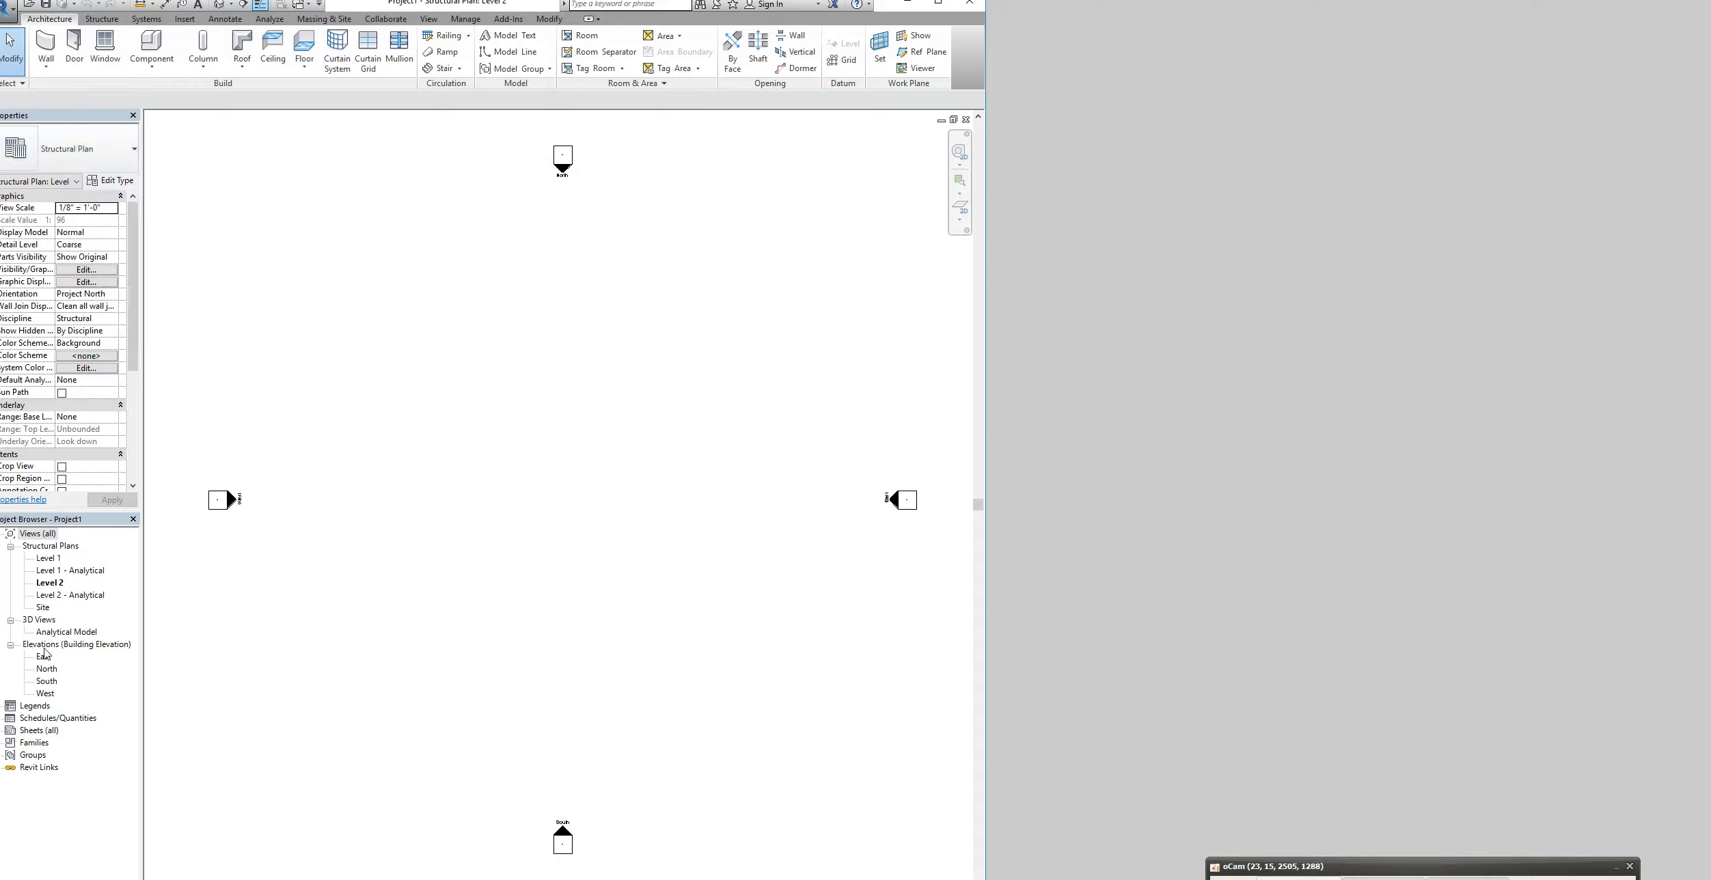
# Open the East building elevation and set the project's length units to millimetres
pyautogui.doubleClick(44, 656)
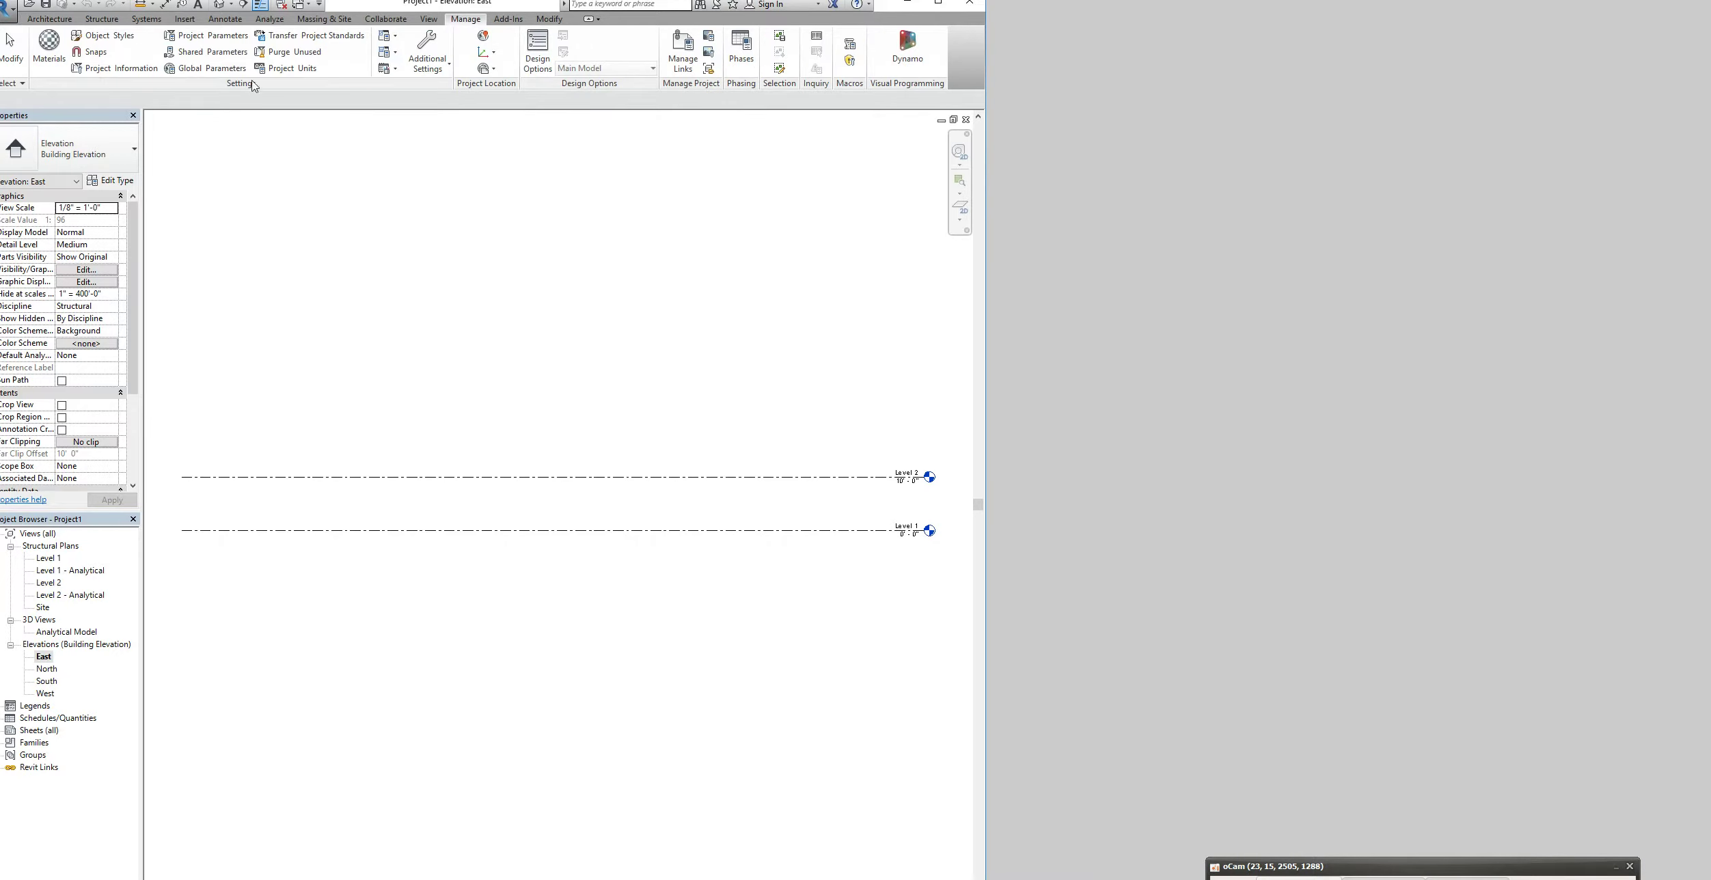
pyautogui.click(285, 69)
pyautogui.click(533, 367)
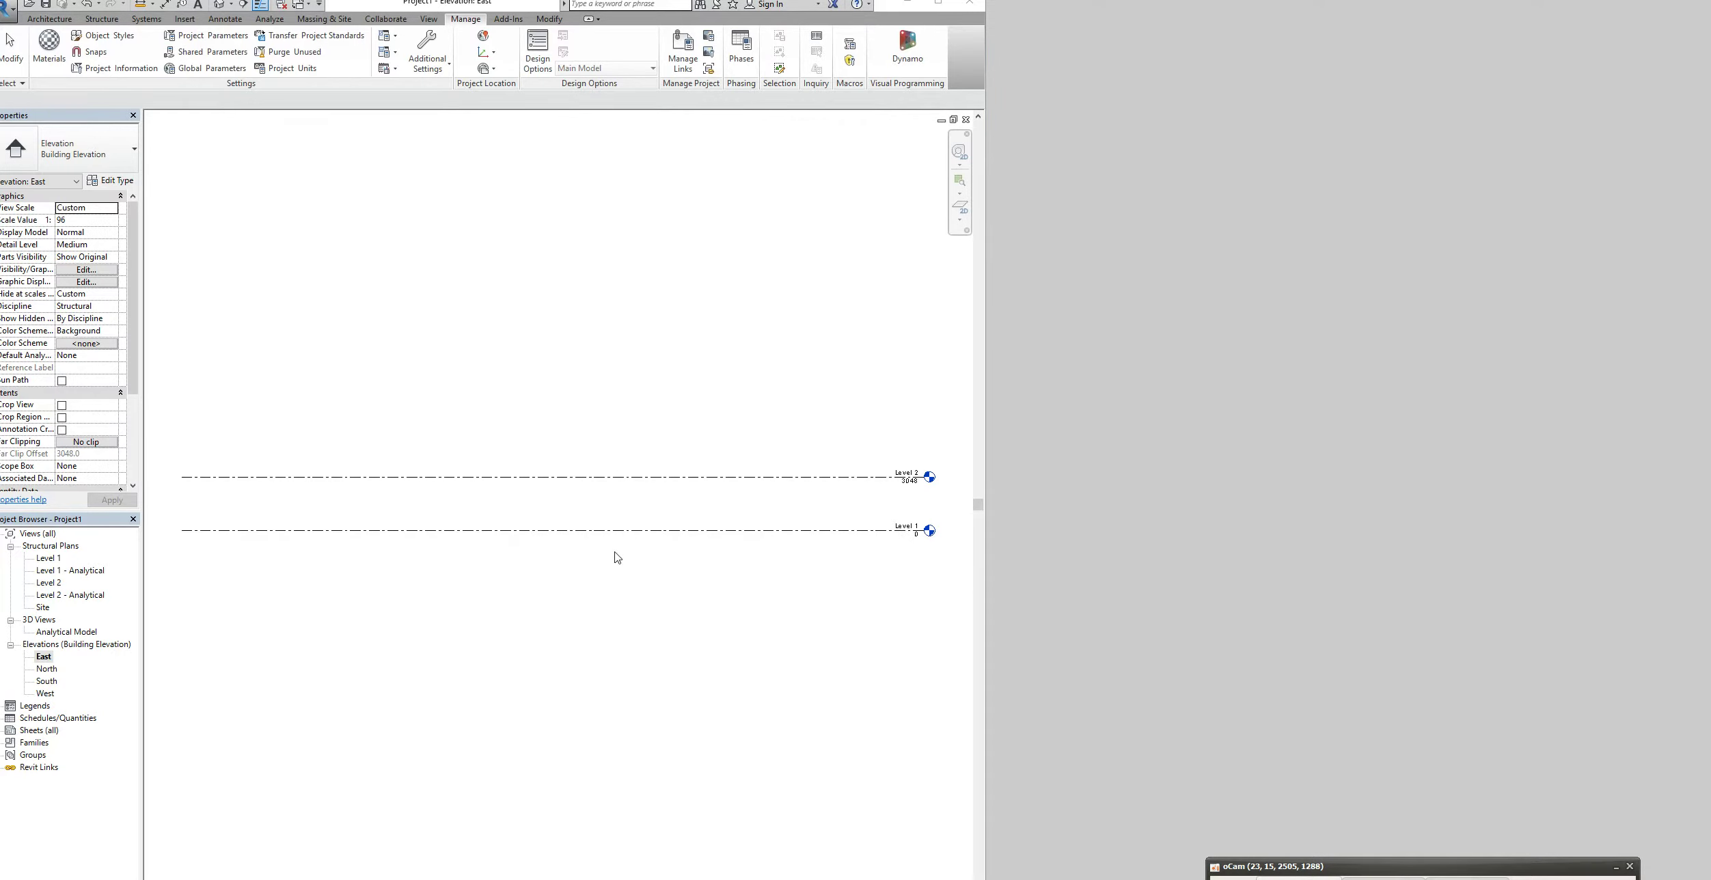
# Add two levels above Level 2, each 5000 mm above the one below and spanning the existing level lines
pyautogui.click(55, 22)
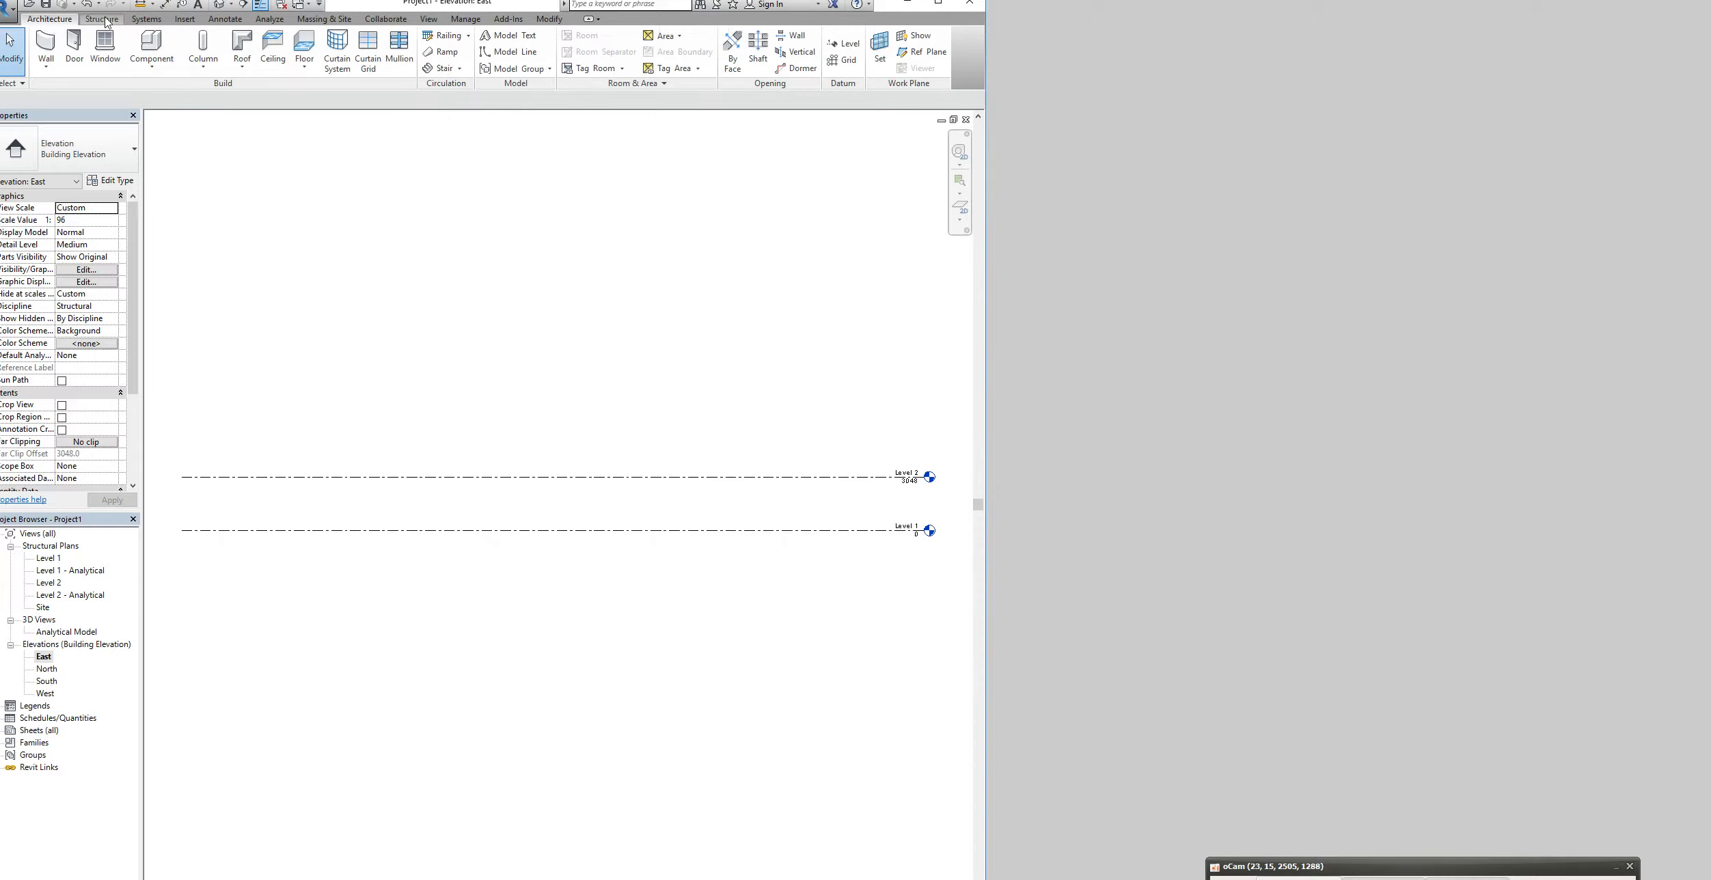
pyautogui.click(846, 43)
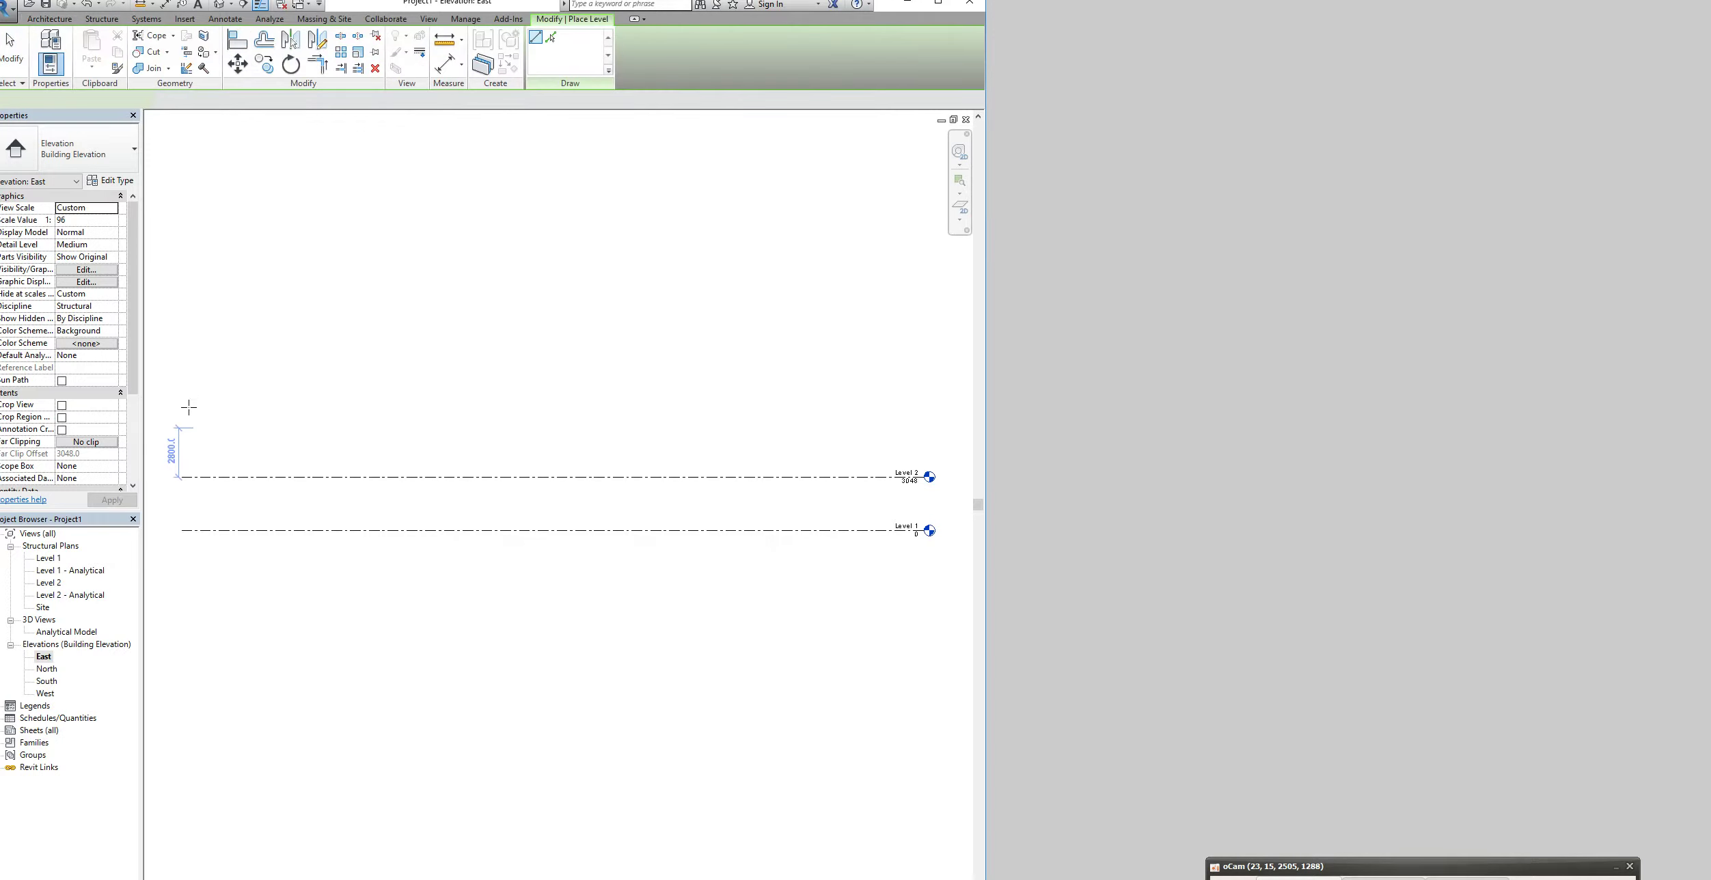
pyautogui.write('5000')
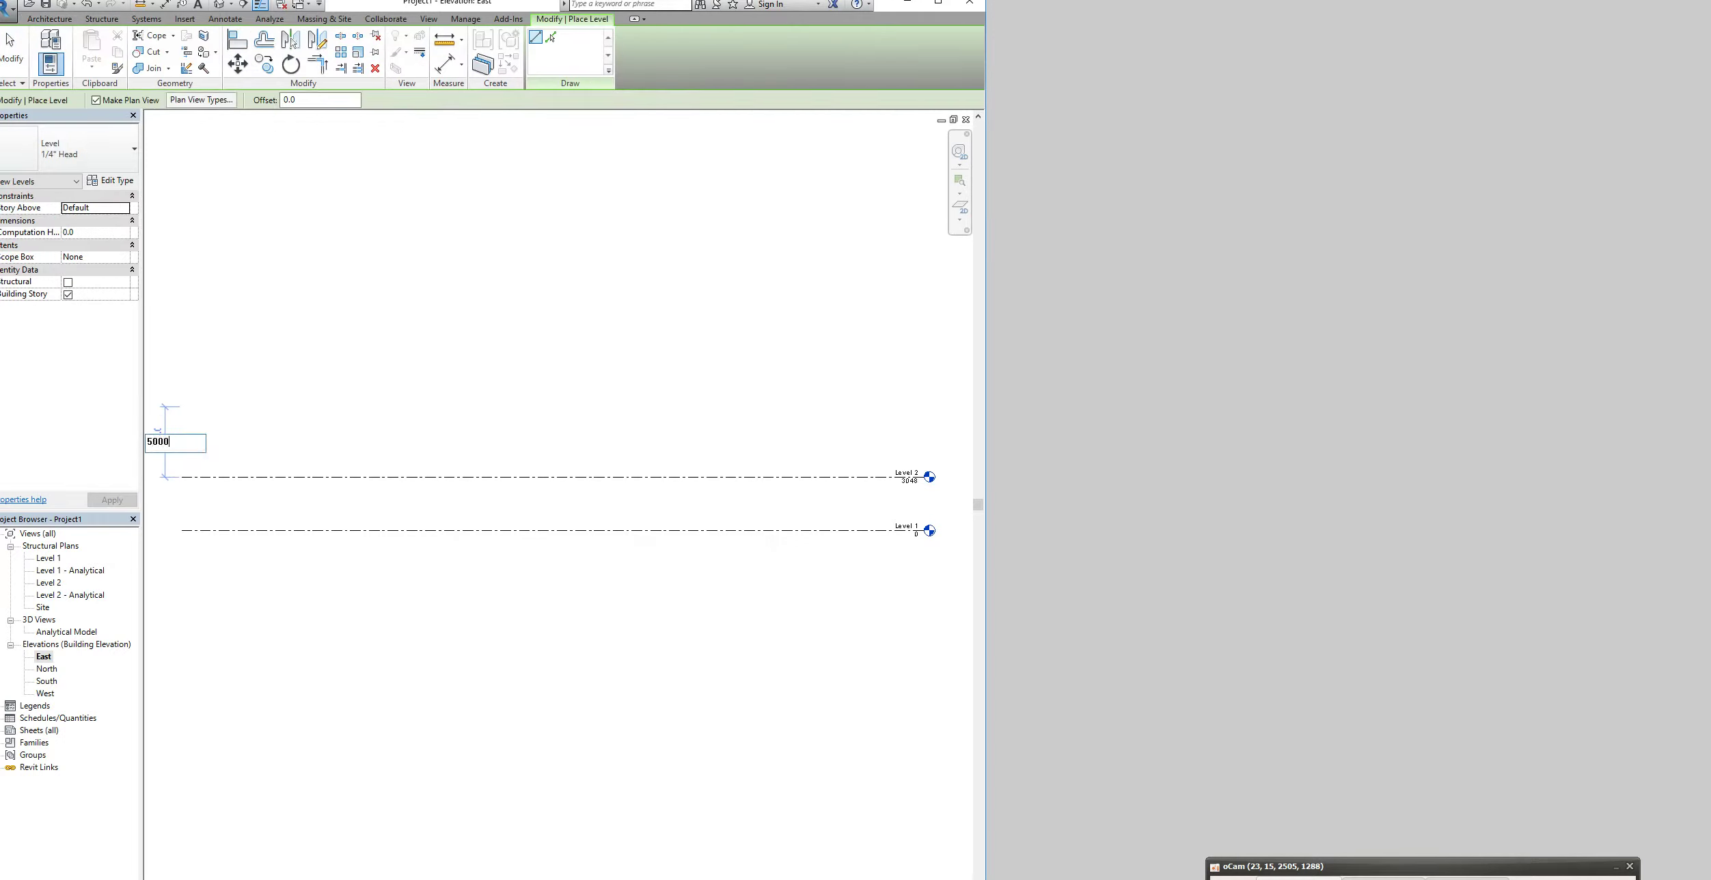
pyautogui.press('Return')
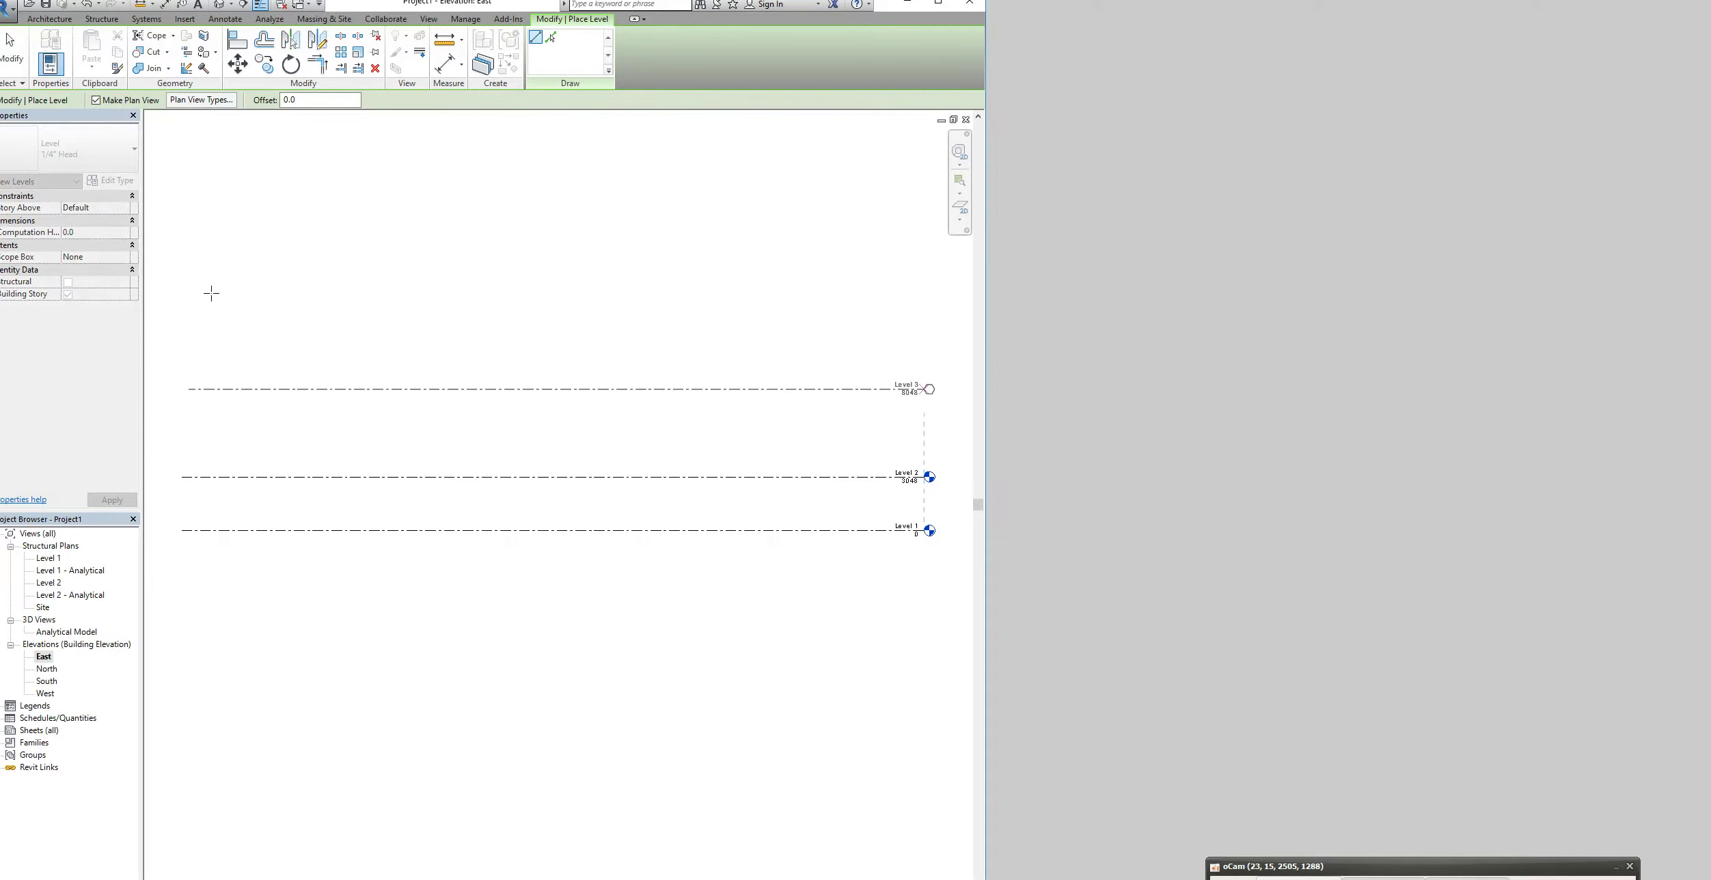
pyautogui.write('50')
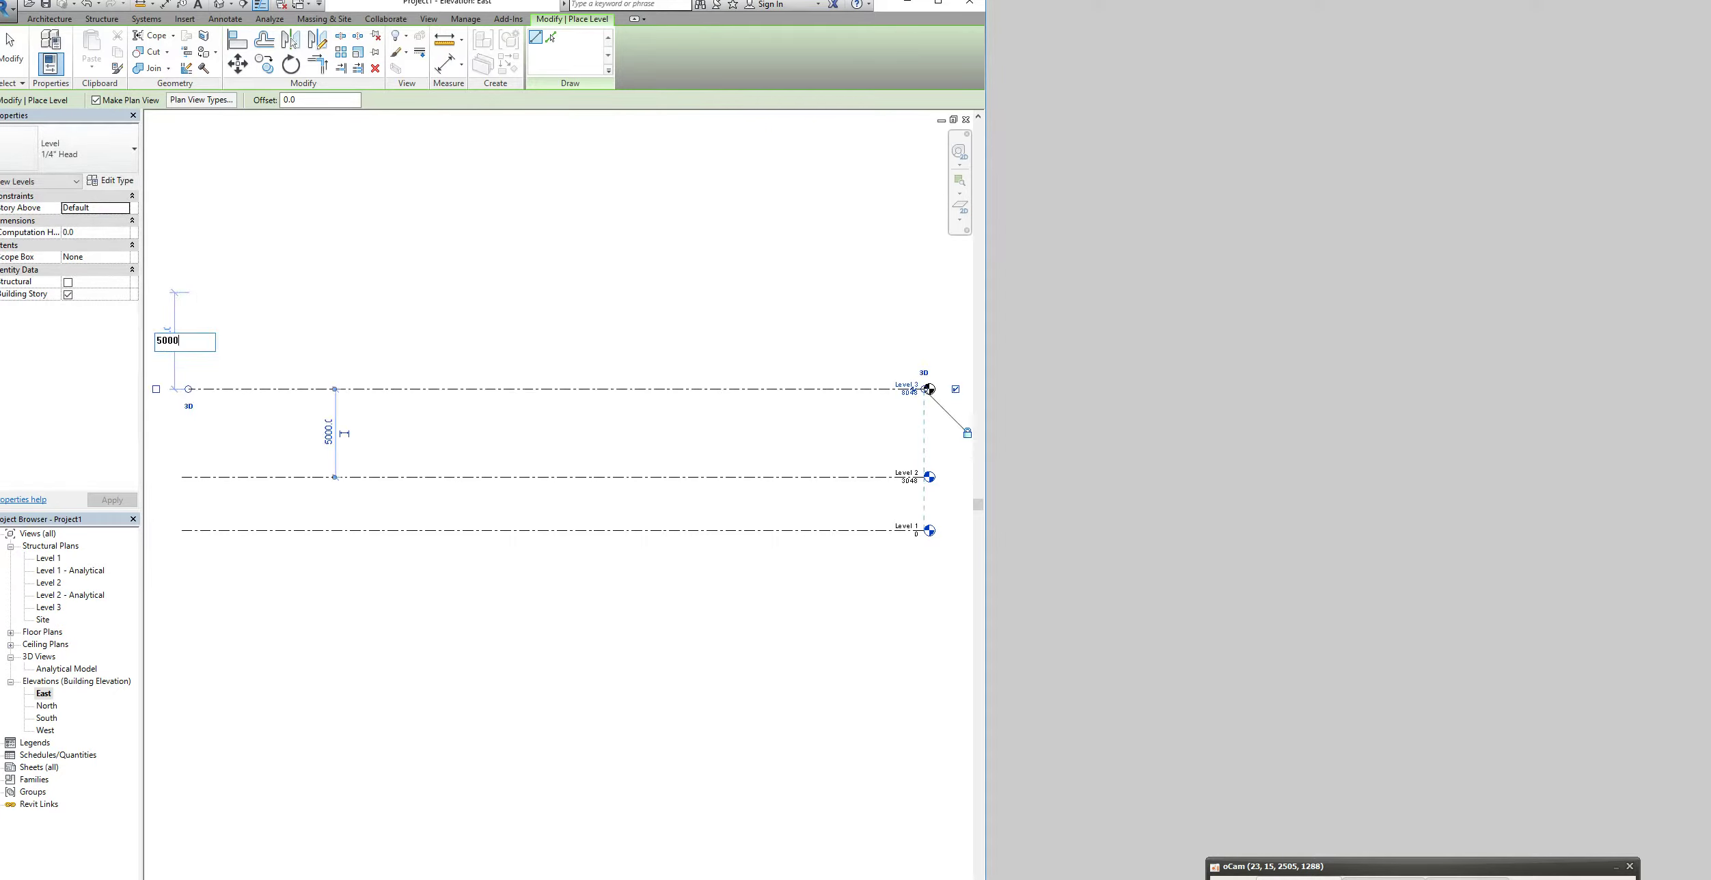
pyautogui.write('00')
pyautogui.press('Return')
pyautogui.click(919, 320)
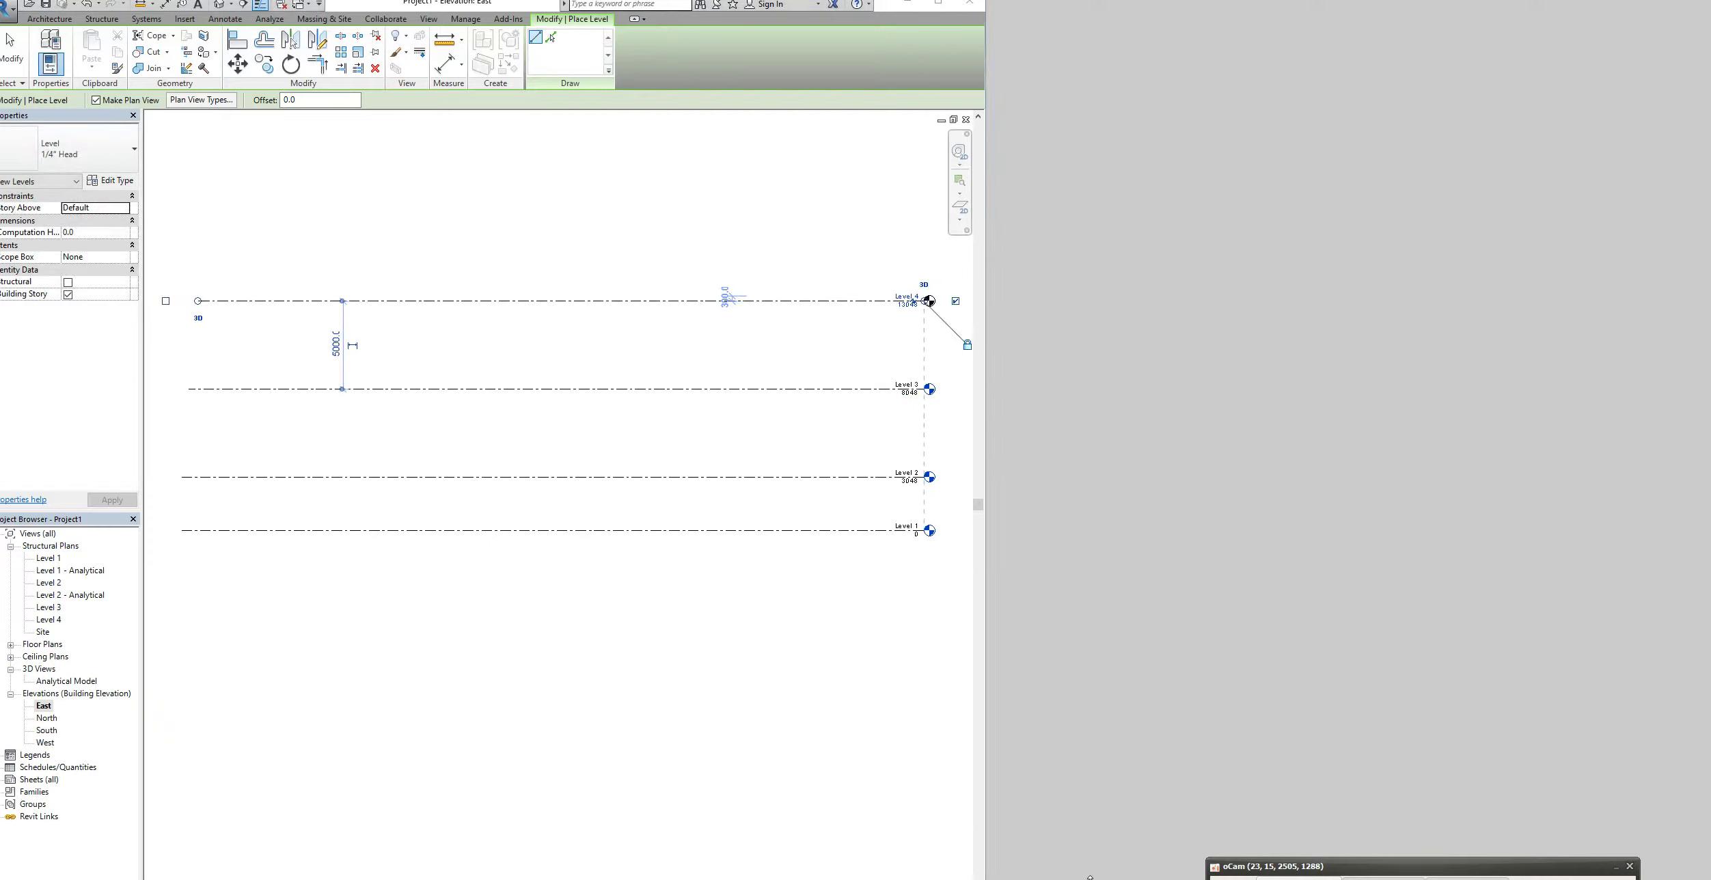
# In the Level 1 structural plan, sketch a model-line rectangle about 26700 by 13900 mm between the elevation markers
pyautogui.doubleClick(62, 557)
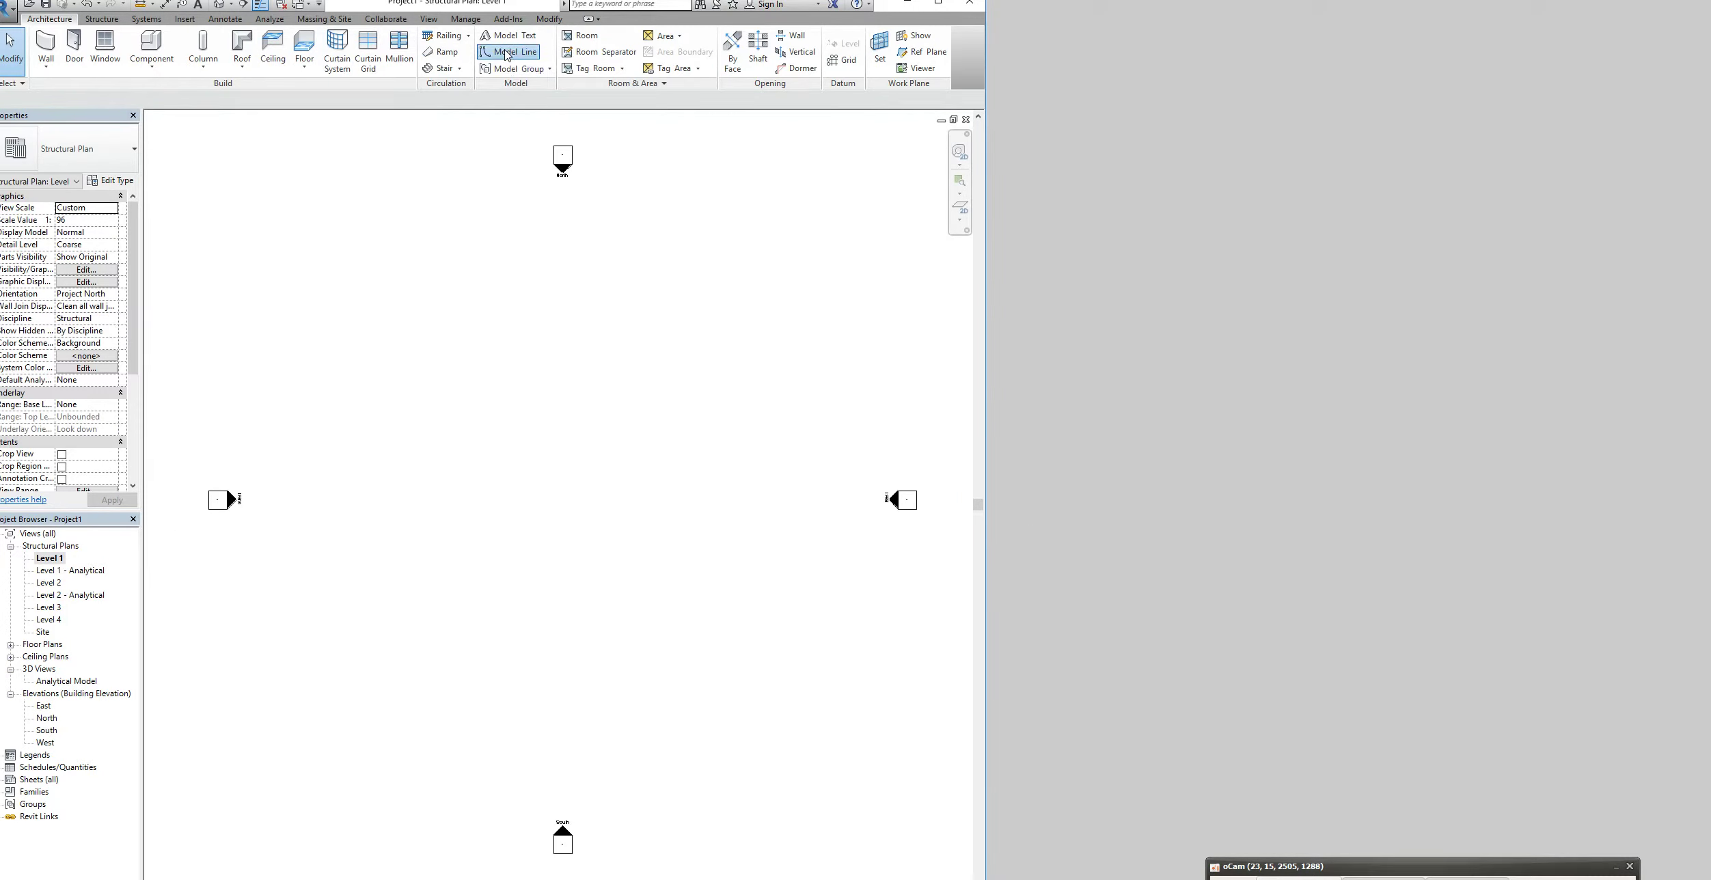
pyautogui.click(506, 55)
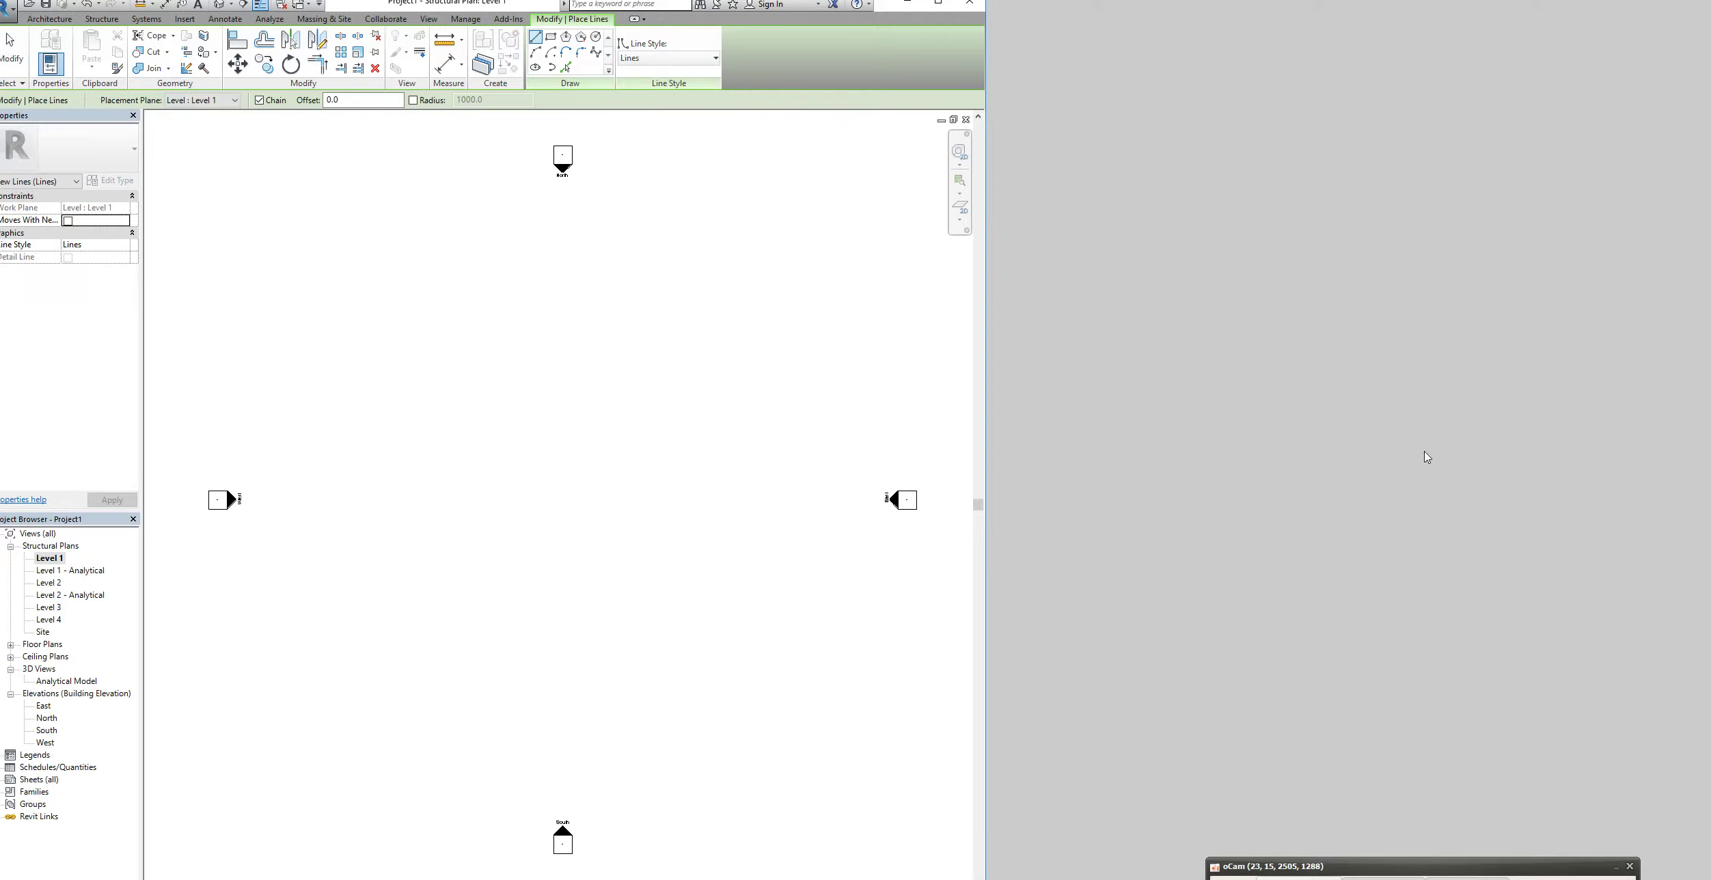
pyautogui.click(551, 37)
pyautogui.click(367, 345)
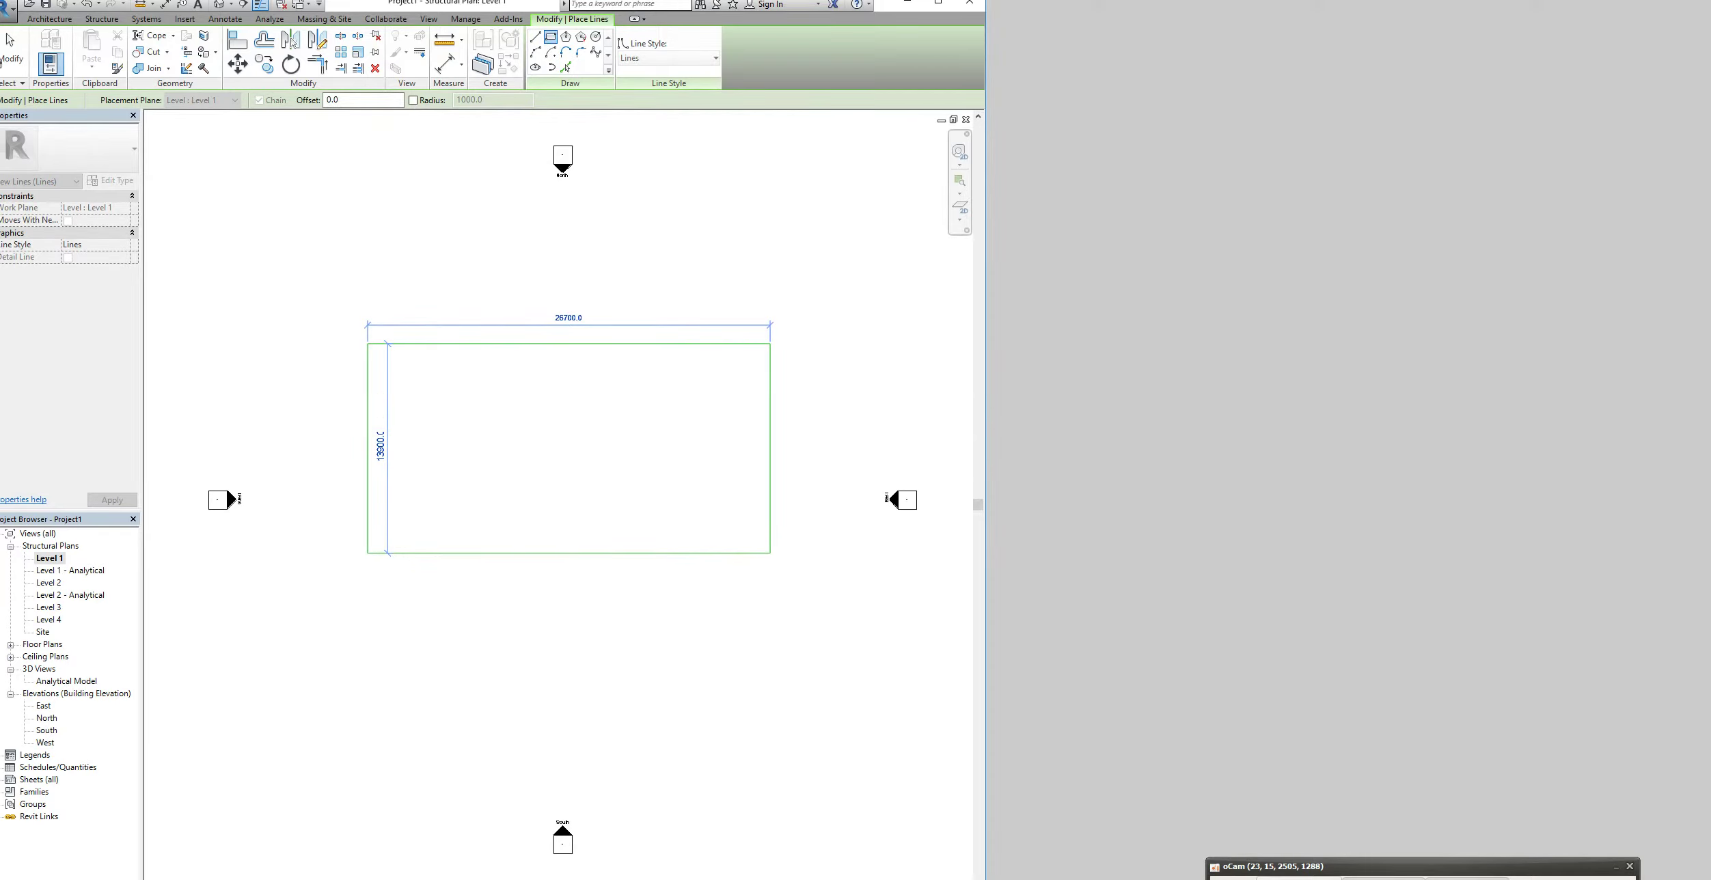
pyautogui.click(770, 552)
pyautogui.press('Escape')
pyautogui.press('Escape')
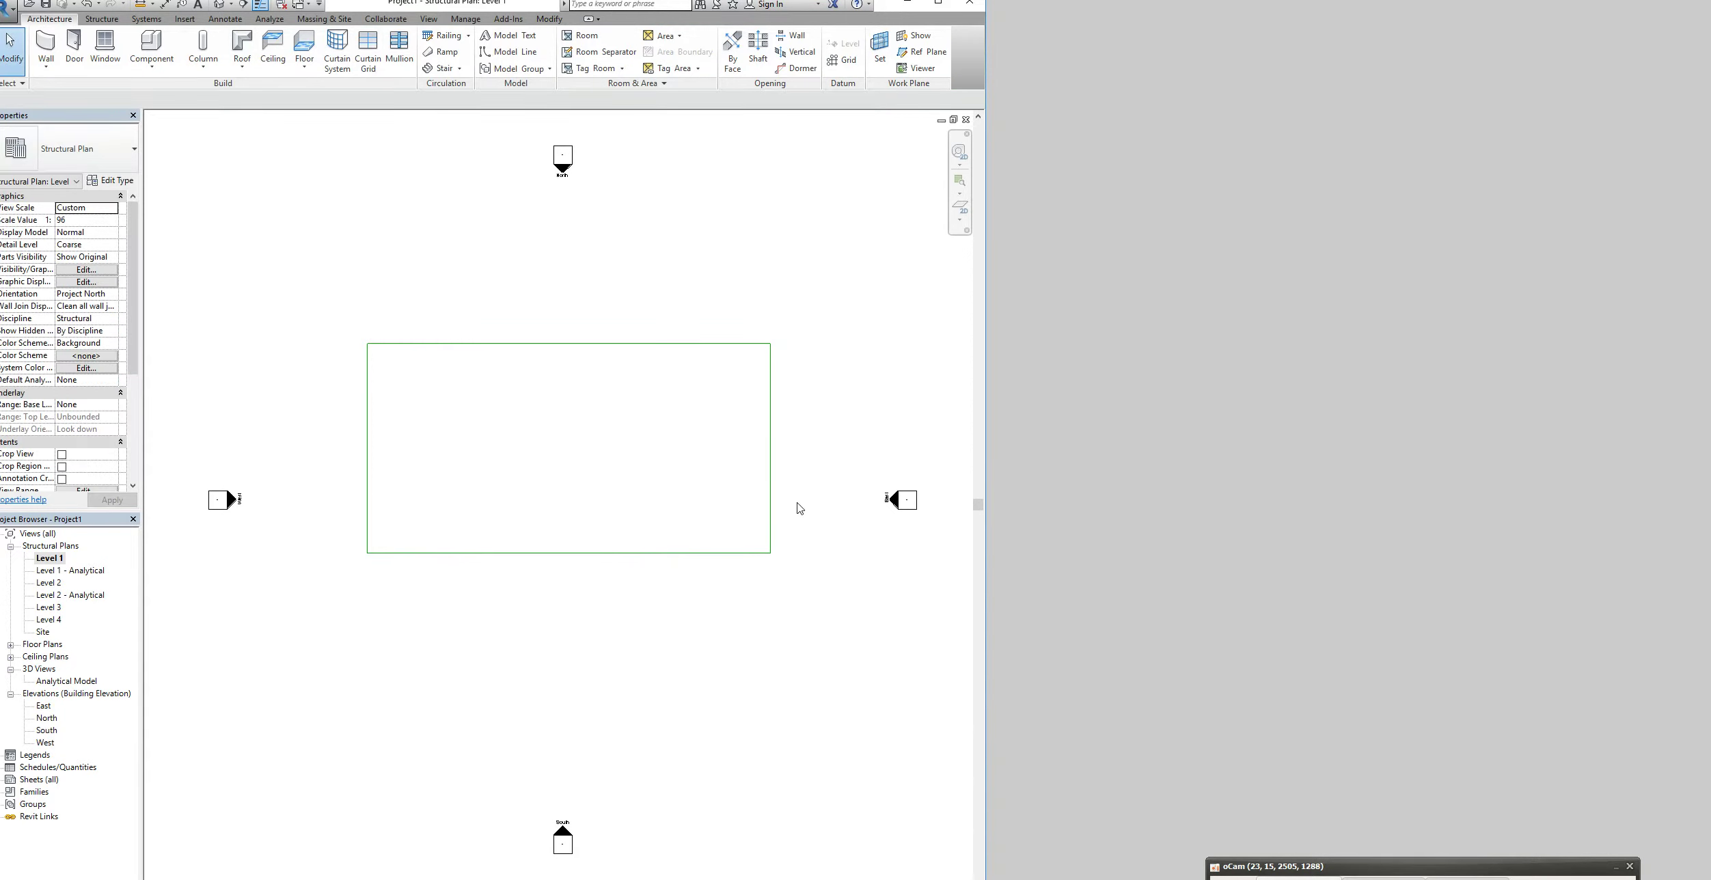
# Set the distance between the rectangle's upper and lower edges to 1000 mm
pyautogui.click(569, 344)
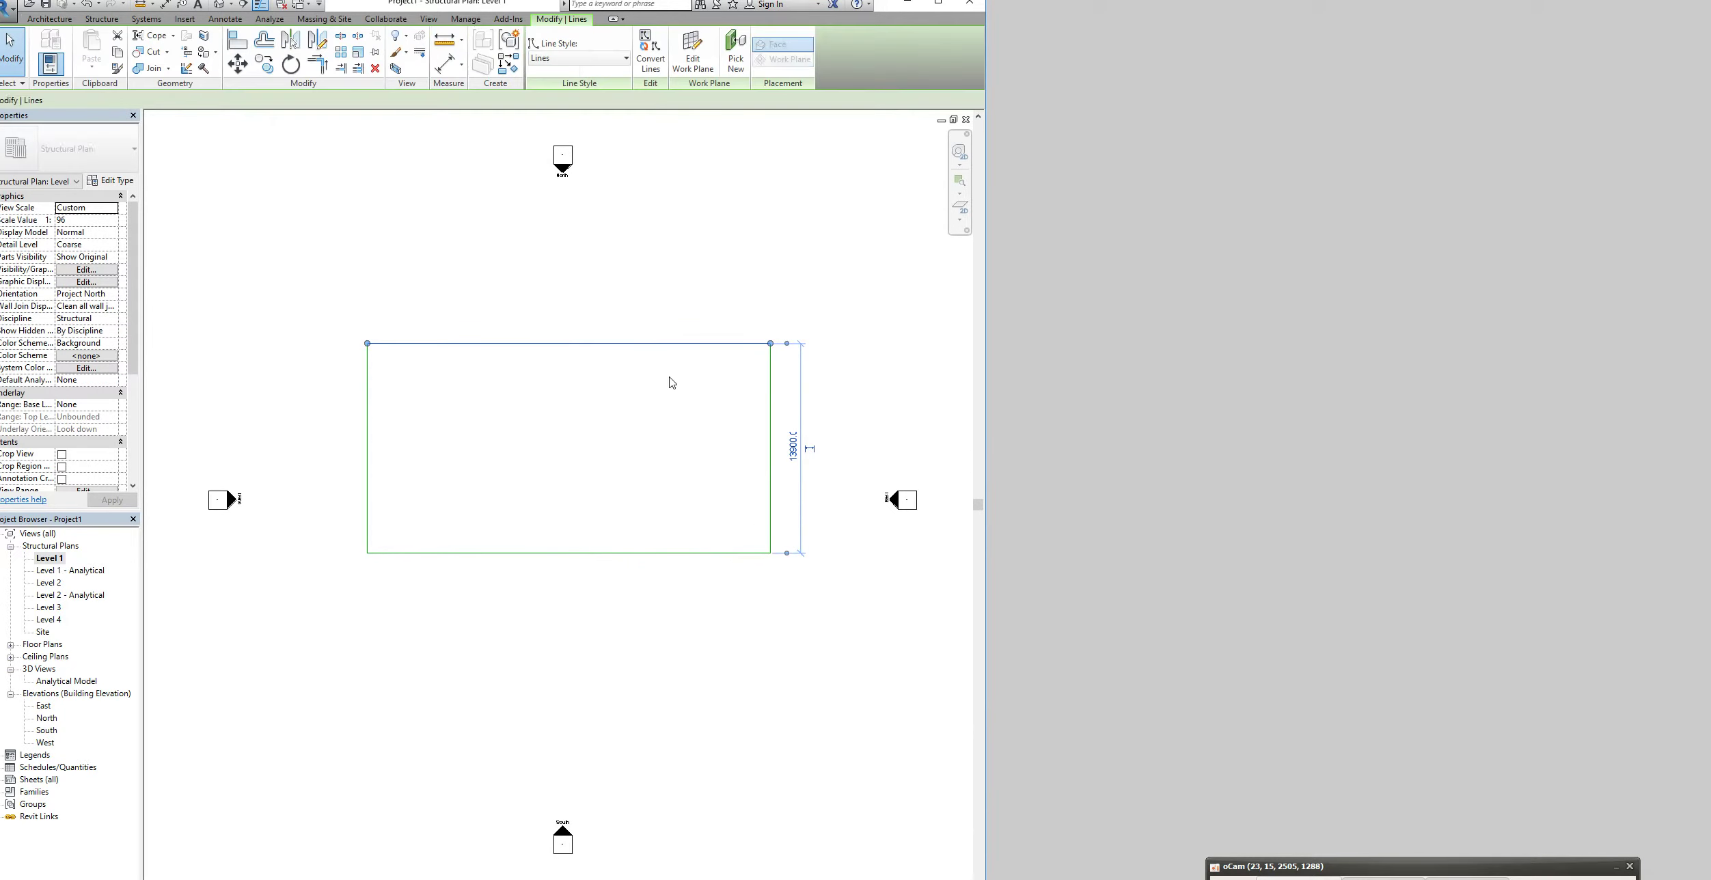
pyautogui.click(793, 448)
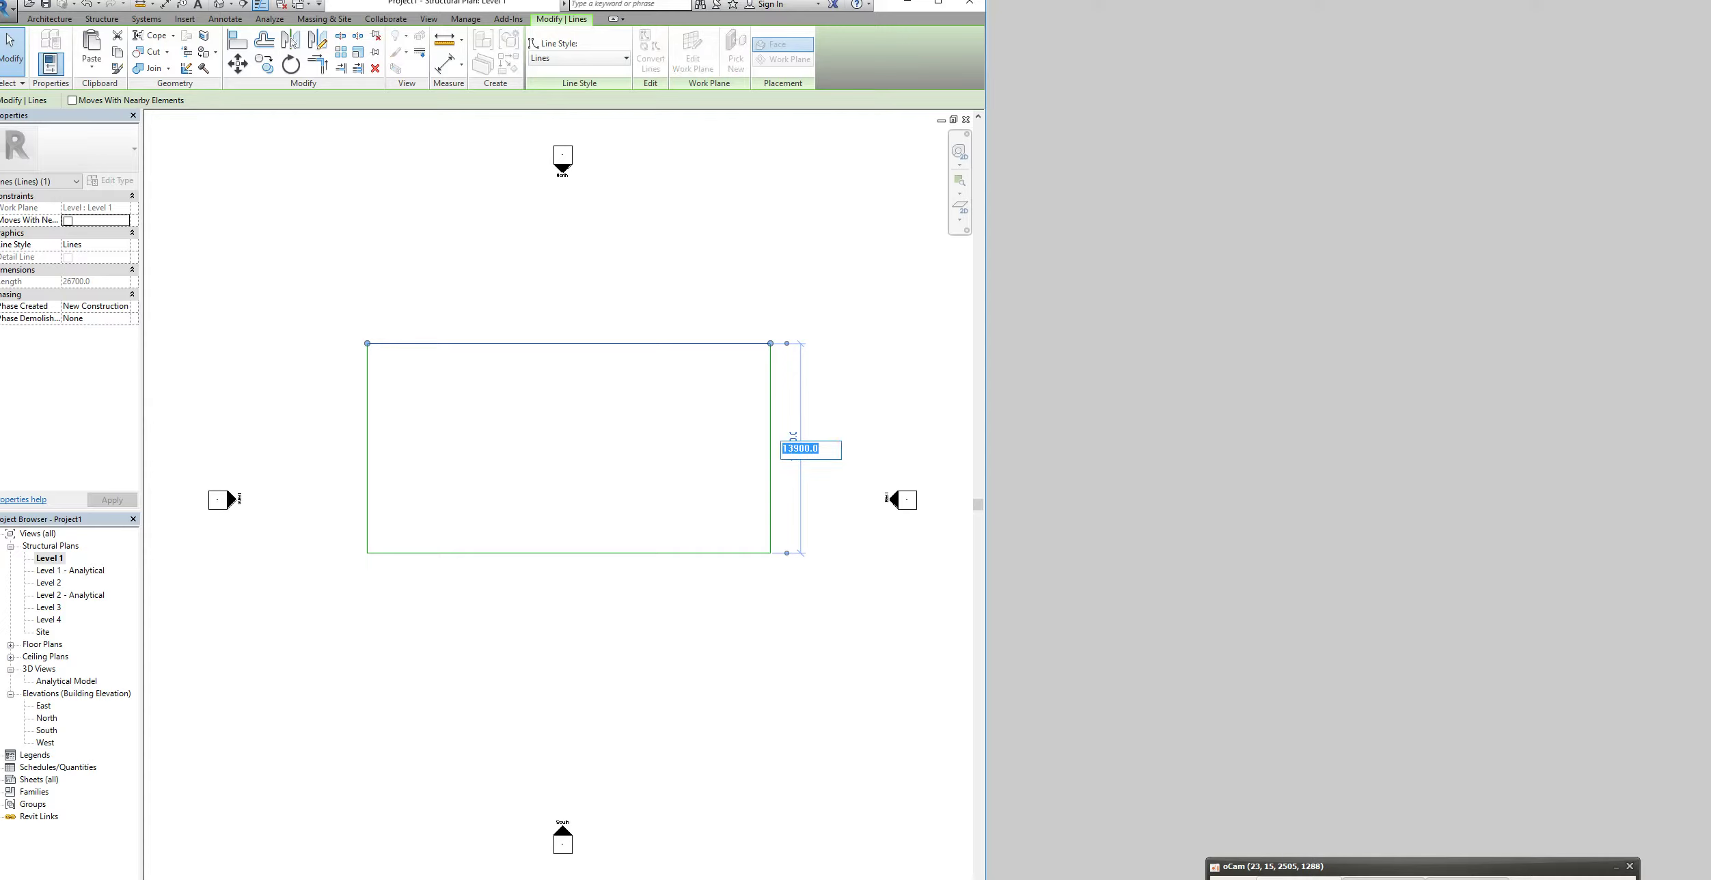
pyautogui.press('Escape')
pyautogui.click(796, 448)
pyautogui.write('1000')
pyautogui.press('Return')
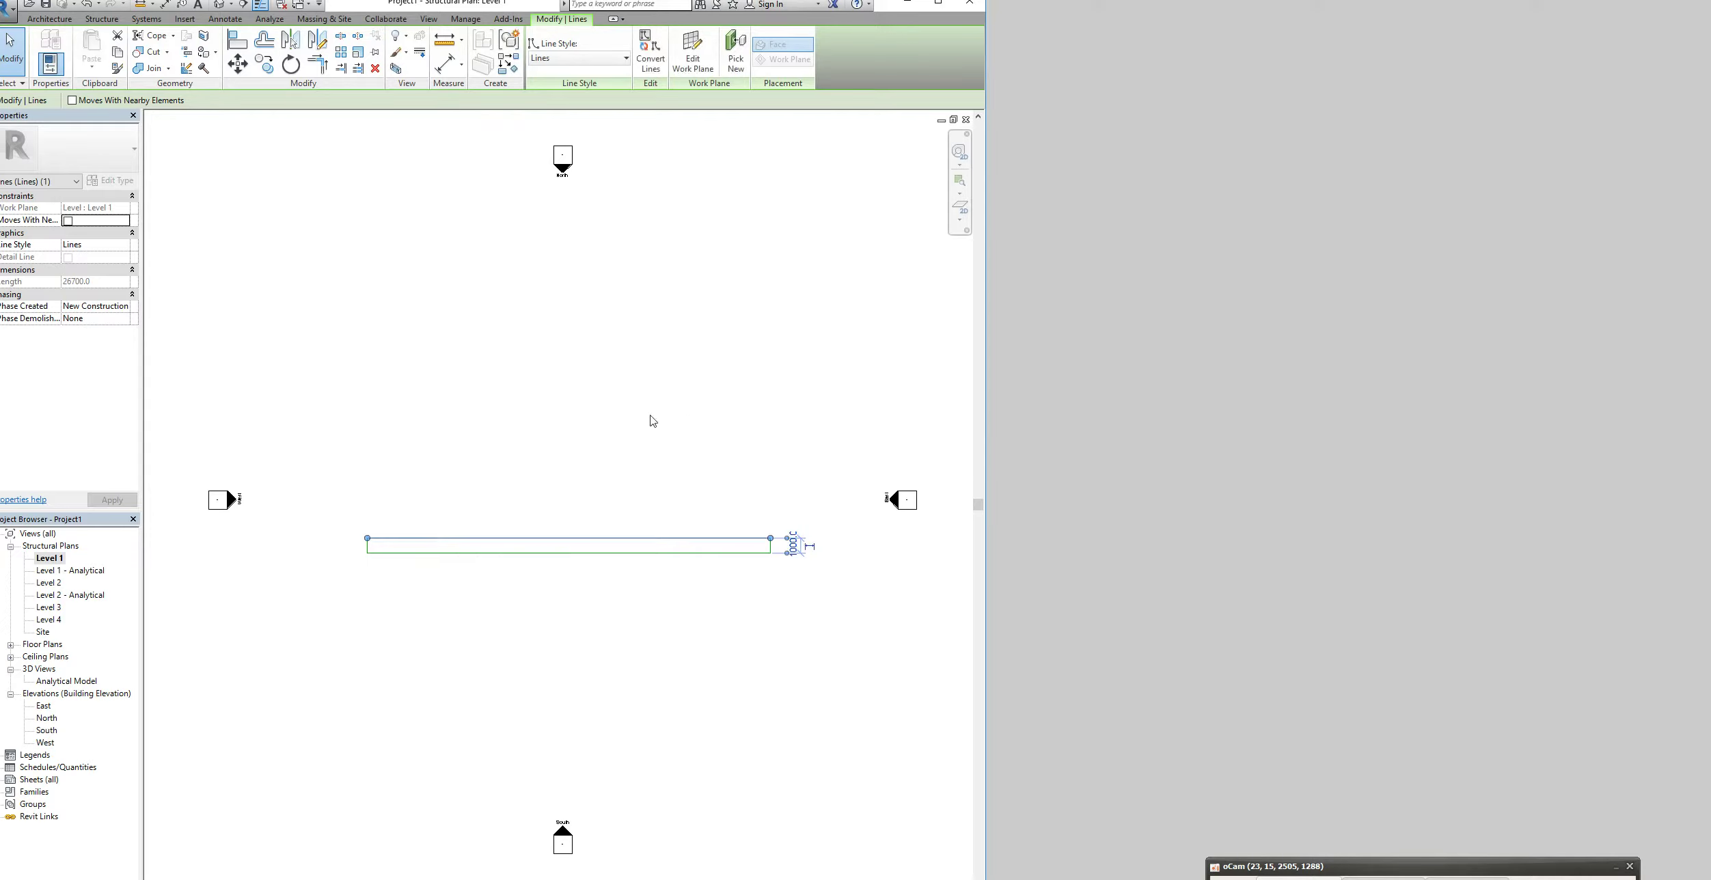
pyautogui.click(772, 547)
pyautogui.click(569, 578)
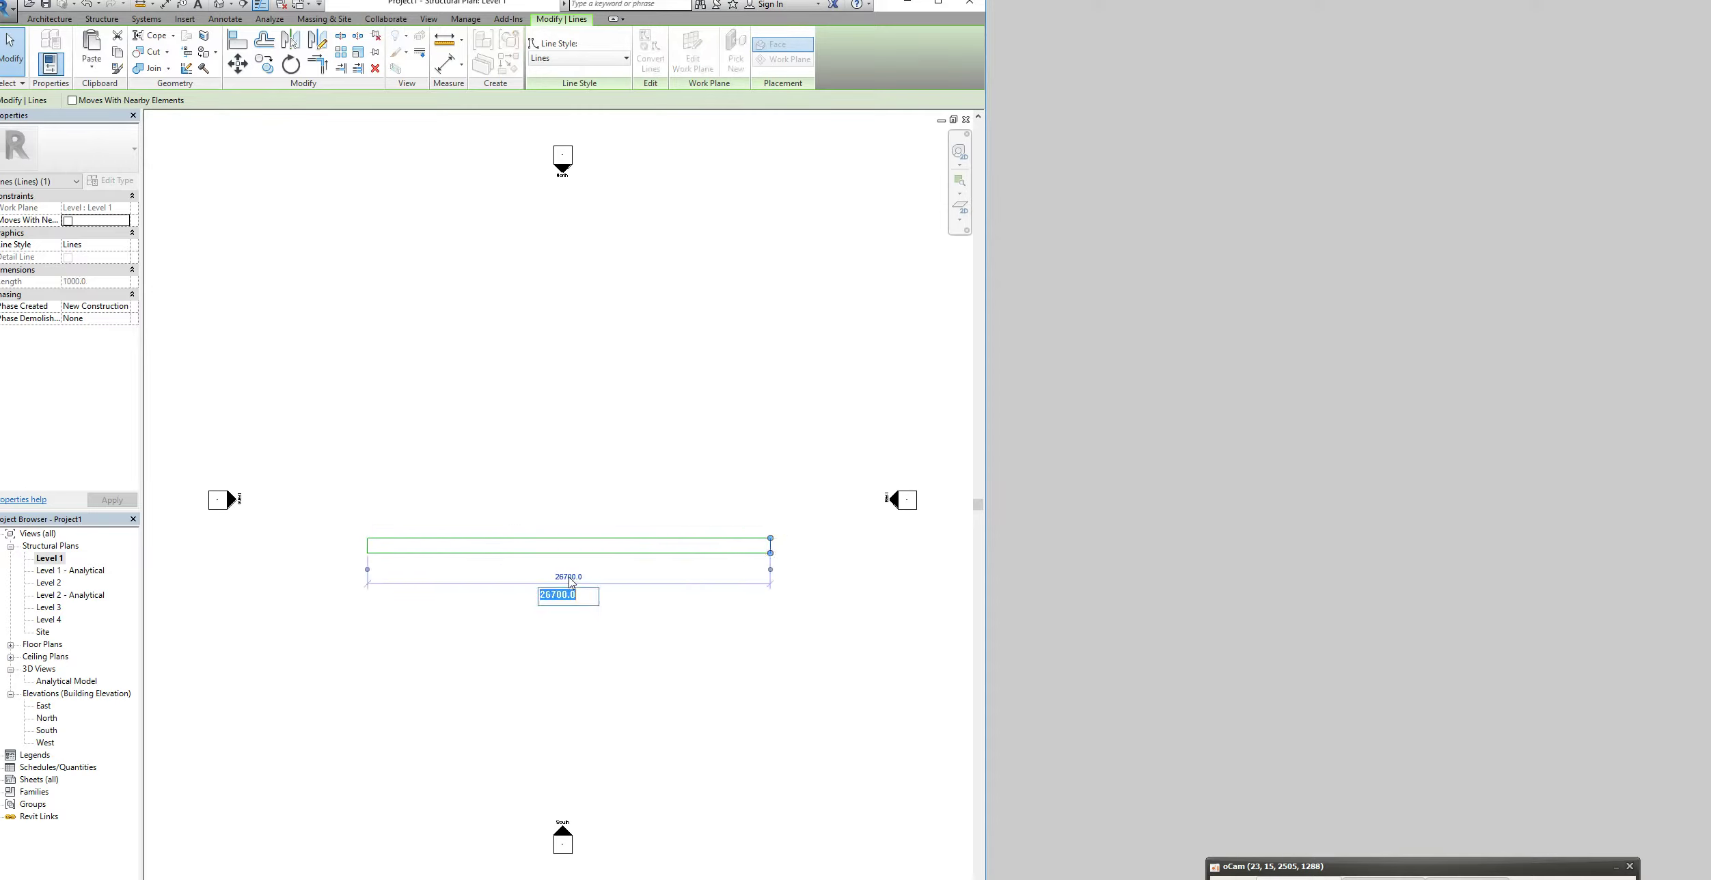
pyautogui.press('Escape')
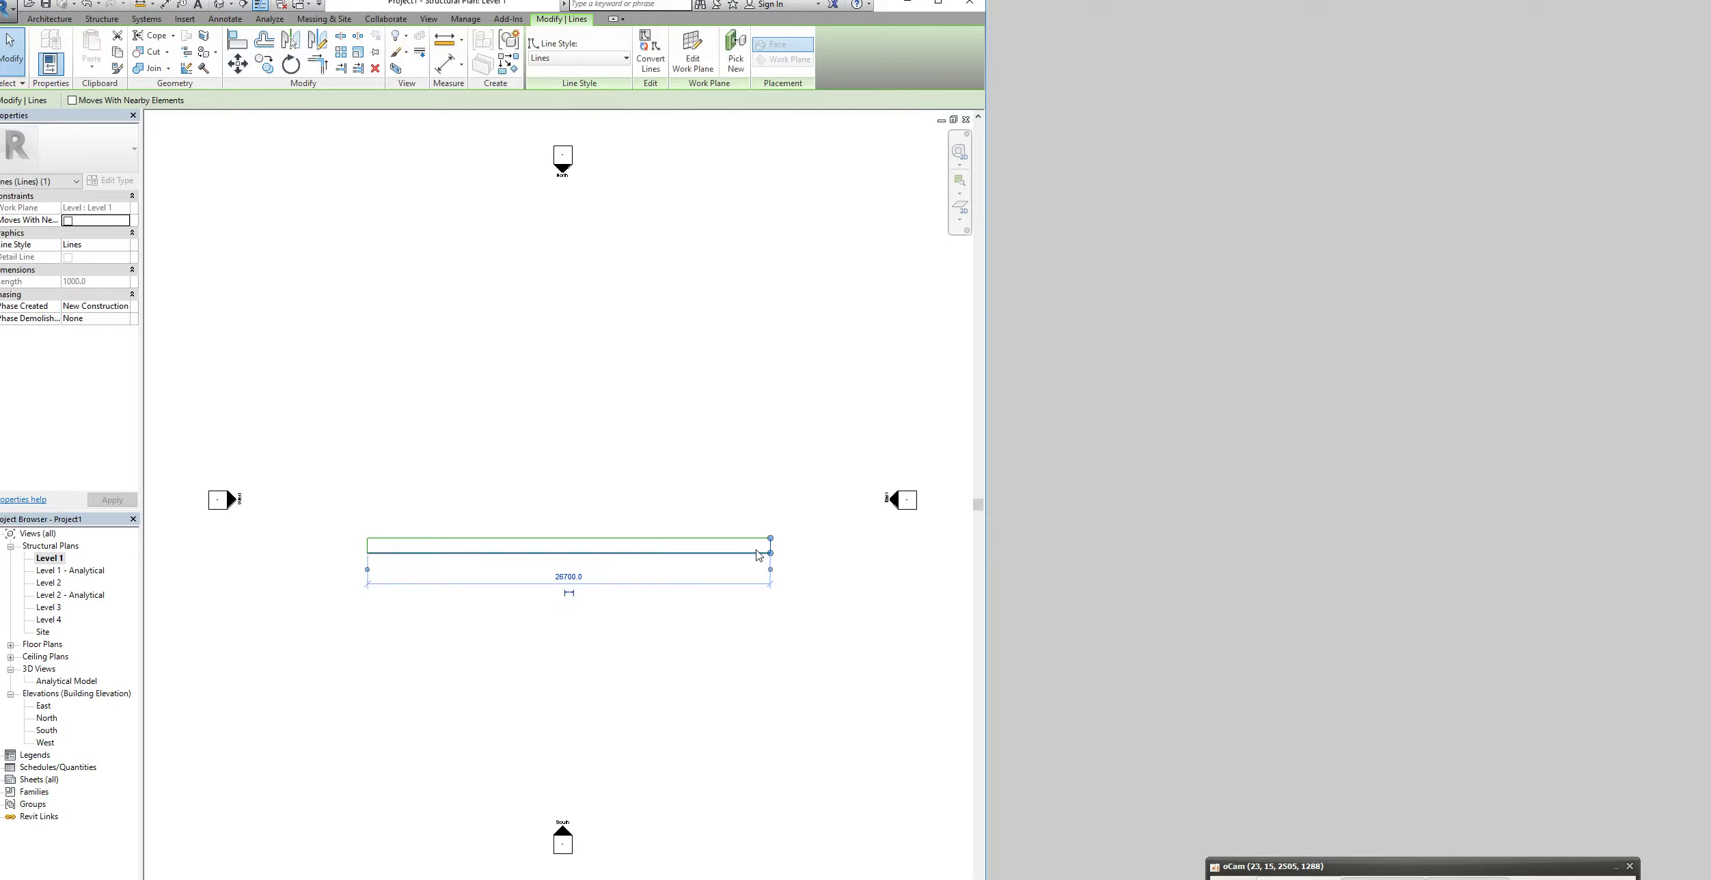
# Set the distance between the rectangle's upper and lower edges to 10000 mm
pyautogui.click(765, 539)
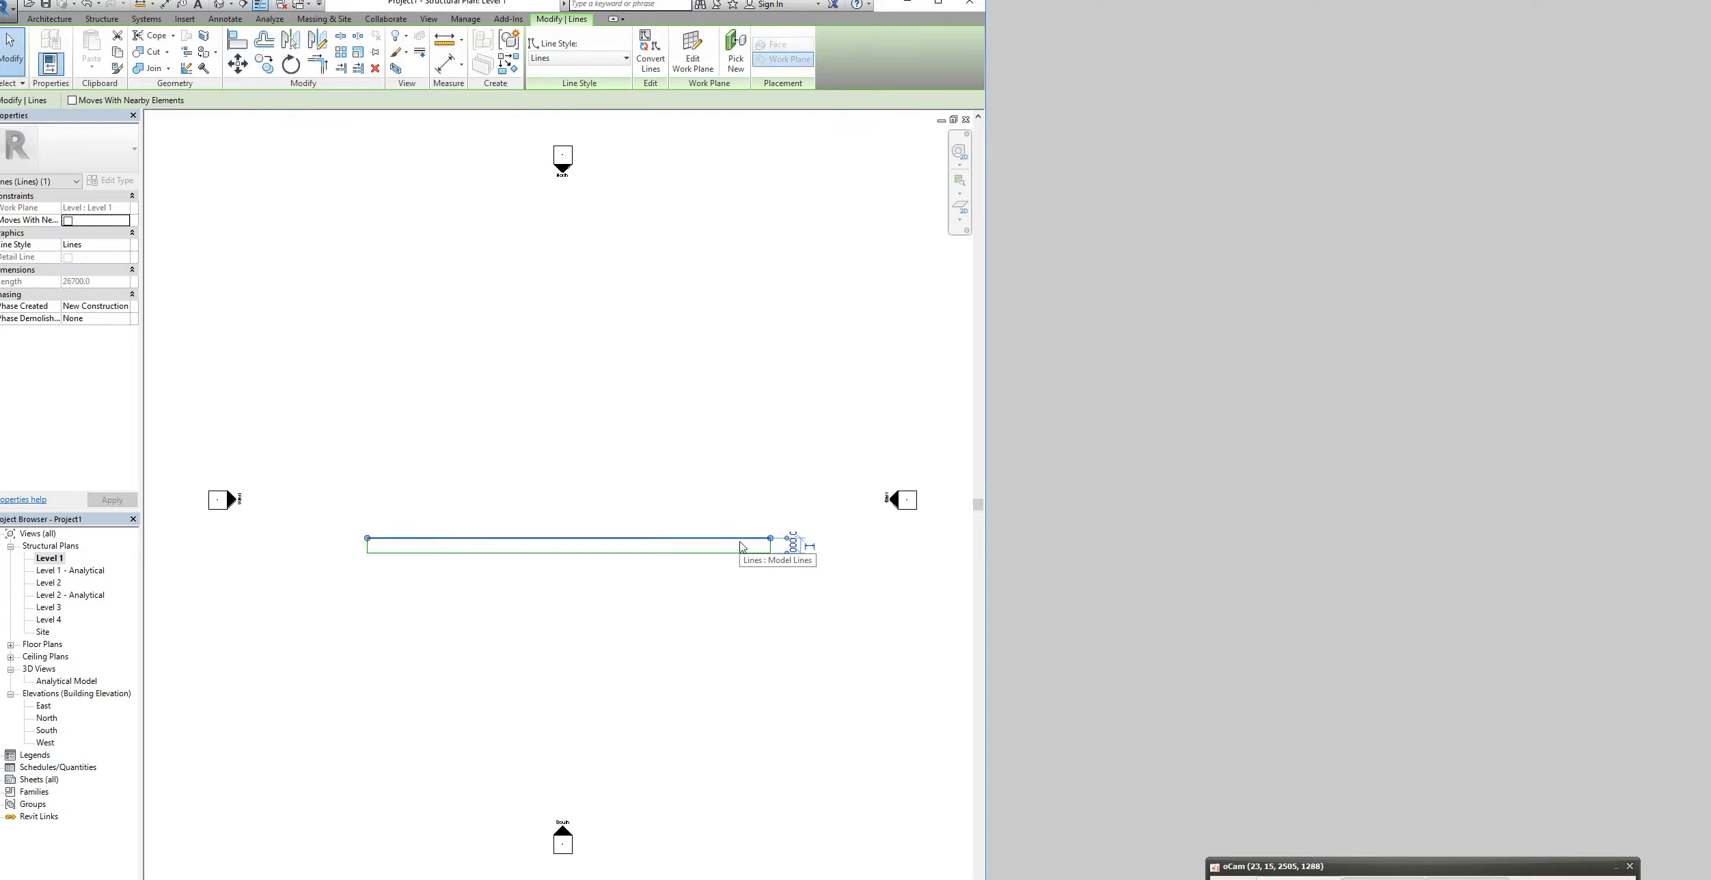
pyautogui.click(794, 551)
pyautogui.write('10000')
pyautogui.press('Return')
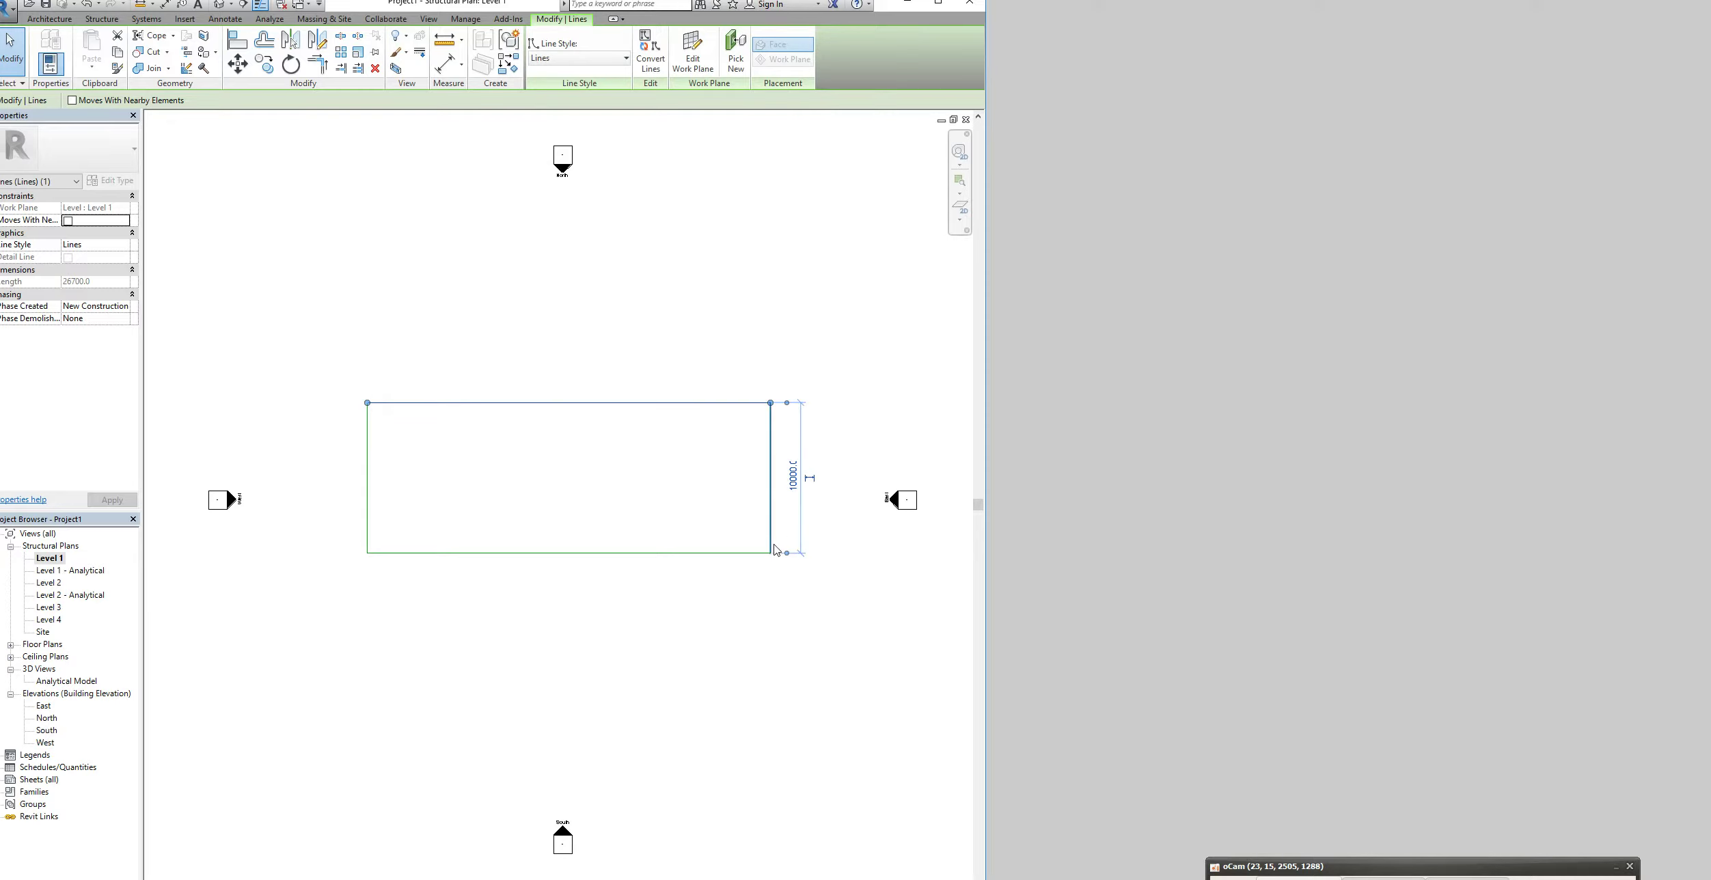
pyautogui.click(741, 552)
pyautogui.click(334, 488)
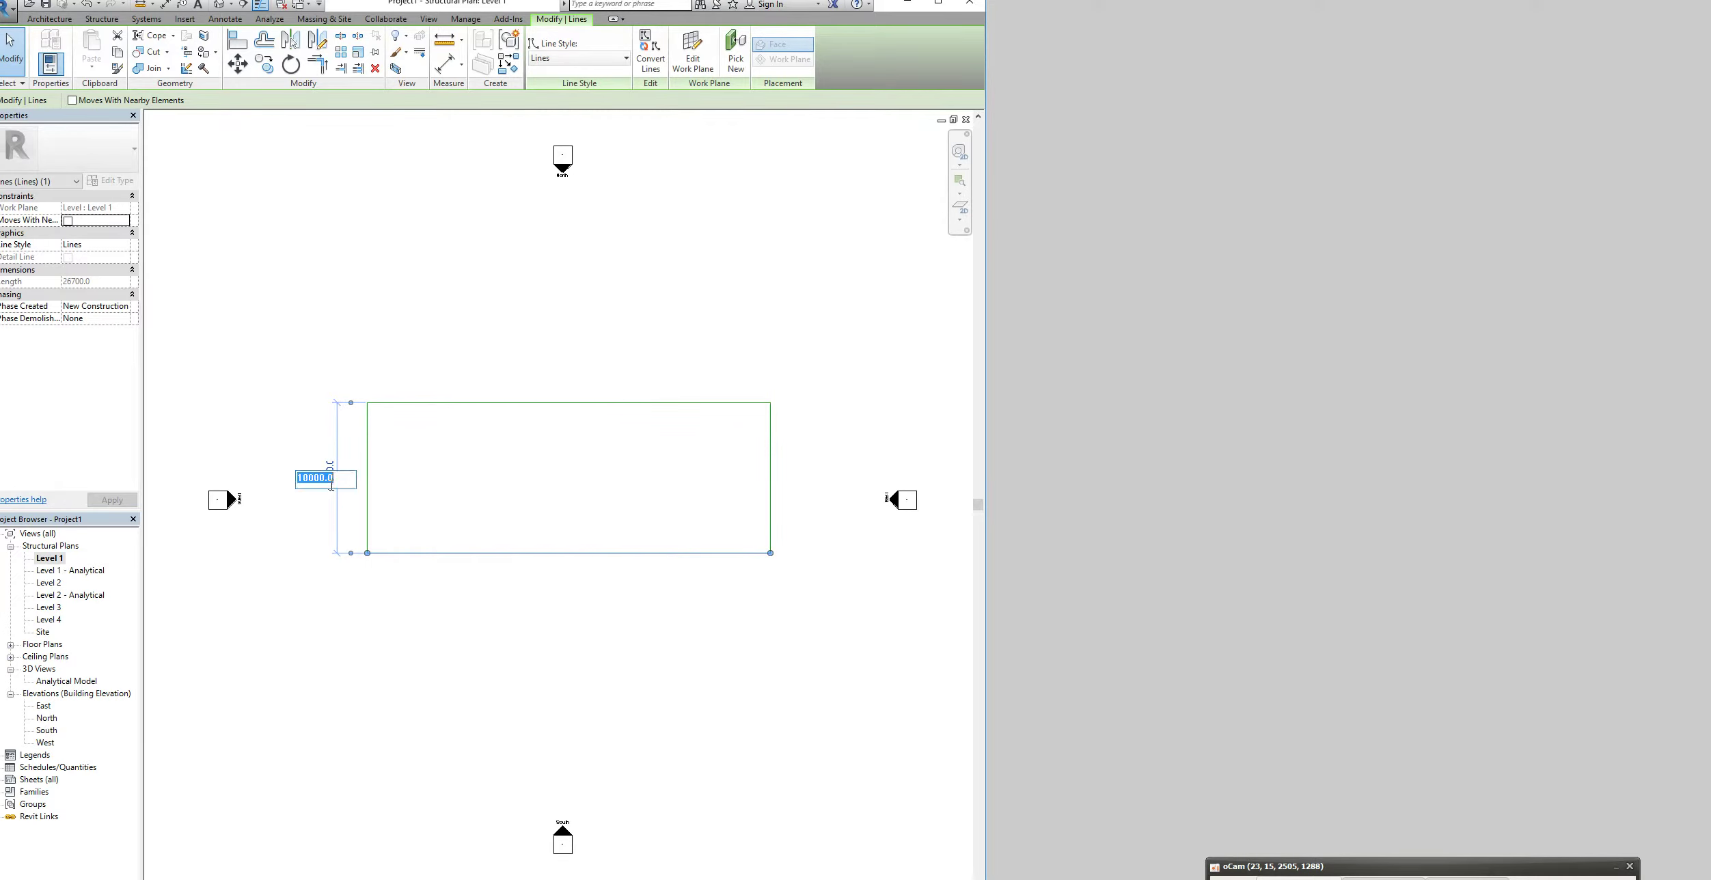
pyautogui.click(517, 402)
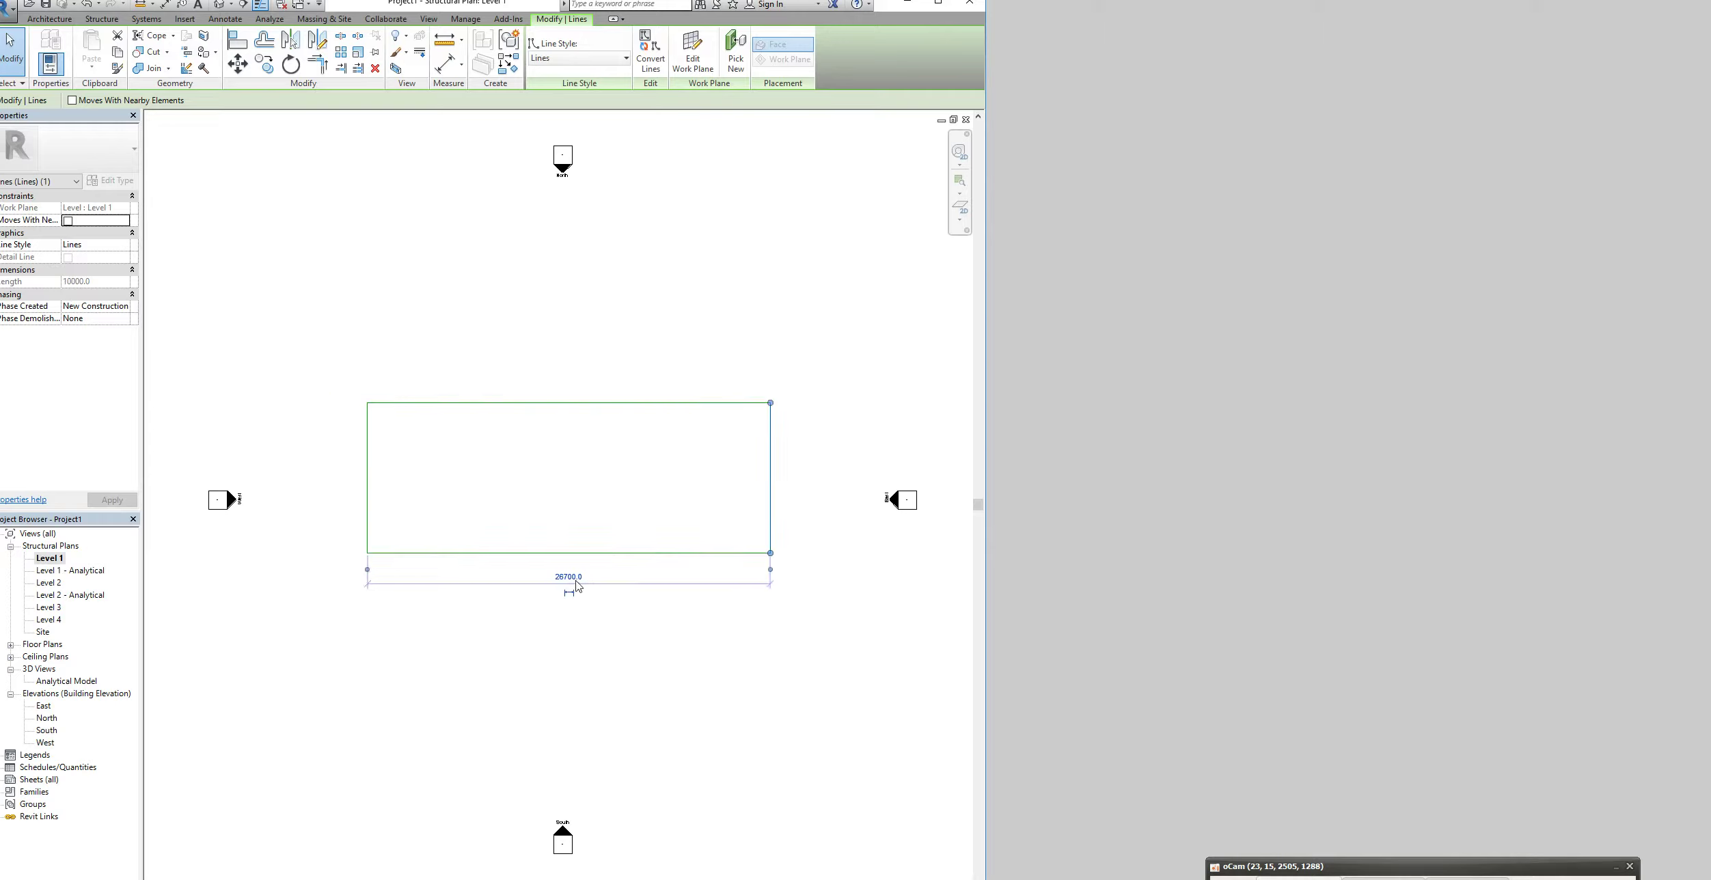
# Set the rectangle's horizontal width to 20000 mm by shifting its right edge
pyautogui.click(567, 577)
pyautogui.write('20000')
pyautogui.press('Return')
pyautogui.press('Escape')
# Move all four lines of the rectangle together to the centre of the area between the elevation markers
pyautogui.moveTo(298, 362); pyautogui.dragTo(711, 594)
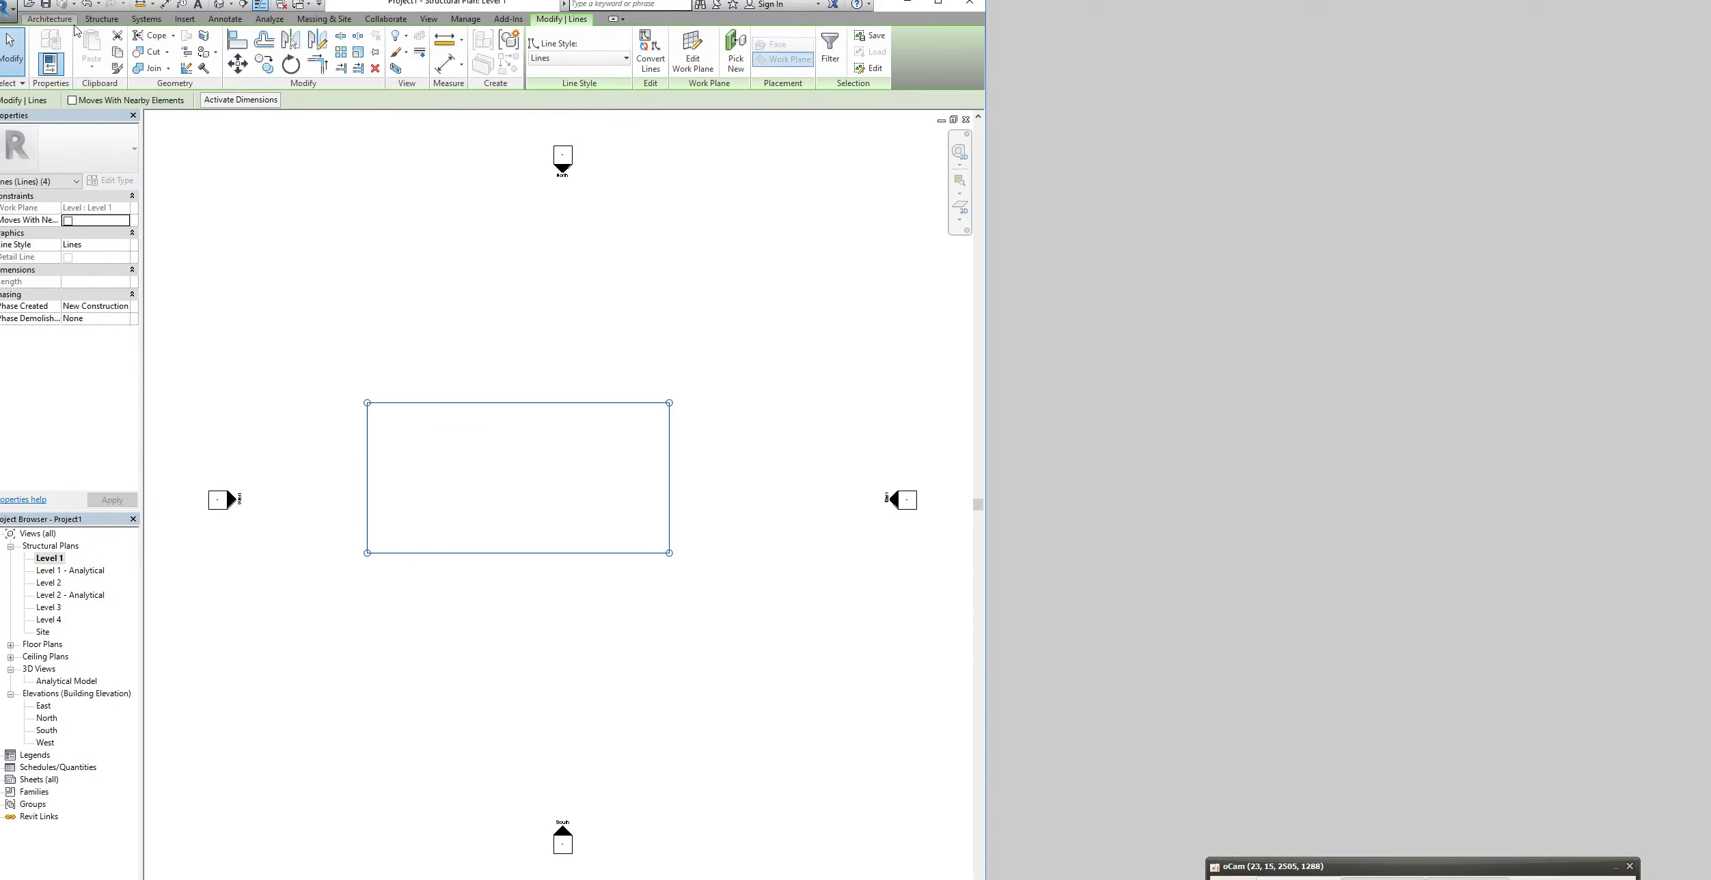
pyautogui.click(238, 67)
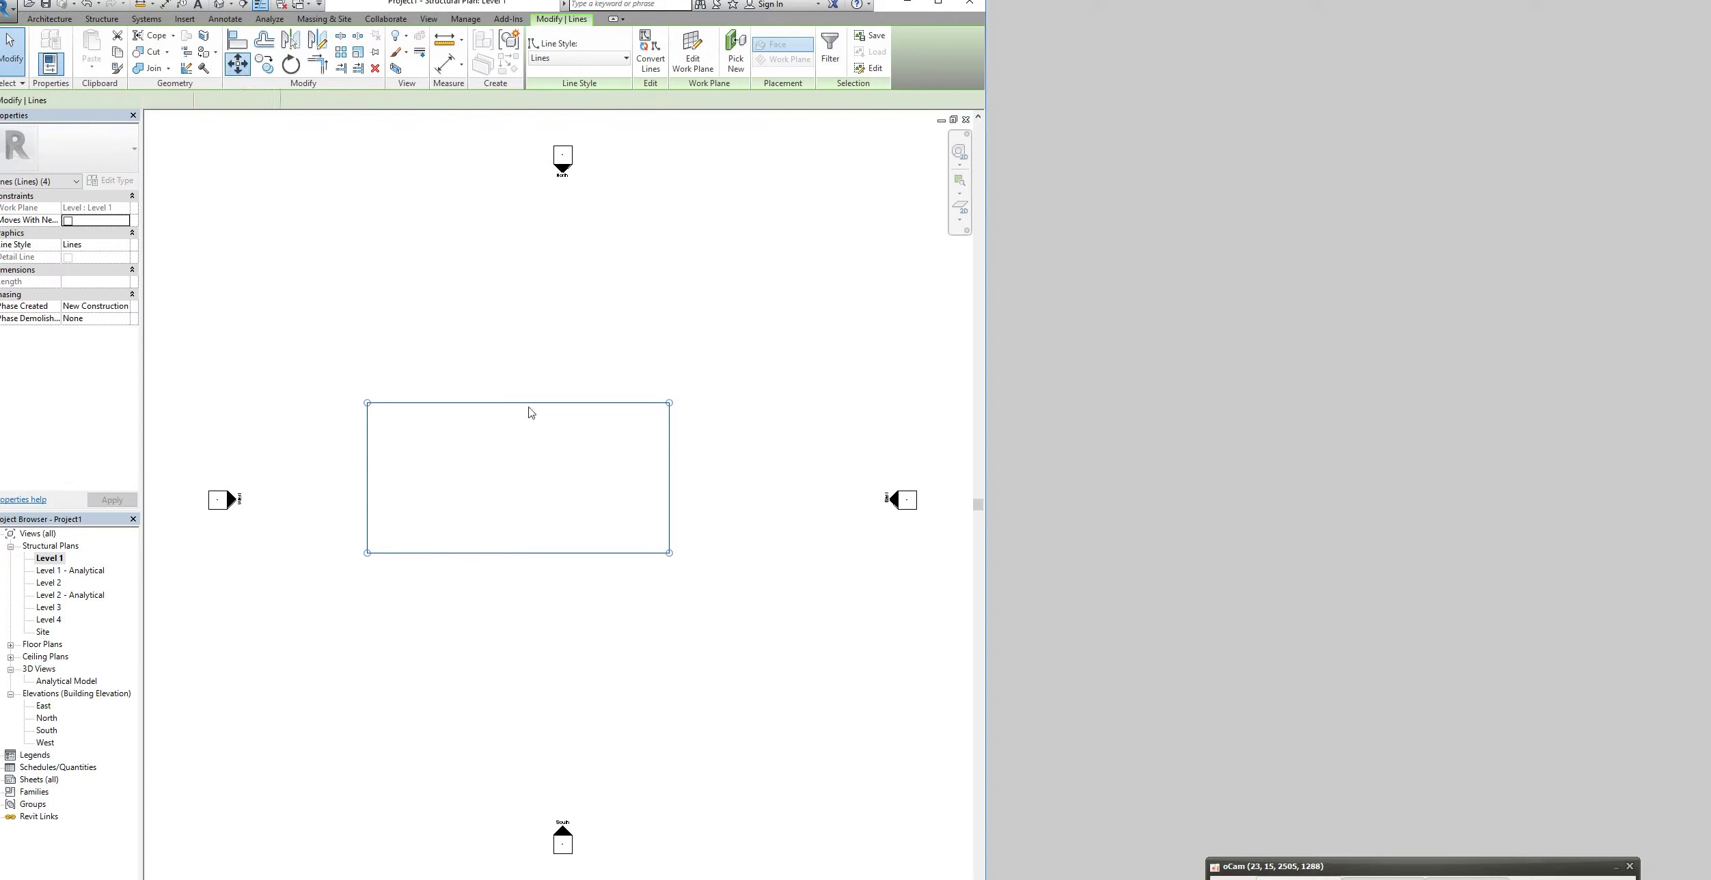
pyautogui.press('m')
pyautogui.press('v')
pyautogui.click(500, 466)
pyautogui.click(555, 494)
pyautogui.click(540, 378)
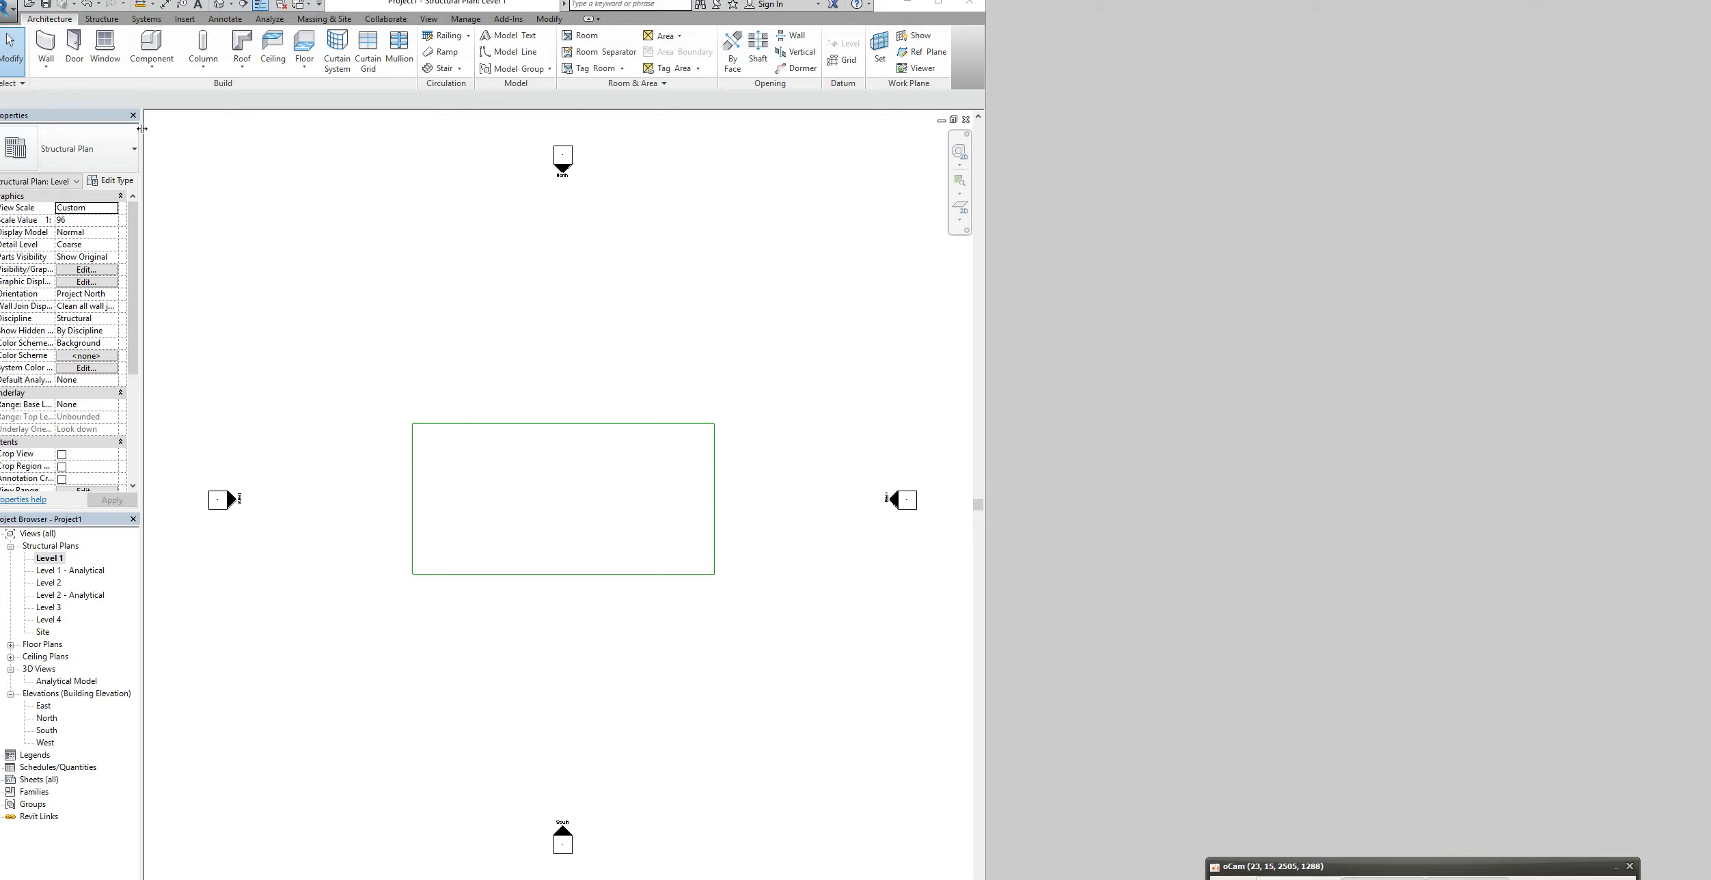
# Create grid lines by picking the rectangle's left and upper edges
pyautogui.click(101, 19)
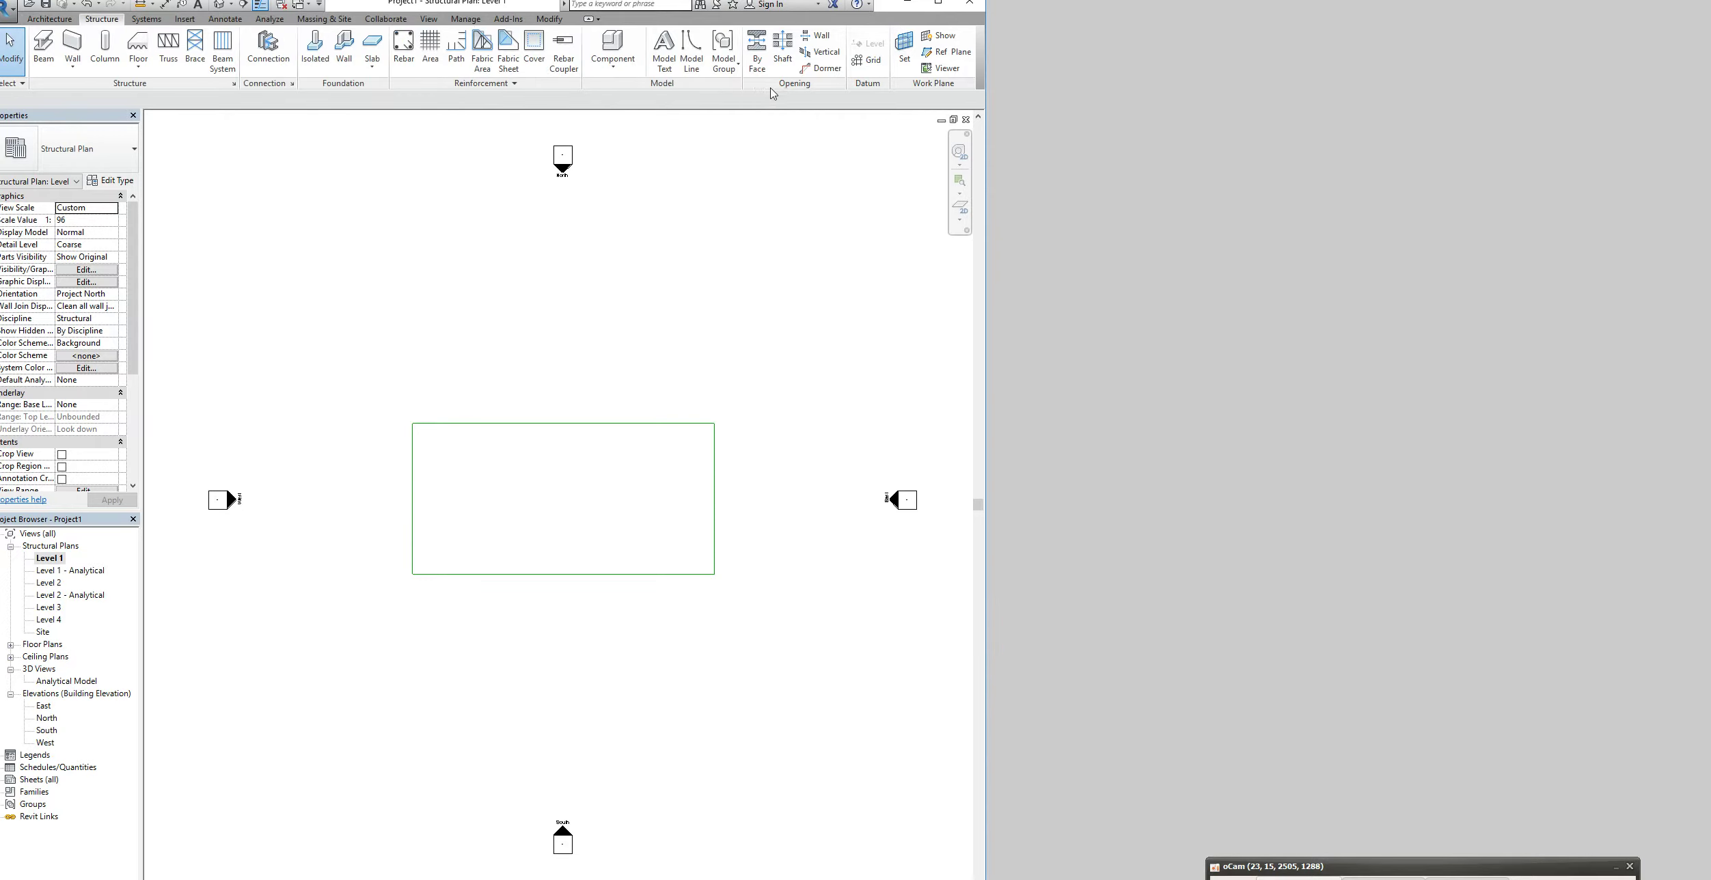
pyautogui.click(862, 68)
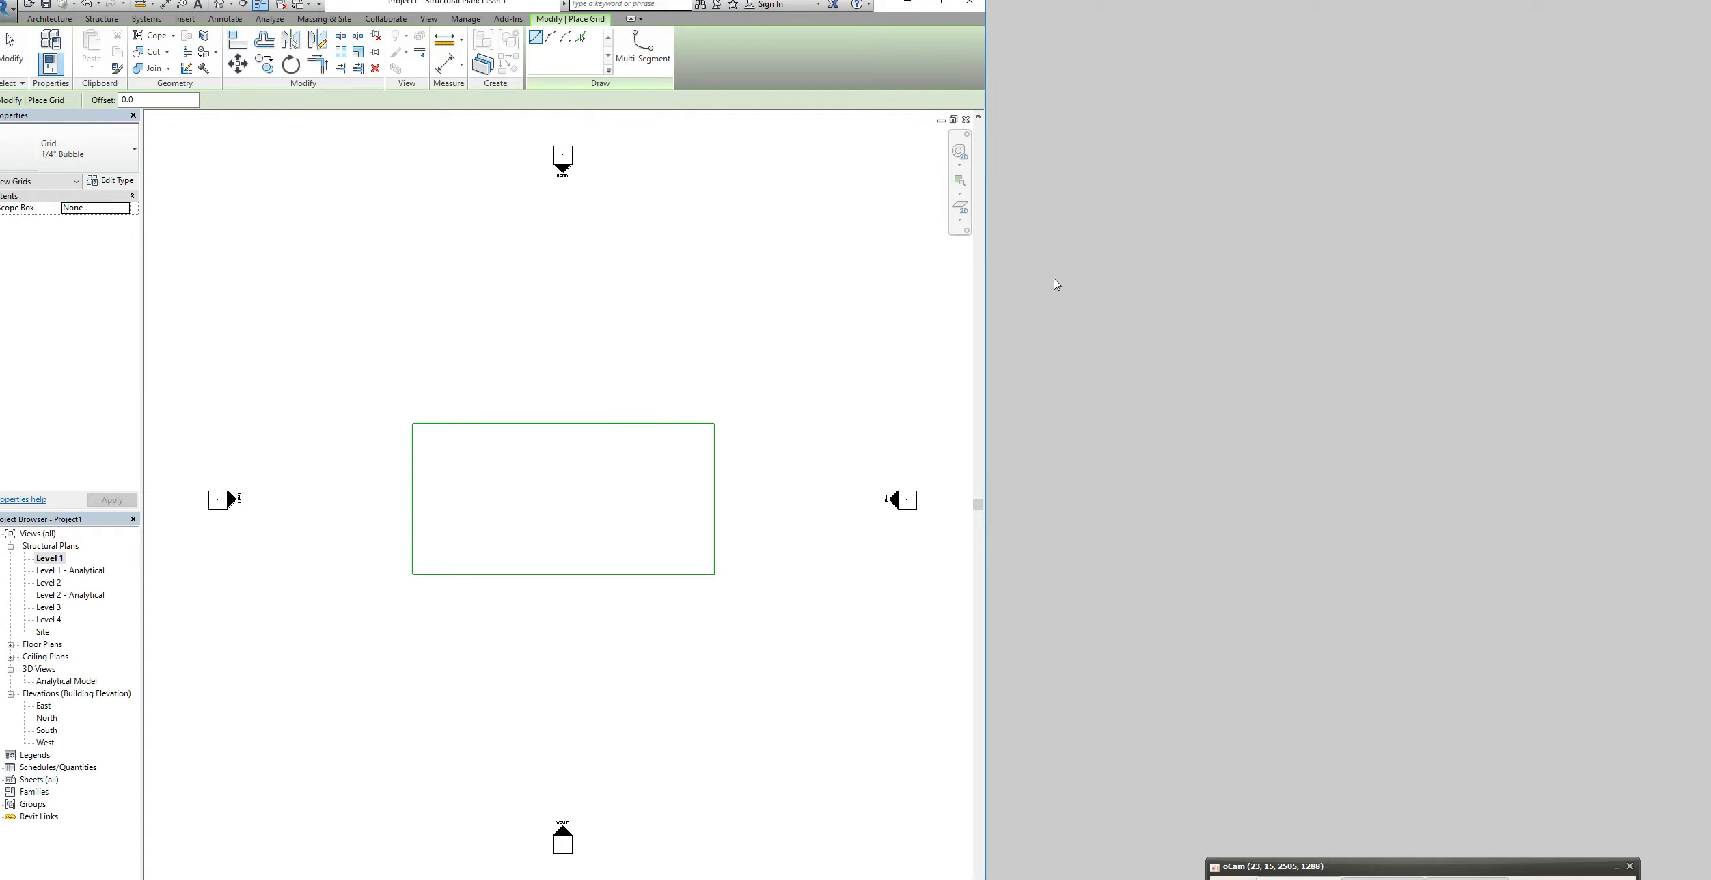
pyautogui.click(581, 37)
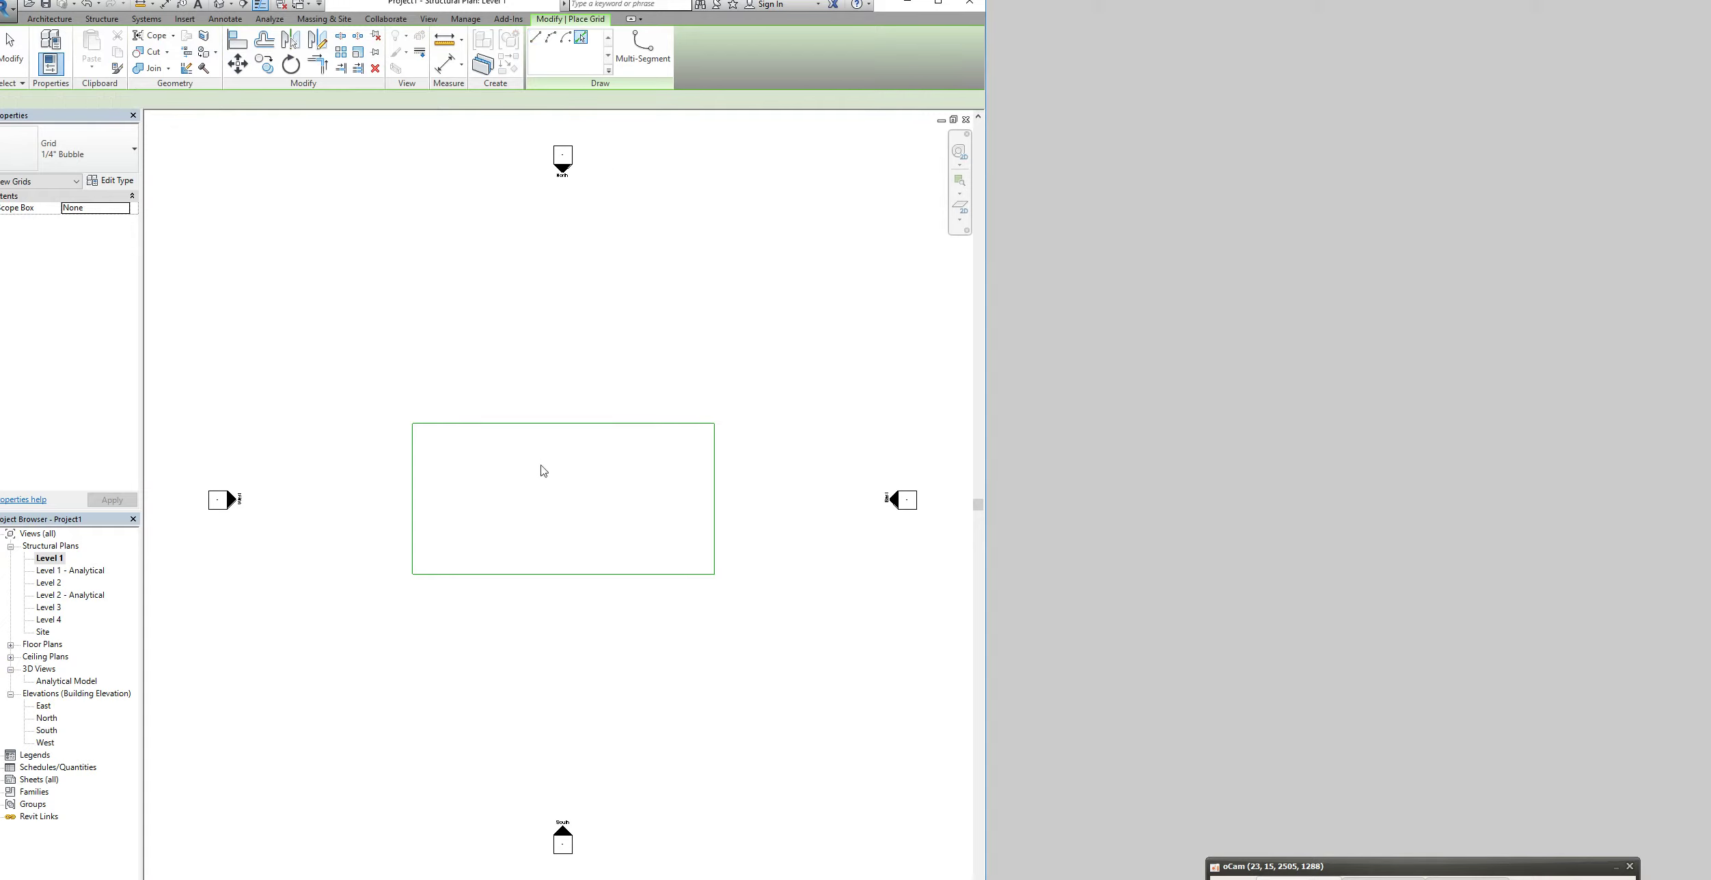
pyautogui.click(413, 472)
pyautogui.click(557, 424)
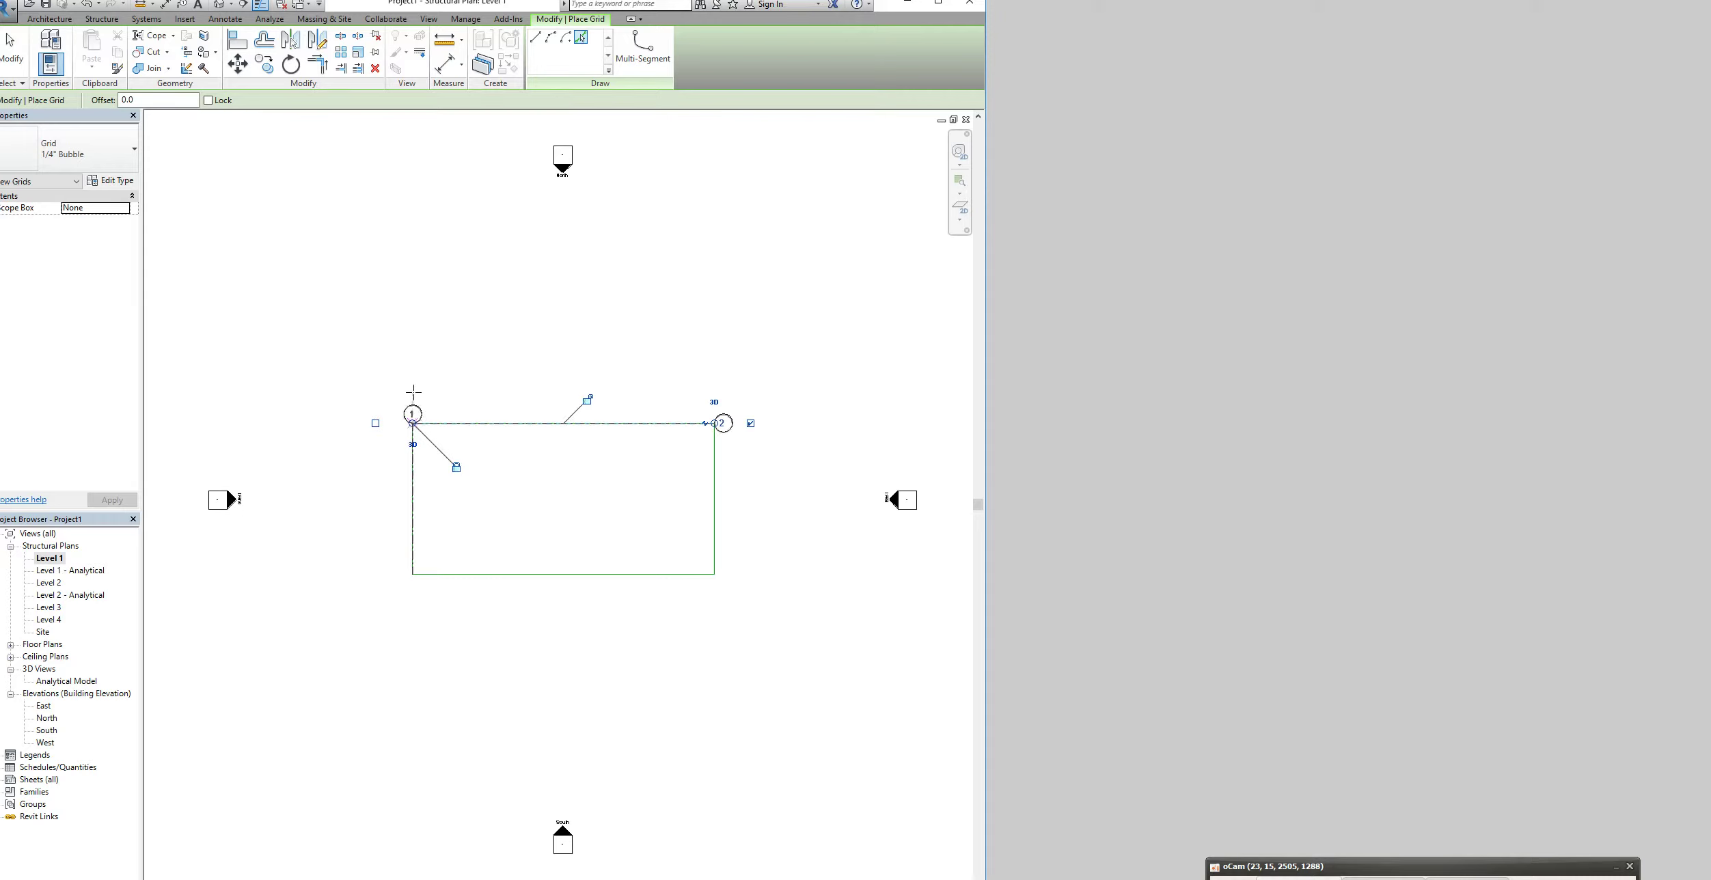
# Extend the vertical grid's bubble end above the rectangle and the horizontal grid's bubble end beyond its right edge
pyautogui.click(412, 423)
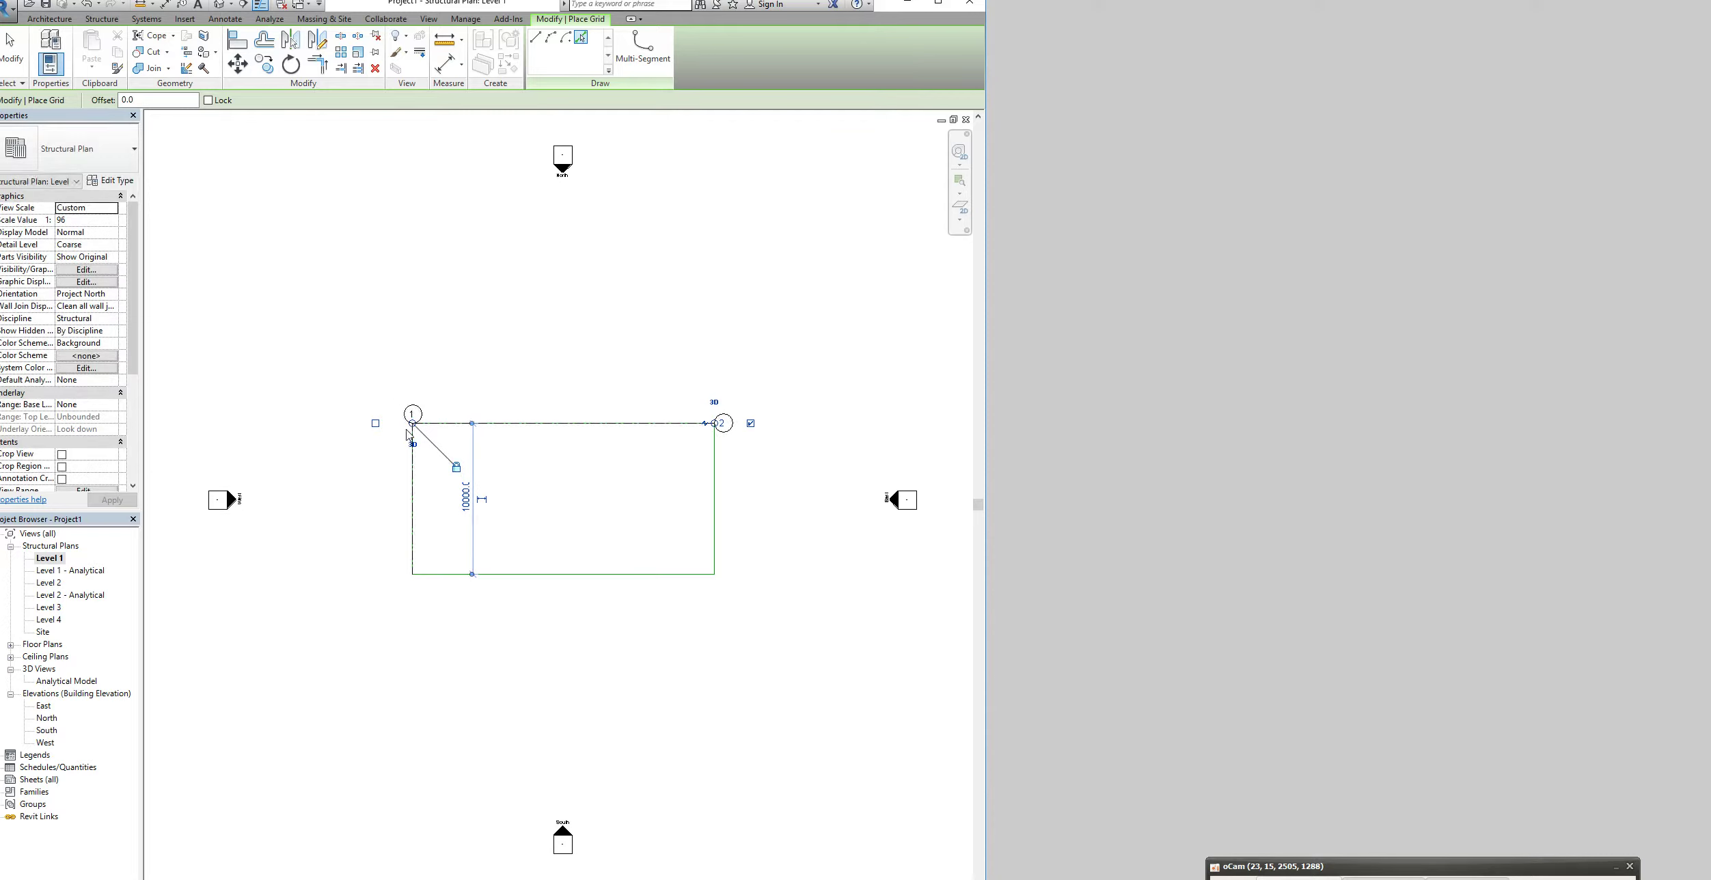
pyautogui.click(413, 425)
pyautogui.moveTo(411, 423); pyautogui.dragTo(412, 377)
pyautogui.click(708, 428)
pyautogui.moveTo(714, 424); pyautogui.dragTo(764, 423)
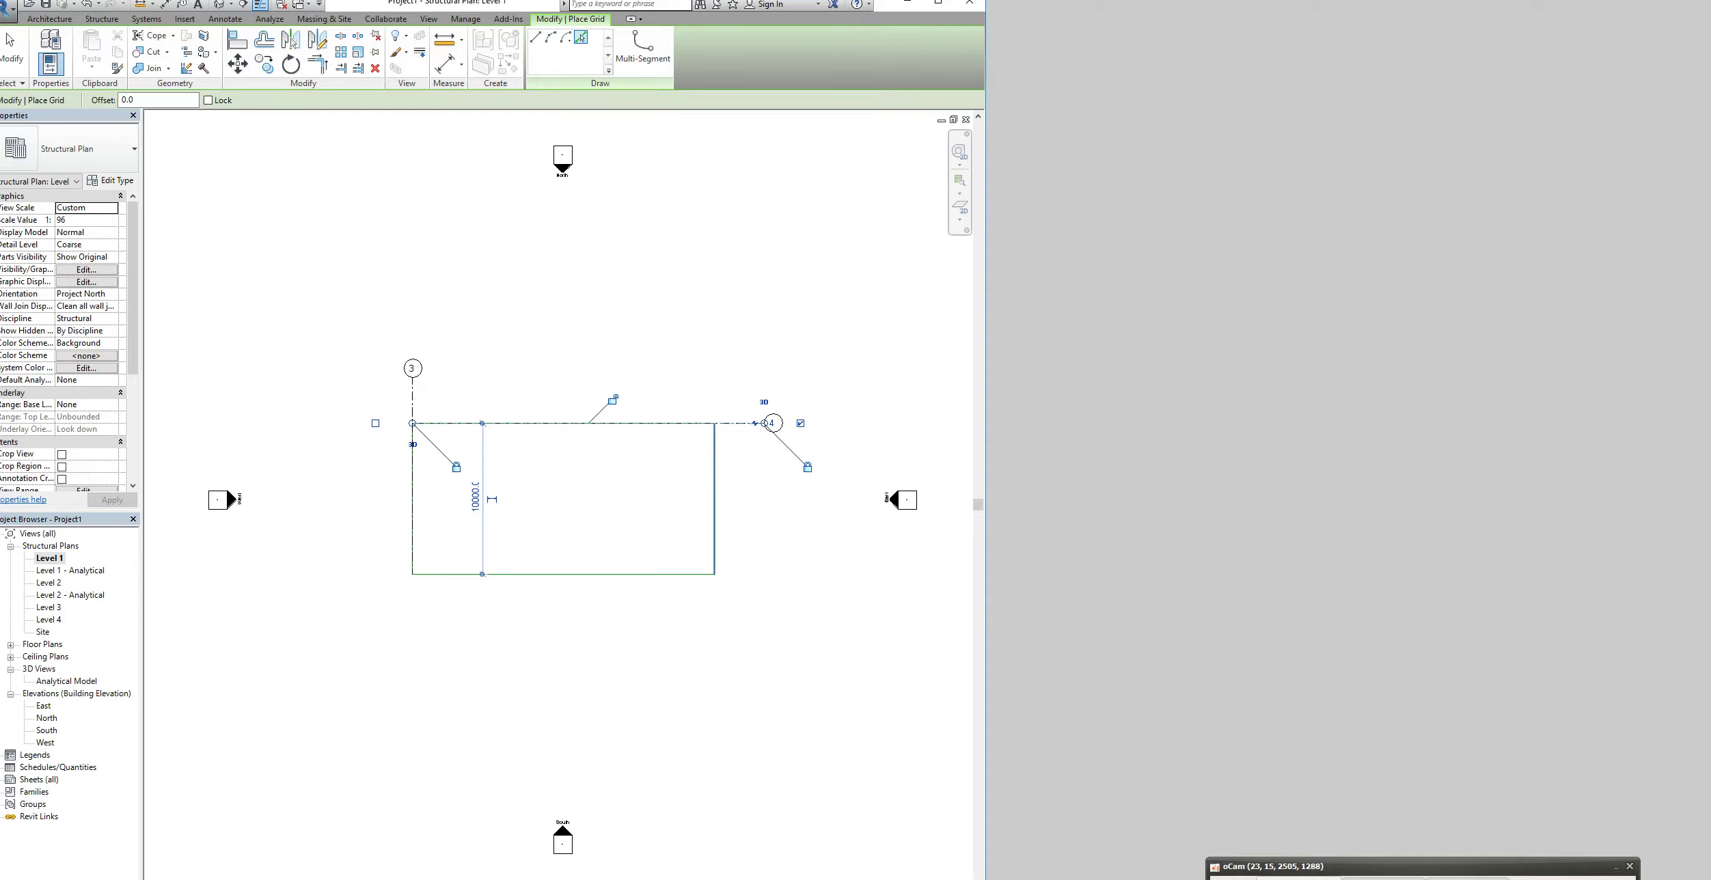
pyautogui.press('Escape')
pyautogui.press('Escape')
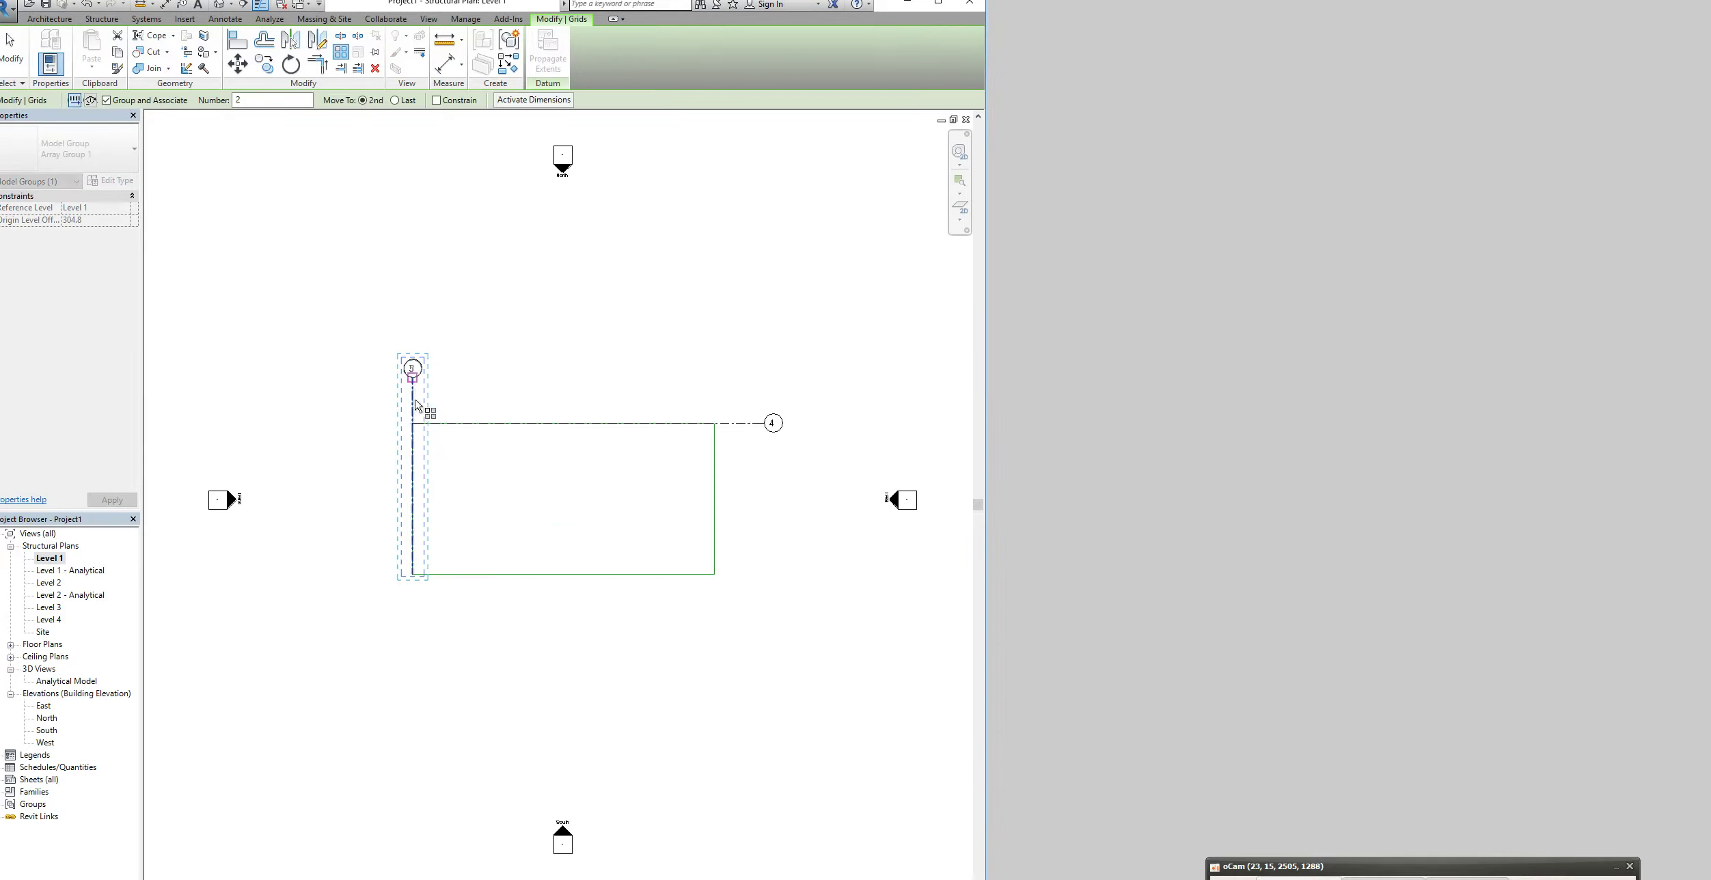
pyautogui.click(412, 424)
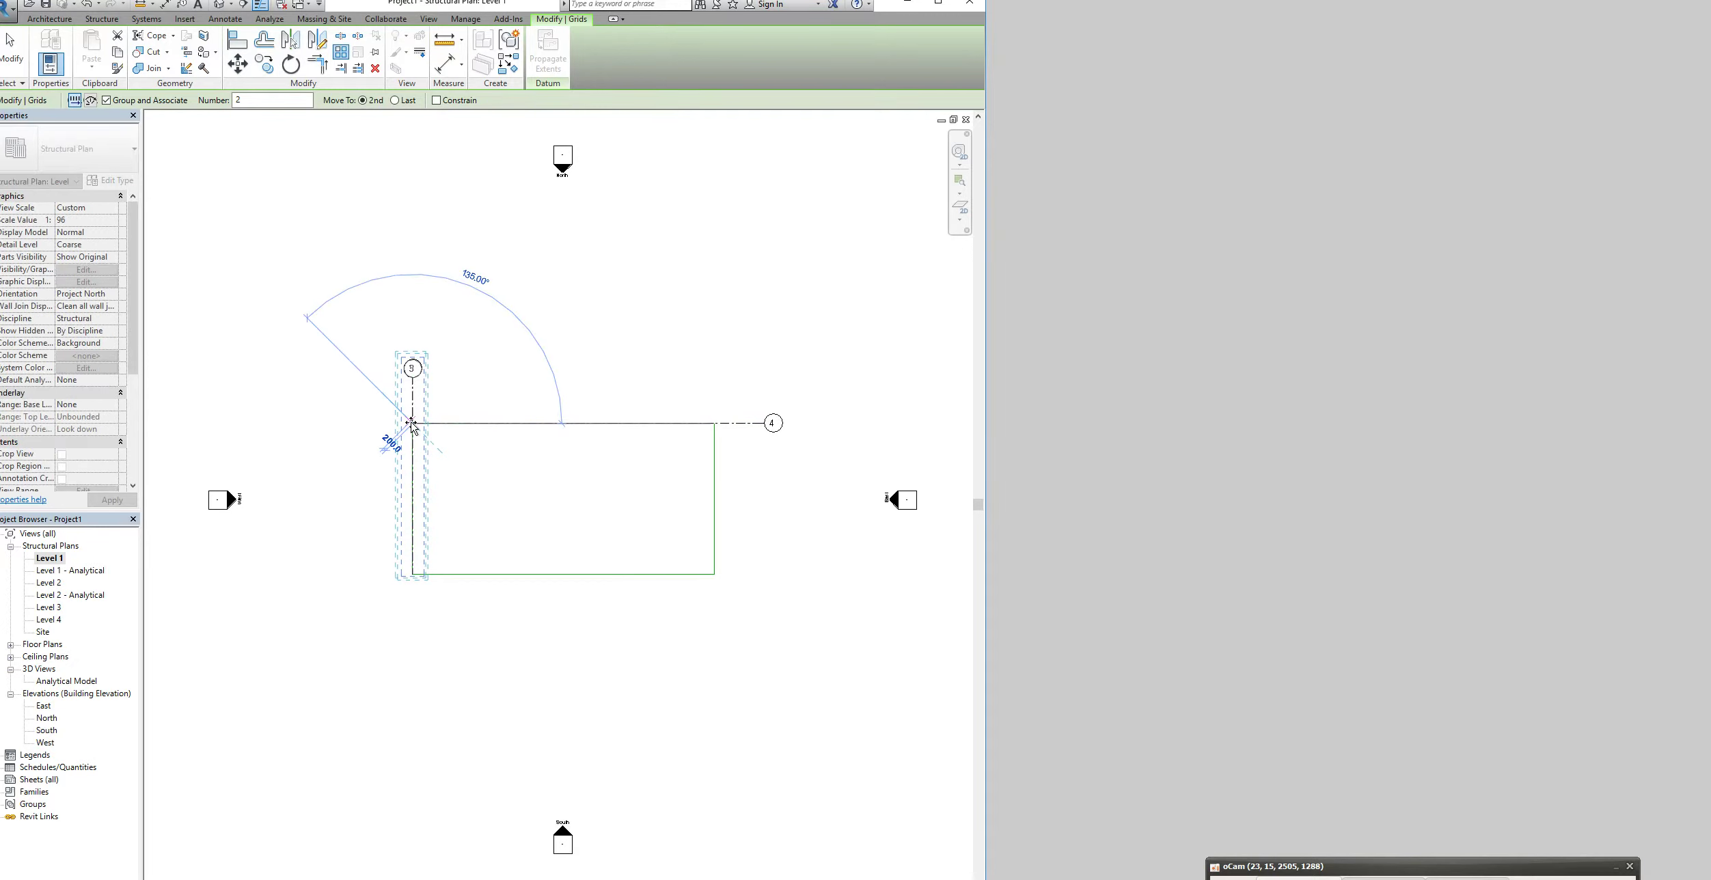
pyautogui.click(411, 425)
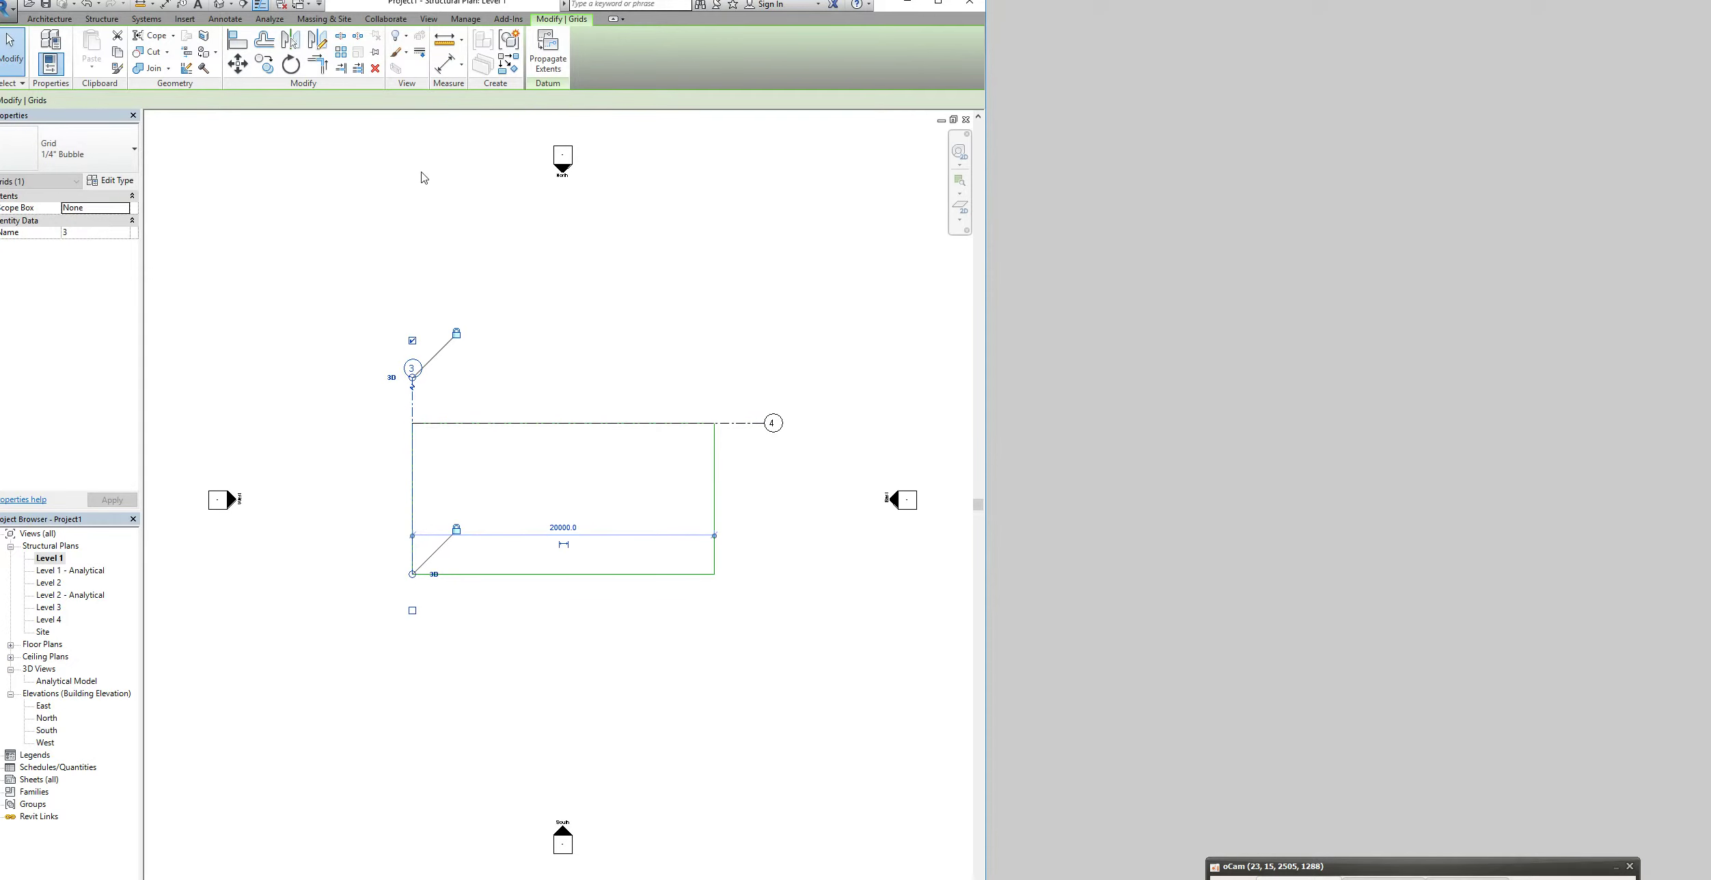
pyautogui.click(341, 52)
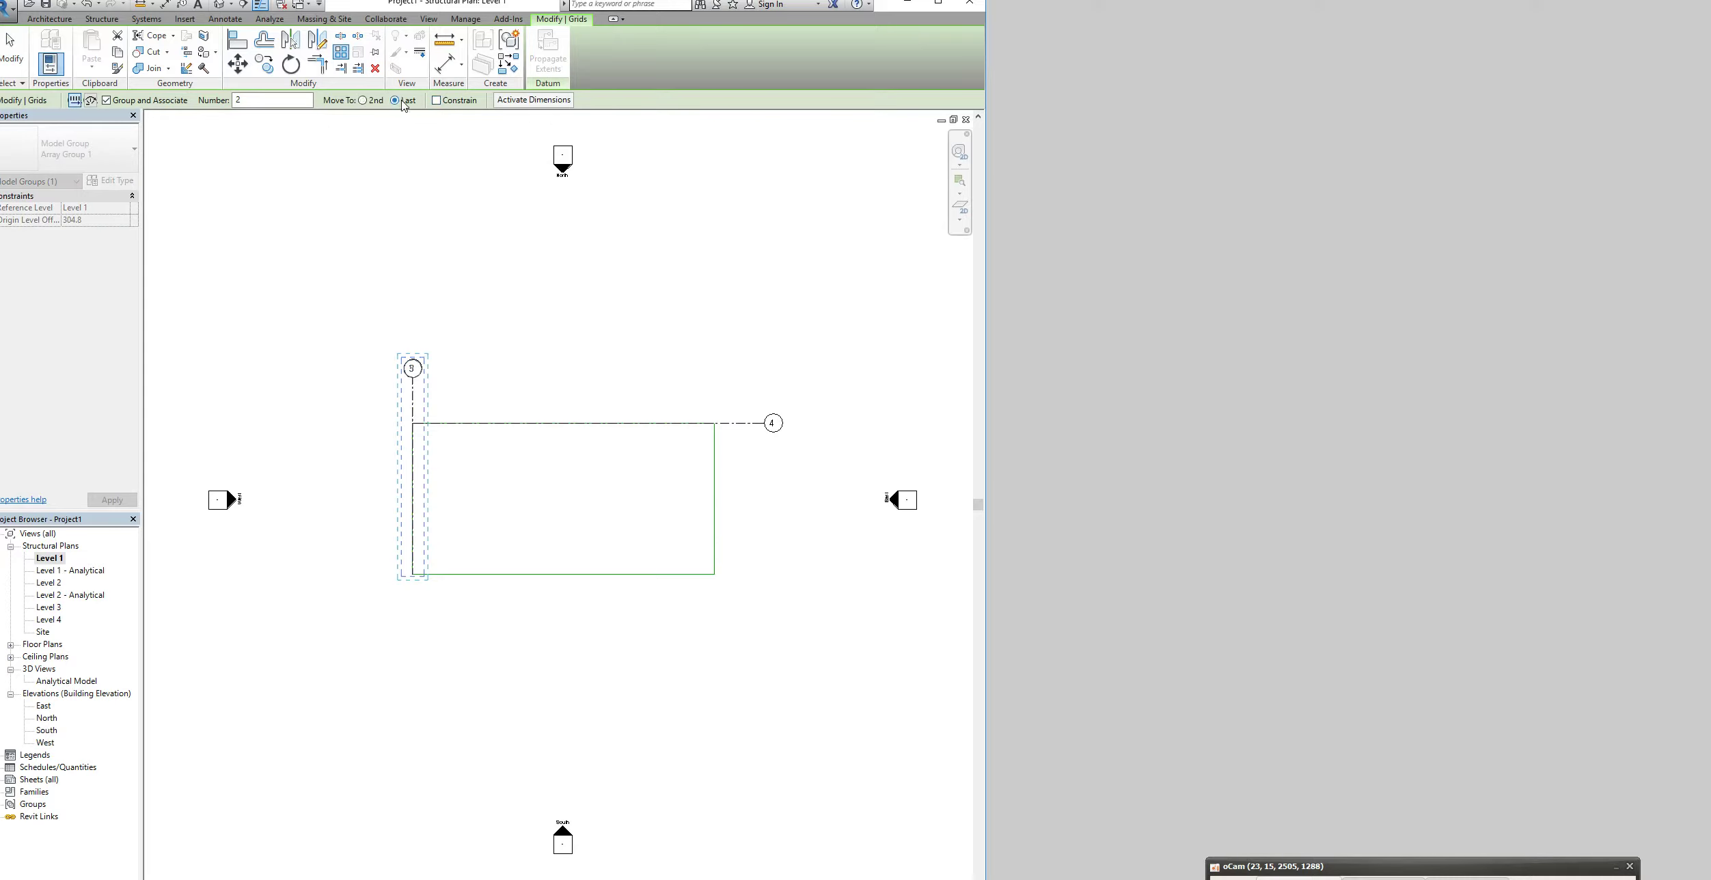
pyautogui.doubleClick(233, 100)
pyautogui.write('5')
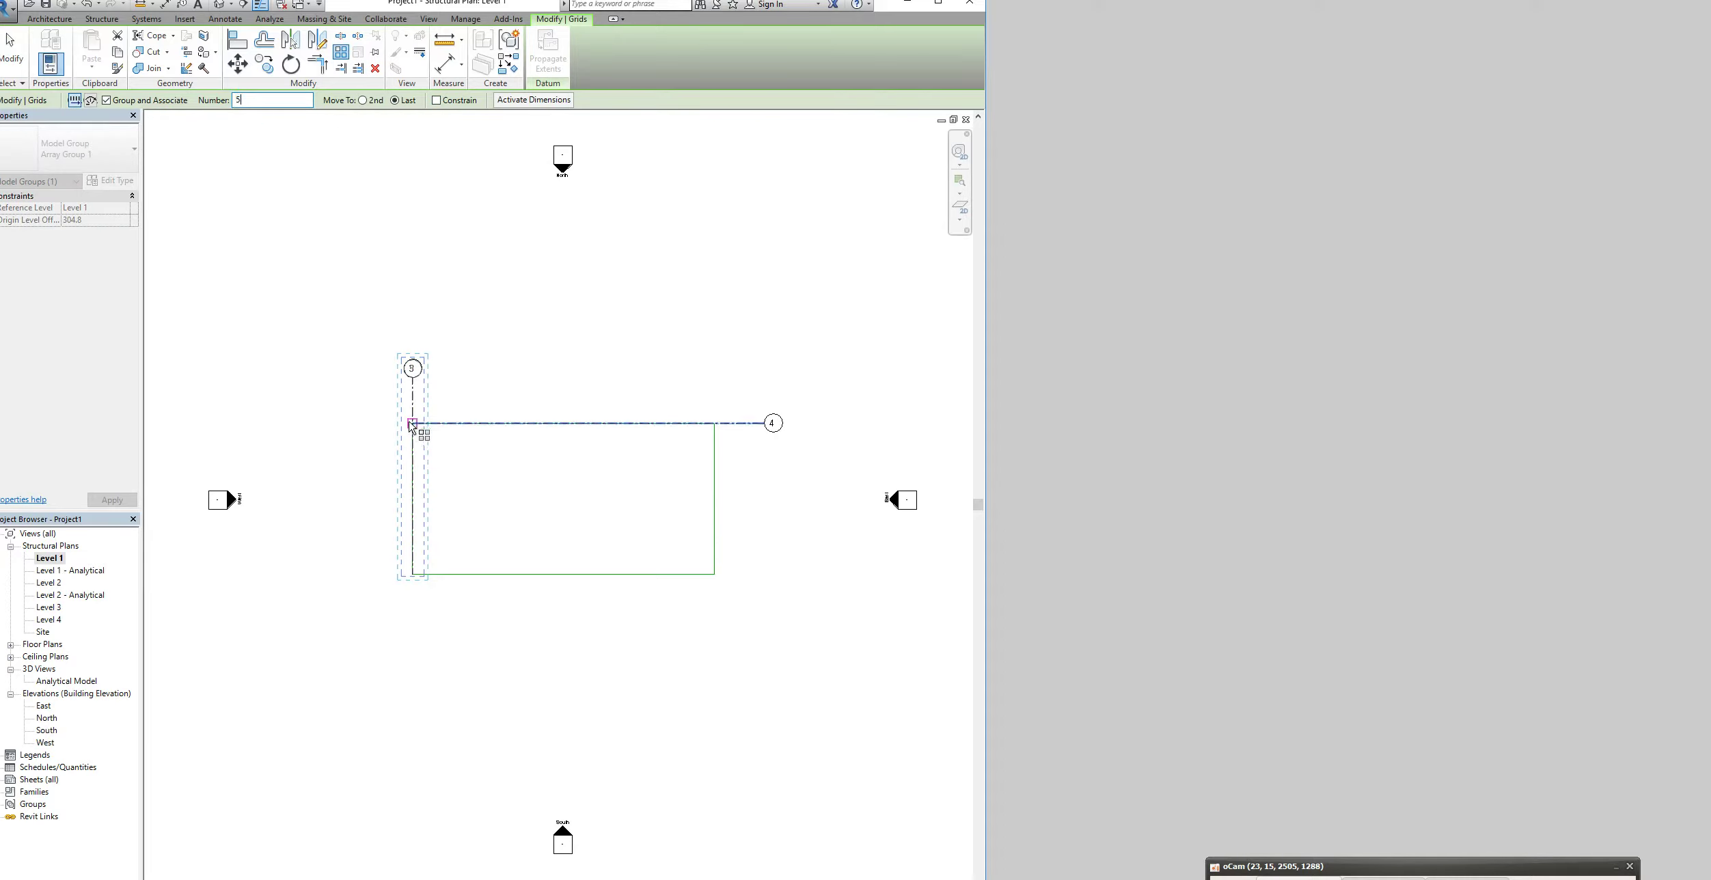
pyautogui.click(712, 422)
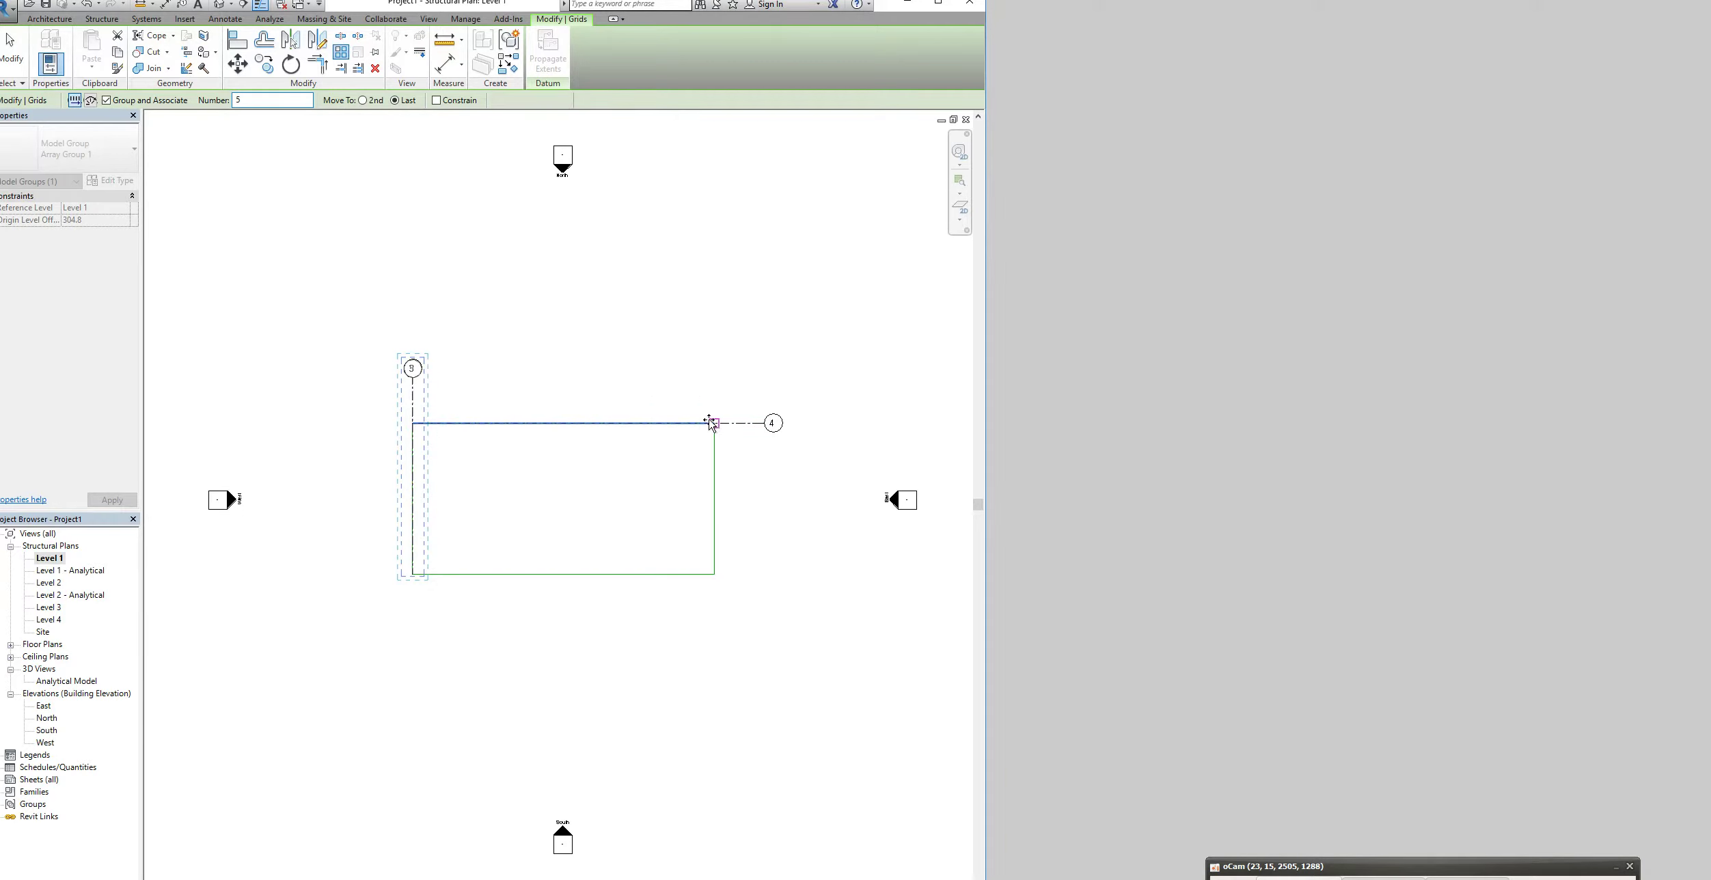
pyautogui.press('Escape')
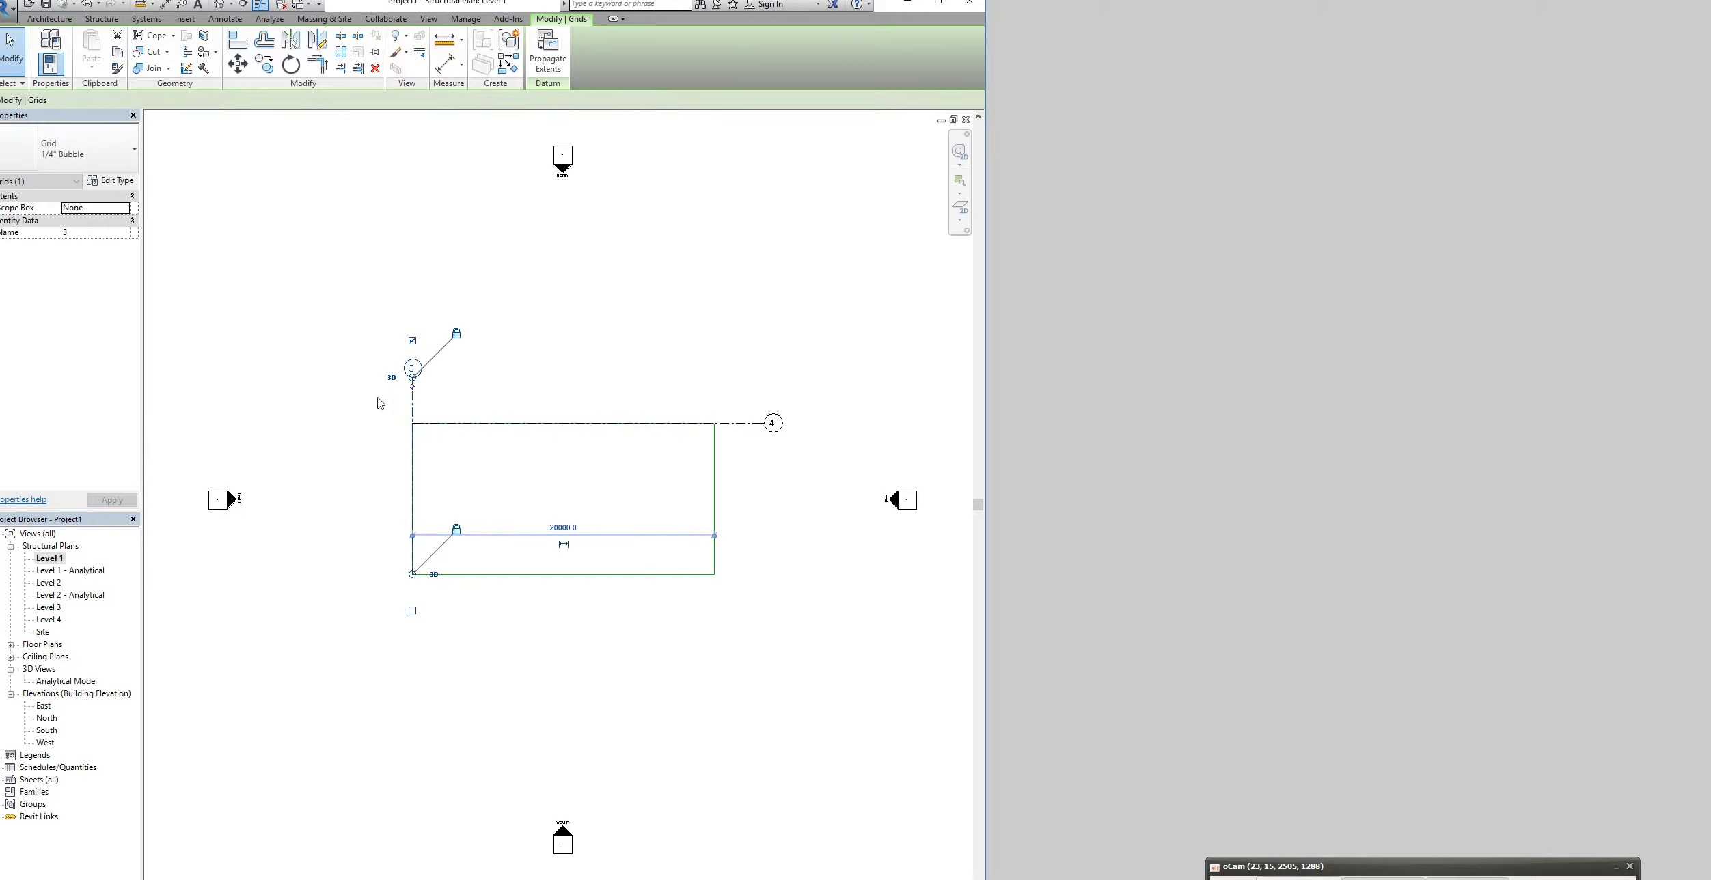
# Array the rectangle's left vertical grid into 5 grids, with the last one on the rectangle's right edge
pyautogui.click(341, 52)
pyautogui.doubleClick(251, 101)
pyautogui.write('5')
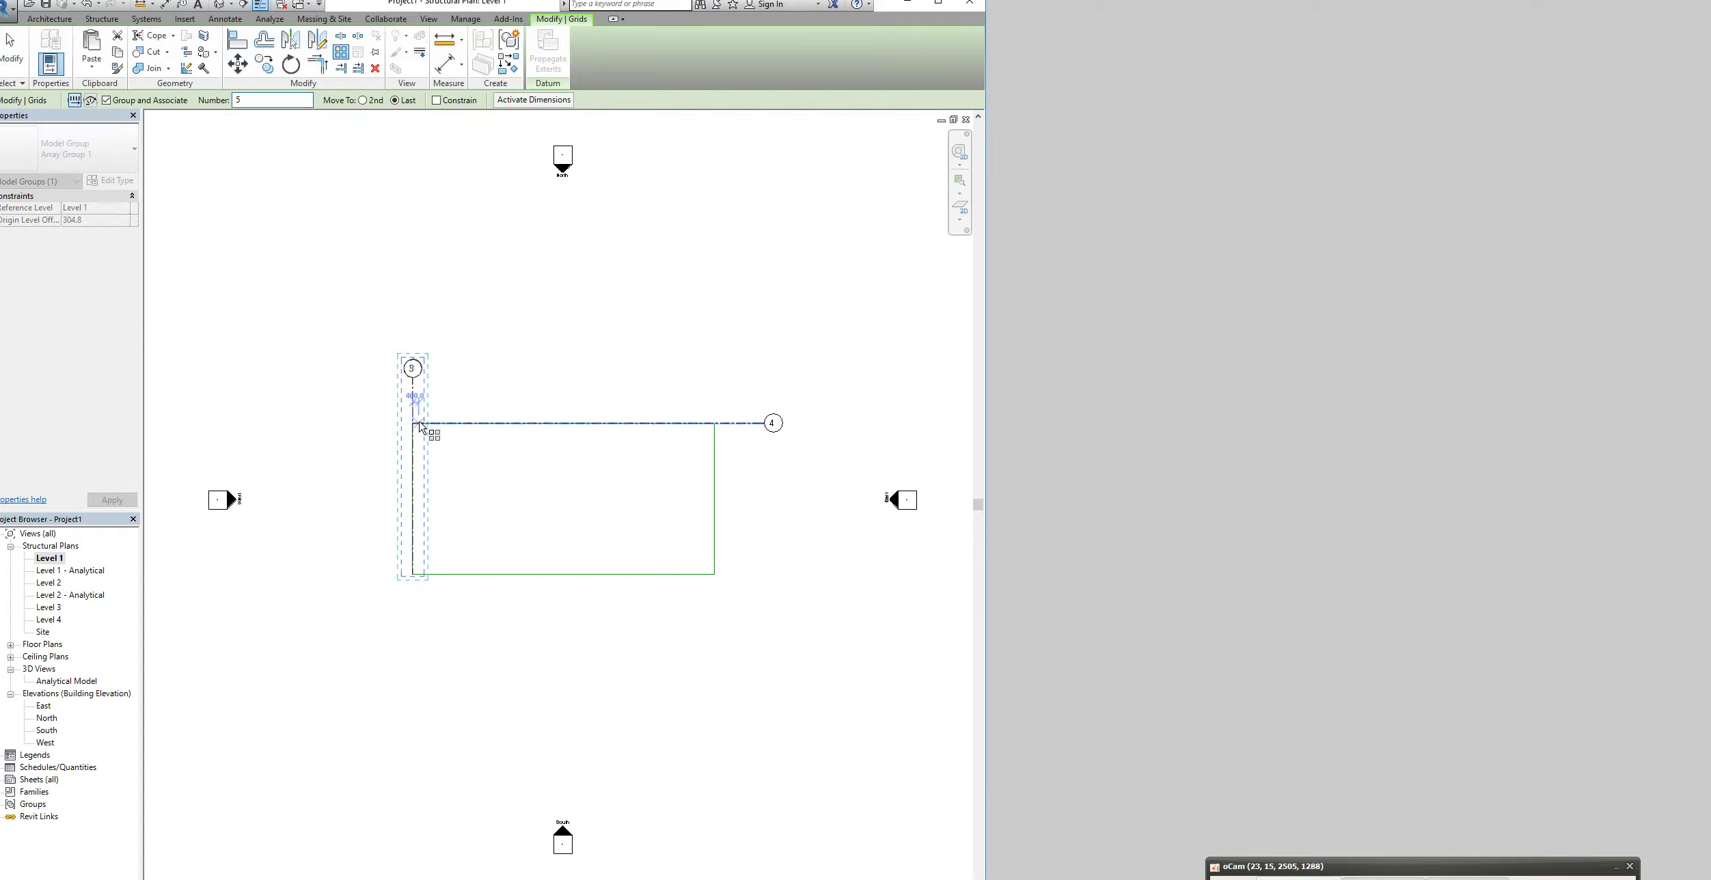
pyautogui.click(419, 425)
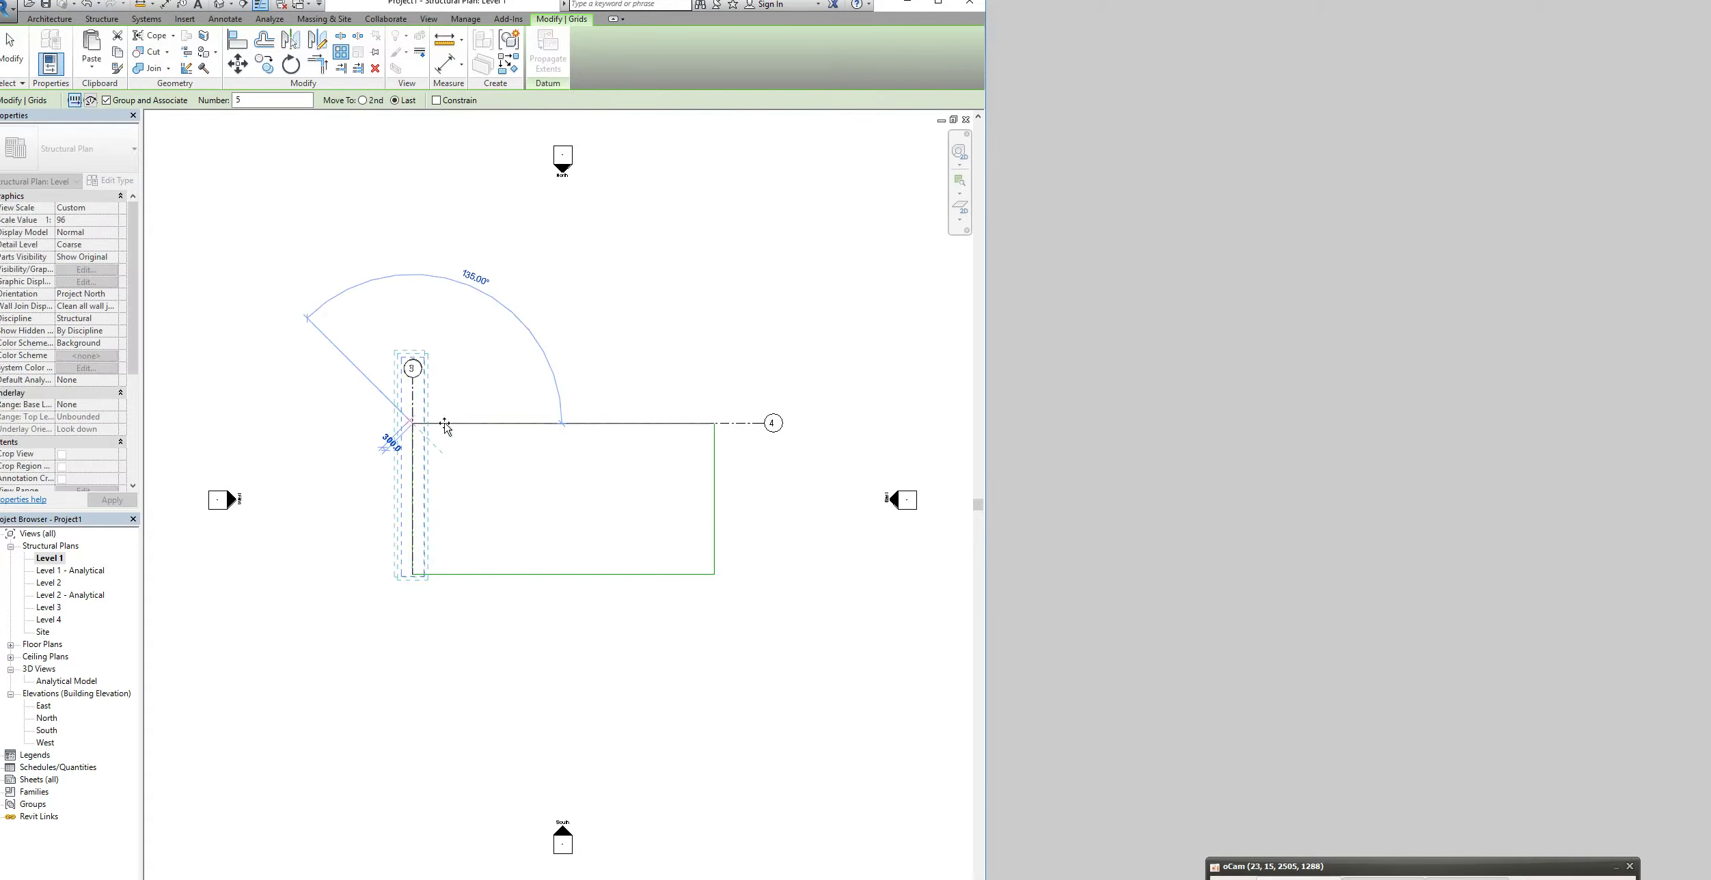
pyautogui.click(718, 429)
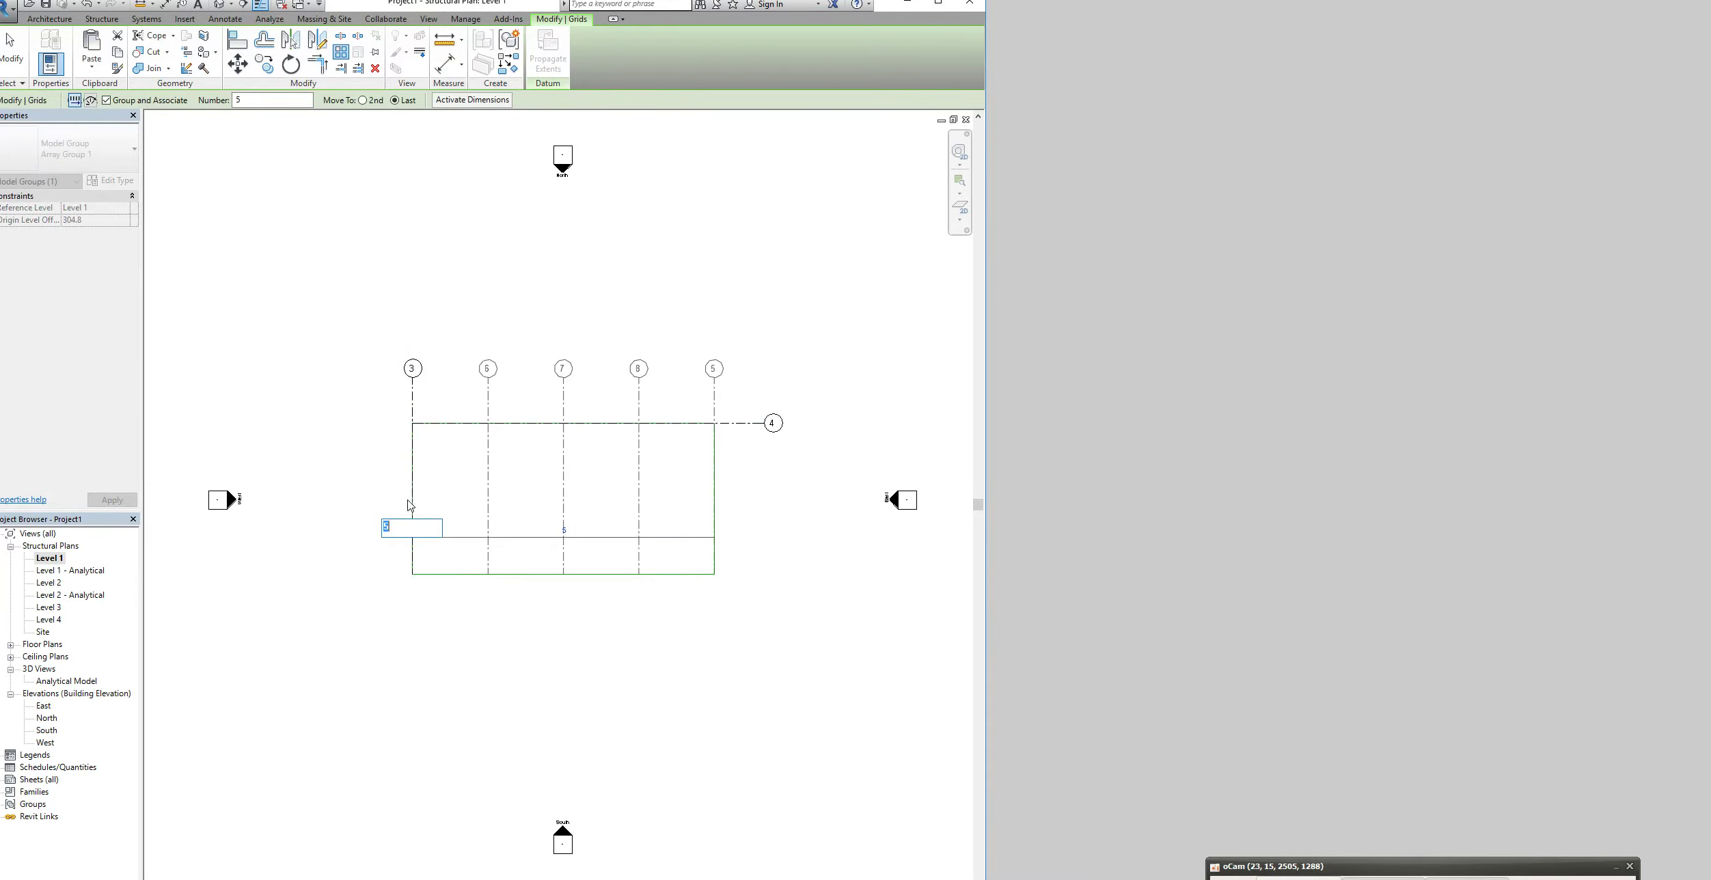
pyautogui.press('Return')
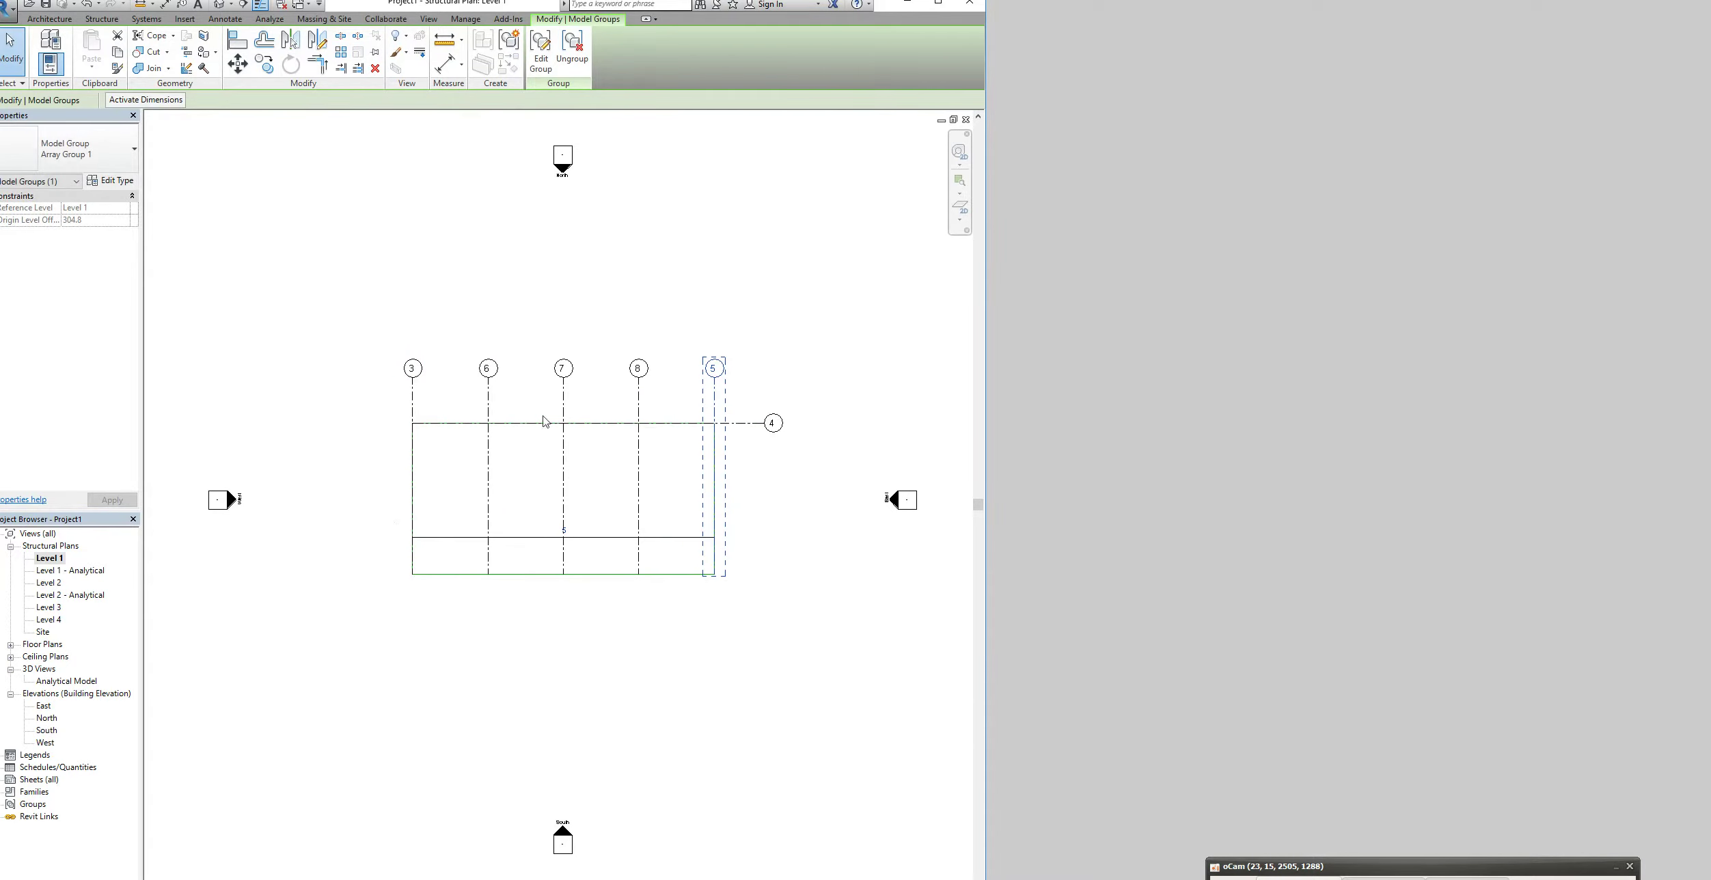
# Array the horizontal grid on the rectangle's upper edge into 4 grids, with the last one on the lower edge
pyautogui.click(738, 425)
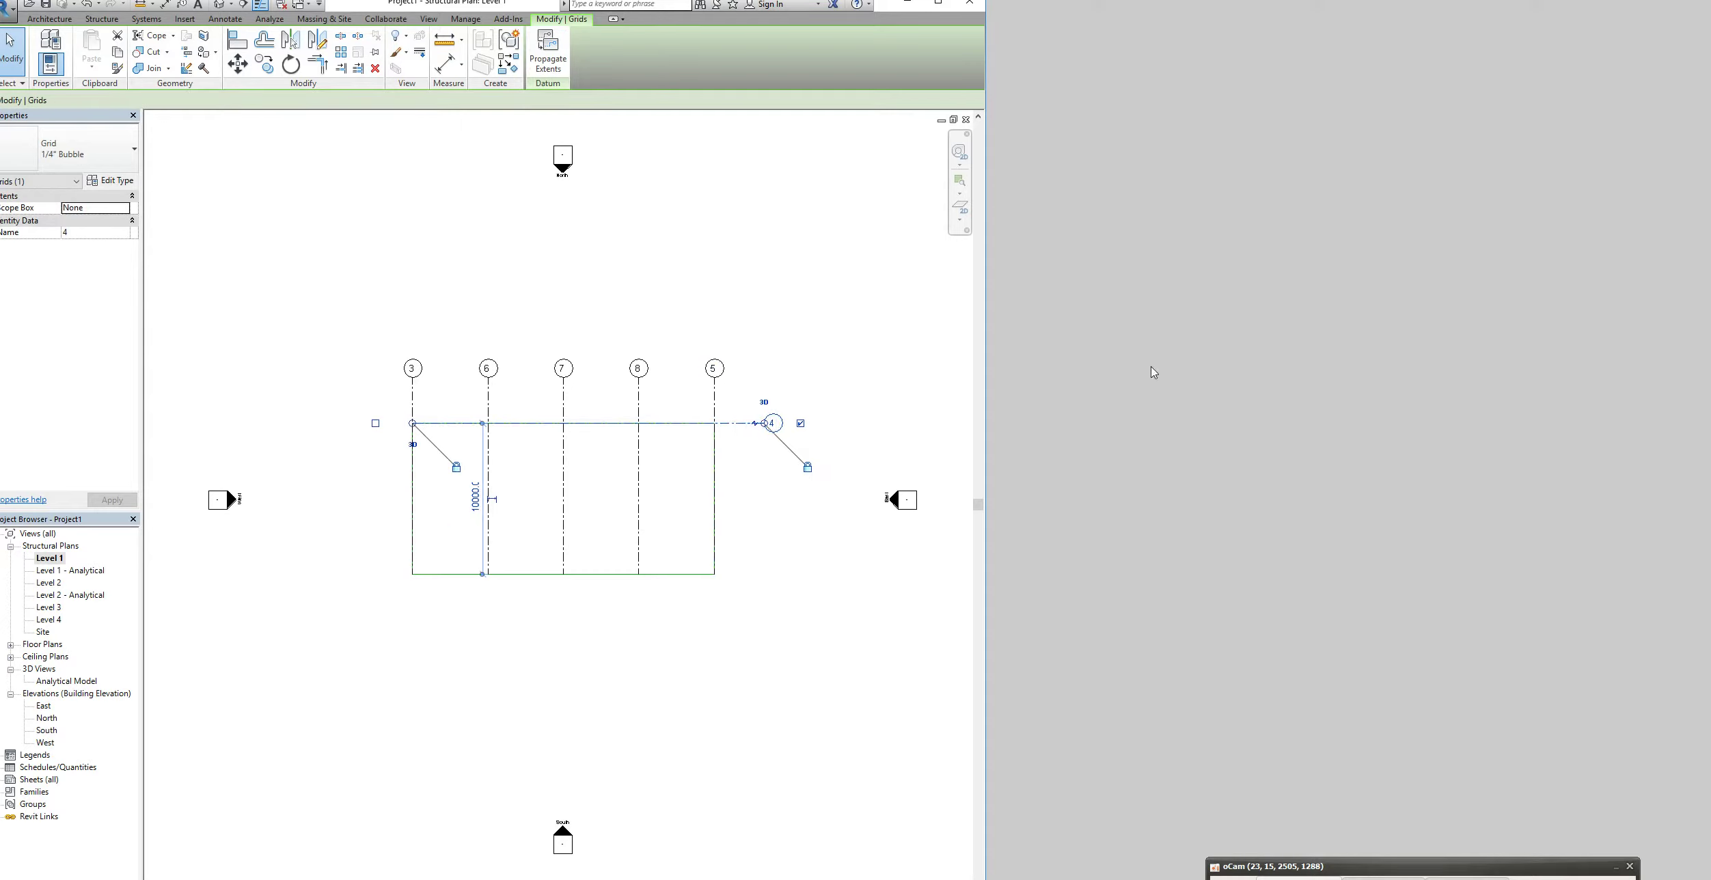
pyautogui.click(340, 52)
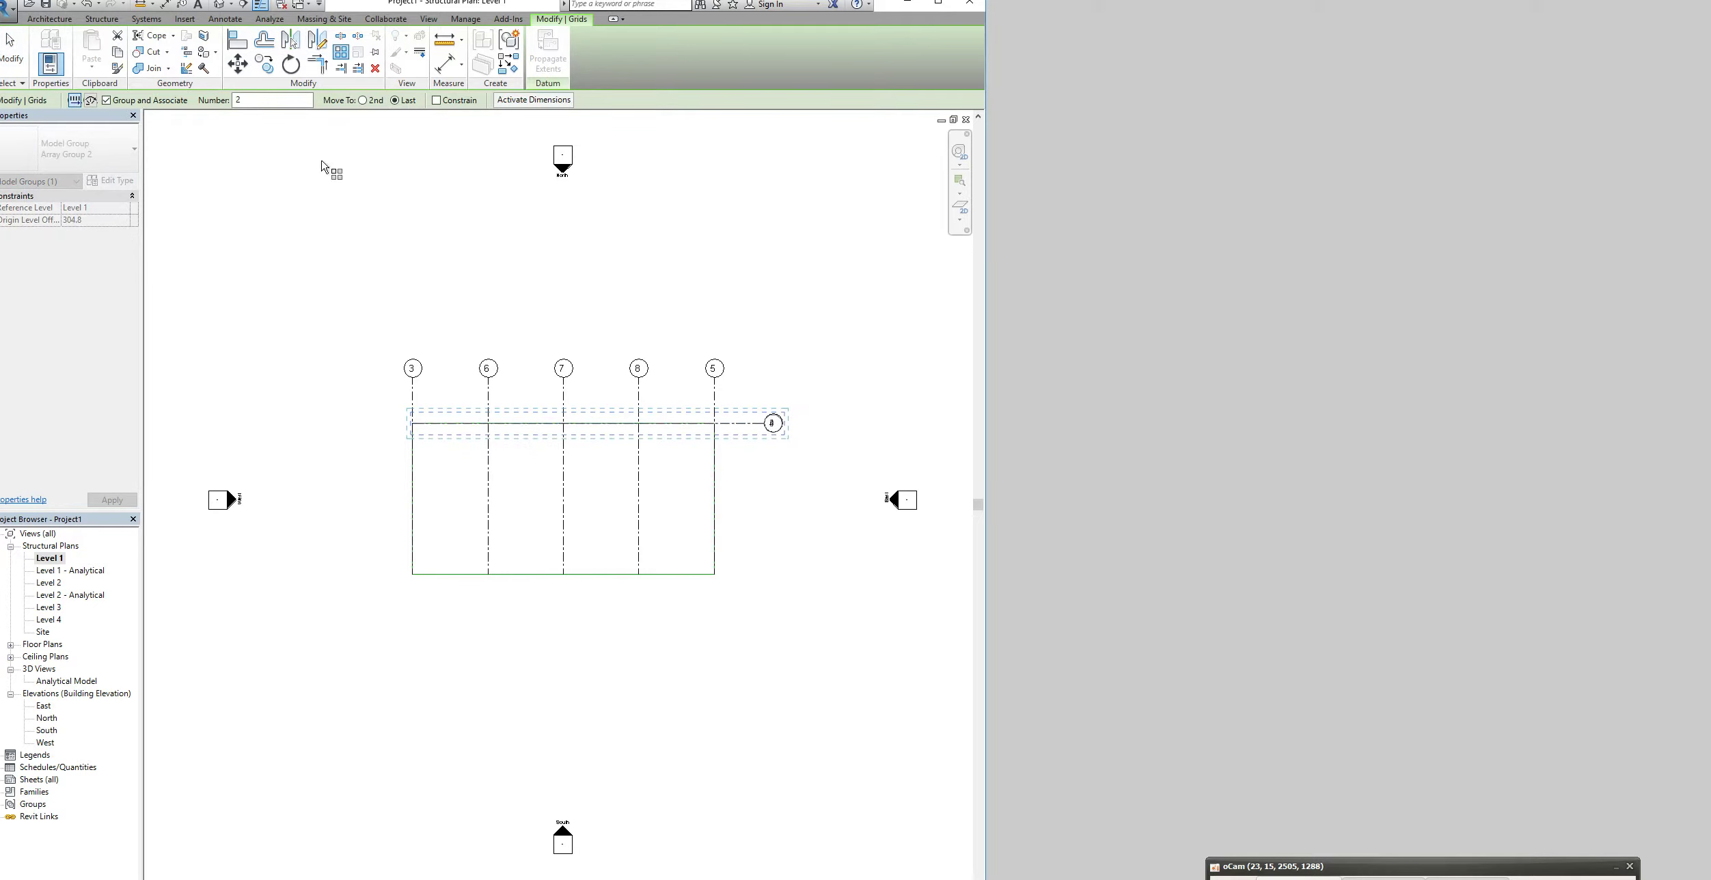
pyautogui.write('4')
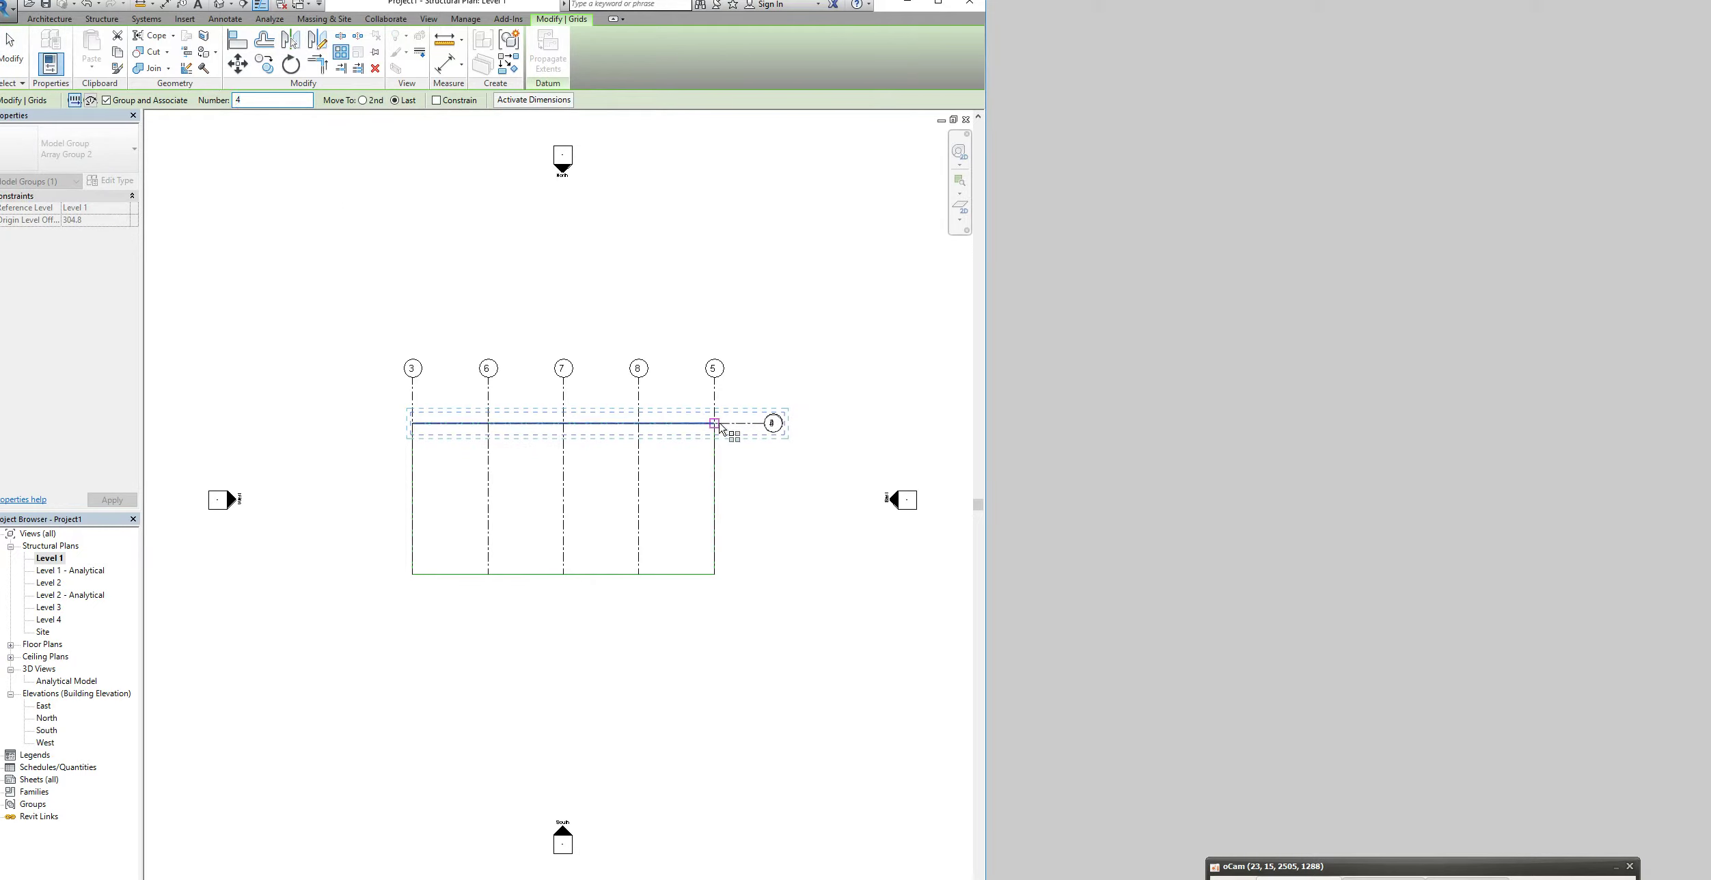
pyautogui.click(714, 424)
pyautogui.click(711, 574)
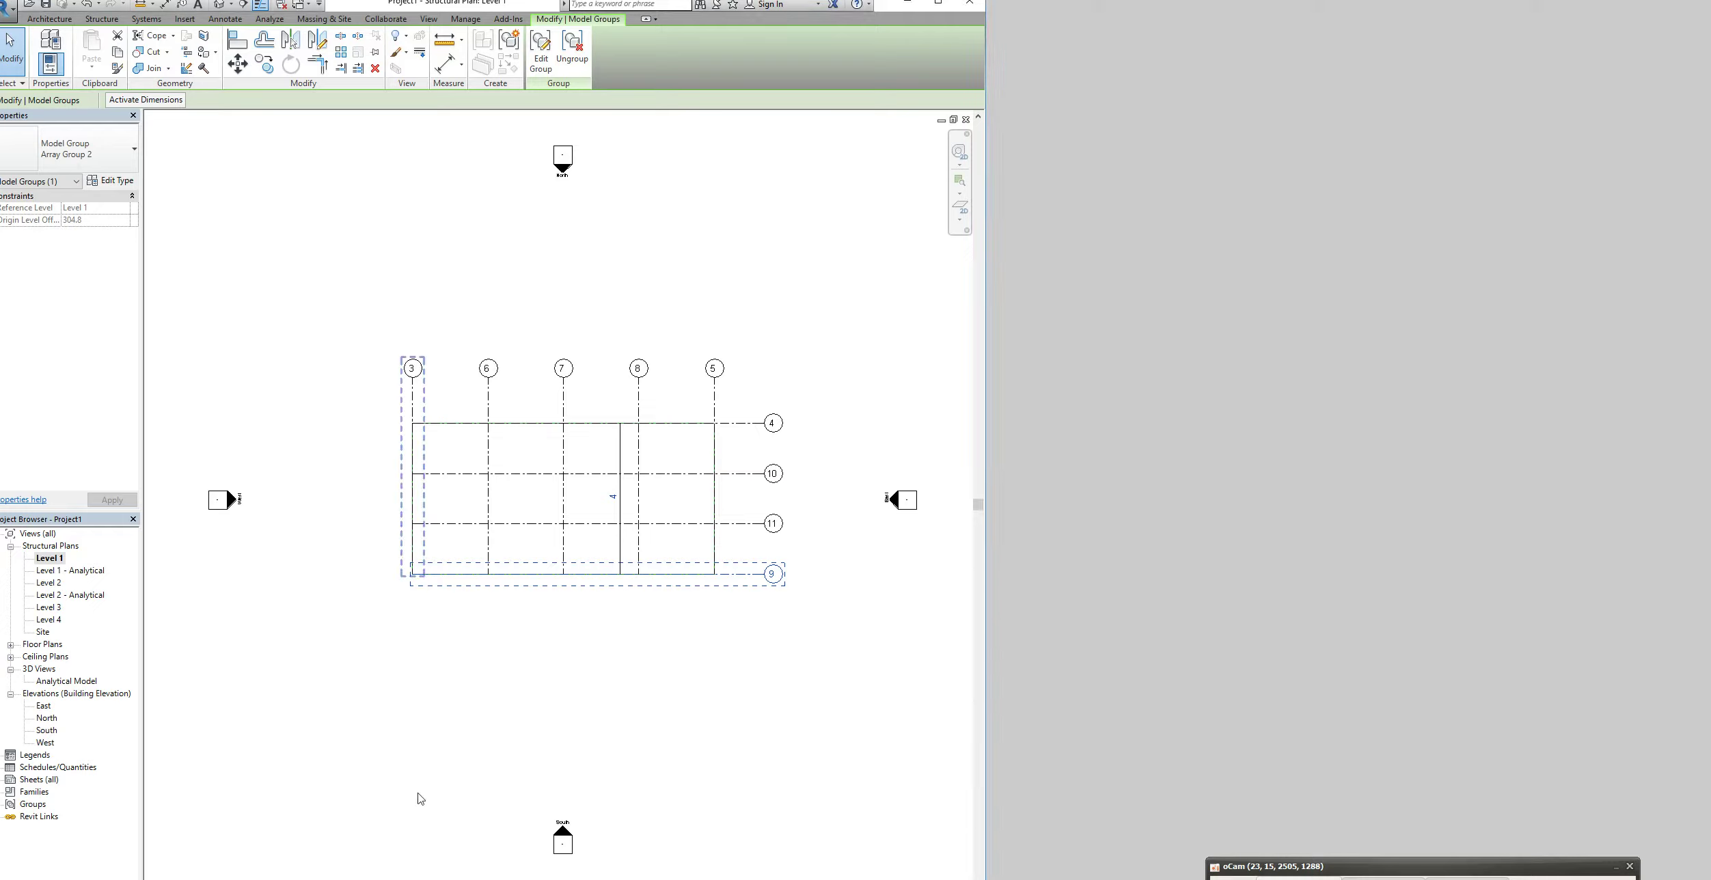
pyautogui.scroll(1, 563, 471)
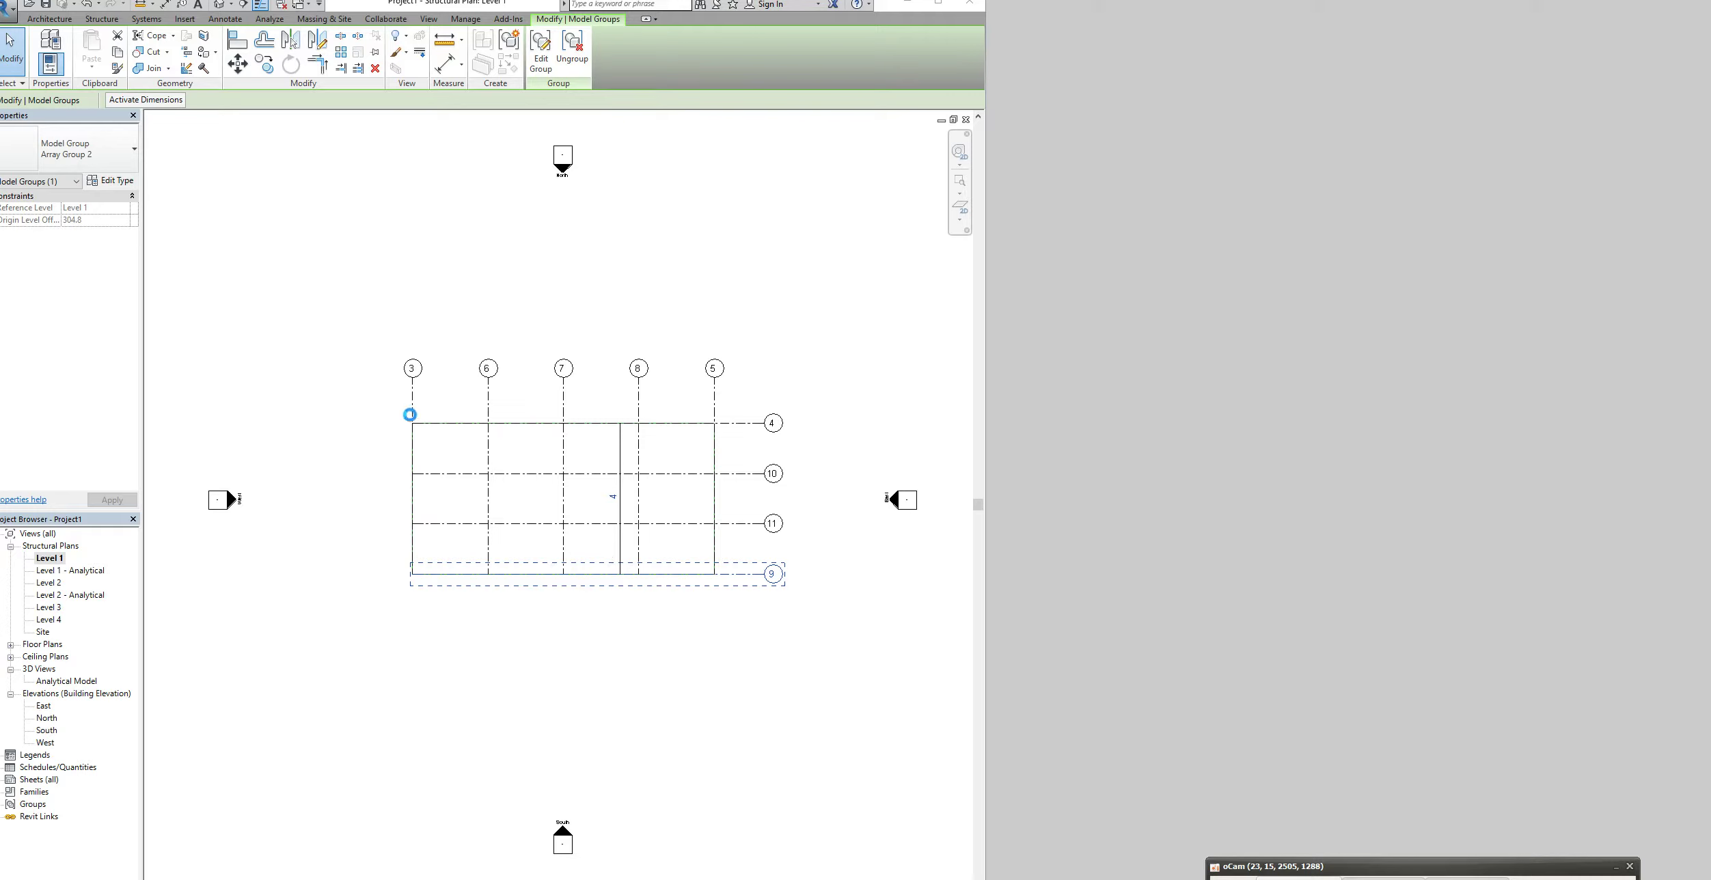
pyautogui.click(359, 791)
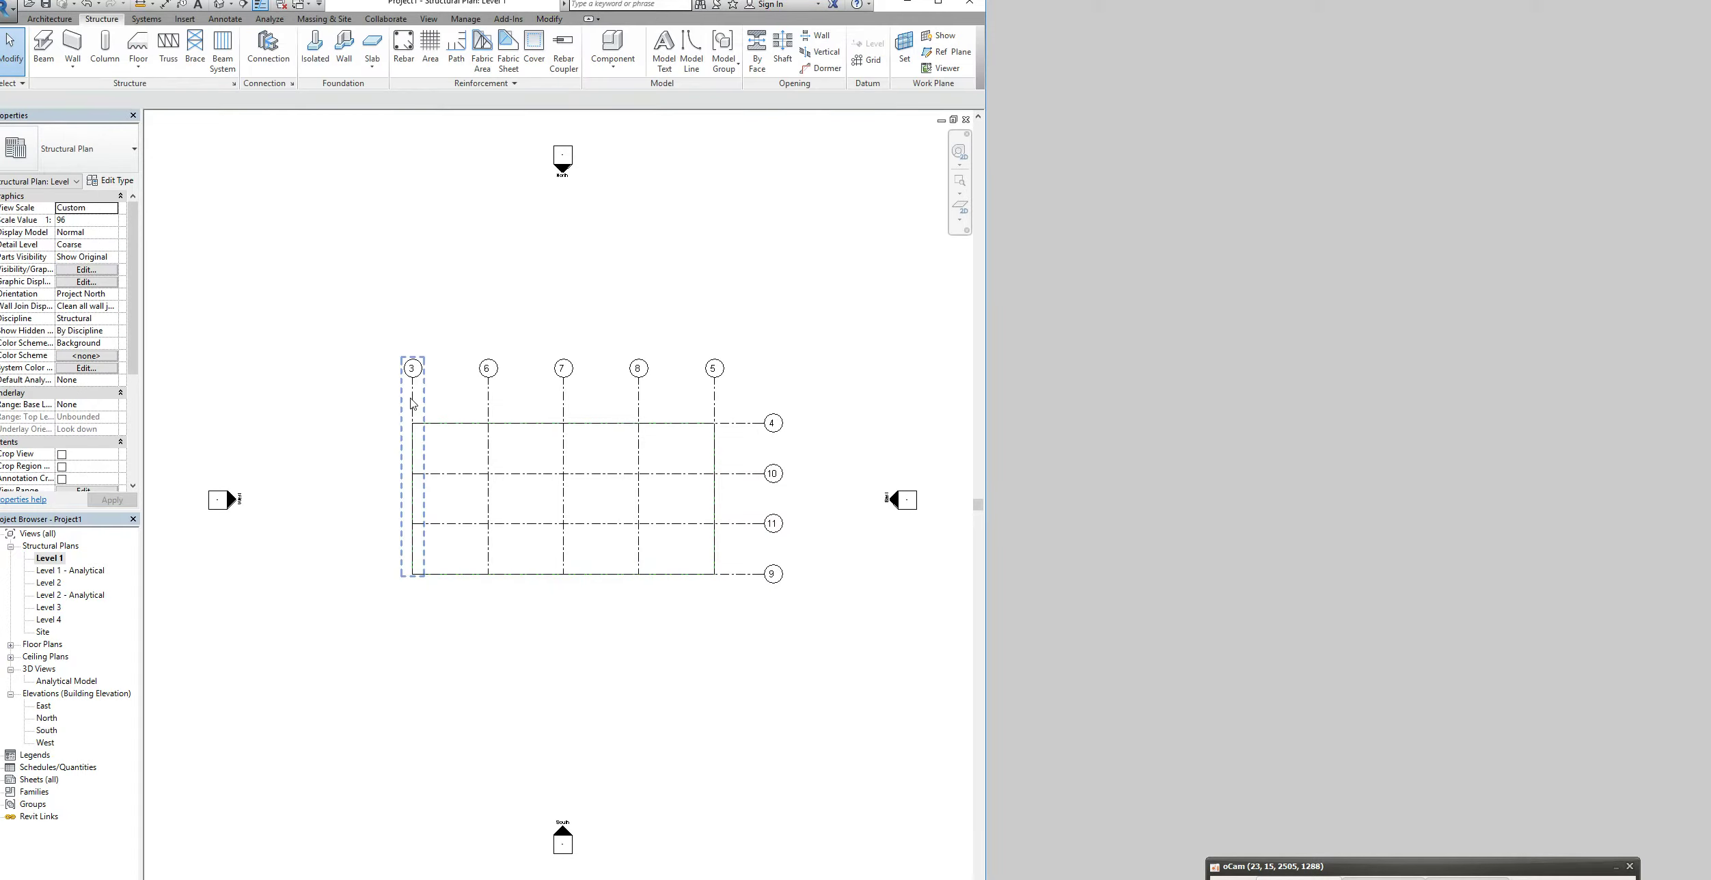
# Ungroup all five arrayed vertical grids
pyautogui.click(401, 425)
pyautogui.keyDown('ctrl'); pyautogui.click(561, 408); pyautogui.keyUp('ctrl')
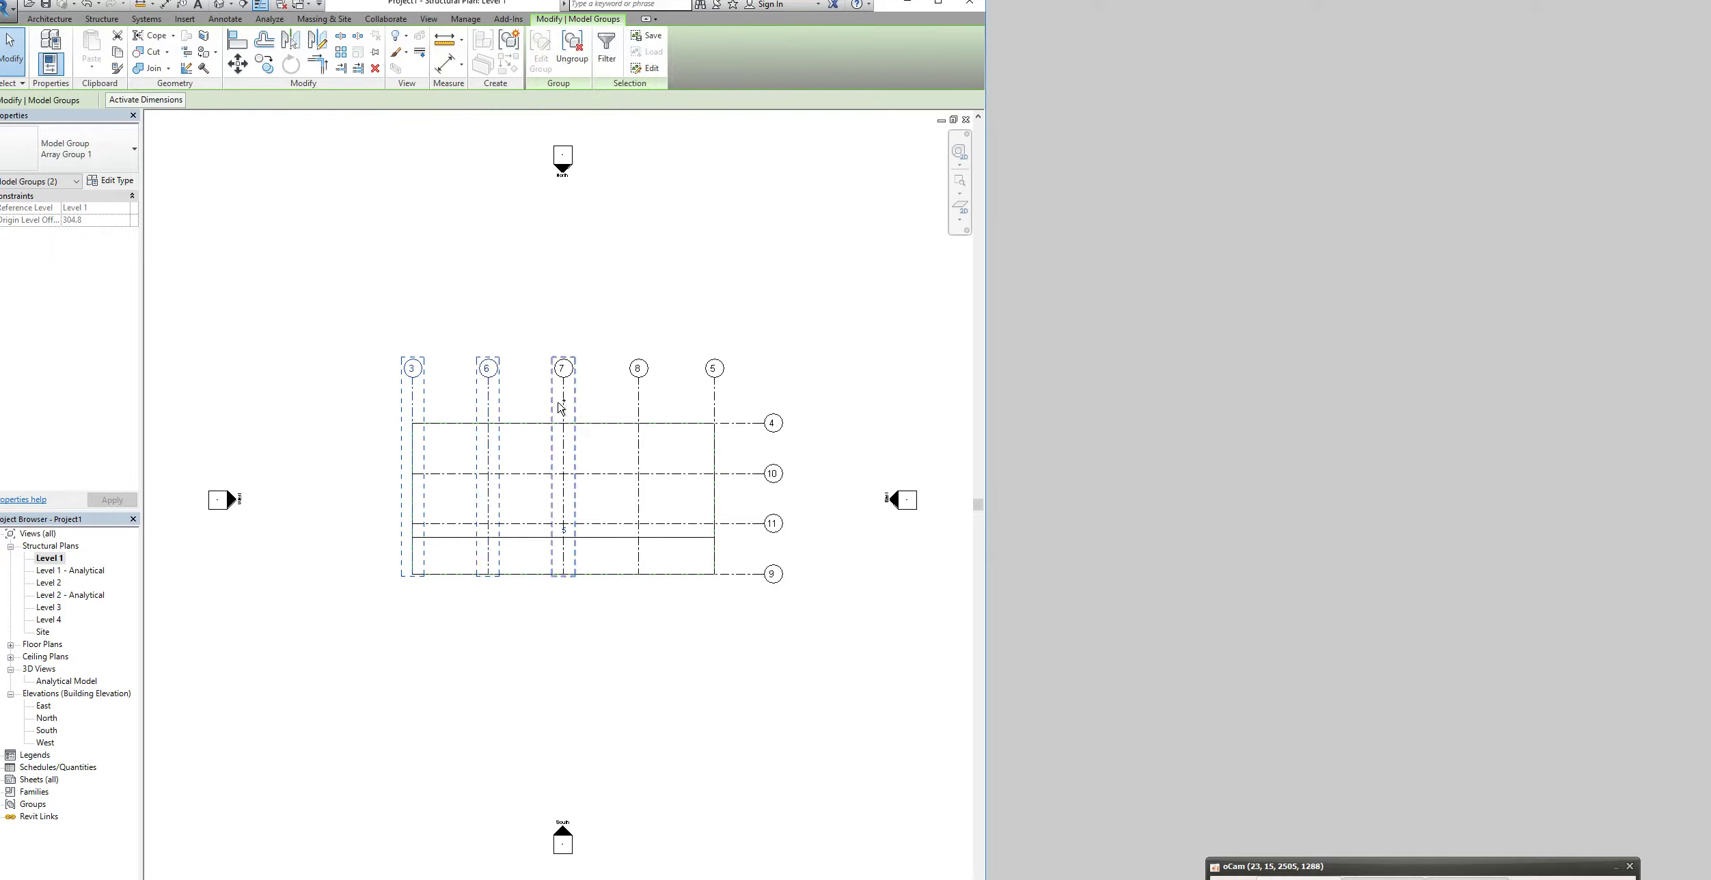
pyautogui.keyDown('ctrl'); pyautogui.click(642, 406); pyautogui.keyUp('ctrl')
pyautogui.keyDown('ctrl'); pyautogui.click(708, 406); pyautogui.keyUp('ctrl')
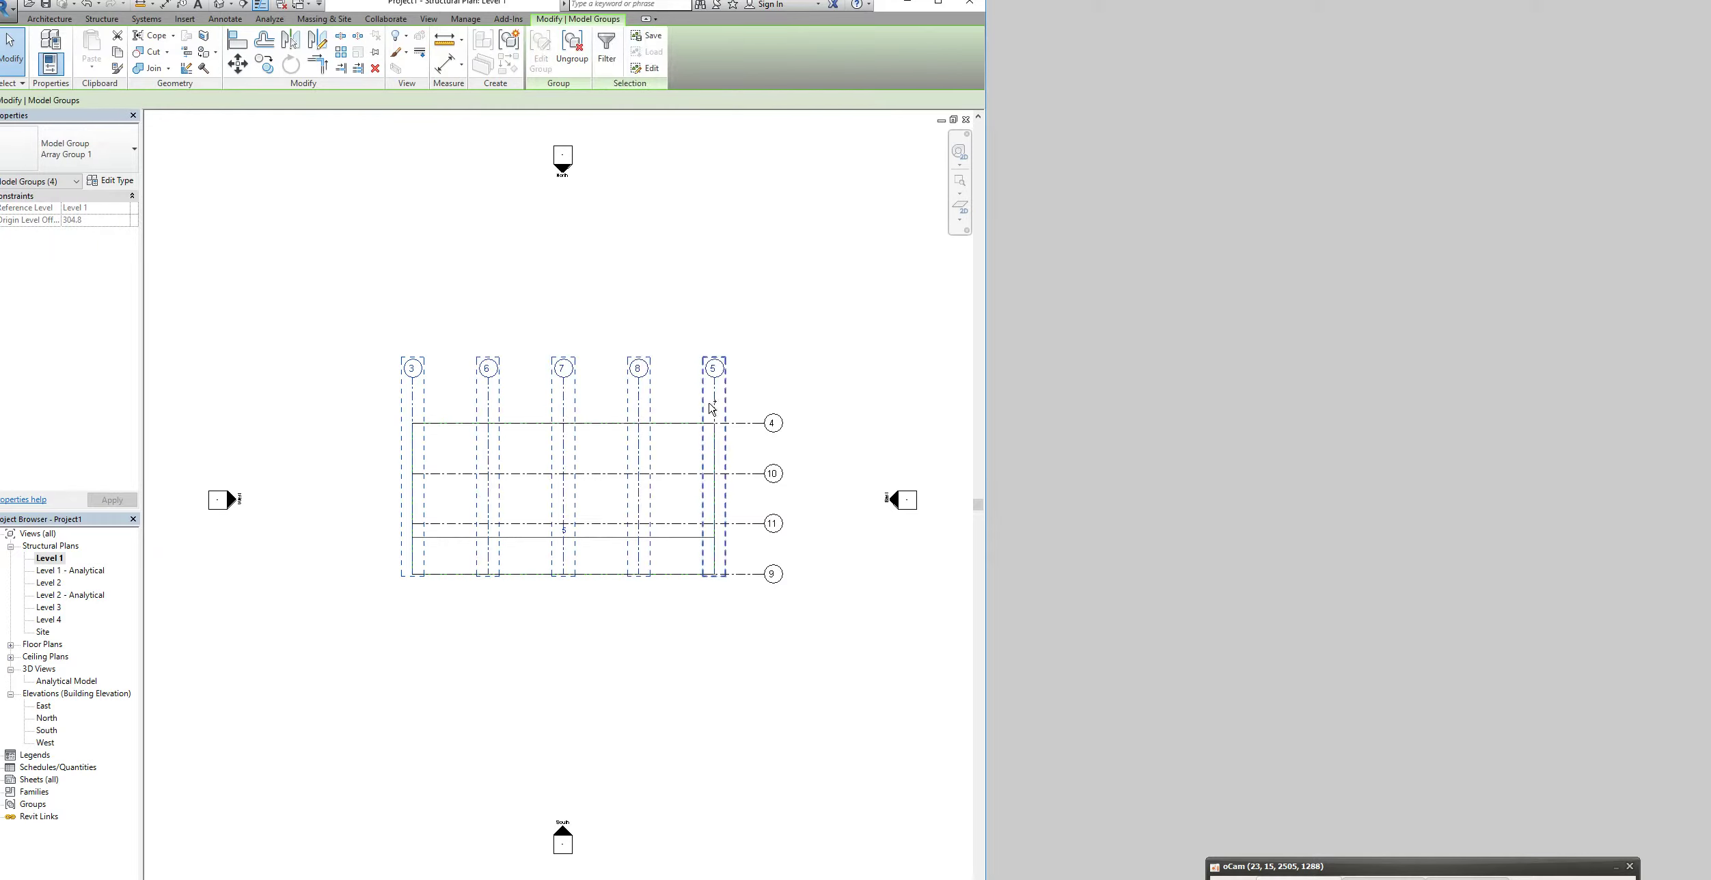
pyautogui.click(572, 48)
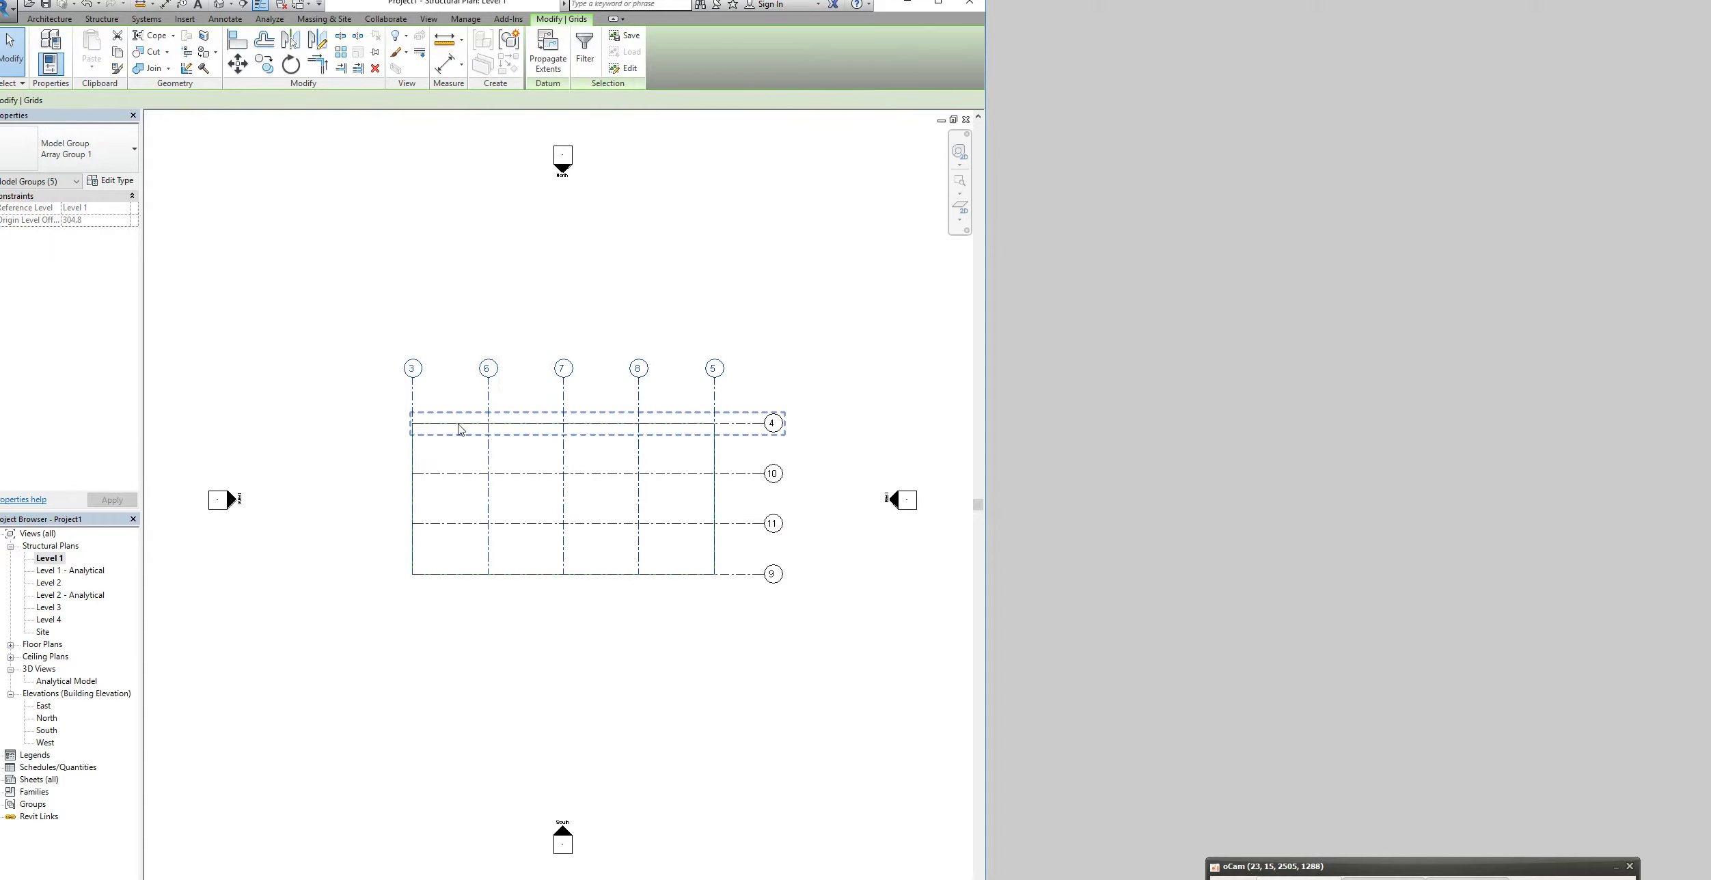
# Ungroup all four arrayed horizontal grids and clear the selection
pyautogui.click(459, 424)
pyautogui.keyDown('ctrl'); pyautogui.click(468, 475); pyautogui.keyUp('ctrl')
pyautogui.keyDown('ctrl'); pyautogui.click(467, 523); pyautogui.keyUp('ctrl')
pyautogui.keyDown('ctrl'); pyautogui.click(470, 574); pyautogui.keyUp('ctrl')
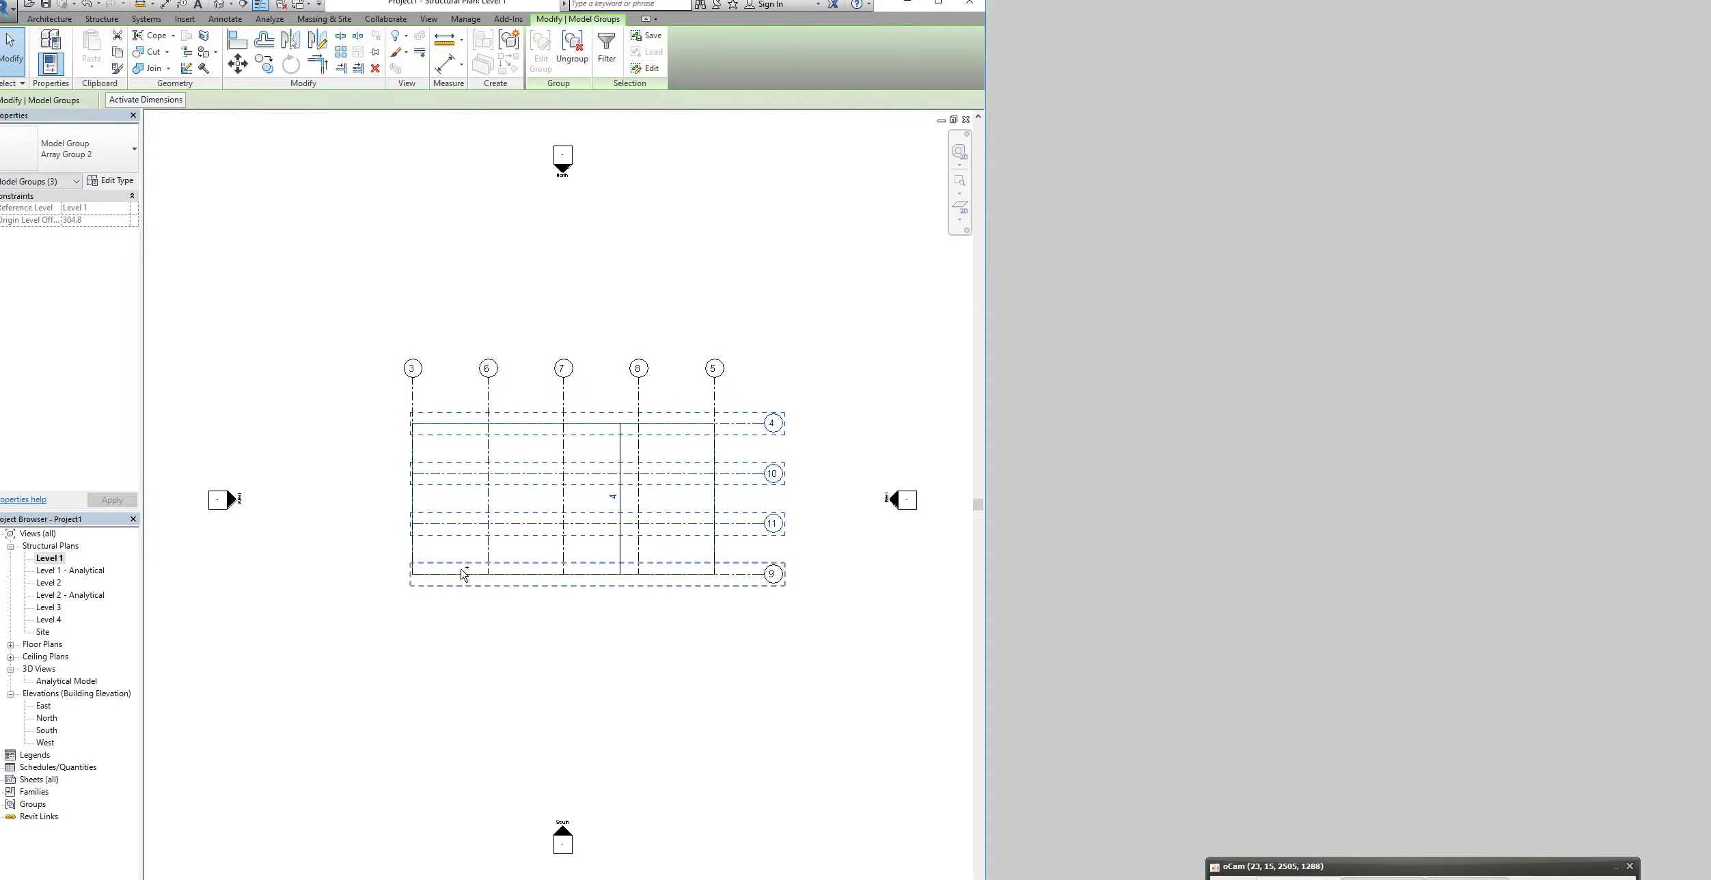
pyautogui.click(573, 48)
pyautogui.press('Escape')
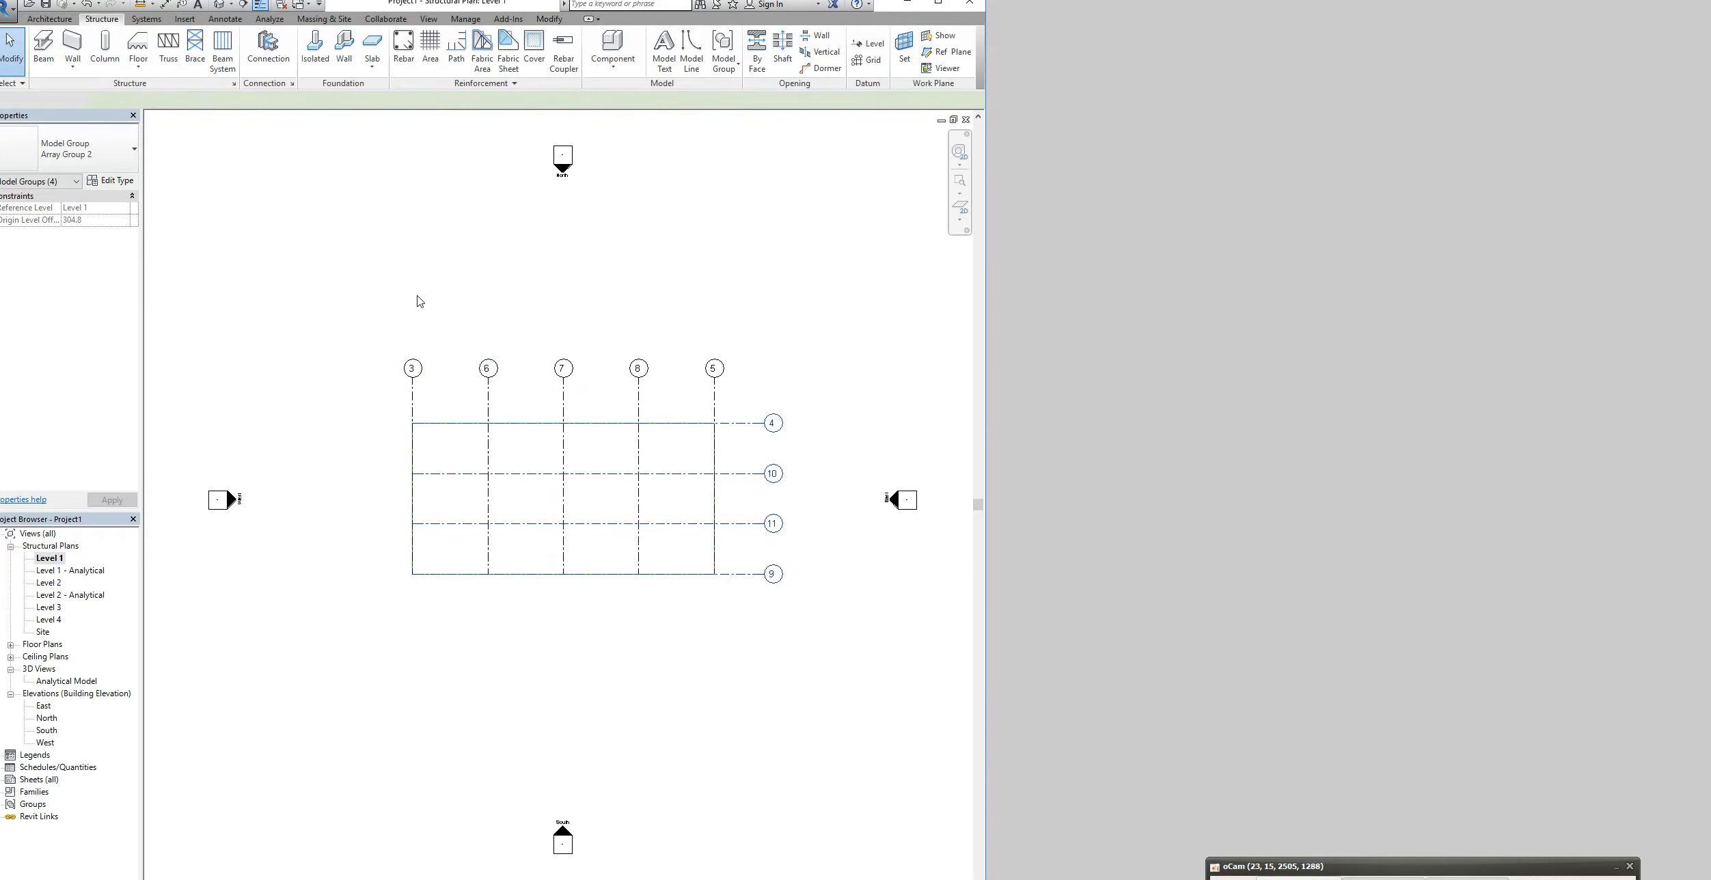
pyautogui.moveTo(361, 277); pyautogui.dragTo(833, 614)
pyautogui.press('Escape')
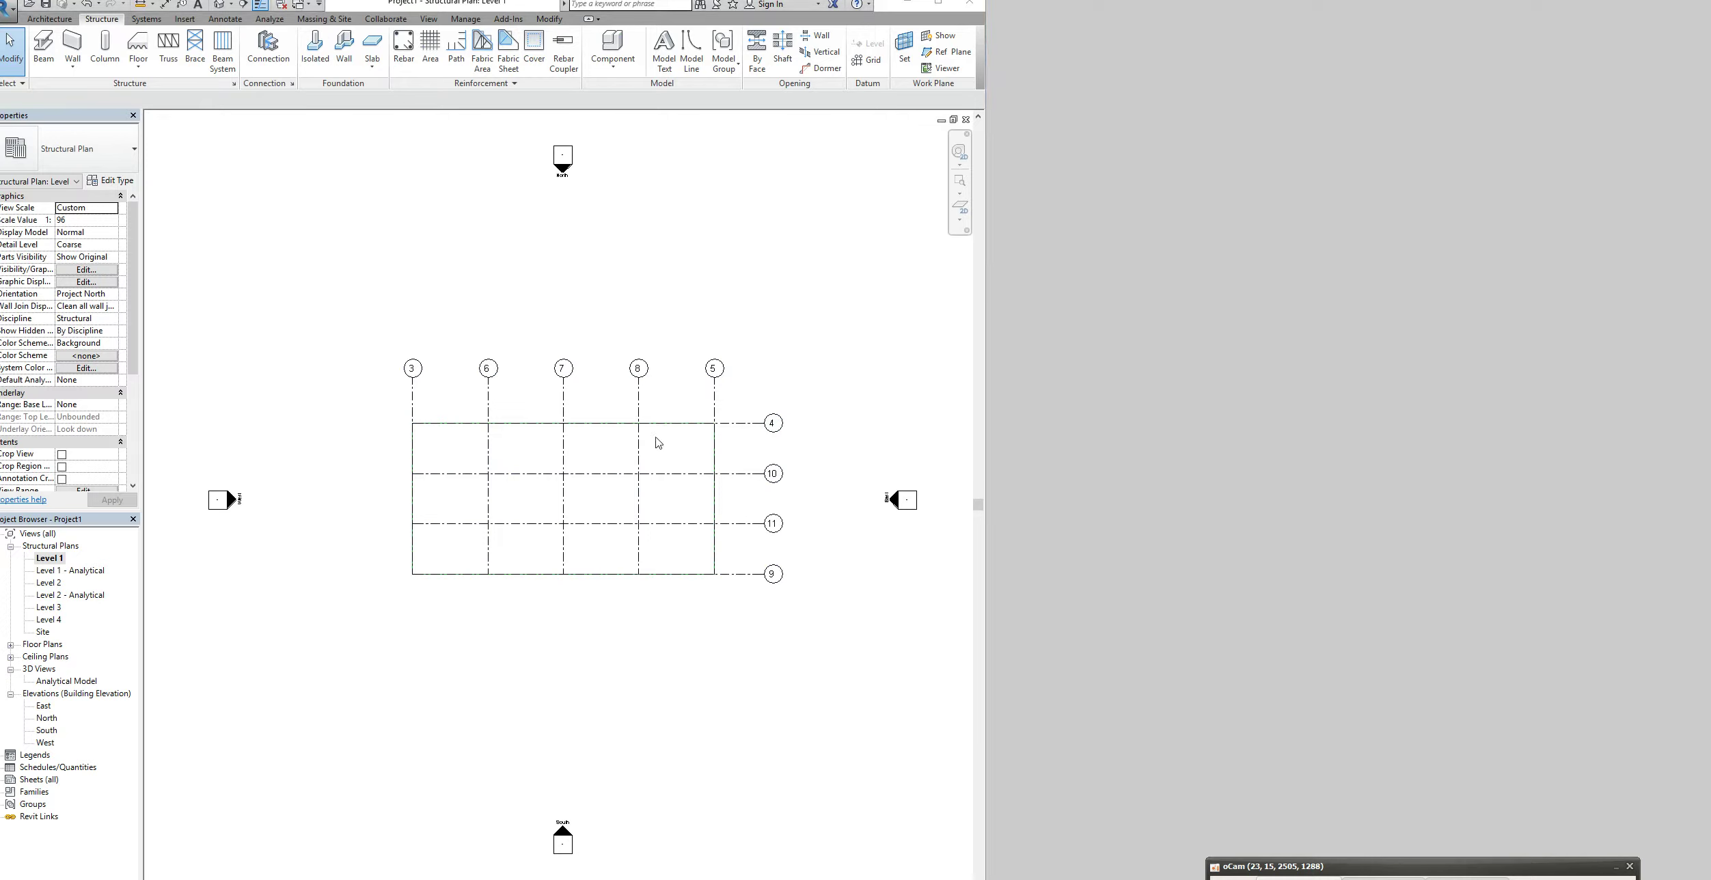
# Rename the first three vertical grids, from left to right, as A, B and C
pyautogui.doubleClick(412, 369)
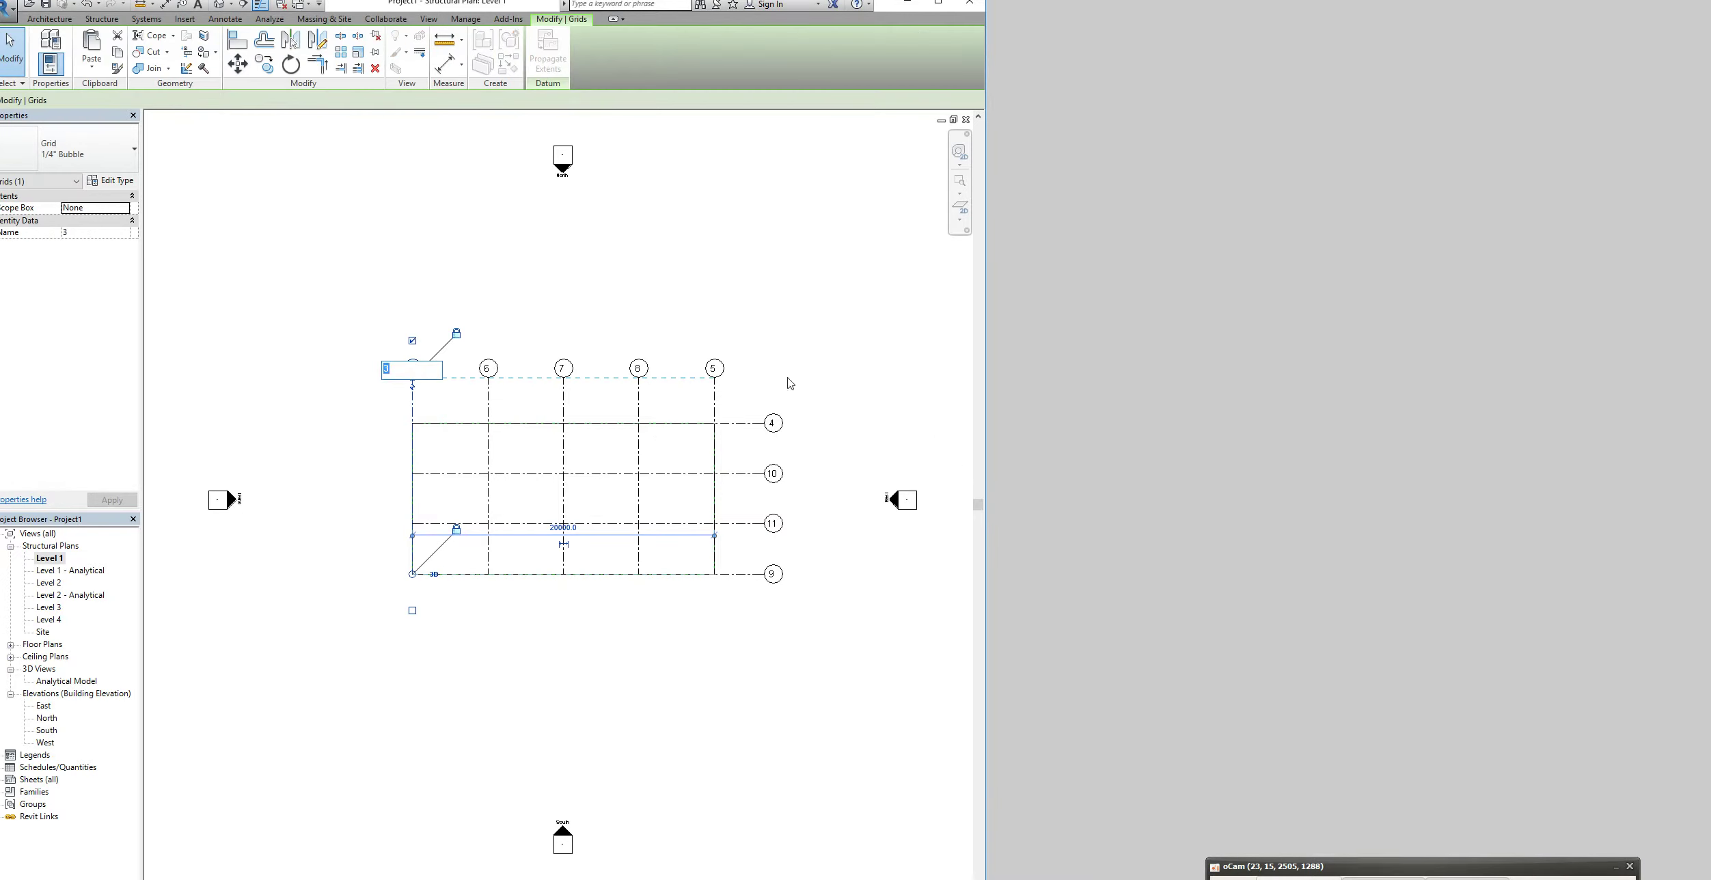
pyautogui.press('Return')
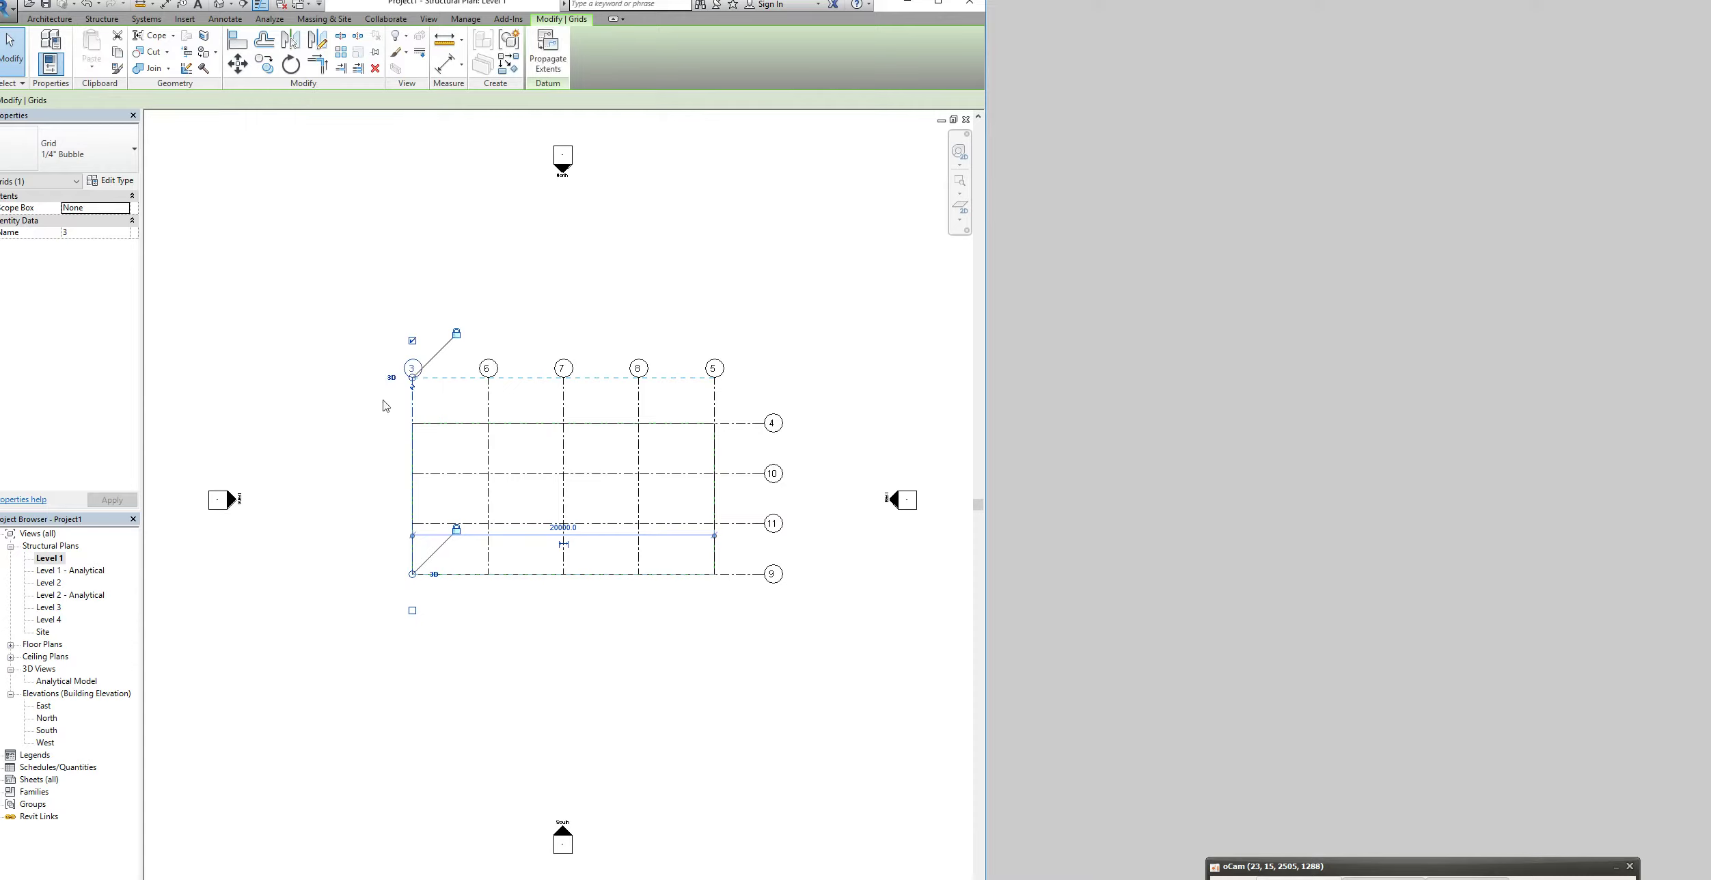
pyautogui.click(413, 369)
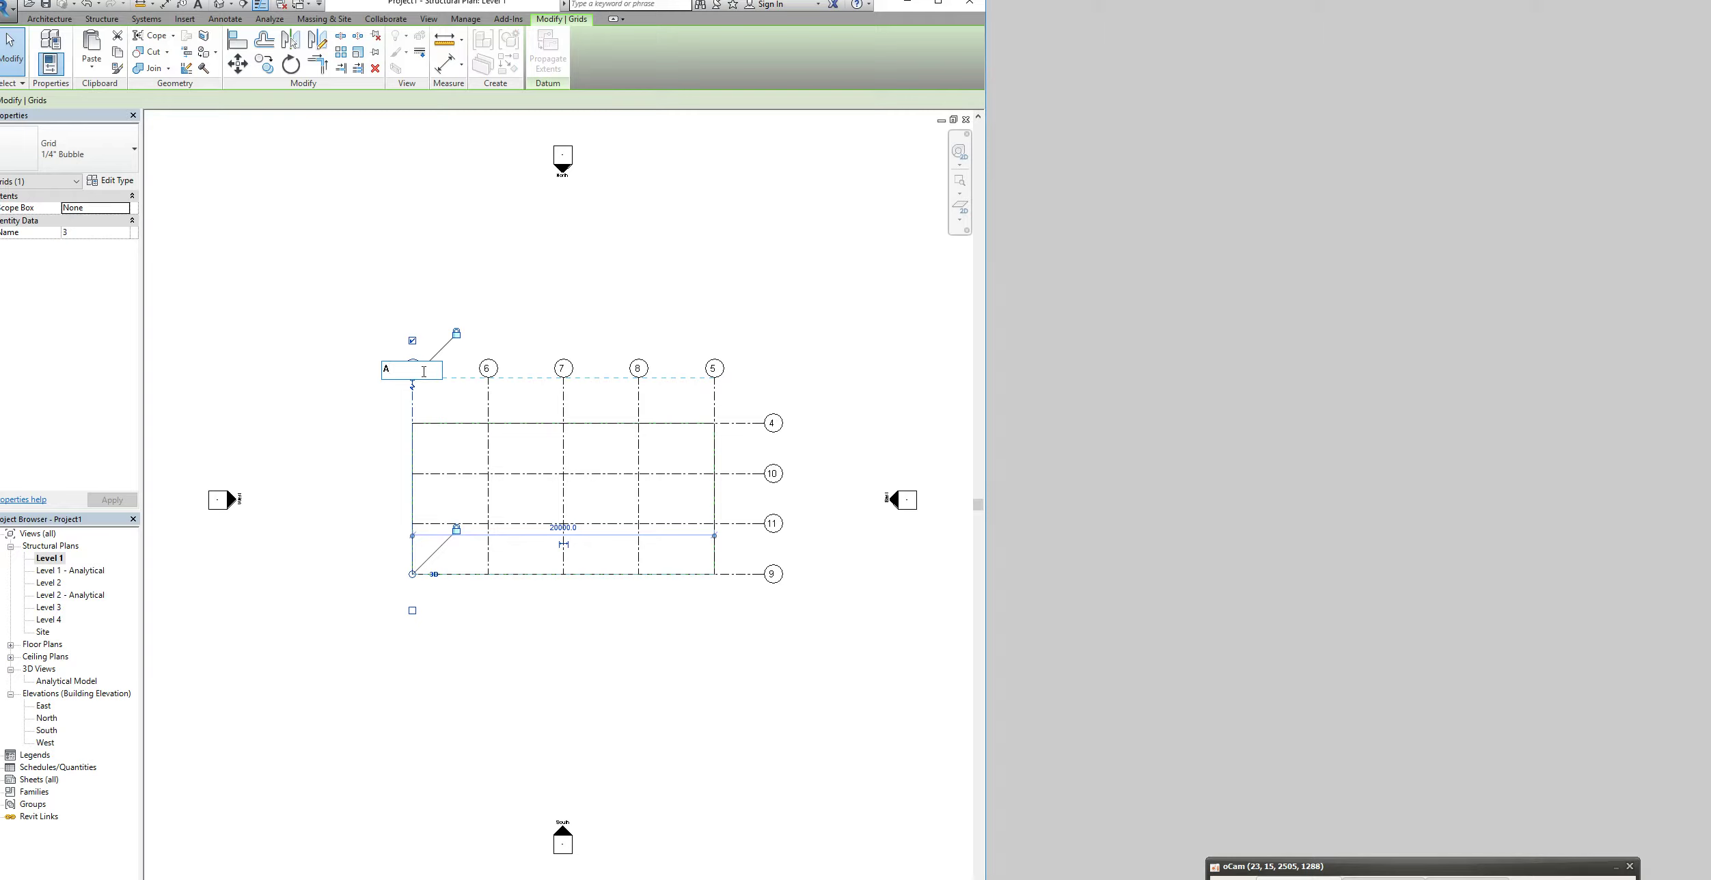
pyautogui.click(485, 371)
pyautogui.click(489, 369)
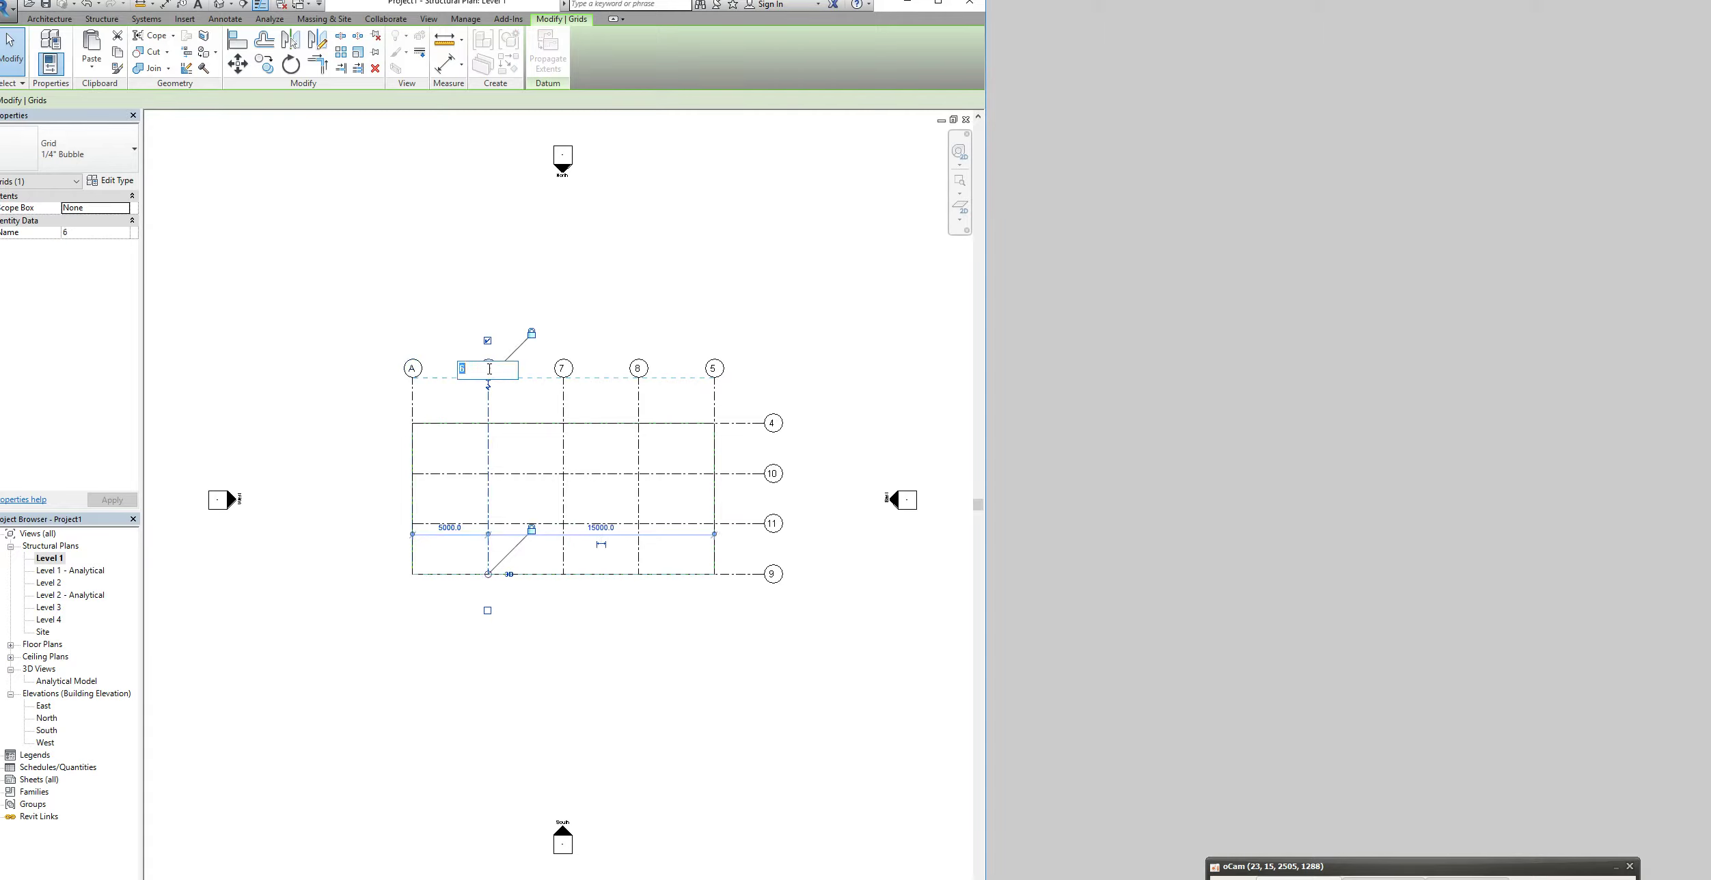
pyautogui.click(559, 372)
pyautogui.click(562, 370)
pyautogui.click(563, 369)
pyautogui.write('C')
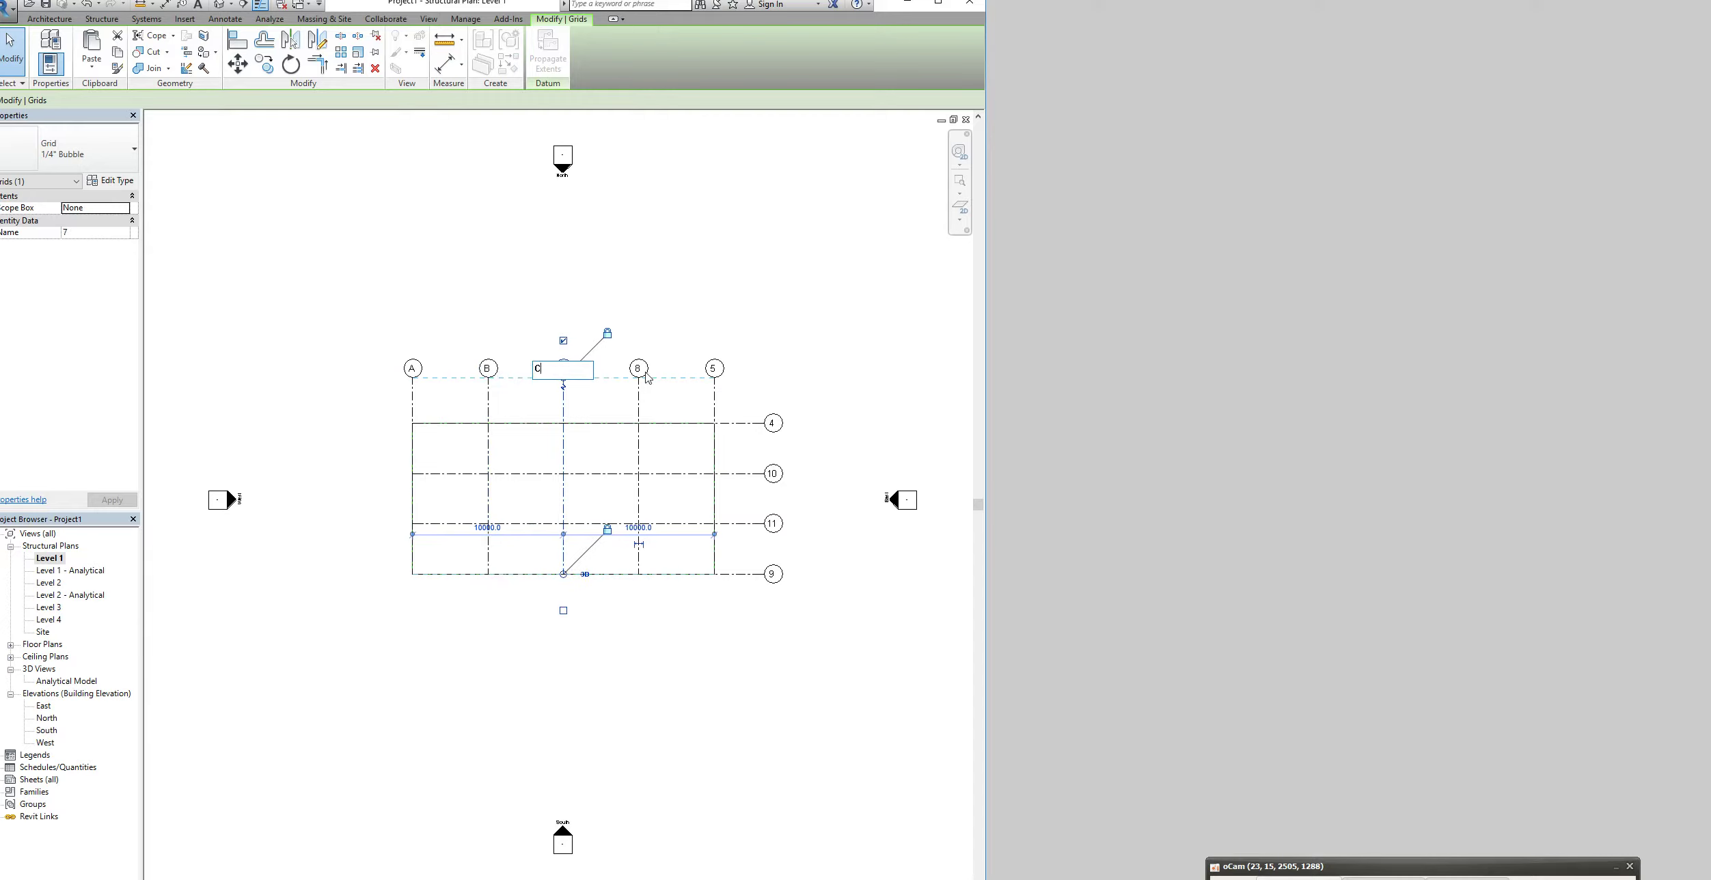
# Rename the last two vertical grids, from left to right, as D and E
pyautogui.click(643, 371)
pyautogui.click(643, 370)
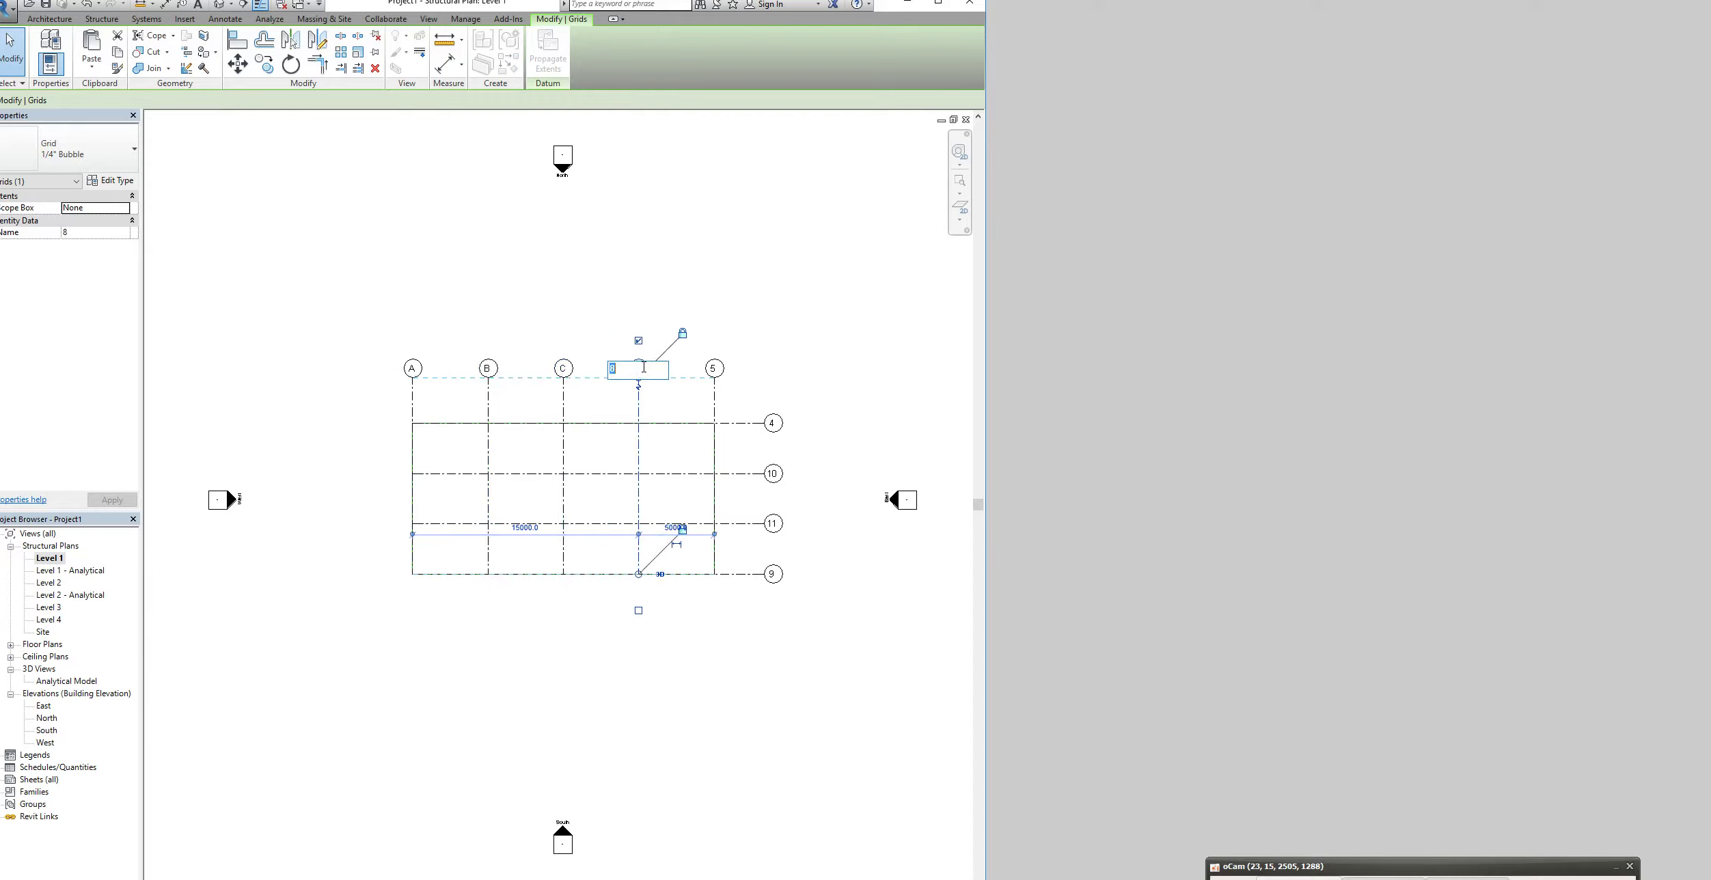
pyautogui.click(712, 371)
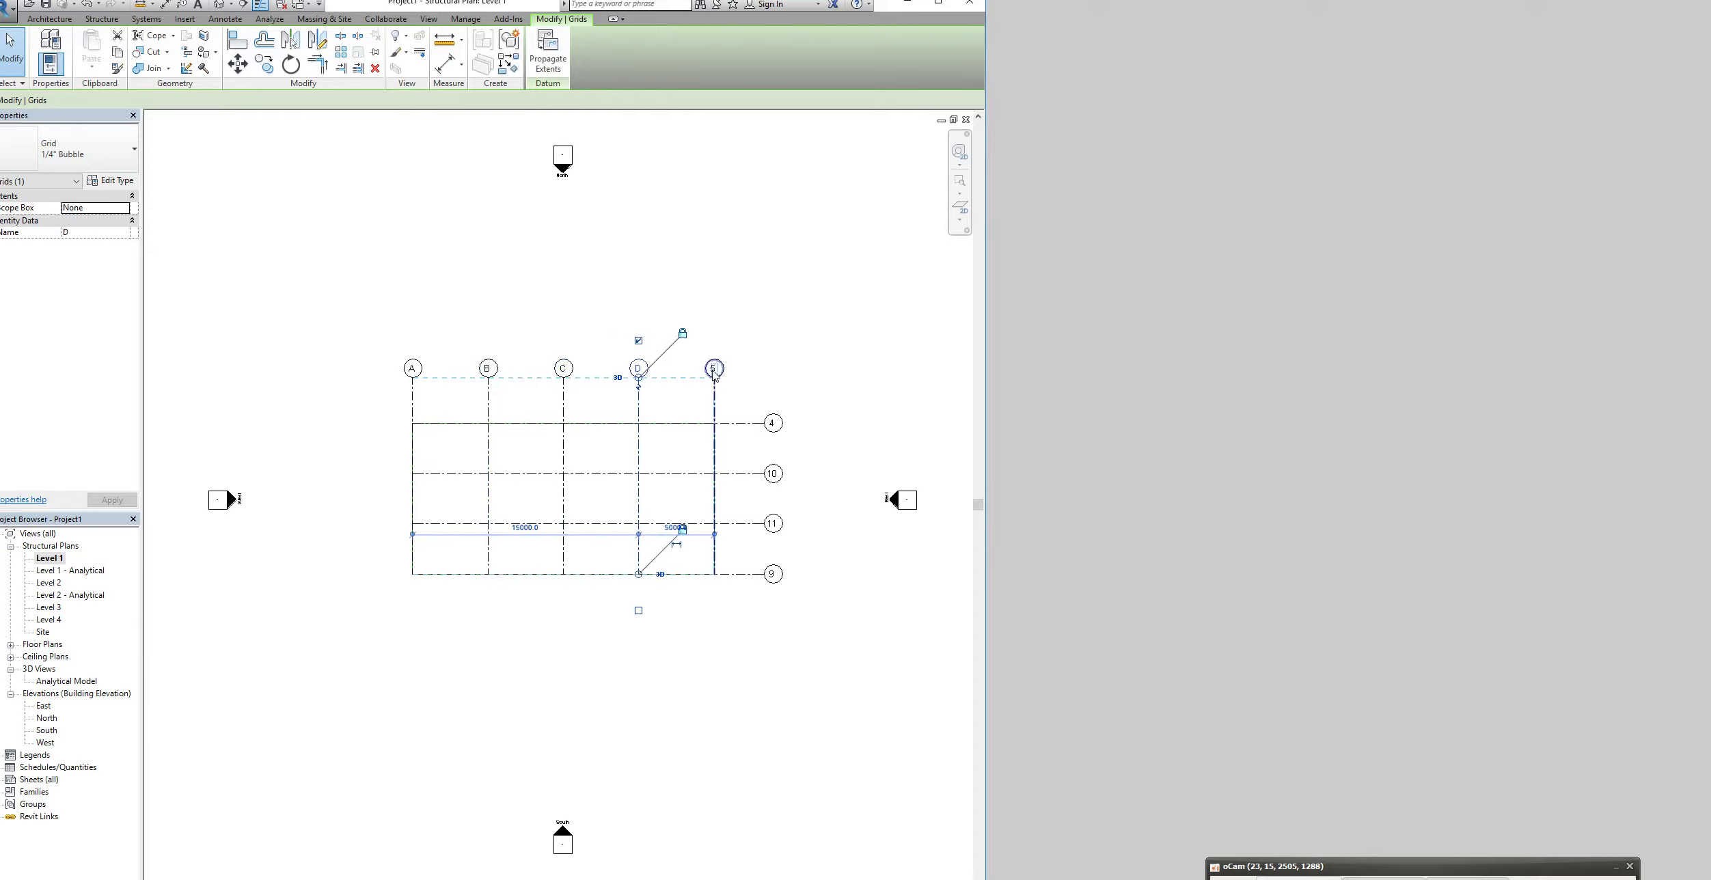
pyautogui.click(712, 371)
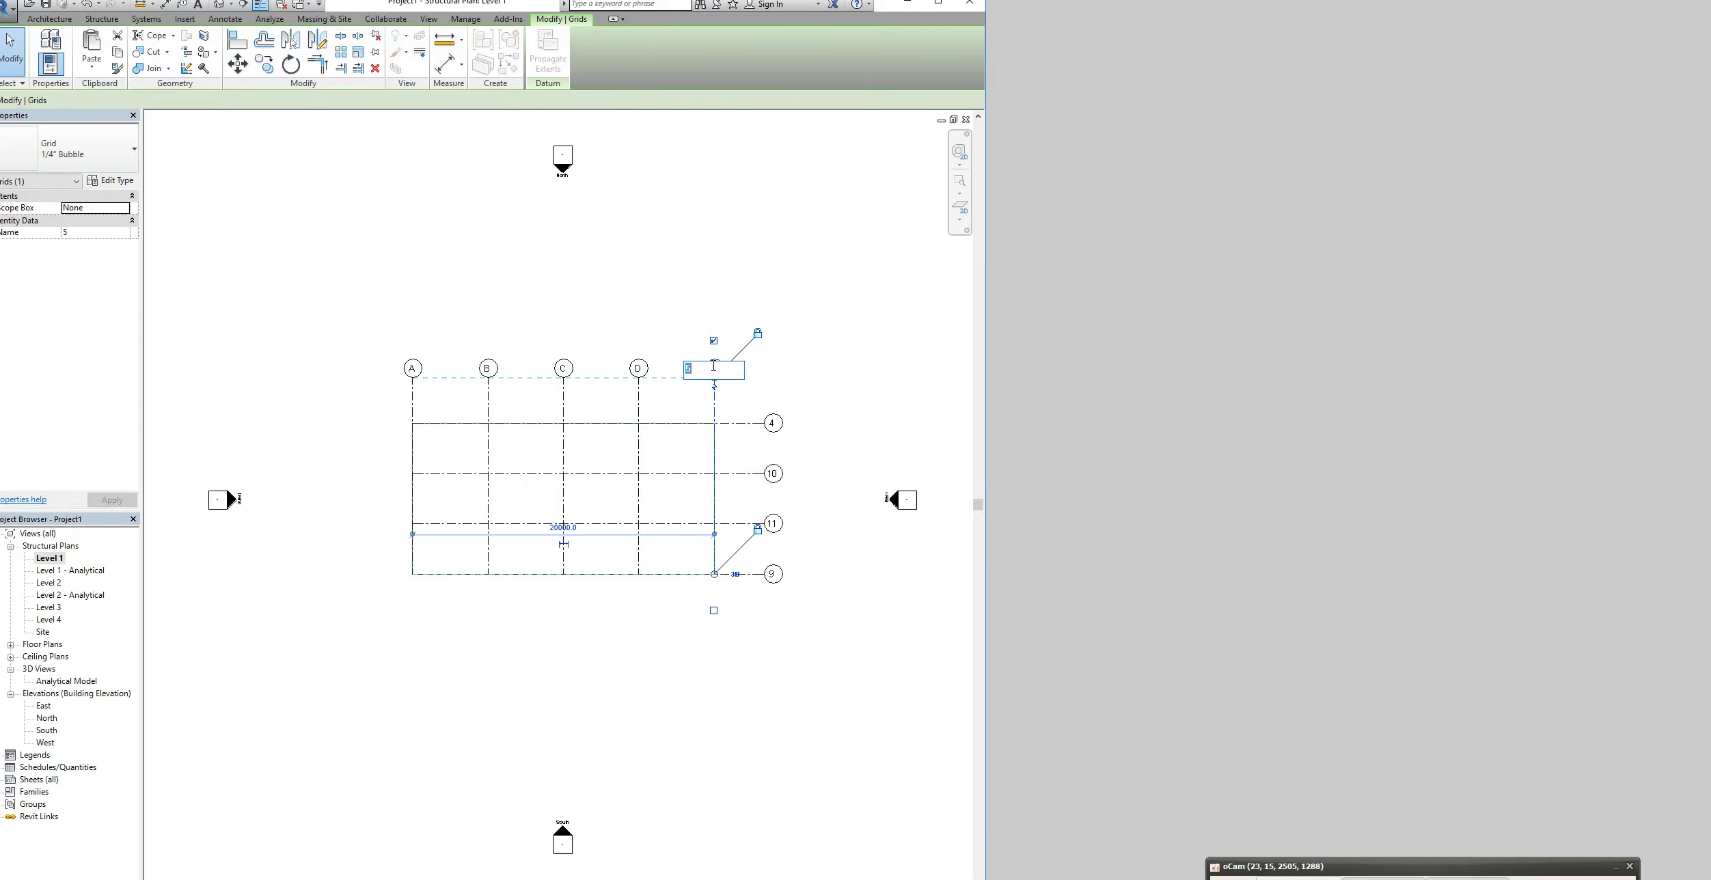
pyautogui.write('E')
pyautogui.press('Return')
# Renumber the four horizontal grids in order from 0 on the upper edge to 3 on the lower edge
pyautogui.click(771, 426)
pyautogui.press('Escape')
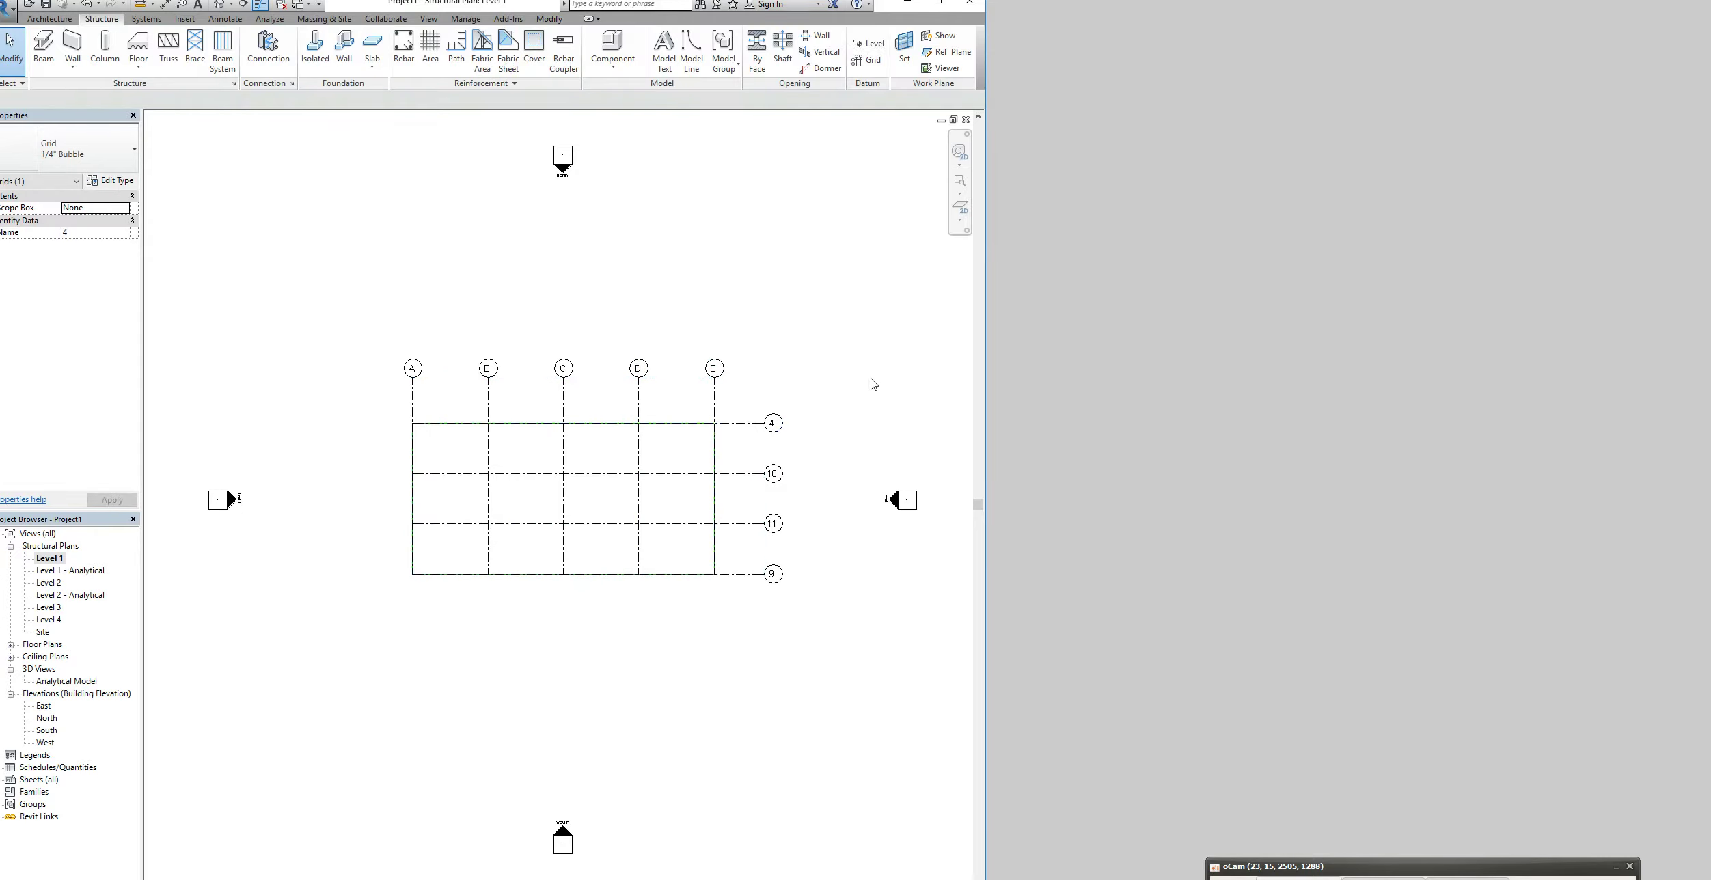
pyautogui.click(772, 426)
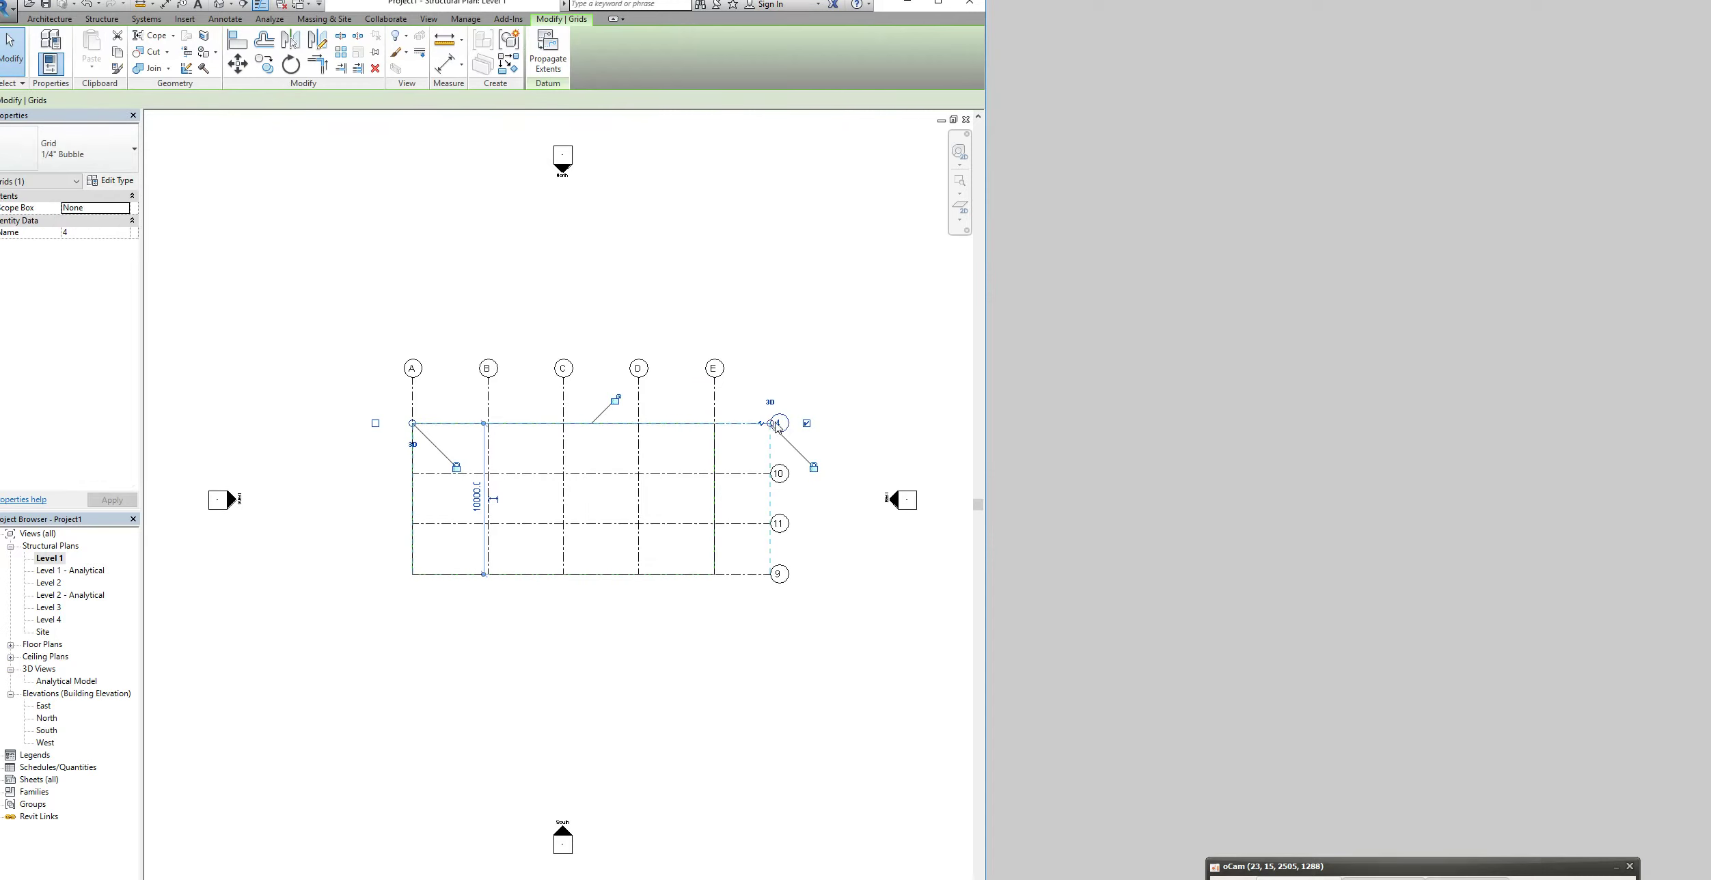
pyautogui.click(776, 424)
pyautogui.write('0')
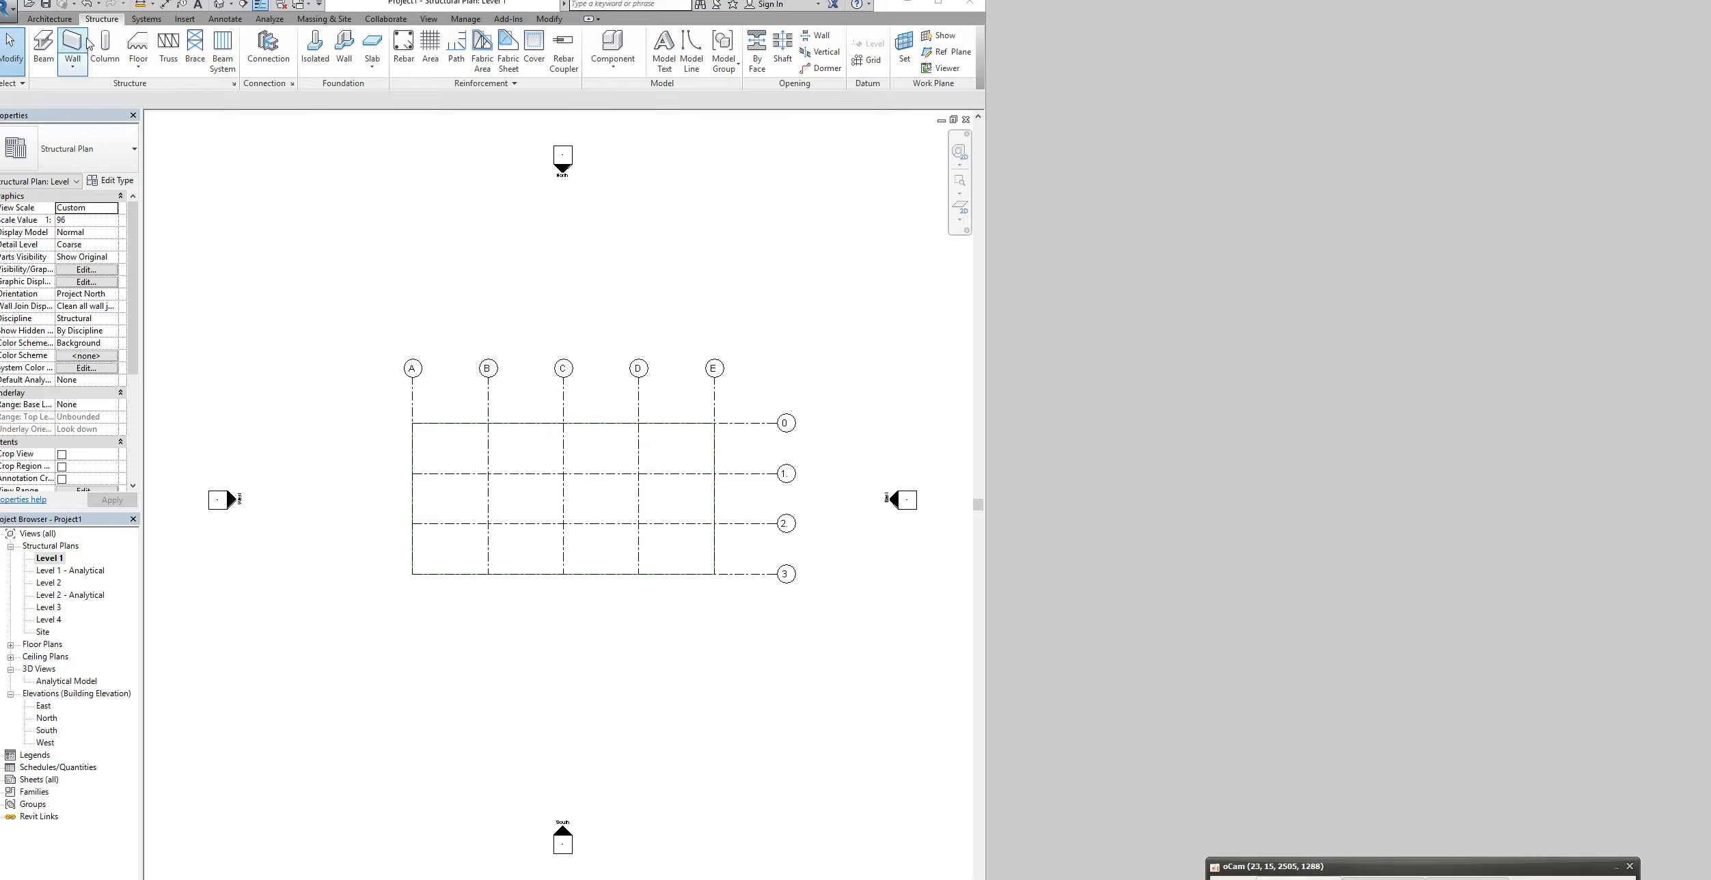
# Place a vertical W10X49 structural column at the intersection of grids A and 0
pyautogui.click(100, 63)
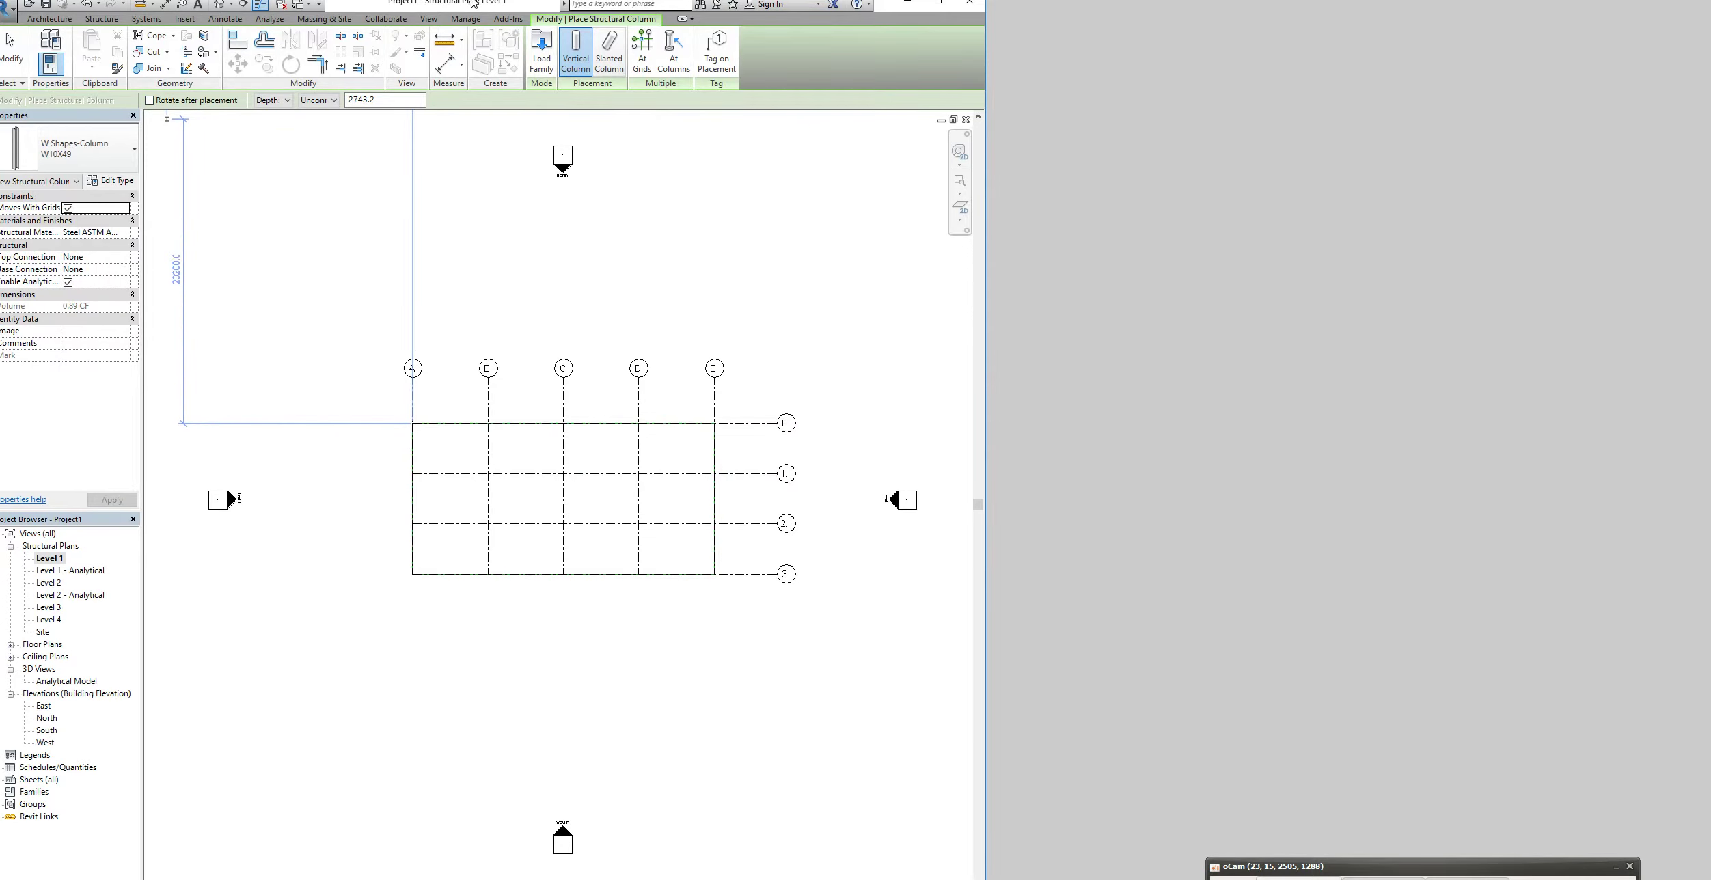
pyautogui.moveTo(474, 3); pyautogui.dragTo(482, 4)
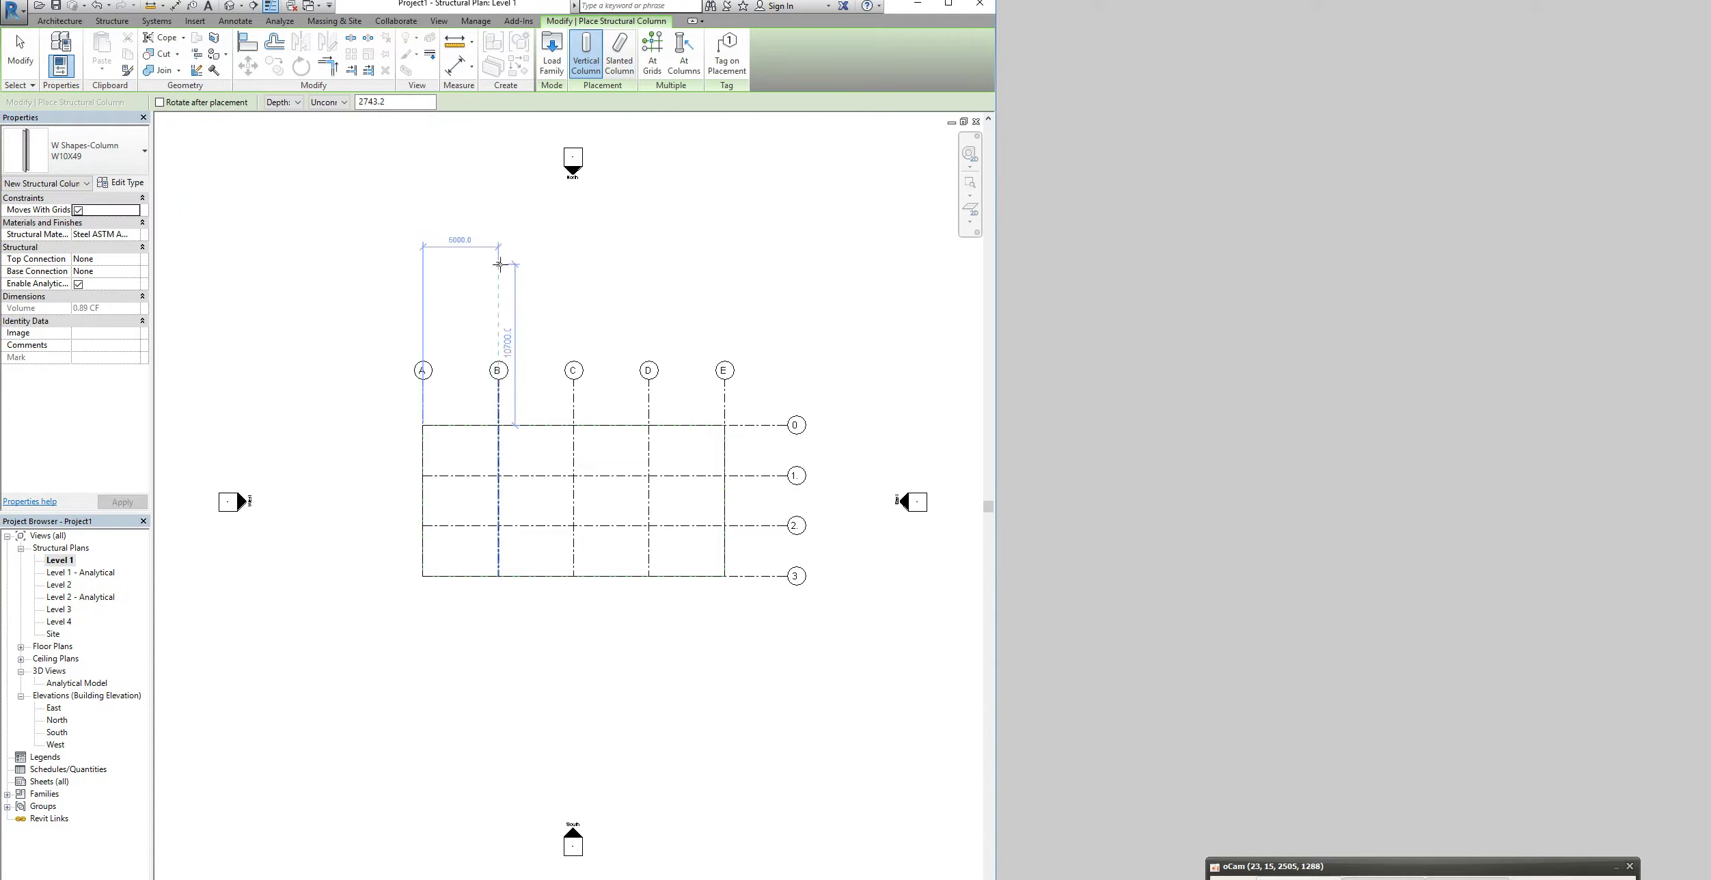
pyautogui.scroll(2, 430, 434)
pyautogui.scroll(4, 429, 434)
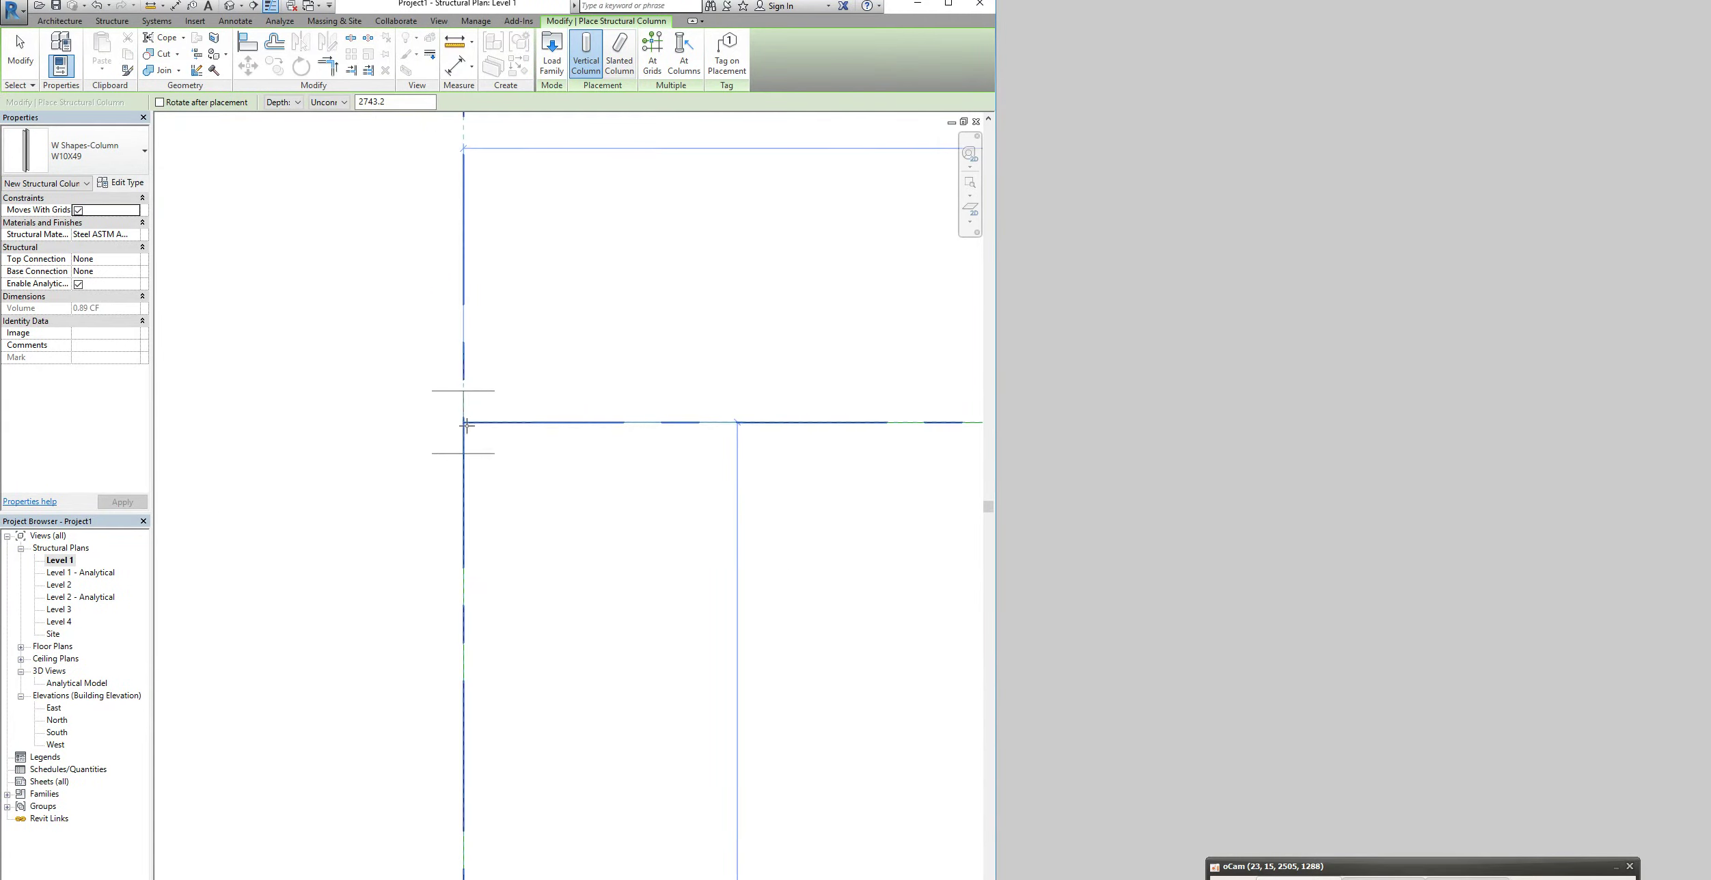
pyautogui.scroll(-5, 763, 500)
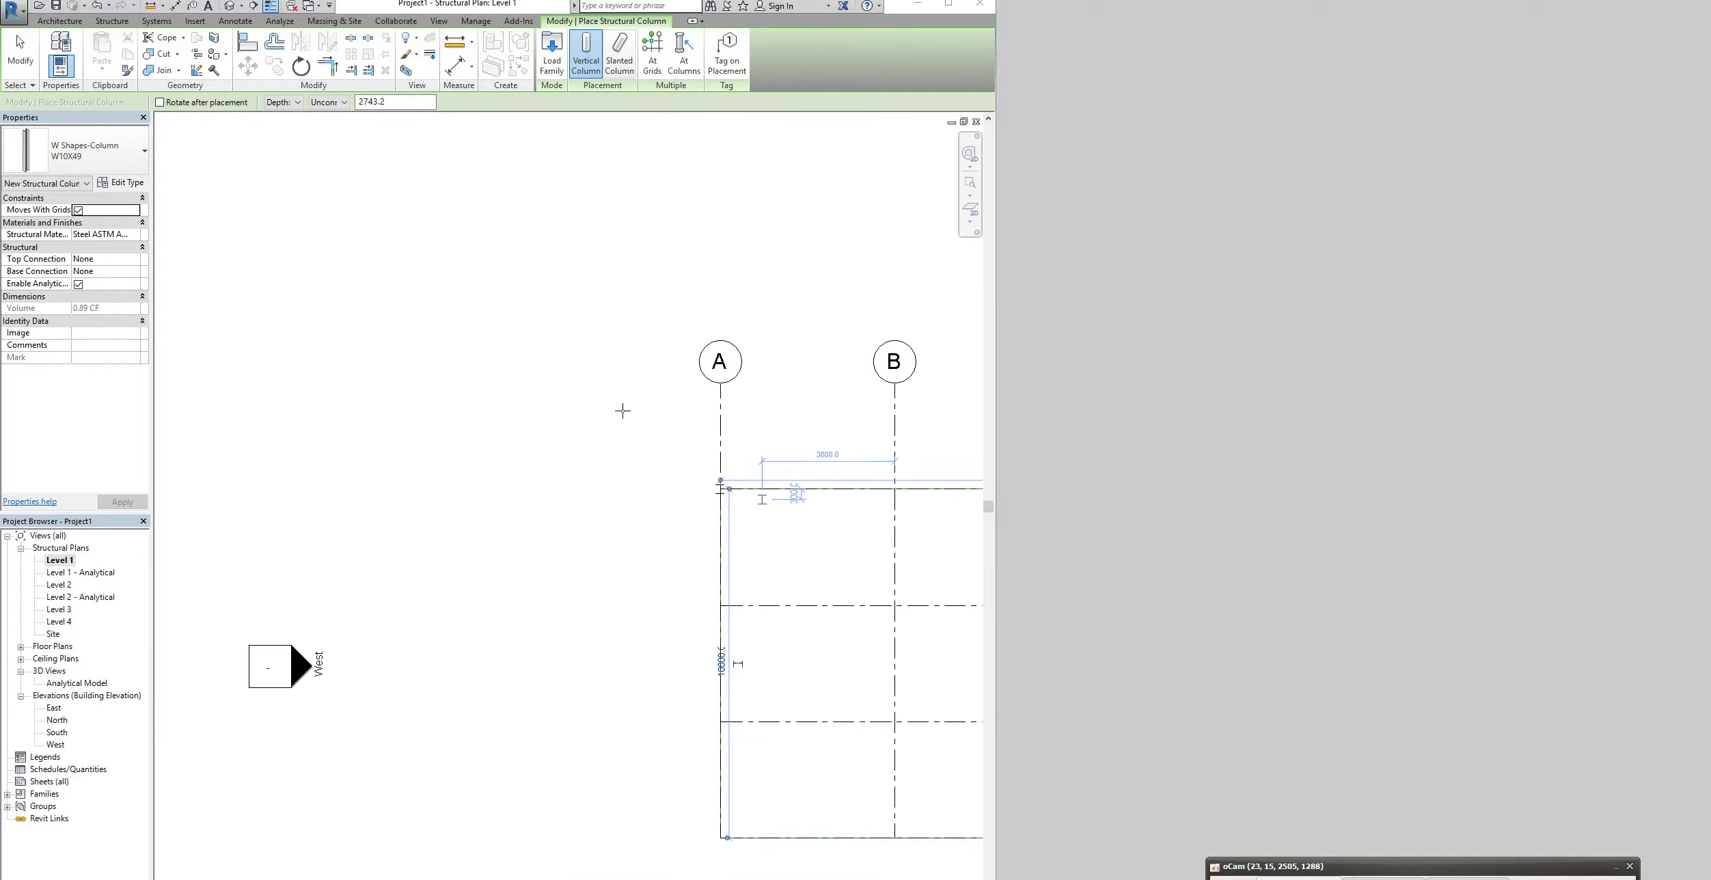
pyautogui.click(362, 268)
pyautogui.press('Escape')
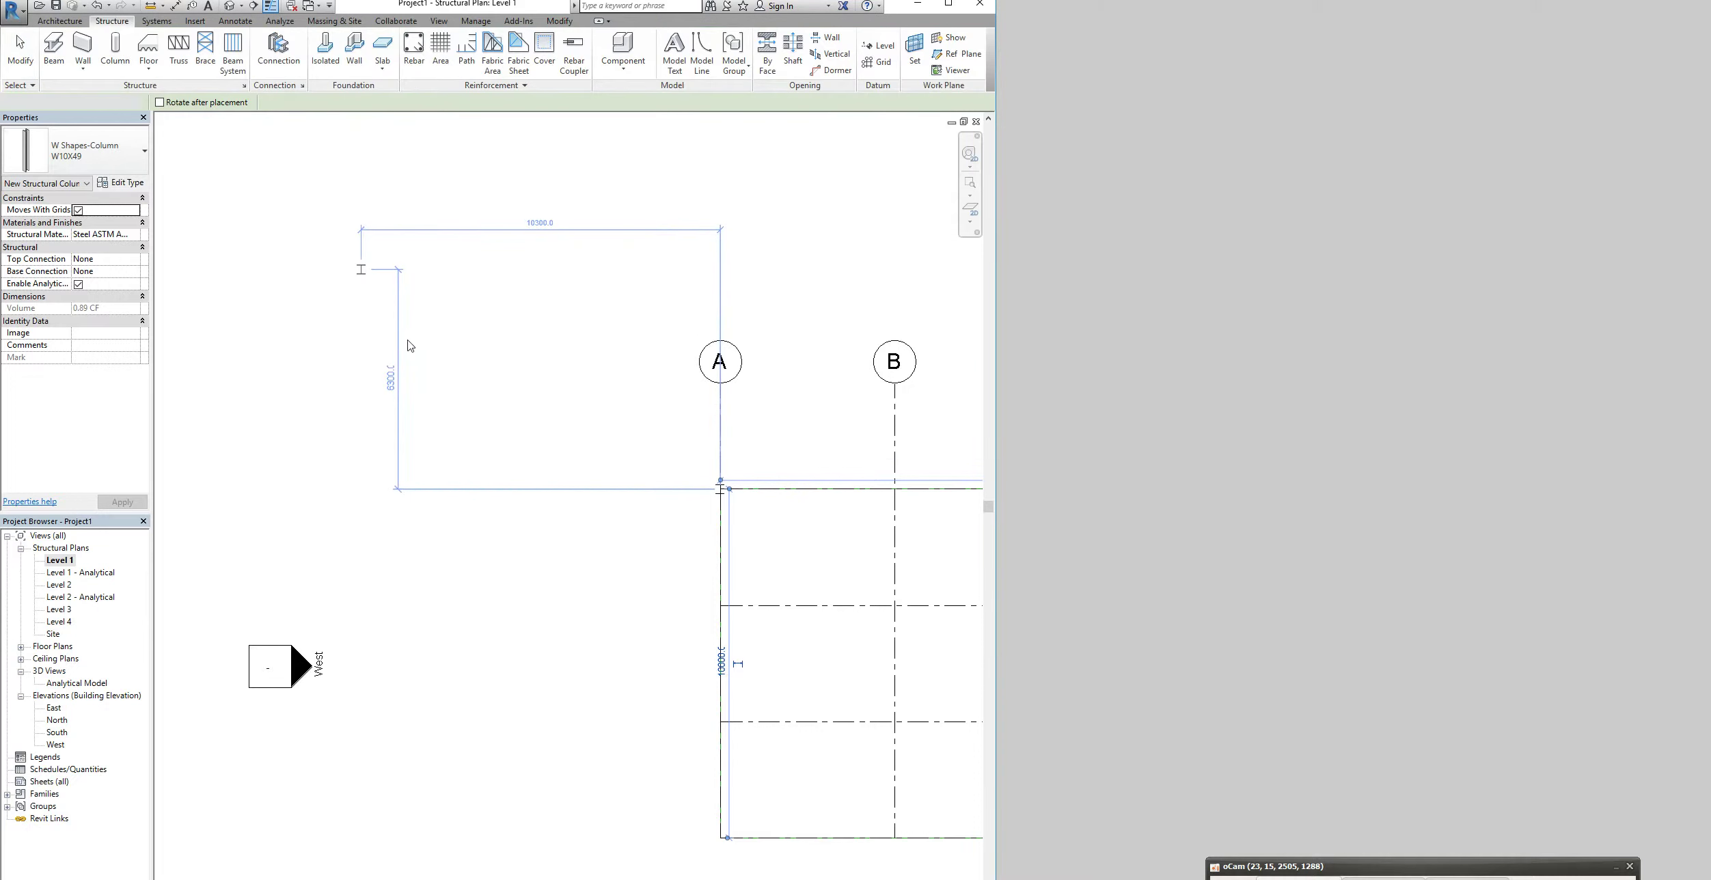
# Set the A-0 column's top level to Level 3 and its base offset to 0
pyautogui.click(721, 490)
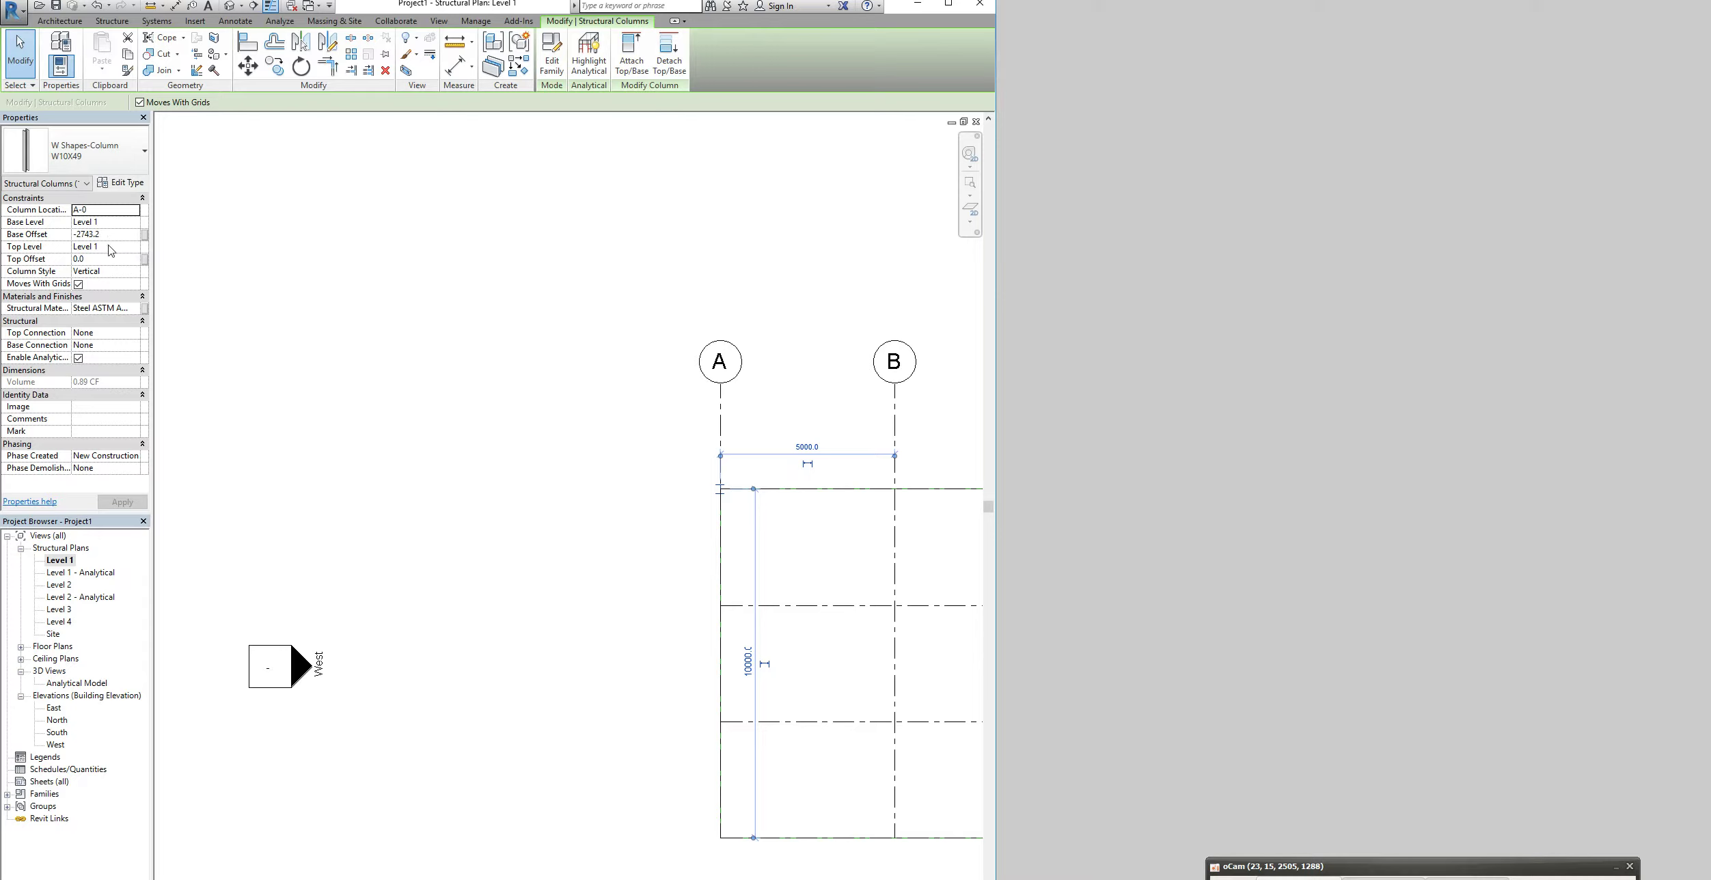
pyautogui.click(134, 246)
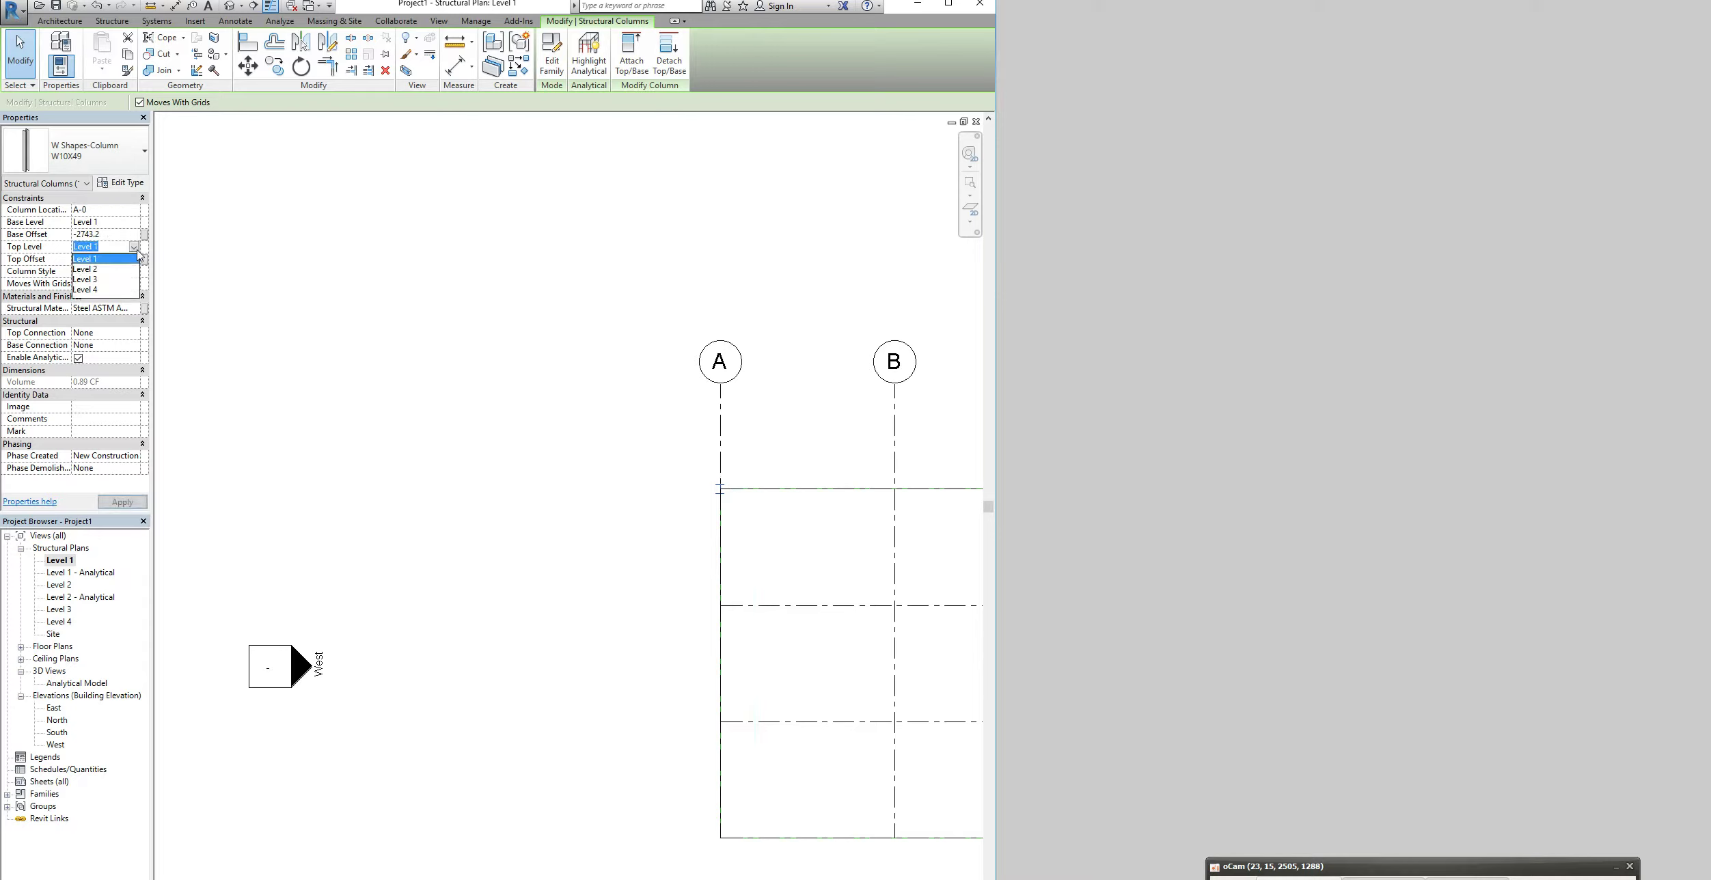
pyautogui.click(103, 280)
pyautogui.click(104, 233)
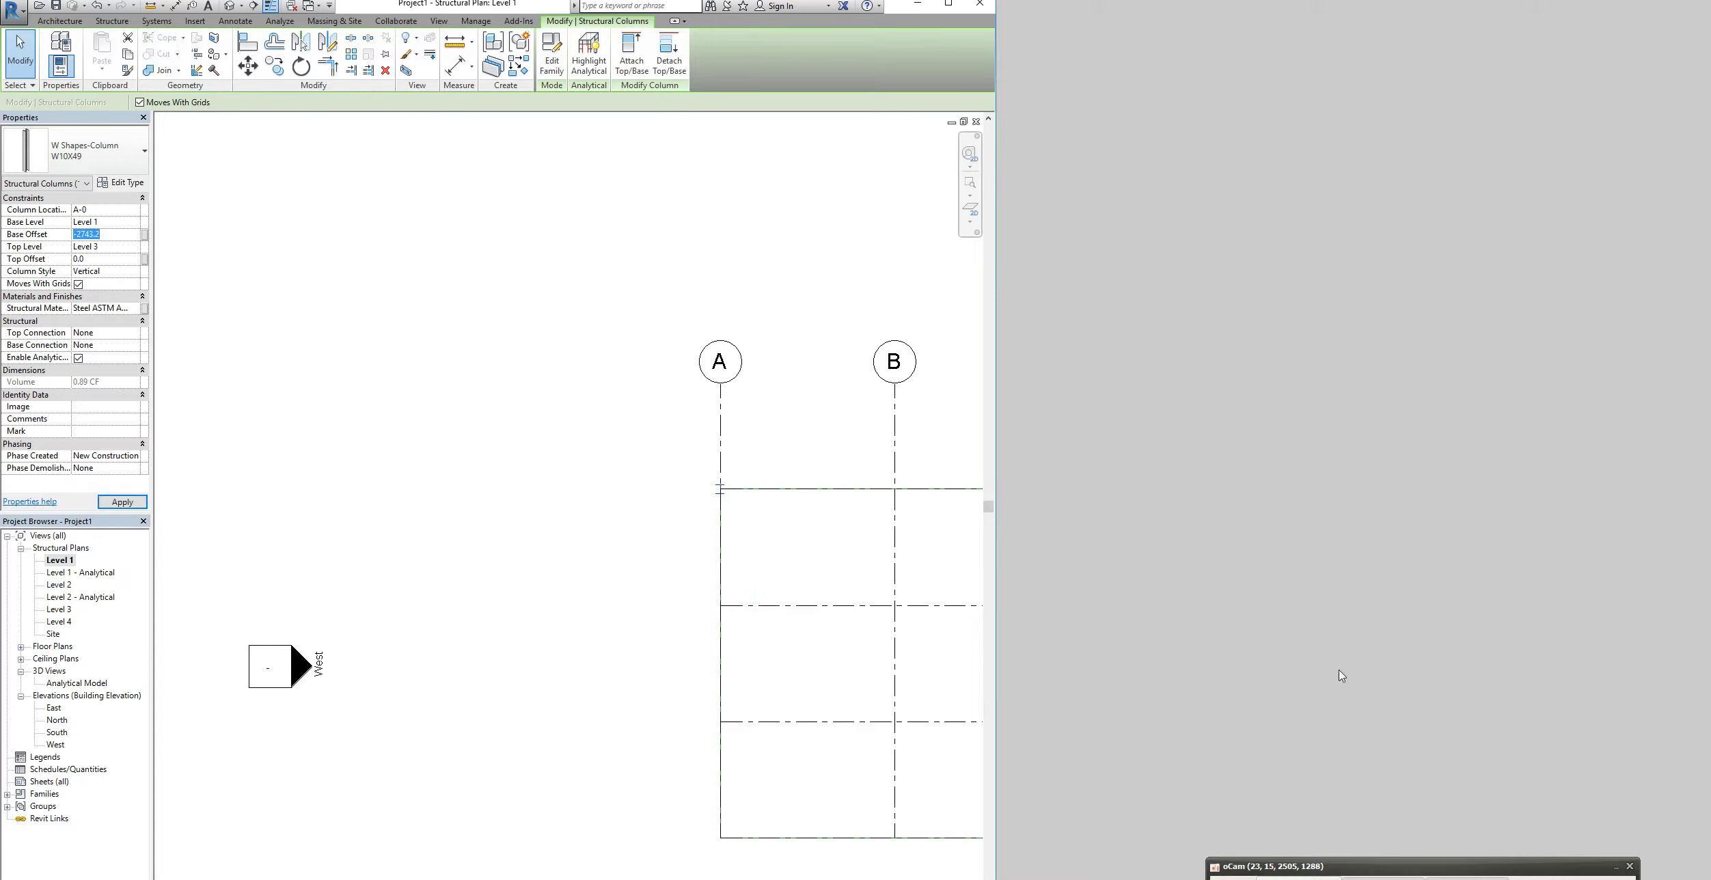
pyautogui.write('0')
pyautogui.click(110, 273)
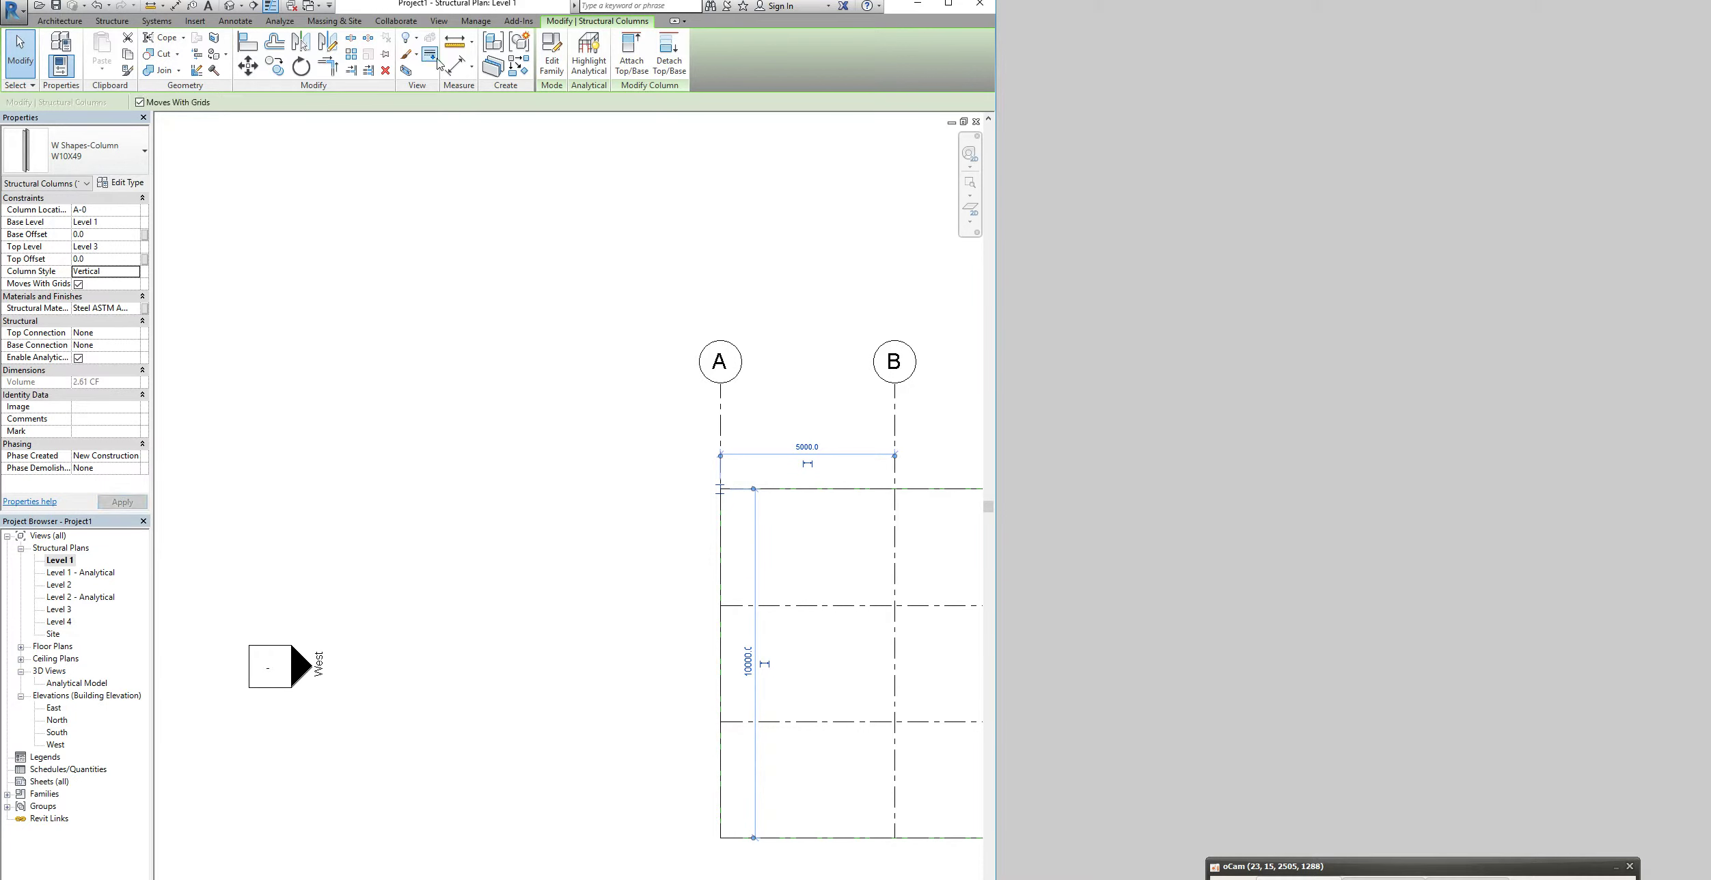
pyautogui.click(469, 242)
# Check the column in the default 3D view and return to the Level 1 structural plan
pyautogui.click(230, 7)
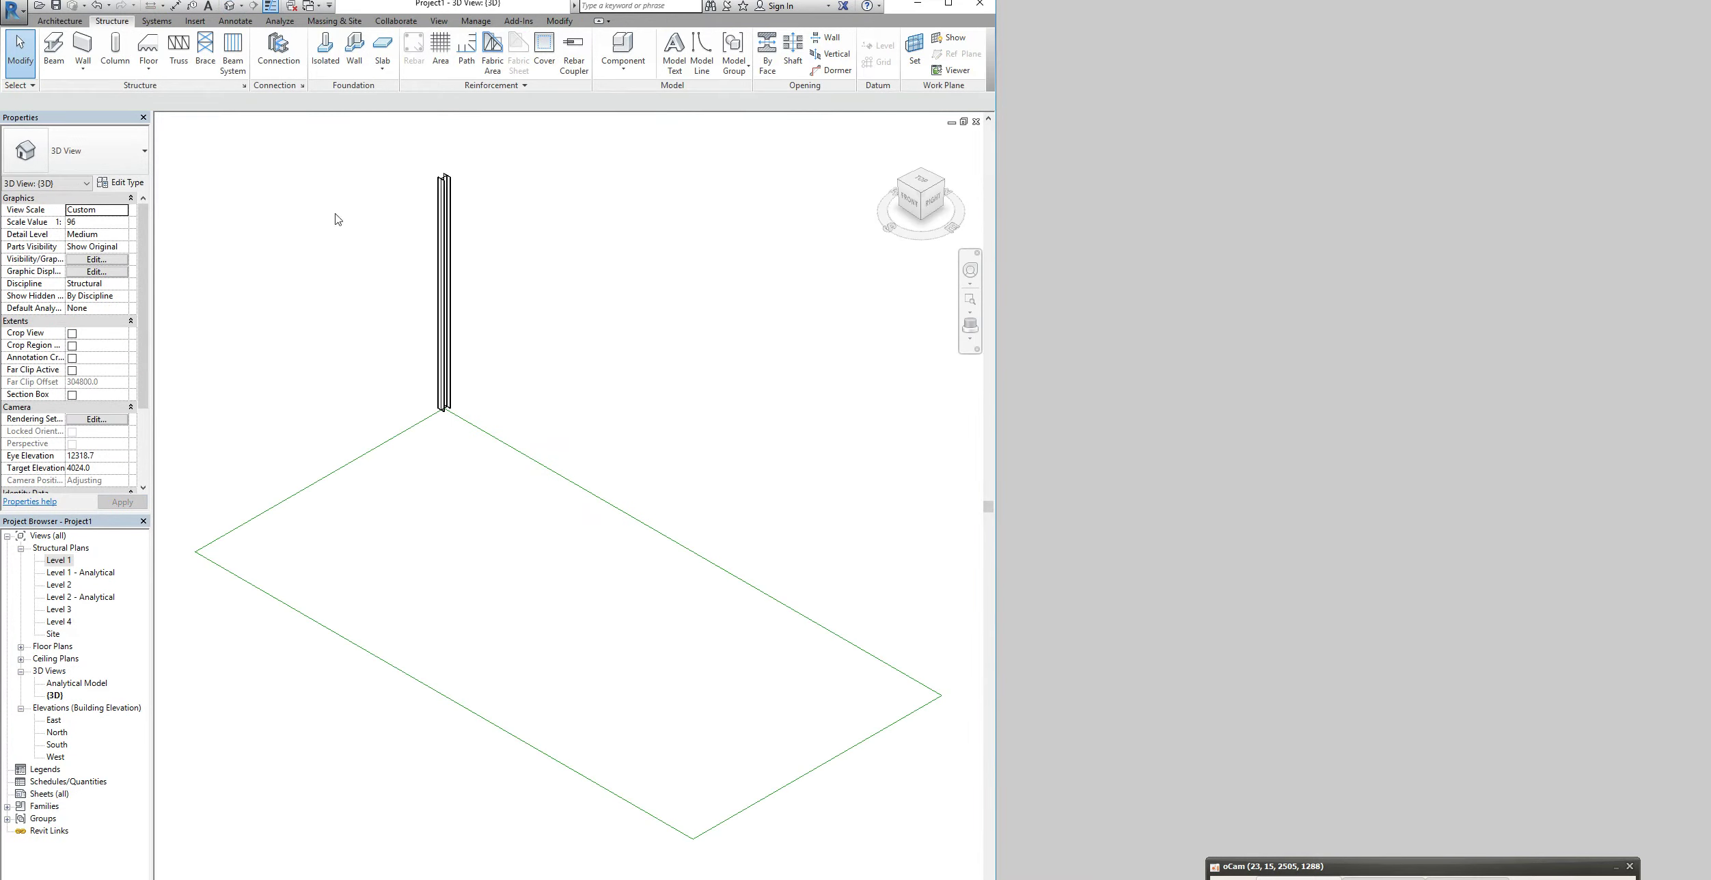
pyautogui.doubleClick(58, 564)
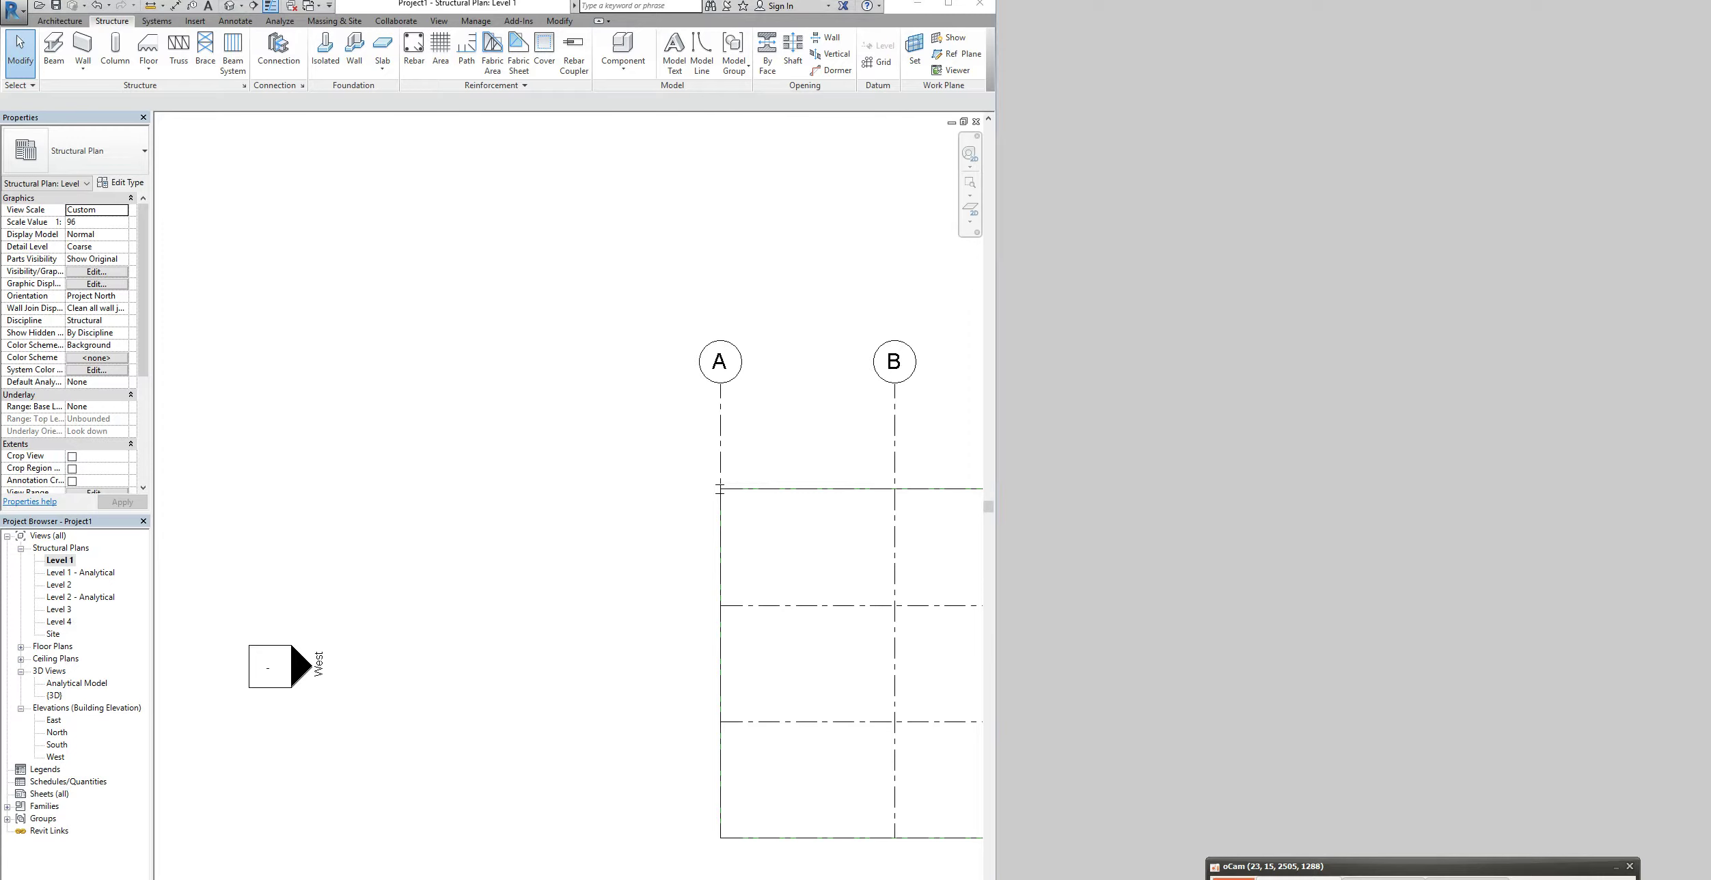
pyautogui.scroll(-3, 578, 591)
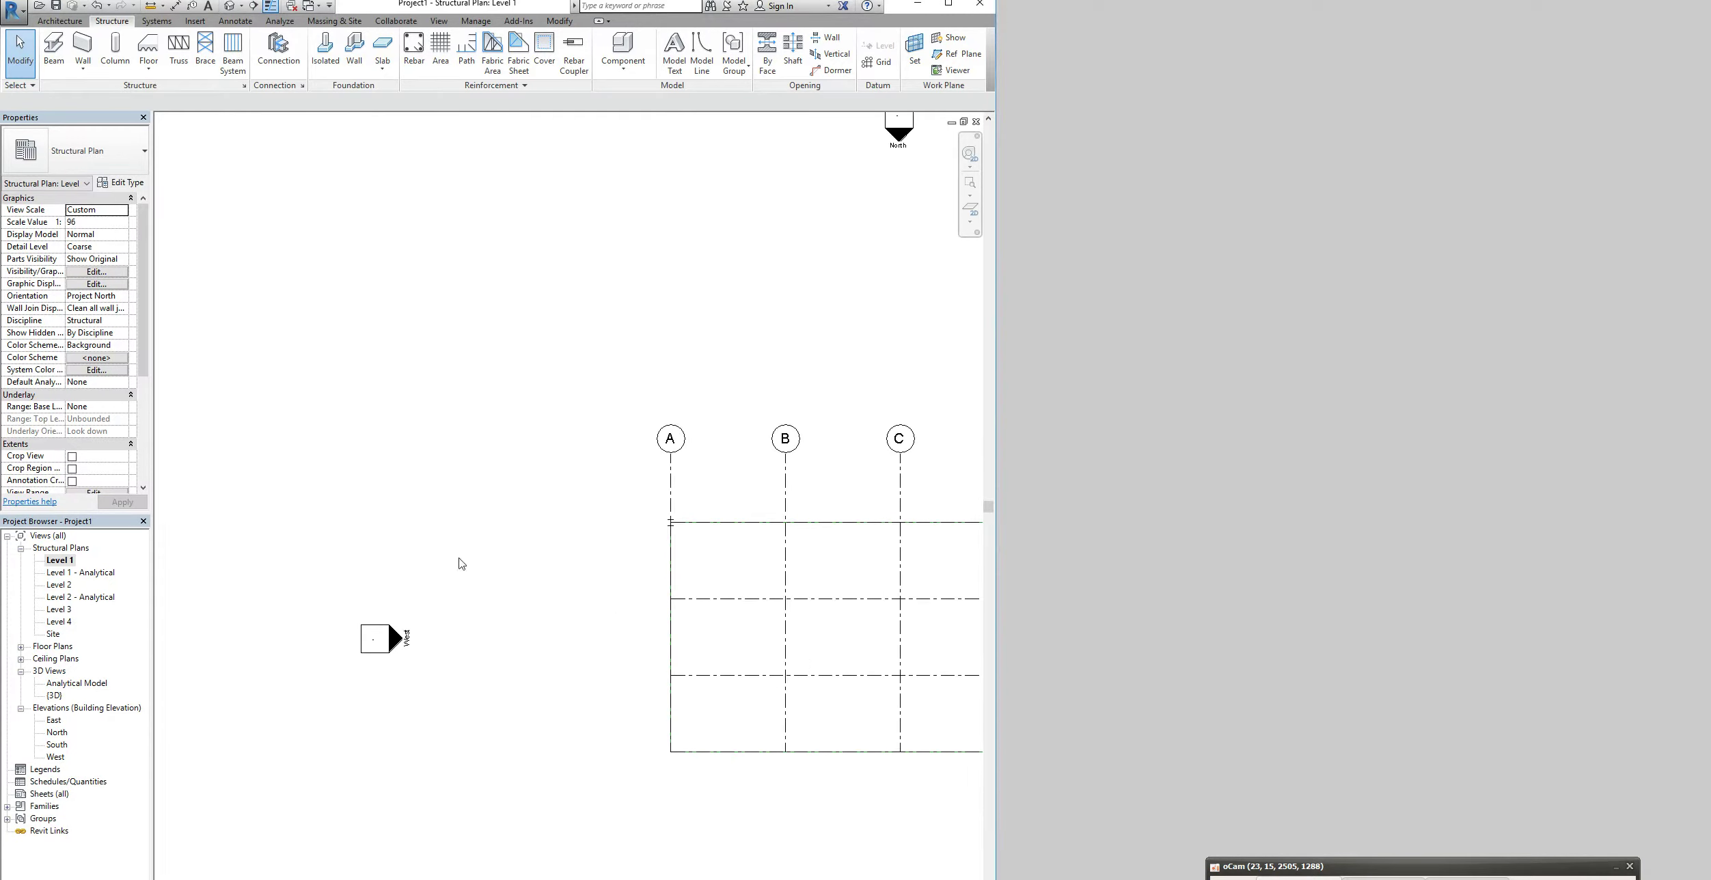
pyautogui.moveTo(565, 569); pyautogui.dragTo(294, 454, button='middle')
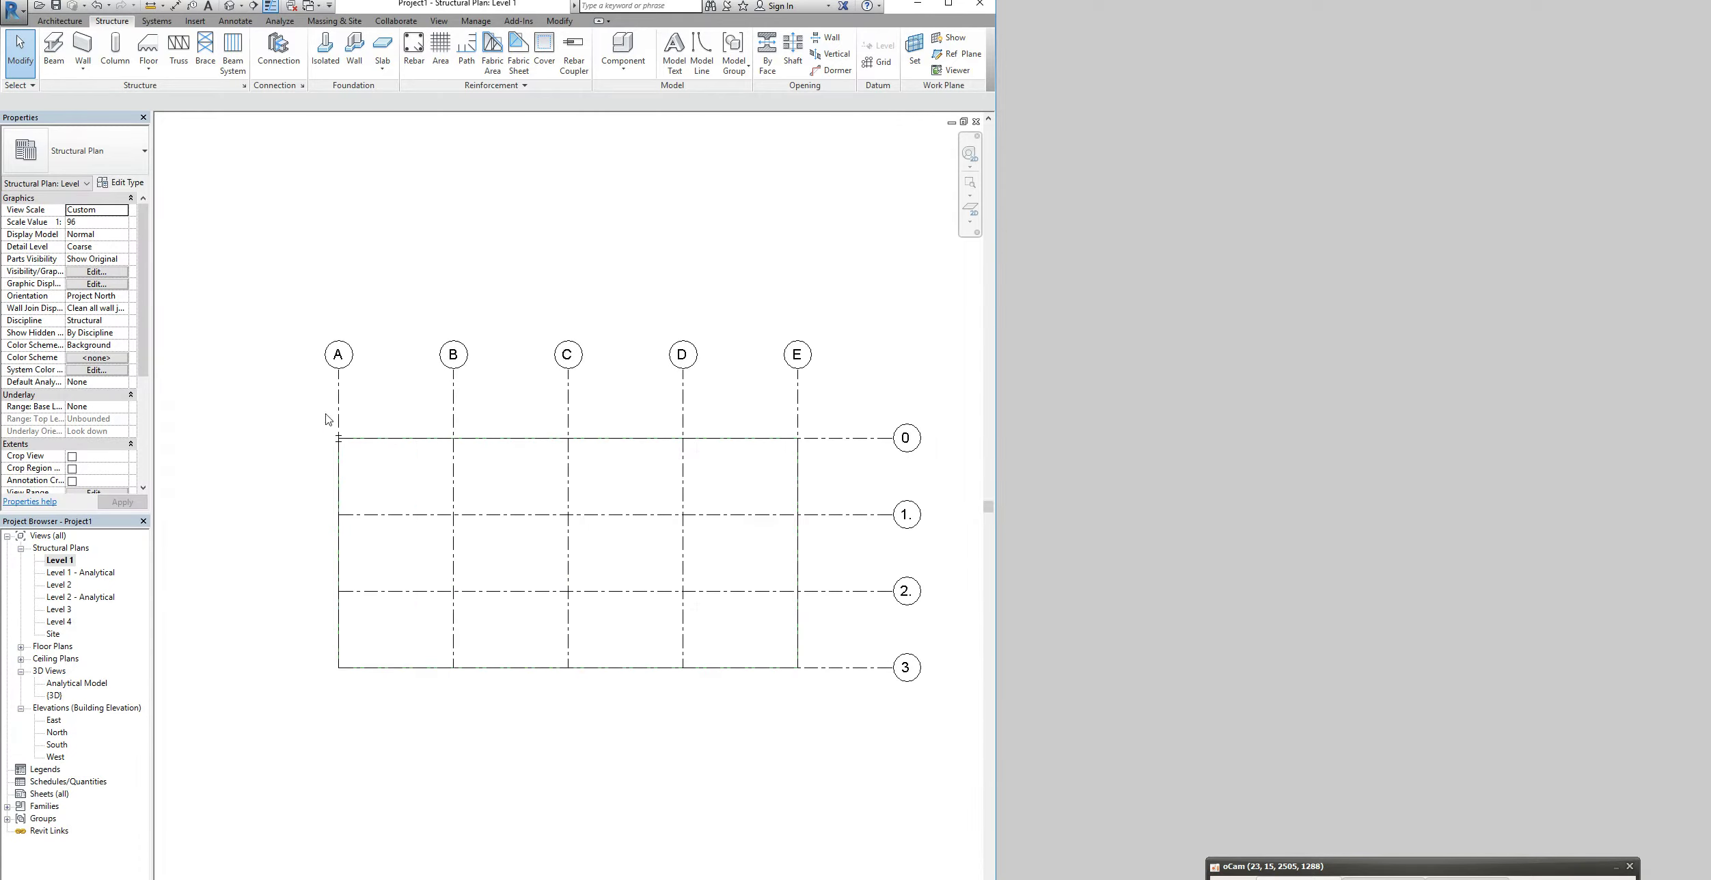
pyautogui.click(360, 451)
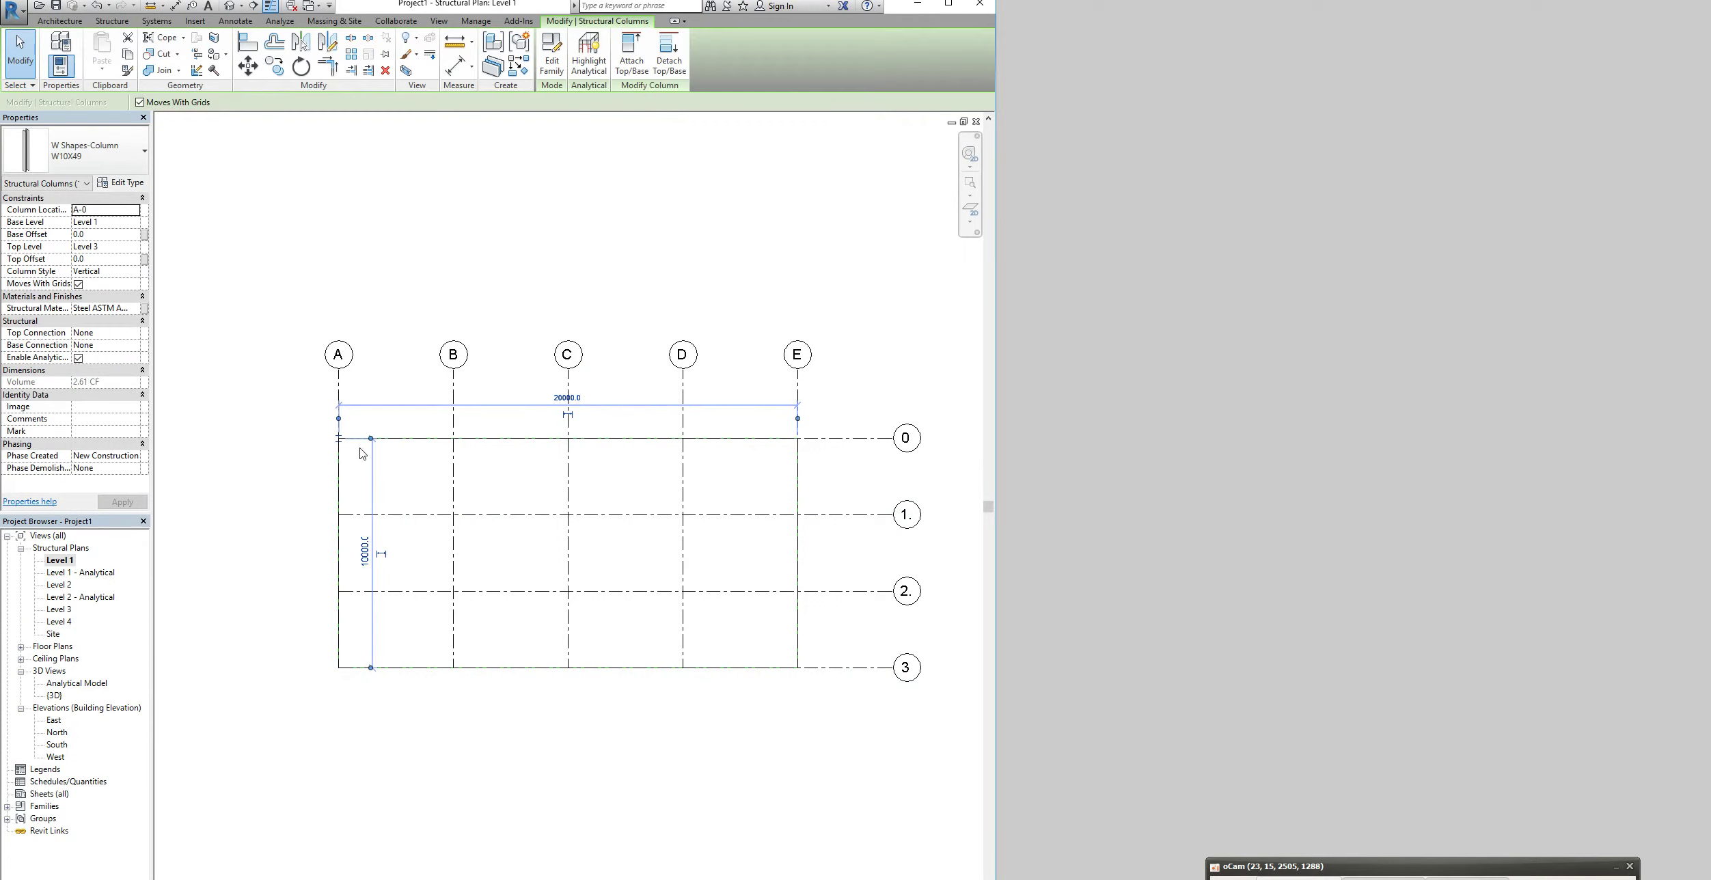
pyautogui.click(350, 52)
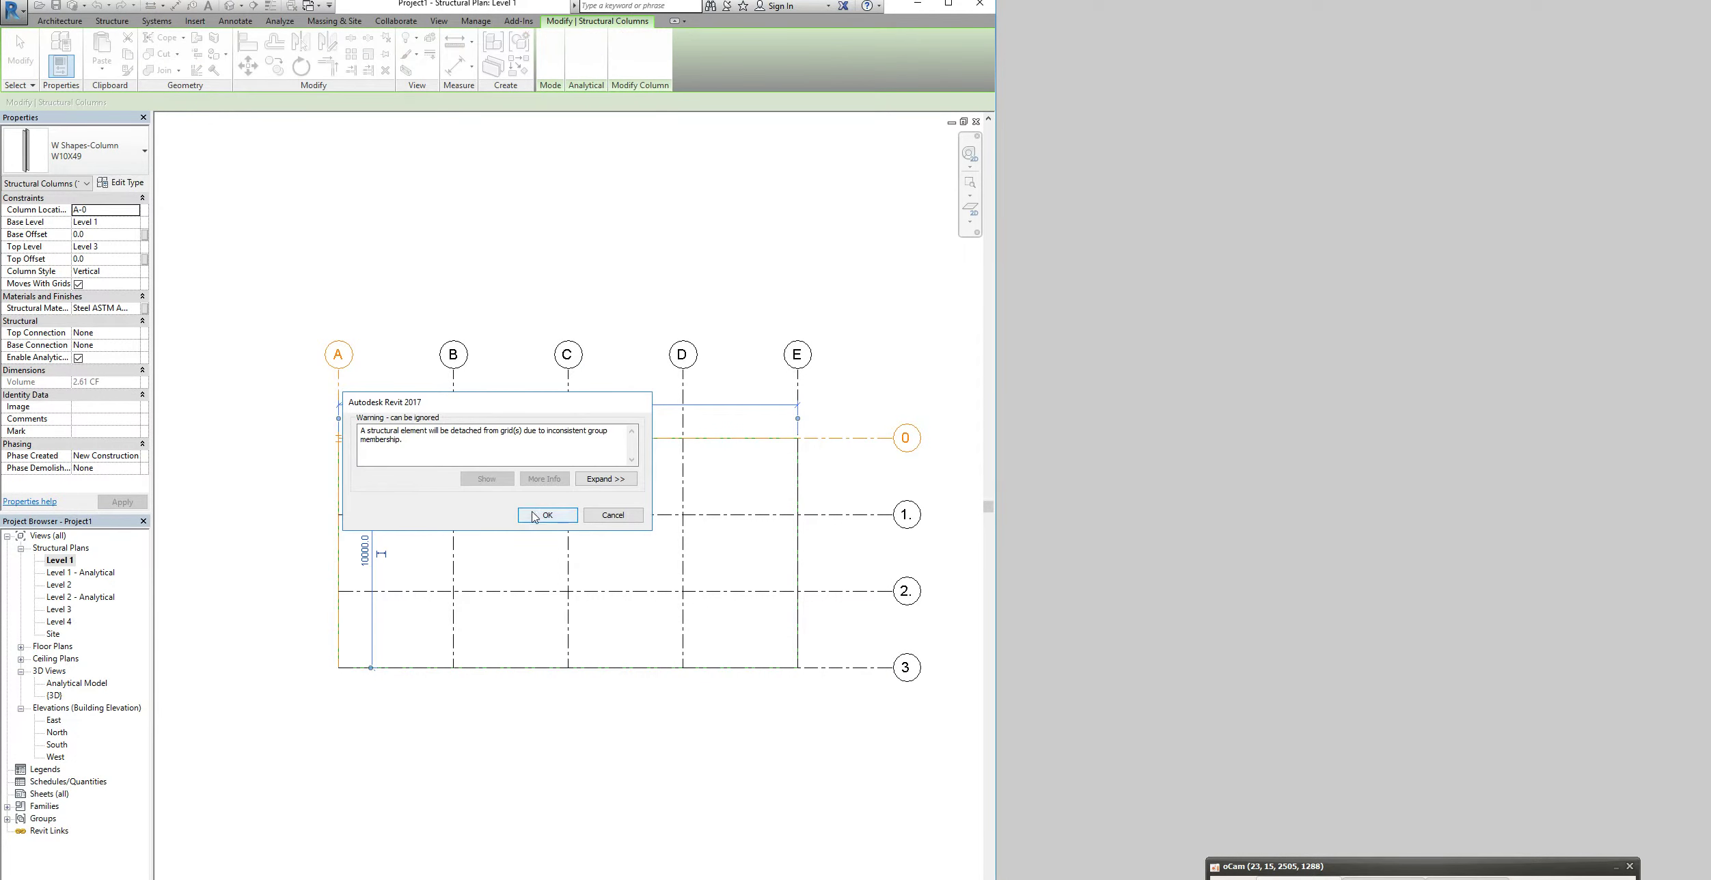
pyautogui.click(547, 515)
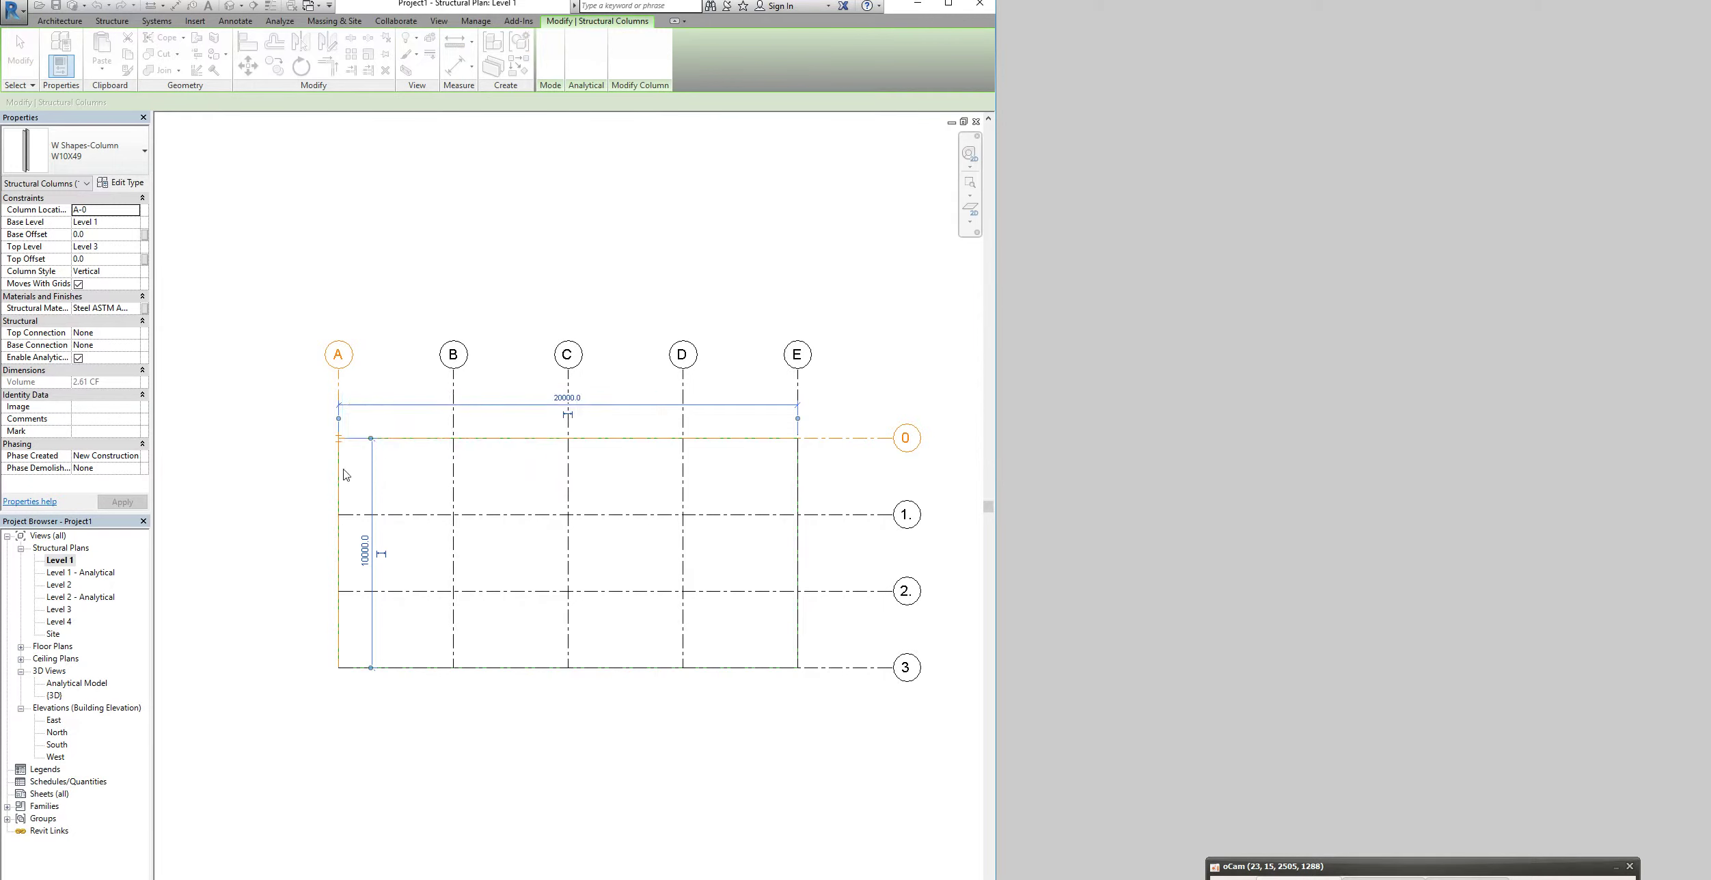
pyautogui.click(337, 441)
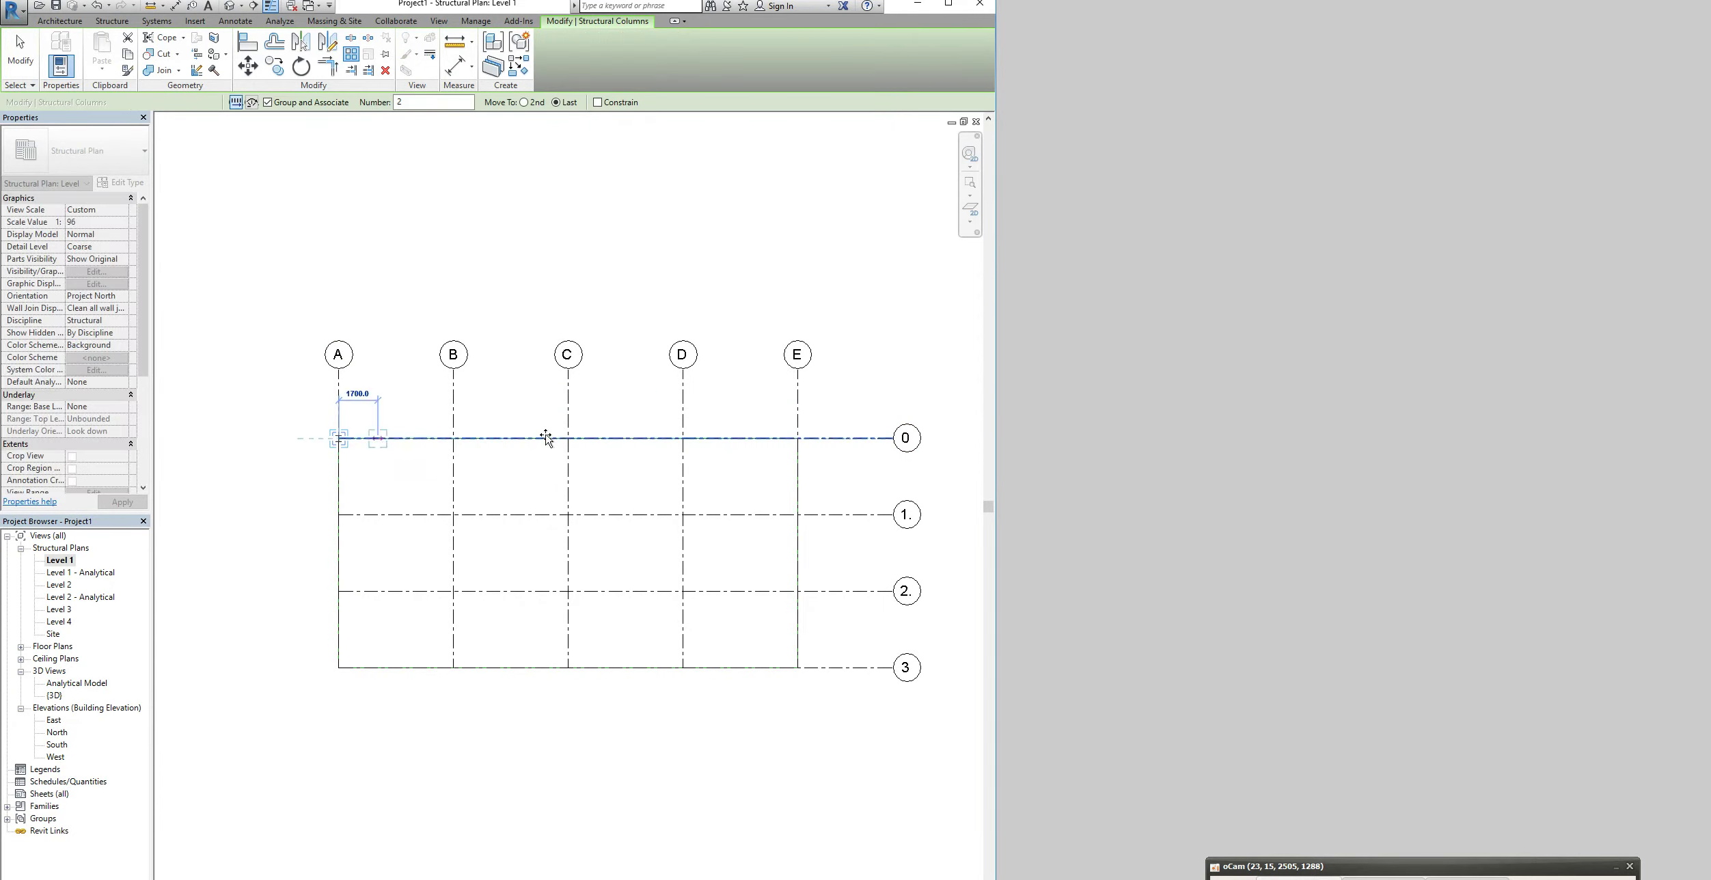
pyautogui.press('Escape')
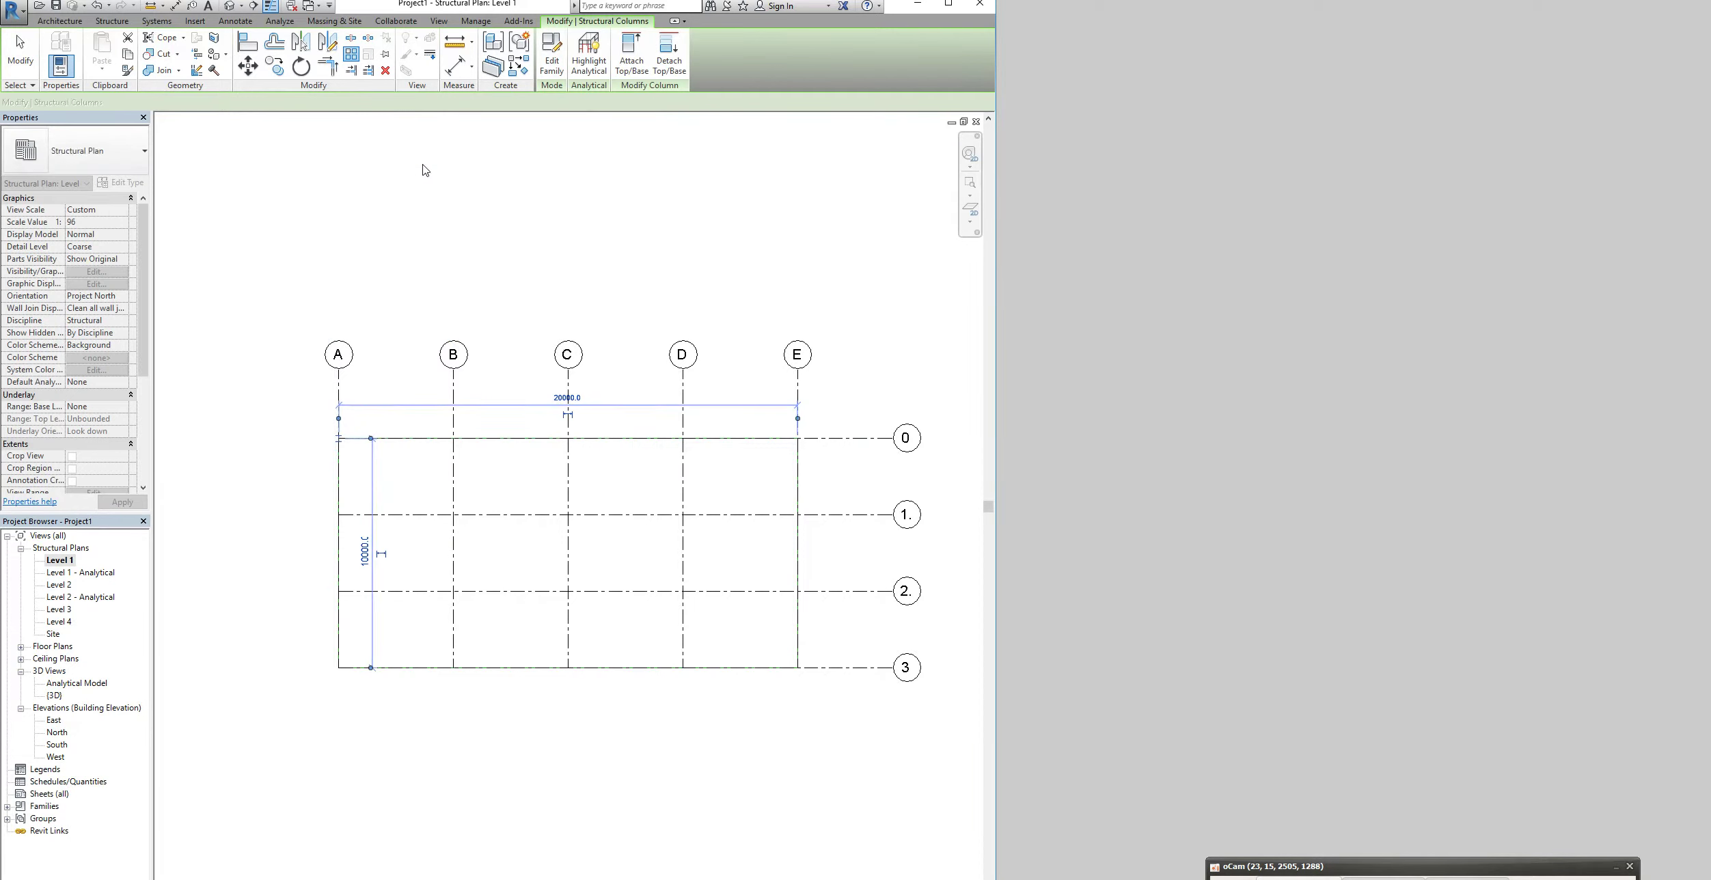
pyautogui.press('Escape')
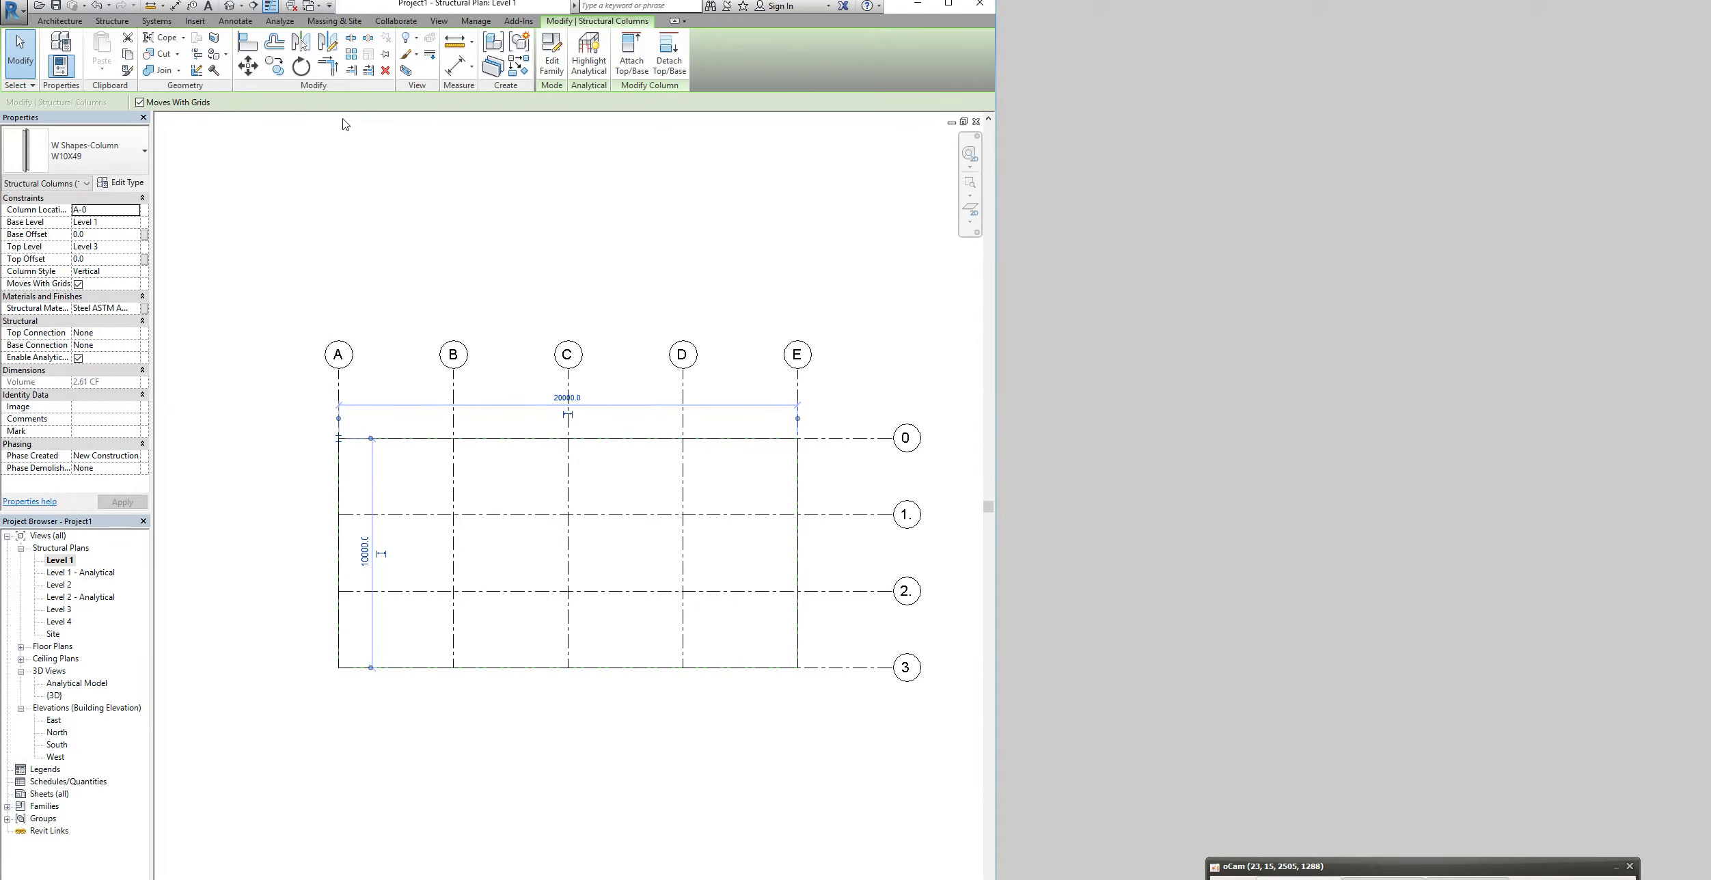
pyautogui.click(354, 54)
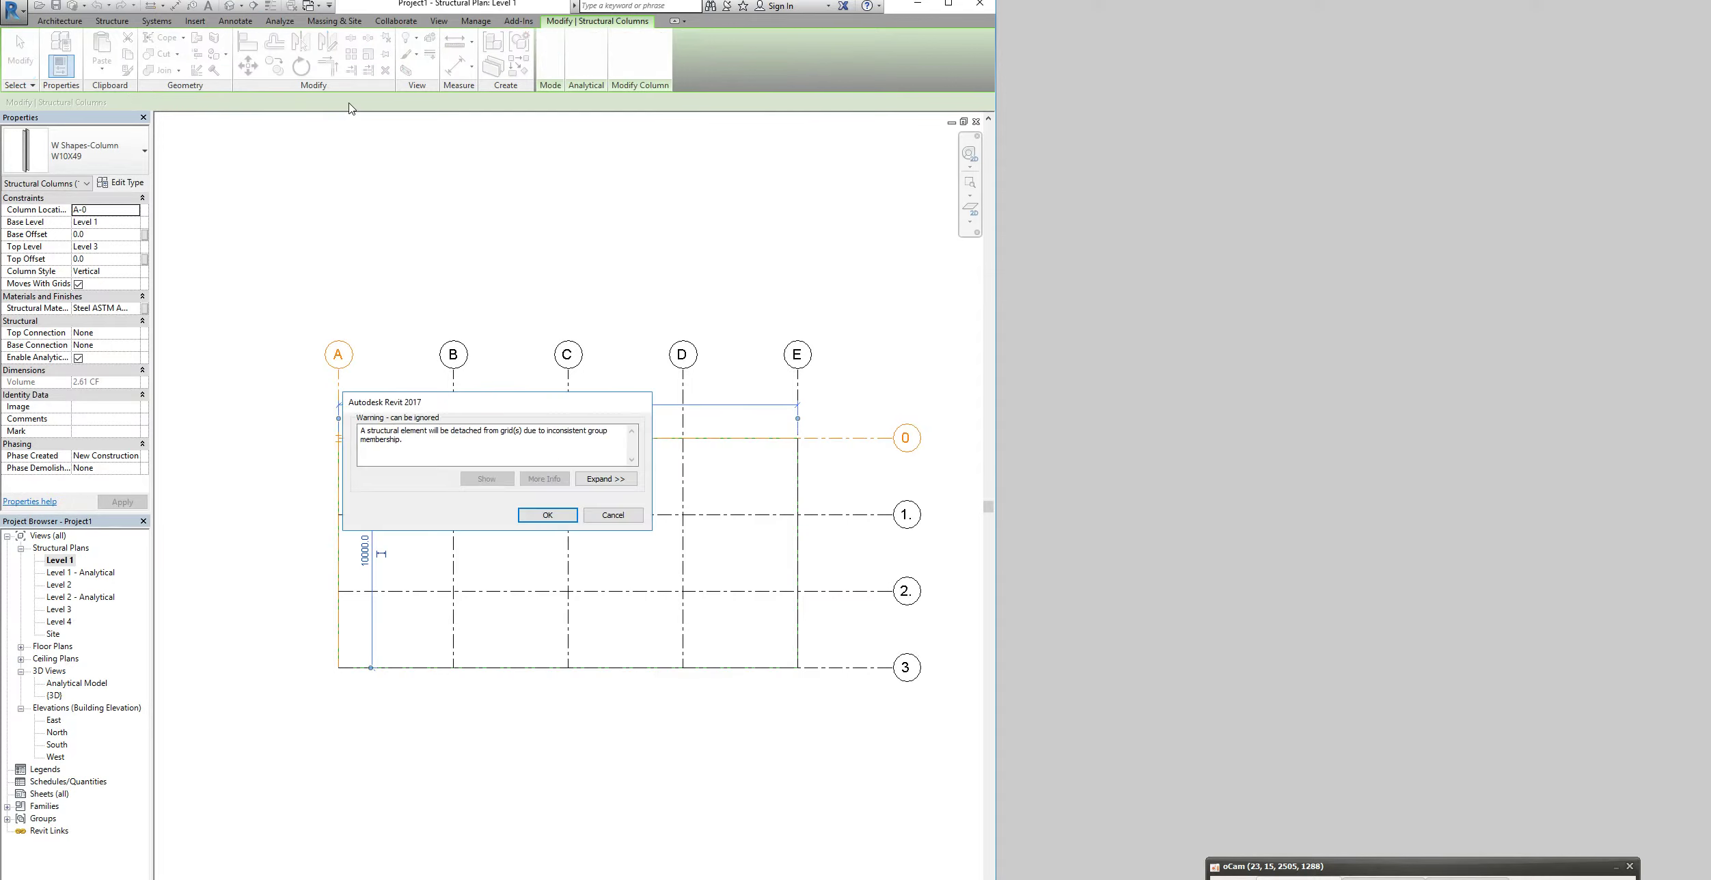
pyautogui.click(615, 516)
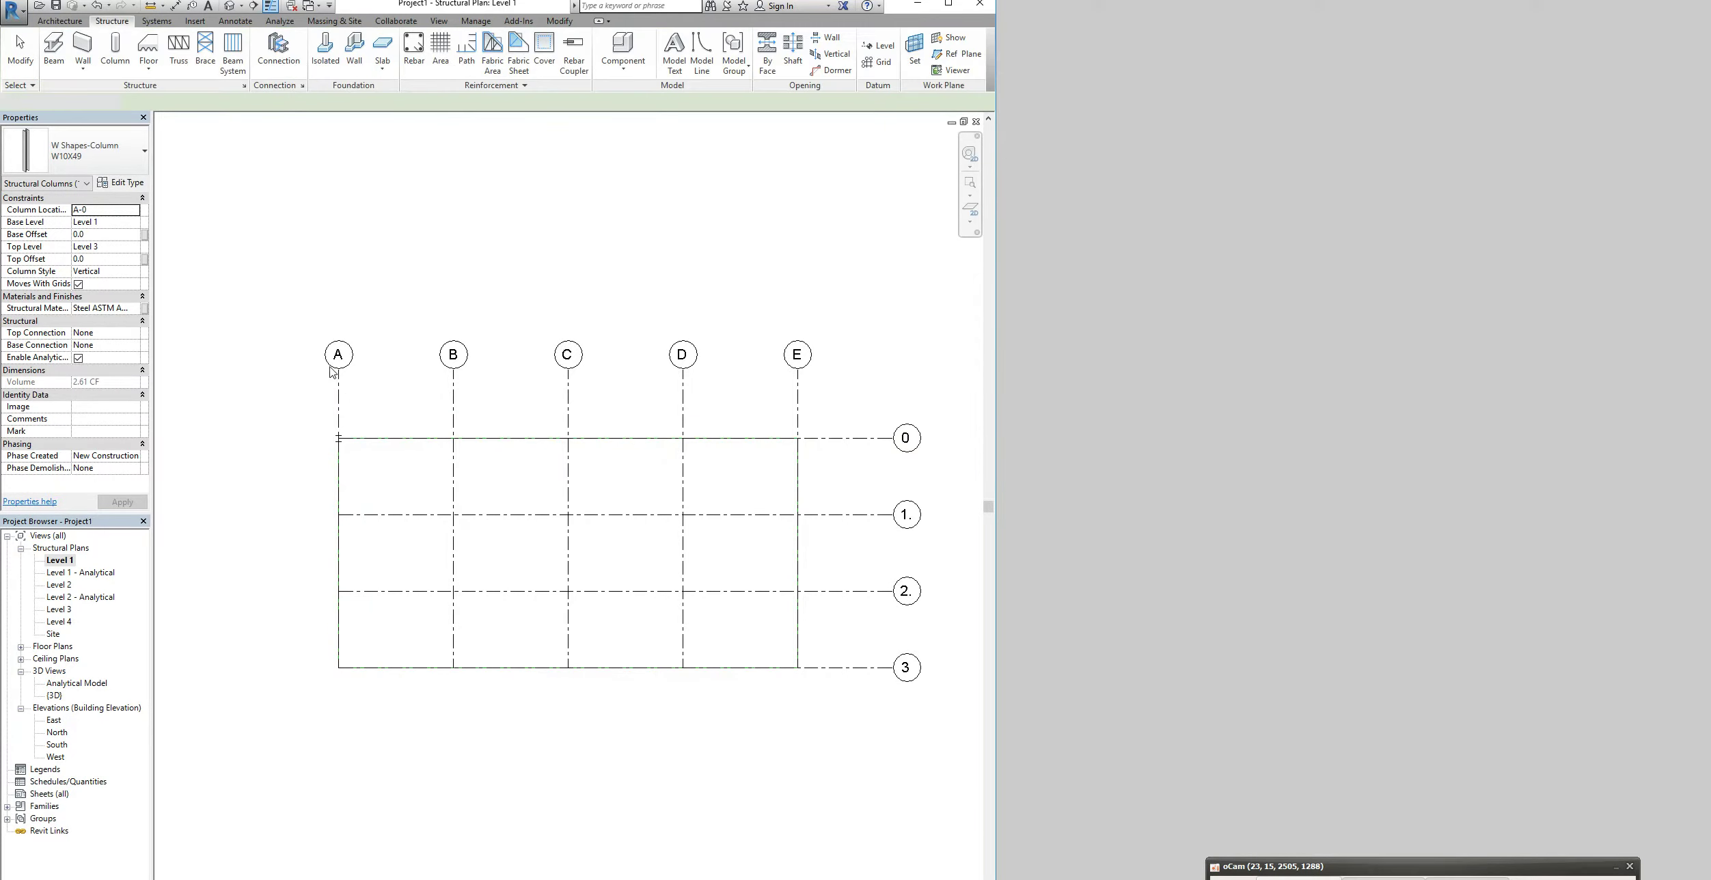
# Array the A-0 column along grid 0 as 5 grouped items, with the last one at grid E
pyautogui.click(339, 439)
pyautogui.click(354, 58)
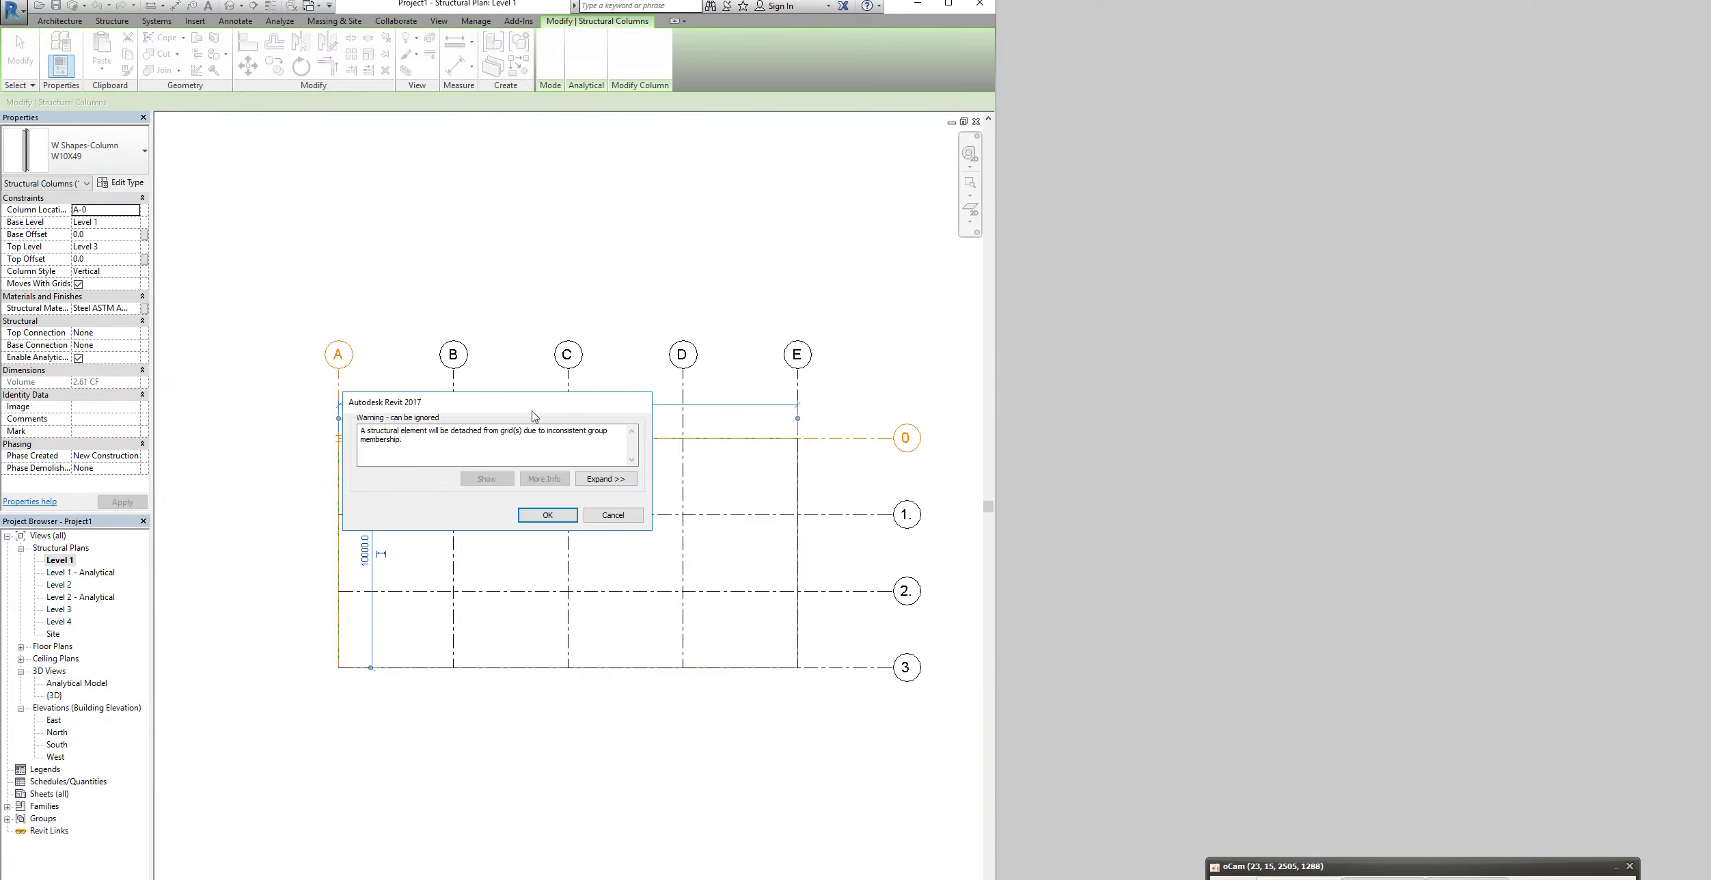
pyautogui.click(547, 514)
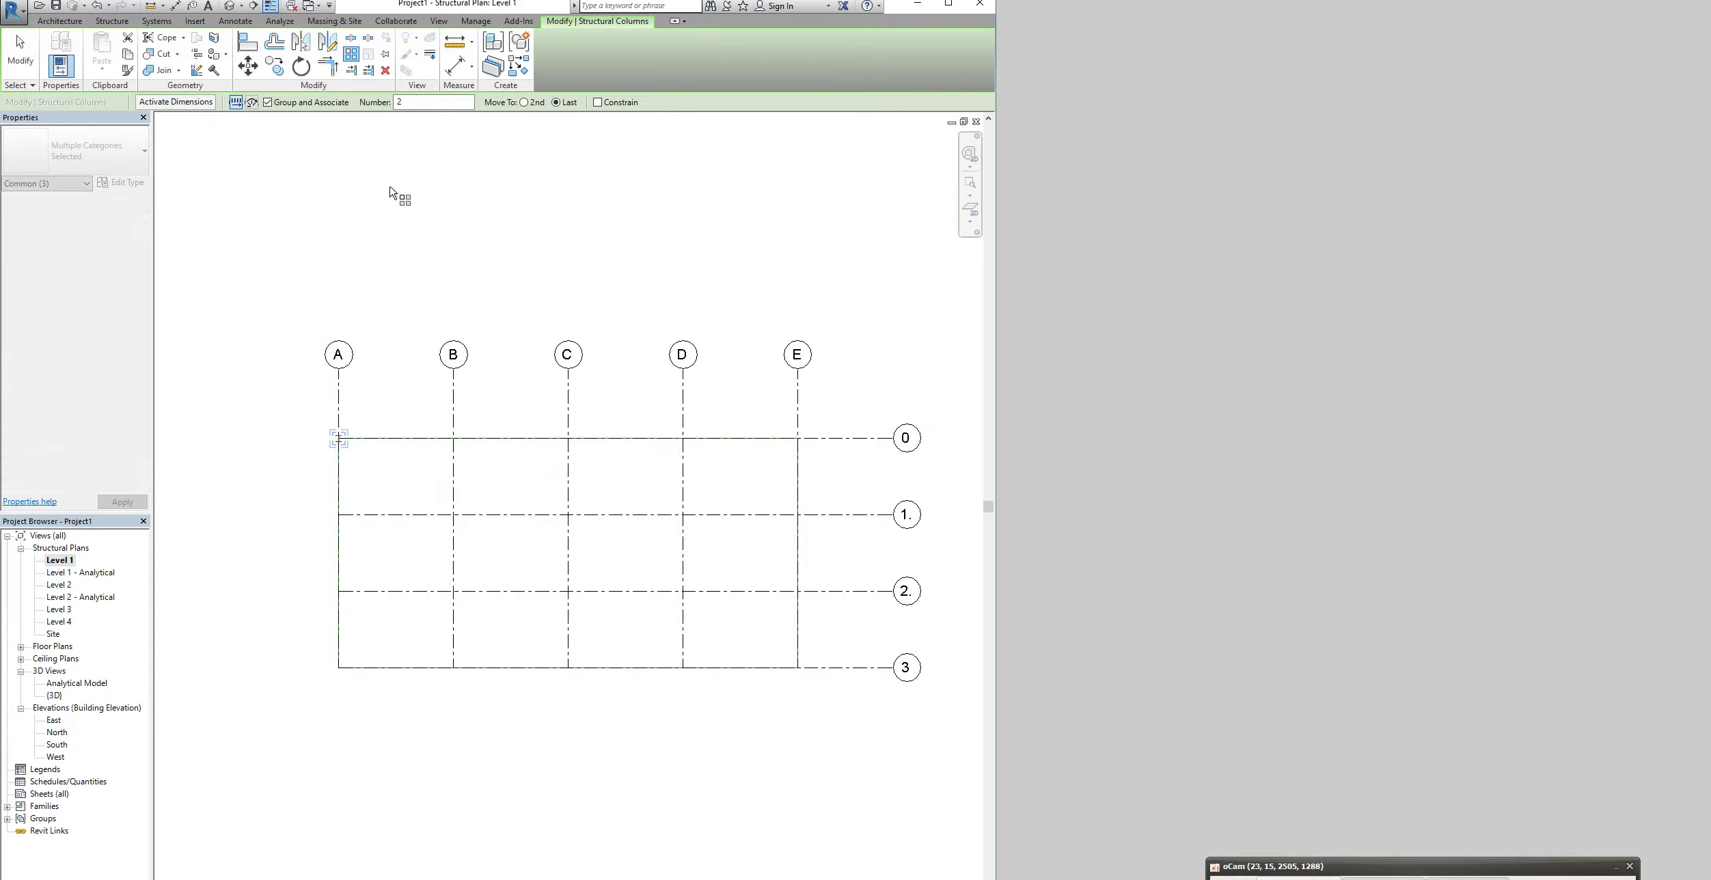
pyautogui.doubleClick(432, 106)
pyautogui.write('5')
pyautogui.click(339, 438)
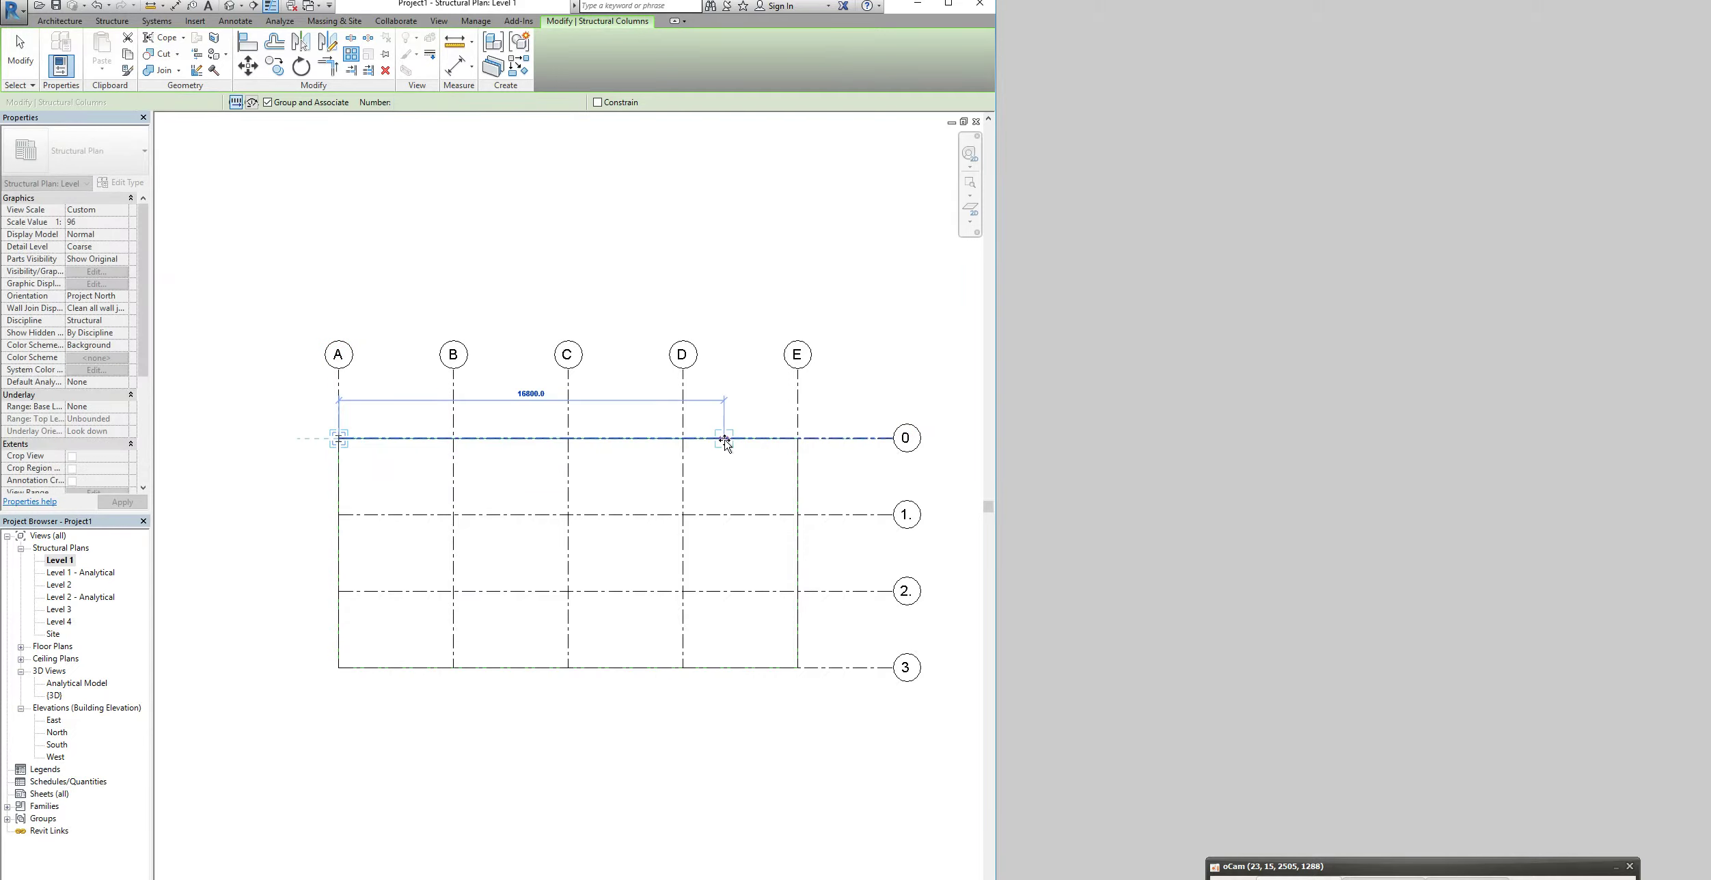
pyautogui.click(797, 439)
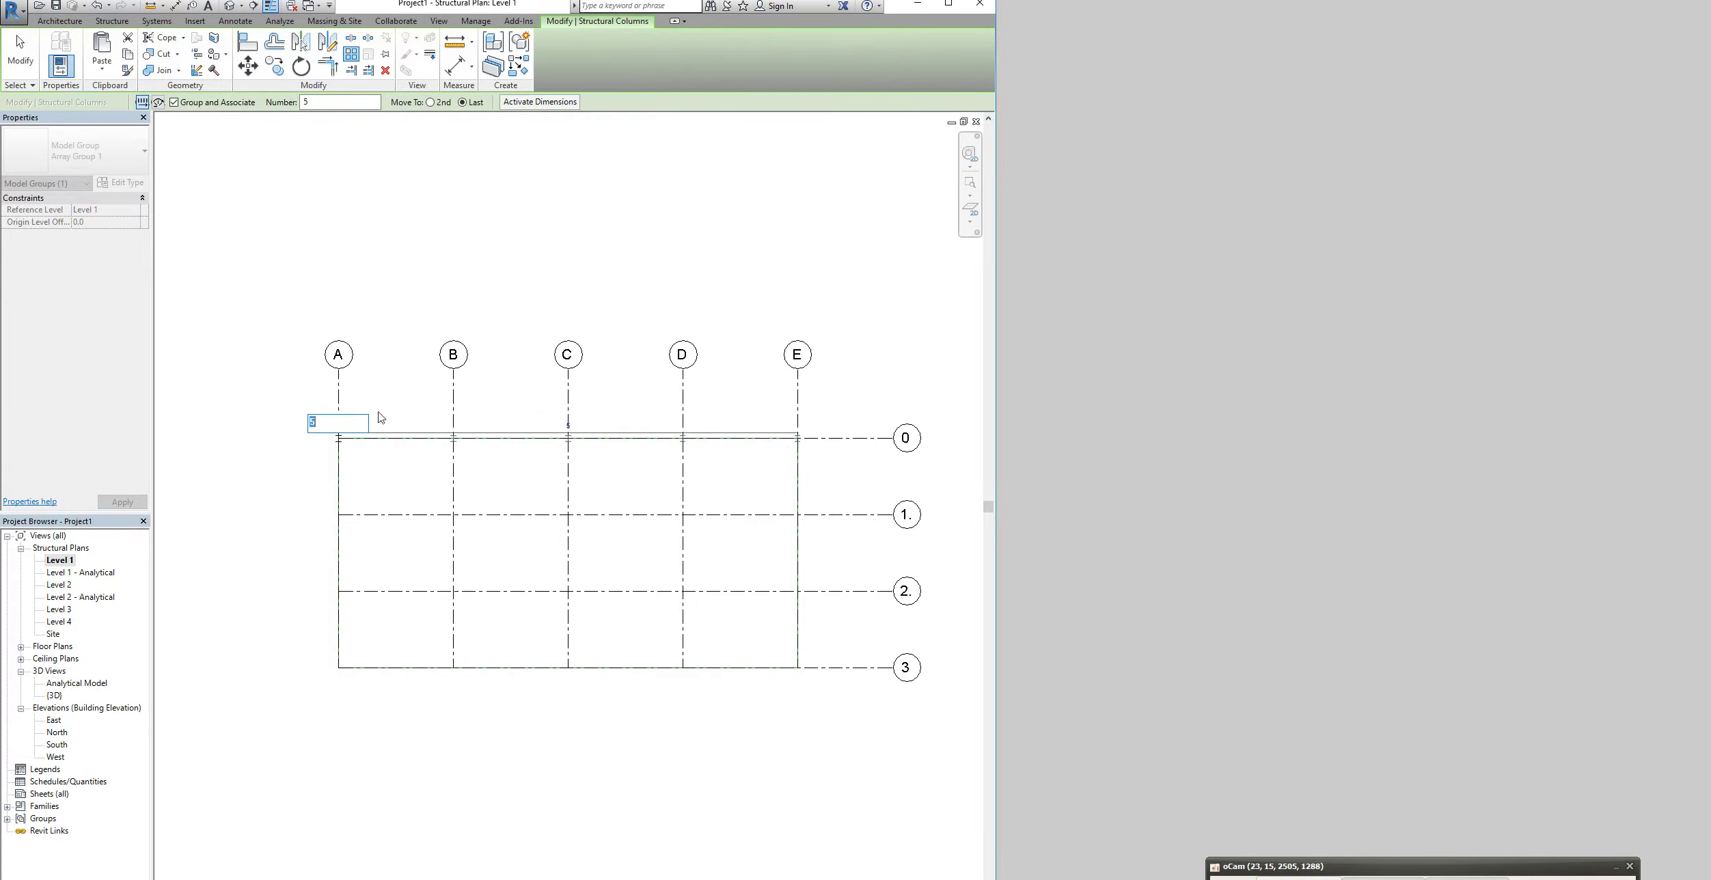
pyautogui.press('Return')
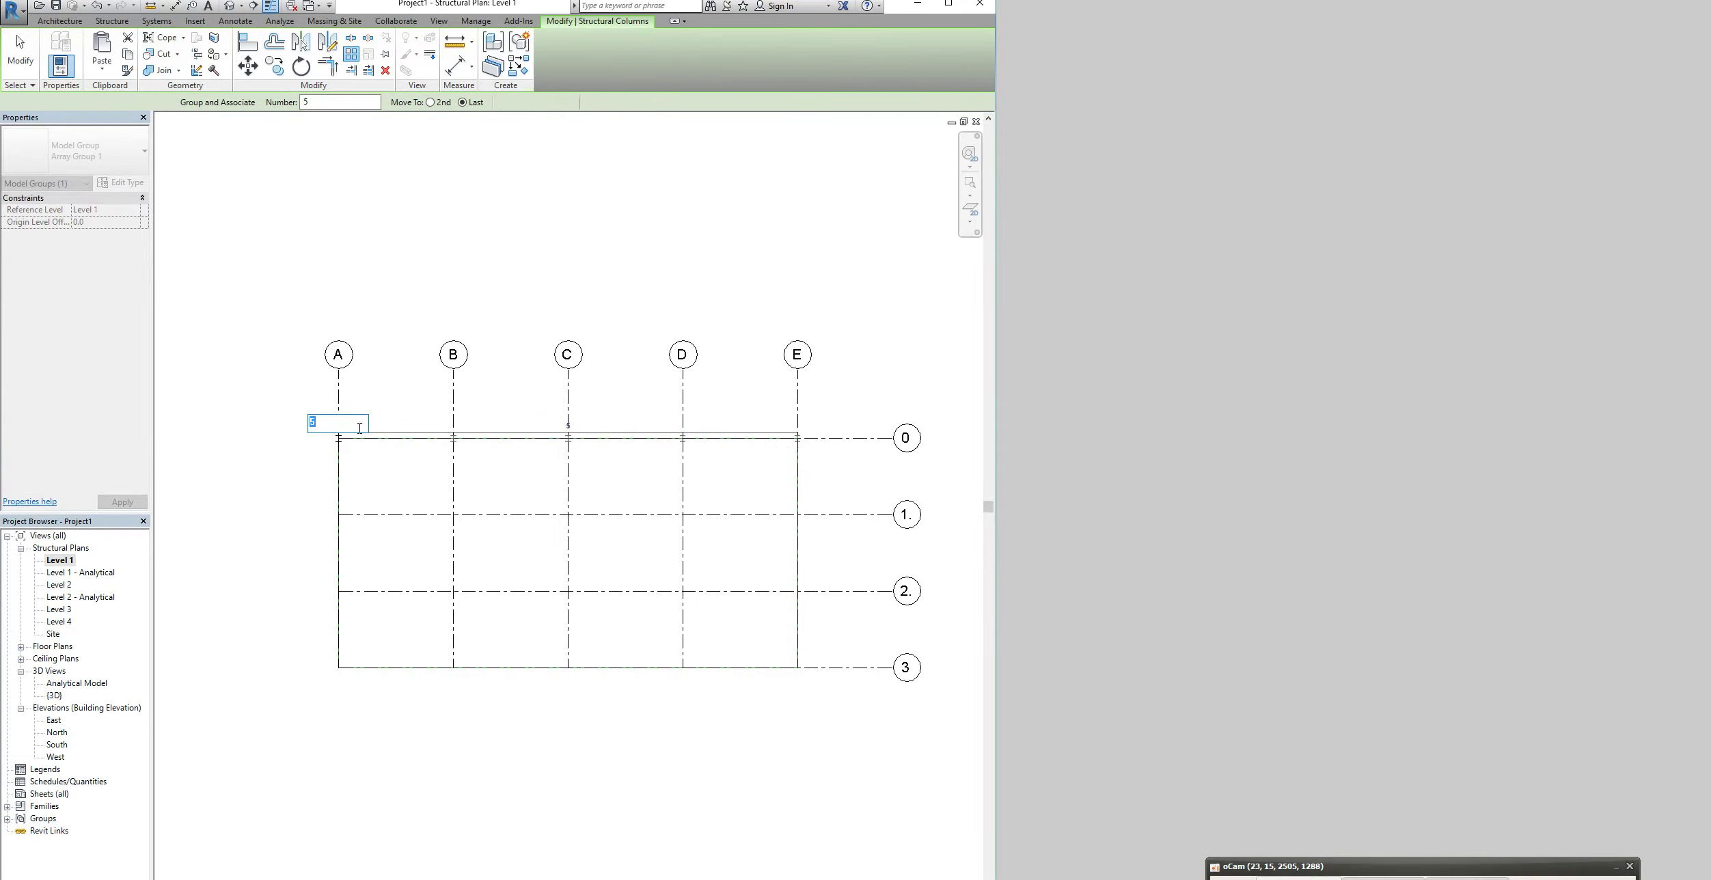
pyautogui.click(323, 414)
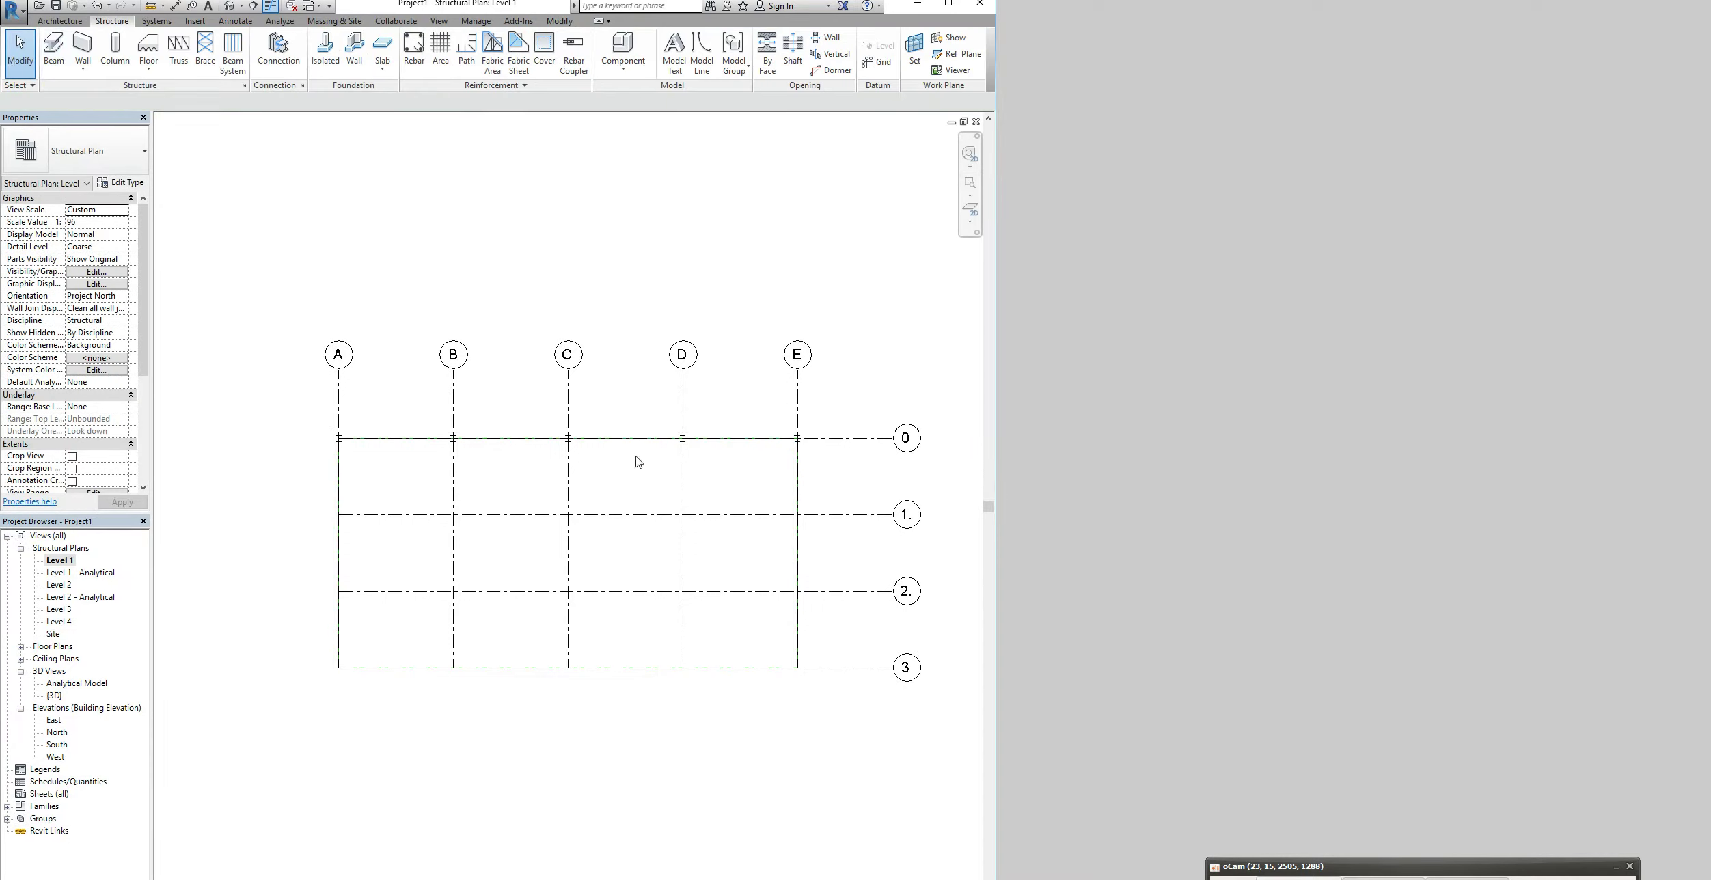
pyautogui.click(58, 26)
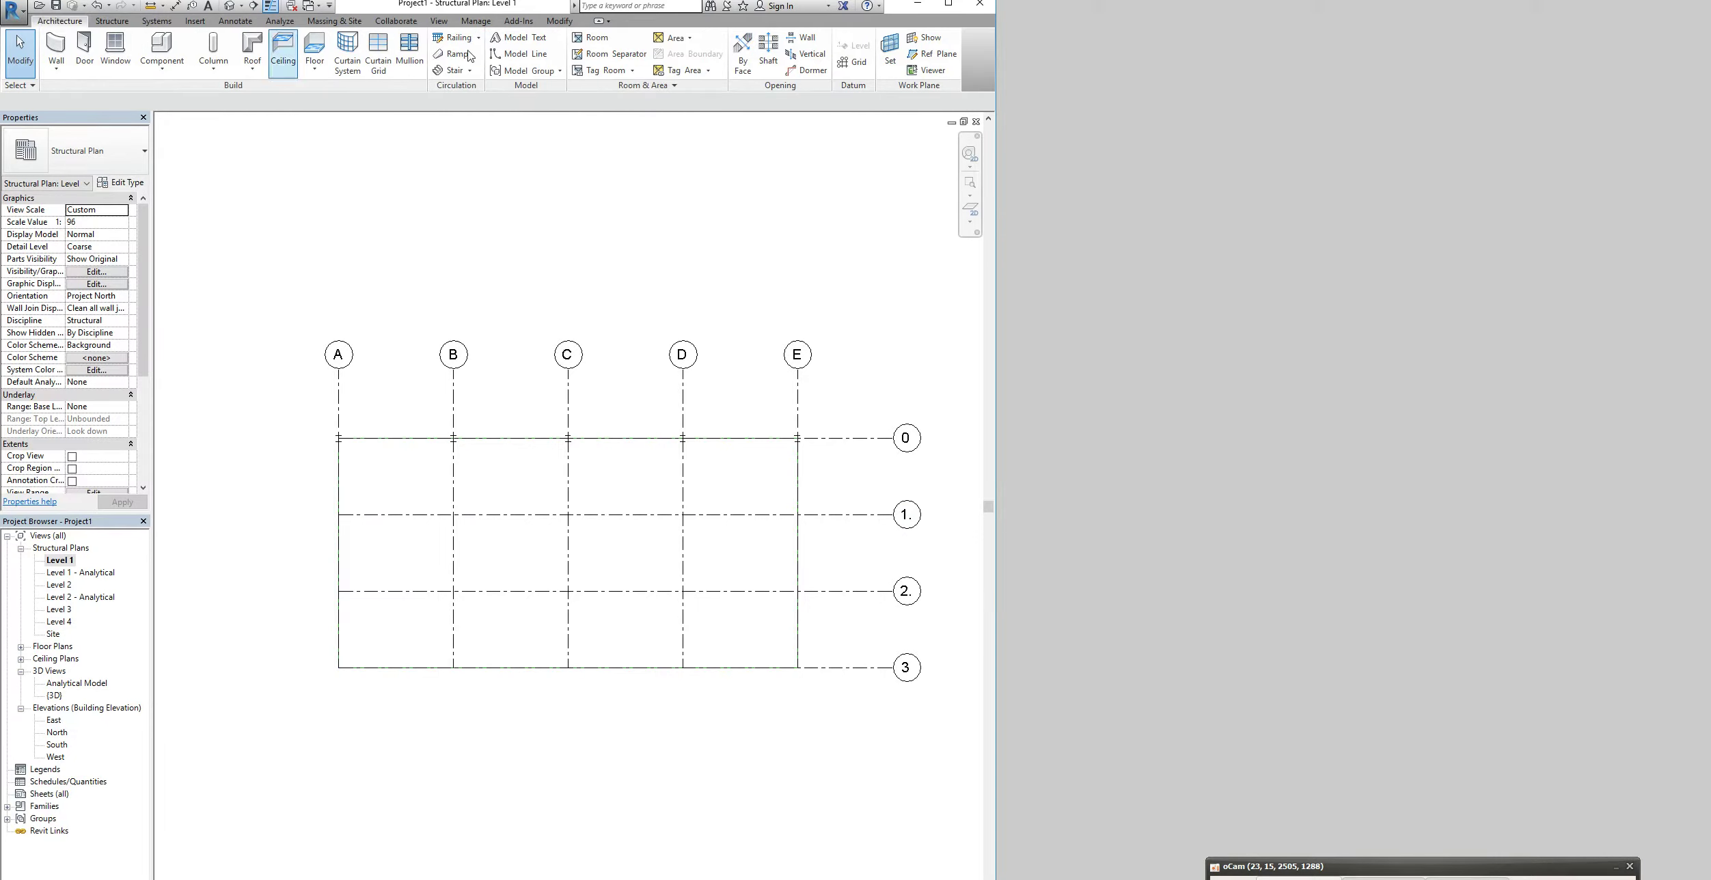
pyautogui.click(854, 62)
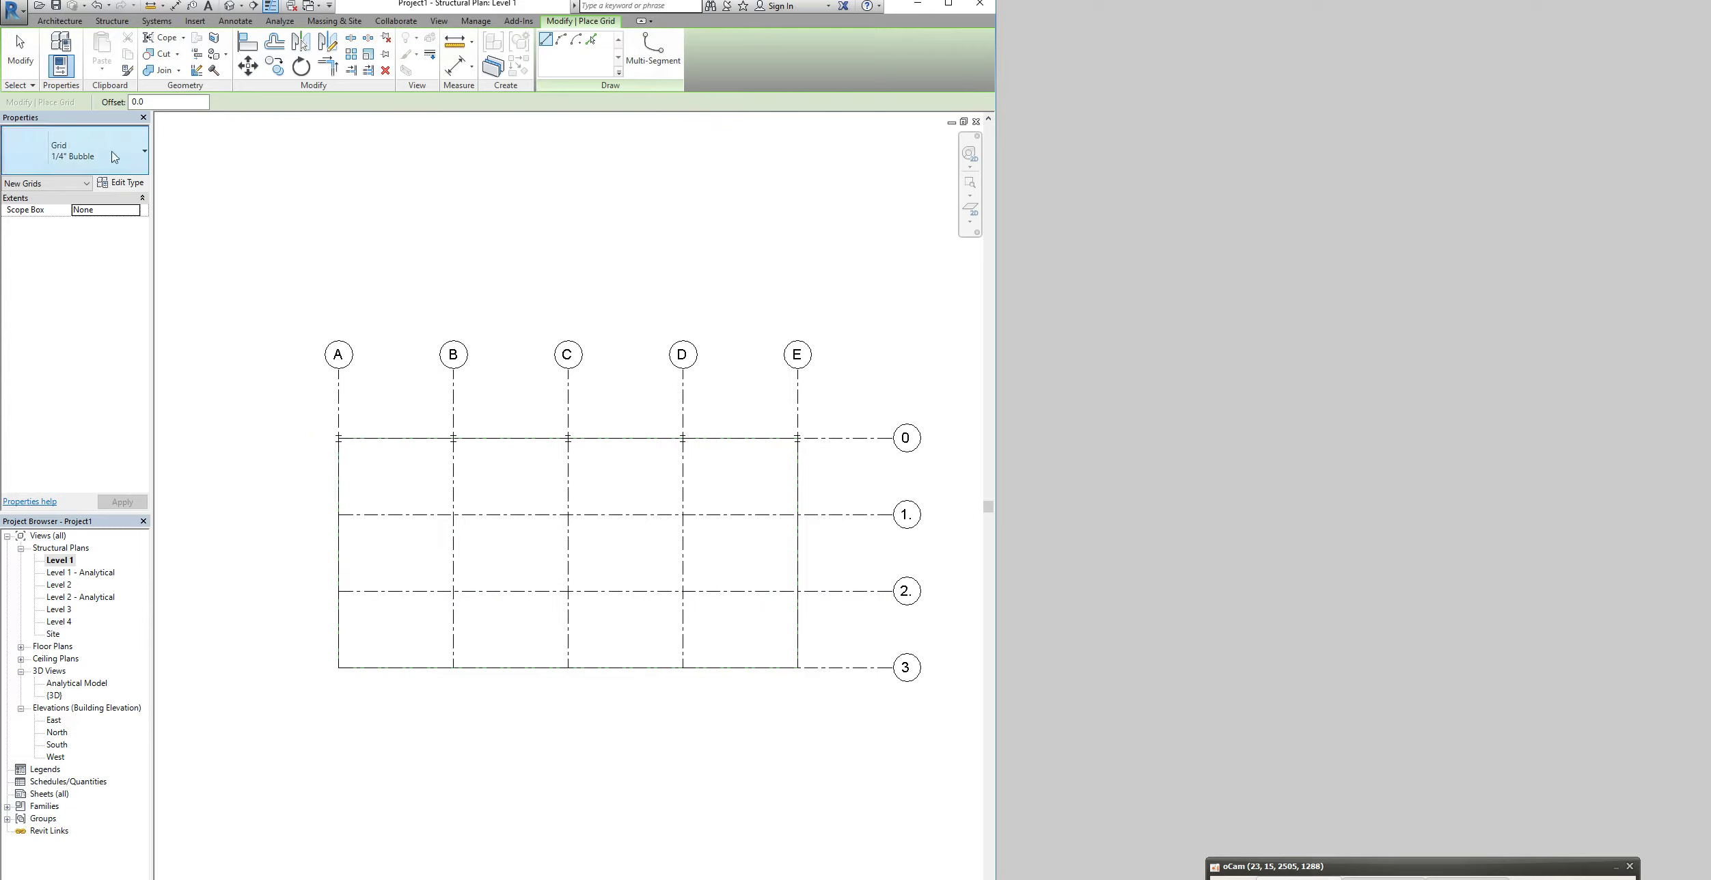
pyautogui.click(591, 40)
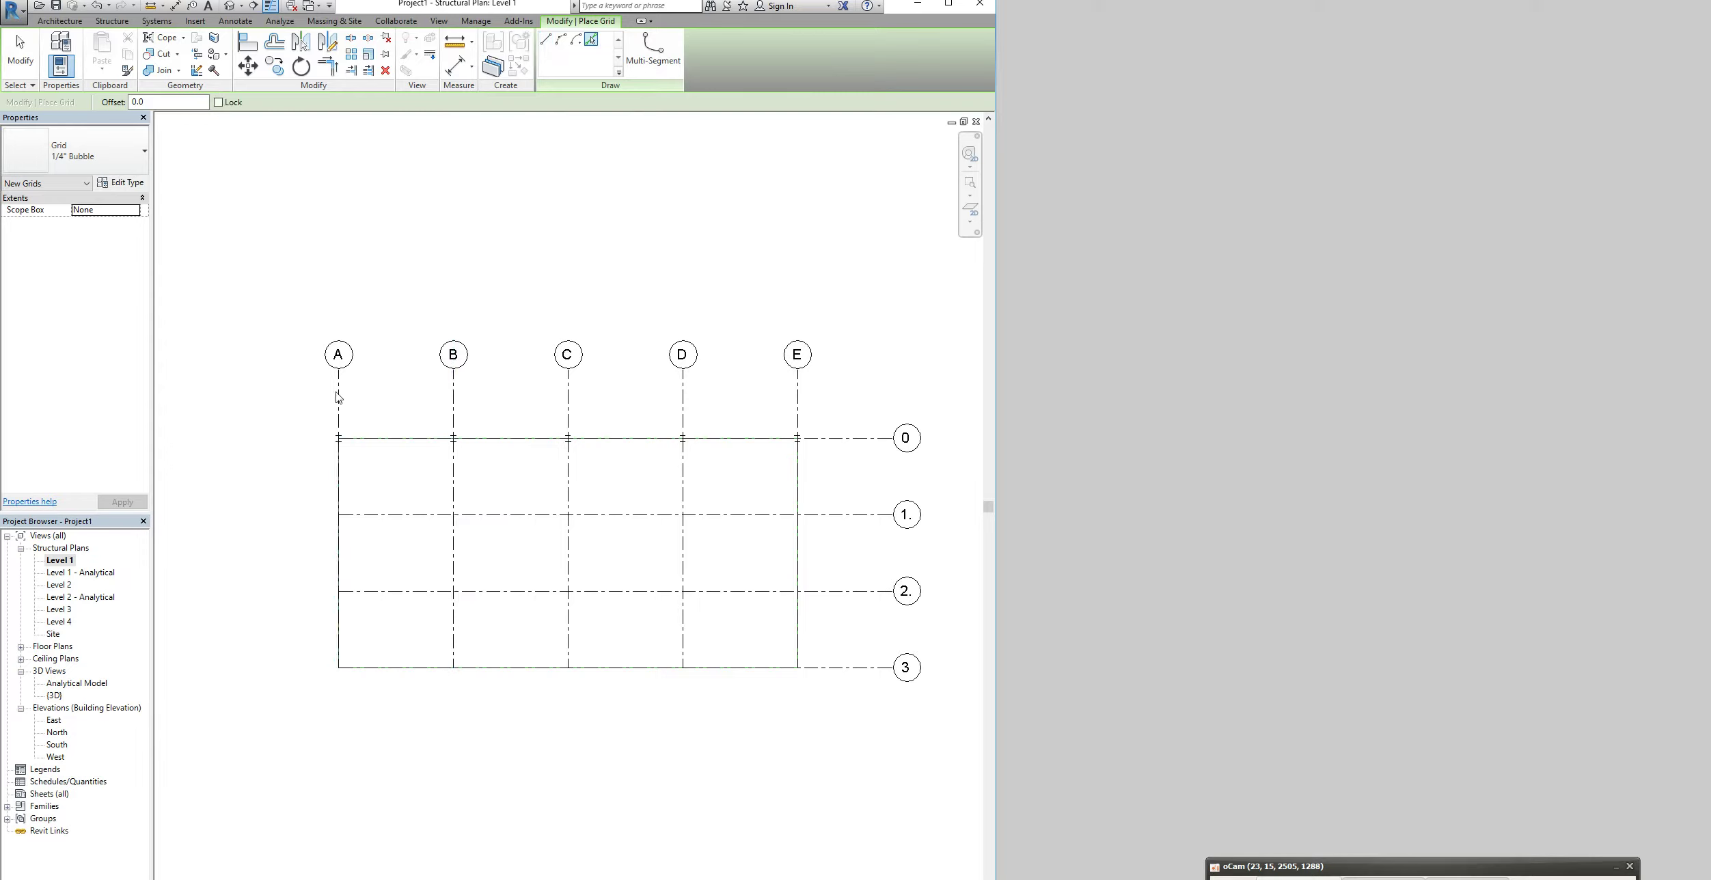
pyautogui.press('Escape')
pyautogui.press('Escape')
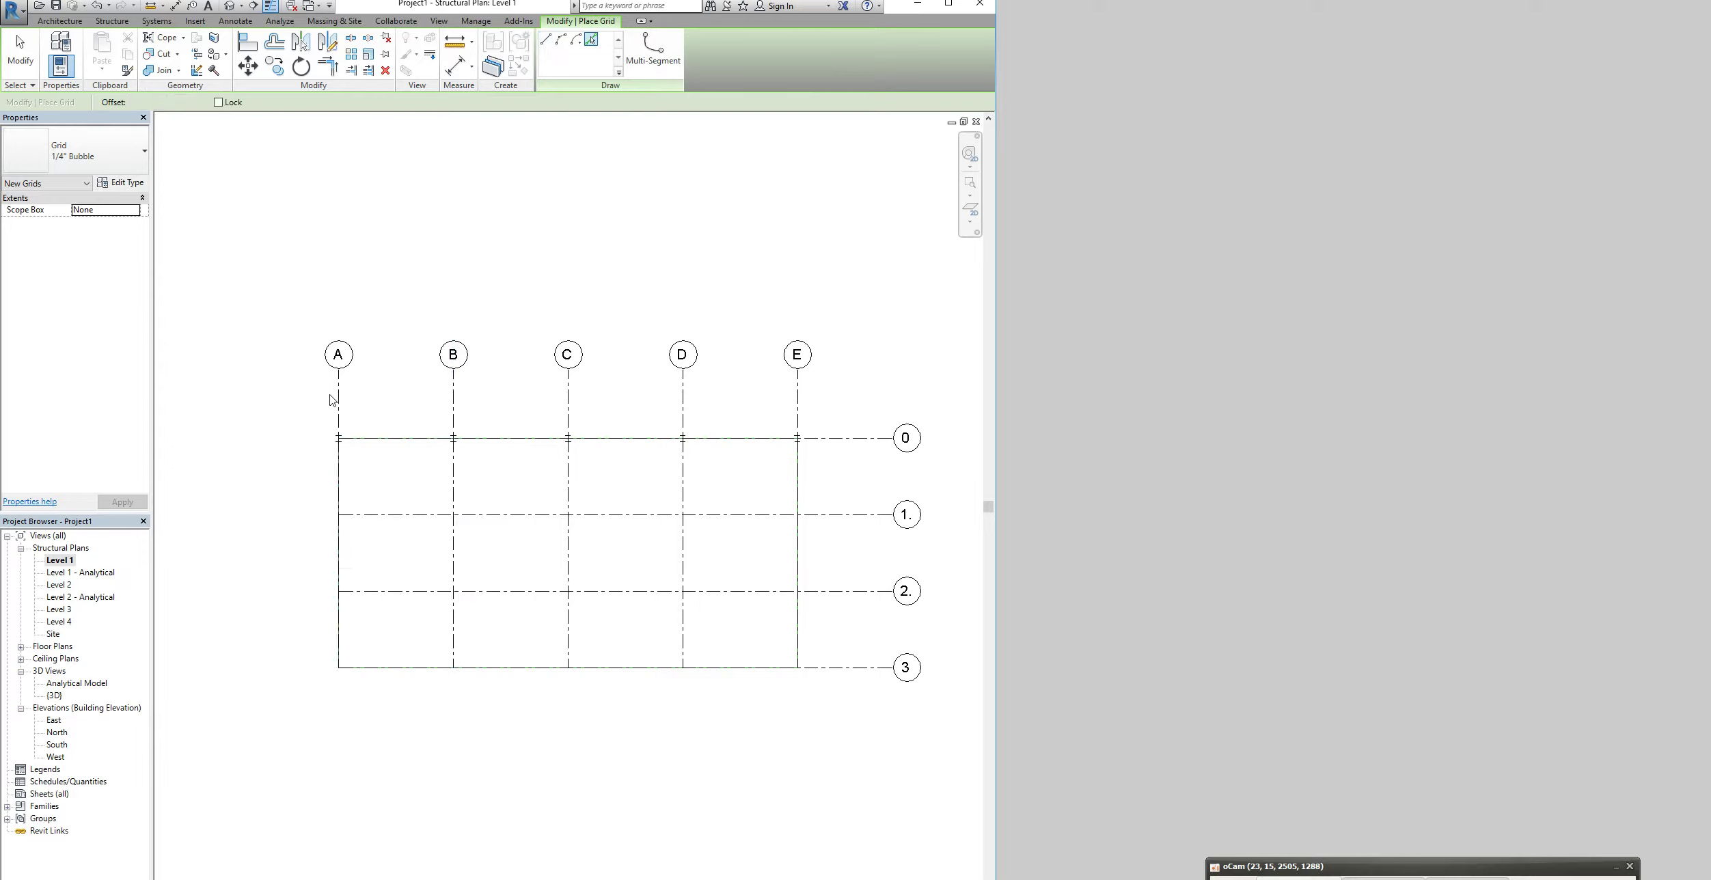
# Hide vertical grid A in the Level 1 plan view
pyautogui.click(338, 400)
pyautogui.rightClick(346, 423)
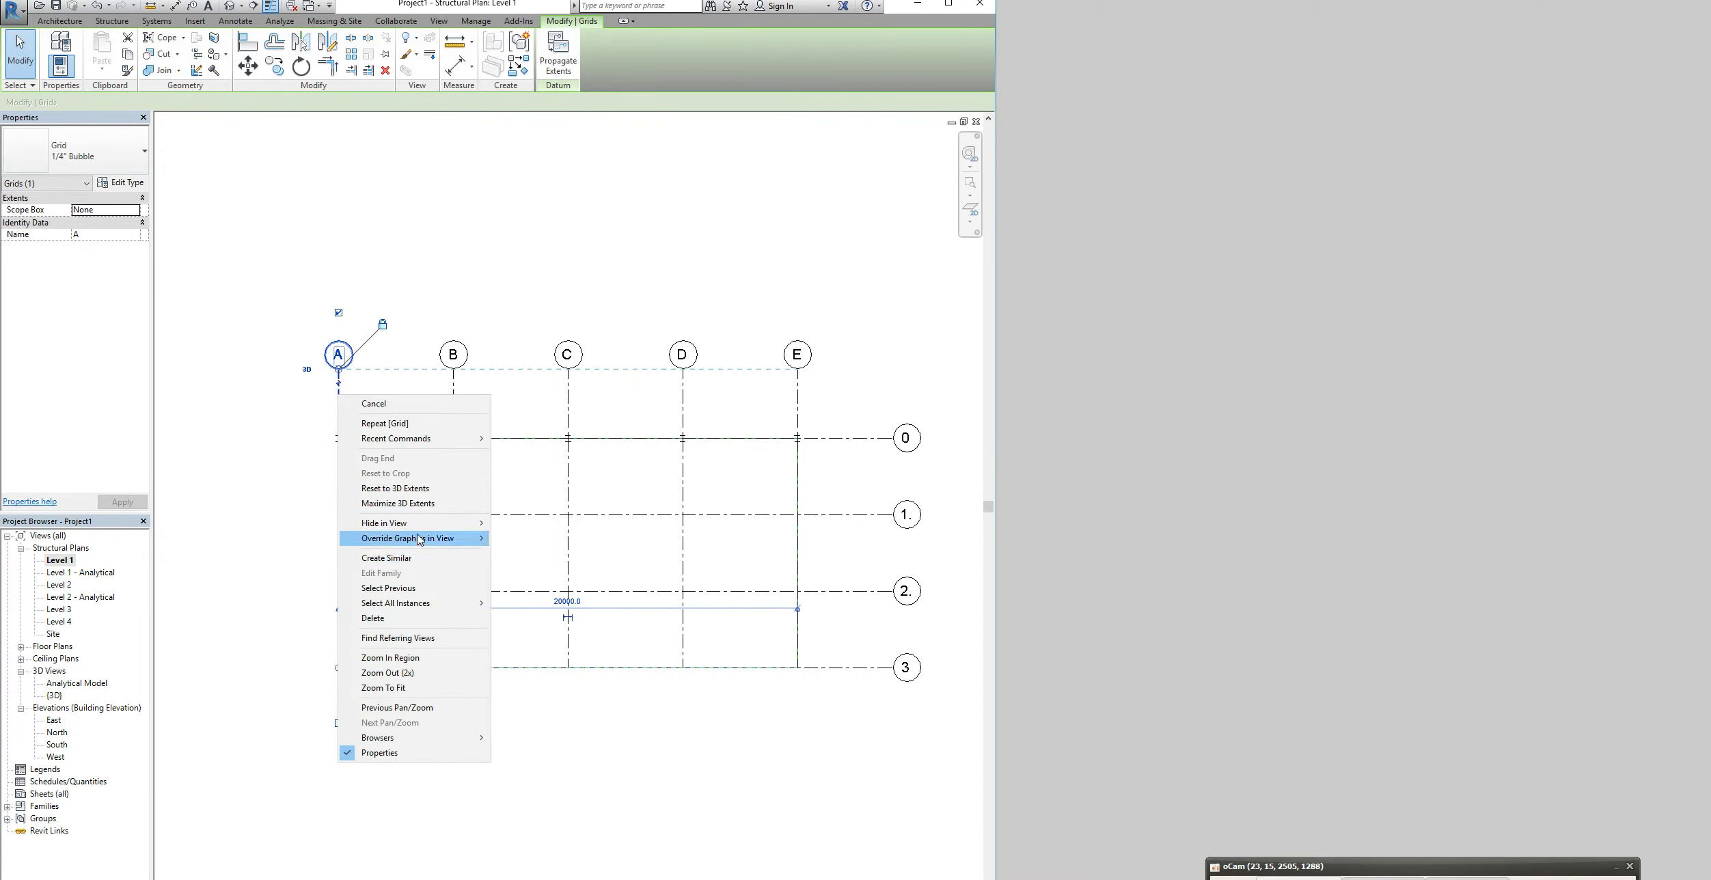
pyautogui.click(528, 523)
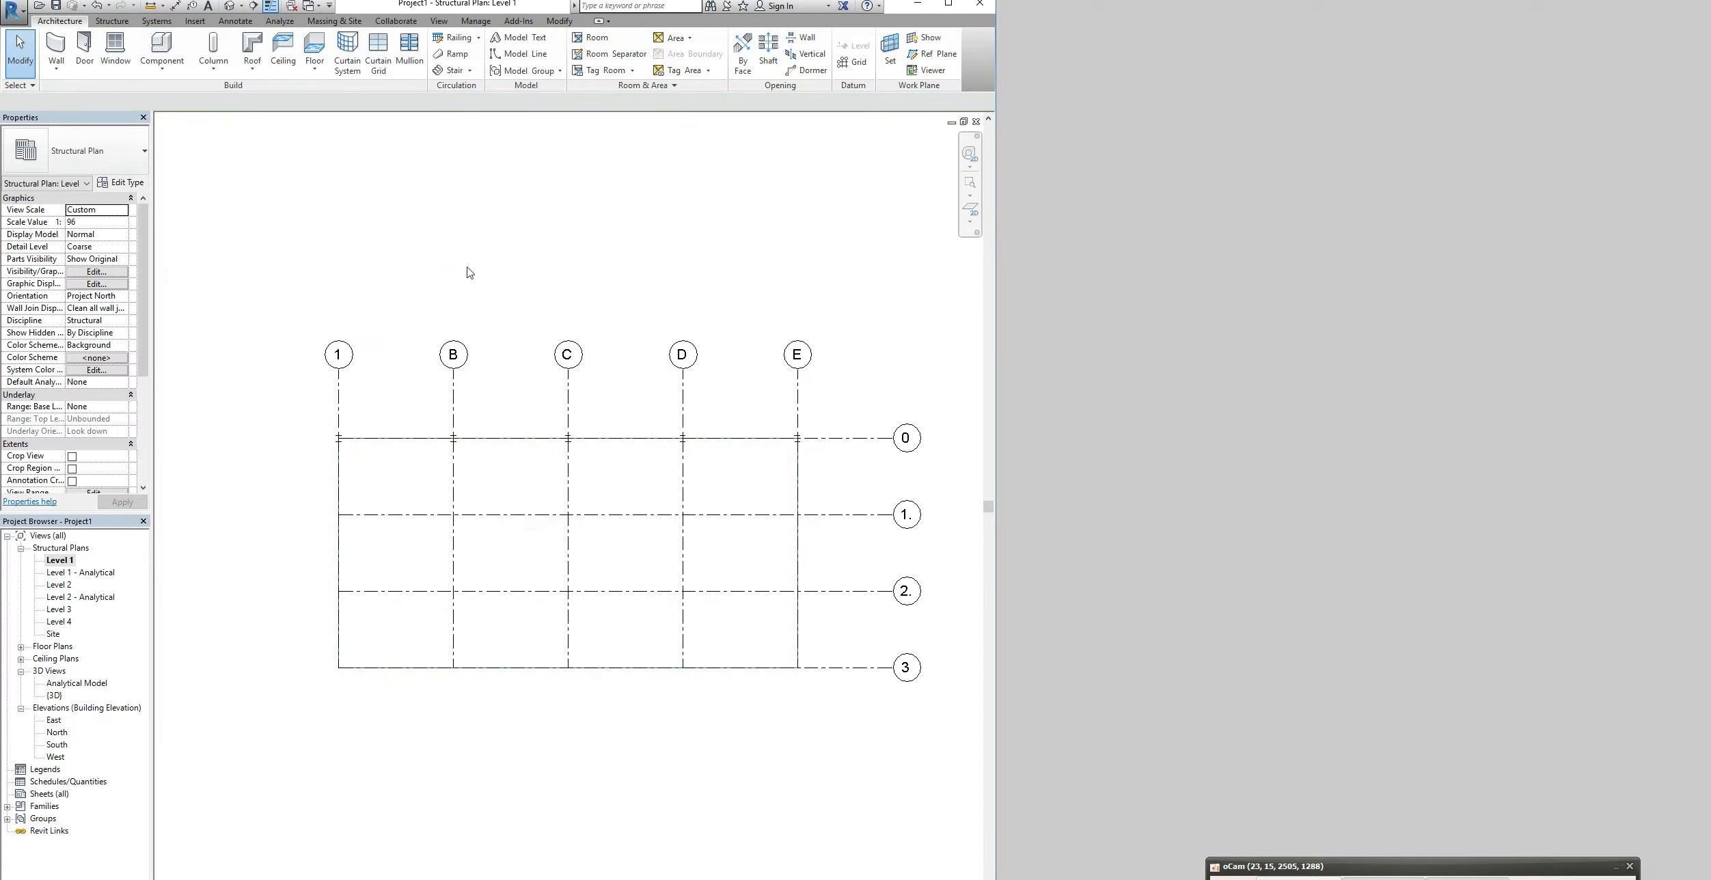
# Delete vertical grid 1 on the outline's west edge in the Level 1 plan
pyautogui.click(338, 412)
pyautogui.rightClick(339, 412)
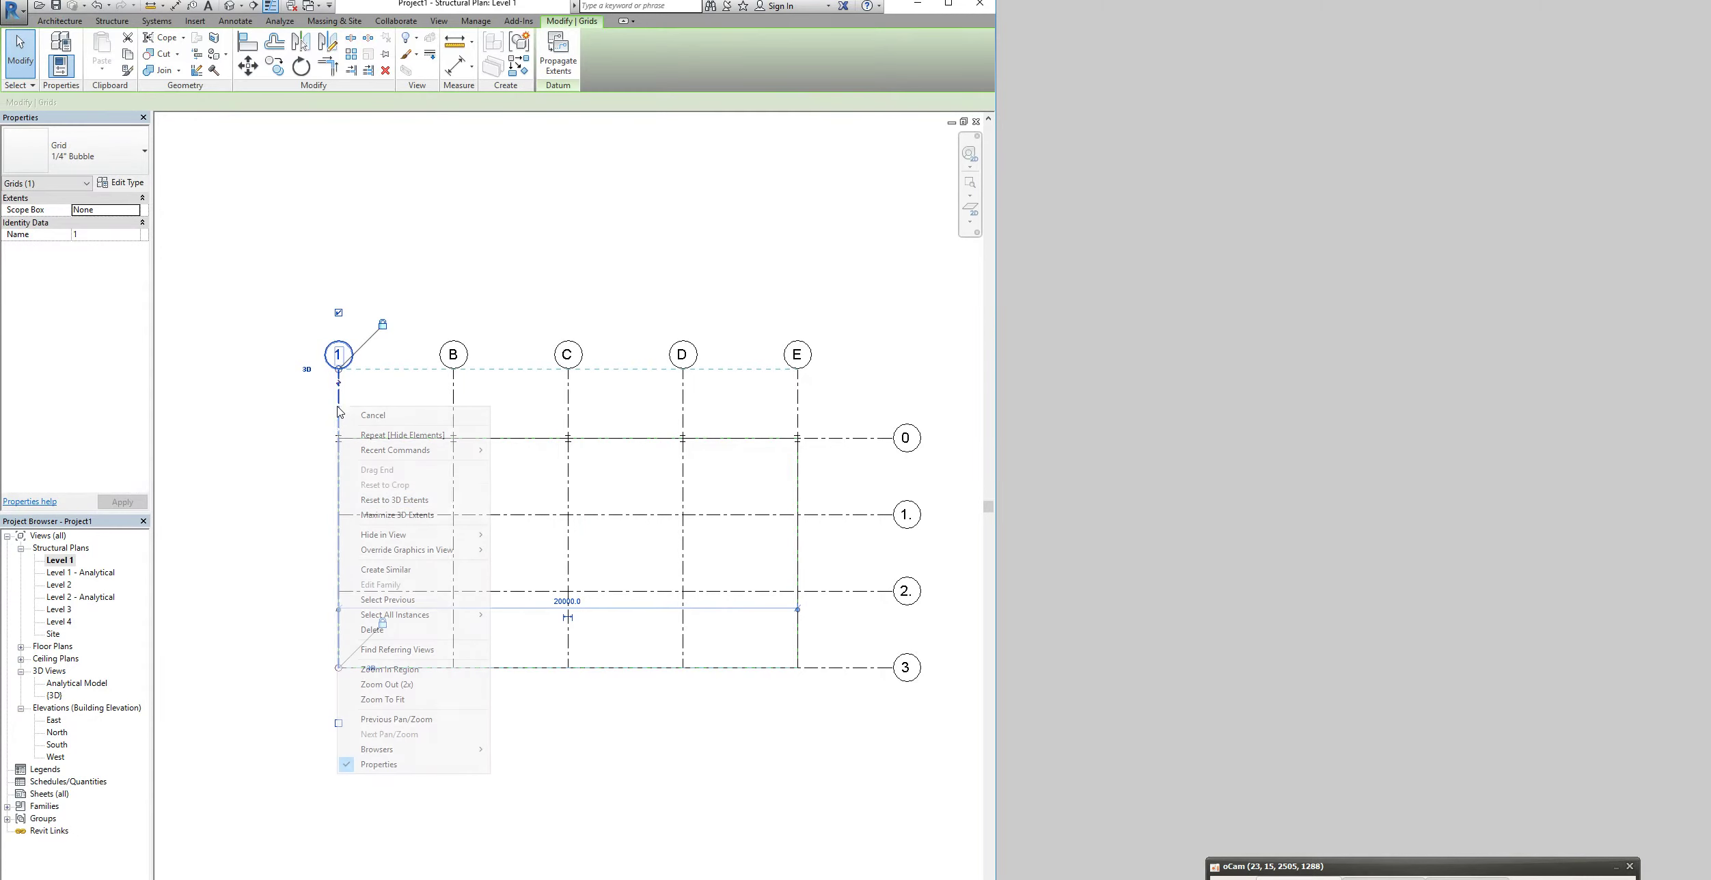
pyautogui.click(277, 385)
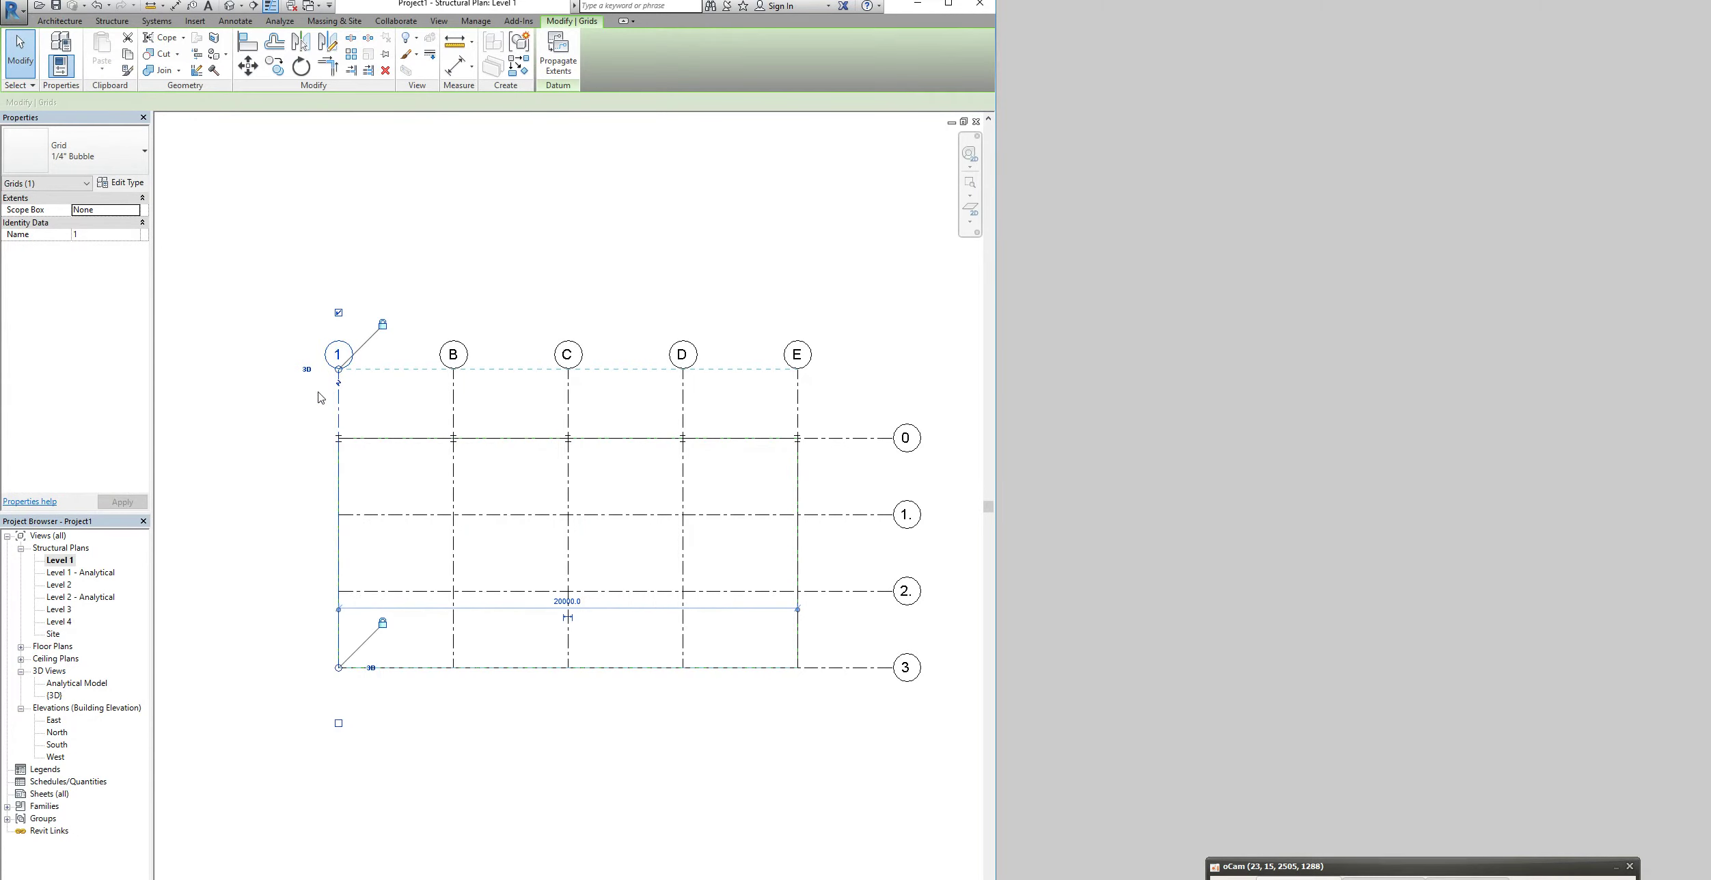
pyautogui.press('Delete')
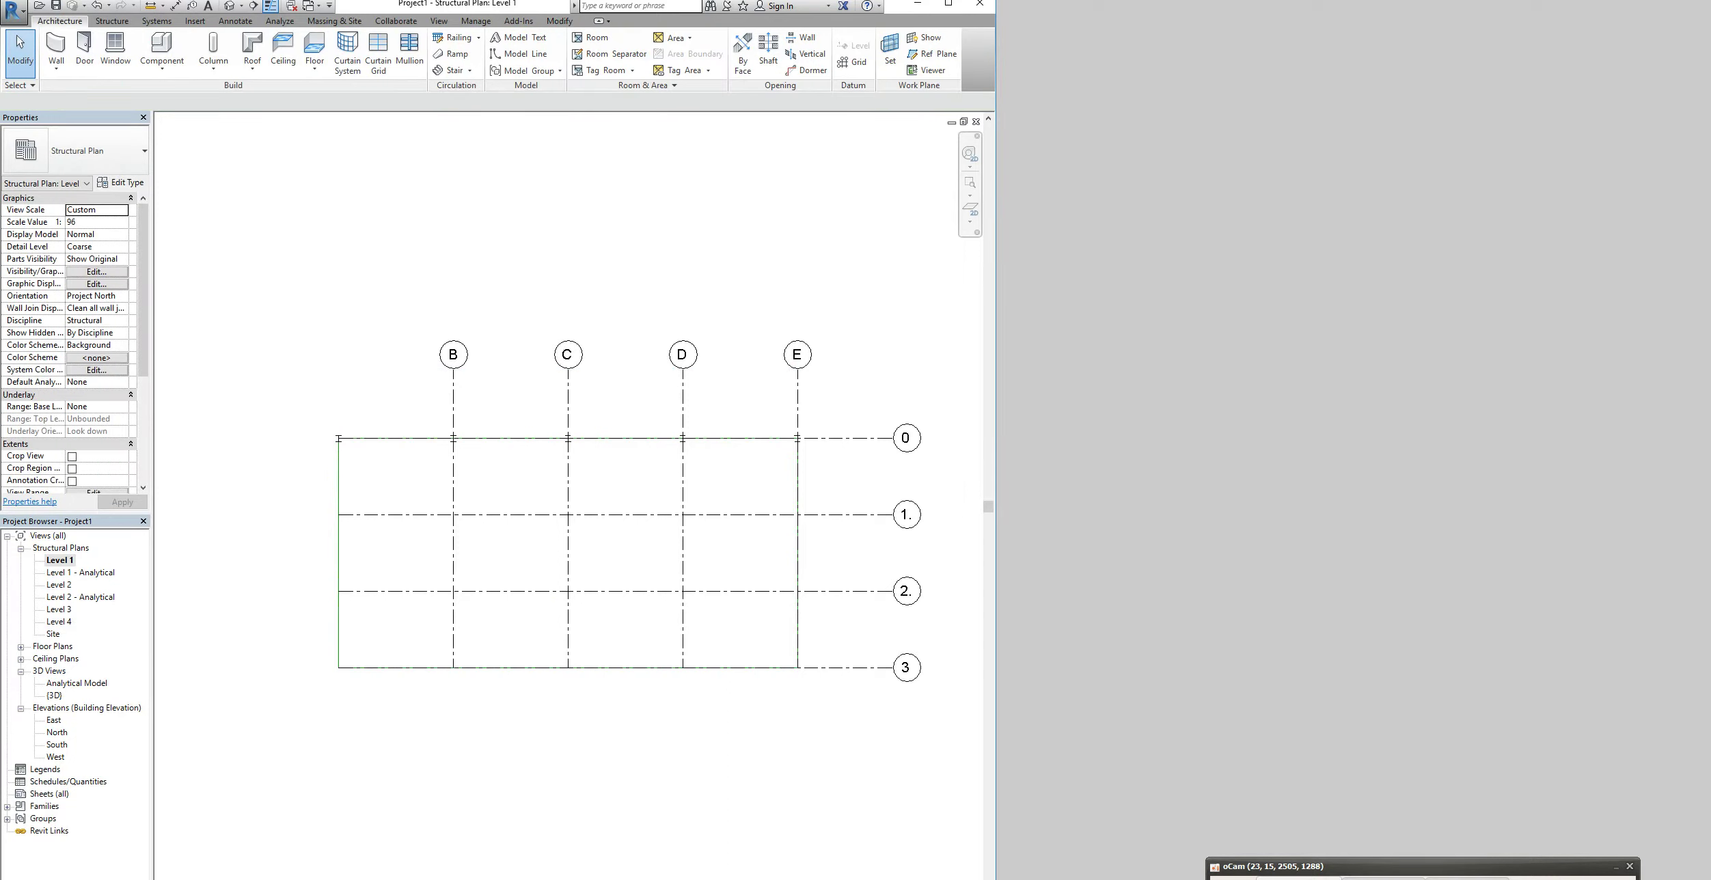
# Reveal the hidden elements of the Level 1 plan to check them and return to the normal display
pyautogui.press('r')
pyautogui.press('h')
pyautogui.press('r')
pyautogui.press('h')
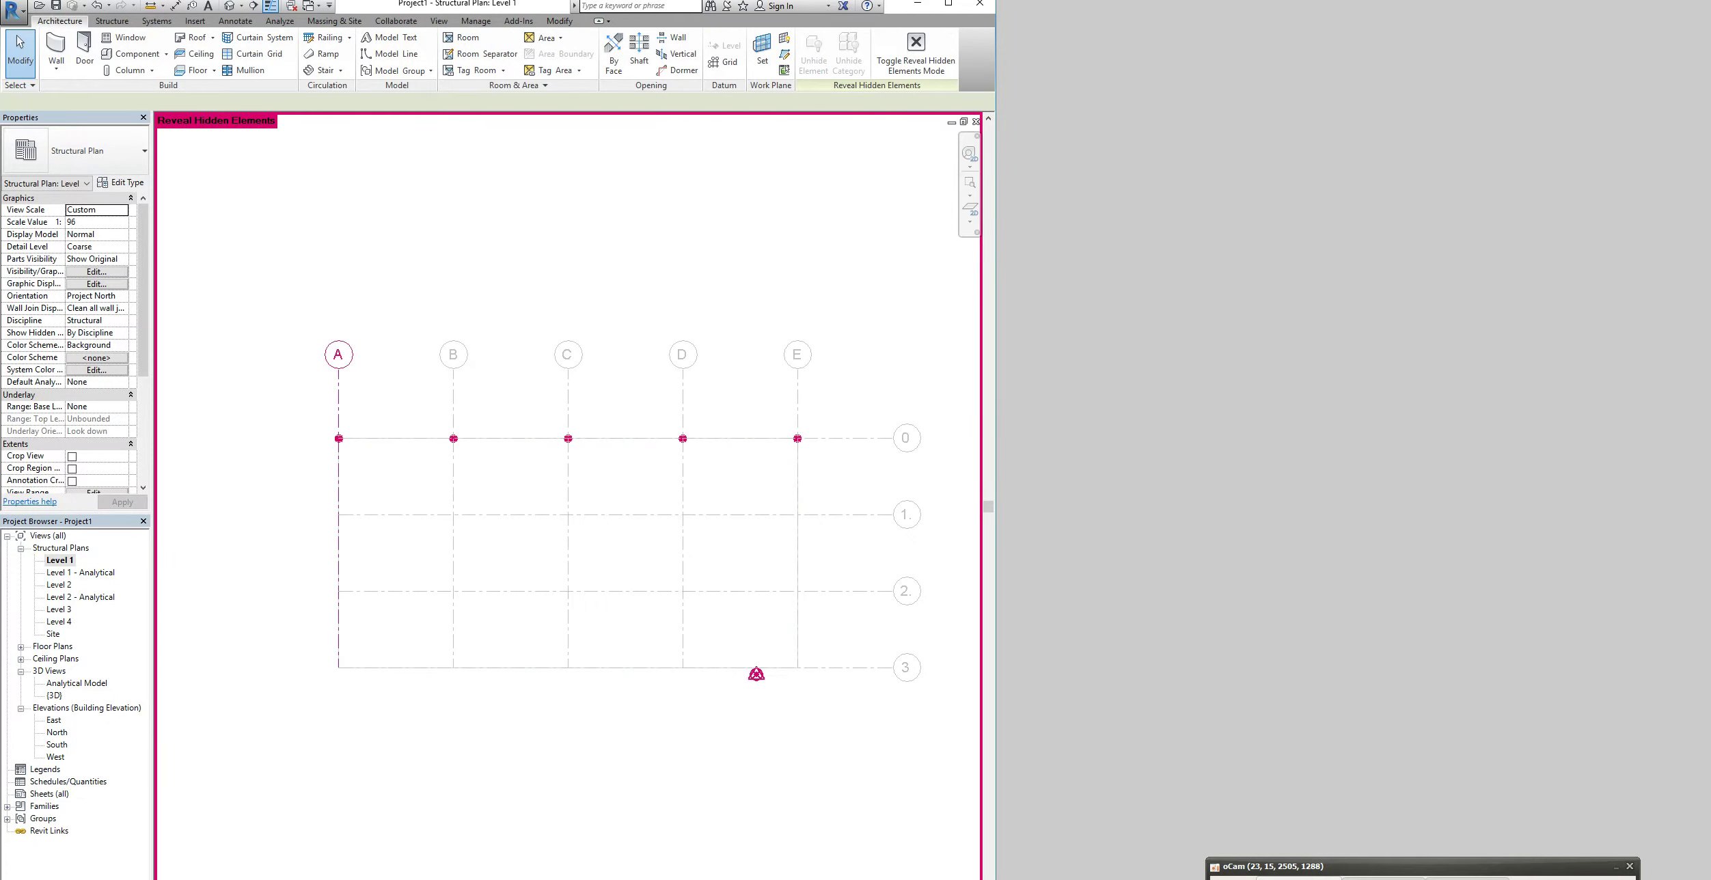
pyautogui.click(340, 483)
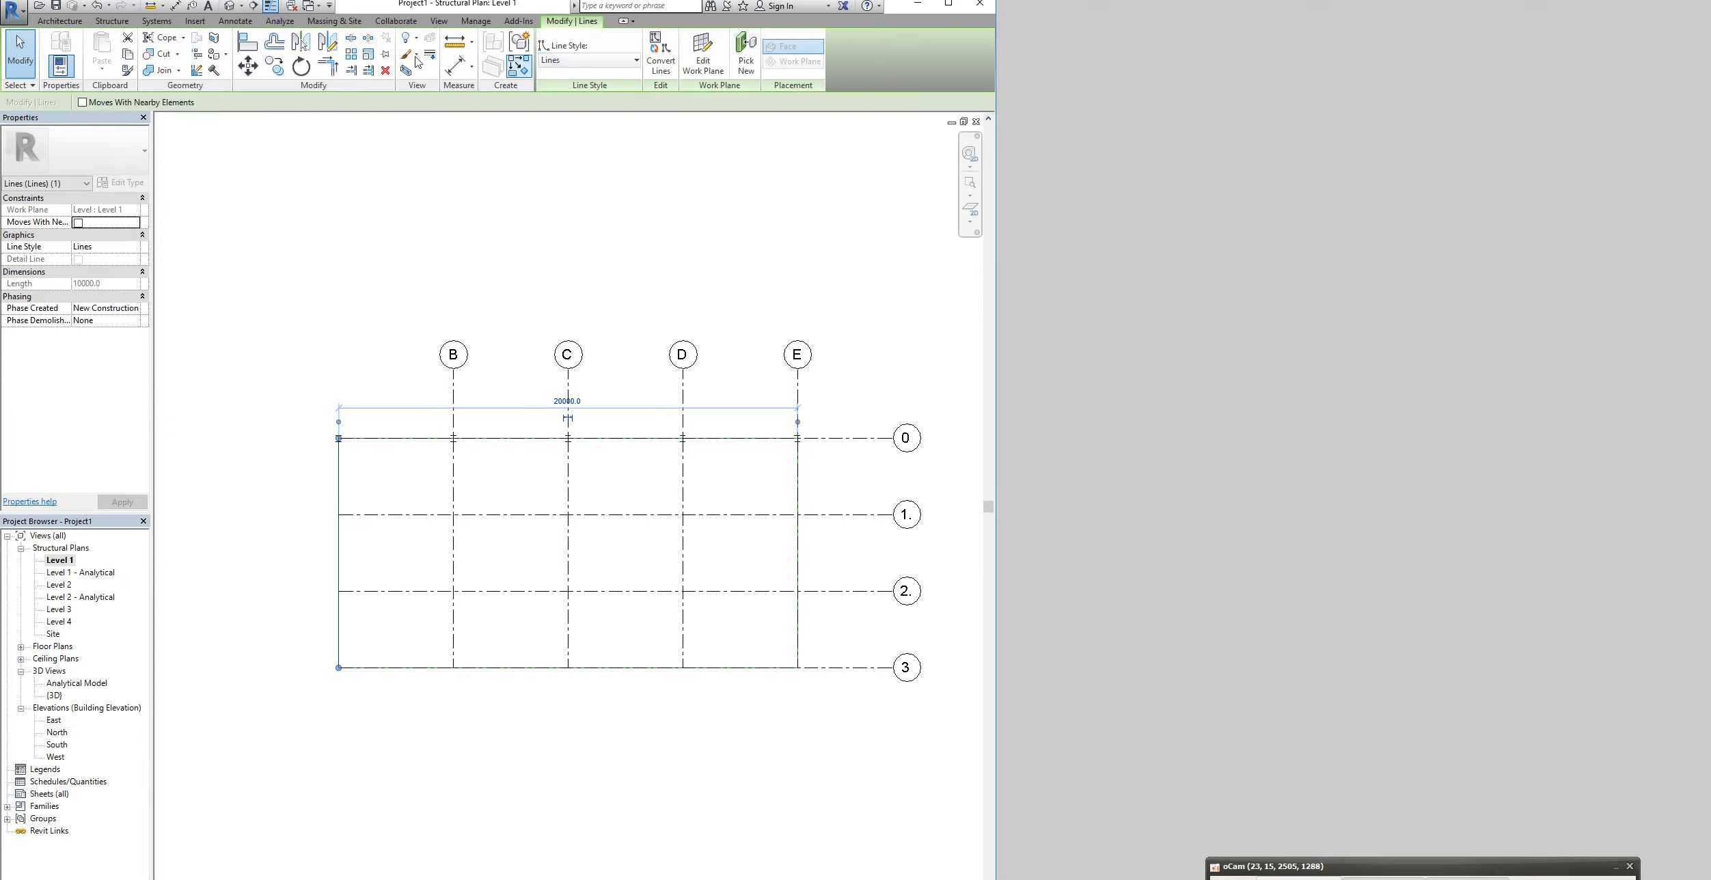
pyautogui.click(52, 22)
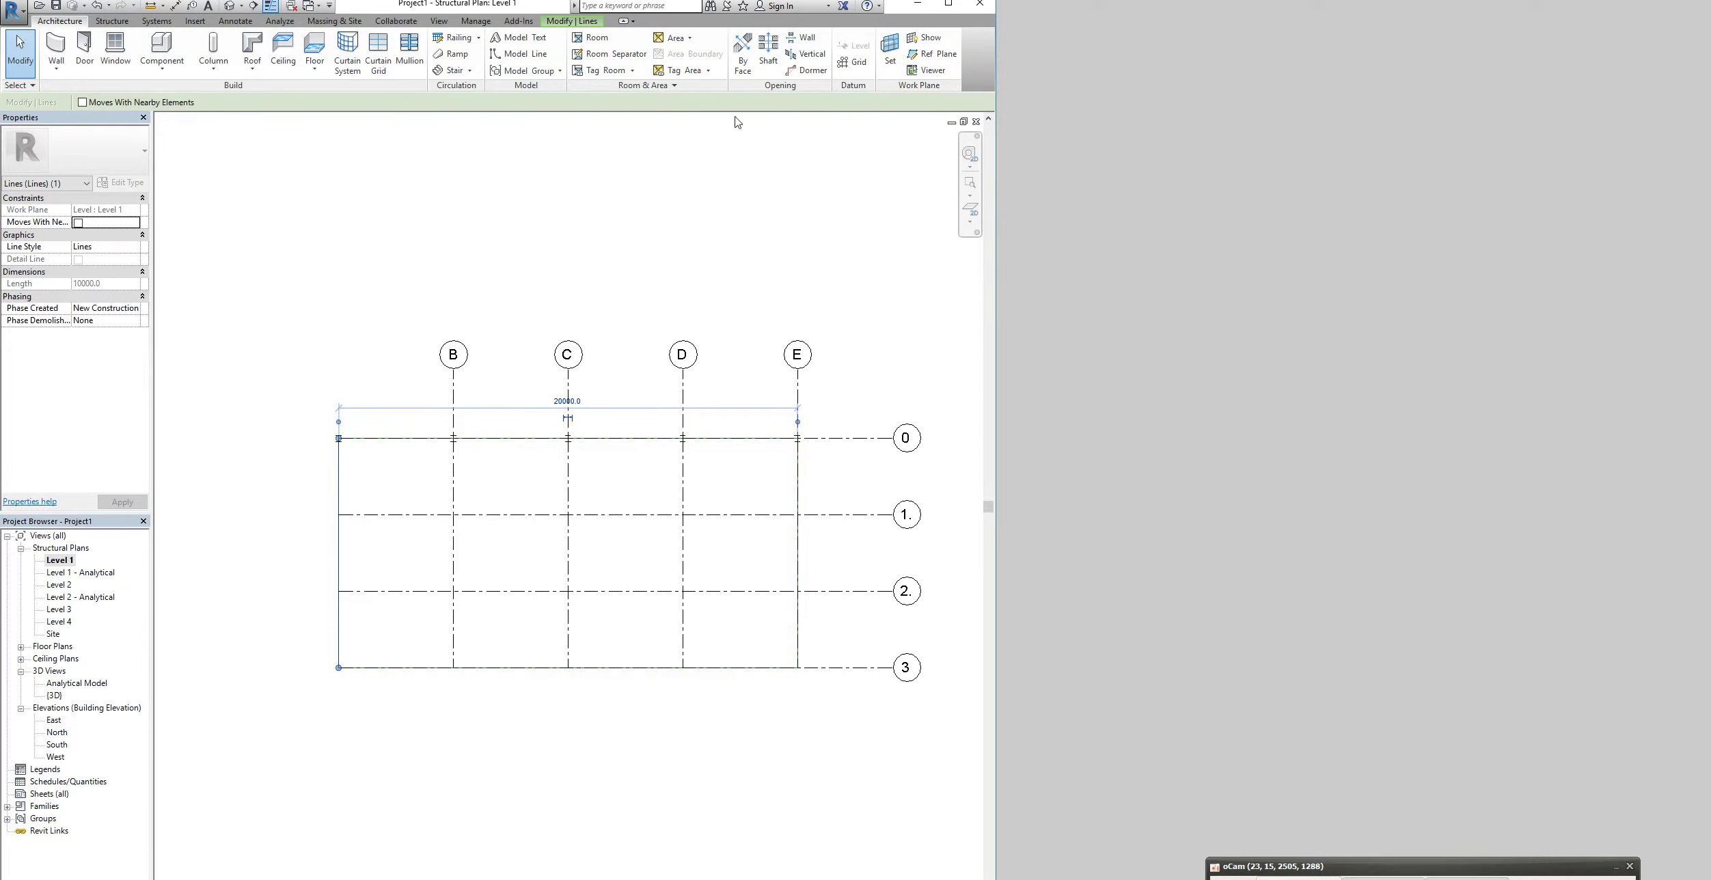
pyautogui.click(854, 62)
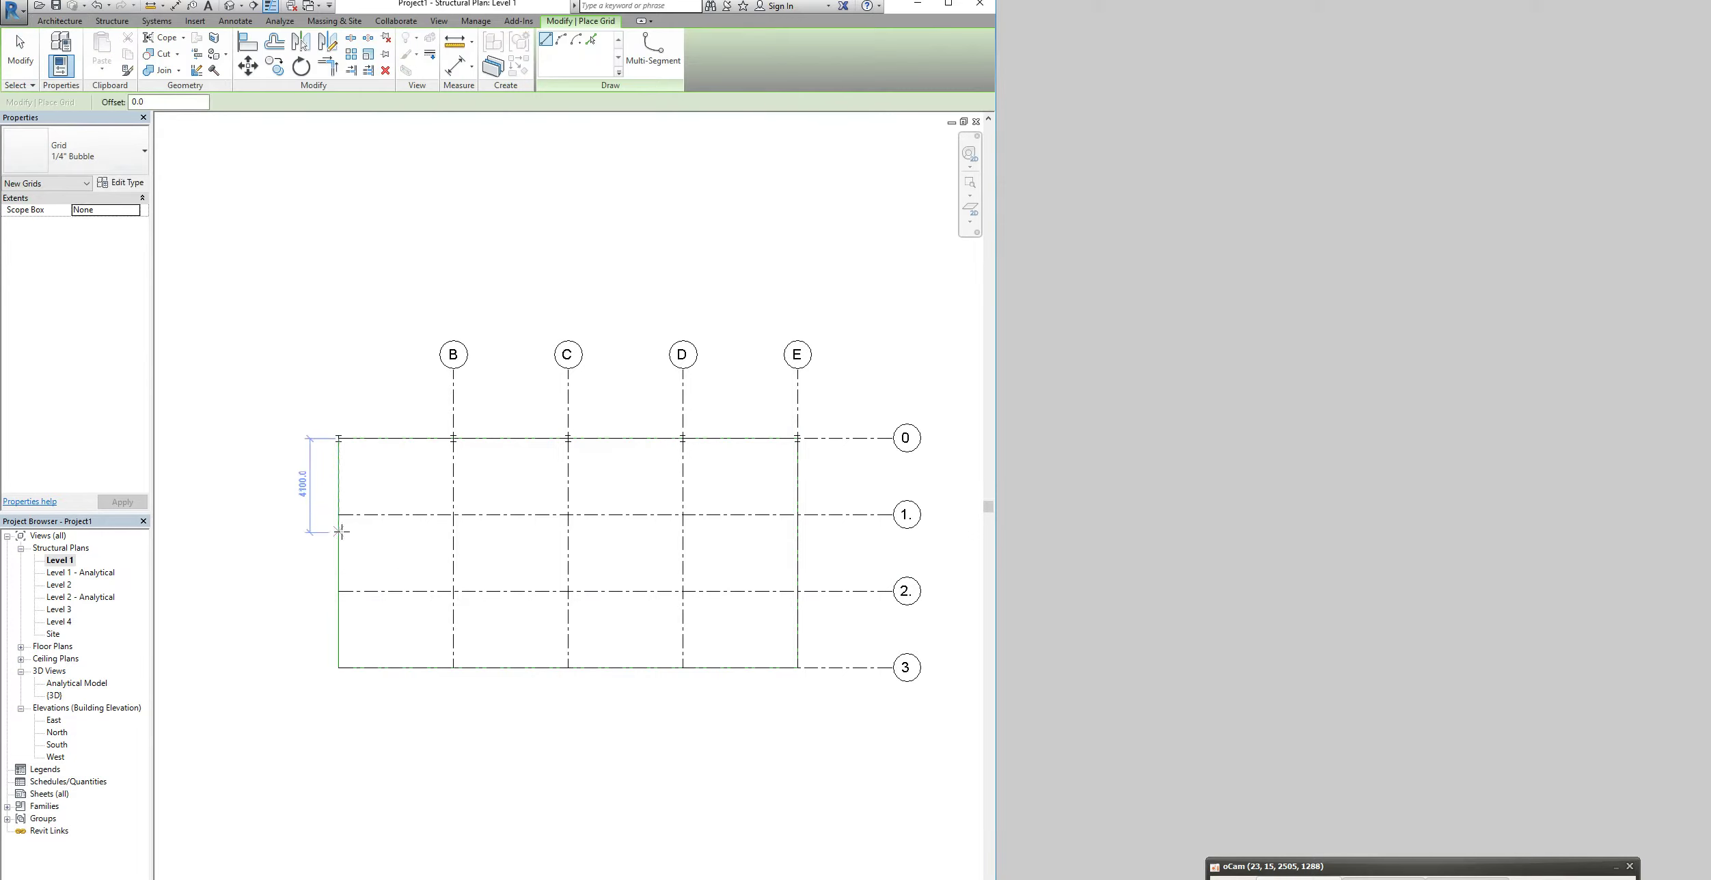
pyautogui.press('Escape')
pyautogui.press('Escape')
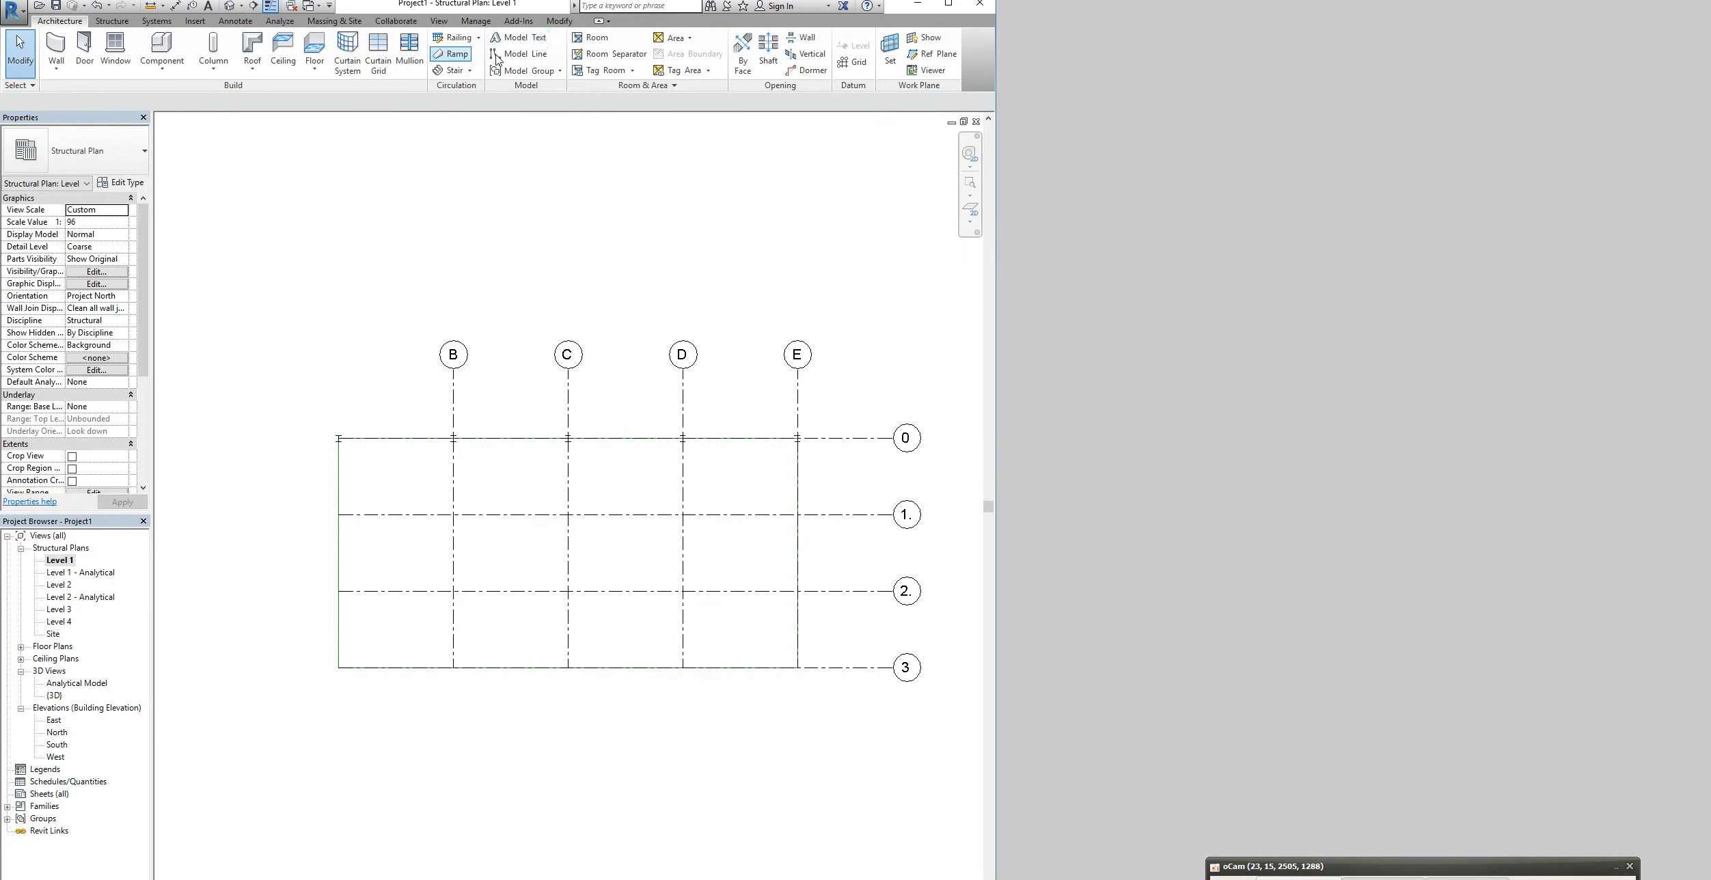
# Draw a horizontal model line from the midpoint of the outline's west edge to a point past grid E
pyautogui.click(518, 53)
pyautogui.click(338, 552)
pyautogui.click(877, 553)
pyautogui.press('Escape')
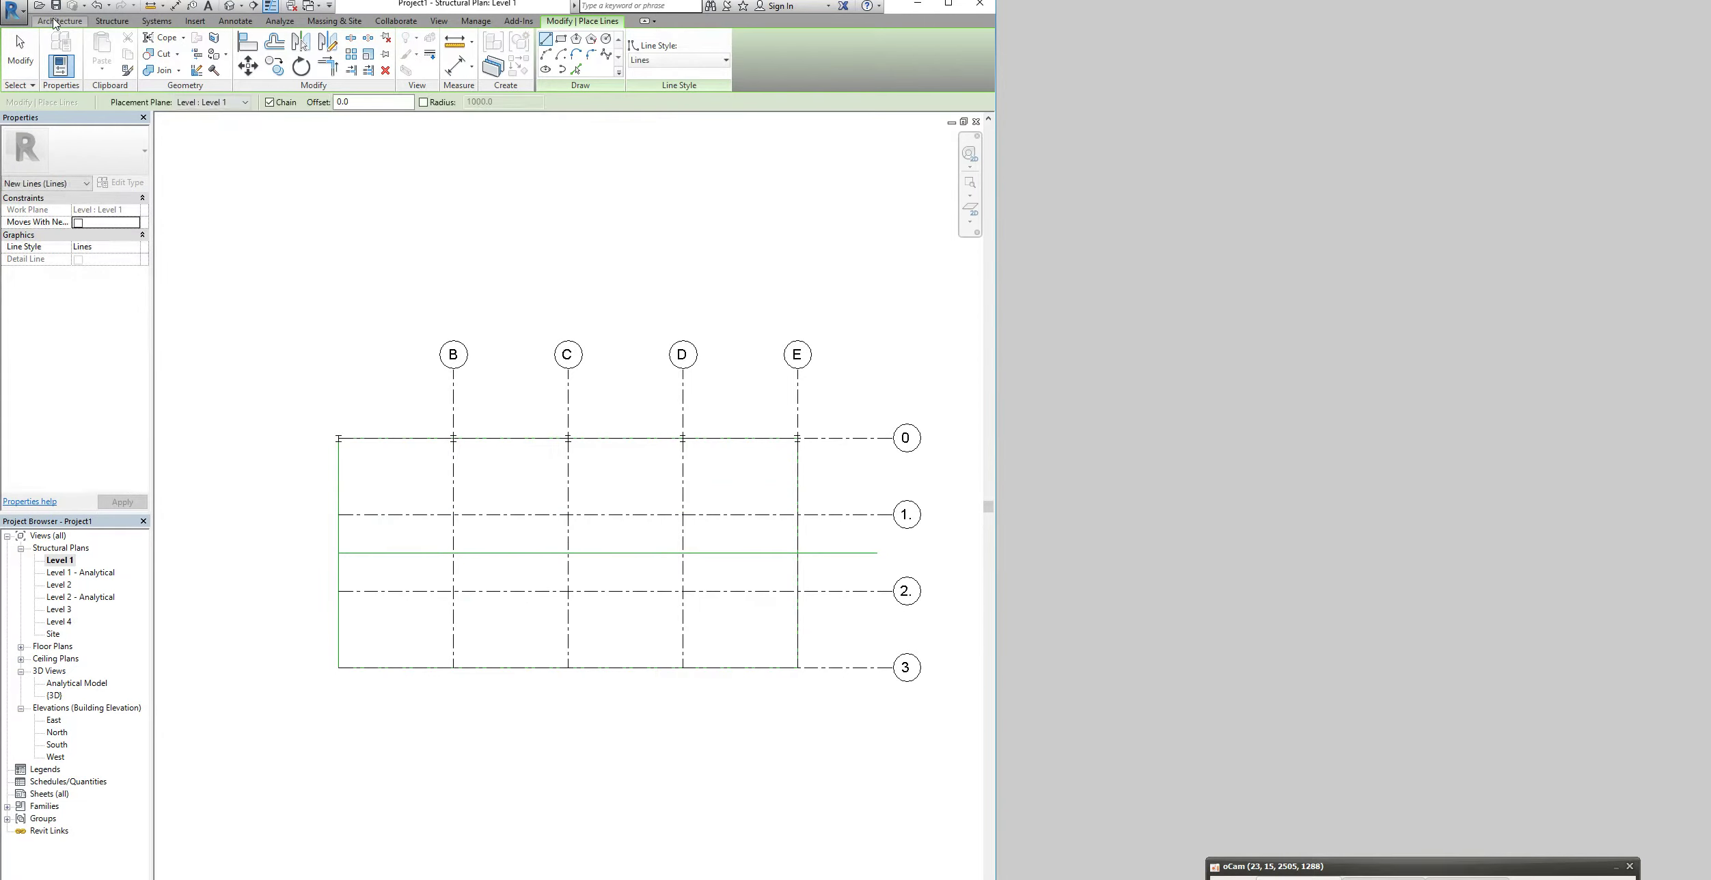
# Create a horizontal grid by picking the model line midway between grids 1. and 2
pyautogui.click(57, 21)
pyautogui.click(853, 65)
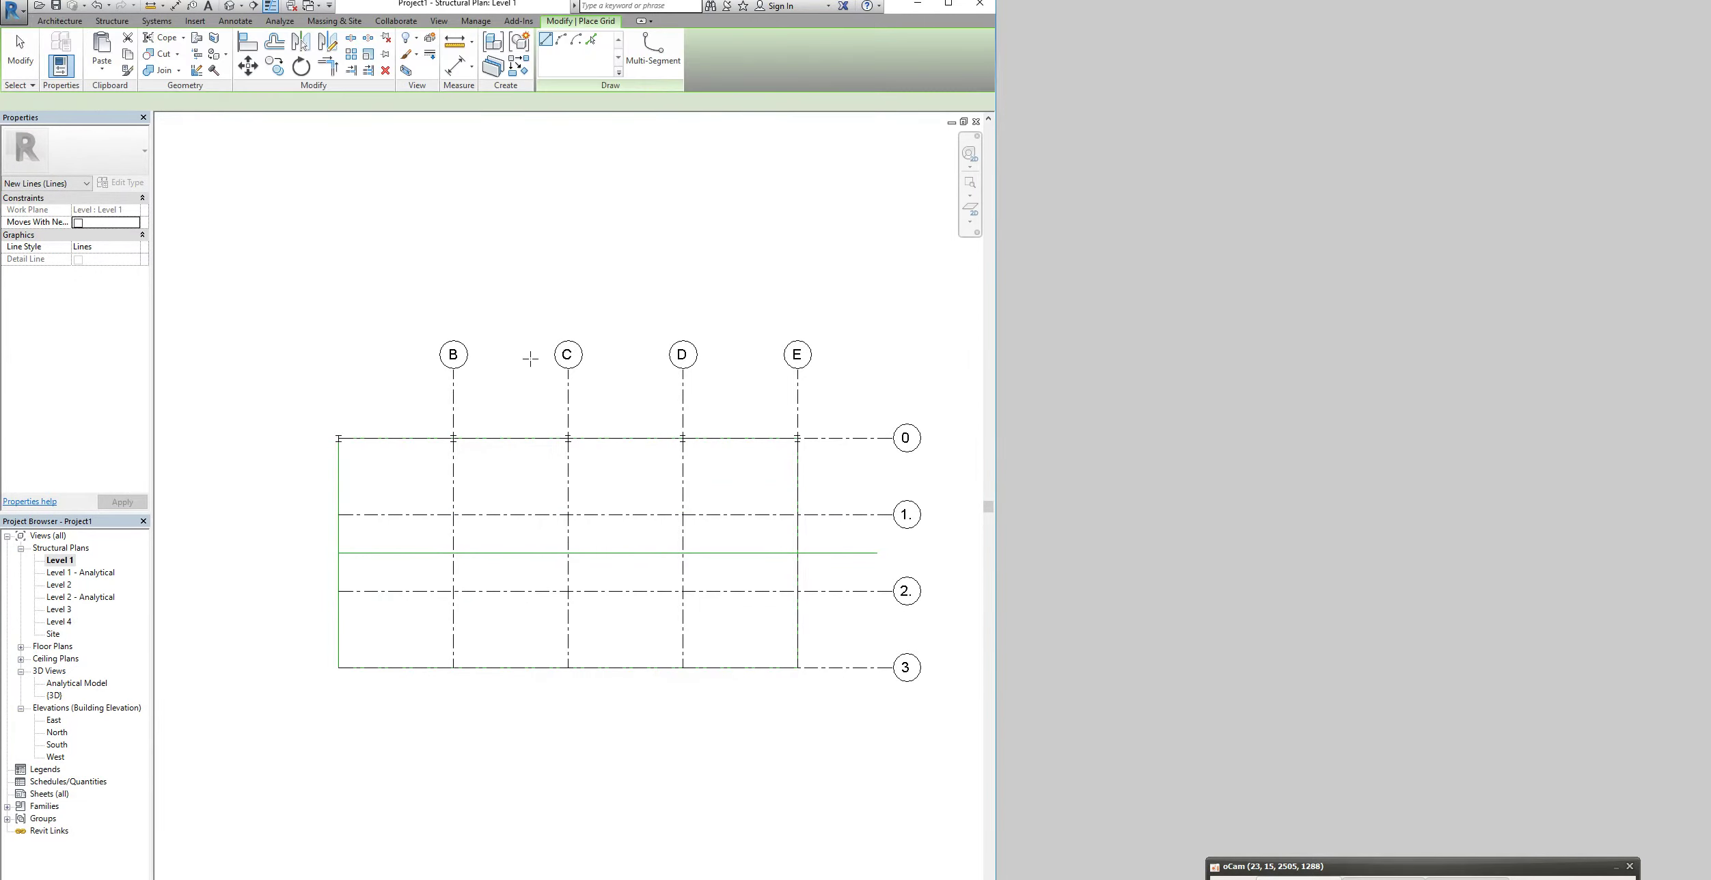
pyautogui.click(591, 39)
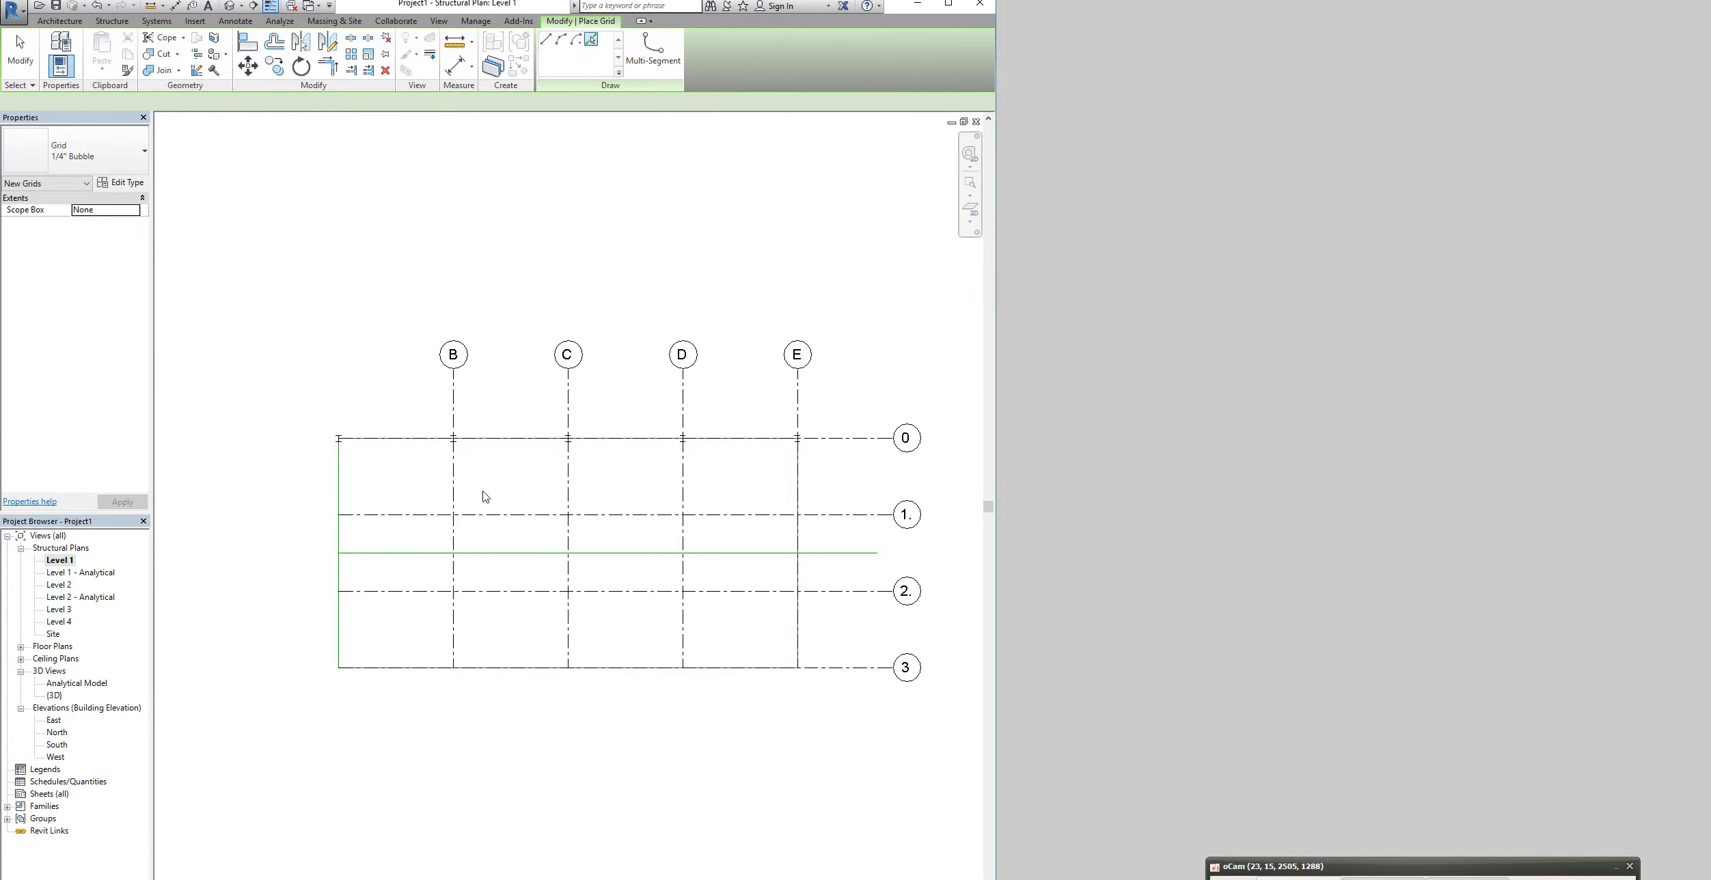
pyautogui.click(433, 549)
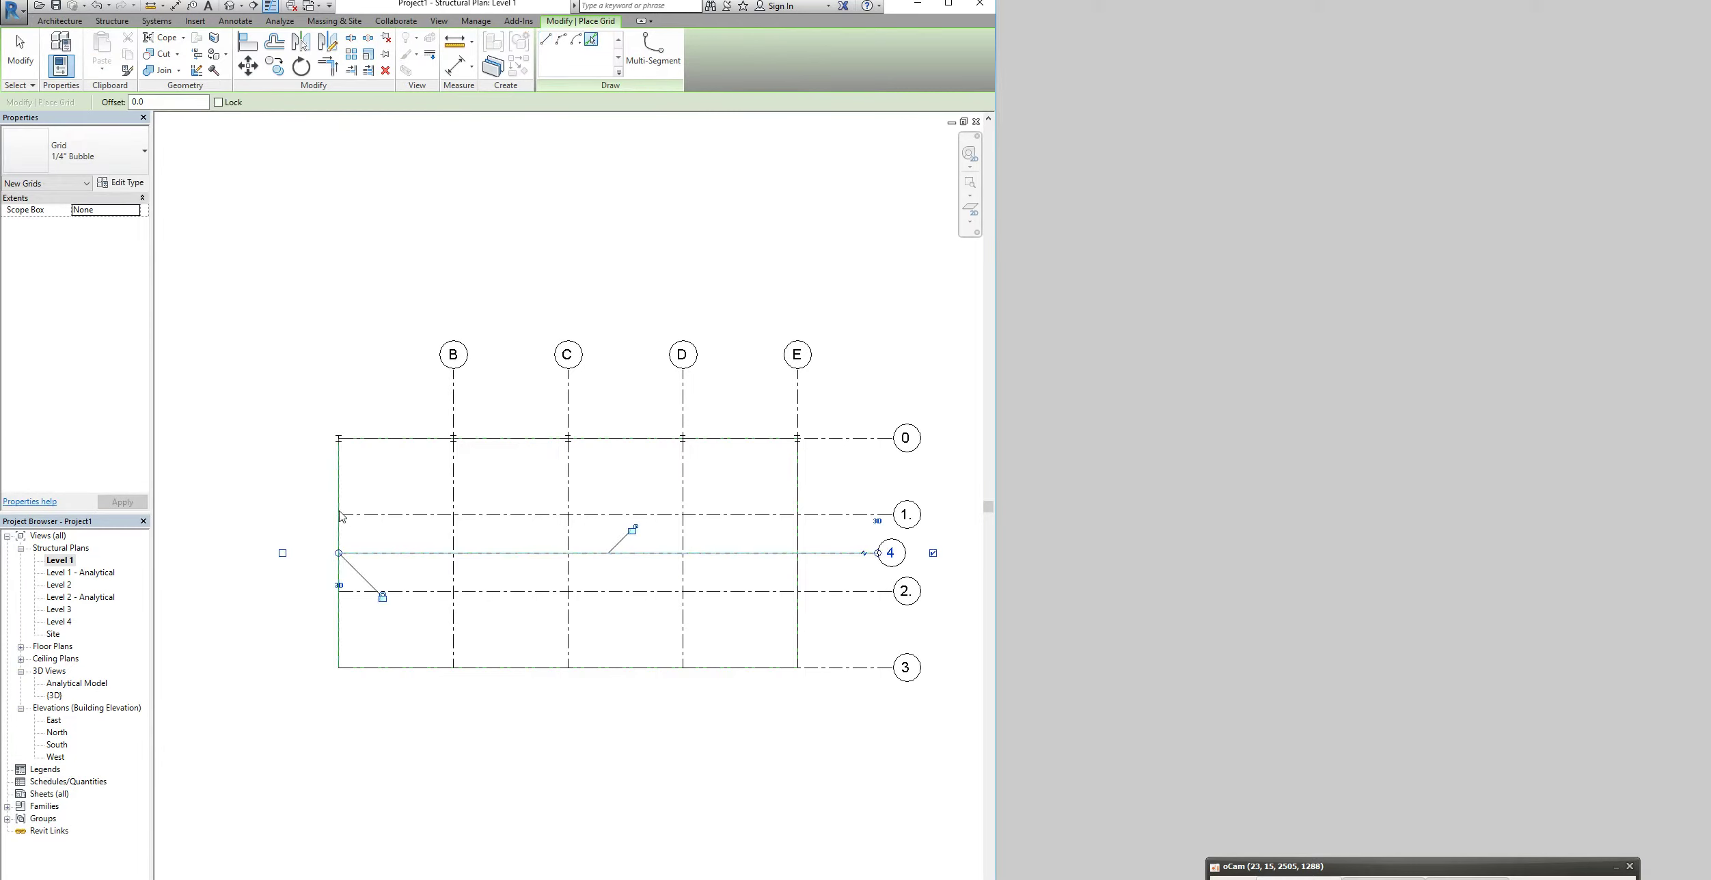
pyautogui.click(310, 480)
pyautogui.press('Escape')
pyautogui.press('Escape')
# Mirror the five columns on grid 0 about grid 4 to place copies along grid 3
pyautogui.moveTo(305, 419); pyautogui.dragTo(841, 456)
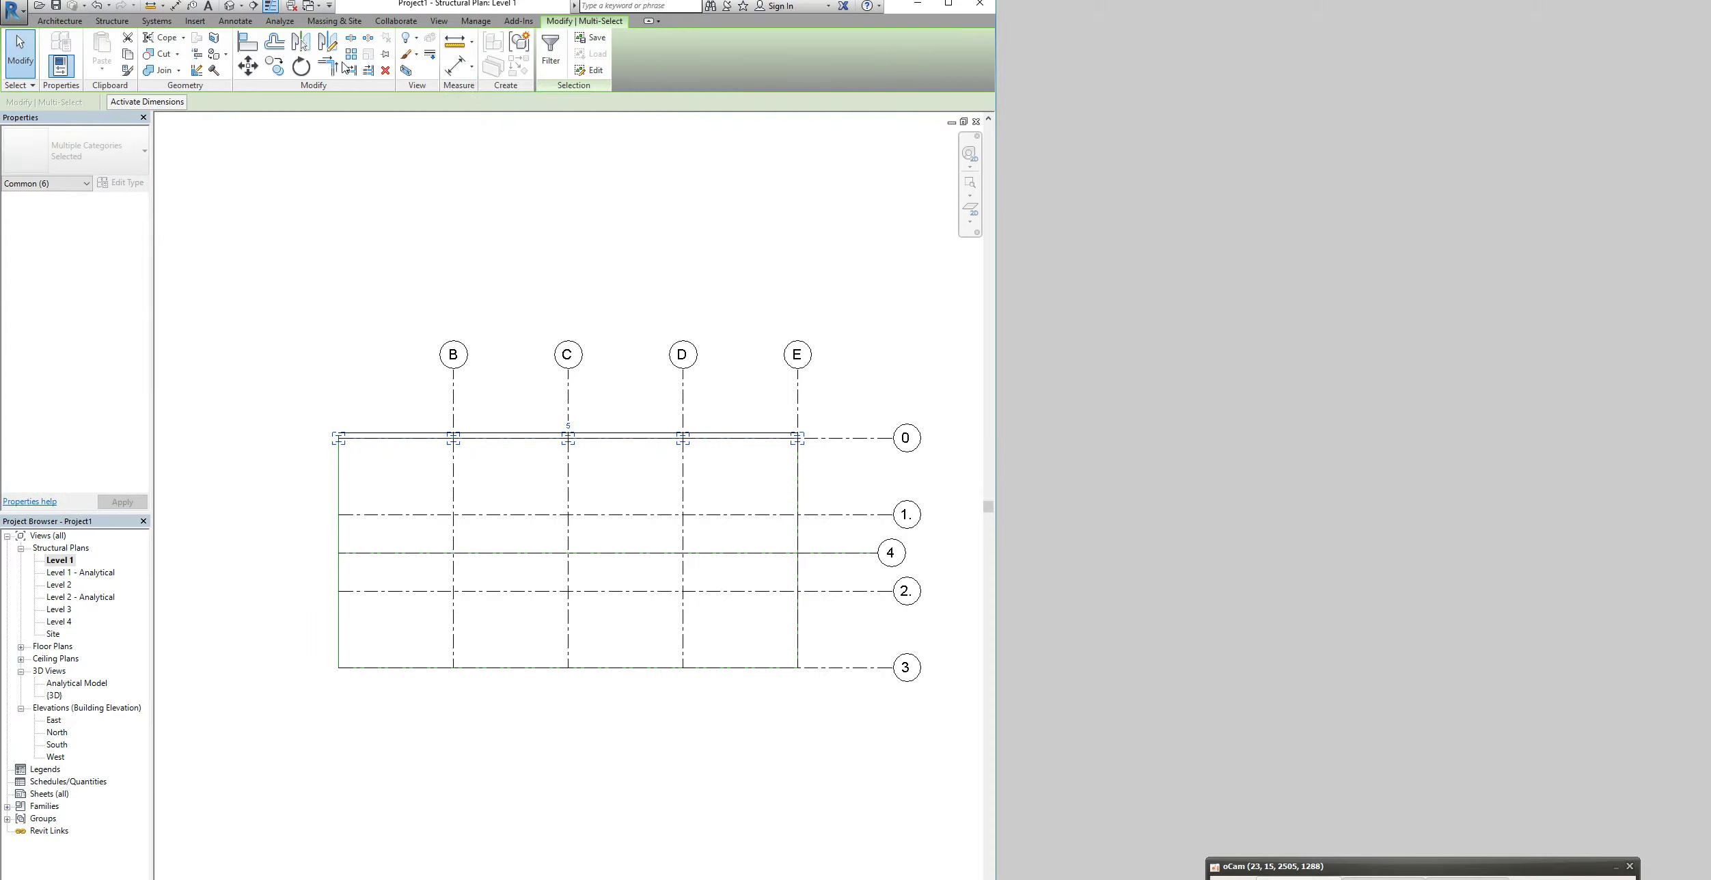
pyautogui.click(301, 42)
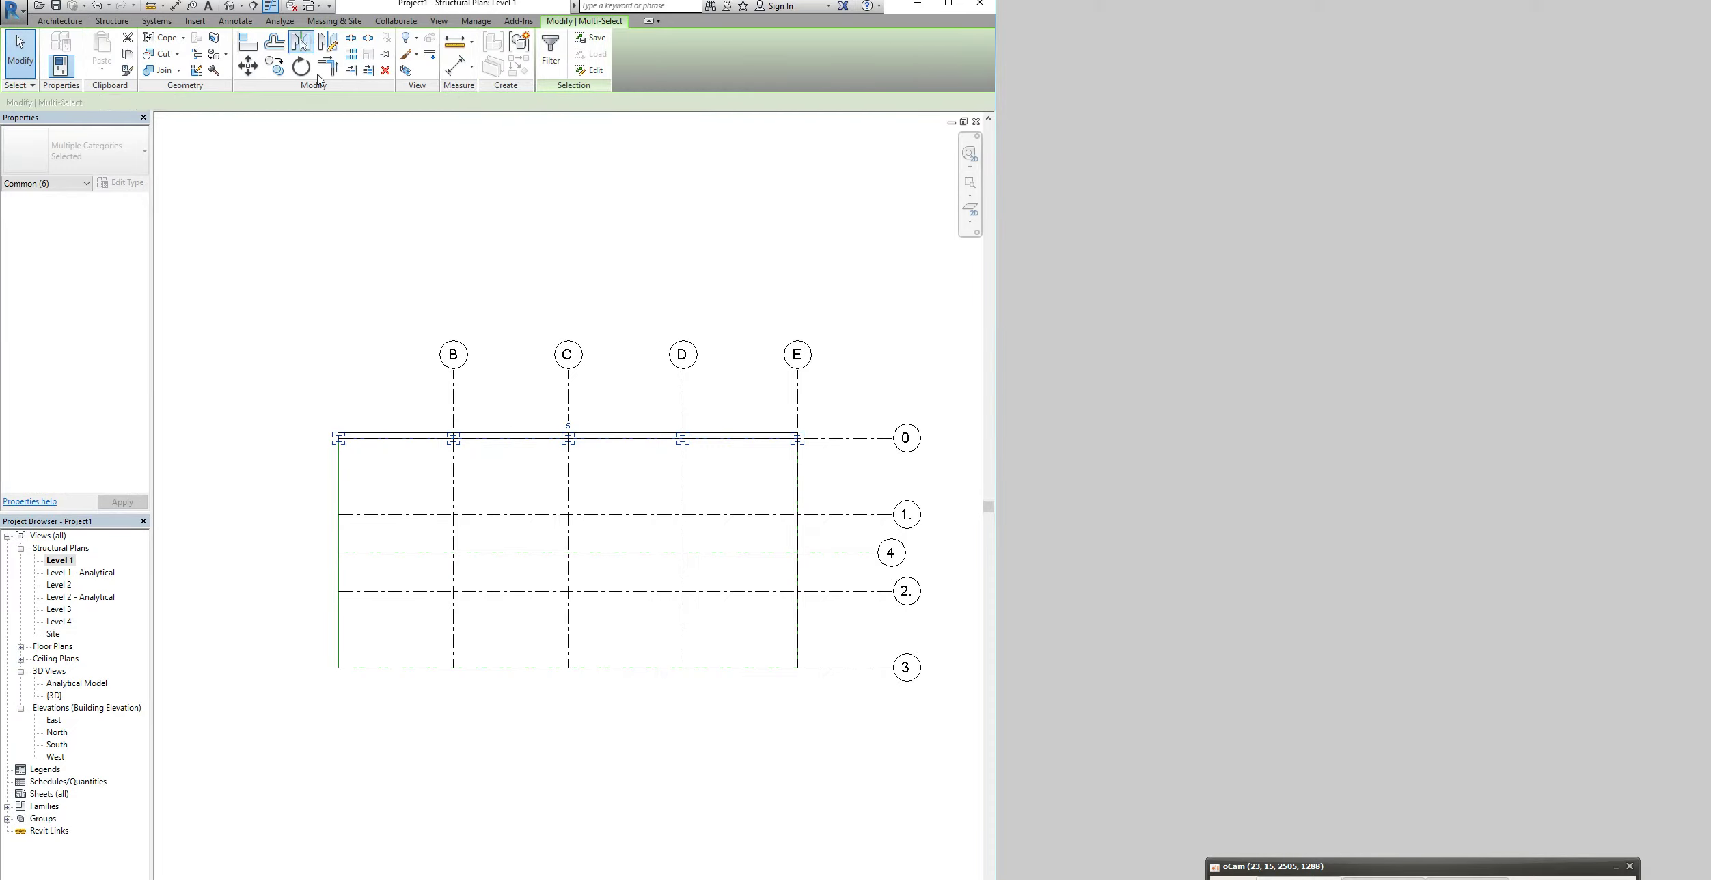
pyautogui.click(500, 554)
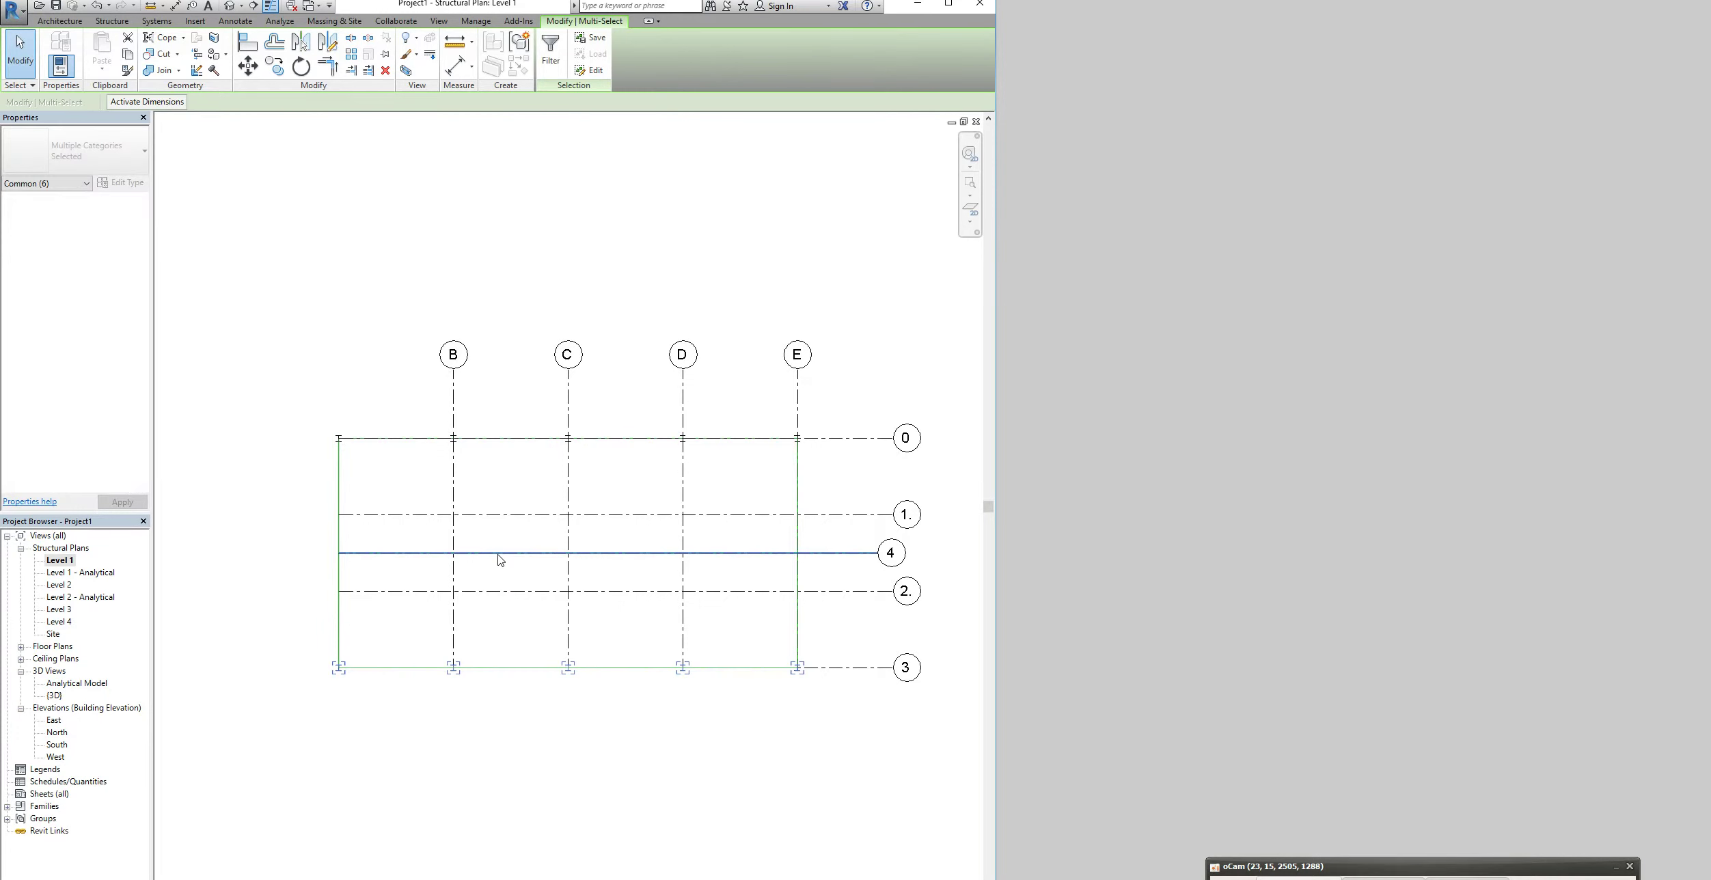
pyautogui.click(244, 587)
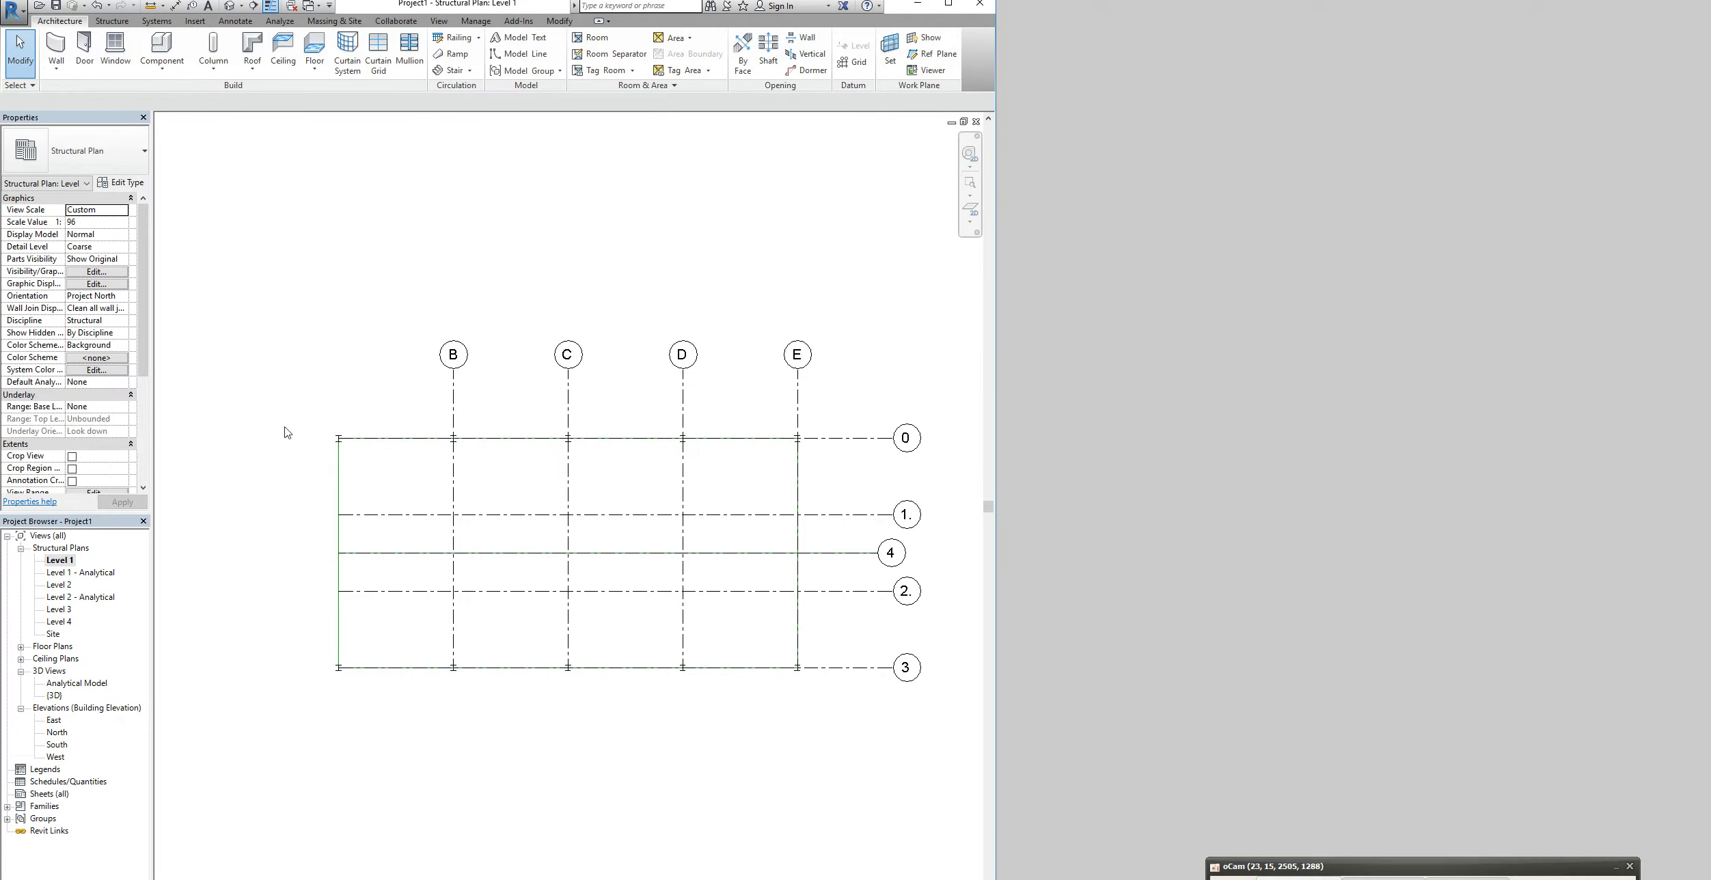
# Ungroup the arrayed column groups along grid 0
pyautogui.moveTo(292, 420); pyautogui.dragTo(815, 478)
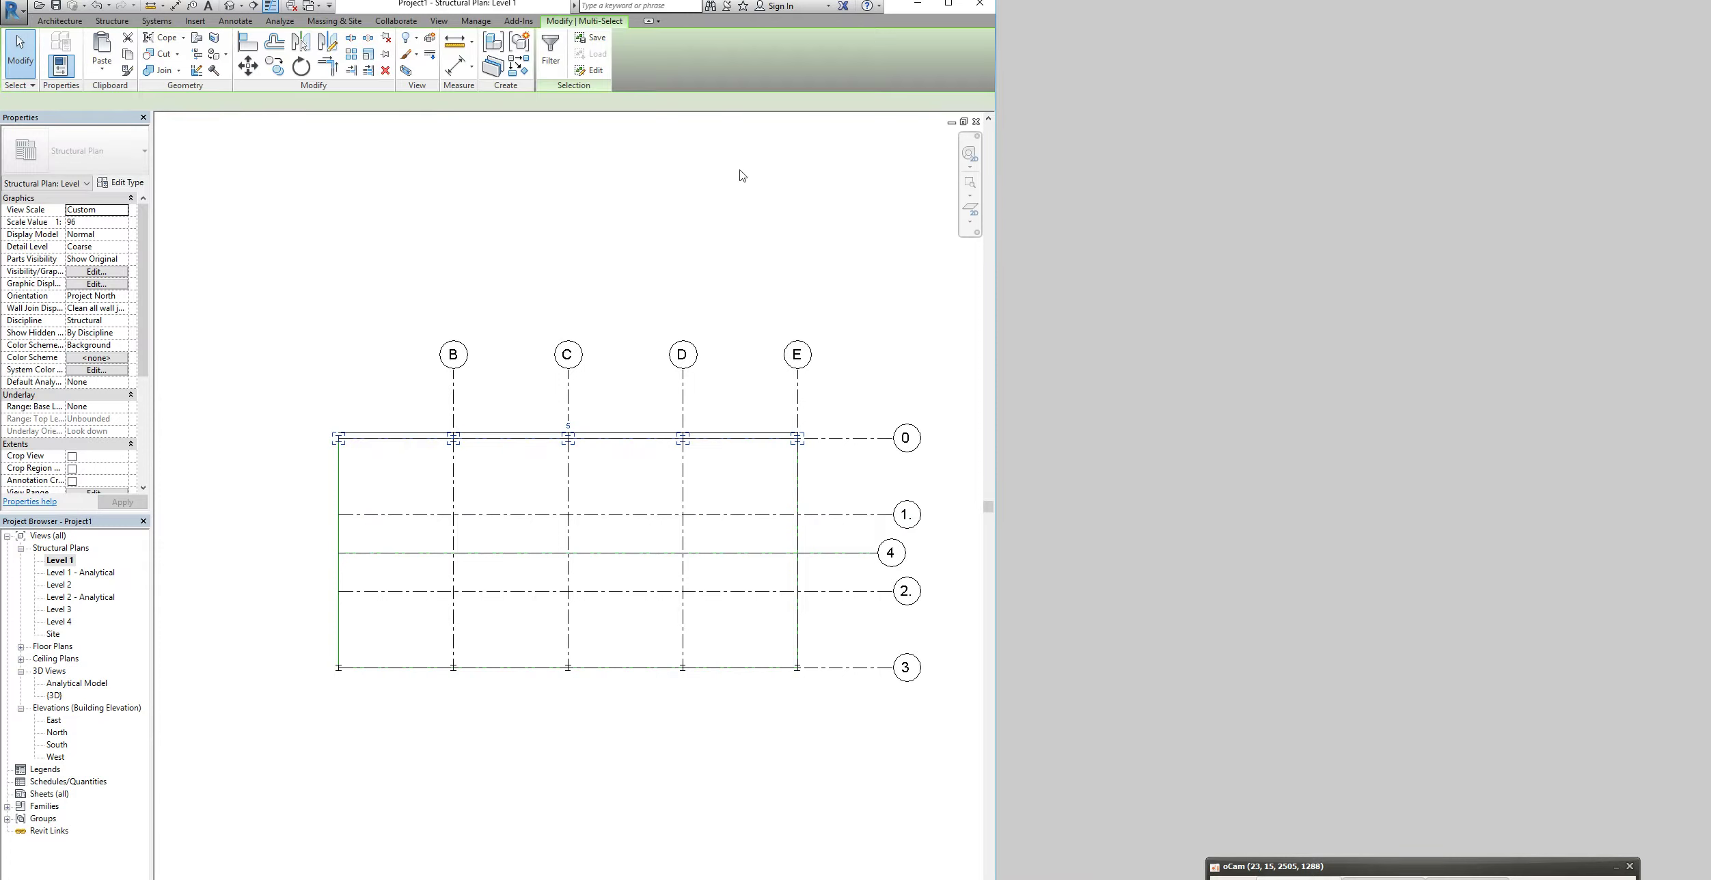
pyautogui.click(374, 408)
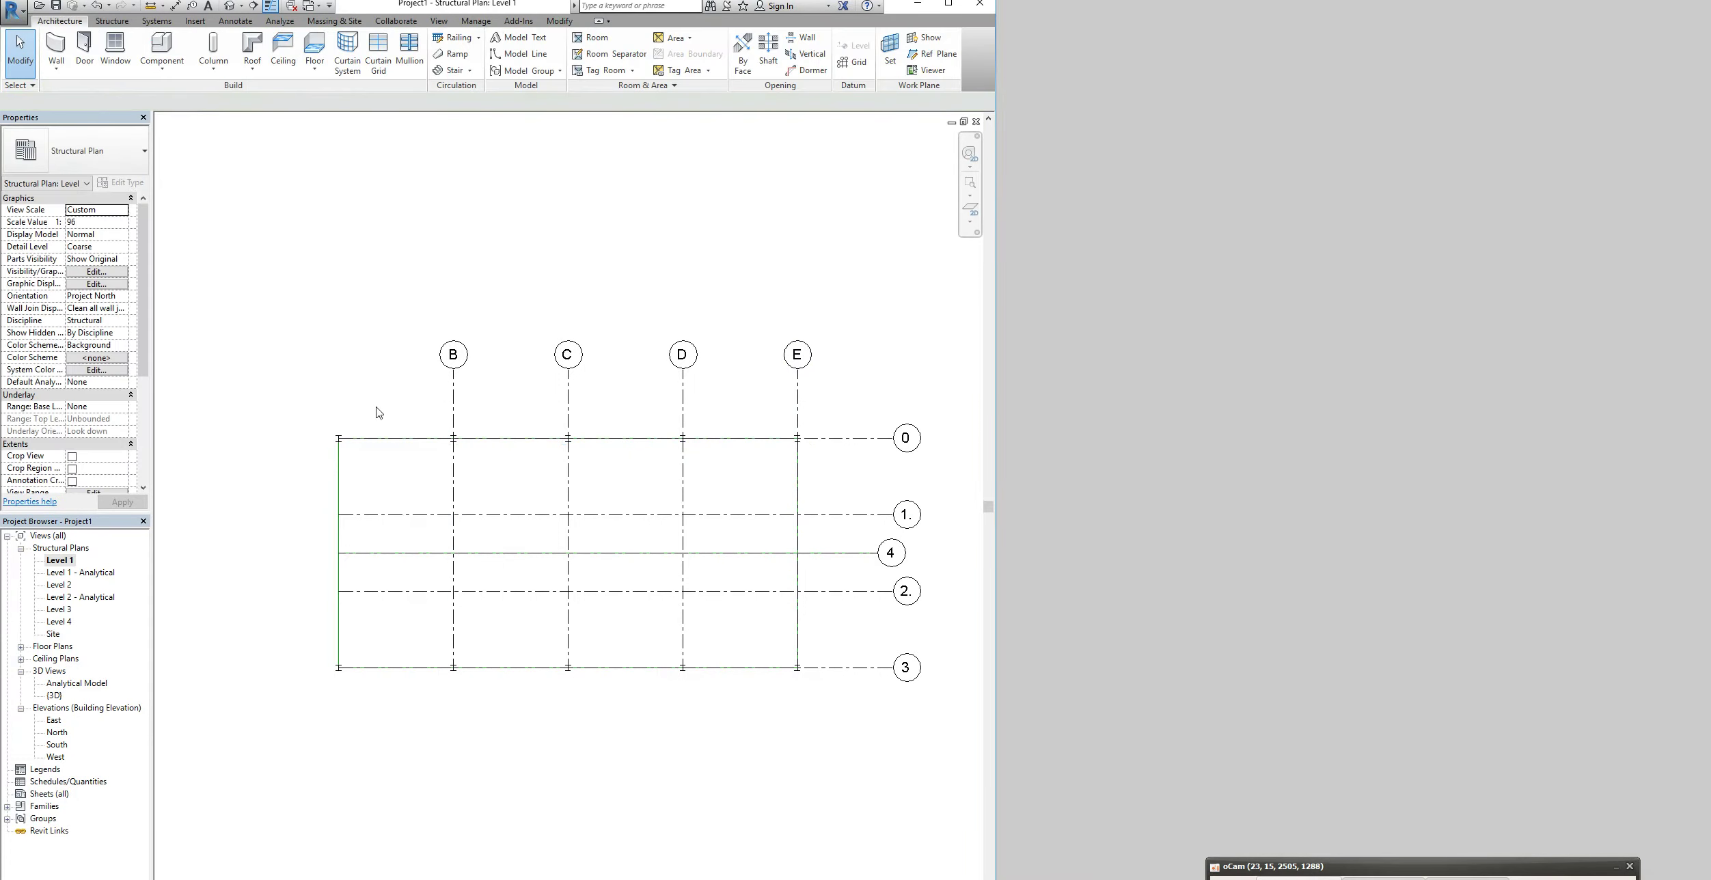
pyautogui.click(339, 436)
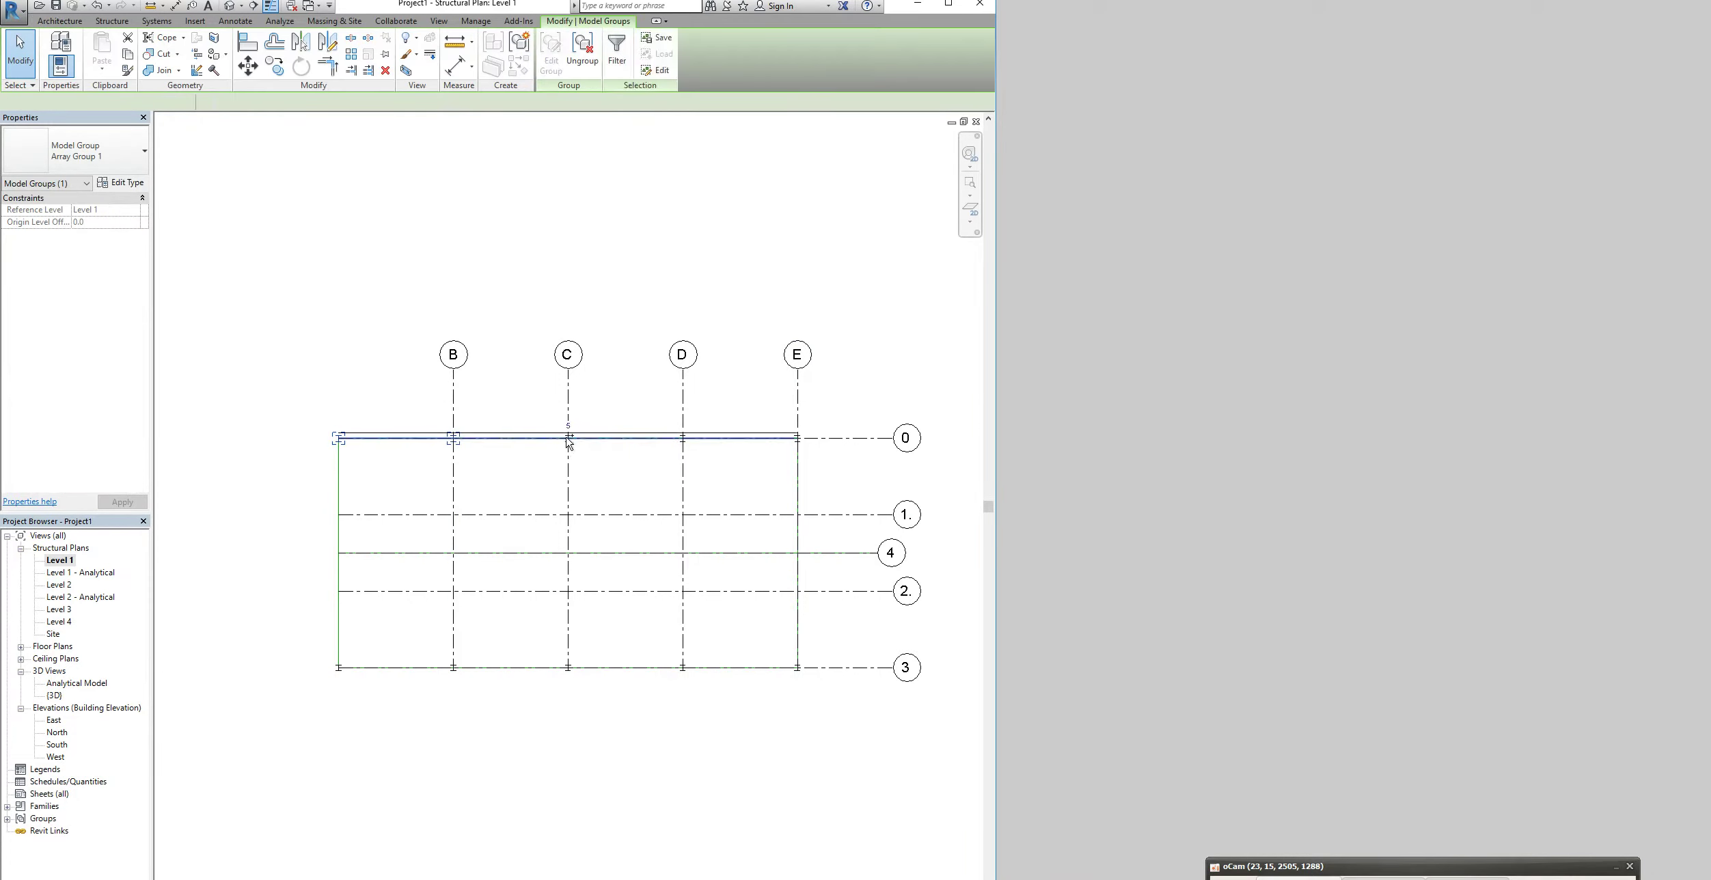
pyautogui.keyDown('ctrl'); pyautogui.click(681, 441); pyautogui.keyUp('ctrl')
pyautogui.keyDown('ctrl'); pyautogui.click(806, 449); pyautogui.keyUp('ctrl')
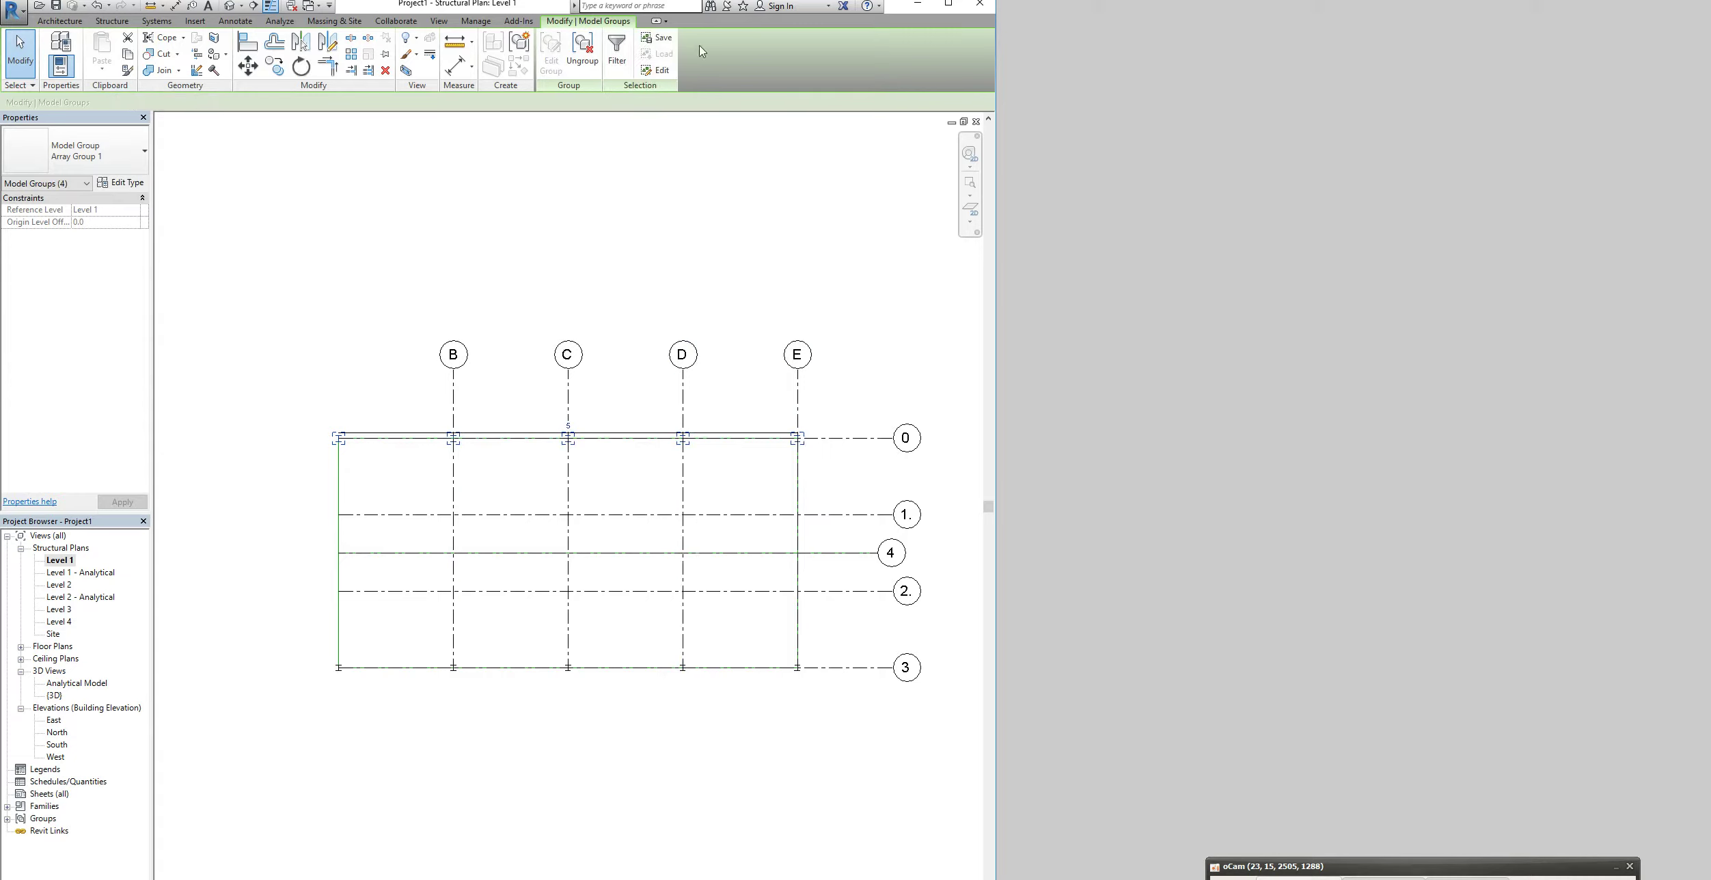
pyautogui.click(582, 49)
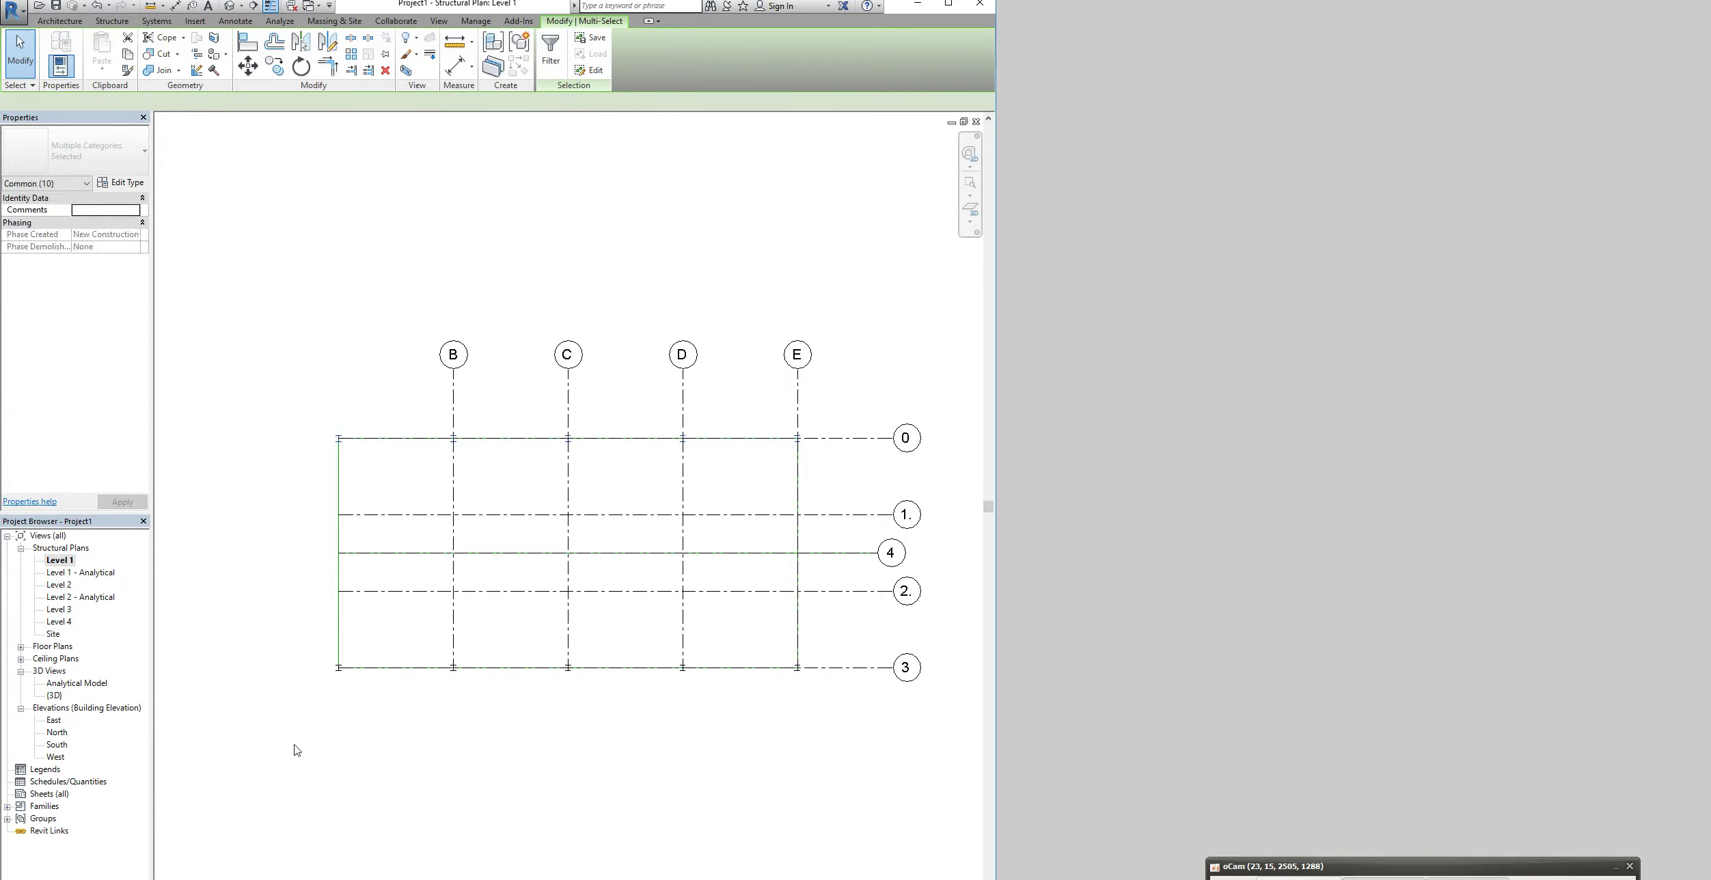
# Ungroup the five mirrored column groups along grid 3
pyautogui.click(337, 672)
pyautogui.keyDown('ctrl'); pyautogui.click(453, 671); pyautogui.keyUp('ctrl')
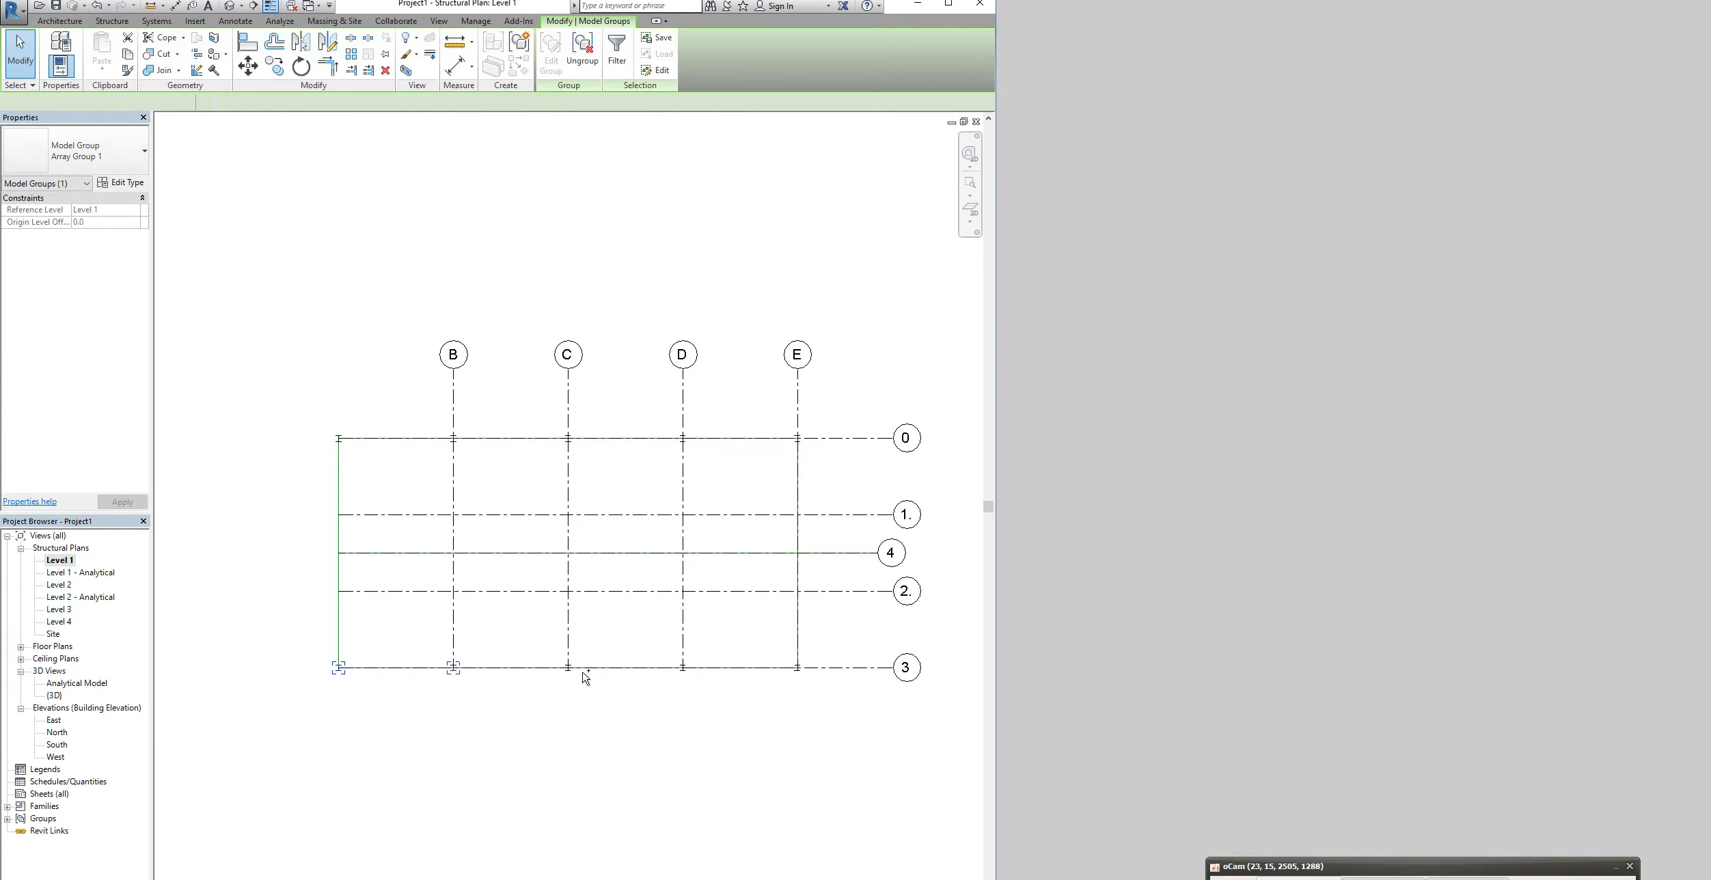
pyautogui.keyDown('ctrl'); pyautogui.click(570, 671); pyautogui.keyUp('ctrl')
pyautogui.keyDown('ctrl'); pyautogui.click(683, 669); pyautogui.keyUp('ctrl')
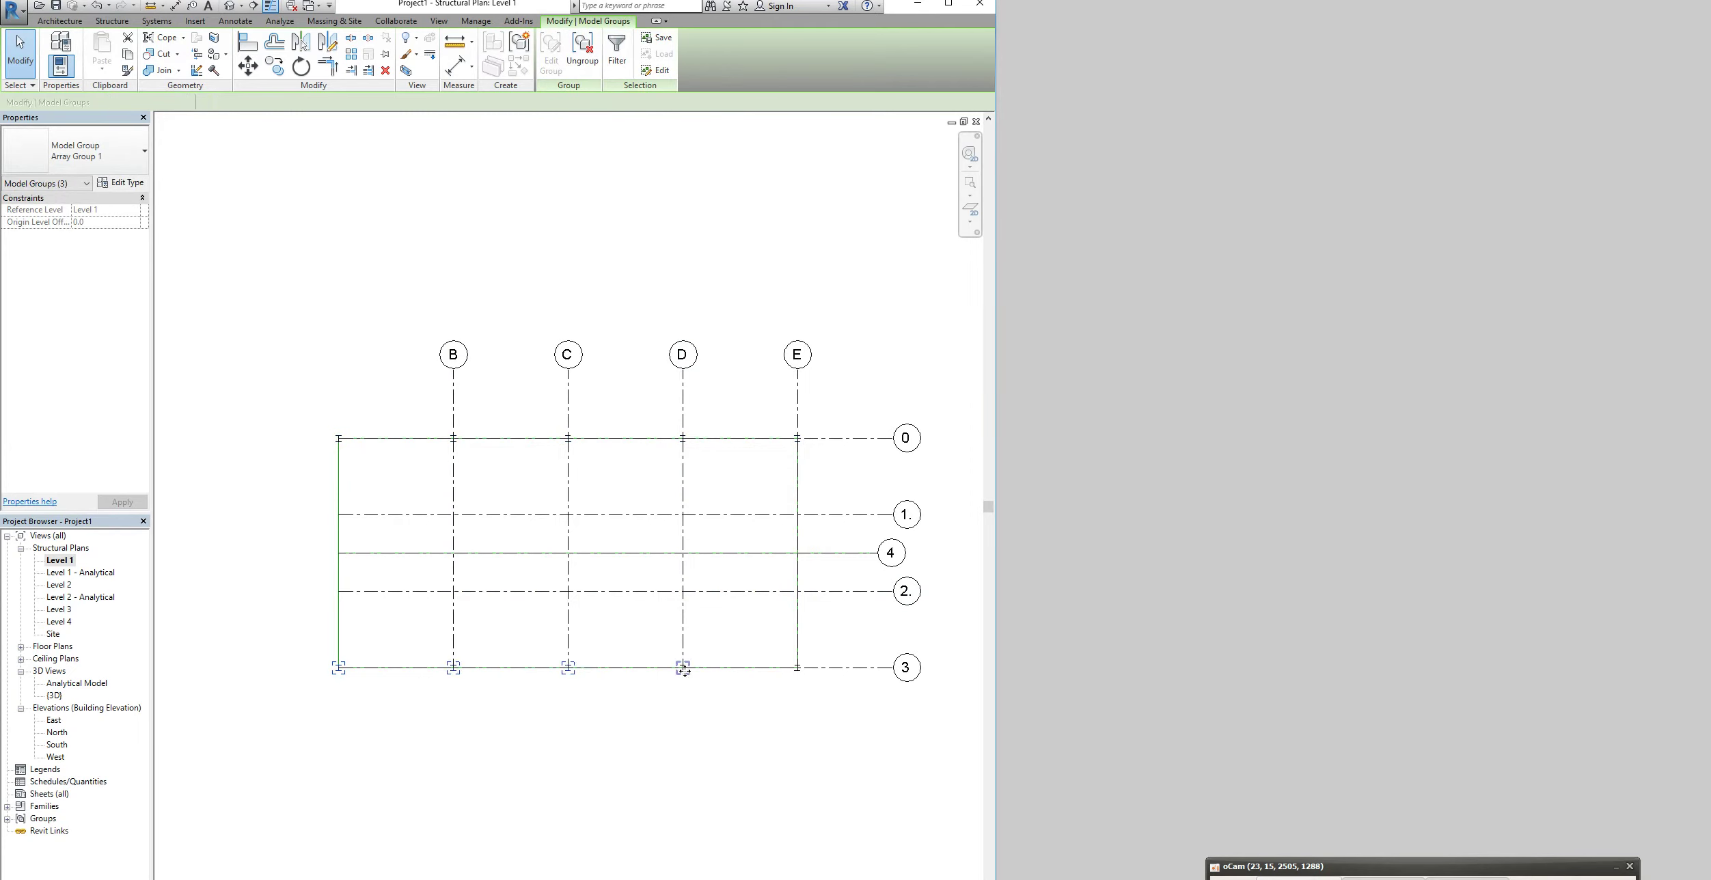
pyautogui.keyDown('ctrl'); pyautogui.click(799, 672); pyautogui.keyUp('ctrl')
pyautogui.click(585, 65)
pyautogui.click(350, 451)
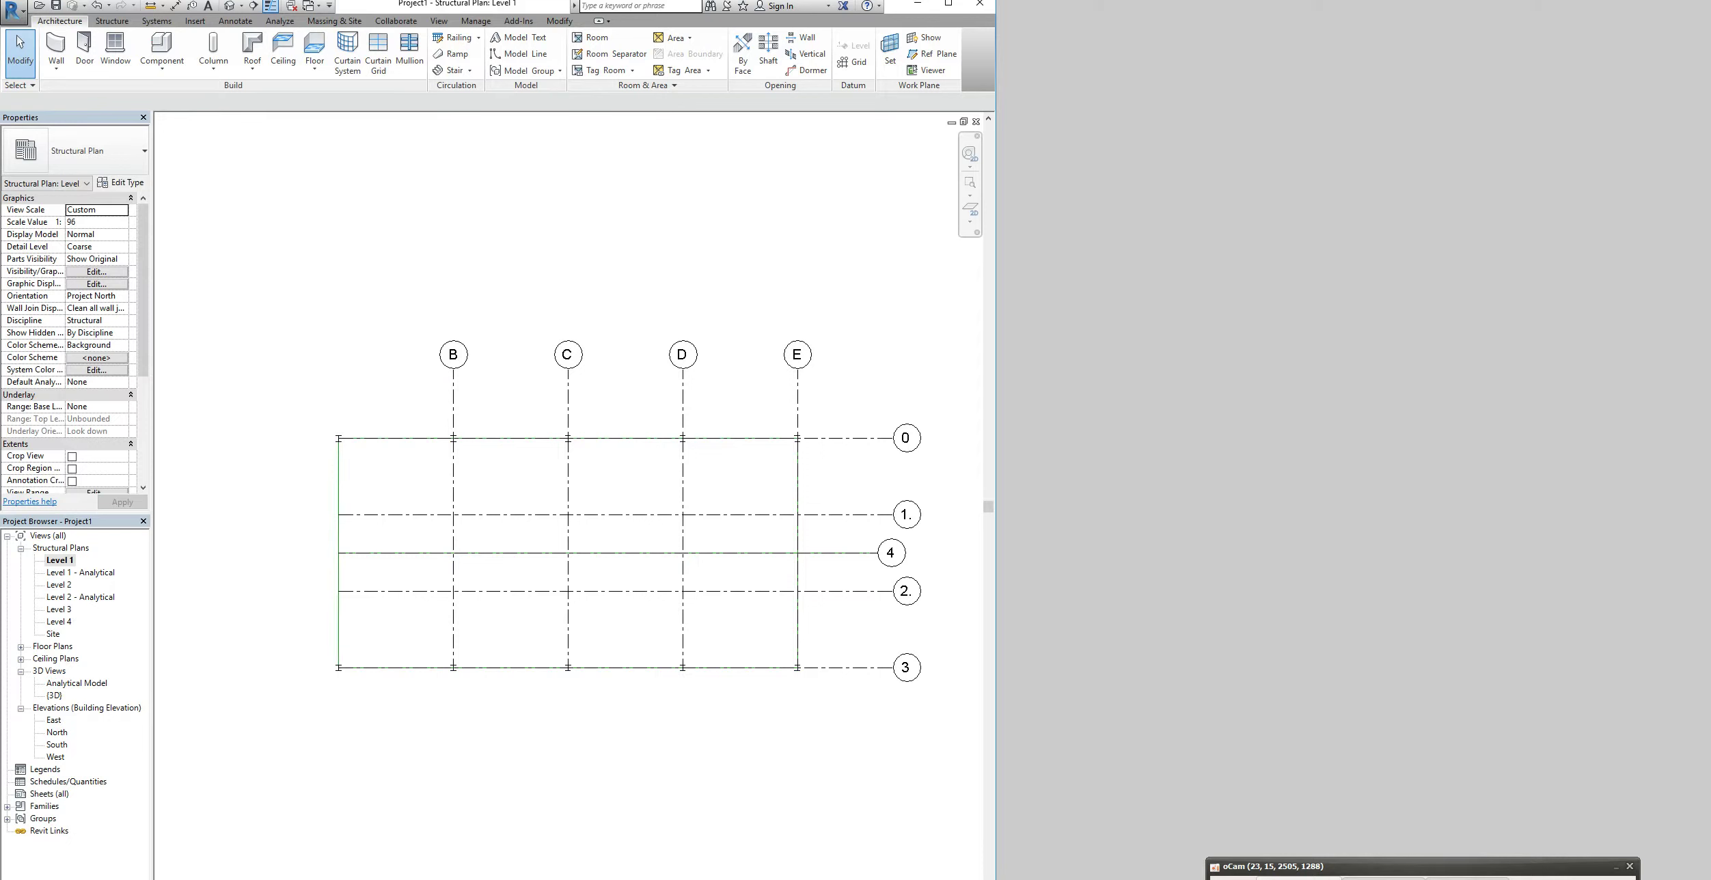
# Unhide vertical grid A in the Level 1 plan and leave the Reveal Hidden Elements mode
pyautogui.press('r')
pyautogui.press('h')
pyautogui.click(339, 449)
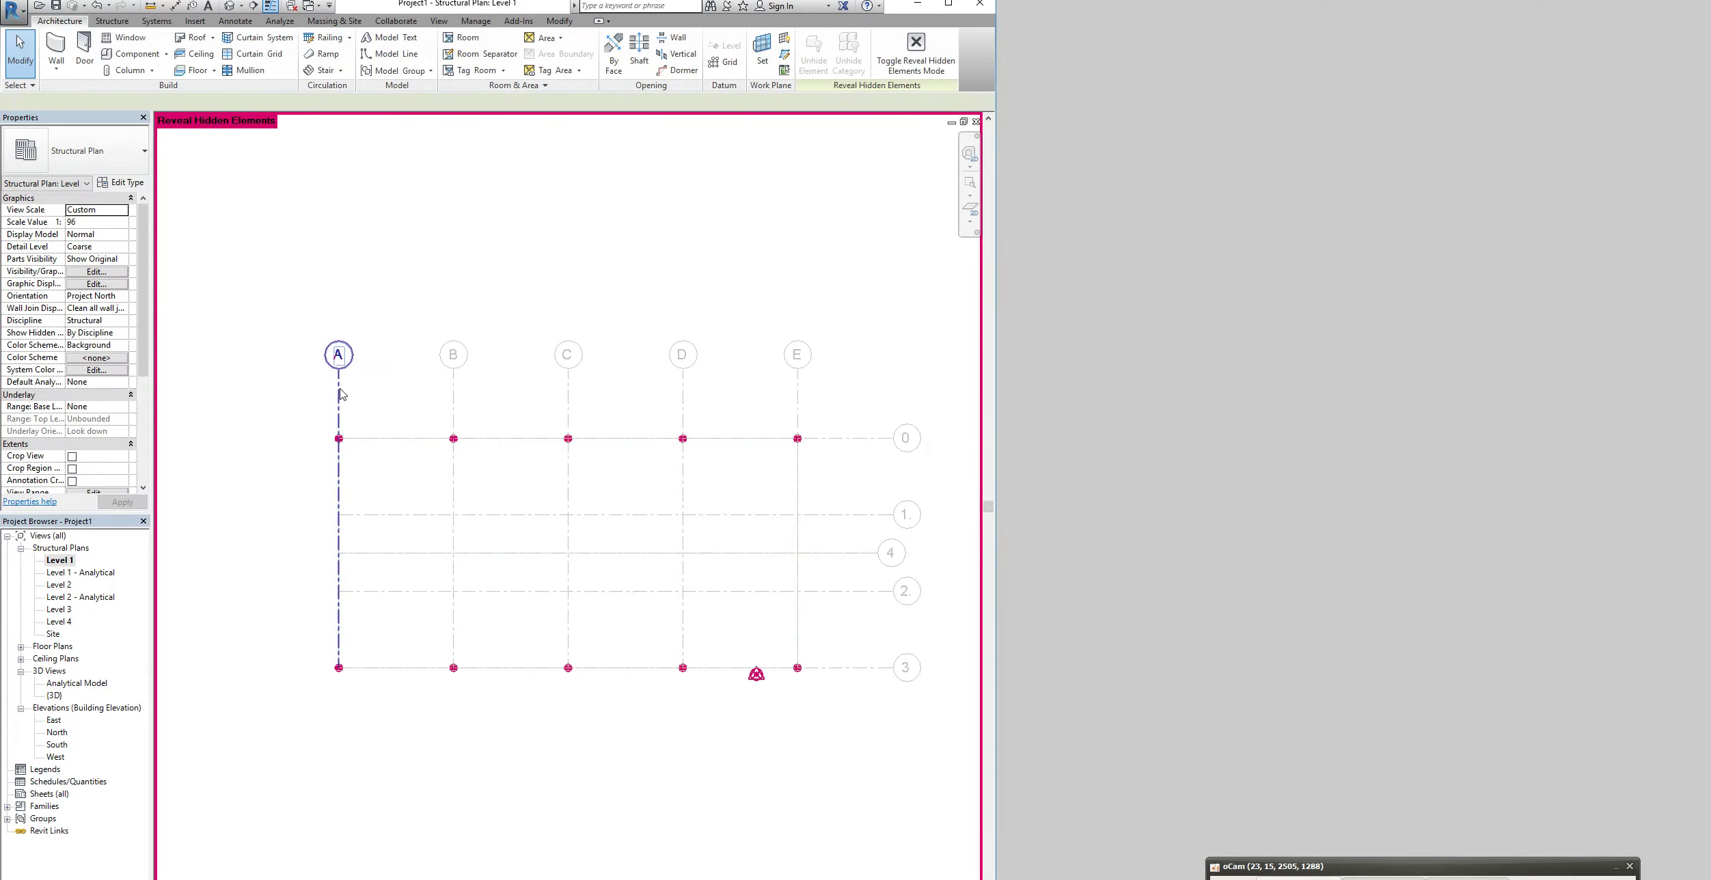
pyautogui.rightClick(339, 387)
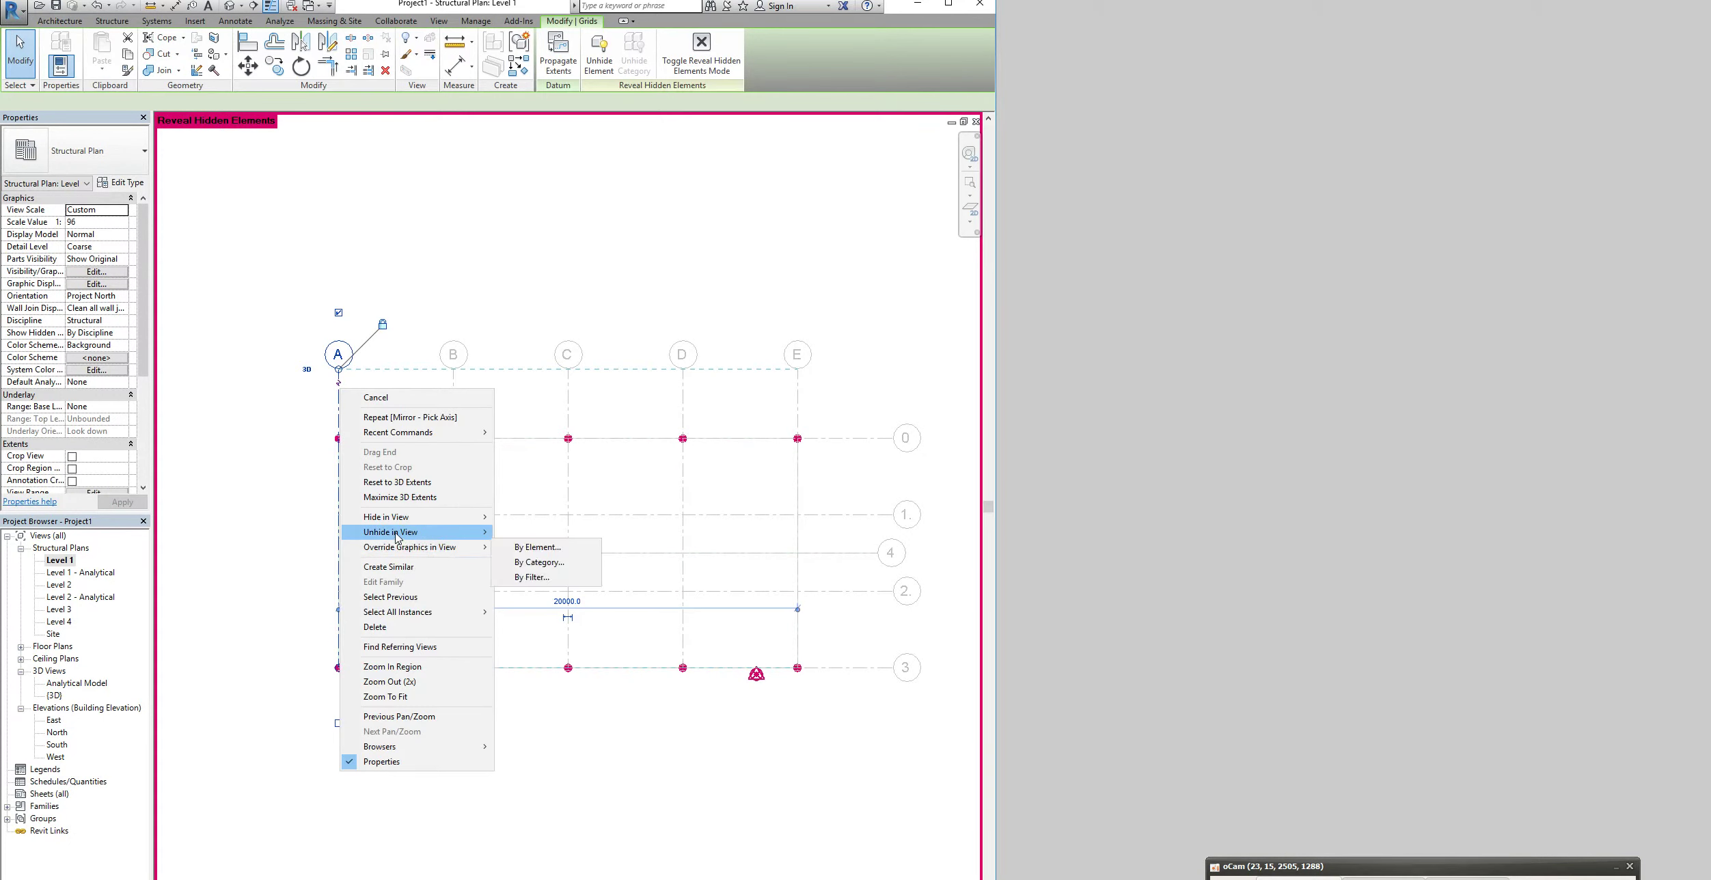
pyautogui.moveTo(476, 522)
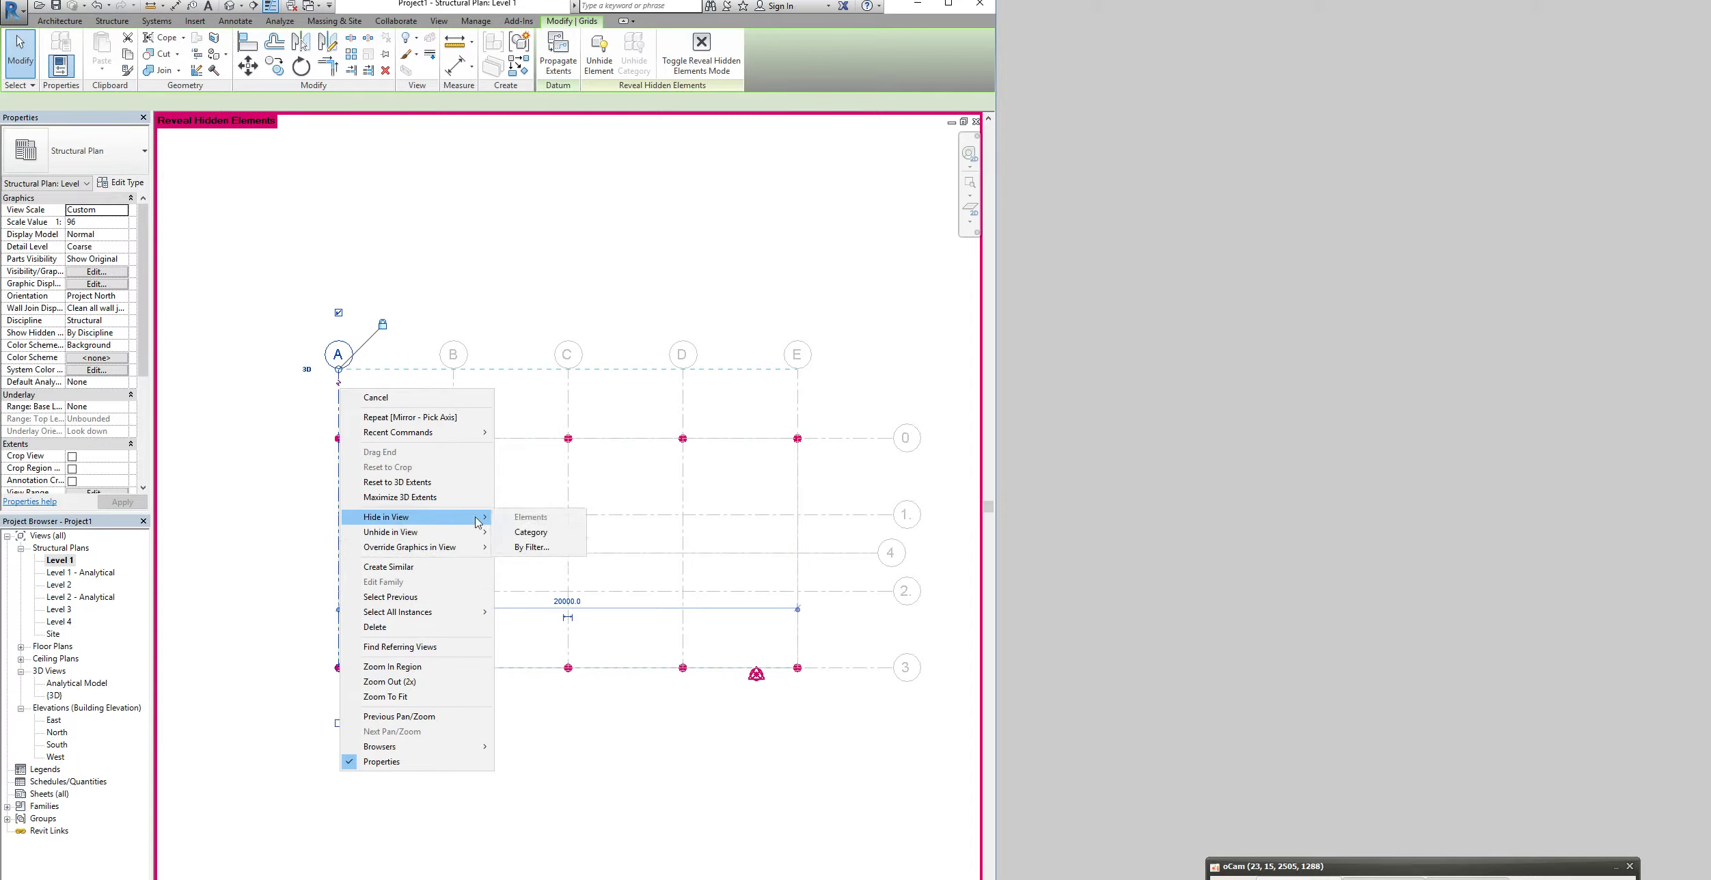
pyautogui.click(519, 534)
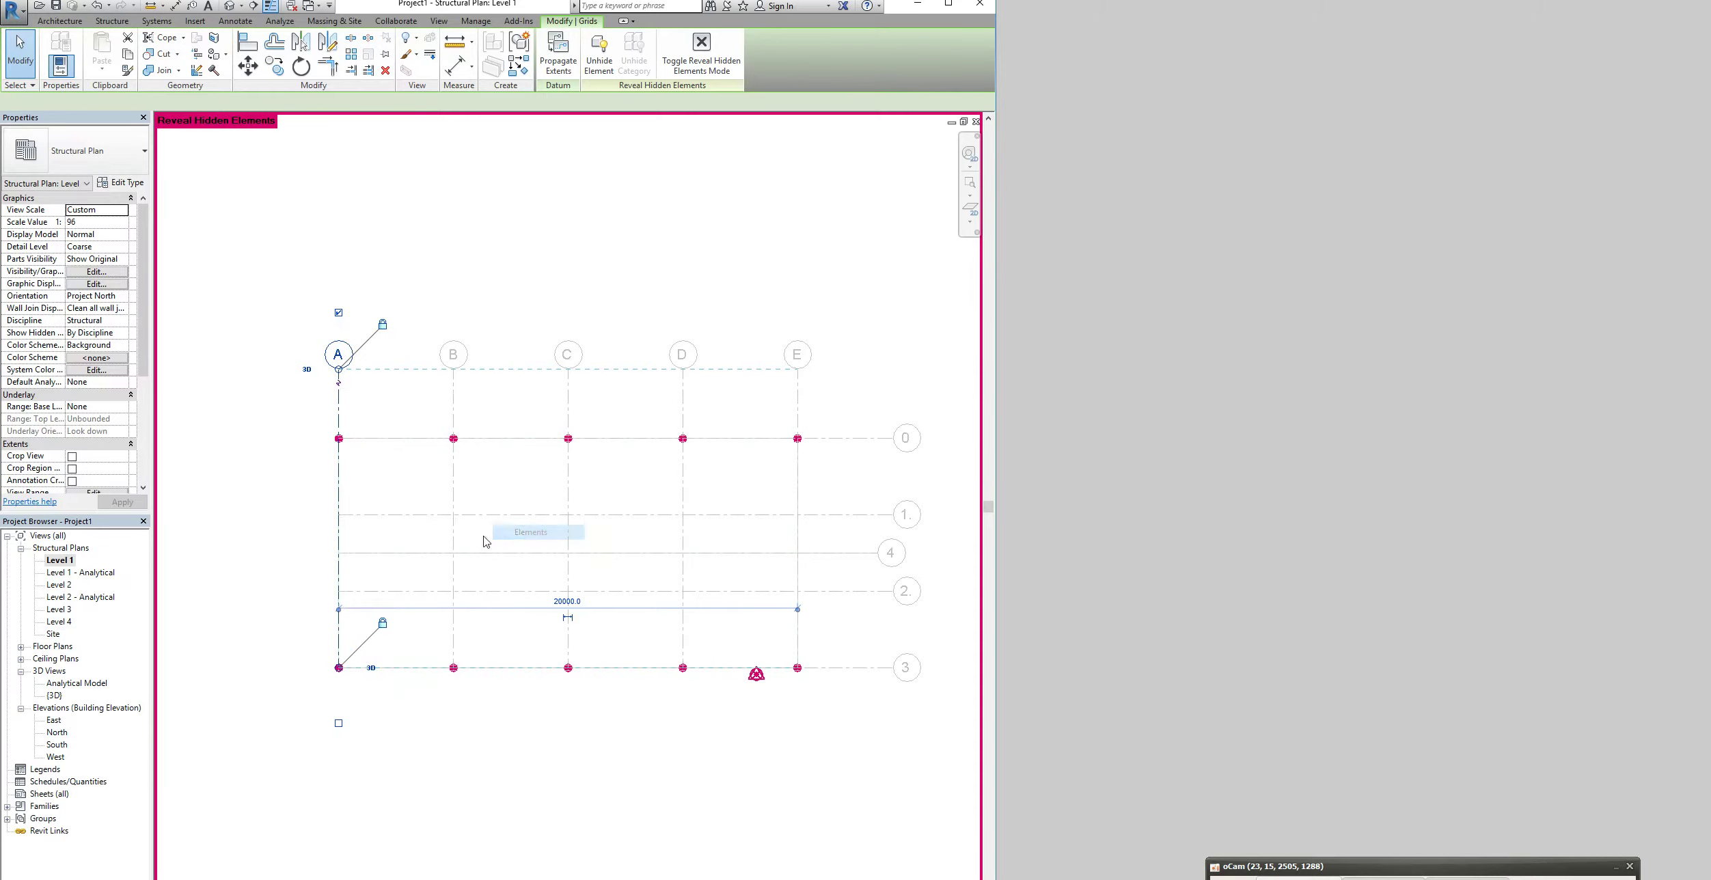
pyautogui.click(338, 877)
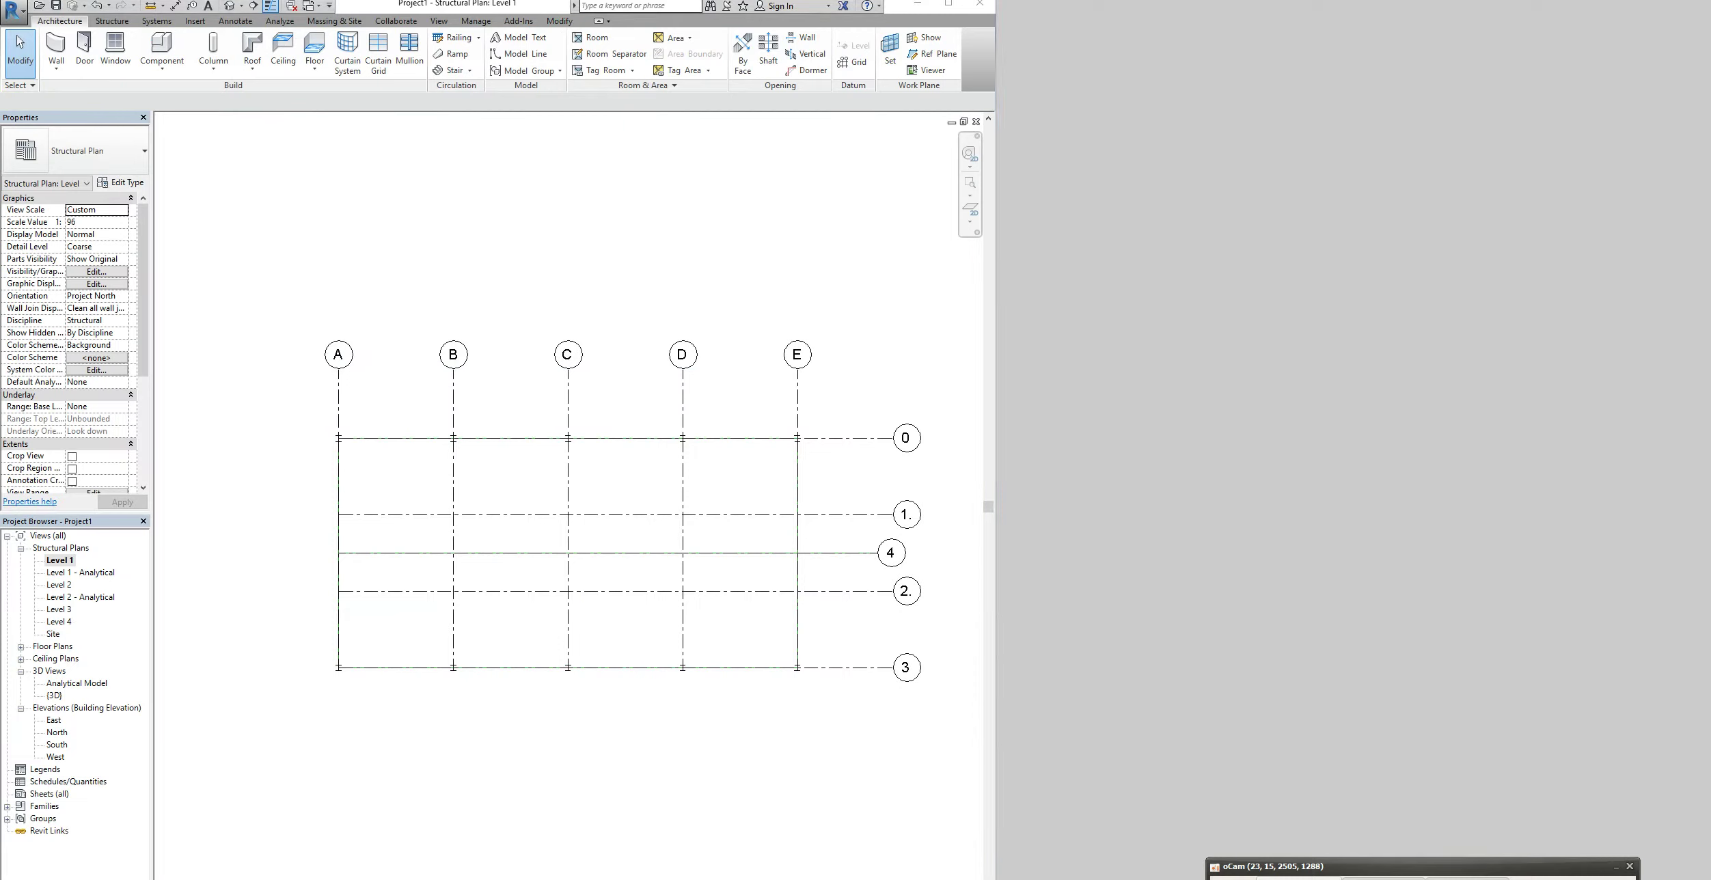
# Open the Level 3 structural plan and place a W12X26 beam along grid A from grid 0 to grid 4
pyautogui.click(112, 20)
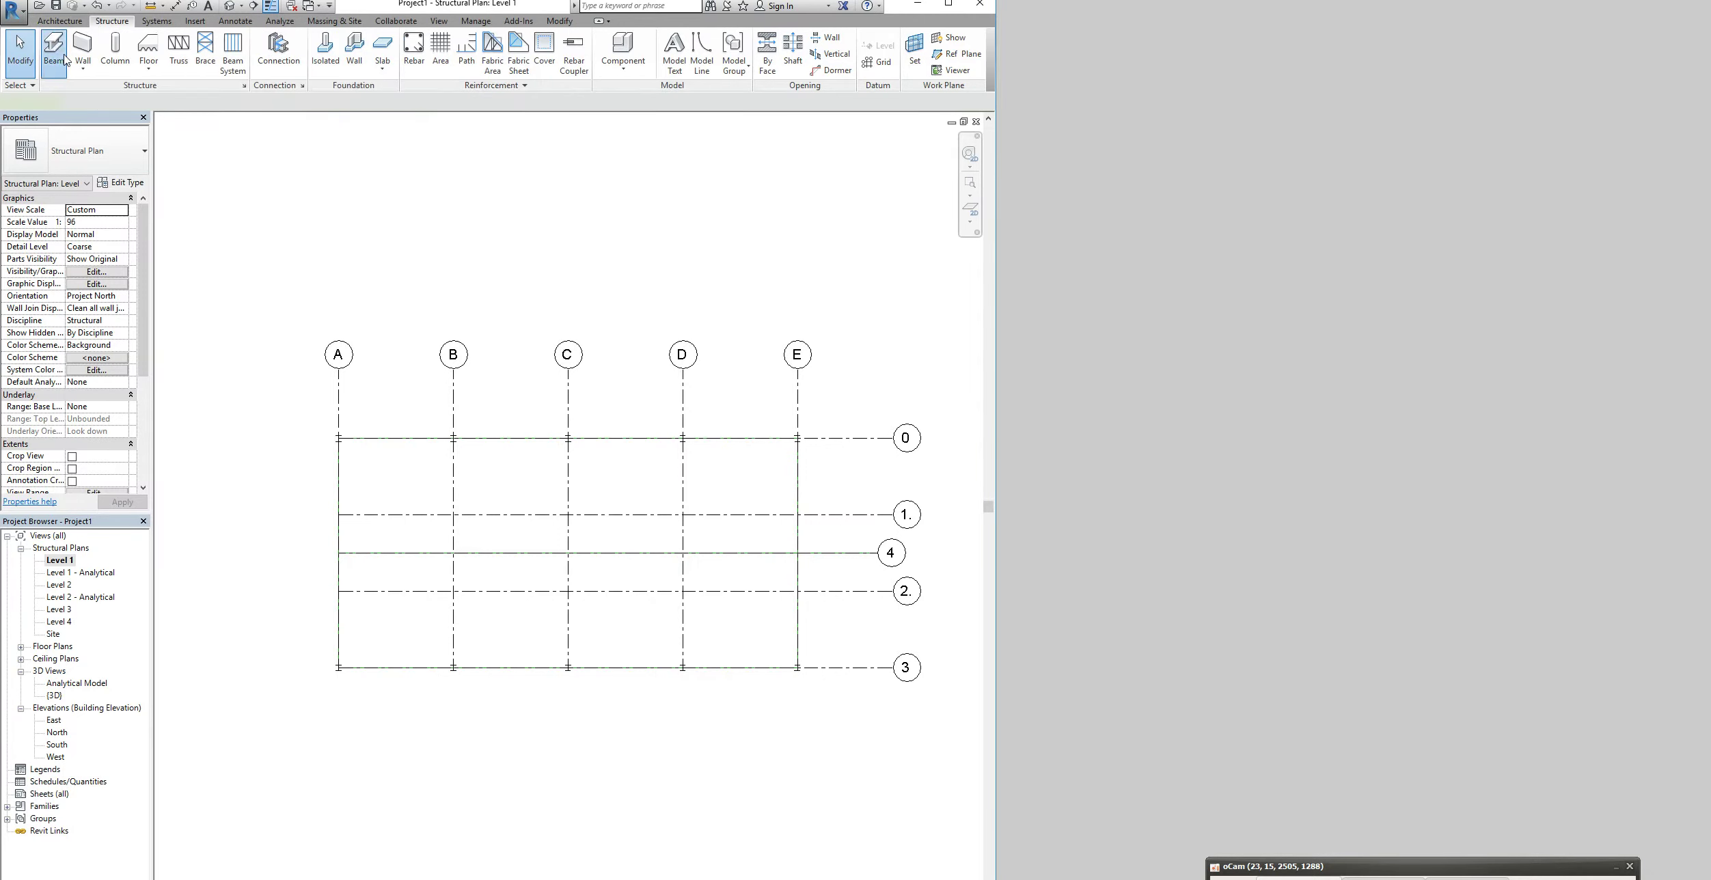
pyautogui.click(53, 55)
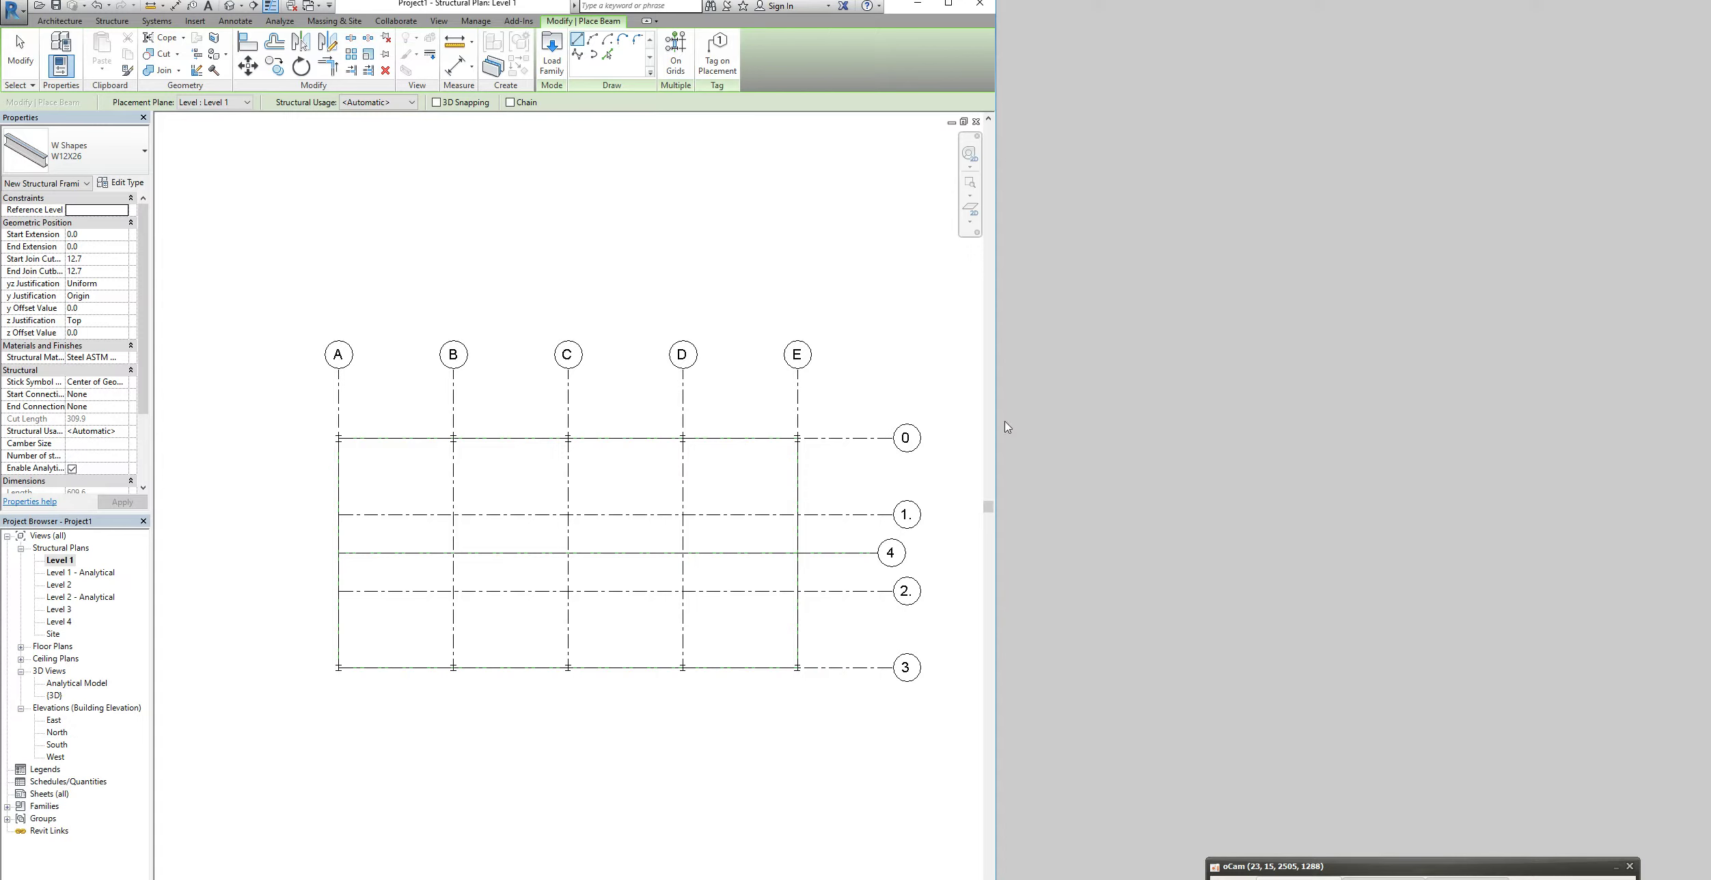
pyautogui.doubleClick(55, 611)
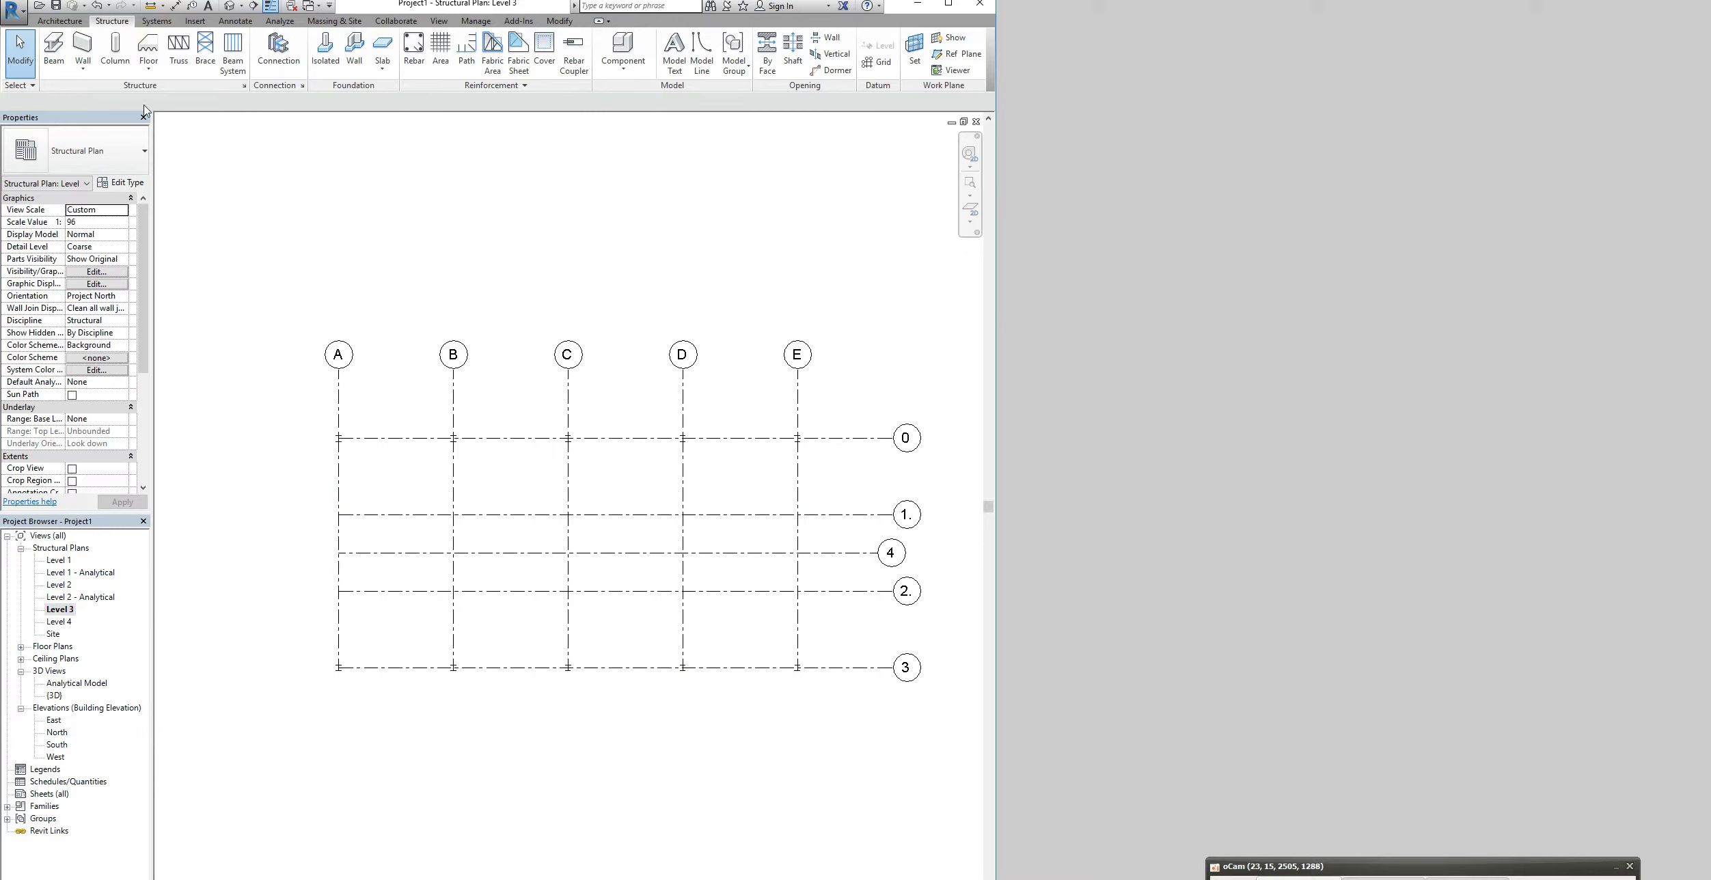
pyautogui.click(63, 61)
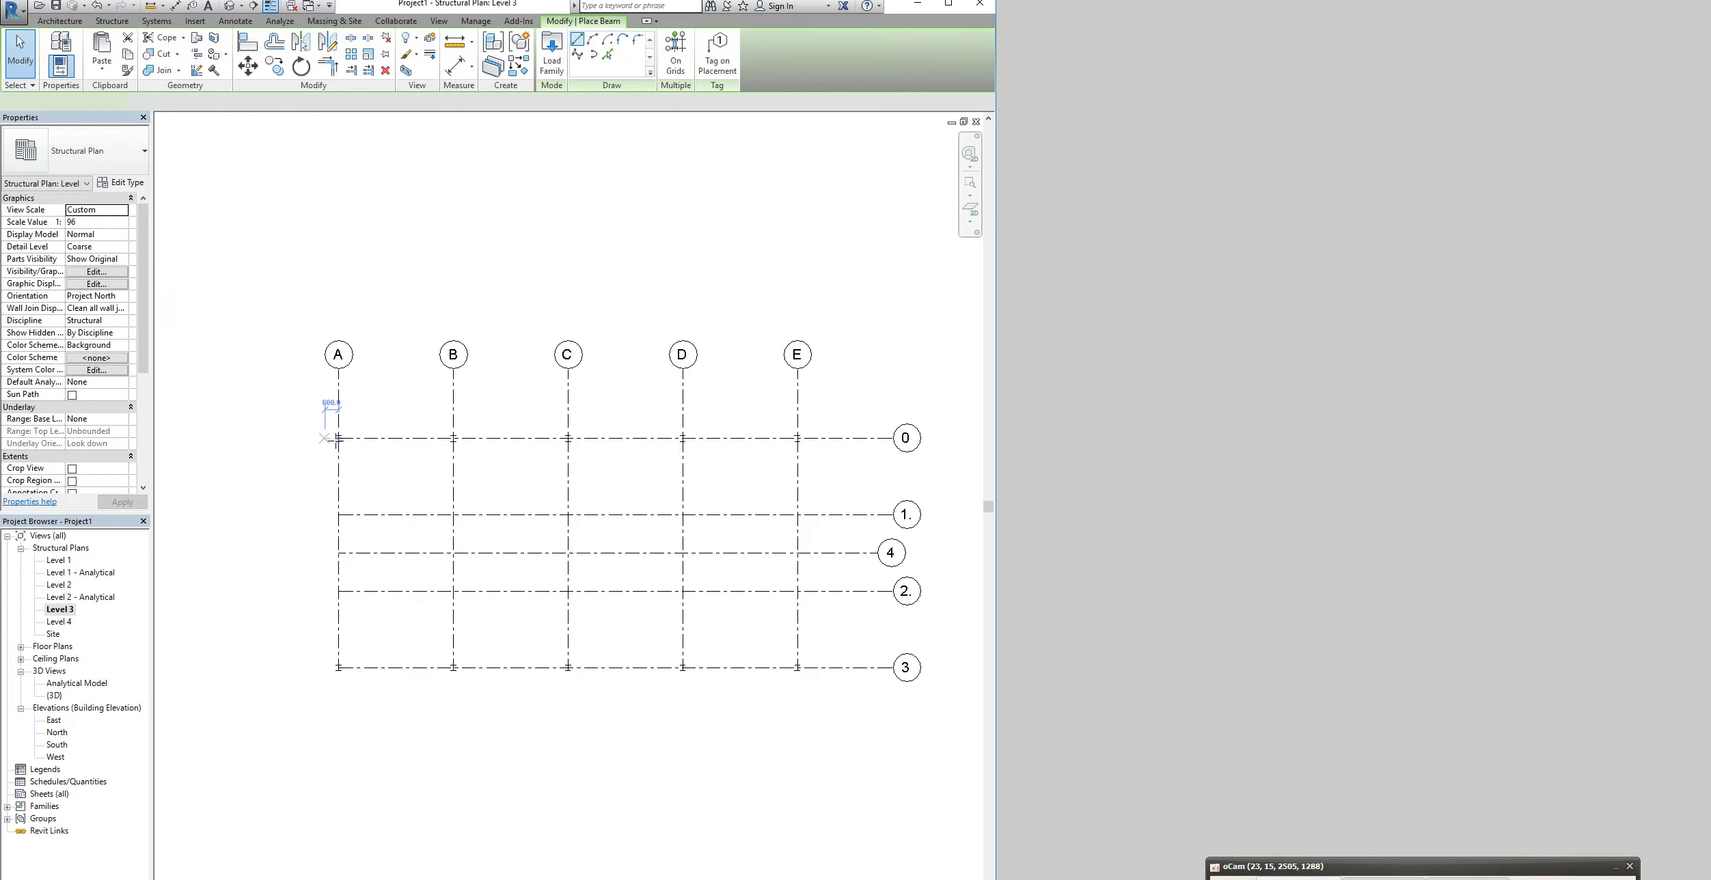
pyautogui.click(339, 438)
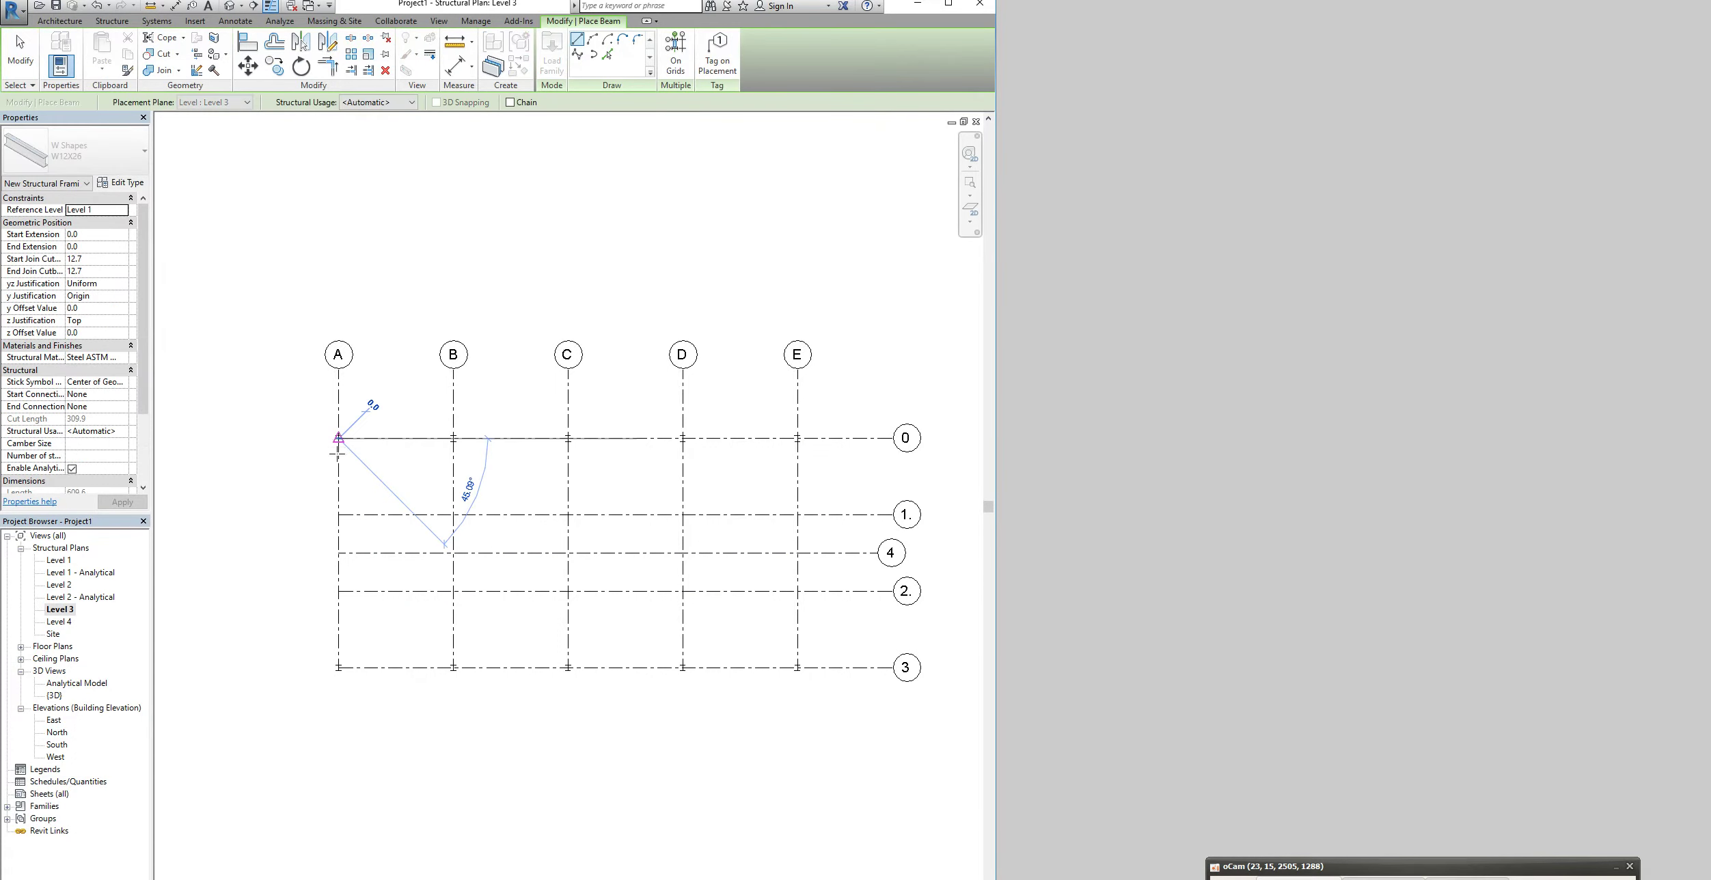
pyautogui.click(338, 553)
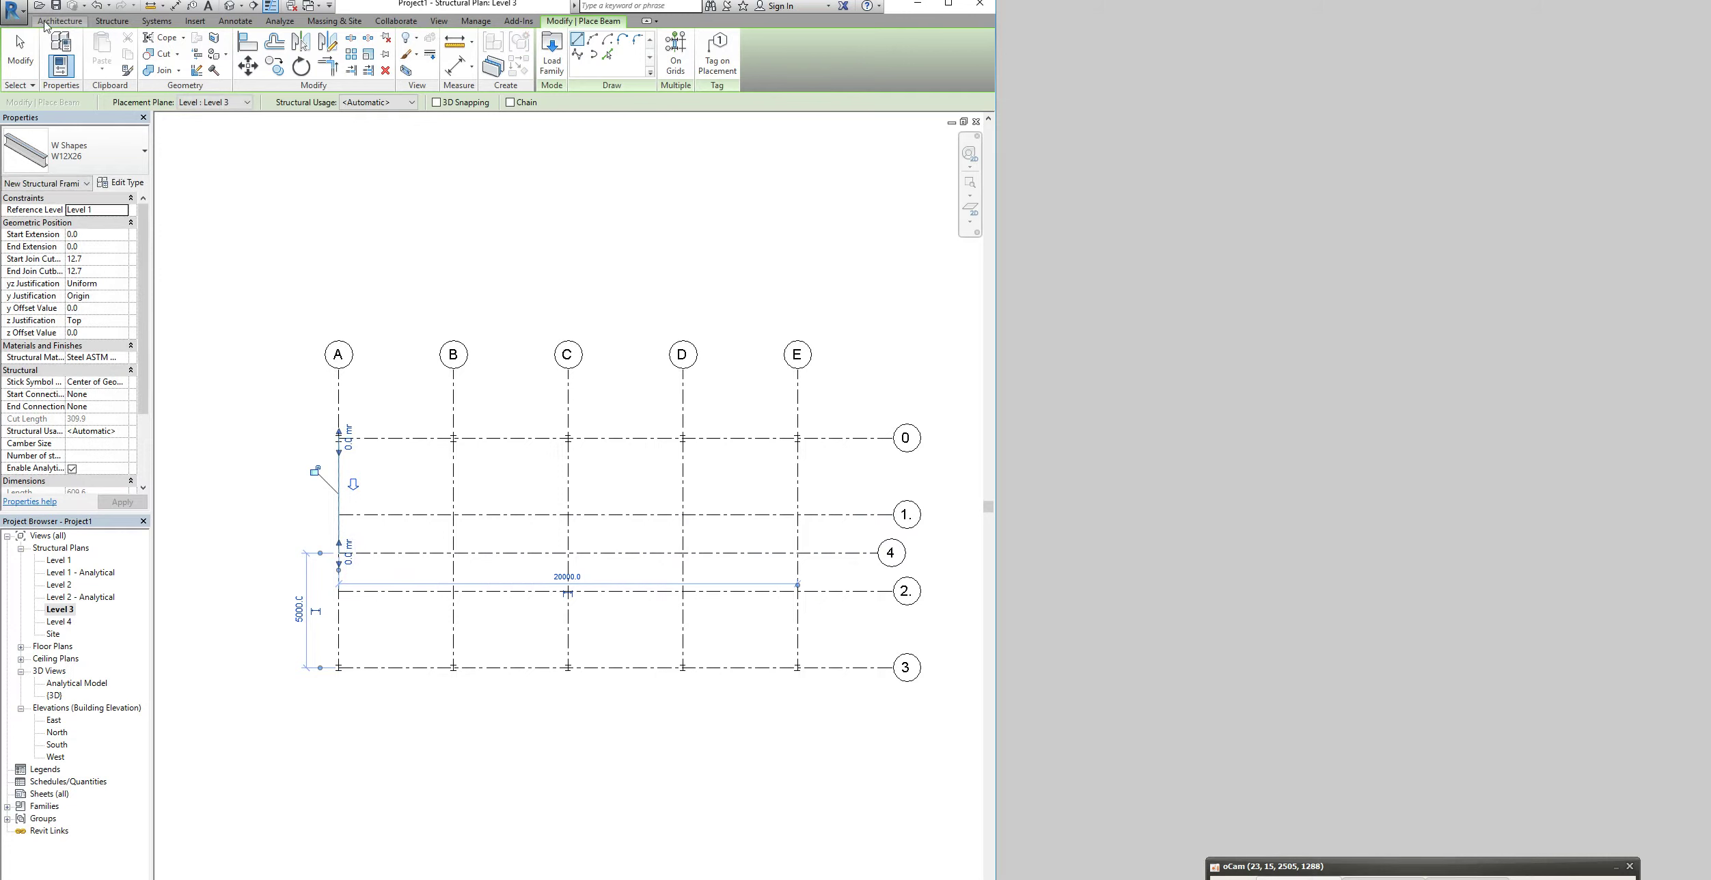
# Place a second W12X26 beam on Level 3 along grid A from grid 3 to grid 4
pyautogui.click(111, 21)
pyautogui.click(61, 52)
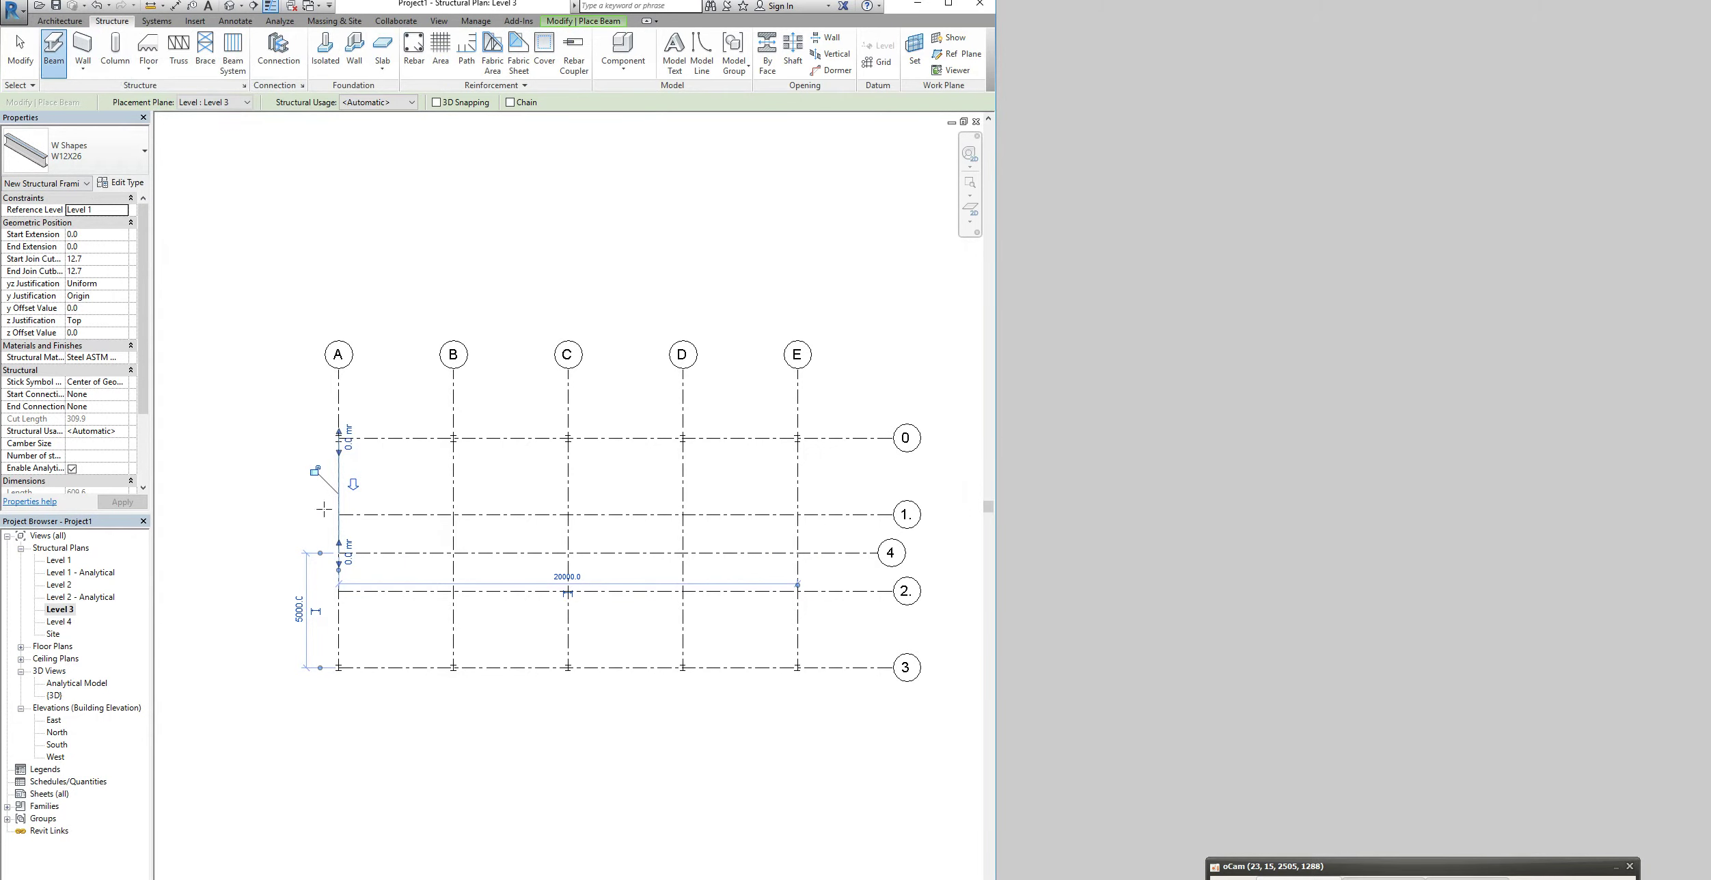
pyautogui.click(59, 66)
pyautogui.click(338, 667)
pyautogui.click(338, 553)
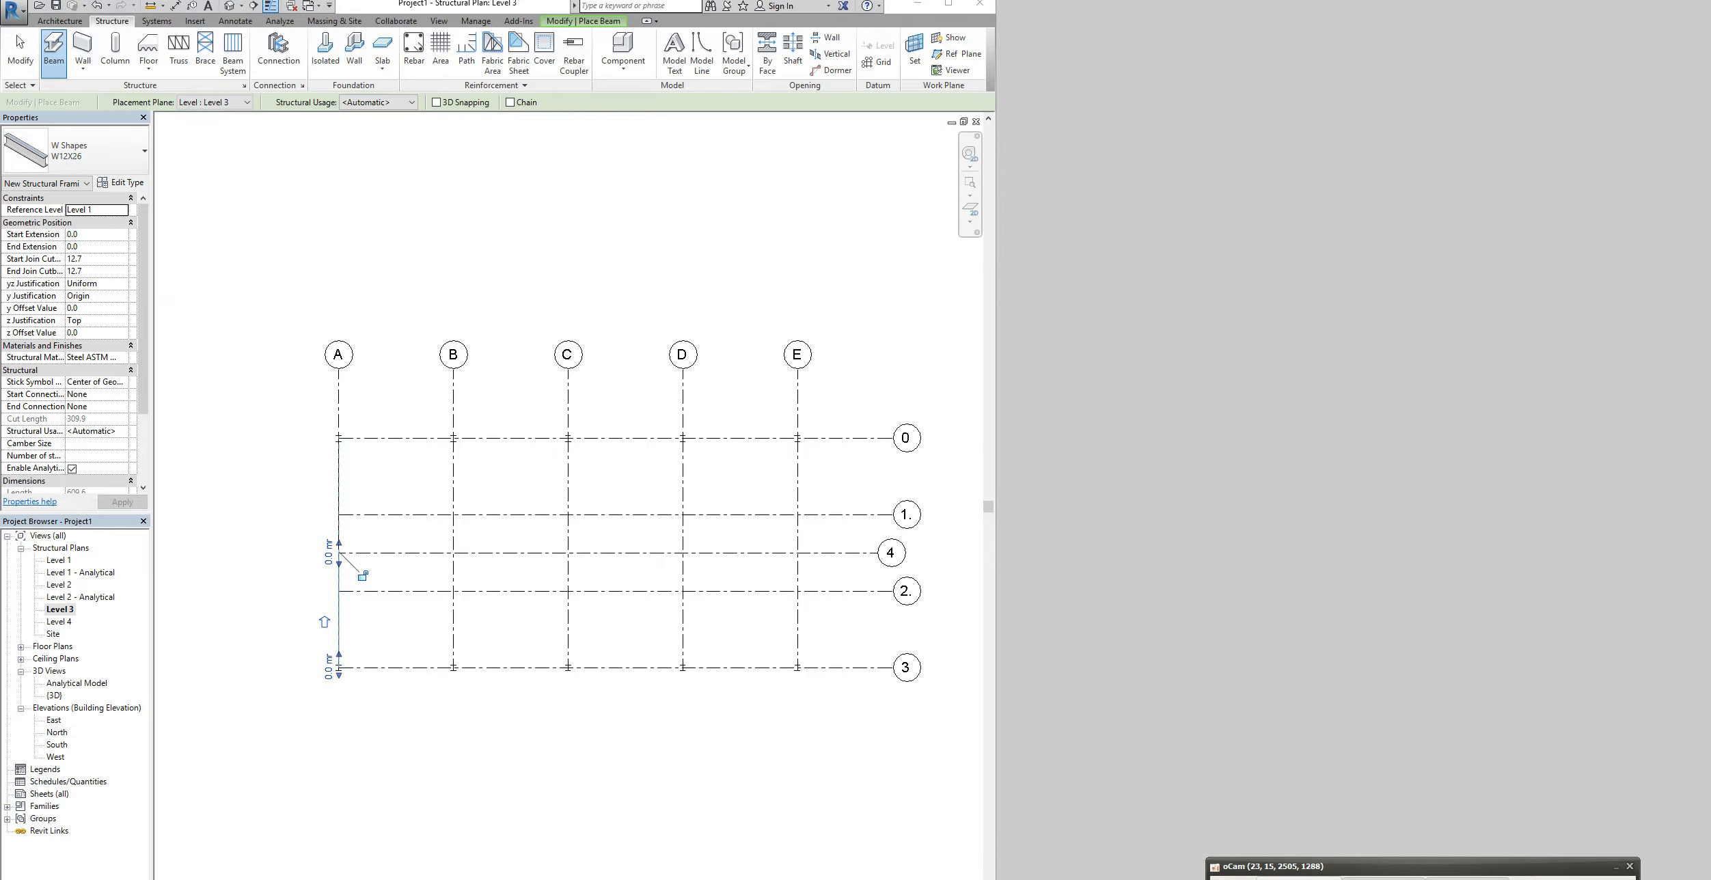
# In the 3D view, raise the grid 4 ends of both grid A beams with a level offset of 500 mm
pyautogui.click(231, 5)
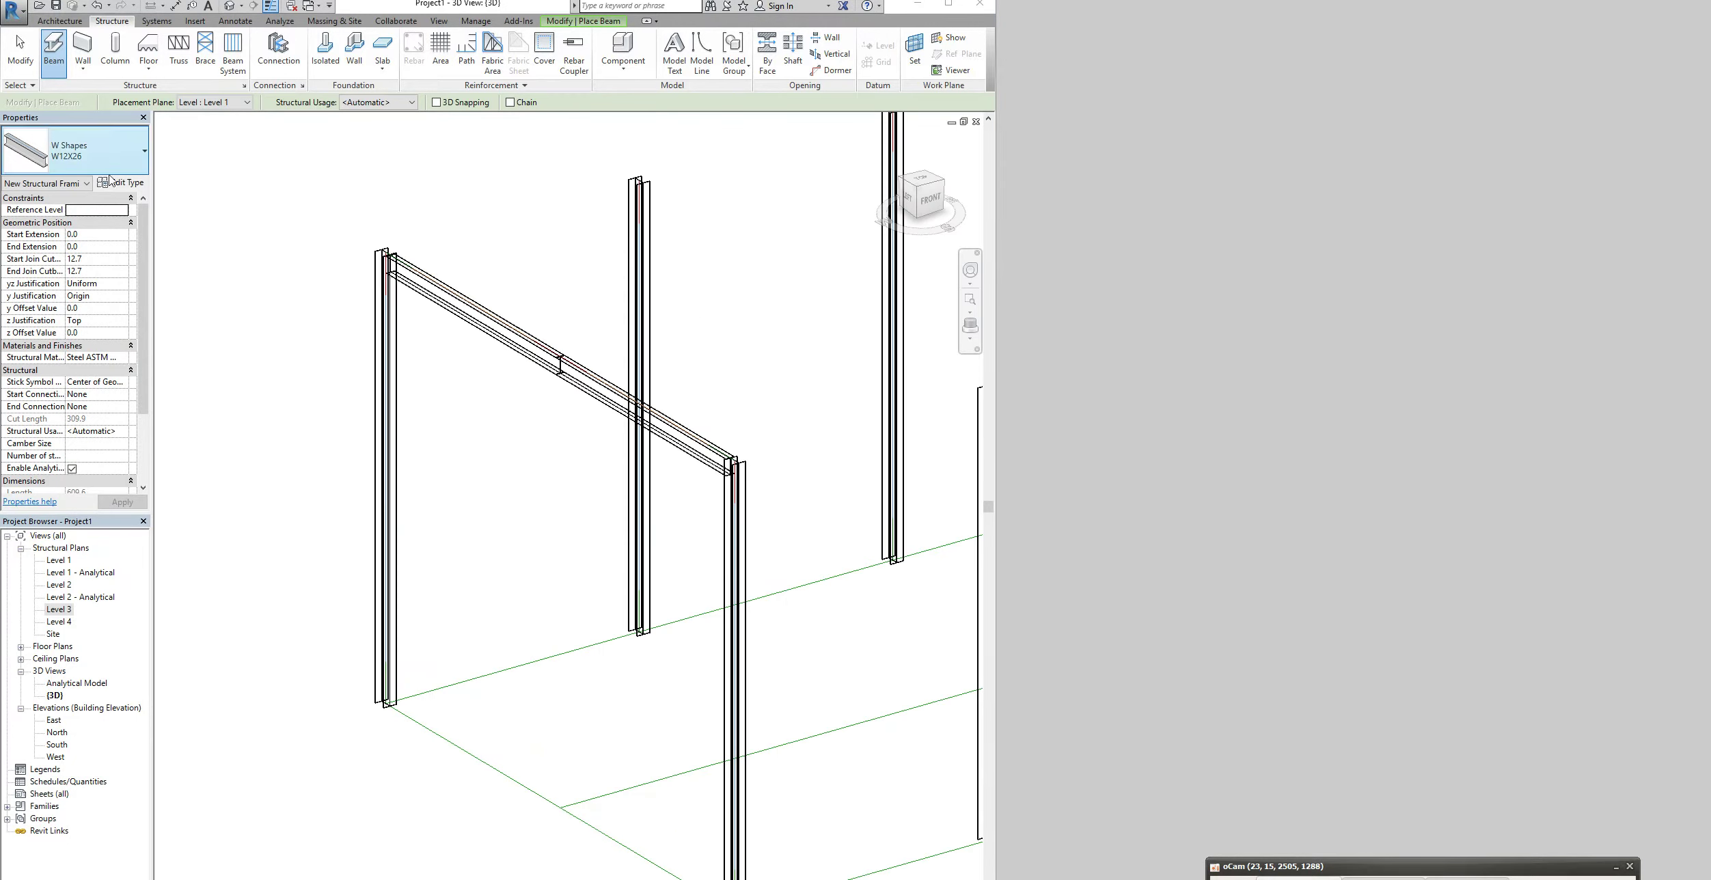
pyautogui.click(22, 55)
pyautogui.click(562, 356)
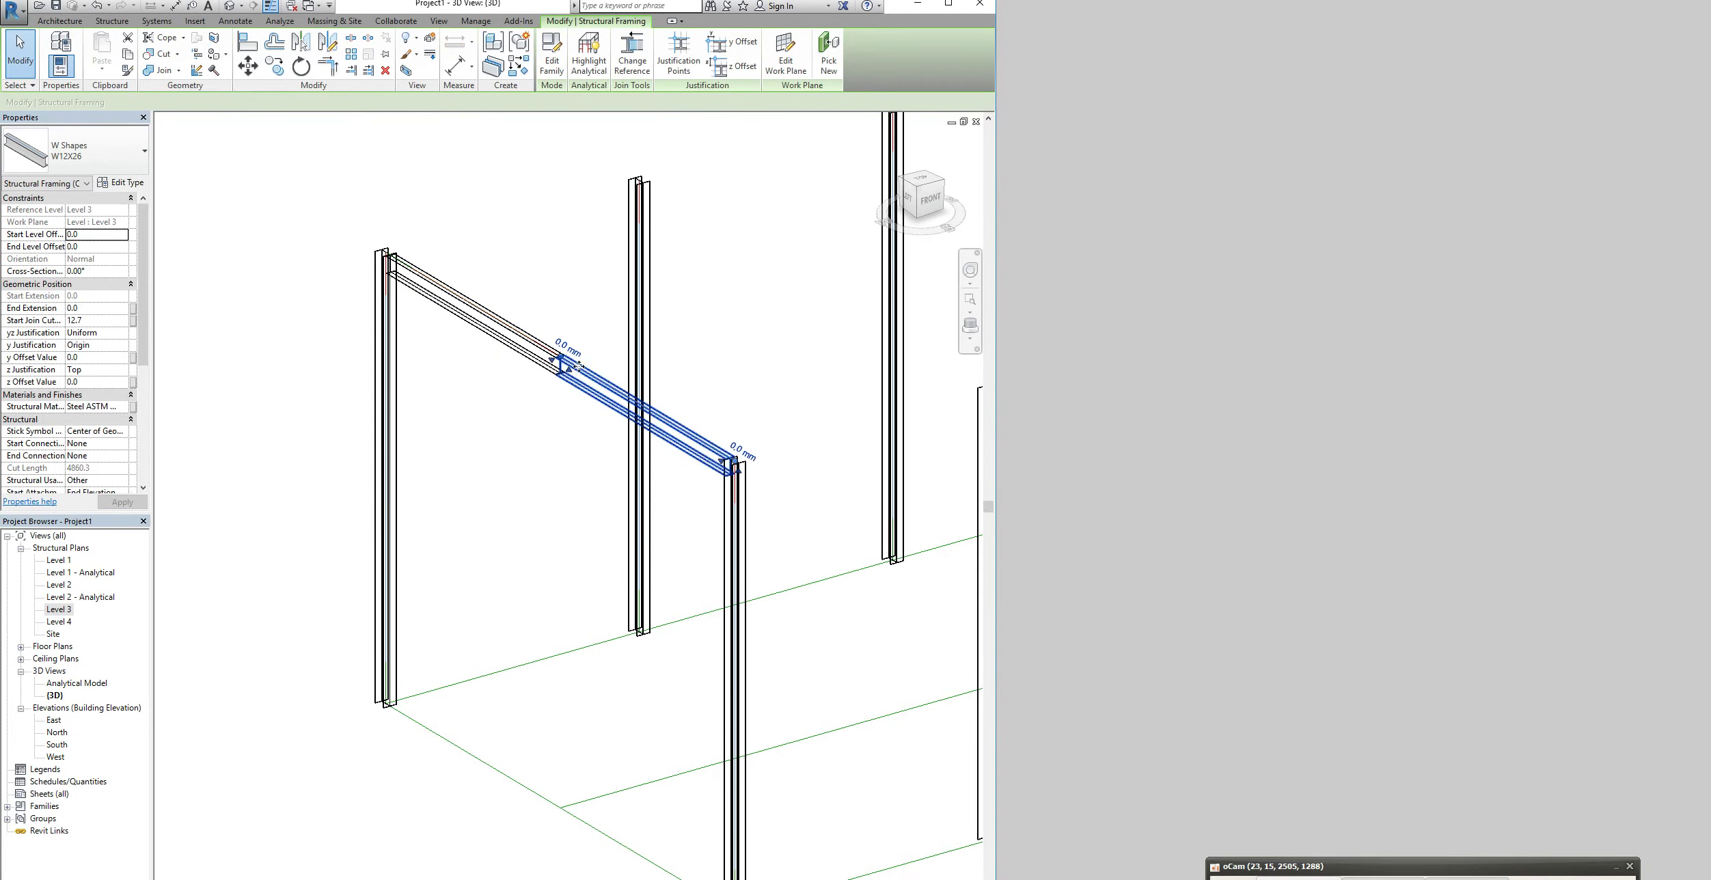
pyautogui.click(564, 351)
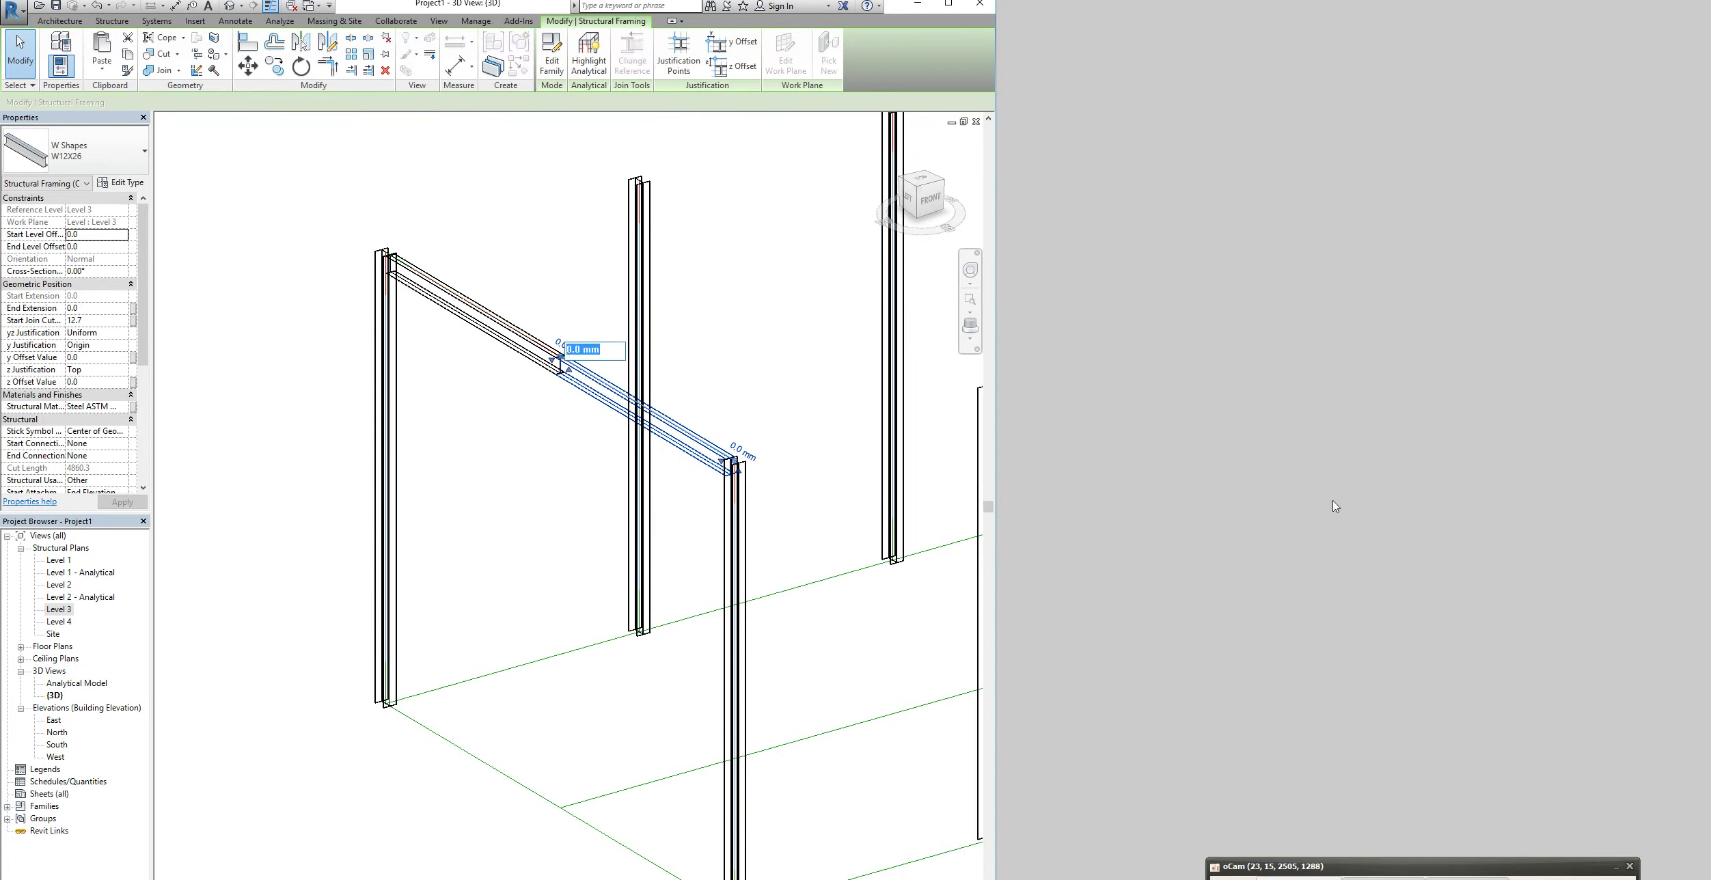
pyautogui.write('500')
pyautogui.press('Return')
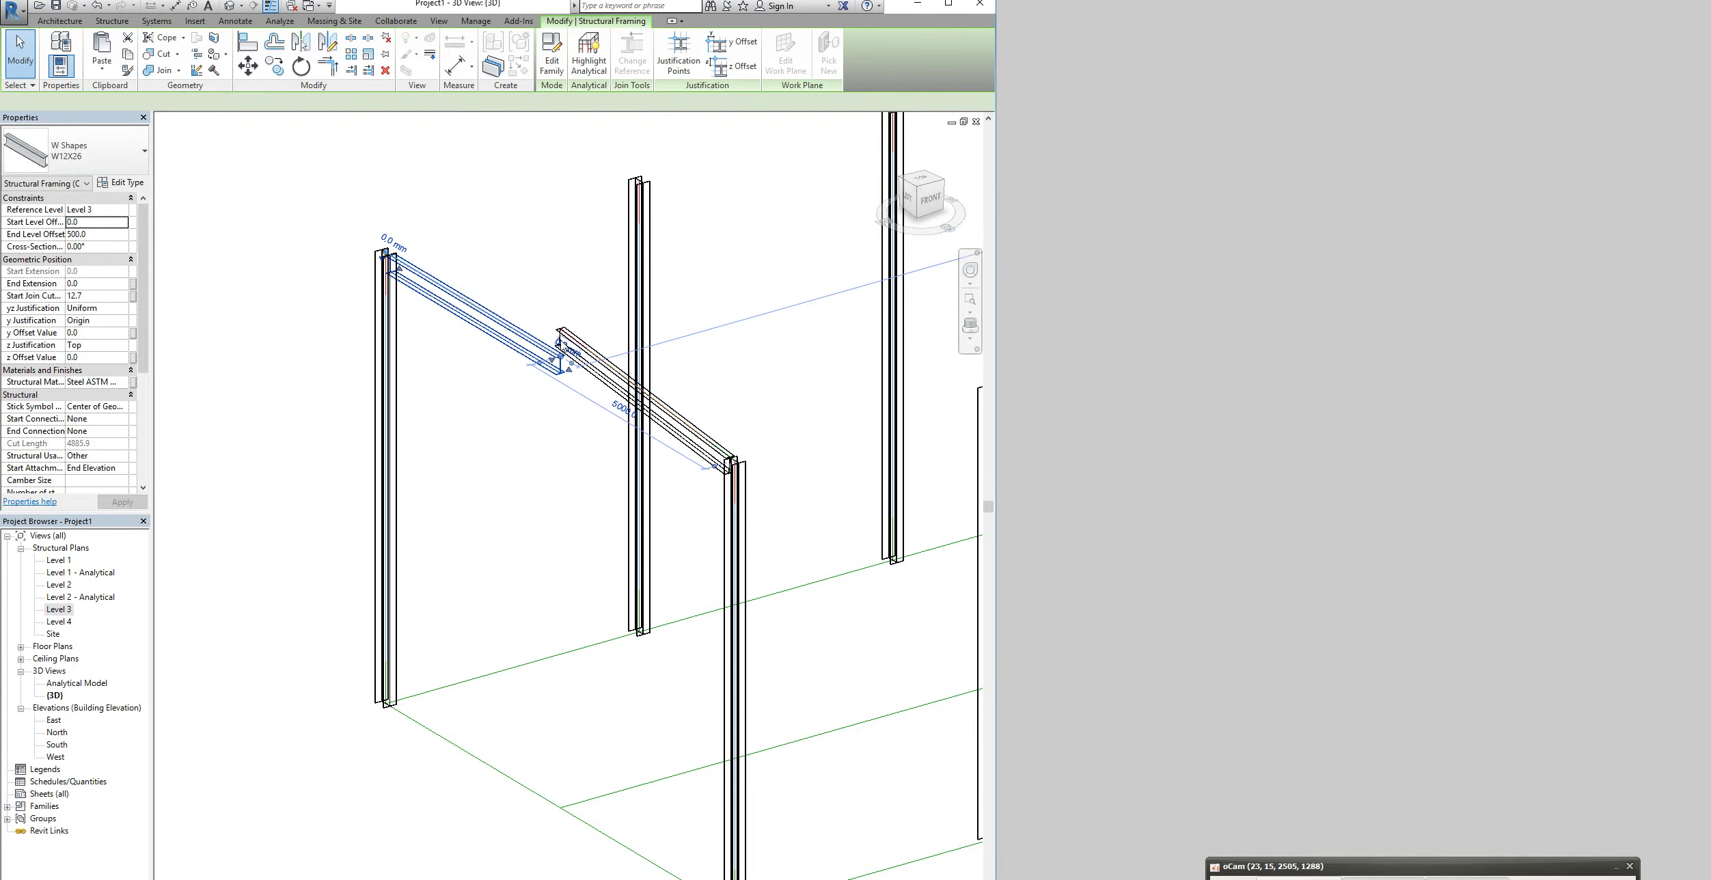
pyautogui.click(567, 347)
pyautogui.write('500')
pyautogui.press('Return')
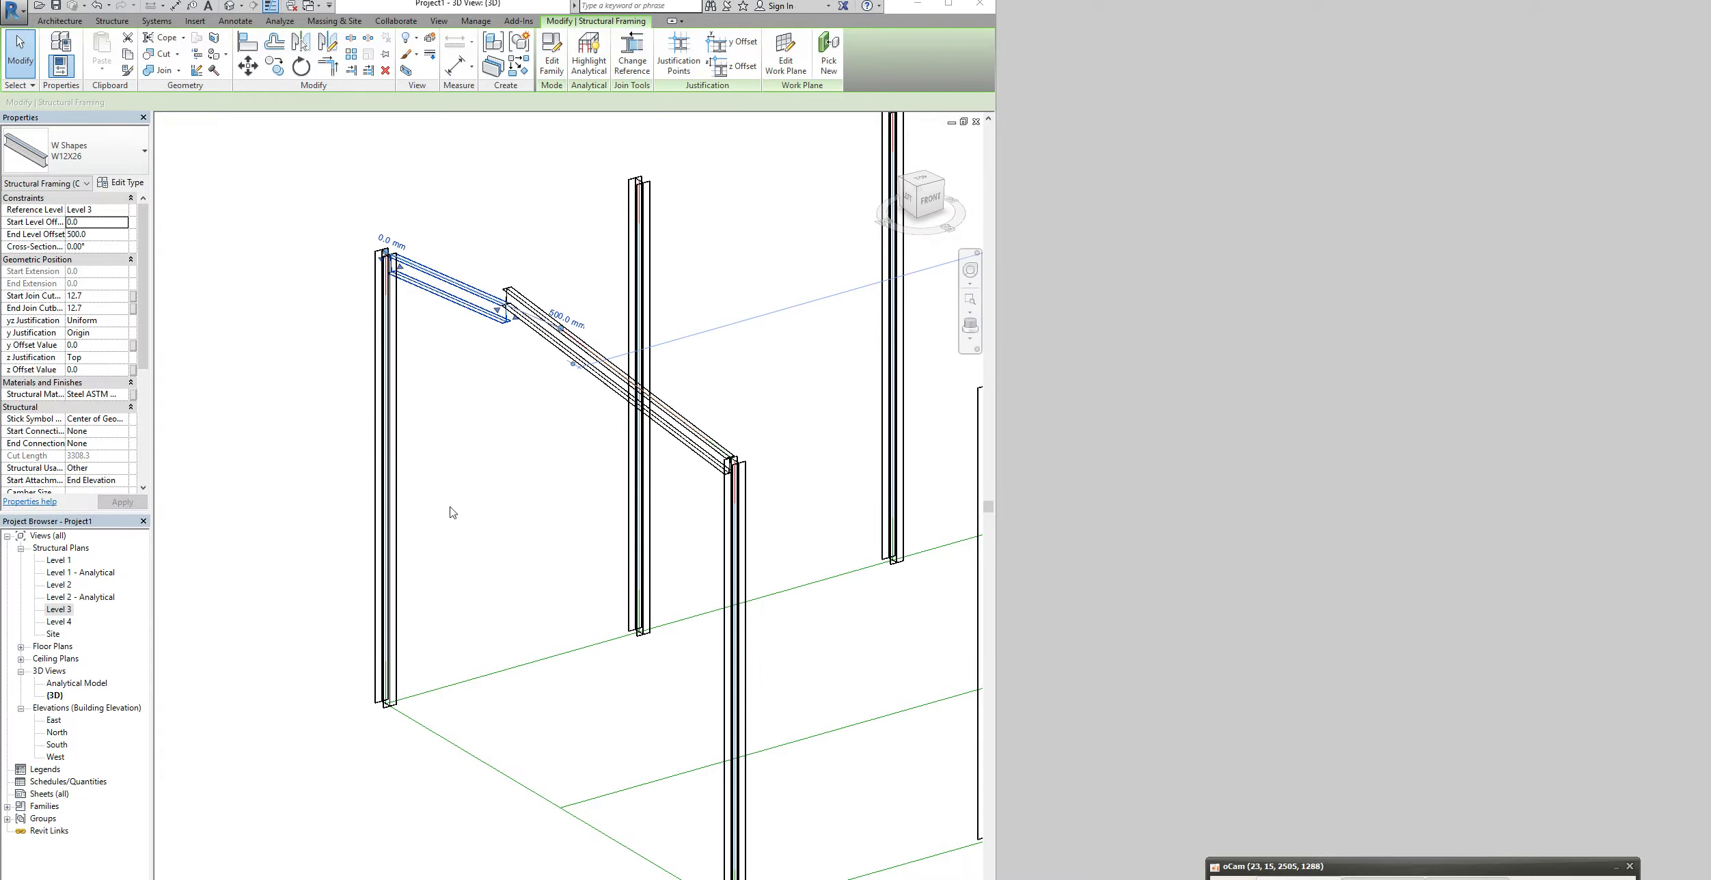
# In the East elevation, pull the ends of both sloped beams to grid 4 so they meet at the ridge
pyautogui.doubleClick(54, 721)
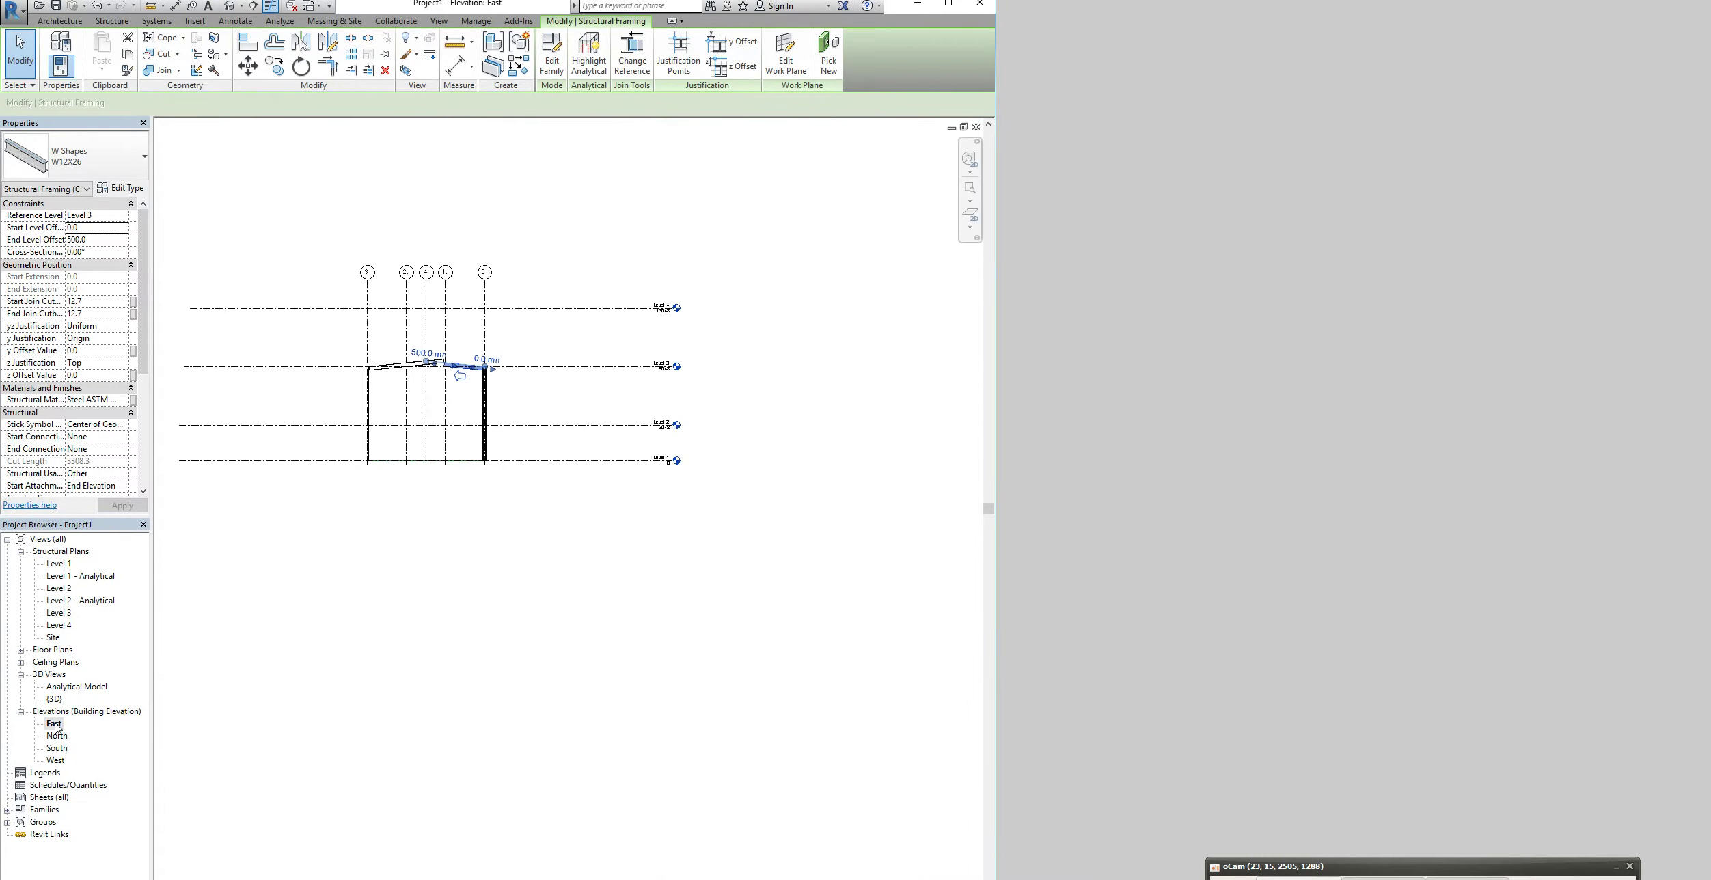
pyautogui.scroll(5, 388, 340)
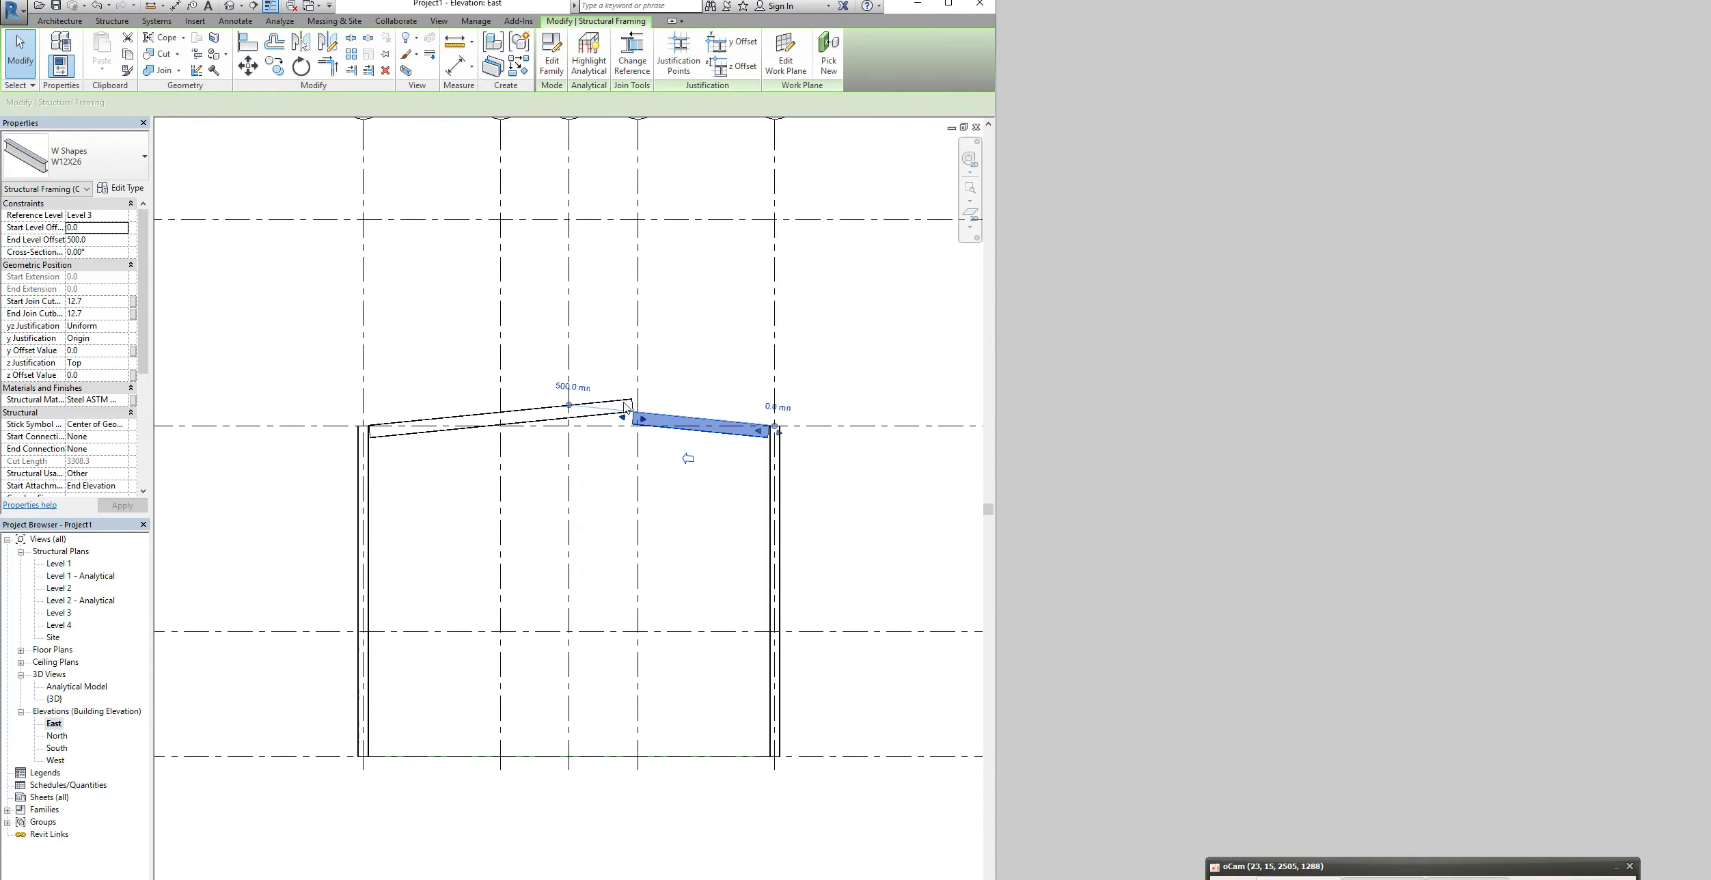
pyautogui.click(626, 407)
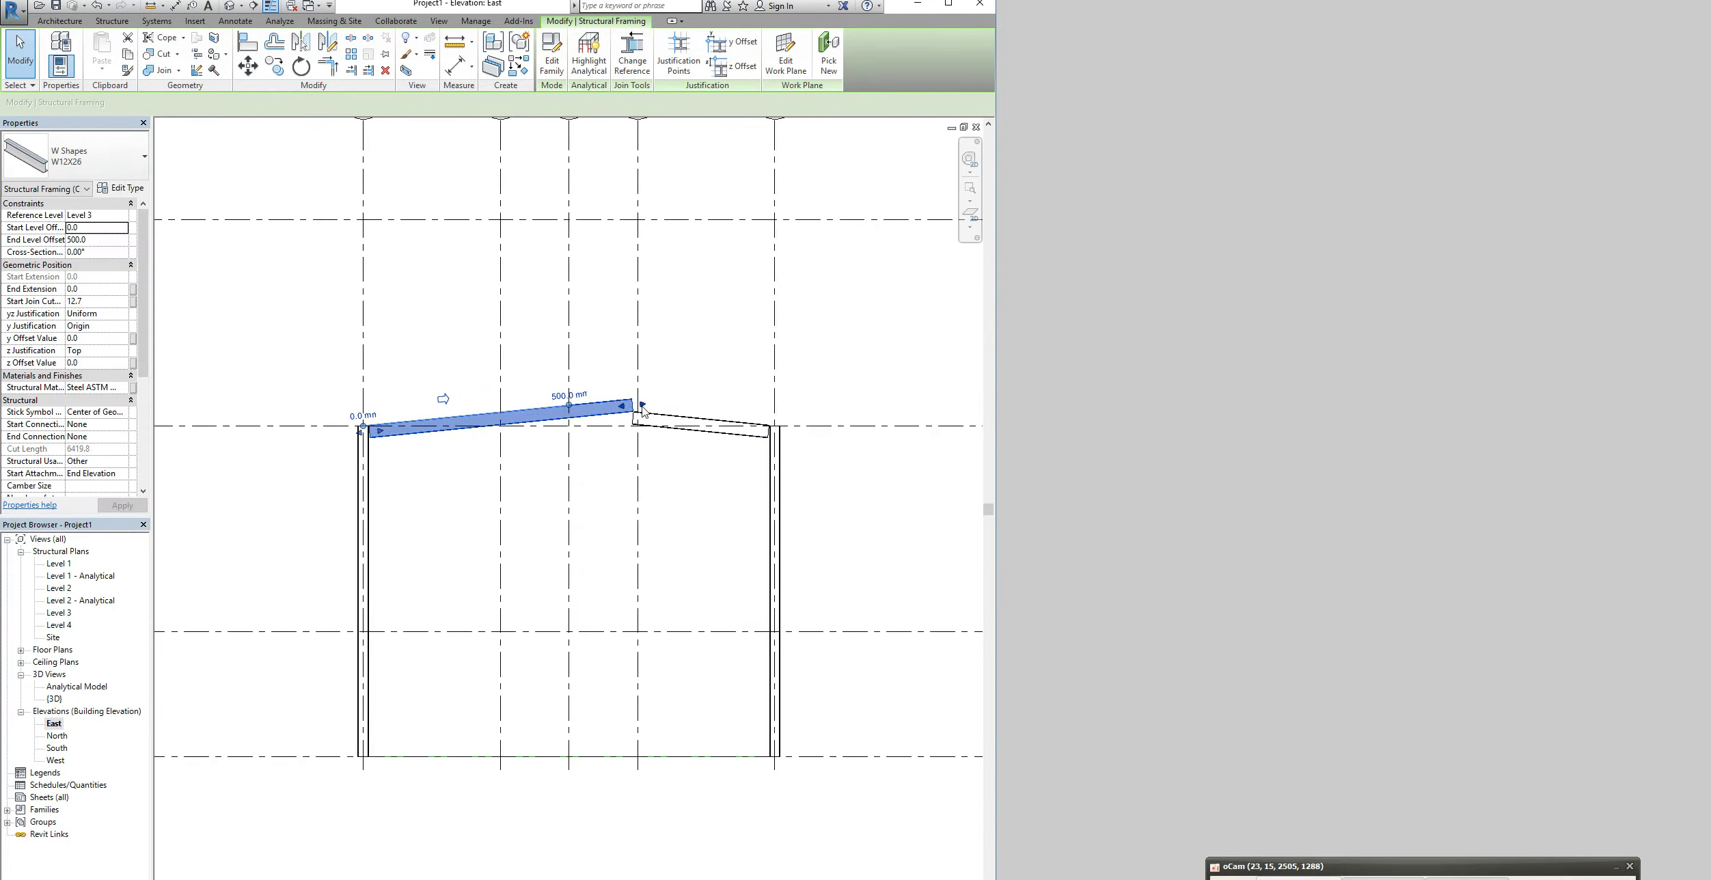
pyautogui.moveTo(607, 414); pyautogui.dragTo(570, 414)
pyautogui.click(625, 422)
pyautogui.click(537, 503)
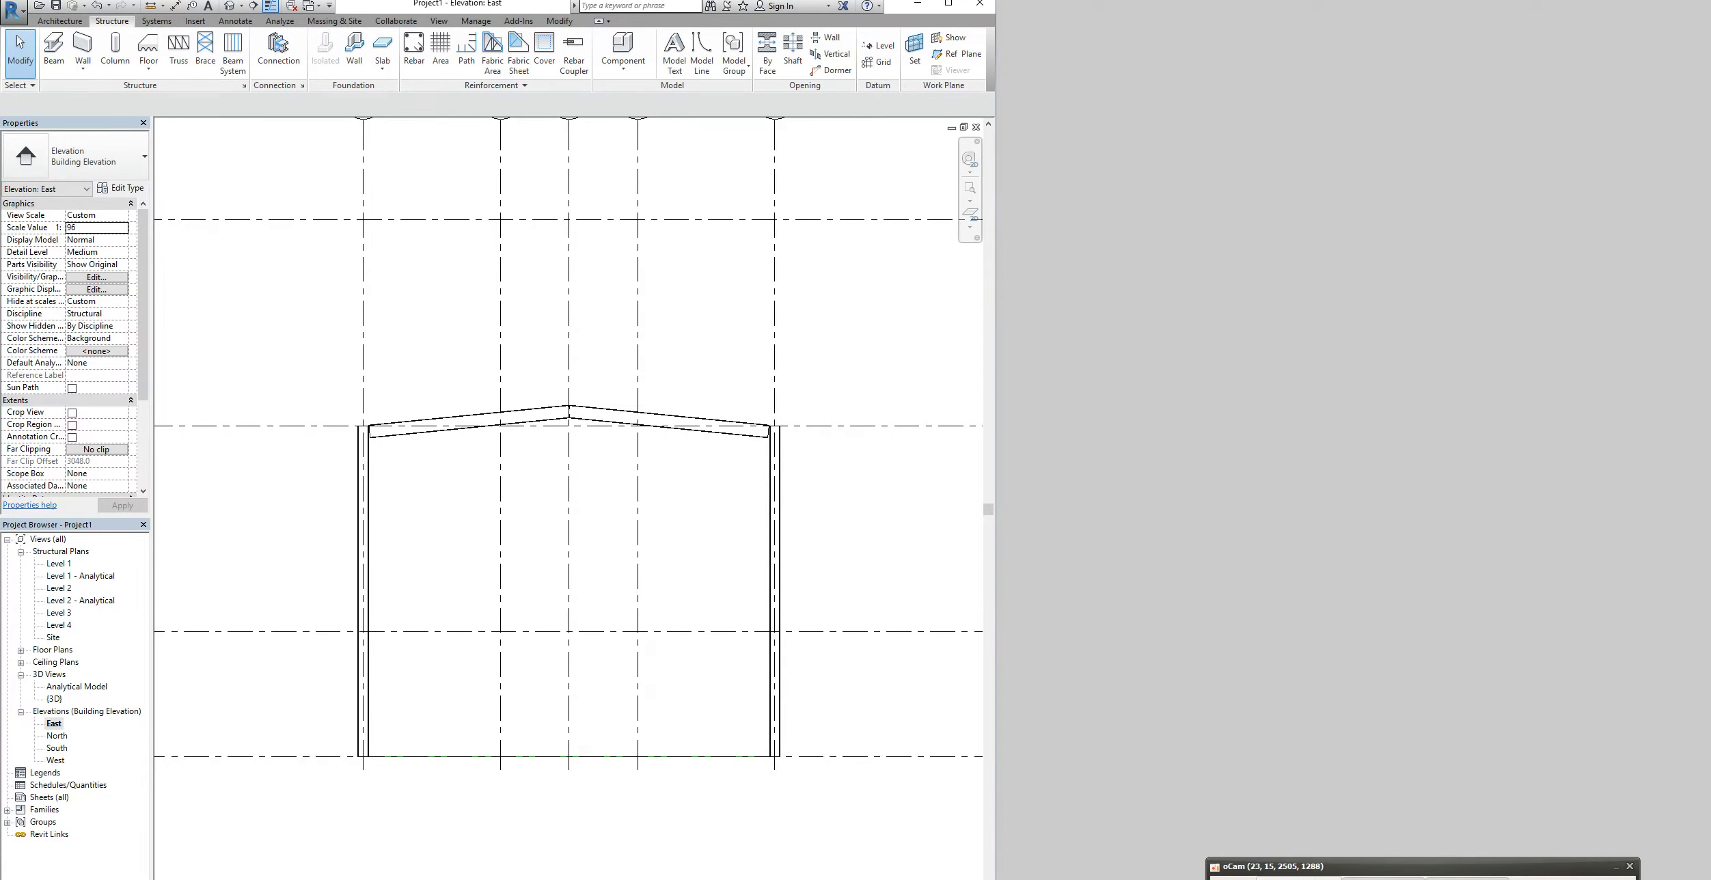
# In the Level 3 structural plan, array the two grid A beams to grid E with a total of 5 items
pyautogui.click(60, 615)
pyautogui.doubleClick(61, 621)
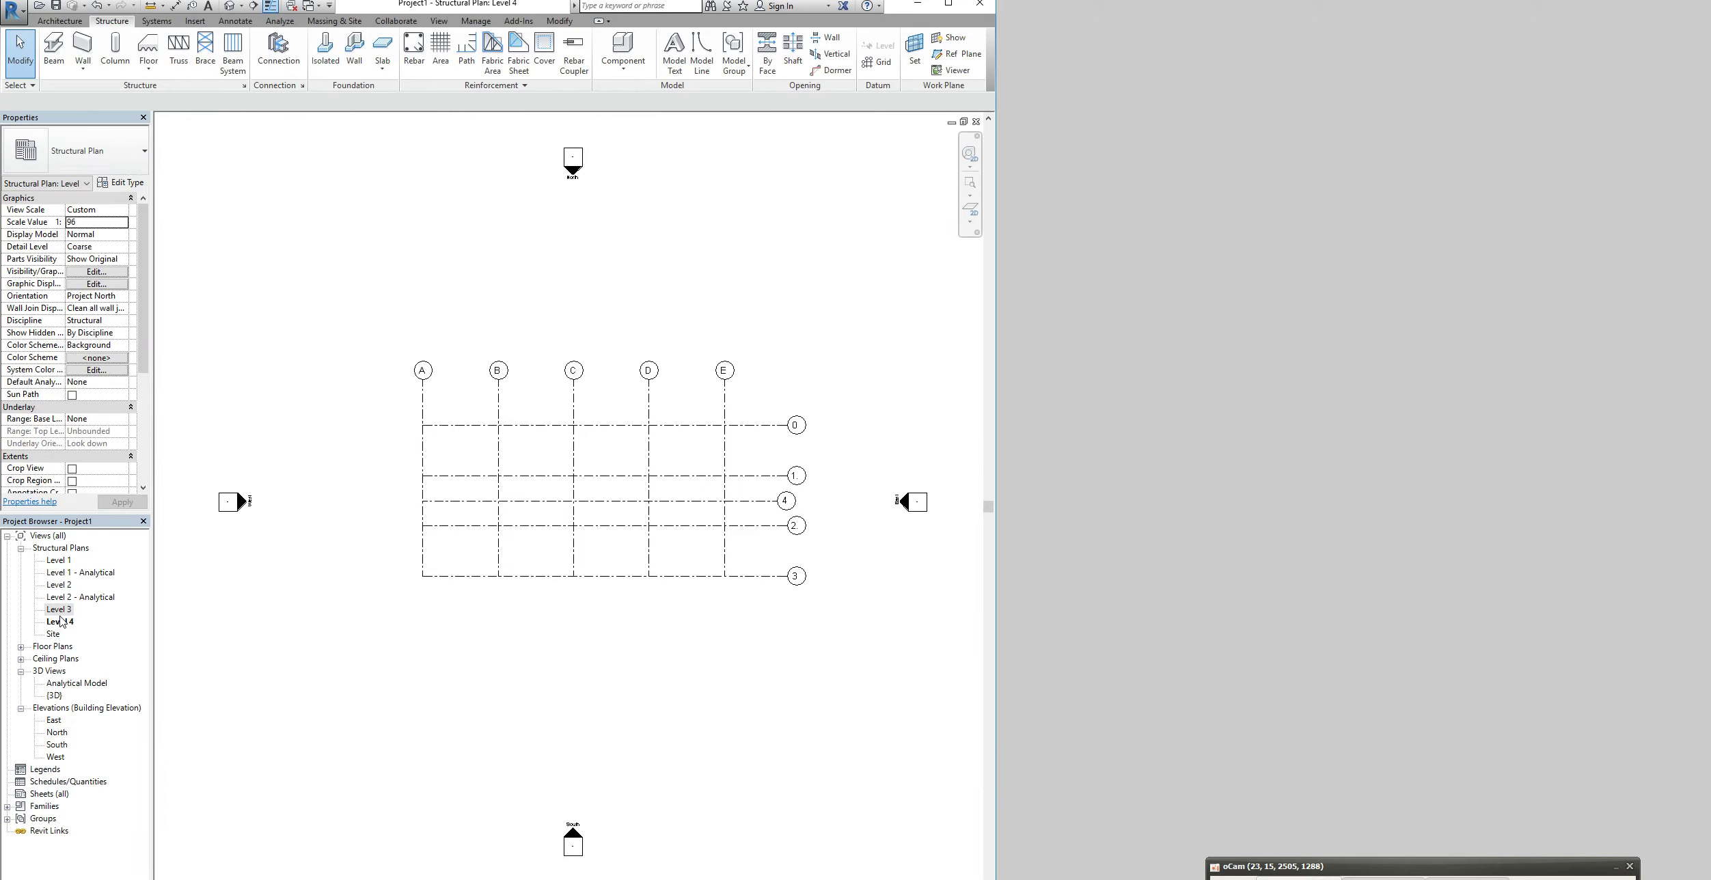
pyautogui.doubleClick(60, 612)
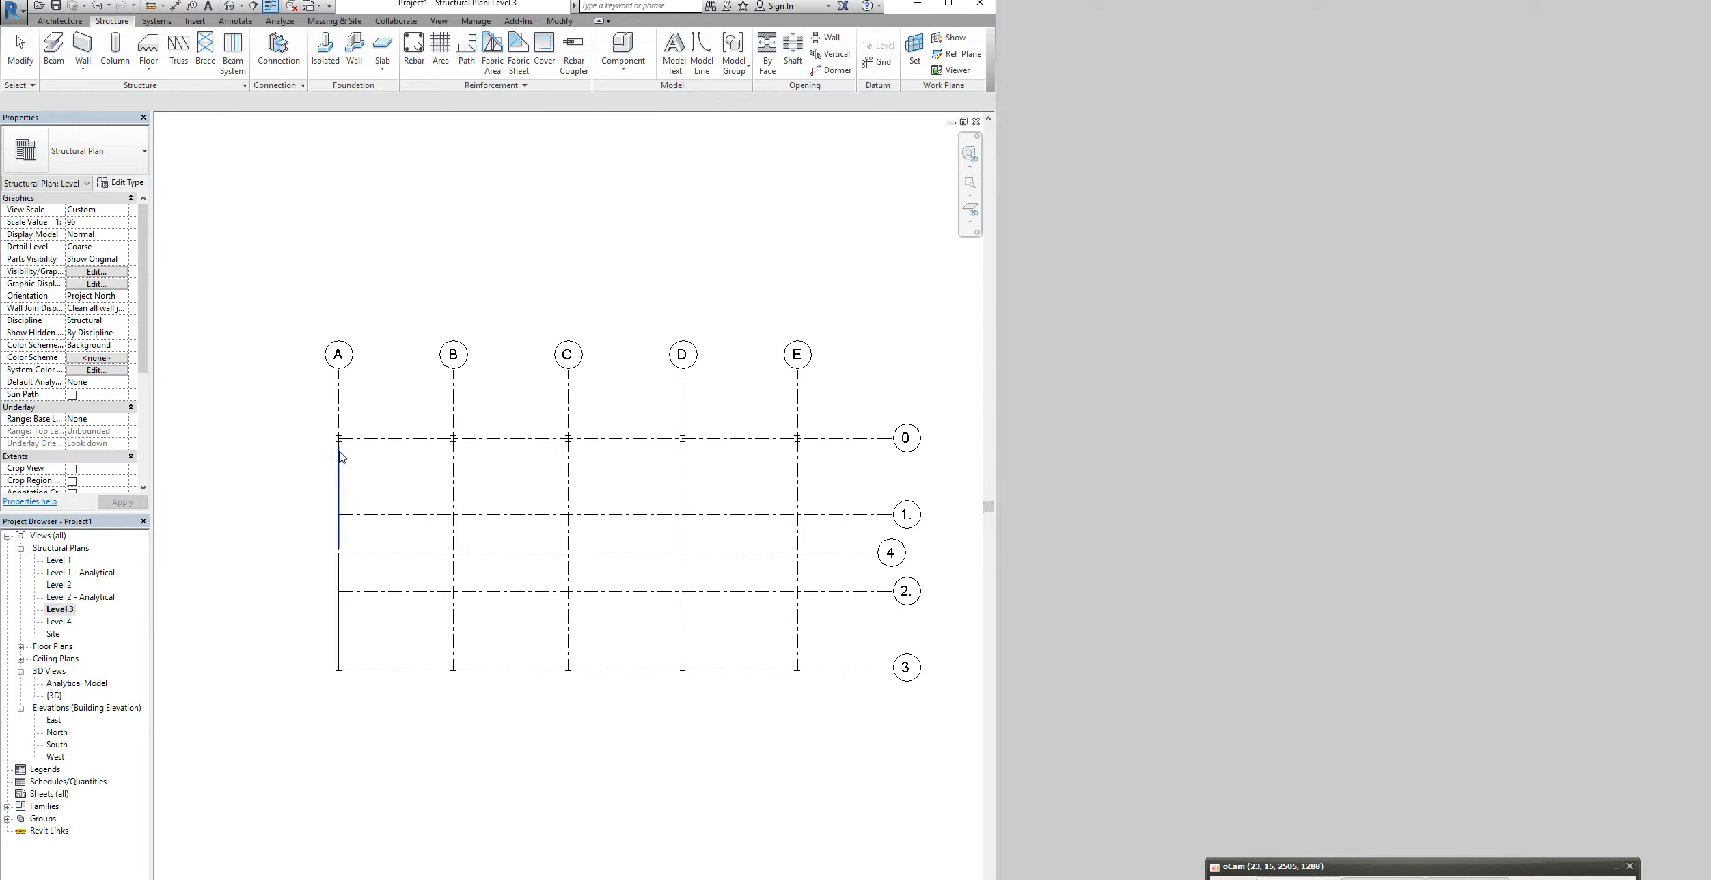
pyautogui.click(342, 478)
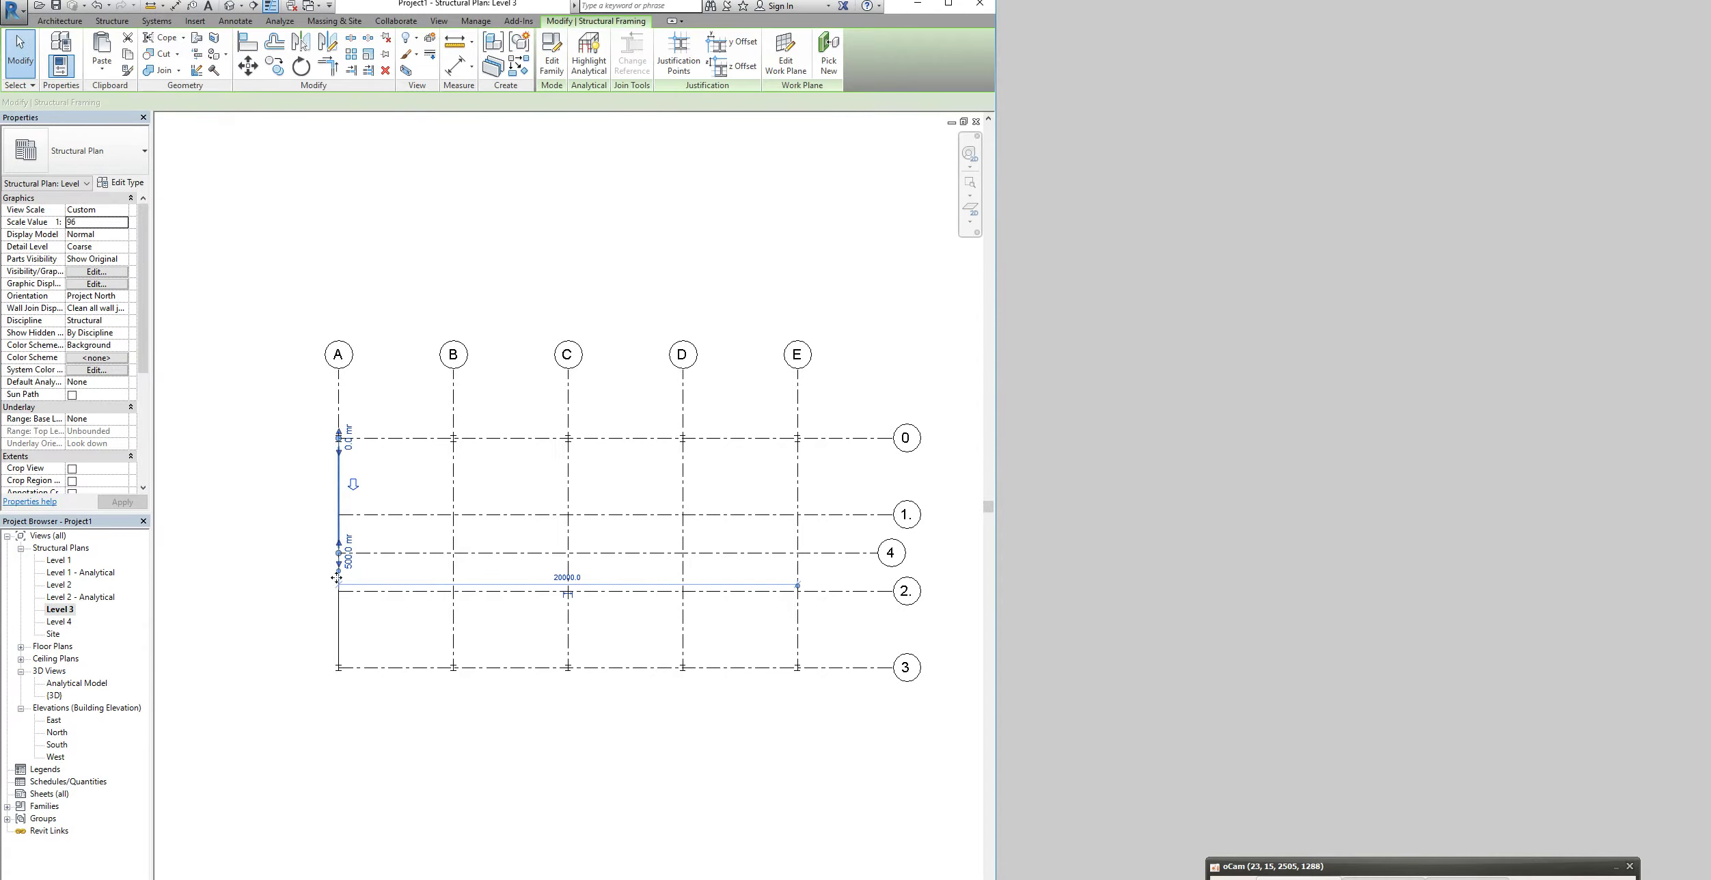
pyautogui.click(331, 629)
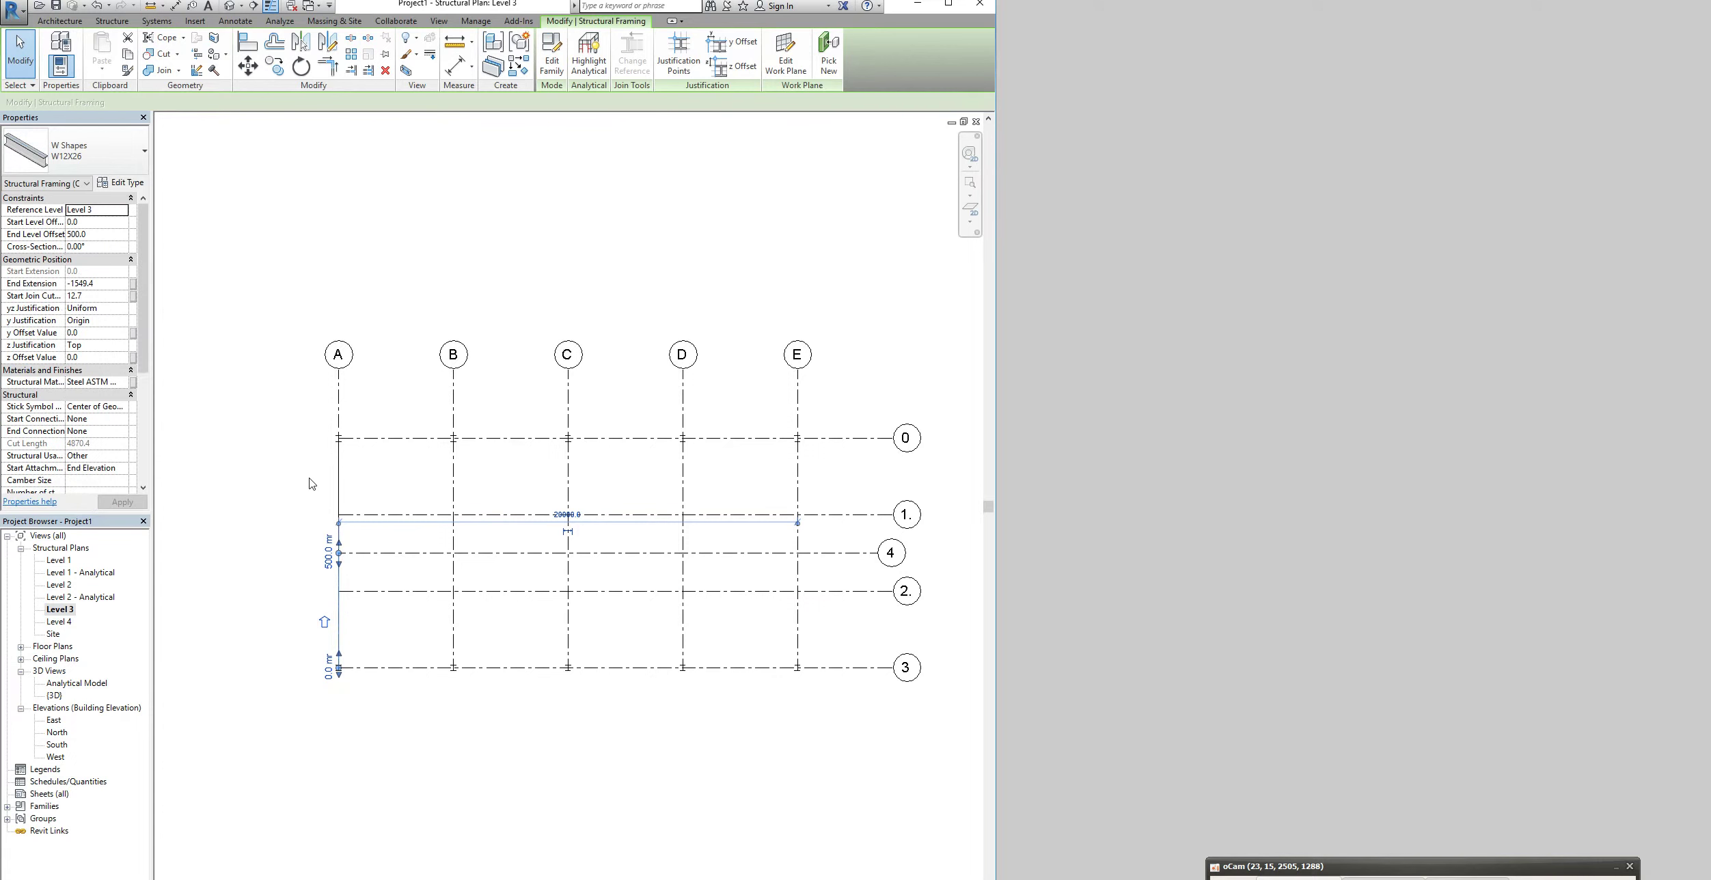
pyautogui.click(340, 490)
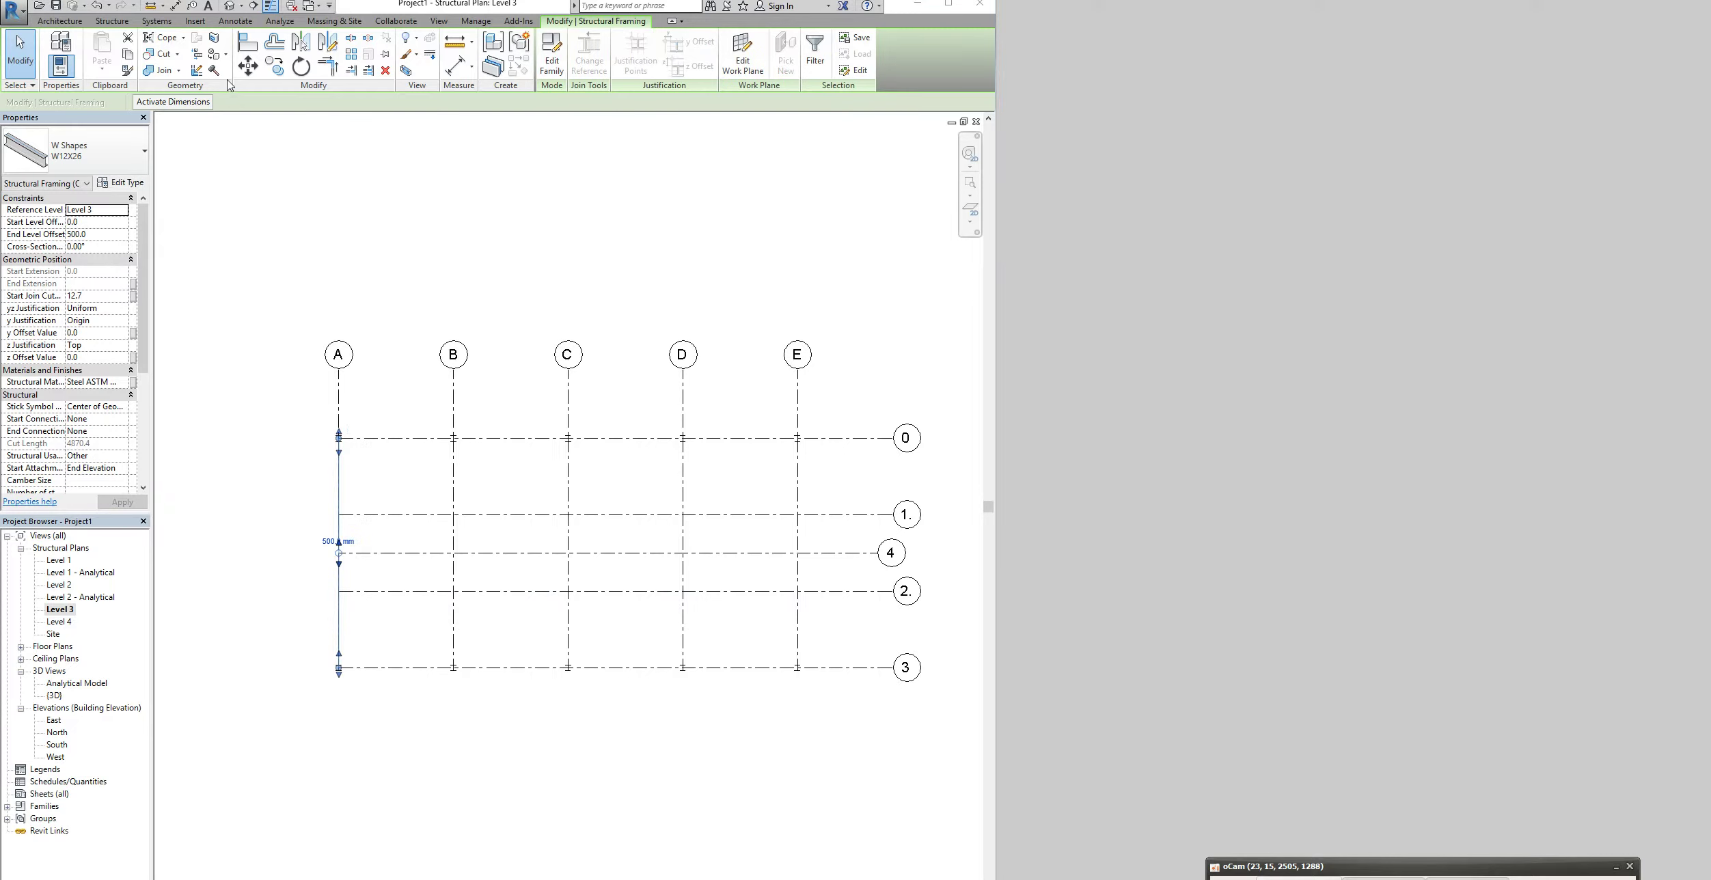
pyautogui.click(352, 57)
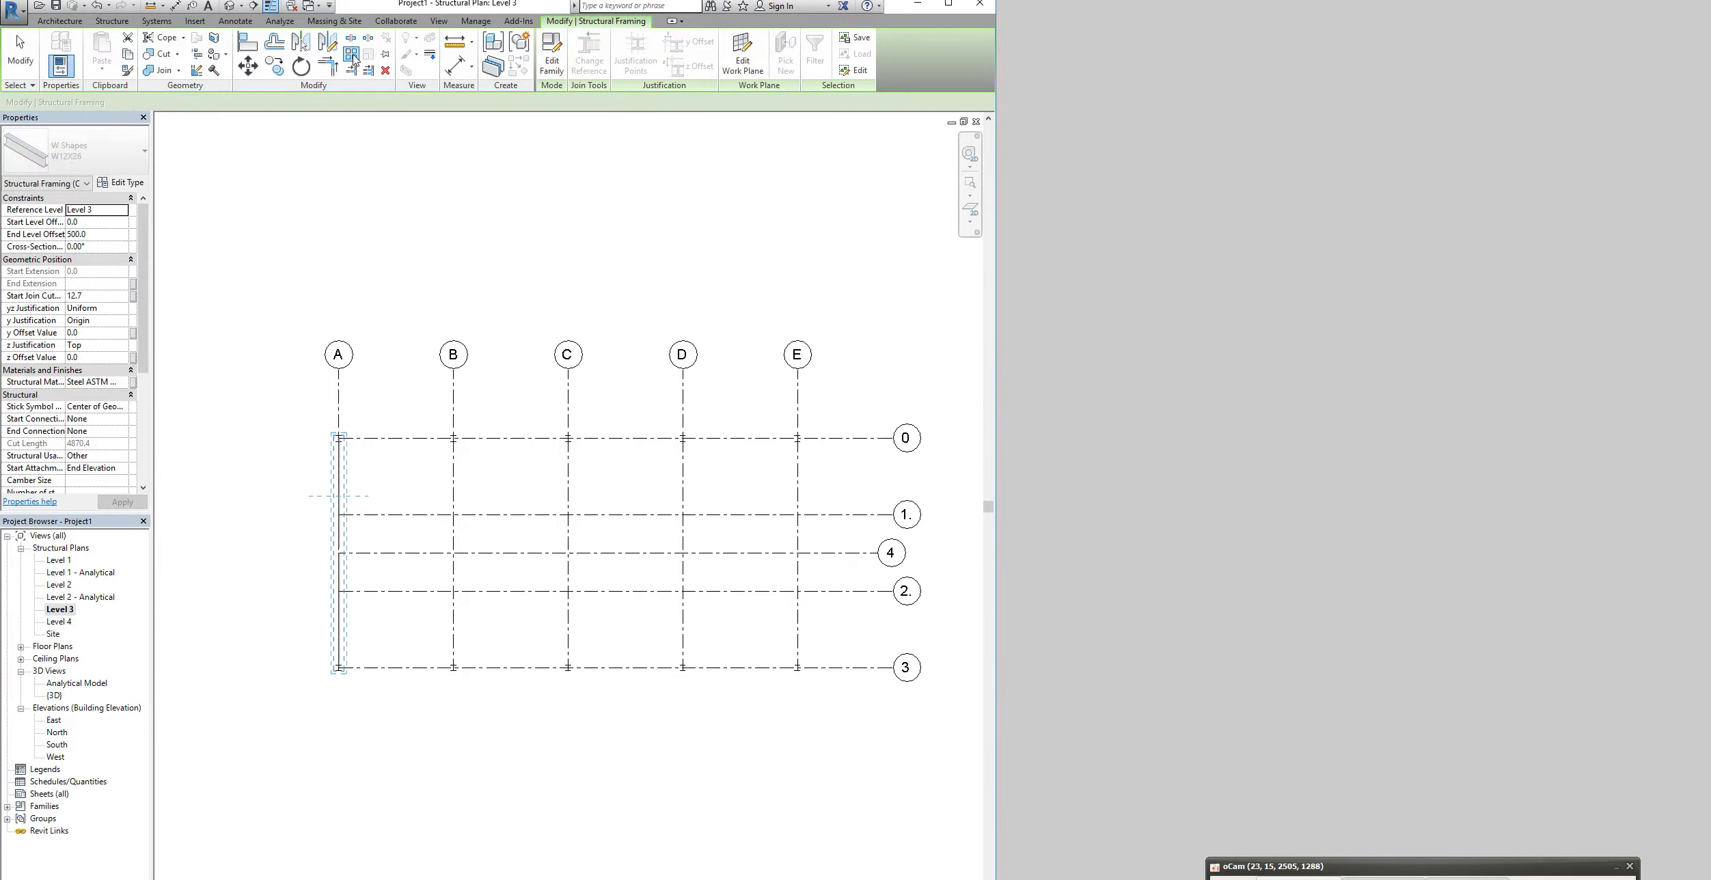
pyautogui.click(339, 441)
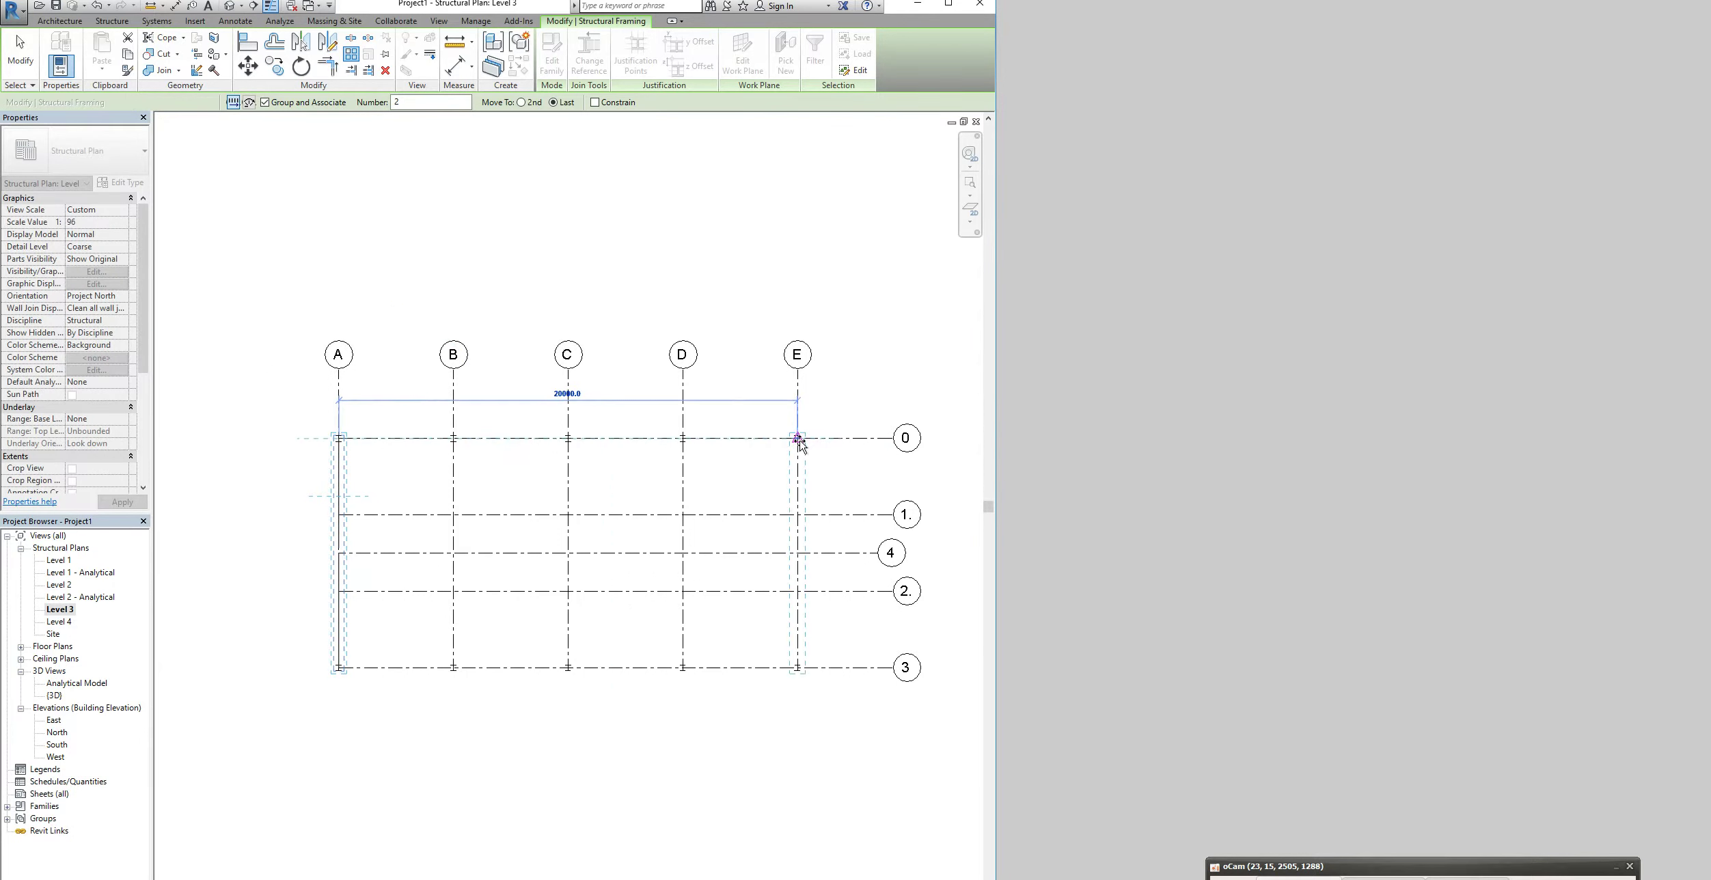
pyautogui.scroll(5, 798, 441)
pyautogui.click(778, 424)
pyautogui.scroll(-6, 779, 424)
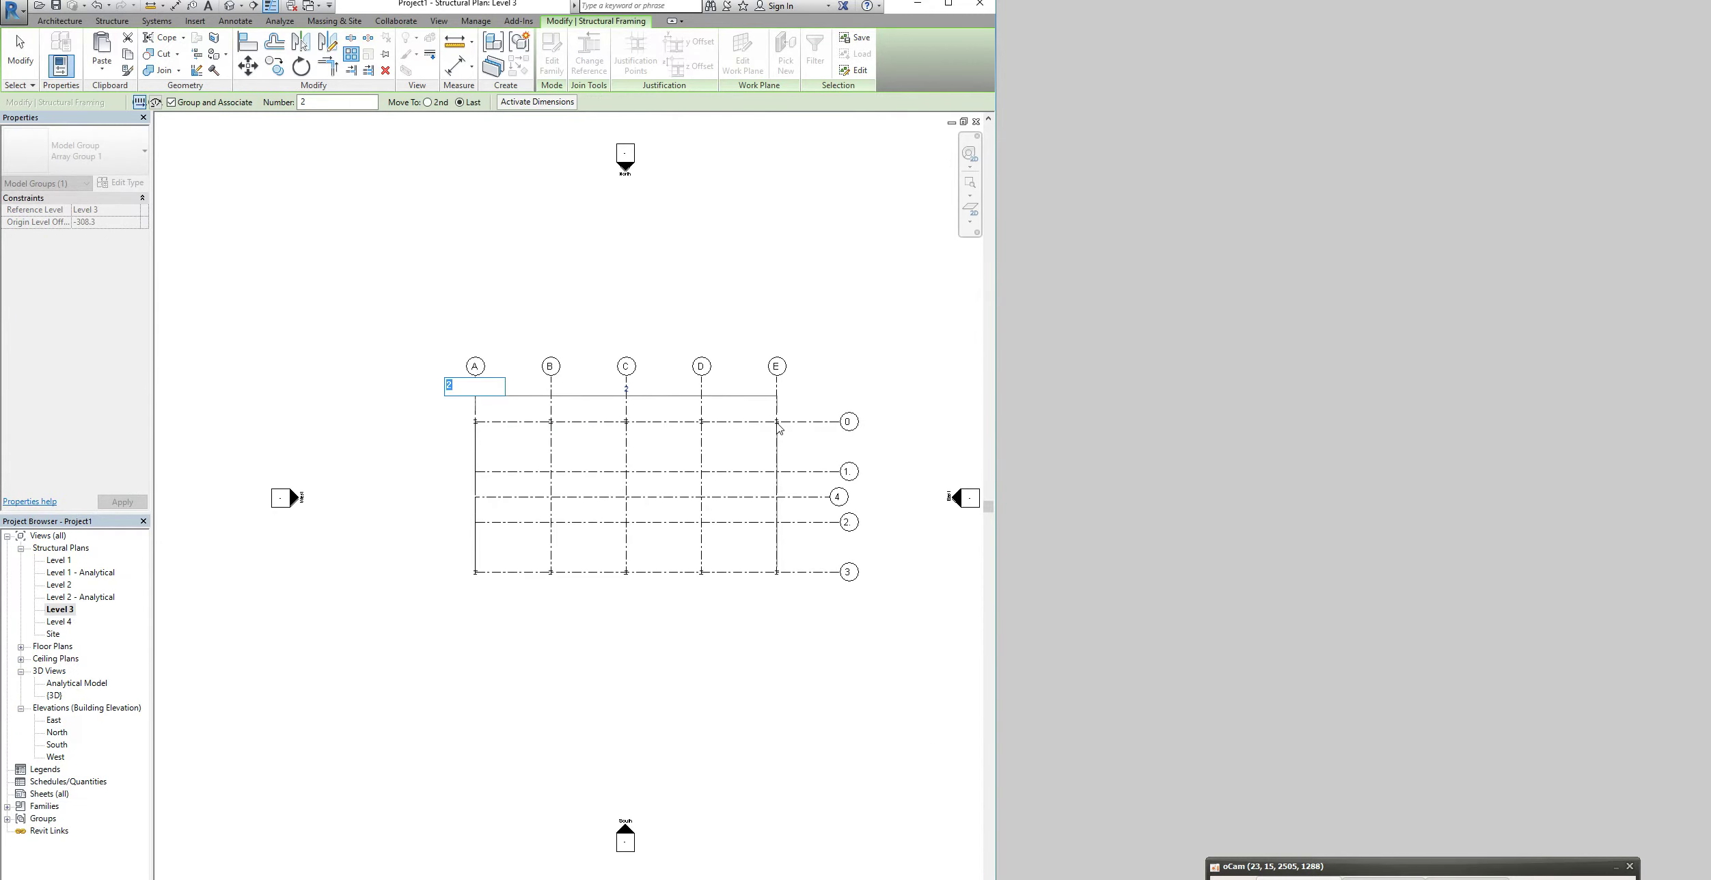
pyautogui.write('5')
pyautogui.press('Return')
pyautogui.click(413, 403)
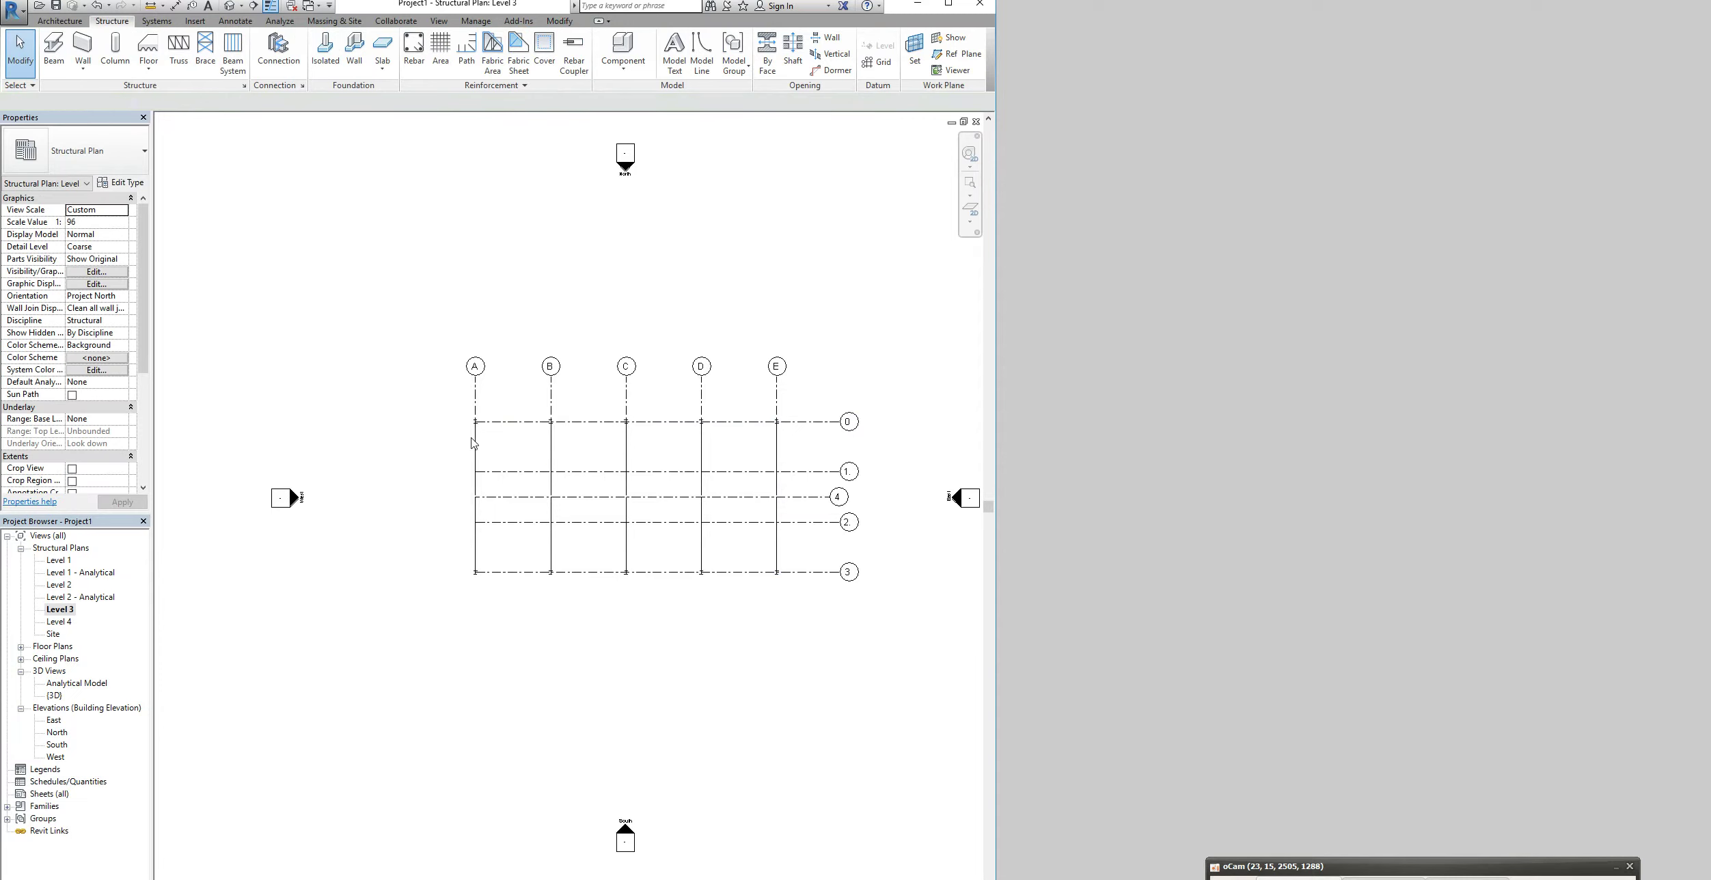
# Ungroup the five arrayed beam groups on grids A to E
pyautogui.click(475, 441)
pyautogui.keyDown('ctrl'); pyautogui.click(553, 440); pyautogui.keyUp('ctrl')
pyautogui.keyDown('ctrl'); pyautogui.click(625, 448); pyautogui.keyUp('ctrl')
pyautogui.keyDown('ctrl'); pyautogui.click(702, 451); pyautogui.keyUp('ctrl')
pyautogui.keyDown('ctrl'); pyautogui.click(777, 451); pyautogui.keyUp('ctrl')
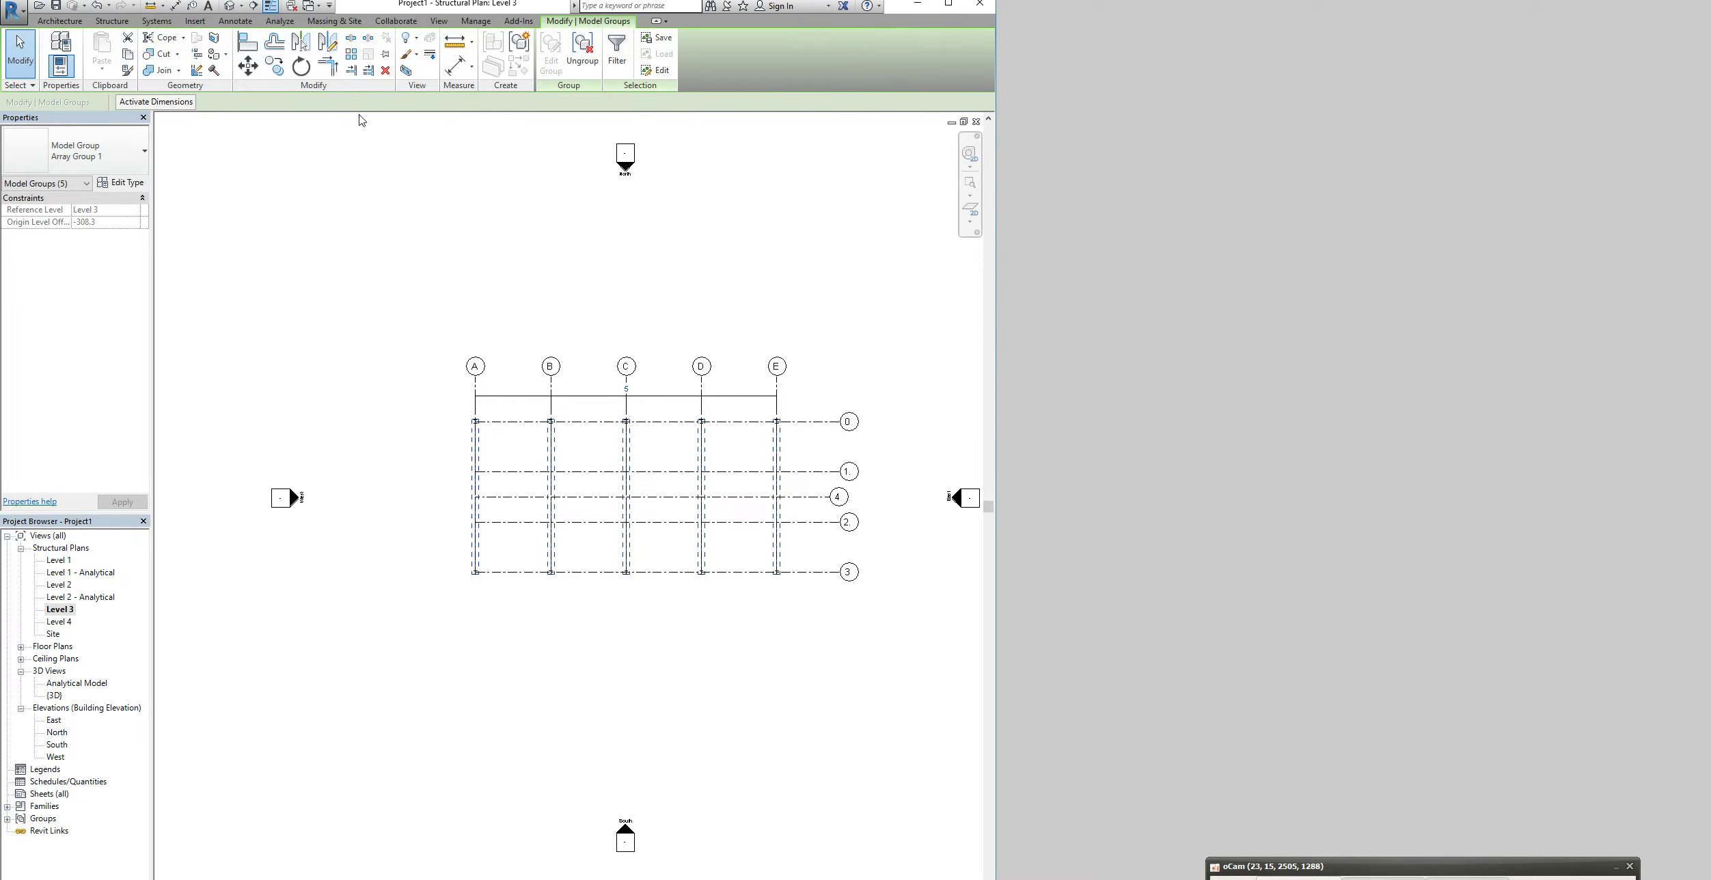
pyautogui.click(582, 53)
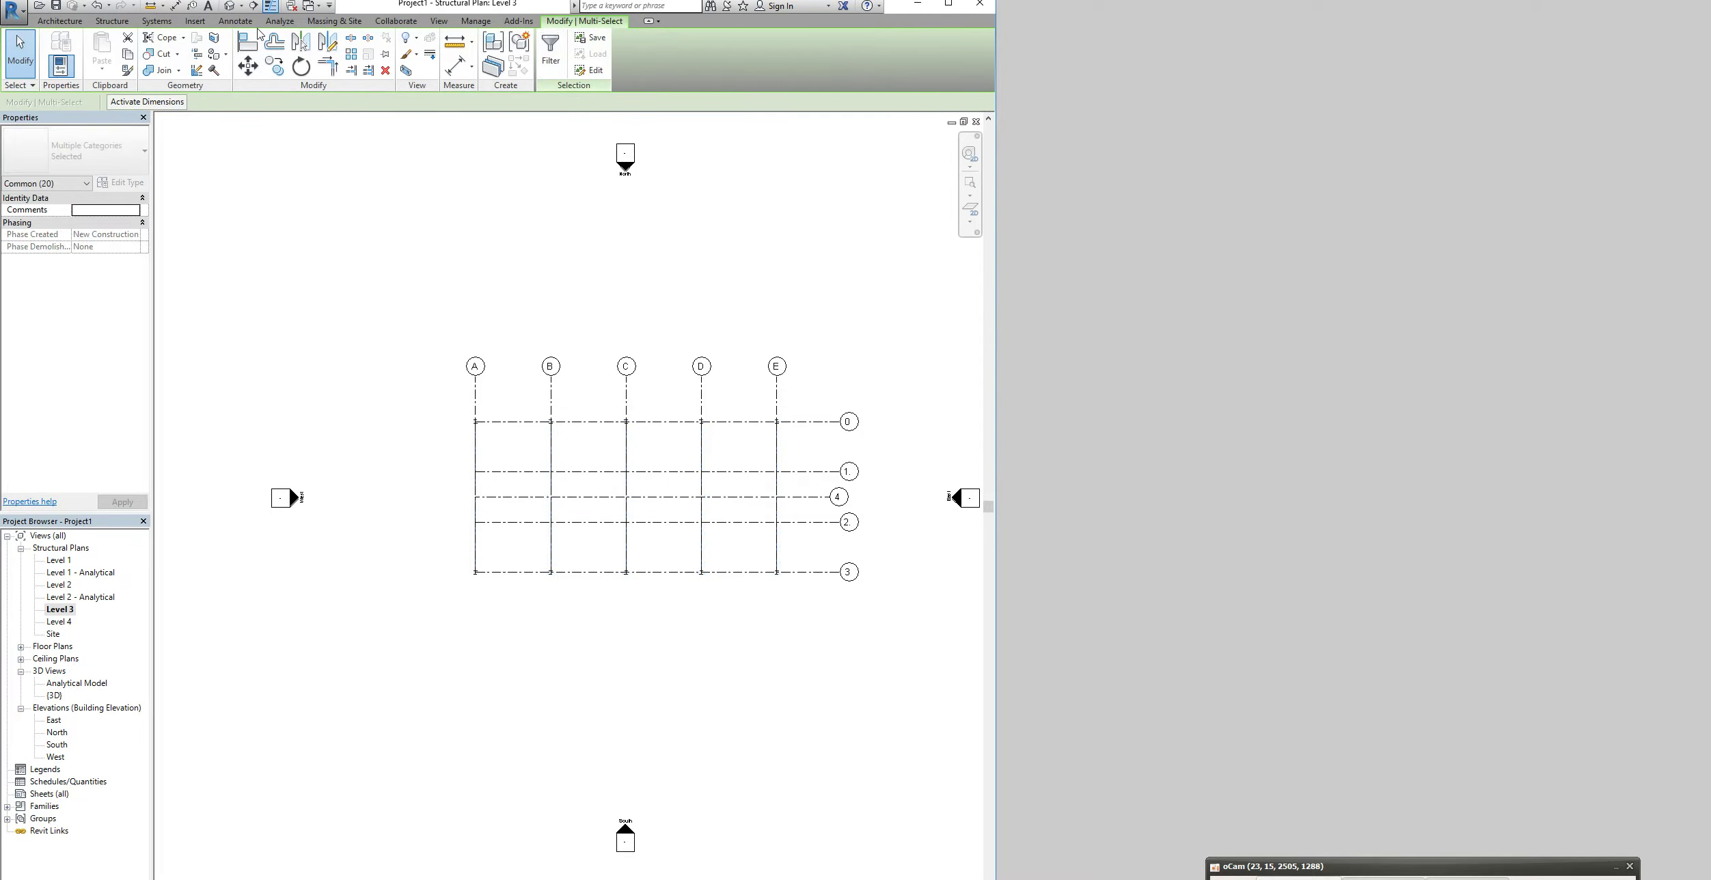
# Review the arrayed frames in the 3D view and open the East elevation
pyautogui.click(230, 6)
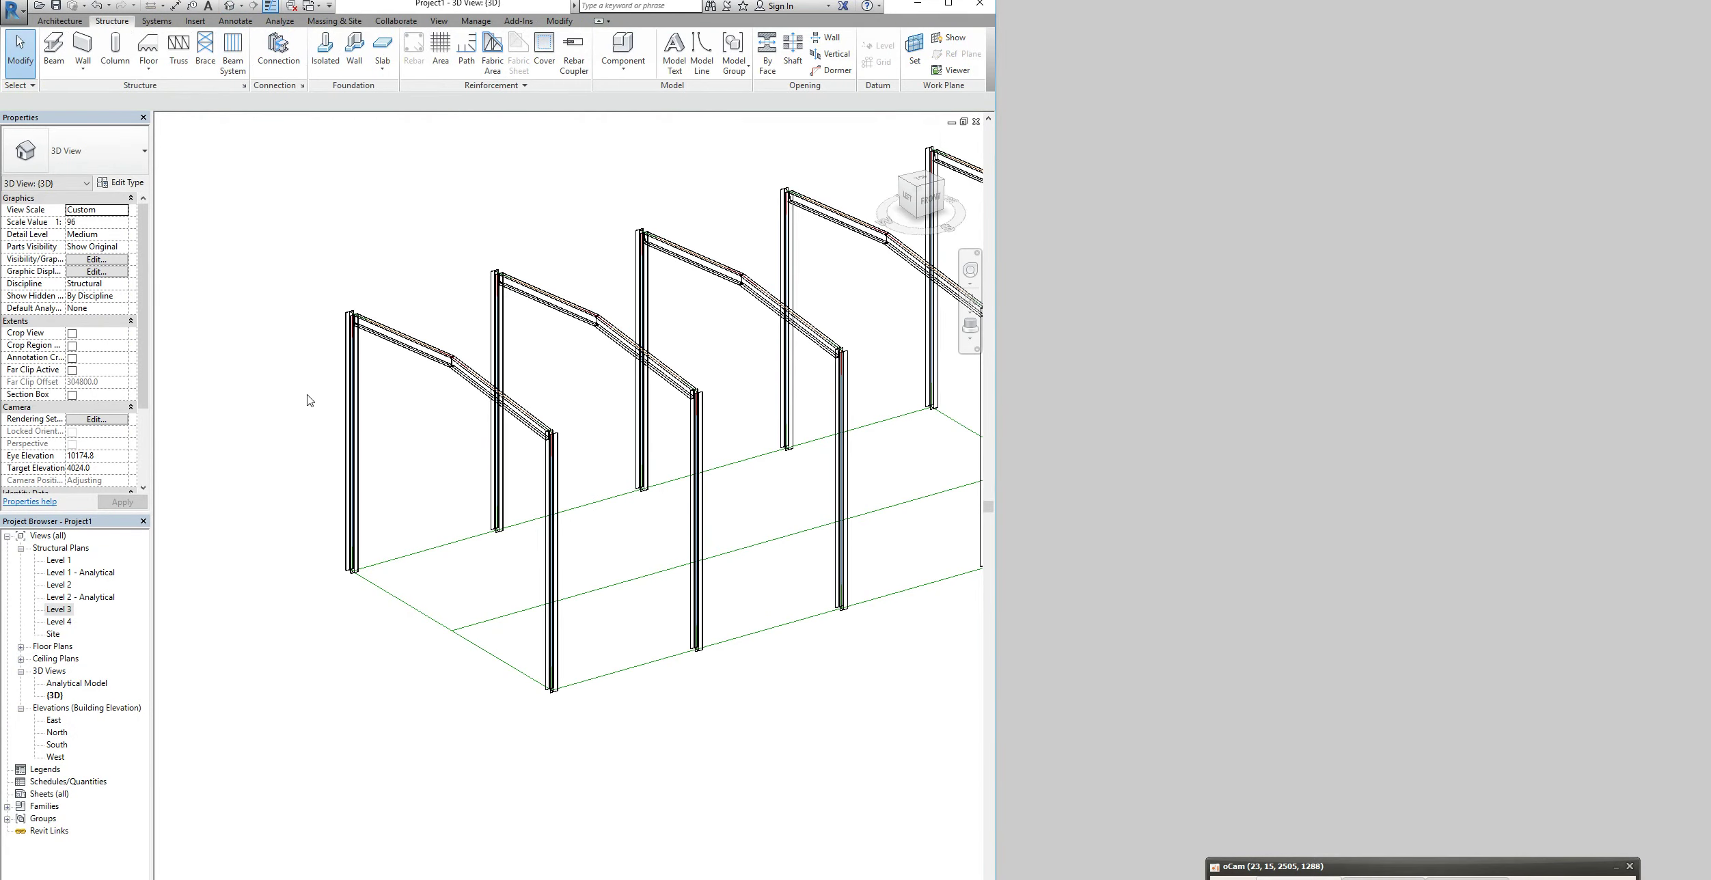
pyautogui.scroll(-2, 748, 492)
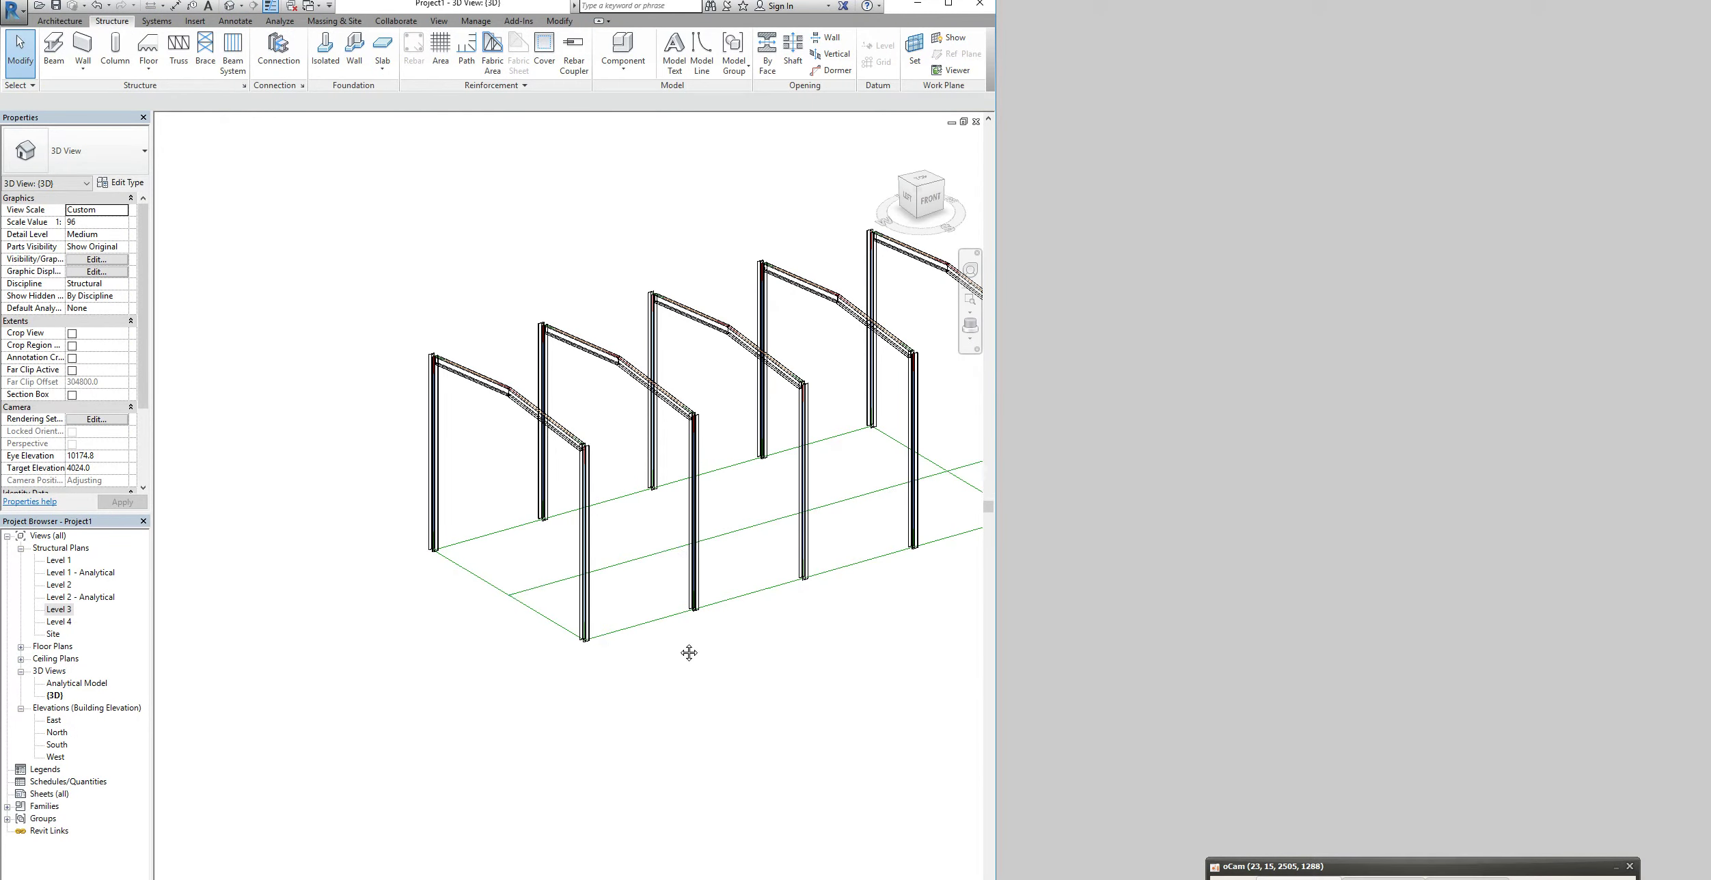
pyautogui.moveTo(688, 653); pyautogui.dragTo(598, 669, button='middle')
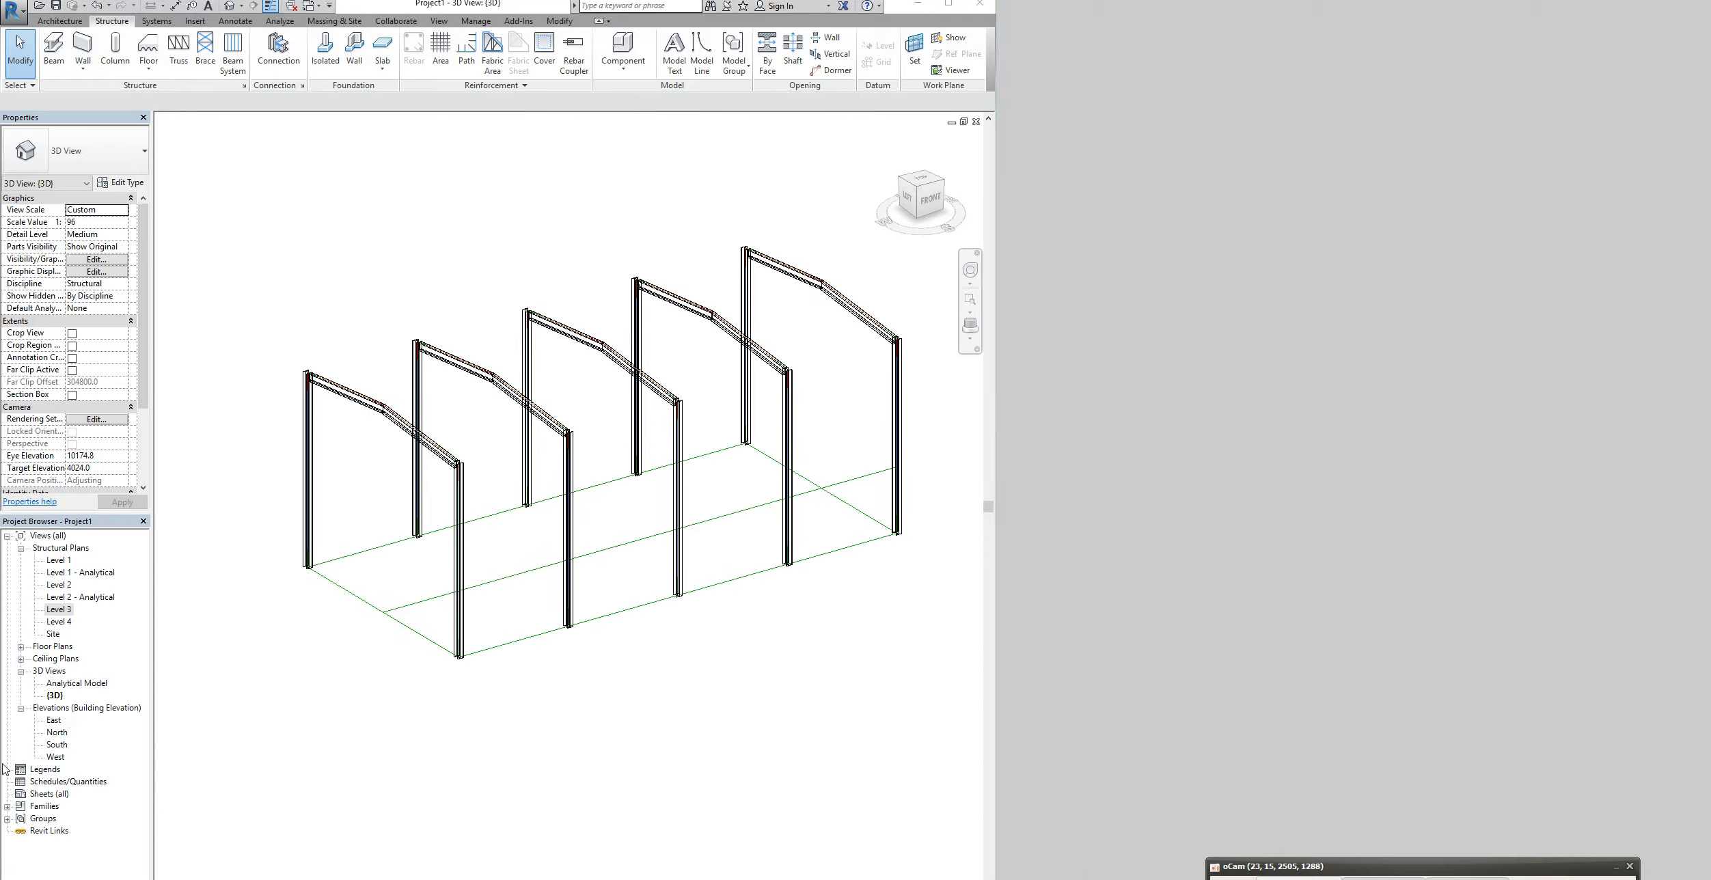
pyautogui.doubleClick(54, 722)
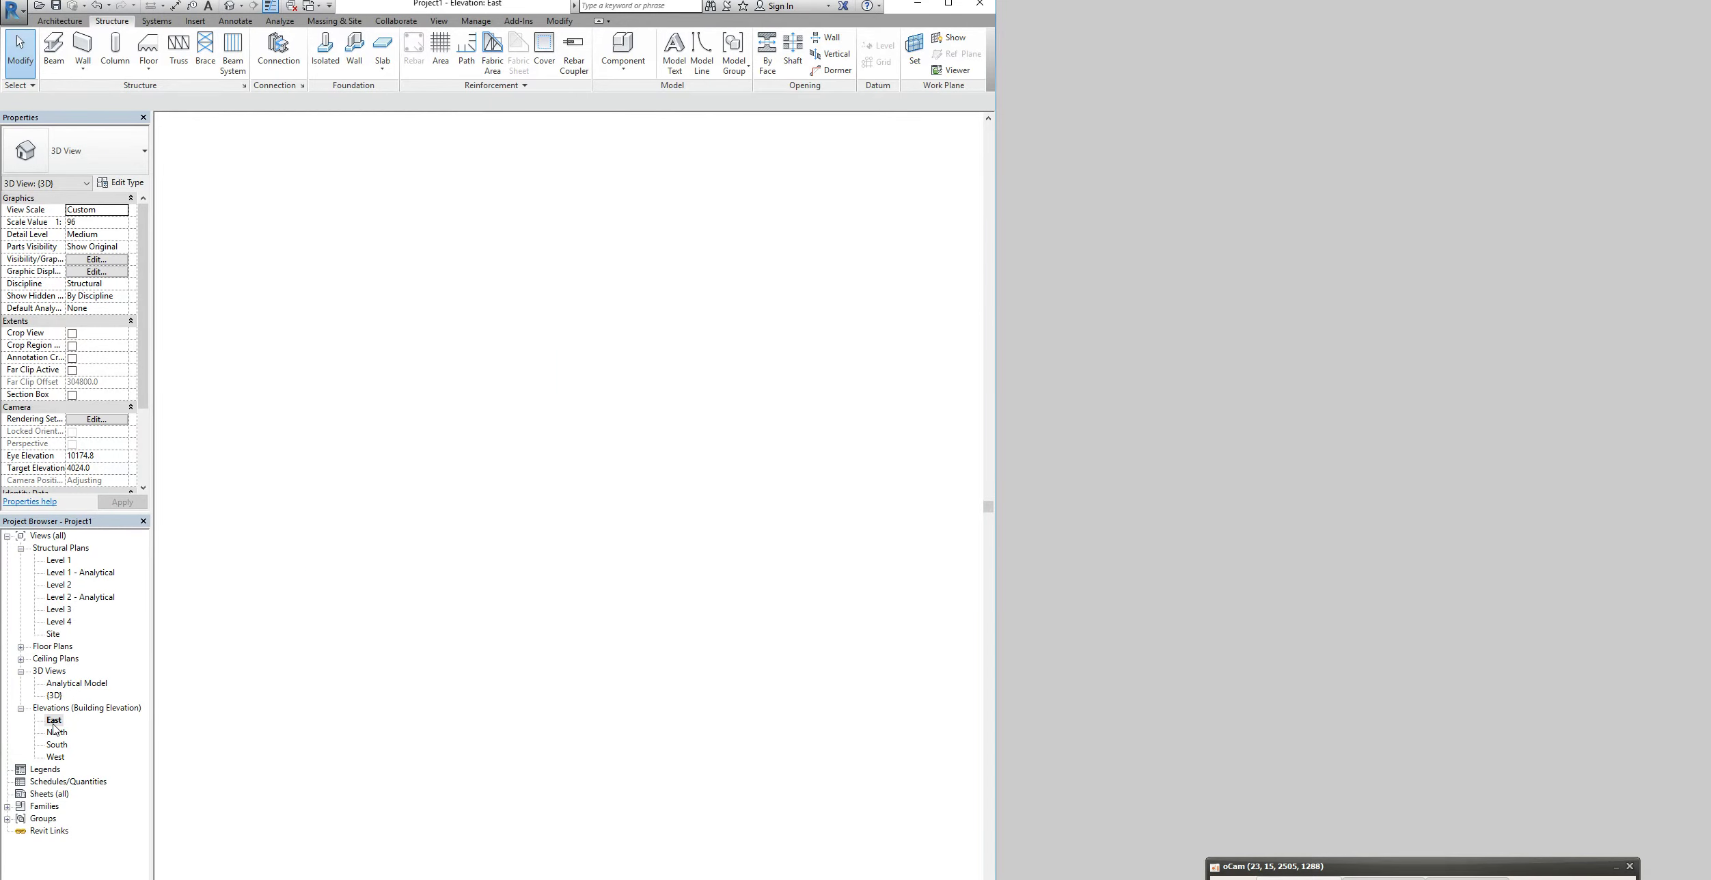
pyautogui.scroll(-5, 552, 667)
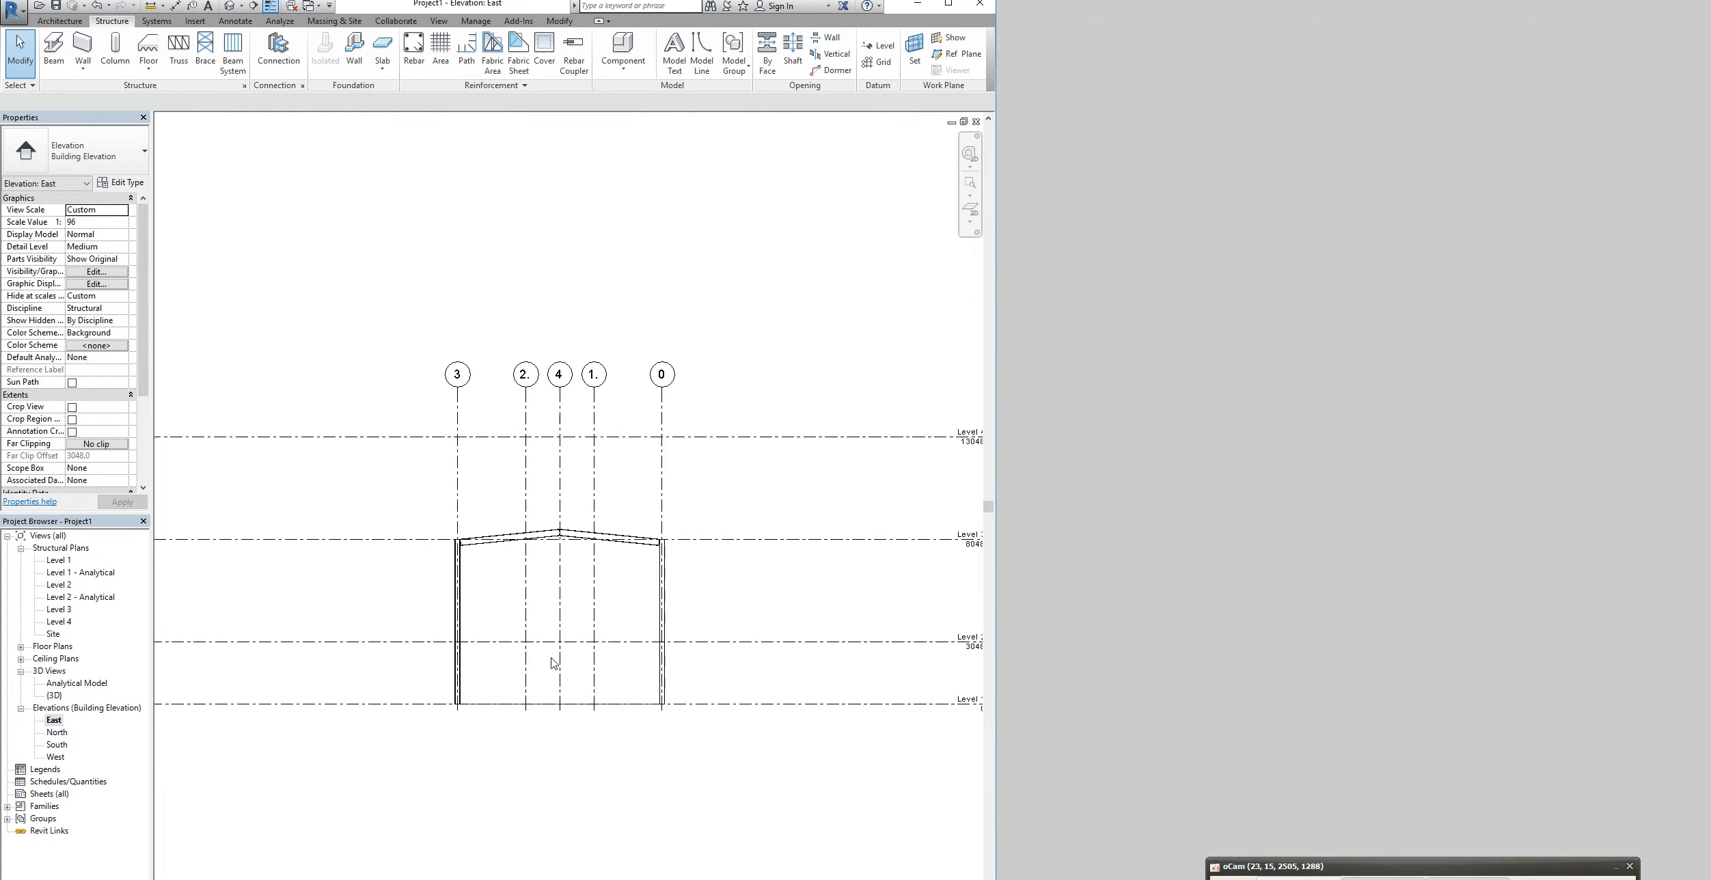
# Move Level 2 by setting its distance to Level 3 to 3000 mm
pyautogui.click(470, 658)
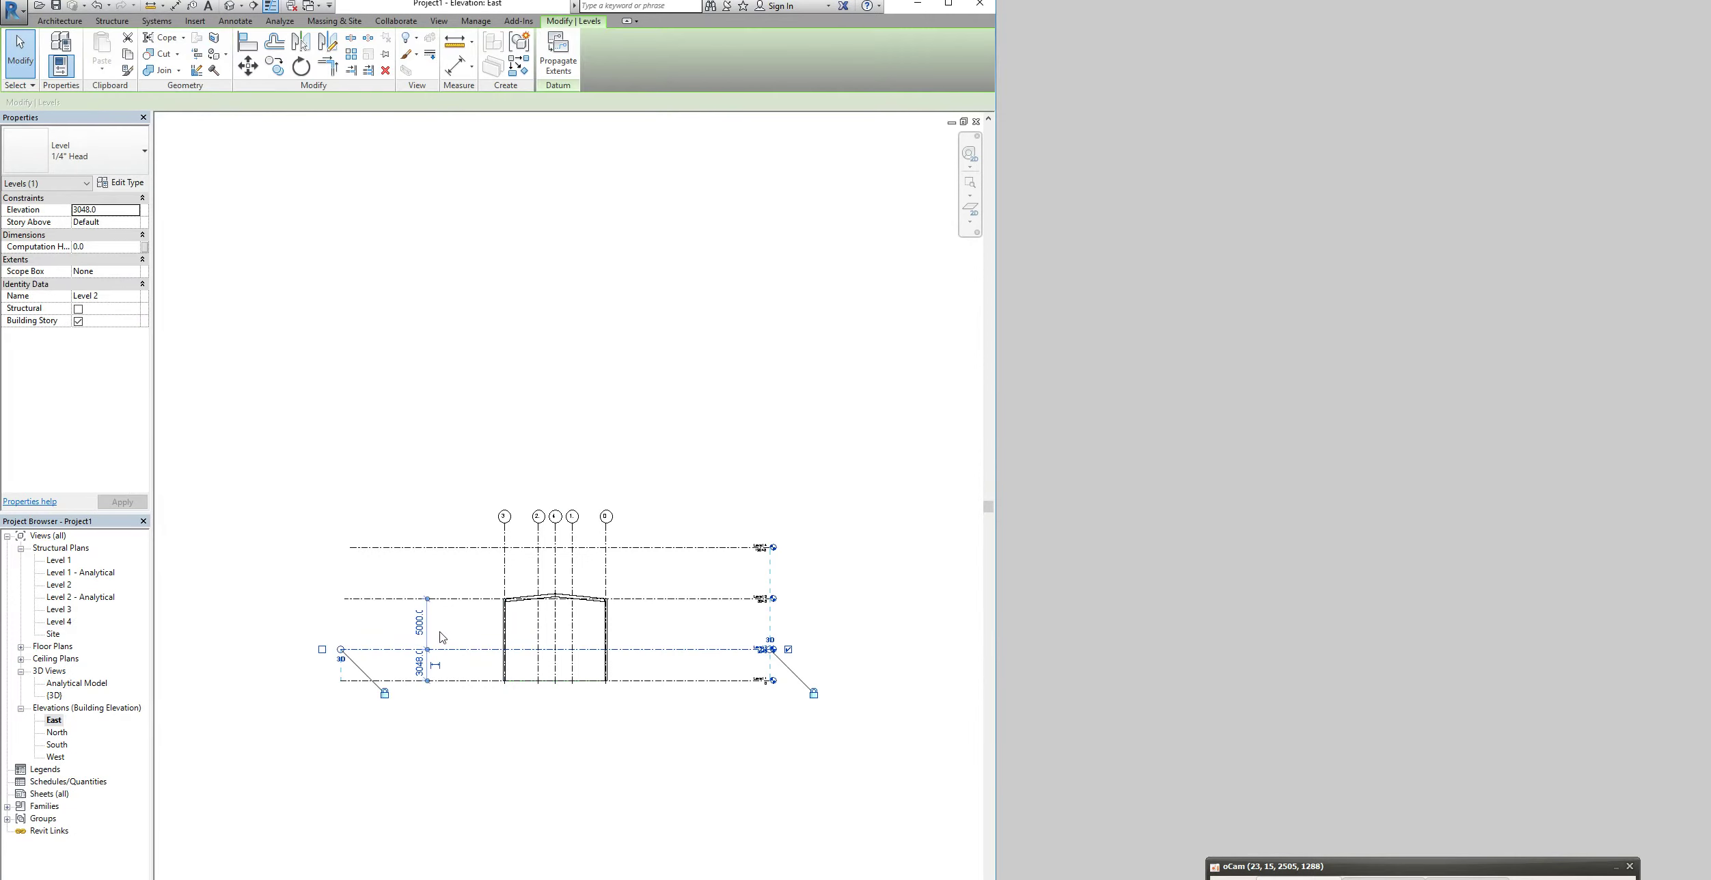
pyautogui.scroll(2, 429, 632)
pyautogui.click(420, 621)
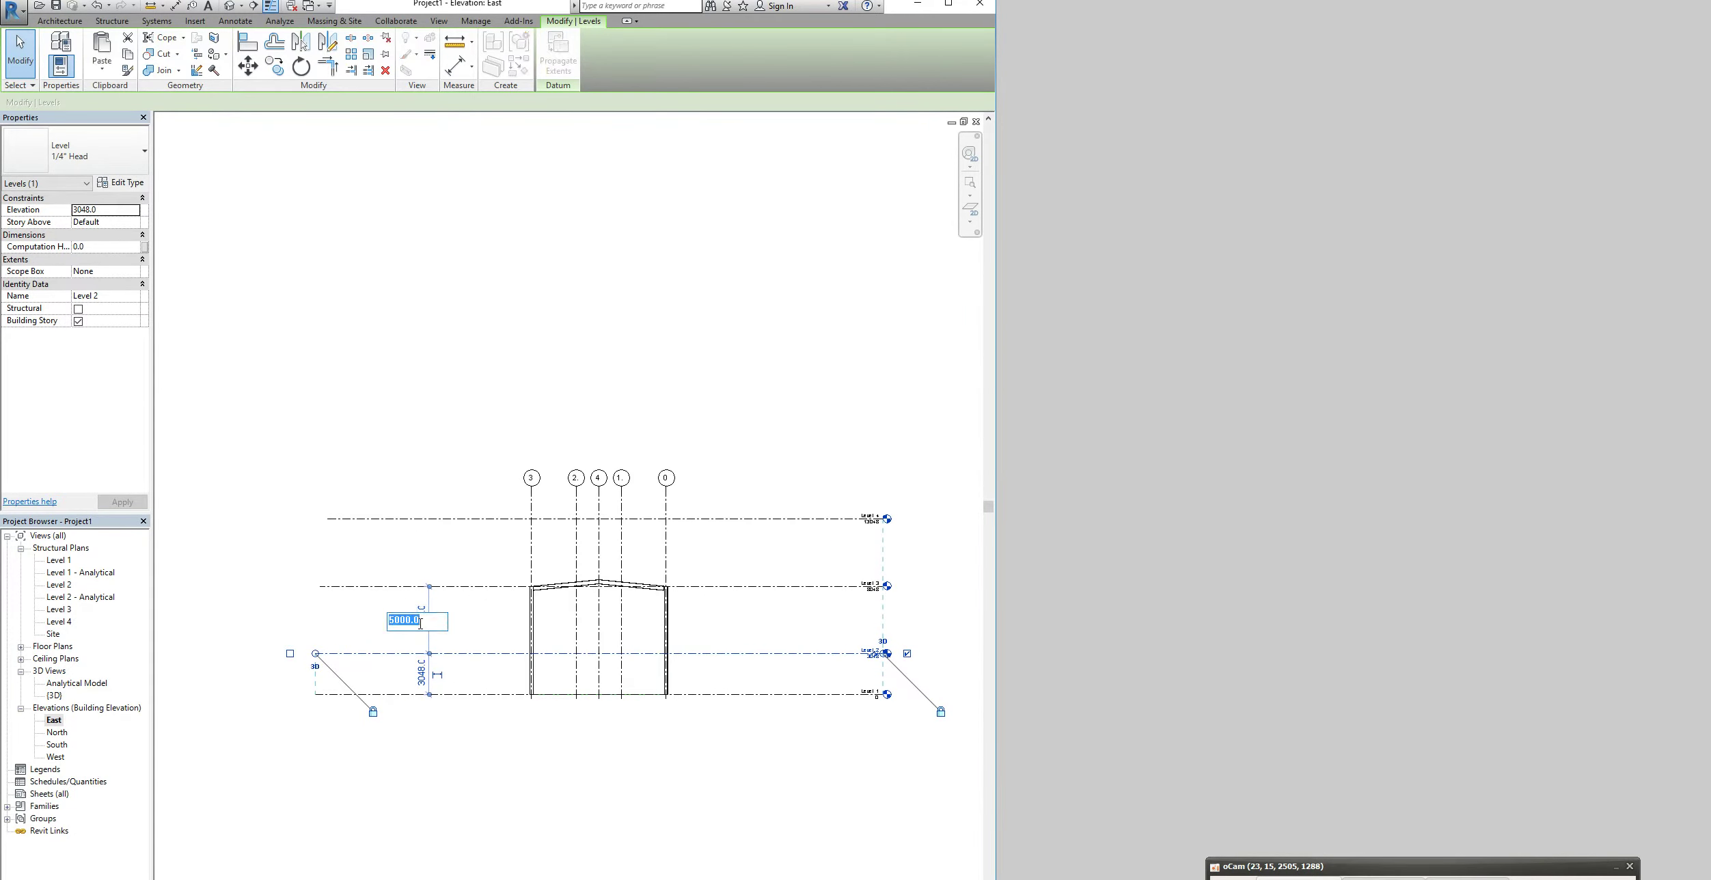
pyautogui.click(427, 622)
pyautogui.click(440, 788)
pyautogui.click(421, 621)
pyautogui.write('3000')
pyautogui.press('Return')
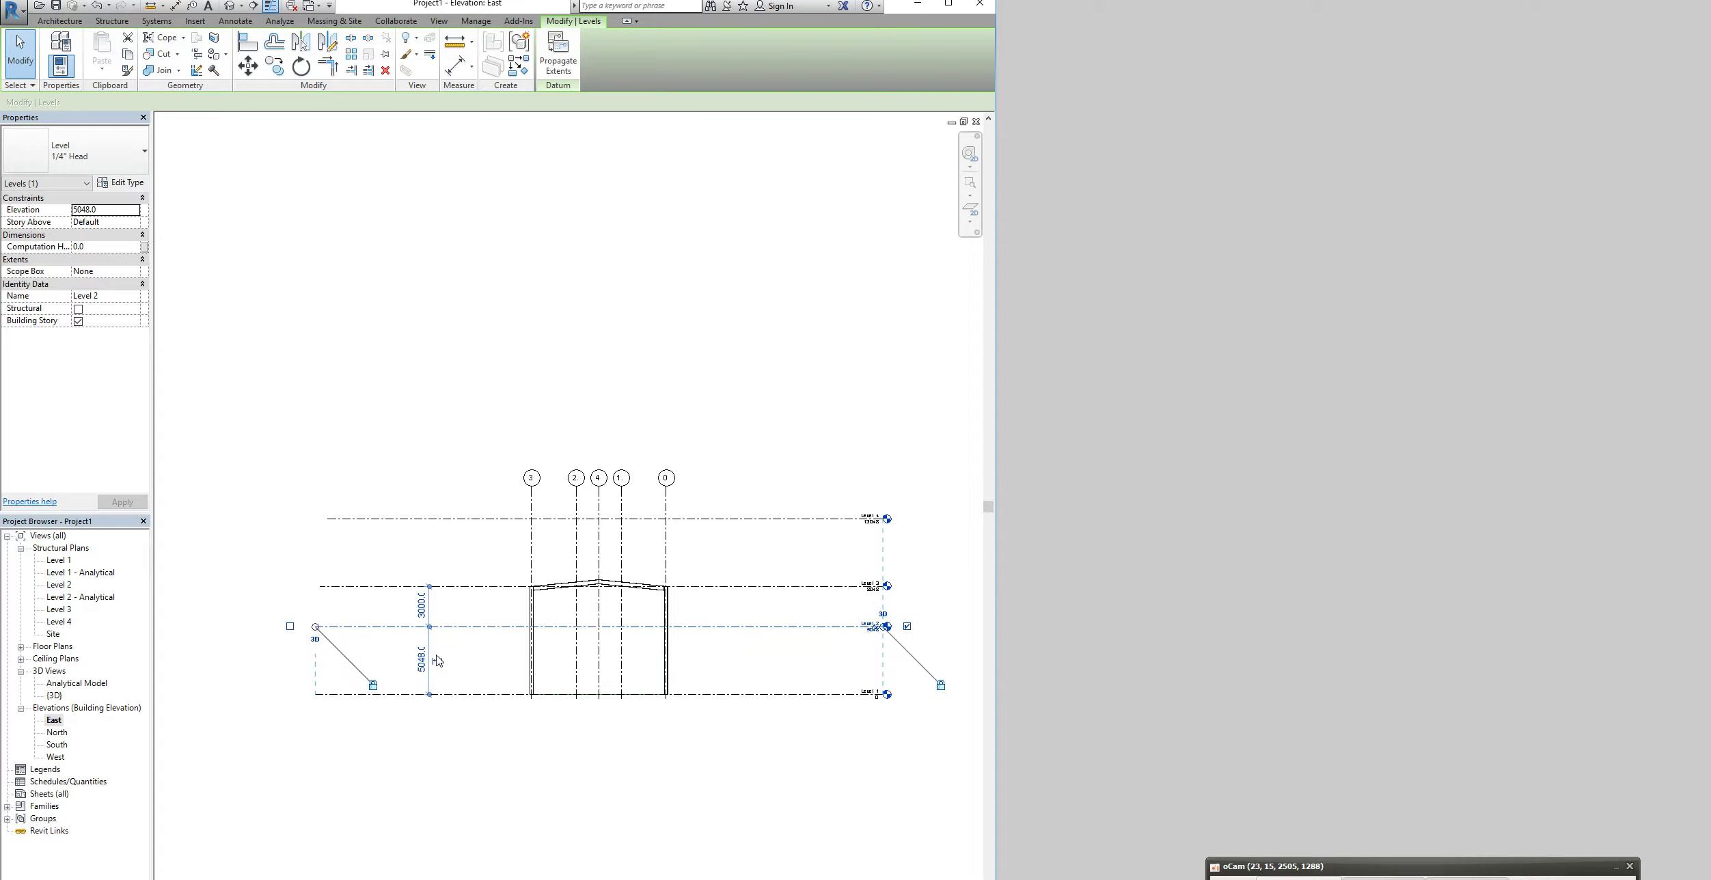
# Set the distance from Level 2 to Level 3 back to 5000 mm
pyautogui.click(422, 661)
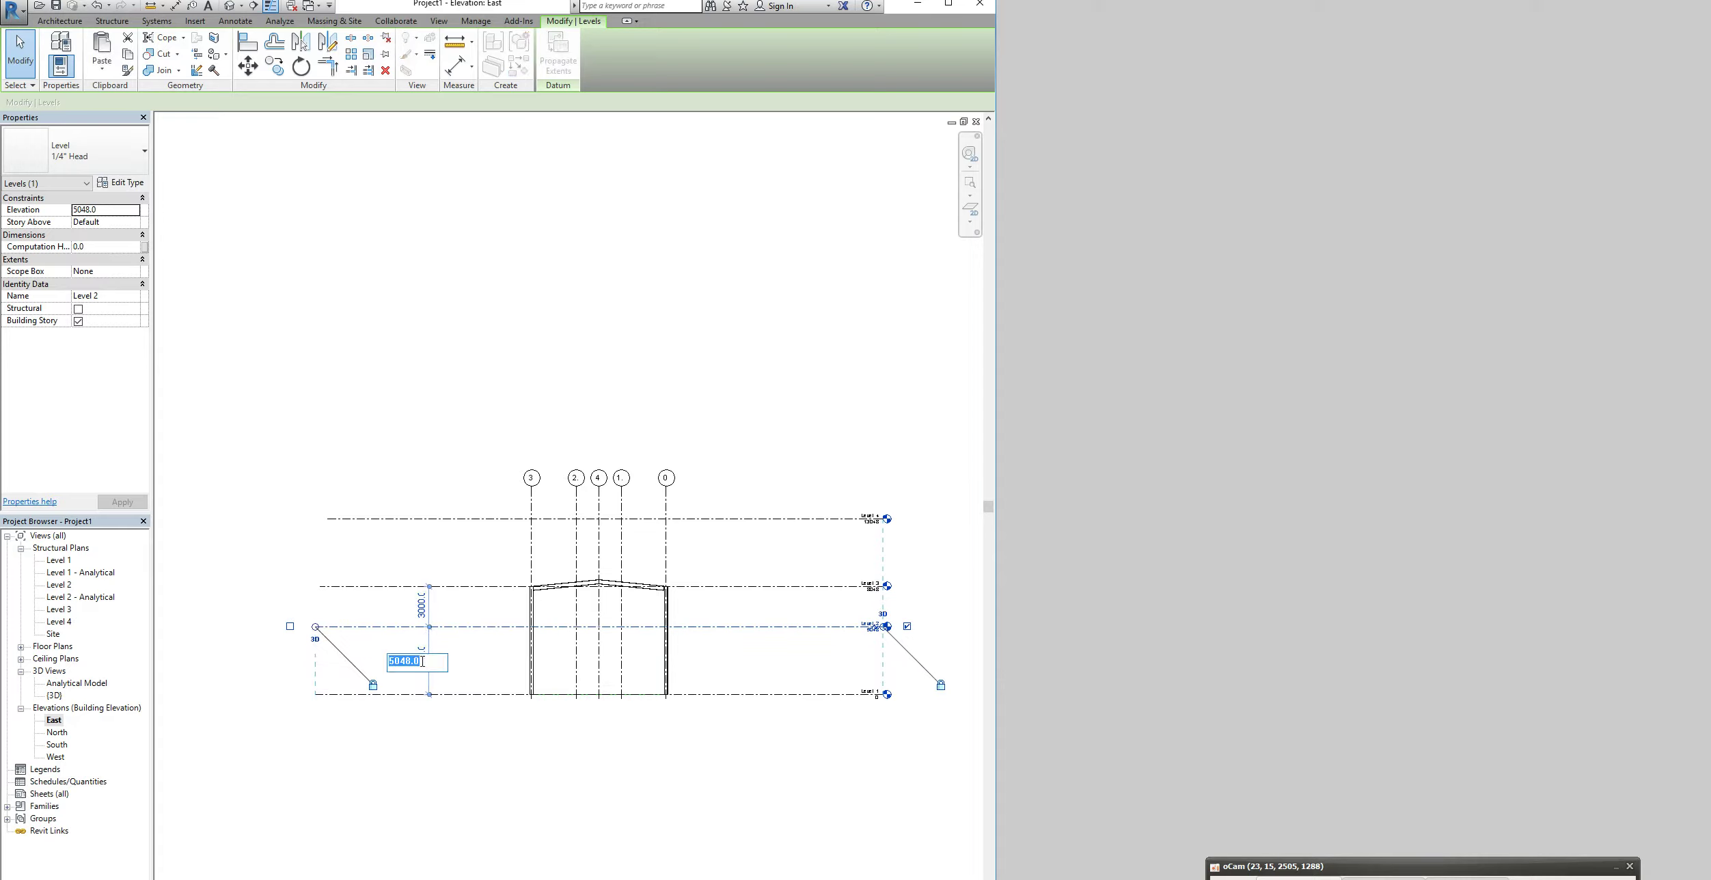
pyautogui.click(419, 610)
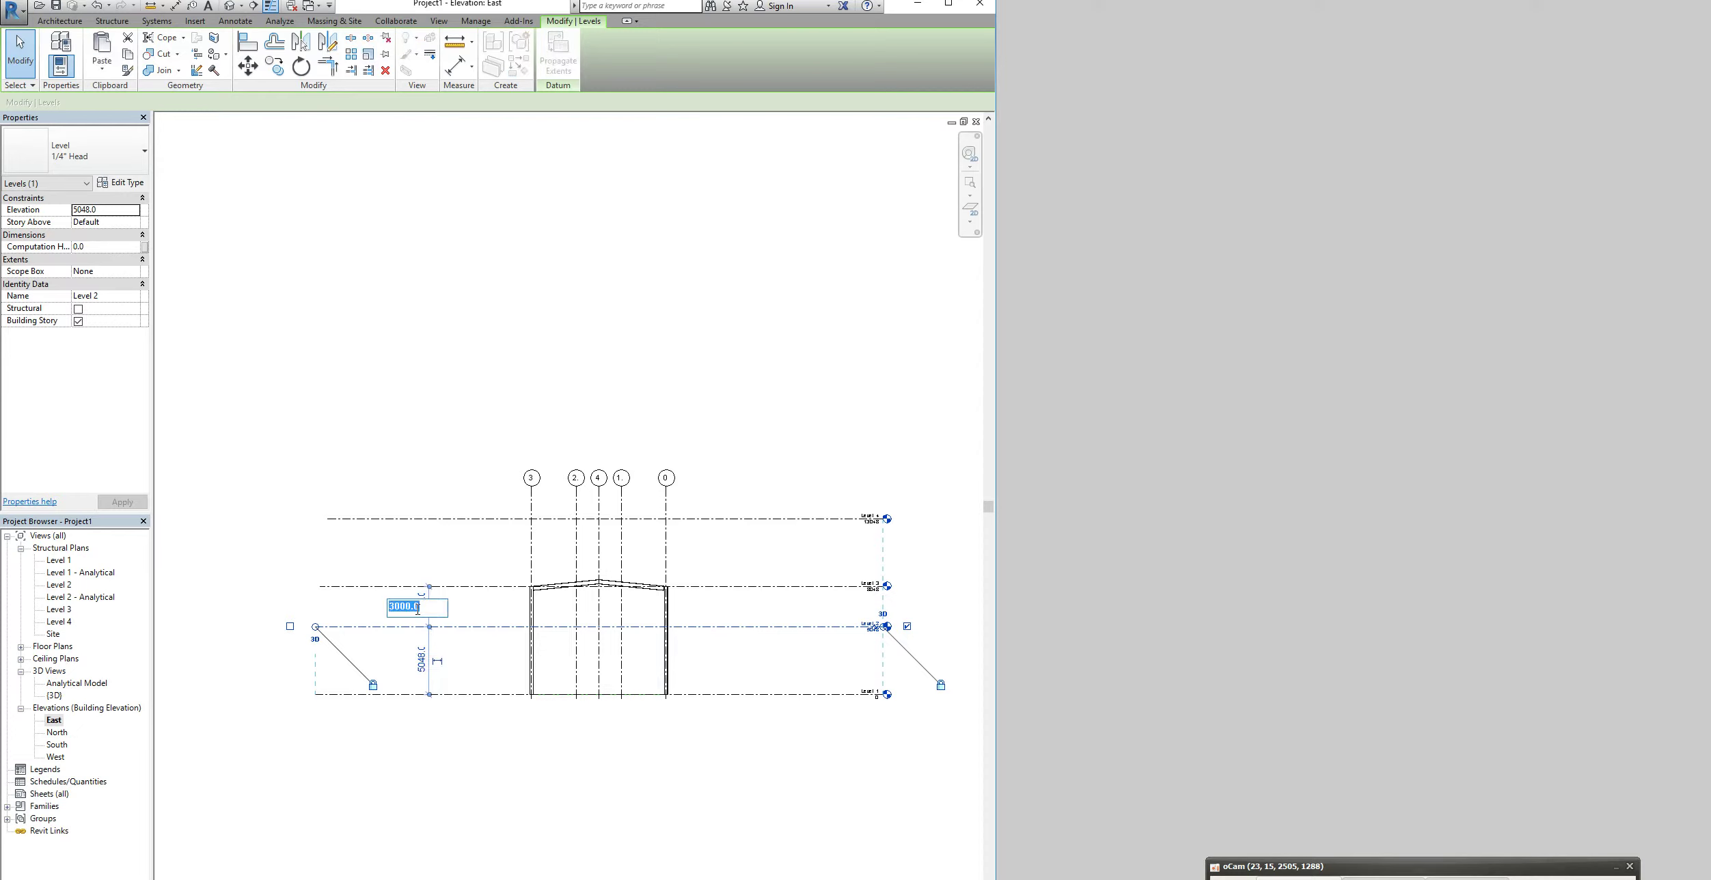
pyautogui.write('5000')
pyautogui.click(277, 589)
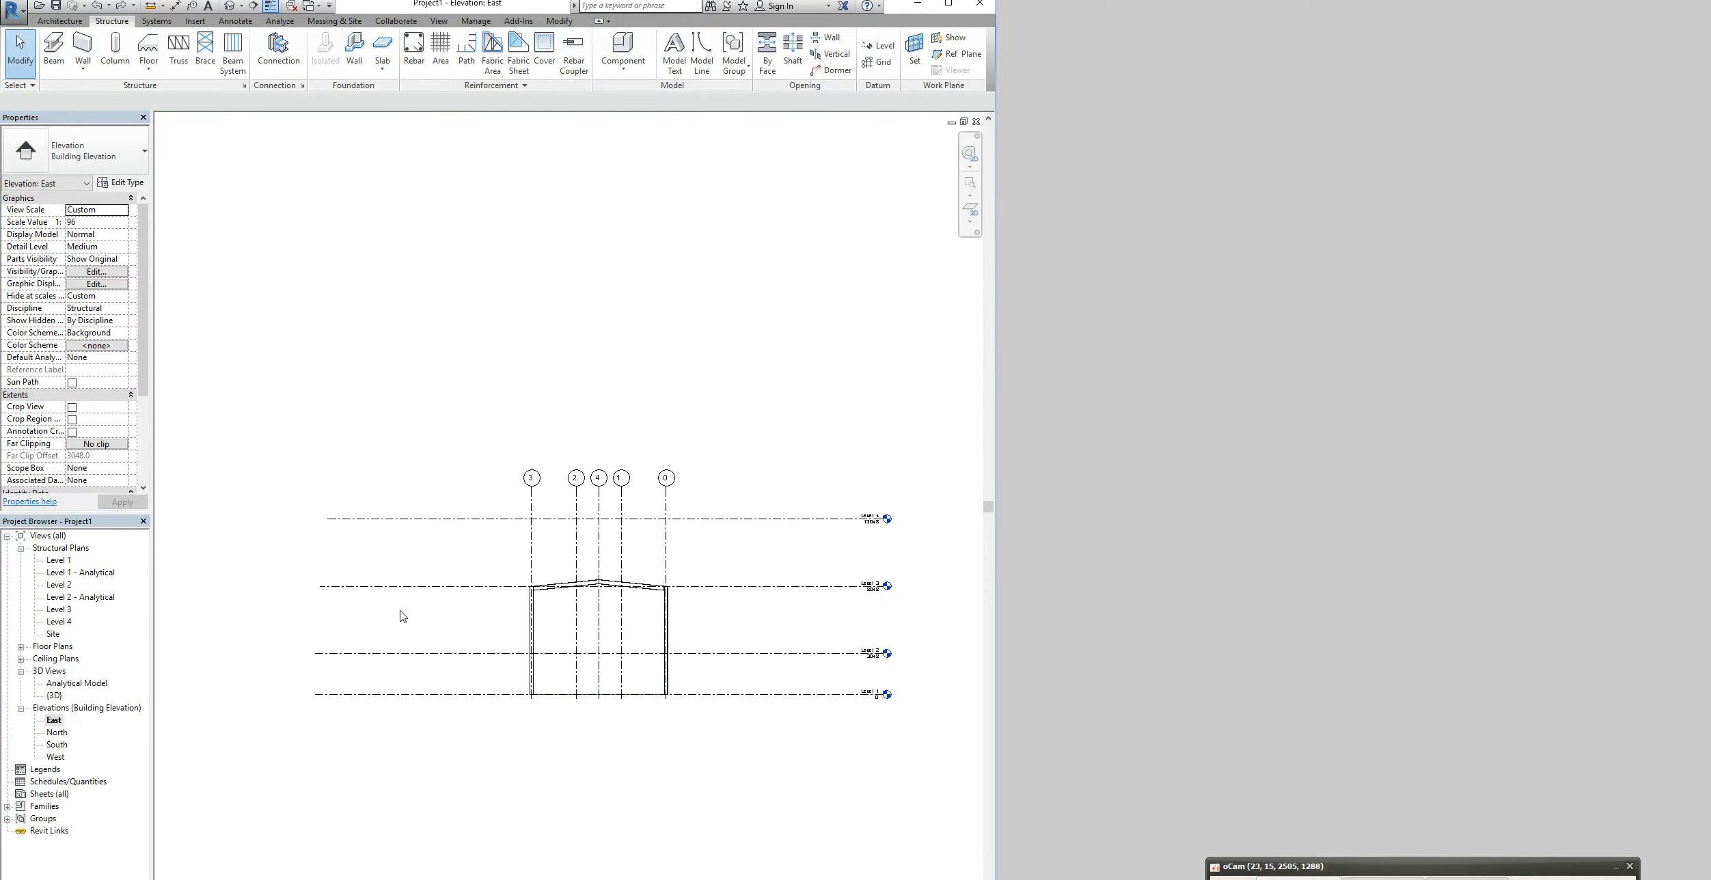
# Move Level 3 by setting its distance above Level 2 to 6000 mm
pyautogui.click(402, 587)
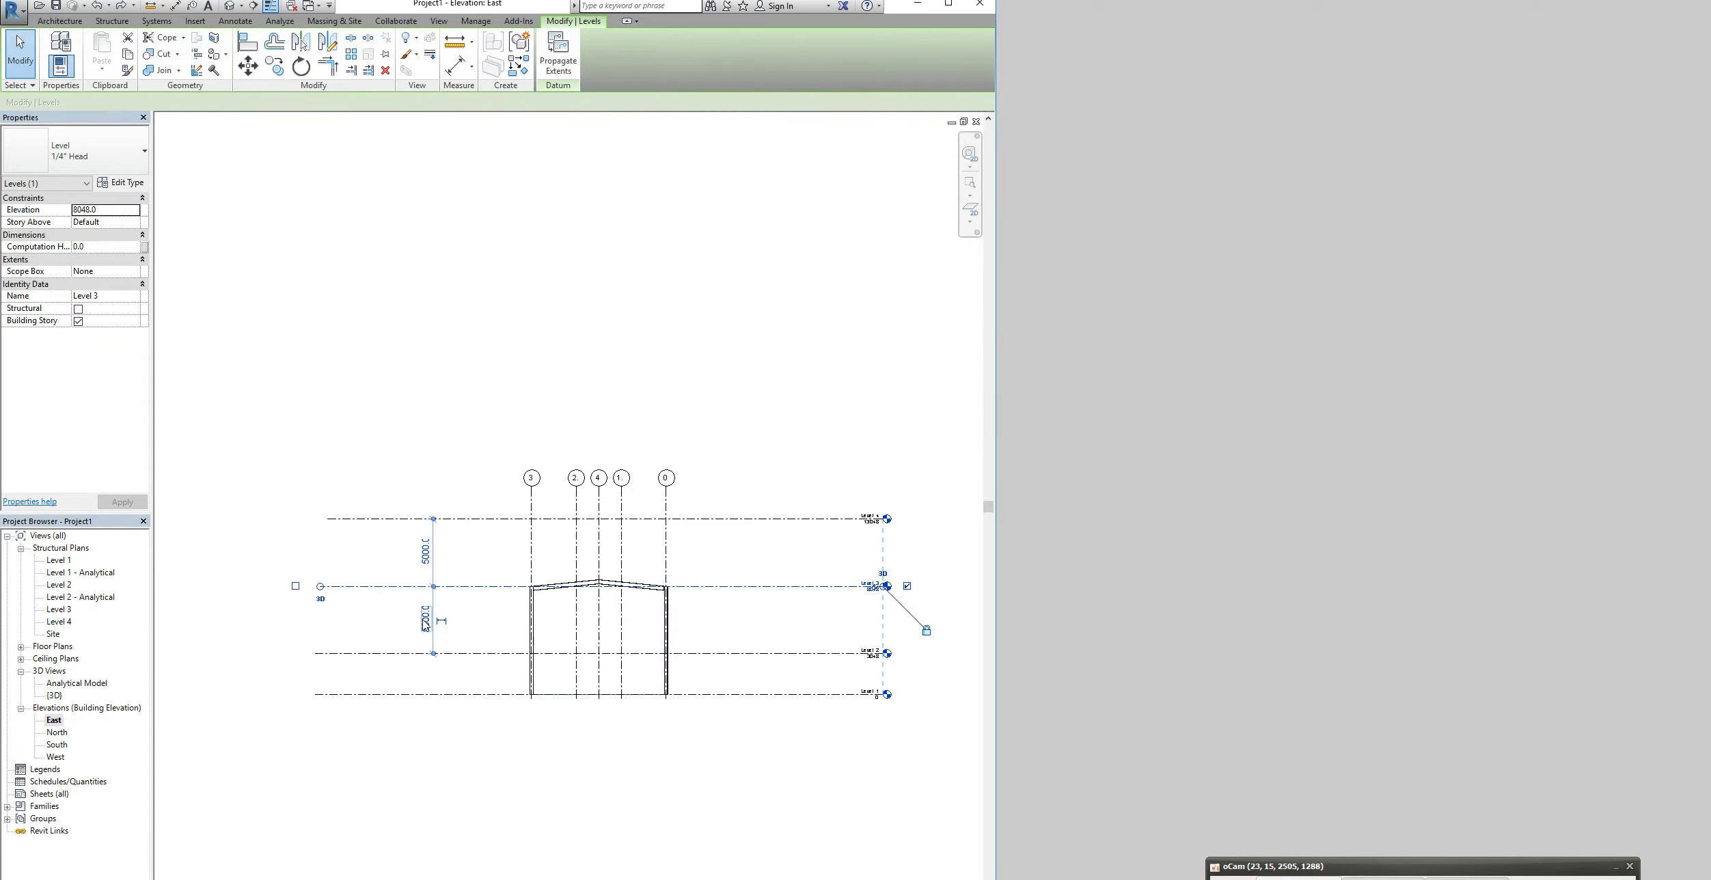
pyautogui.click(425, 619)
pyautogui.write('6000')
pyautogui.press('Return')
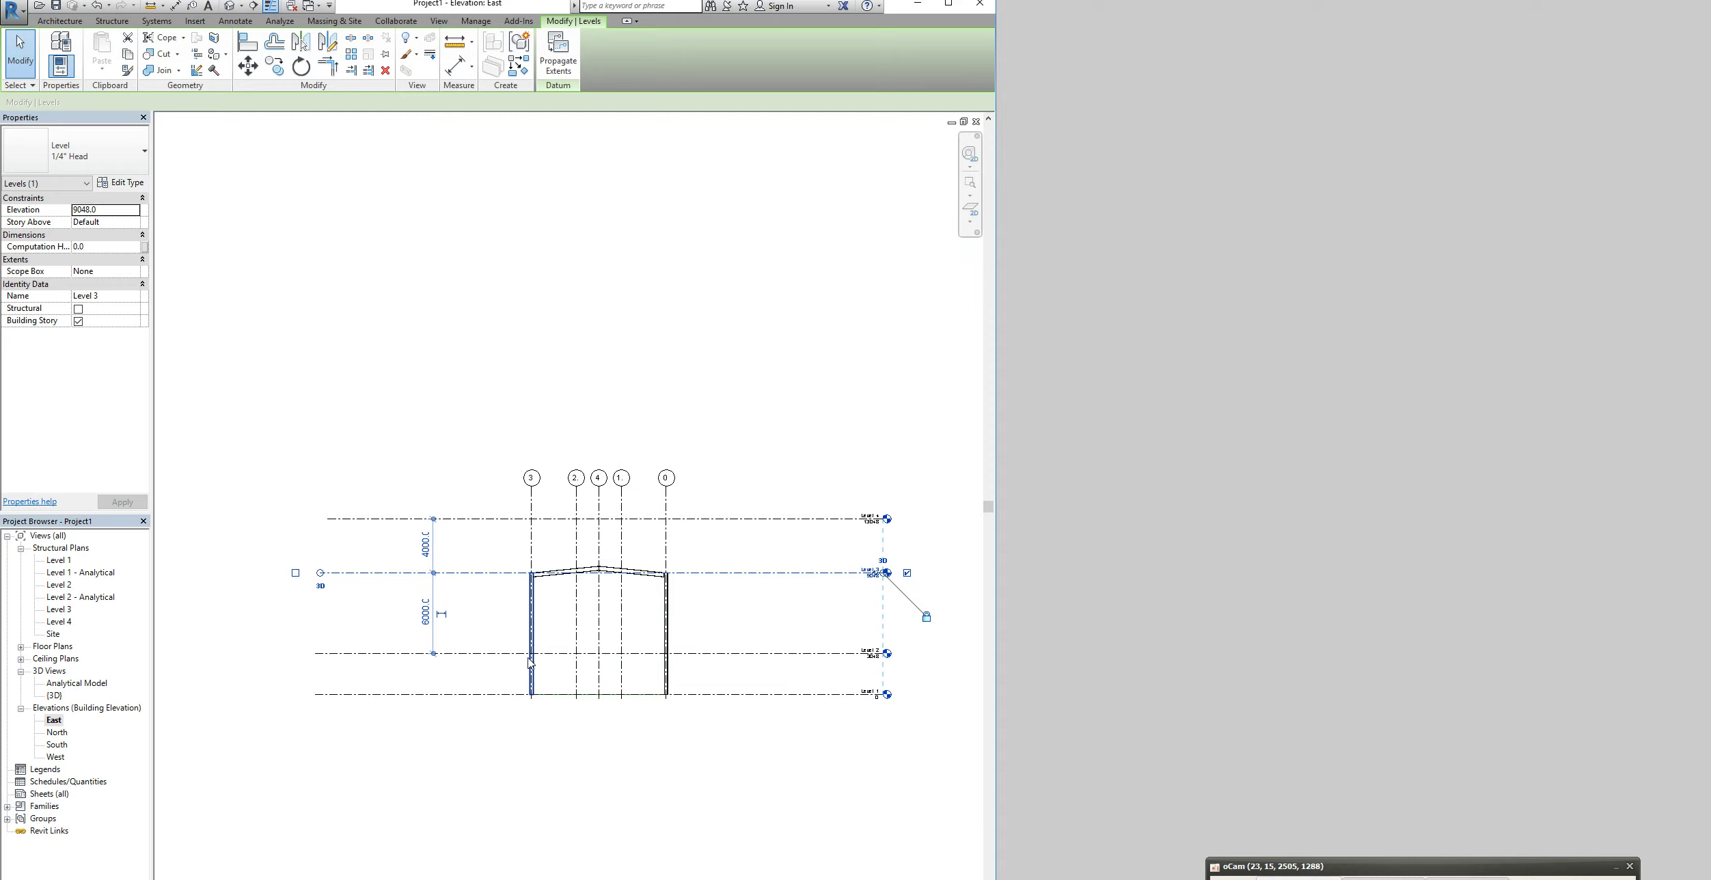
# Inspect the portal frame columns and their level constraints in the East elevation and the 3D view
pyautogui.click(533, 599)
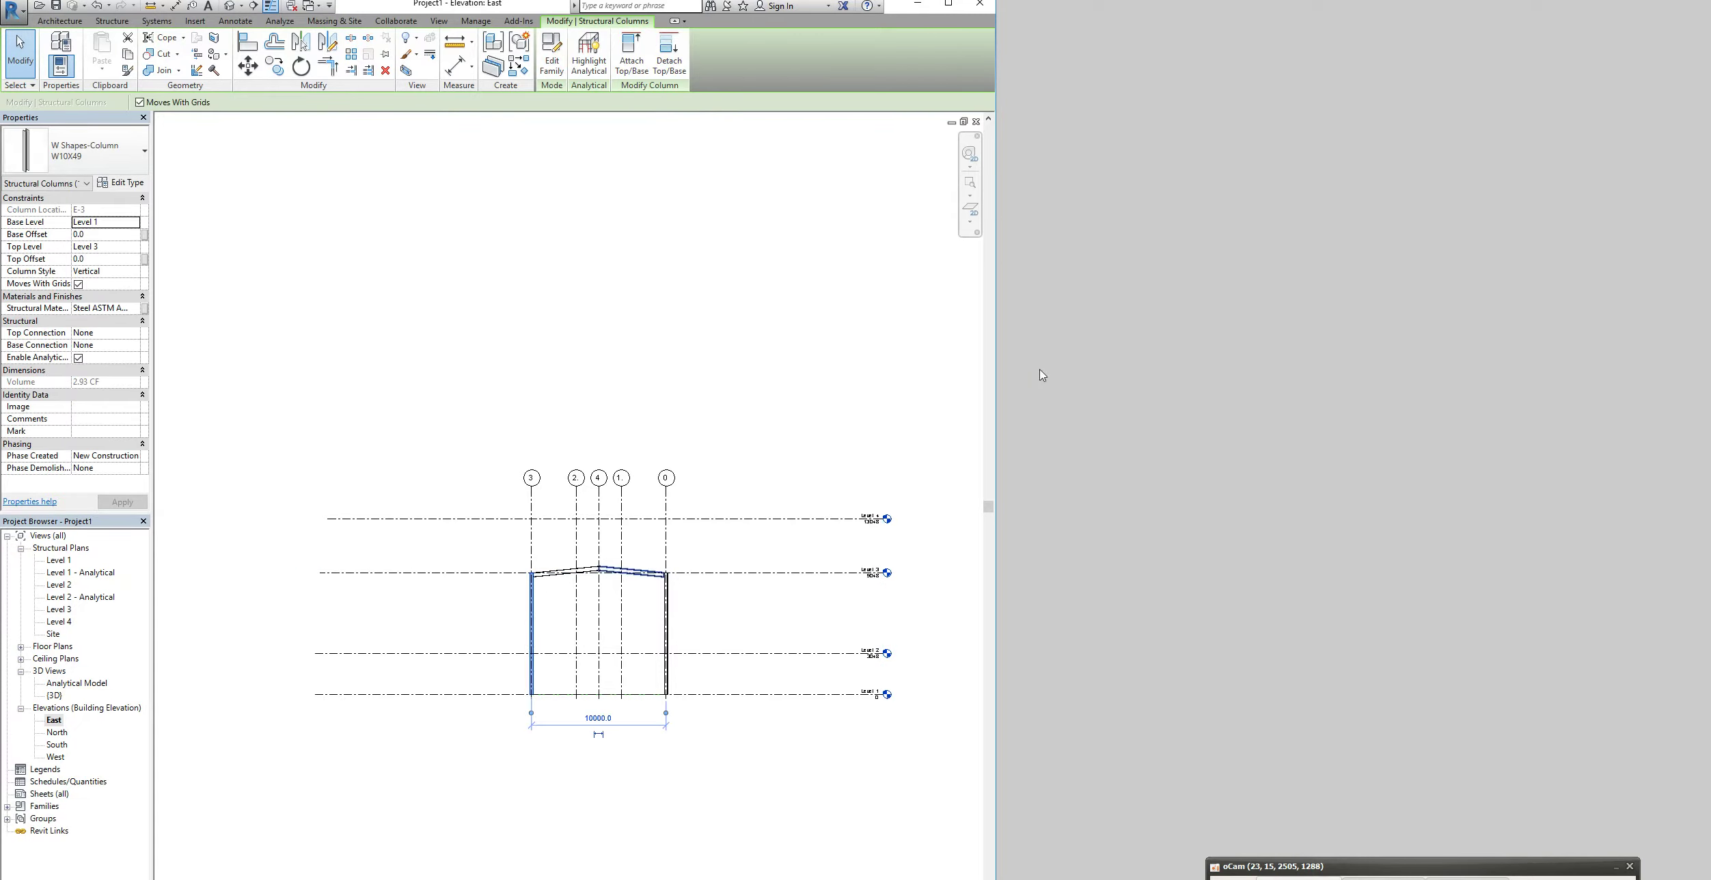
pyautogui.click(668, 622)
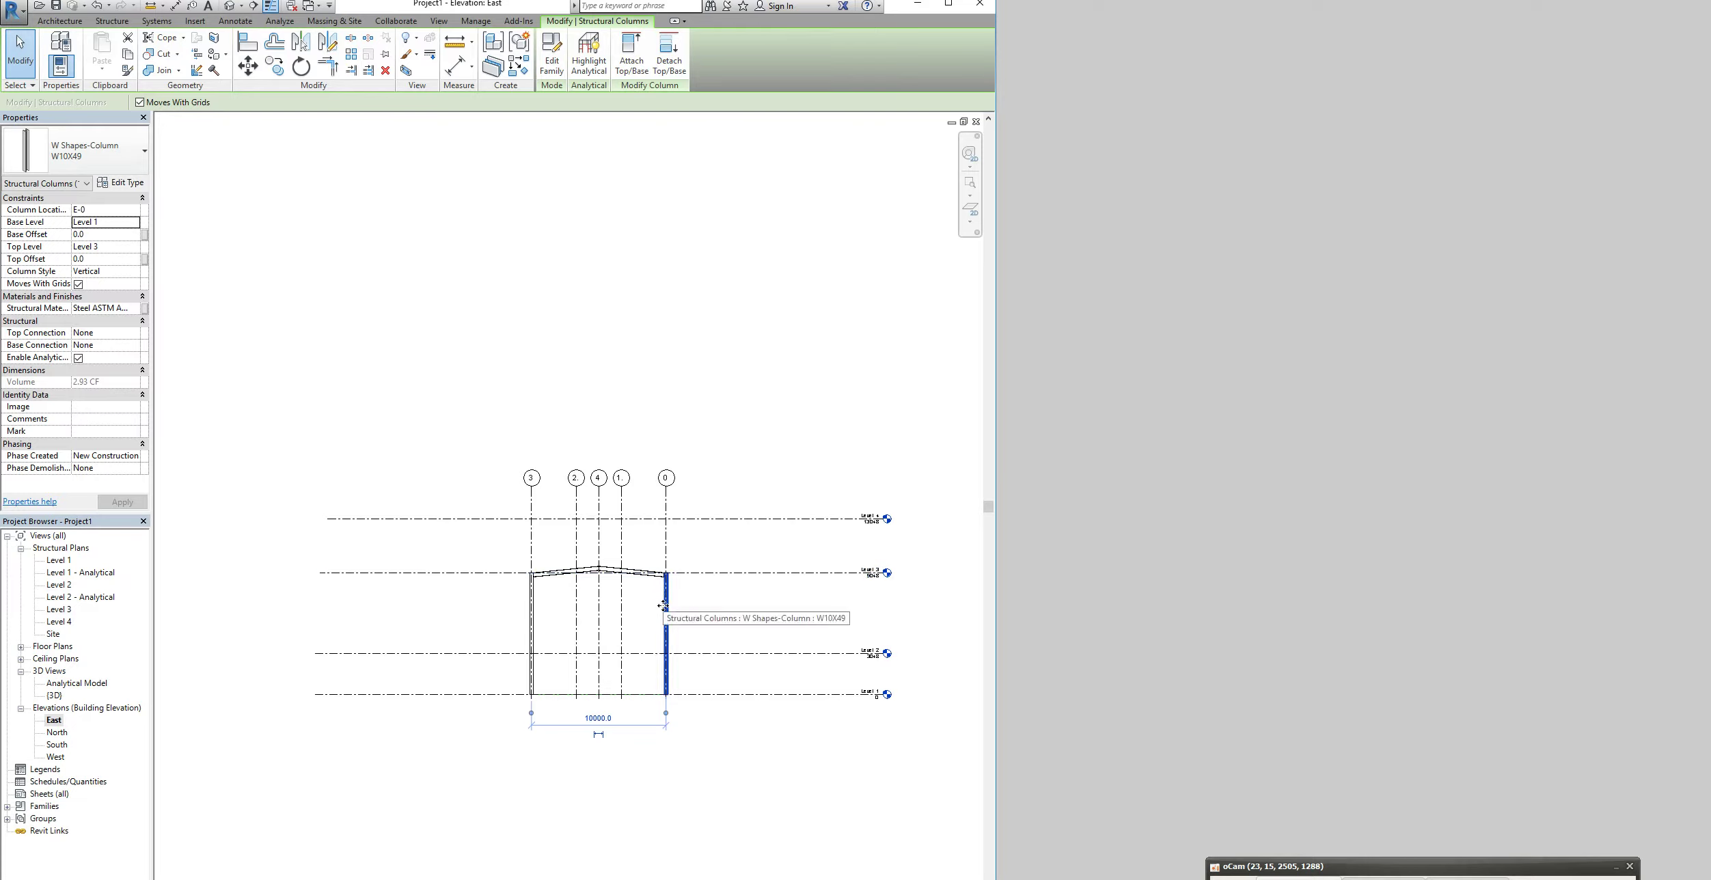
pyautogui.click(230, 5)
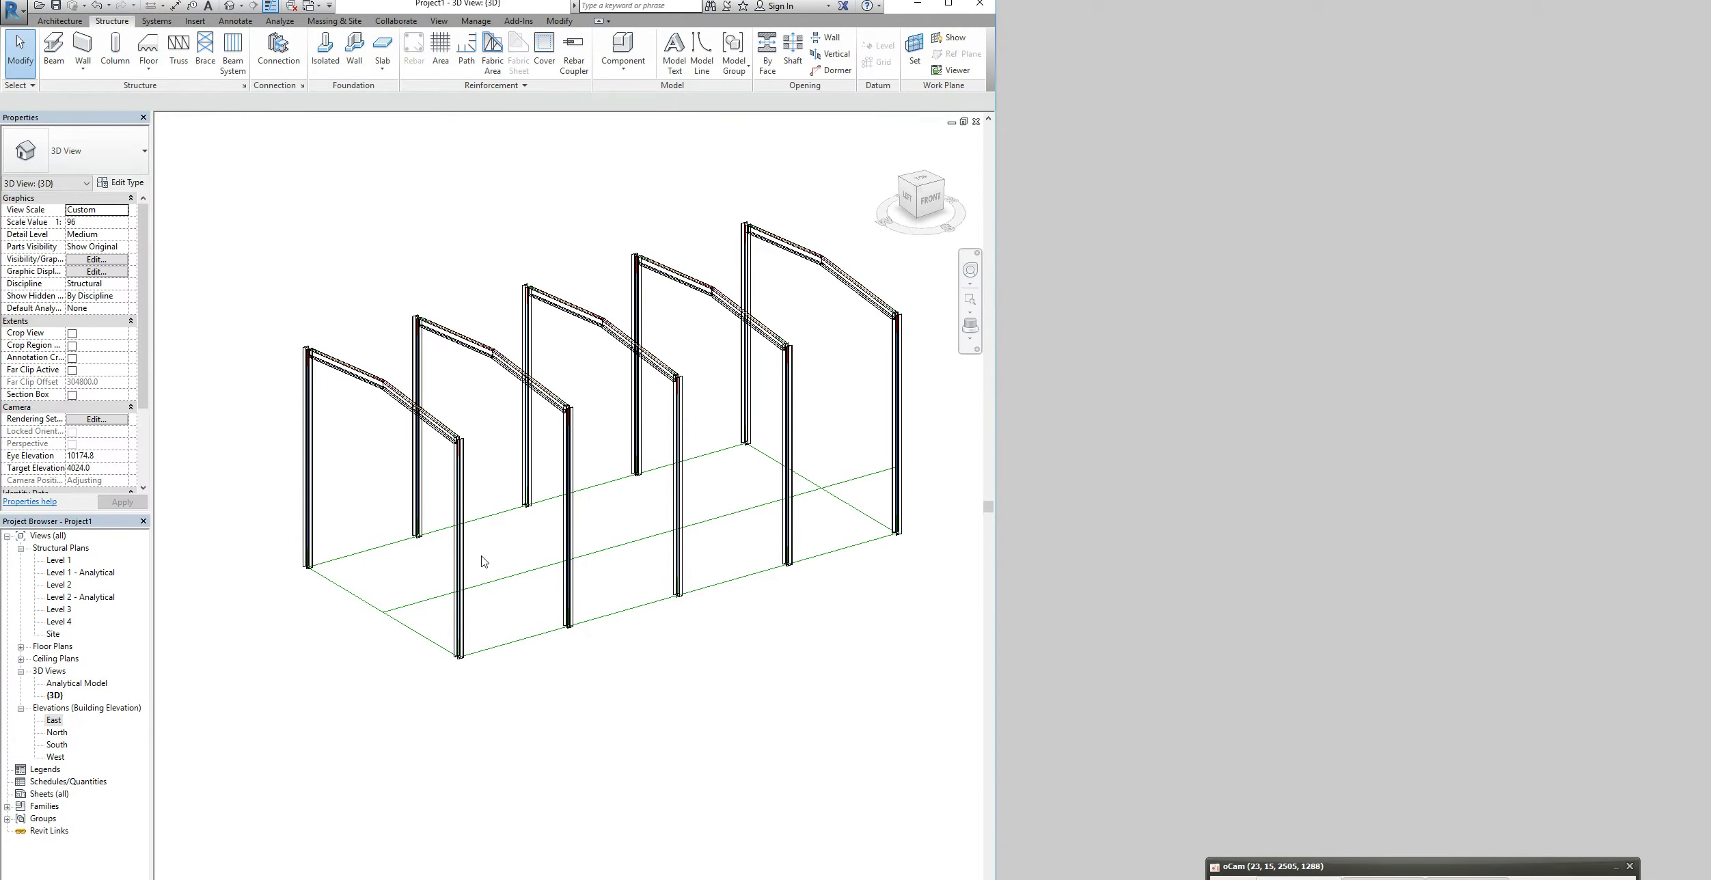
pyautogui.click(894, 454)
pyautogui.keyDown('ctrl'); pyautogui.click(790, 467); pyautogui.keyUp('ctrl')
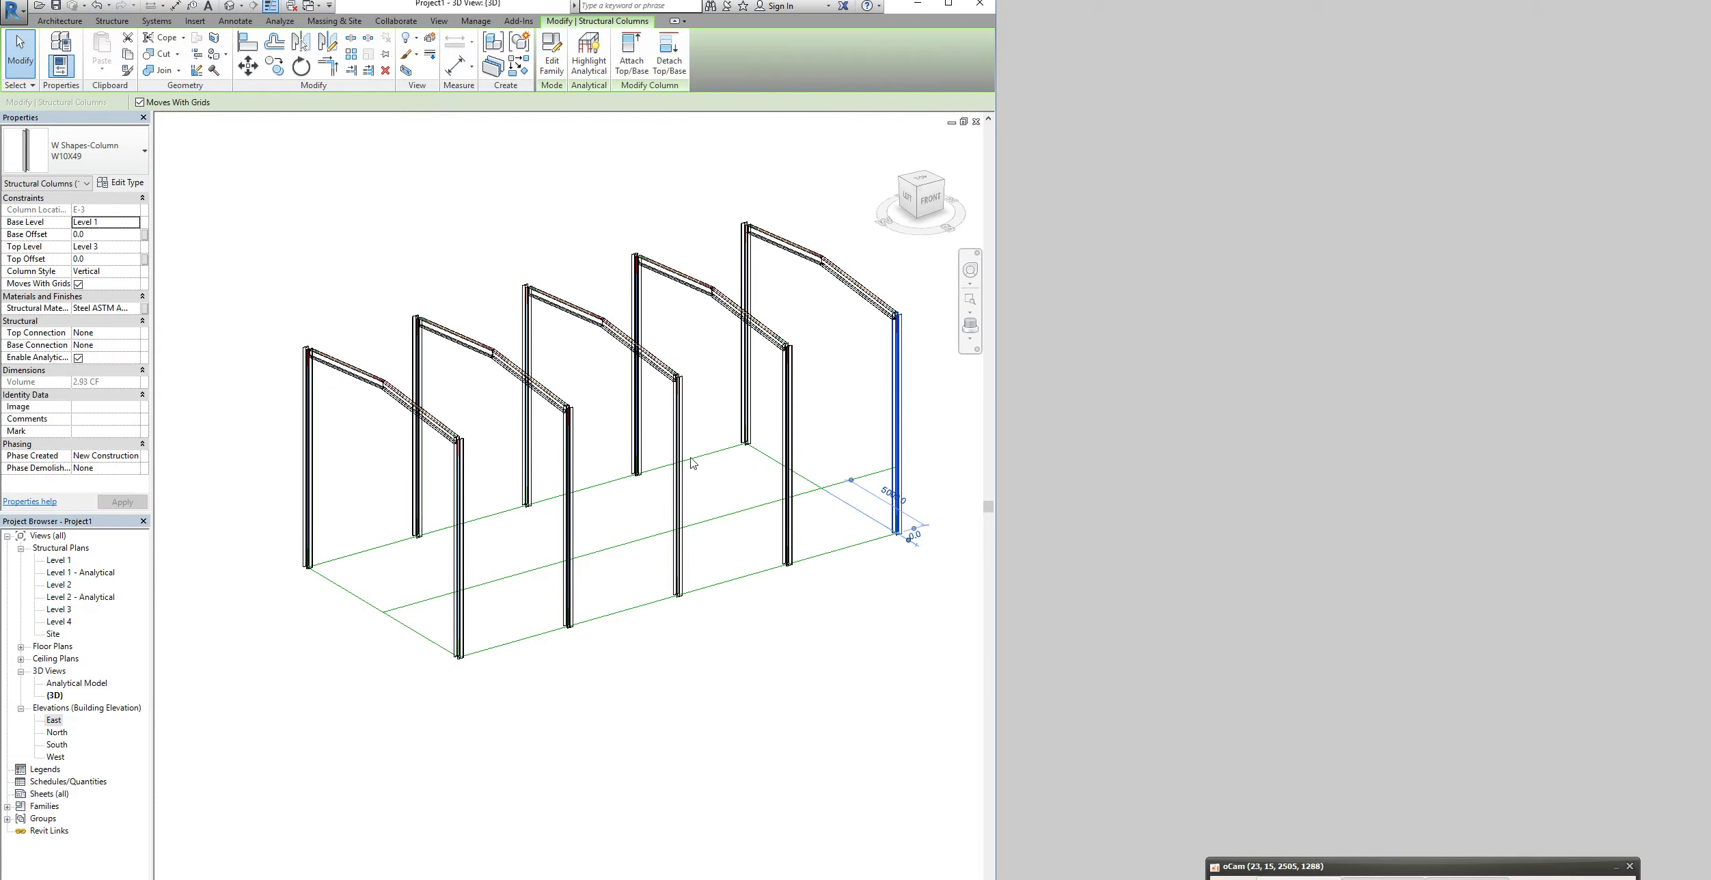
pyautogui.click(788, 465)
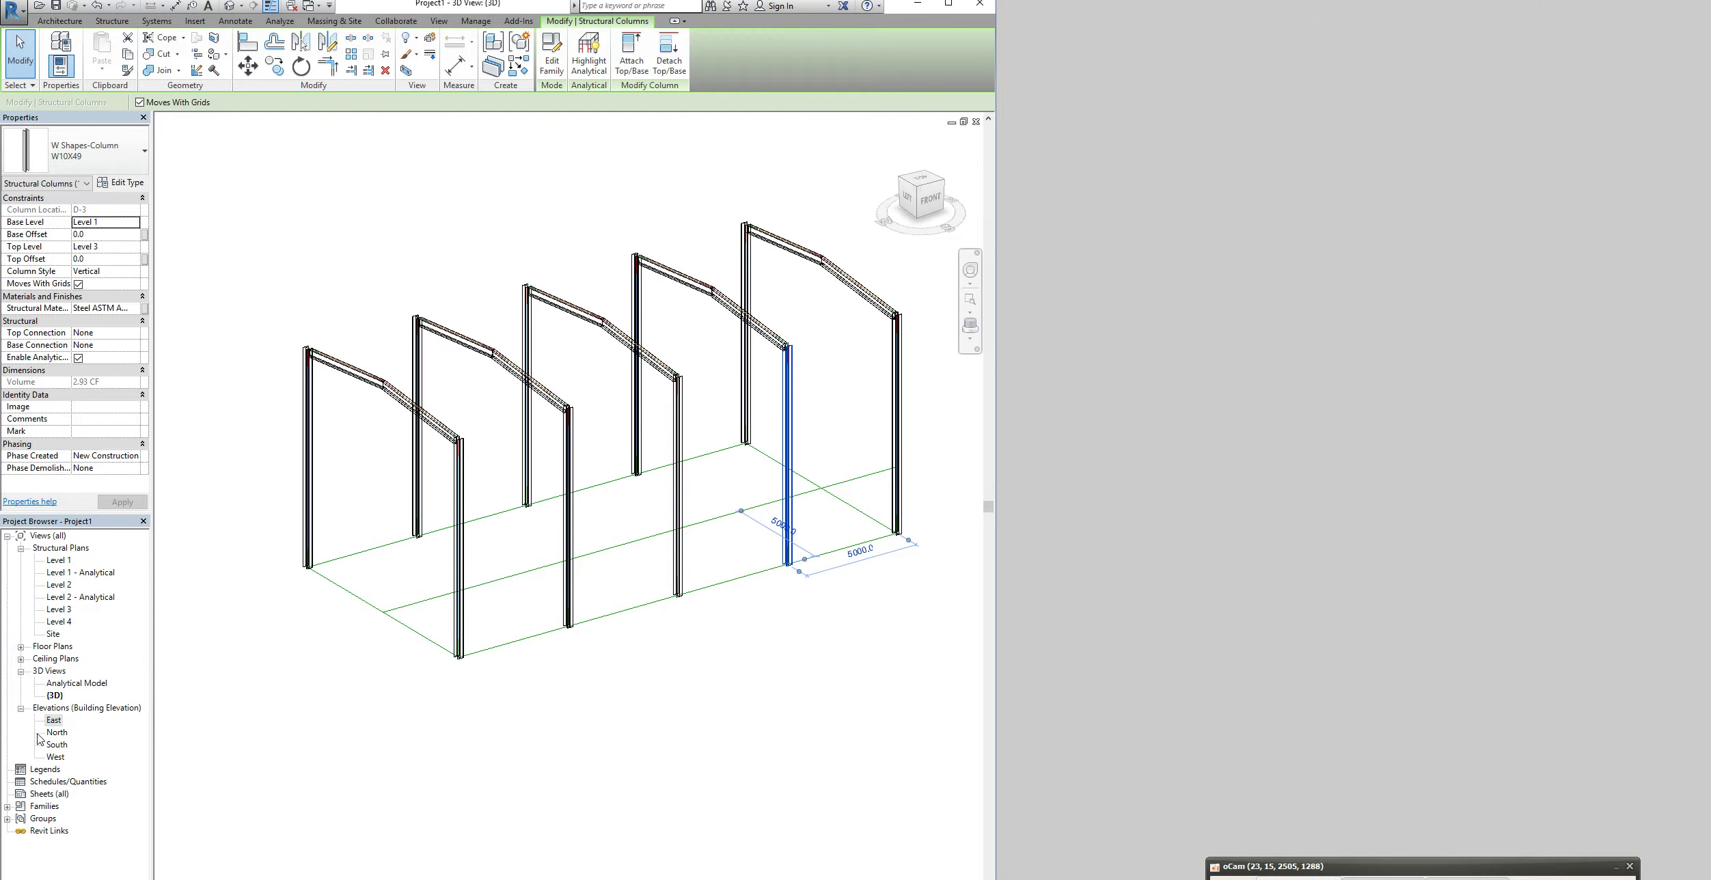
# In the East elevation, set Level 2's height above Level 1 to 3000 mm
pyautogui.doubleClick(55, 720)
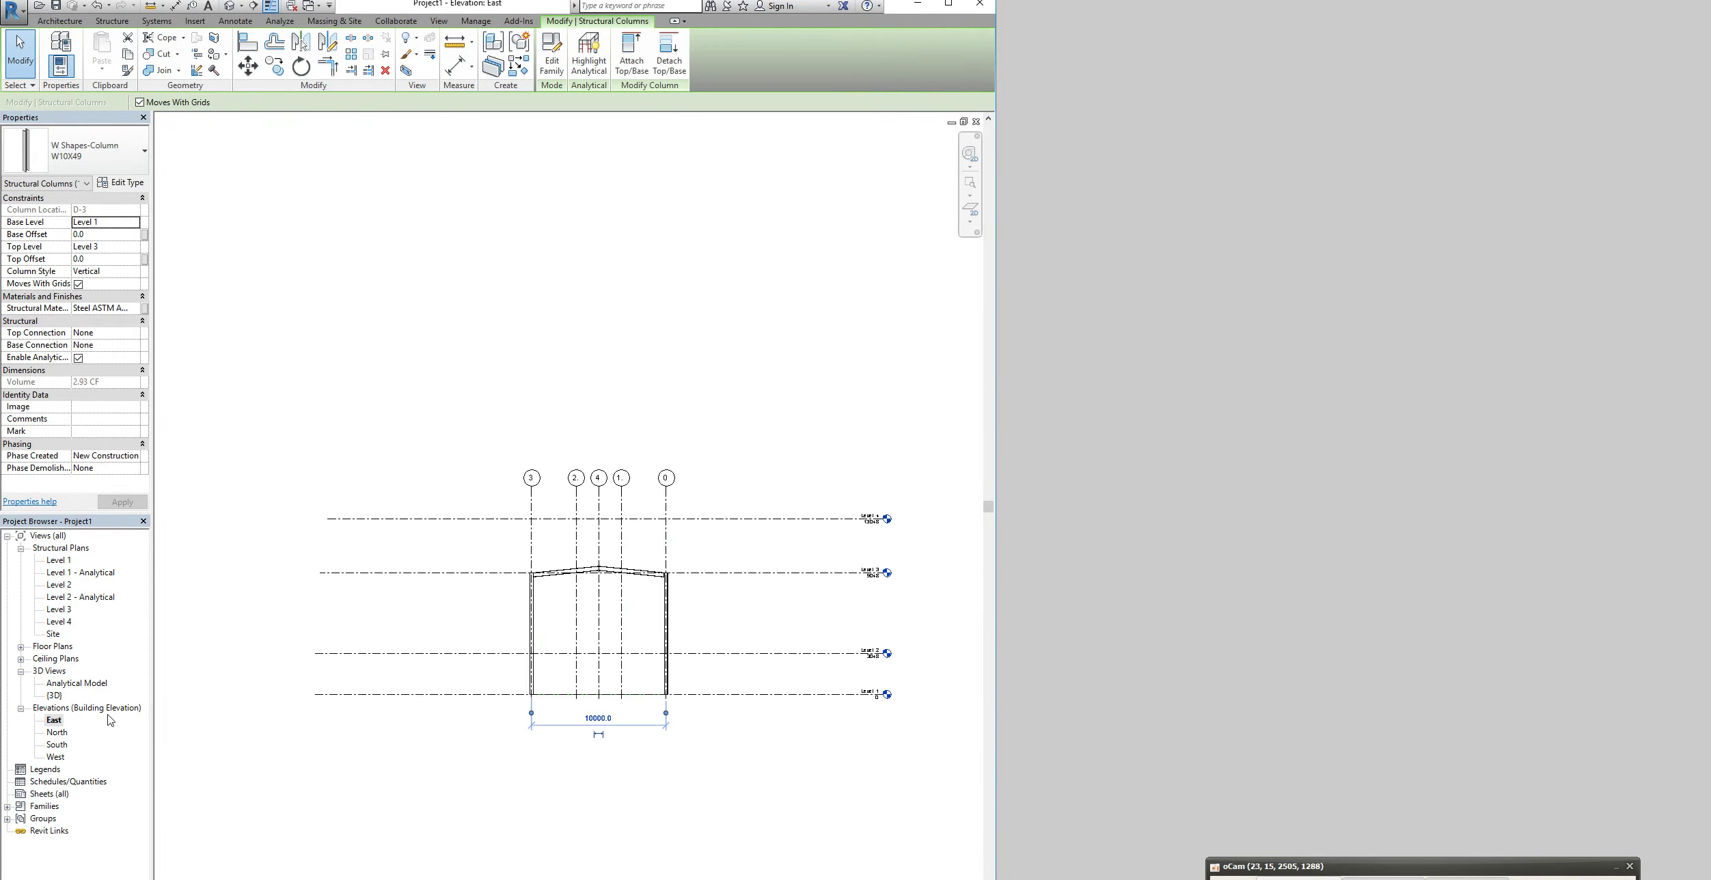
pyautogui.click(479, 656)
pyautogui.click(429, 678)
pyautogui.write('3')
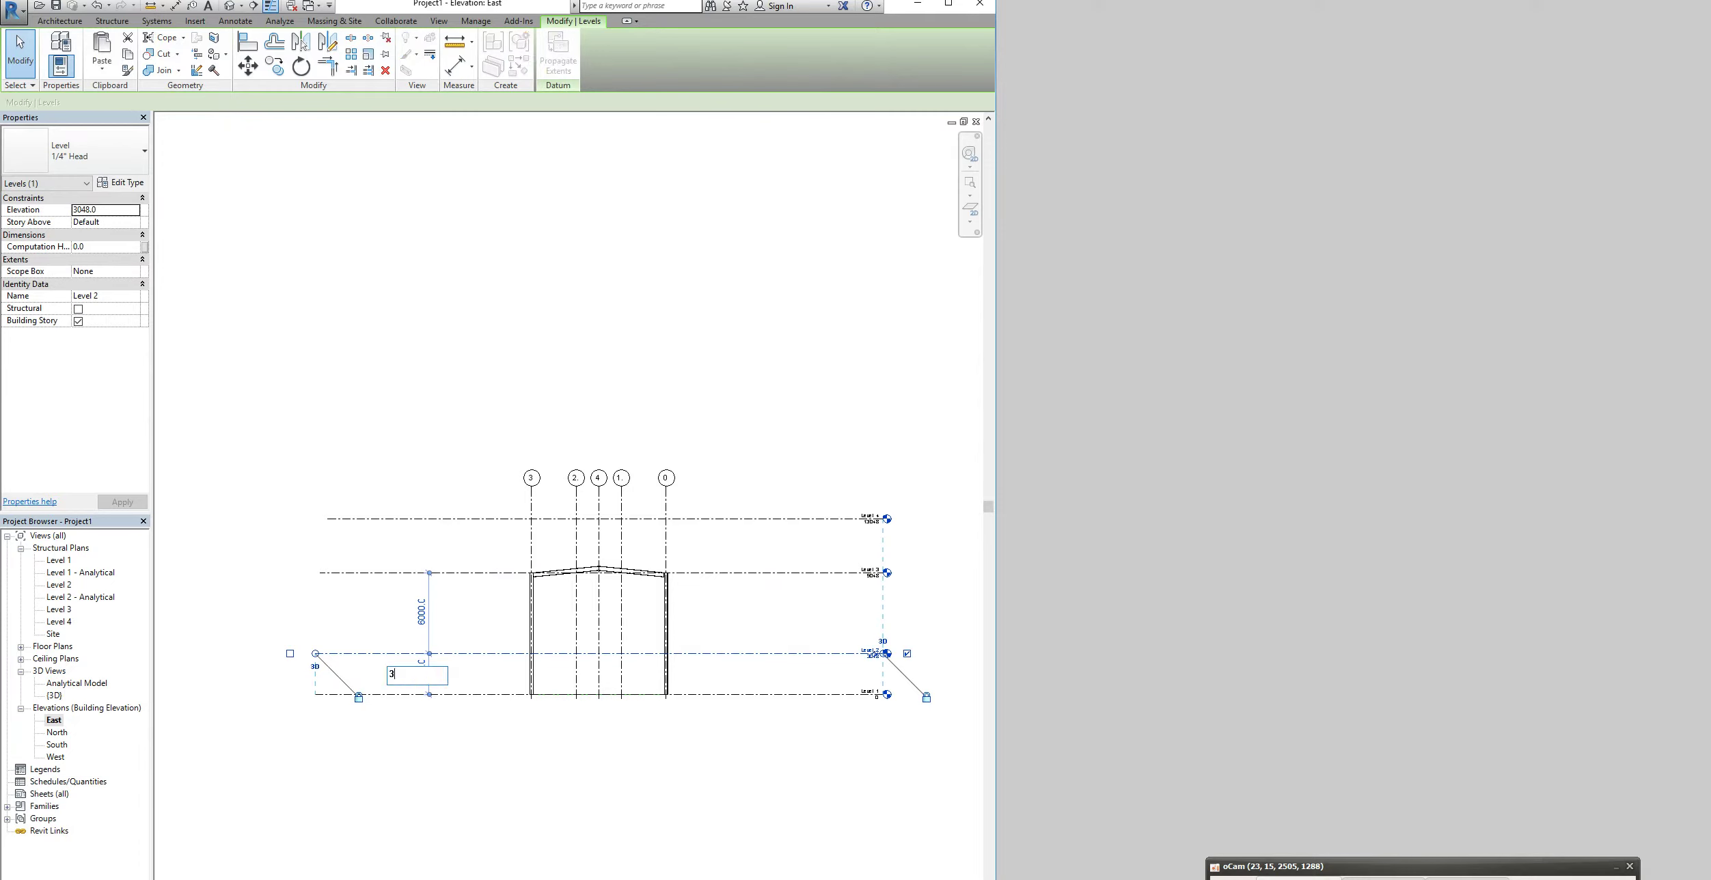
pyautogui.write('000')
pyautogui.press('Return')
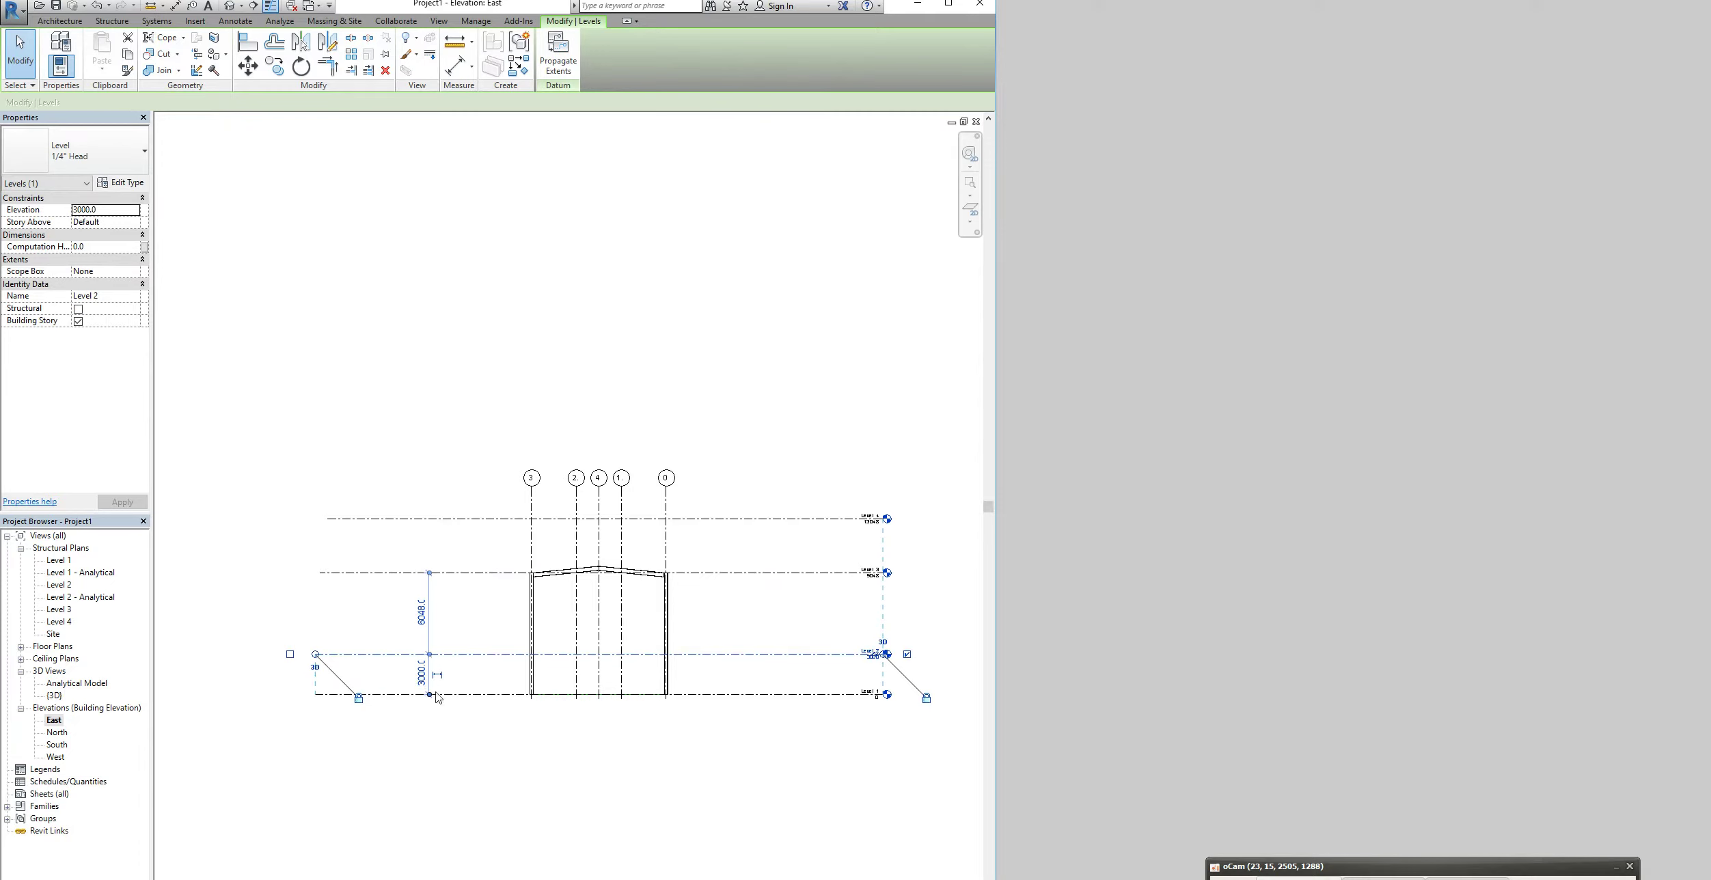
# Place an aligned dimension between Level 1 and Level 2 and lock it
pyautogui.click(455, 67)
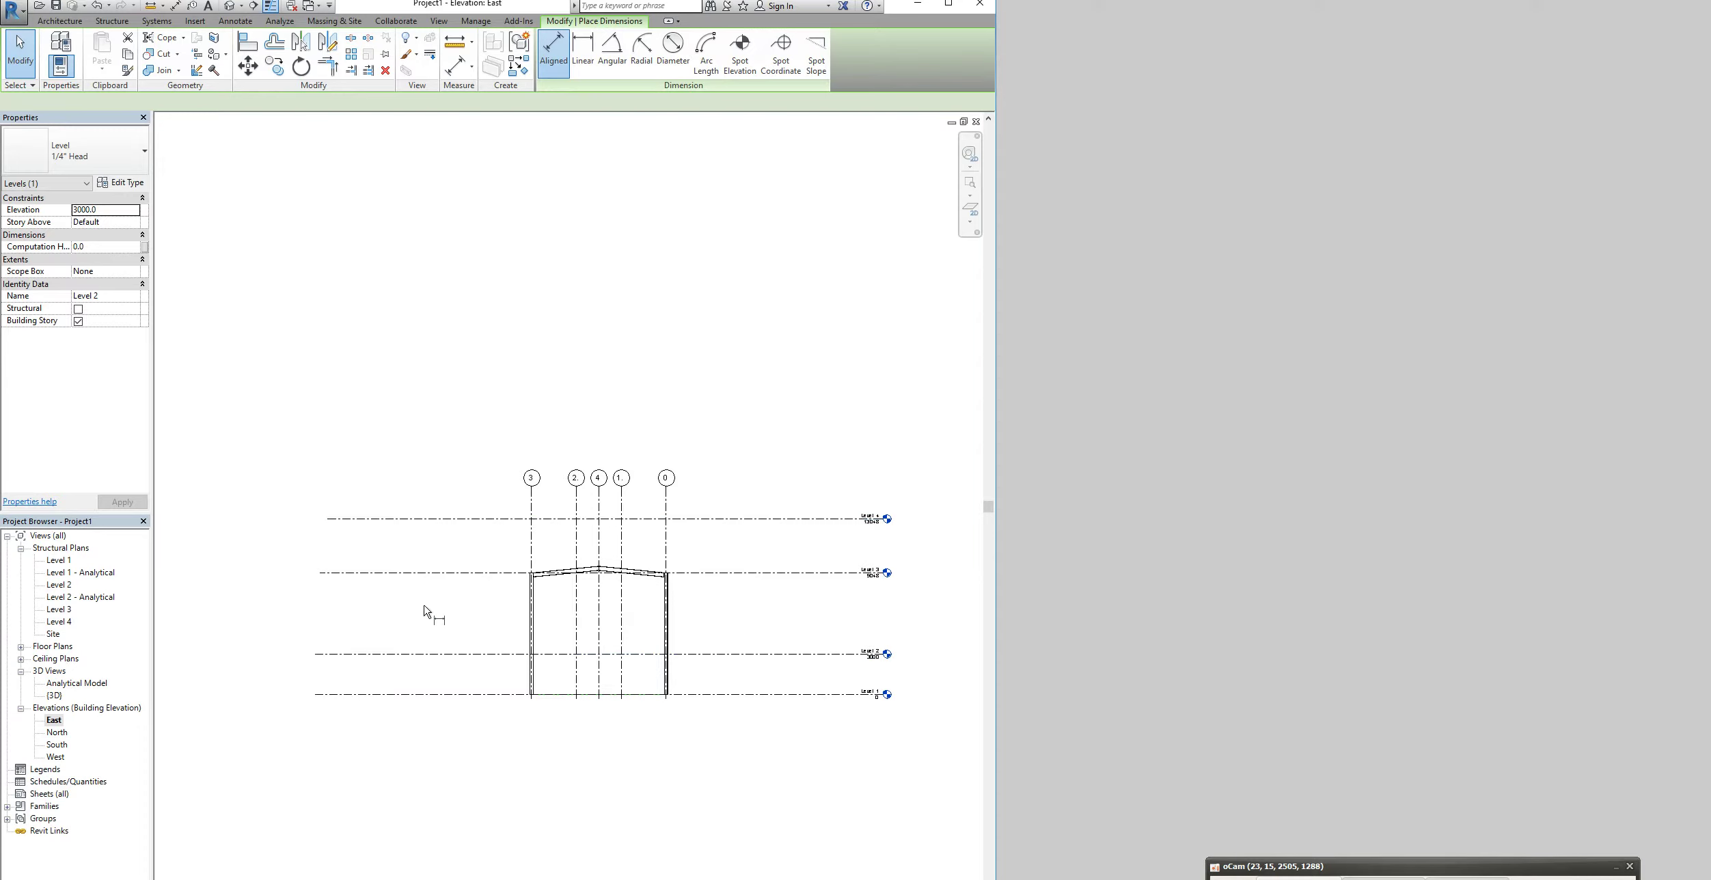
pyautogui.click(429, 656)
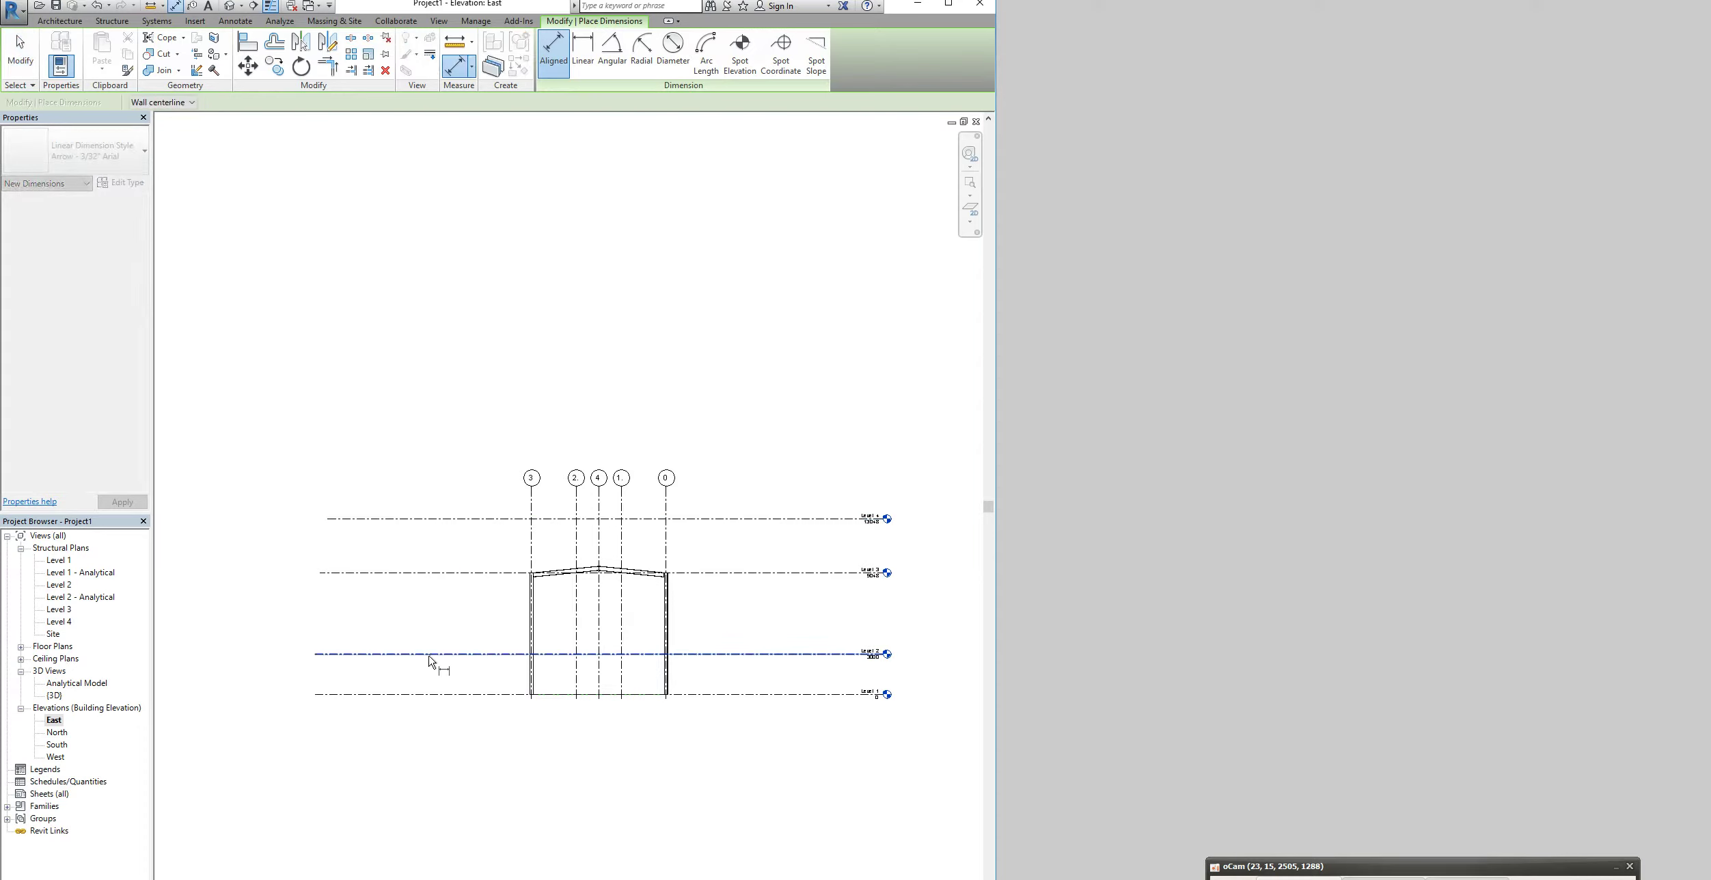
pyautogui.click(421, 695)
pyautogui.click(432, 678)
pyautogui.scroll(5, 427, 680)
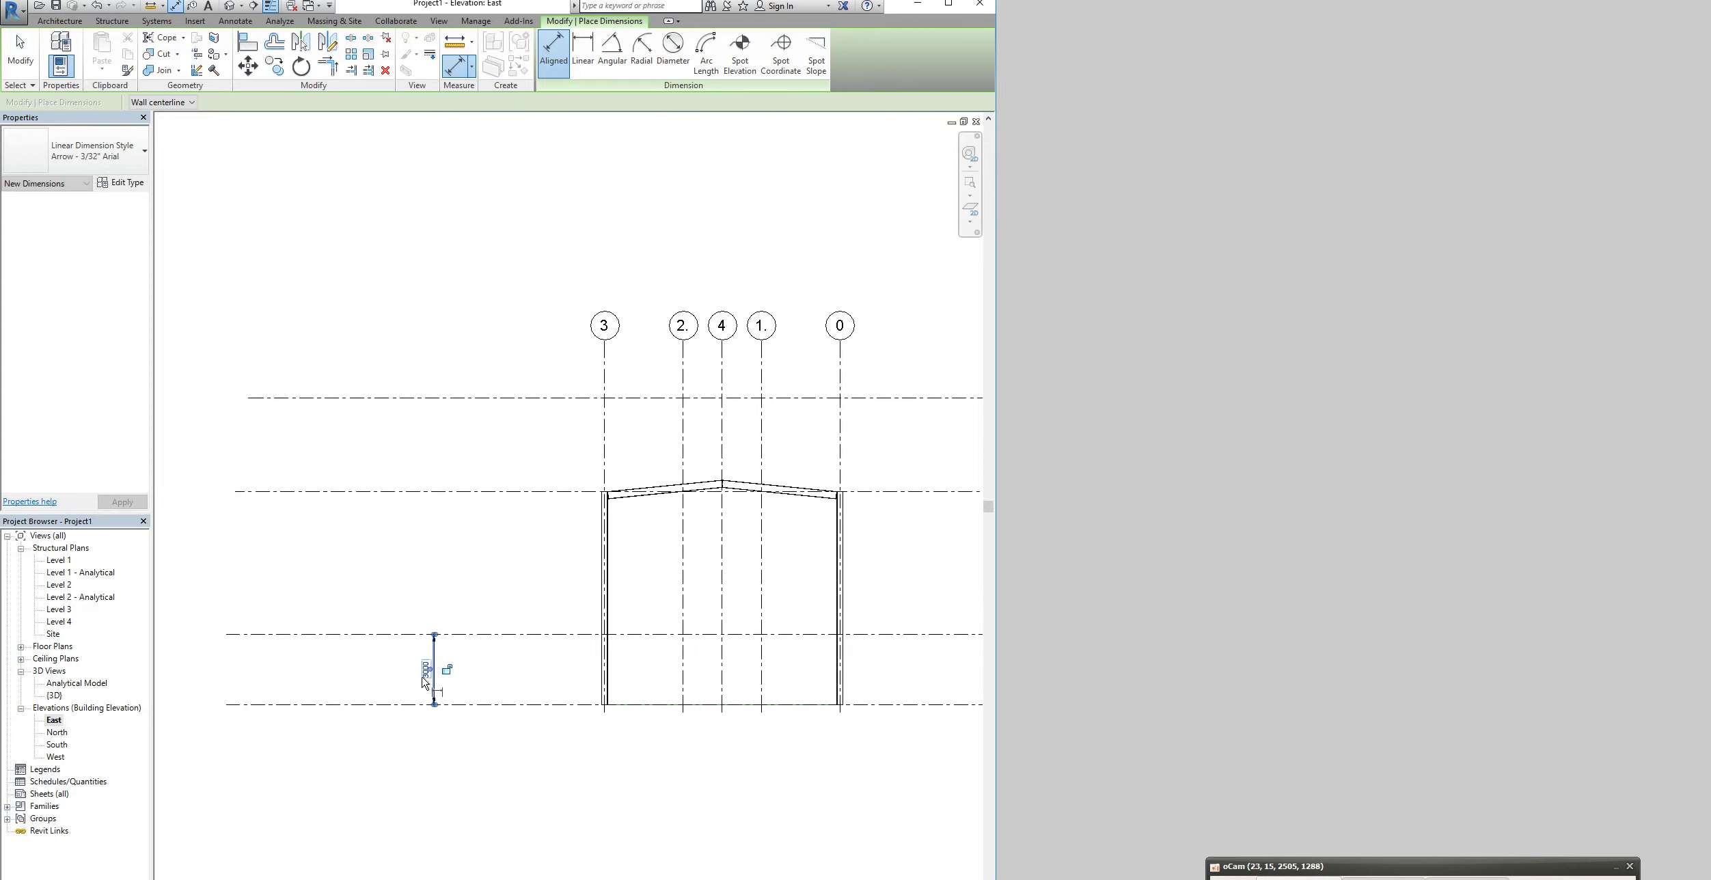
pyautogui.click(474, 665)
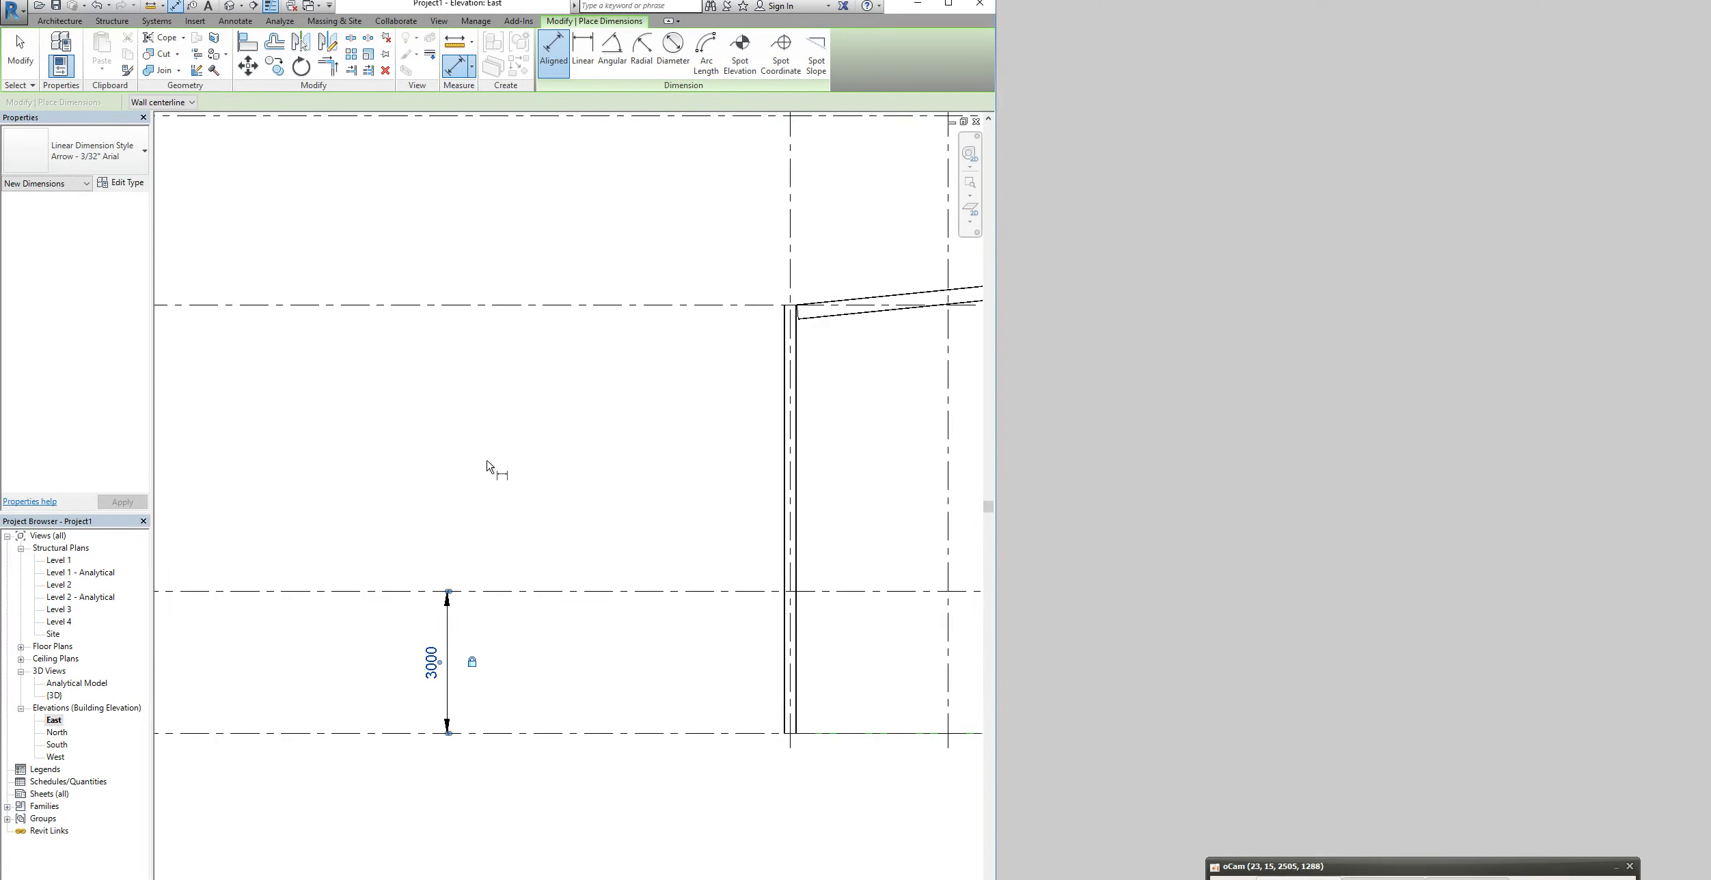
# Add an aligned dimension between Level 2 and Level 3, in line with the lower level dimension
pyautogui.scroll(-4, 488, 471)
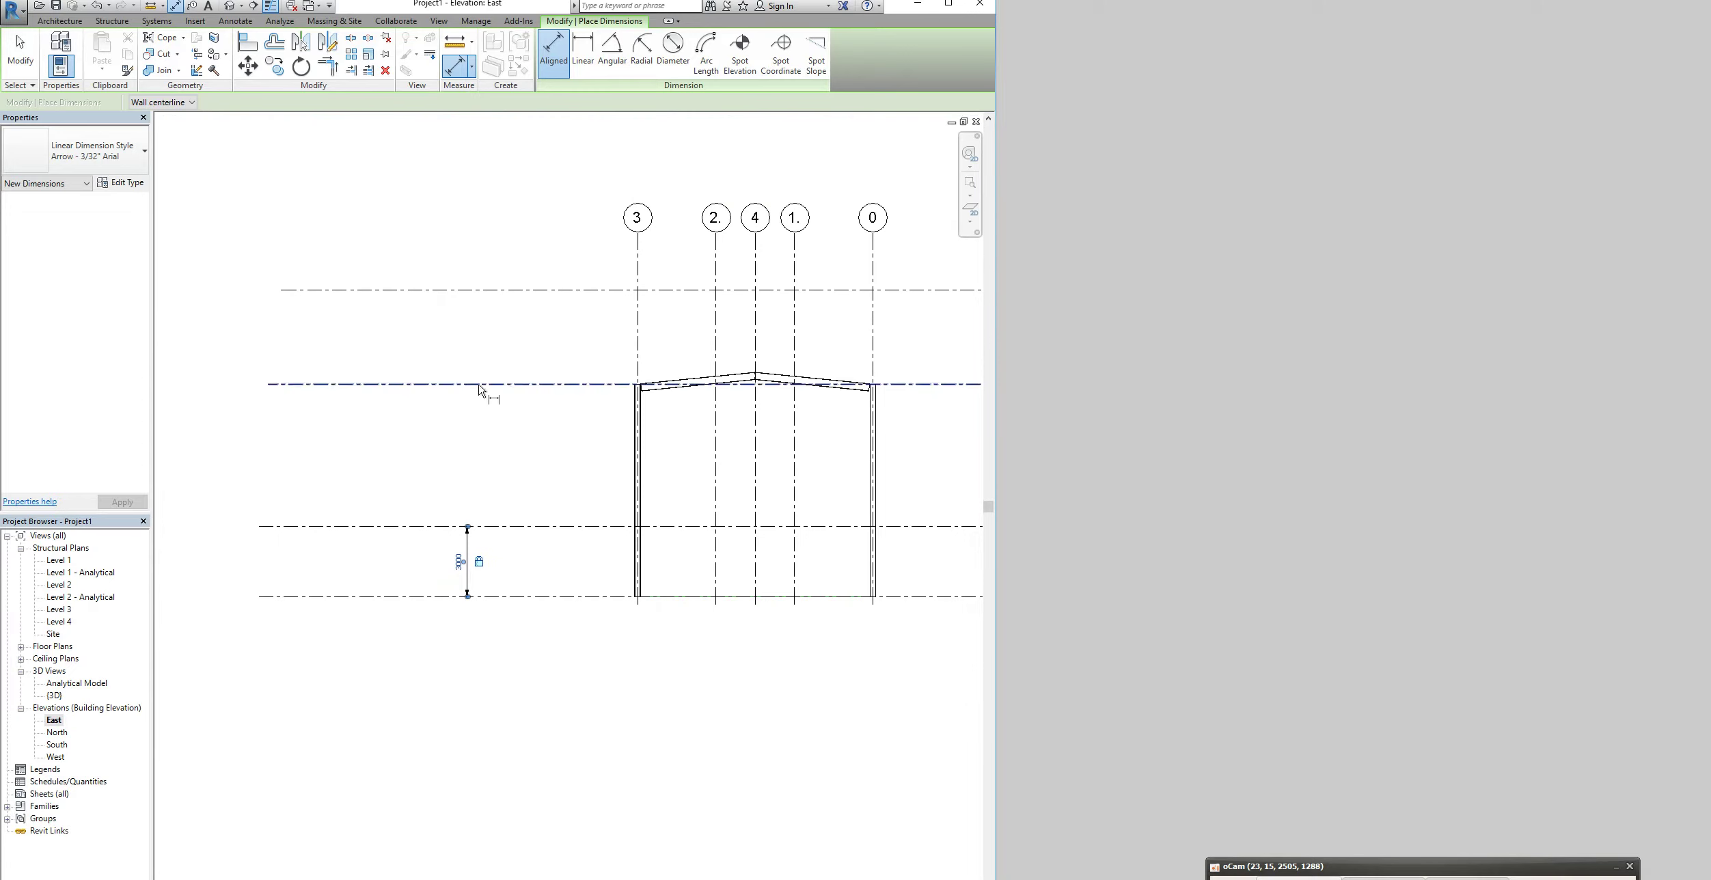
pyautogui.click(483, 384)
pyautogui.click(482, 528)
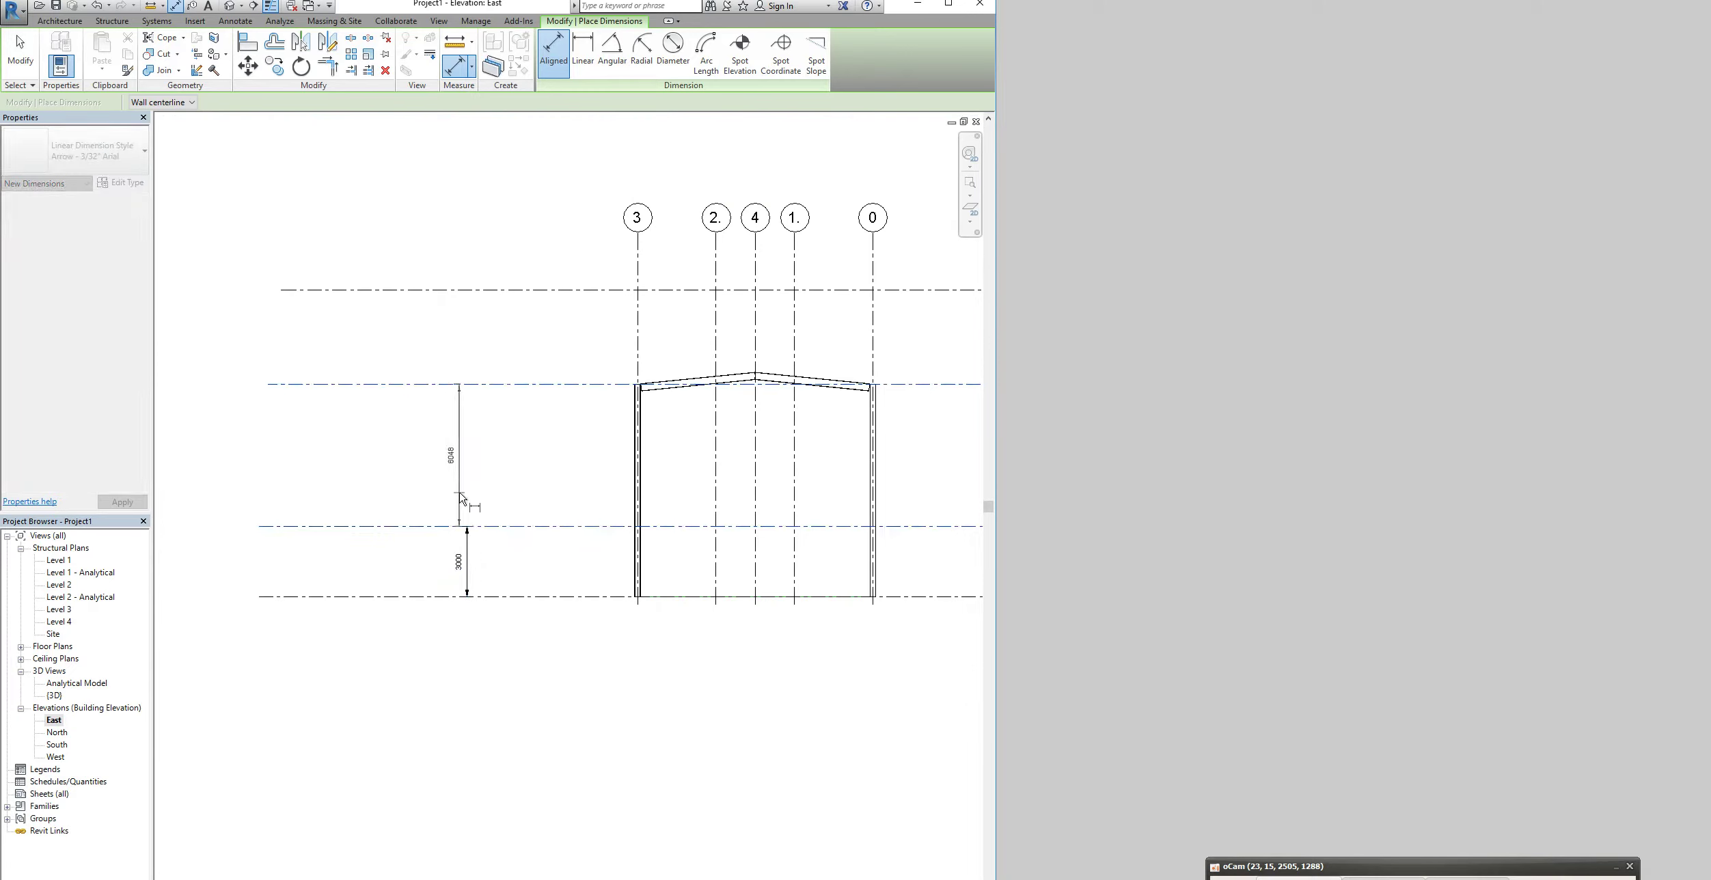
pyautogui.click(467, 486)
pyautogui.click(31, 79)
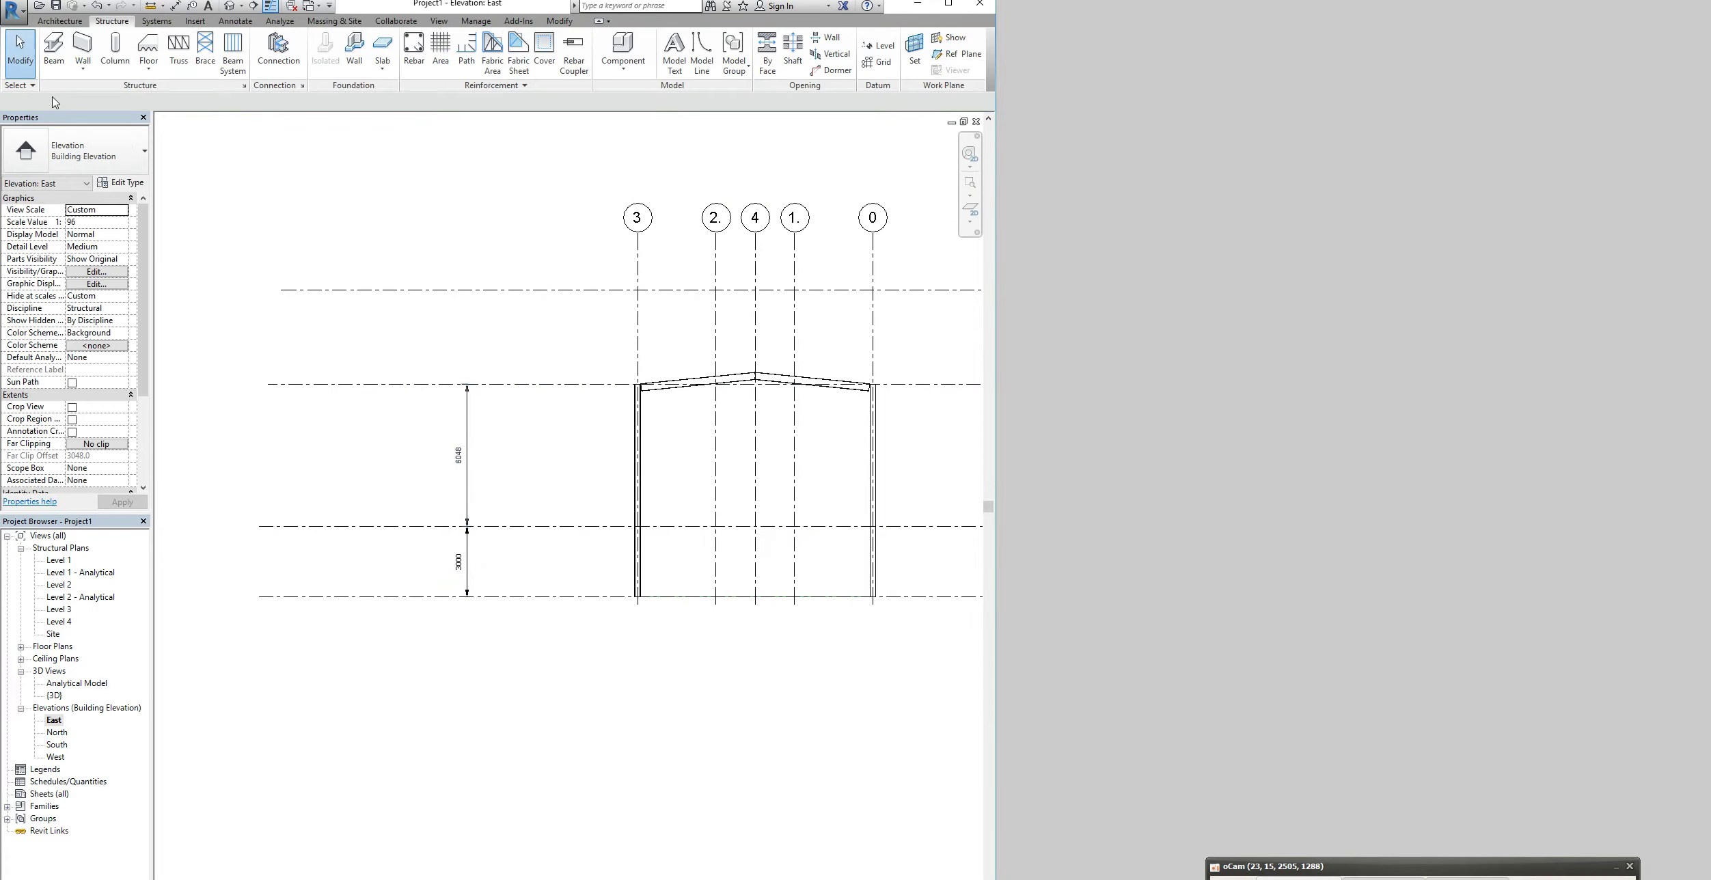
# Move Level 3 by setting its dimension above Level 2 to 3000 mm
pyautogui.moveTo(370, 387); pyautogui.dragTo(373, 393)
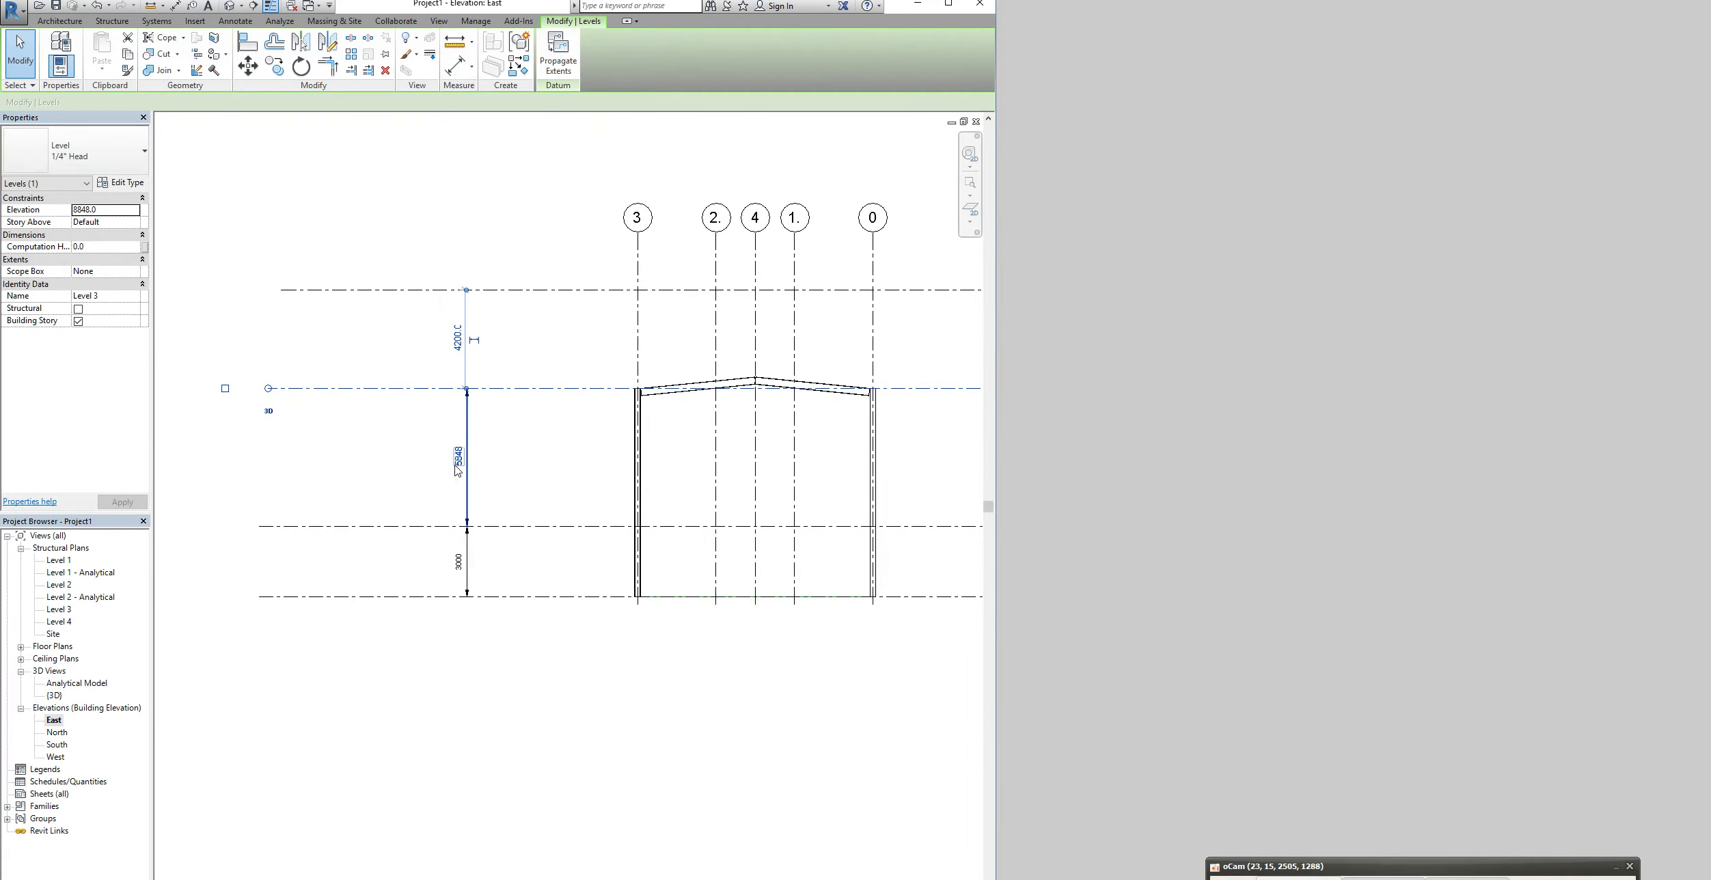
pyautogui.click(457, 460)
pyautogui.write('3000')
pyautogui.press('Return')
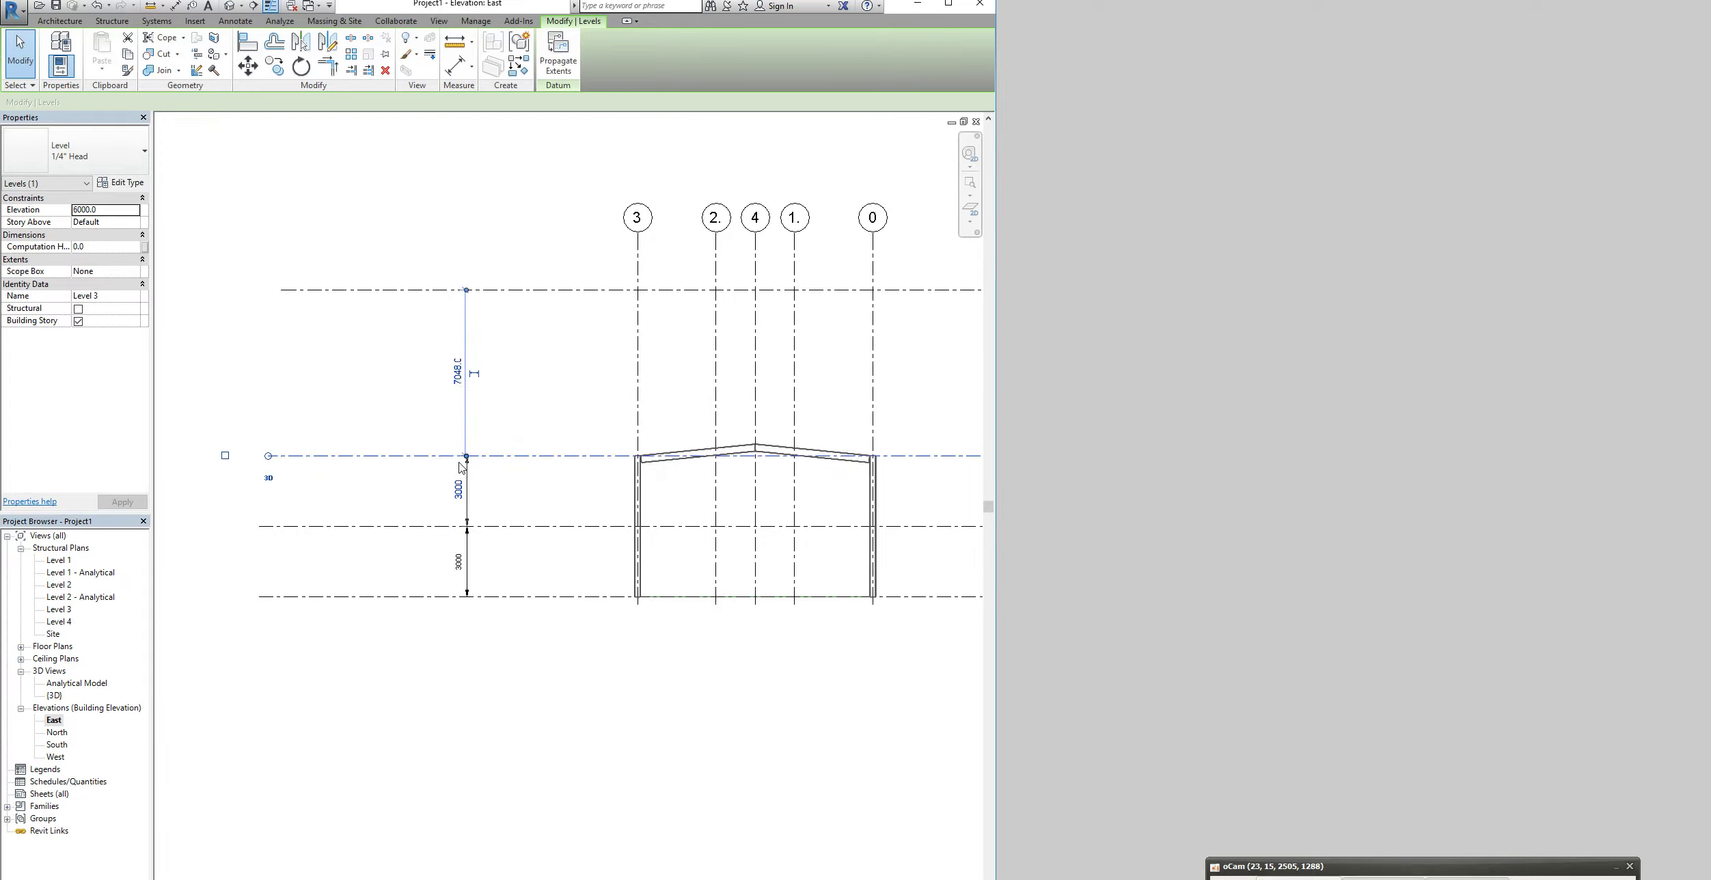
pyautogui.click(458, 492)
pyautogui.click(394, 496)
pyautogui.click(468, 516)
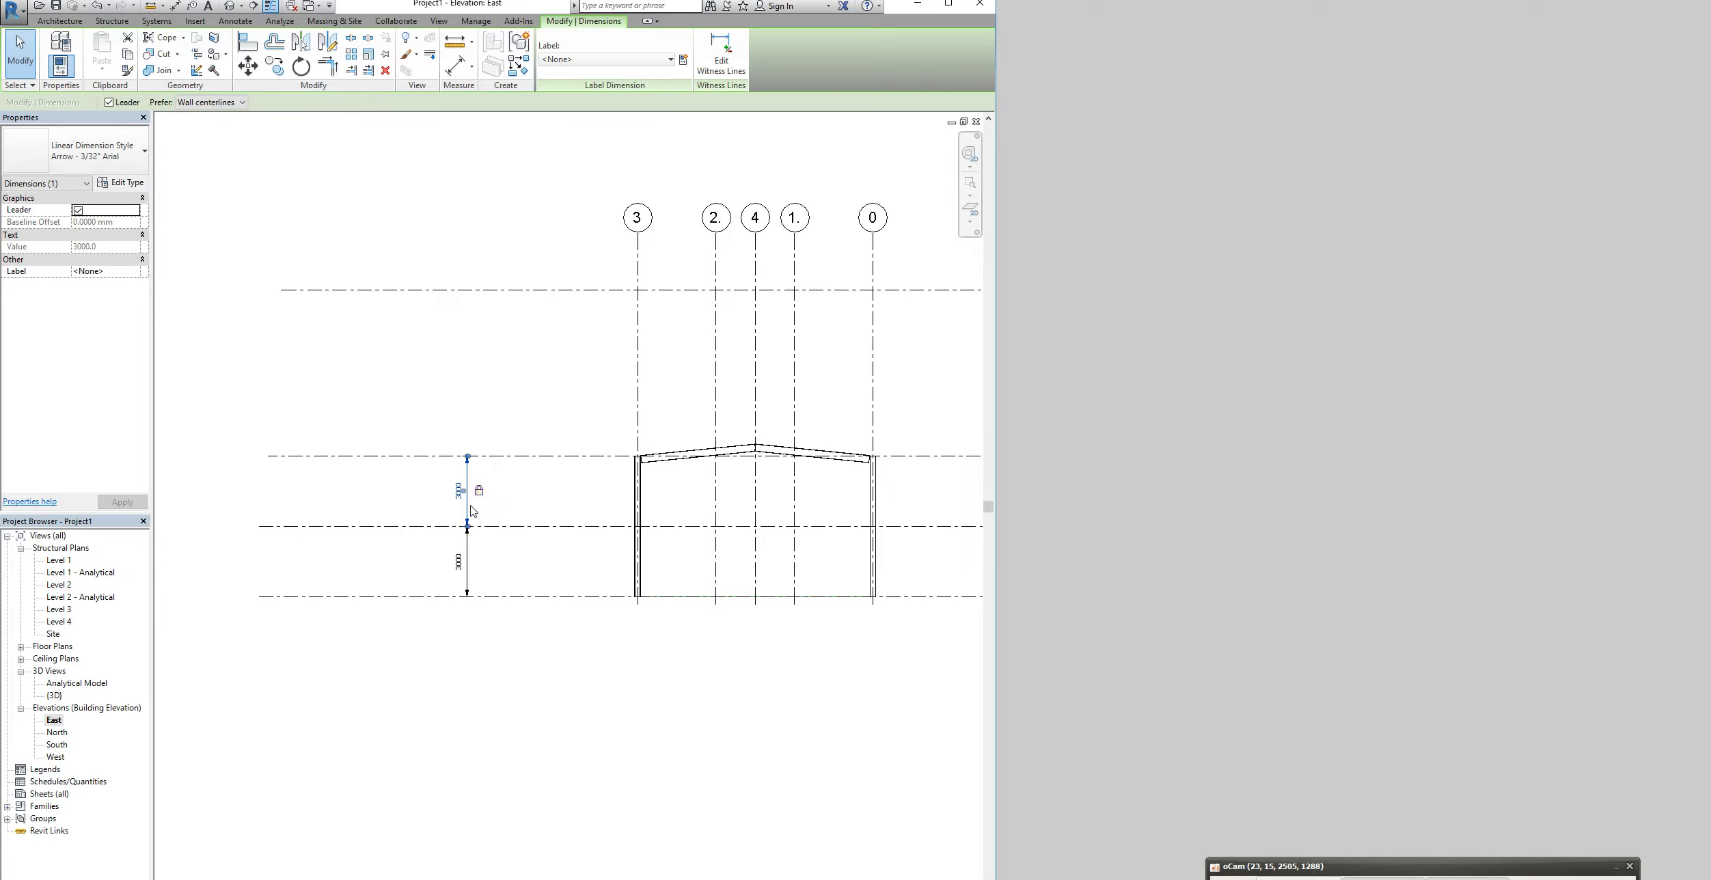
pyautogui.scroll(-3, 470, 506)
pyautogui.scroll(1, 756, 517)
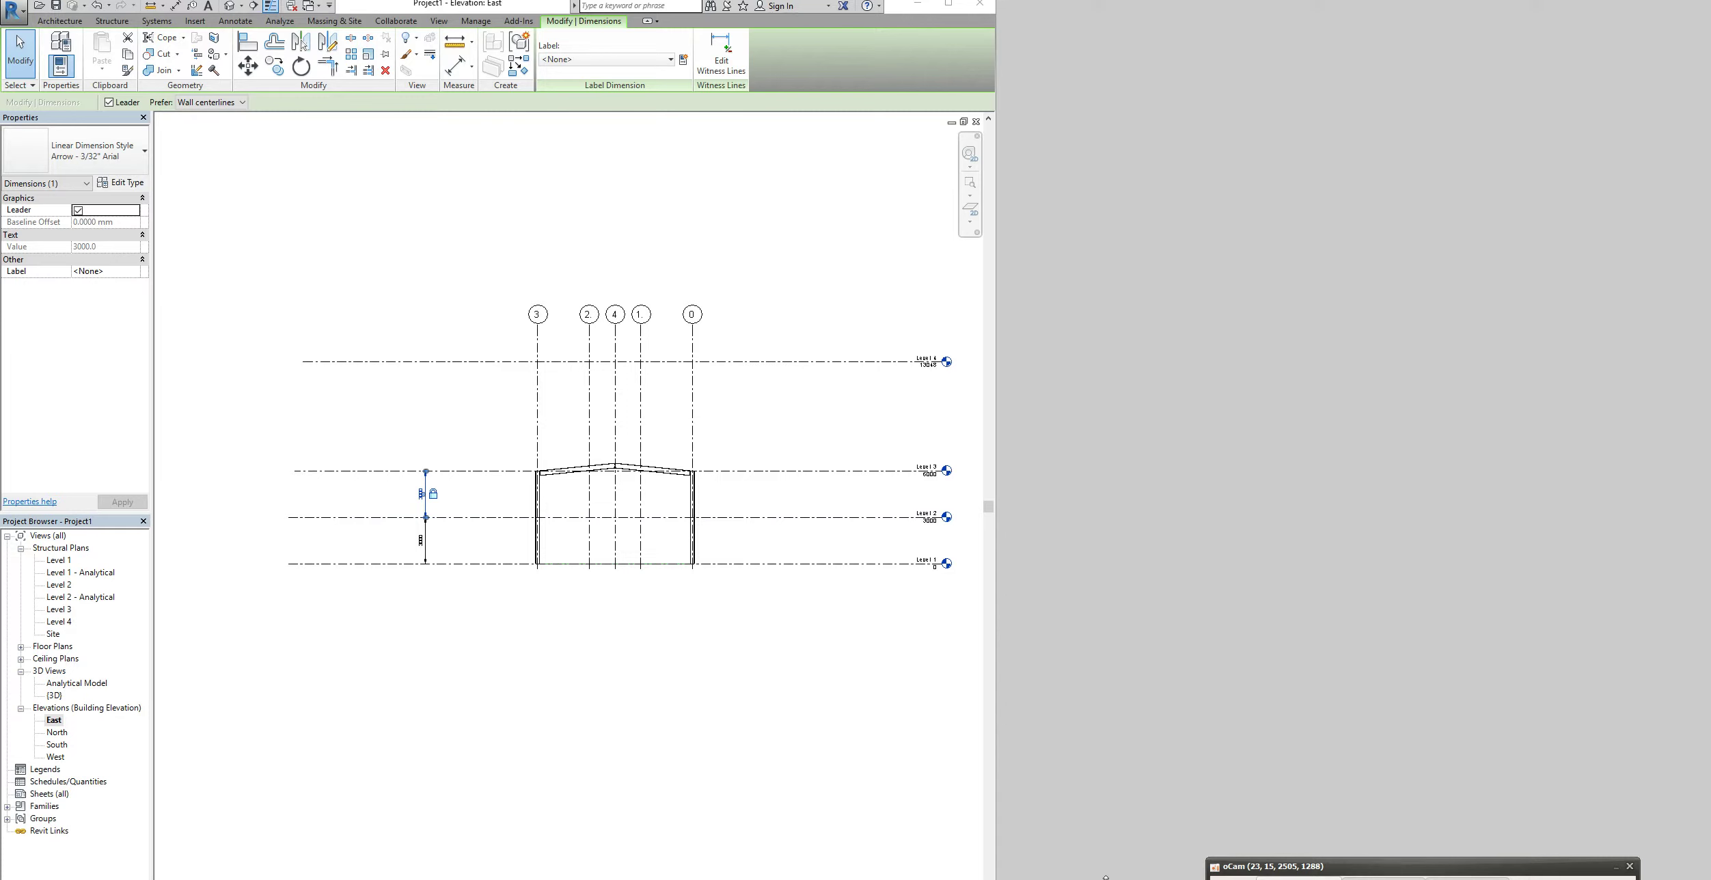
# Open the North elevation and set its work plane to Grid : 0
pyautogui.doubleClick(55, 732)
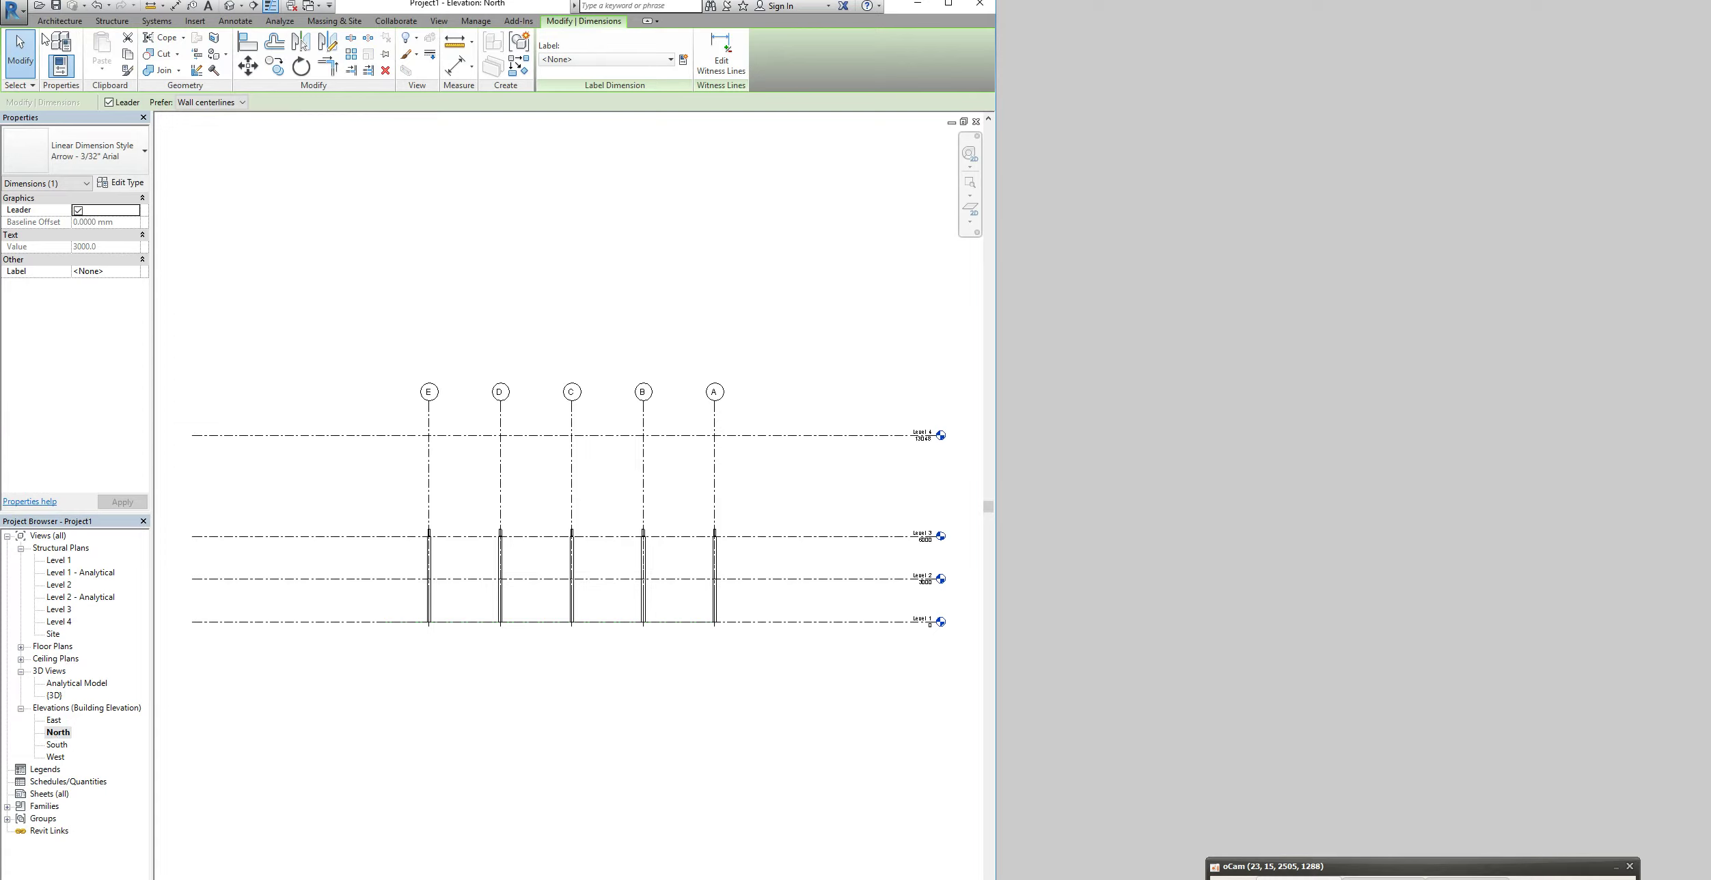
pyautogui.click(55, 21)
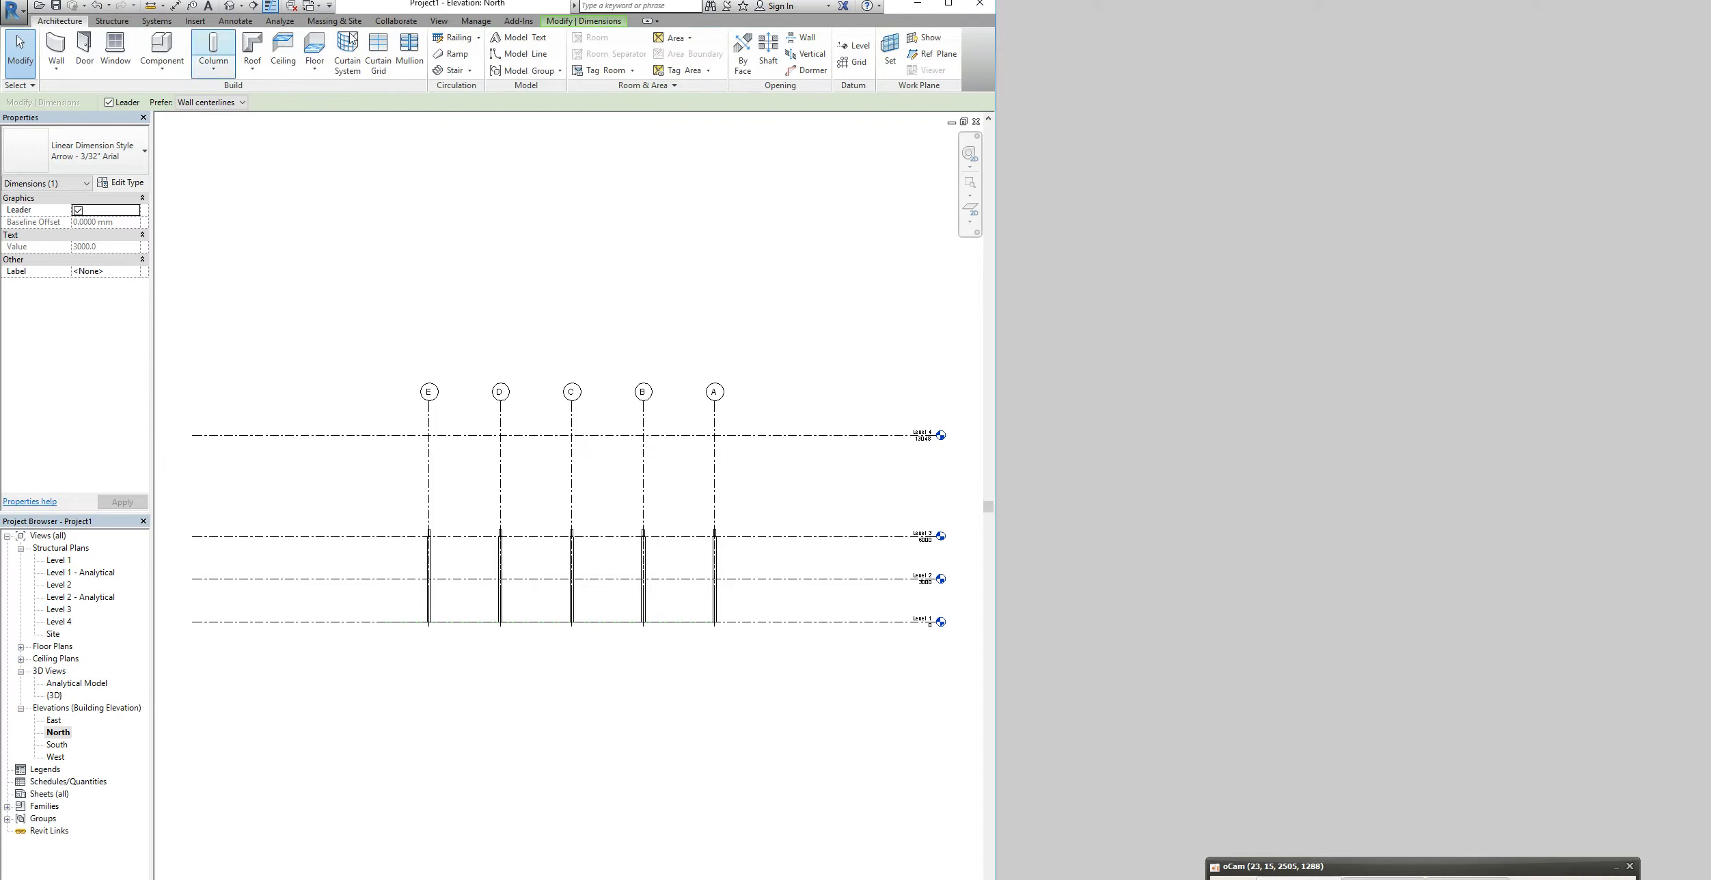
pyautogui.click(890, 62)
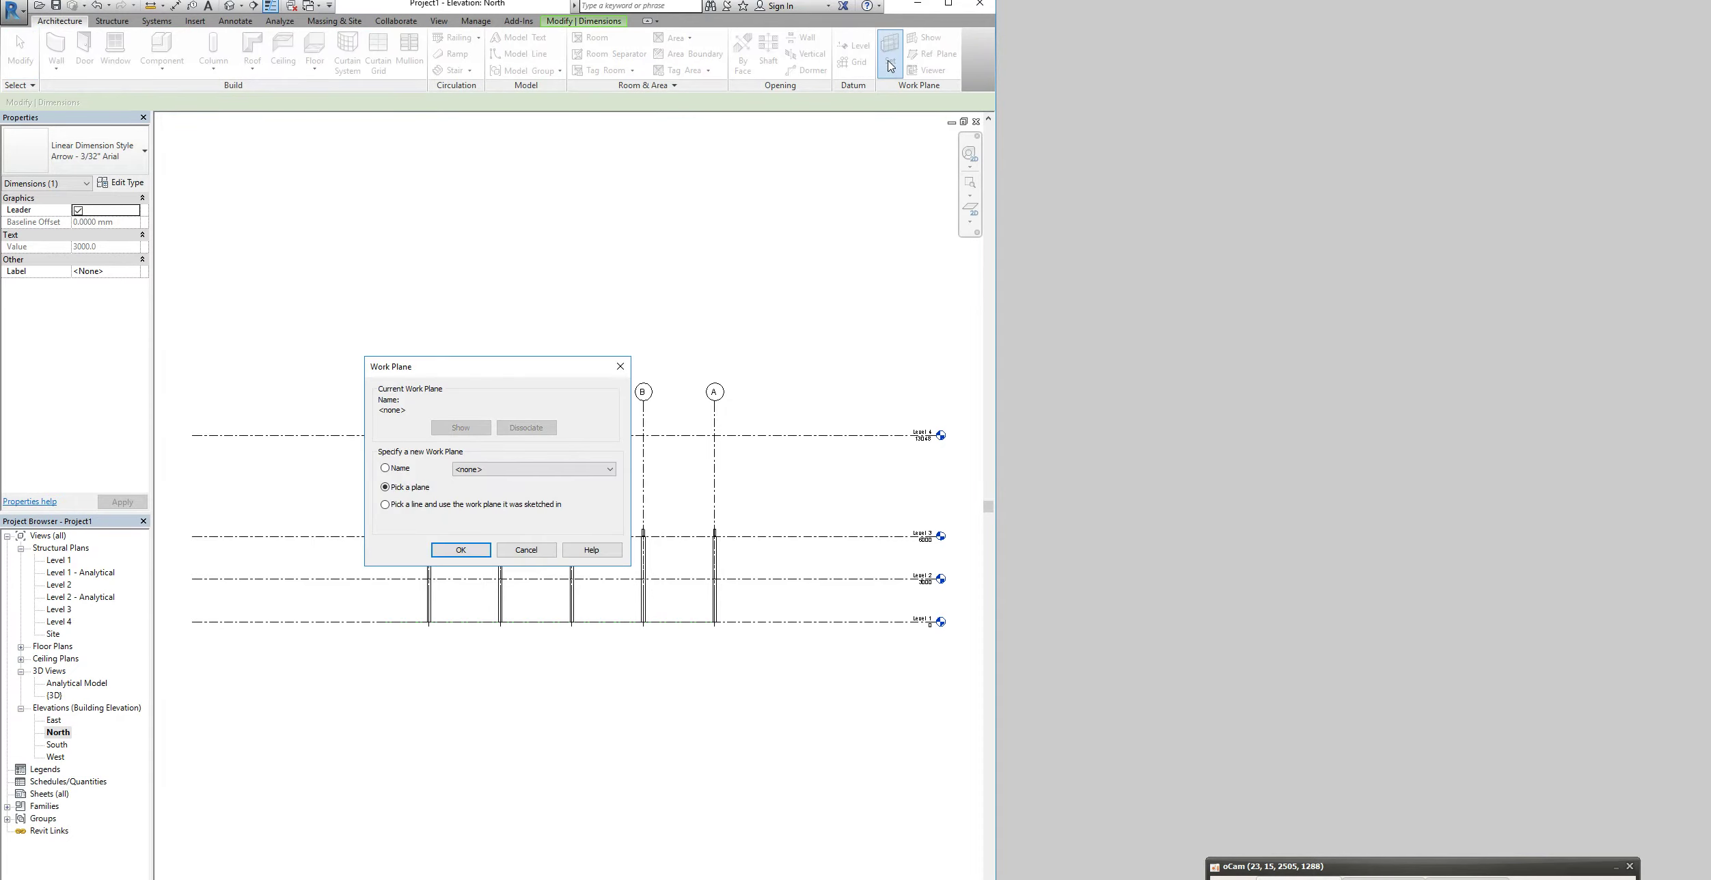
pyautogui.click(530, 470)
pyautogui.click(523, 504)
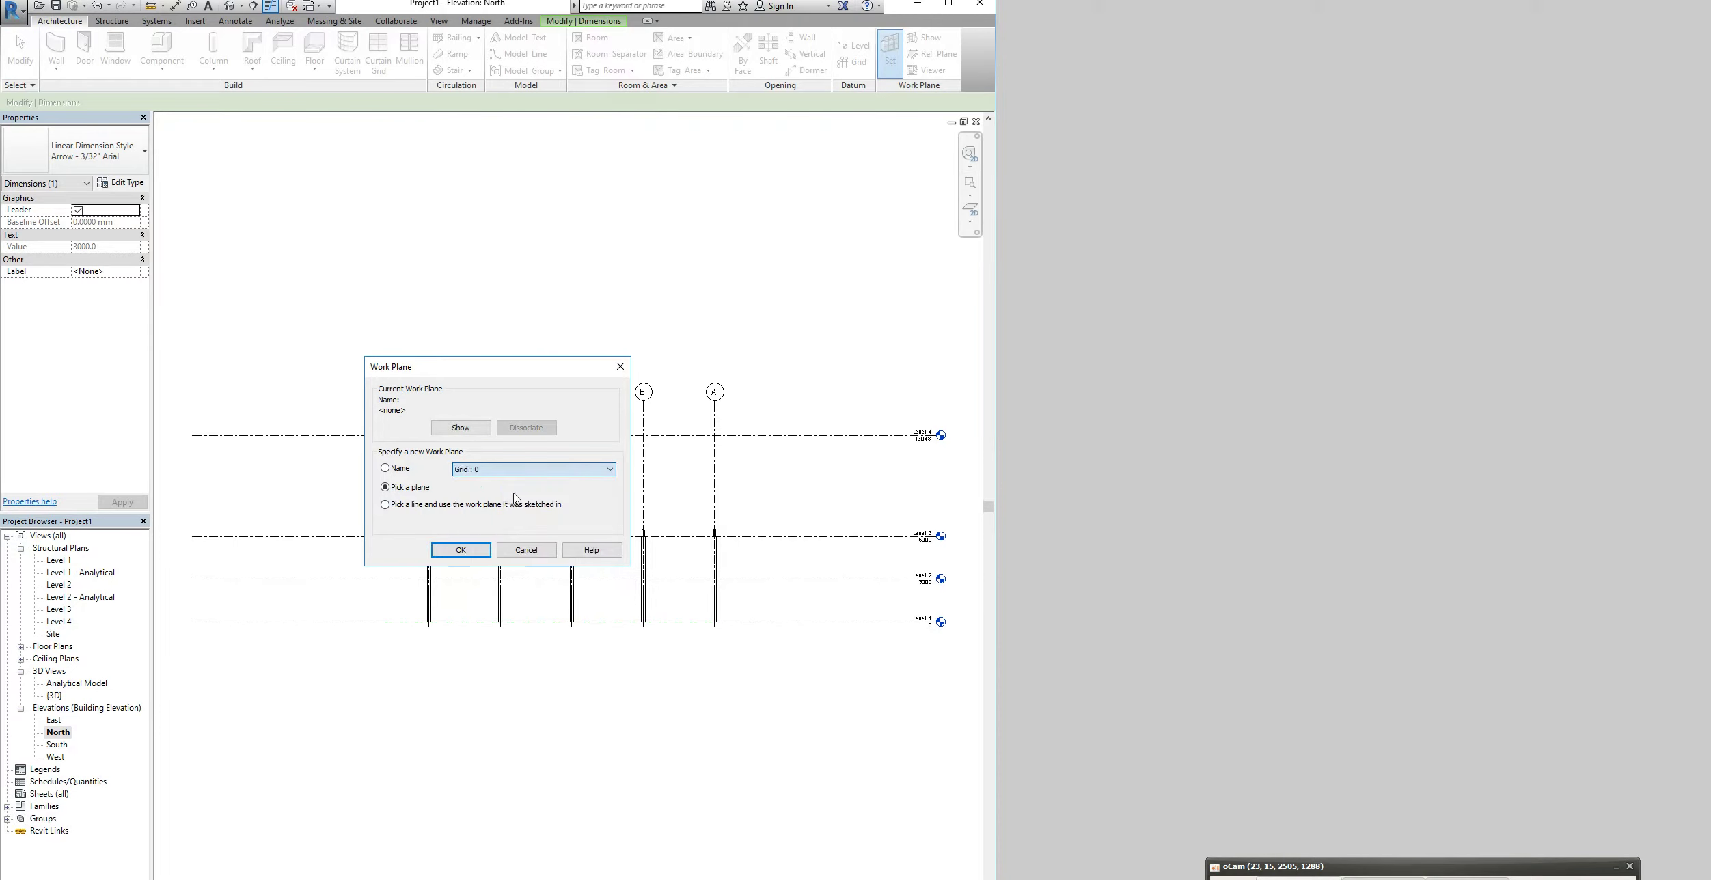
pyautogui.click(462, 551)
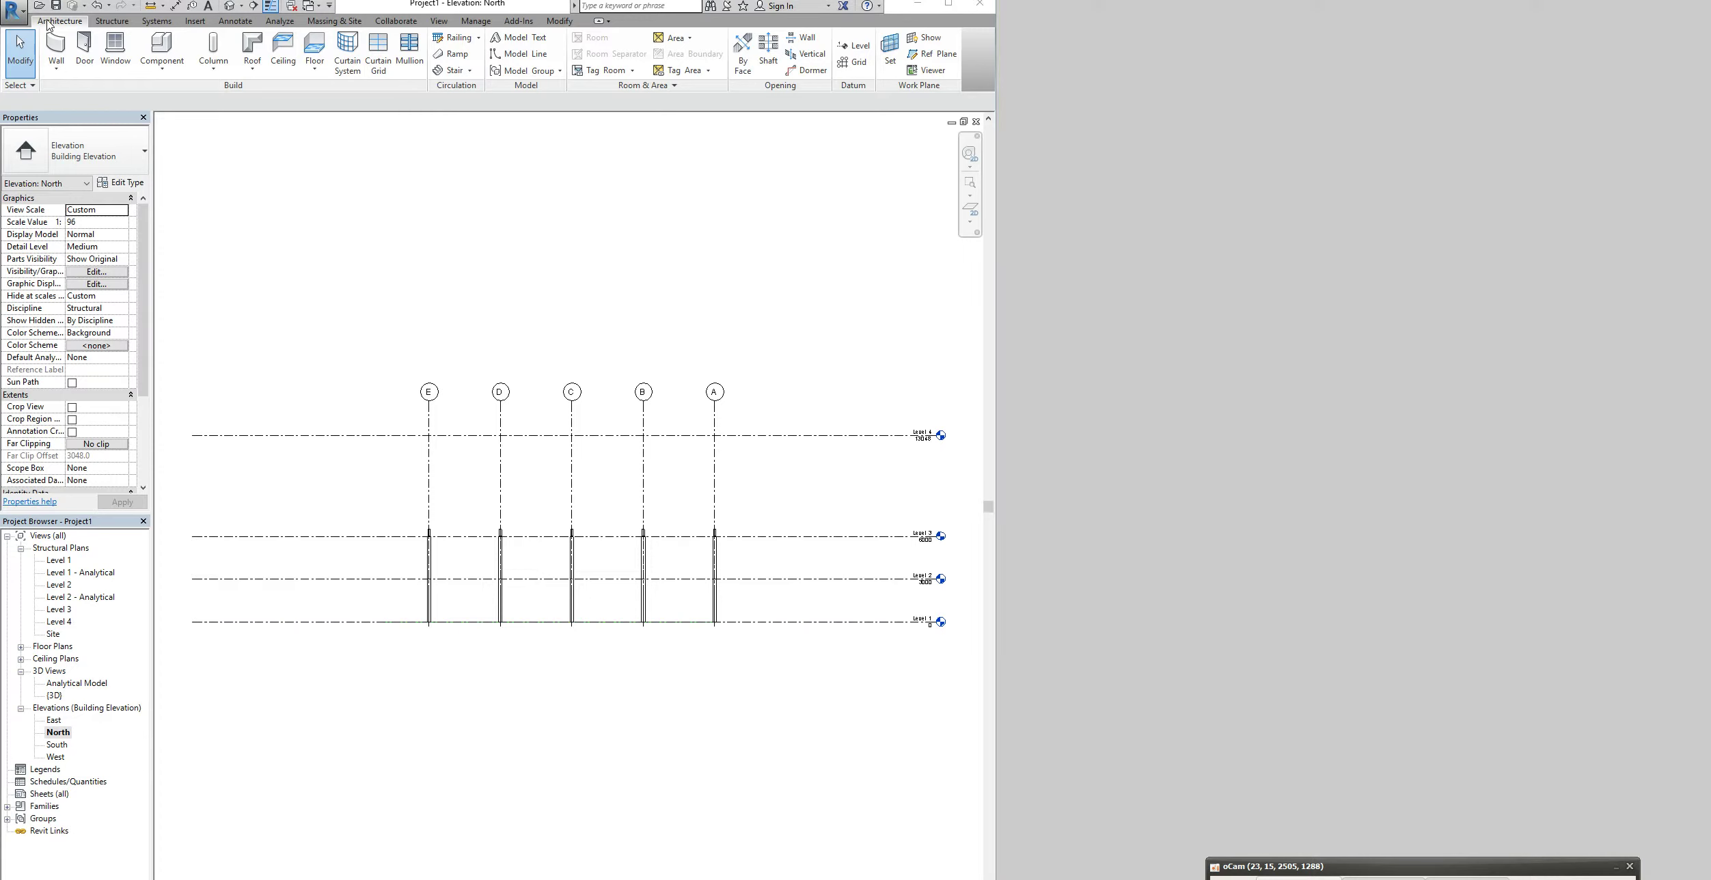
# Start the Brace command and duplicate the W12X26 framing type as L-Angle
pyautogui.click(112, 21)
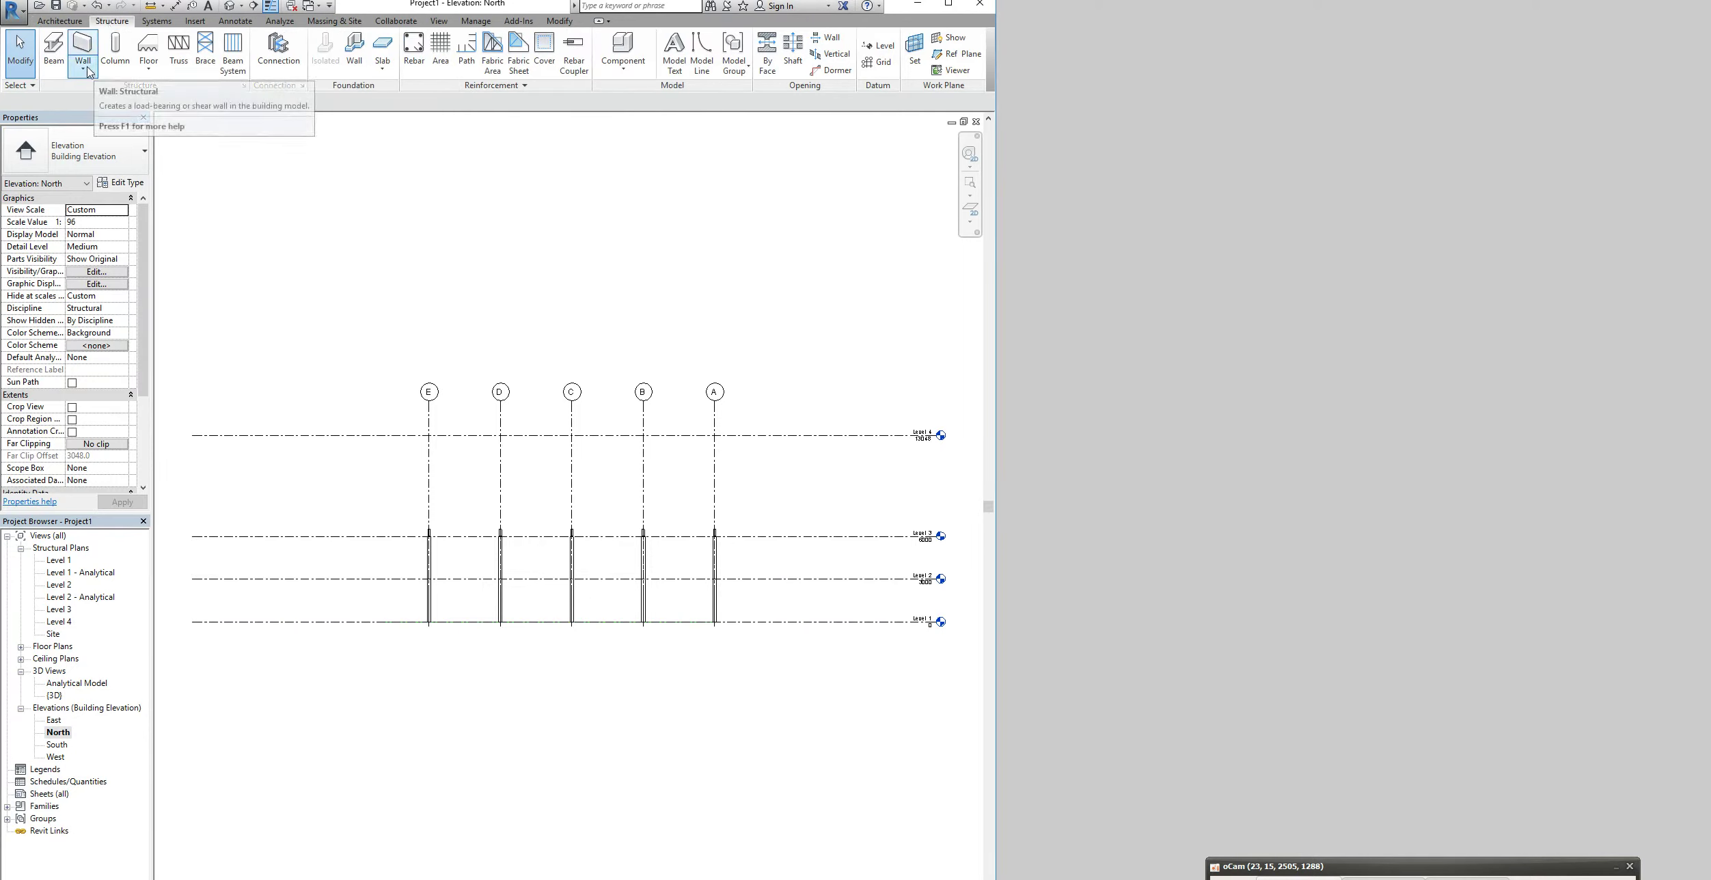
pyautogui.click(212, 66)
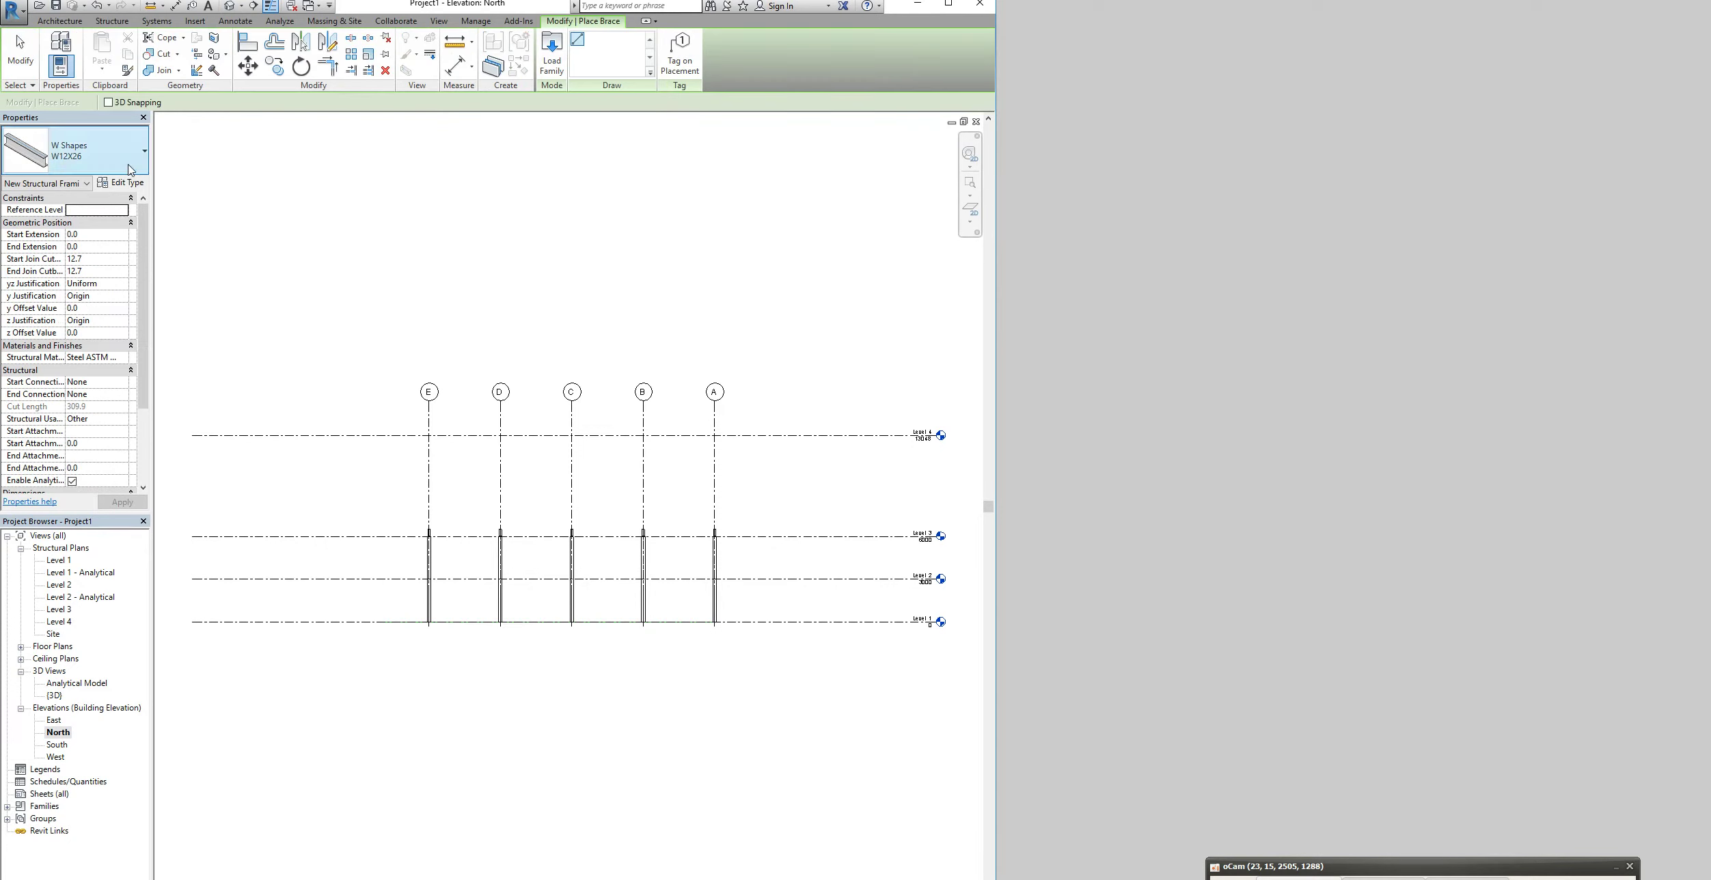
pyautogui.click(103, 188)
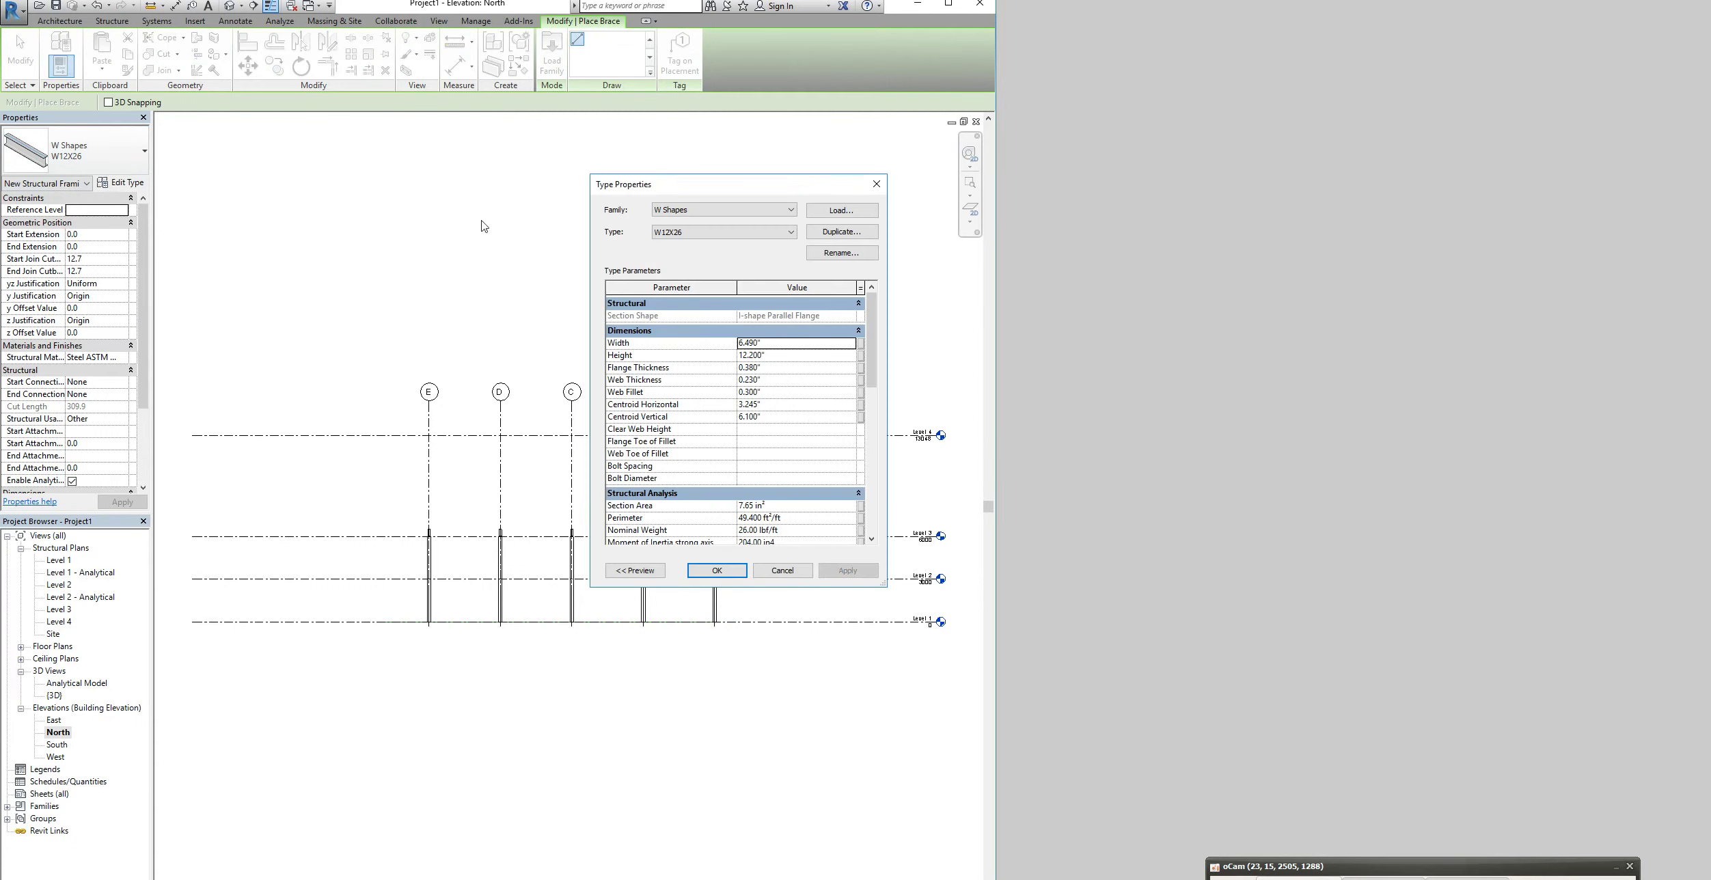
pyautogui.click(833, 233)
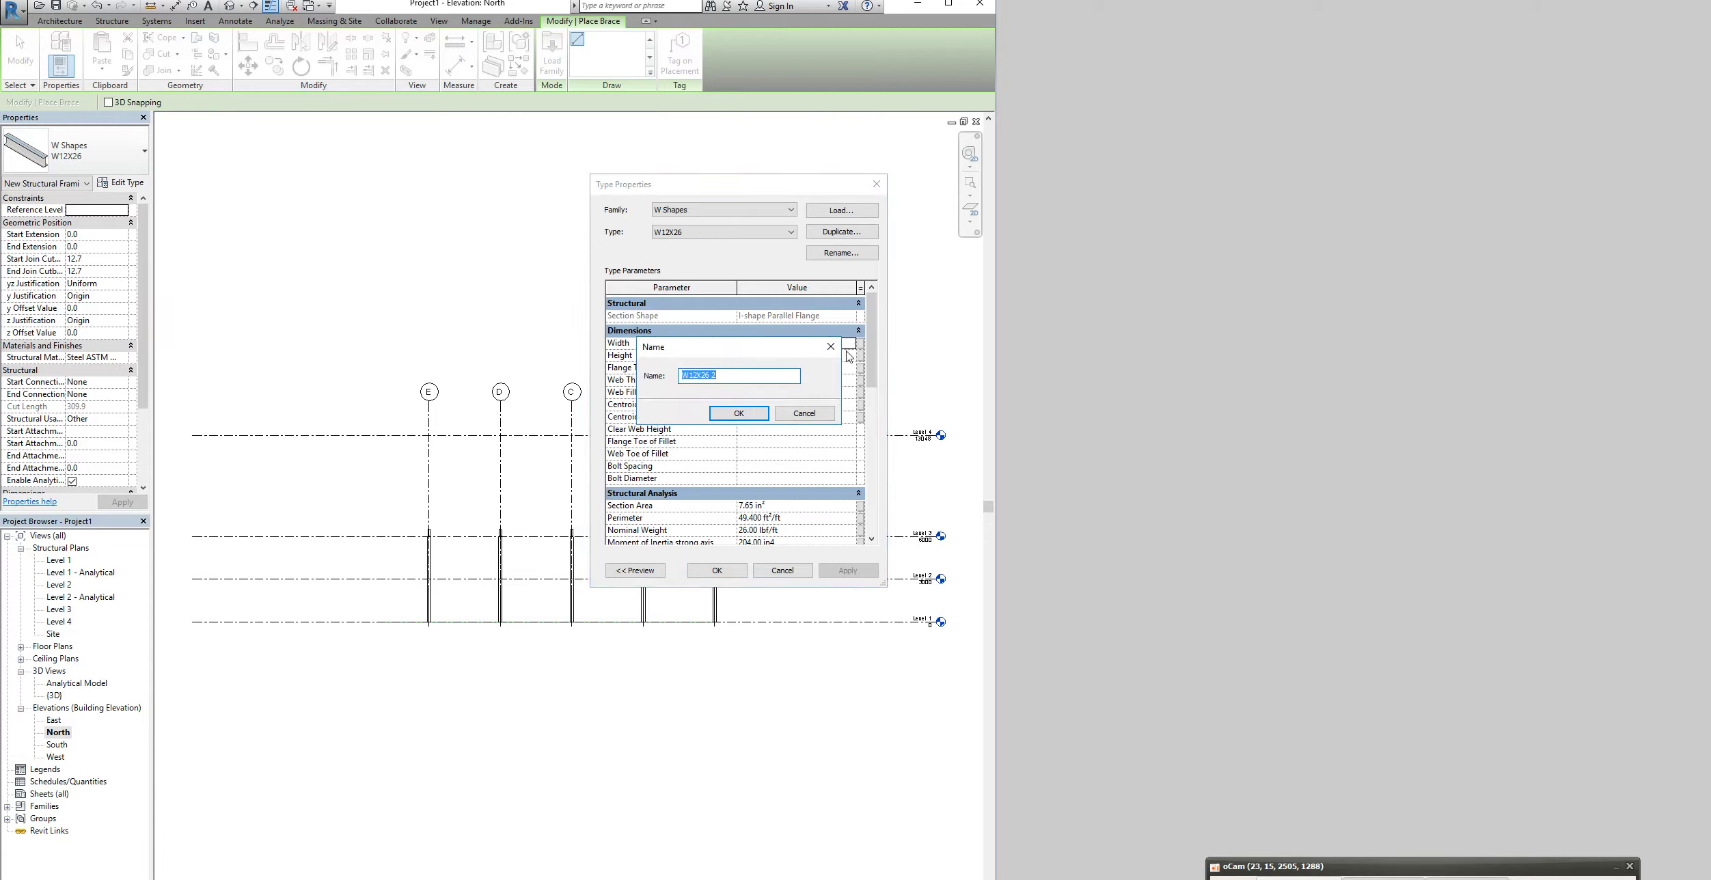
pyautogui.write('I')
pyautogui.write('L-Angle')
pyautogui.click(729, 416)
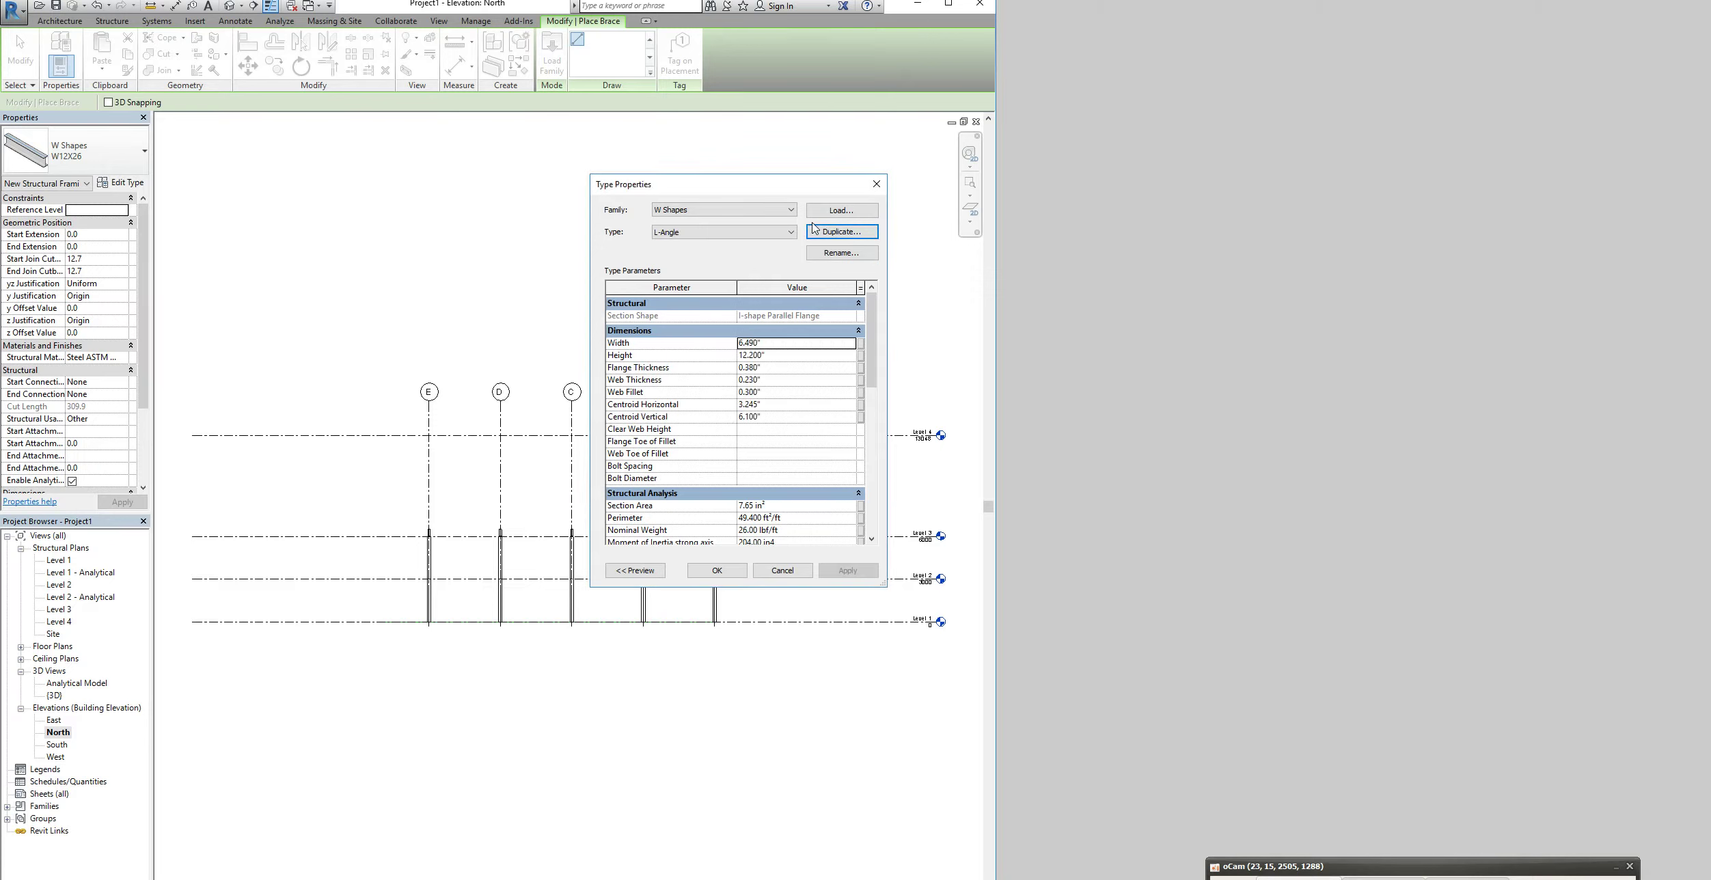
# Load the M_L-Angle family from the US Metric library's Structural Framing Steel folder
pyautogui.click(841, 209)
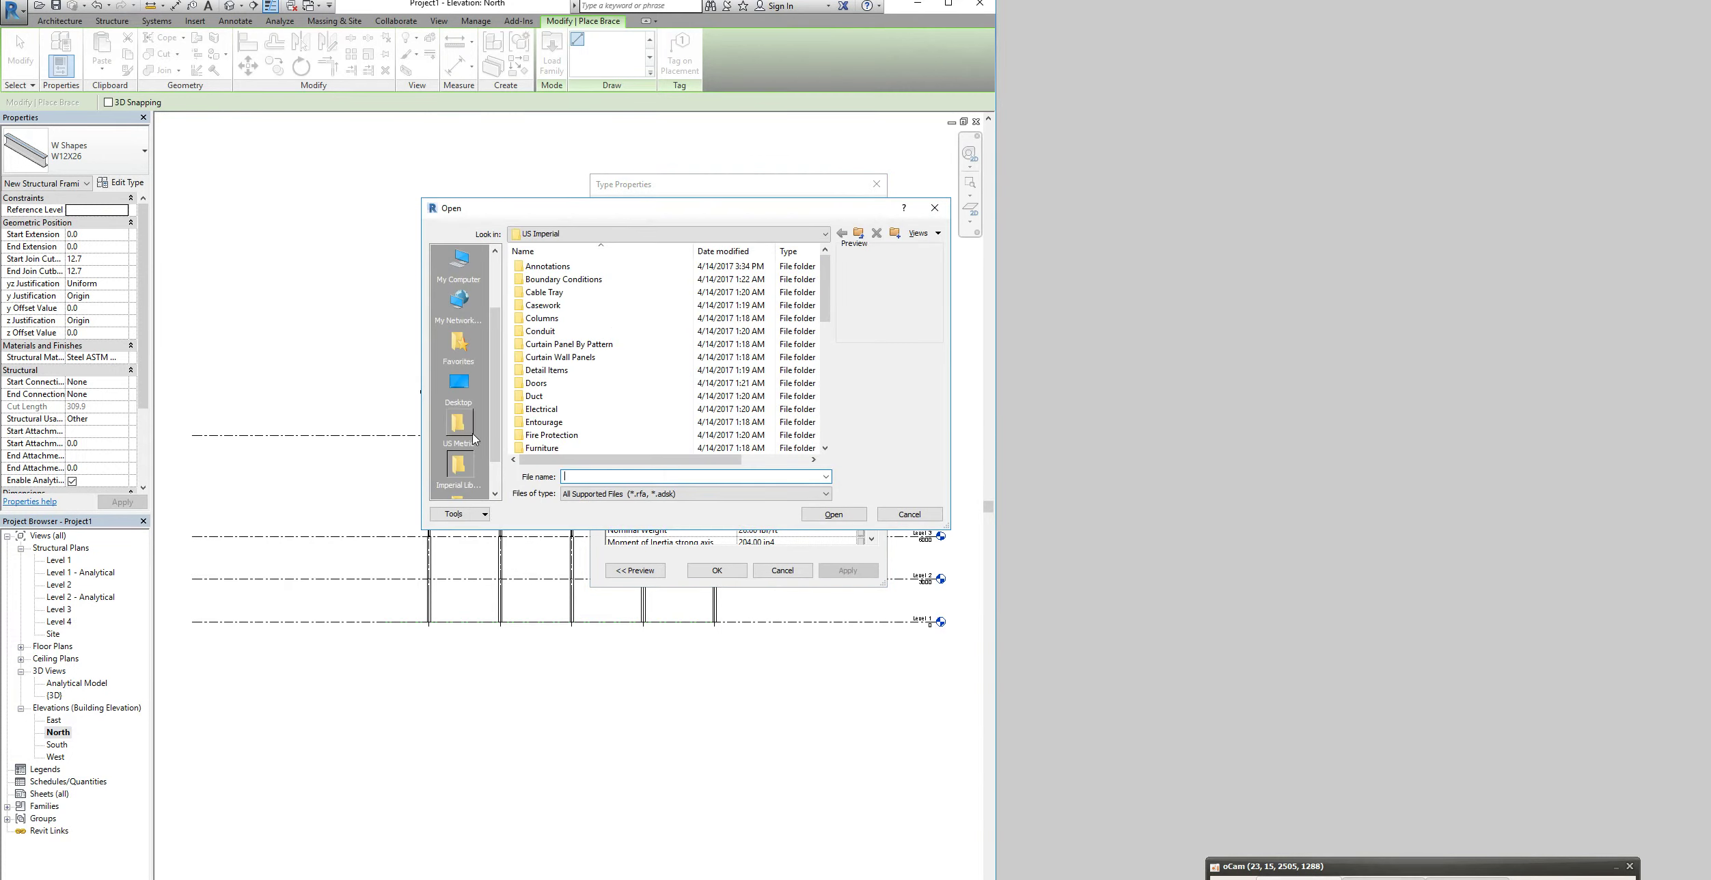
pyautogui.click(458, 427)
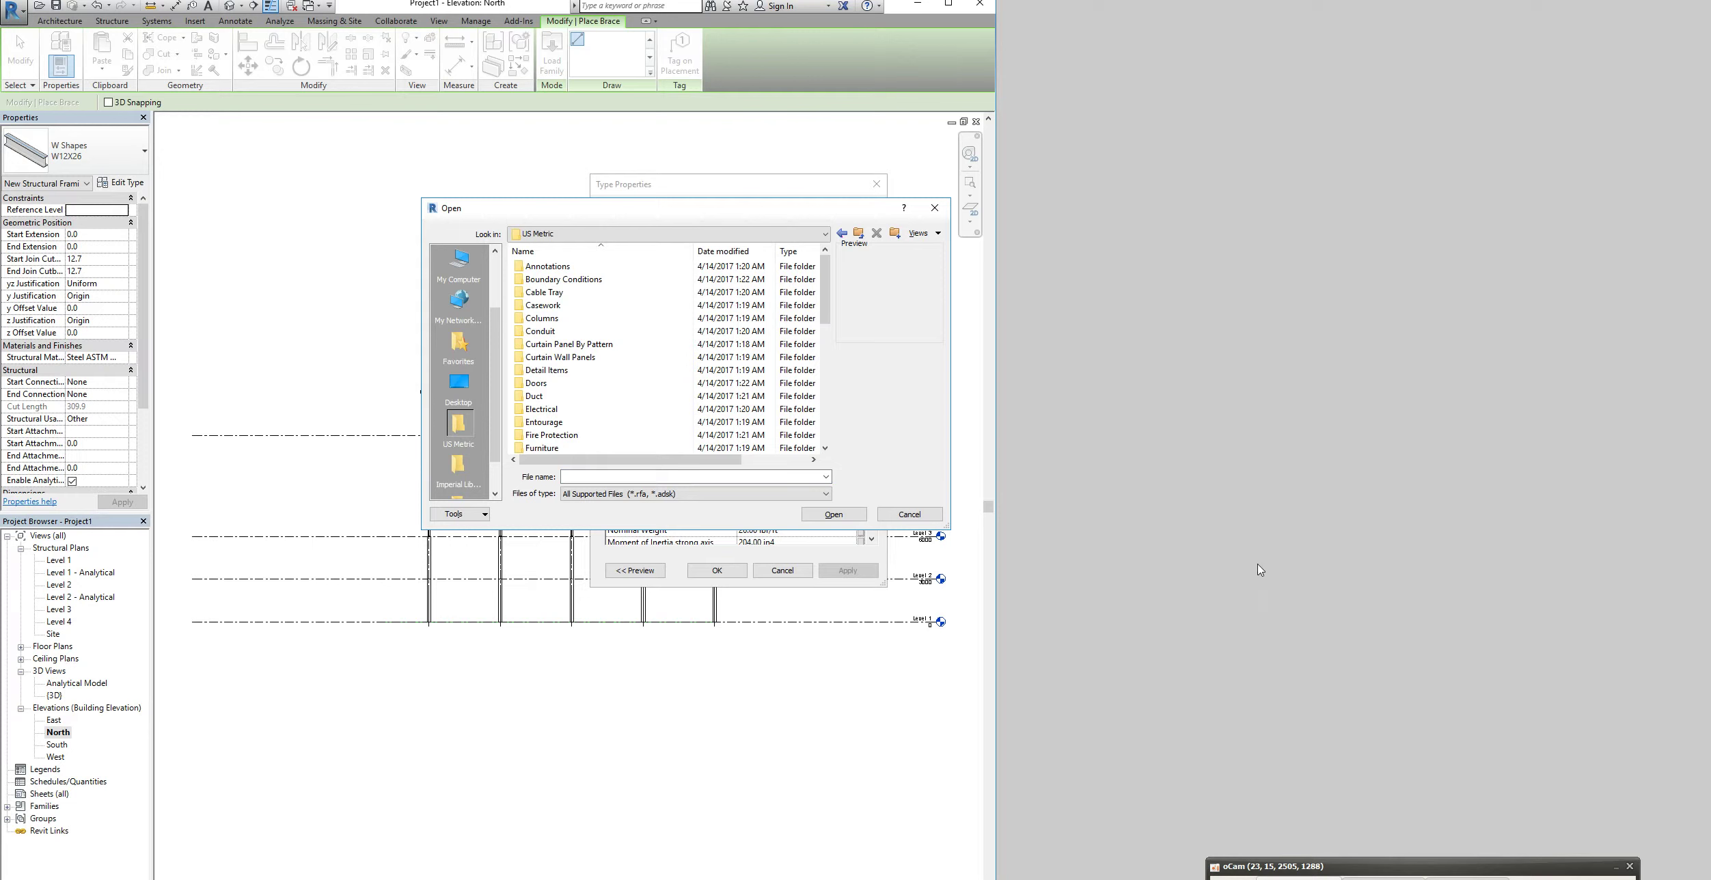
pyautogui.click(825, 363)
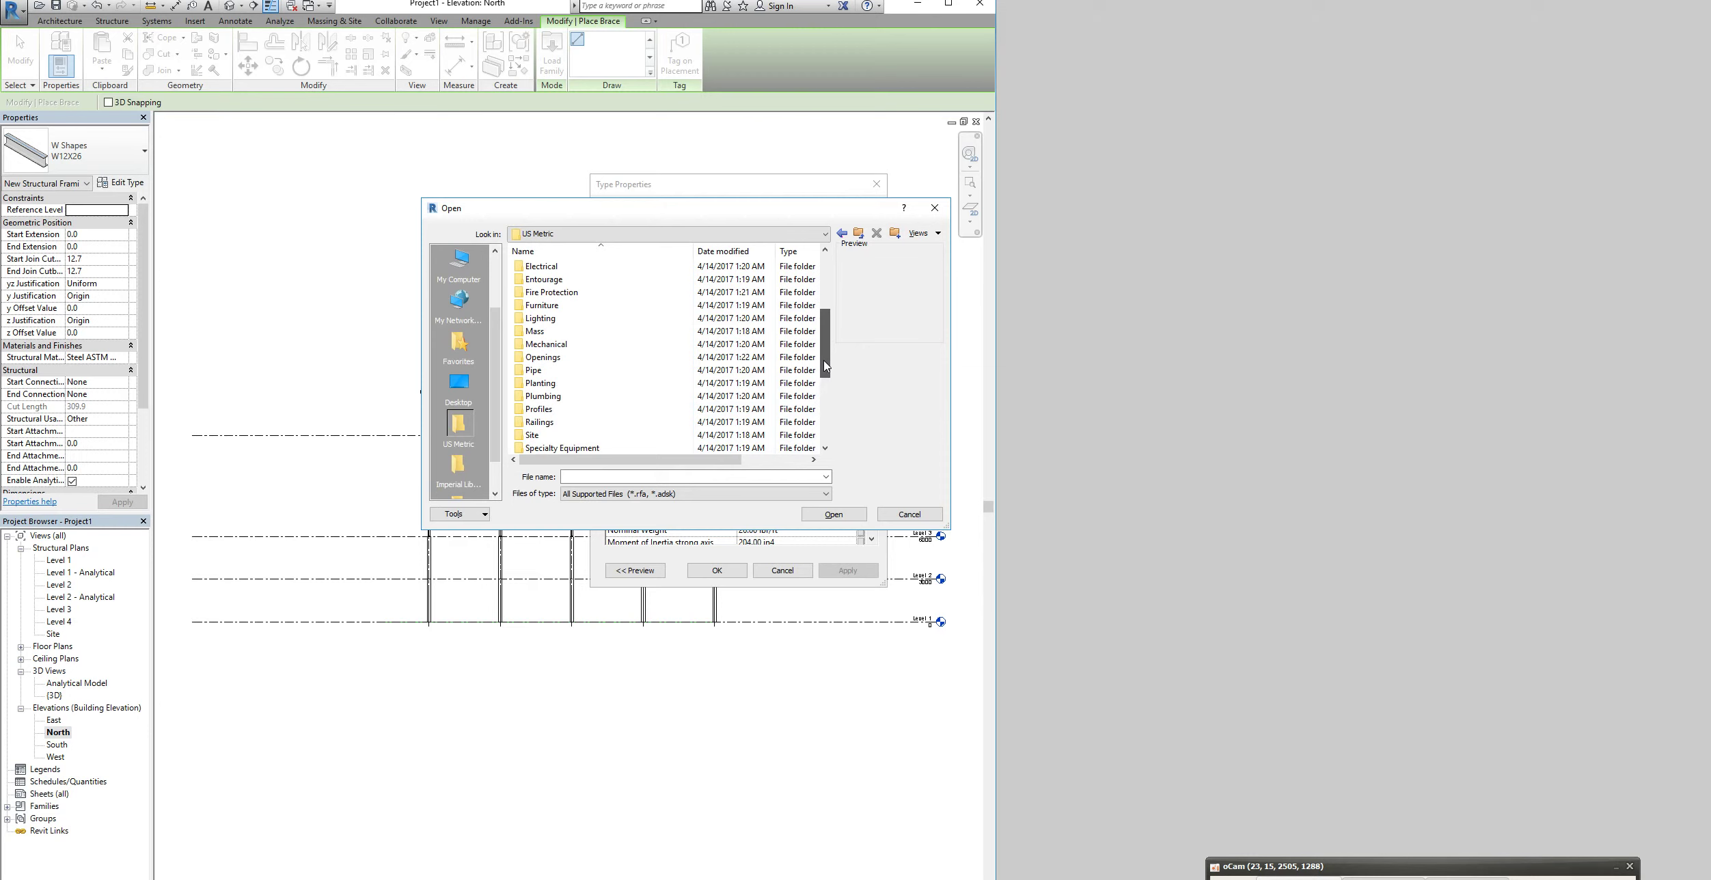
pyautogui.moveTo(826, 364); pyautogui.dragTo(828, 358)
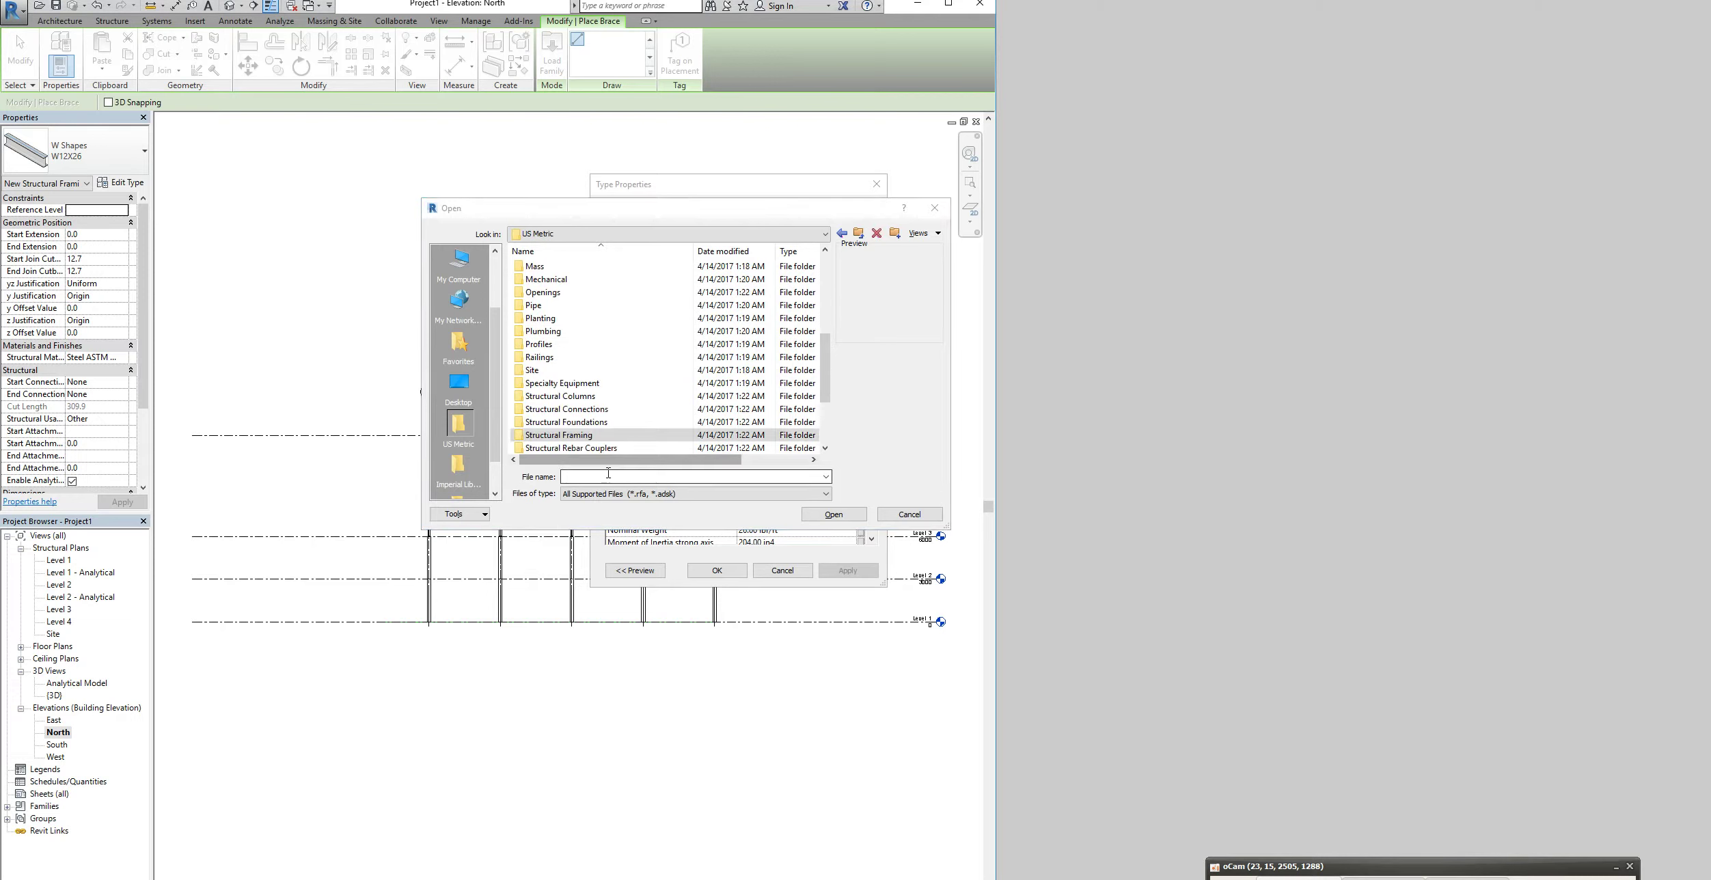
pyautogui.doubleClick(569, 436)
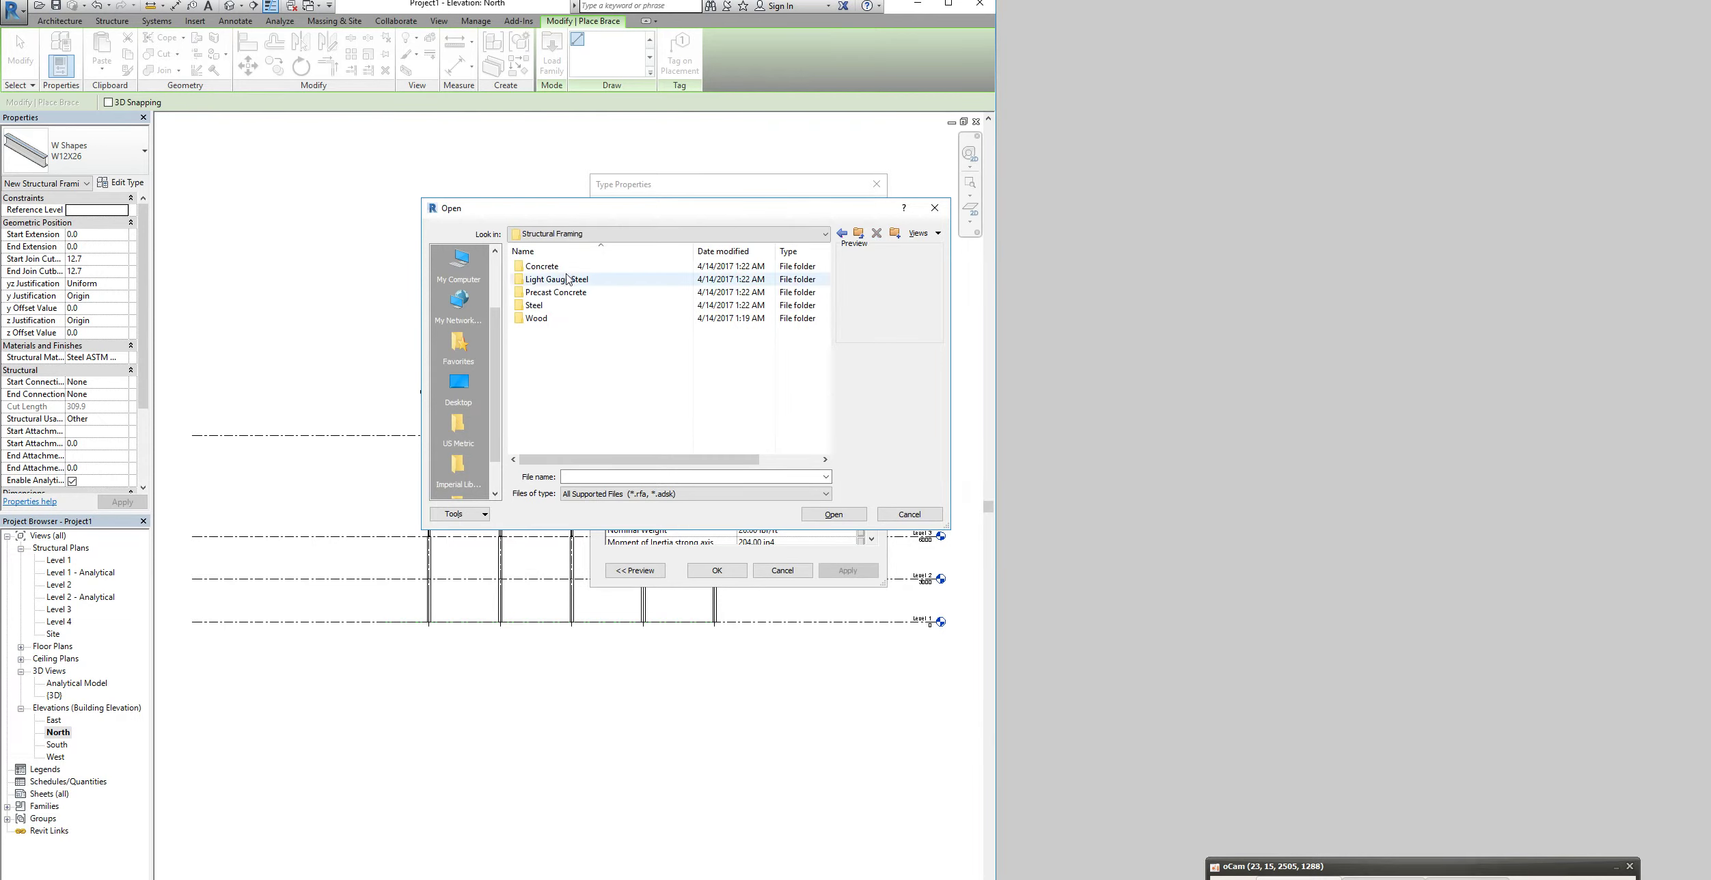
pyautogui.doubleClick(563, 305)
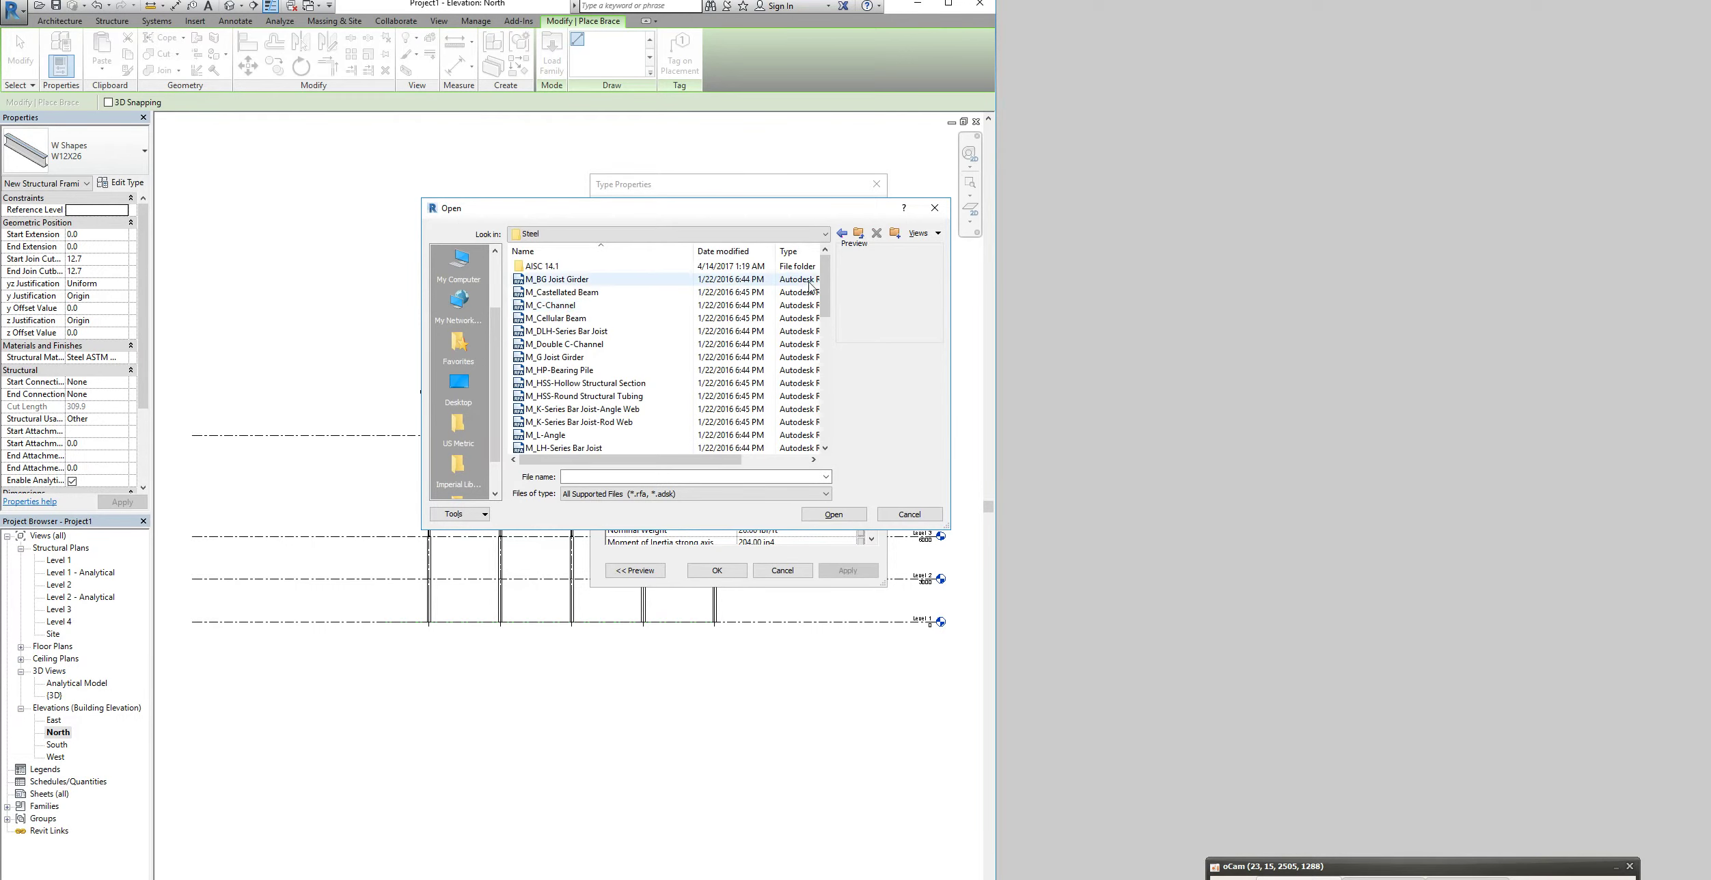
pyautogui.click(591, 435)
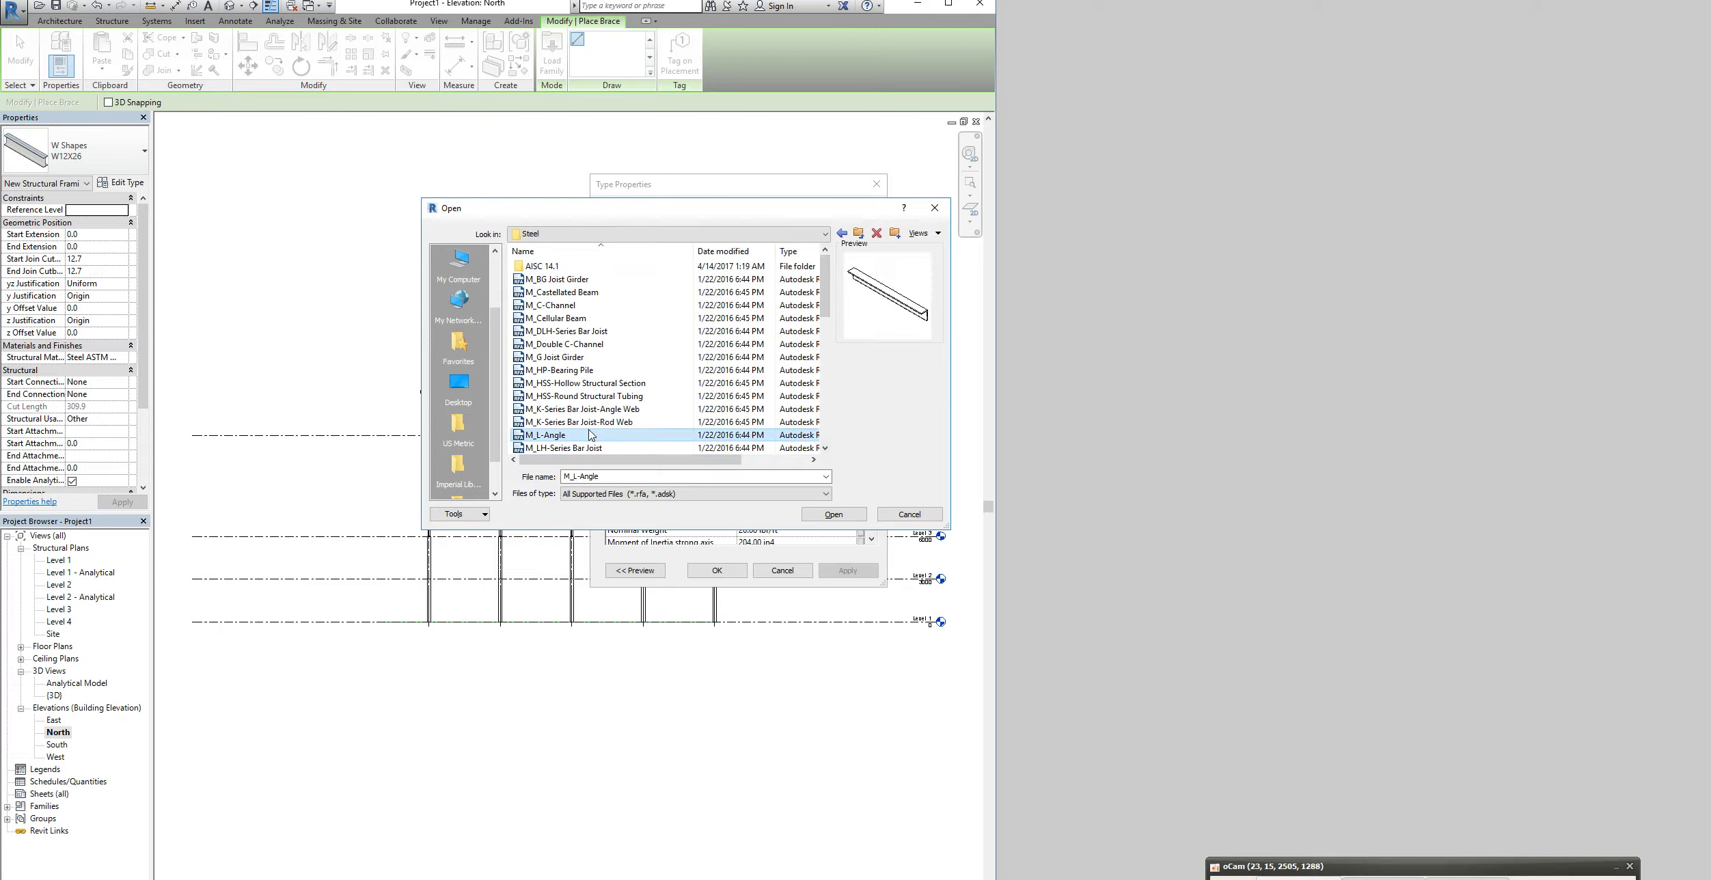
pyautogui.click(833, 514)
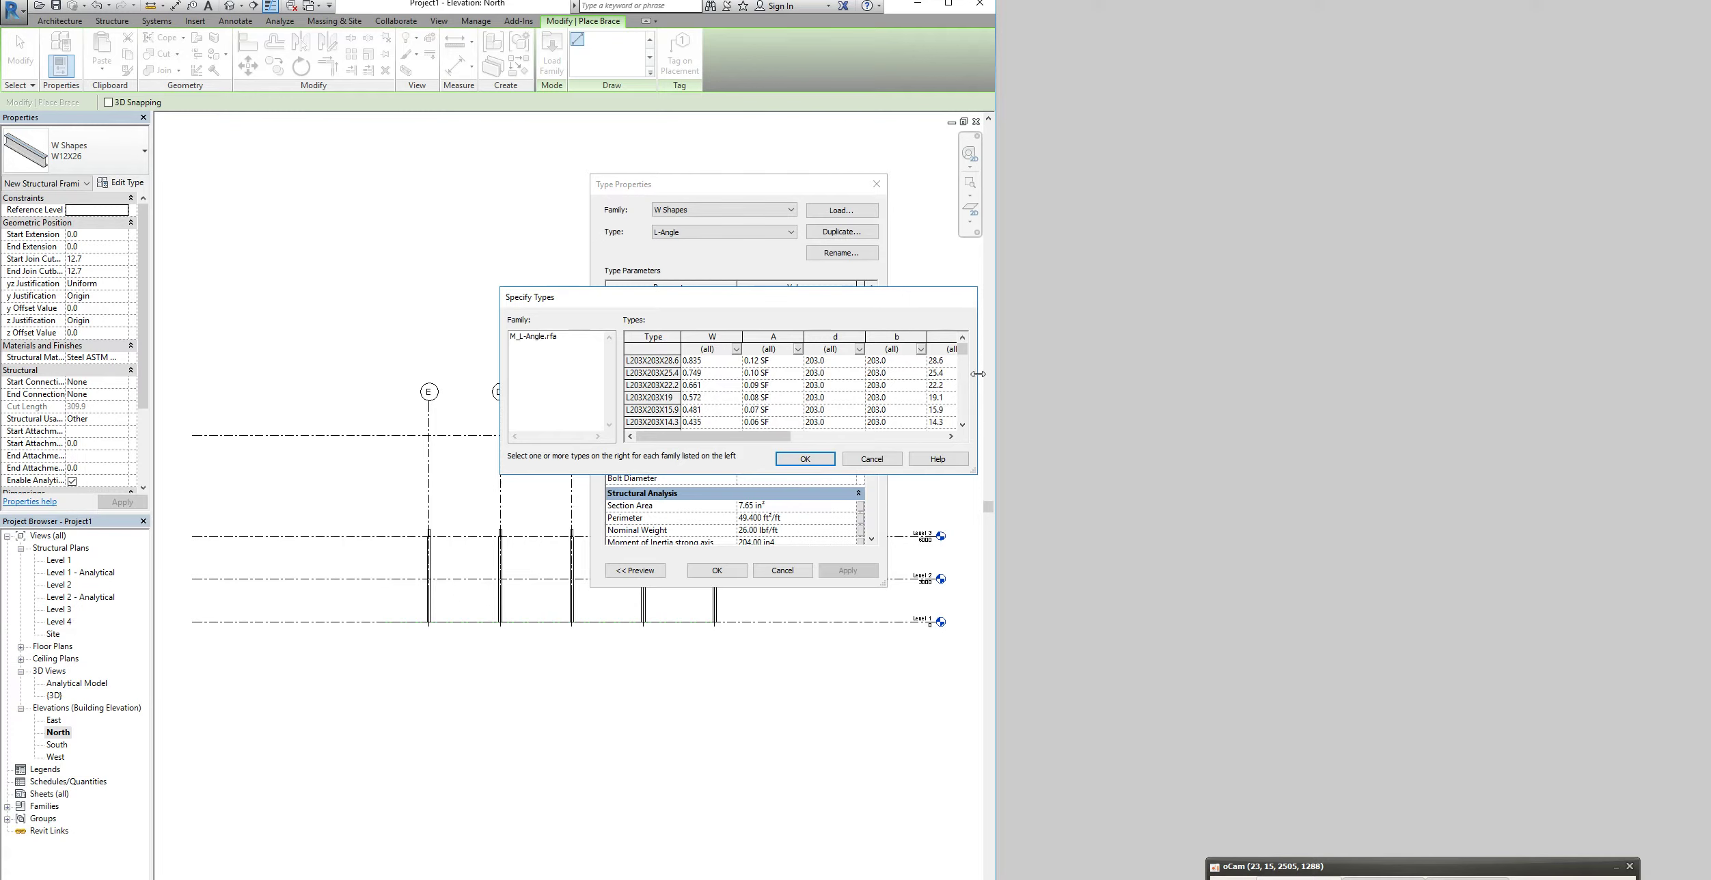
# Choose the L152X102X9.5 type for the L-angle family and accept it as the brace type
pyautogui.moveTo(963, 350); pyautogui.dragTo(959, 377)
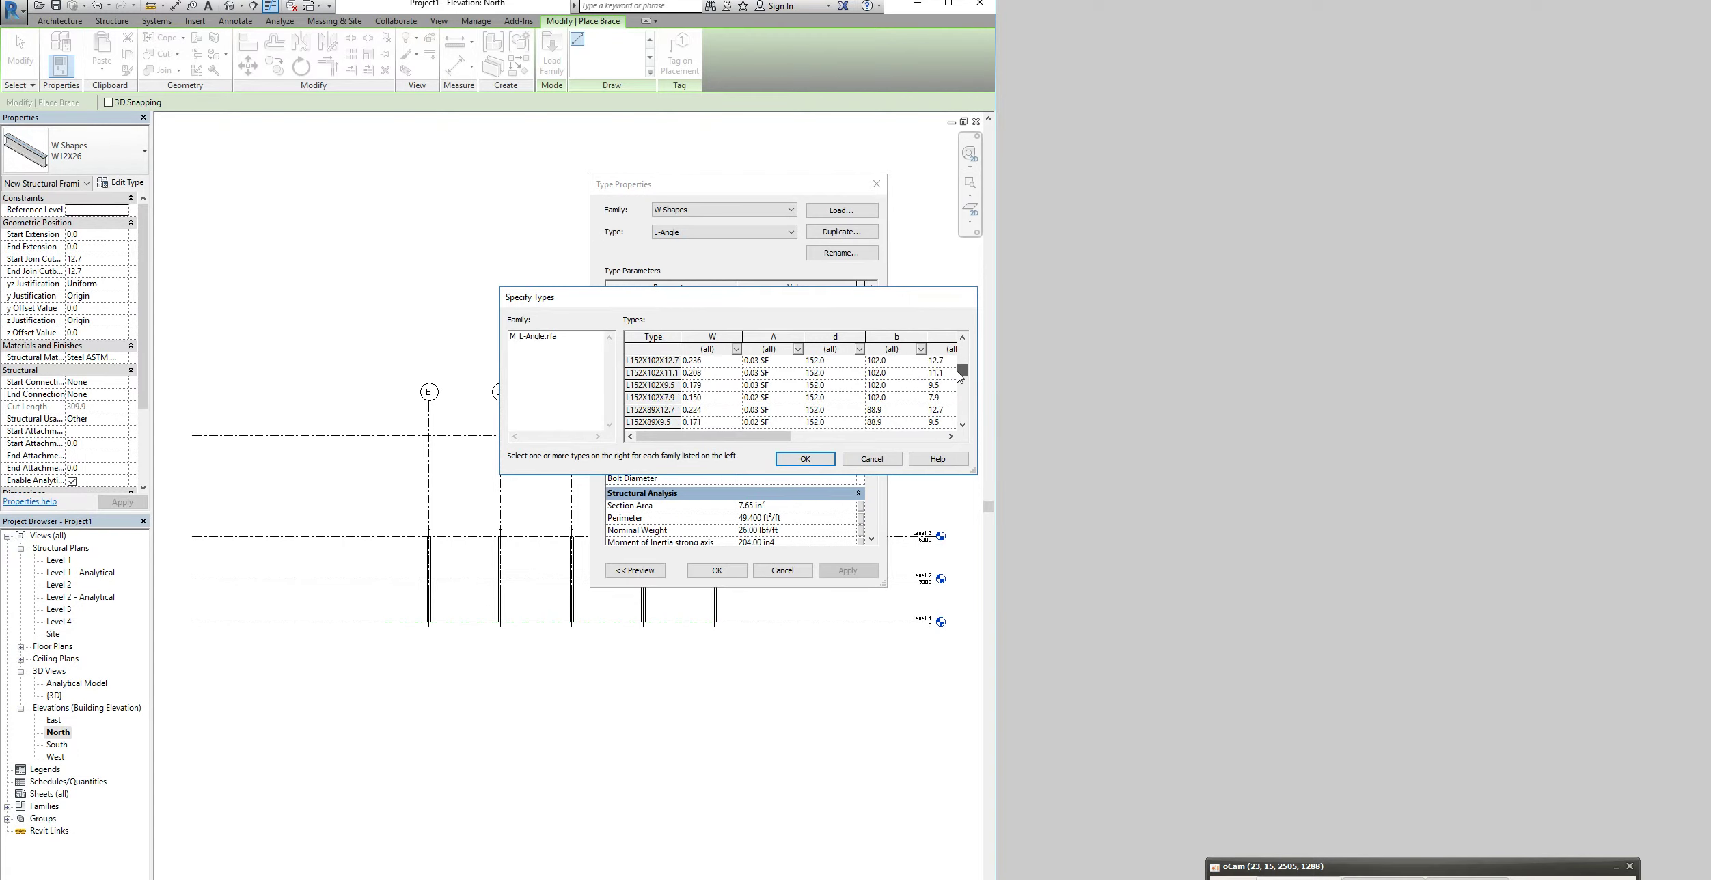
pyautogui.click(662, 385)
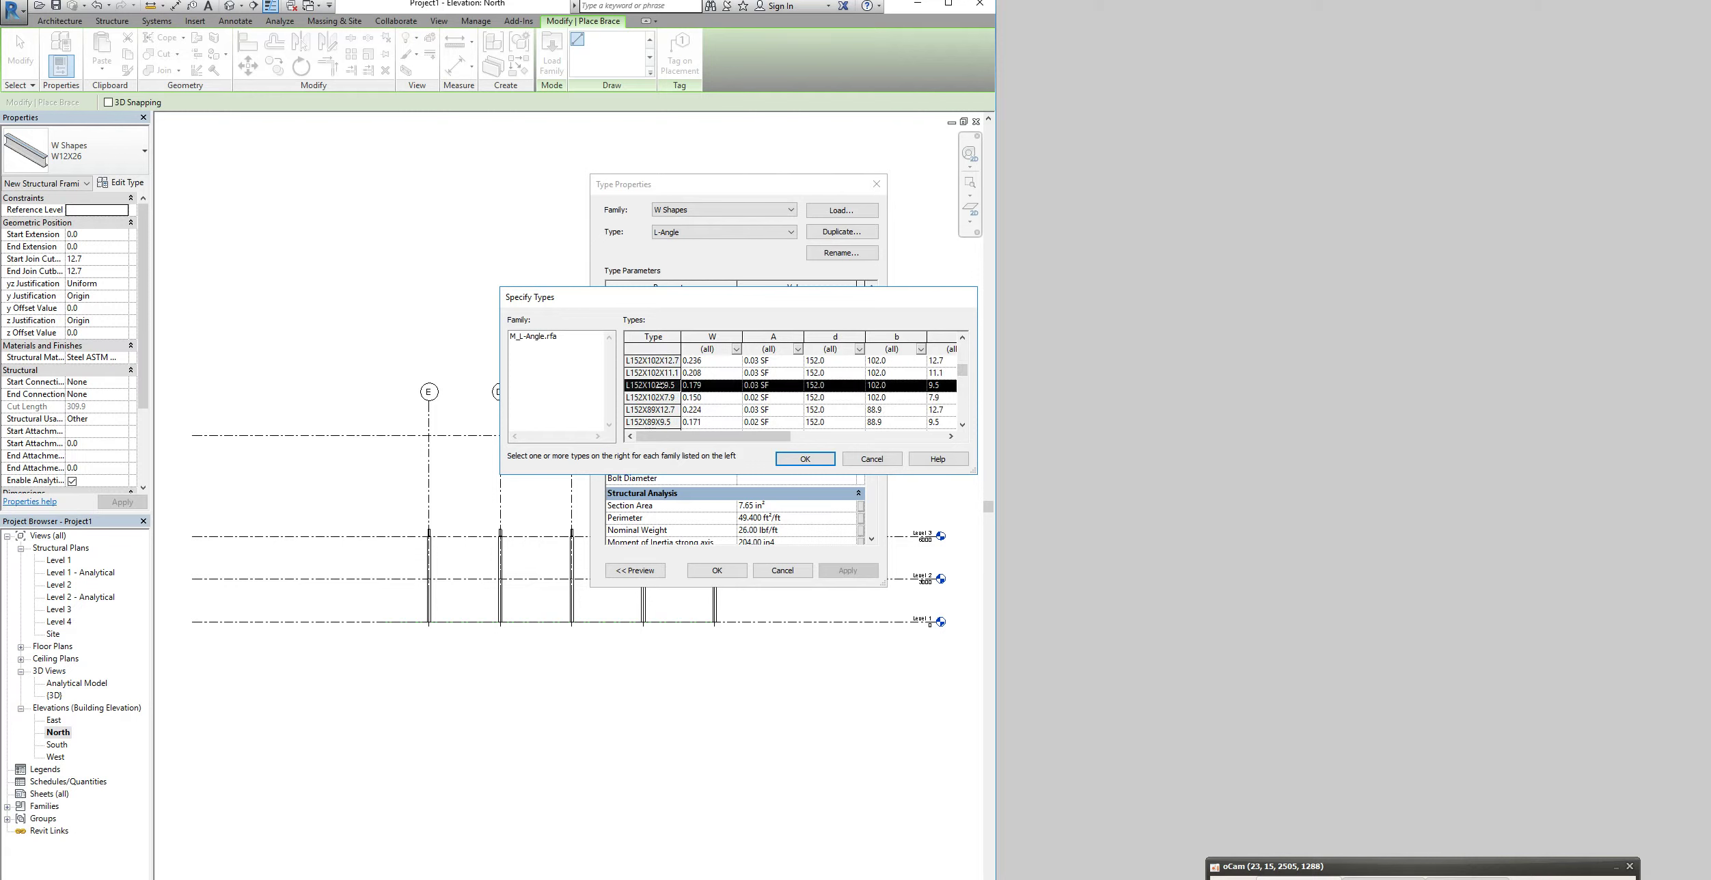
pyautogui.click(783, 460)
pyautogui.click(693, 571)
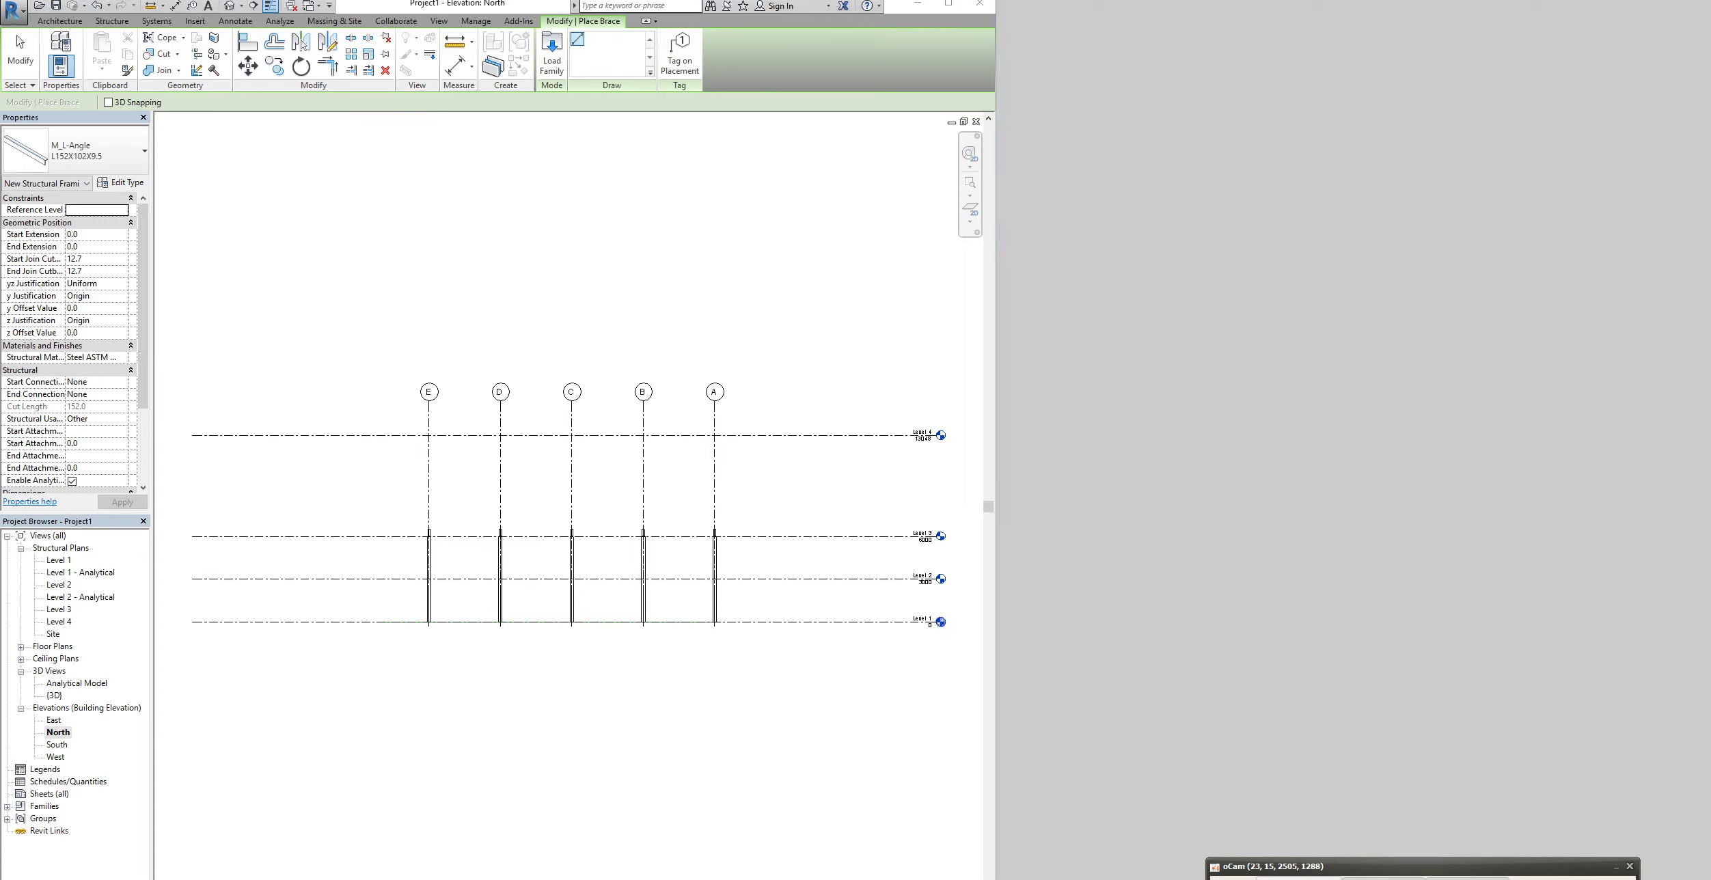
# Place two crossing L152X102X9.5 braces between grids B and A, spanning from Level 3 to Level 1
pyautogui.scroll(3, 750, 548)
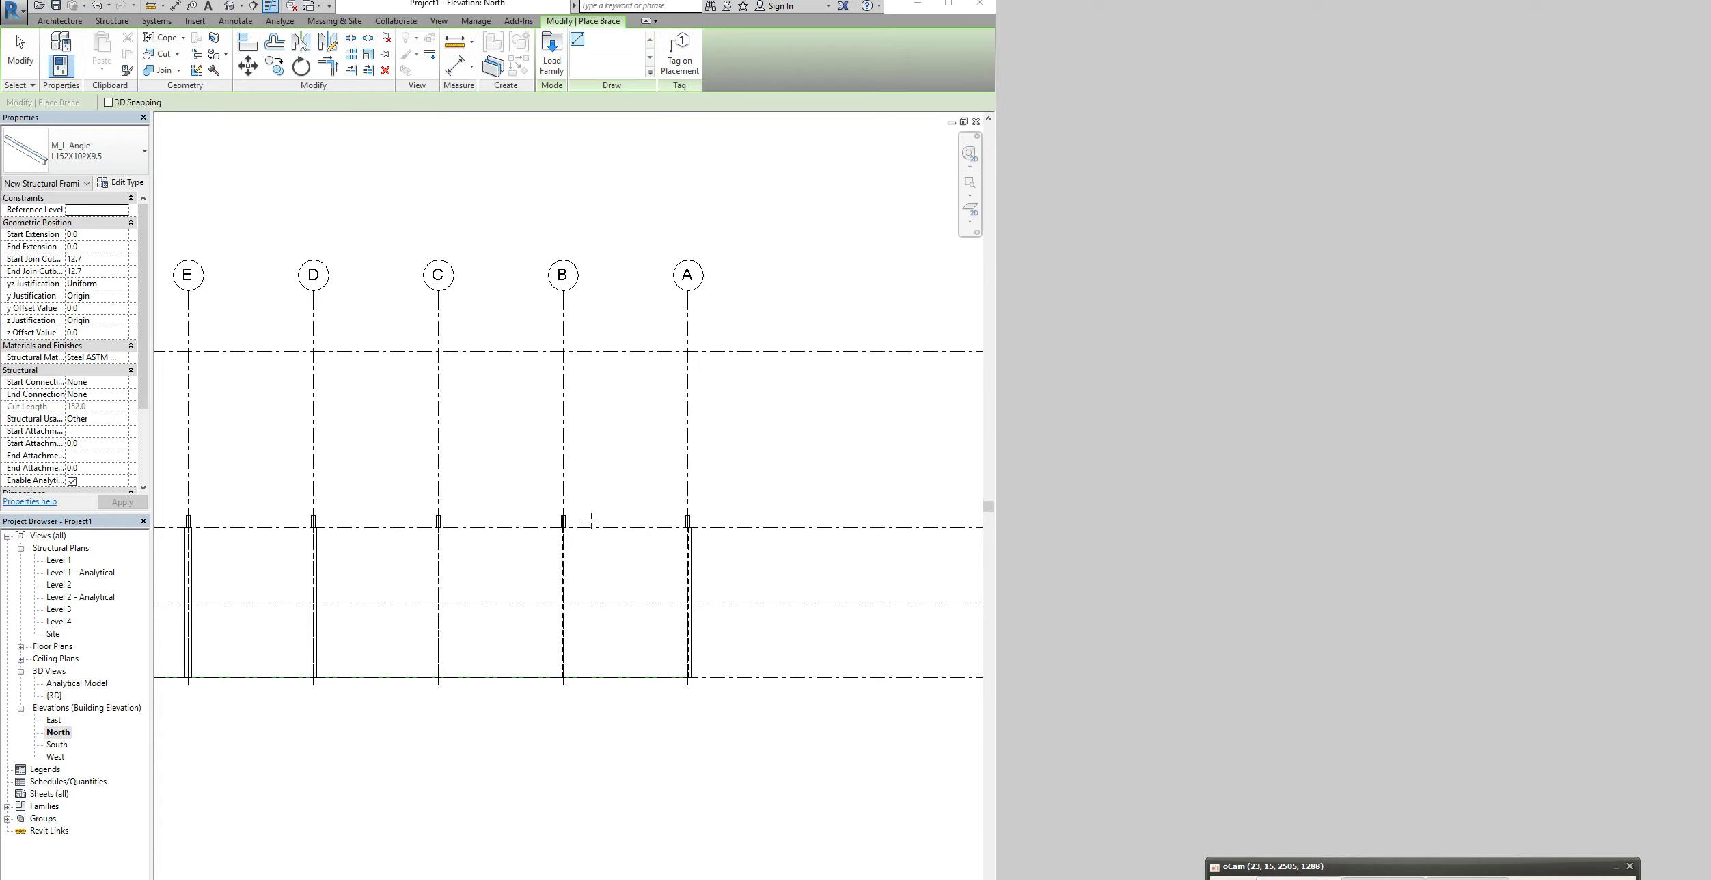
pyautogui.scroll(2, 581, 533)
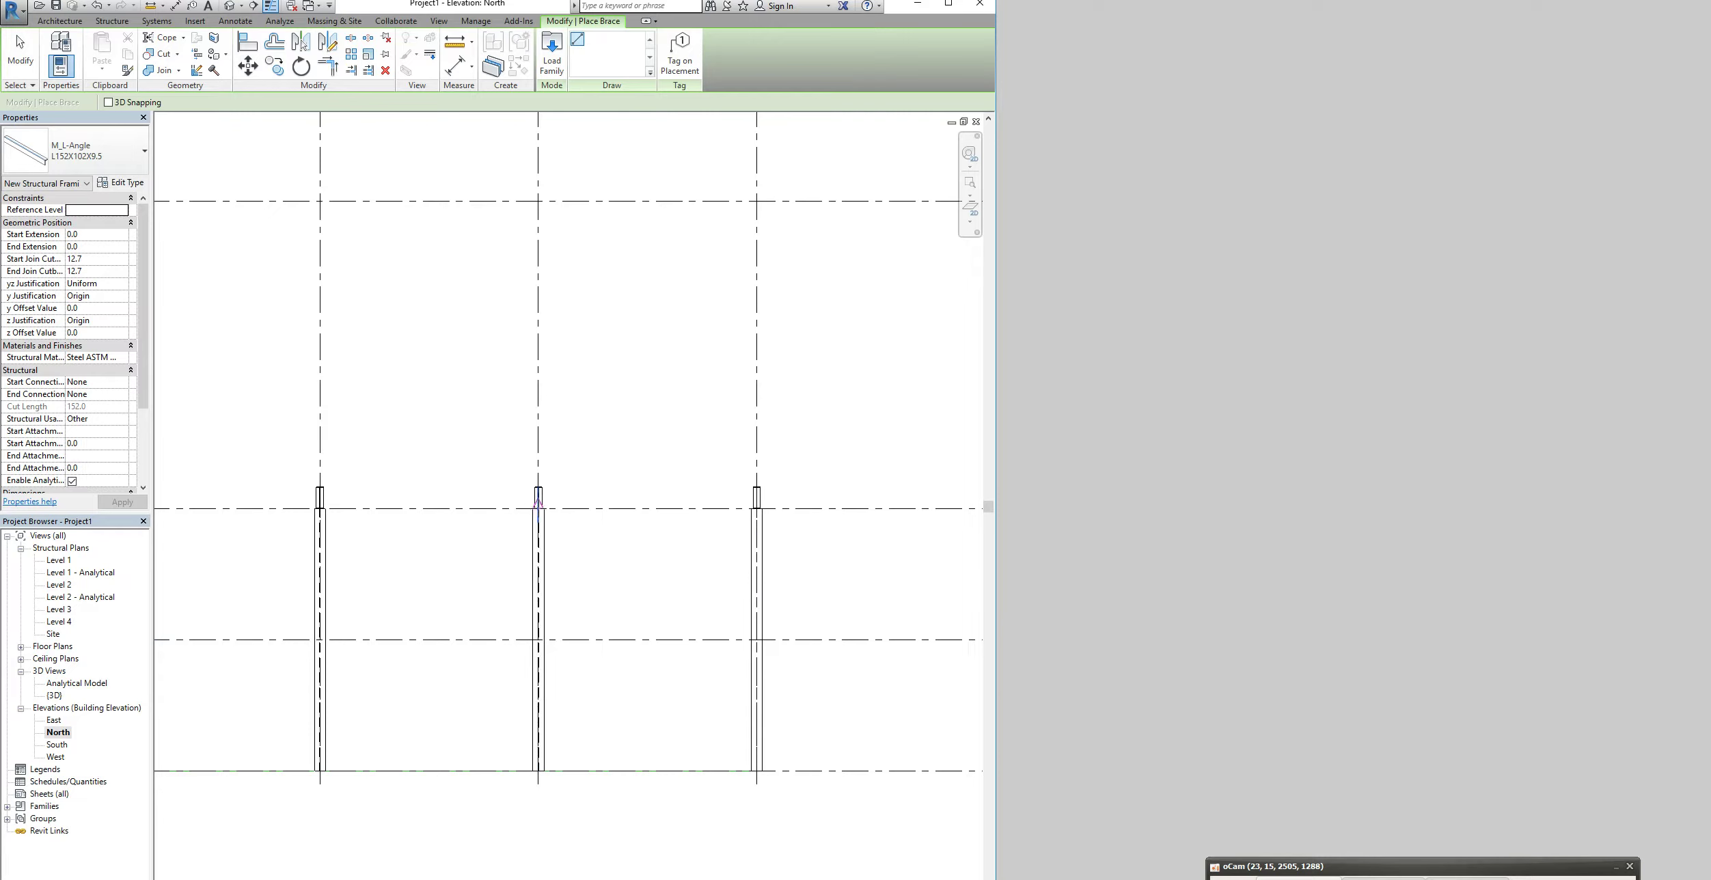
pyautogui.click(538, 509)
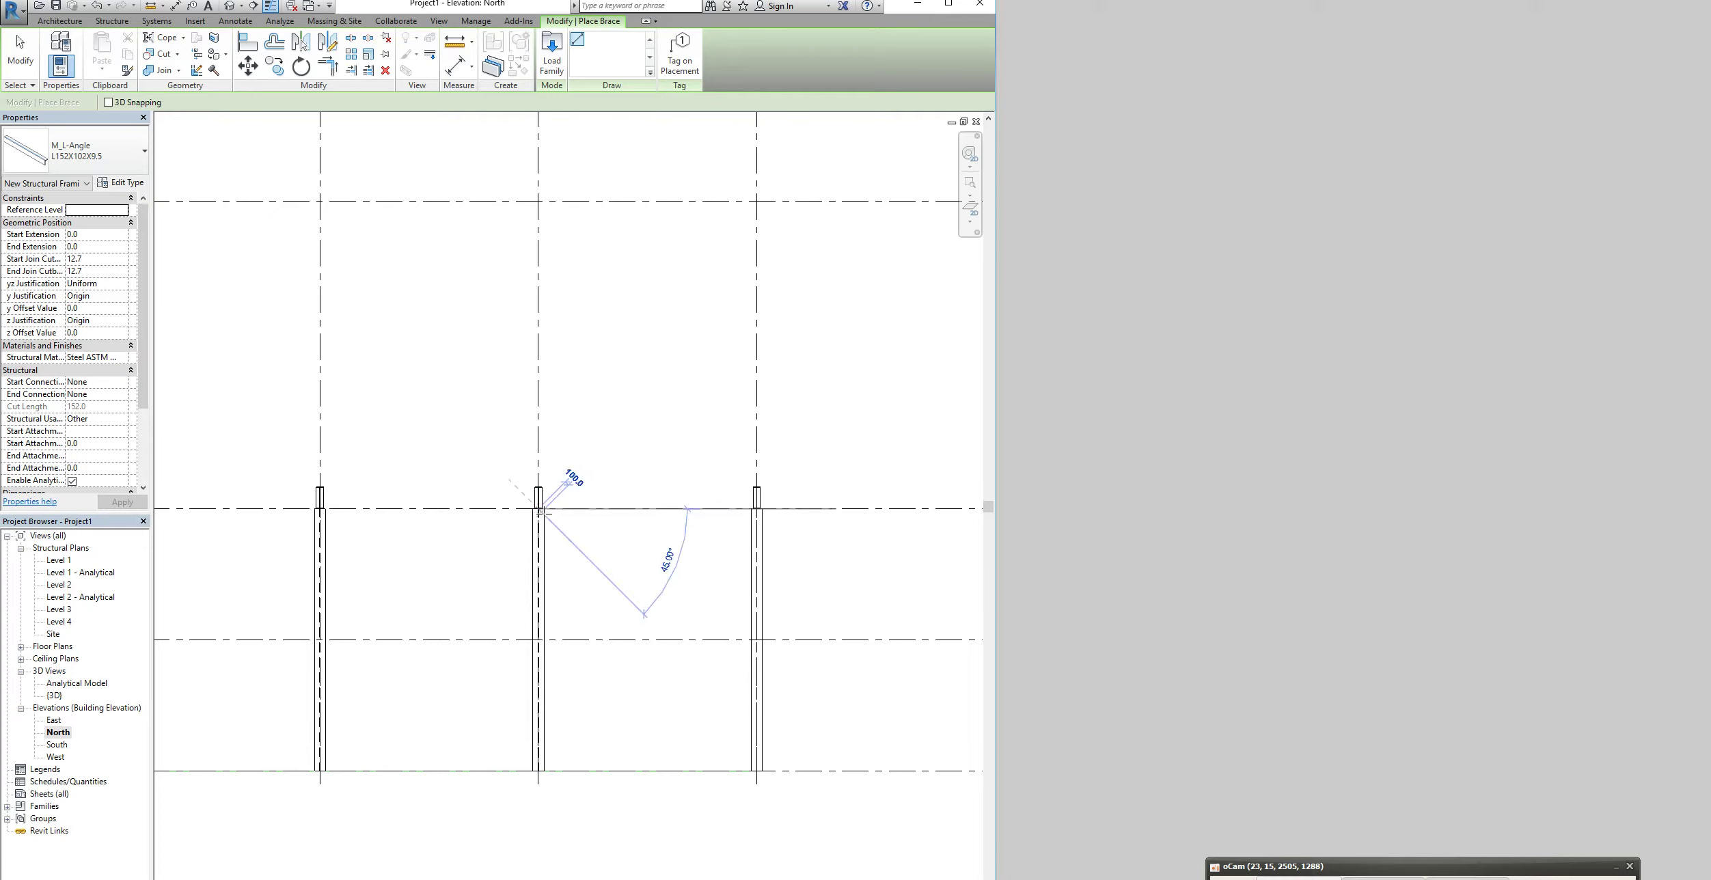
pyautogui.click(757, 771)
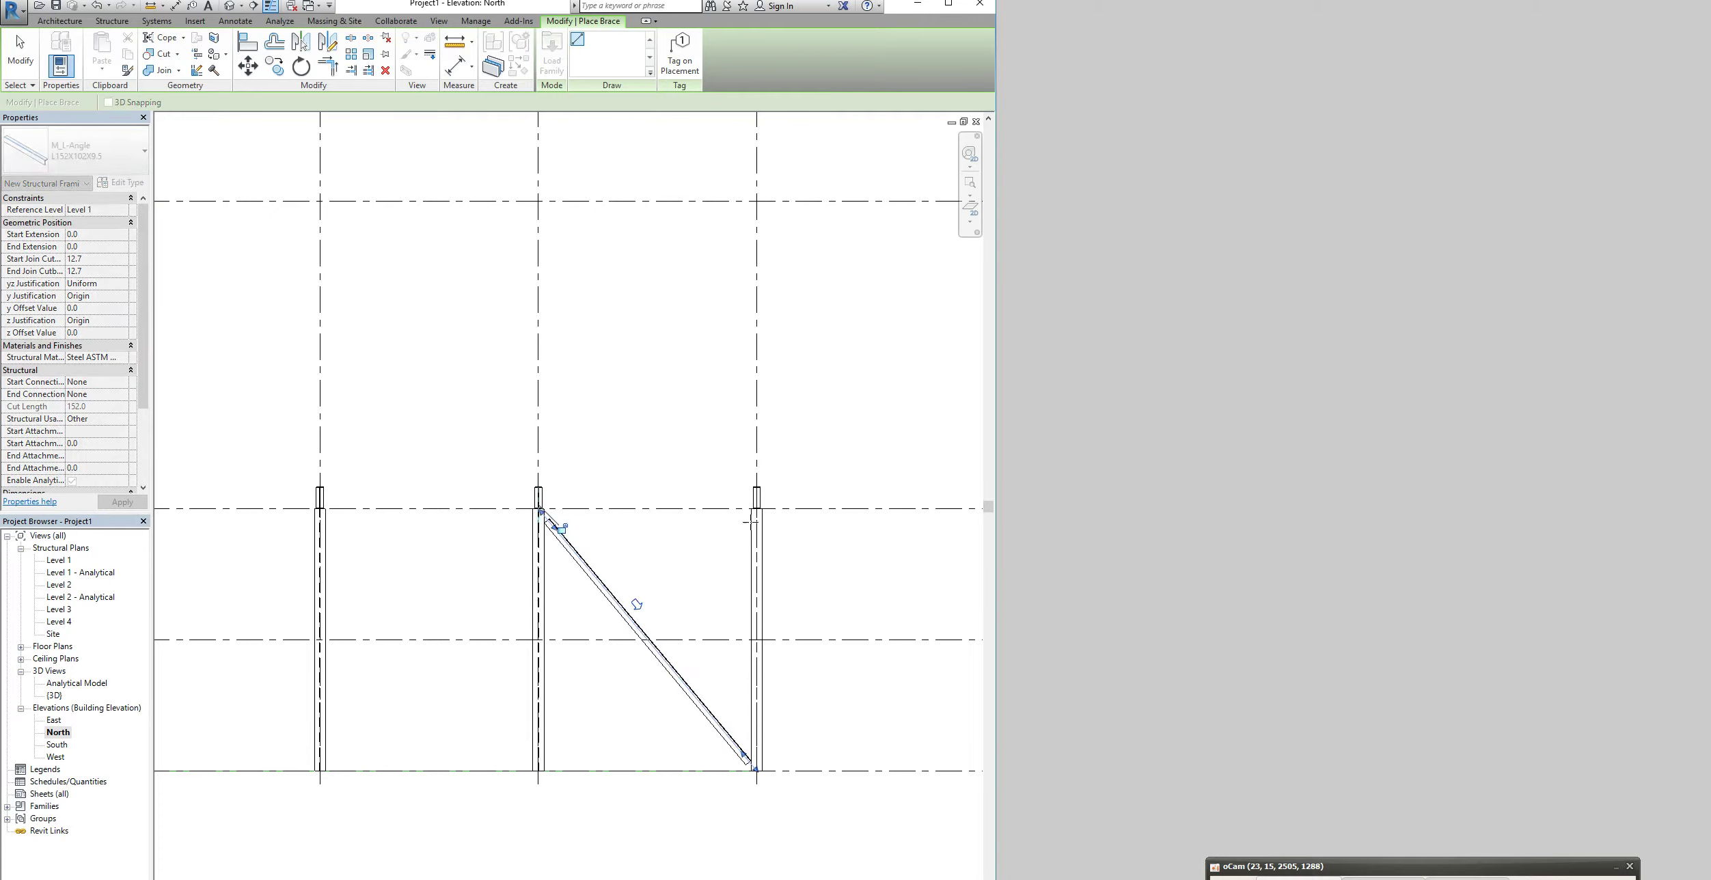
pyautogui.click(756, 508)
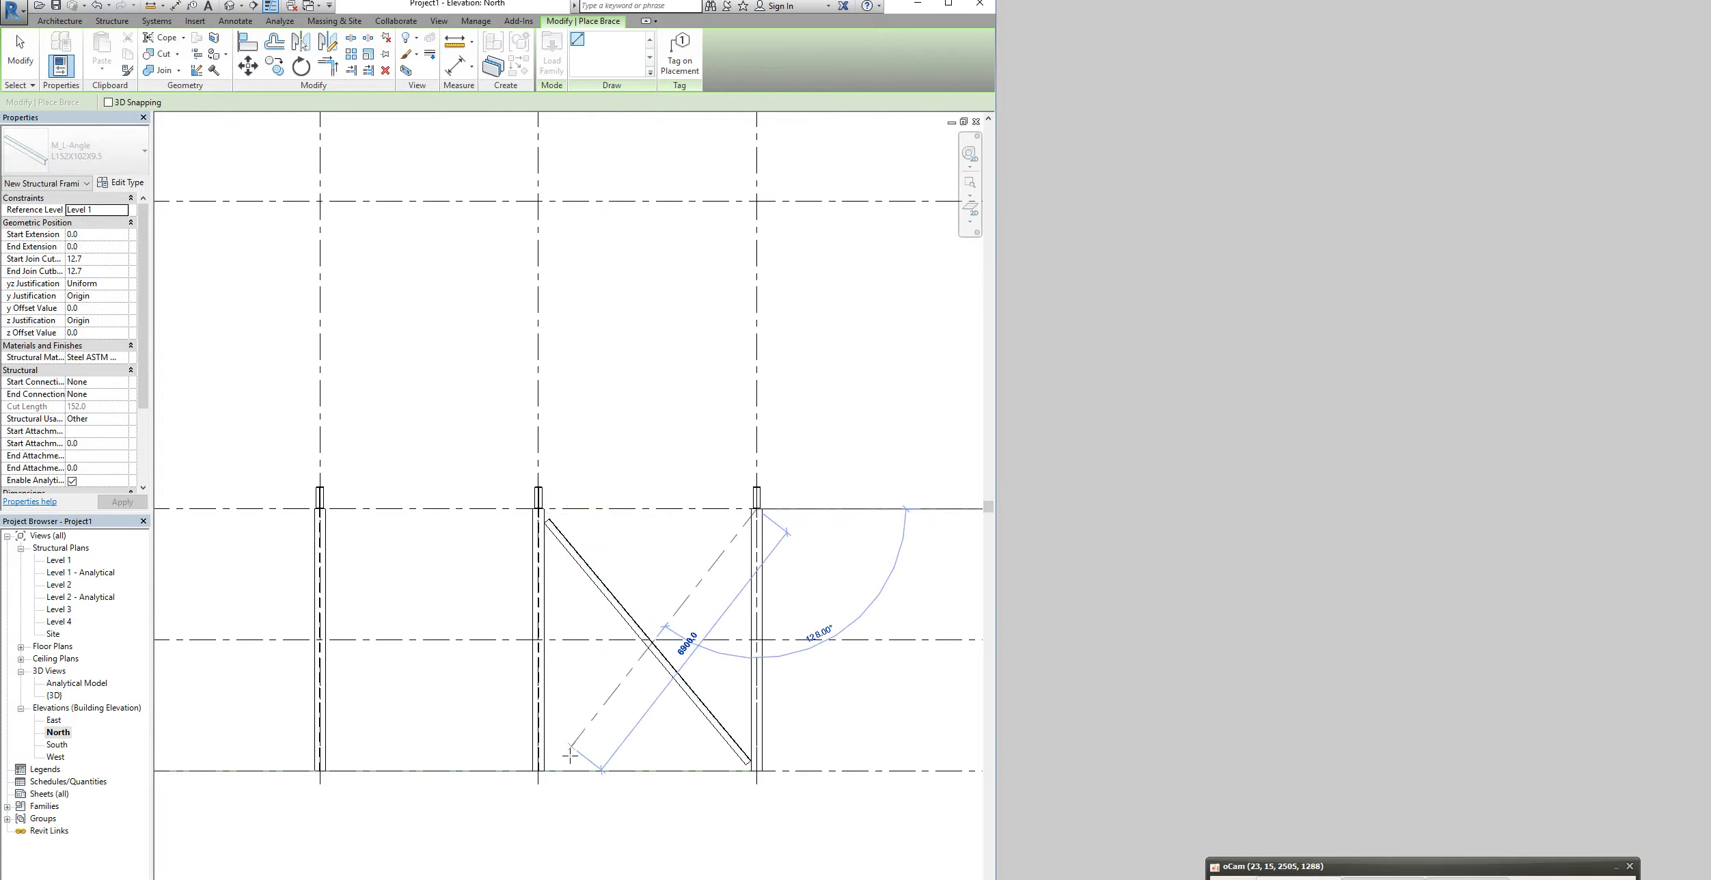
pyautogui.click(538, 771)
pyautogui.click(821, 738)
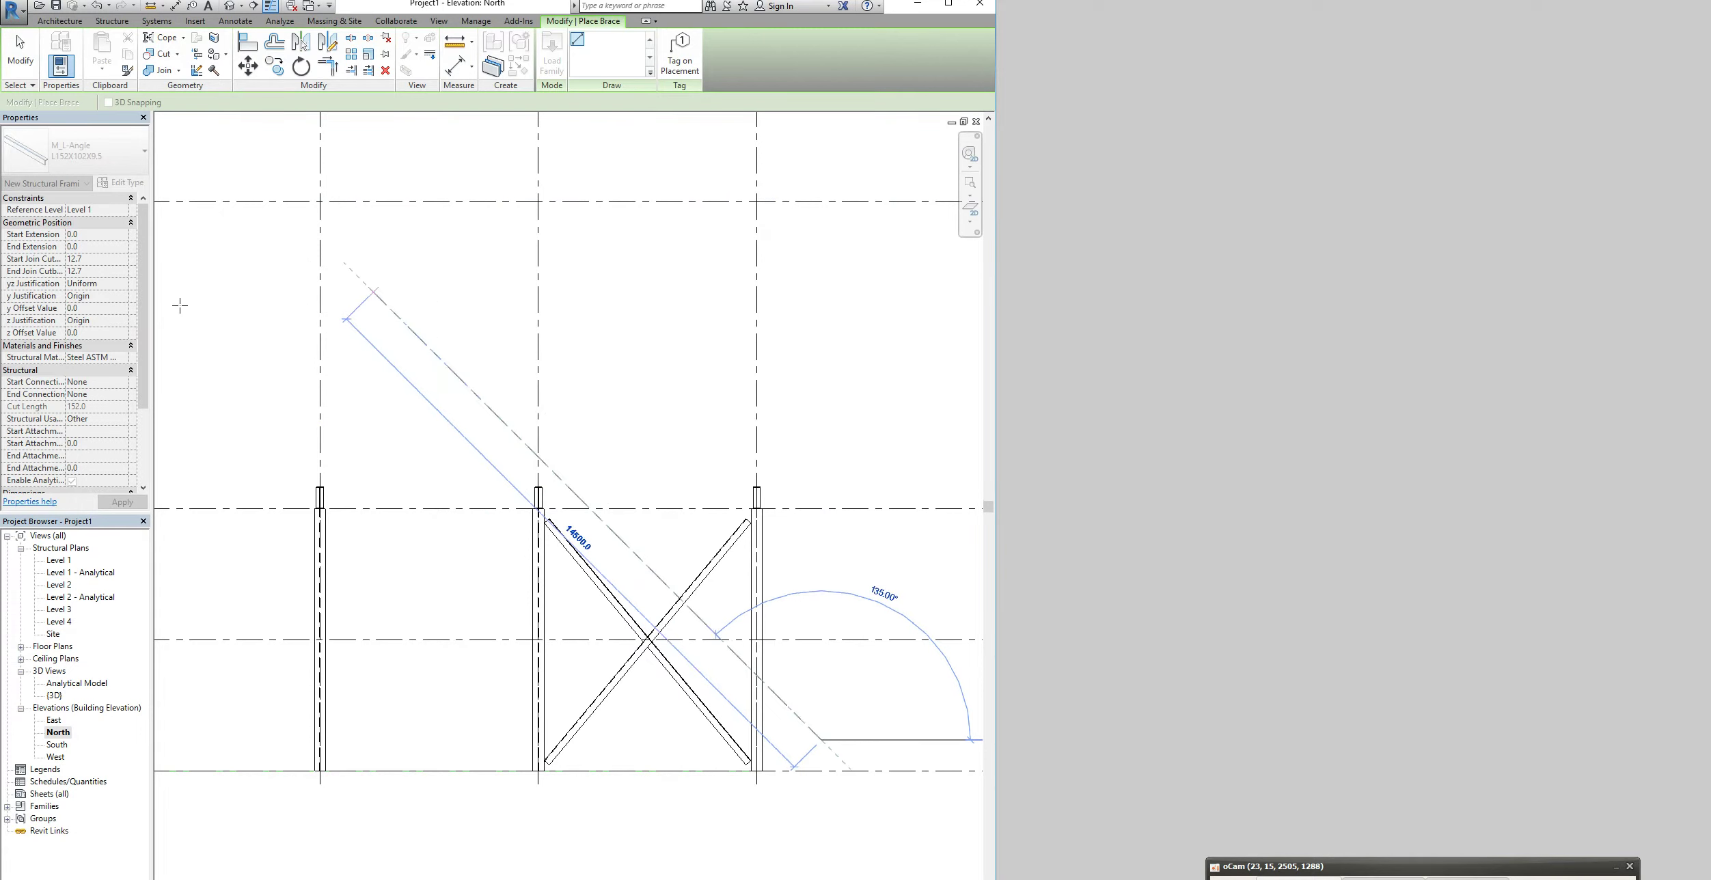
pyautogui.click(393, 879)
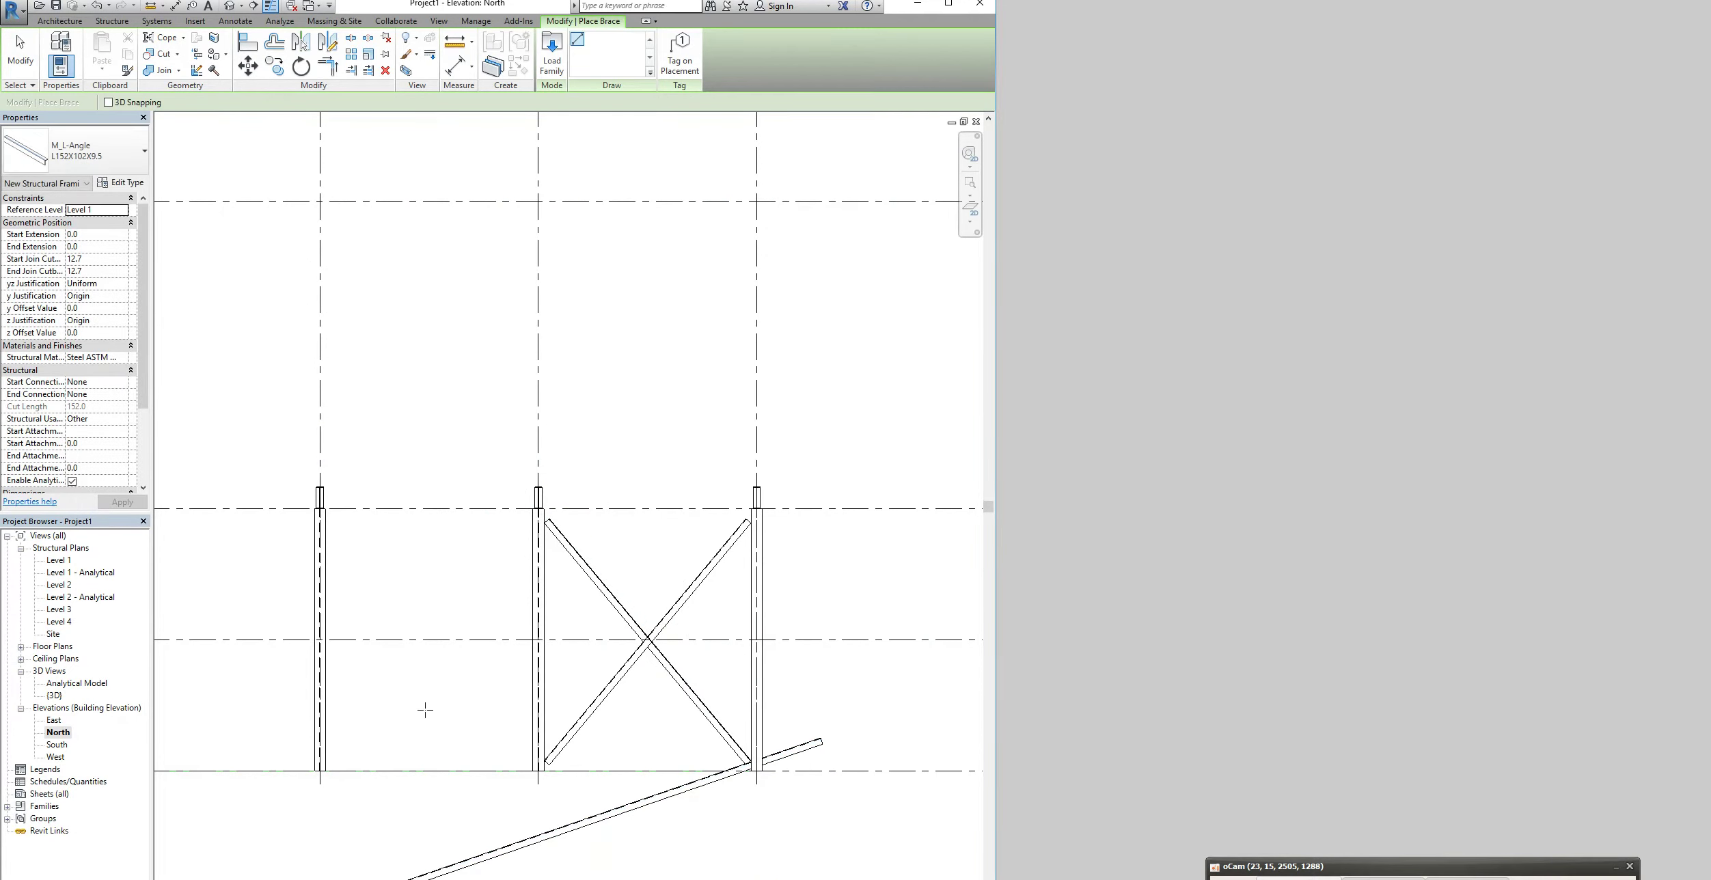
pyautogui.click(20, 46)
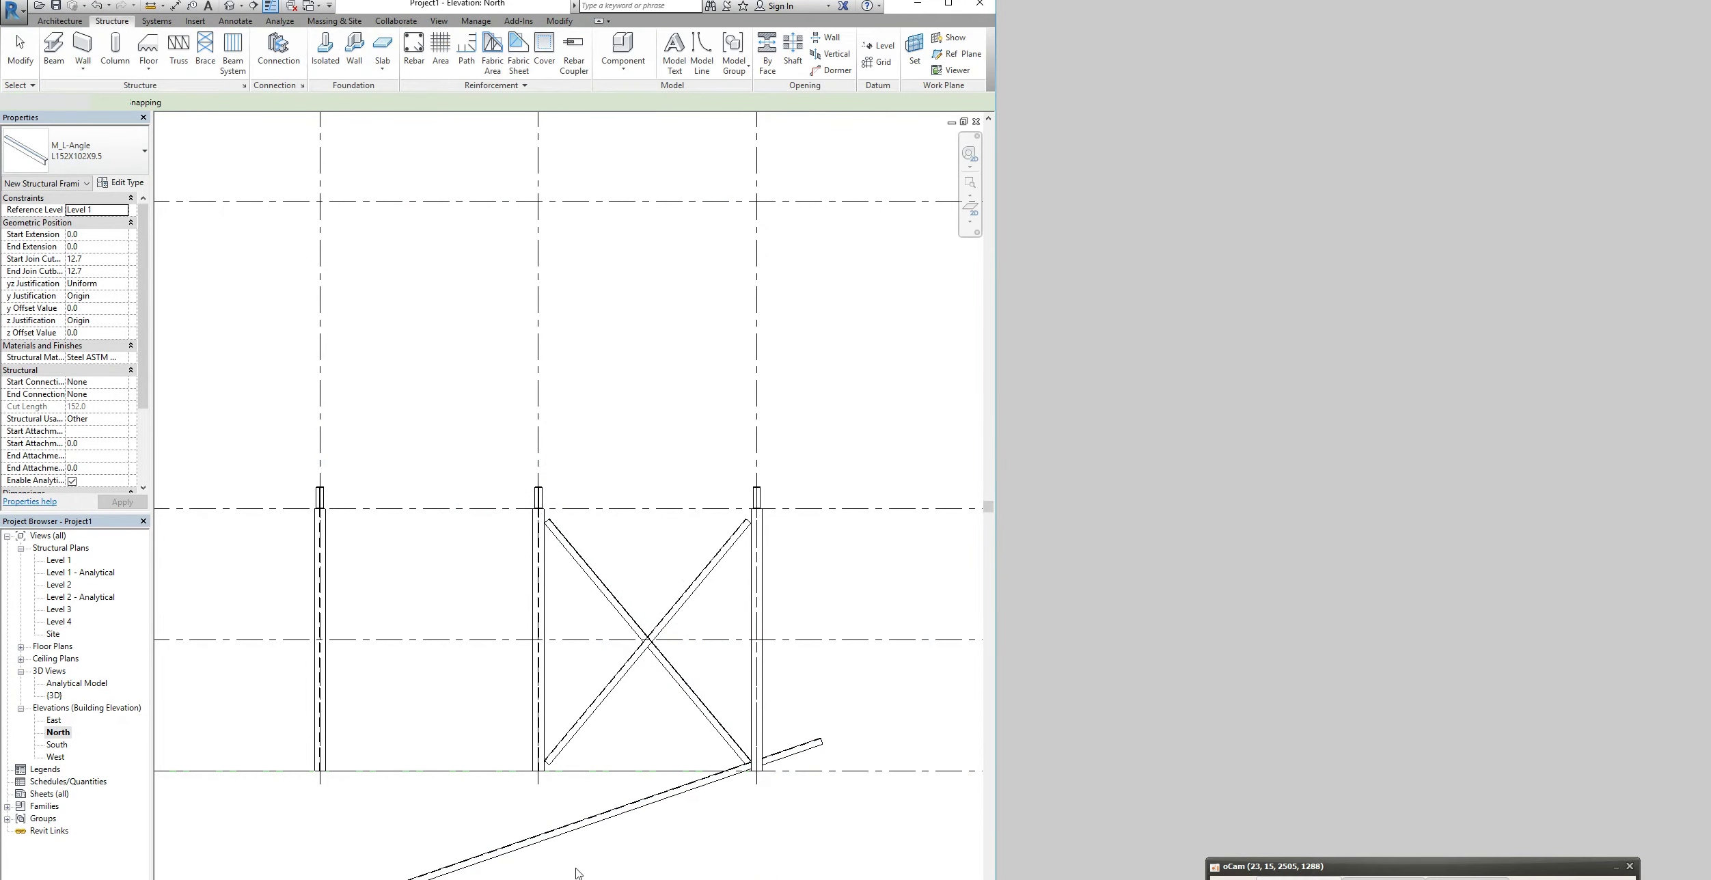
pyautogui.click(569, 835)
pyautogui.press('Delete')
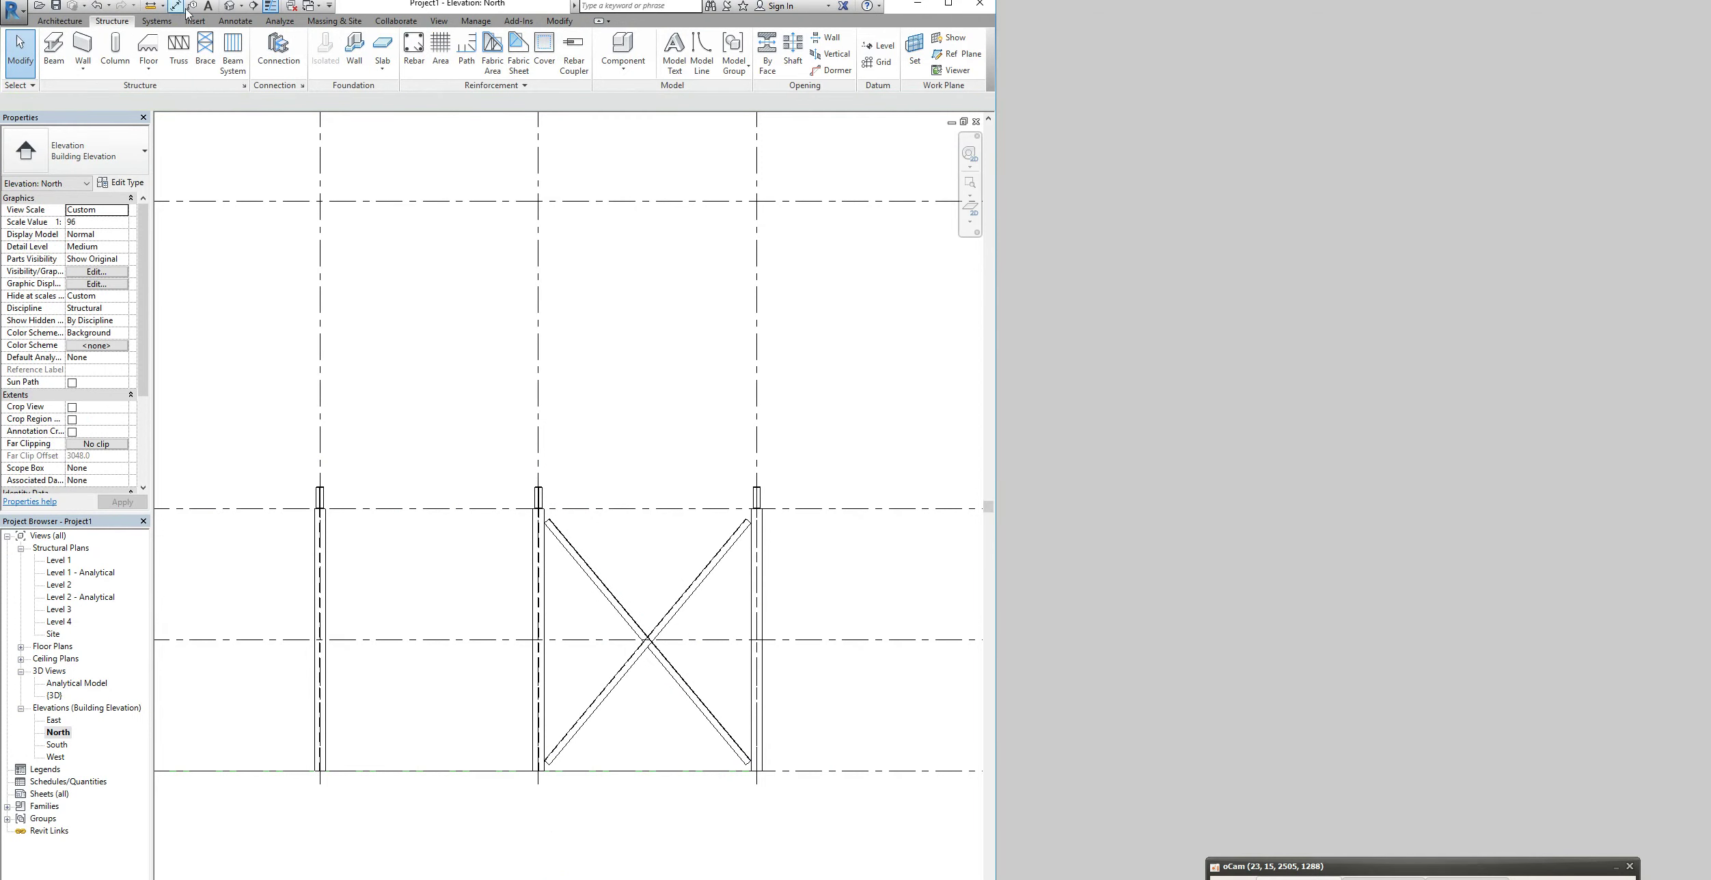
# Open the default 3D view and display the frames and cross bracing with a shaded visual style
pyautogui.click(229, 6)
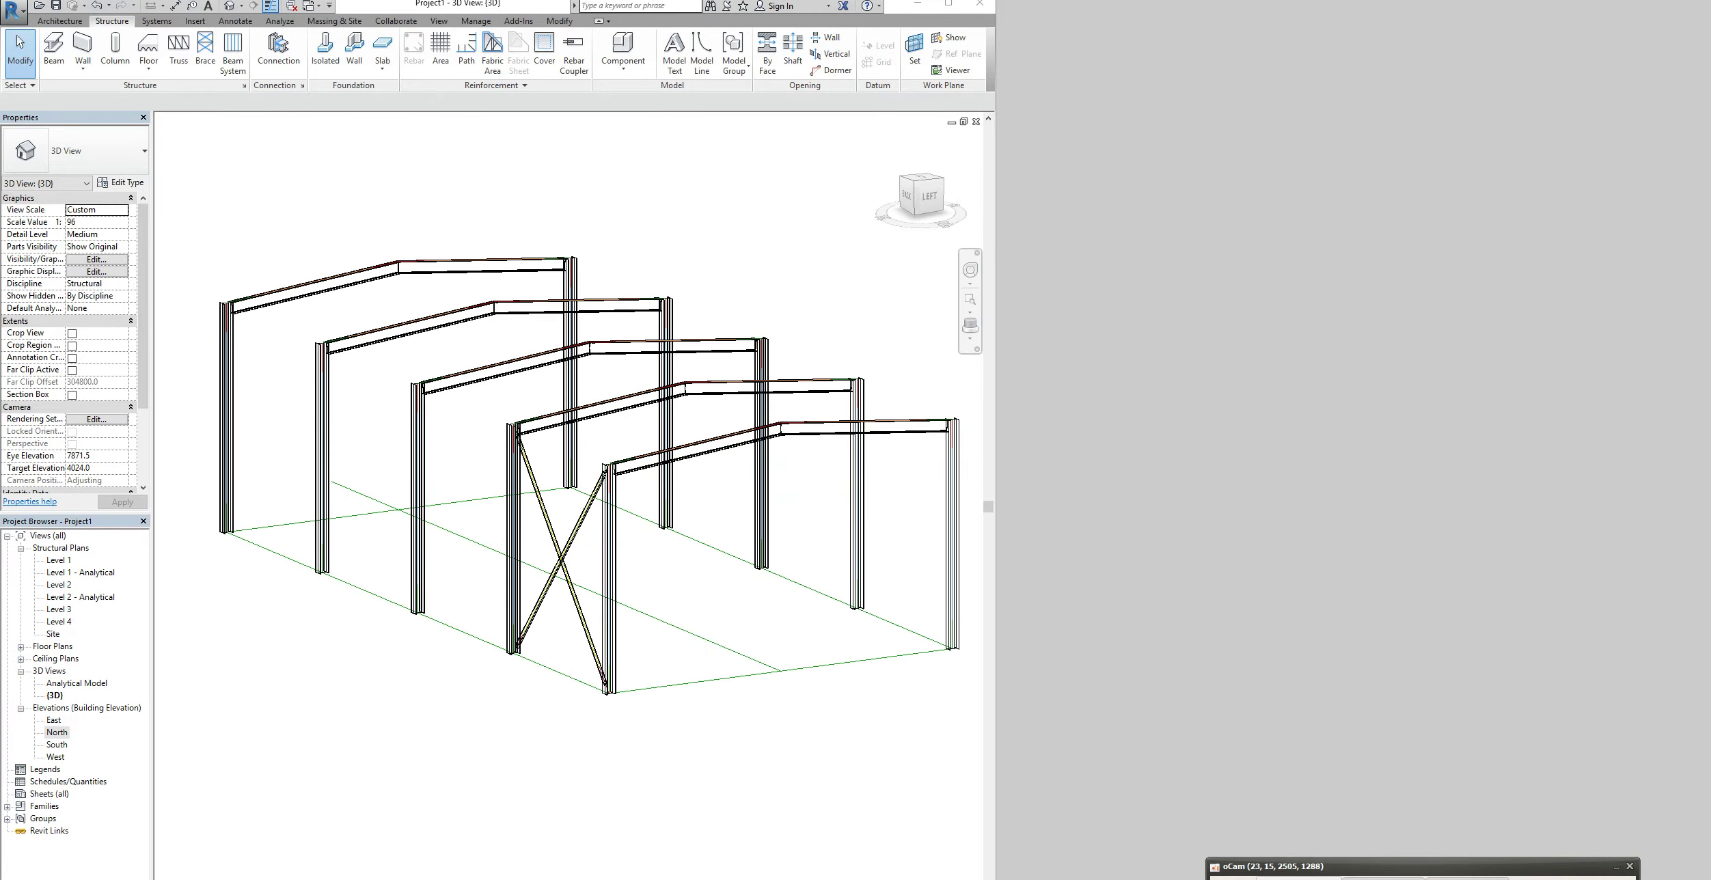
pyautogui.click(228, 879)
pyautogui.click(244, 848)
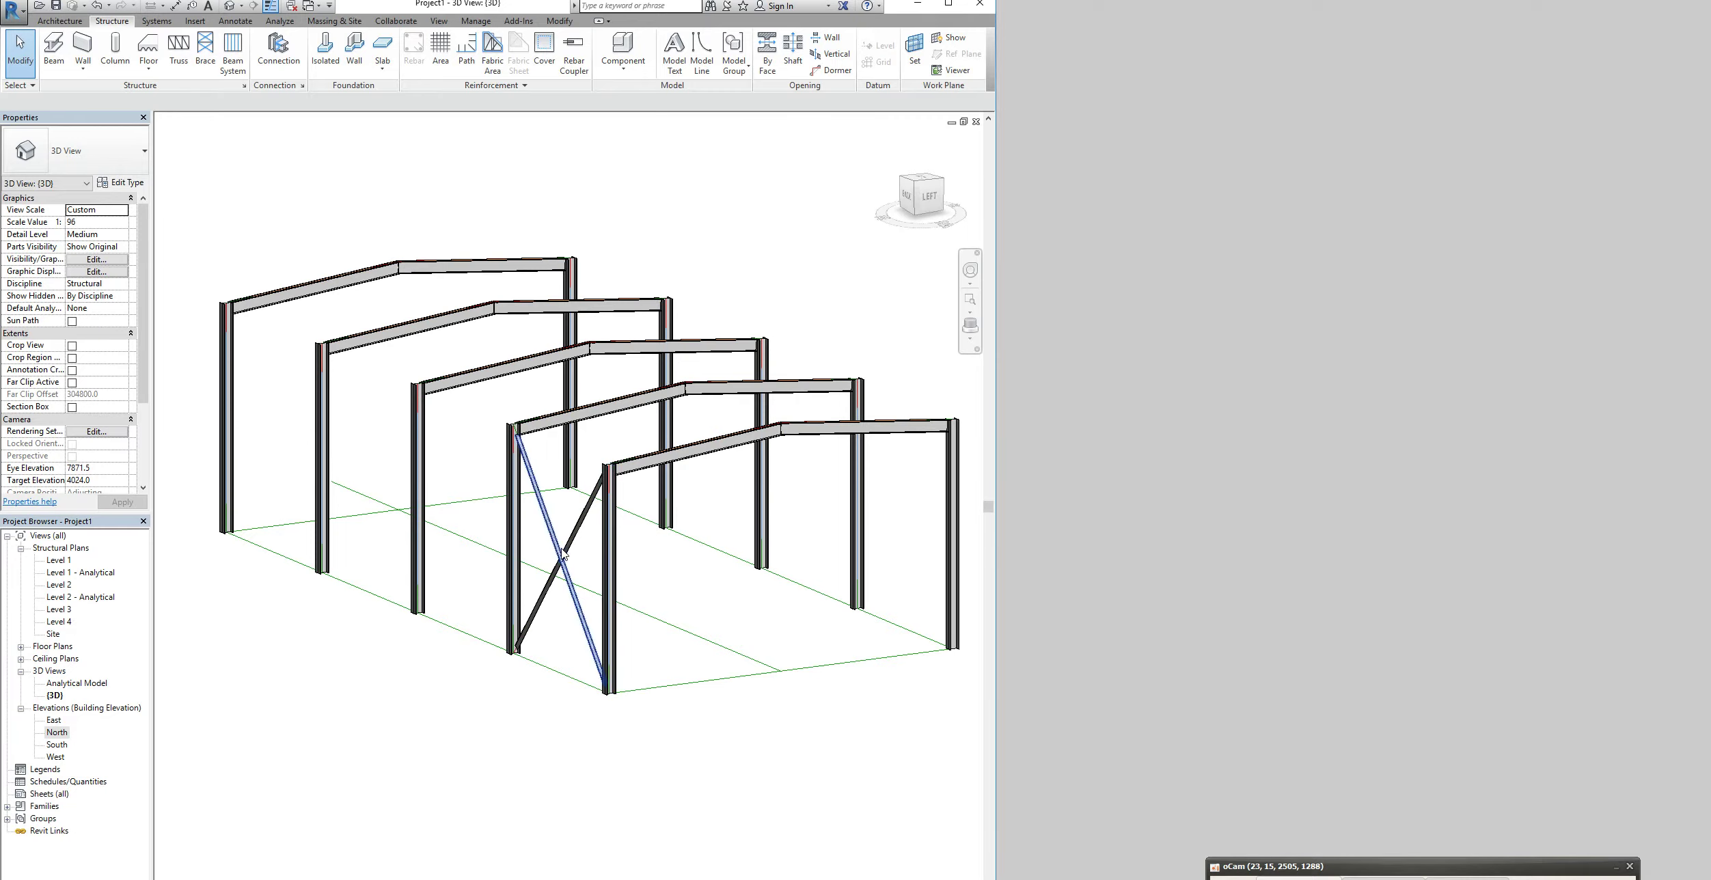
pyautogui.scroll(10, 562, 553)
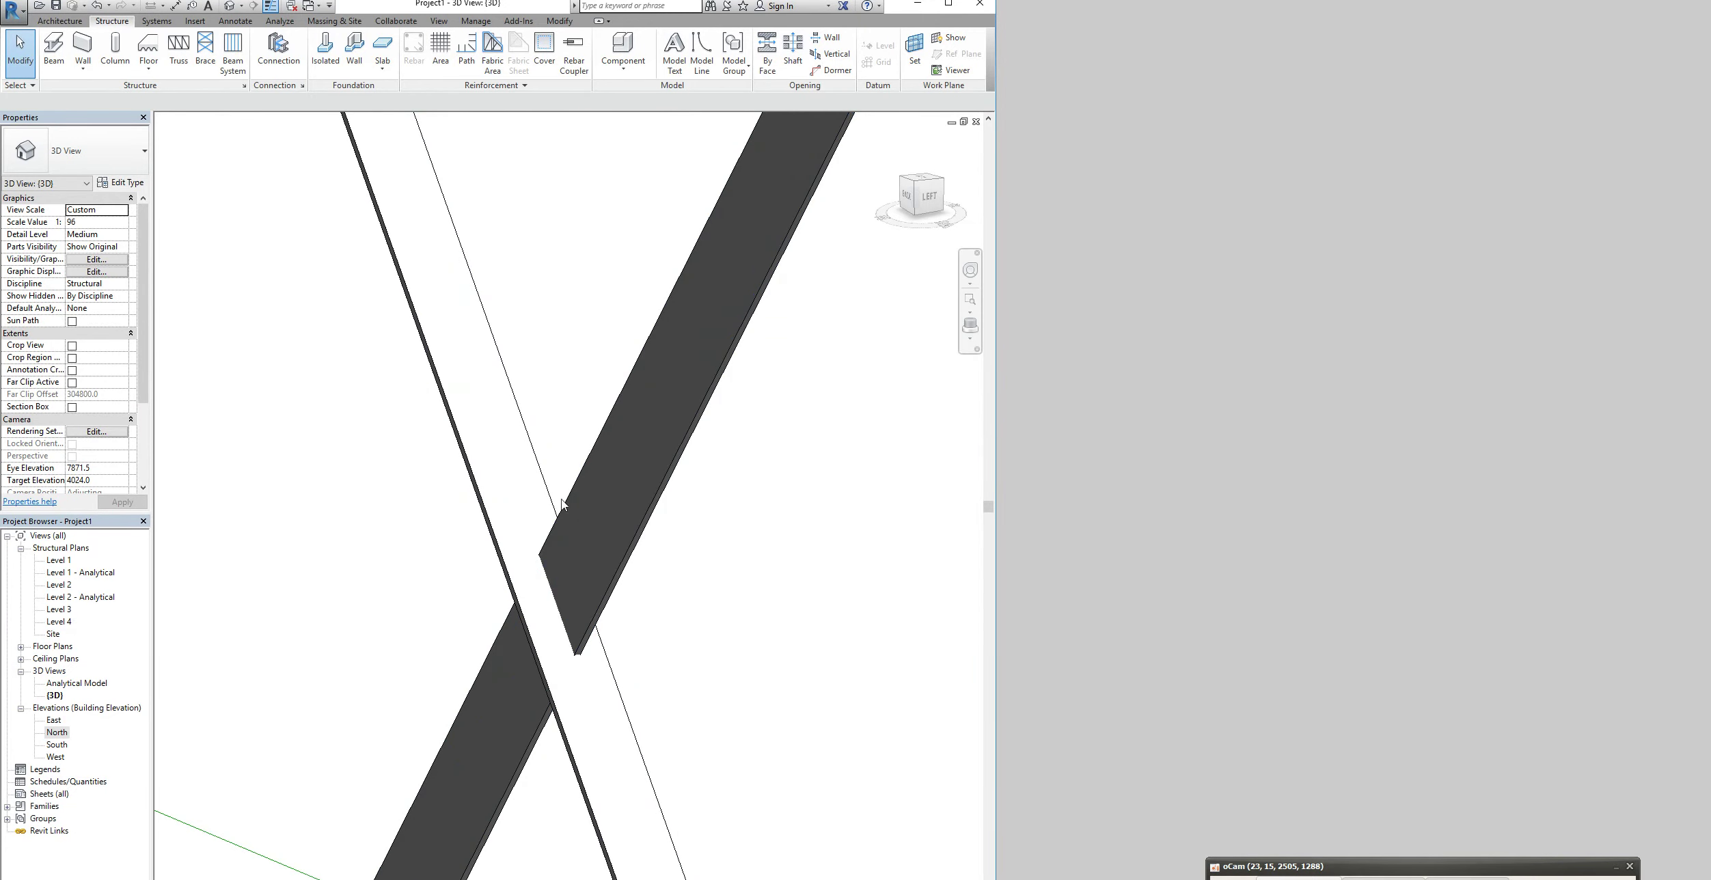
pyautogui.scroll(-10, 550, 572)
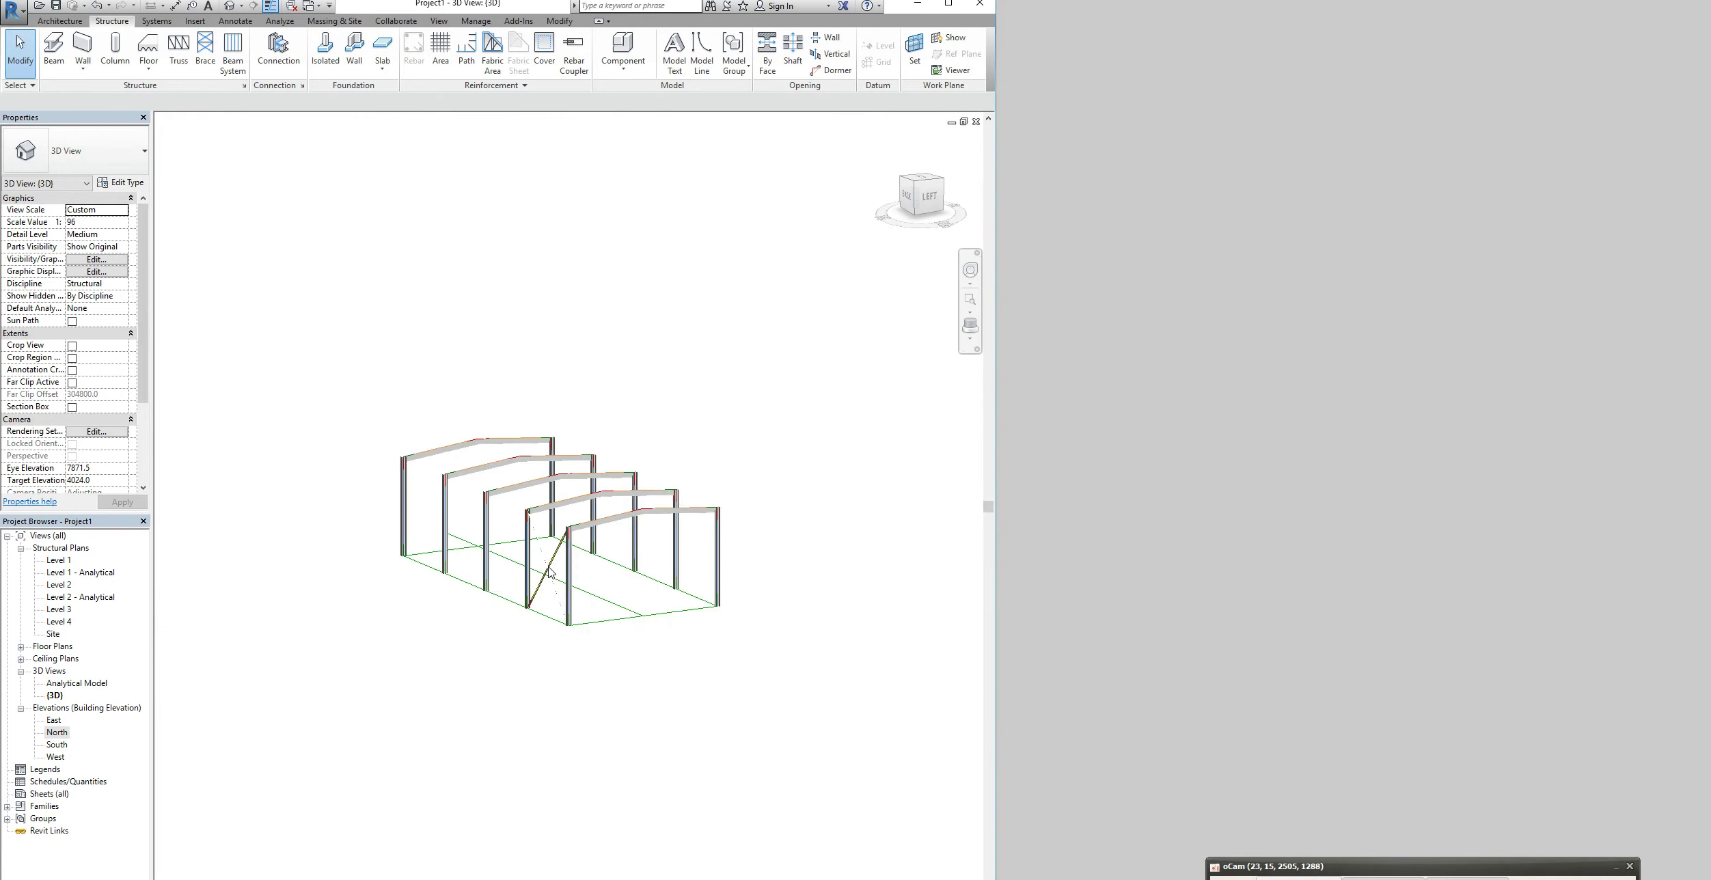
pyautogui.scroll(6, 550, 572)
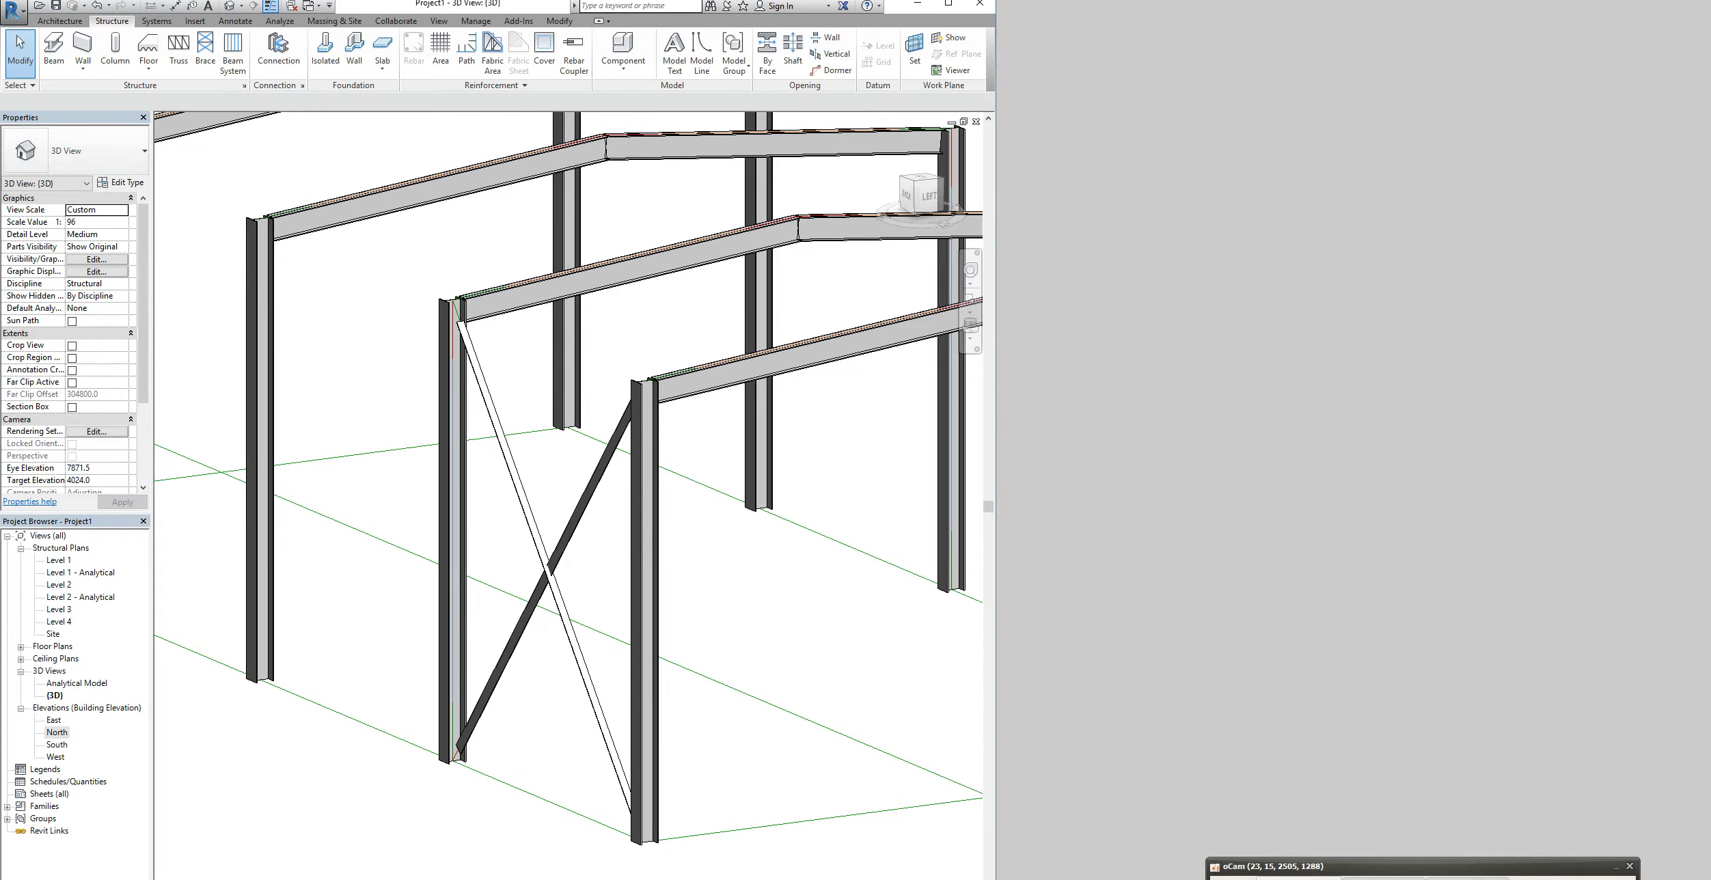
pyautogui.click(1107, 879)
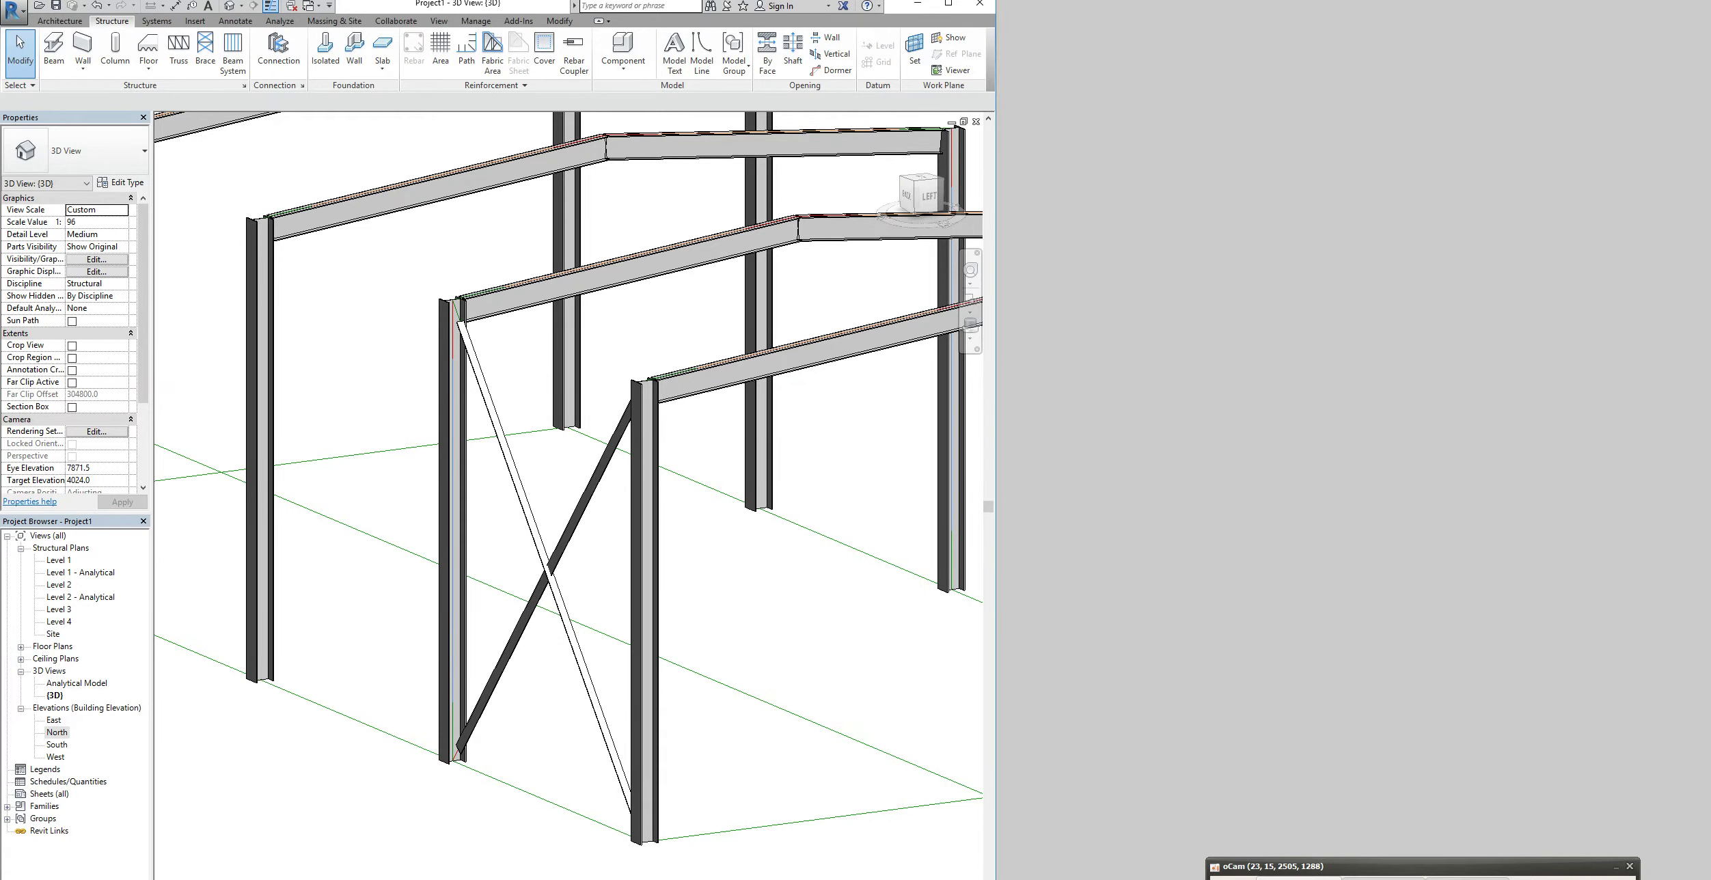
# Orient the 3D view to Top, framing the column end of the braced bay
pyautogui.moveTo(922, 180); pyautogui.dragTo(914, 186)
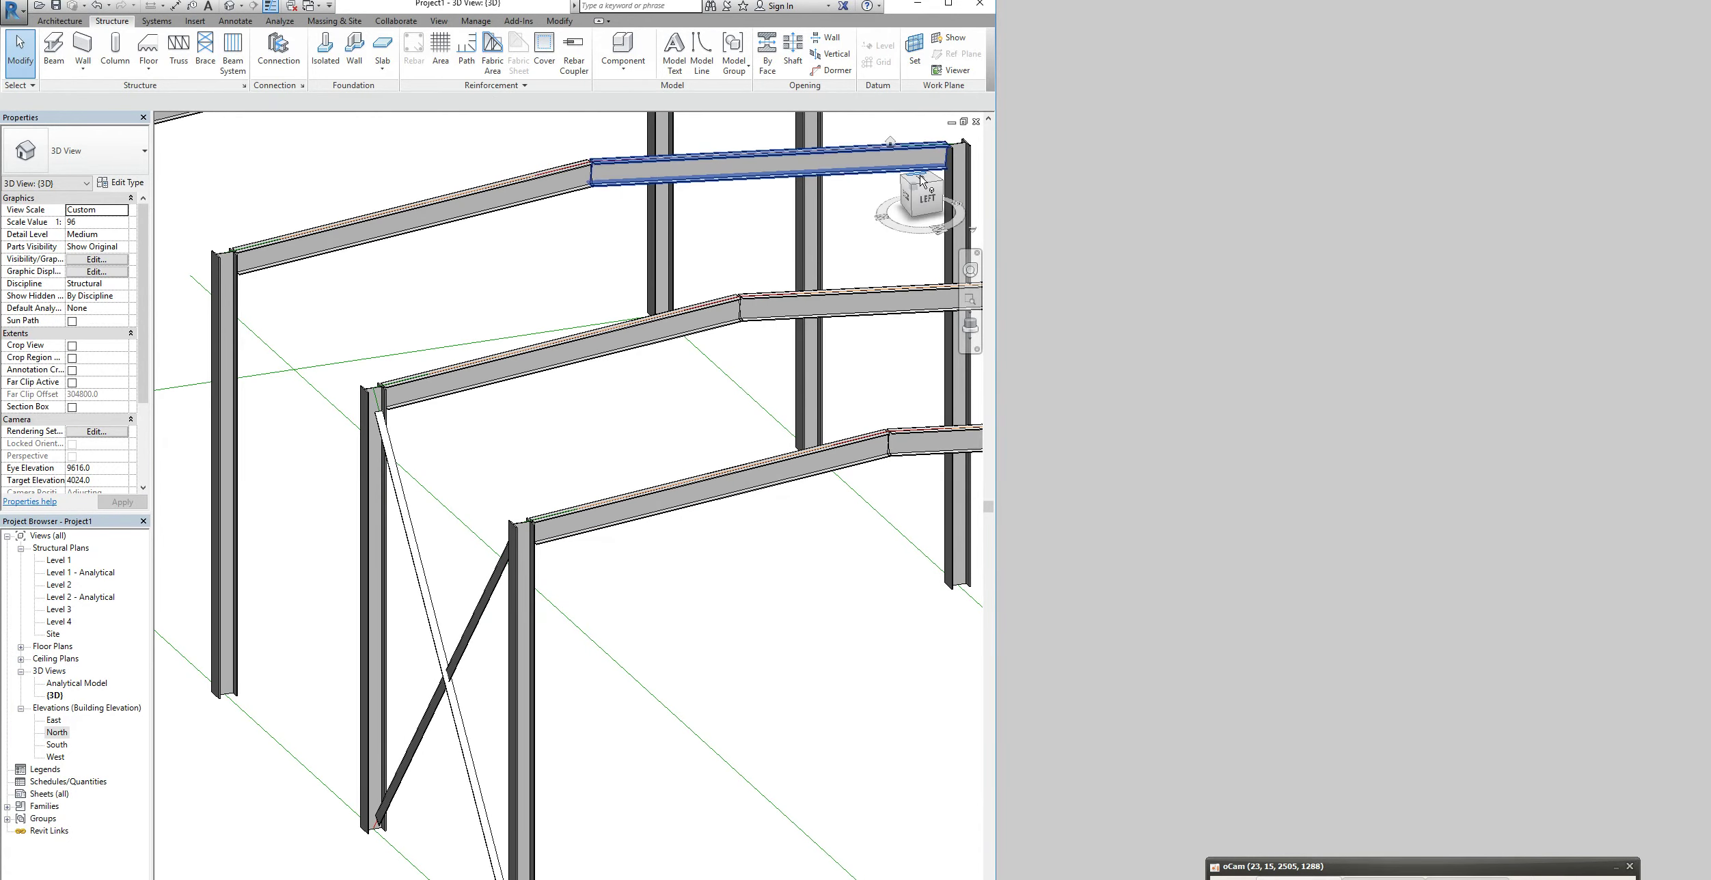
pyautogui.click(922, 179)
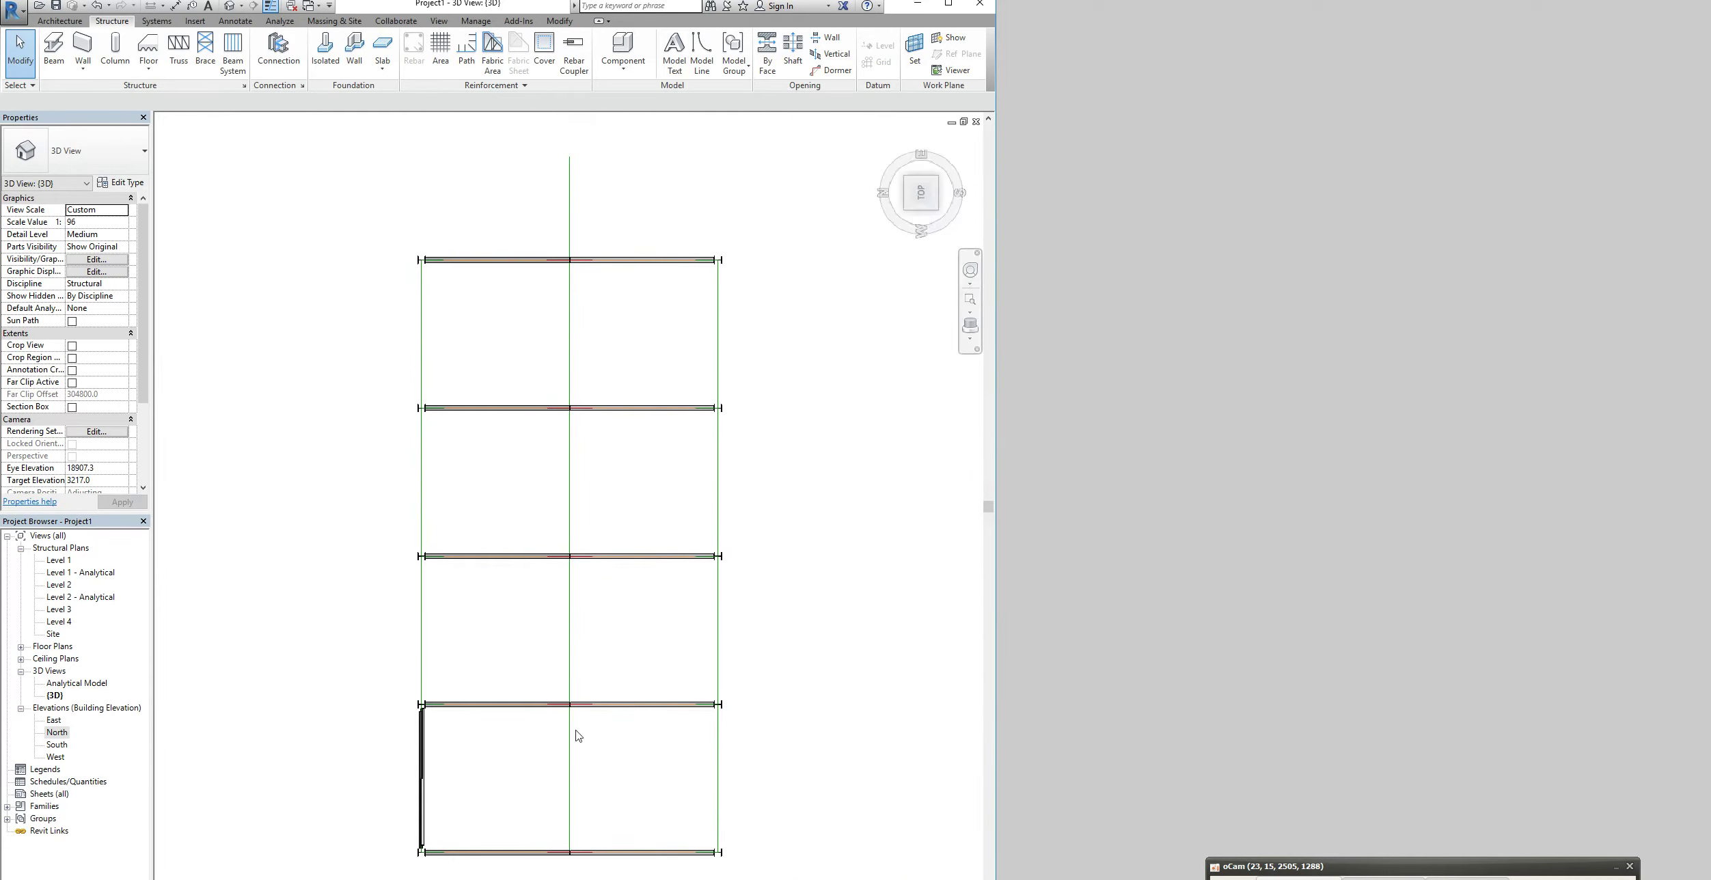
pyautogui.moveTo(493, 779); pyautogui.dragTo(503, 613, button='middle')
pyautogui.scroll(6, 479, 698)
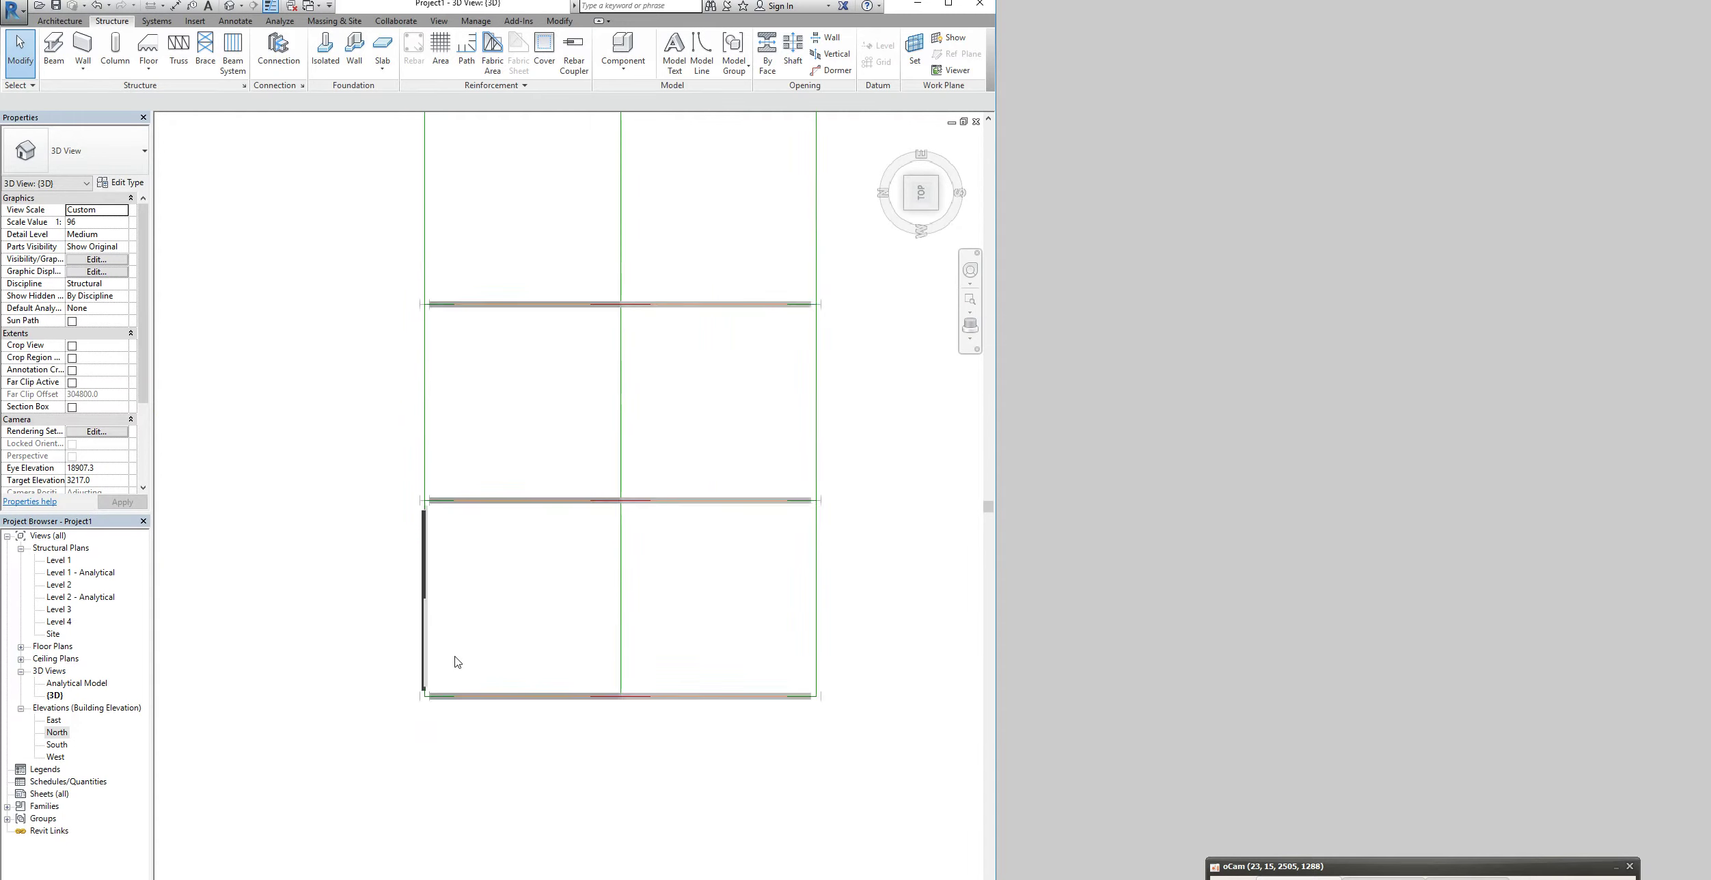
pyautogui.scroll(1, 409, 573)
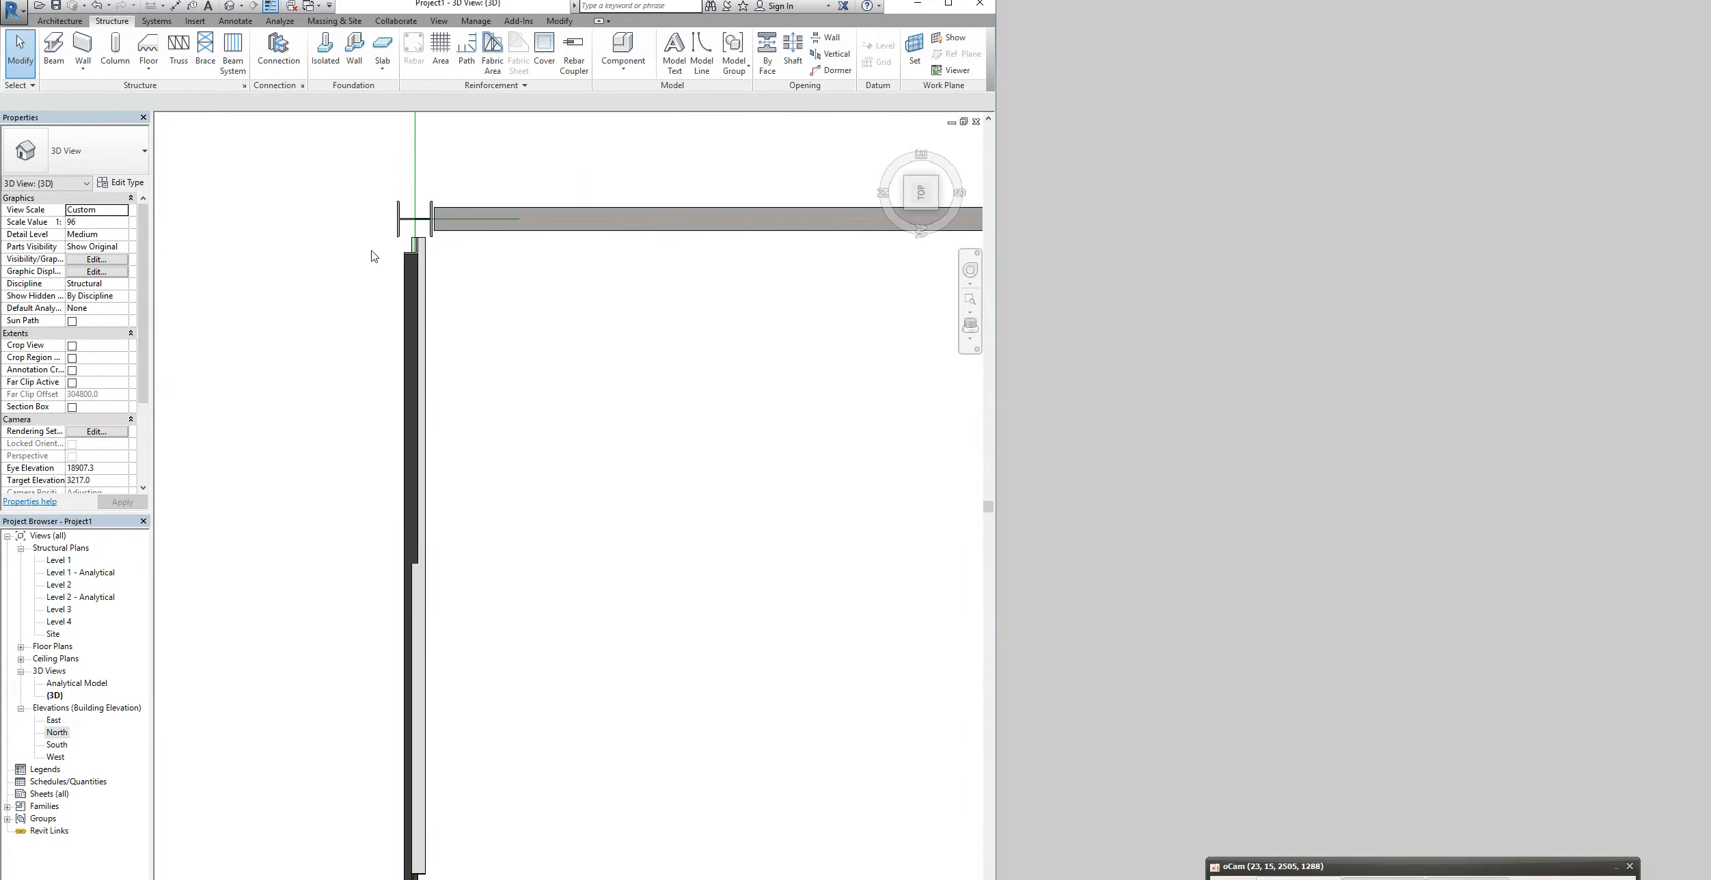
# Change the justification point of the dark L152X102X9.5 brace to its edge nearest the other brace, aligning that edge with the grid line
pyautogui.click(407, 260)
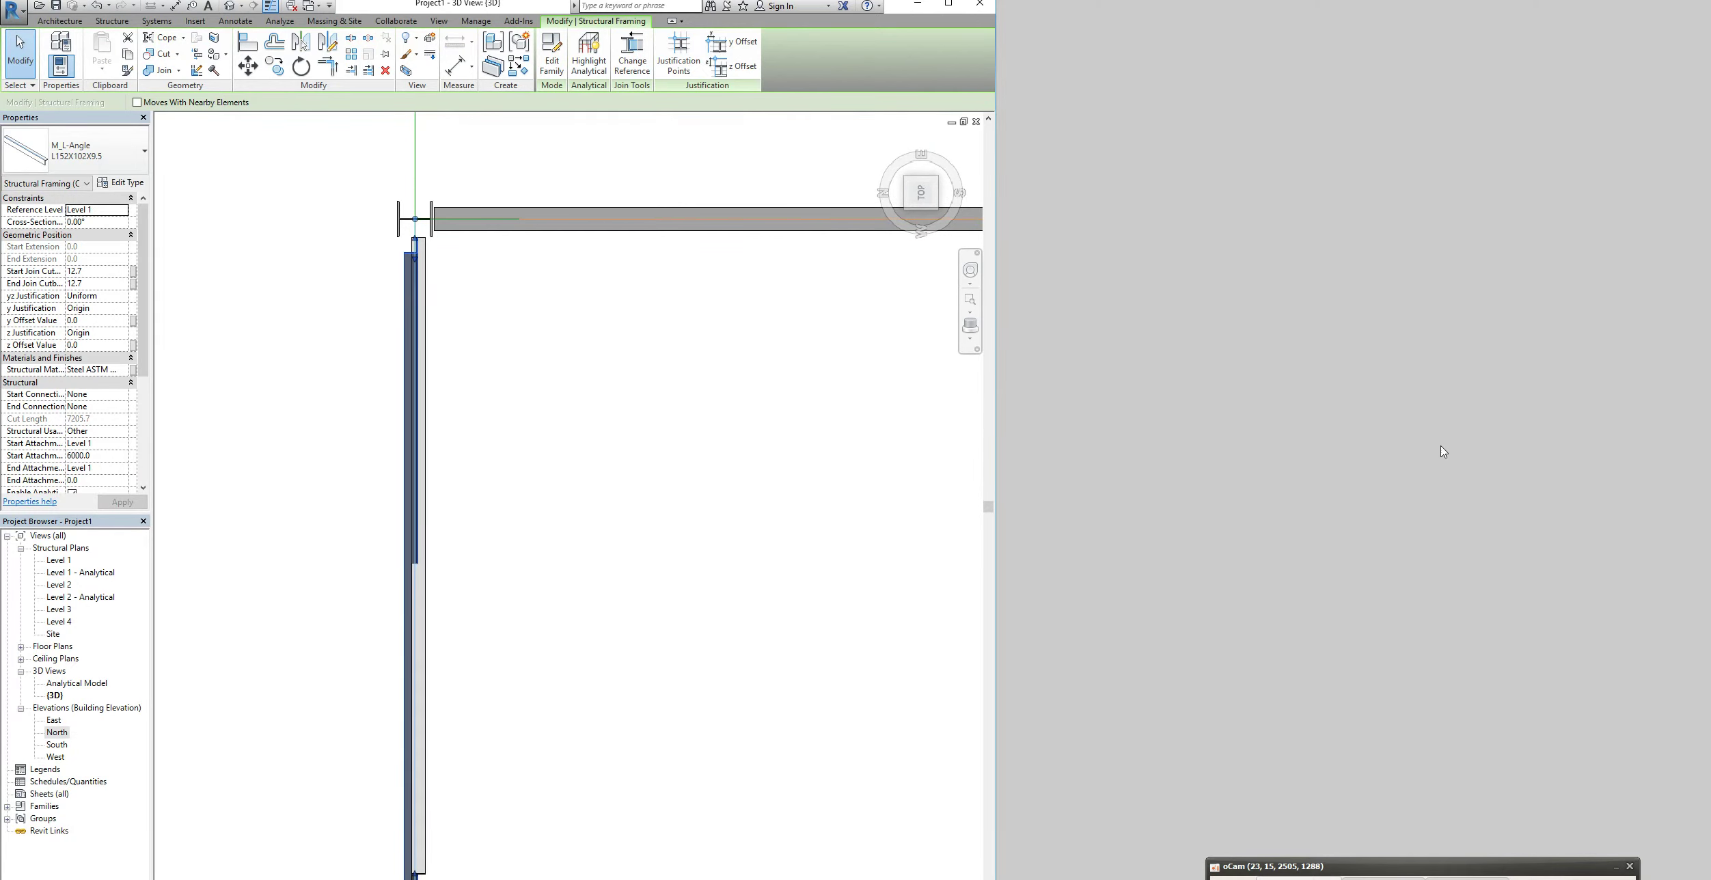
pyautogui.click(679, 62)
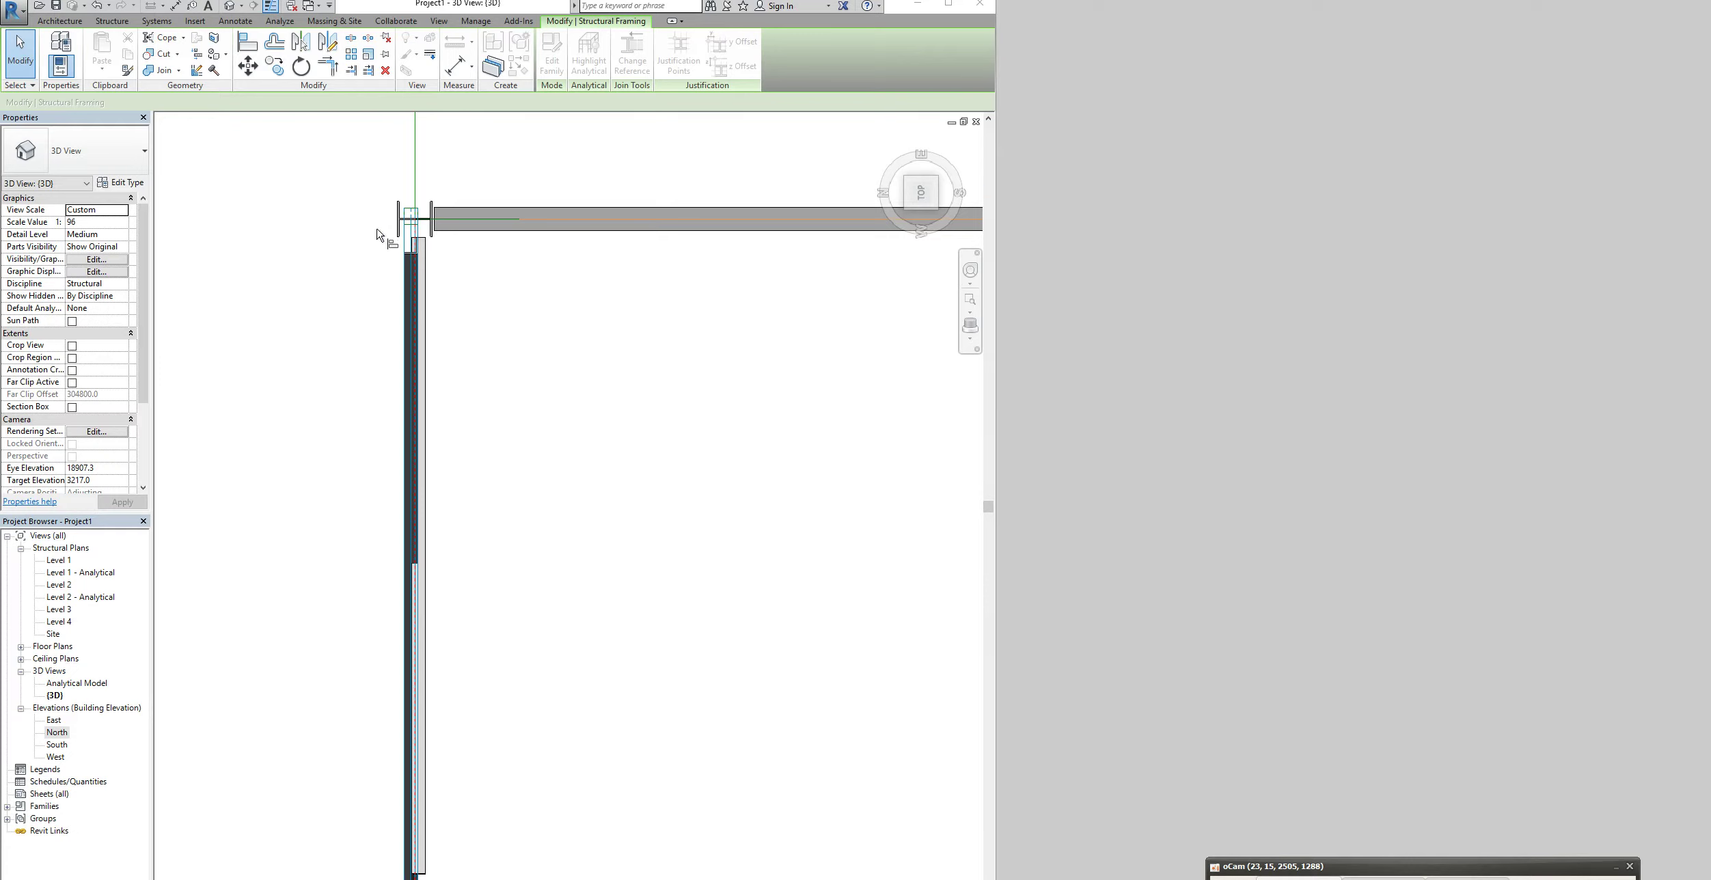
pyautogui.scroll(5, 390, 241)
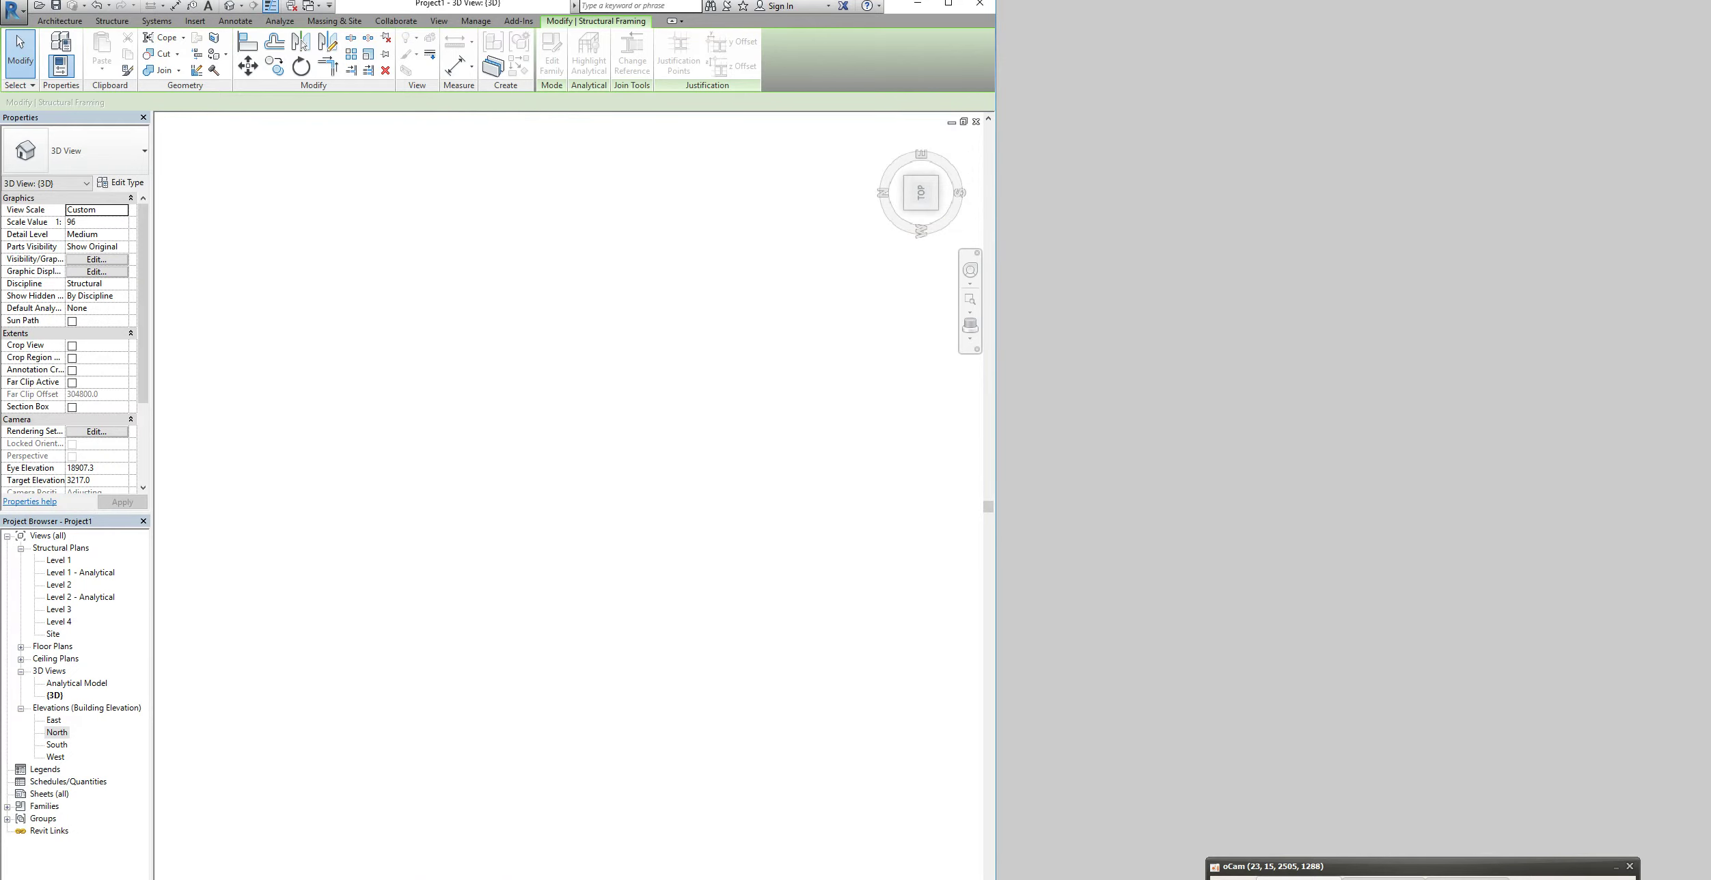
pyautogui.scroll(-5, 532, 816)
pyautogui.scroll(-2, 533, 810)
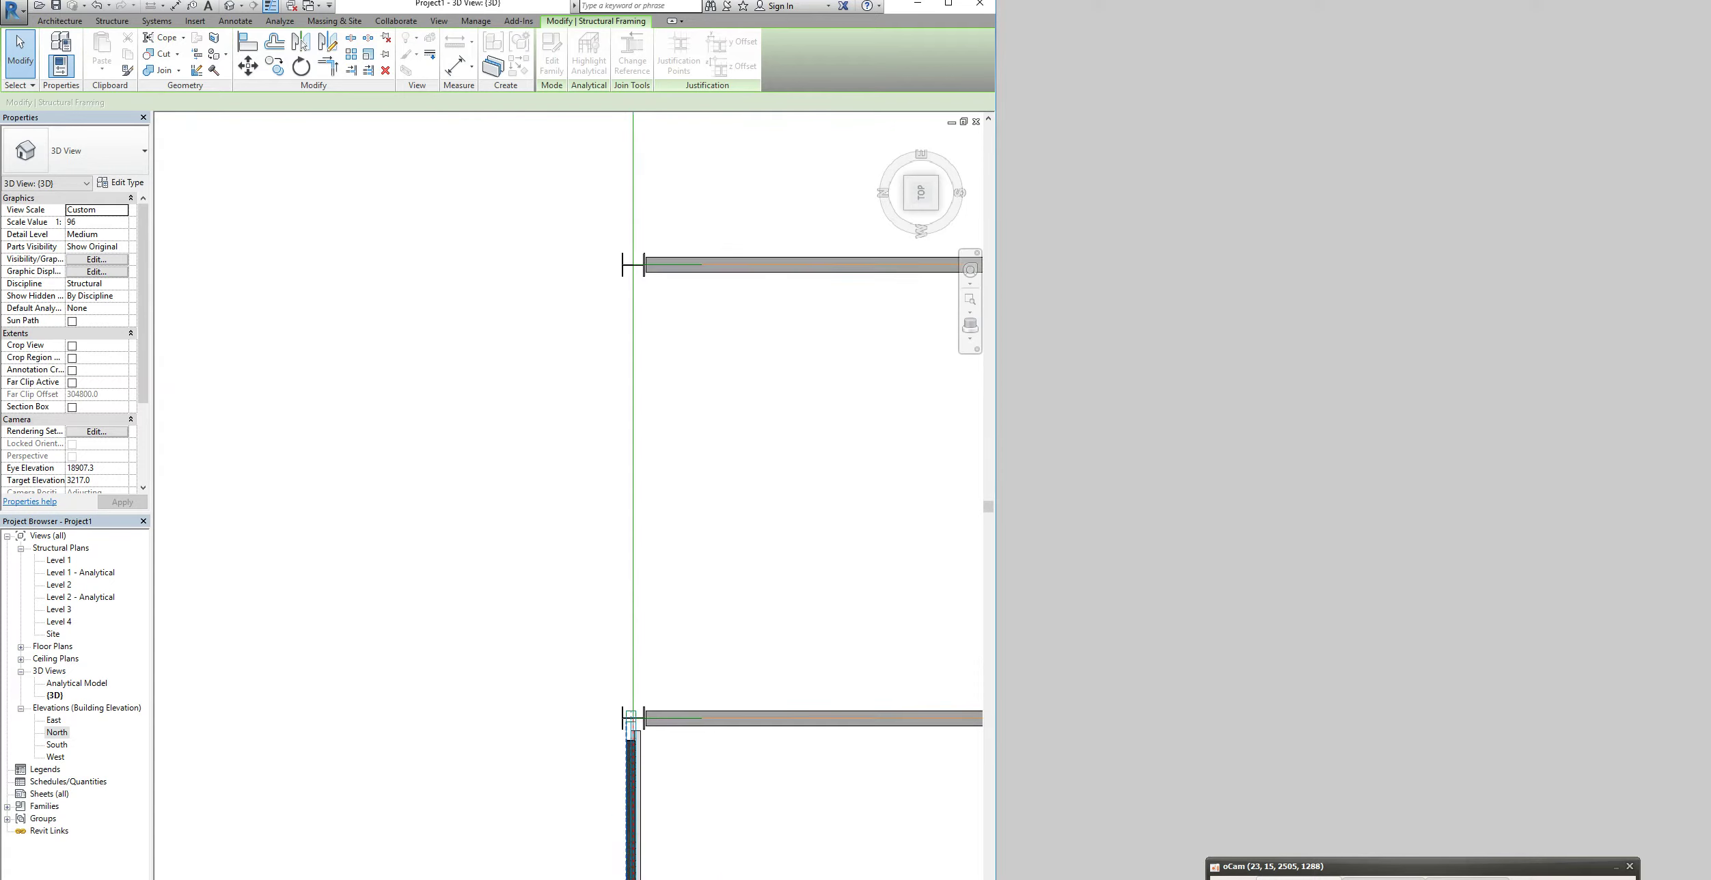
pyautogui.scroll(5, 708, 877)
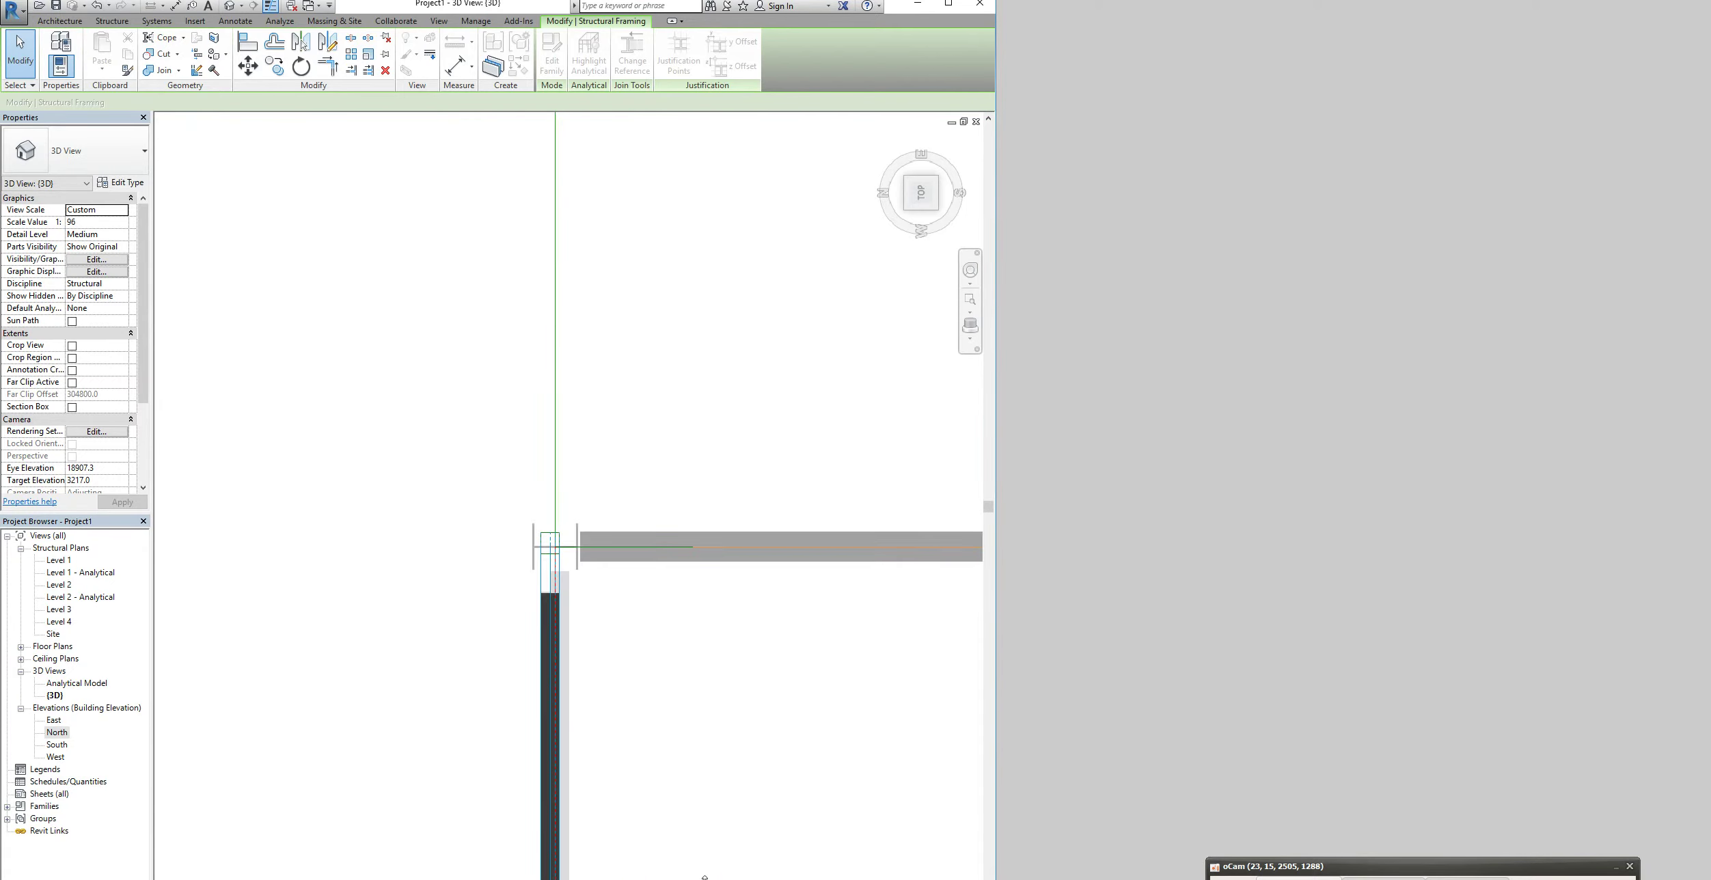
pyautogui.scroll(5, 628, 878)
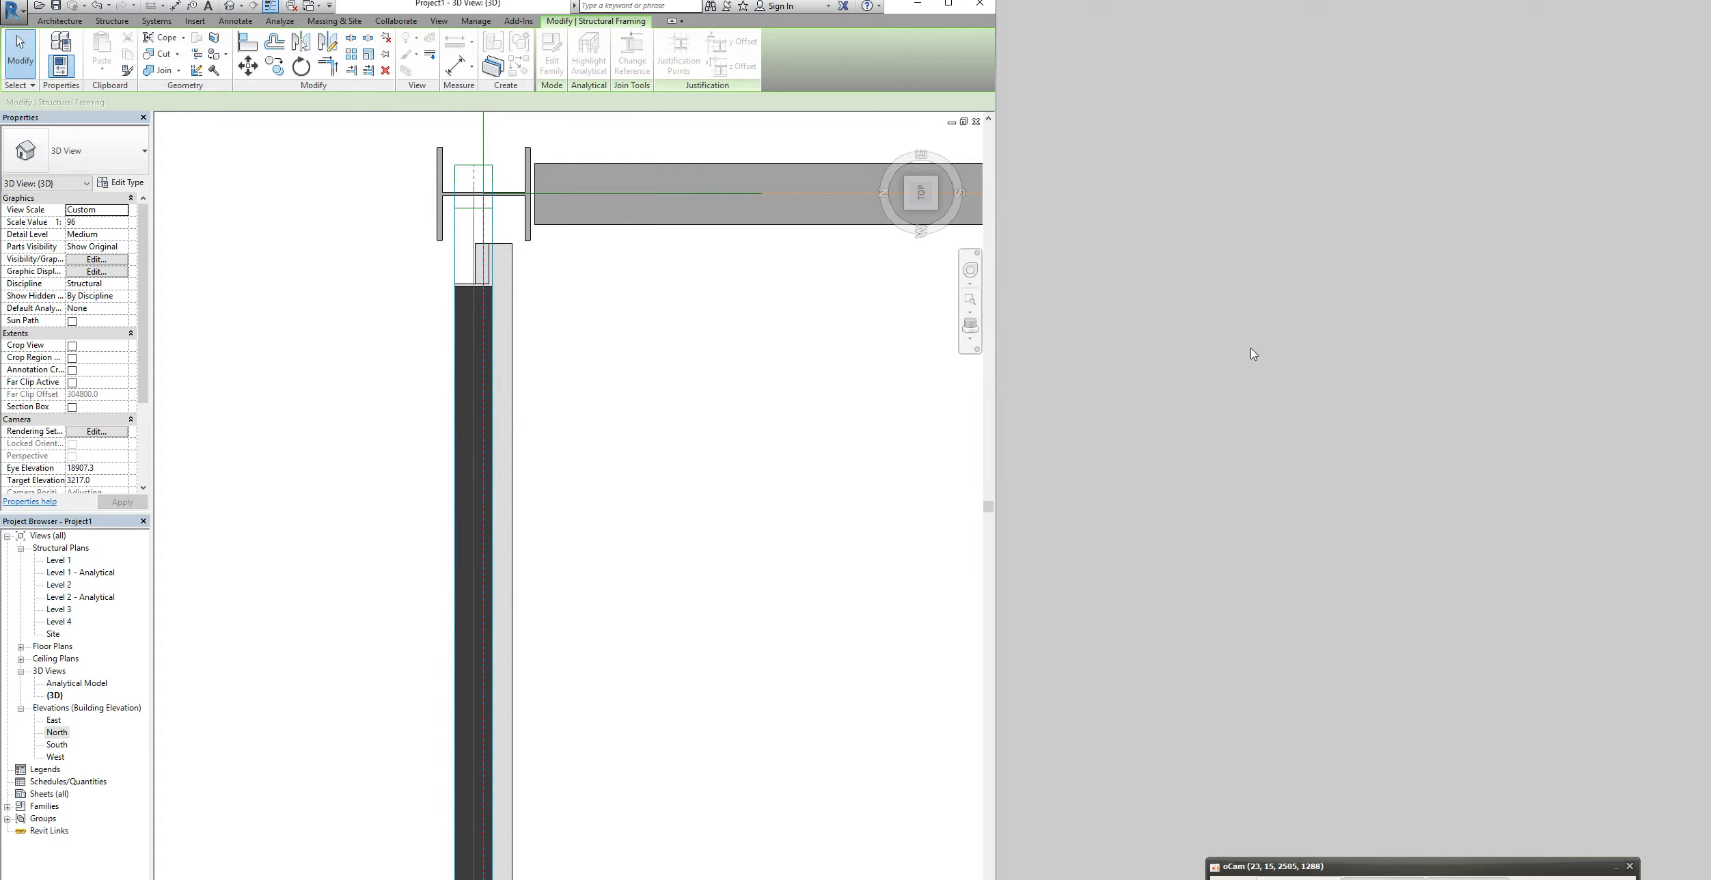
pyautogui.click(496, 253)
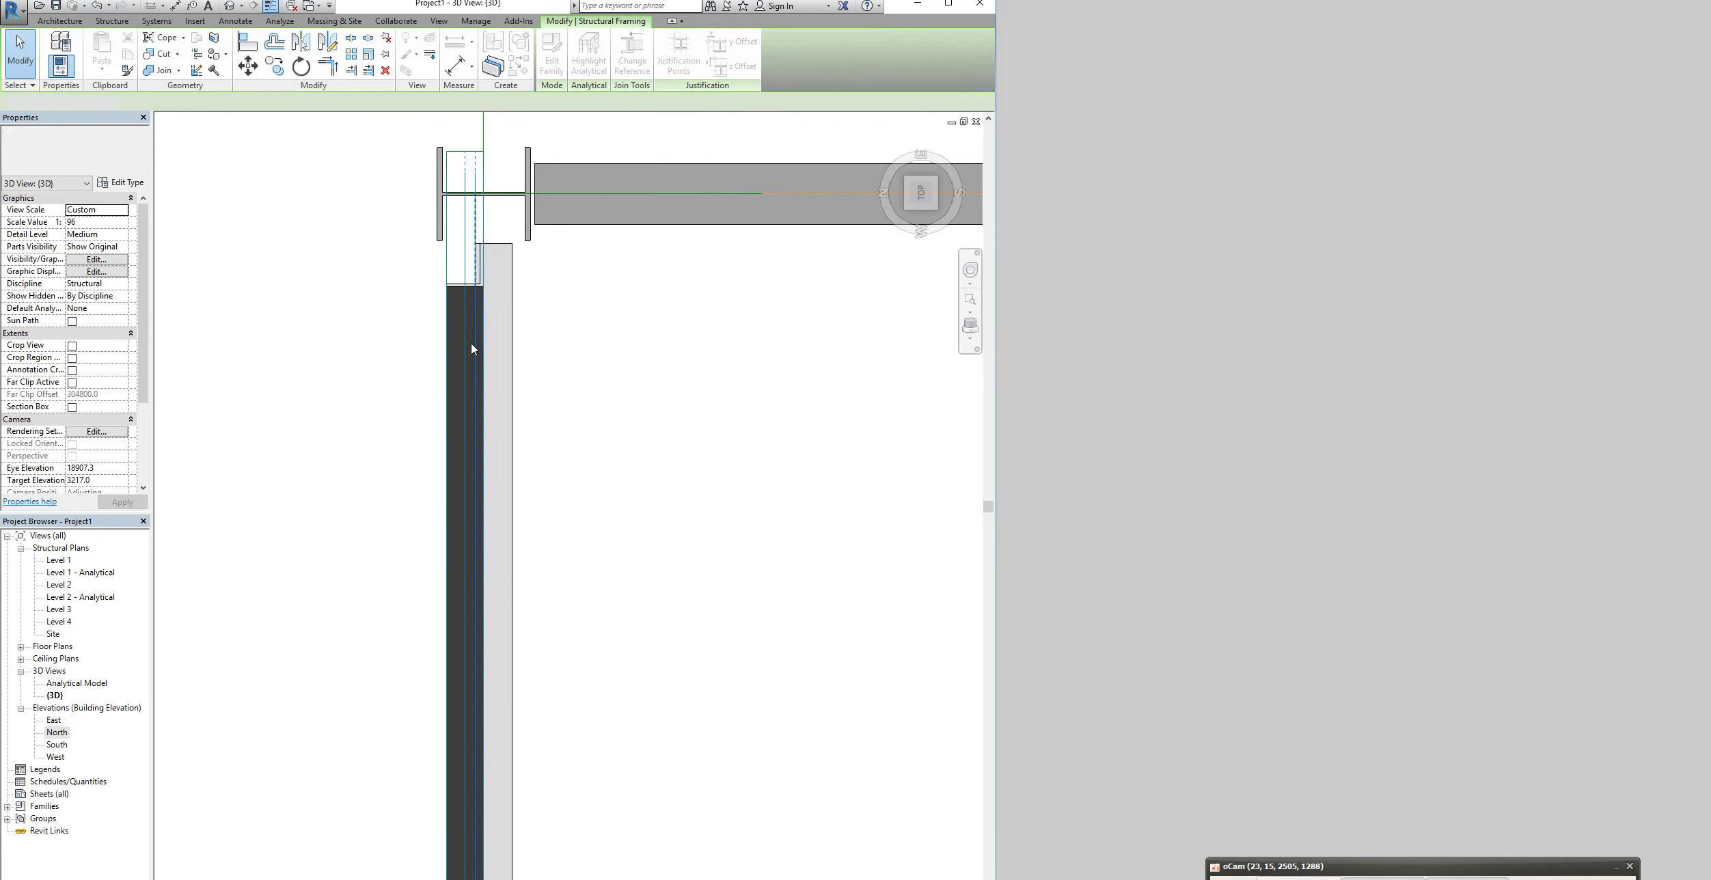
pyautogui.press('Escape')
# Change the justification point of the light brace to its edge facing the dark brace, setting the two back to back about the grid line
pyautogui.click(511, 252)
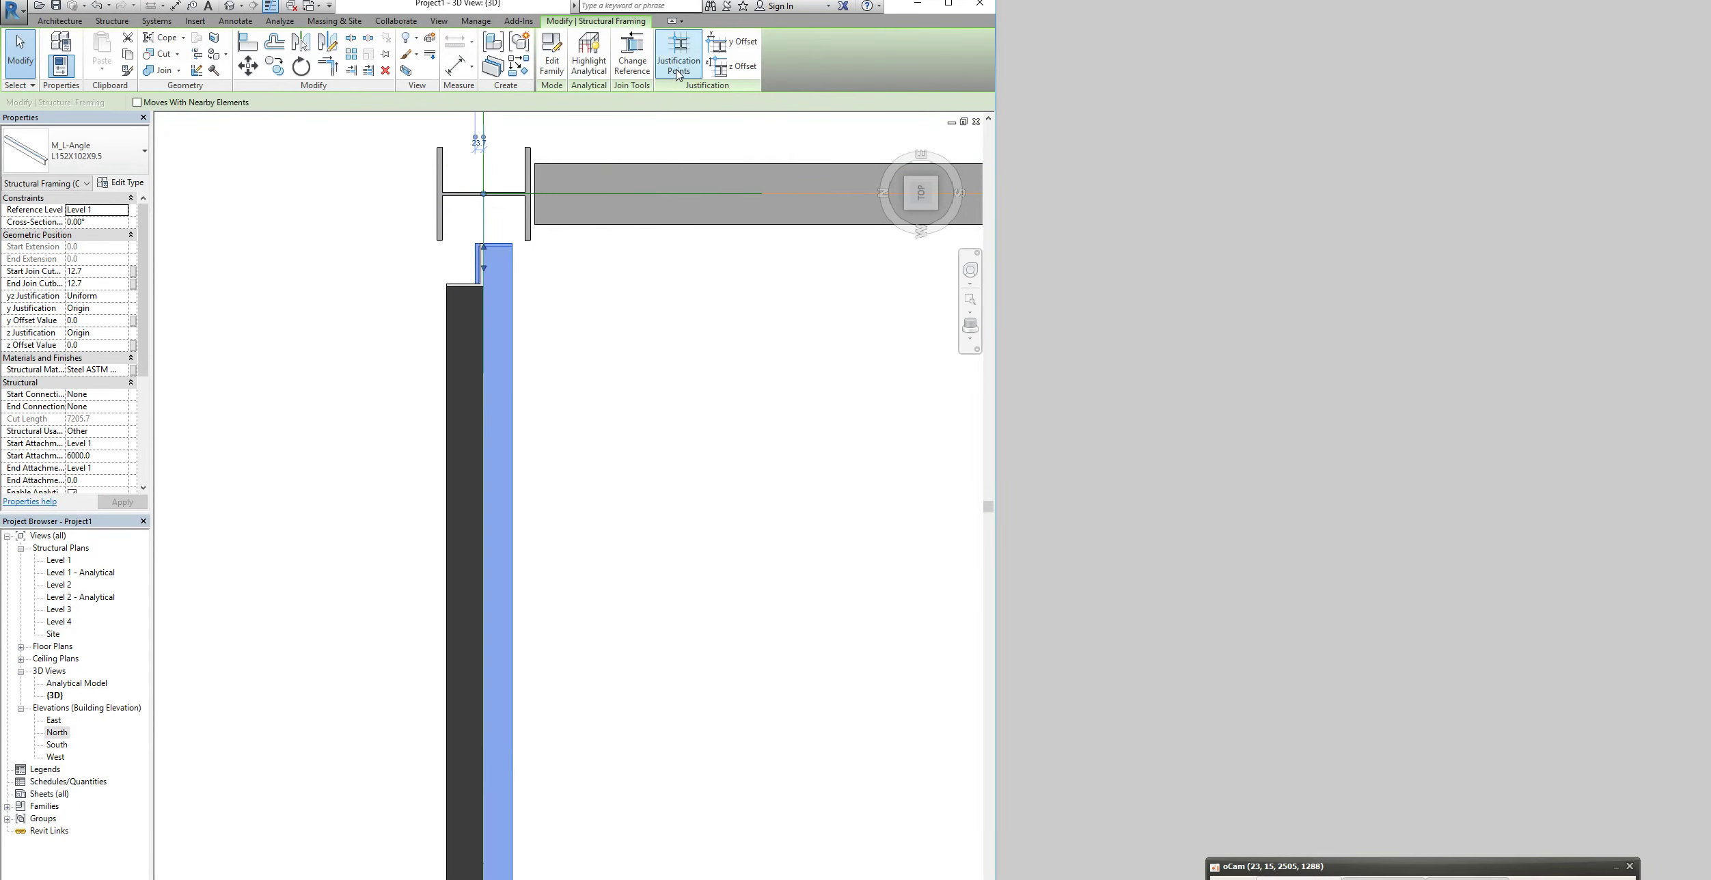
pyautogui.click(470, 258)
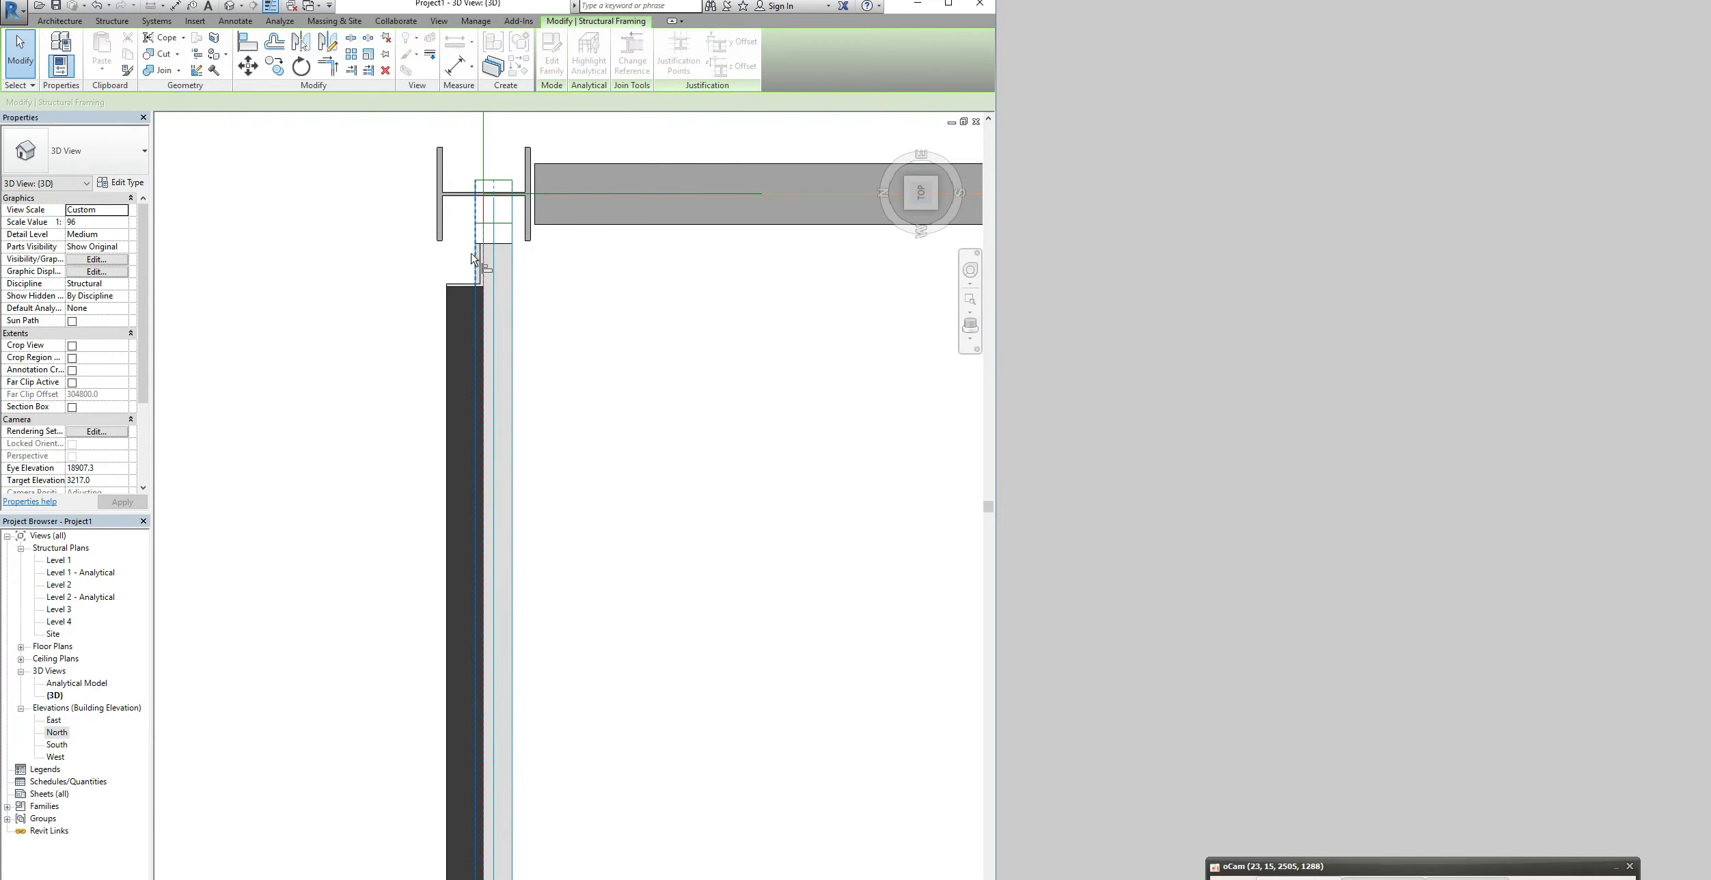
pyautogui.click(472, 259)
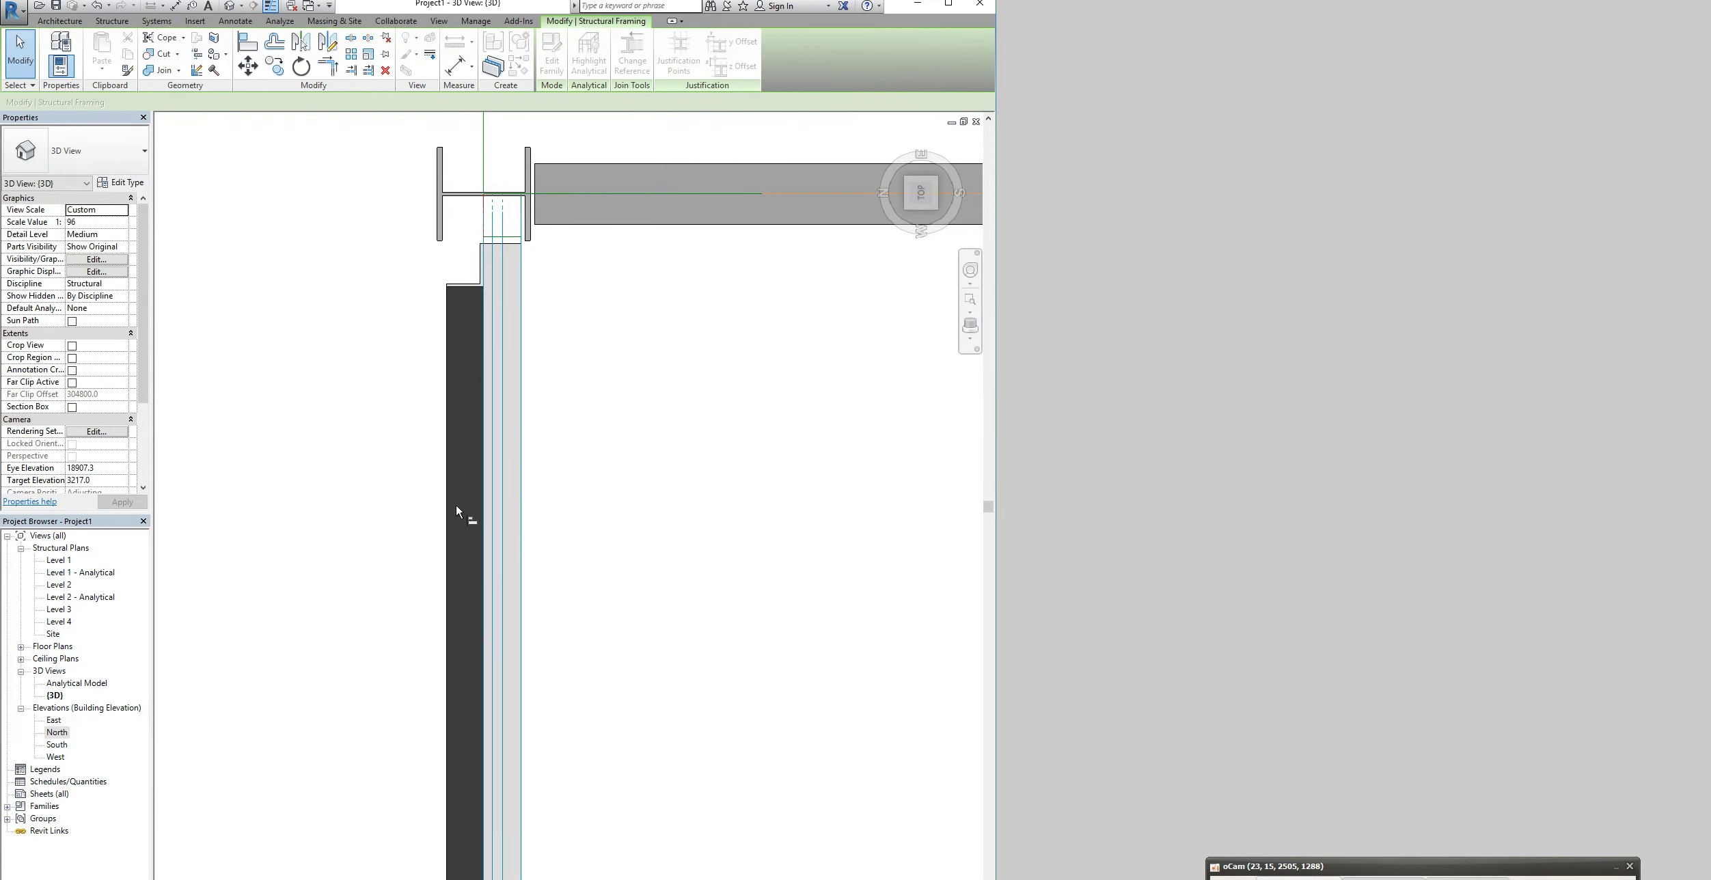
pyautogui.scroll(-2, 456, 506)
pyautogui.scroll(5, 464, 551)
pyautogui.scroll(-5, 465, 554)
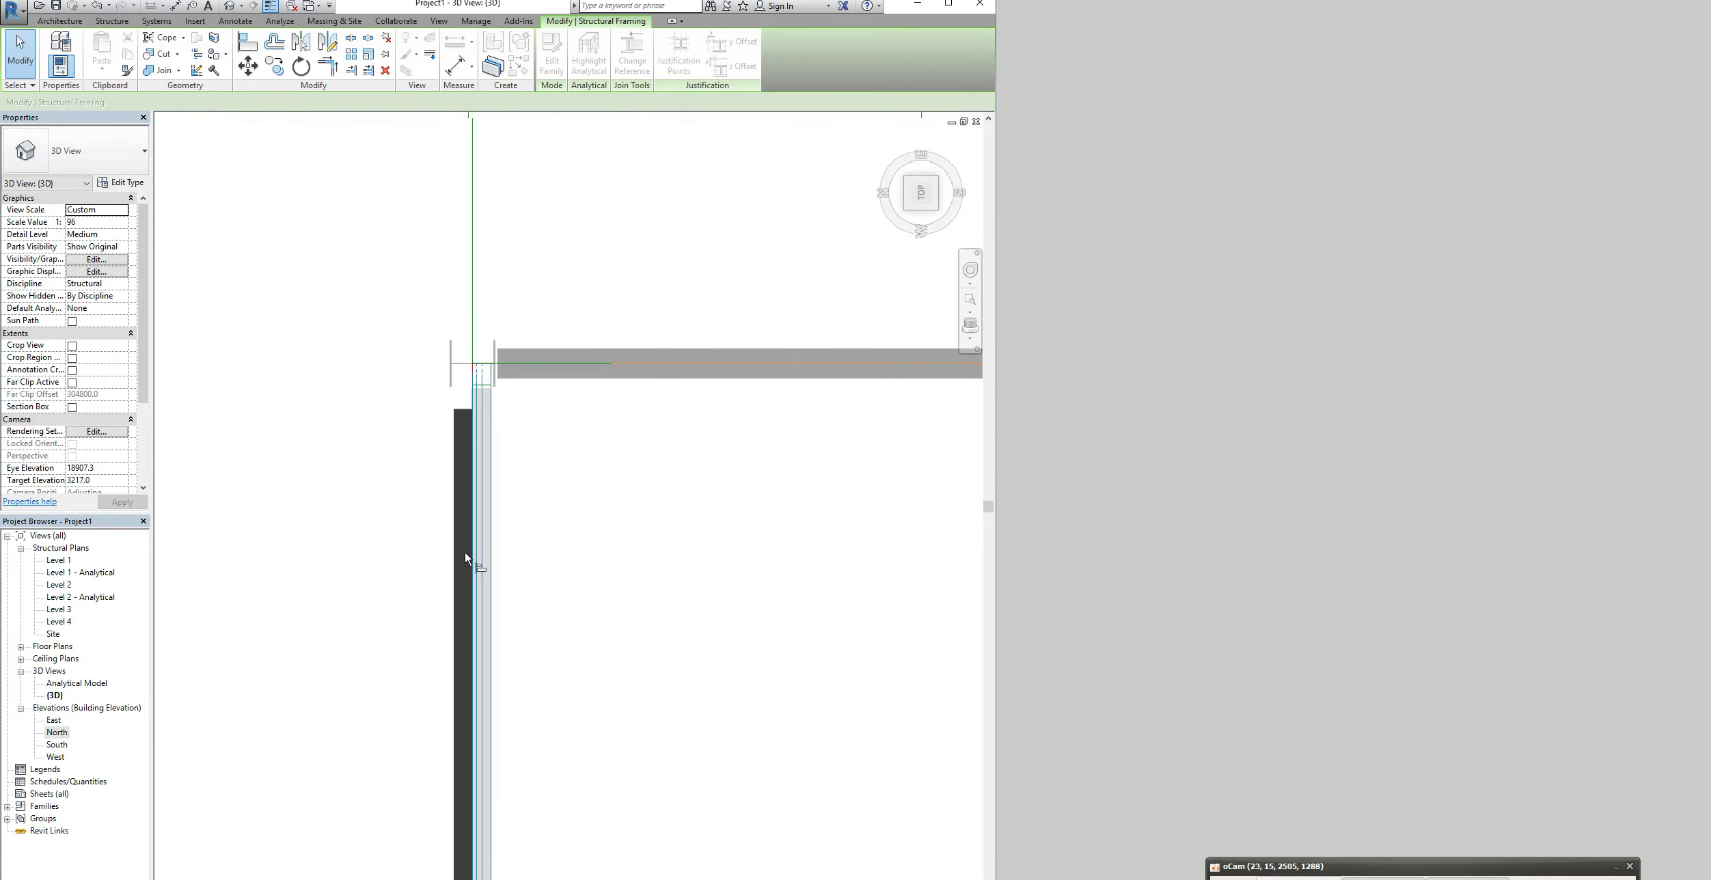
pyautogui.scroll(1, 465, 555)
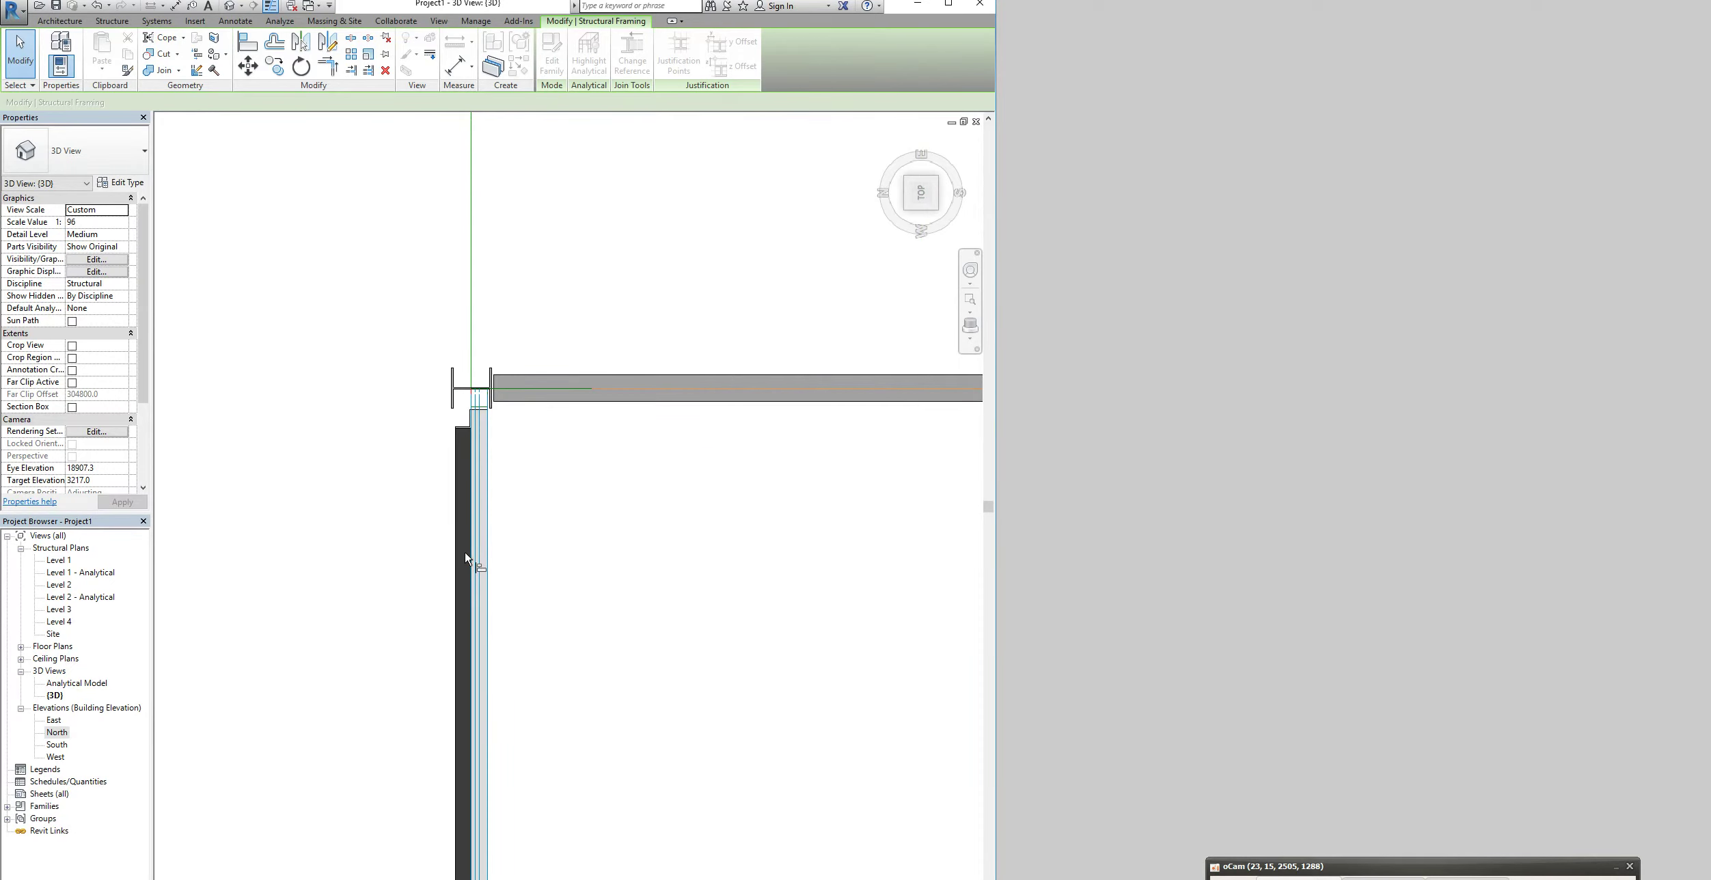
pyautogui.click(232, 8)
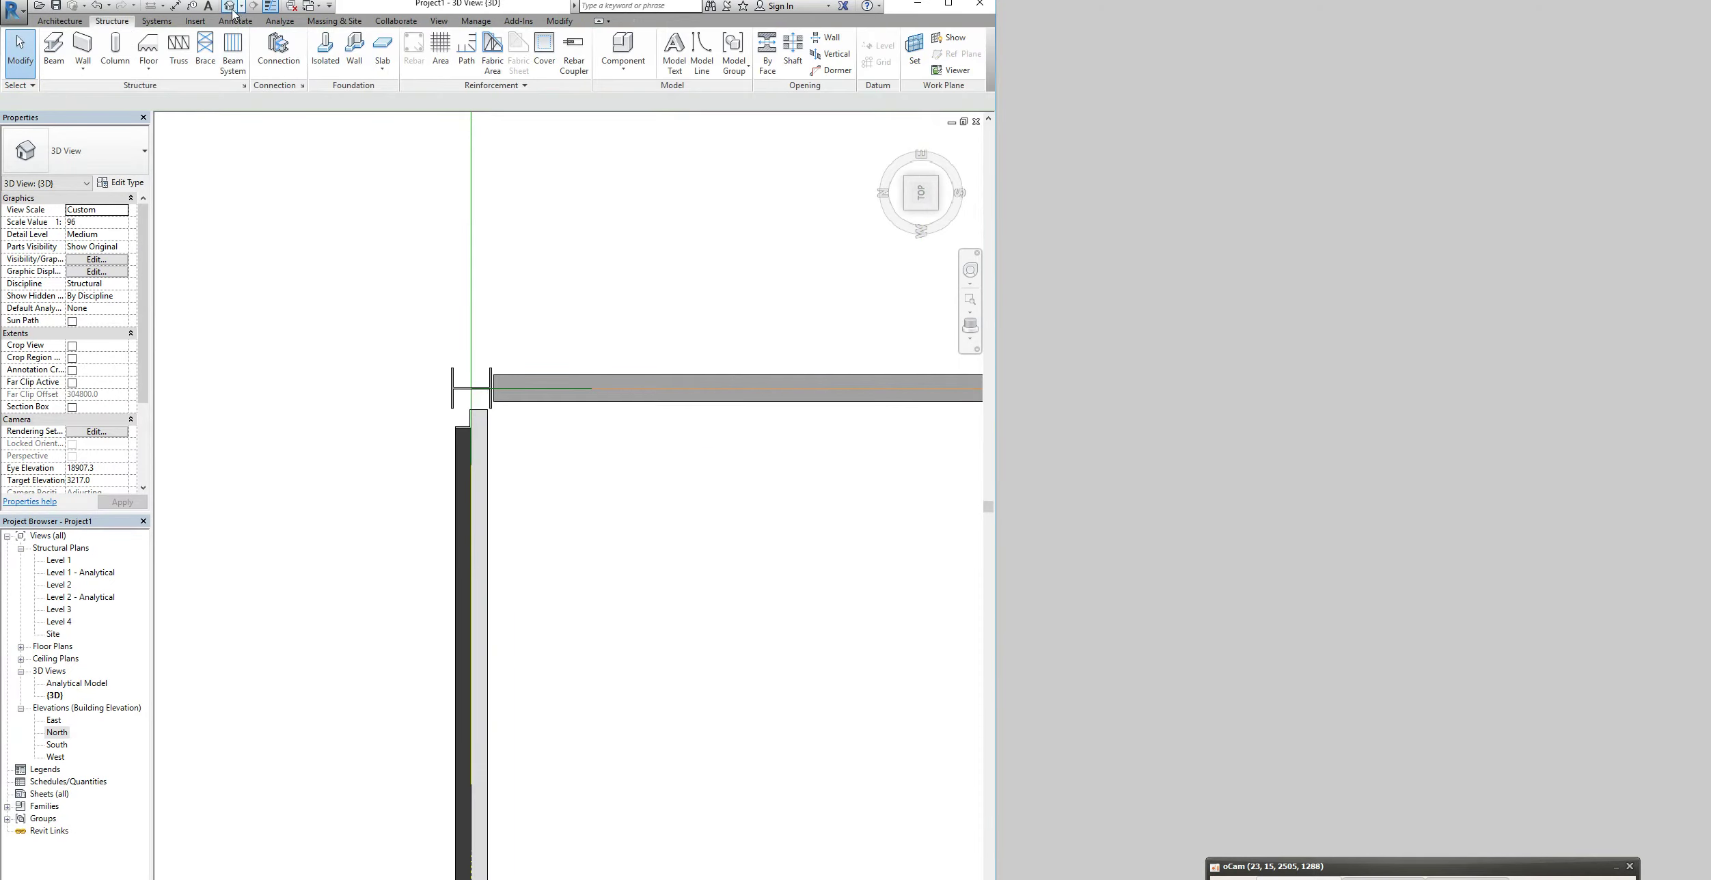
# Examine the braced bay in 3D, checking how the two angles pass each other at the crossing and meet the column base
pyautogui.scroll(-5, 441, 552)
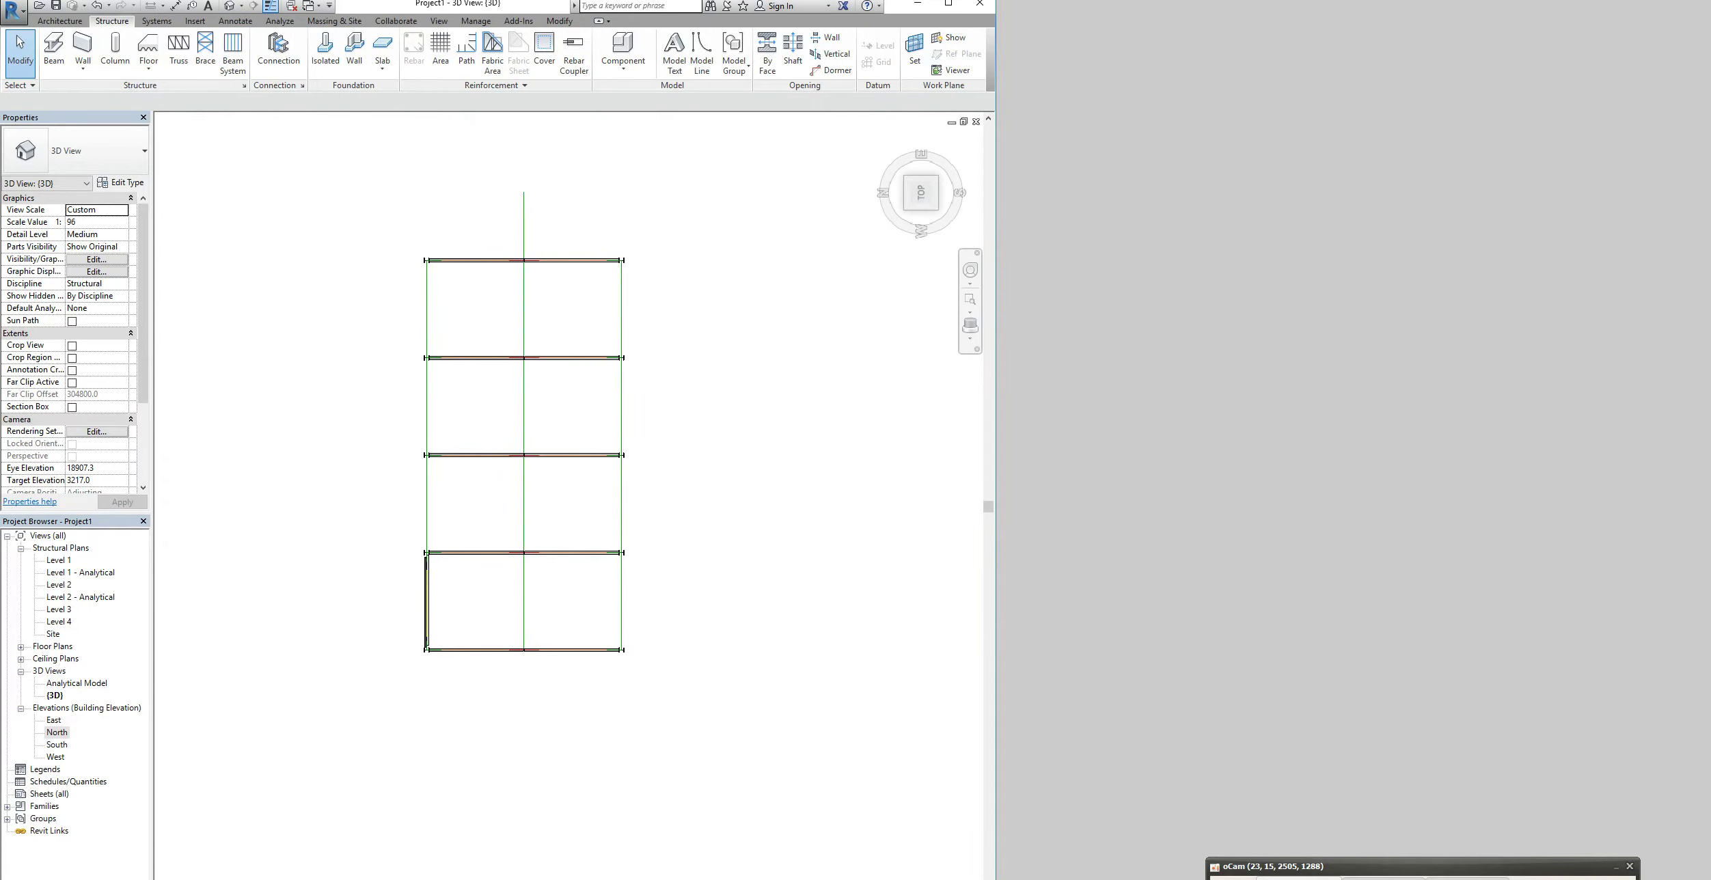
pyautogui.keyDown('shift'); pyautogui.moveTo(581, 759); pyautogui.dragTo(779, 616, button='middle'); pyautogui.keyUp('shift')
pyautogui.scroll(7, 629, 501)
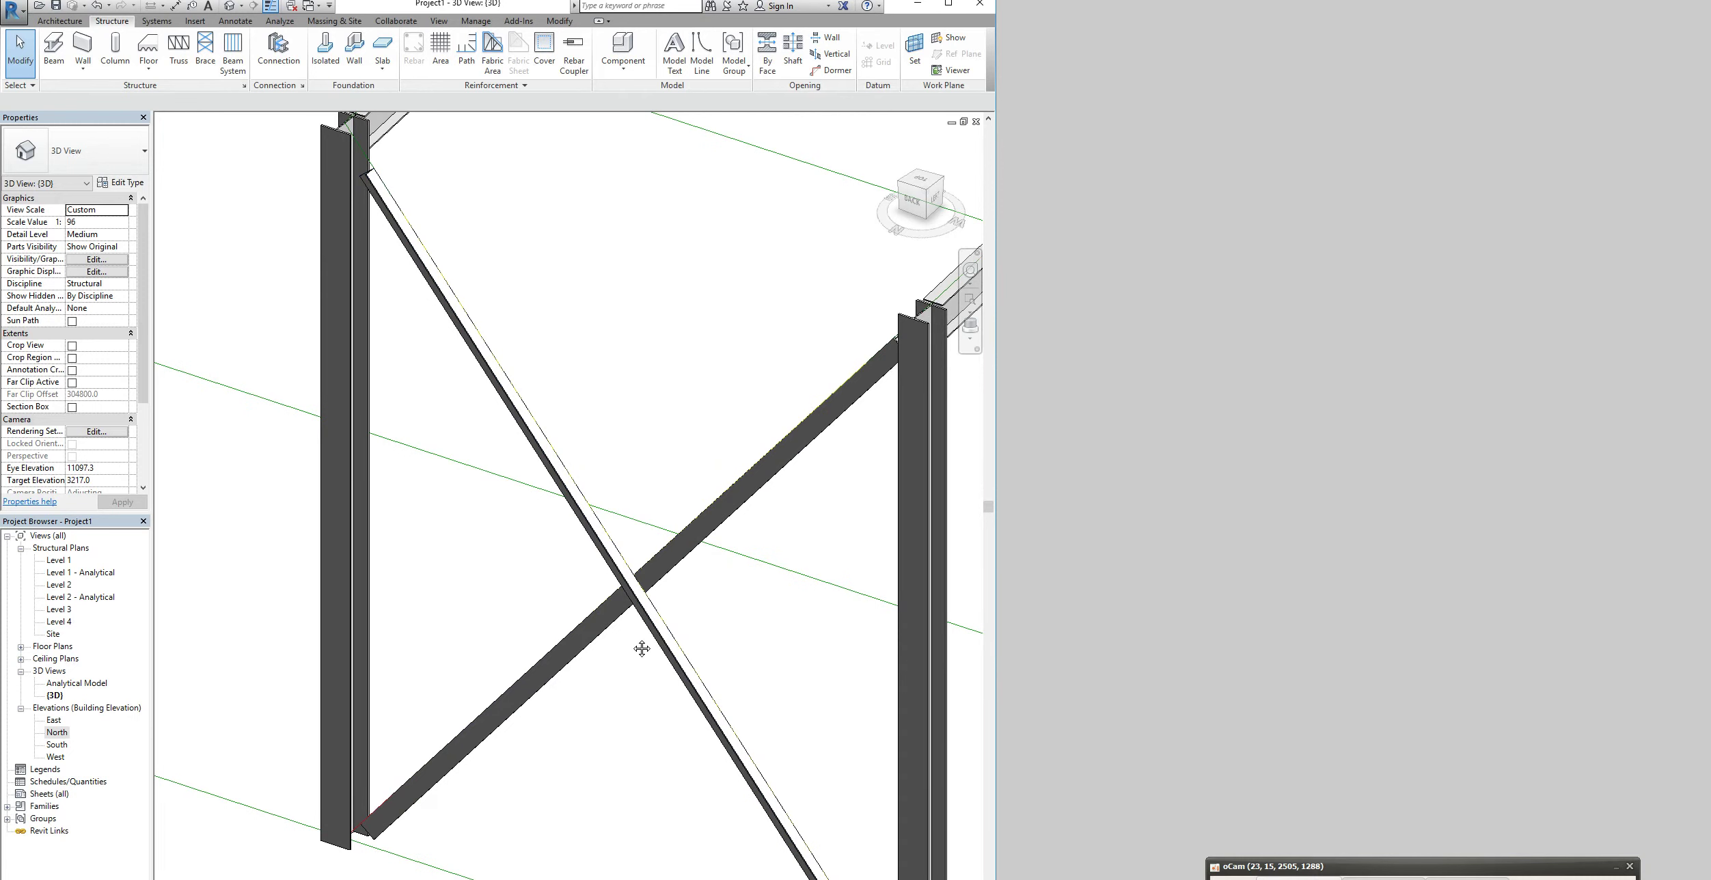
pyautogui.keyDown('shift'); pyautogui.moveTo(641, 648); pyautogui.dragTo(548, 830, button='middle'); pyautogui.keyUp('shift')
pyautogui.scroll(5, 603, 769)
pyautogui.scroll(-5, 630, 718)
pyautogui.keyDown('shift'); pyautogui.moveTo(630, 718); pyautogui.dragTo(581, 761, button='middle'); pyautogui.keyUp('shift')
pyautogui.scroll(6, 557, 732)
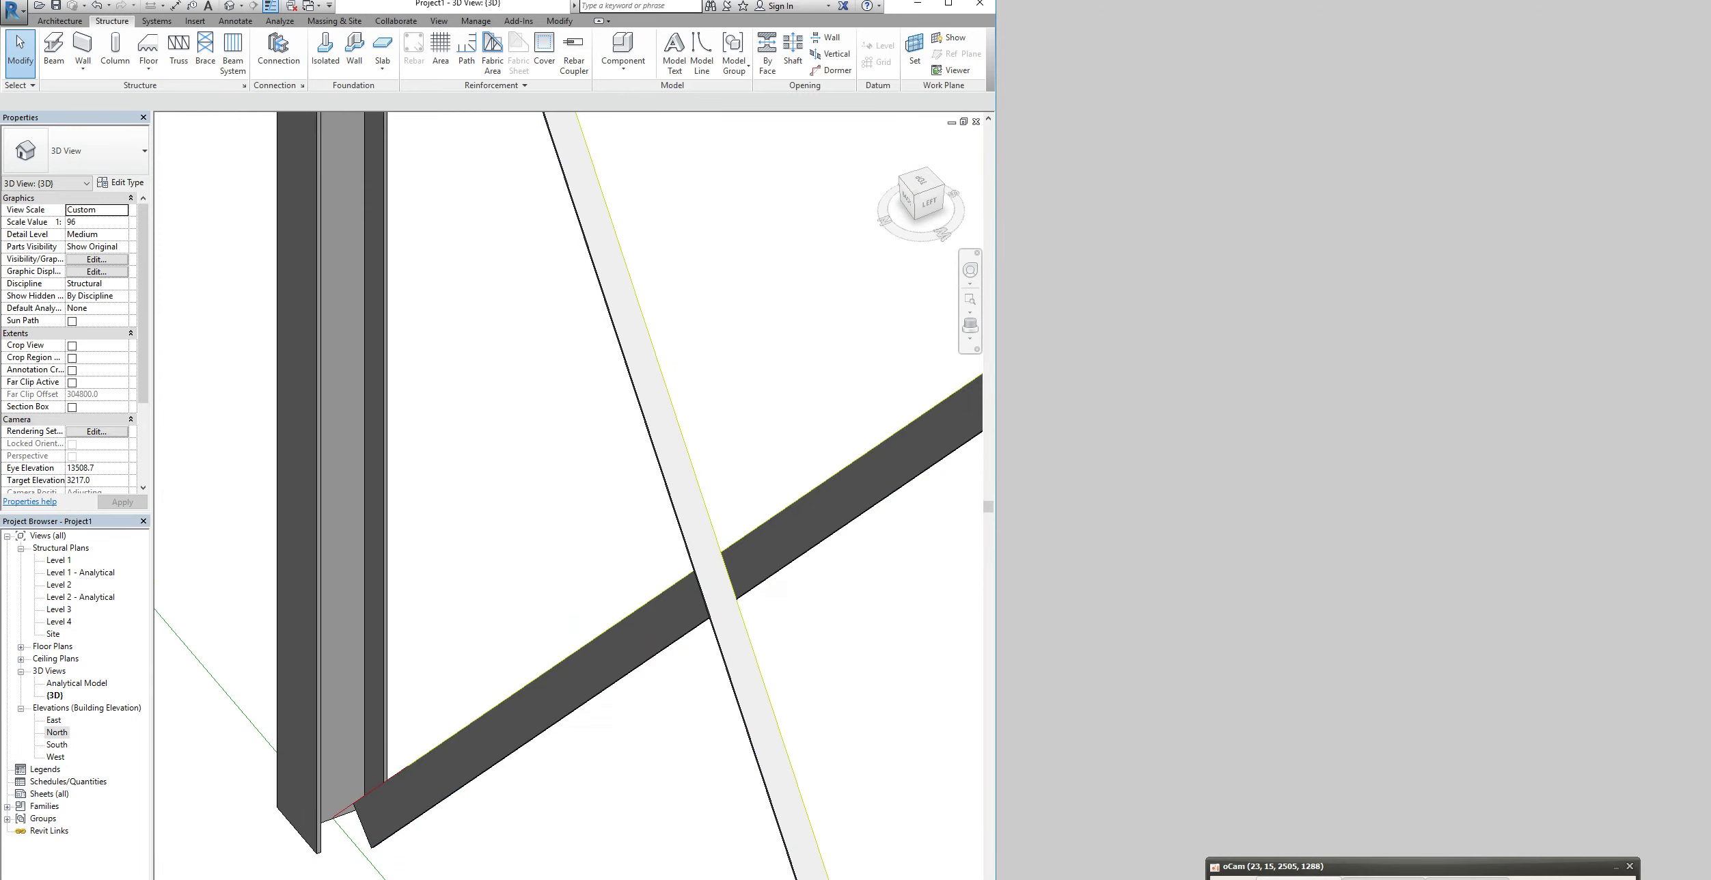
# Examine how the two crossed angle braces meet each other and the columns in the 3D view
pyautogui.keyDown('shift'); pyautogui.moveTo(477, 851); pyautogui.dragTo(660, 736, button='middle'); pyautogui.keyUp('shift')
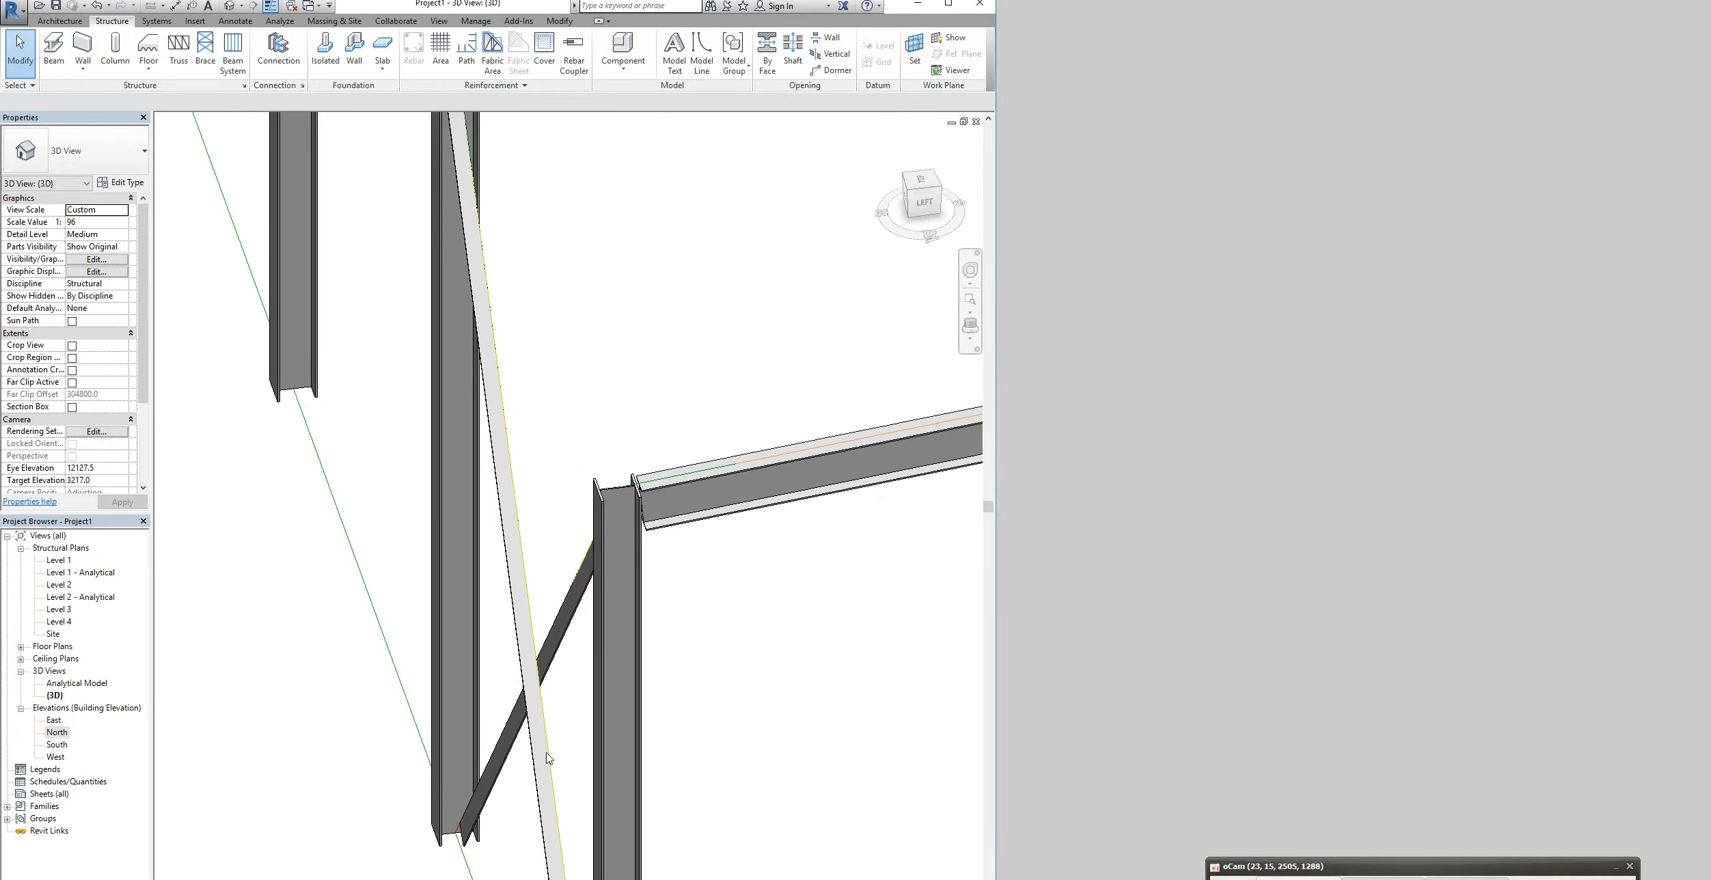
pyautogui.scroll(2, 540, 683)
pyautogui.scroll(-5, 527, 657)
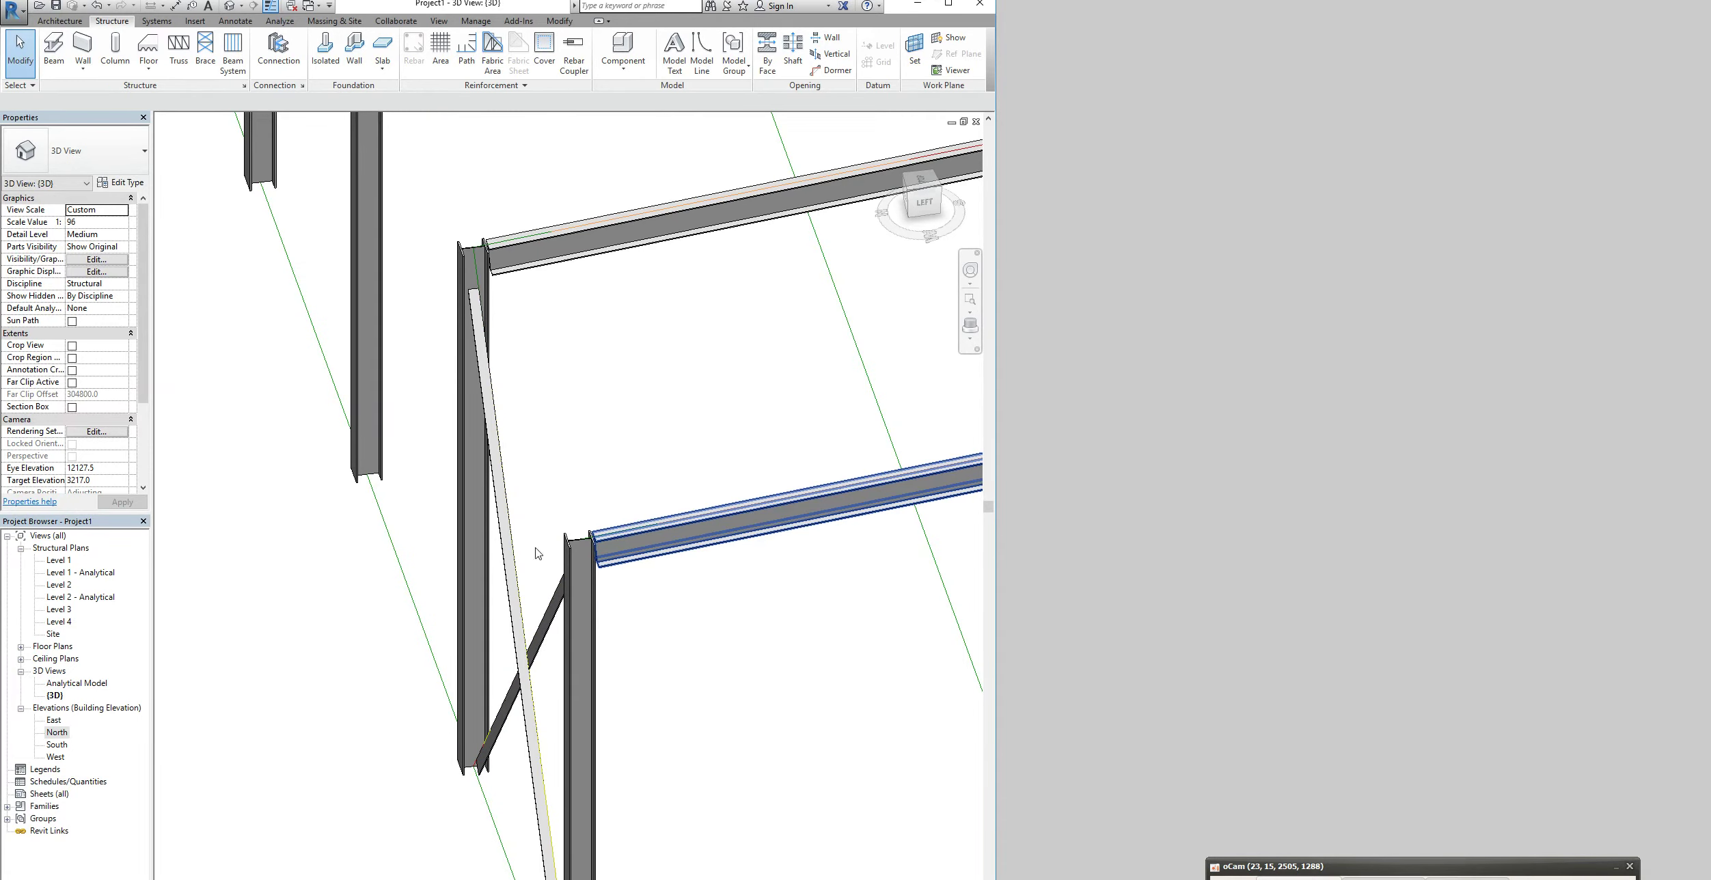
pyautogui.scroll(2, 584, 548)
pyautogui.scroll(-2, 585, 548)
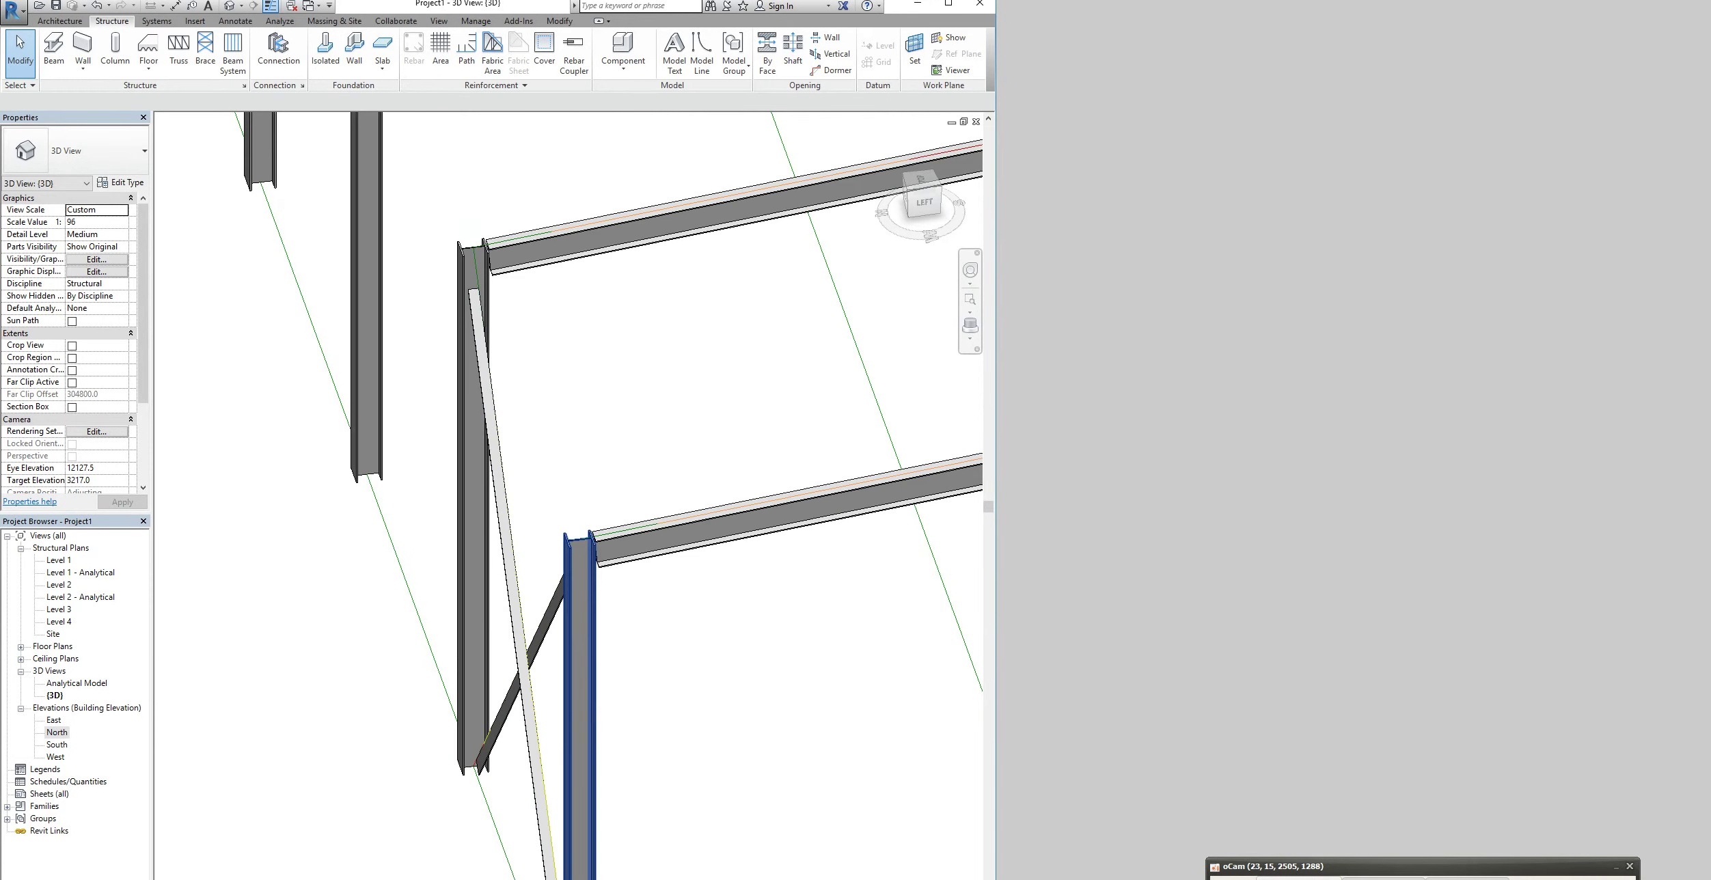
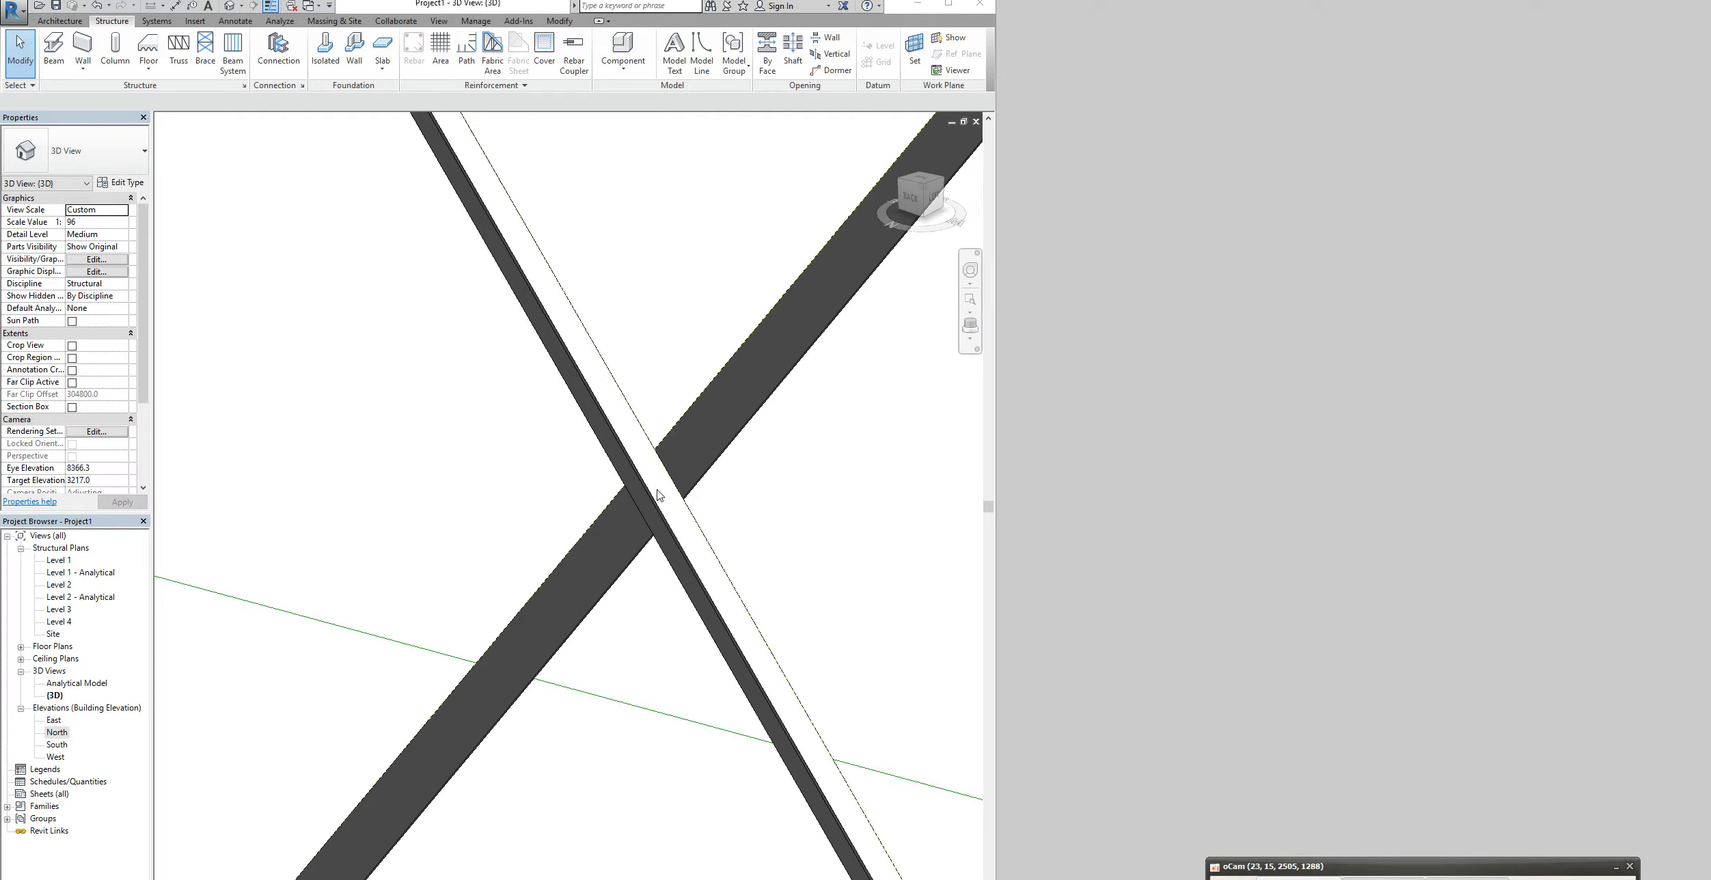
pyautogui.scroll(-5, 663, 521)
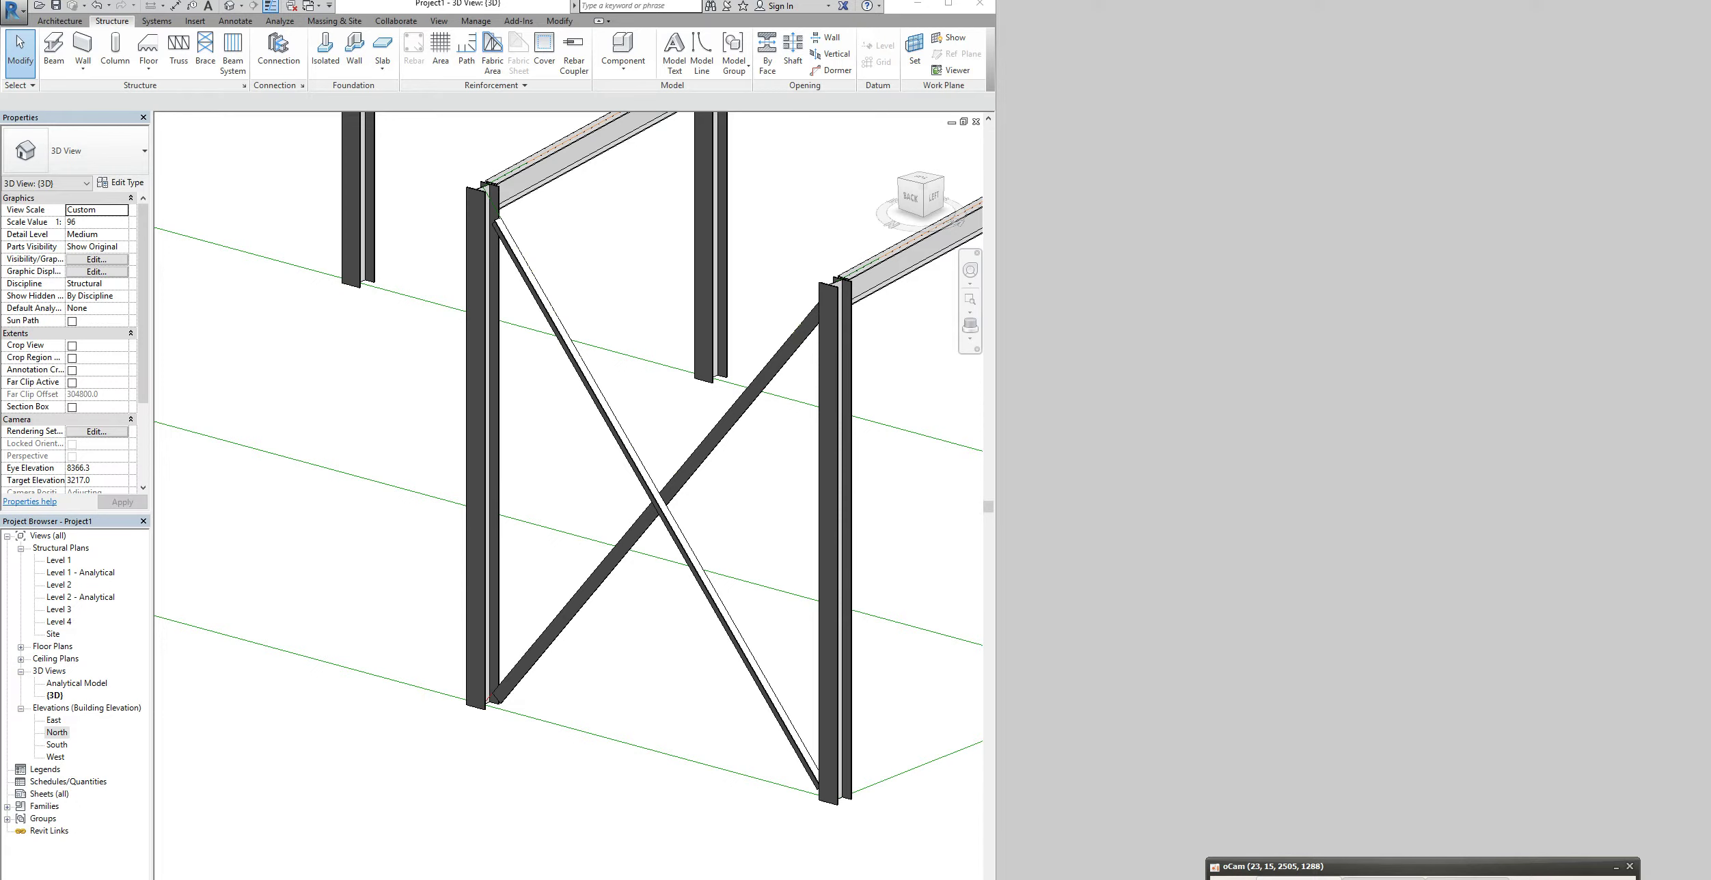
# View the Level 3 and Level 1 structural plans to see how the braced bay is shown
pyautogui.doubleClick(60, 609)
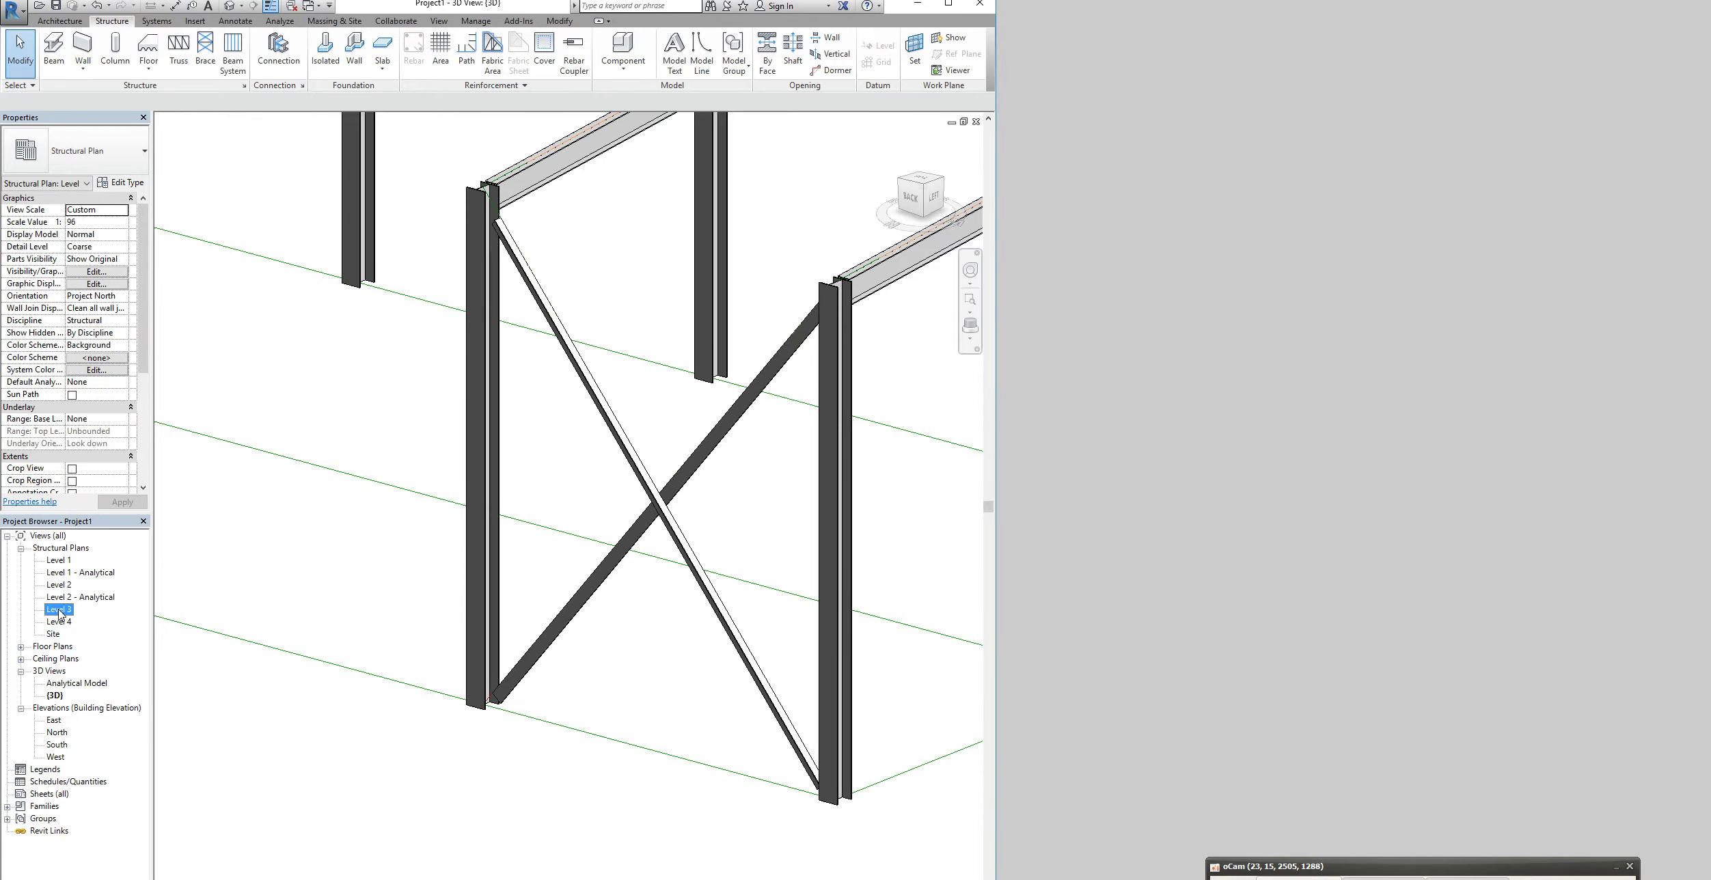
pyautogui.scroll(5, 367, 302)
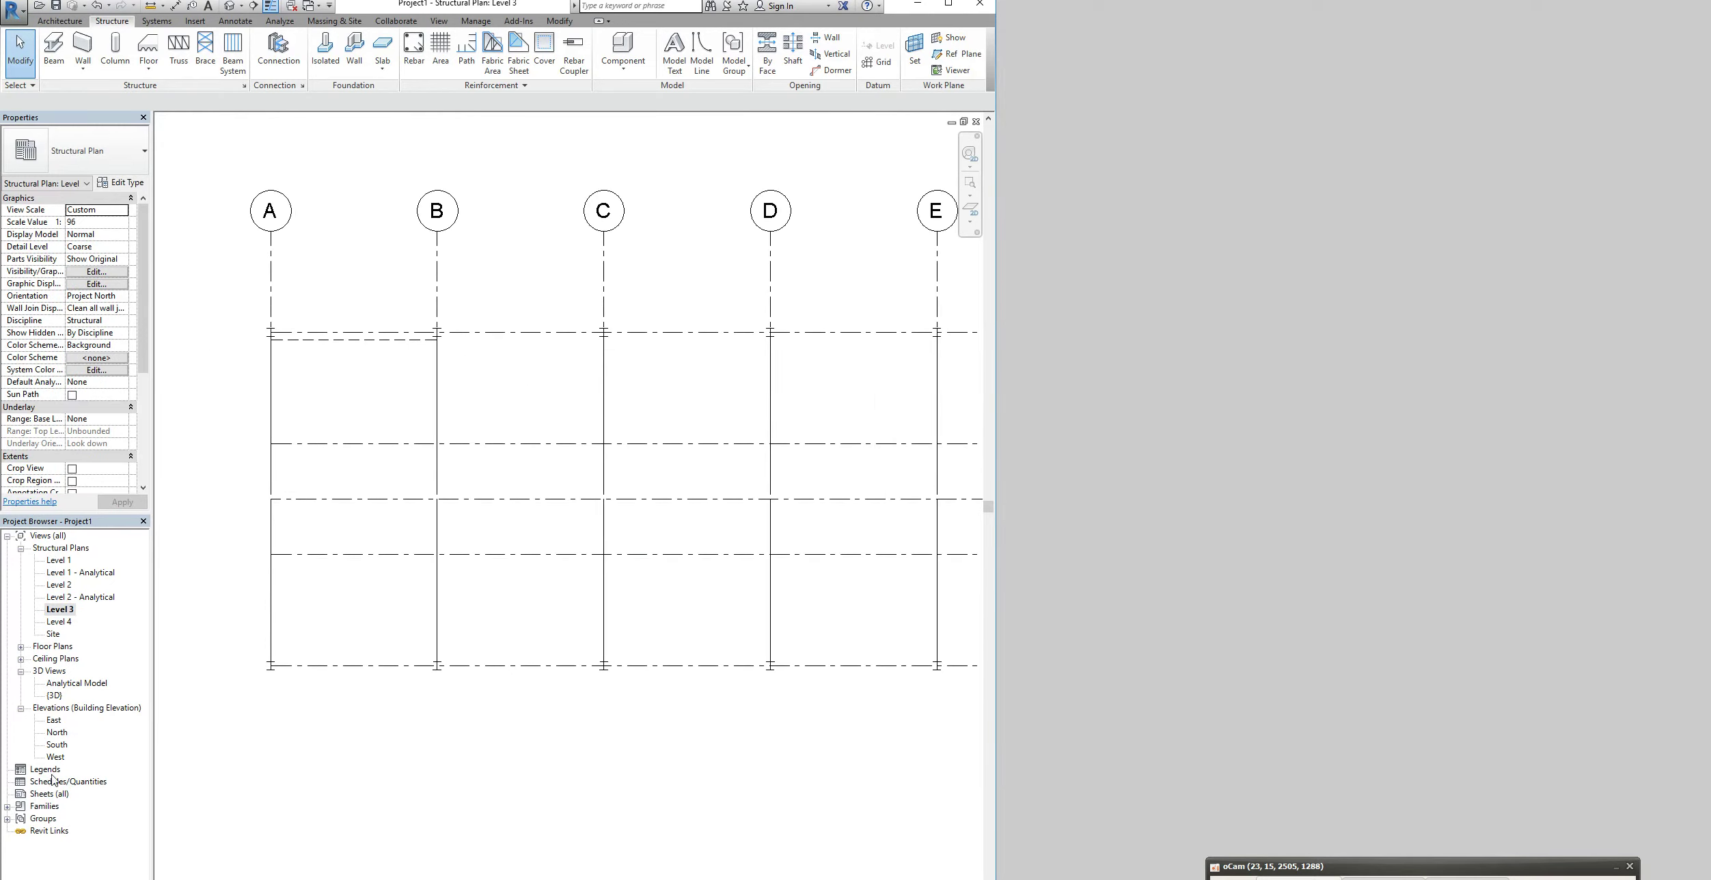
pyautogui.doubleClick(56, 562)
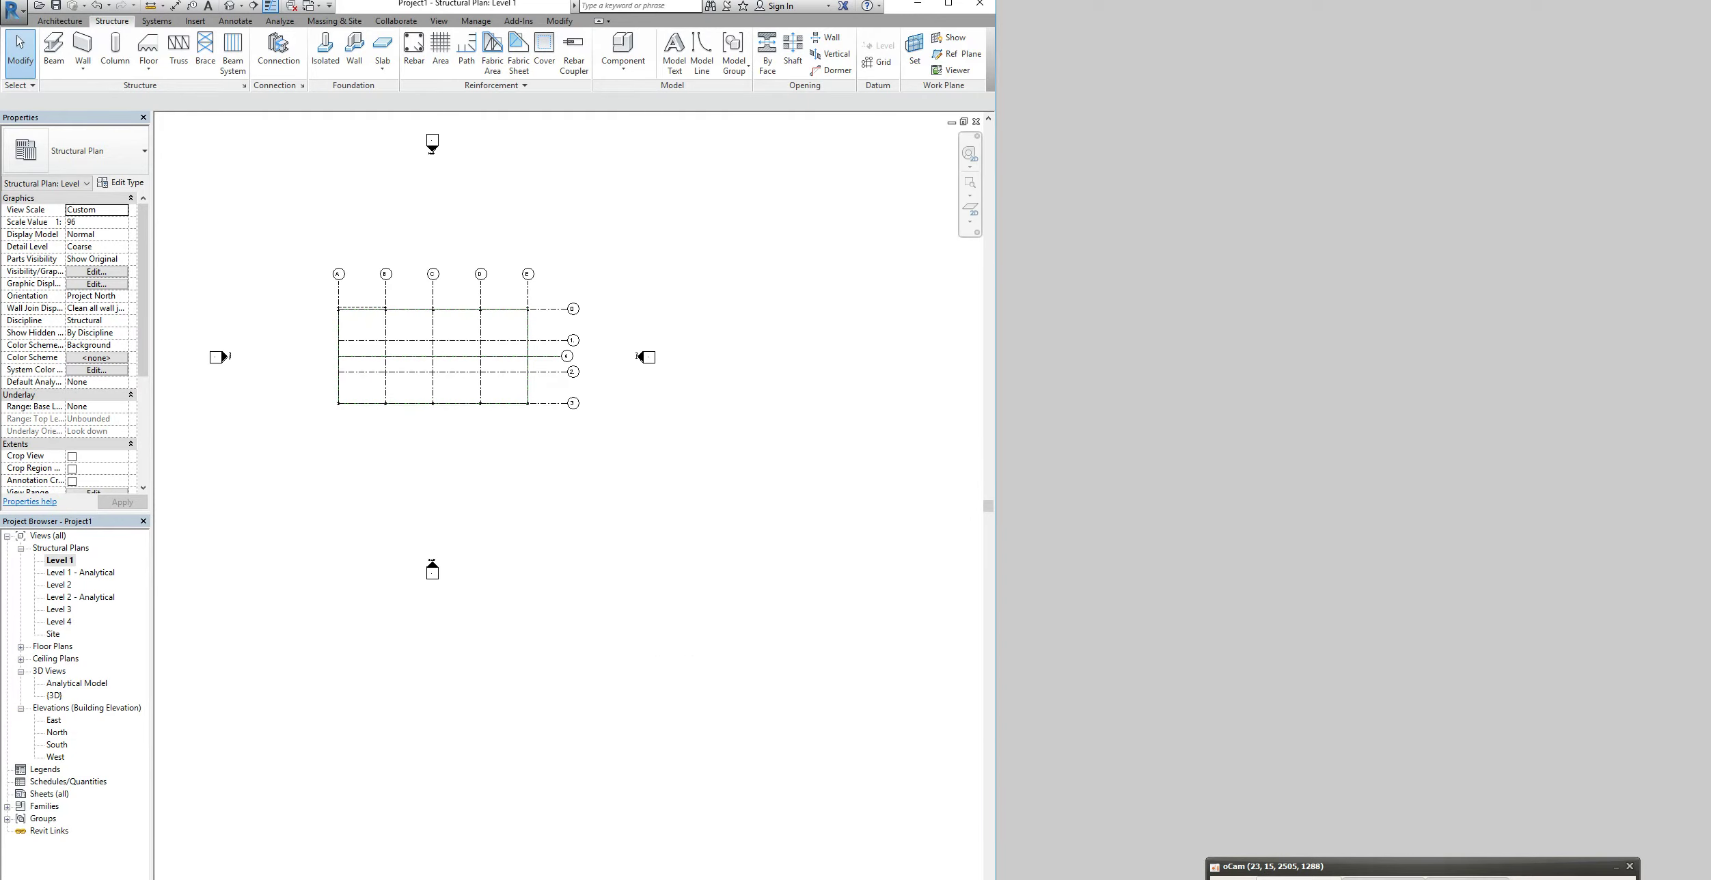
pyautogui.click(229, 879)
pyautogui.click(251, 850)
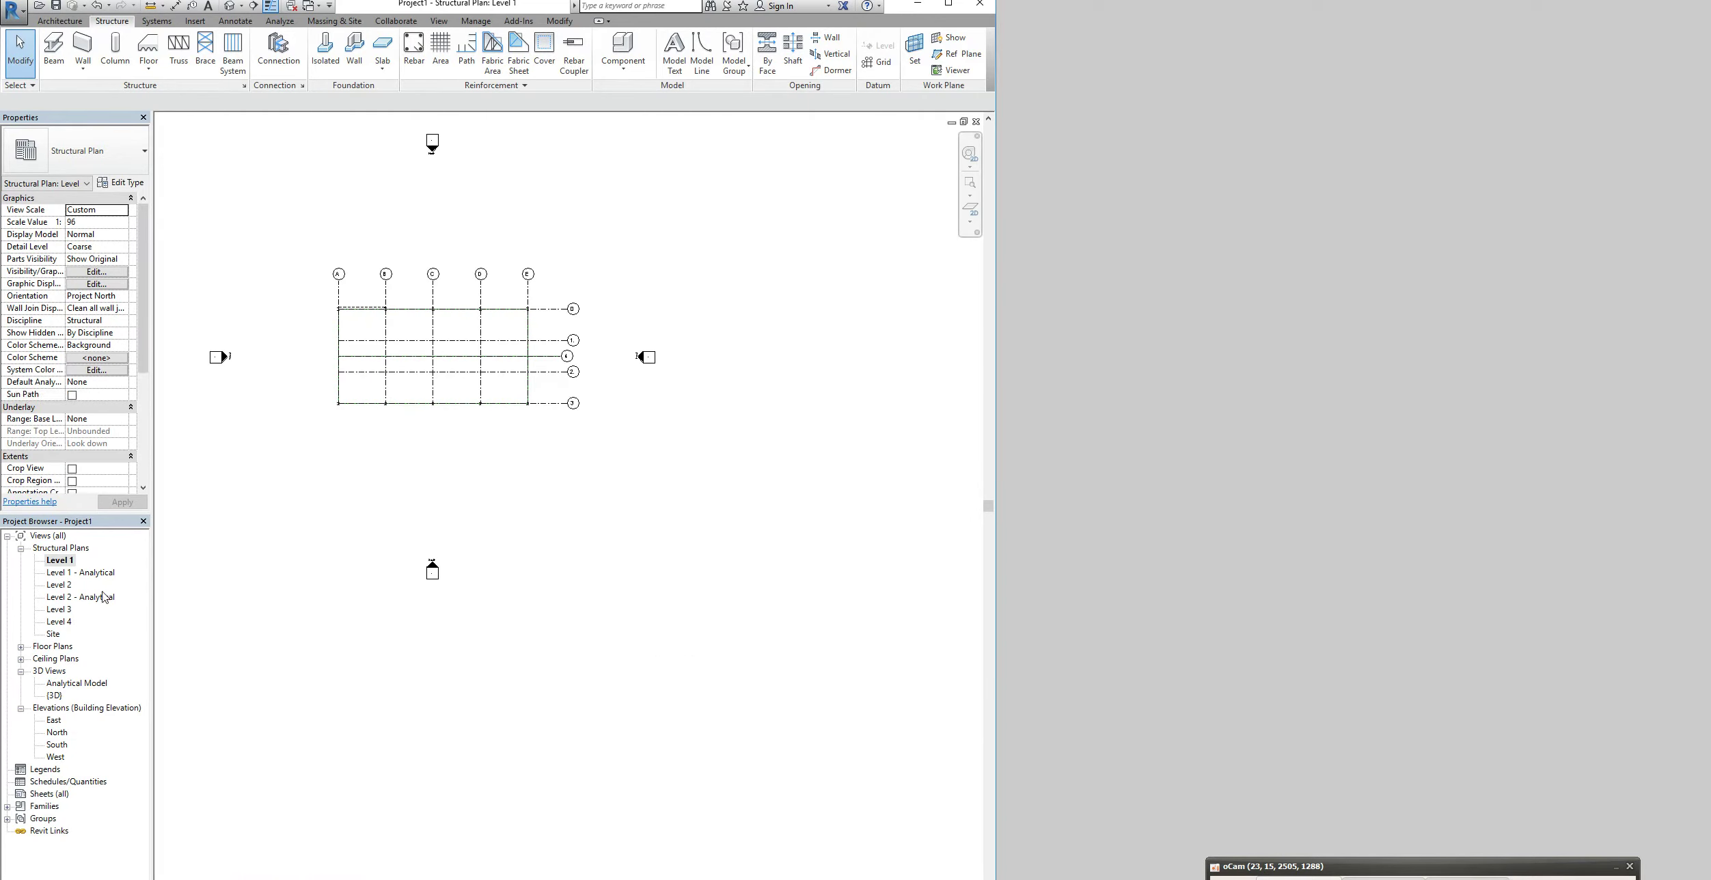
# Reopen the Level 3 structural plan and set its detail level to Fine
pyautogui.doubleClick(53, 610)
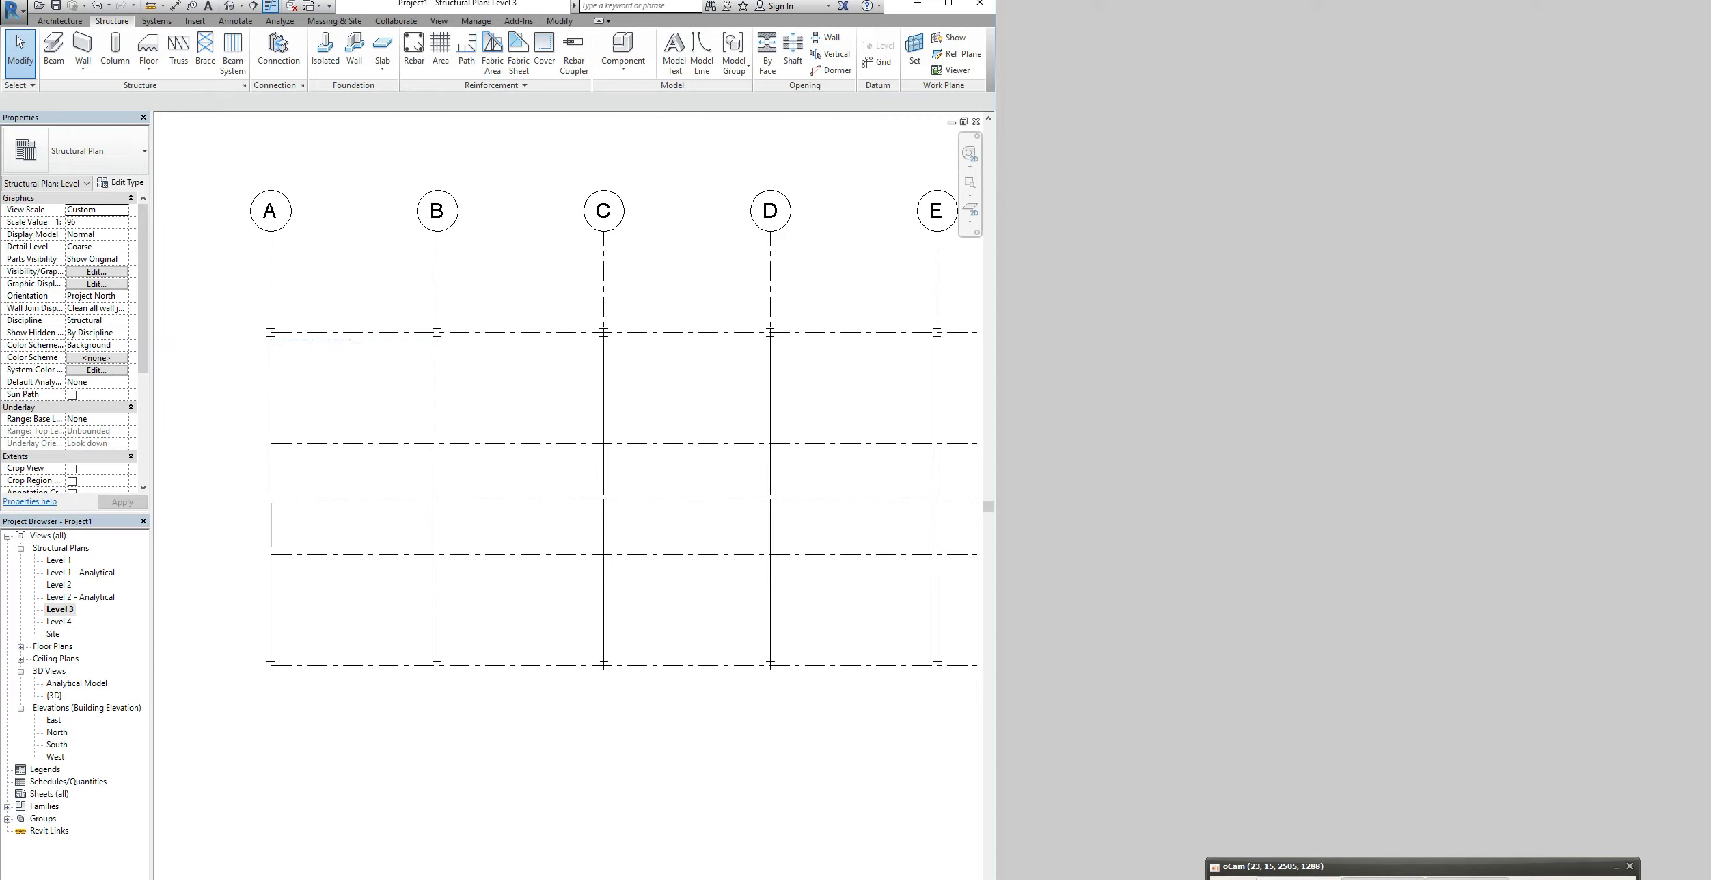
pyautogui.click(226, 878)
pyautogui.click(233, 869)
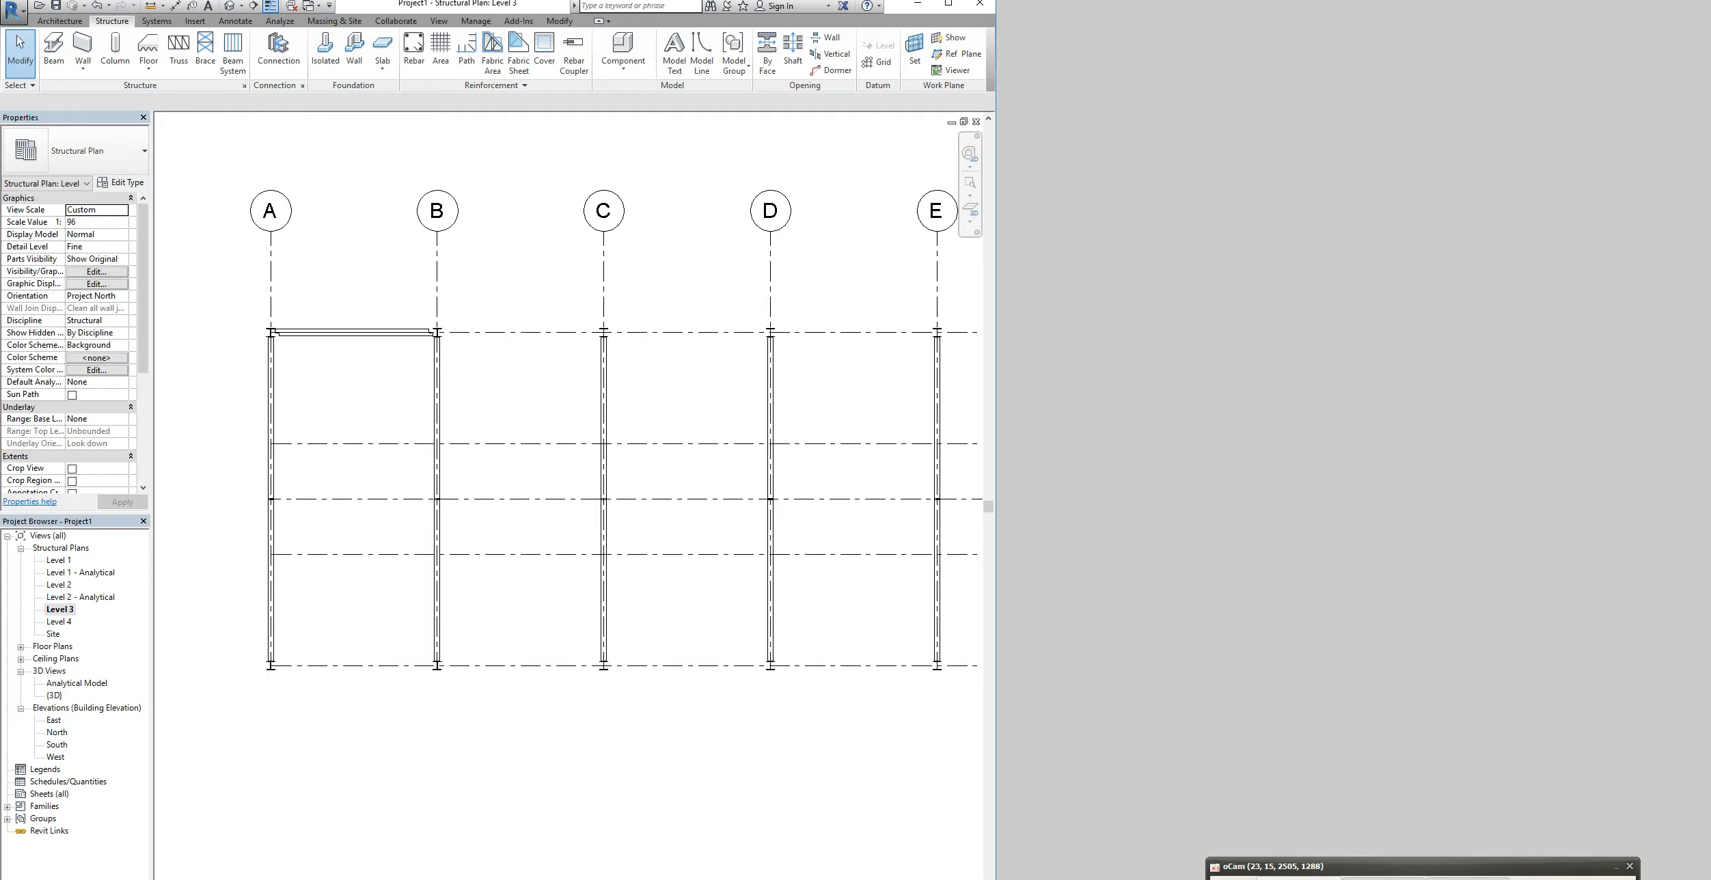
# Try the Wireframe and Hidden Line visual styles on the Level 3 plan, ending with Shaded
pyautogui.moveTo(0, 437); pyautogui.dragTo(802, 437)
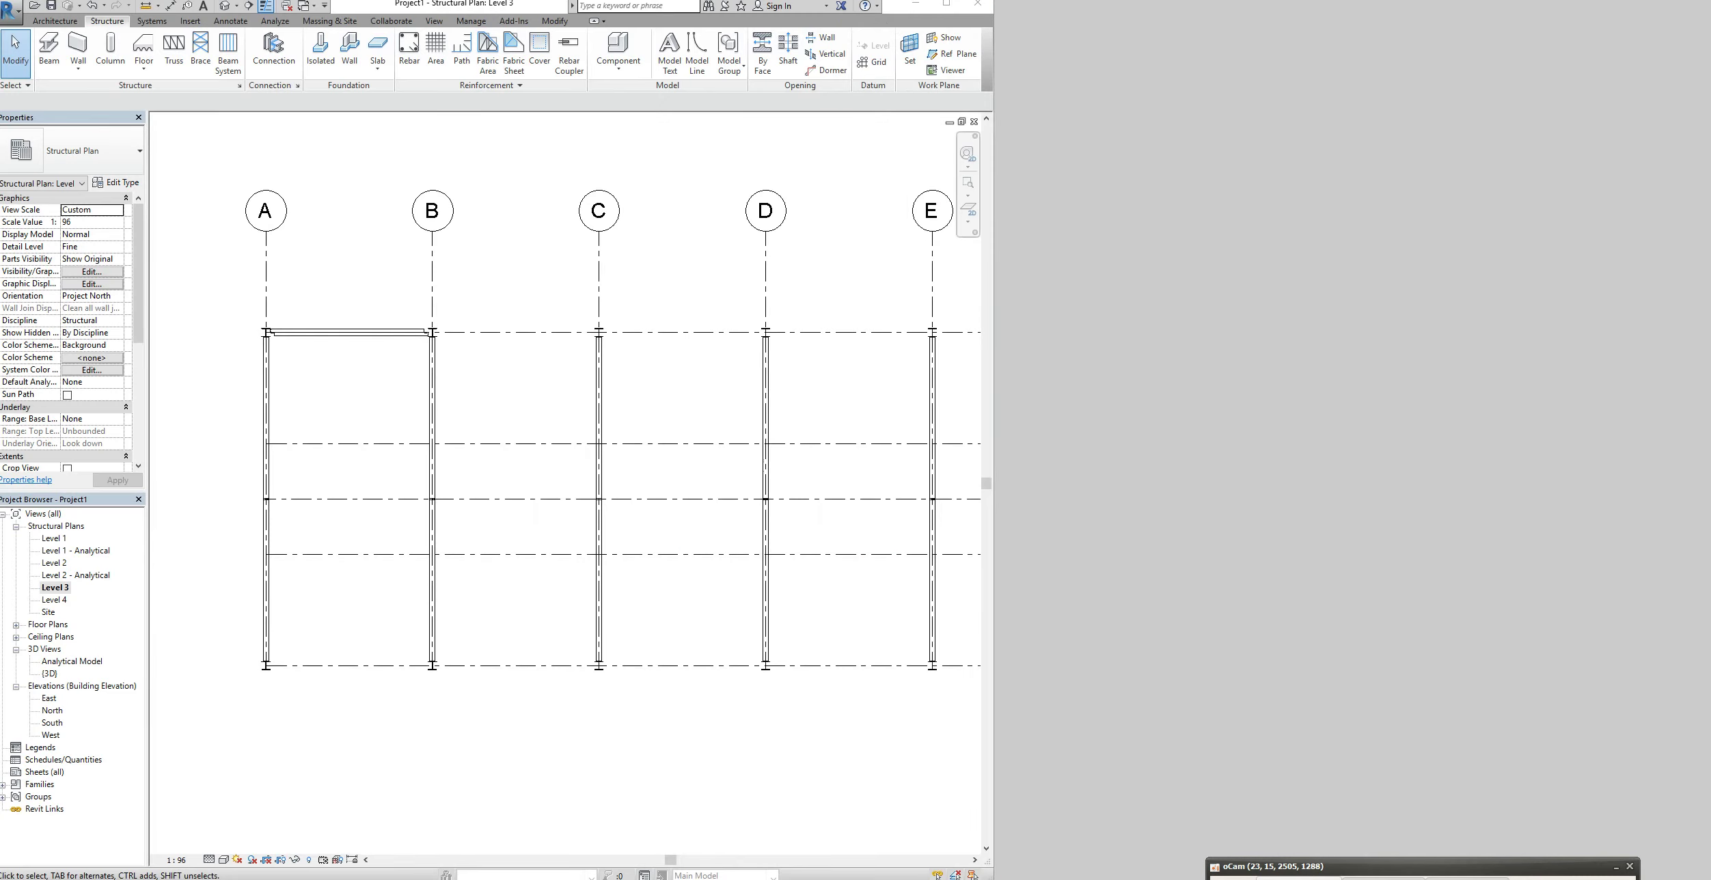
pyautogui.click(224, 860)
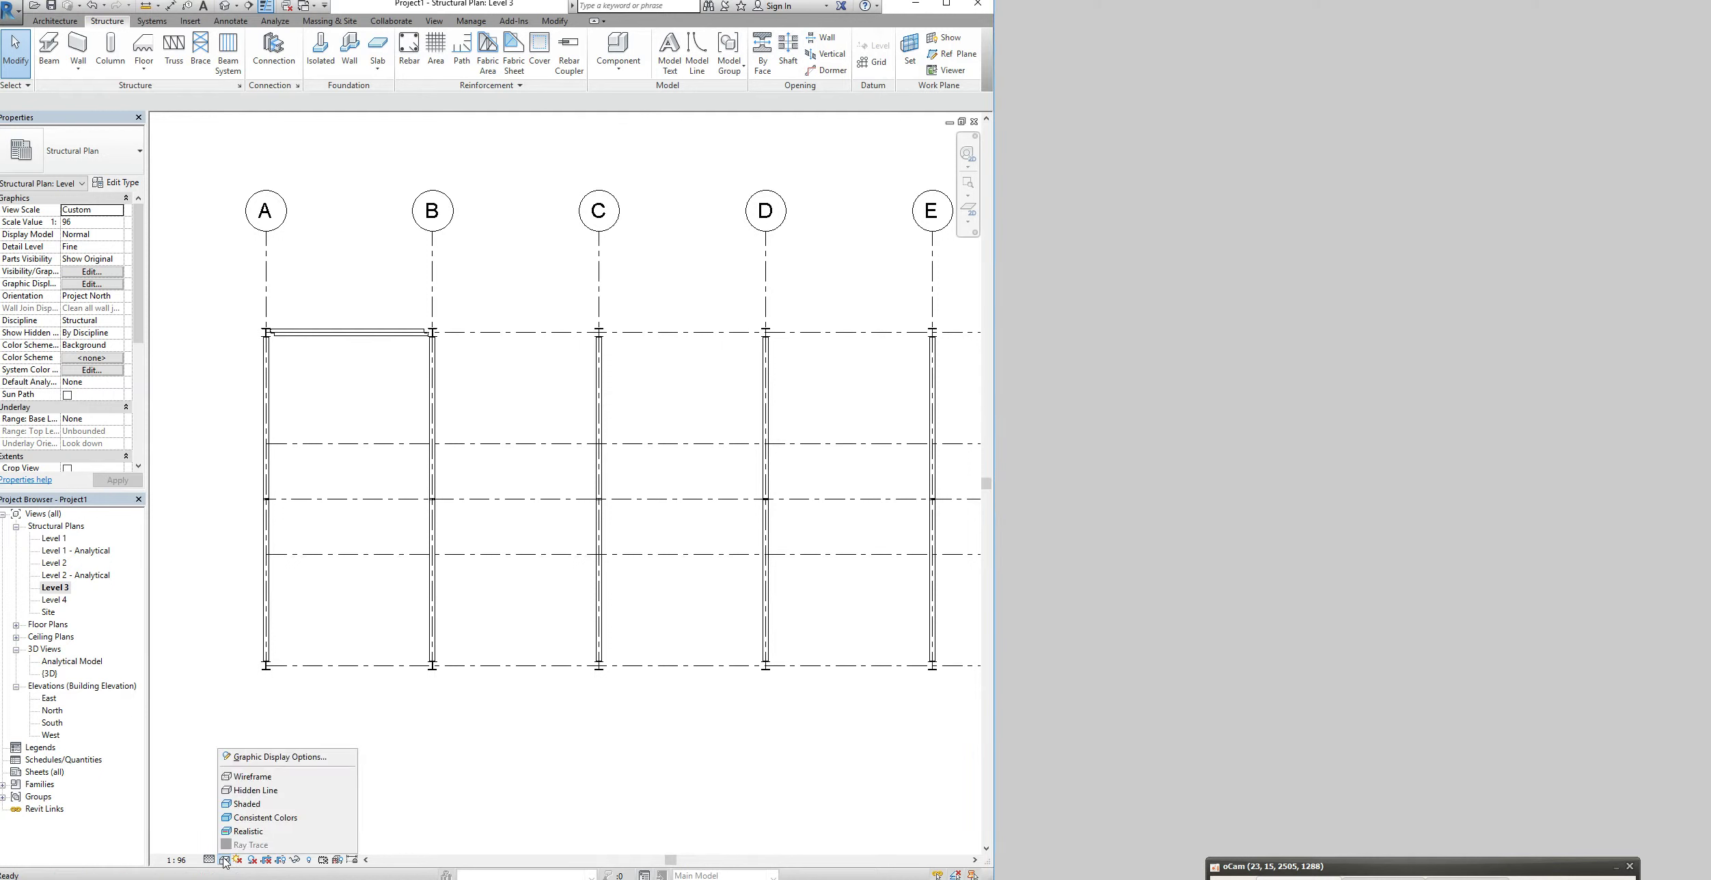
pyautogui.click(234, 778)
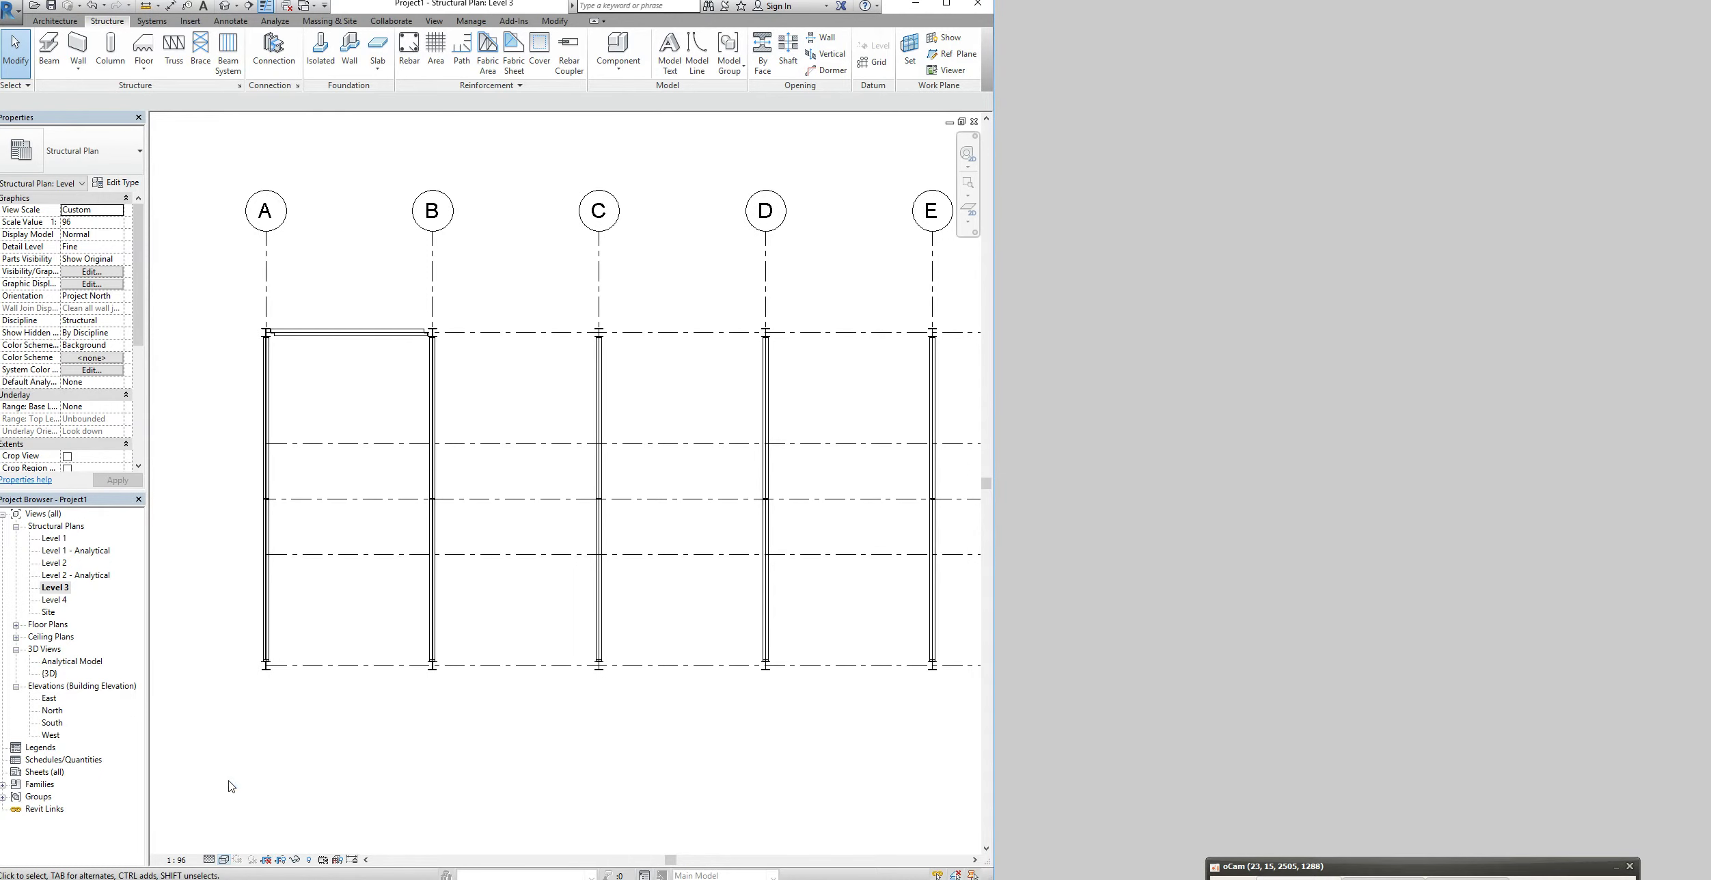
pyautogui.click(224, 860)
pyautogui.click(241, 793)
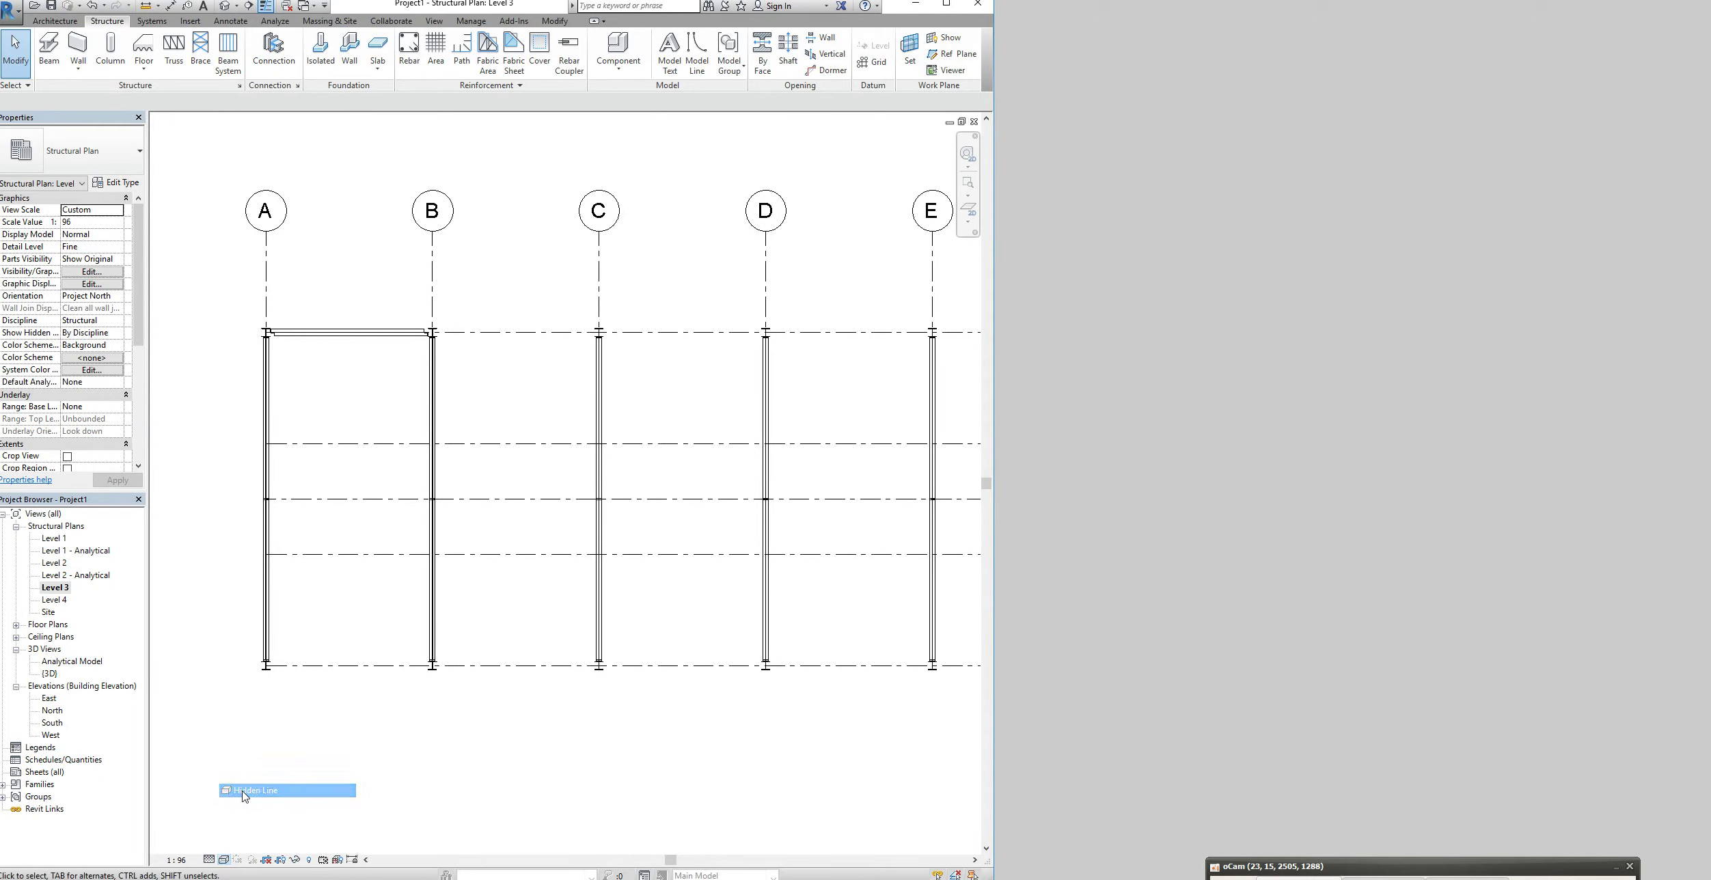
pyautogui.click(224, 860)
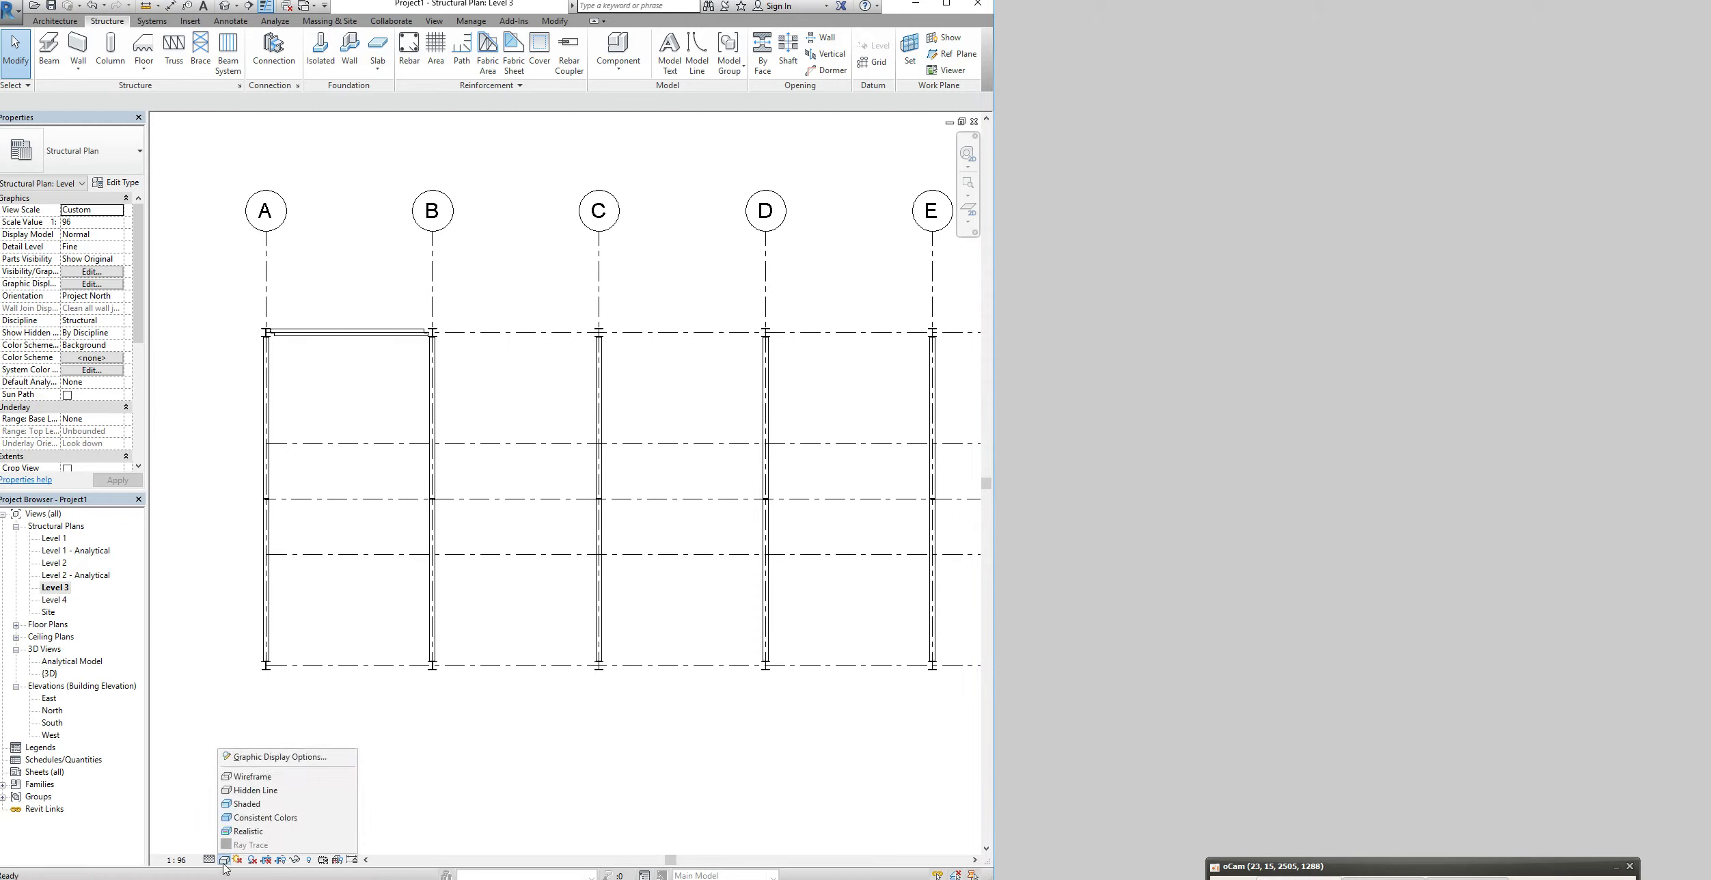
pyautogui.click(240, 804)
# Switch the plan's detail level to Coarse and back to Fine, and set the visual style to Hidden Line
pyautogui.click(196, 860)
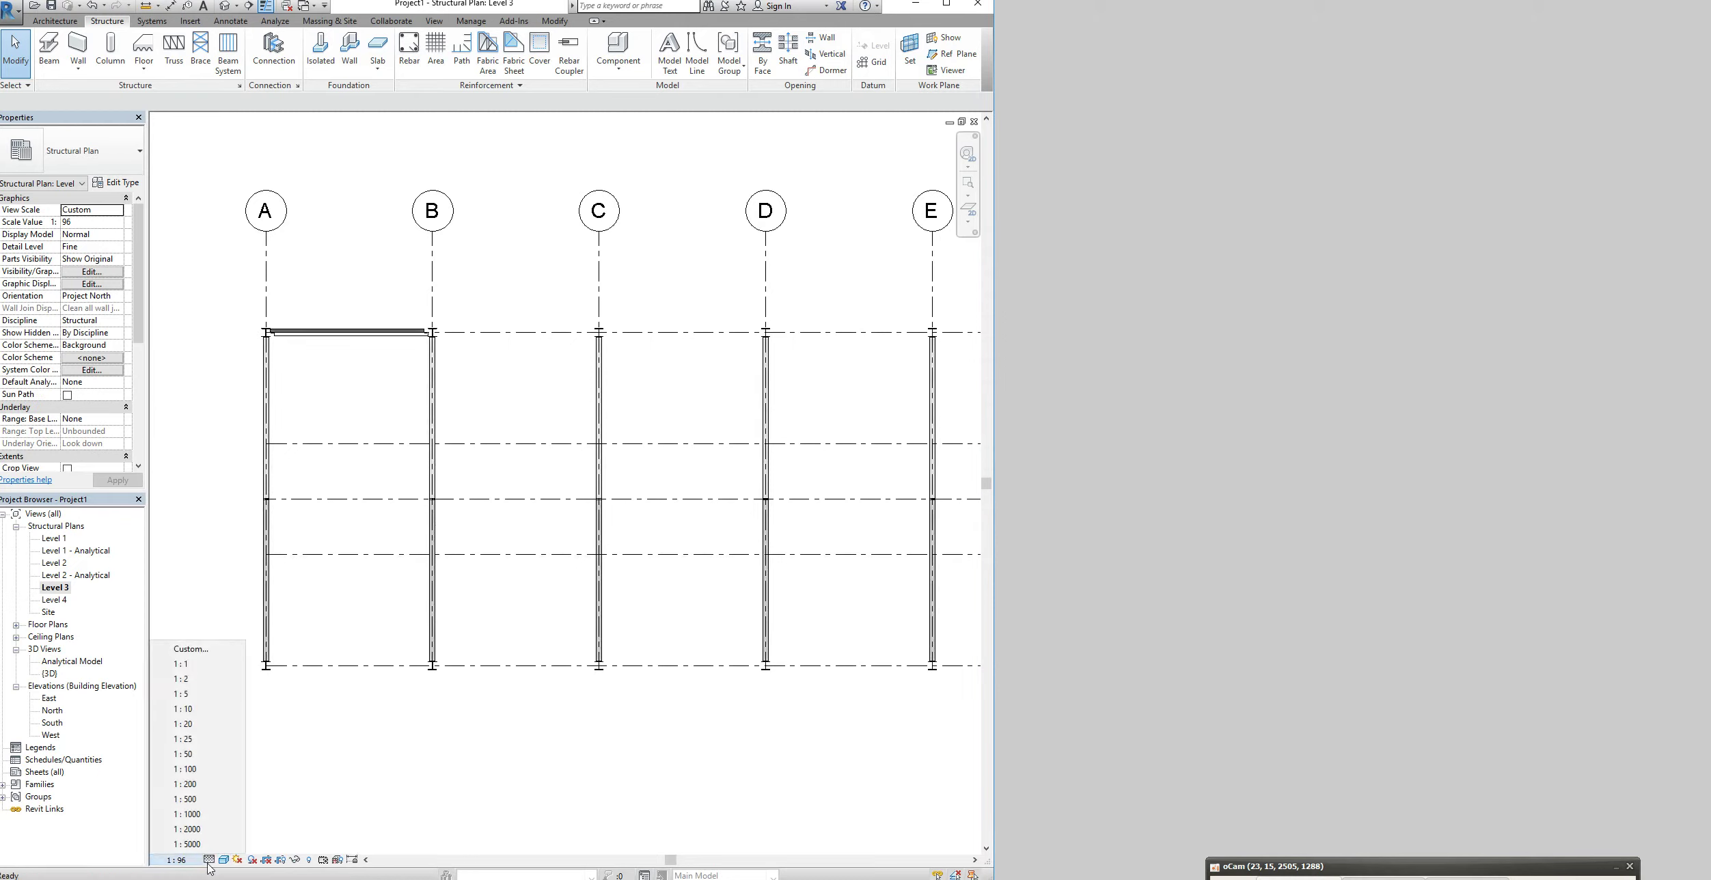
pyautogui.click(212, 861)
pyautogui.click(211, 861)
pyautogui.click(229, 816)
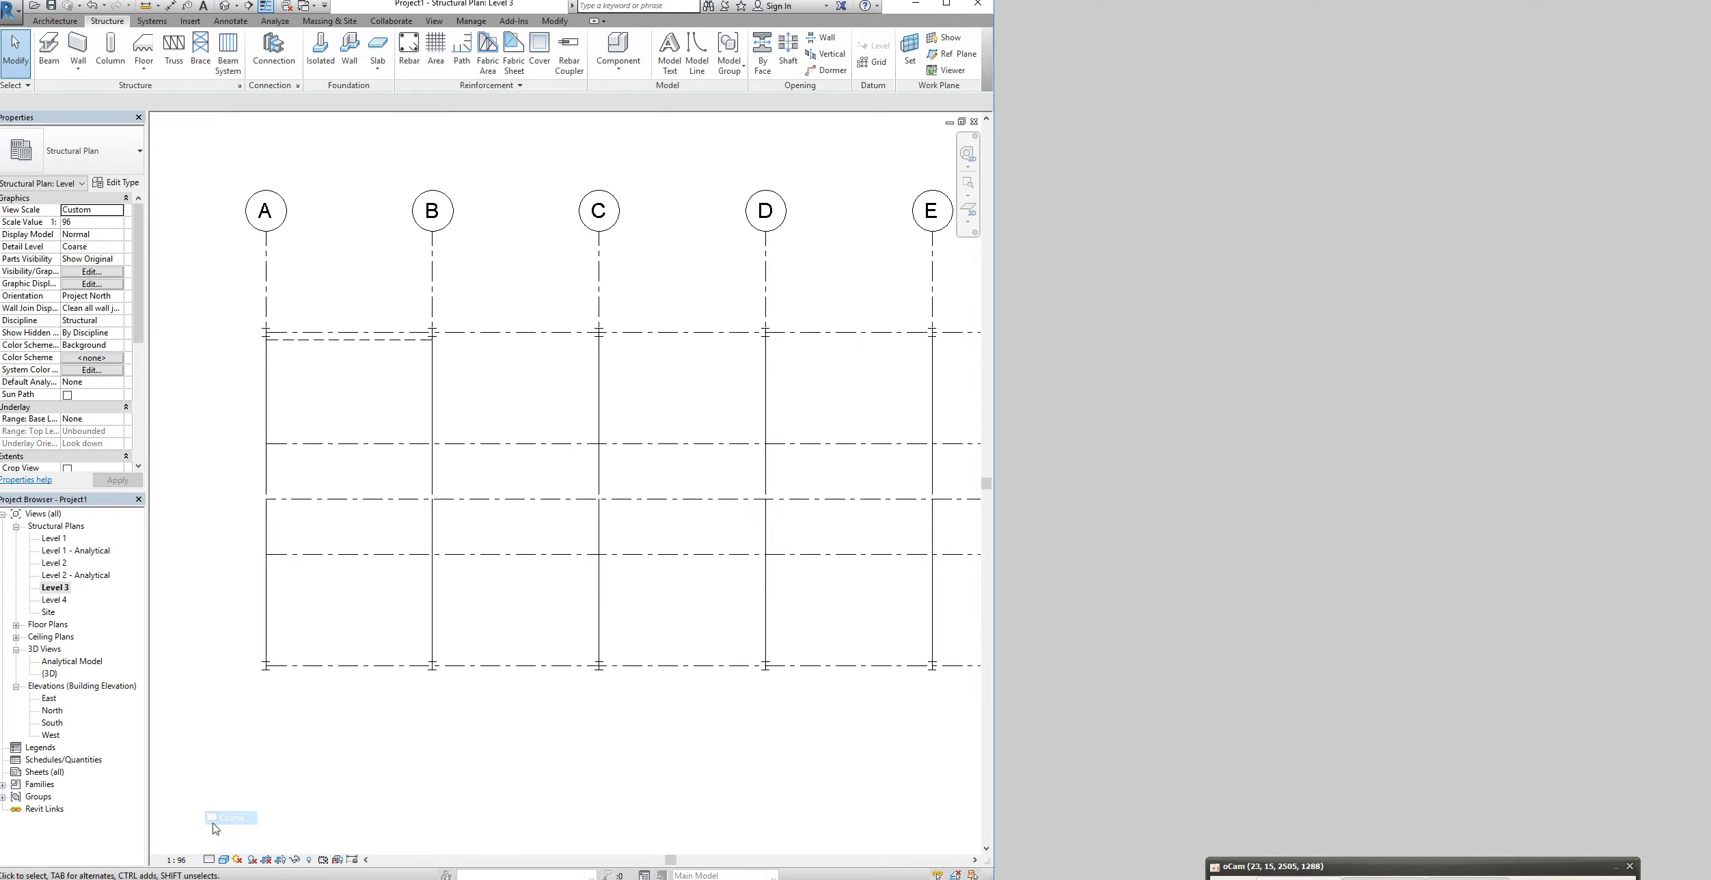
pyautogui.click(211, 861)
pyautogui.click(229, 845)
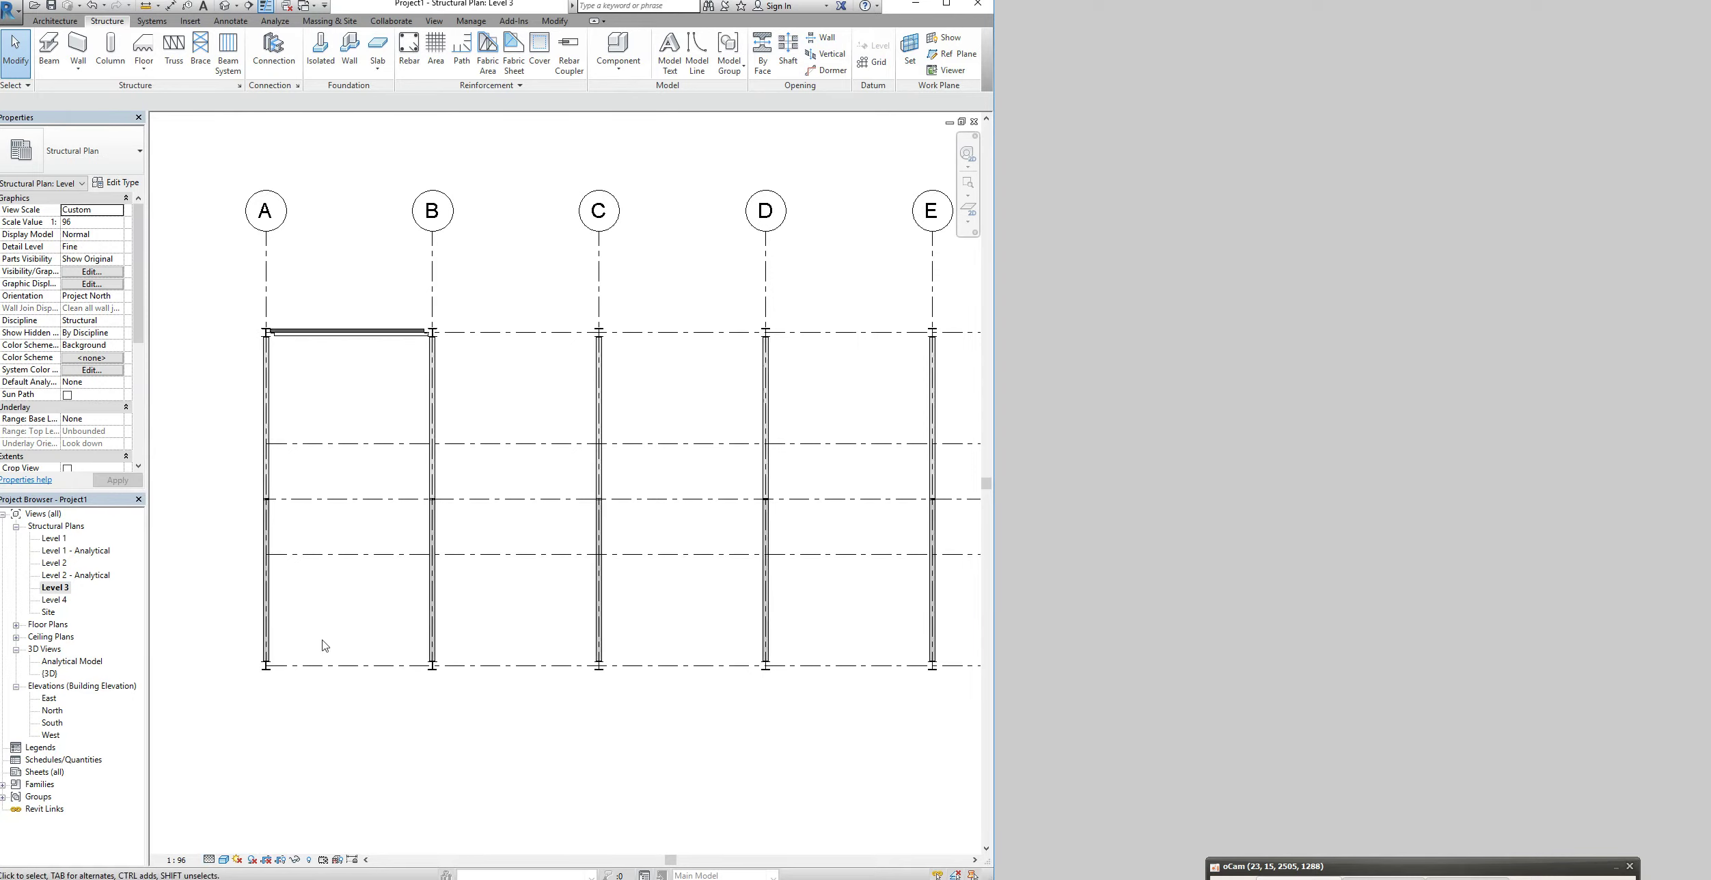
pyautogui.click(224, 860)
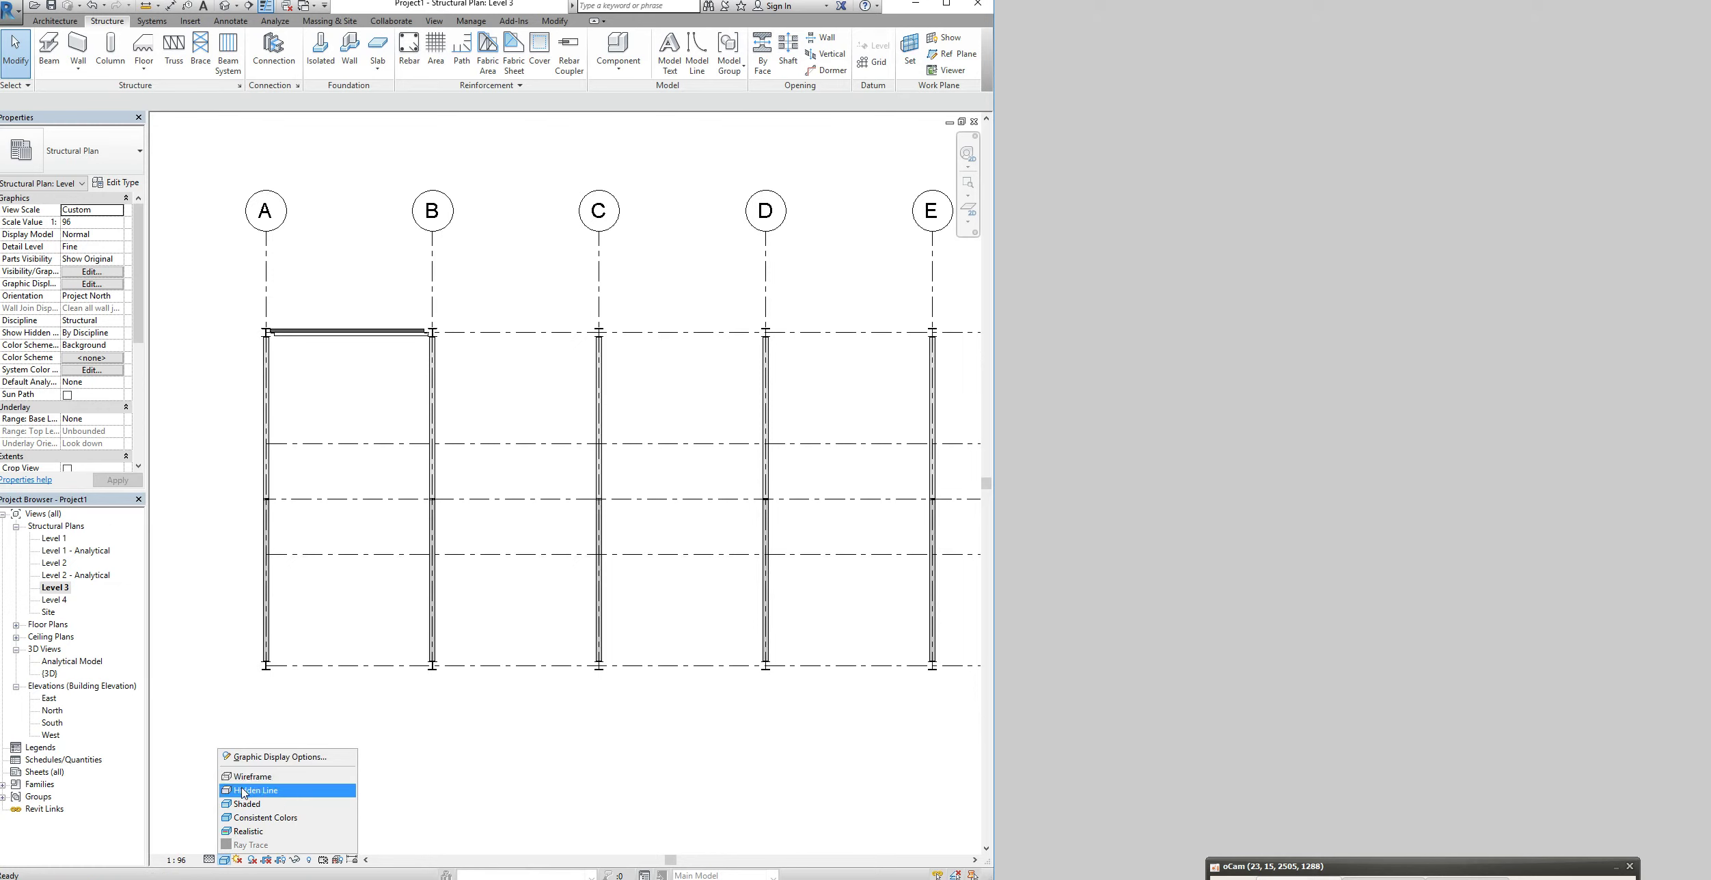
pyautogui.click(245, 790)
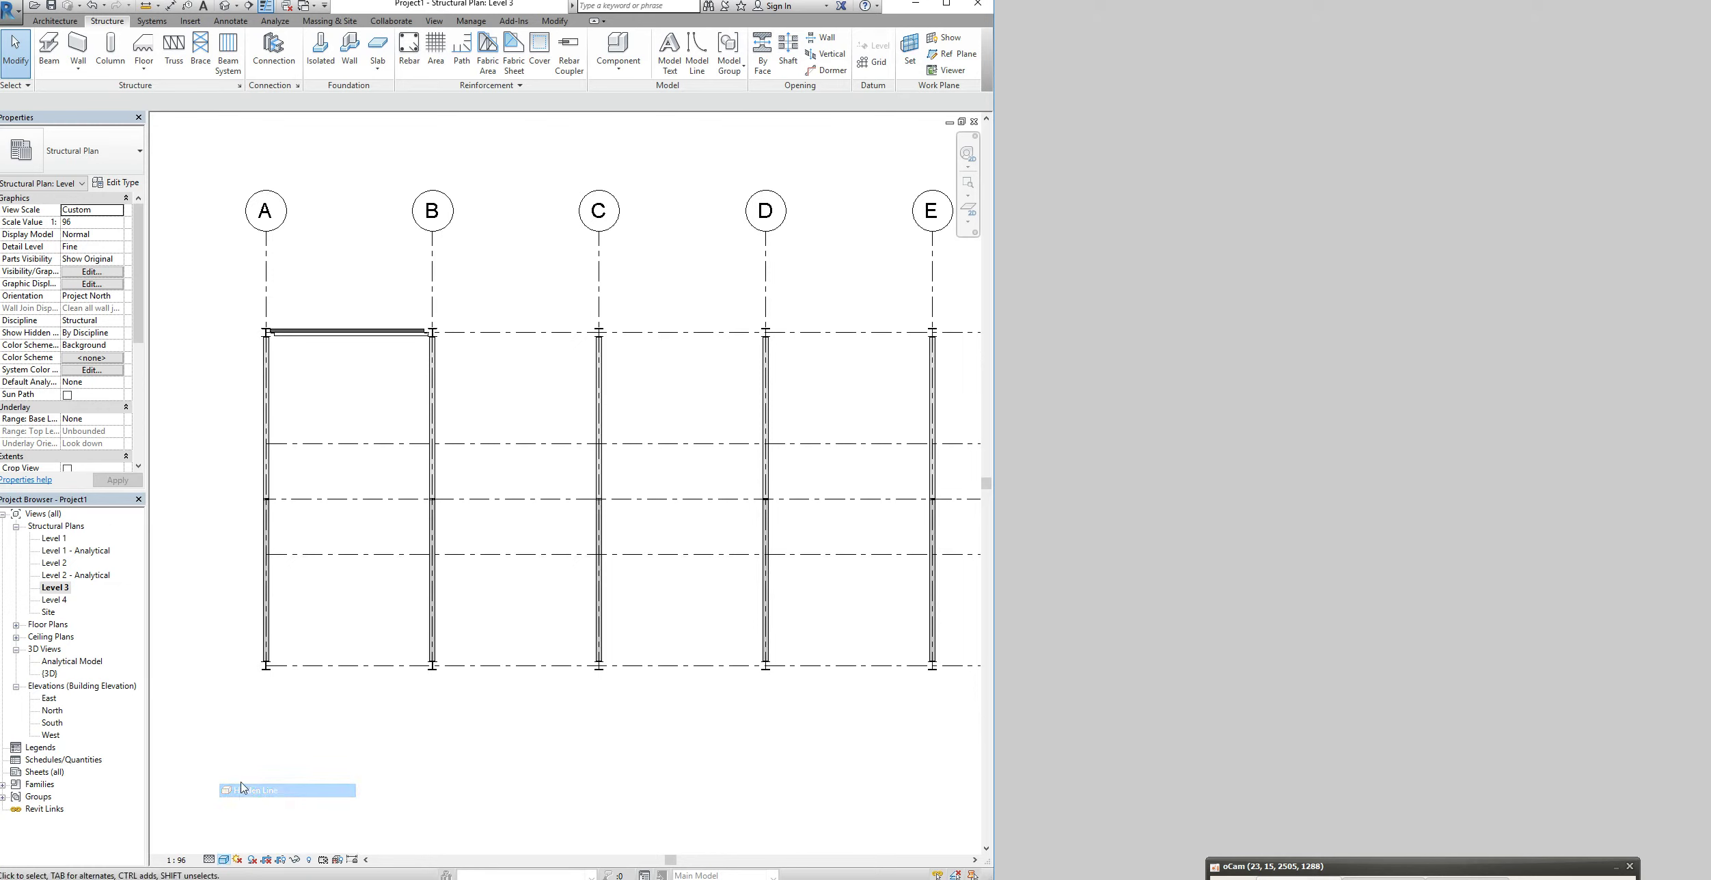
pyautogui.click(348, 342)
pyautogui.keyDown('ctrl'); pyautogui.click(348, 340); pyautogui.keyUp('ctrl')
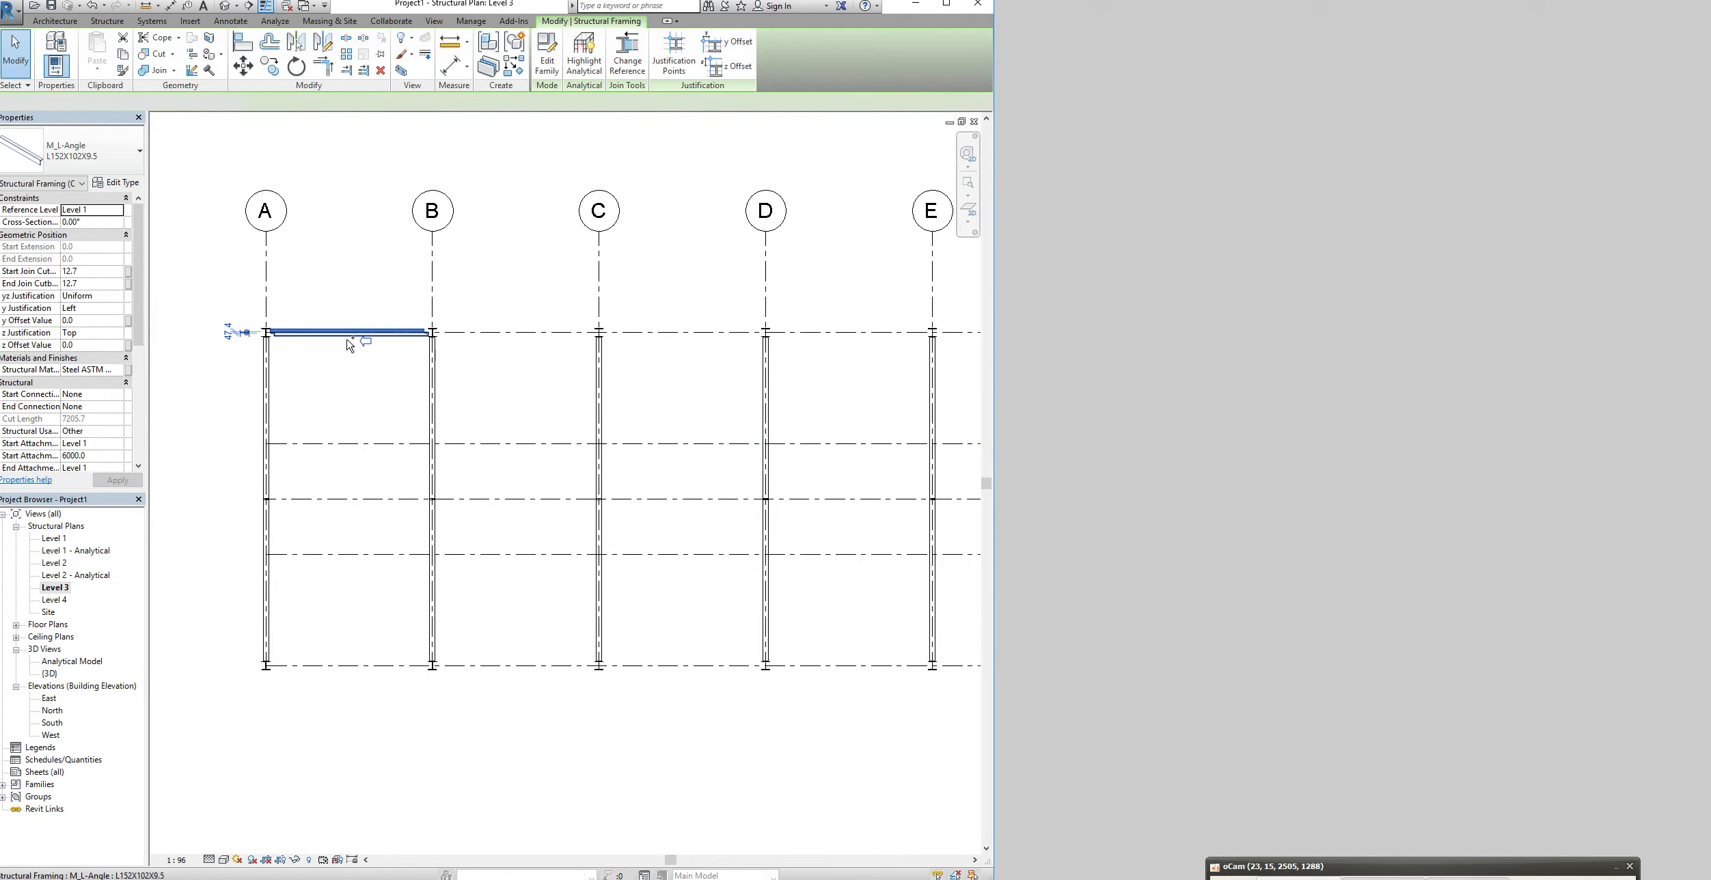
pyautogui.click(331, 323)
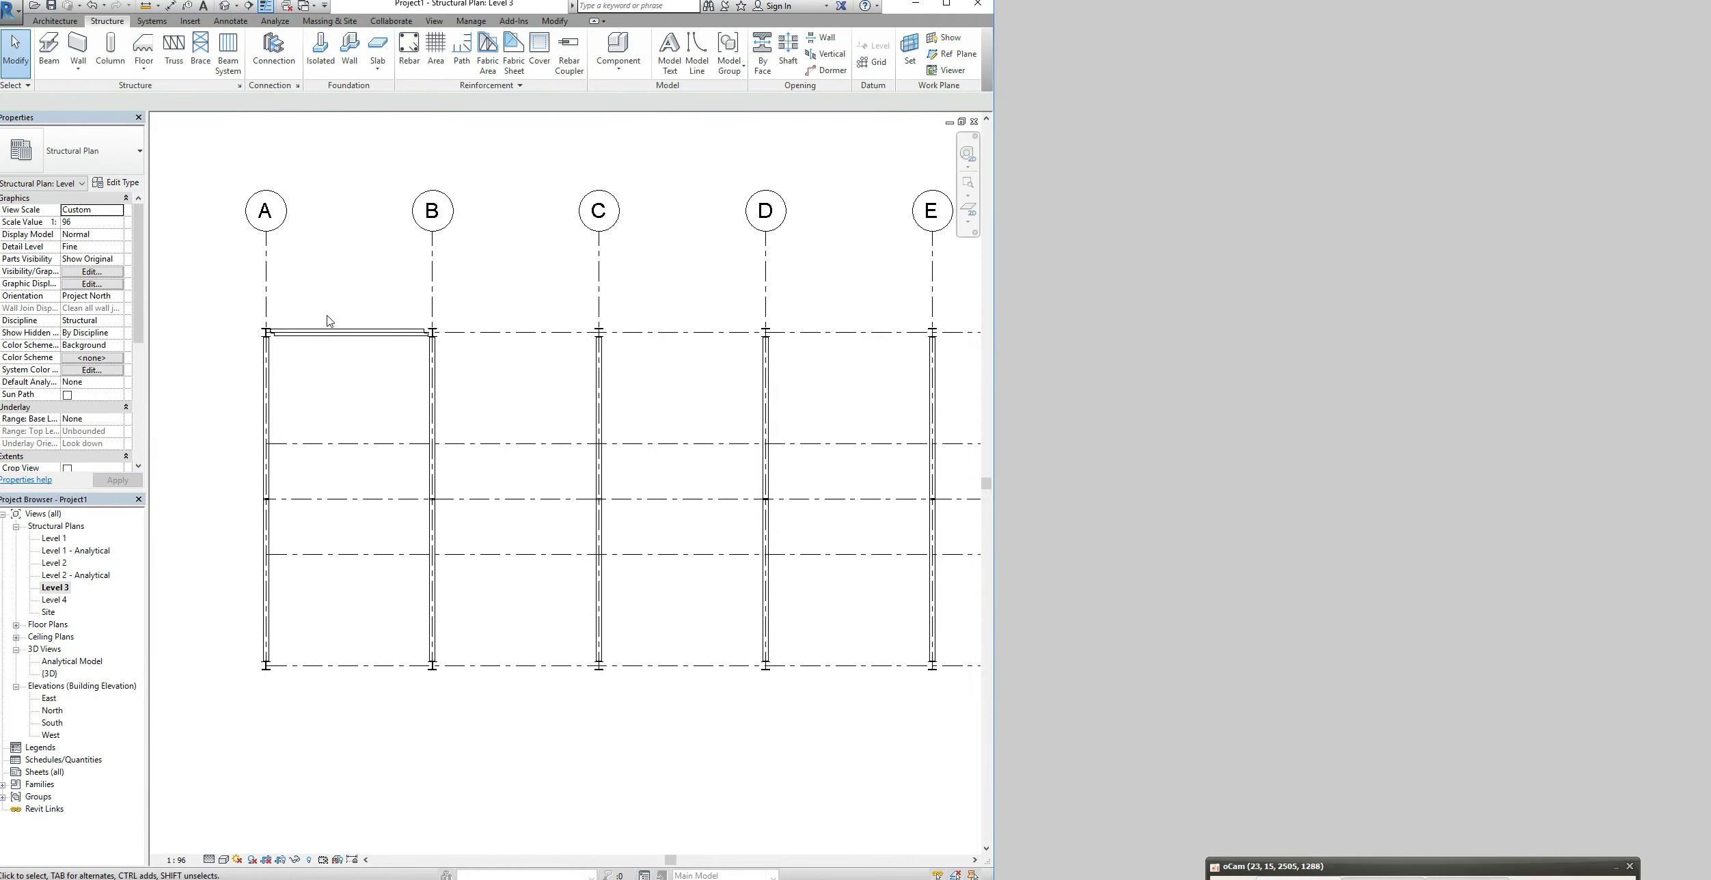
# Array both angle braces between grids A and B linearly along grid 0, with the last member at grid E and a count of 5
pyautogui.click(344, 338)
pyautogui.keyDown('ctrl'); pyautogui.click(344, 339); pyautogui.keyUp('ctrl')
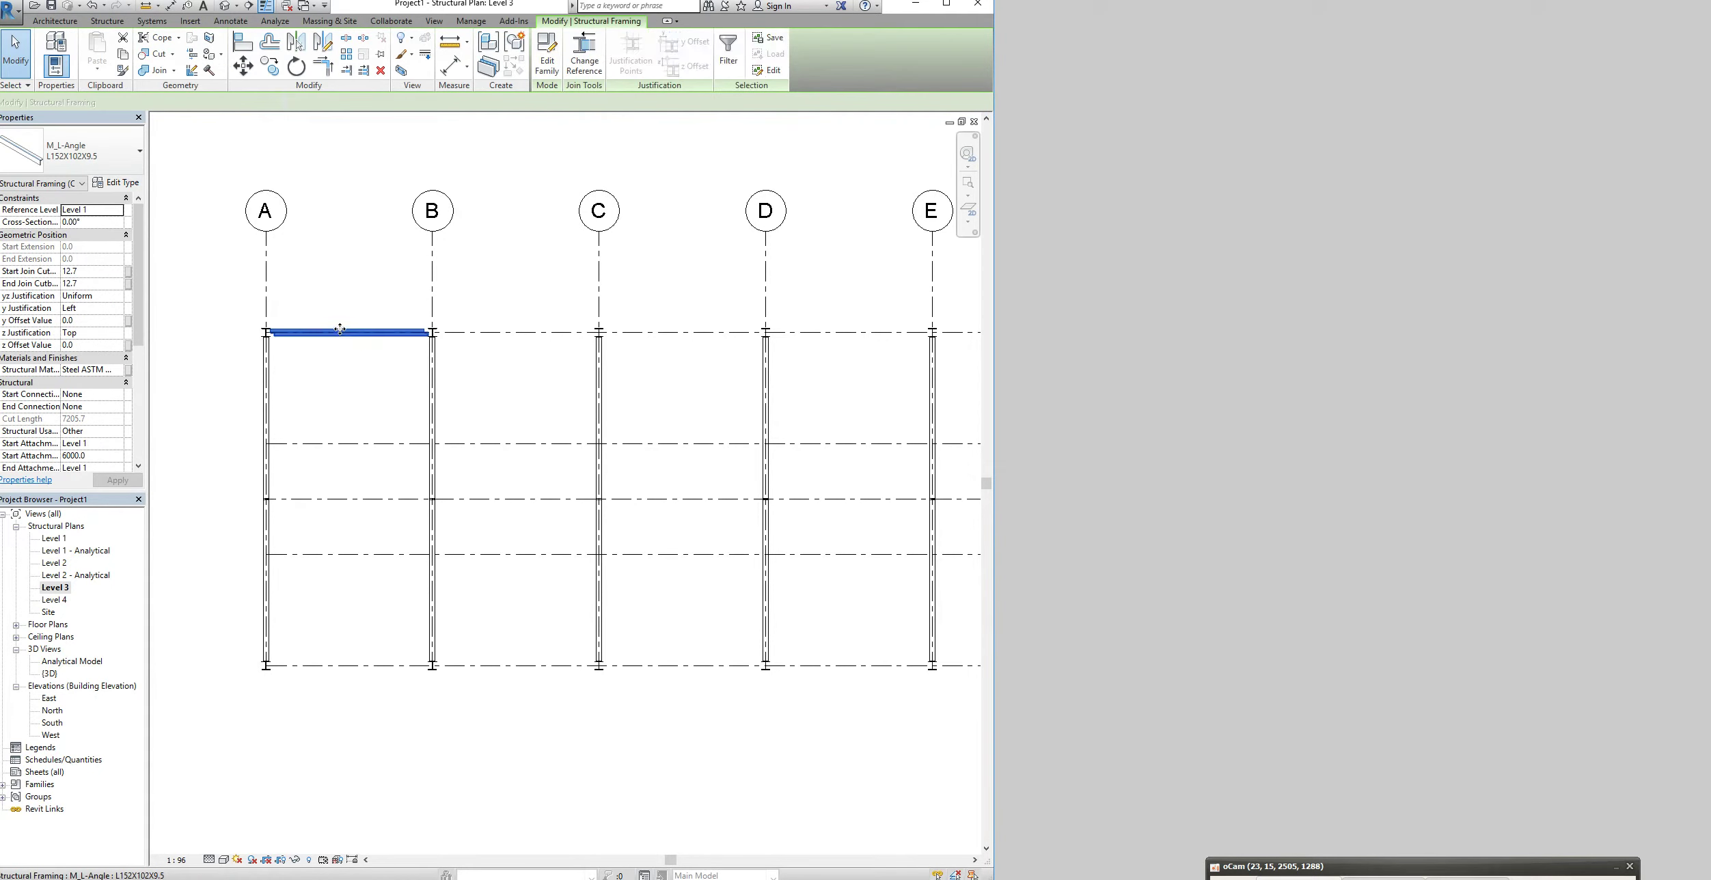
pyautogui.click(346, 54)
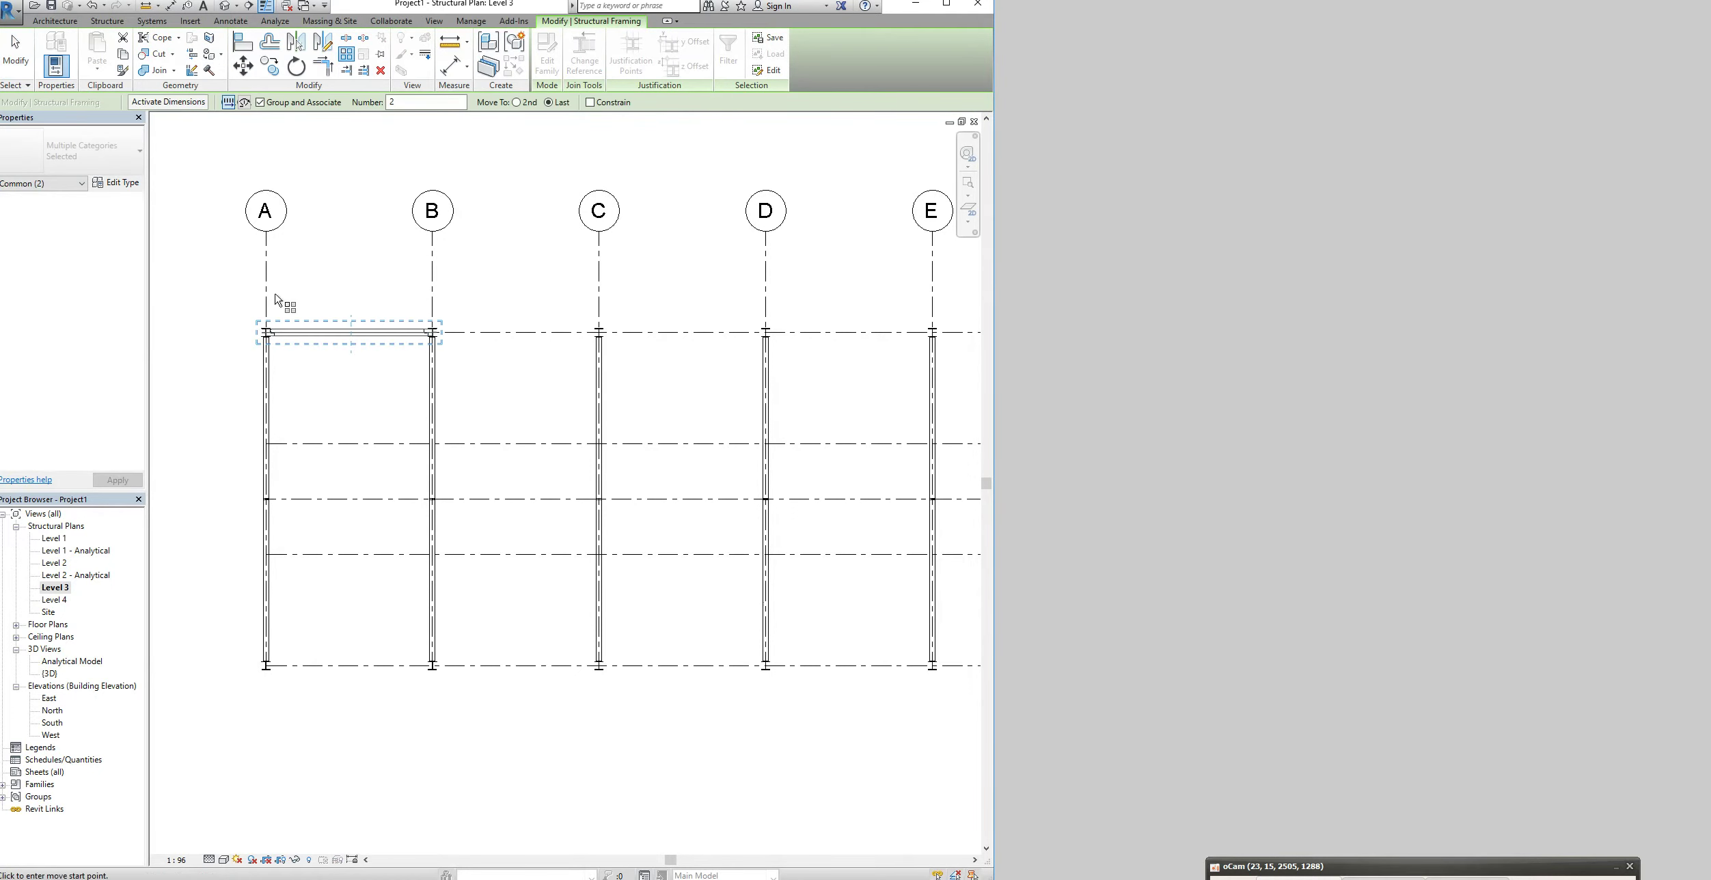
pyautogui.scroll(4, 281, 329)
pyautogui.scroll(6, 273, 344)
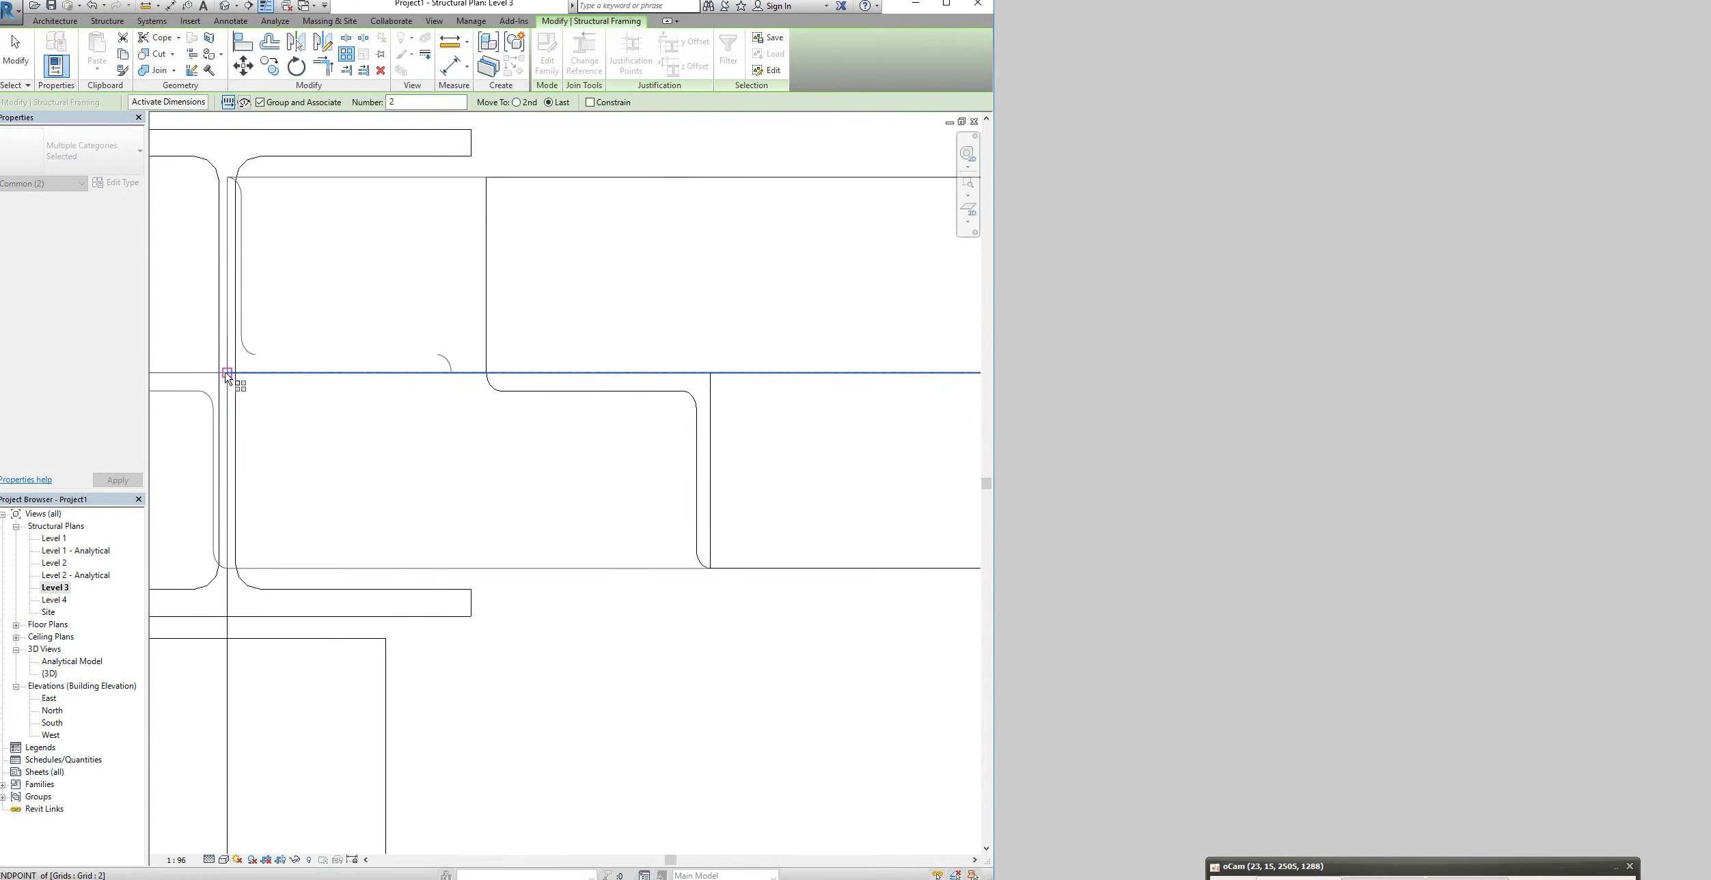
pyautogui.click(227, 373)
pyautogui.scroll(-8, 225, 373)
pyautogui.scroll(-6, 225, 373)
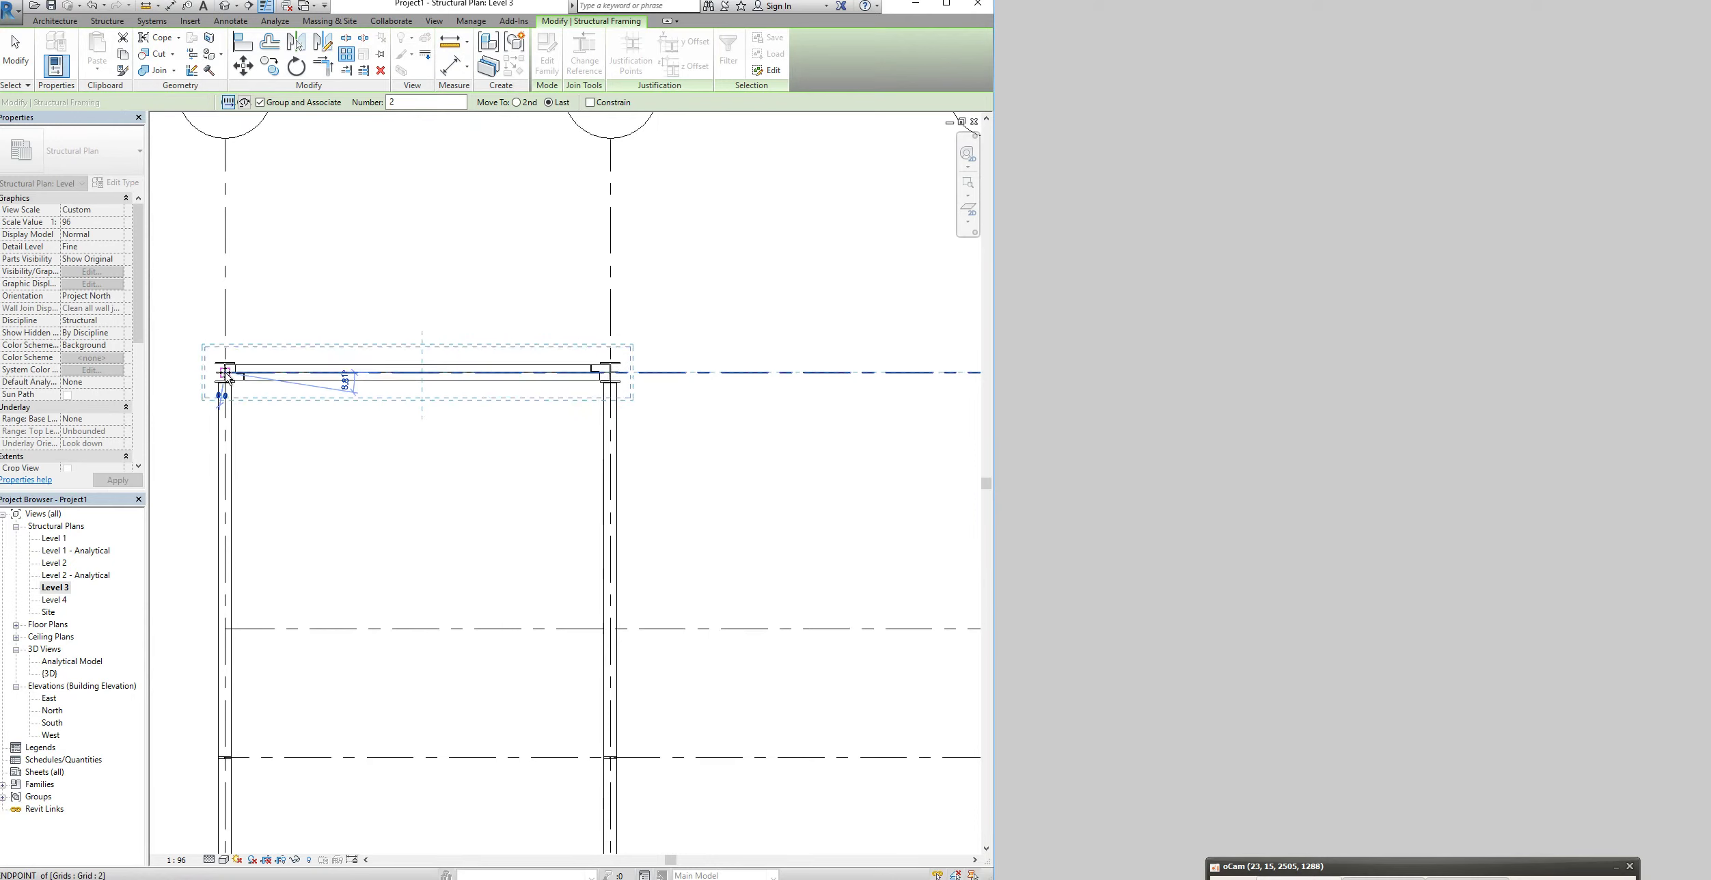
pyautogui.scroll(8, 751, 390)
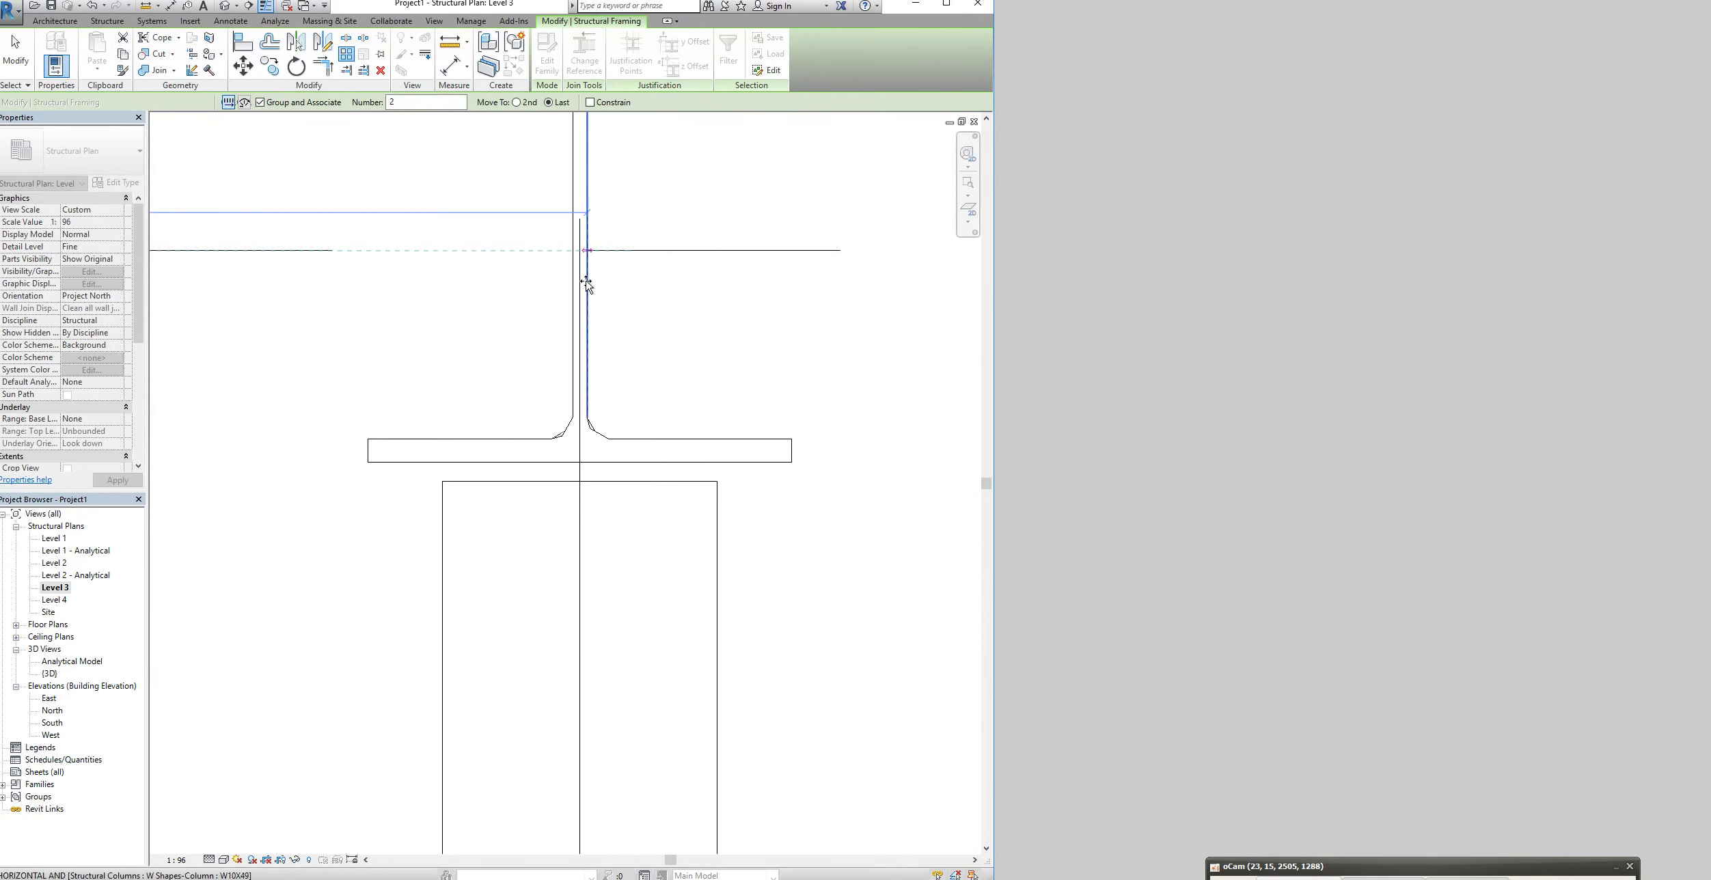
pyautogui.click(582, 251)
pyautogui.scroll(-10, 634, 351)
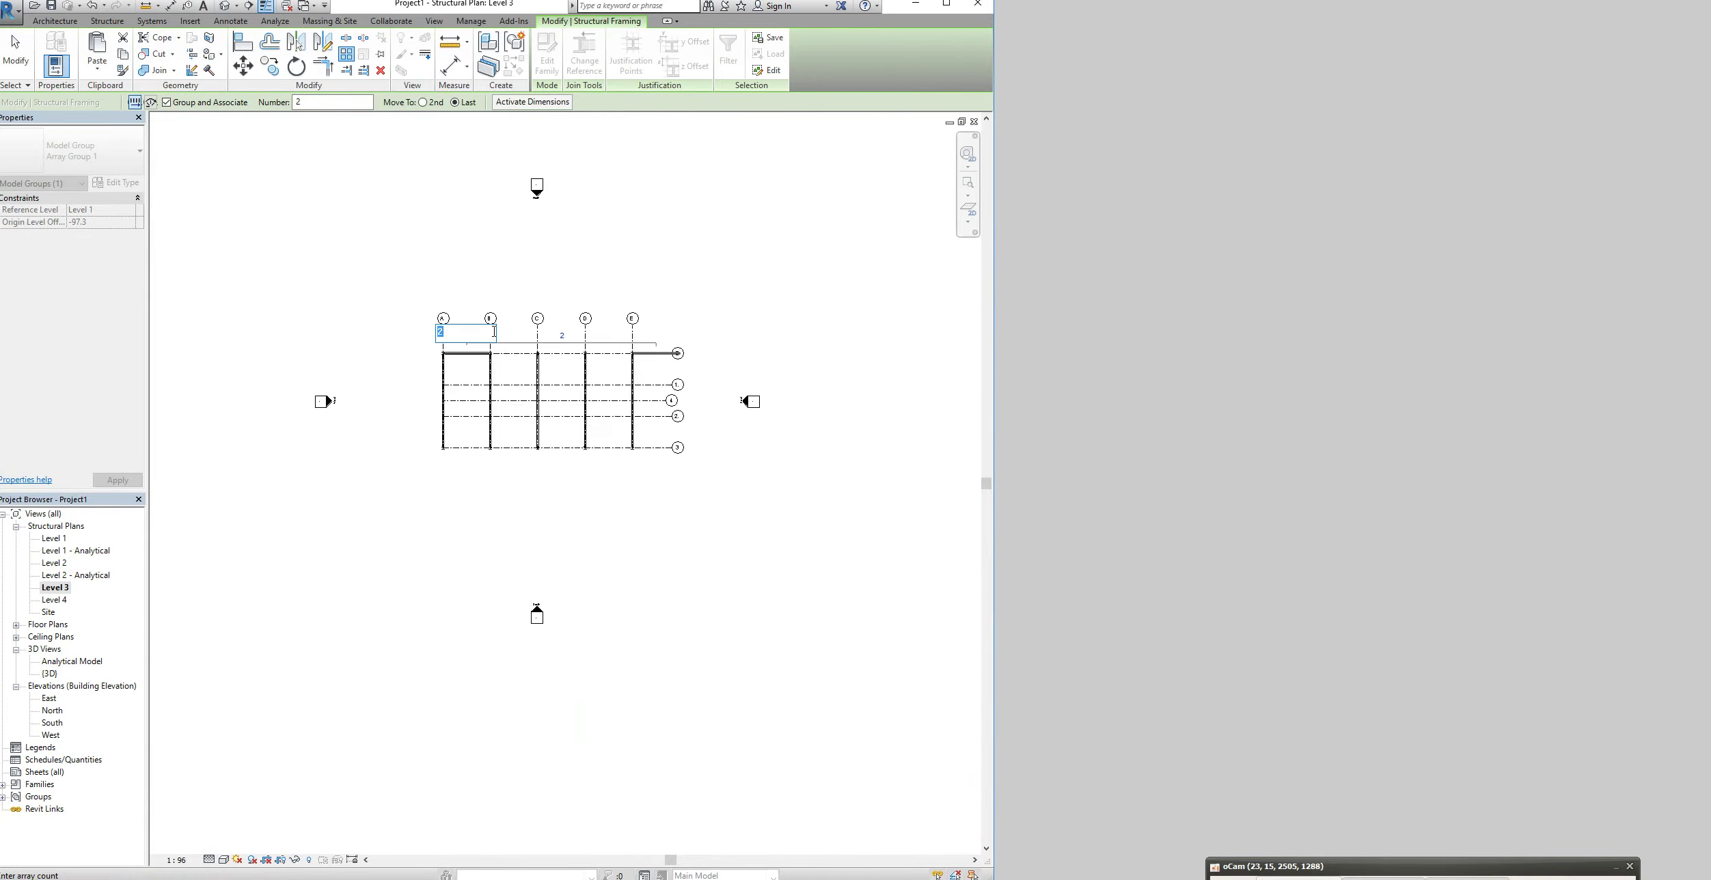
pyautogui.write('5')
pyautogui.press('Return')
# Delete the surplus brace group that extends beyond grid E
pyautogui.scroll(4, 650, 372)
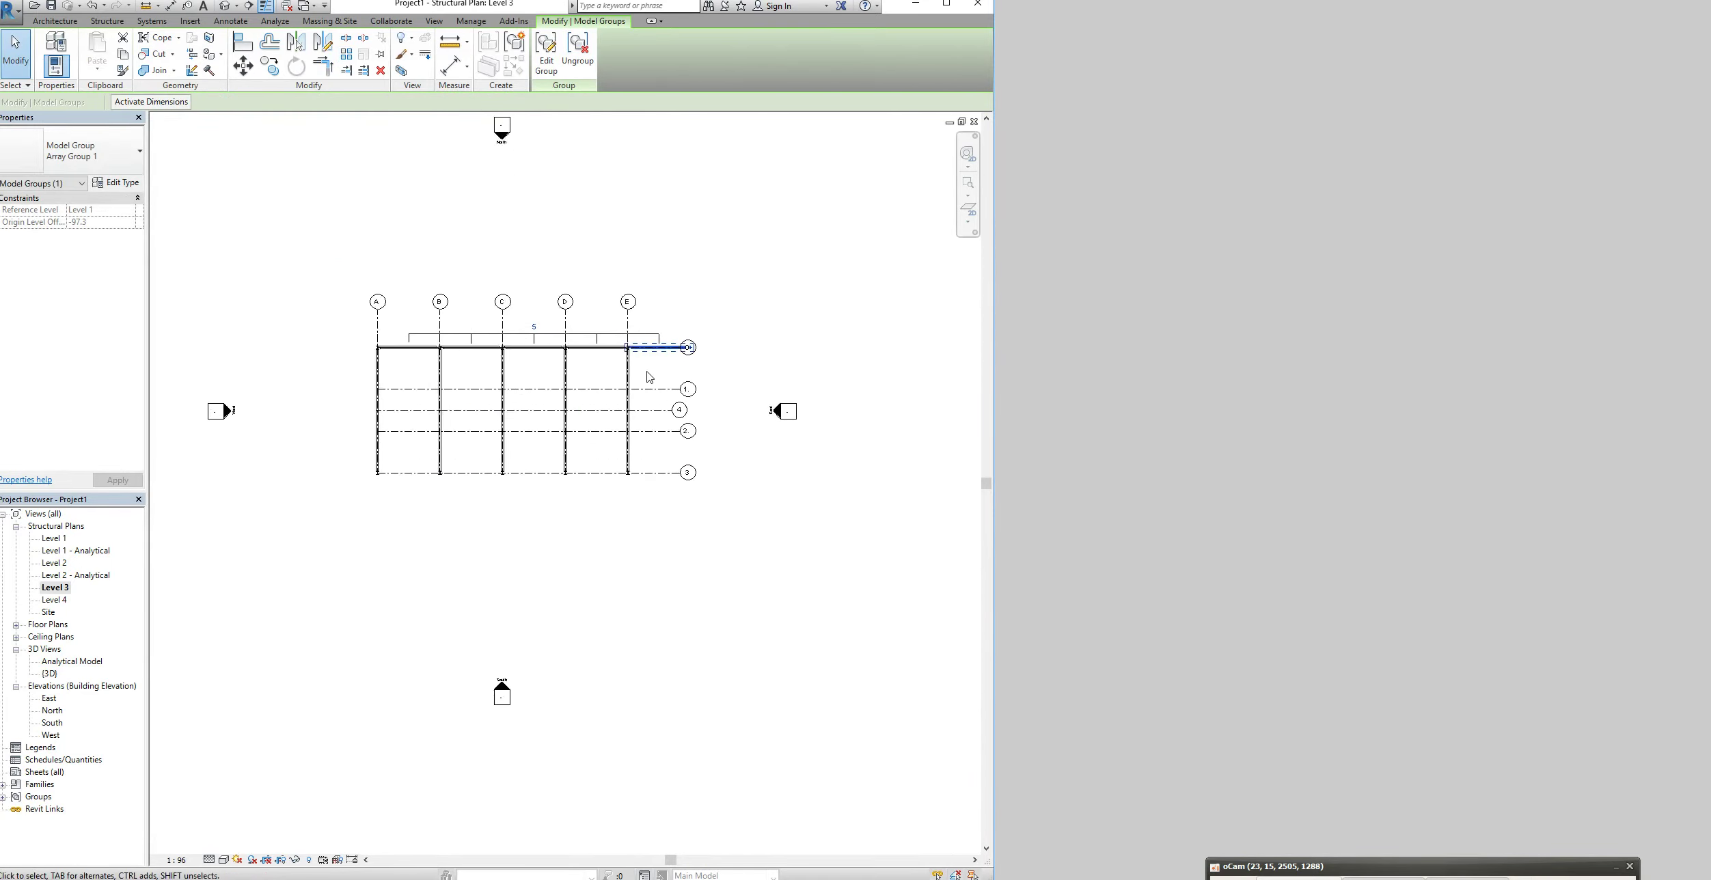
pyautogui.click(668, 282)
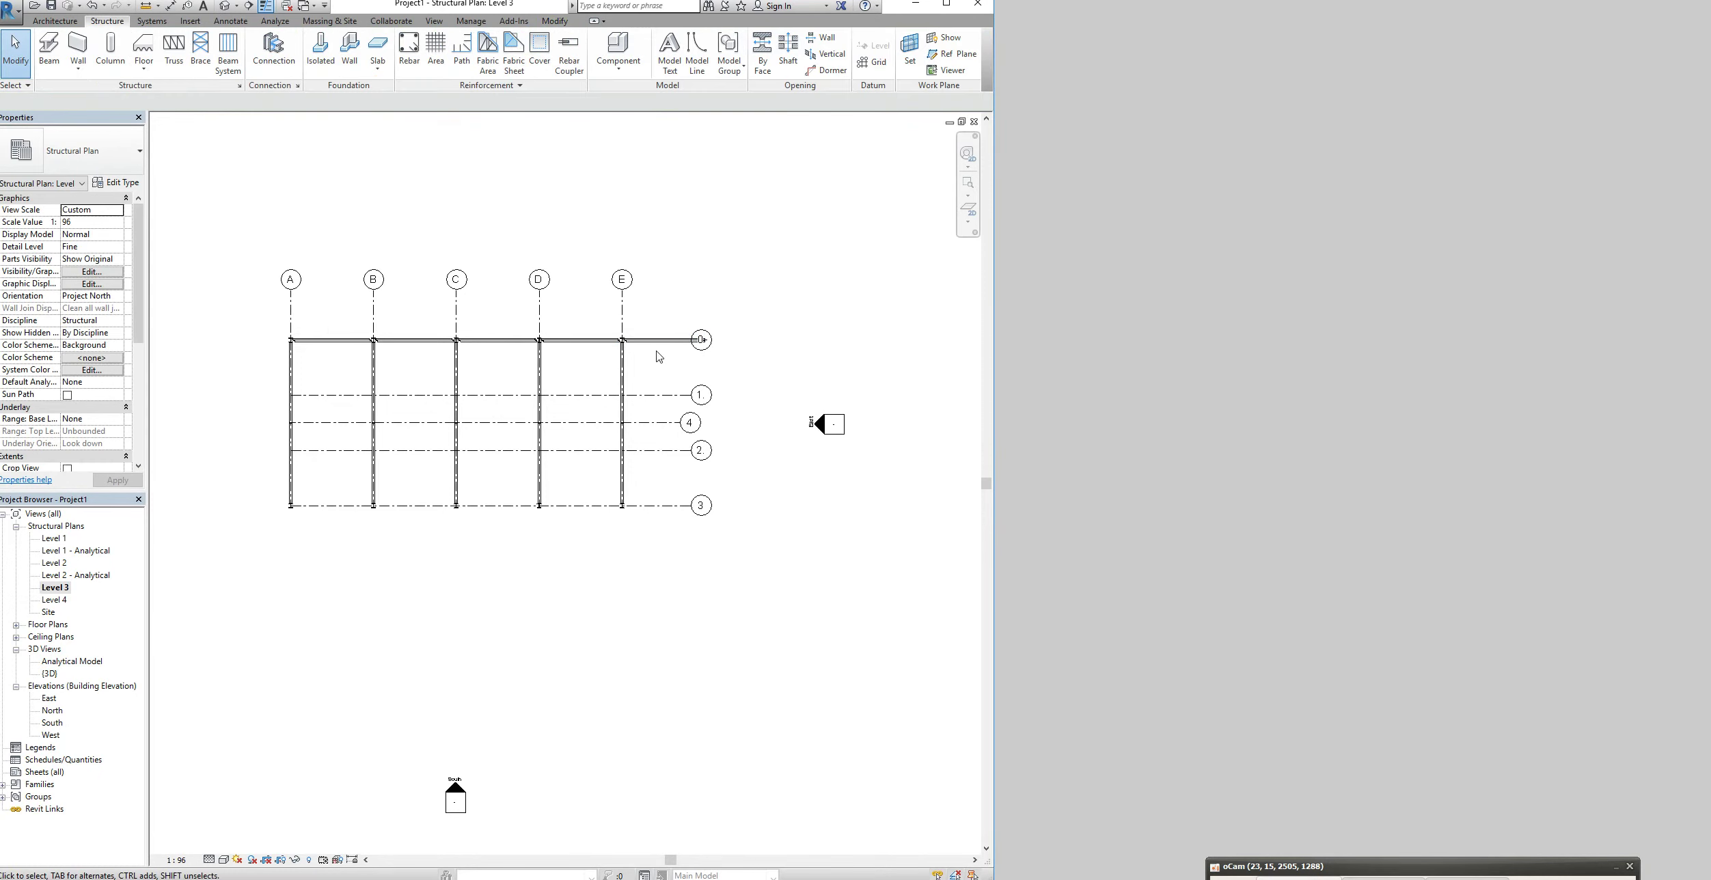
pyautogui.click(654, 345)
pyautogui.press('Delete')
# Mirror the four brace groups along grid 0 about grid 4, keeping the originals
pyautogui.click(329, 345)
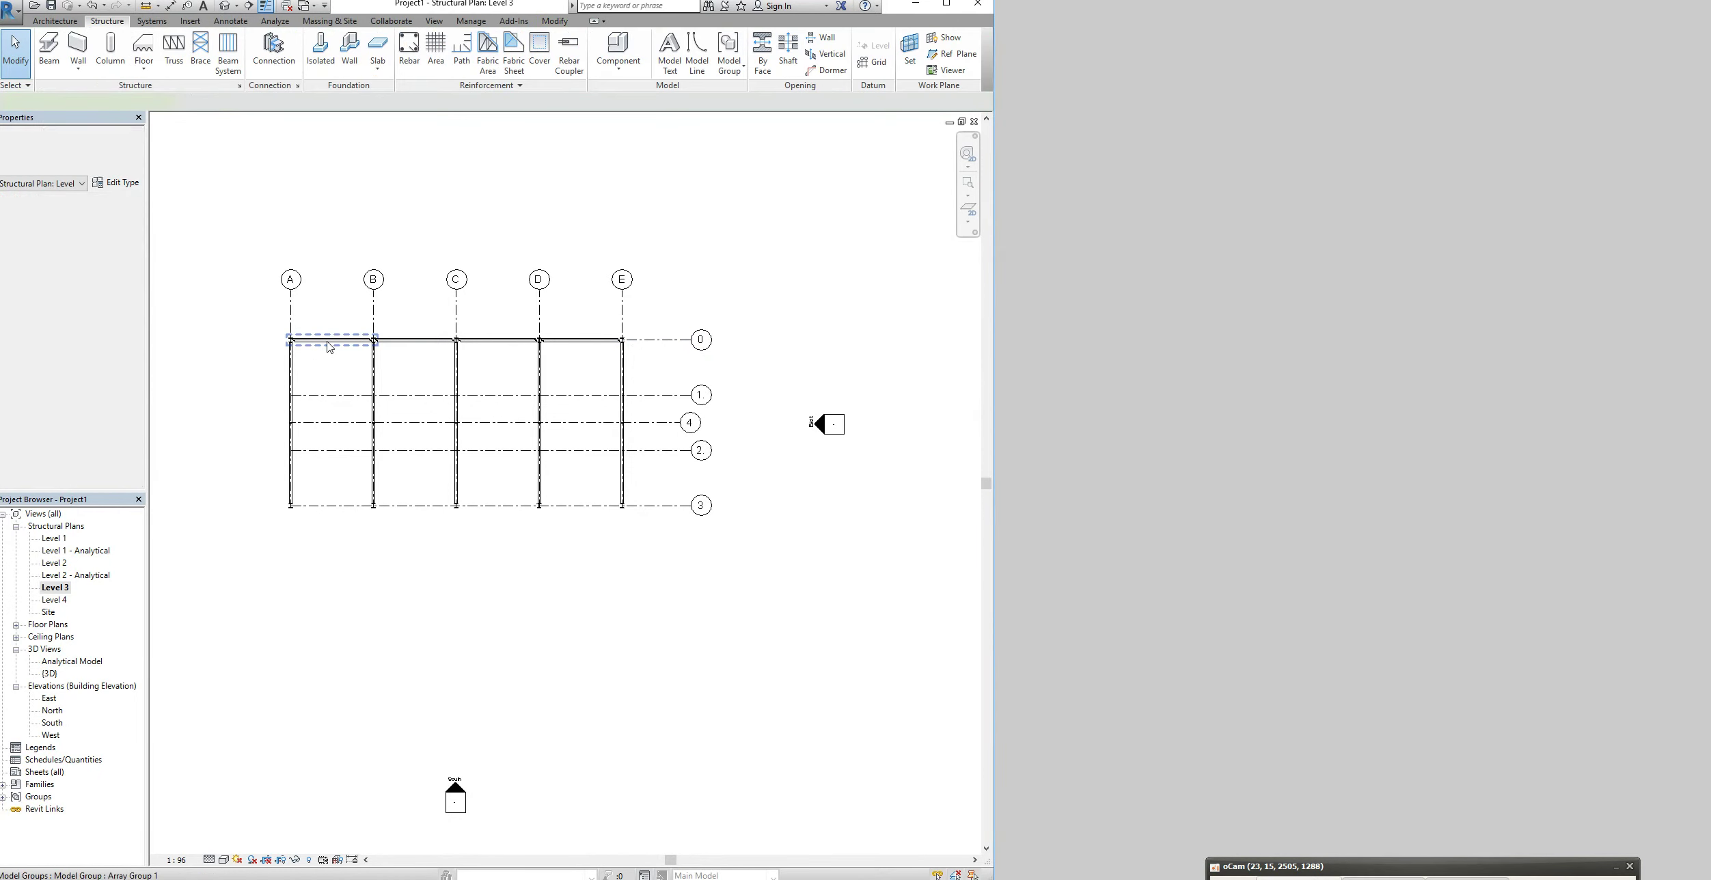
pyautogui.keyDown('ctrl'); pyautogui.click(409, 350); pyautogui.keyUp('ctrl')
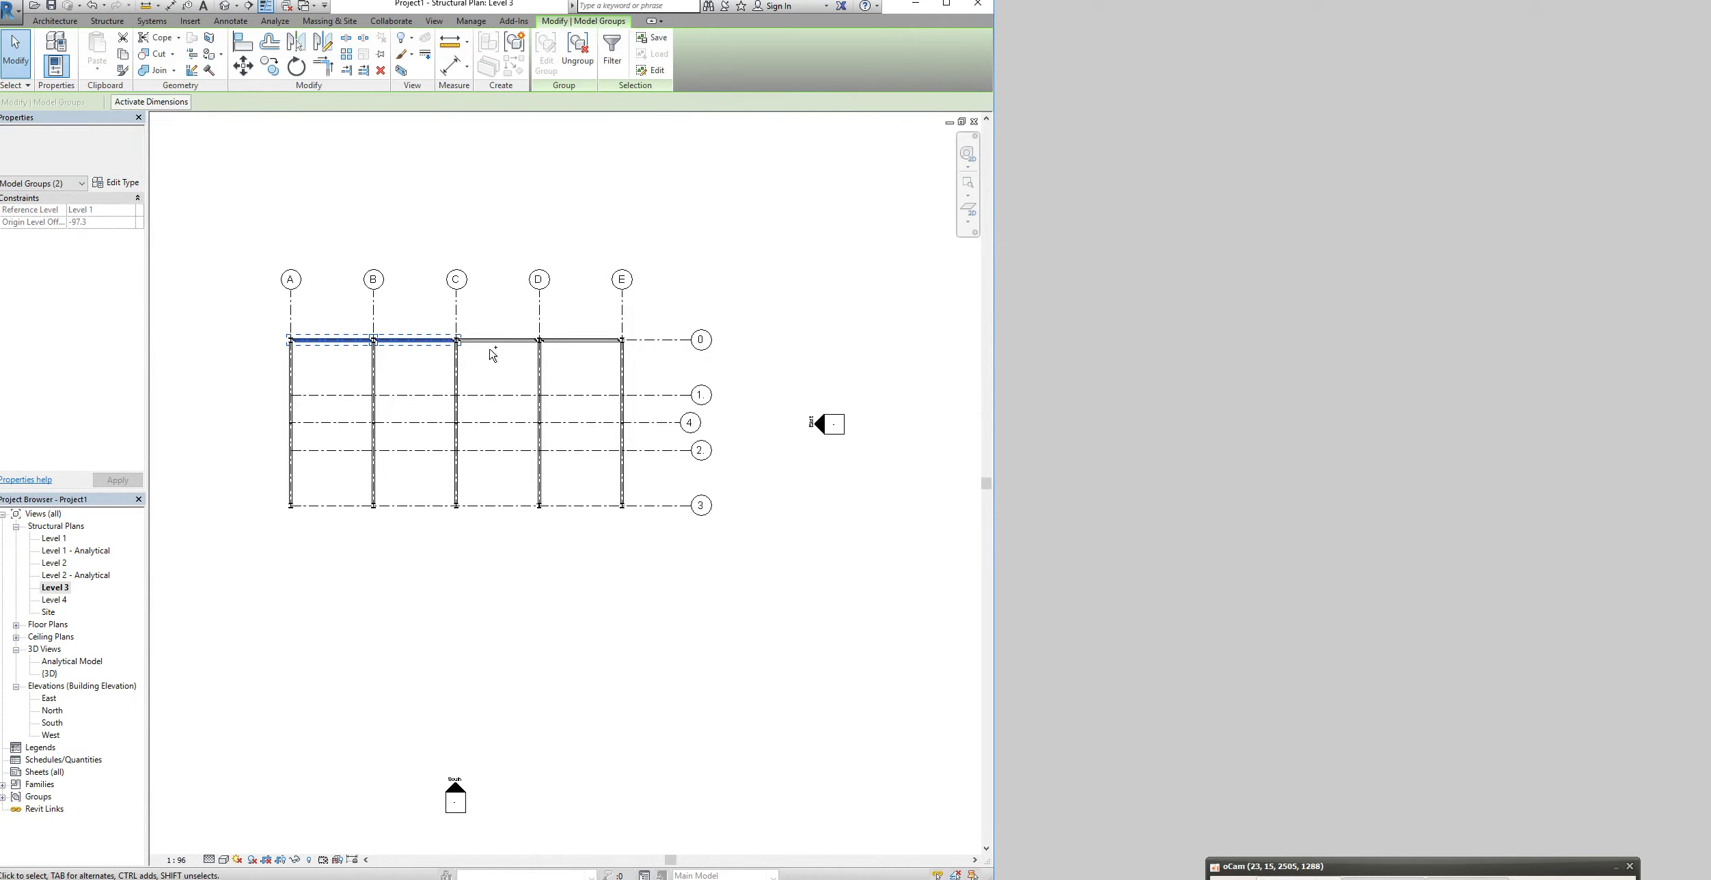
pyautogui.keyDown('ctrl'); pyautogui.click(492, 352); pyautogui.keyUp('ctrl')
pyautogui.keyDown('ctrl'); pyautogui.click(605, 345); pyautogui.keyUp('ctrl')
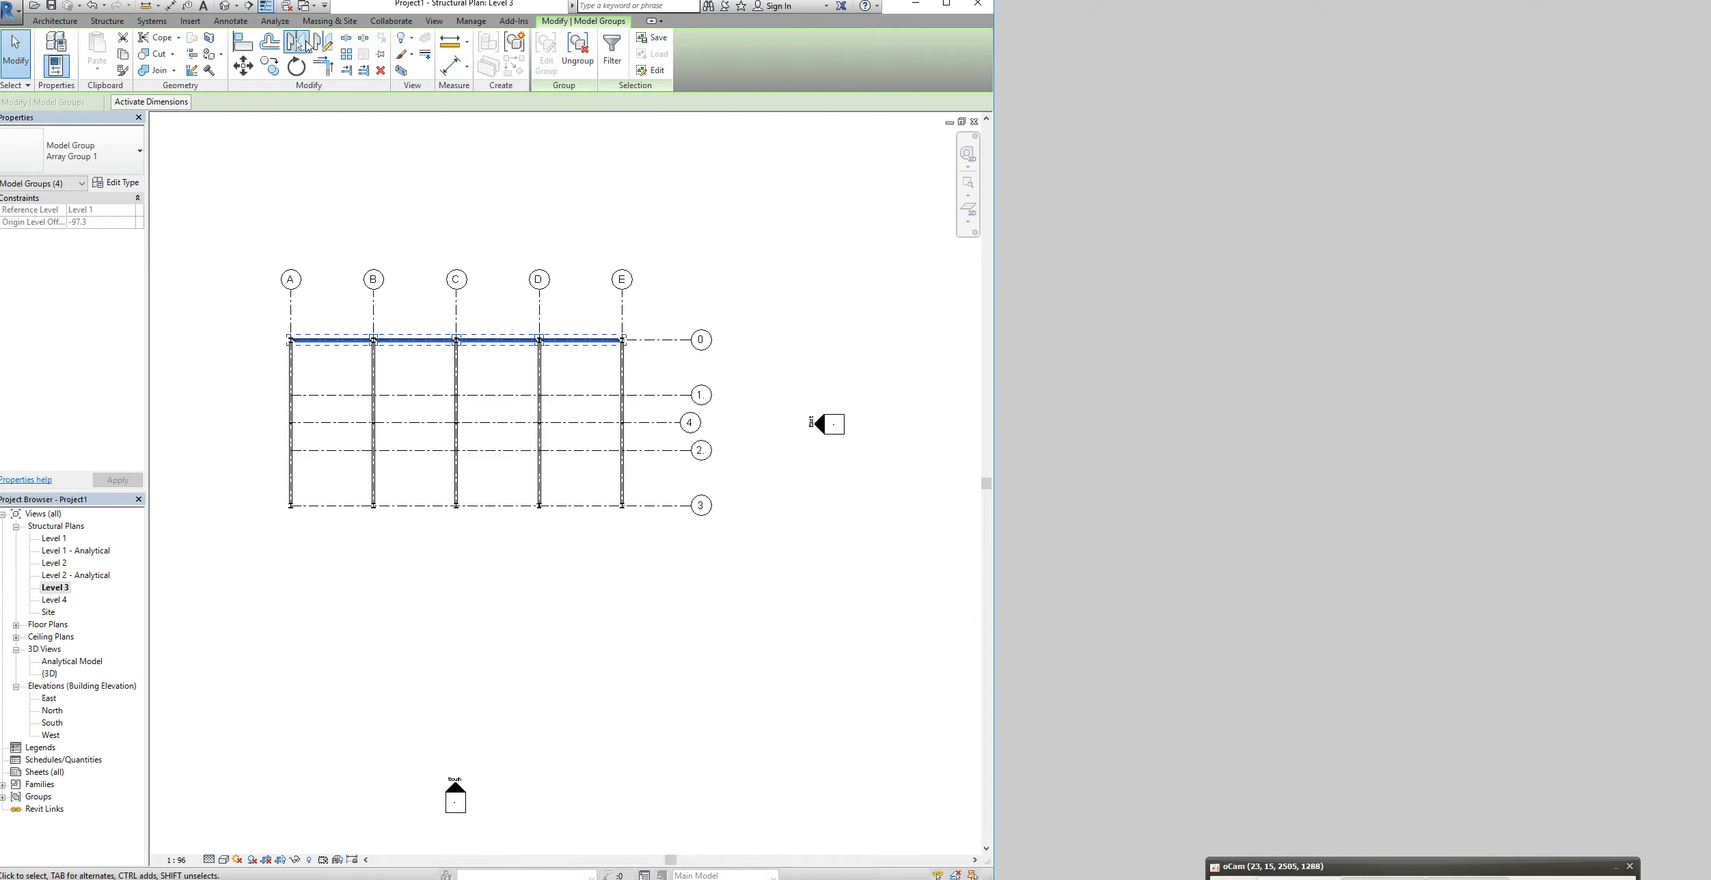
pyautogui.click(296, 43)
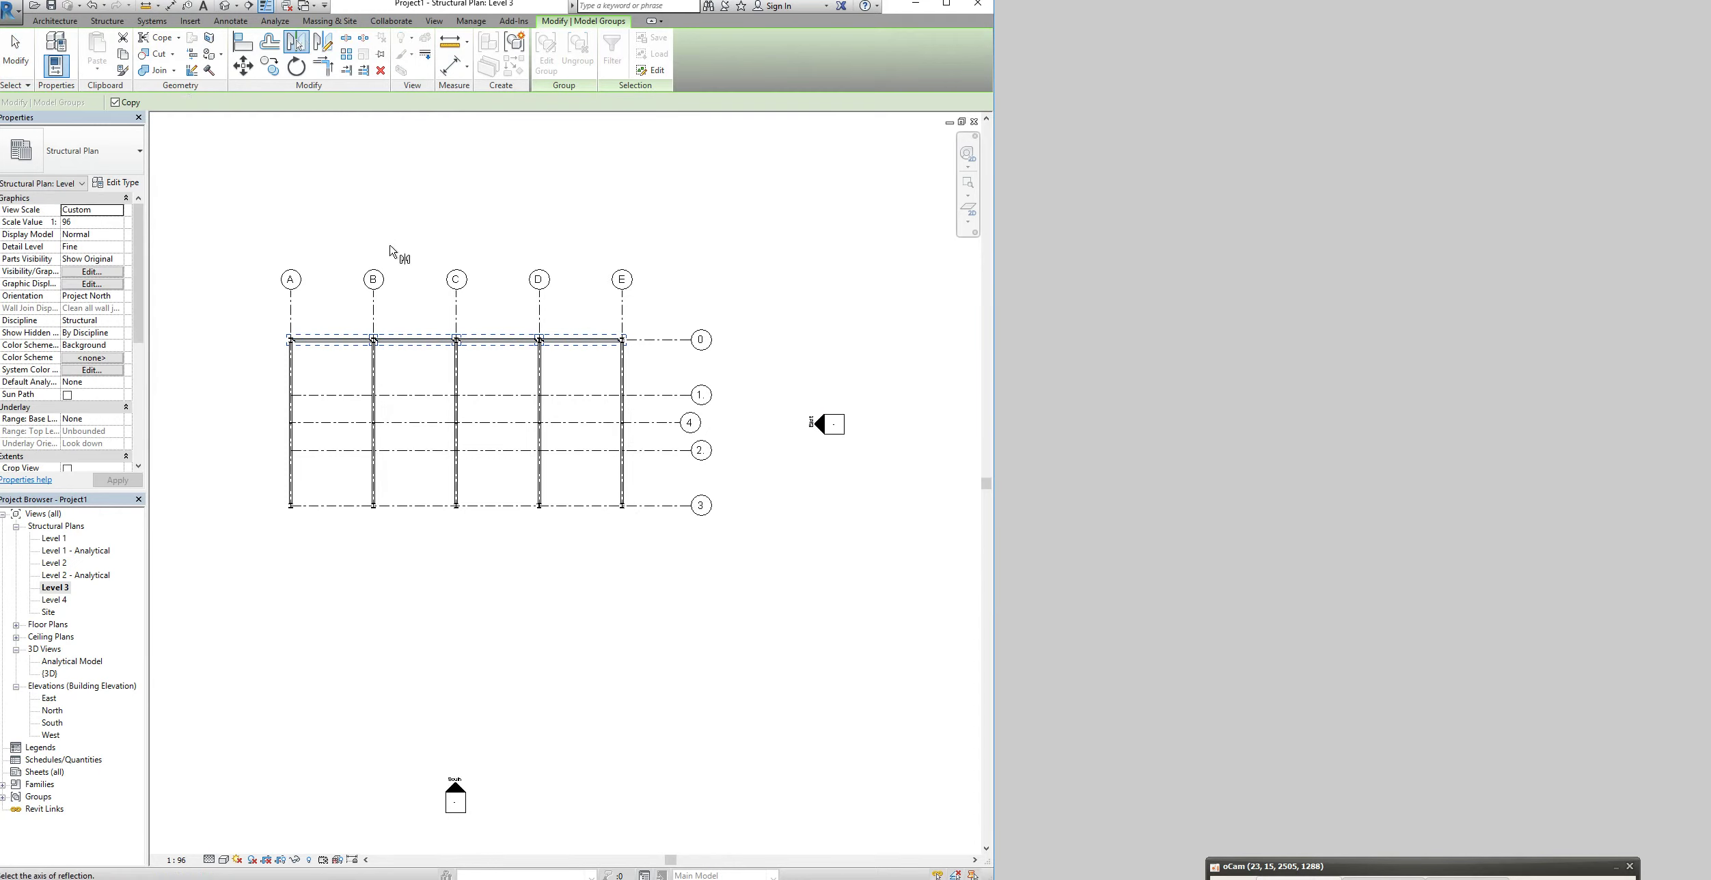
pyautogui.click(325, 423)
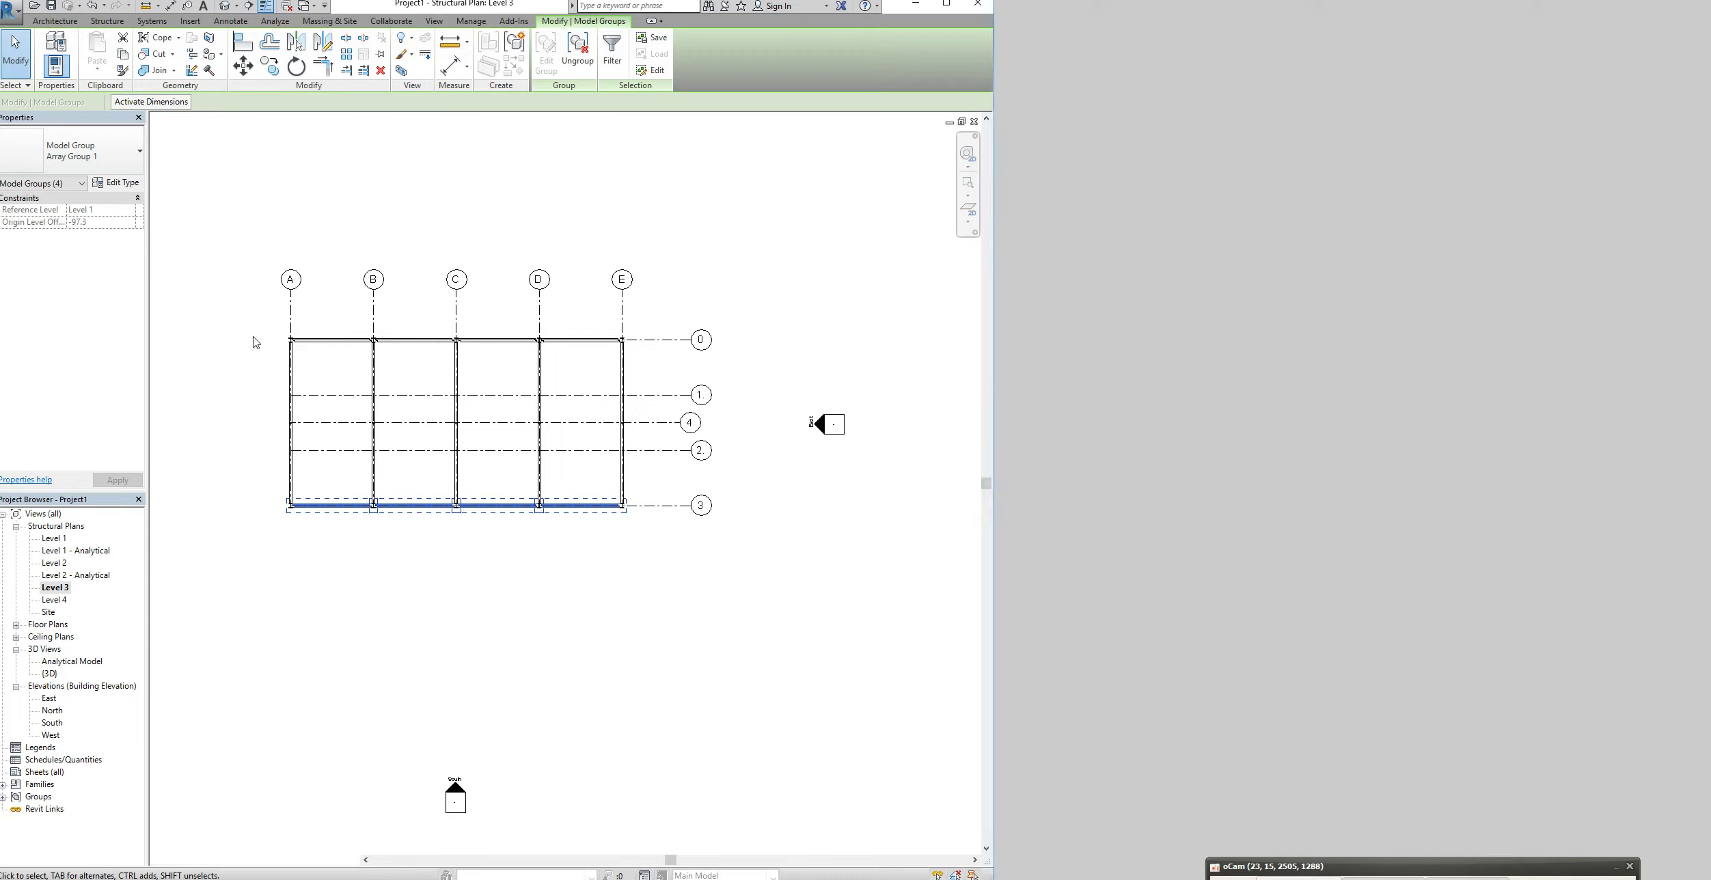
# Select all instances of the brace array group along grids 0 and 3 and ungroup them
pyautogui.click(338, 345)
pyautogui.click(422, 346)
pyautogui.click(497, 346)
pyautogui.click(581, 343)
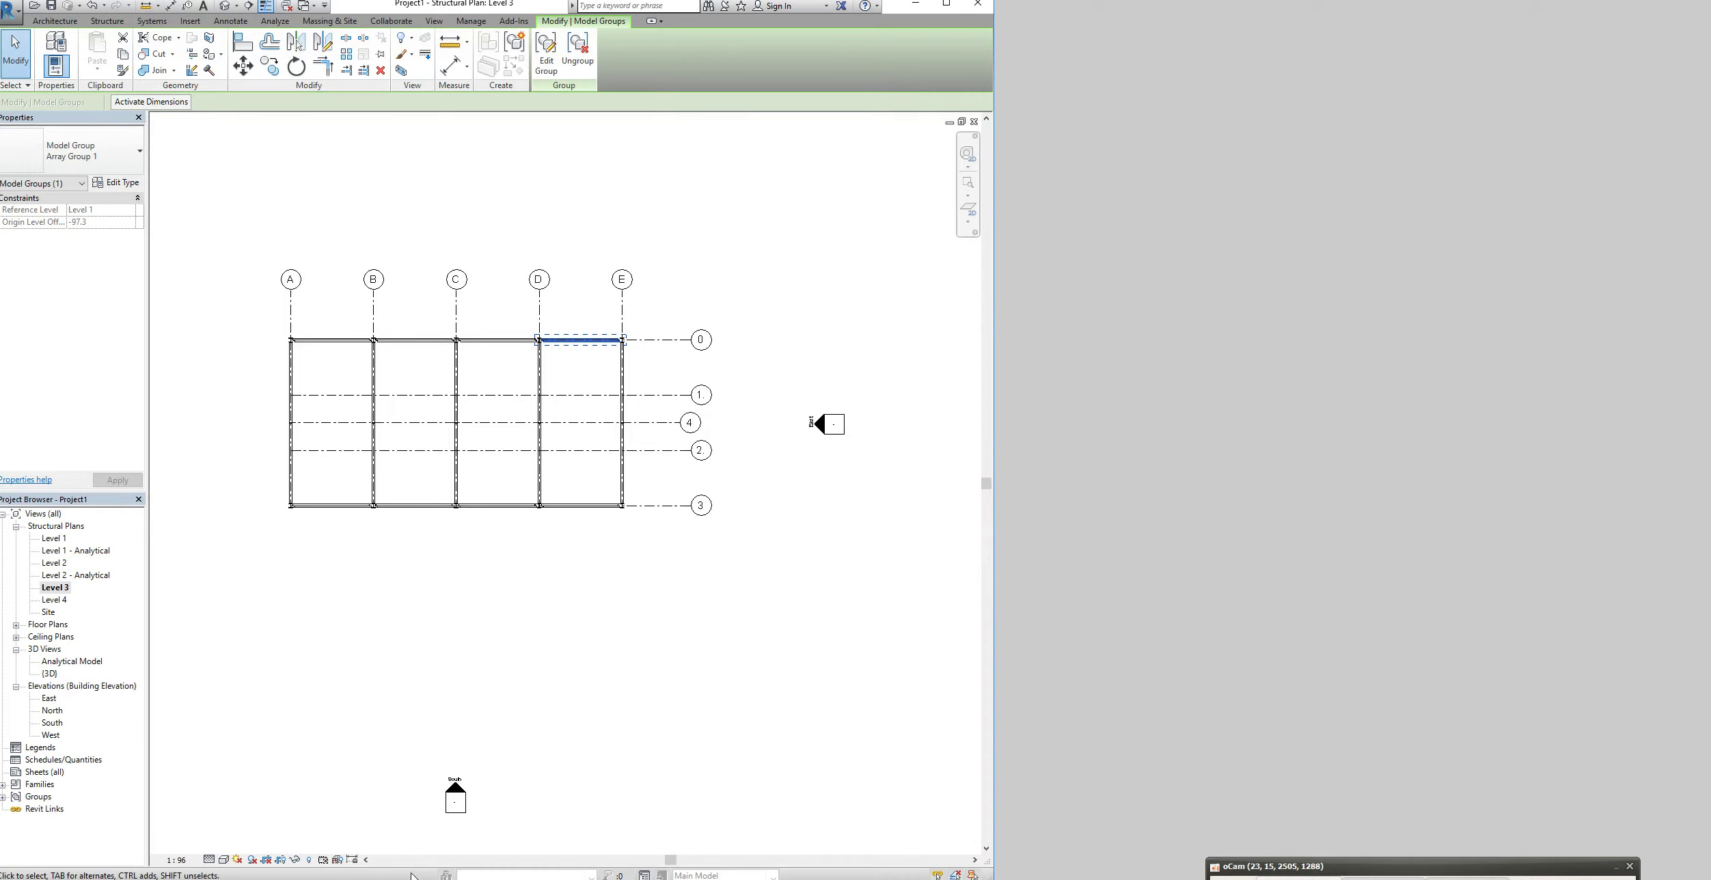
pyautogui.click(328, 341)
pyautogui.click(405, 340)
pyautogui.press('s')
pyautogui.press('a')
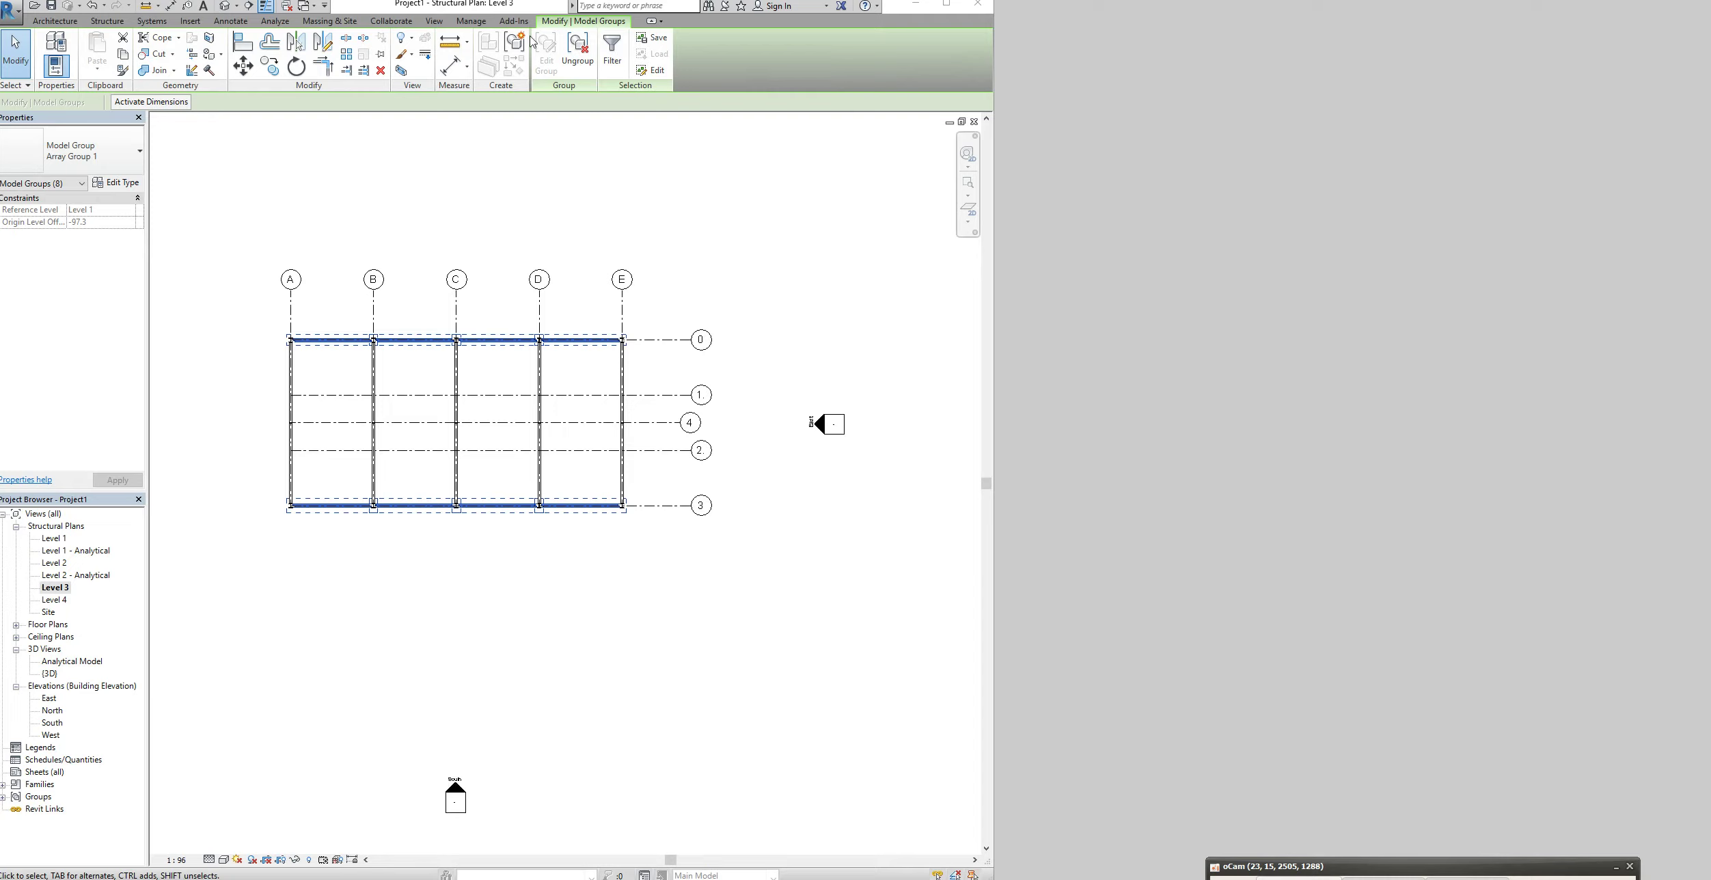
pyautogui.click(562, 74)
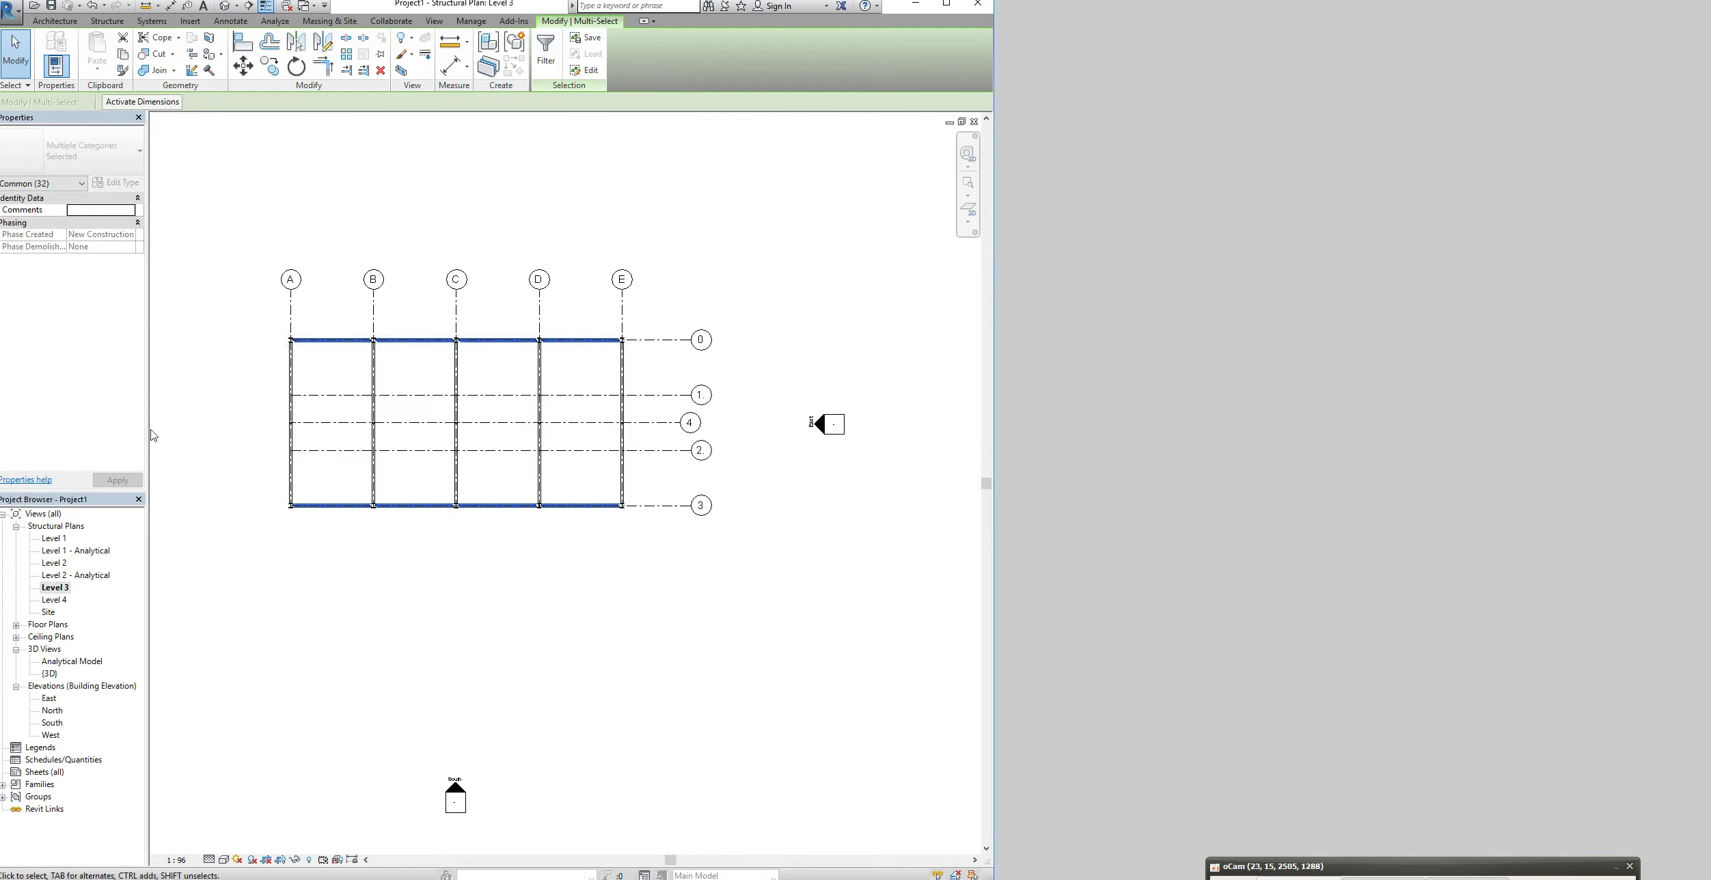
# Check the cross bracing on both sides of the frame in the 3D view
pyautogui.click(225, 7)
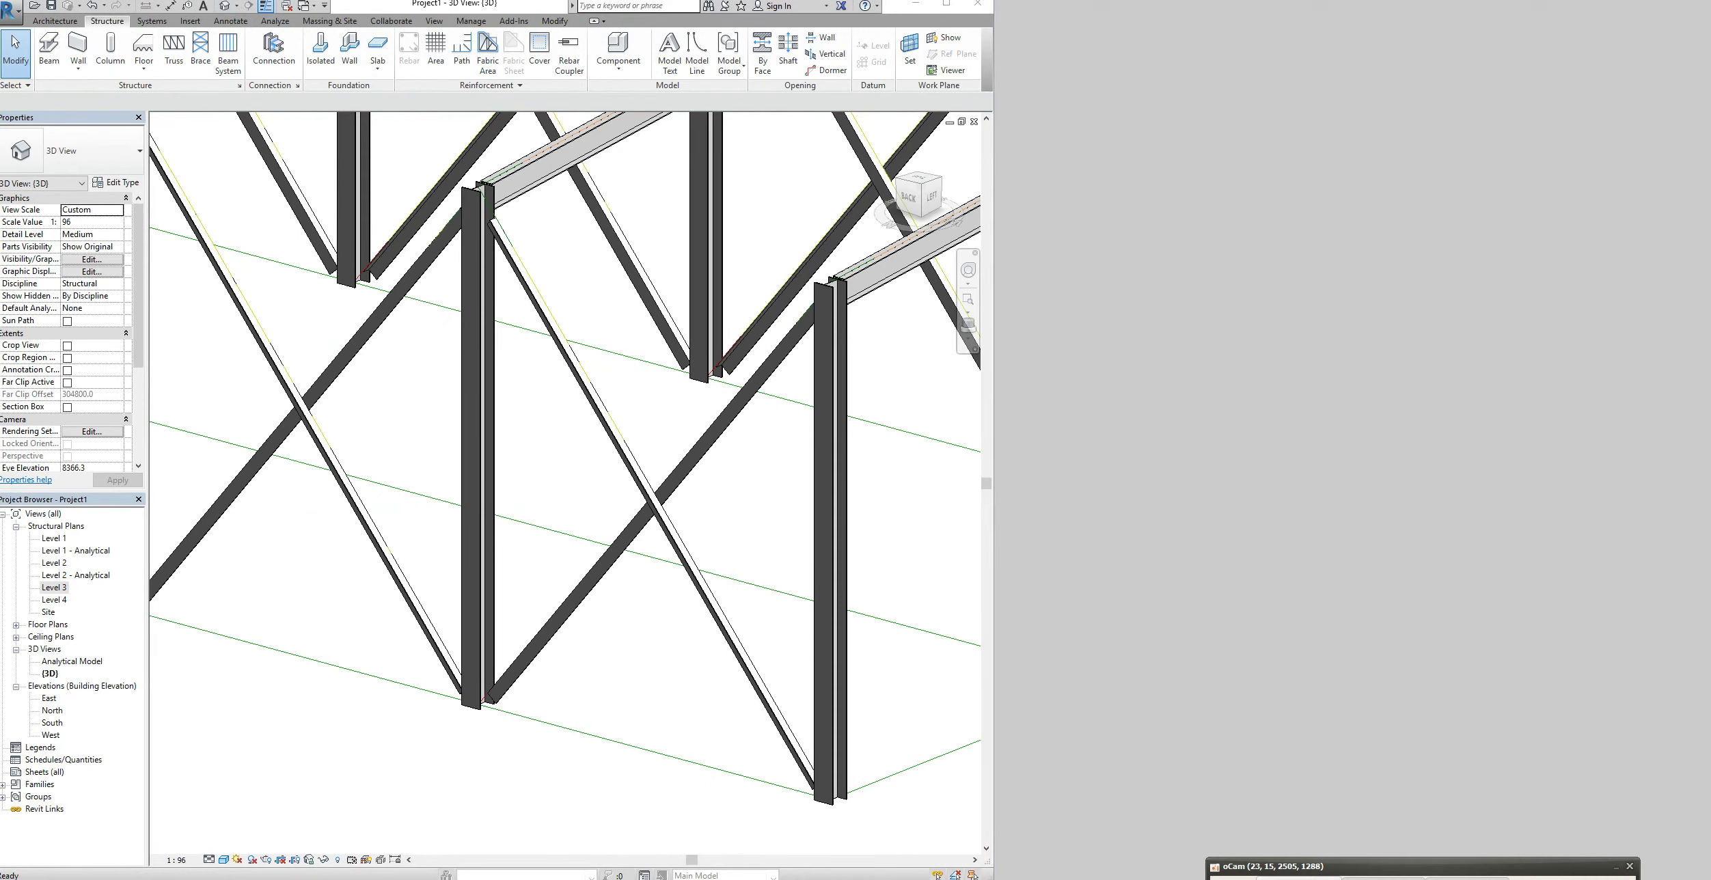
pyautogui.scroll(-6, 536, 729)
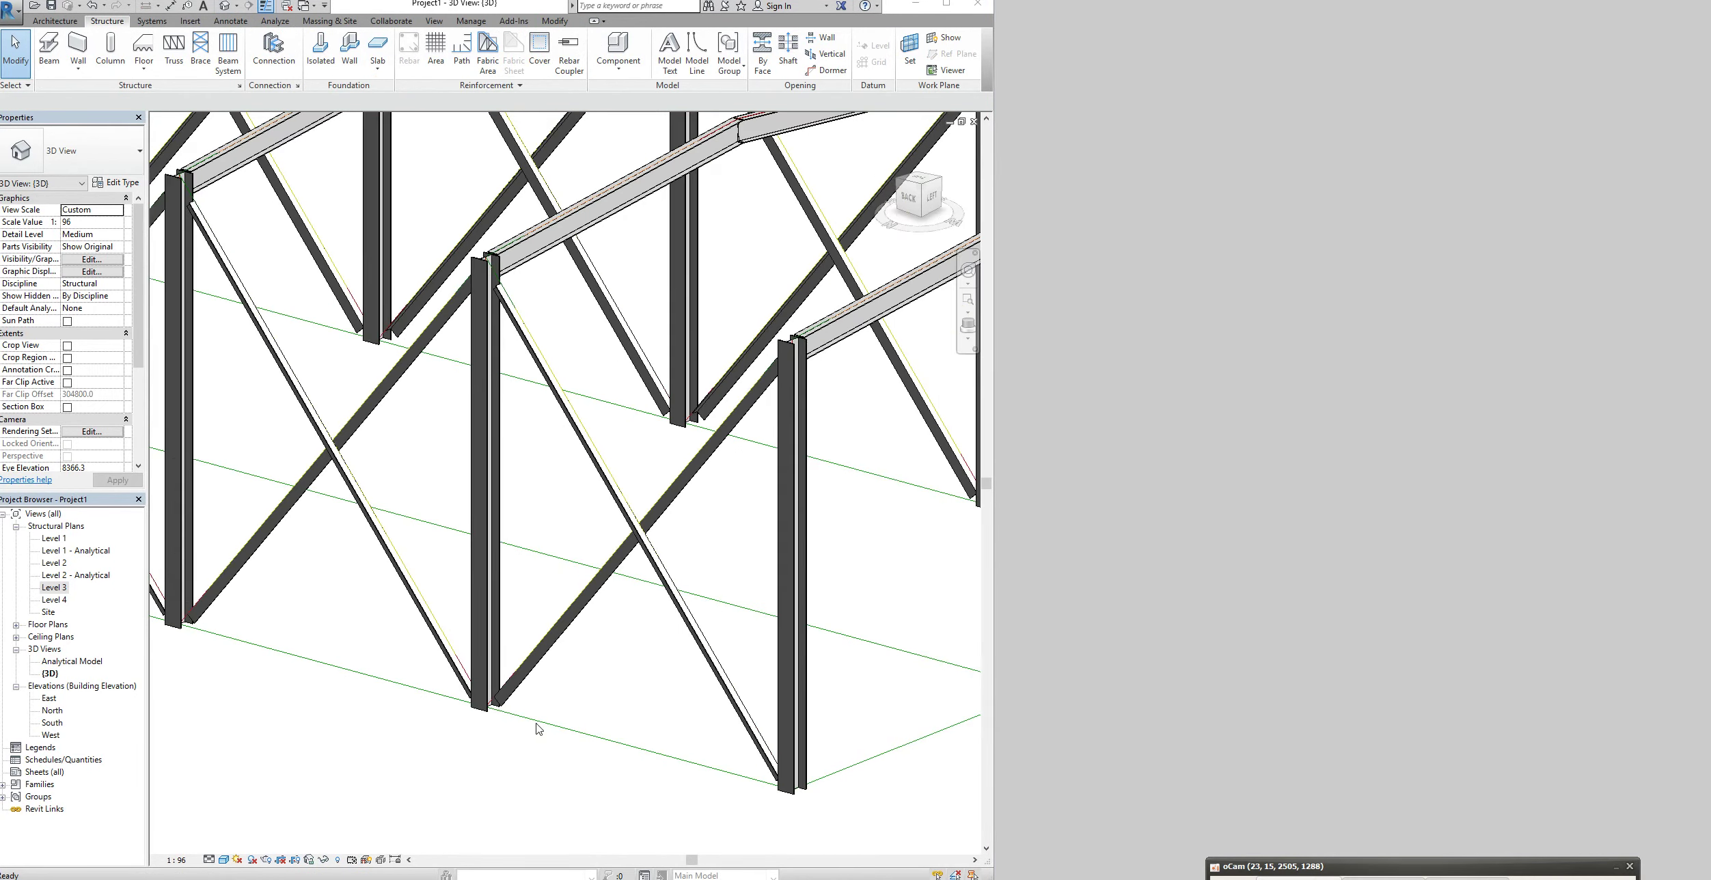
pyautogui.scroll(3, 537, 728)
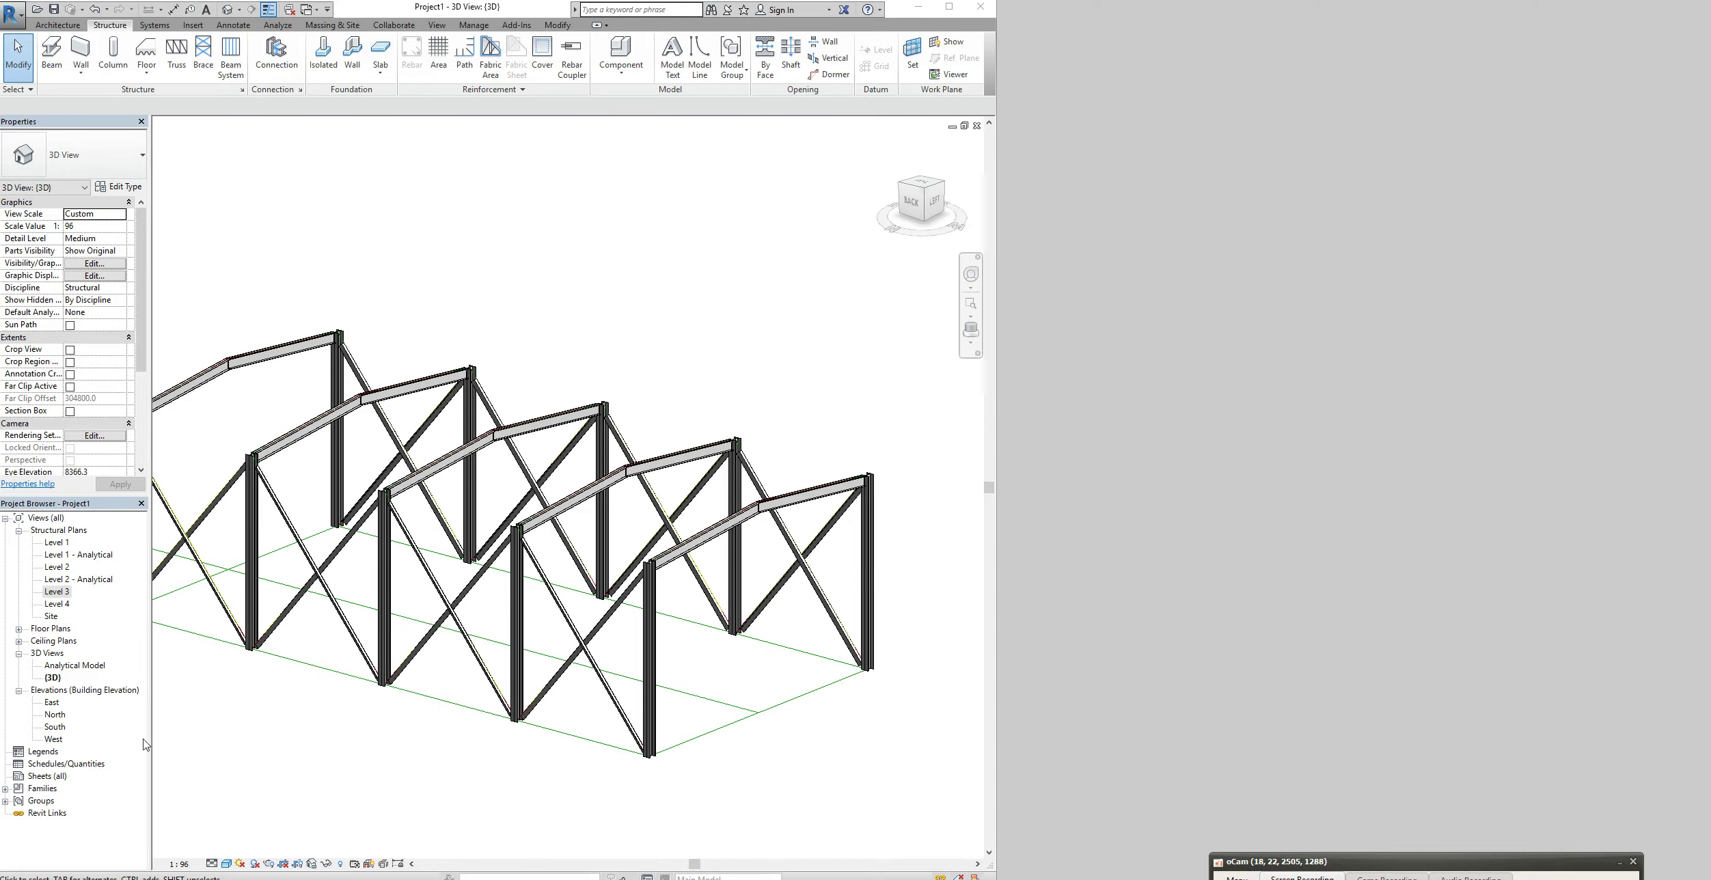
# In the Level 1 plan, move grid B away from grid A to a spacing of 7000
pyautogui.doubleClick(59, 544)
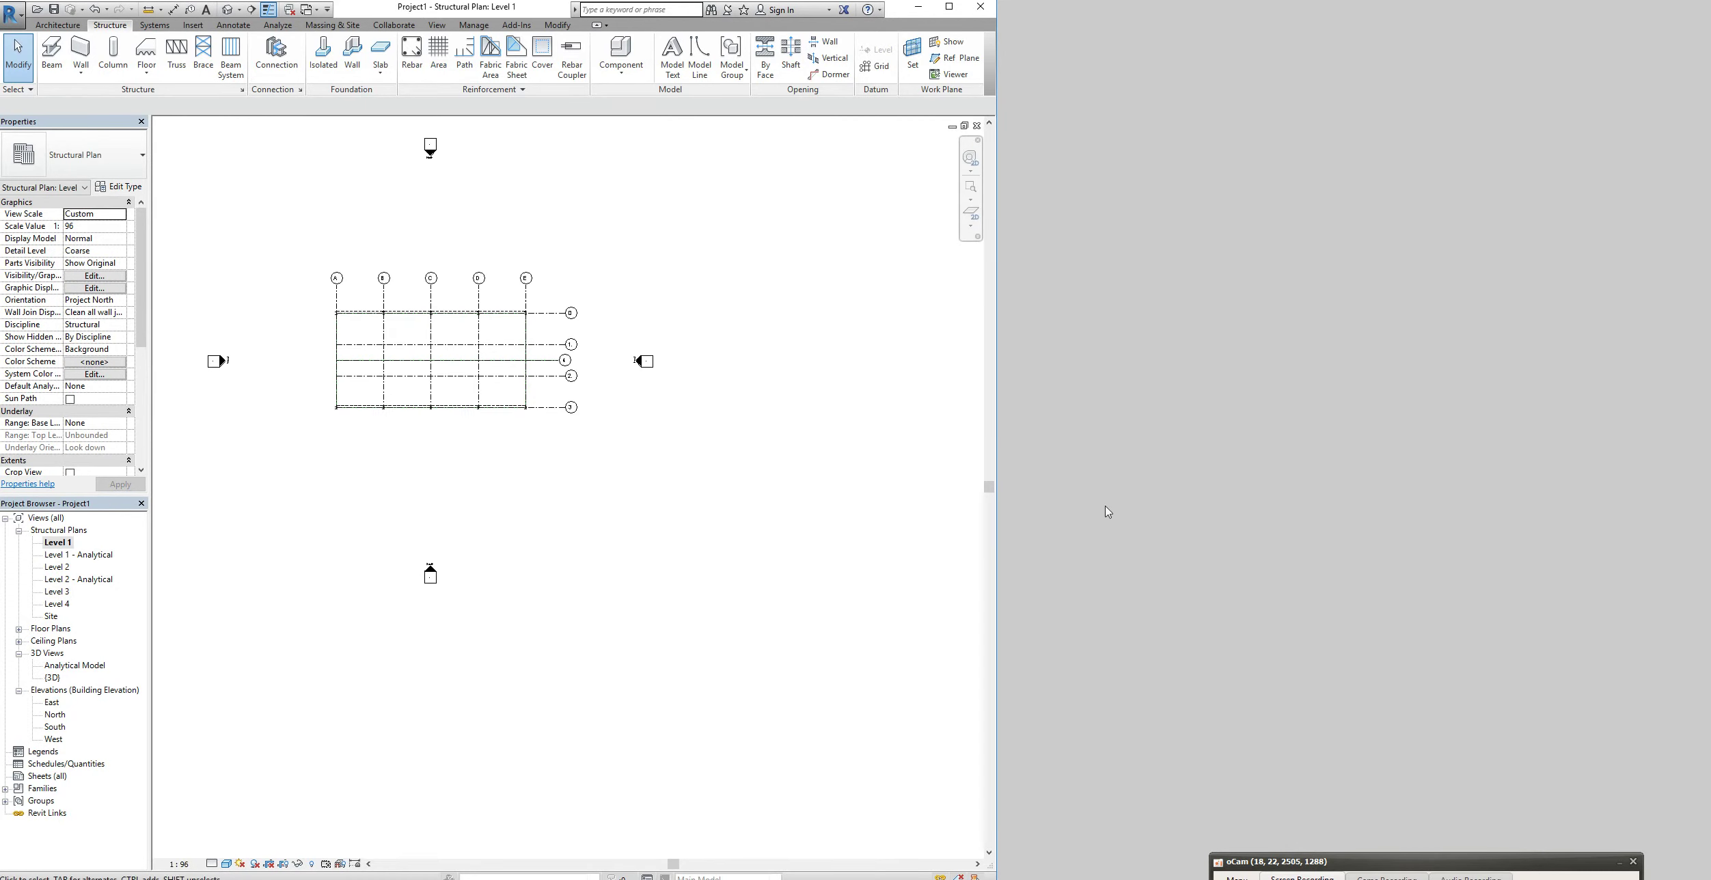
pyautogui.scroll(3, 382, 304)
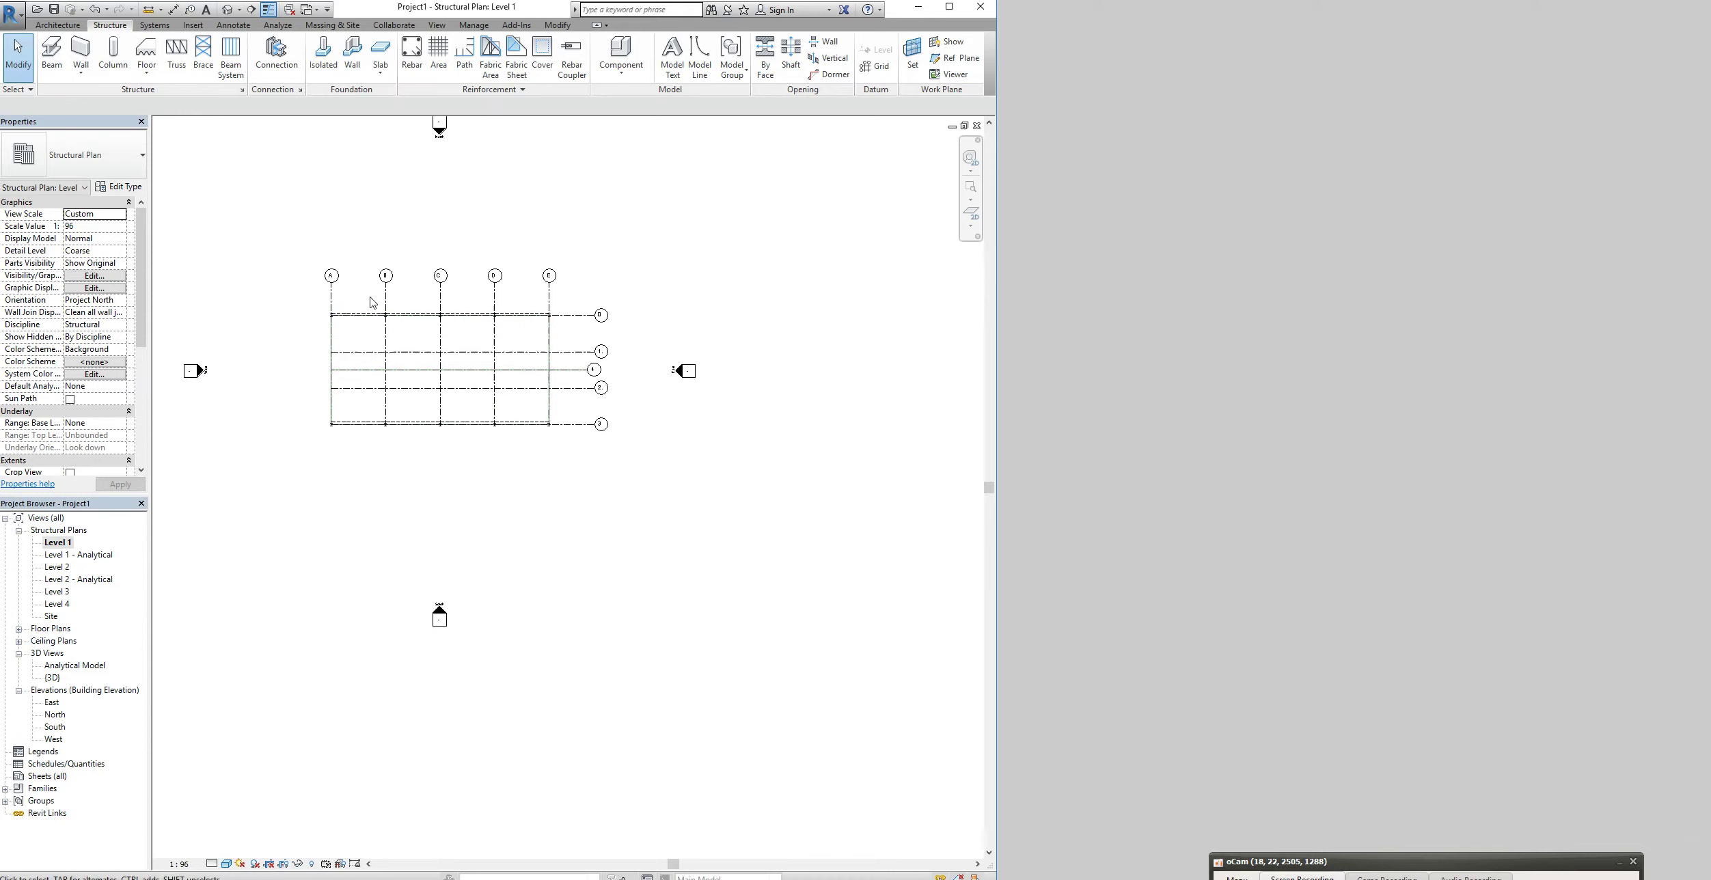
pyautogui.click(391, 304)
pyautogui.scroll(1, 391, 303)
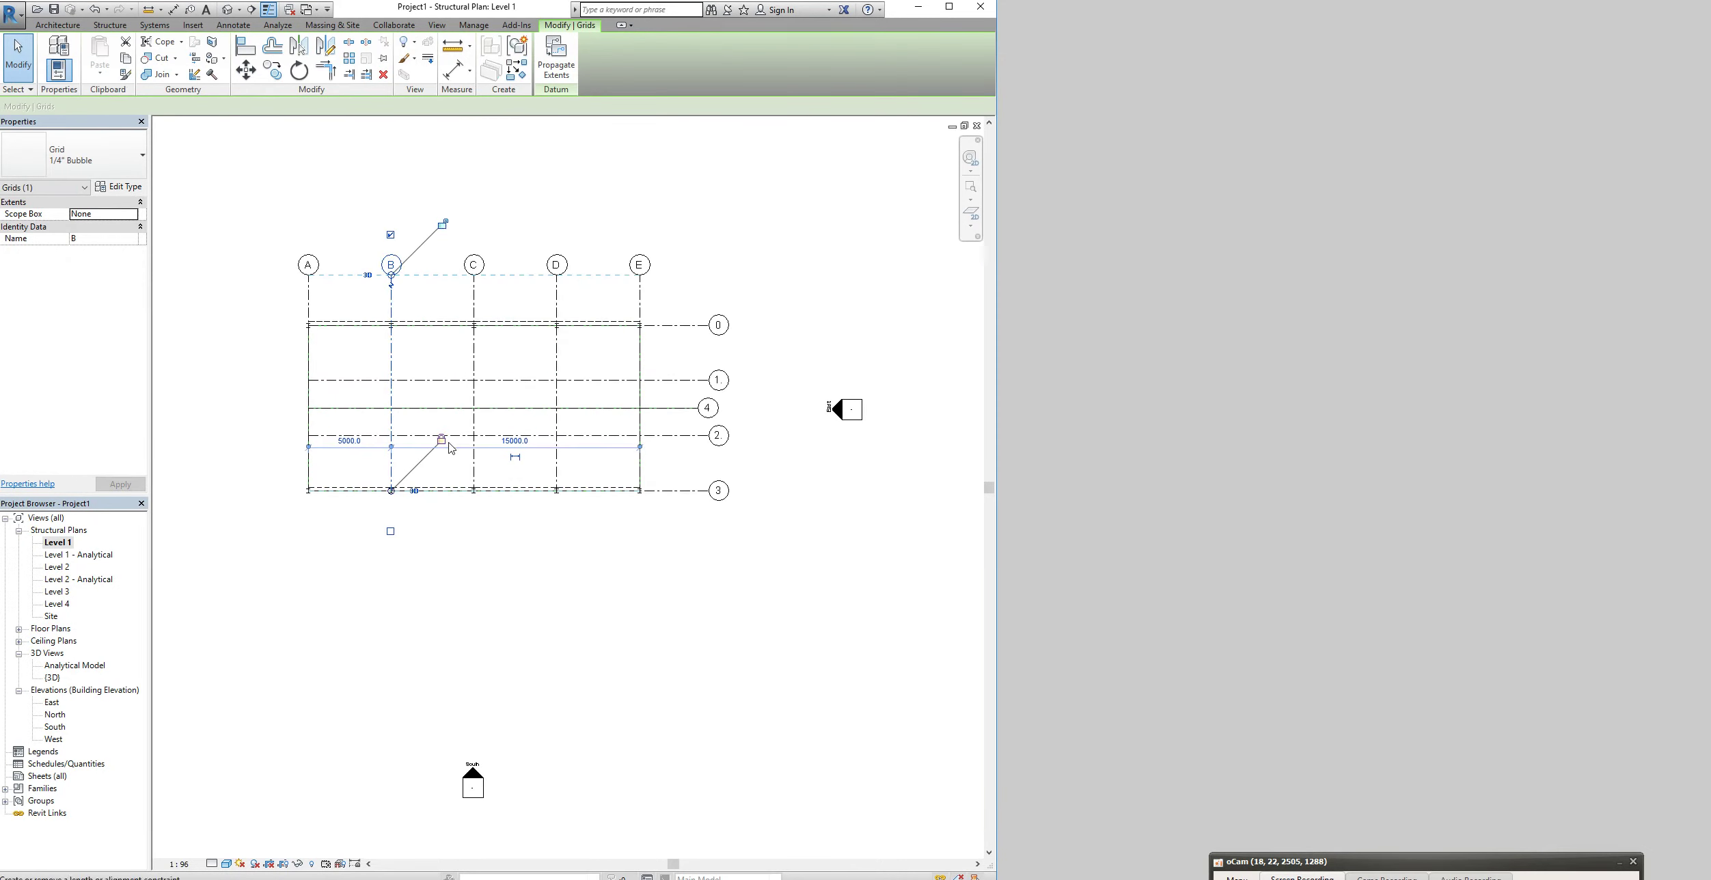
pyautogui.scroll(2, 391, 274)
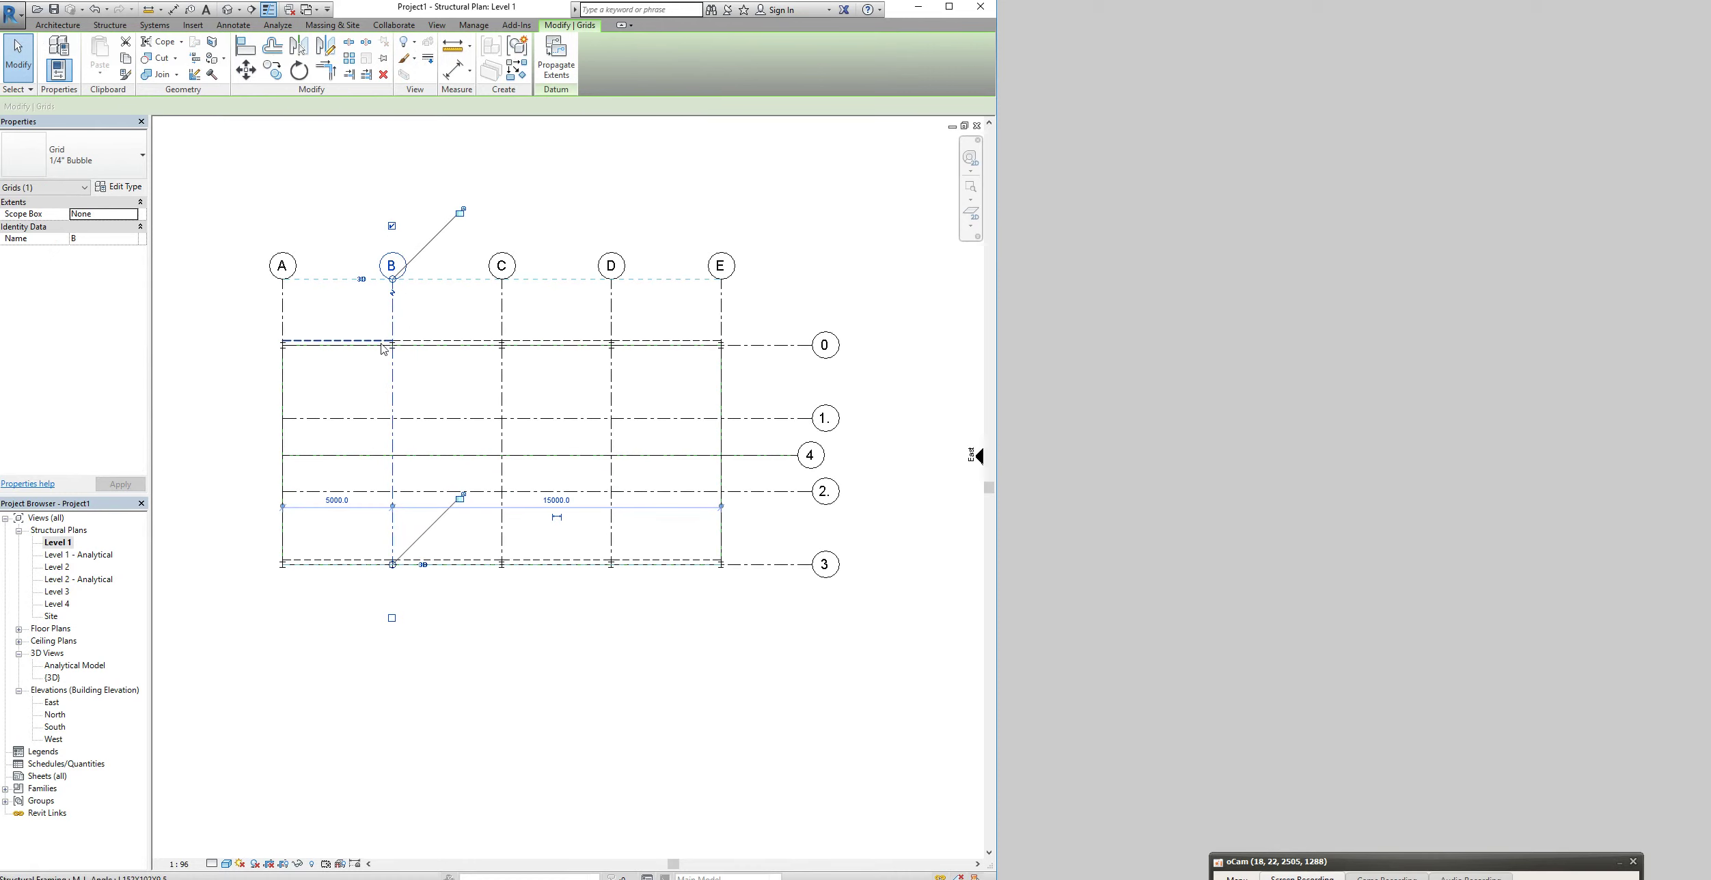
pyautogui.moveTo(415, 322); pyautogui.dragTo(436, 325)
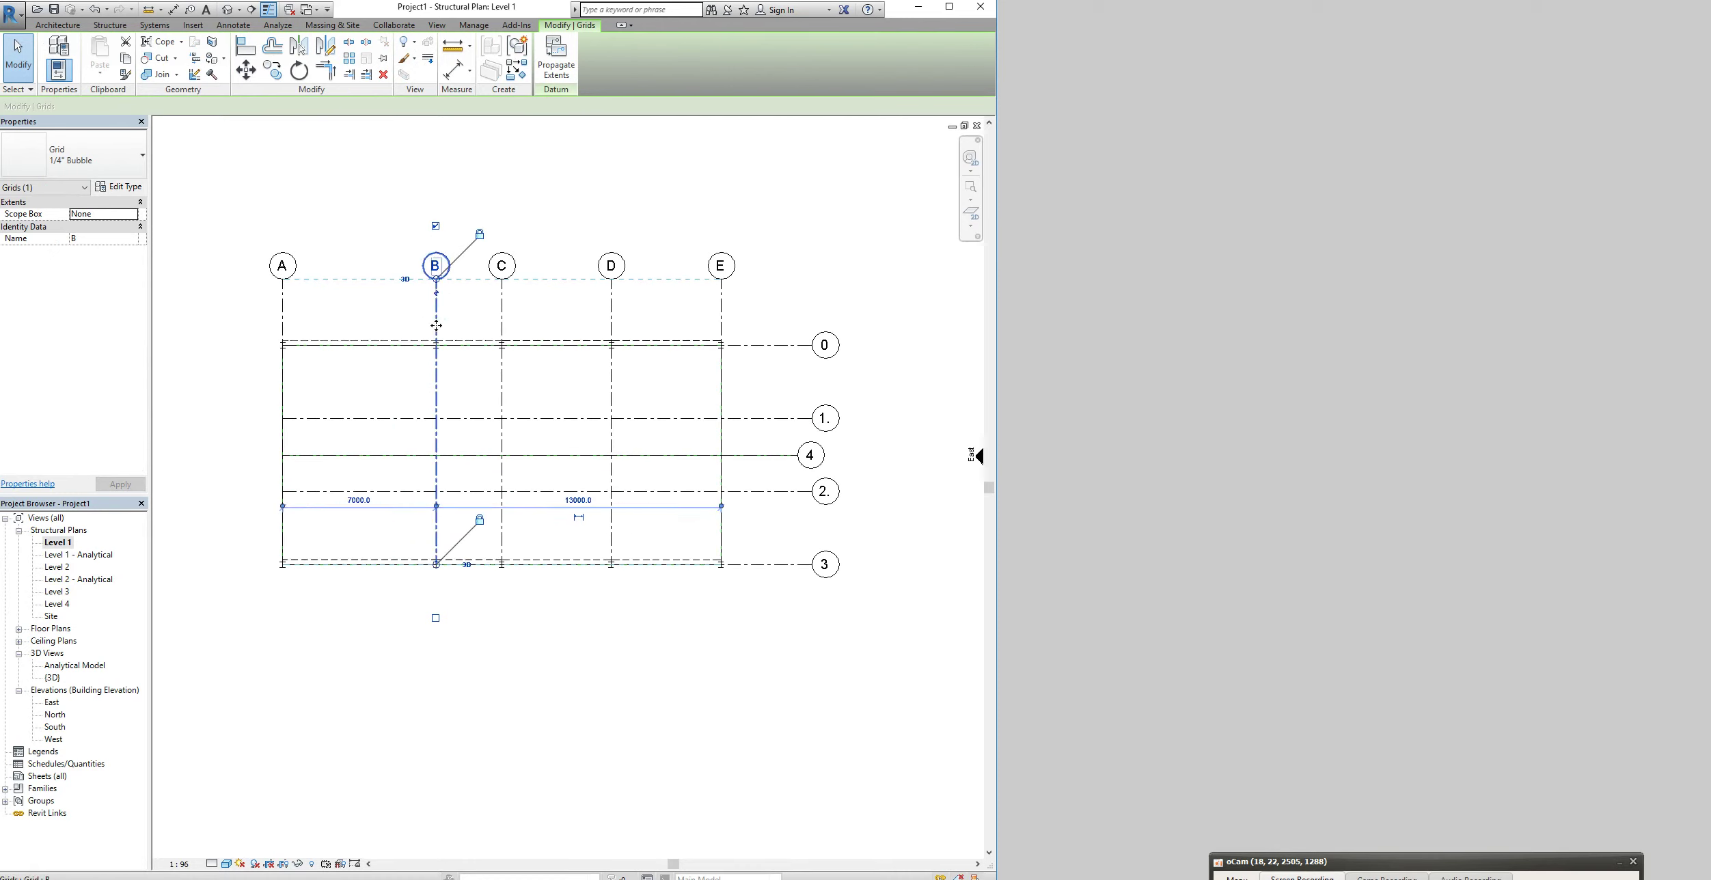
# Examine the frame on grid B from several sides in the 3D view and select one of its rafters
pyautogui.click(227, 9)
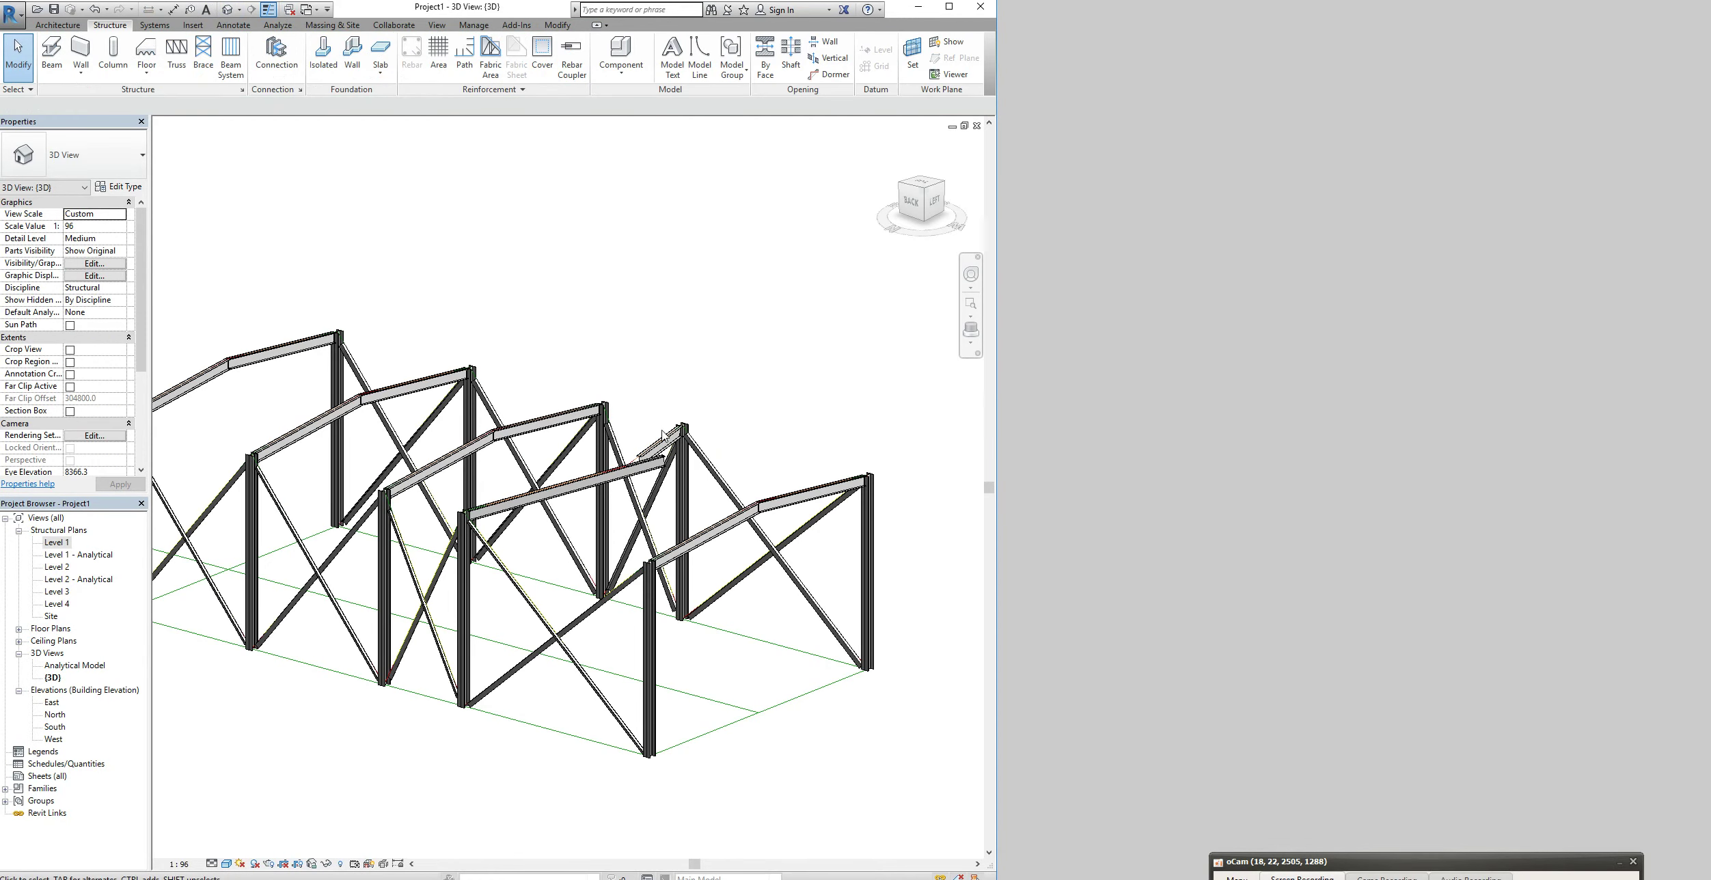
pyautogui.scroll(-3, 719, 557)
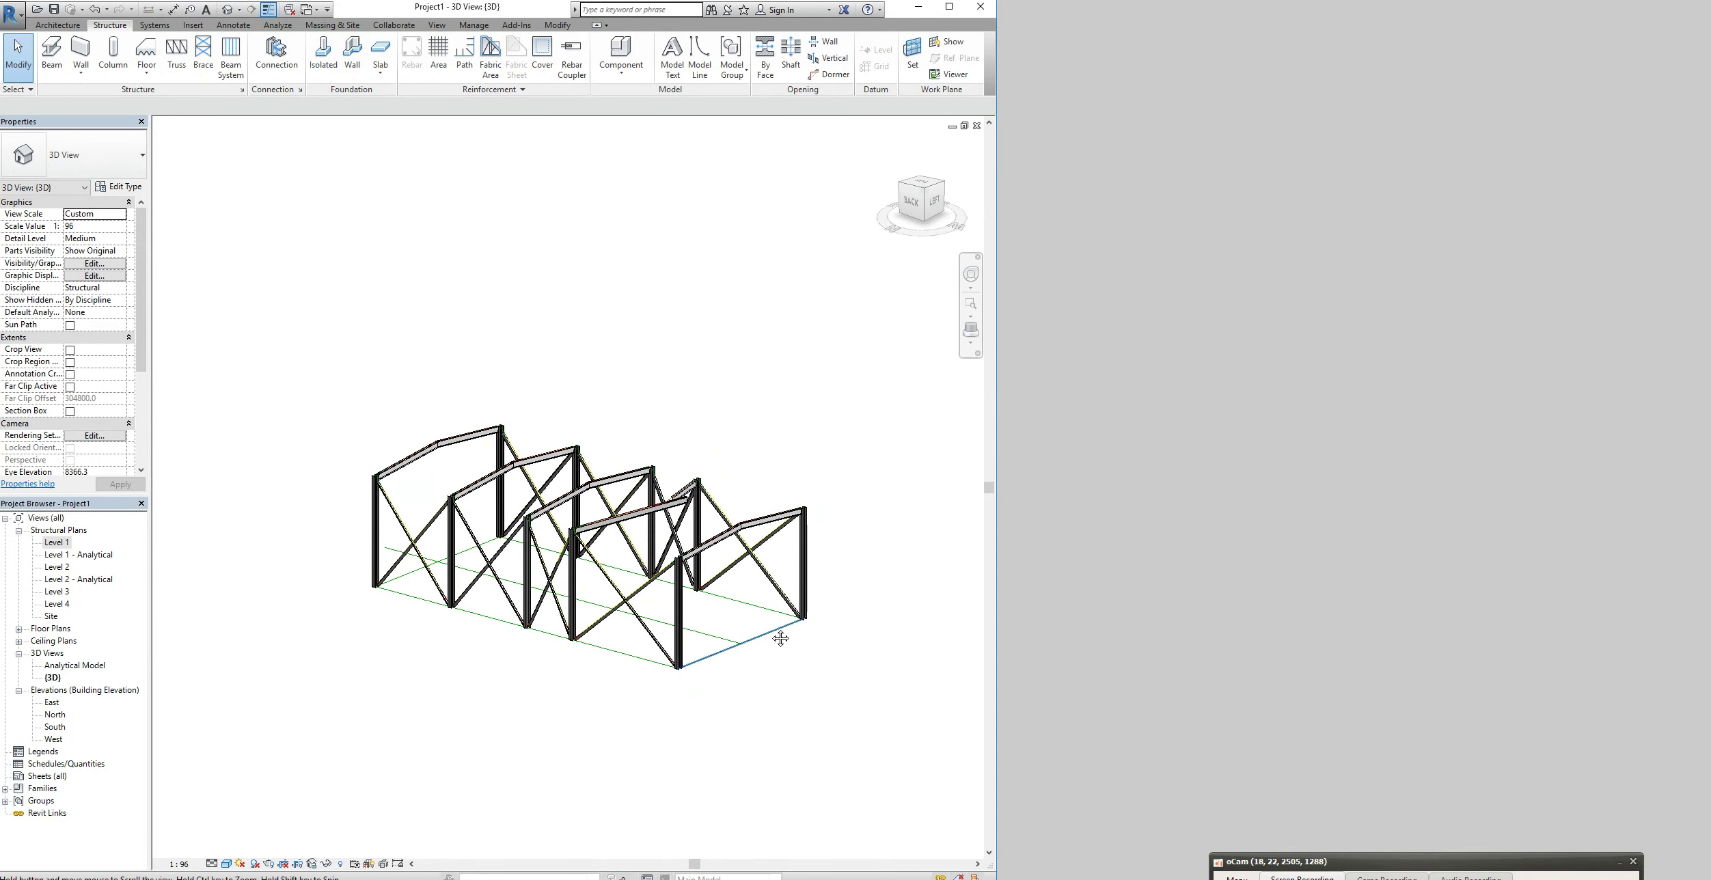
pyautogui.keyDown('shift'); pyautogui.moveTo(837, 661); pyautogui.dragTo(510, 723, button='middle'); pyautogui.keyUp('shift')
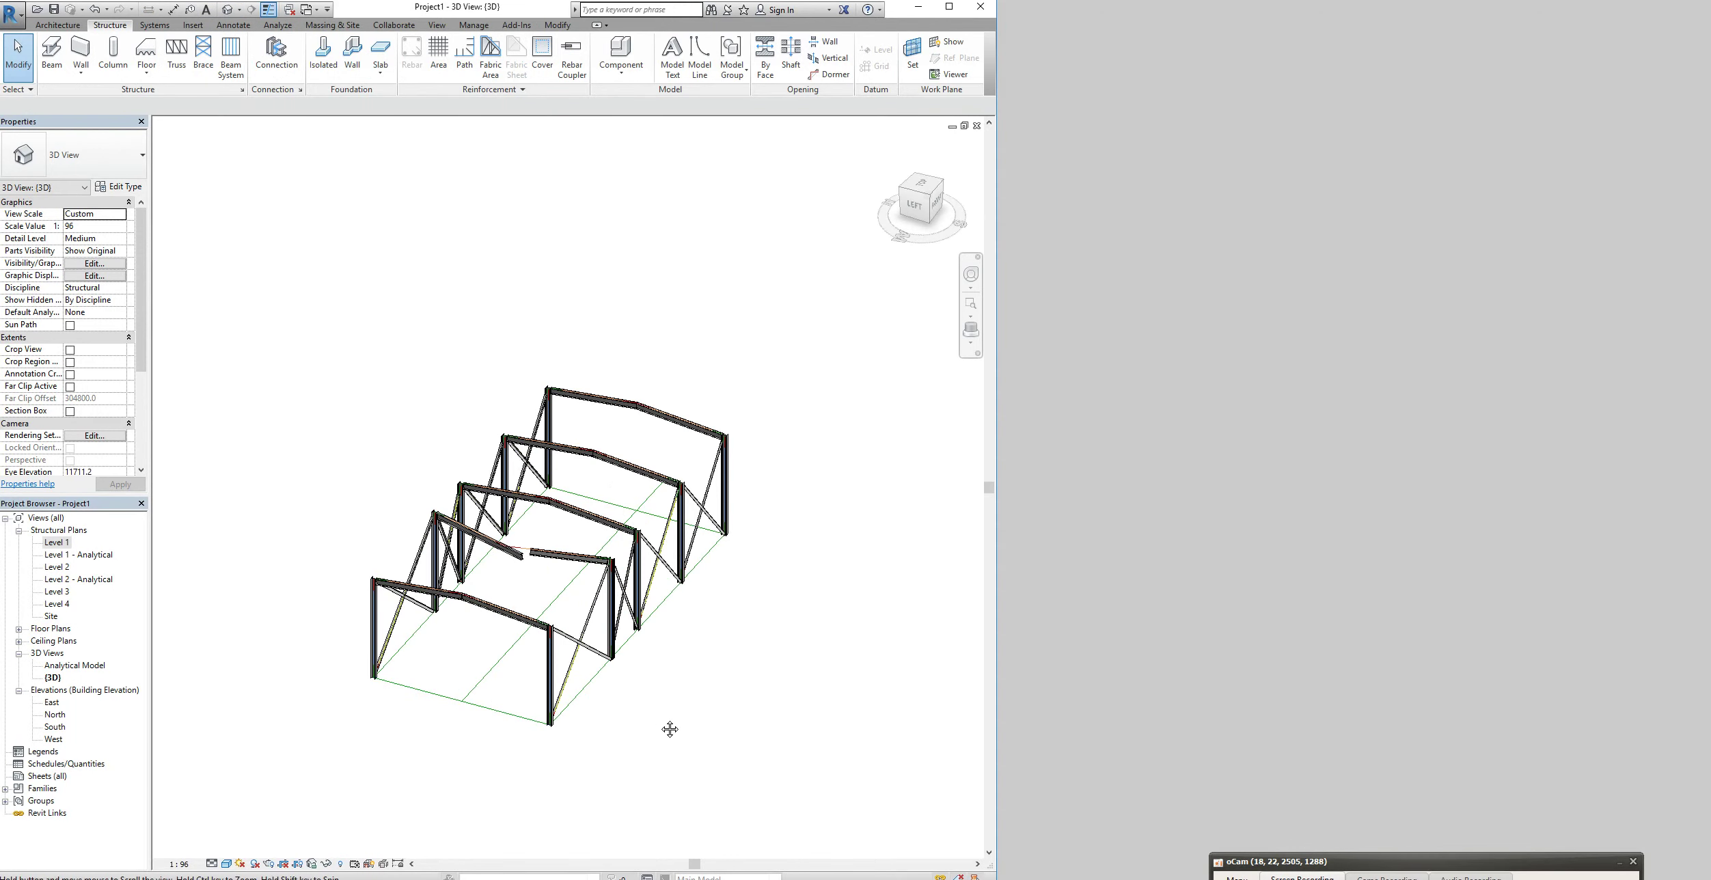
pyautogui.keyDown('shift'); pyautogui.moveTo(668, 726); pyautogui.dragTo(478, 692, button='middle'); pyautogui.keyUp('shift')
pyautogui.scroll(4, 451, 646)
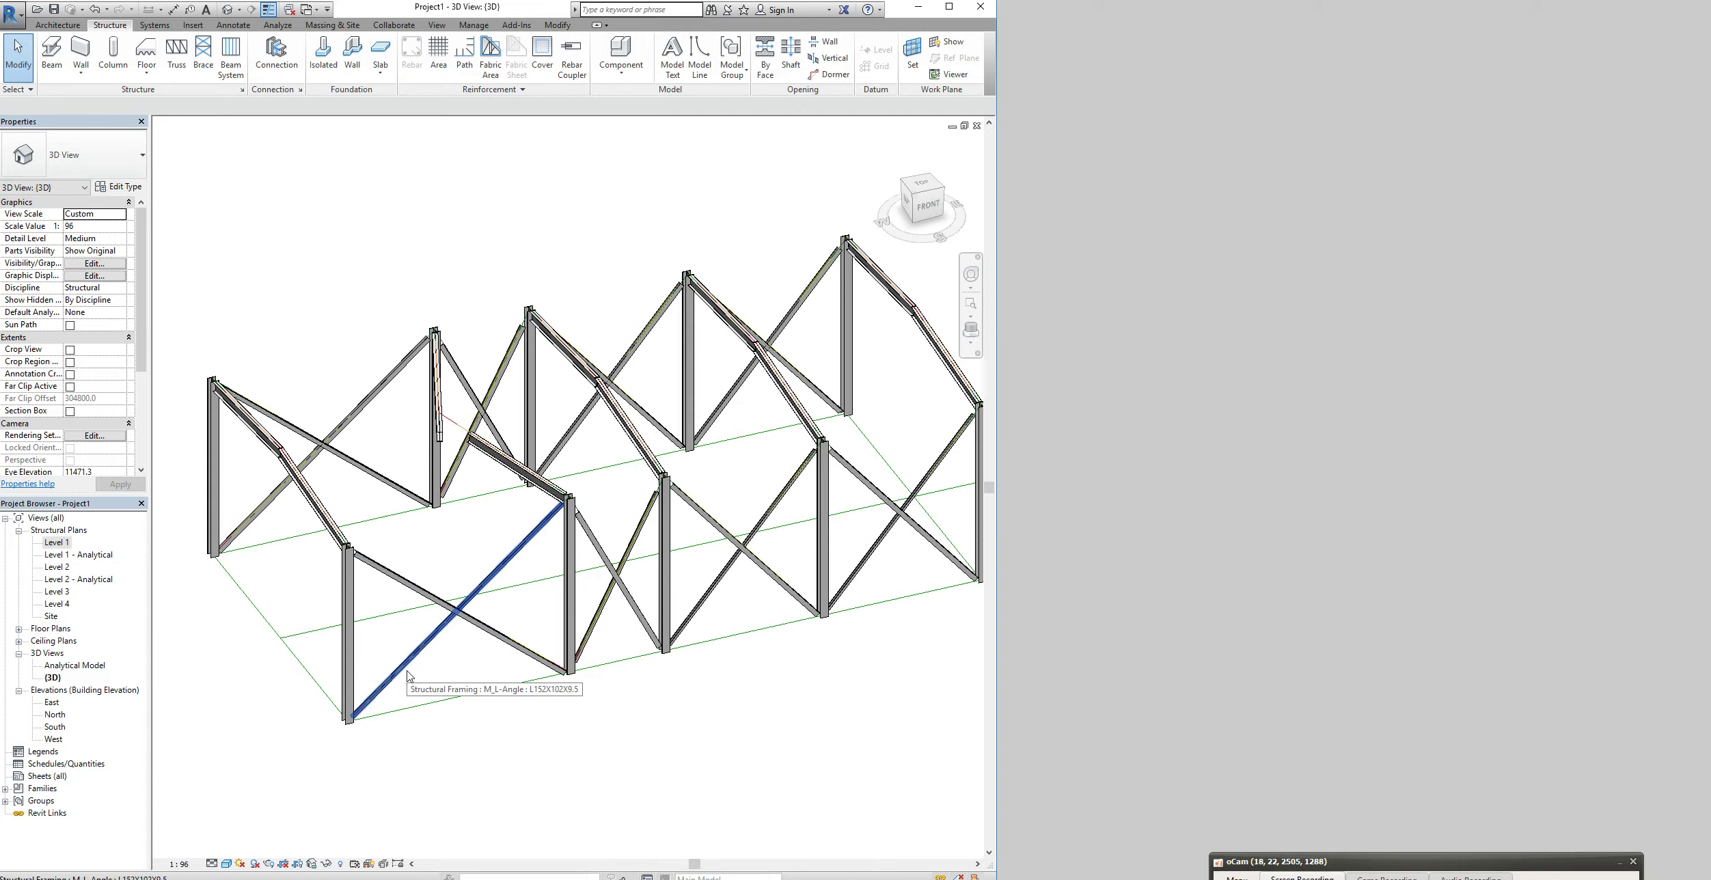
pyautogui.click(476, 451)
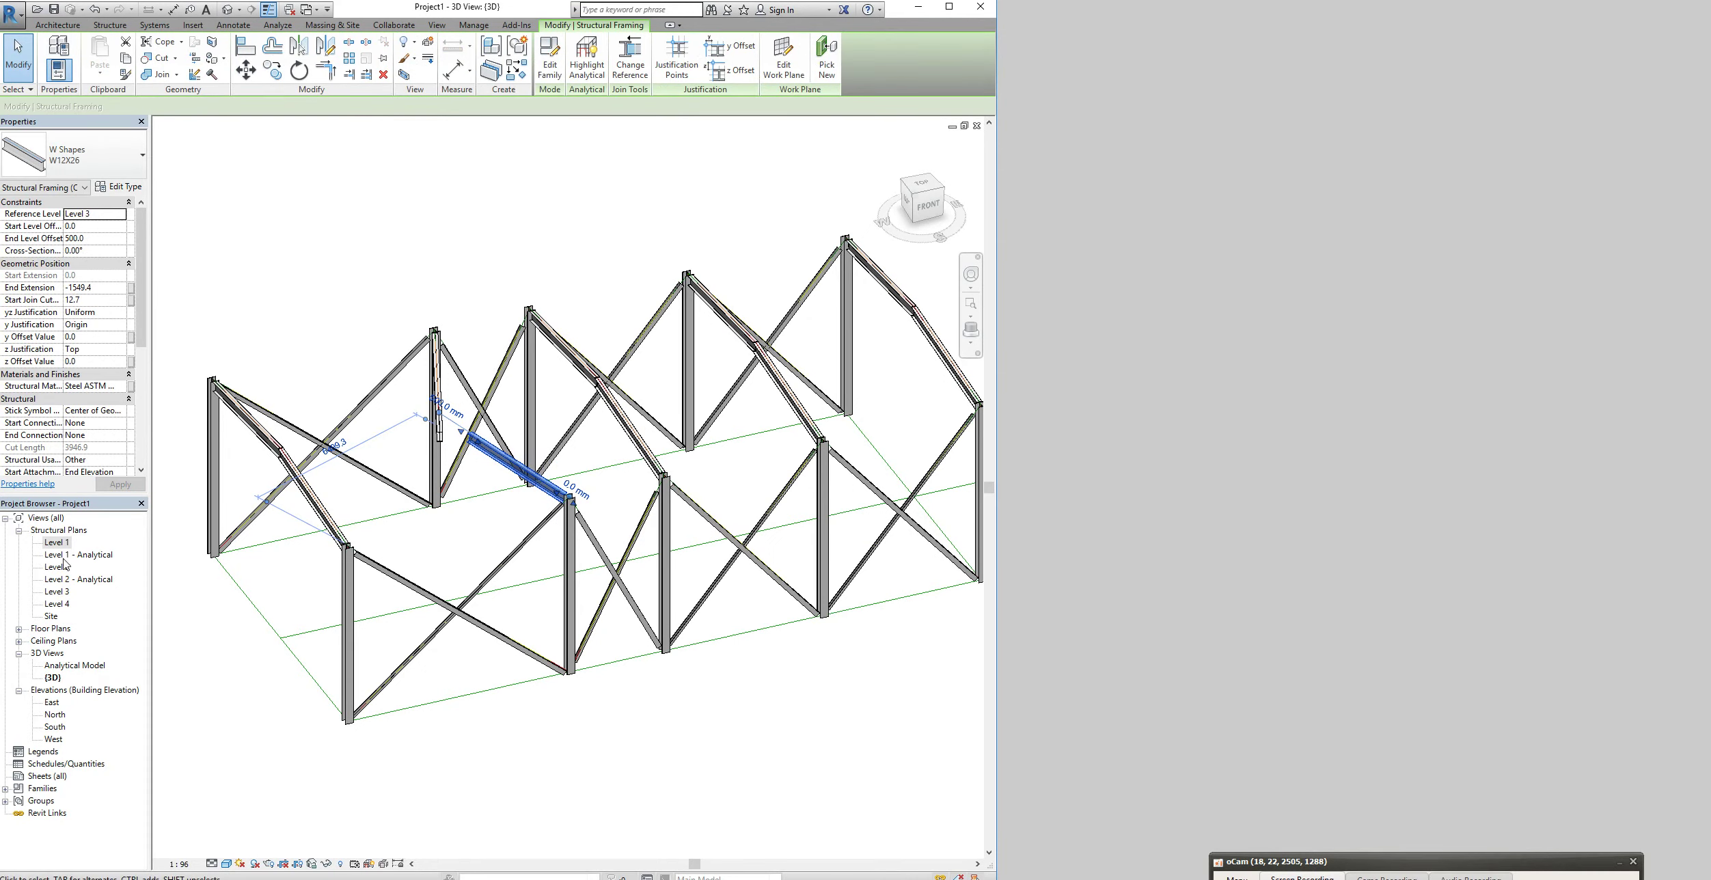
# Set the Level 2 - Analytical plan's detail level to Fine and switch to the Level 3 plan
pyautogui.click(59, 592)
pyautogui.doubleClick(59, 589)
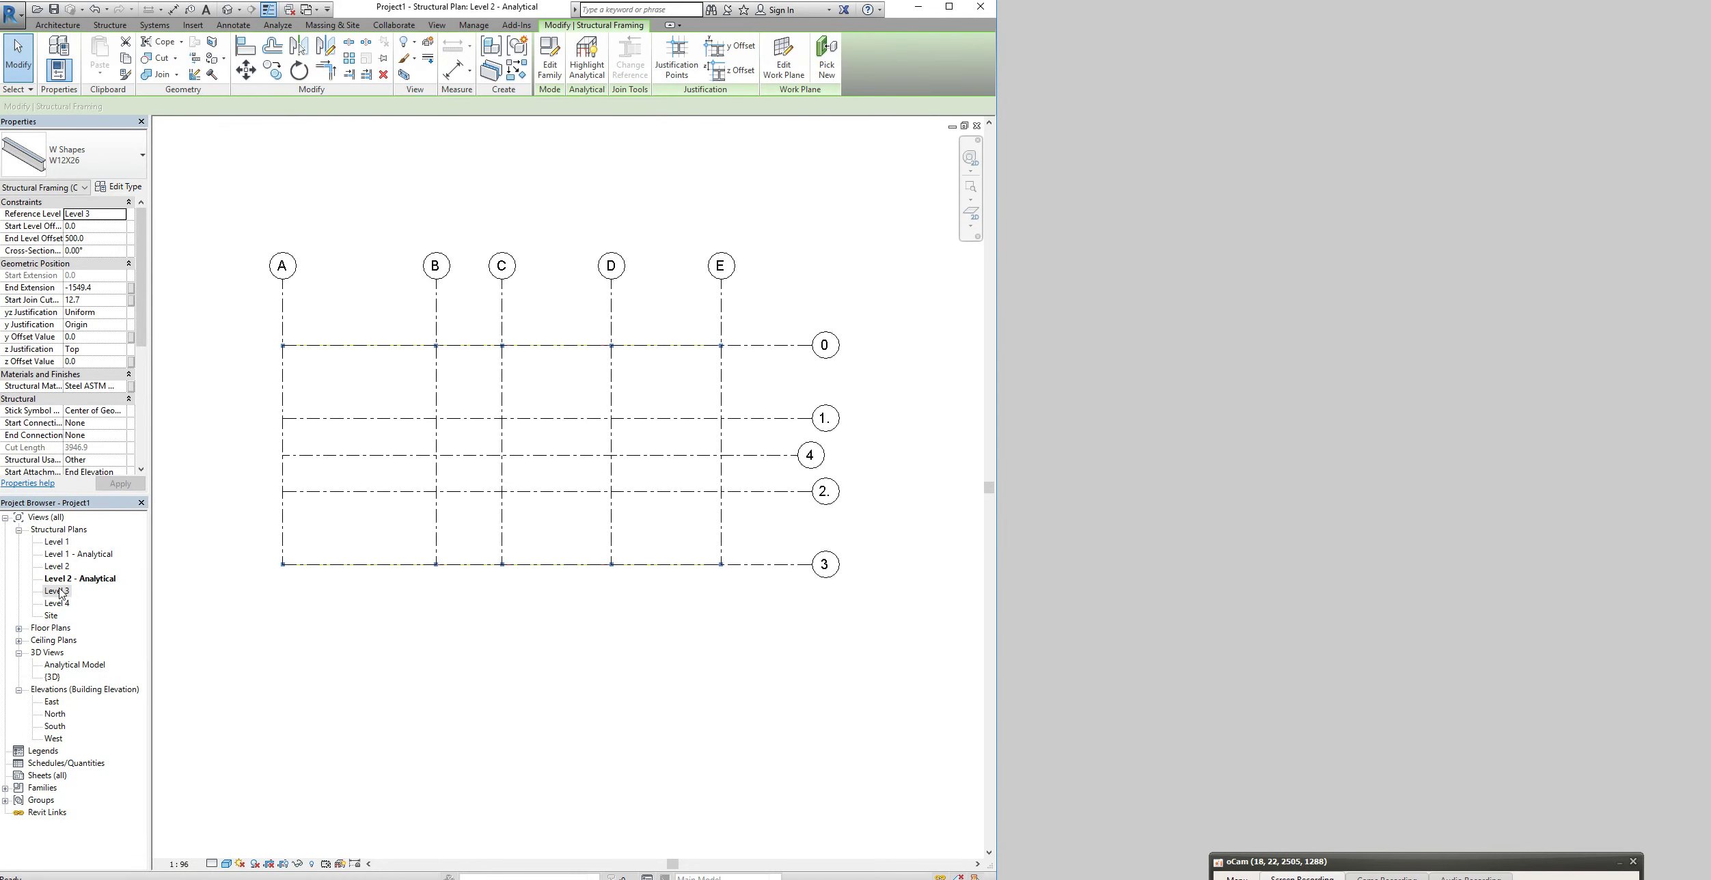
pyautogui.click(215, 862)
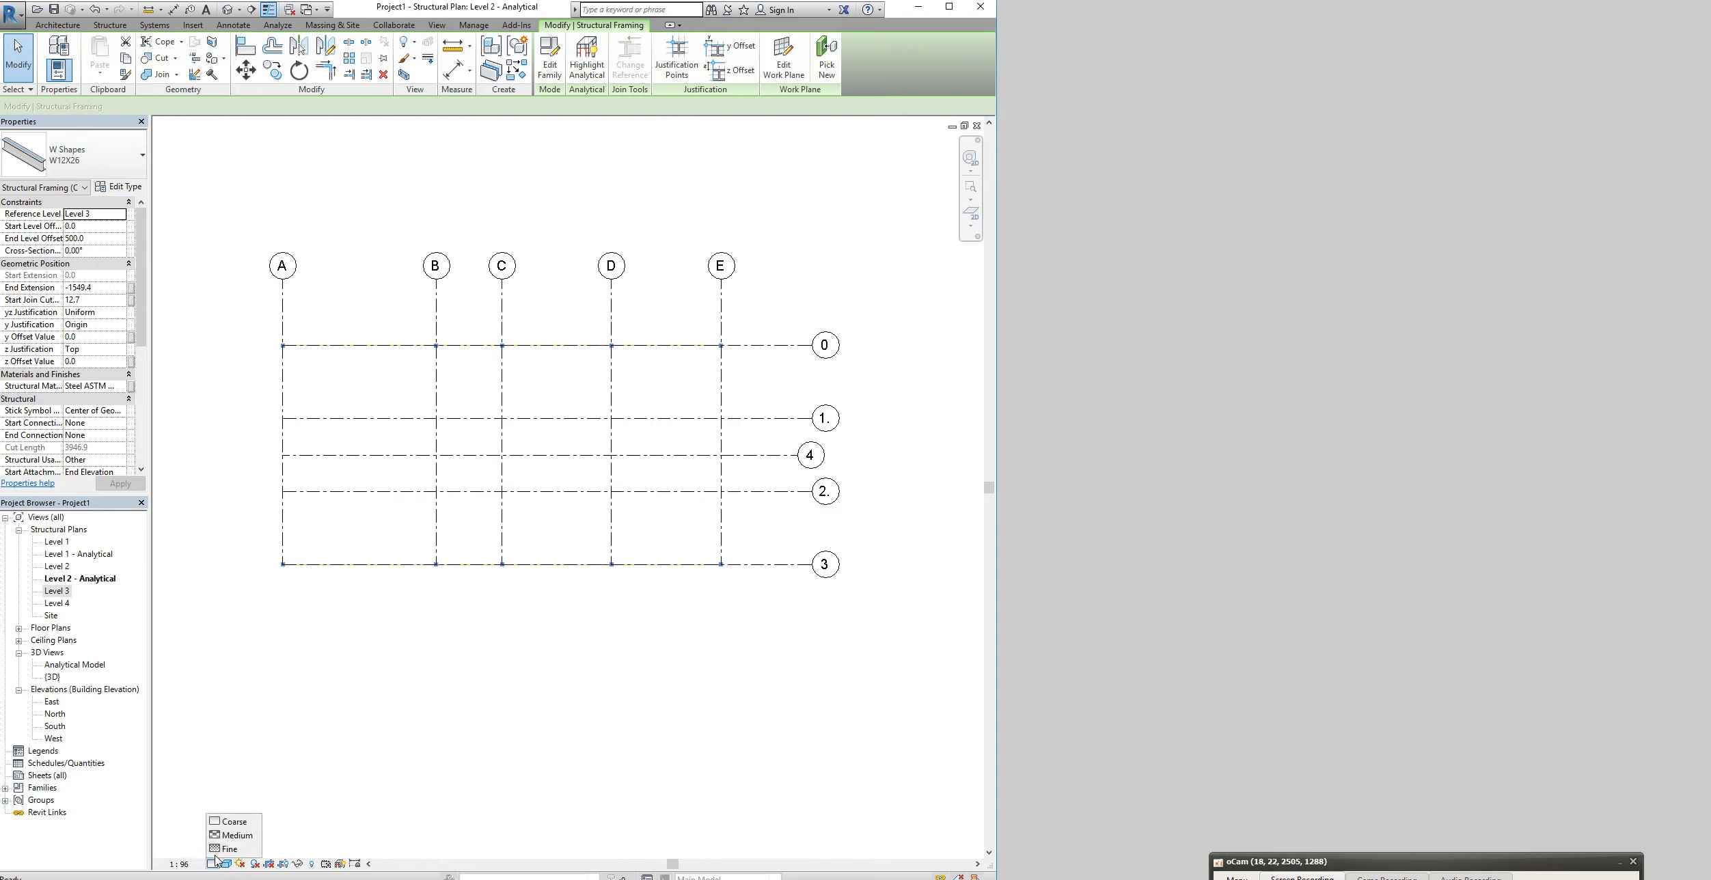
pyautogui.click(219, 847)
pyautogui.click(211, 862)
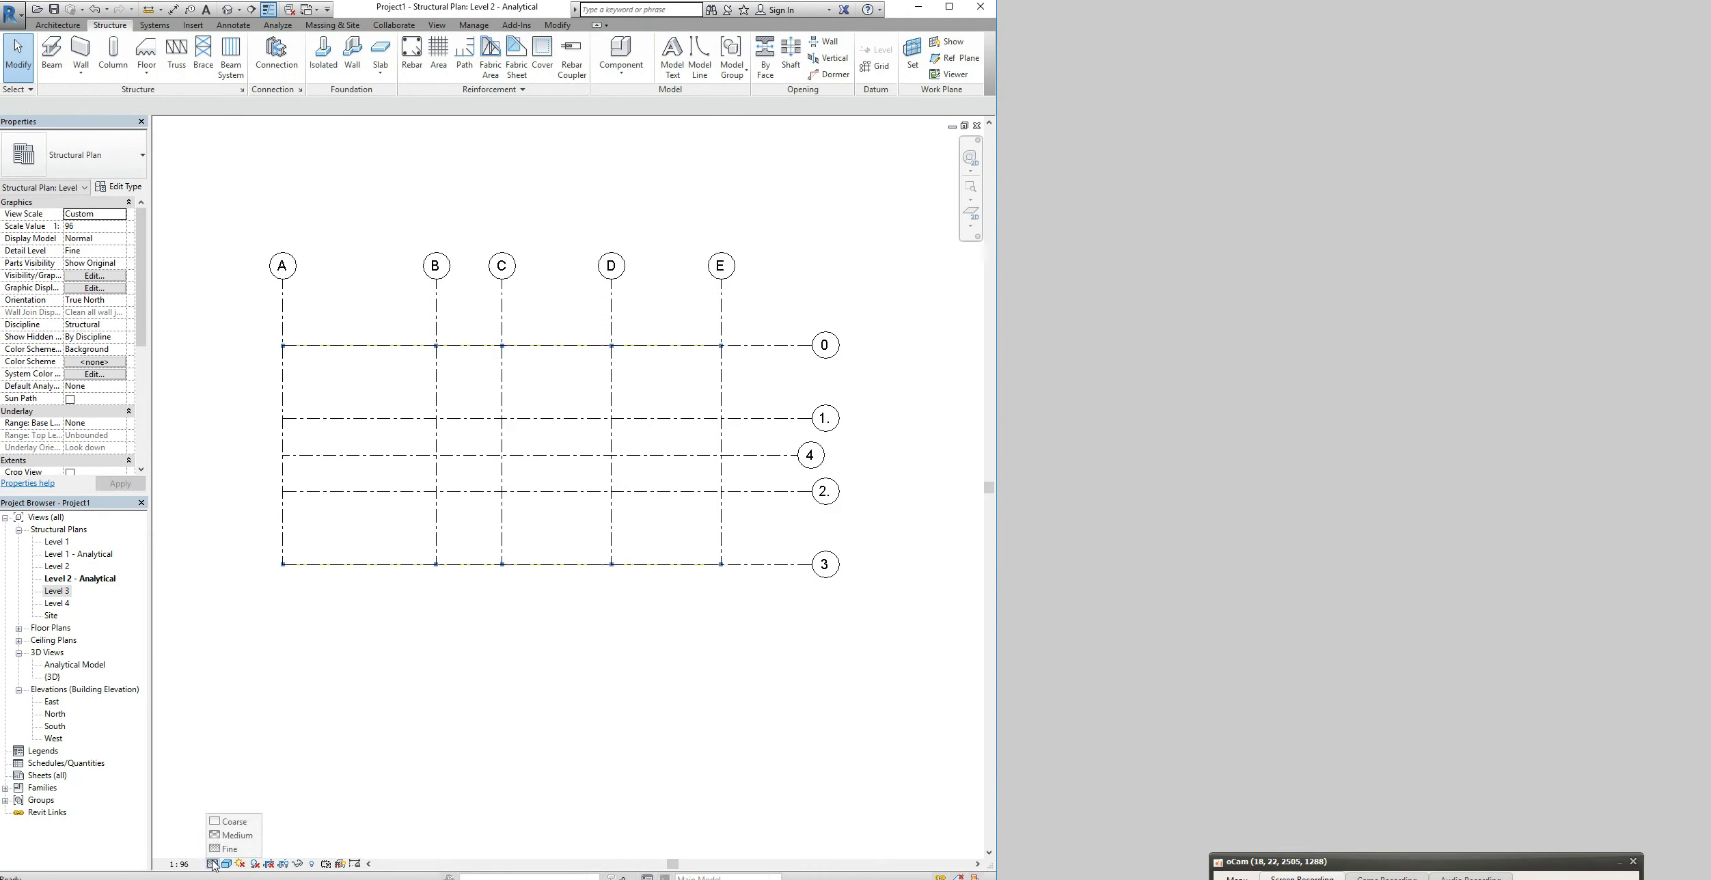
pyautogui.click(216, 847)
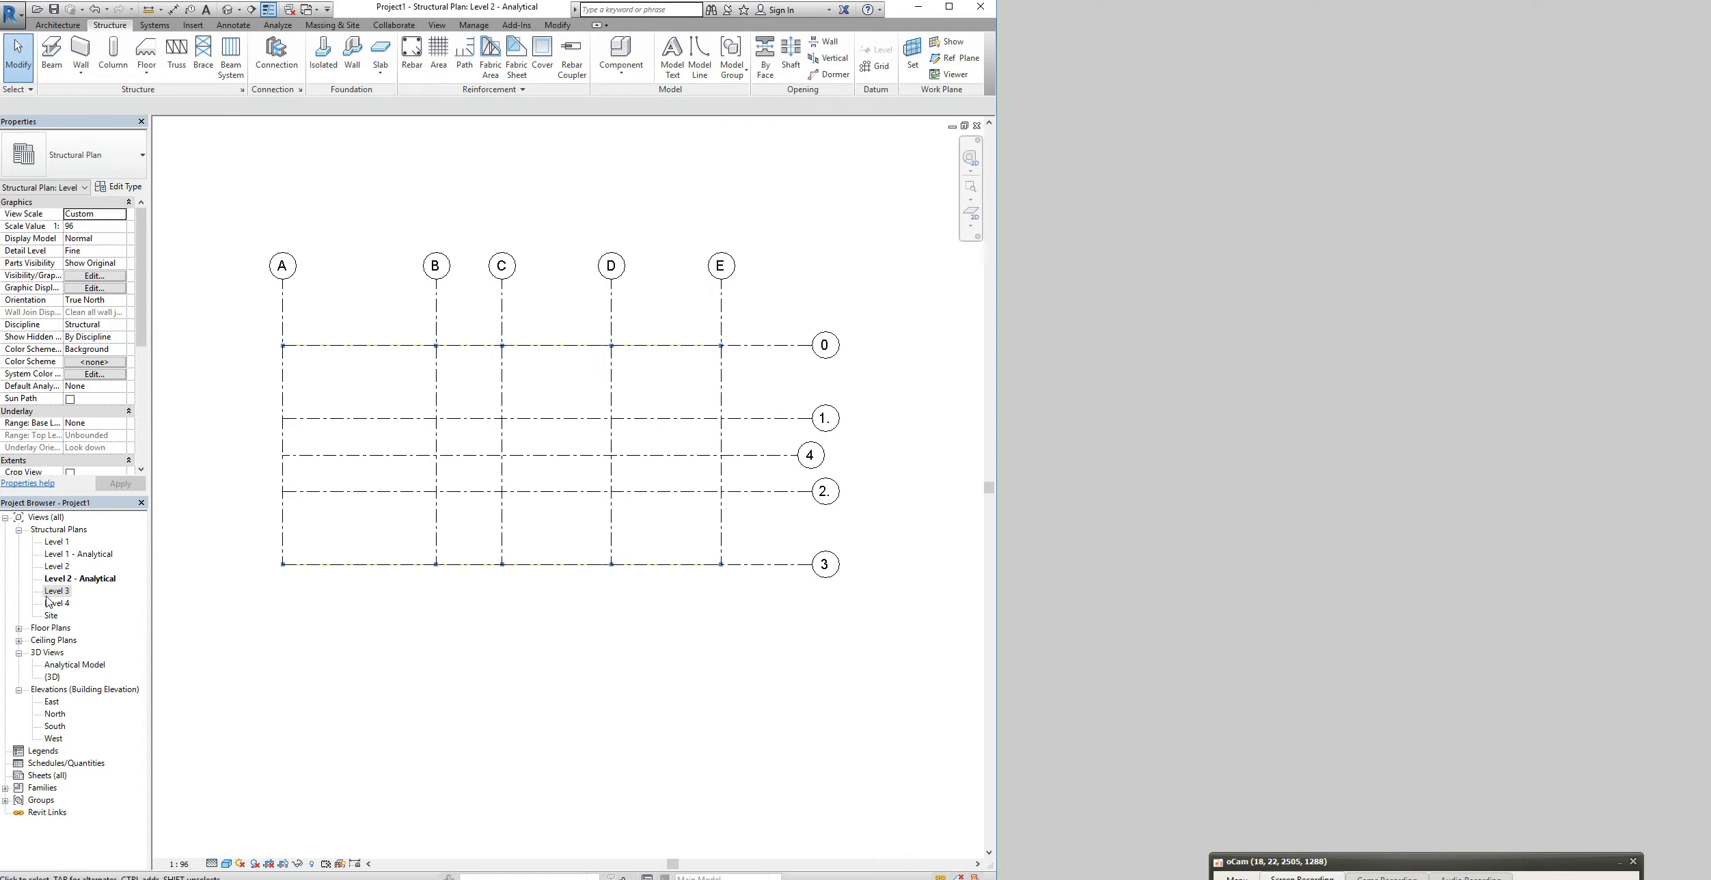
pyautogui.click(227, 863)
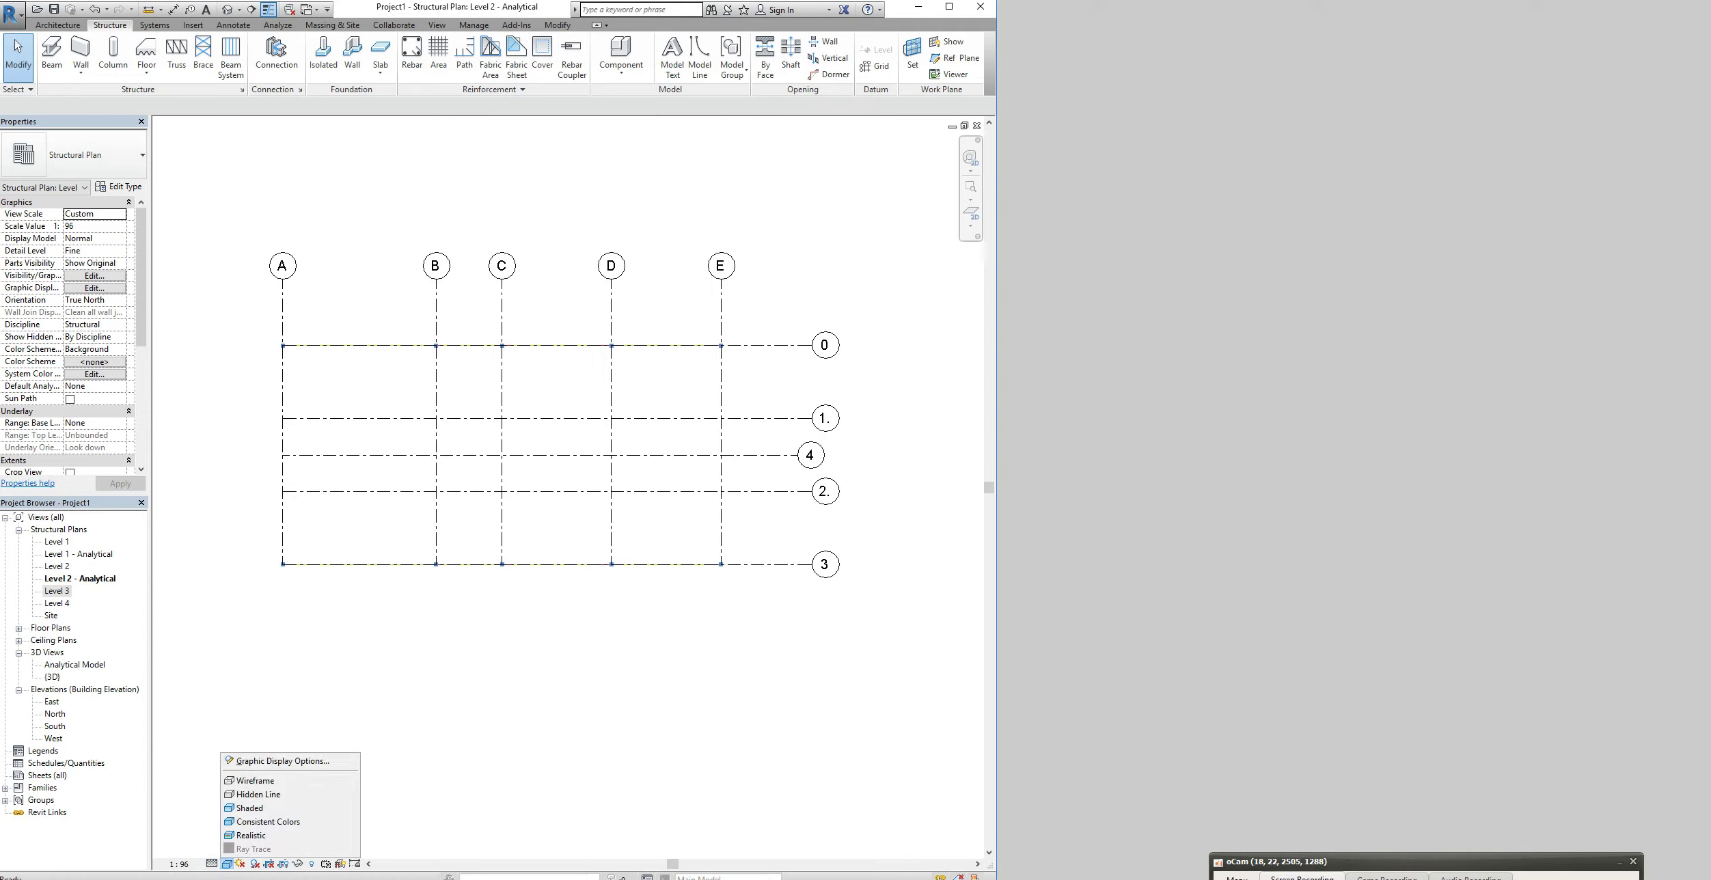
pyautogui.doubleClick(58, 591)
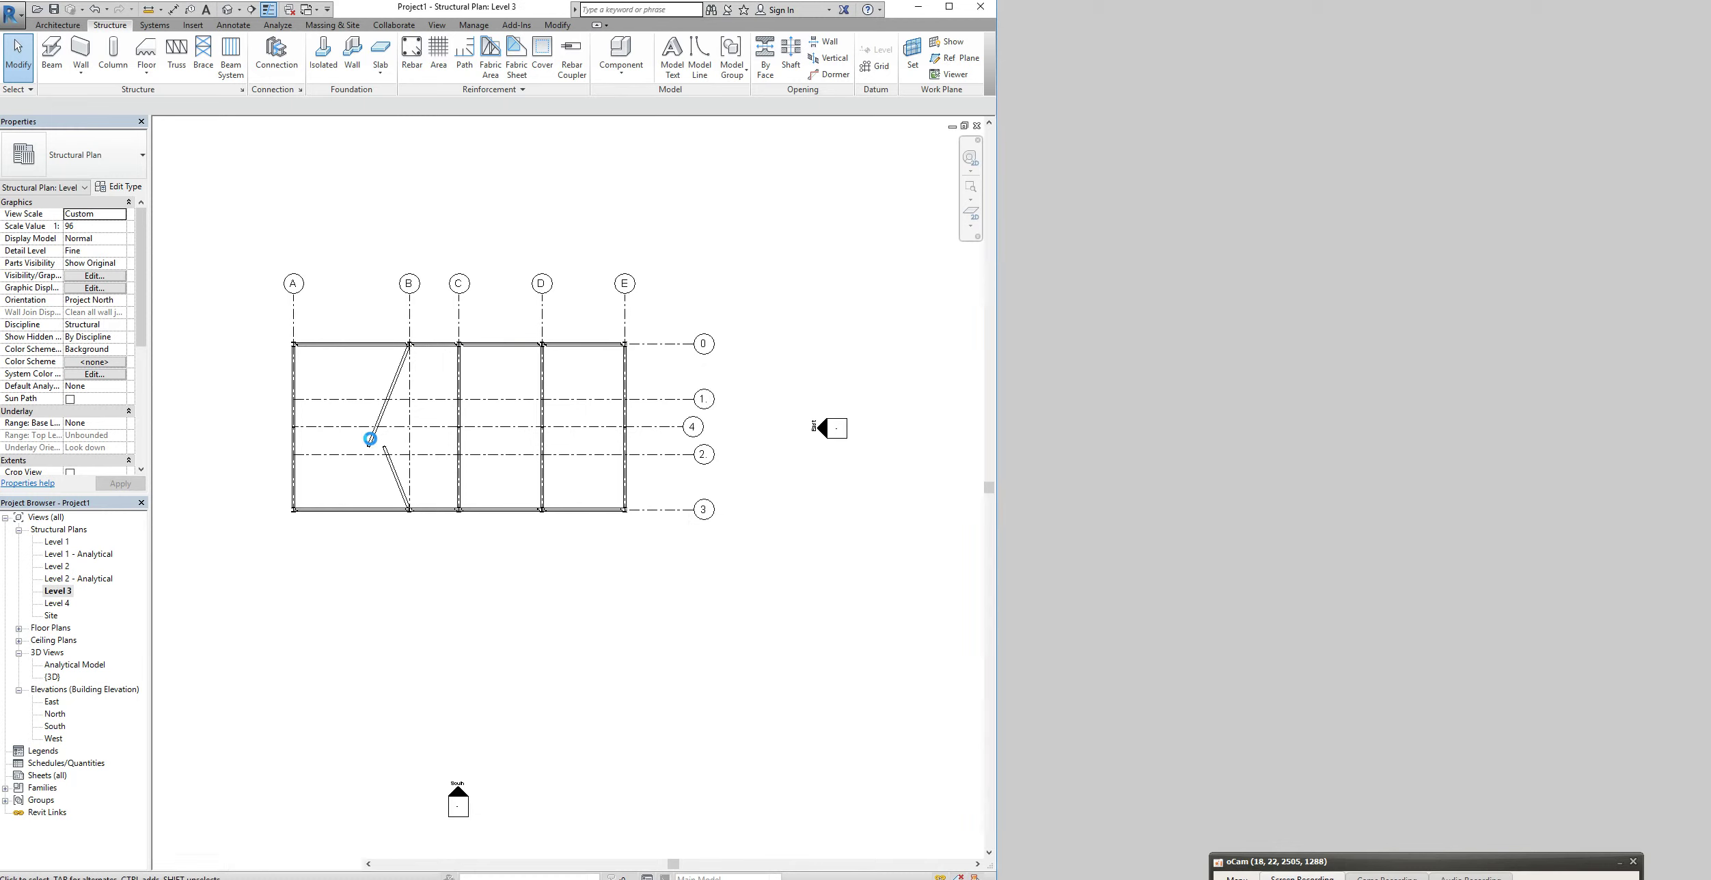
# Try to pull the ridge end of the skewed rafter on the grid 0 side over to grid B
pyautogui.click(369, 444)
pyautogui.scroll(5, 370, 446)
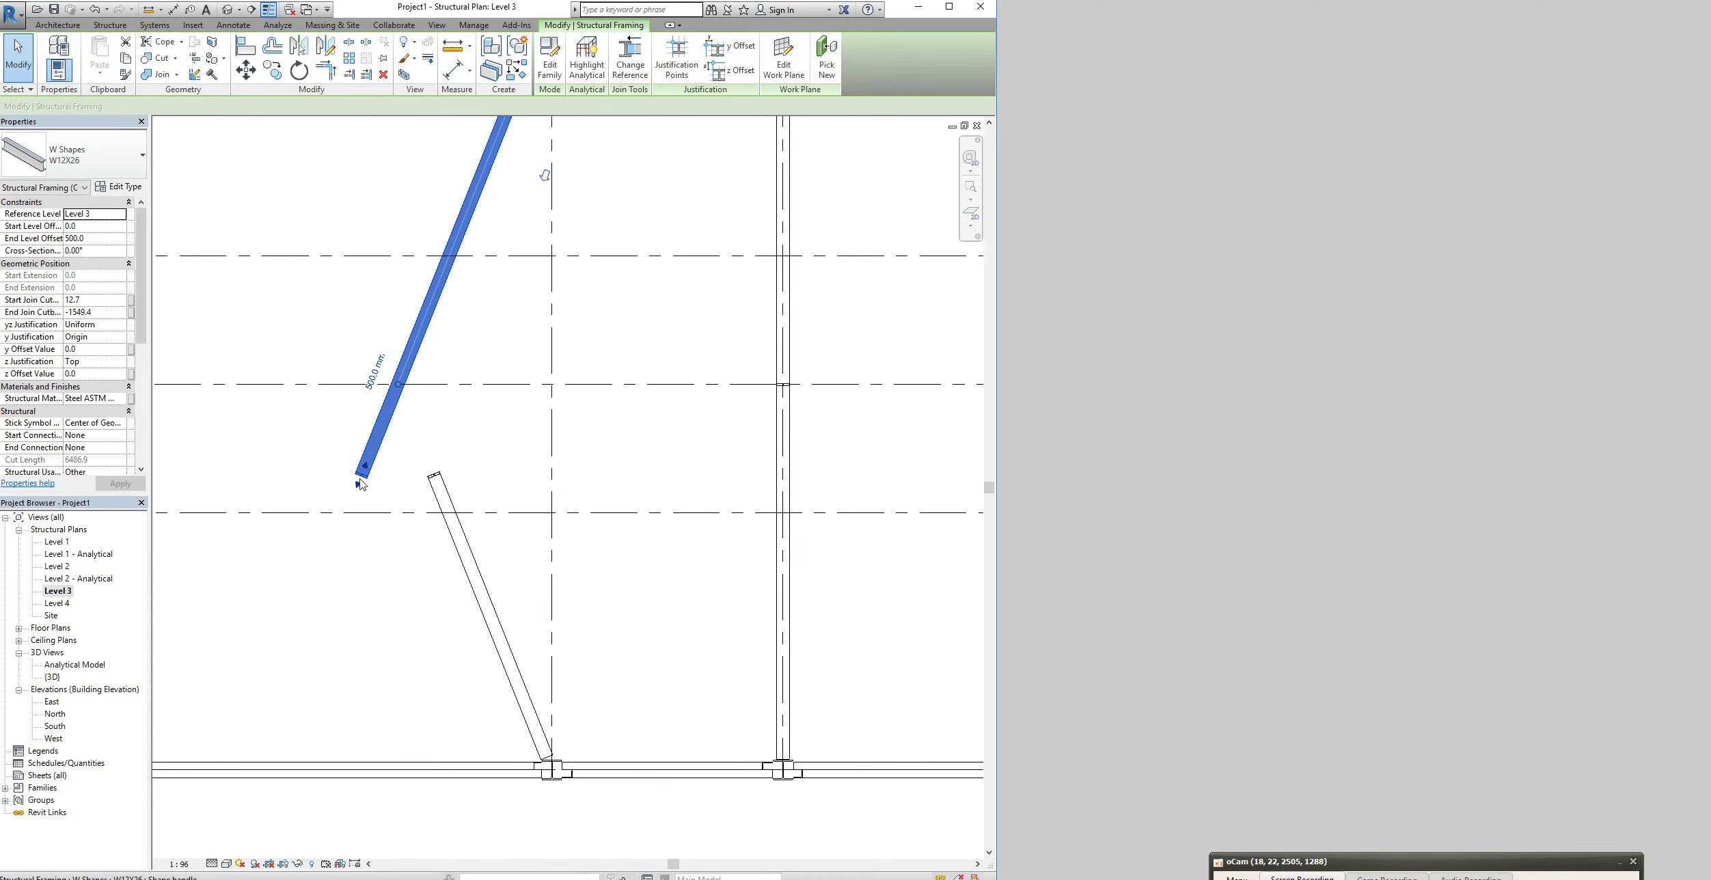
pyautogui.moveTo(358, 486); pyautogui.dragTo(553, 255)
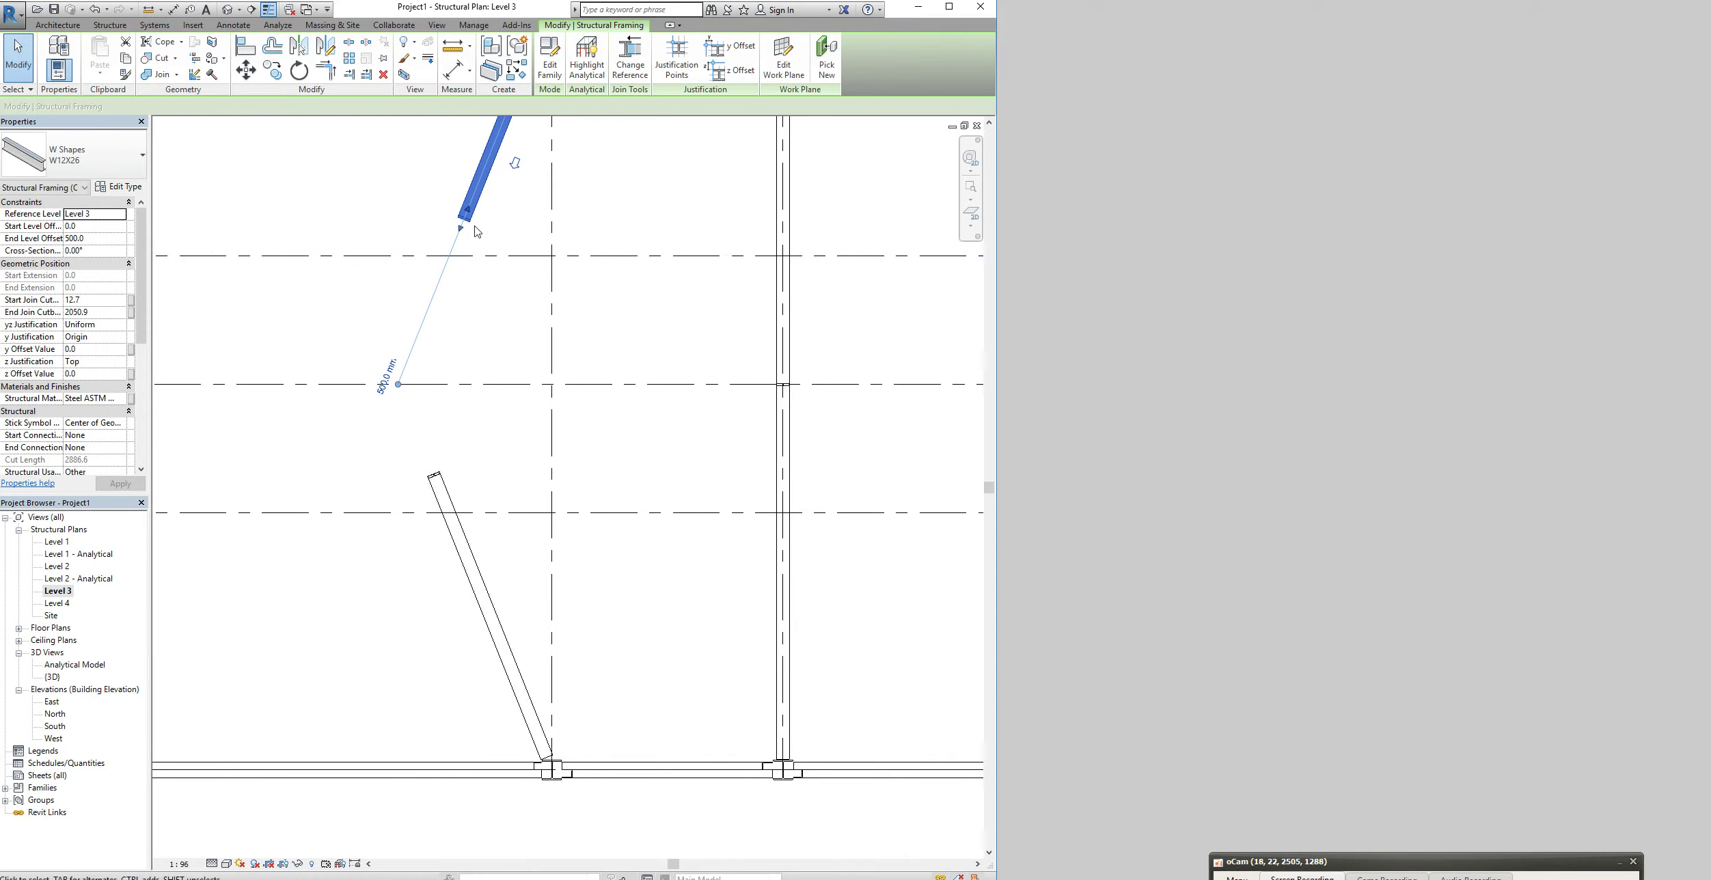
pyautogui.moveTo(461, 229); pyautogui.dragTo(544, 256)
pyautogui.scroll(-3, 511, 364)
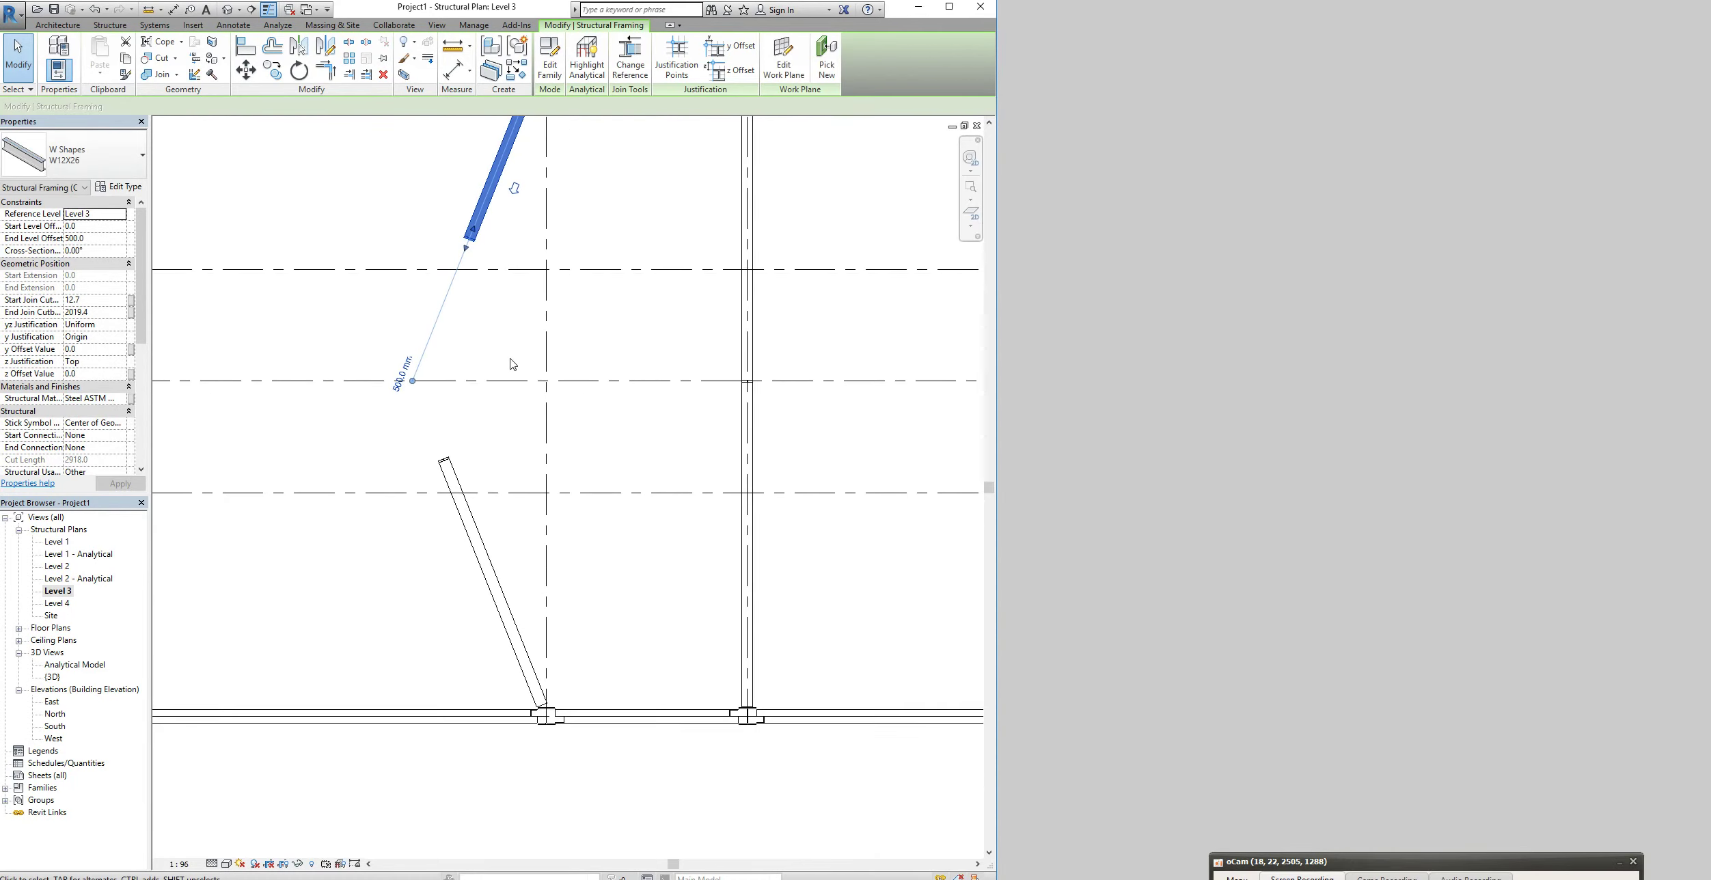
# Move the ridge endpoint of the grid 0 side rafter to the intersection of grids B and 4
pyautogui.scroll(-4, 511, 364)
pyautogui.scroll(2, 511, 396)
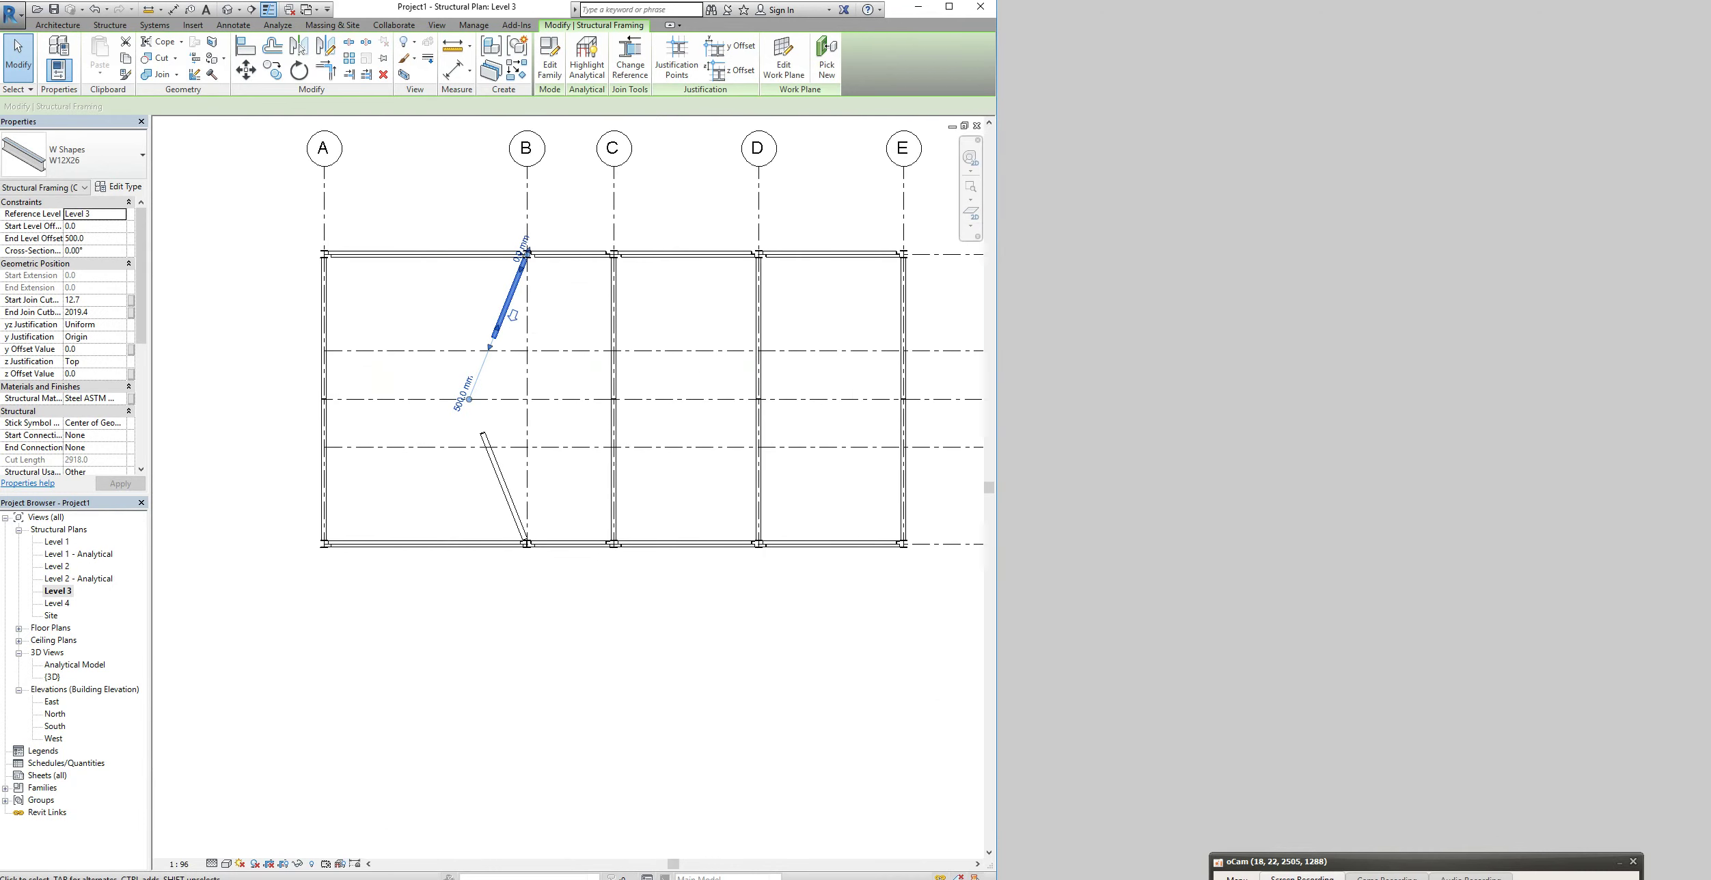
pyautogui.scroll(3, 497, 312)
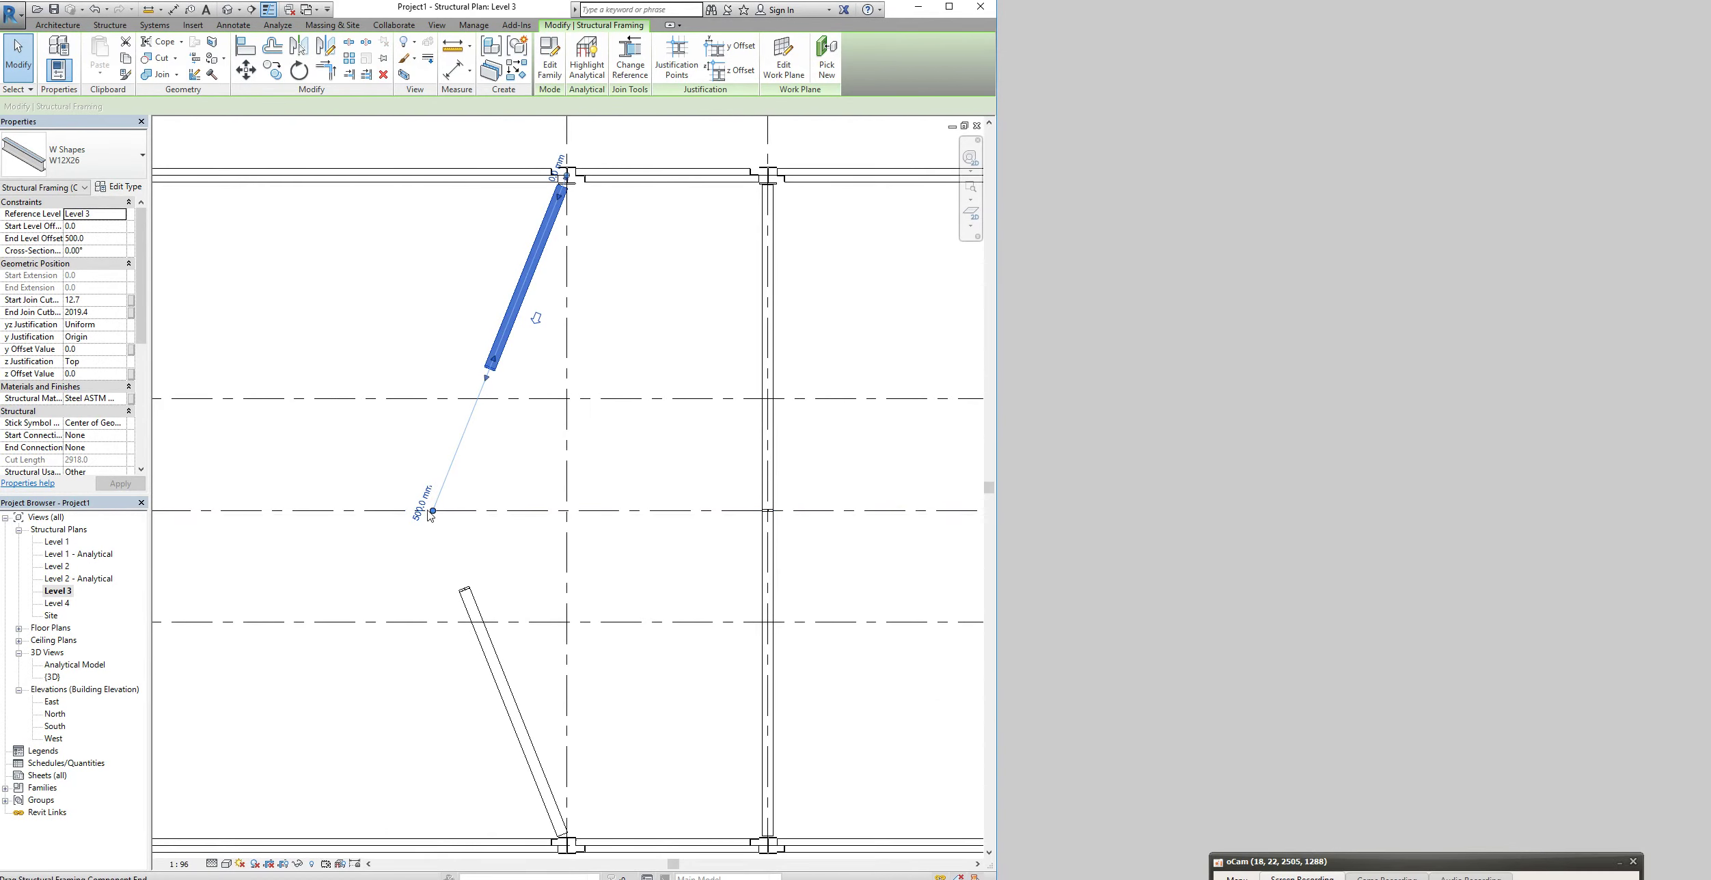
pyautogui.moveTo(430, 514); pyautogui.dragTo(567, 510)
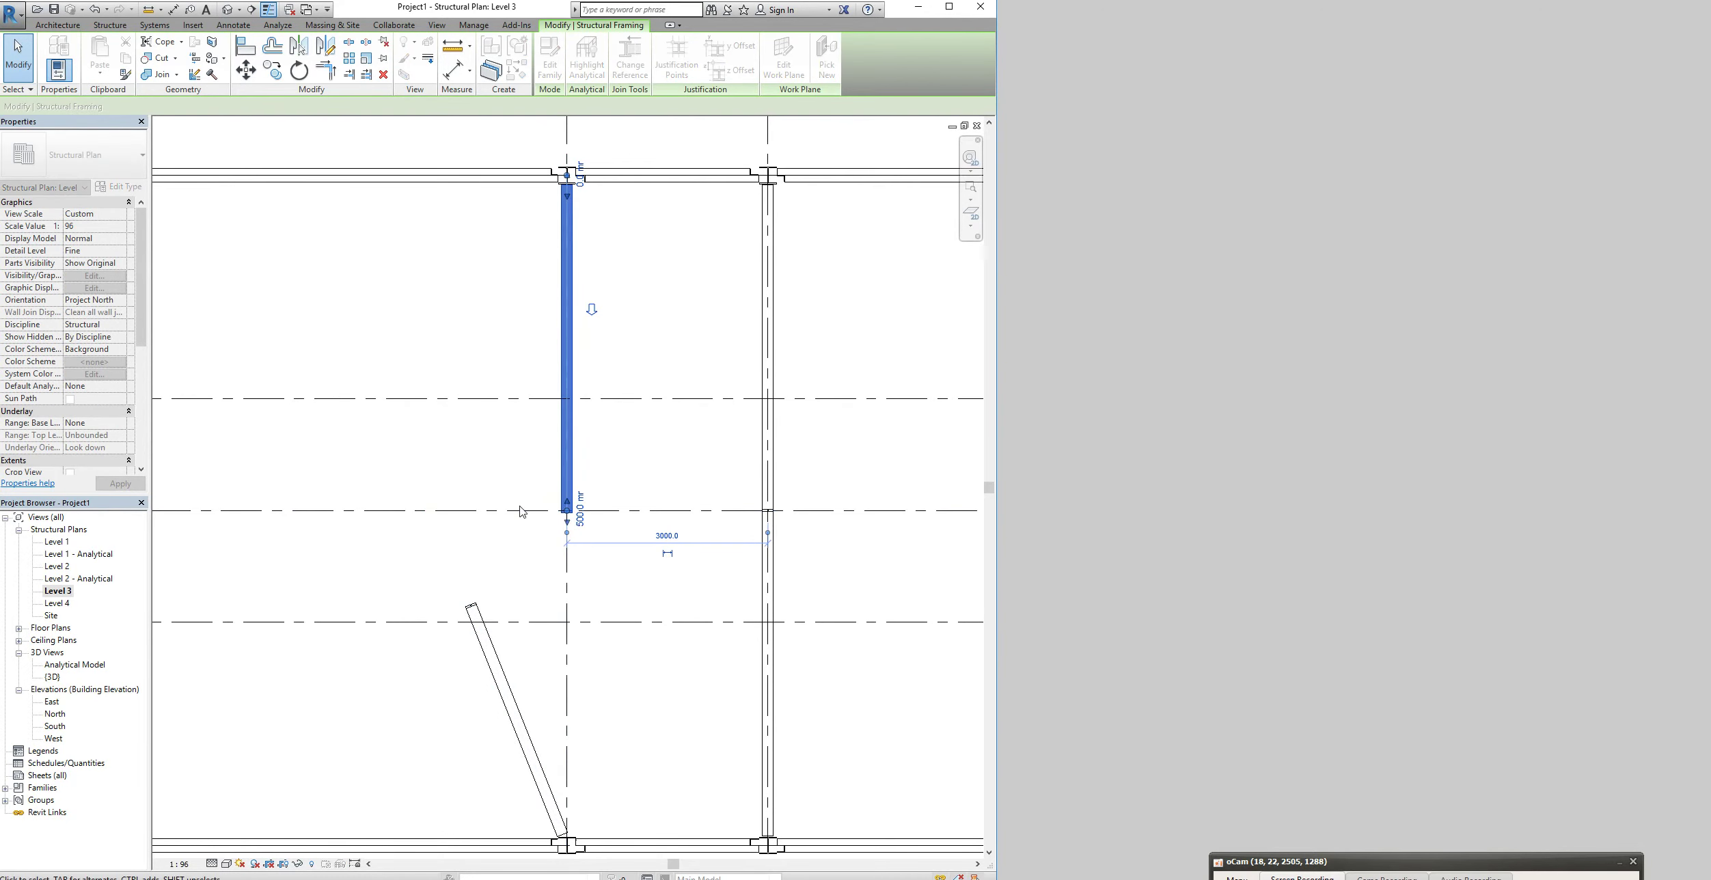
# Move the ridge endpoint of the grid 3 side rafter to the intersection of grids B and 4
pyautogui.click(488, 608)
pyautogui.moveTo(433, 510); pyautogui.dragTo(568, 511)
pyautogui.click(499, 548)
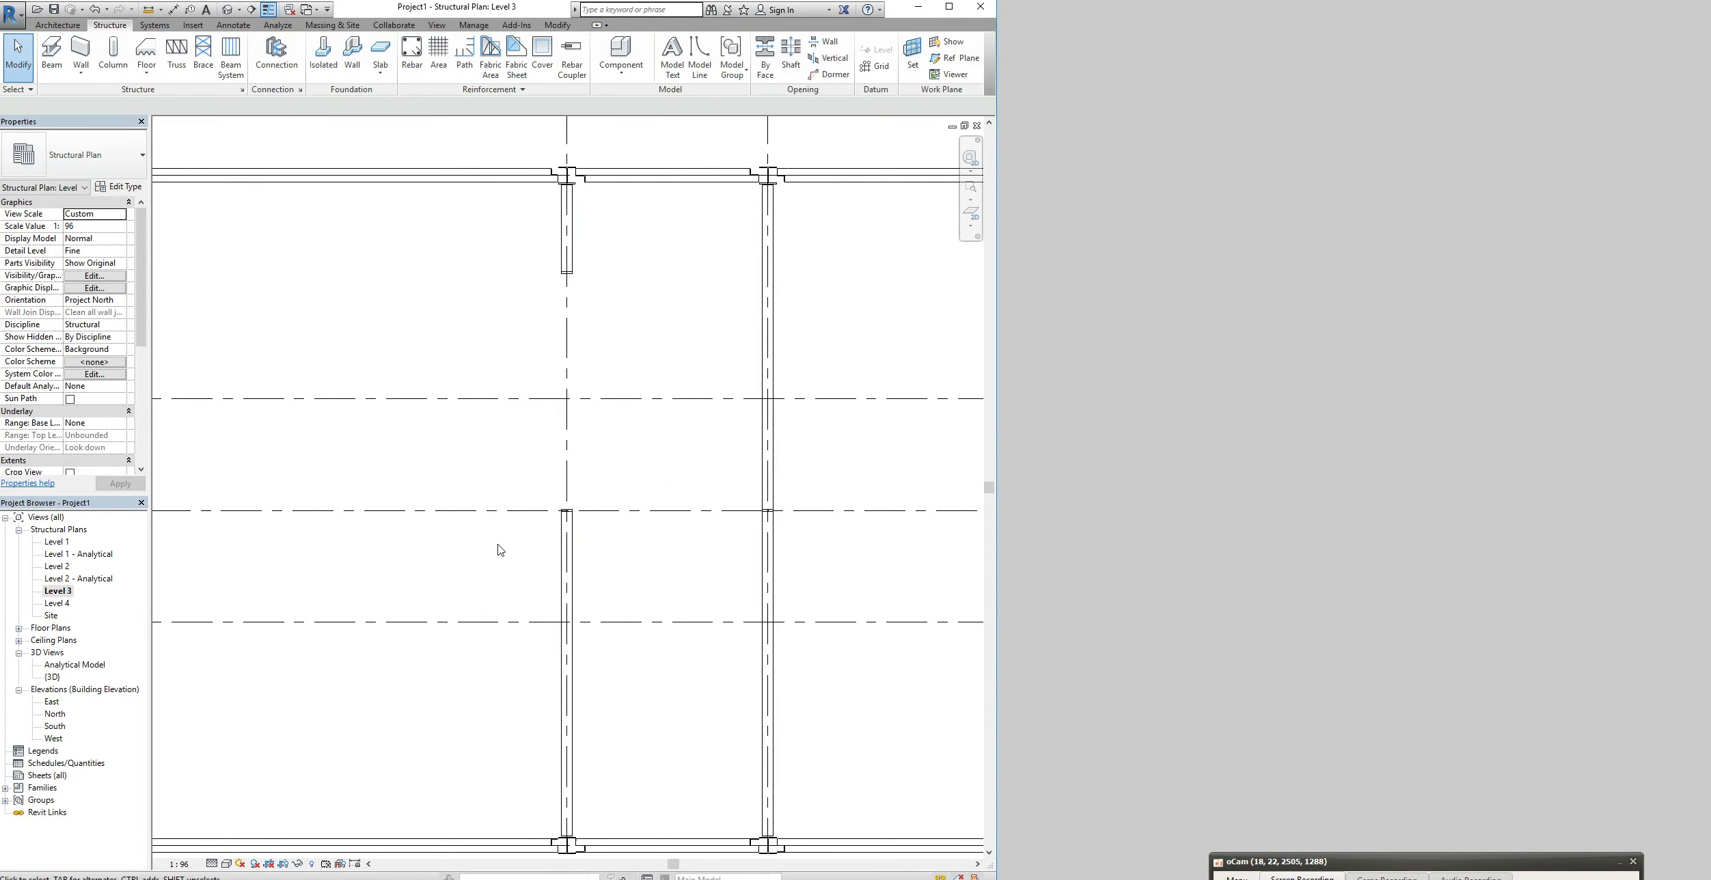
# Extend the shortened end of the grid 0 side rafter along grid B up to grid 4
pyautogui.click(568, 271)
pyautogui.click(568, 271)
pyautogui.moveTo(567, 282); pyautogui.dragTo(566, 510)
pyautogui.click(503, 480)
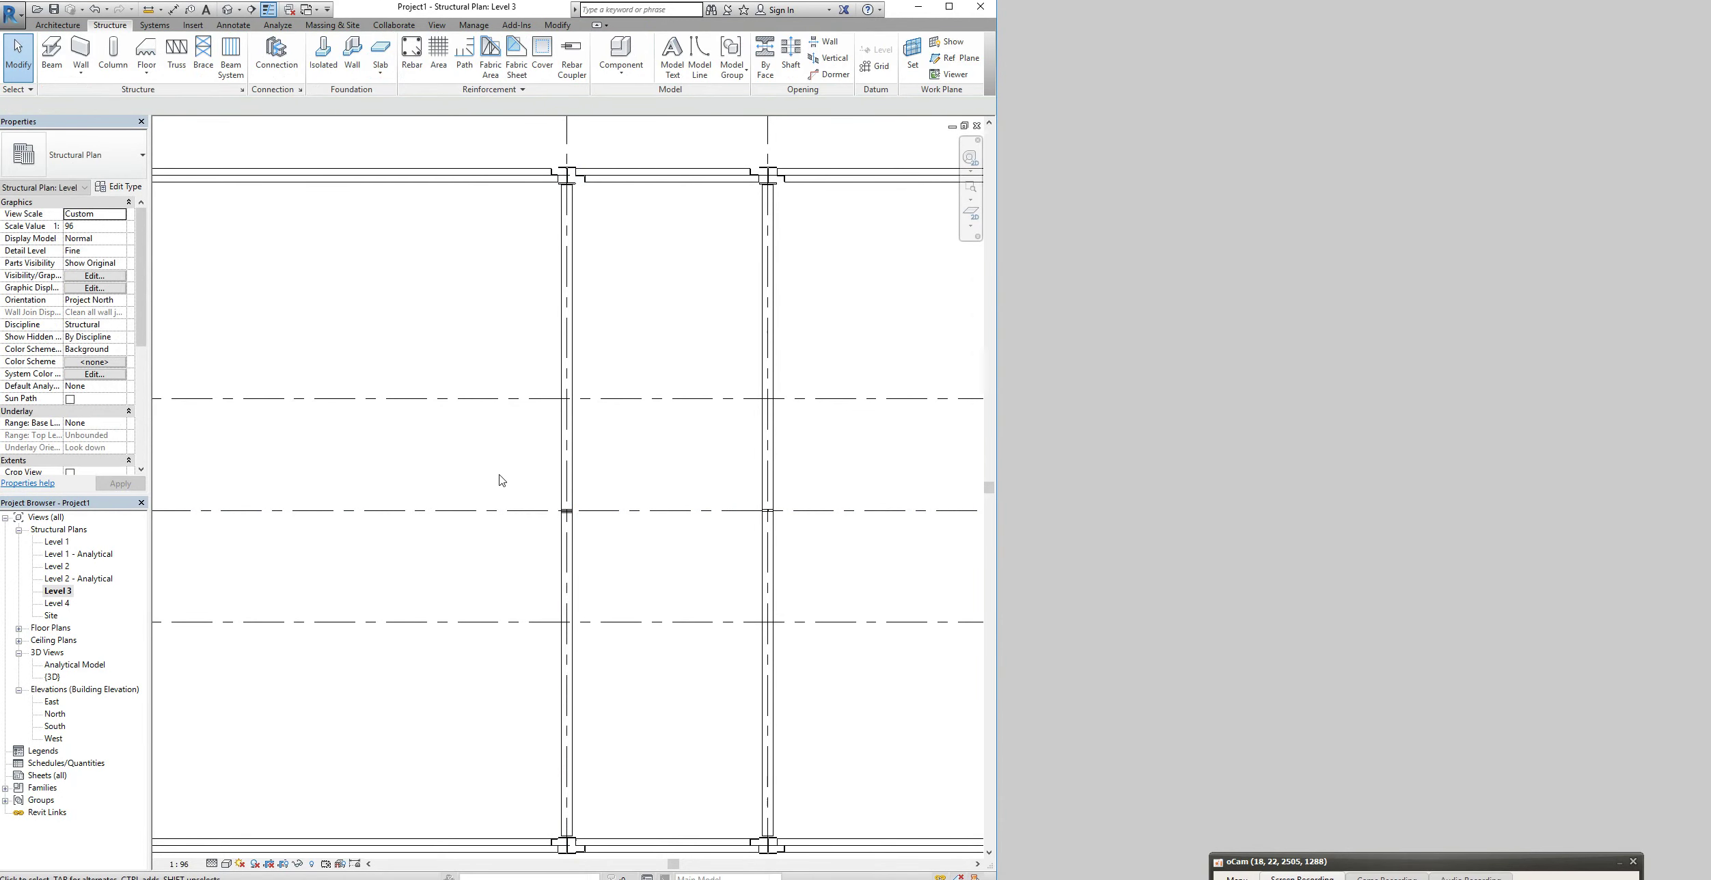
# Undo the grid B move and the rafter endpoint edits made after it, and check the frame in 3D
pyautogui.click(226, 10)
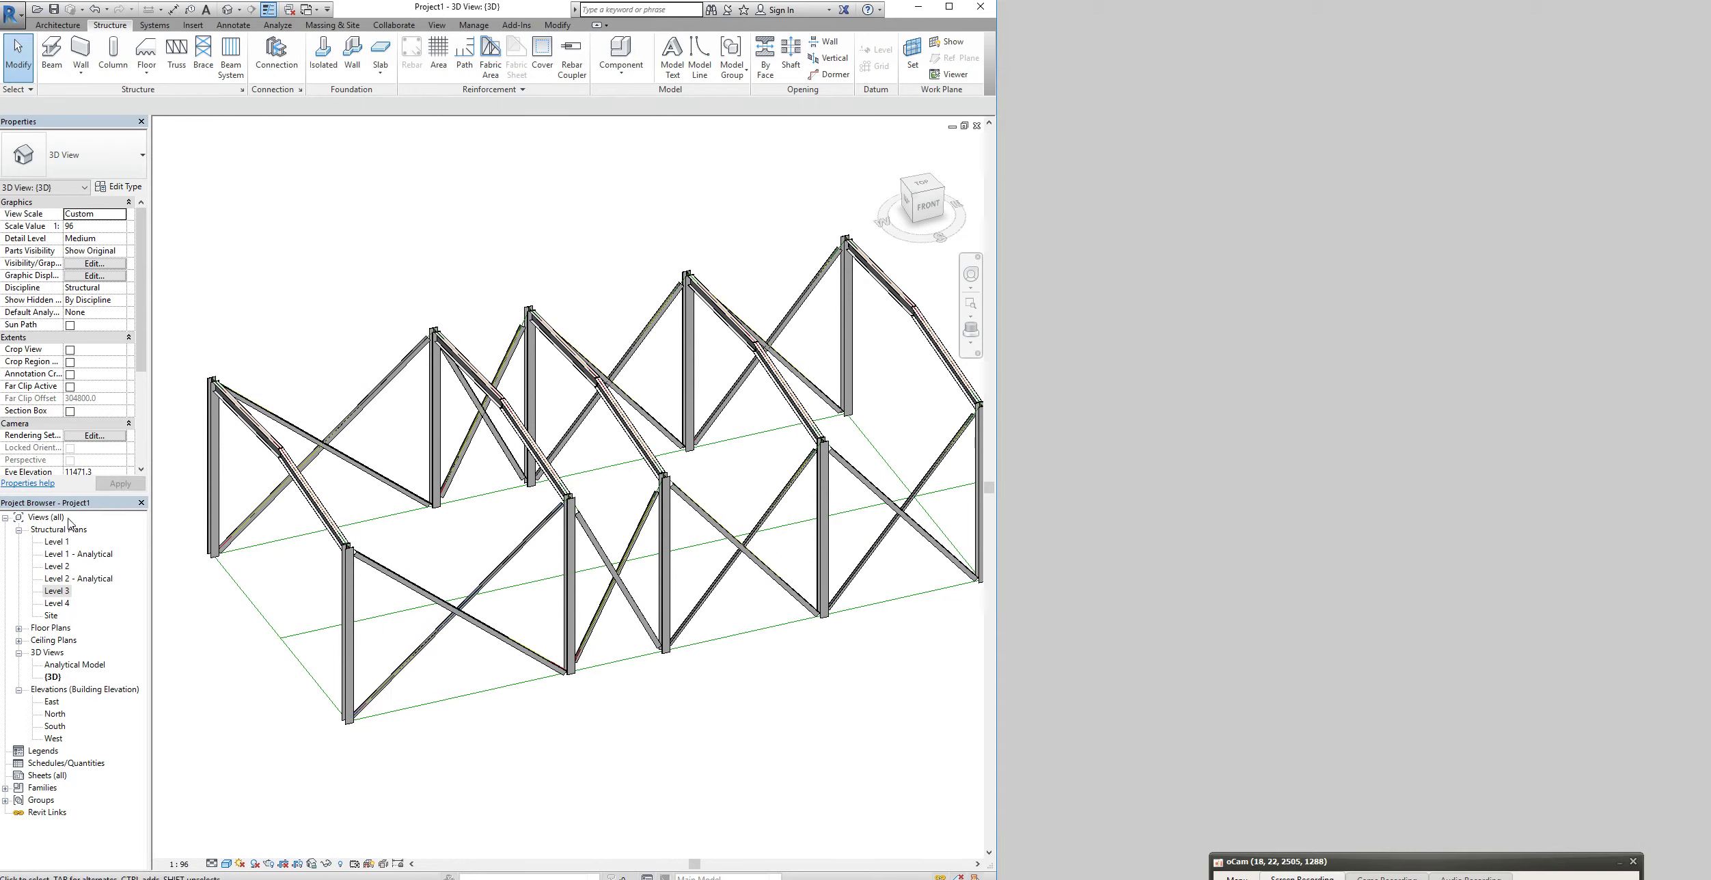
pyautogui.doubleClick(57, 591)
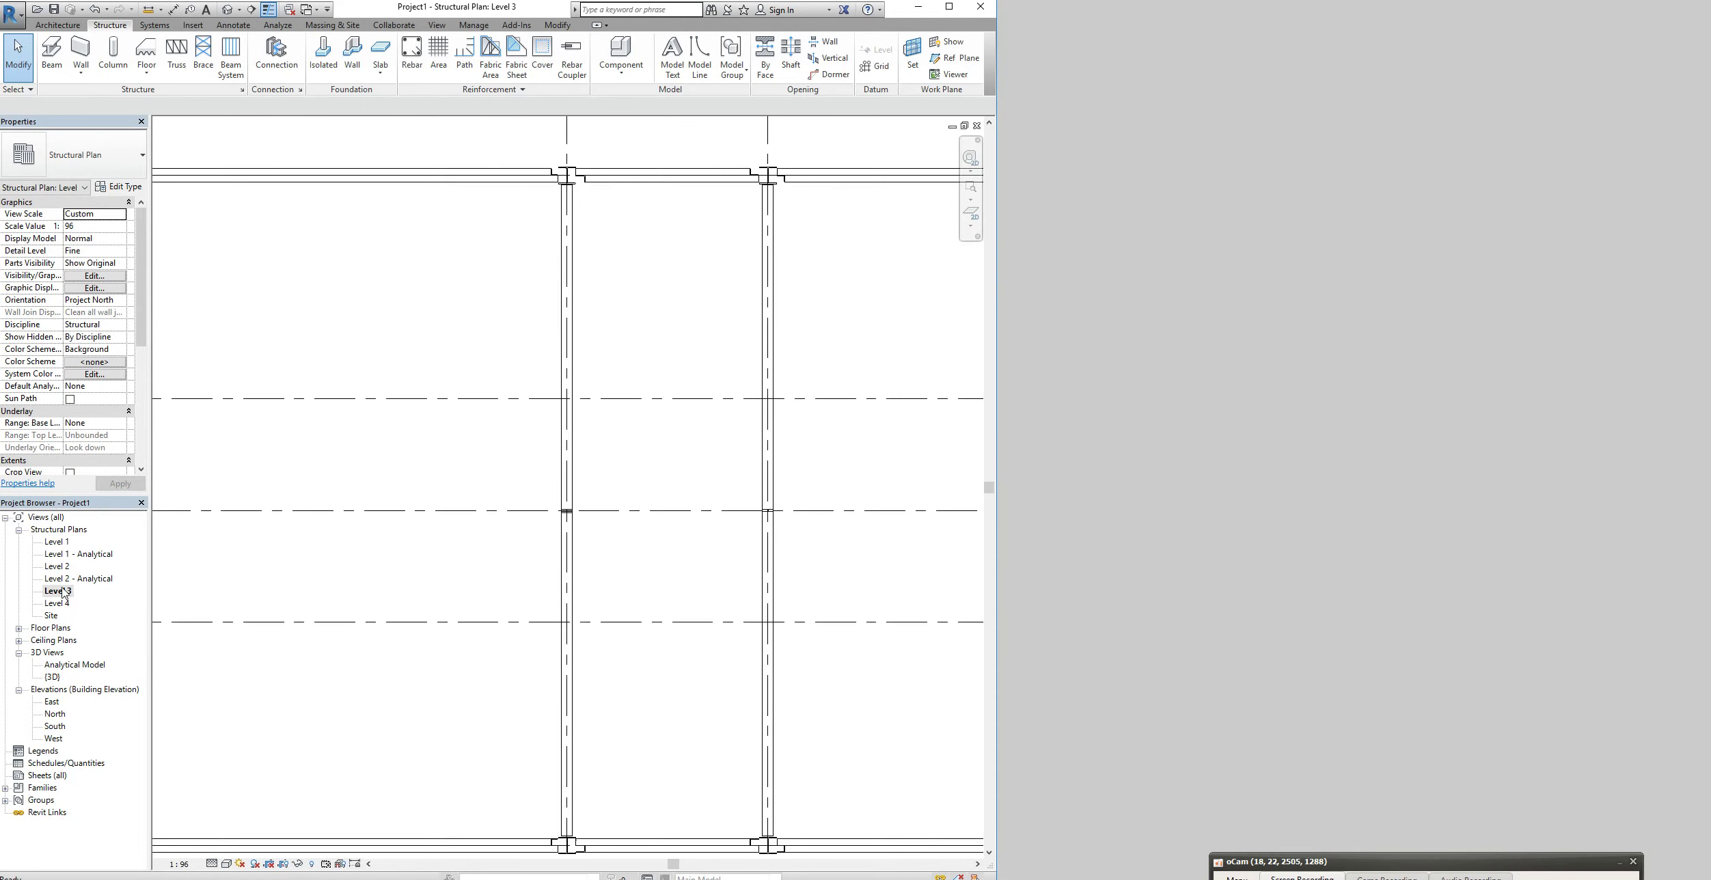
pyautogui.scroll(-3, 714, 477)
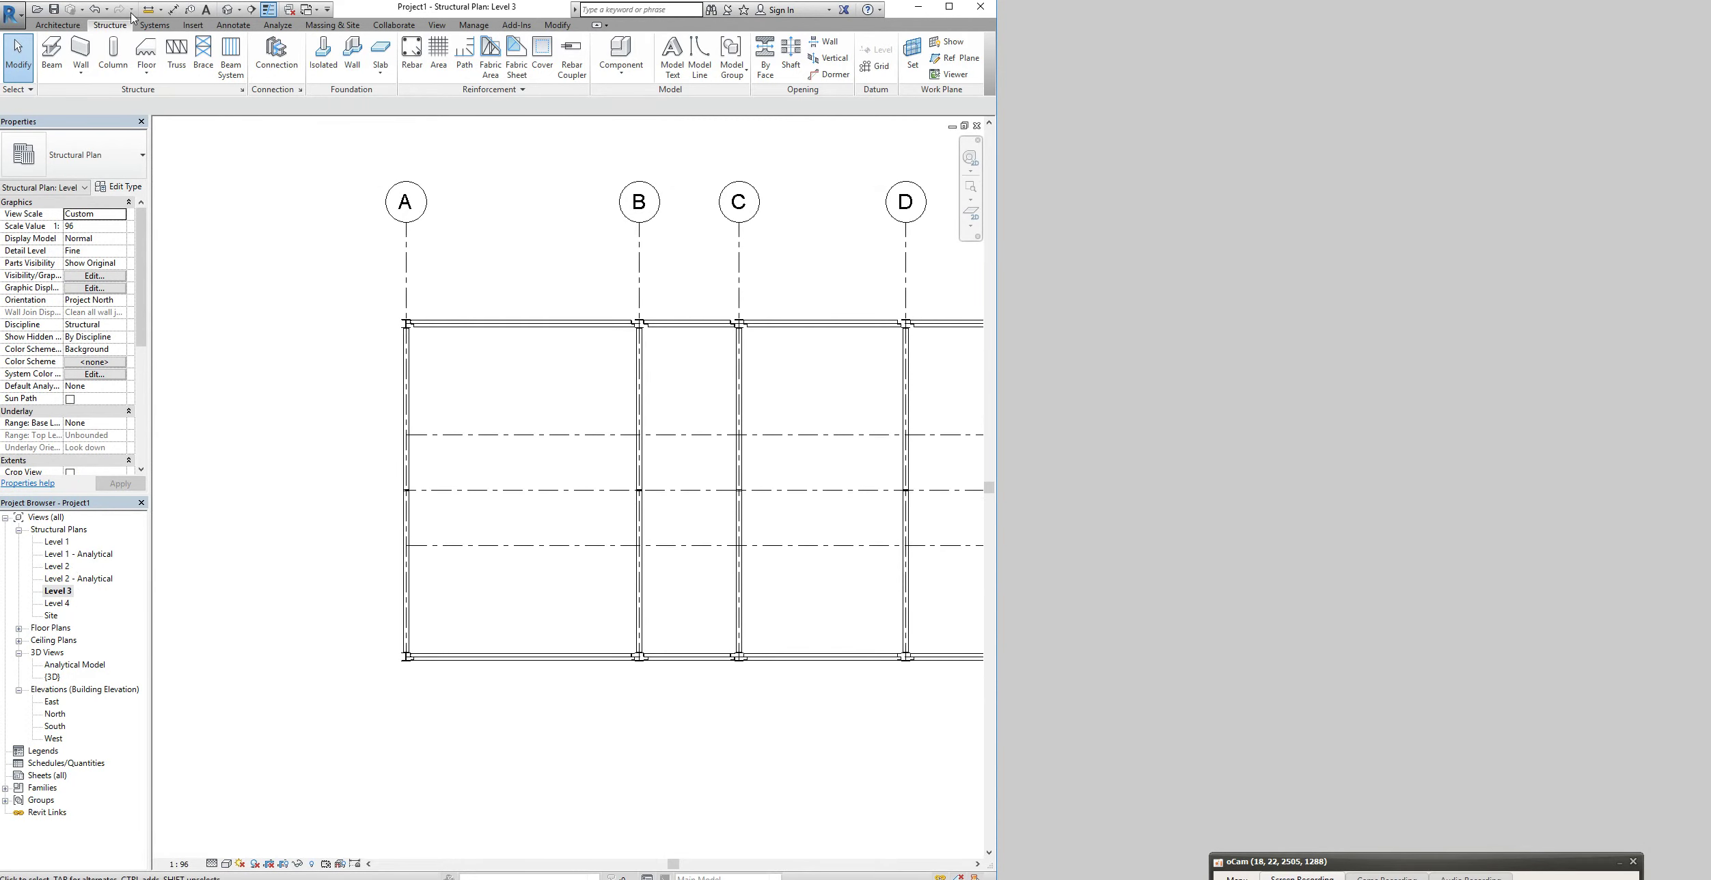
pyautogui.click(107, 10)
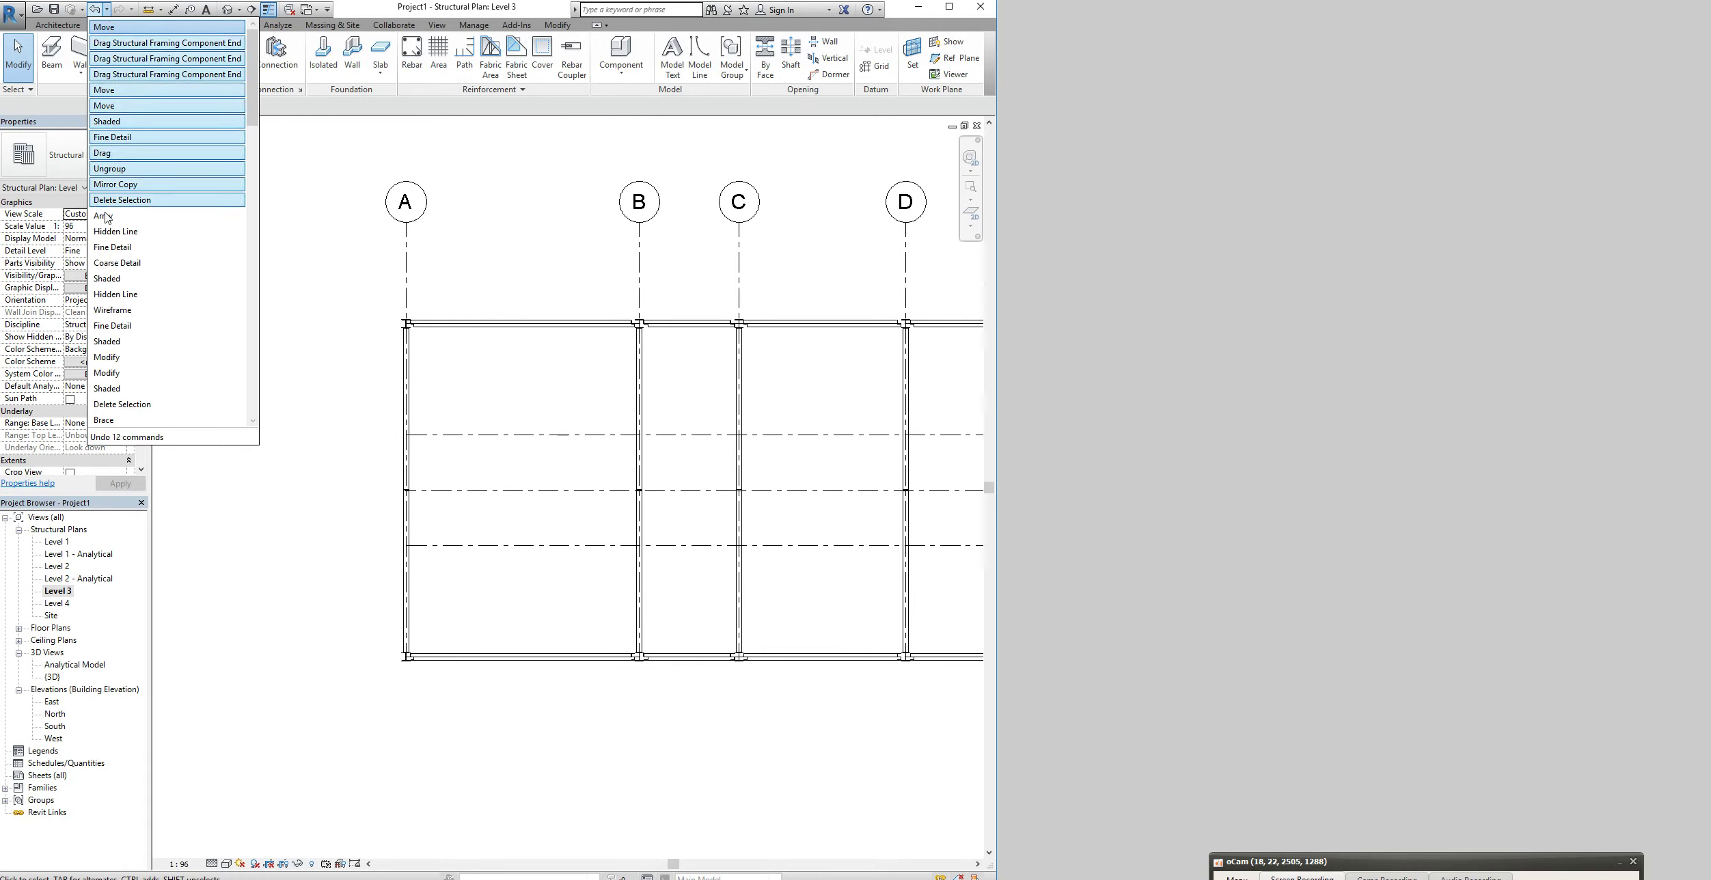
pyautogui.scroll(-1, 109, 294)
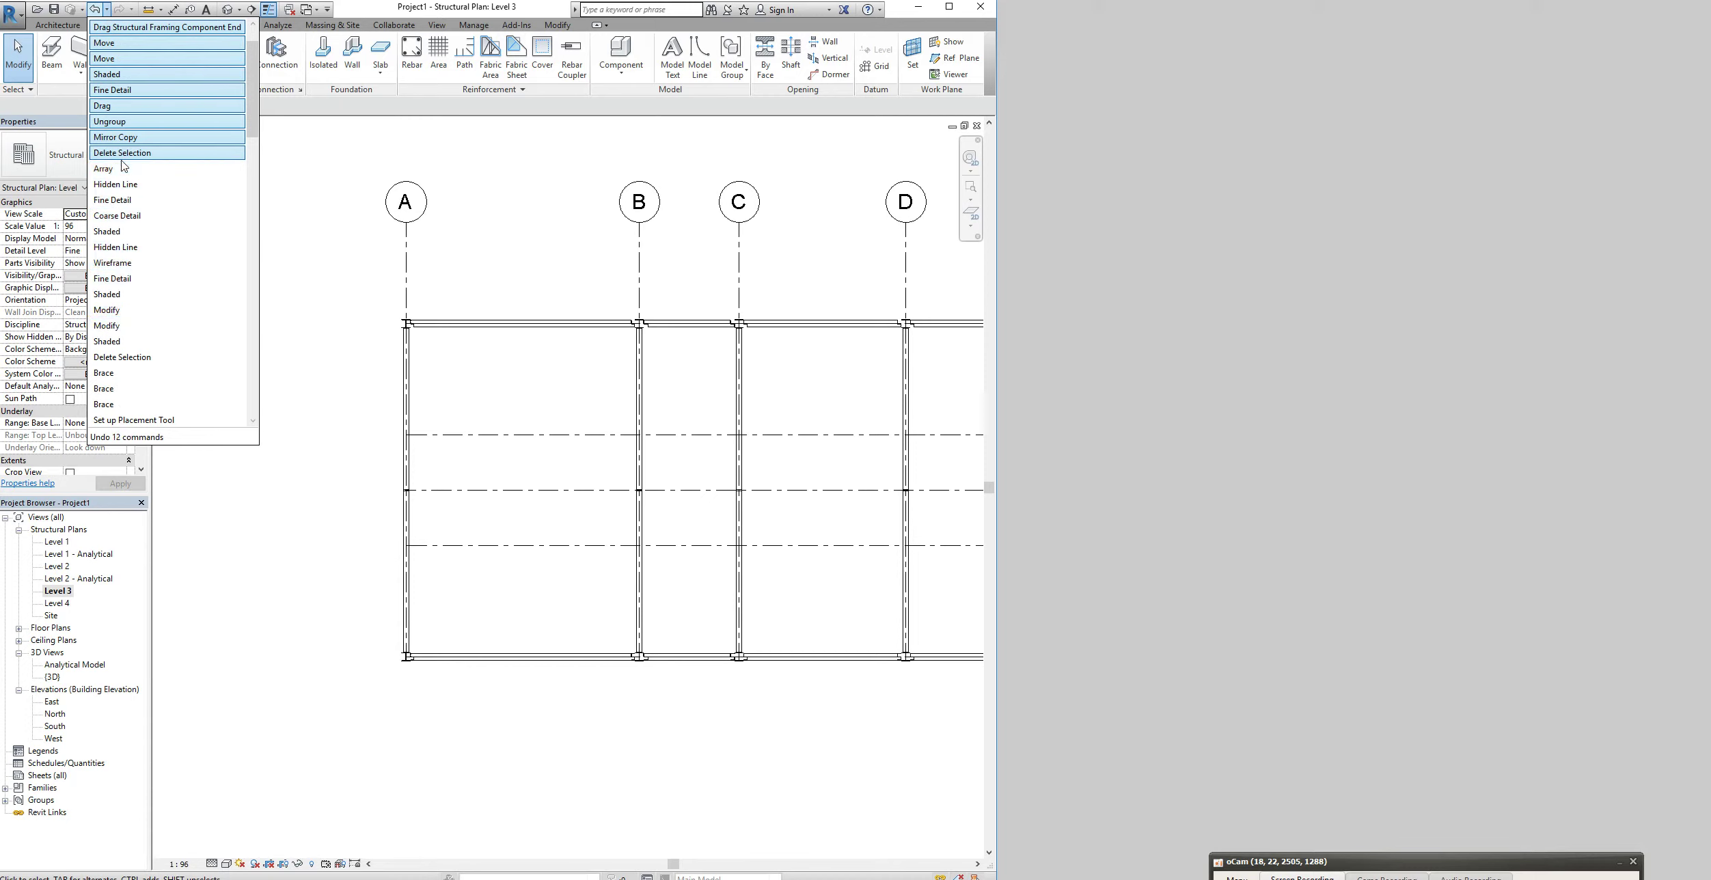
pyautogui.click(118, 116)
pyautogui.scroll(3, 404, 608)
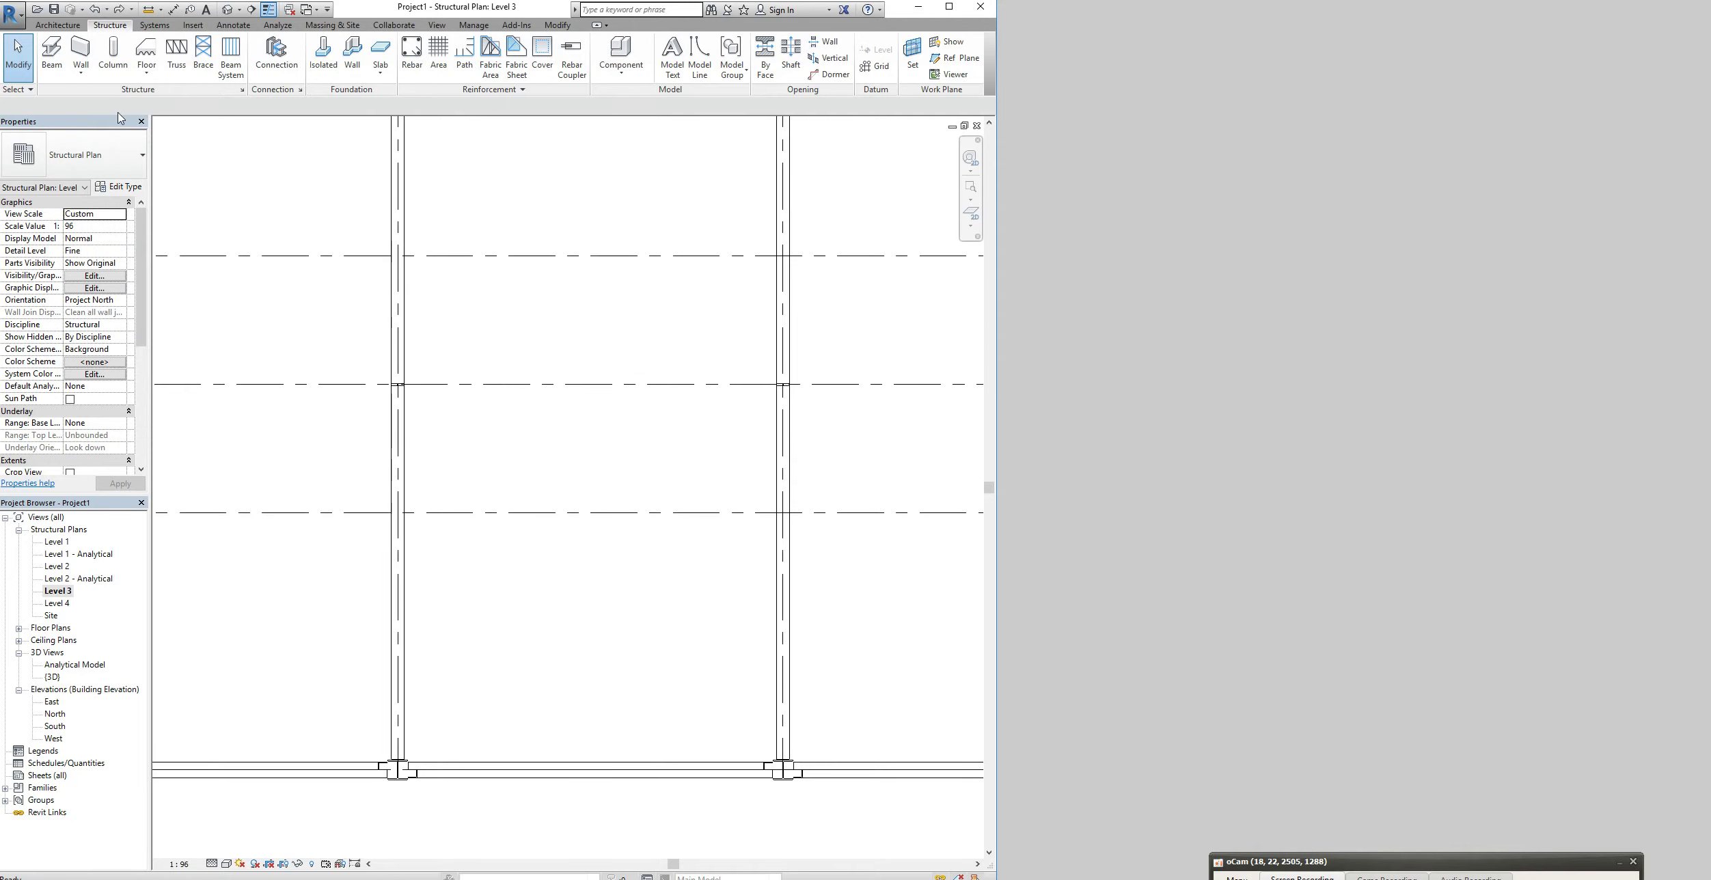
pyautogui.scroll(-5, 405, 609)
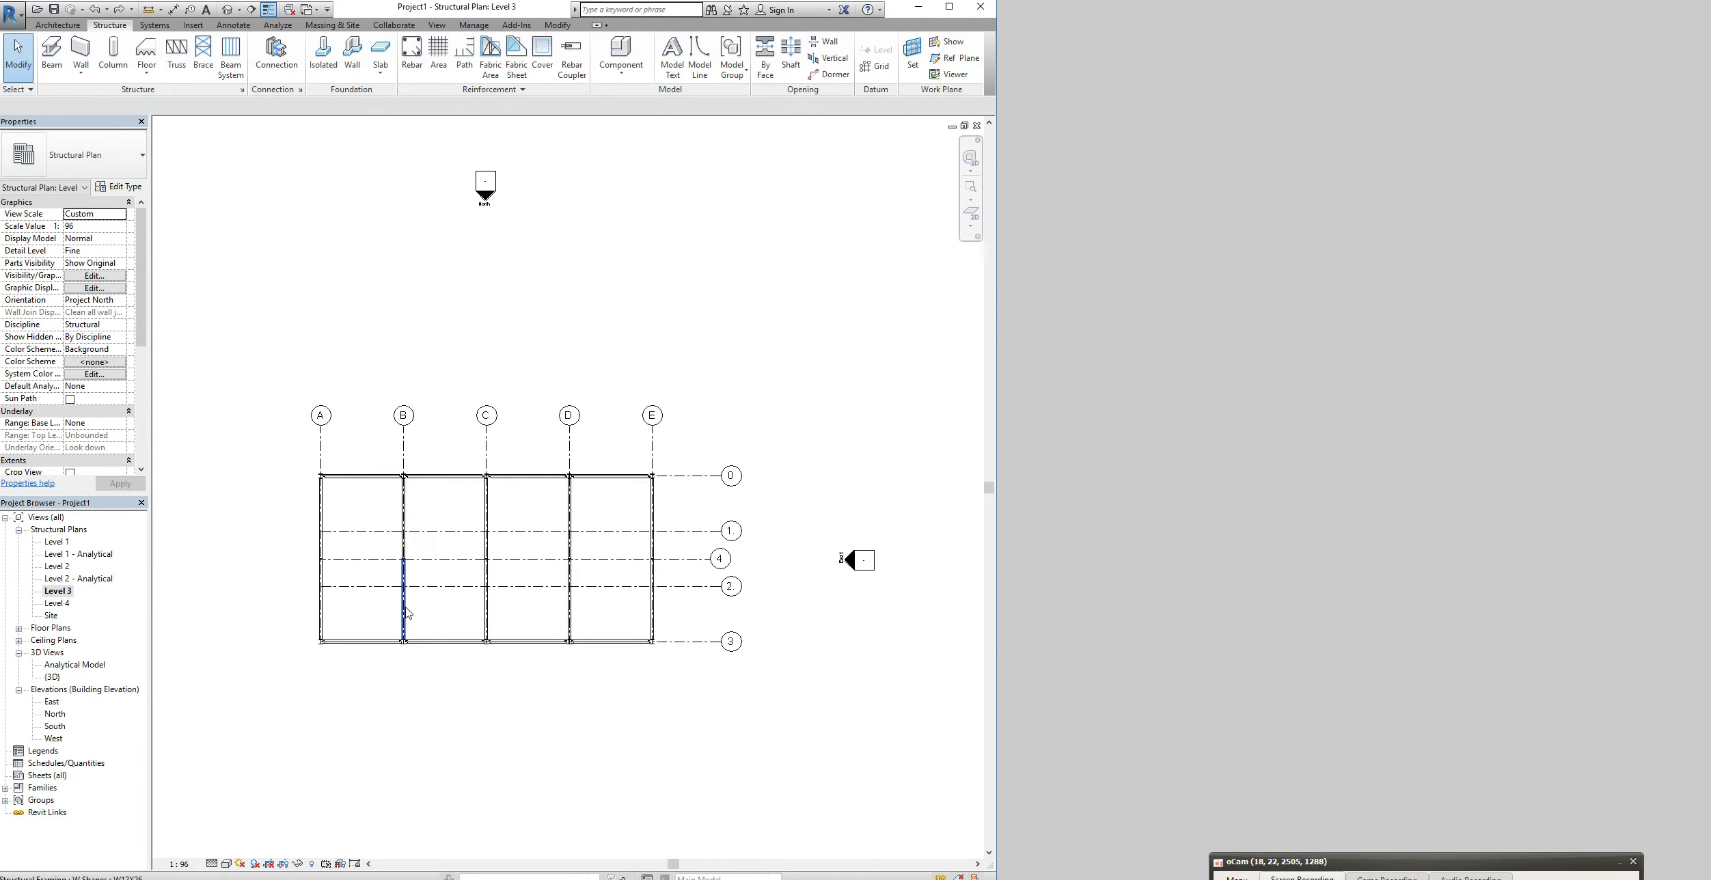
pyautogui.click(227, 9)
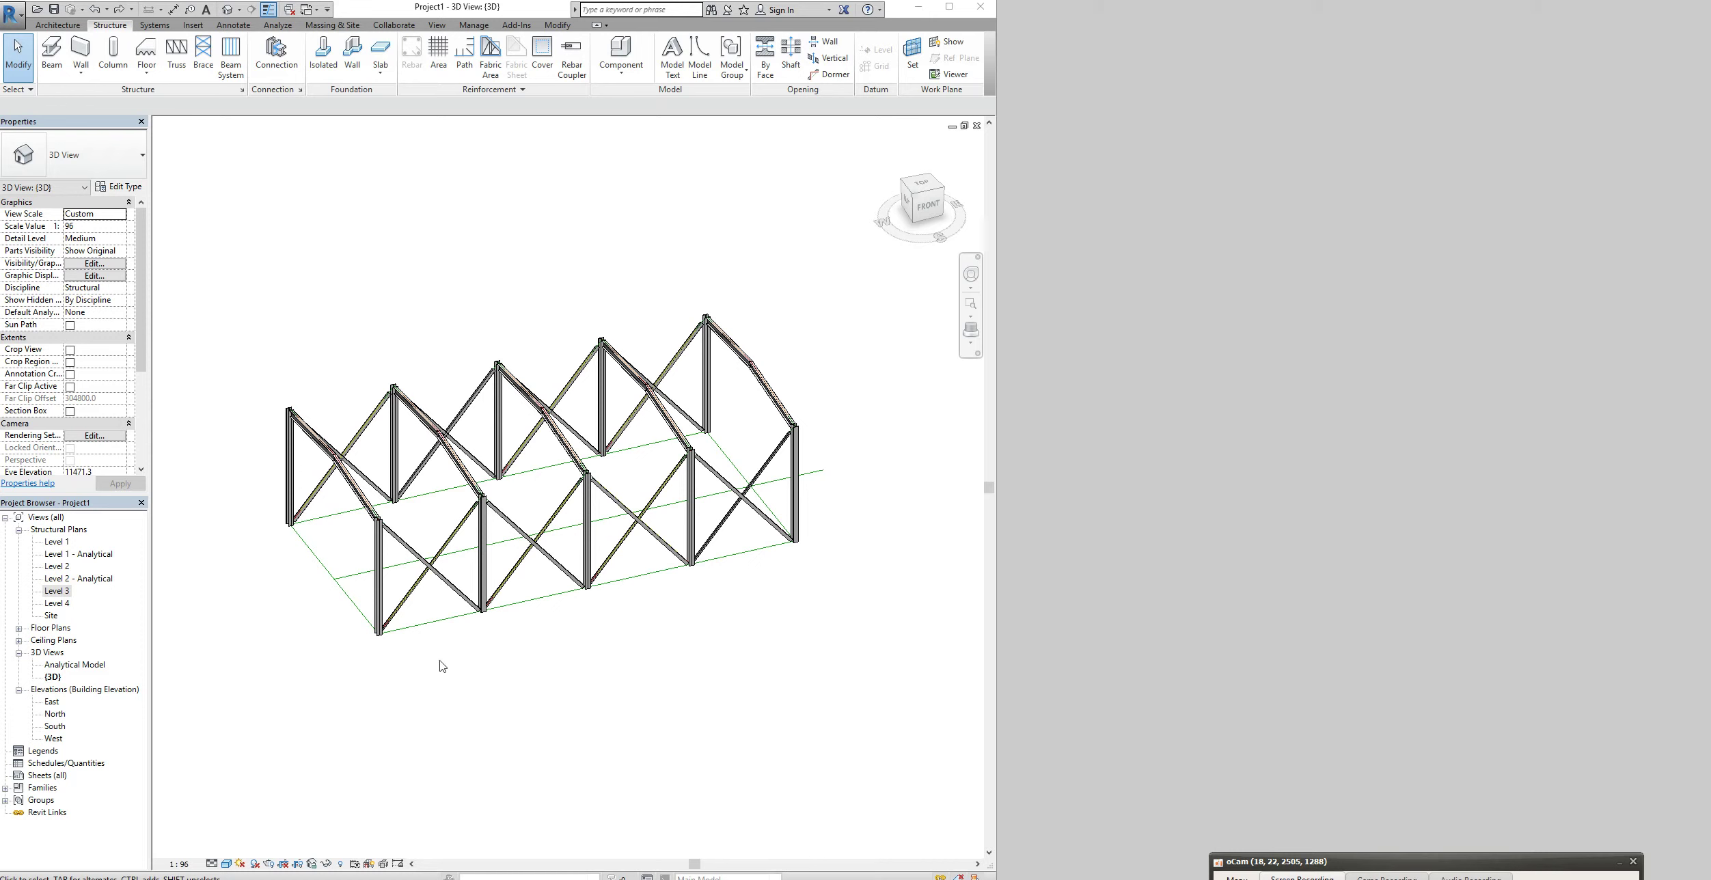
pyautogui.hscroll(1, 414, 680)
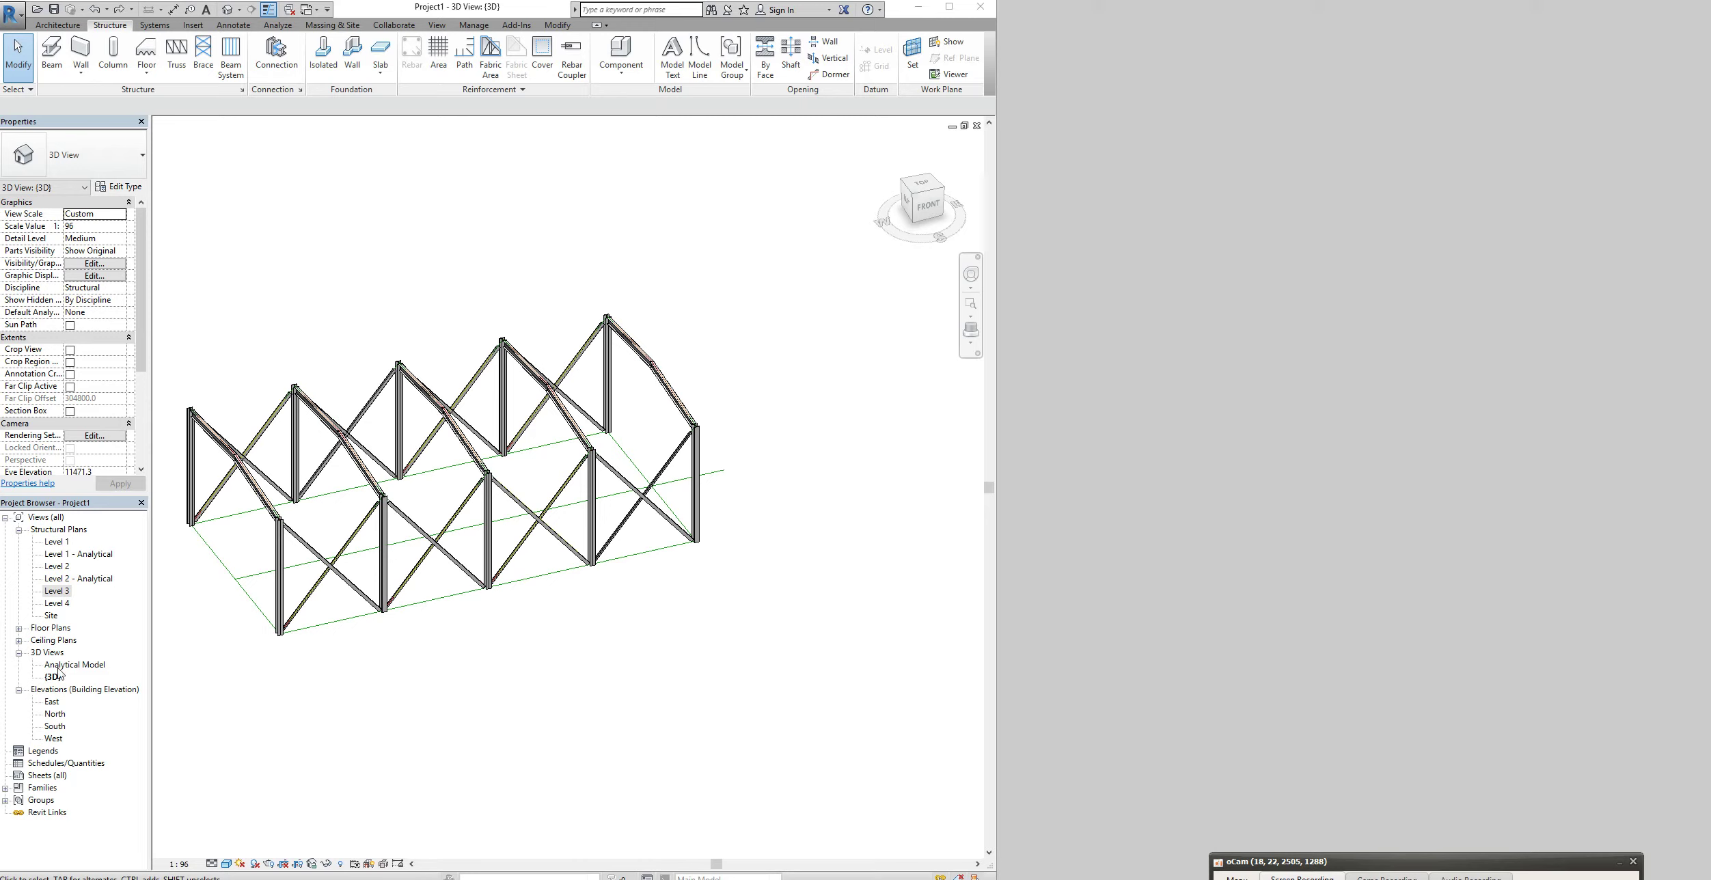
# In the North elevation, set the distance of Level 4 above Level 3 to 2500 mm
pyautogui.doubleClick(56, 714)
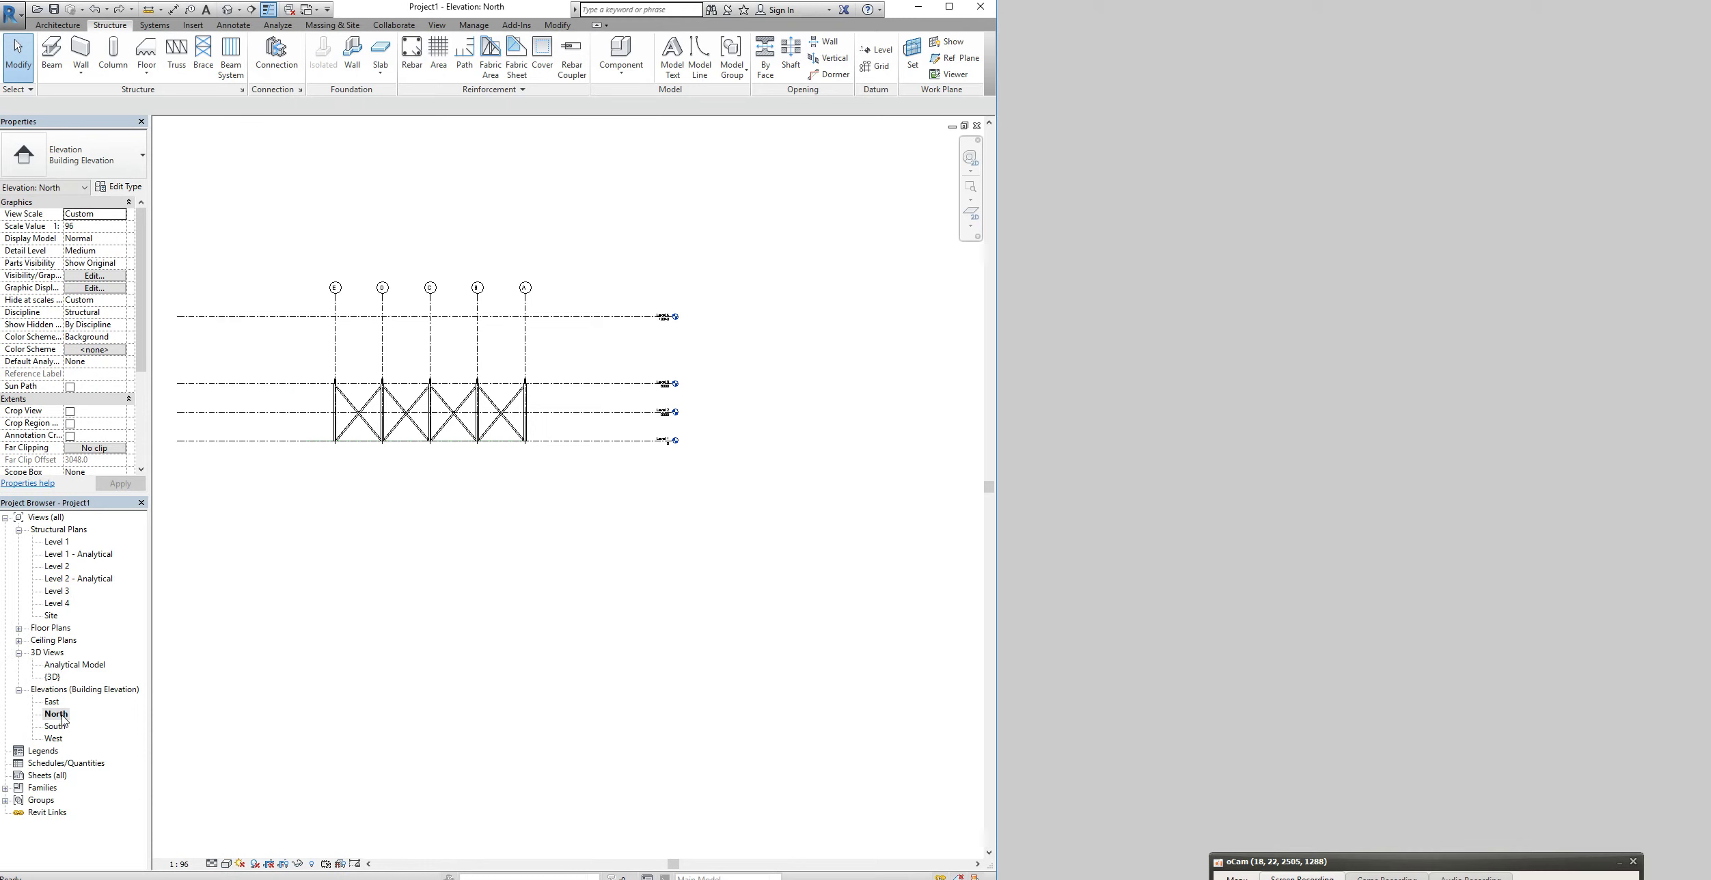
pyautogui.scroll(3, 373, 387)
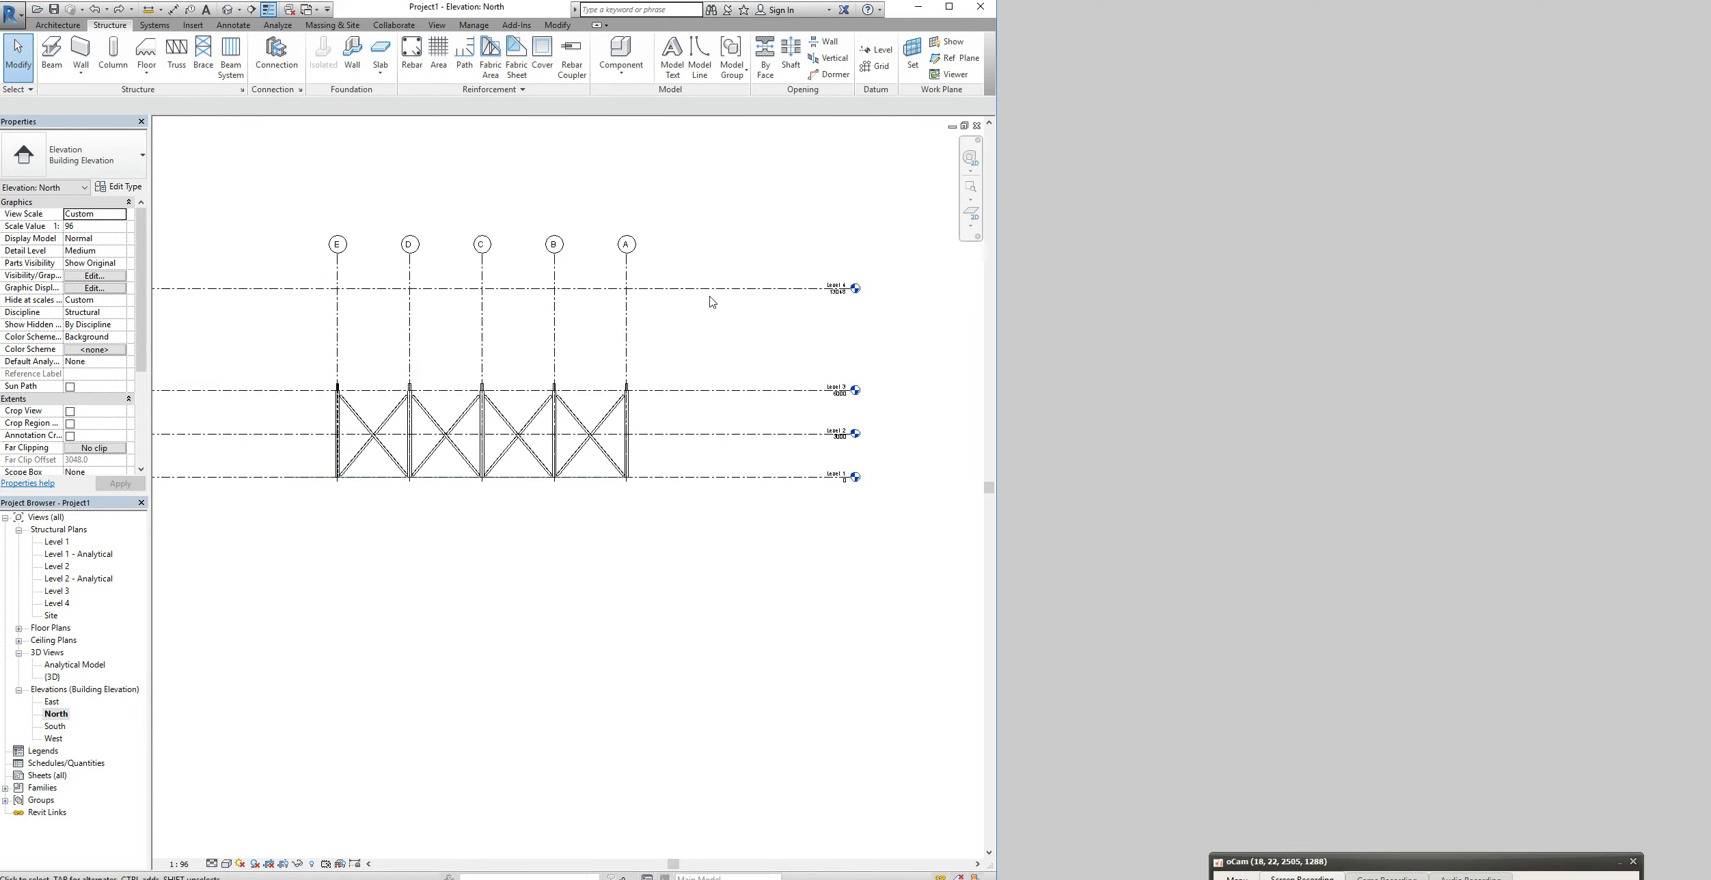
pyautogui.click(710, 289)
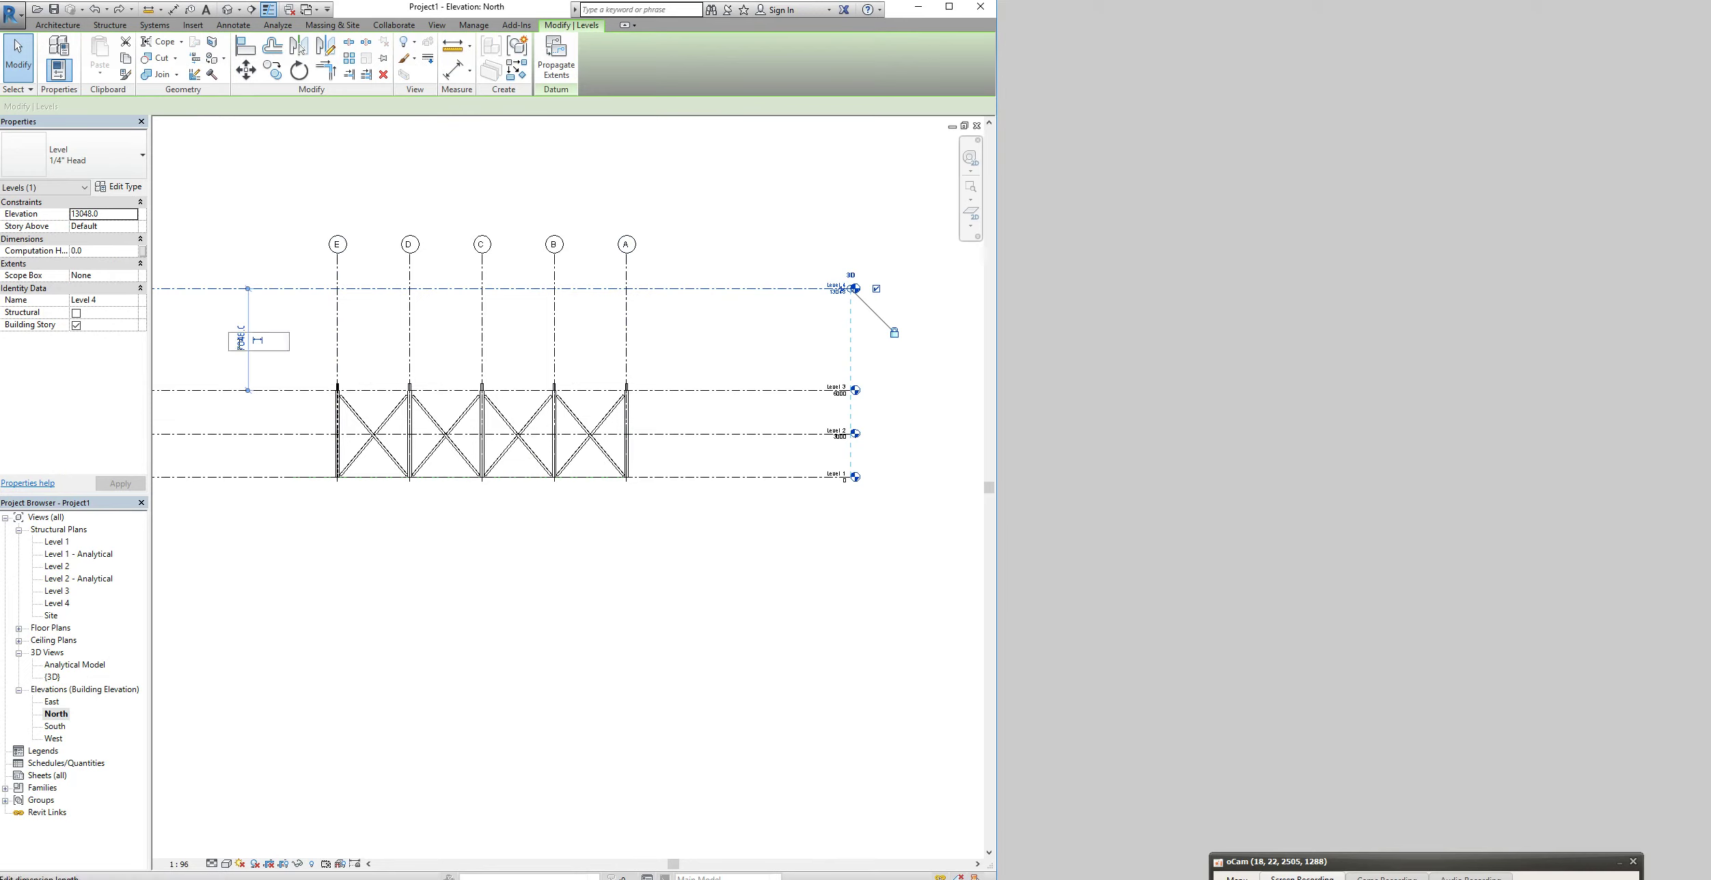
pyautogui.click(239, 342)
pyautogui.write('2500')
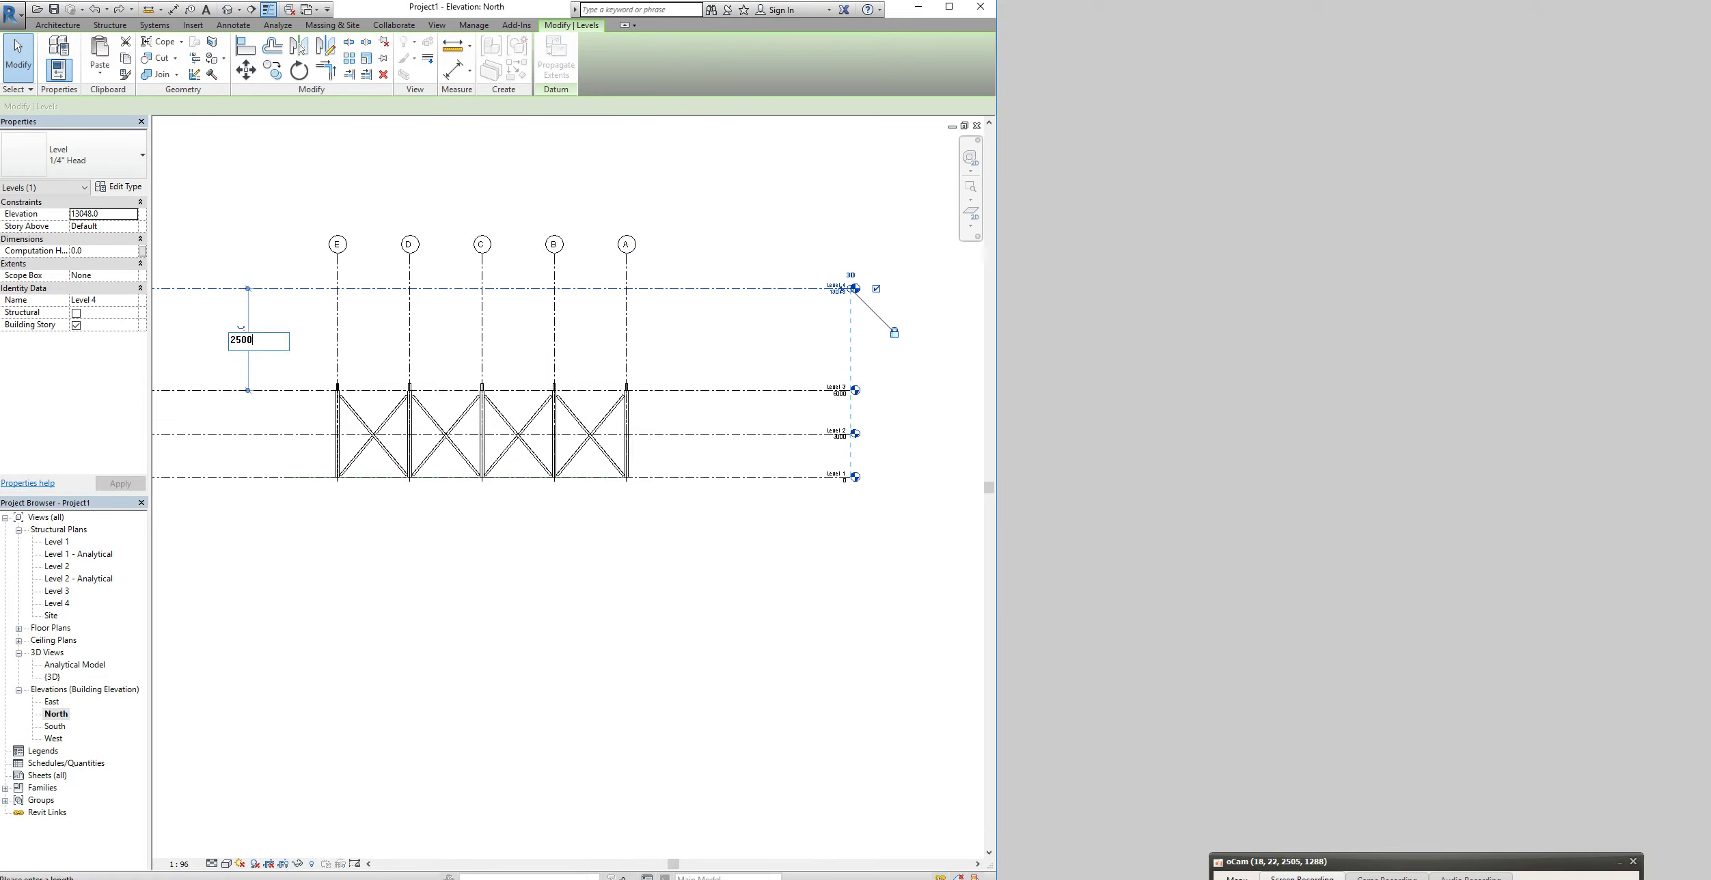
pyautogui.press('Return')
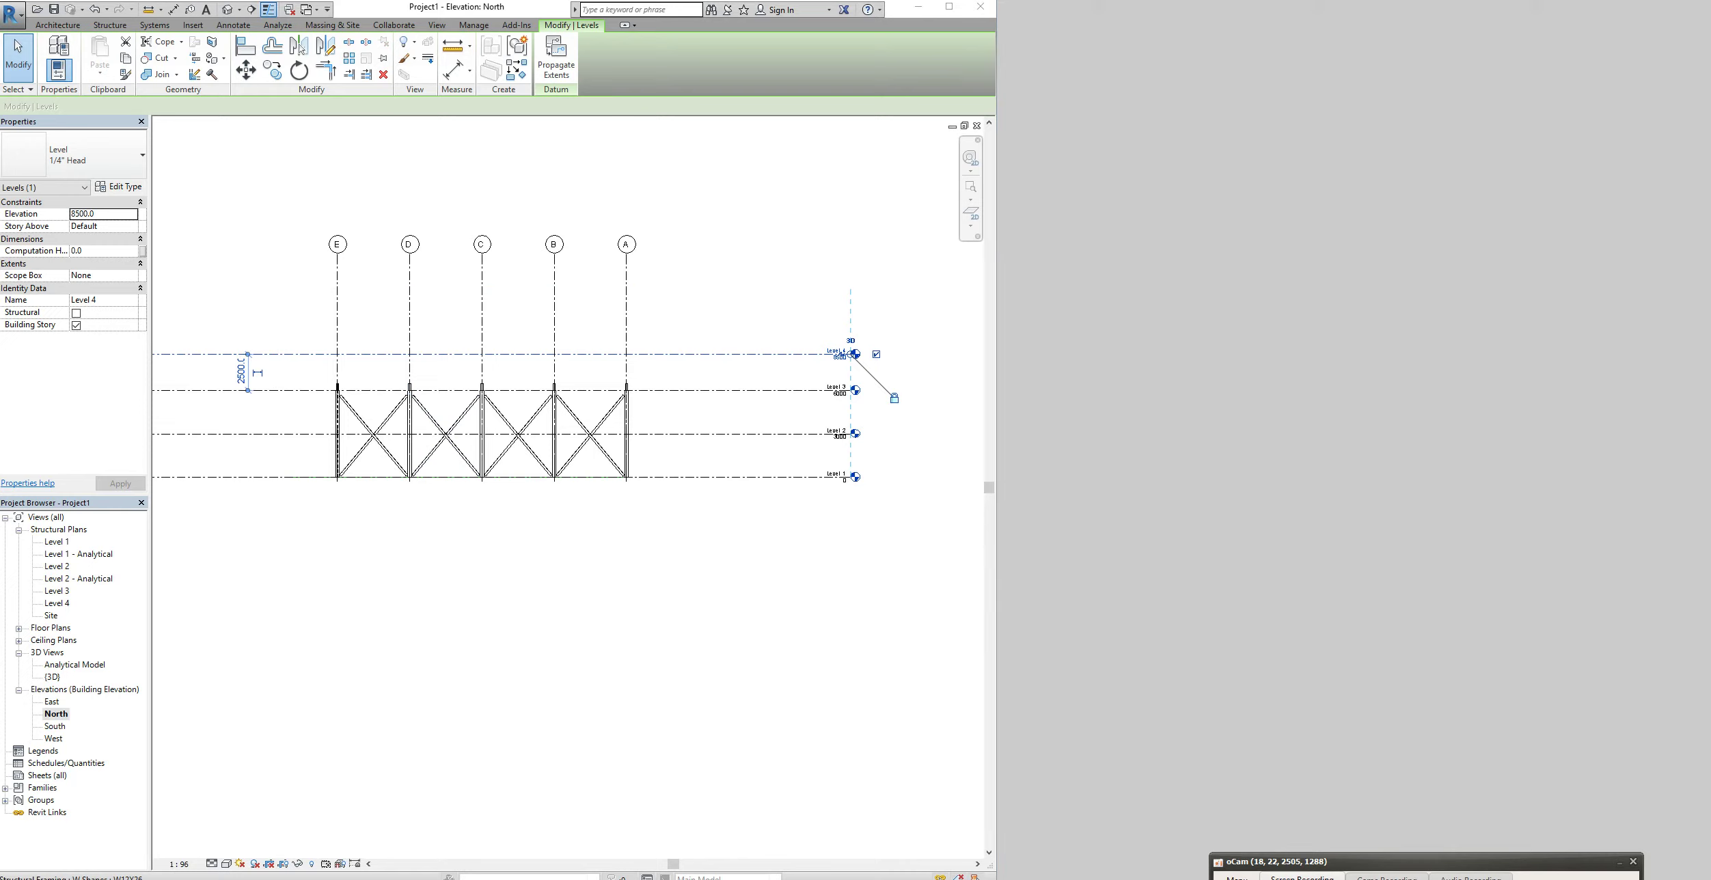
# Open the recent profile family z_purlin_1.rfa and load it into Project1
pyautogui.click(16, 21)
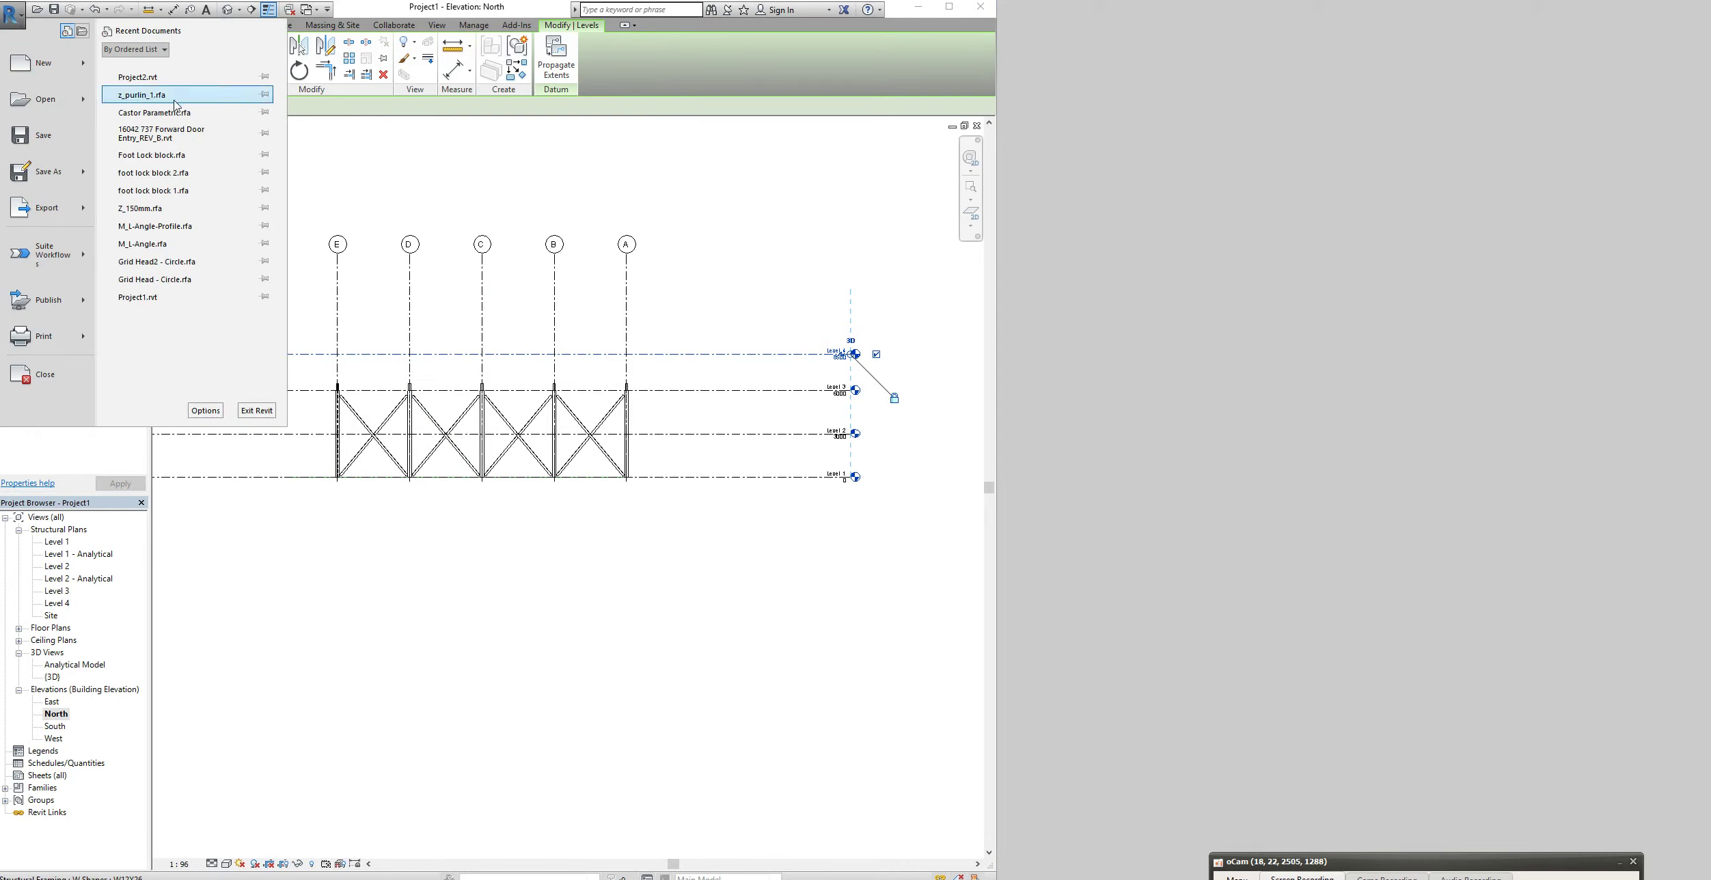
pyautogui.click(133, 96)
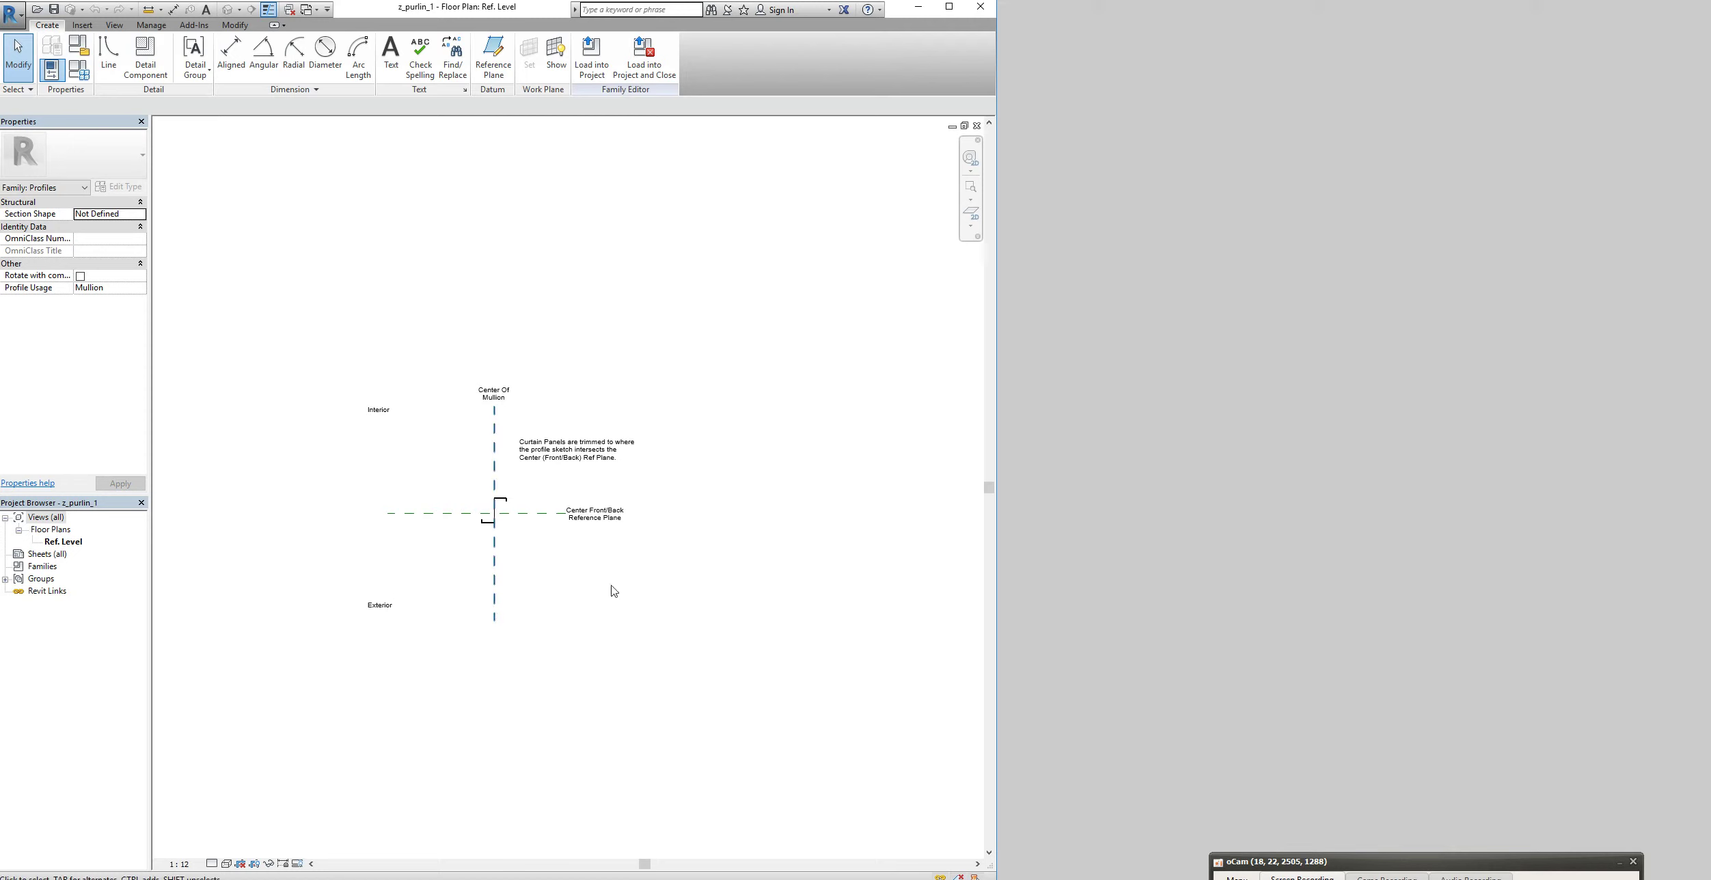
pyautogui.click(597, 75)
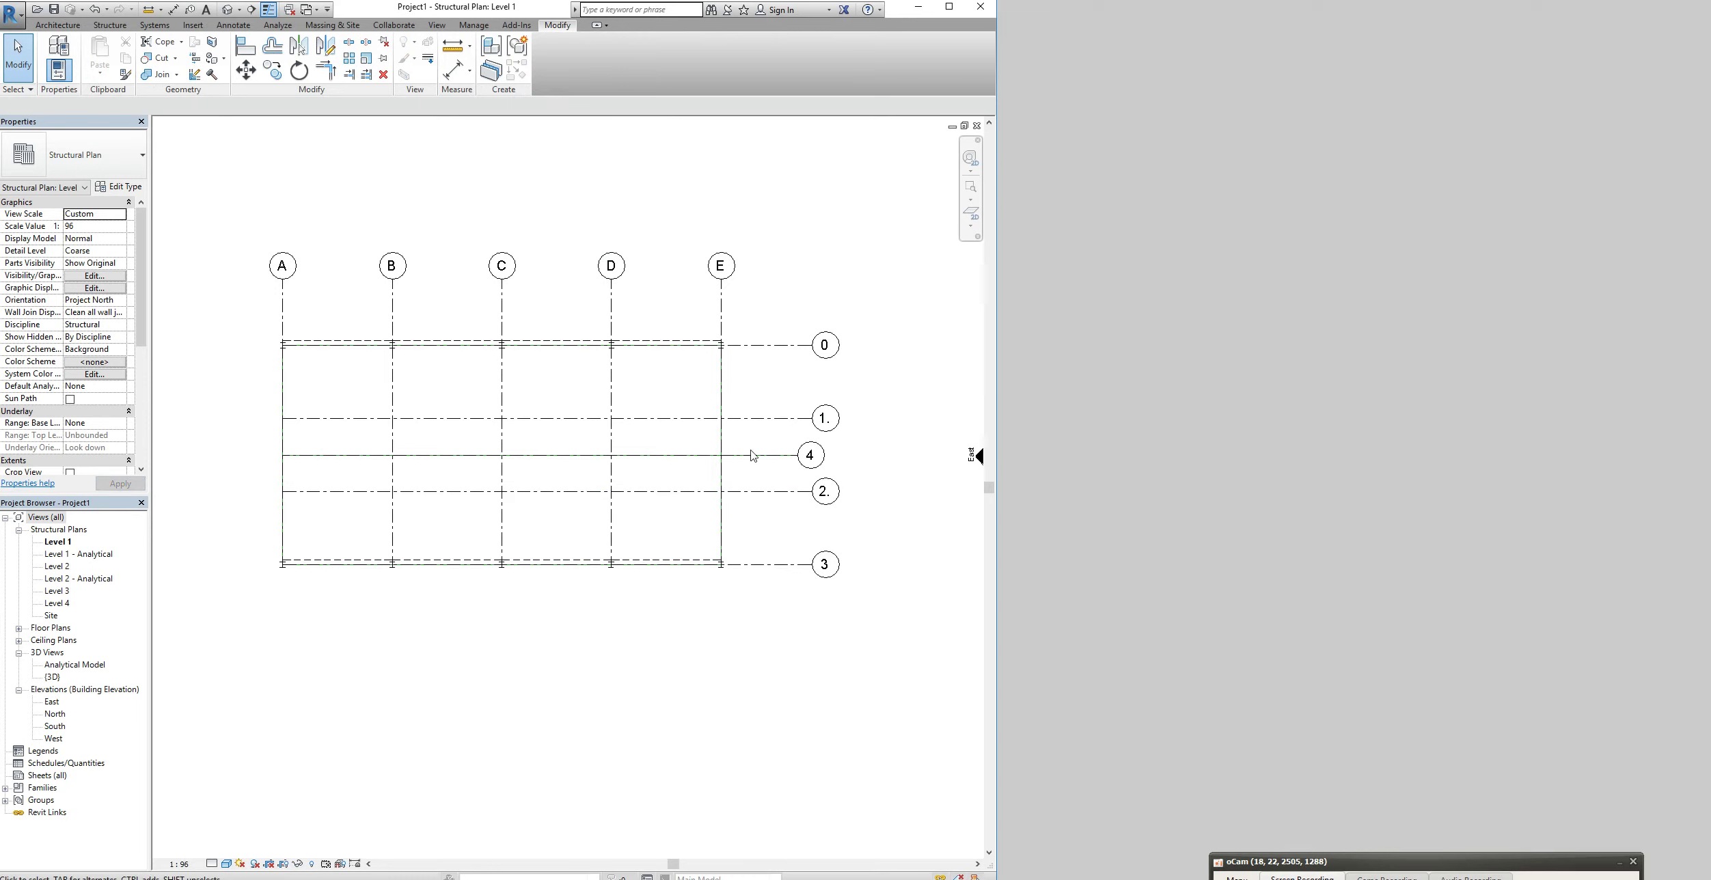
# Rename the second Rectangular Mullion type in the Curtain Wall Mullions families to Z-Purlin
pyautogui.click(5, 788)
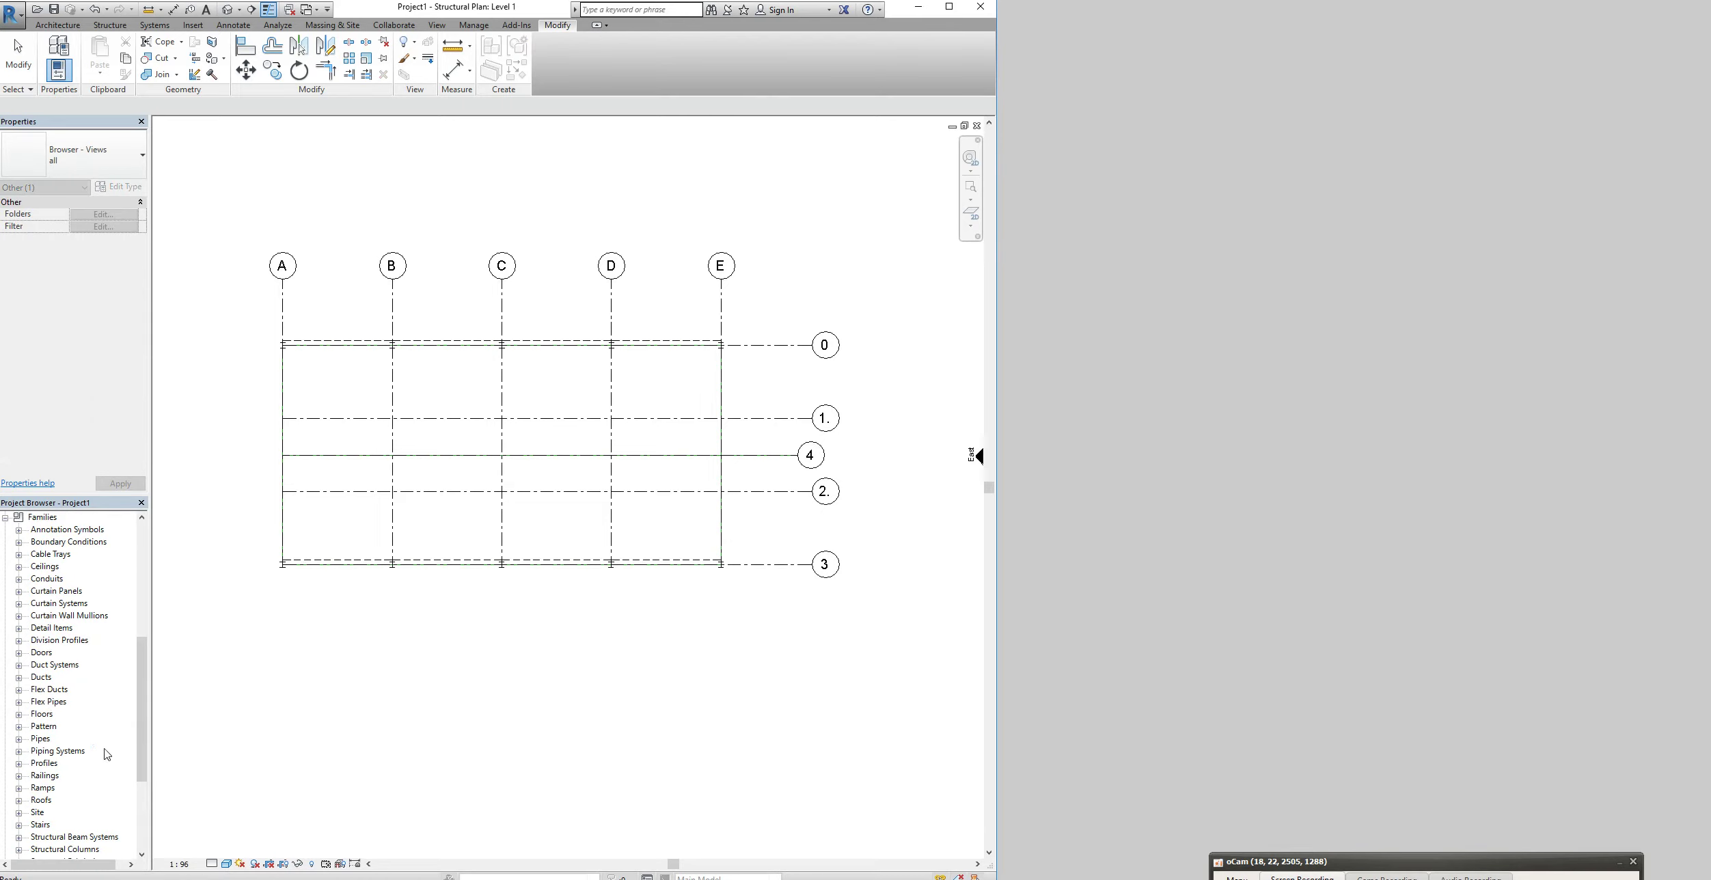
pyautogui.click(19, 617)
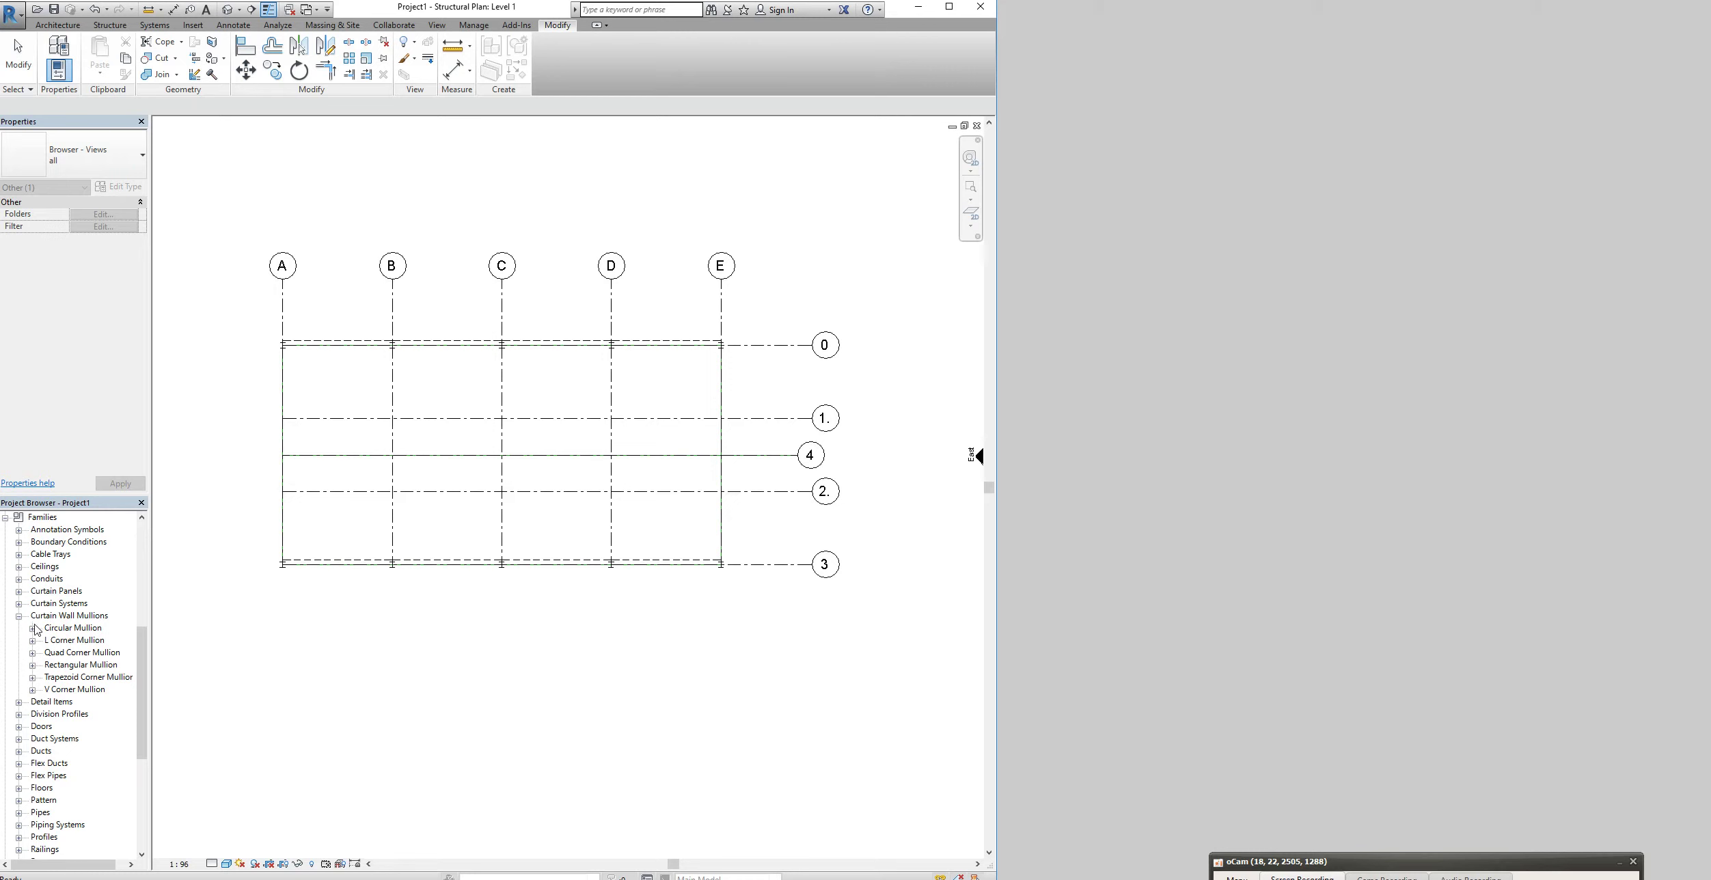
pyautogui.click(77, 667)
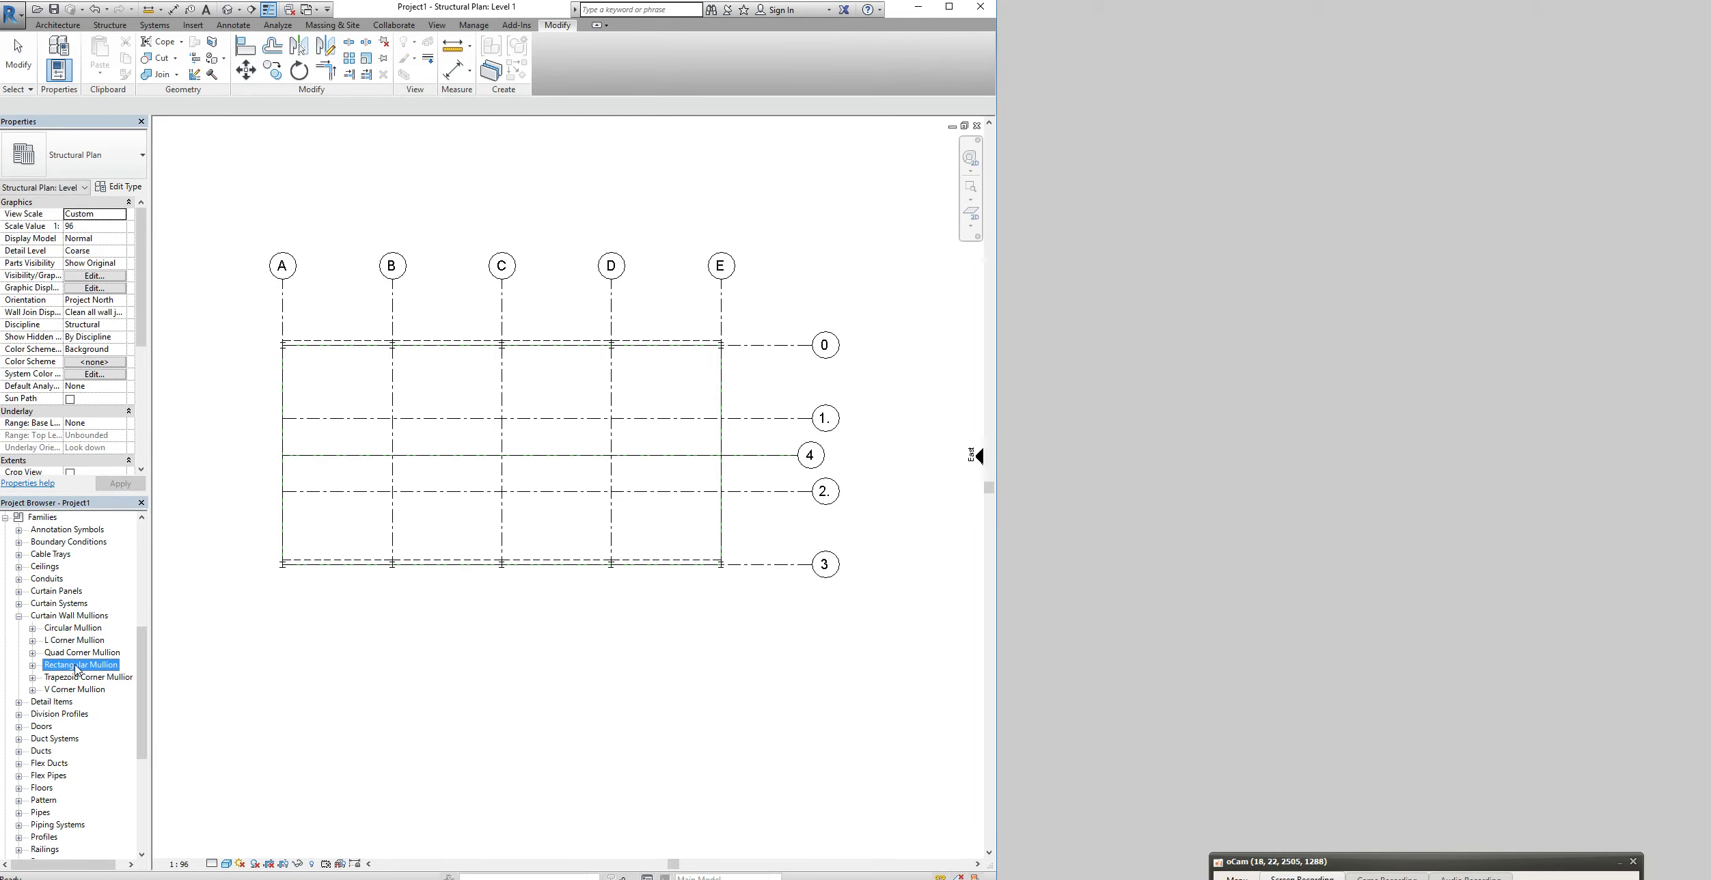
pyautogui.rightClick(76, 670)
pyautogui.click(88, 676)
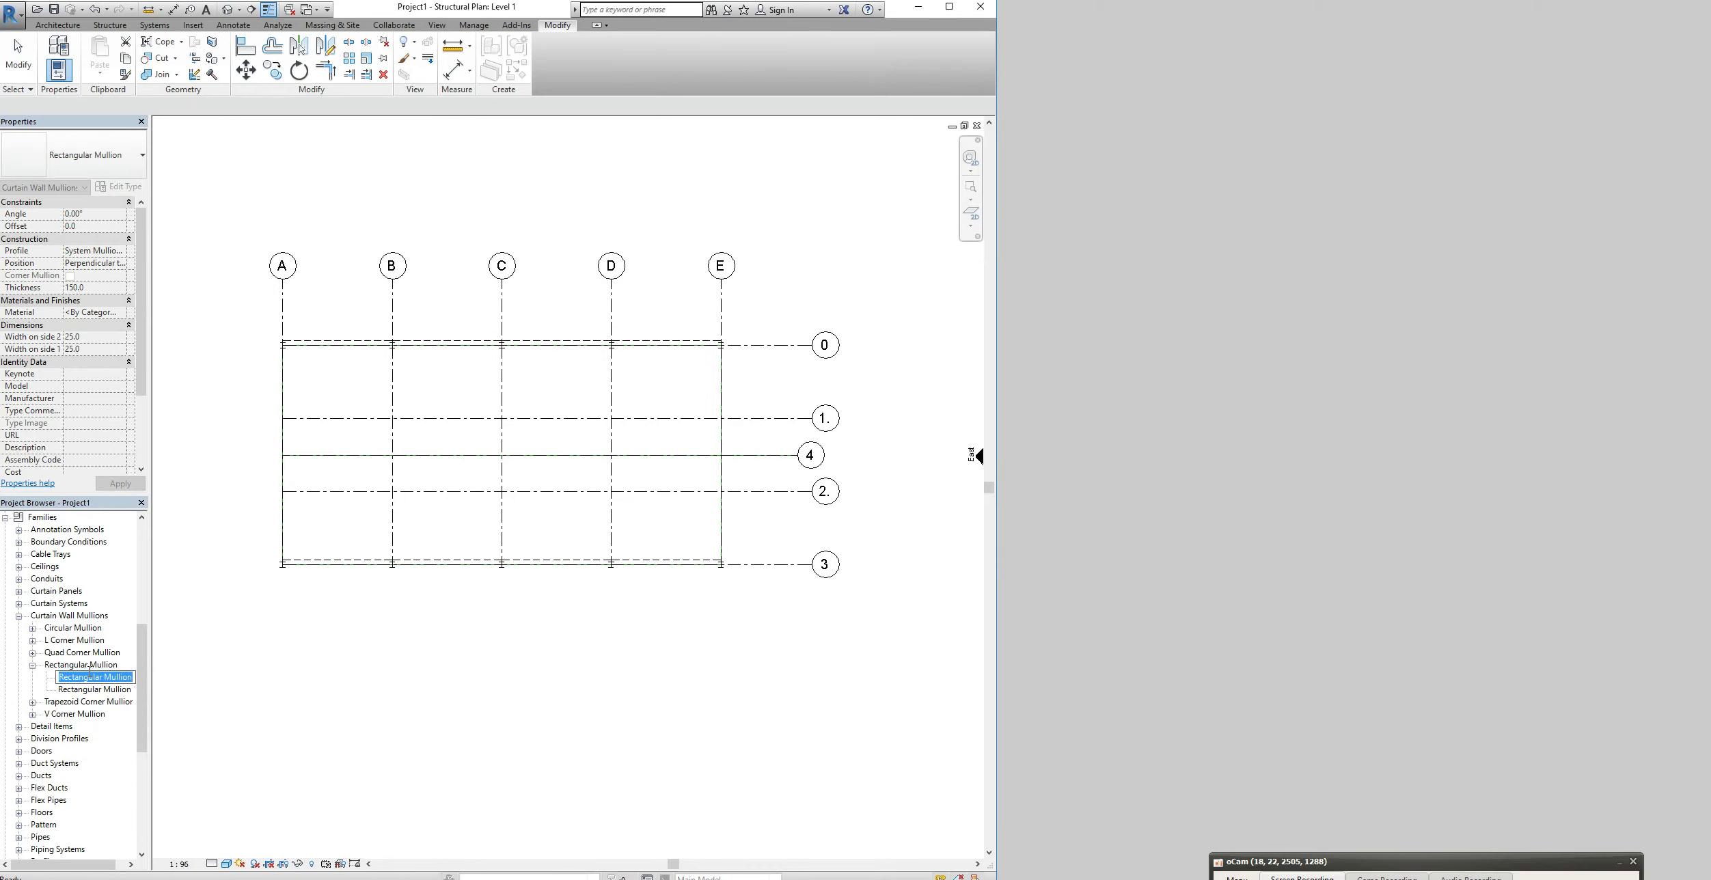
pyautogui.press('Return')
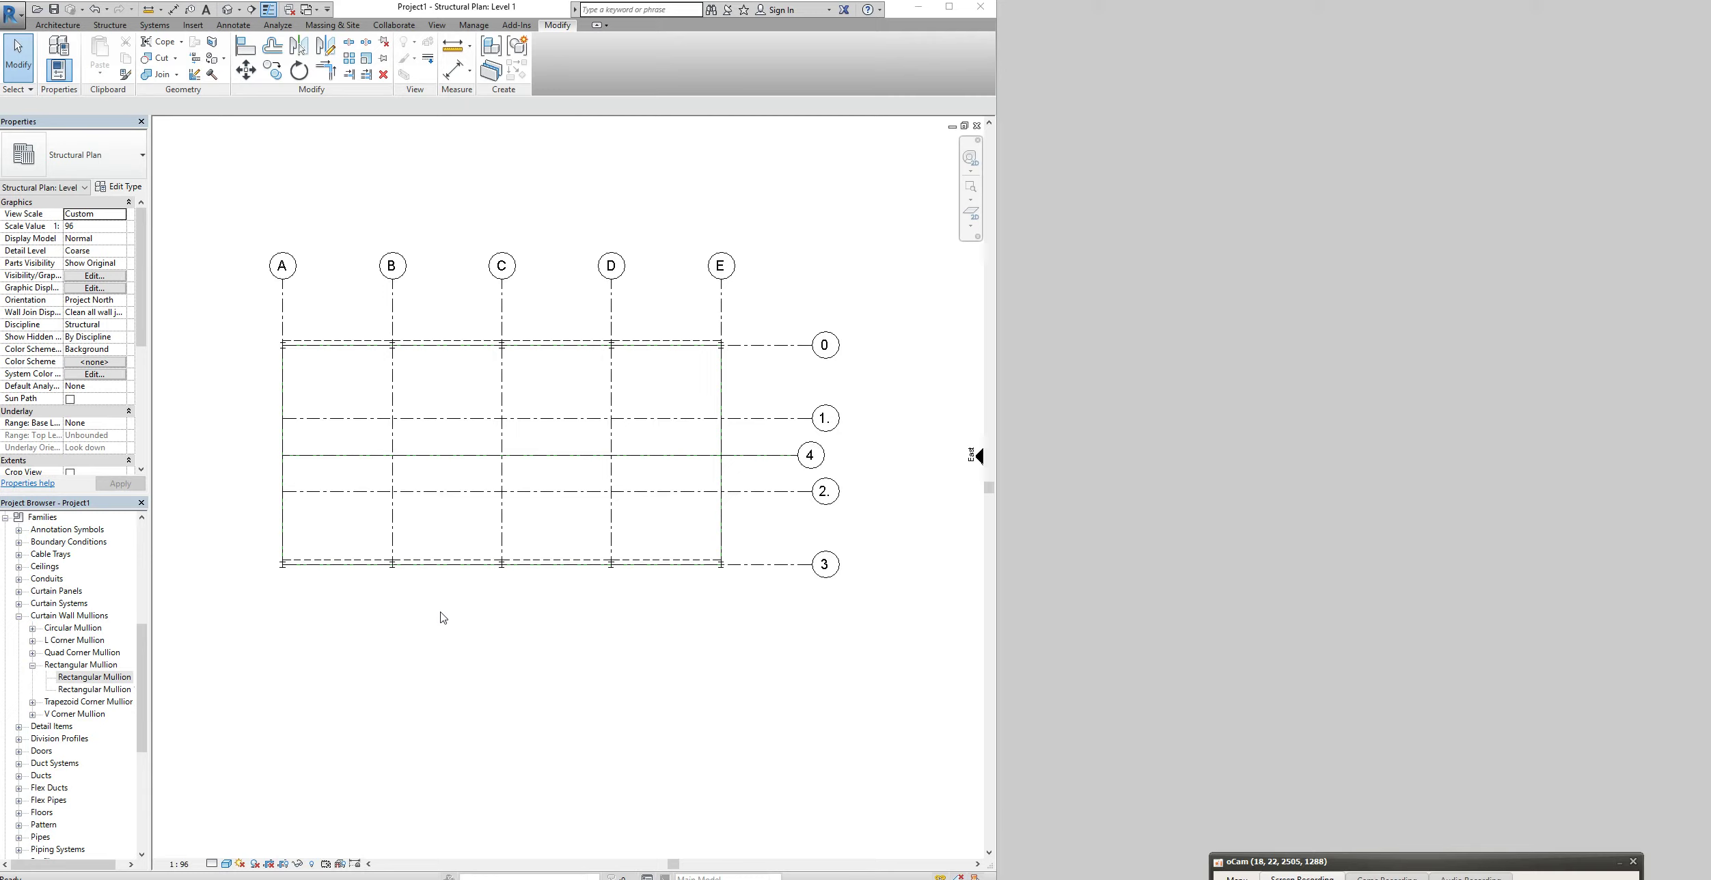
pyautogui.rightClick(118, 690)
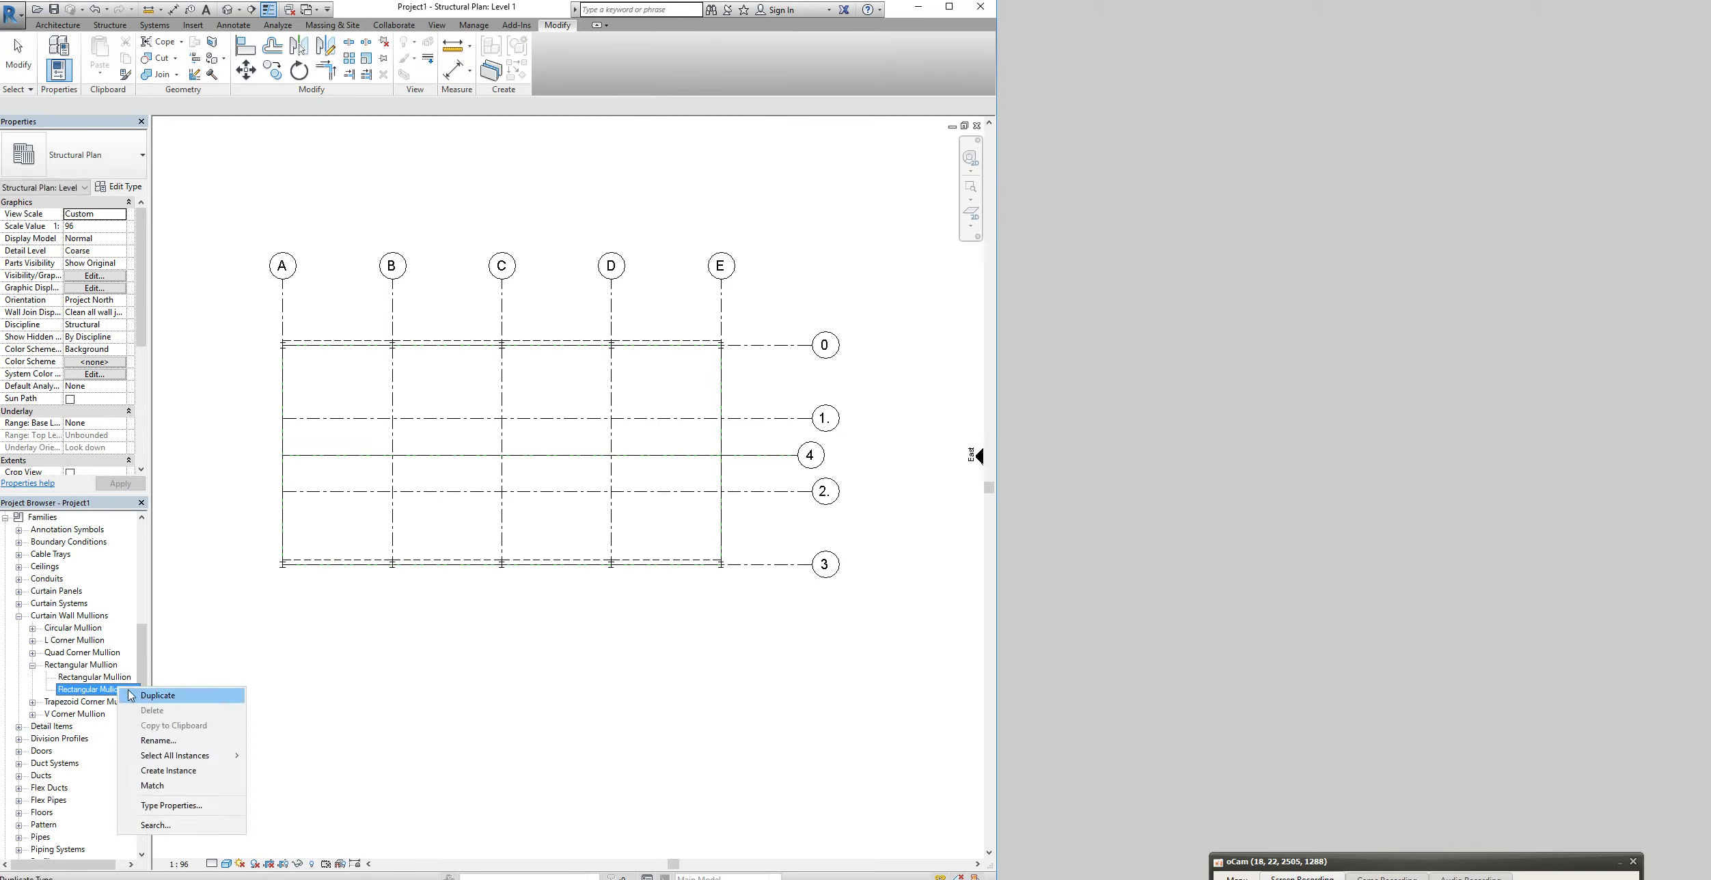
pyautogui.click(144, 743)
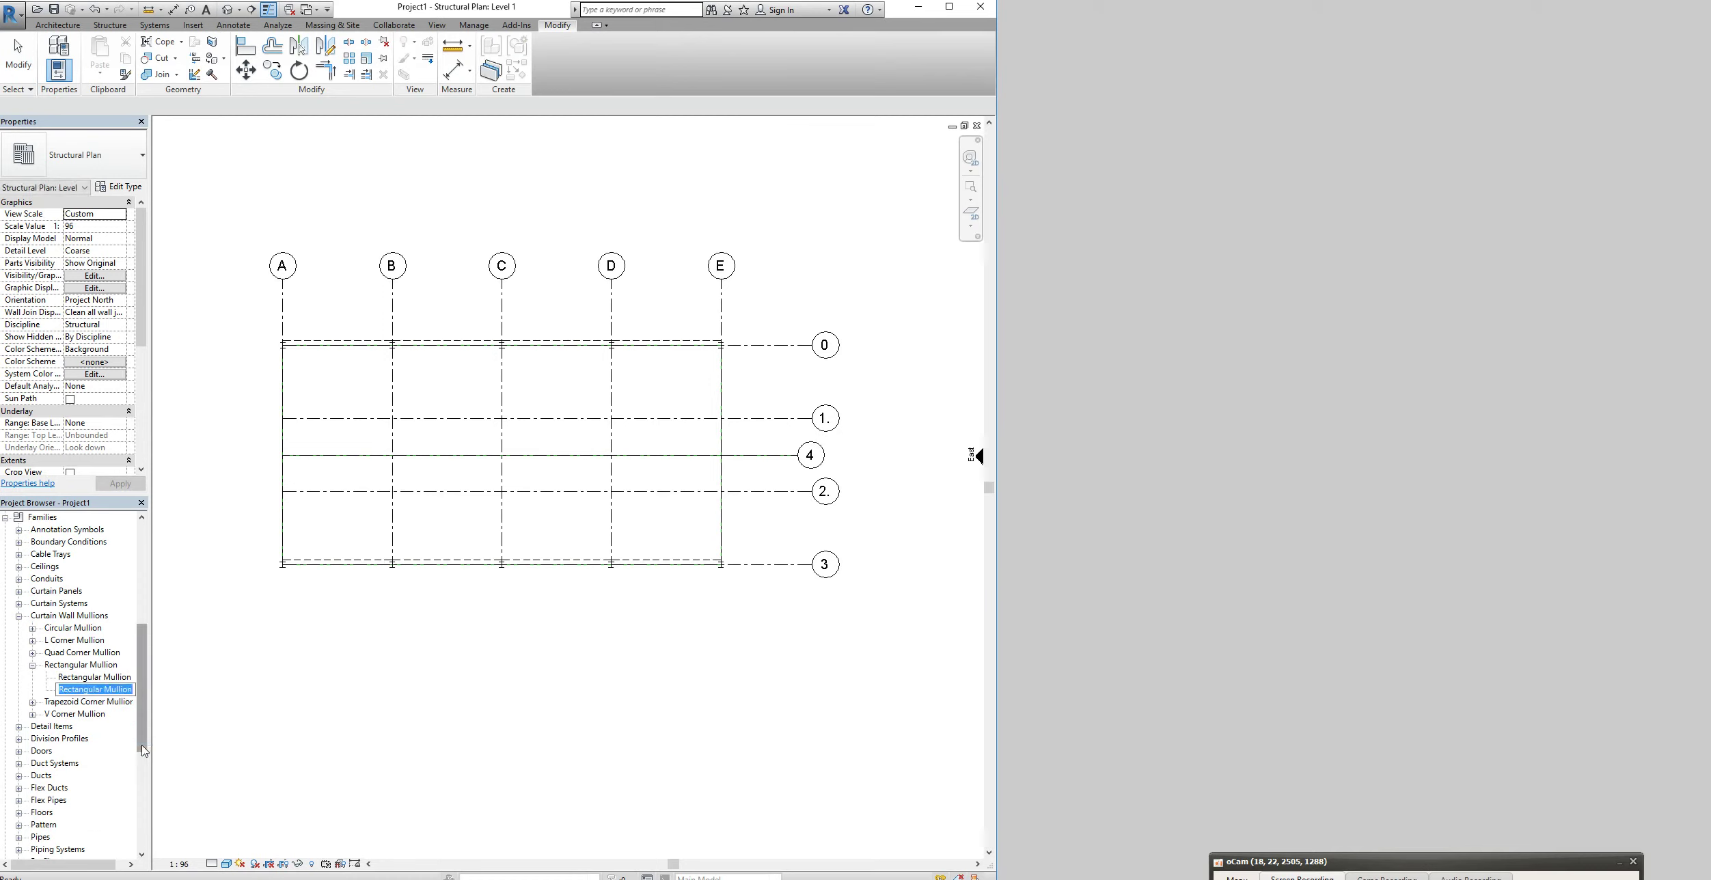
pyautogui.write('2')
pyautogui.write('-P')
pyautogui.write('u')
pyautogui.write('rlin')
pyautogui.click(73, 678)
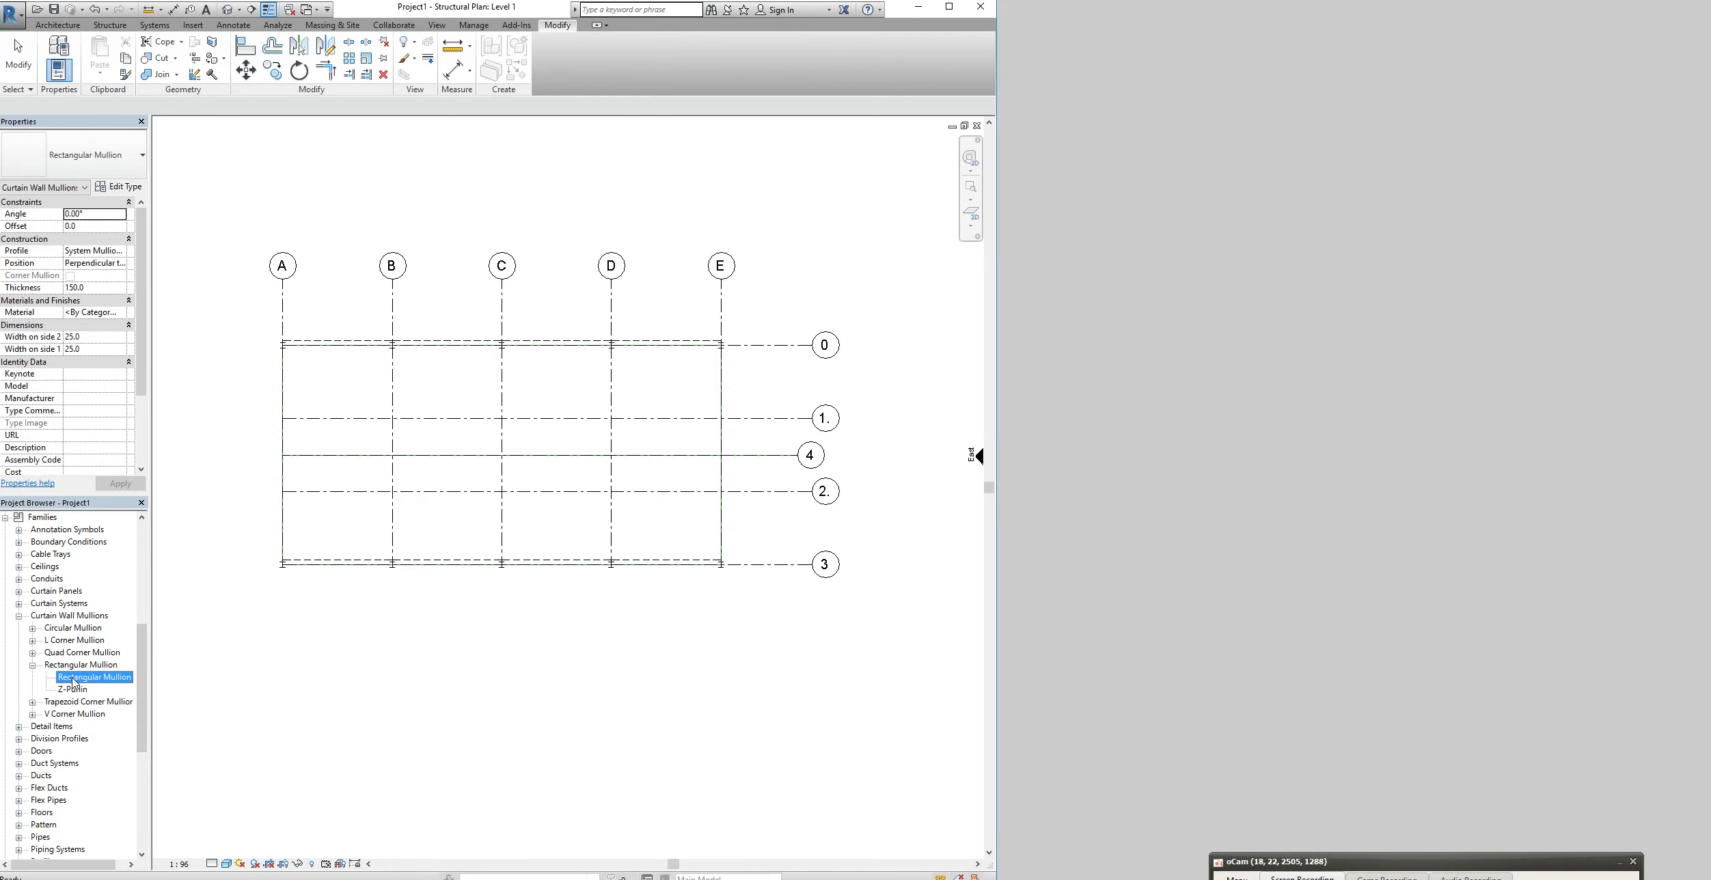
# Set the profile of the Z-Purlin mullion type to z_purlin_1 : z_purlin_1
pyautogui.doubleClick(74, 679)
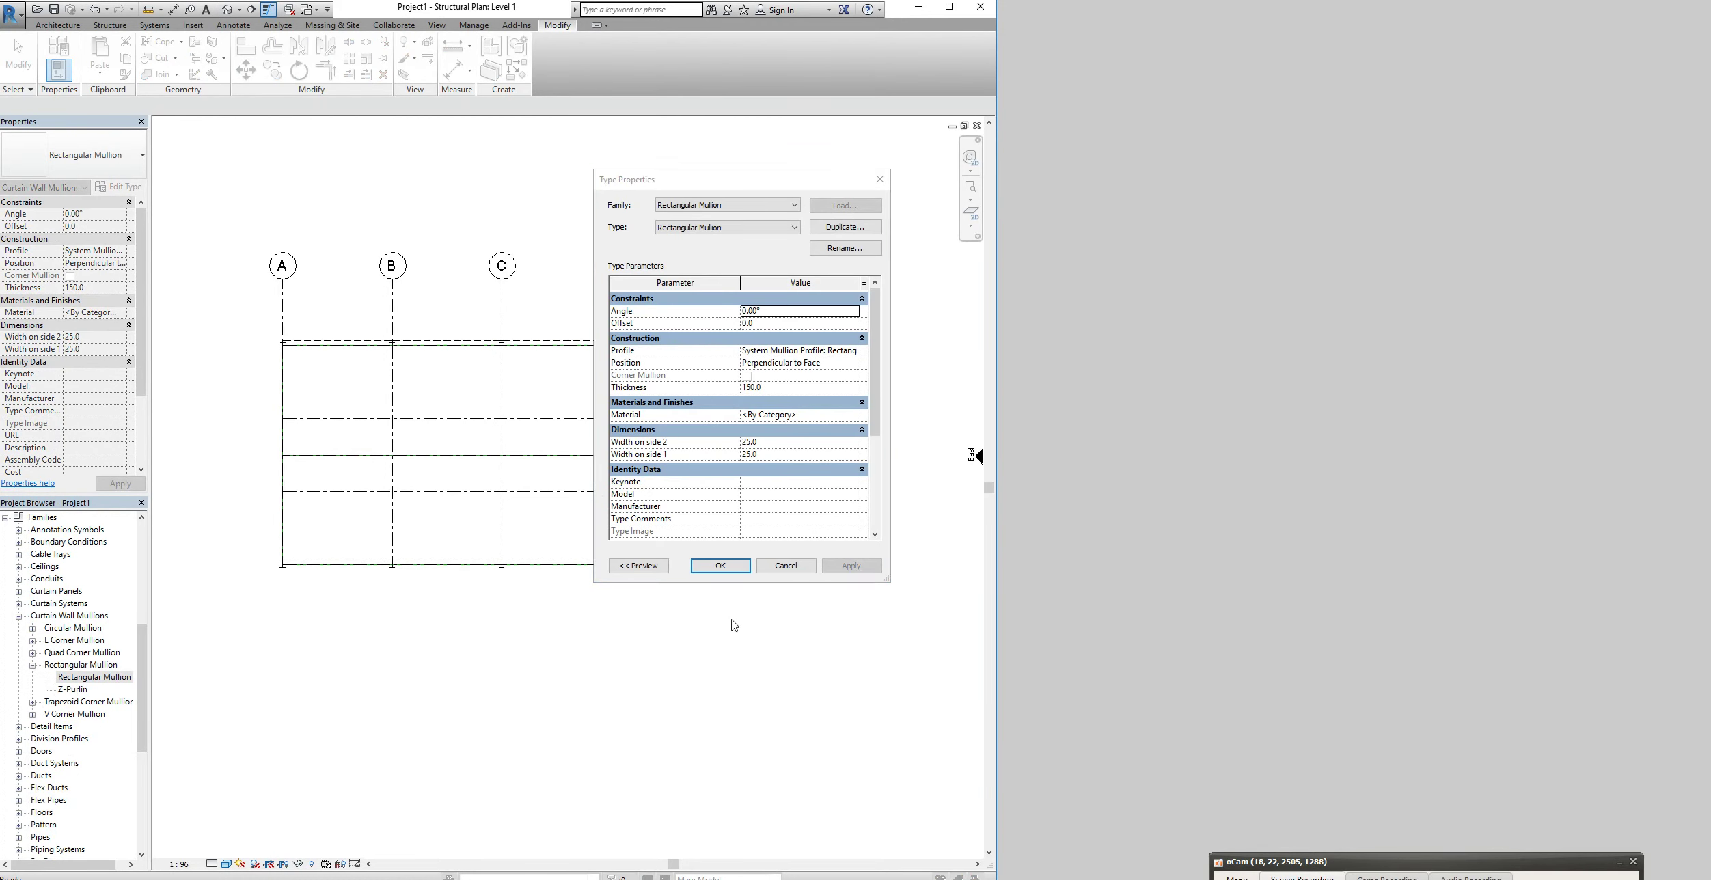
pyautogui.click(786, 566)
pyautogui.doubleClick(72, 690)
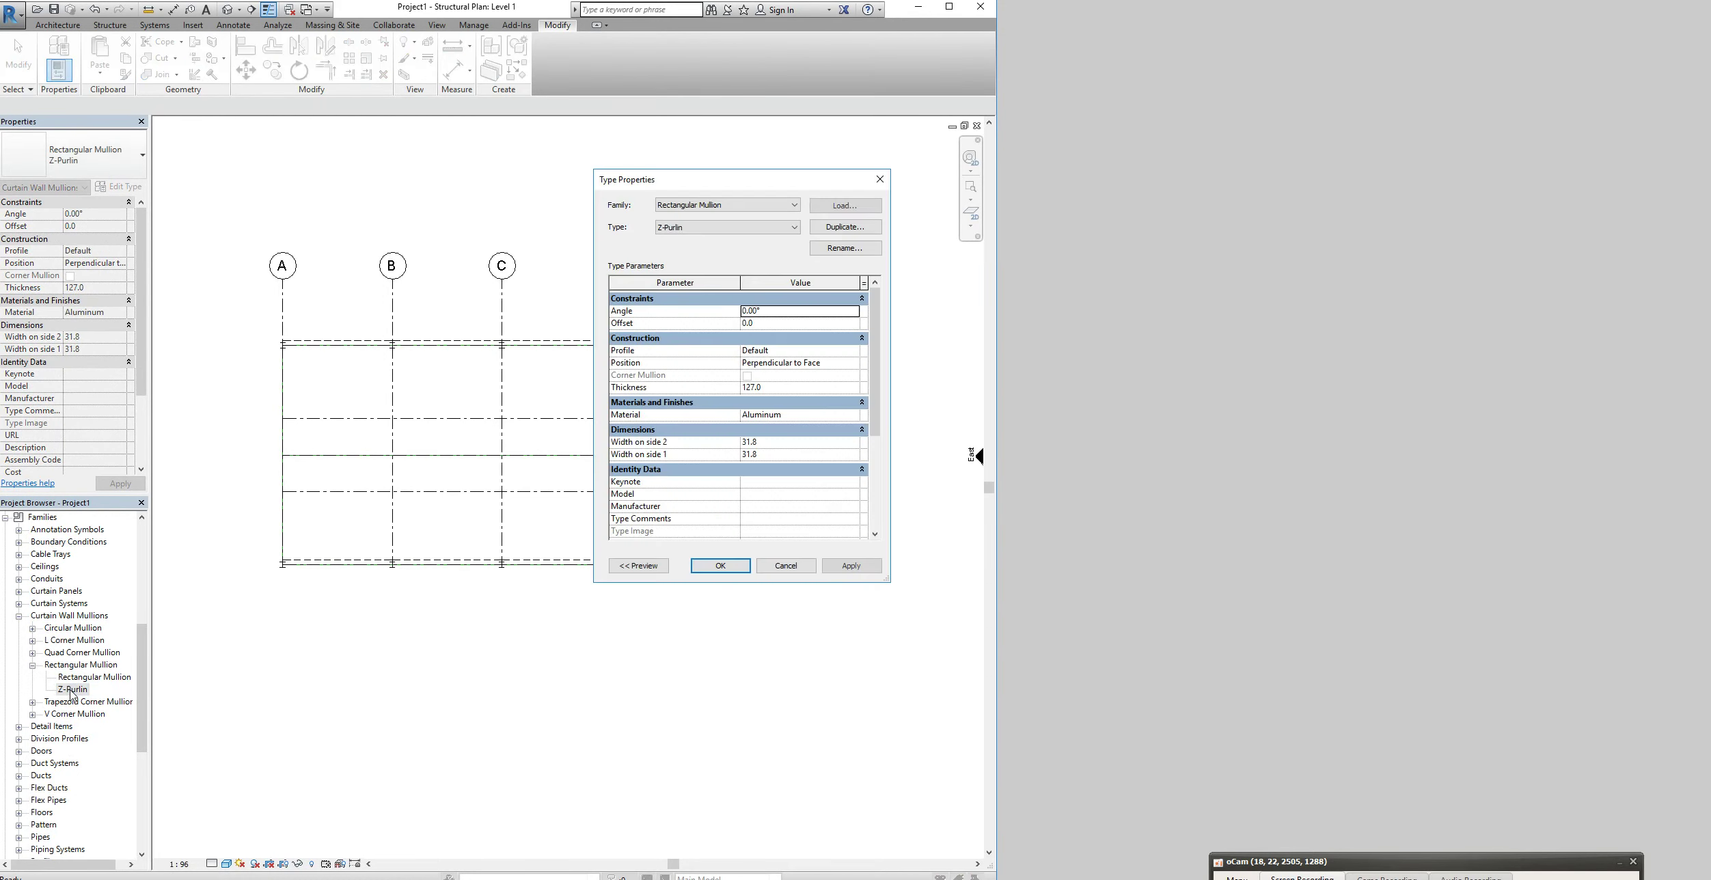
pyautogui.click(850, 351)
pyautogui.scroll(-3, 823, 388)
pyautogui.click(816, 394)
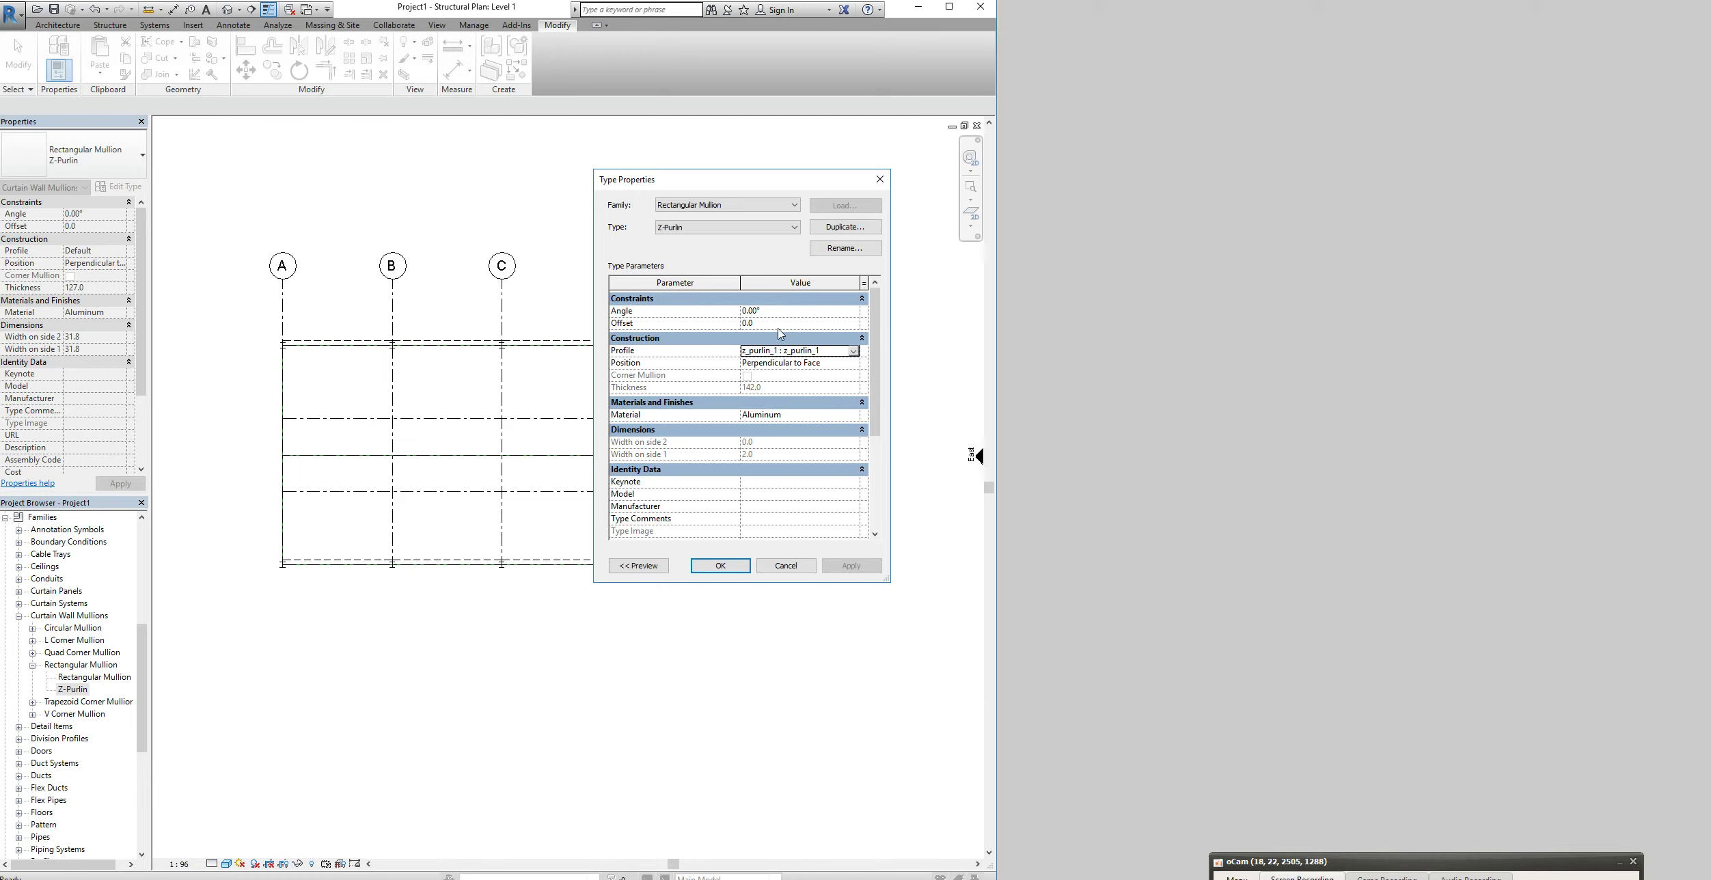
pyautogui.click(721, 567)
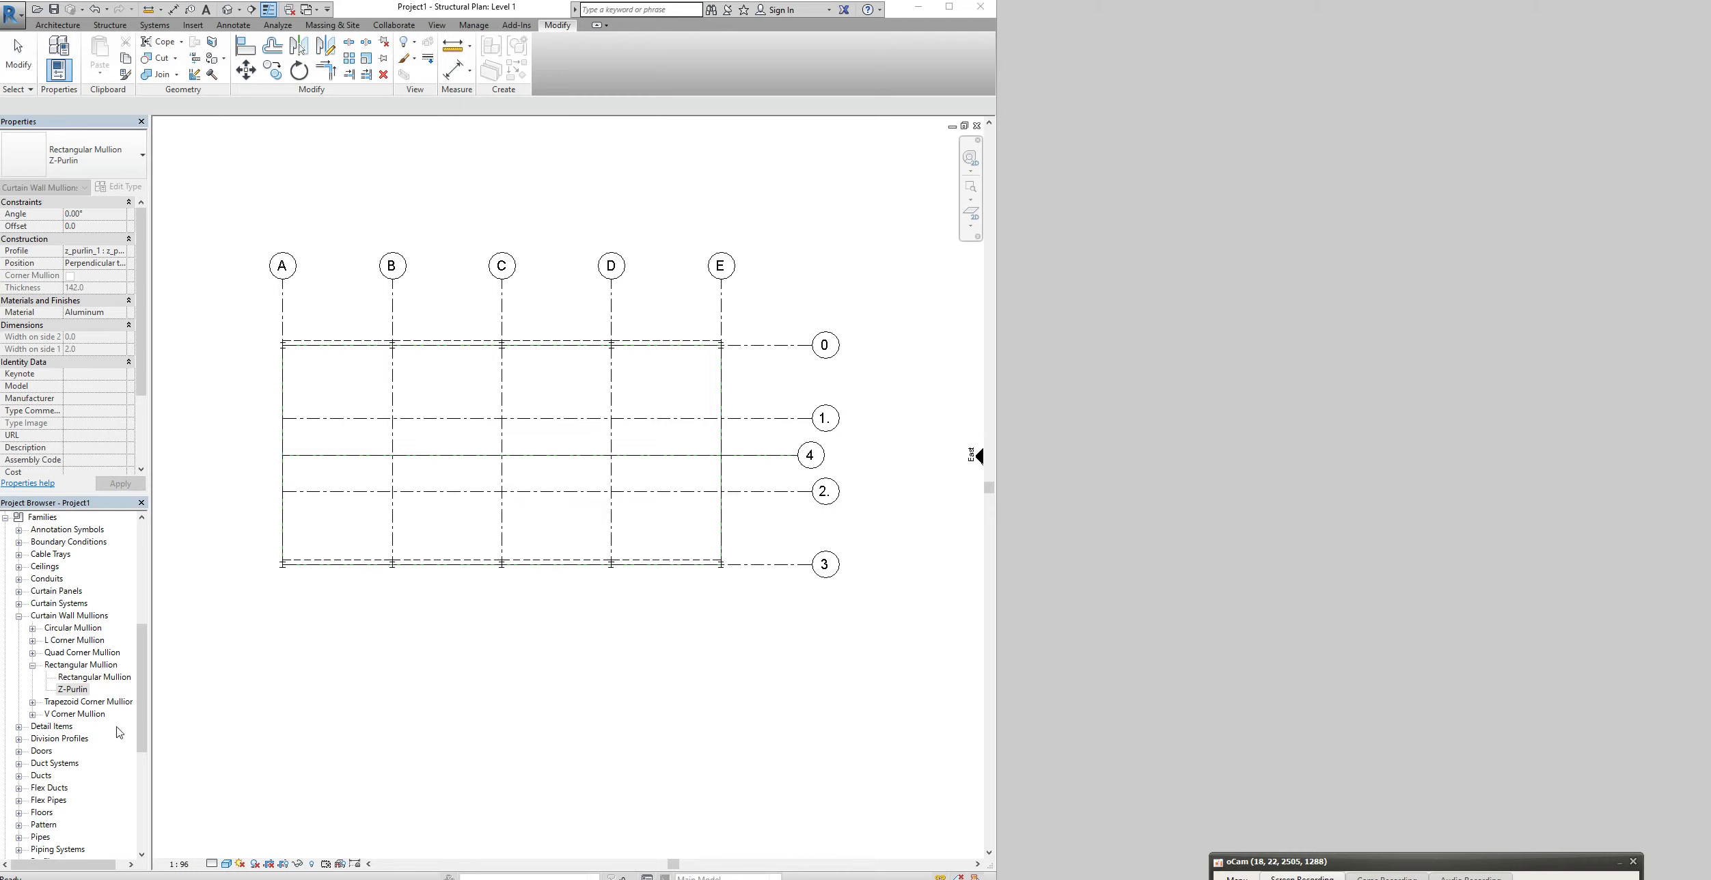
# In the East elevation, start a roof by extrusion with Grid : E as its work plane, without saving the project
pyautogui.moveTo(138, 713); pyautogui.dragTo(143, 574)
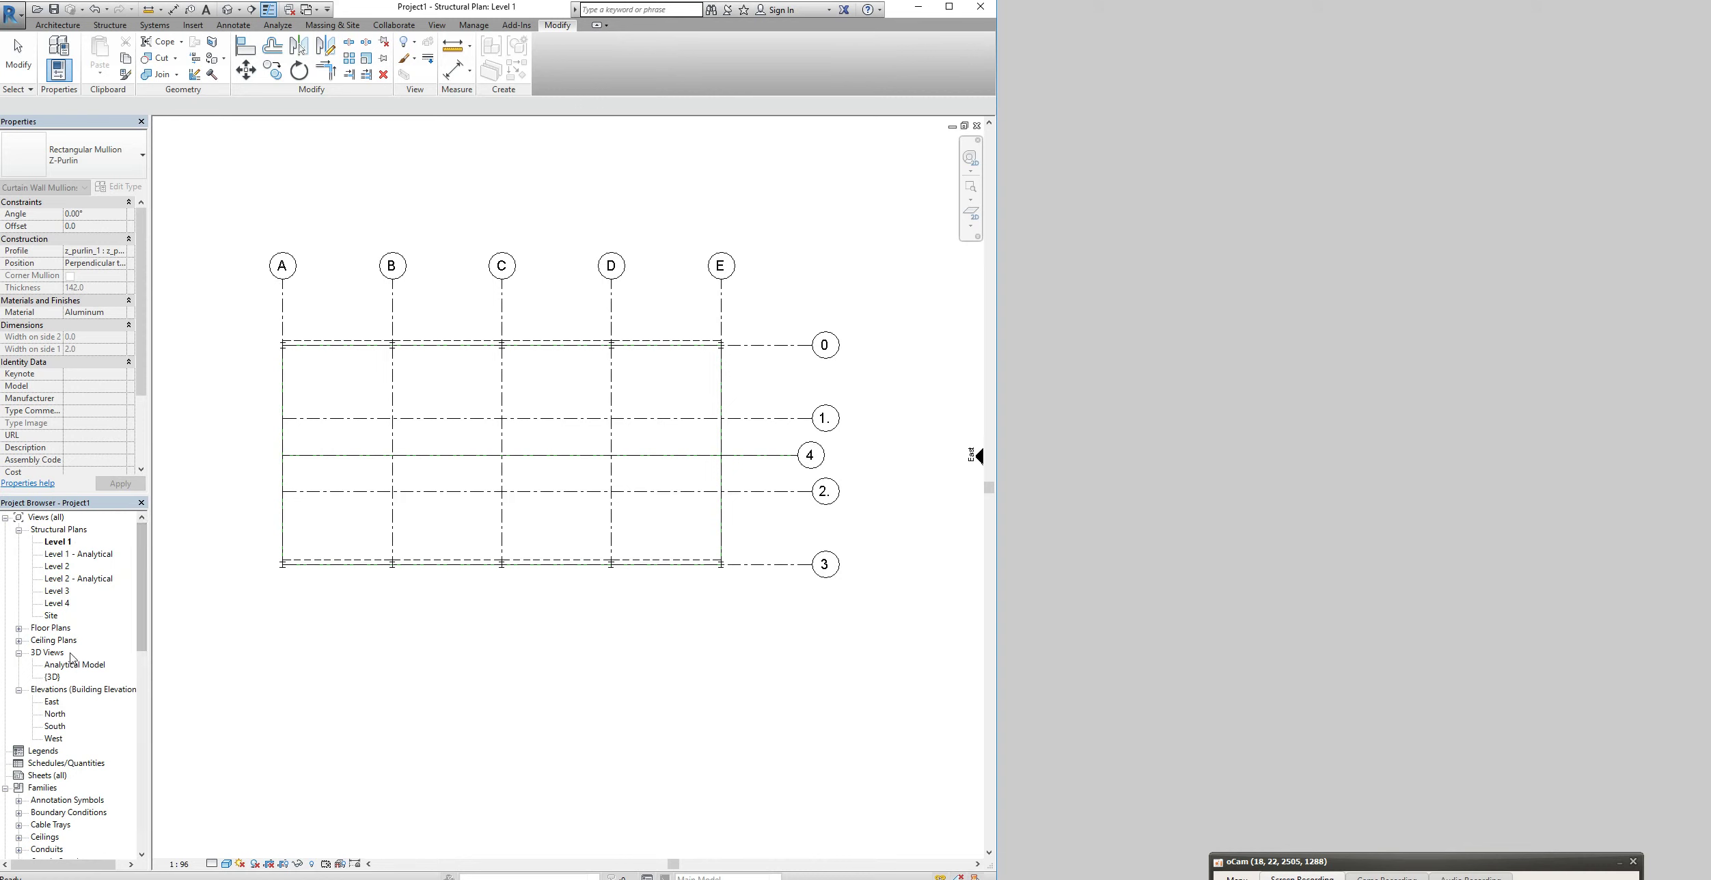
pyautogui.doubleClick(52, 702)
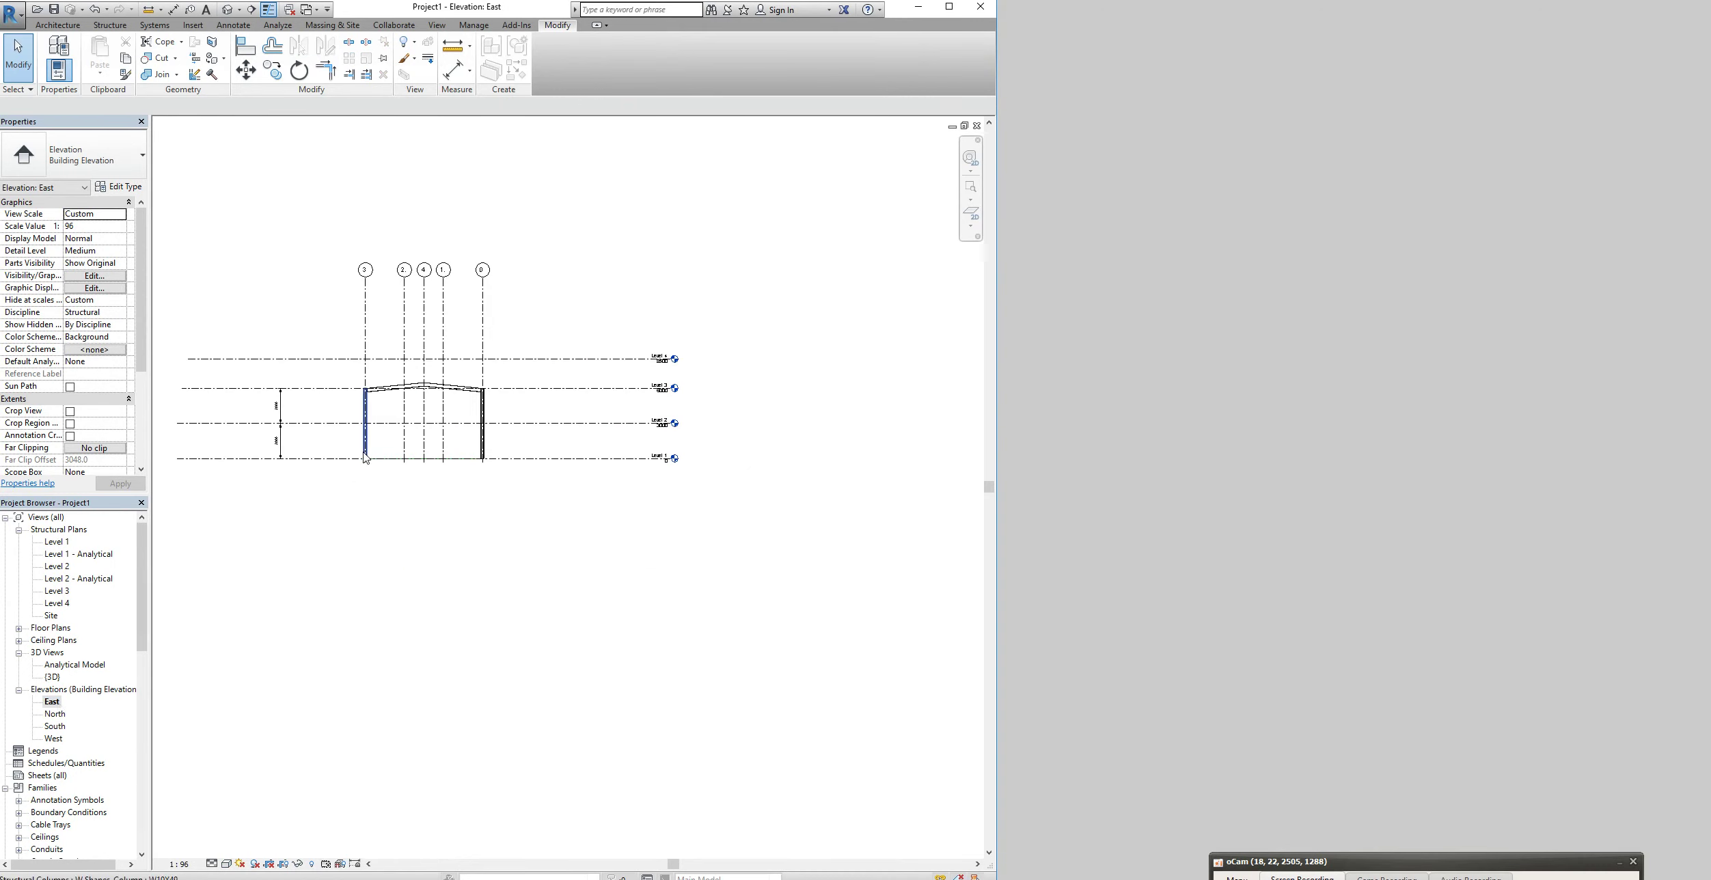
pyautogui.click(61, 27)
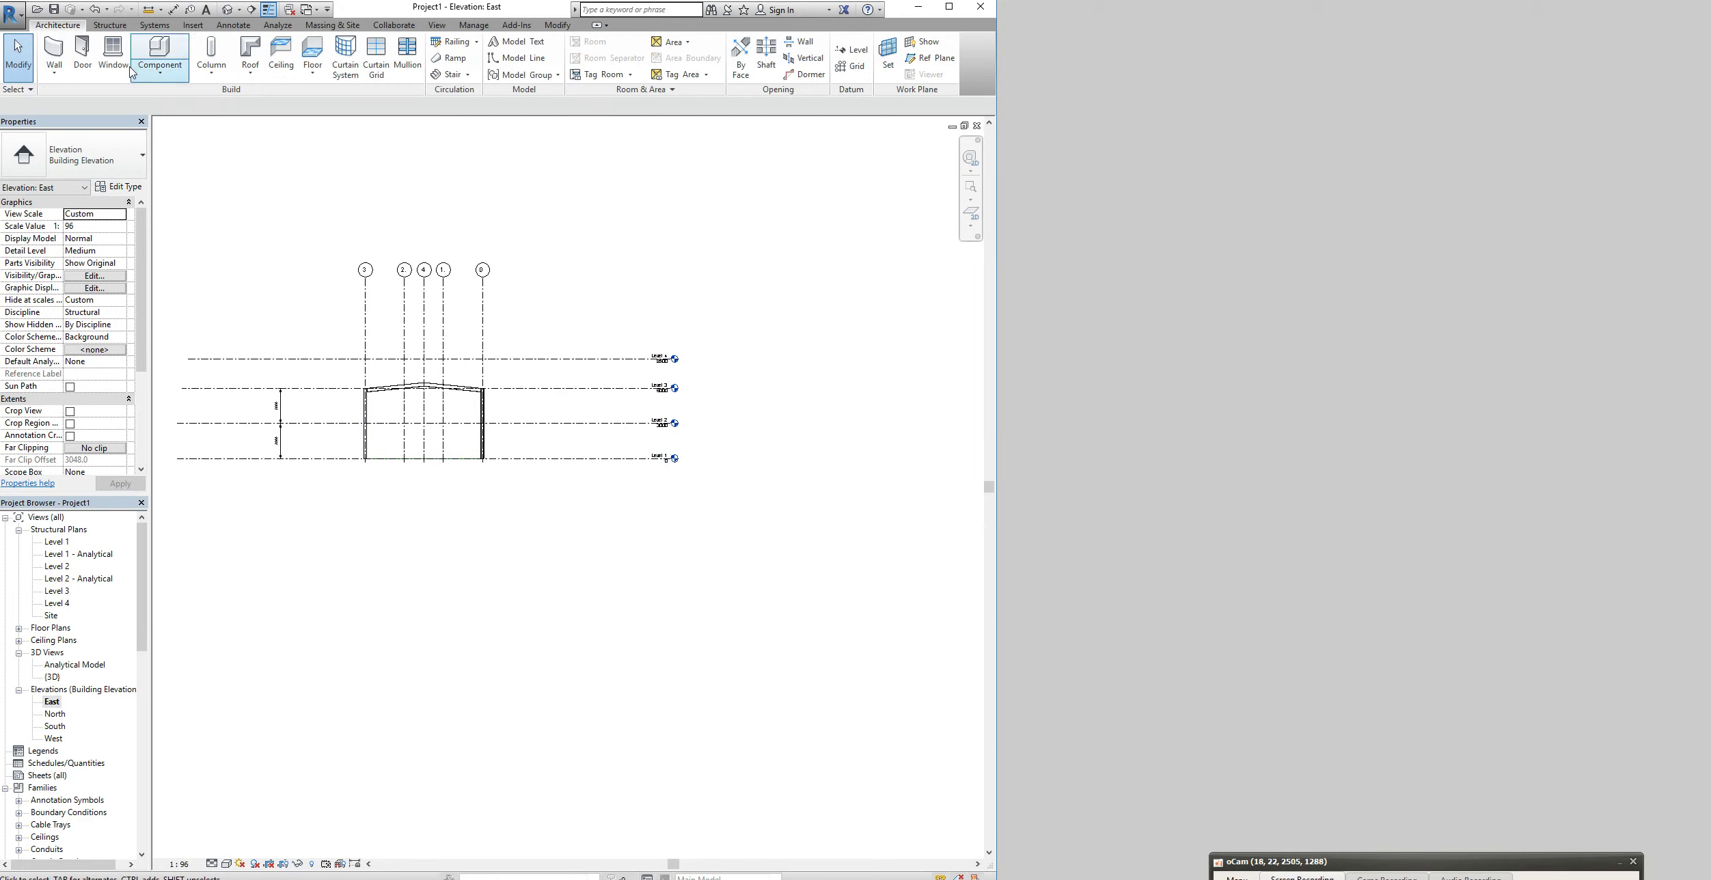
pyautogui.click(248, 73)
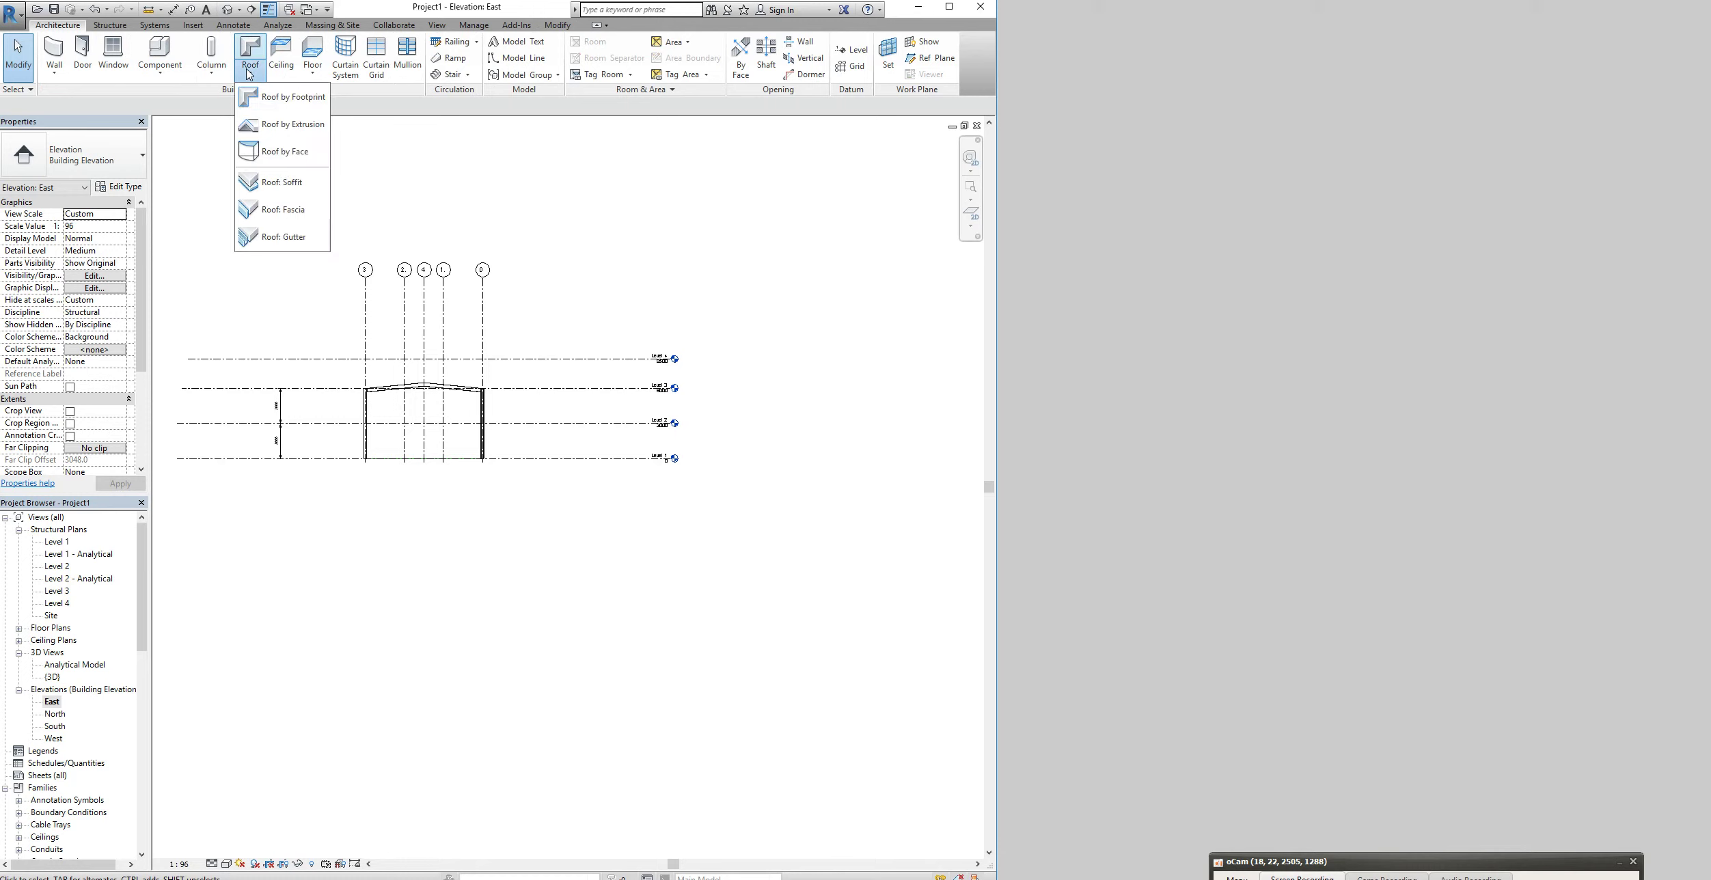
pyautogui.click(251, 123)
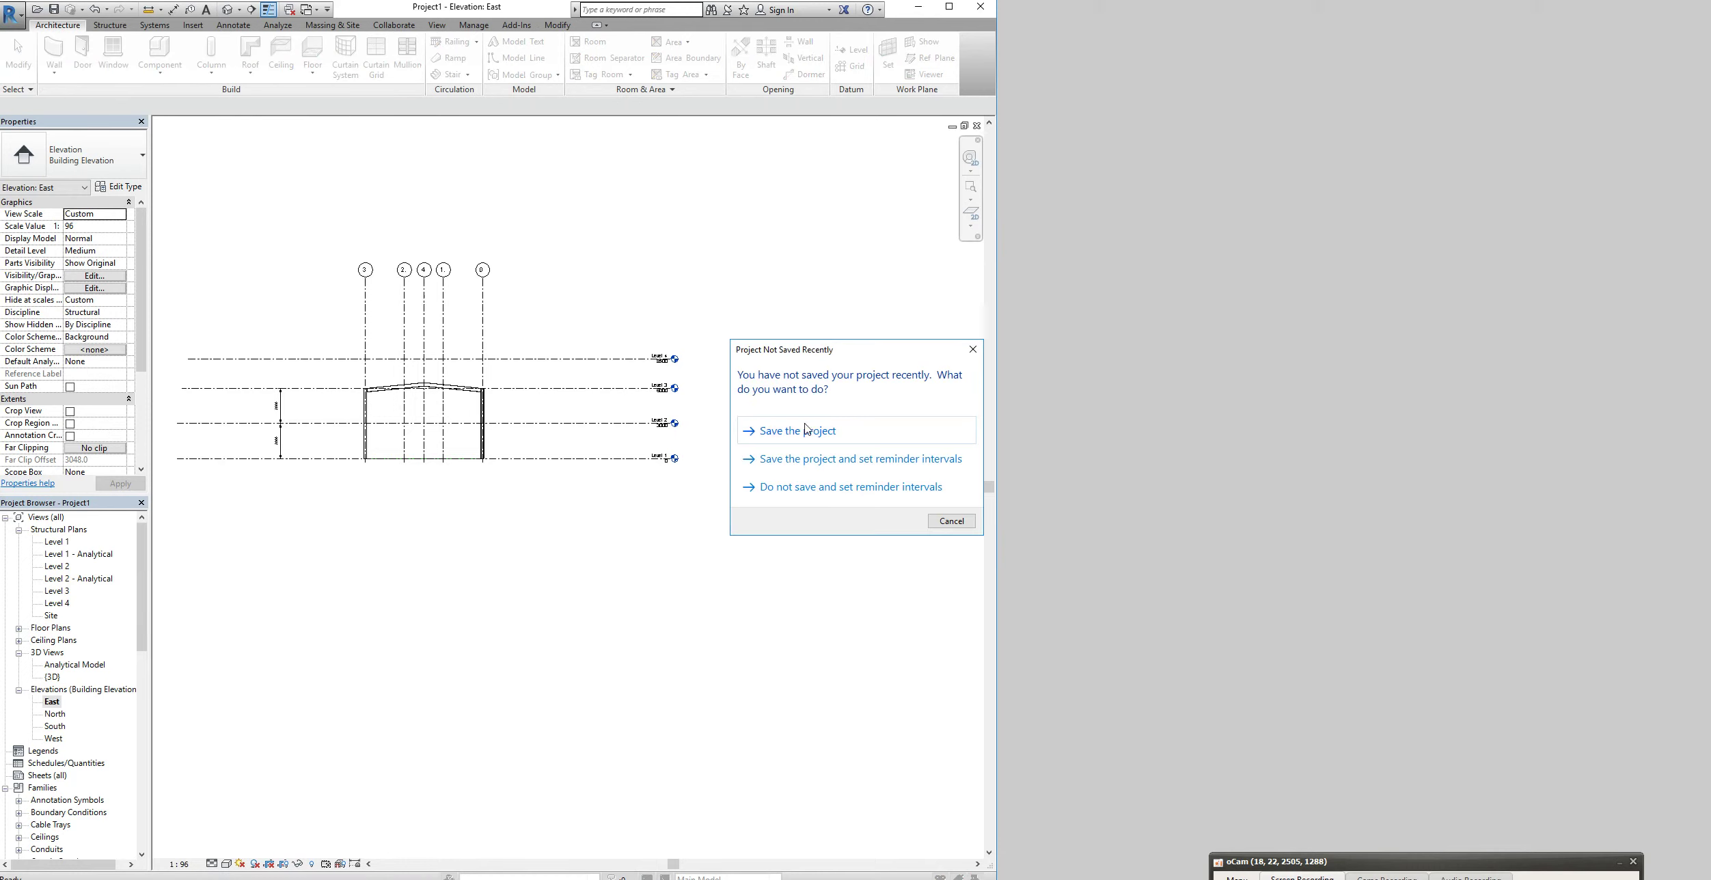
pyautogui.click(951, 521)
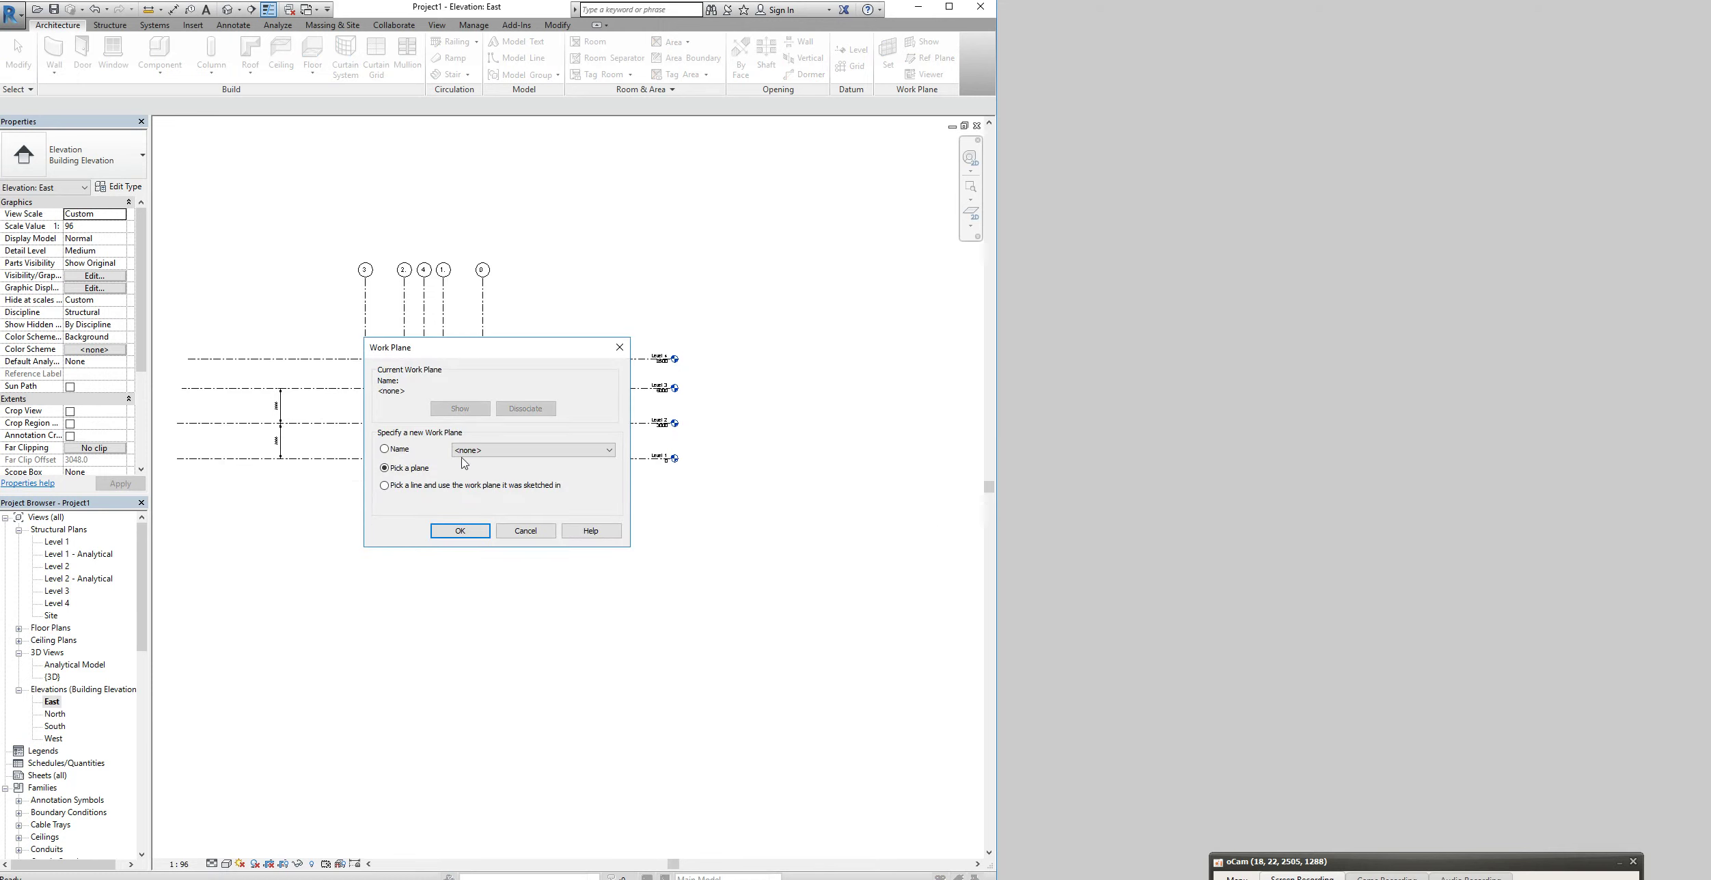
pyautogui.click(385, 449)
pyautogui.click(508, 450)
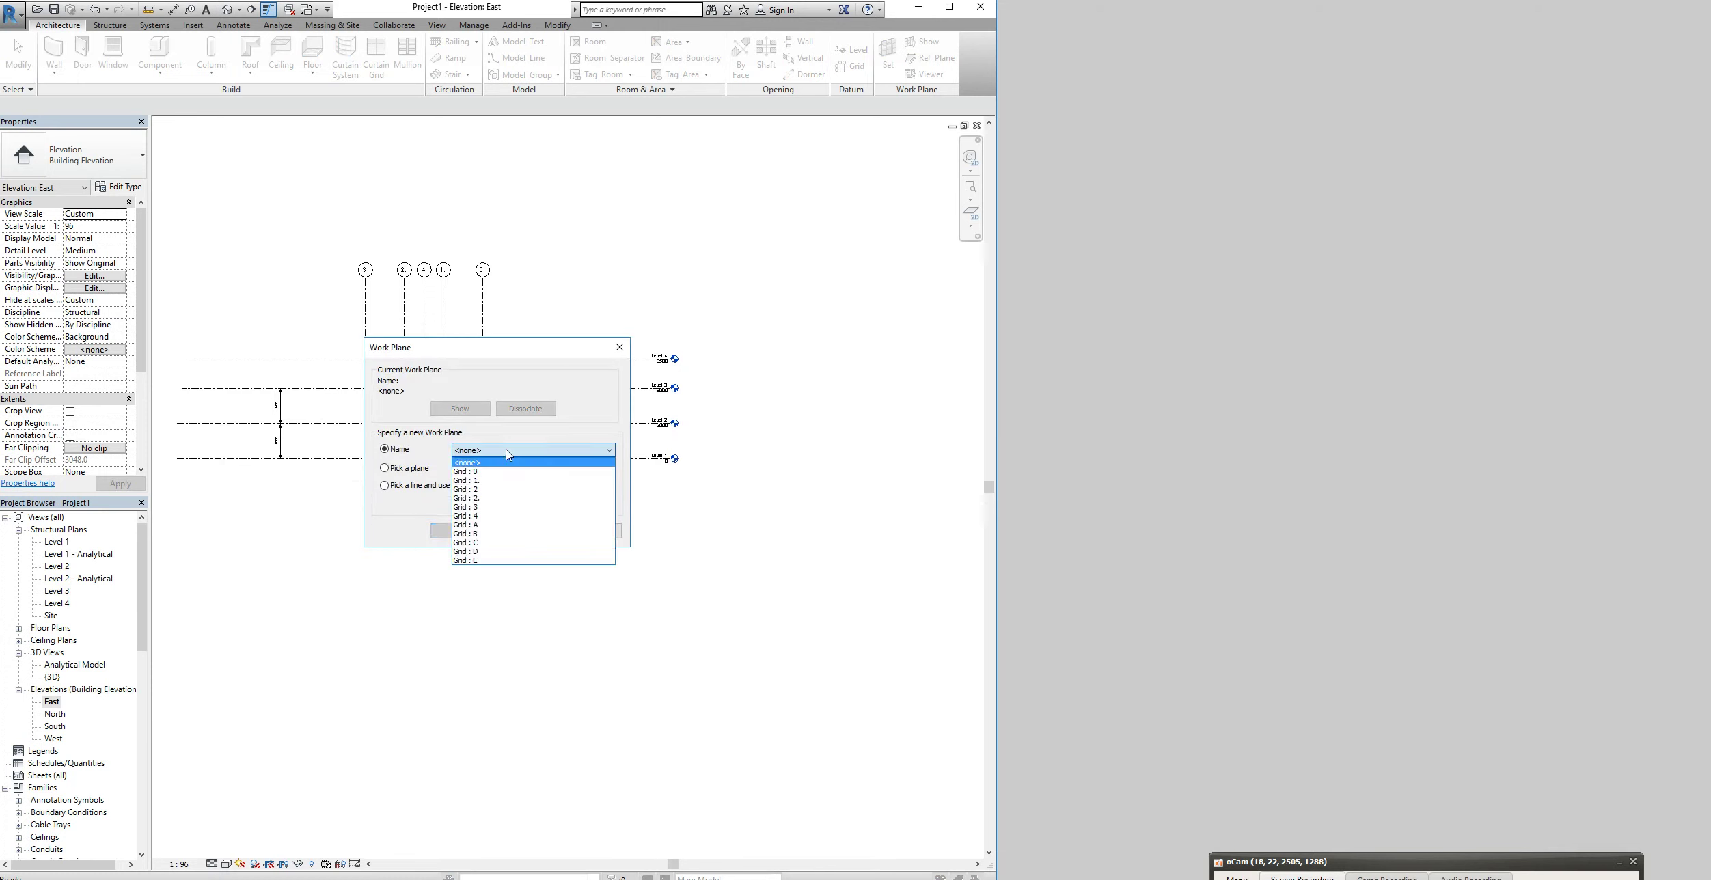
pyautogui.click(476, 560)
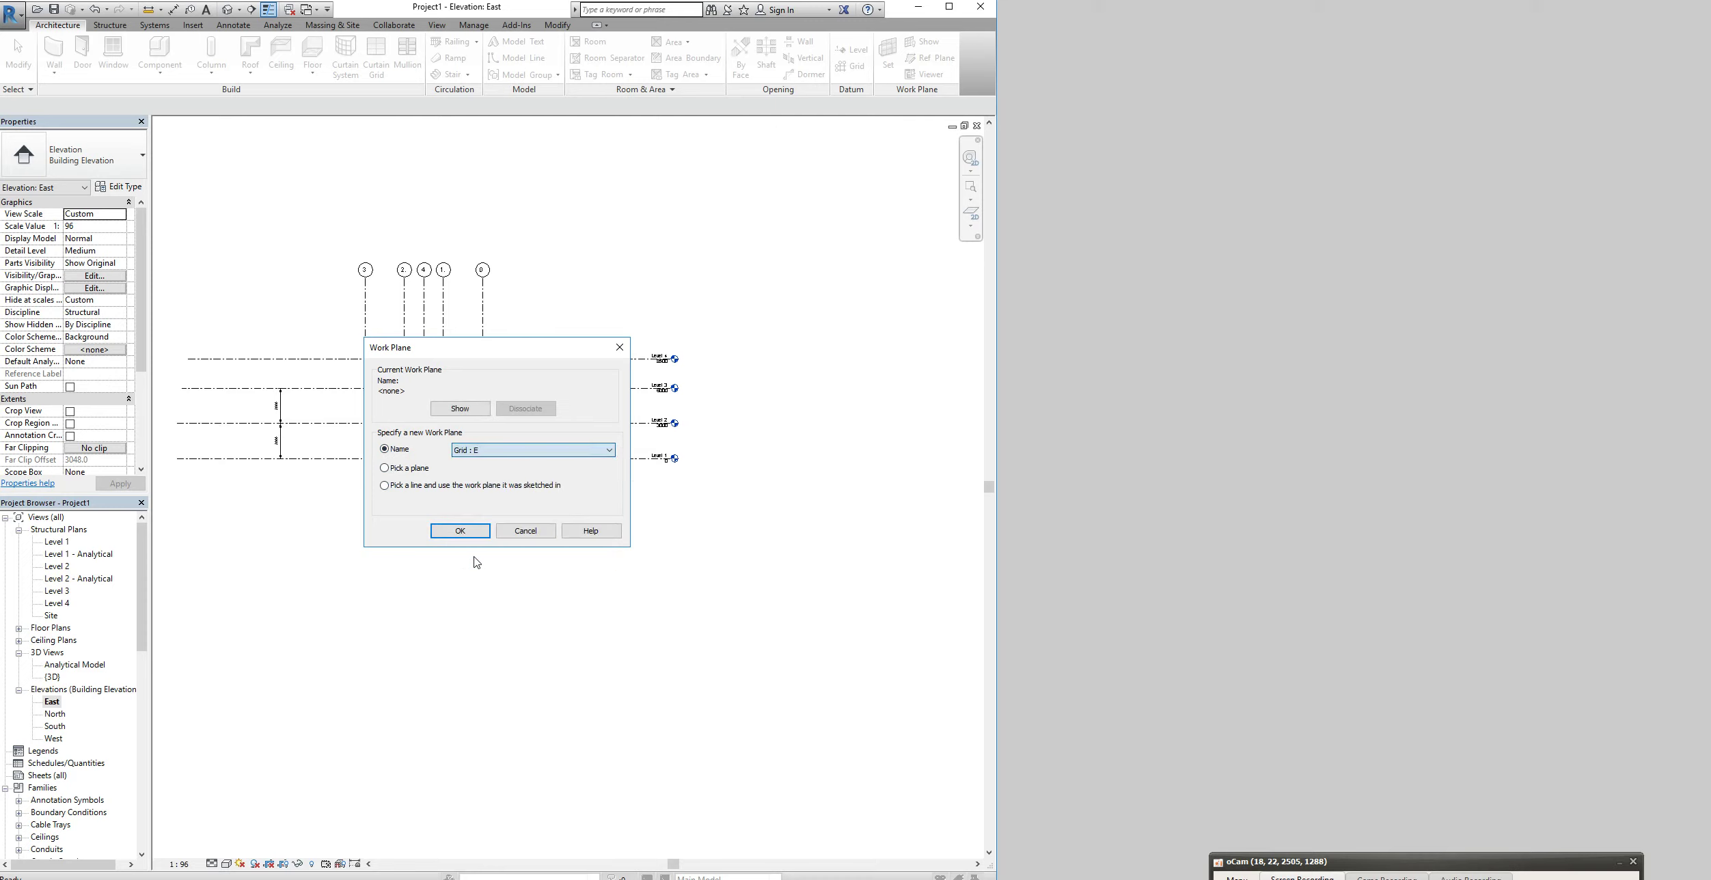
pyautogui.click(476, 534)
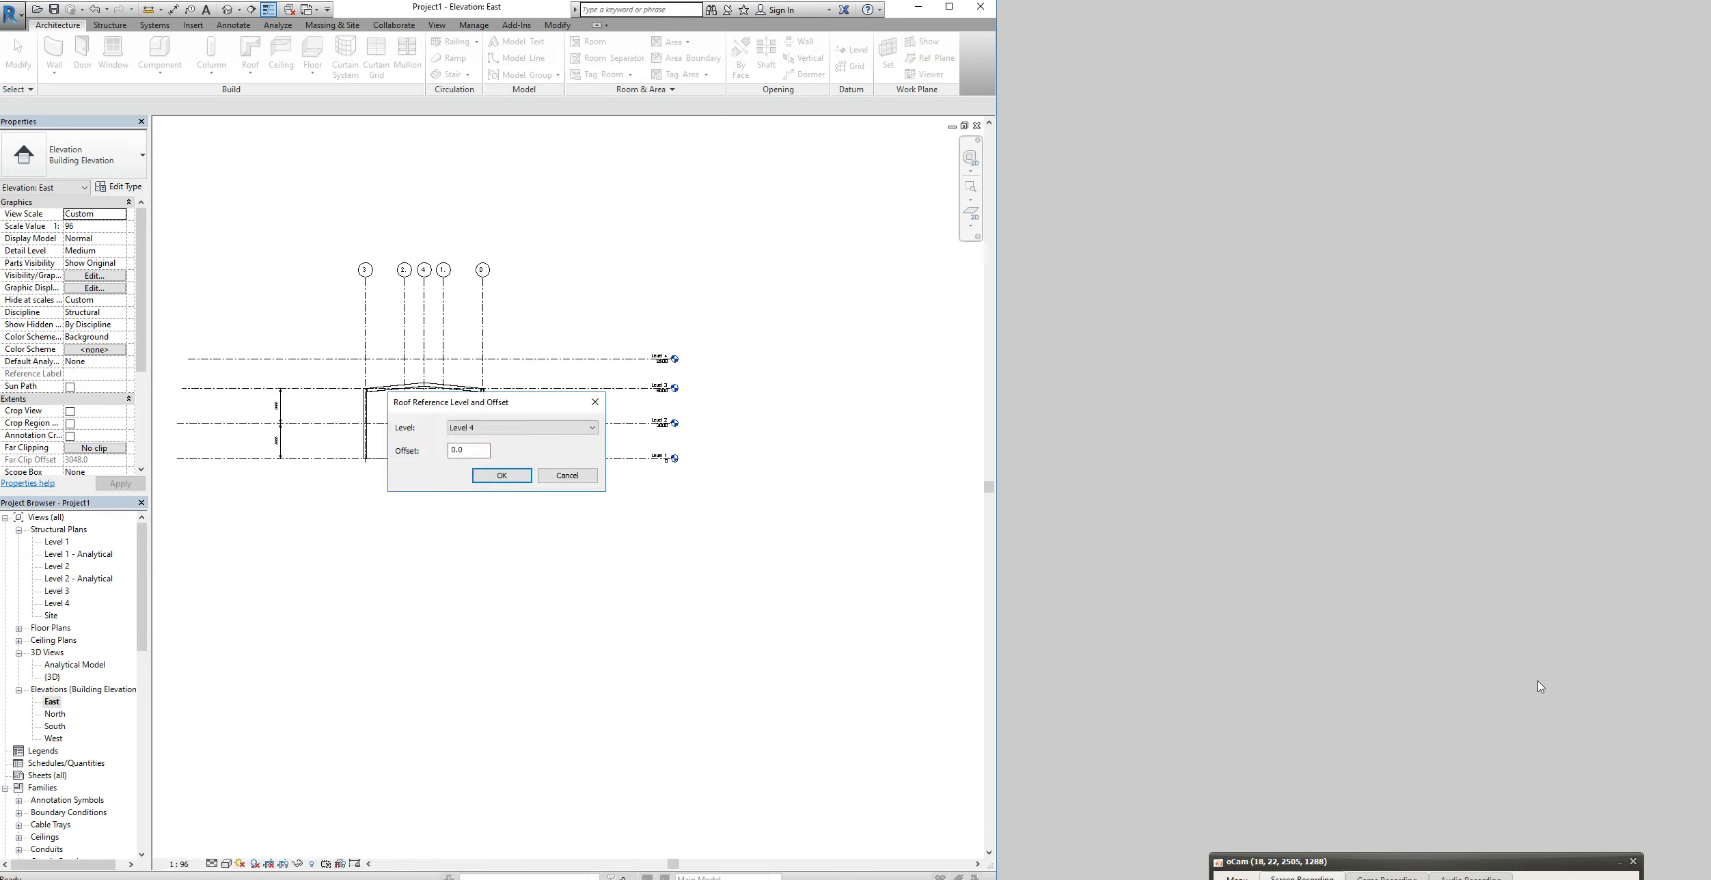
# Set the extrusion roof's reference level to Level 3
pyautogui.click(459, 429)
pyautogui.click(471, 458)
pyautogui.click(502, 475)
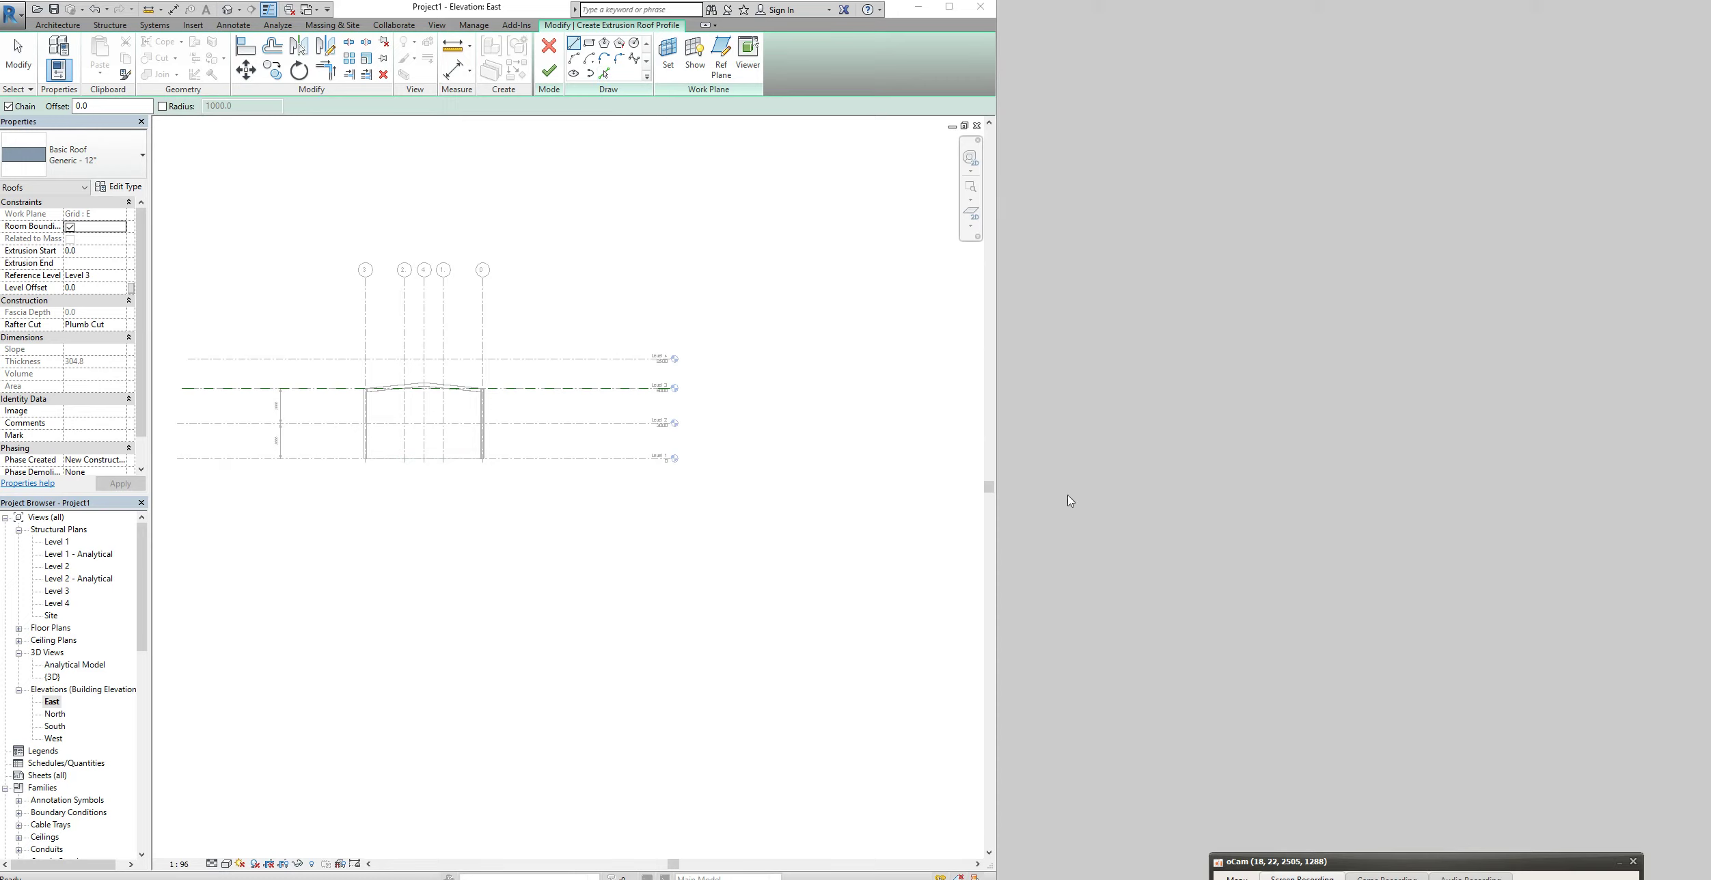
# Create the roof profile from the top edges of both rafters with a 189 mm offset and finish the sketch
pyautogui.click(604, 73)
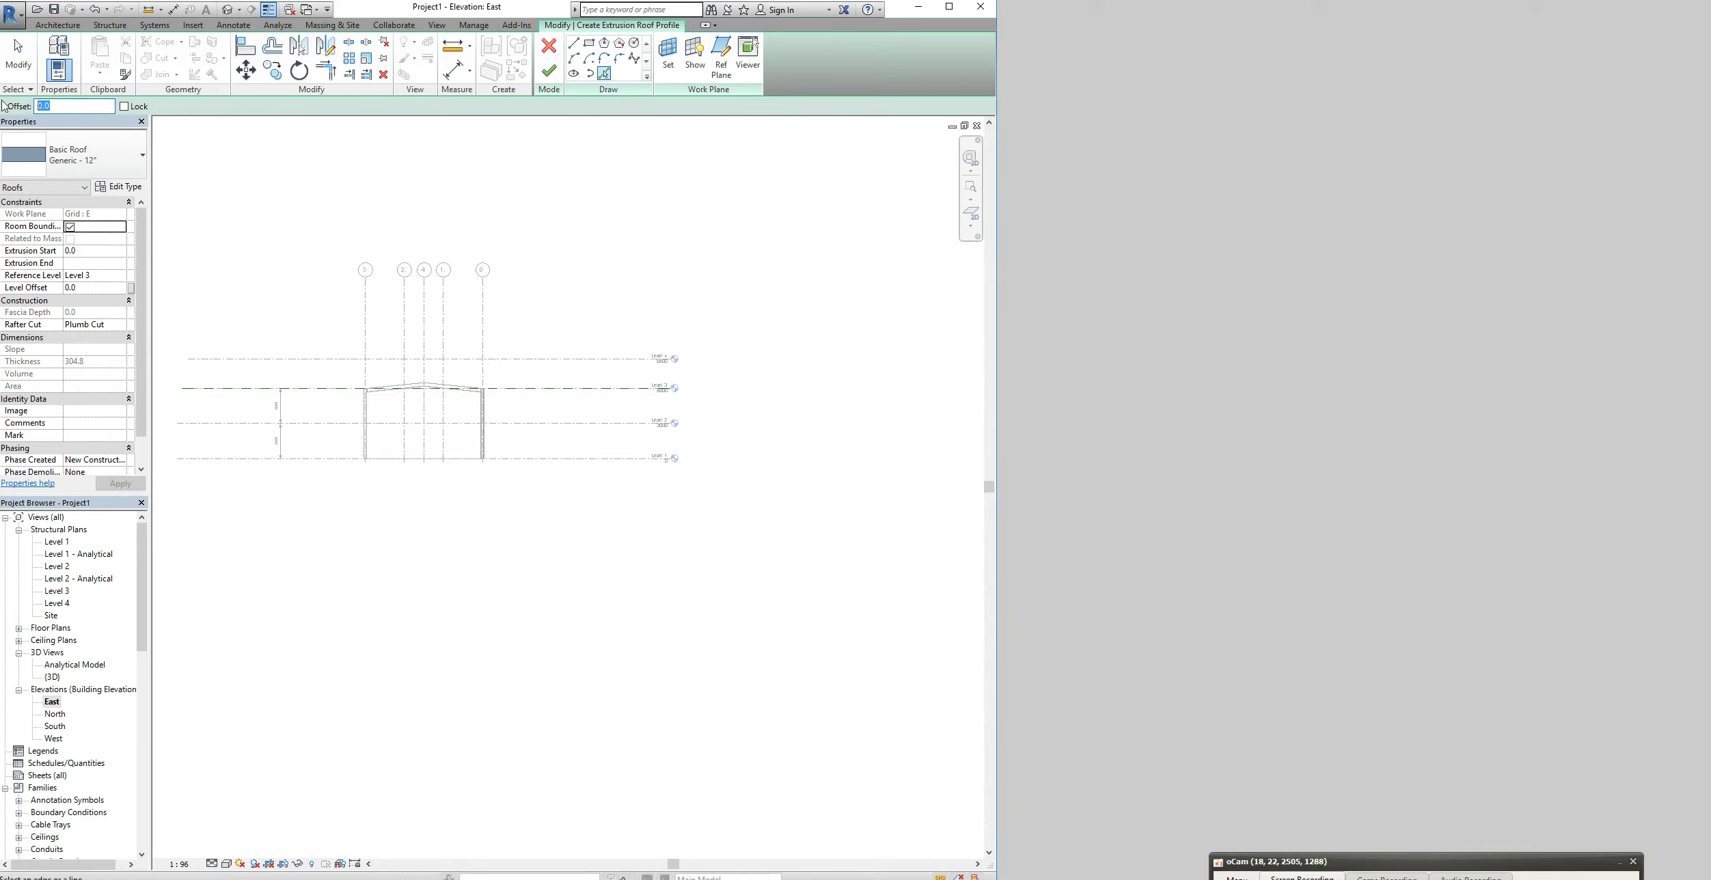
pyautogui.write('189.0')
pyautogui.scroll(3, 435, 387)
pyautogui.click(426, 384)
pyautogui.click(407, 382)
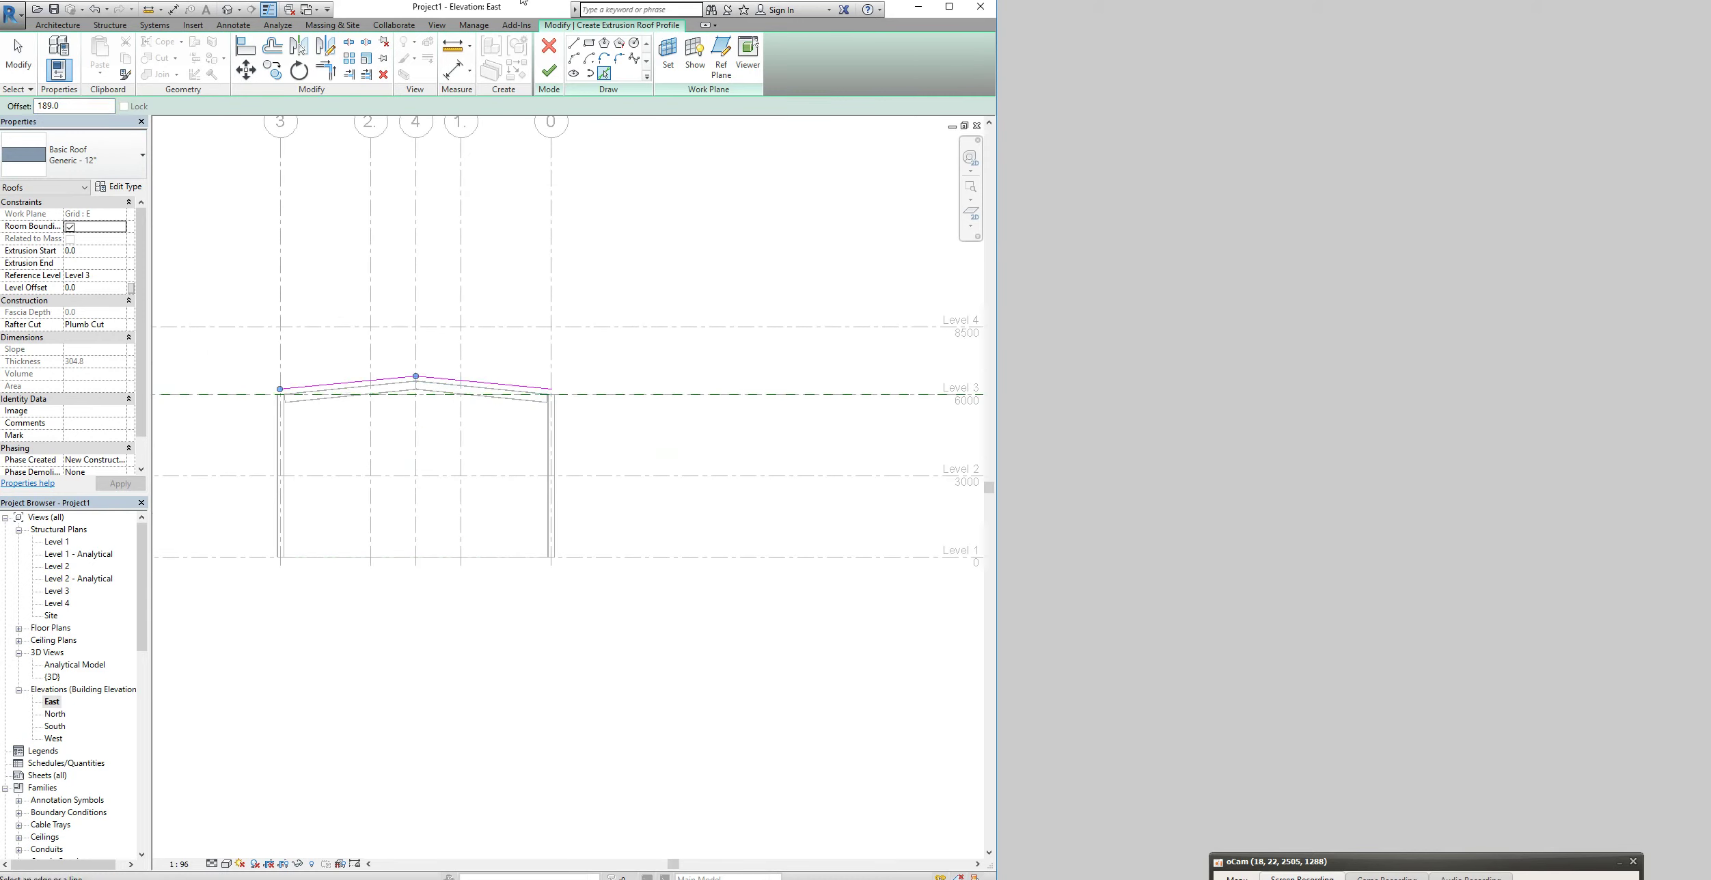
pyautogui.click(551, 70)
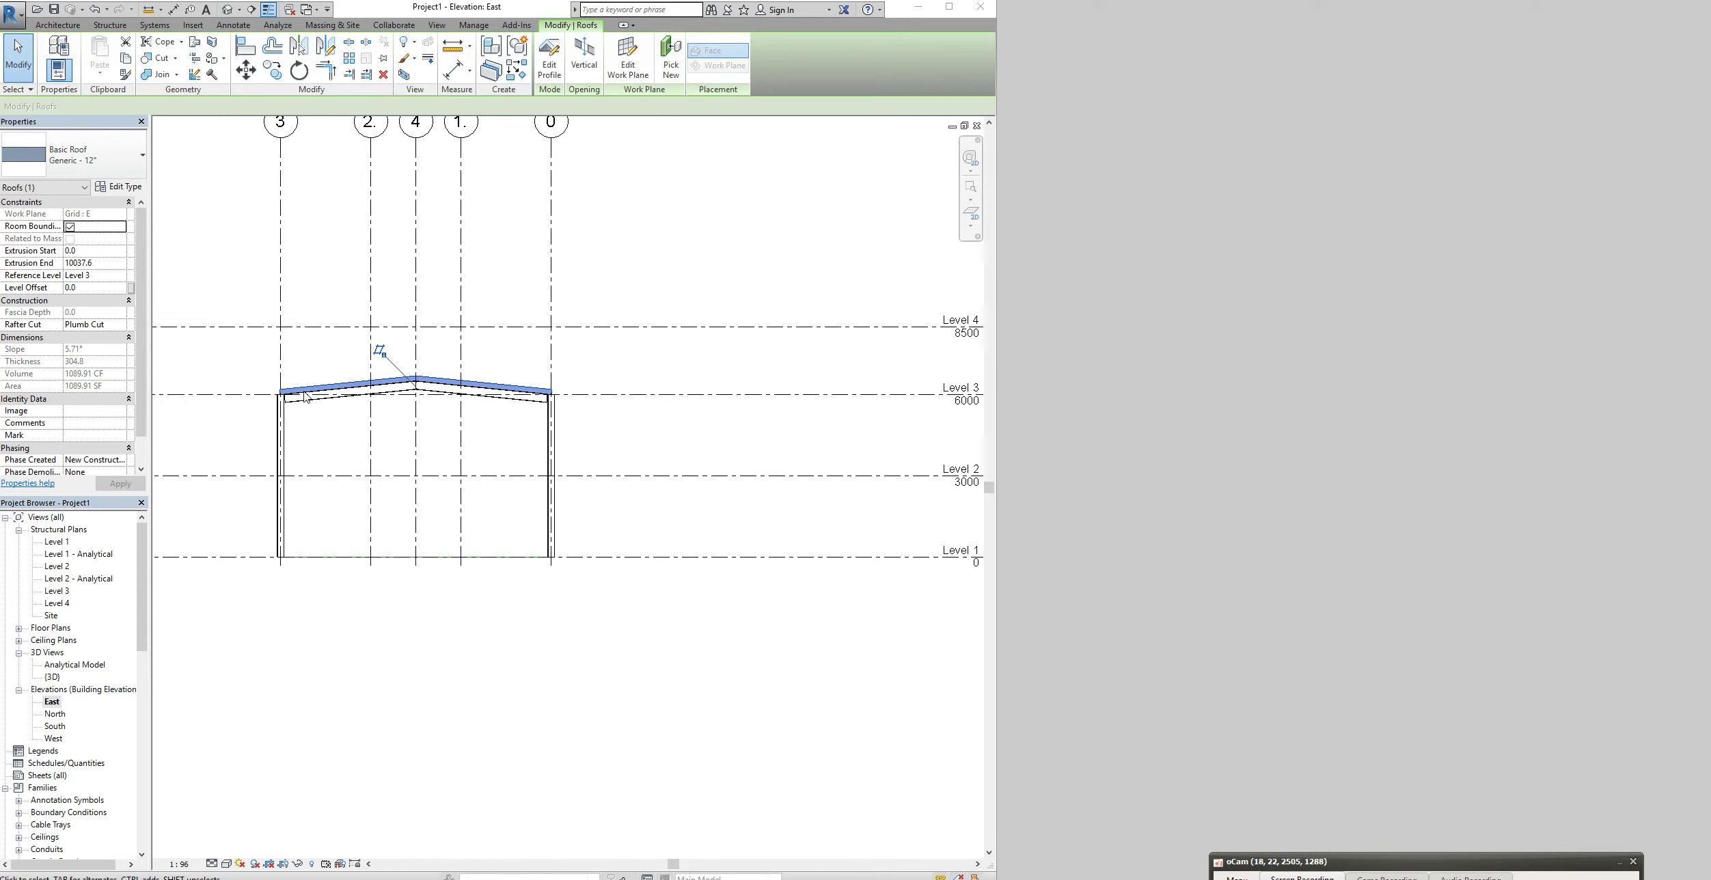
# Change the roof type to Sloped Glazing and set its curtain panel to Empty System Panel : Empty
pyautogui.click(120, 164)
pyautogui.click(77, 281)
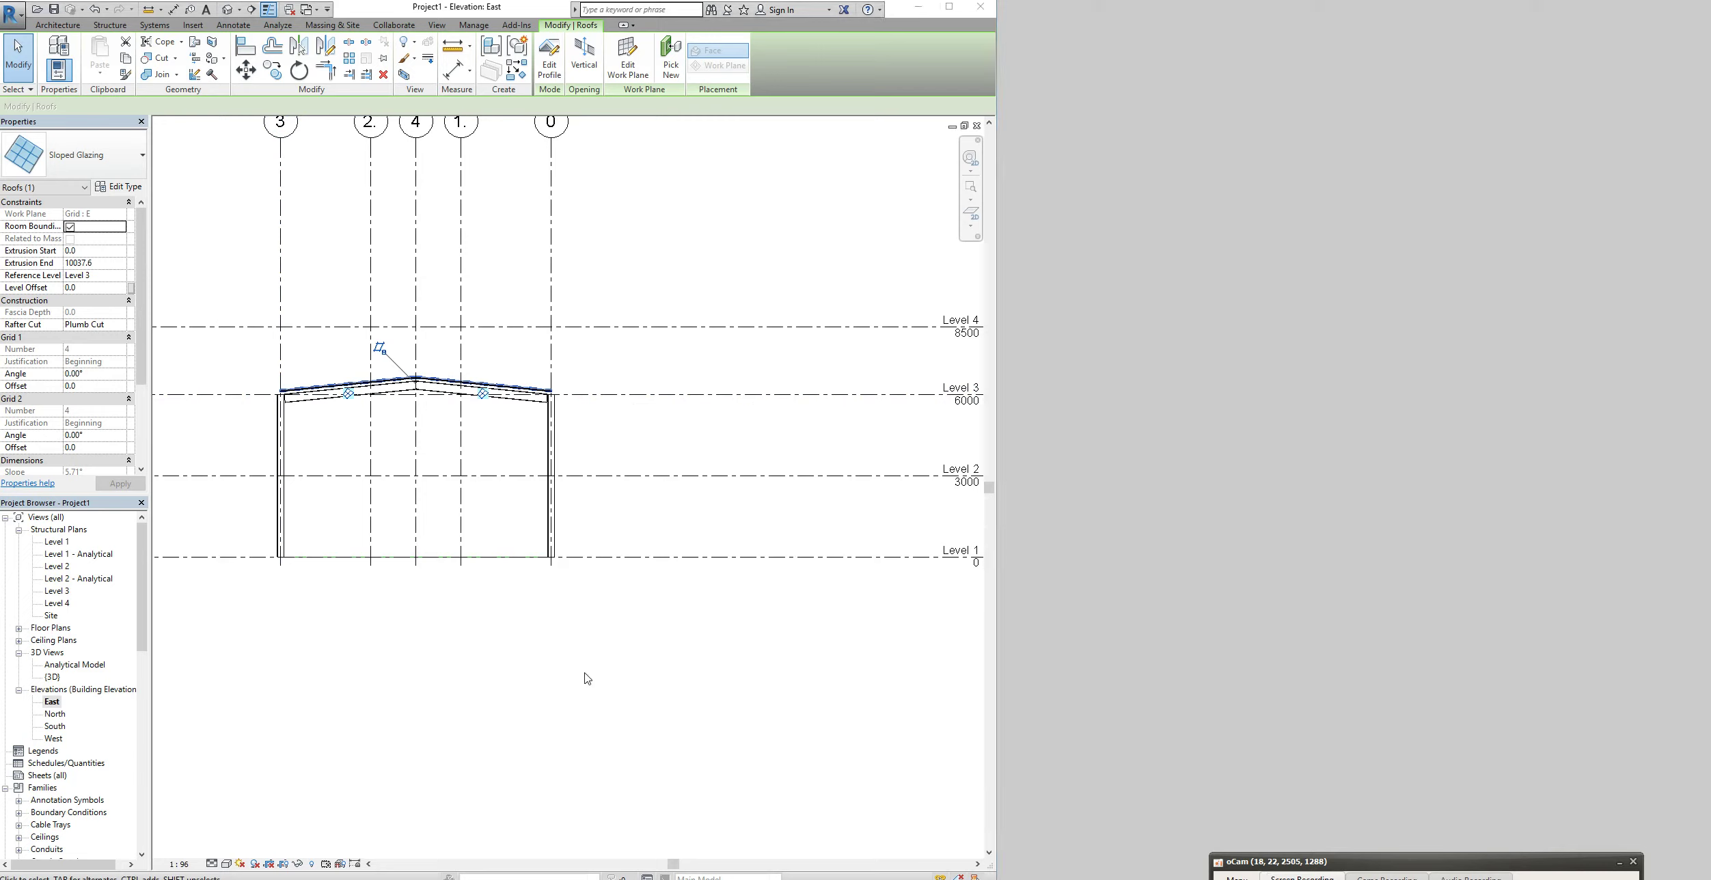
pyautogui.click(121, 190)
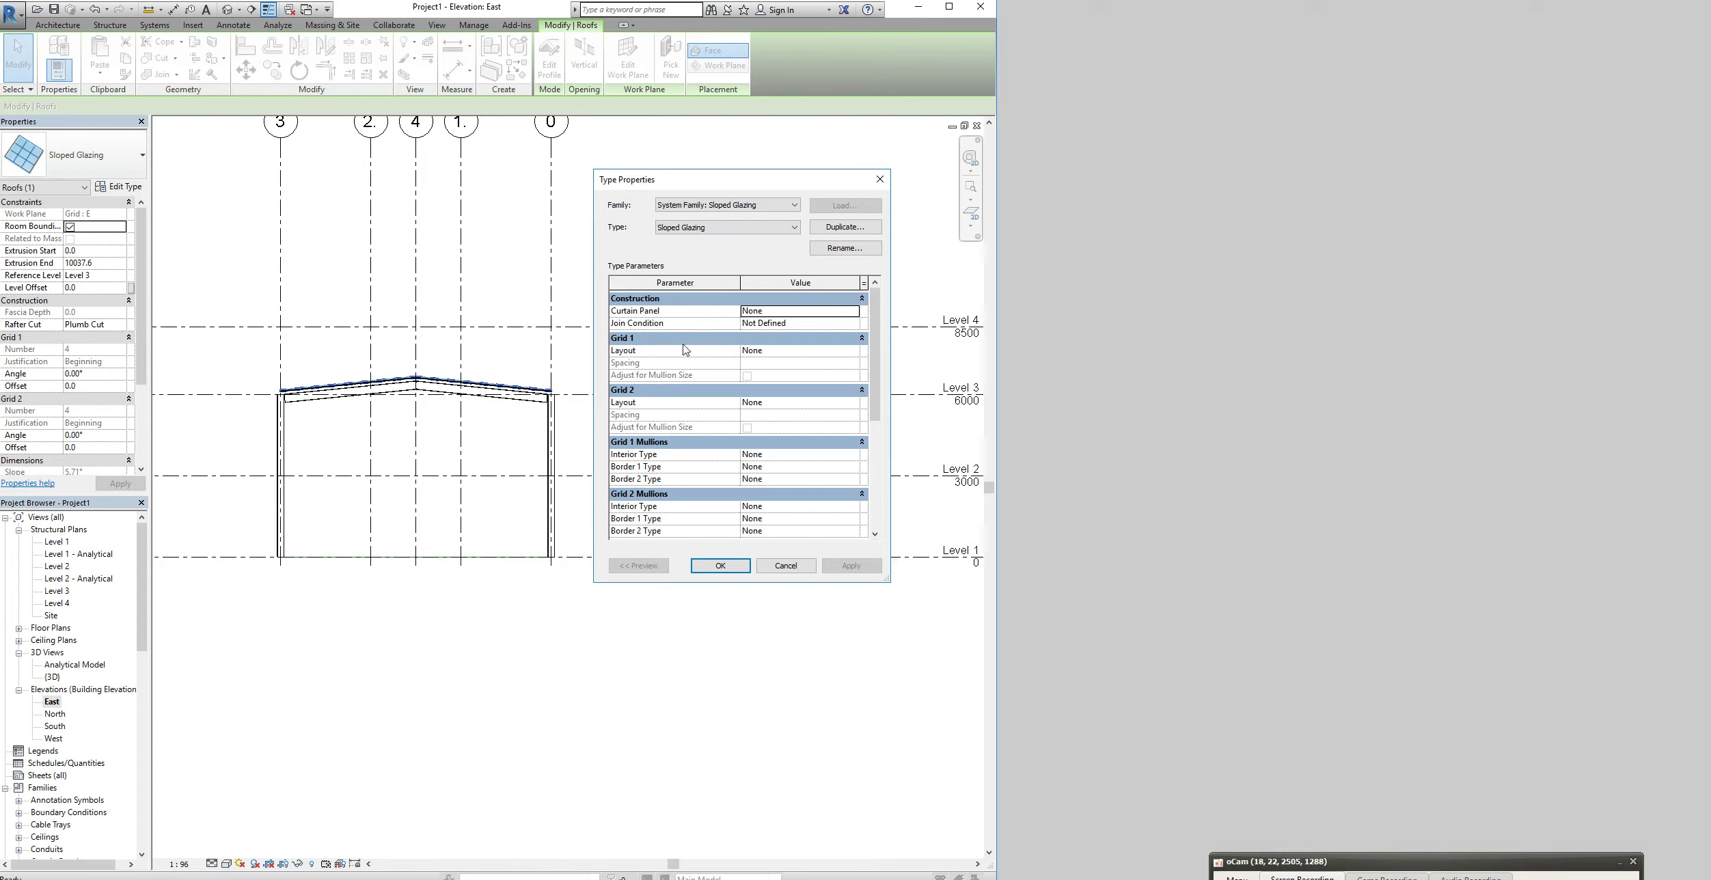
pyautogui.click(854, 312)
pyautogui.click(811, 335)
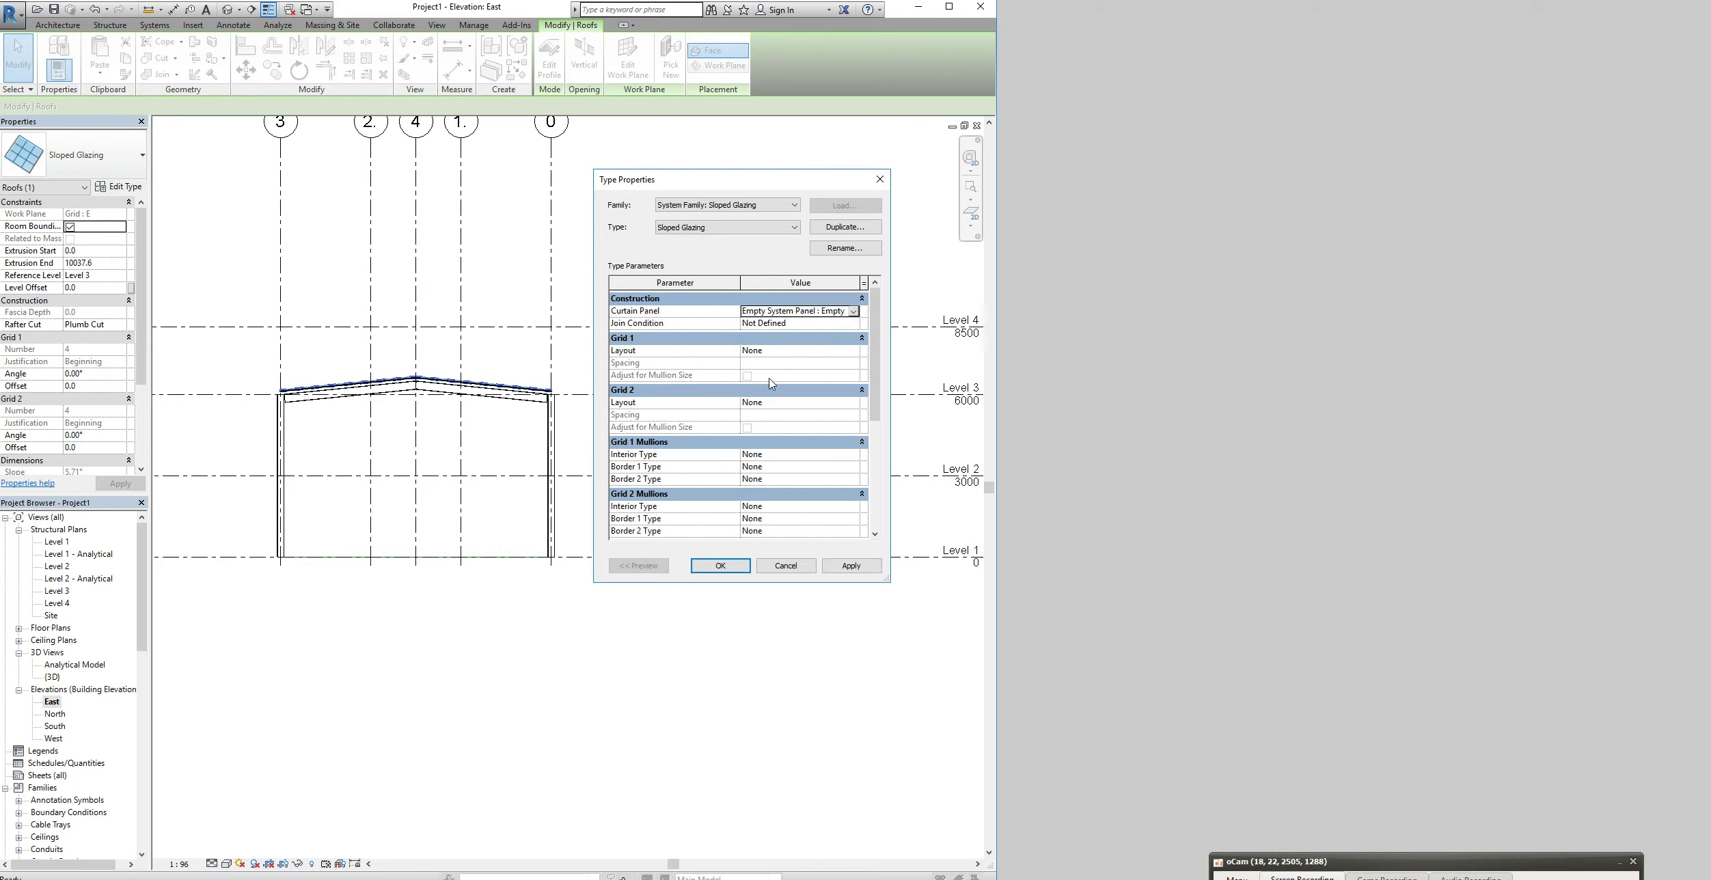
# Set the Grid 2 layout of the Sloped Glazing type to Fixed Distance with a spacing of 500 mm
pyautogui.click(854, 402)
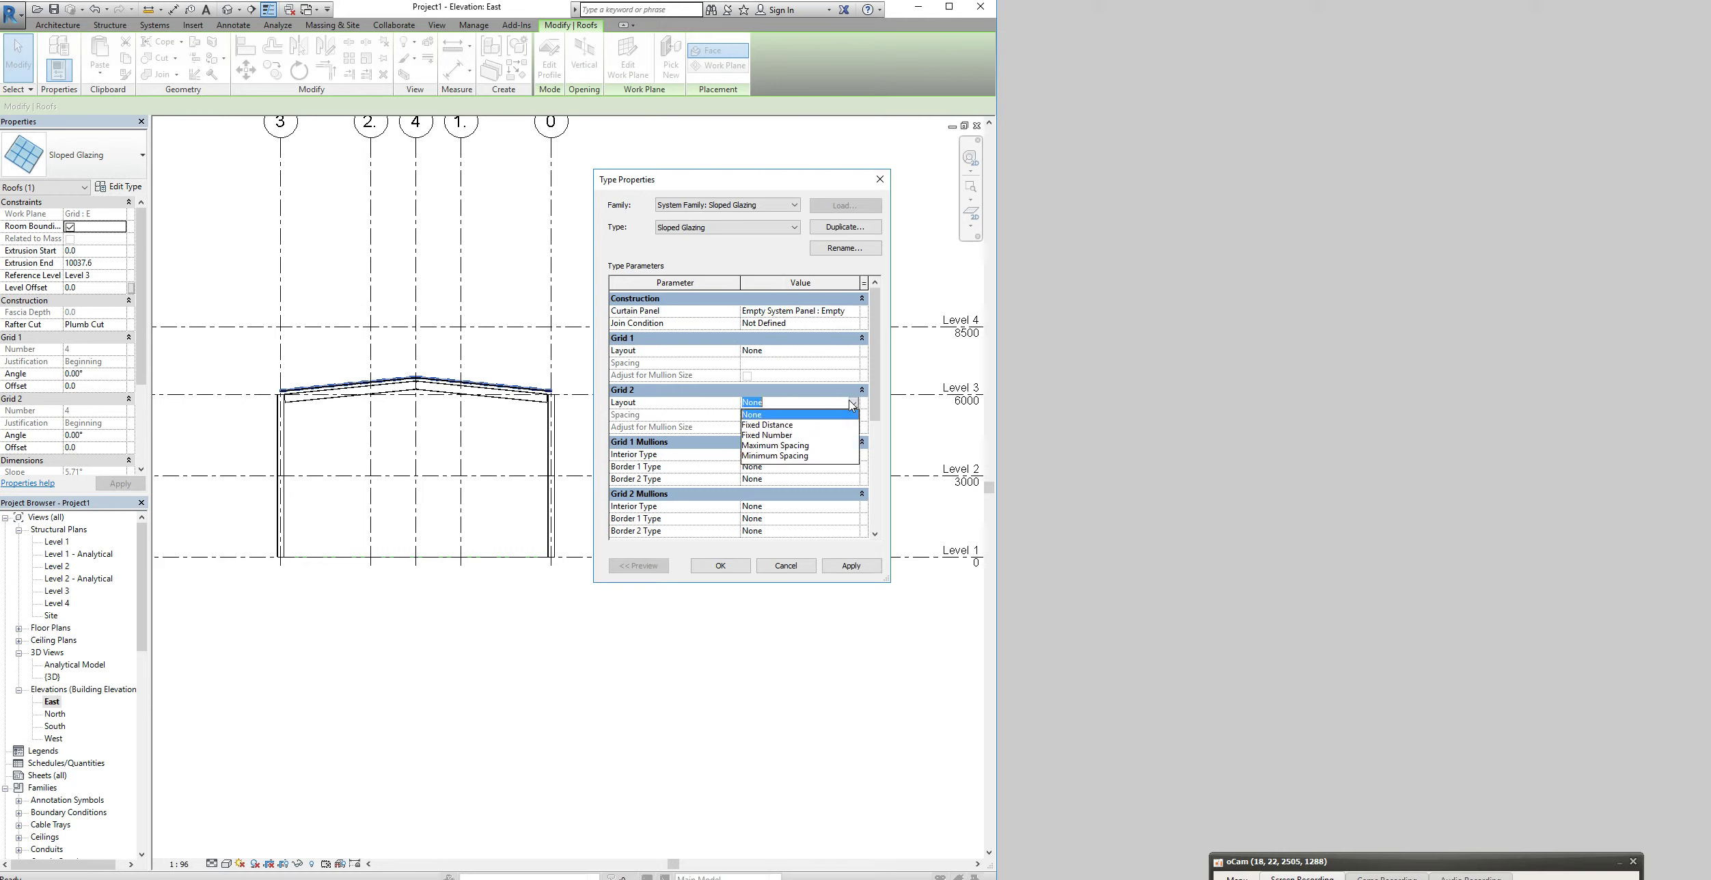
pyautogui.click(774, 426)
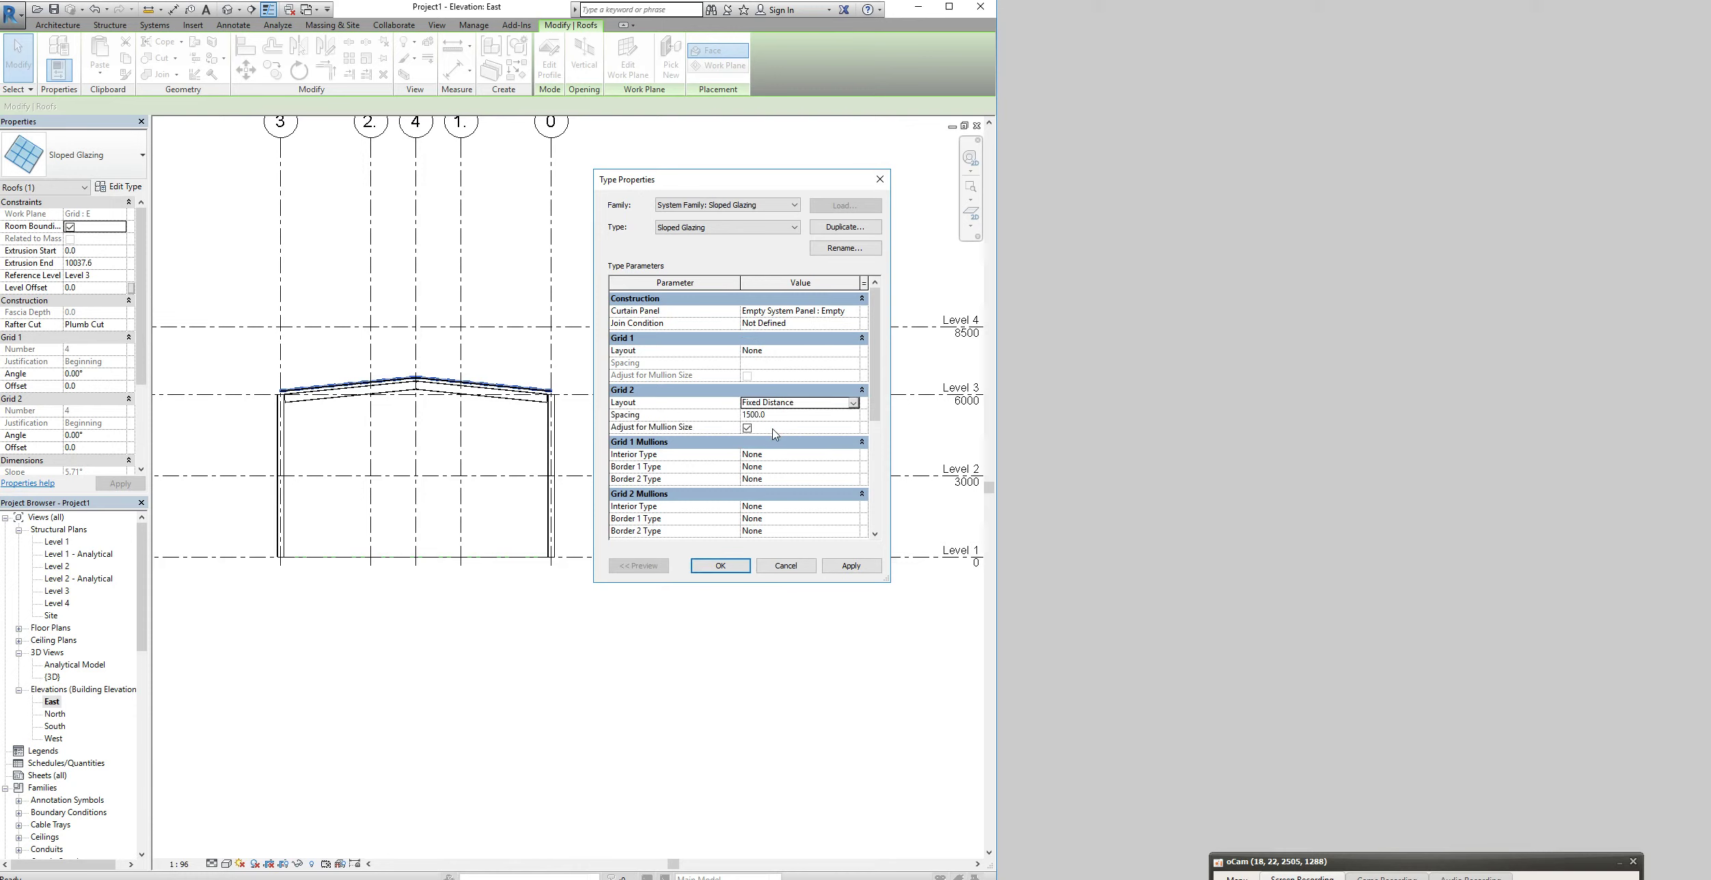
pyautogui.click(775, 416)
pyautogui.write('5000')
# Assign Rectangular Mullion : Z-Purlin to the interior, border 1 and border 2 types of the Grid 2 mullions and apply the type changes
pyautogui.click(854, 518)
pyautogui.click(856, 510)
pyautogui.click(855, 508)
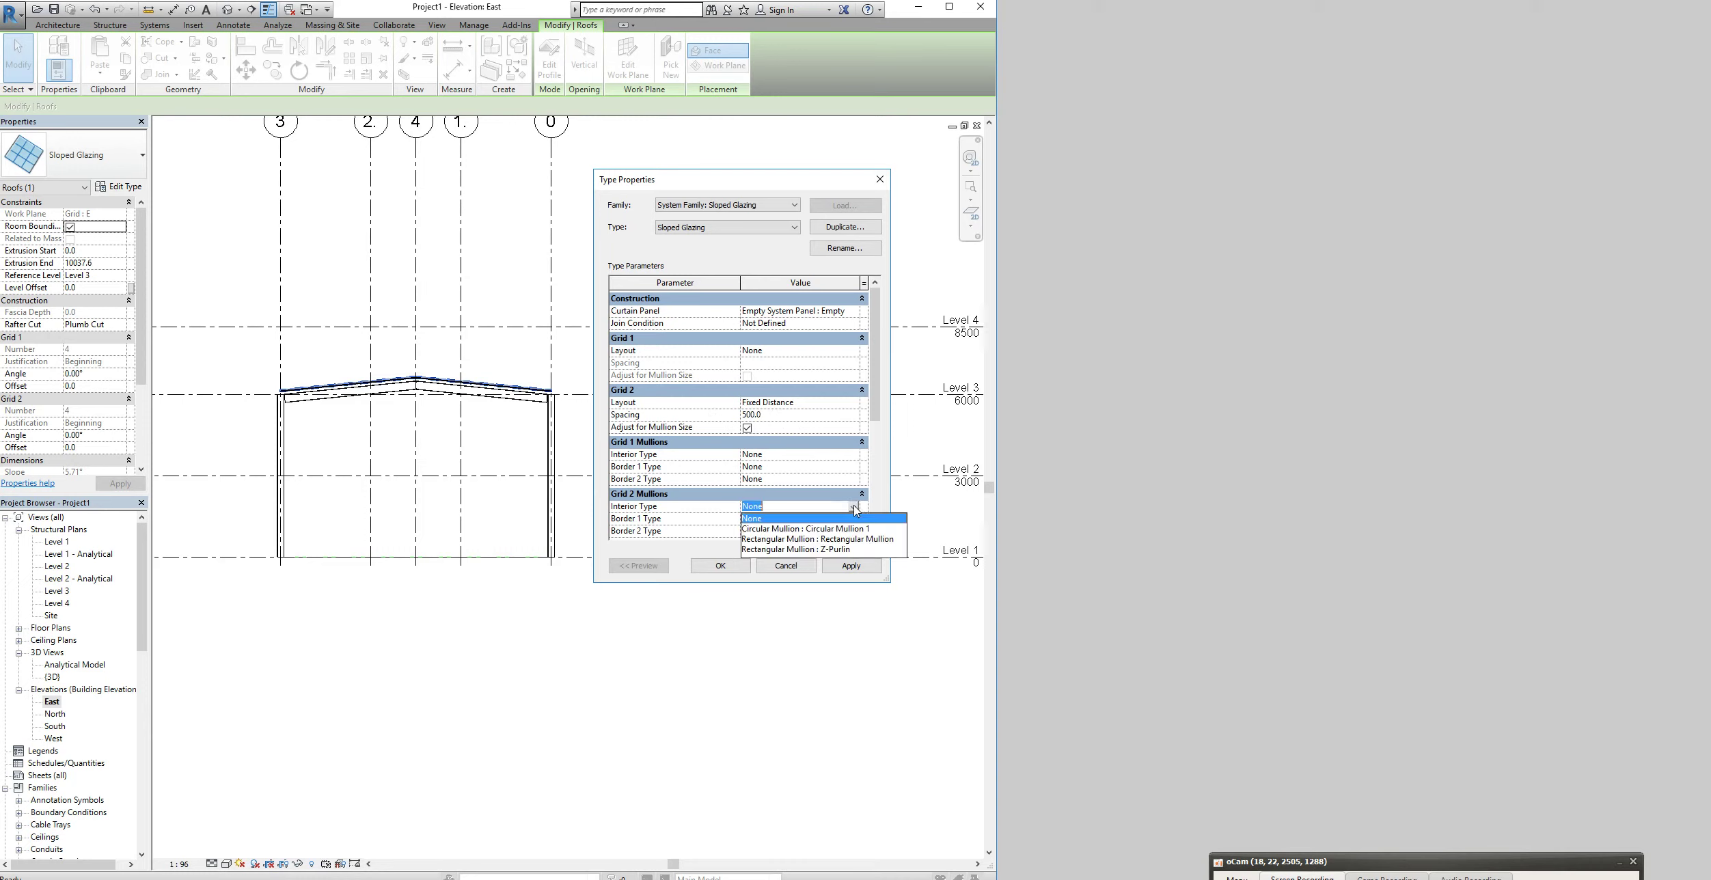
pyautogui.click(832, 550)
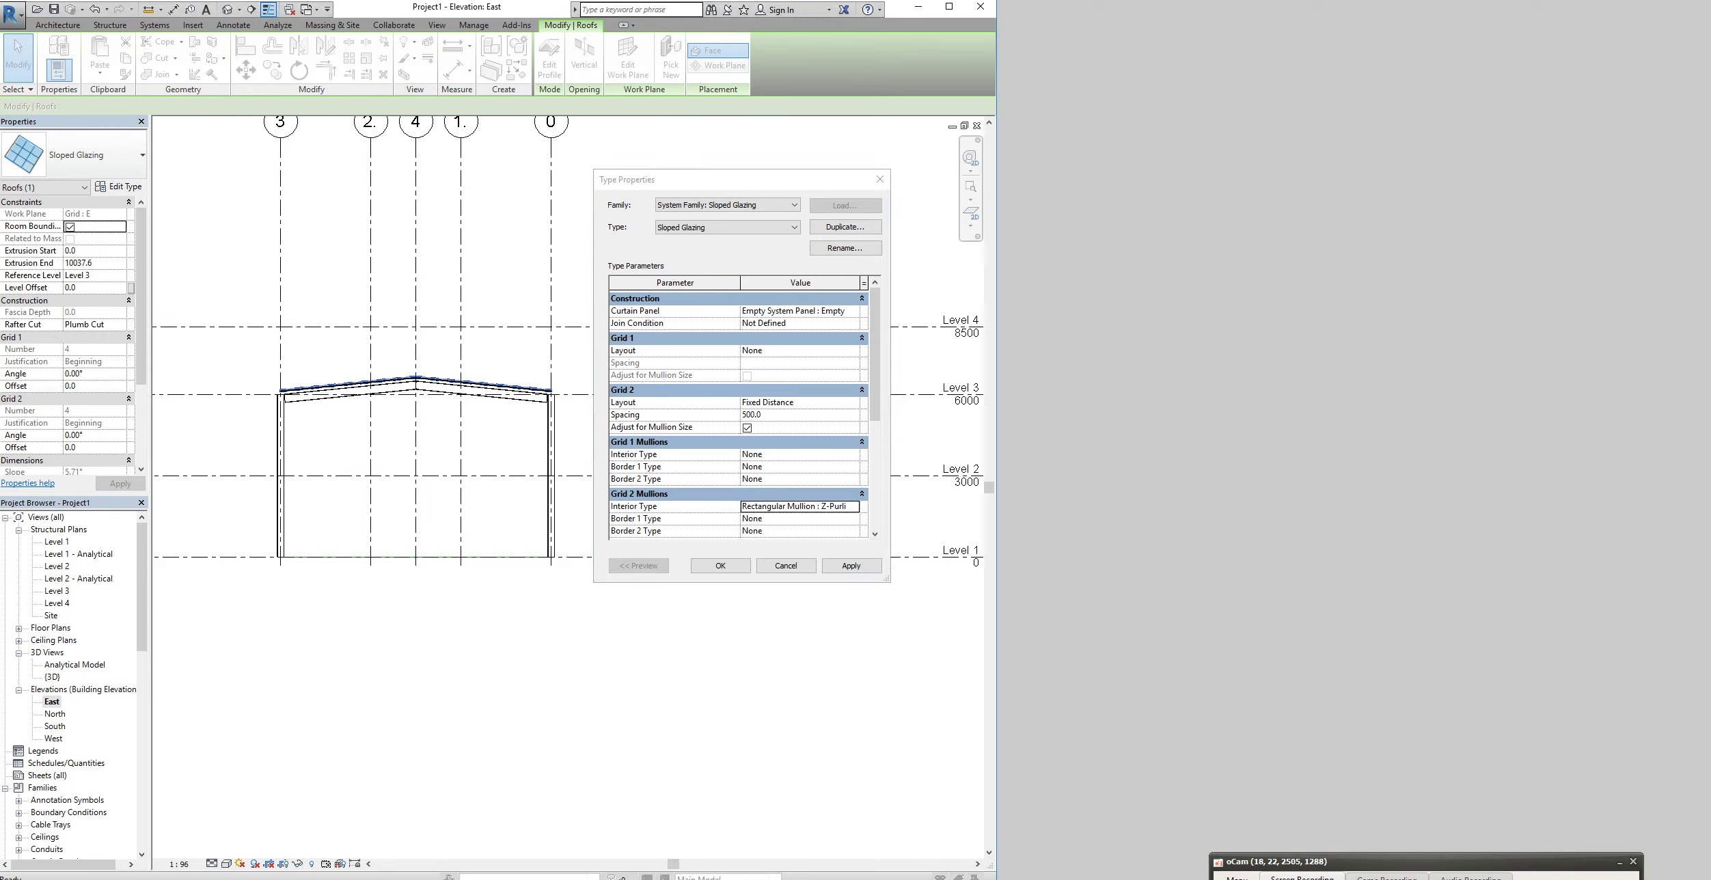
pyautogui.click(855, 519)
pyautogui.click(820, 581)
pyautogui.click(852, 532)
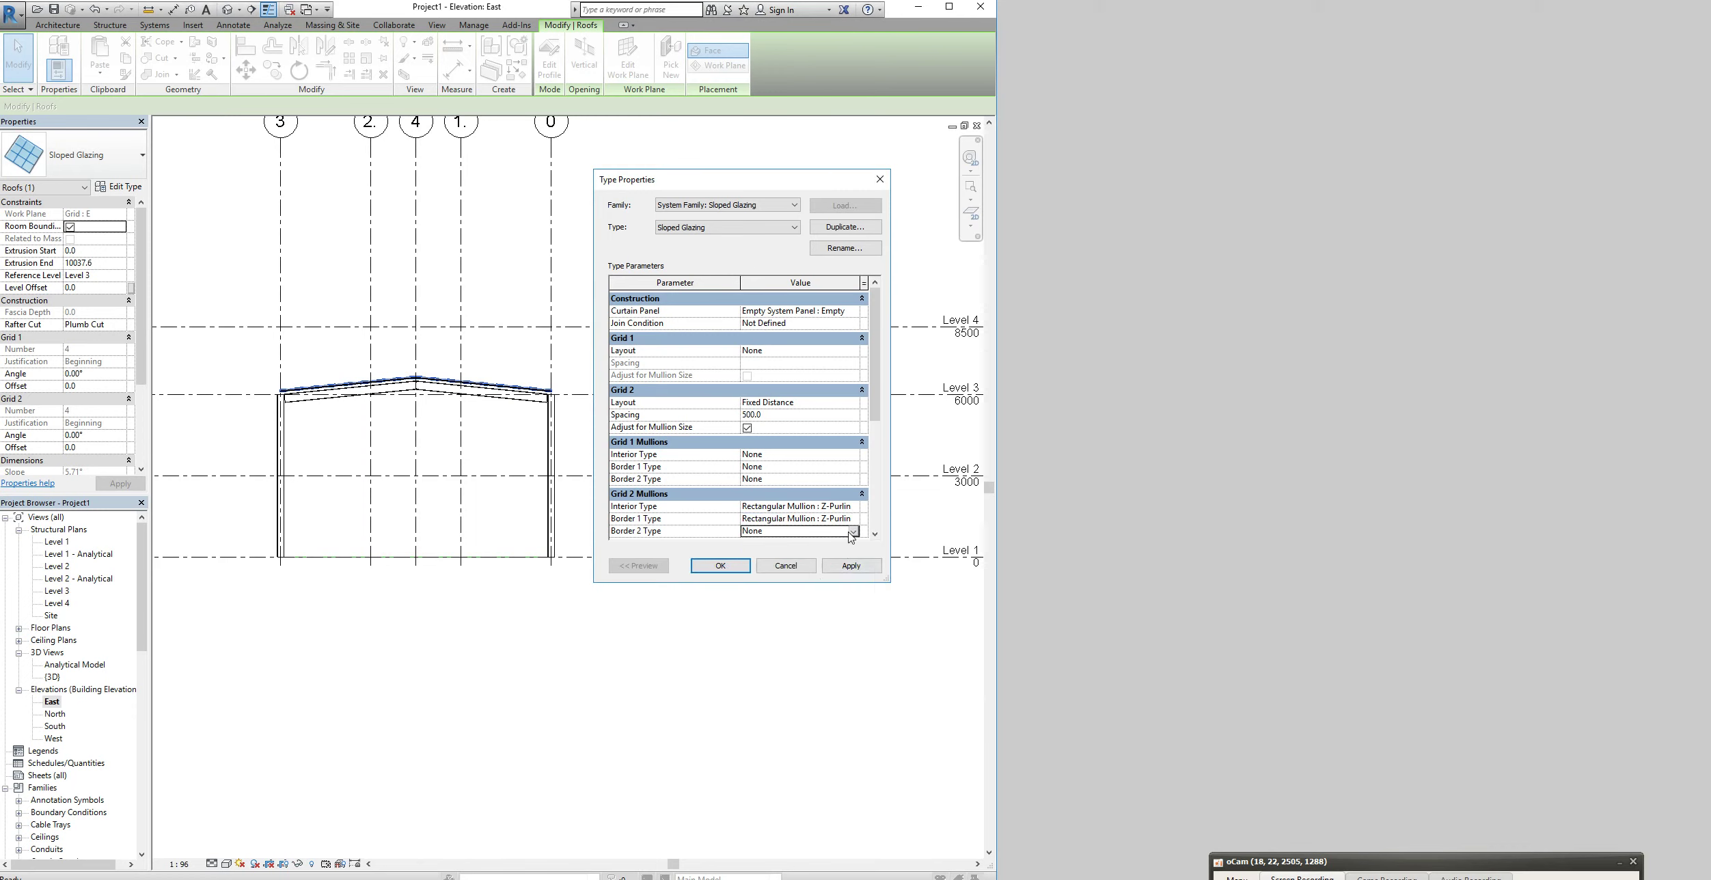
pyautogui.click(854, 532)
pyautogui.click(807, 594)
pyautogui.click(725, 571)
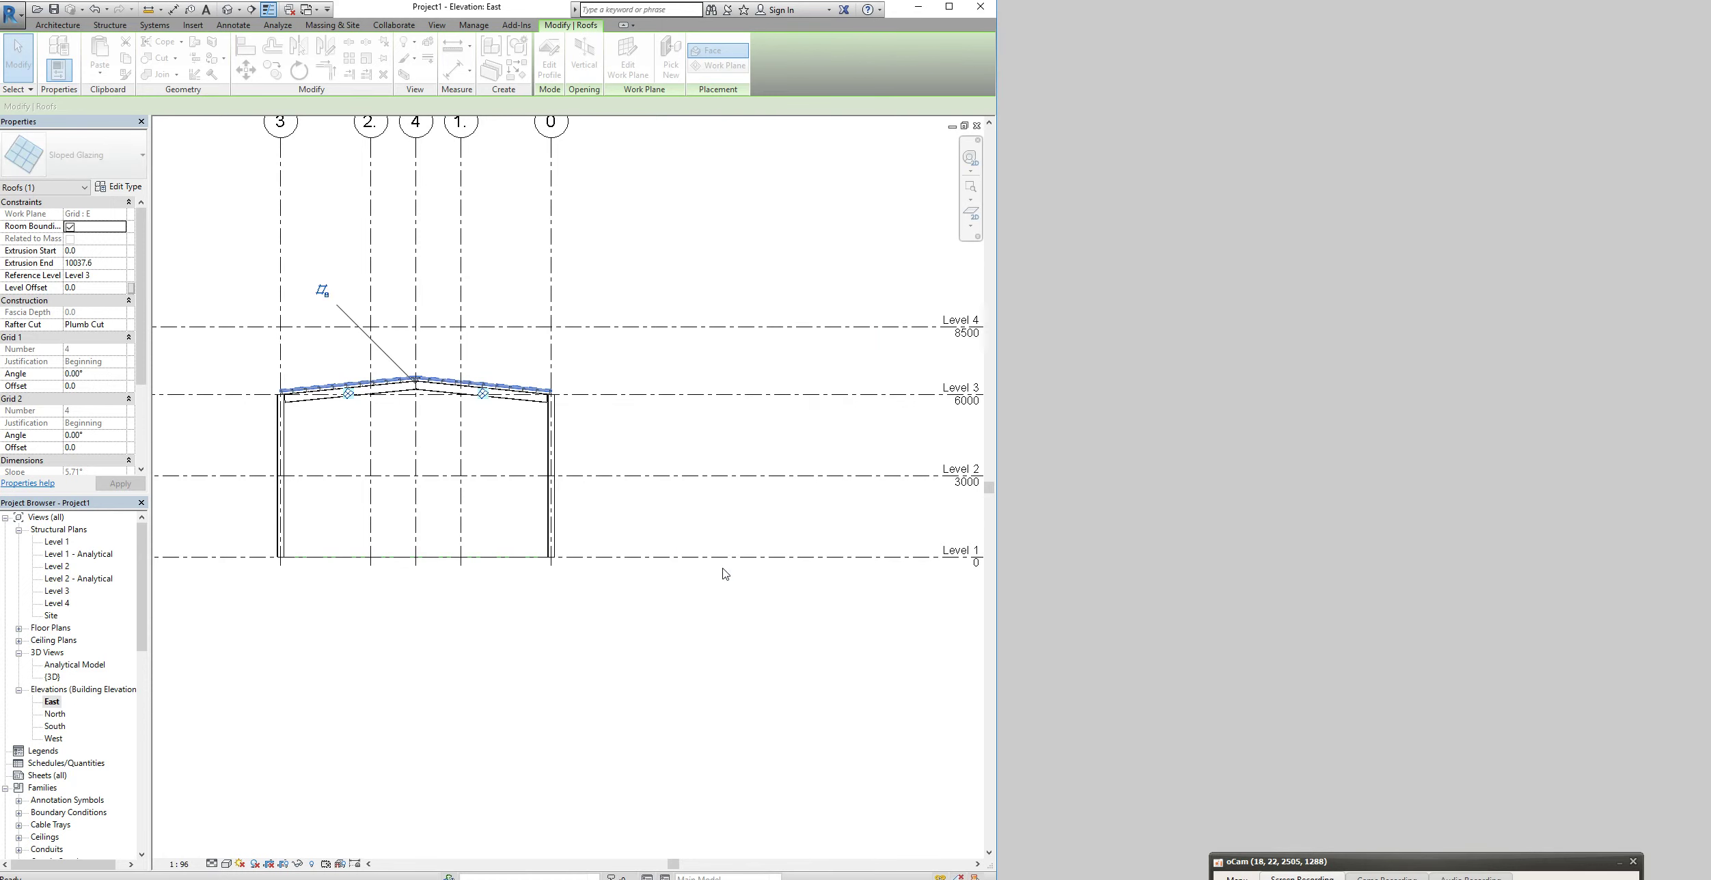
# Examine the purlin profiles and their seating along the rafters in the East elevation
pyautogui.scroll(6, 438, 363)
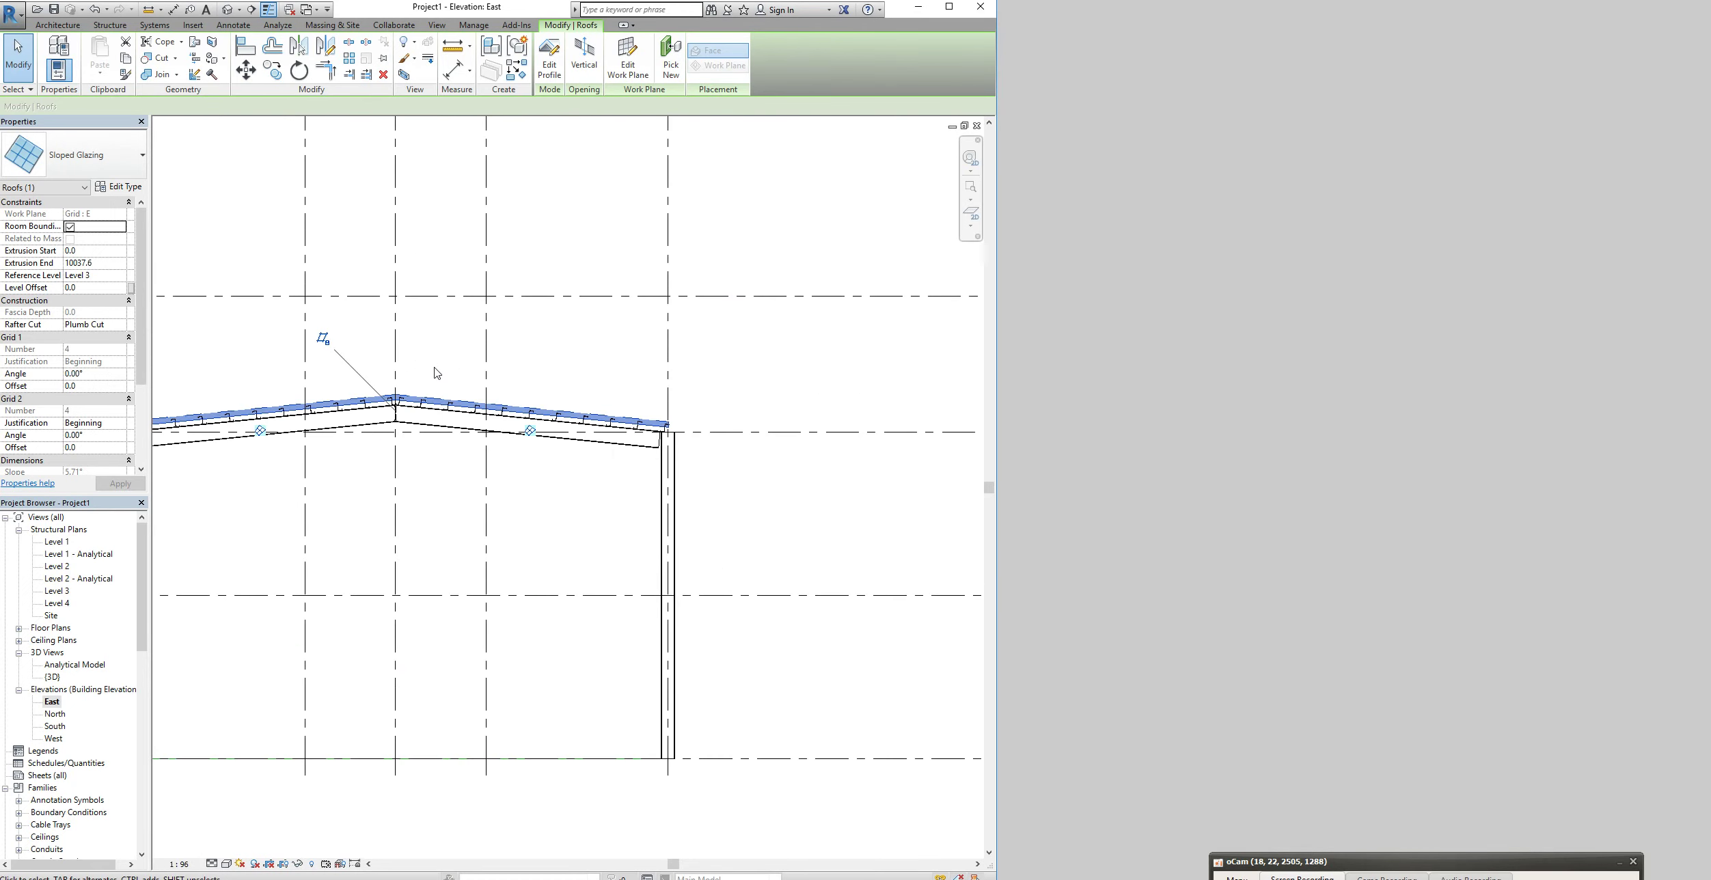
pyautogui.scroll(1, 550, 461)
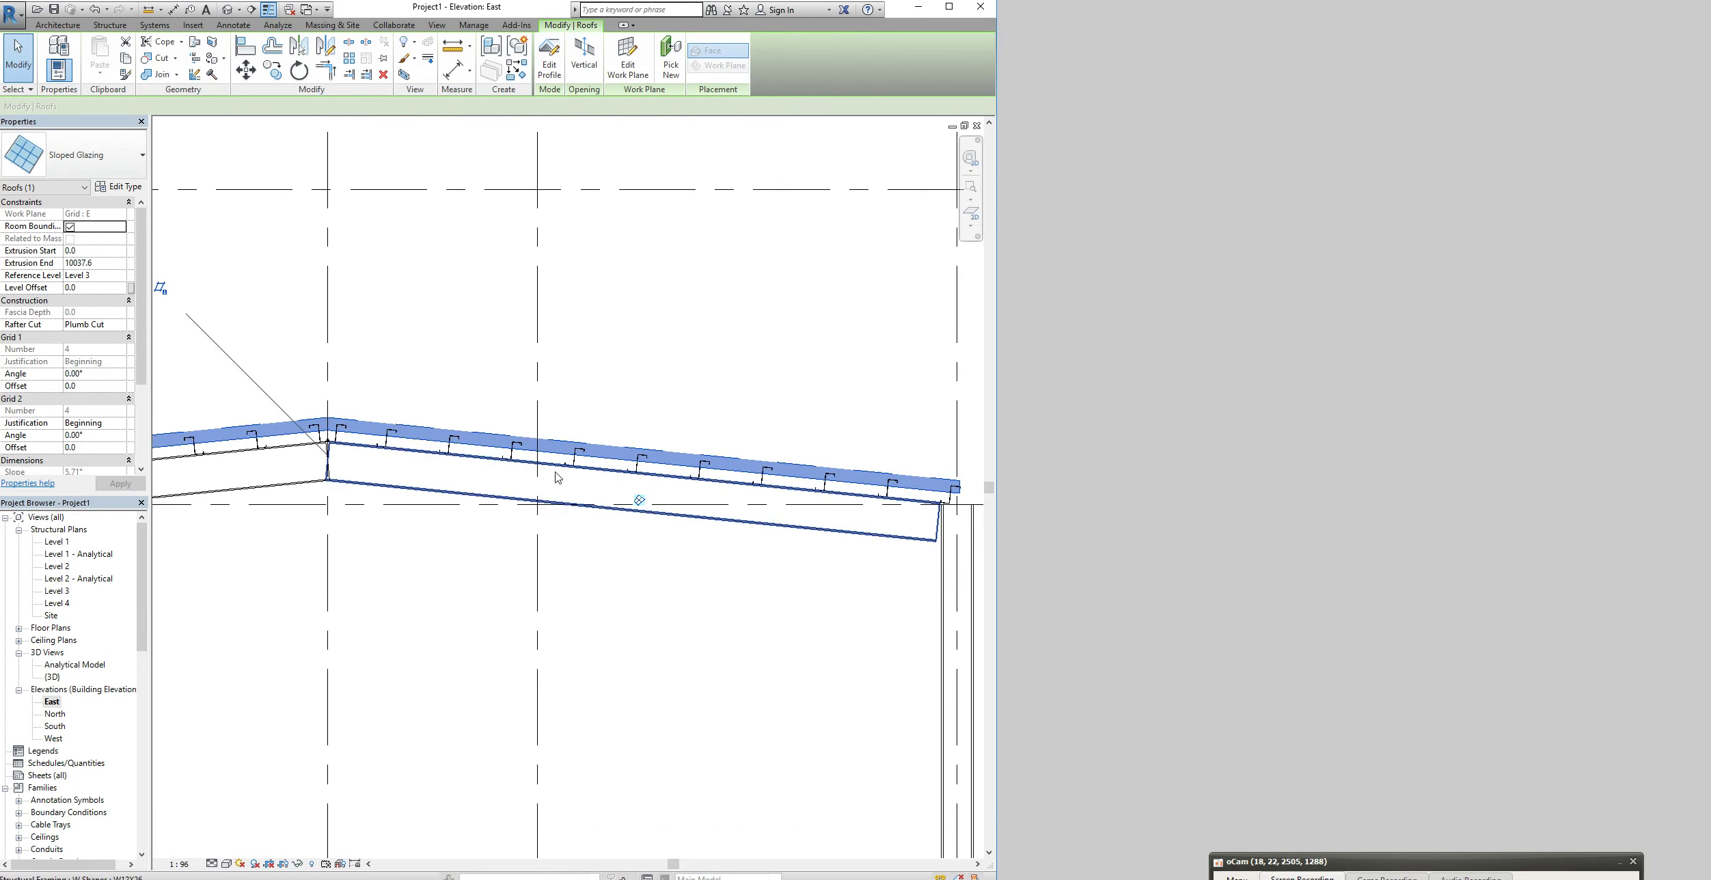
pyautogui.scroll(-1, 599, 461)
pyautogui.click(712, 425)
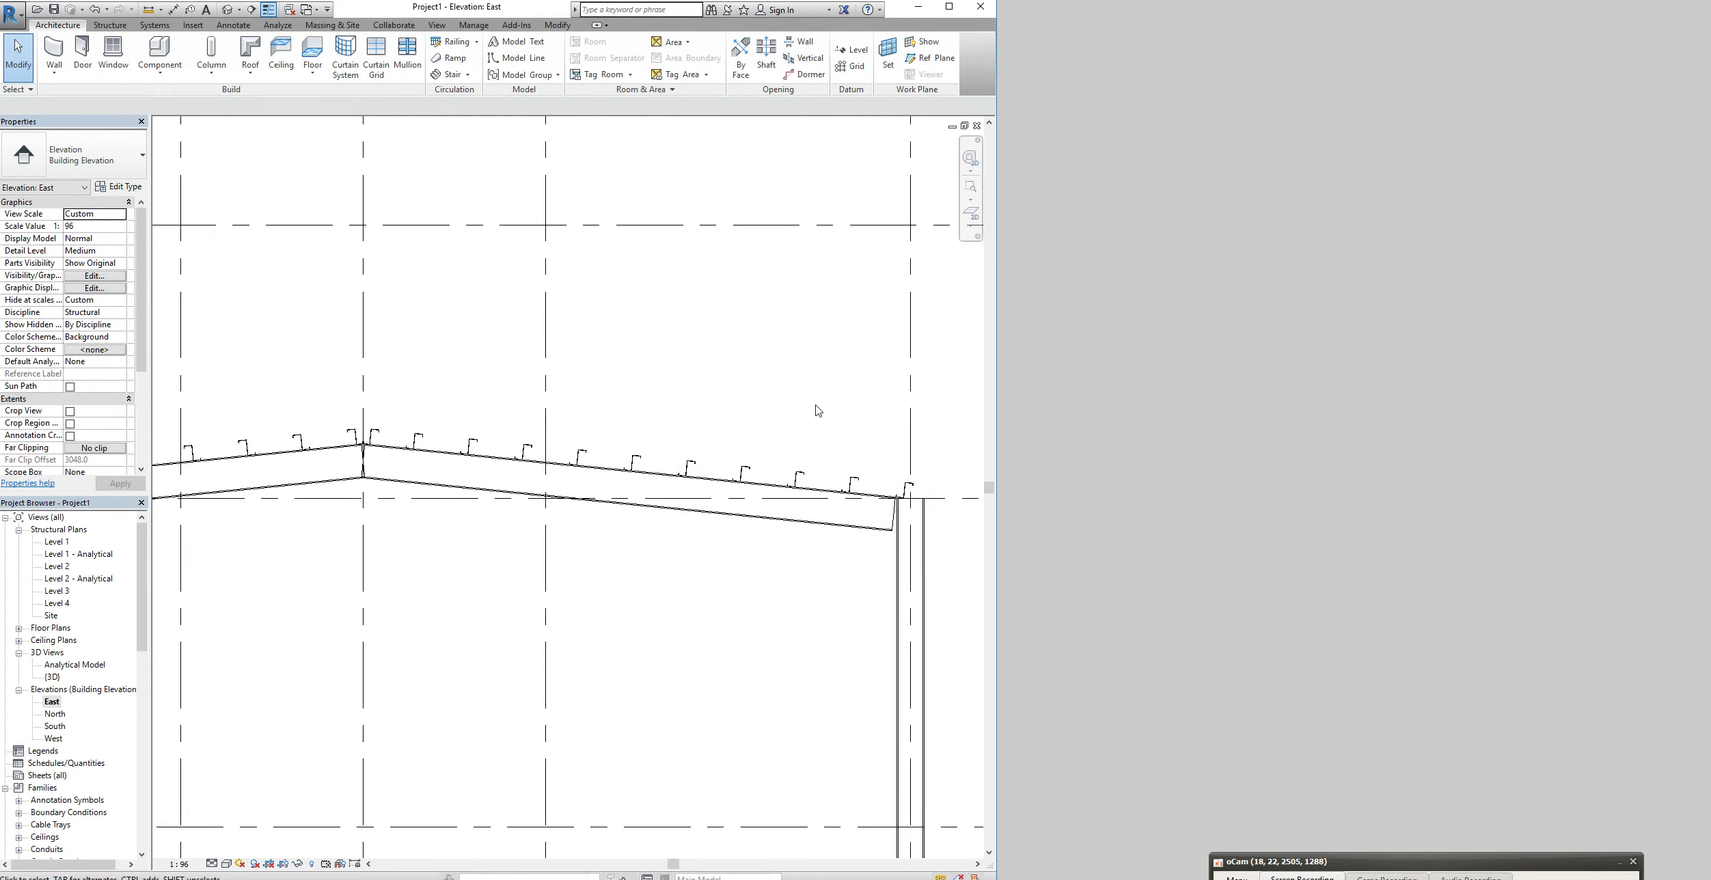
pyautogui.scroll(5, 817, 408)
pyautogui.scroll(-5, 817, 408)
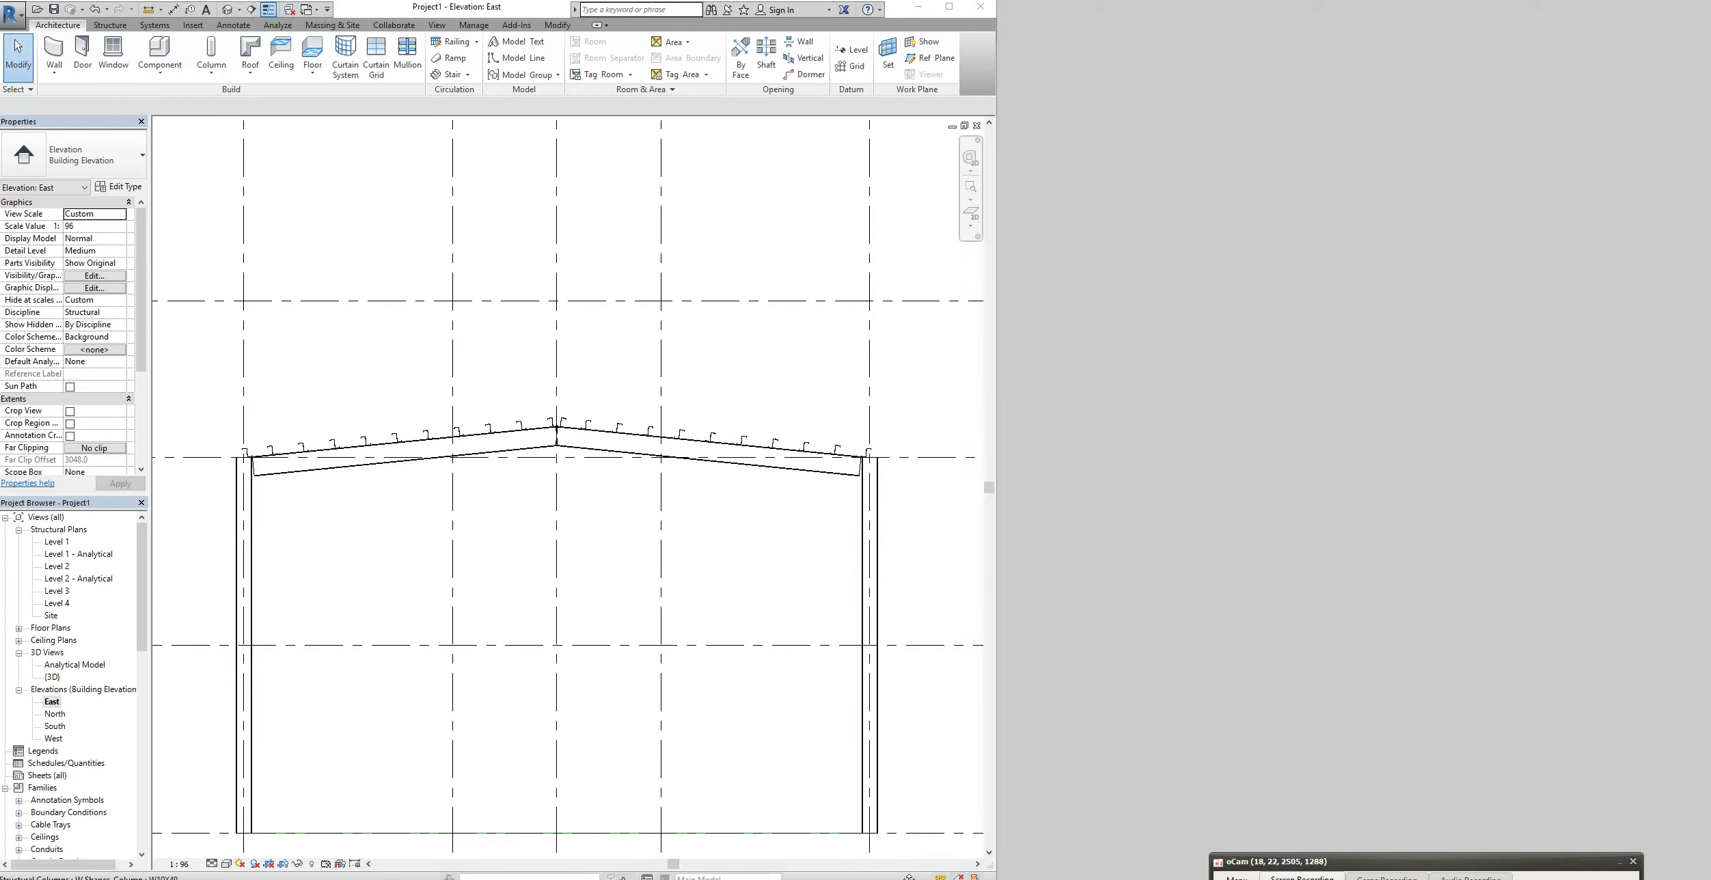
# In the 3D view, reveal the hidden elements and unhide the roof and purlins by category
pyautogui.click(228, 9)
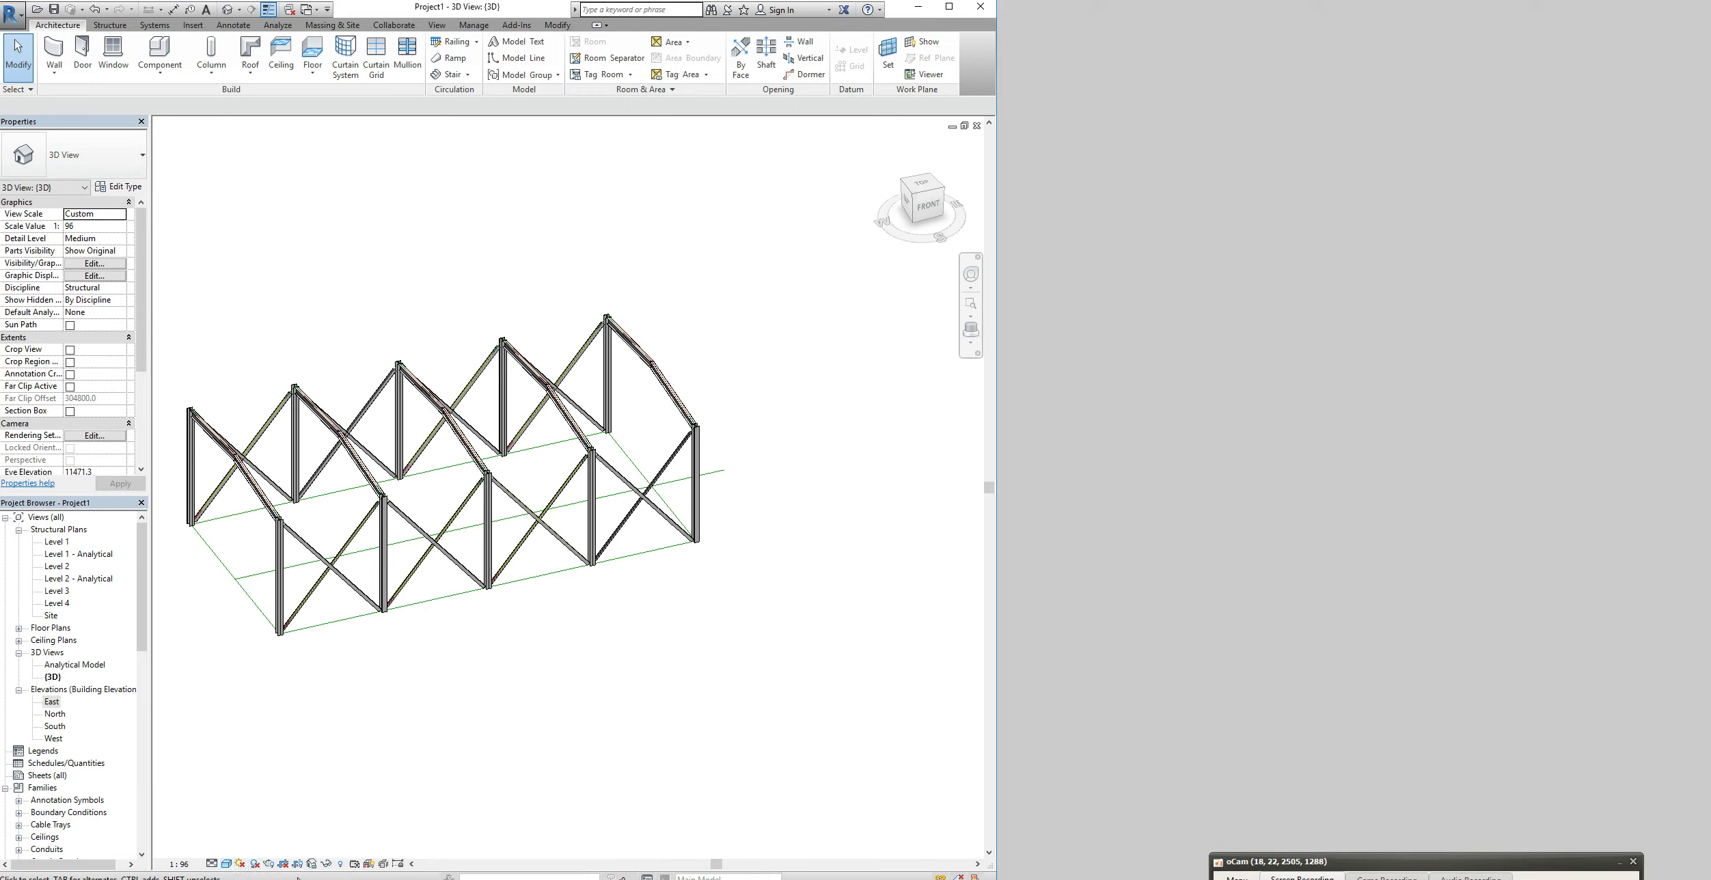
pyautogui.click(340, 865)
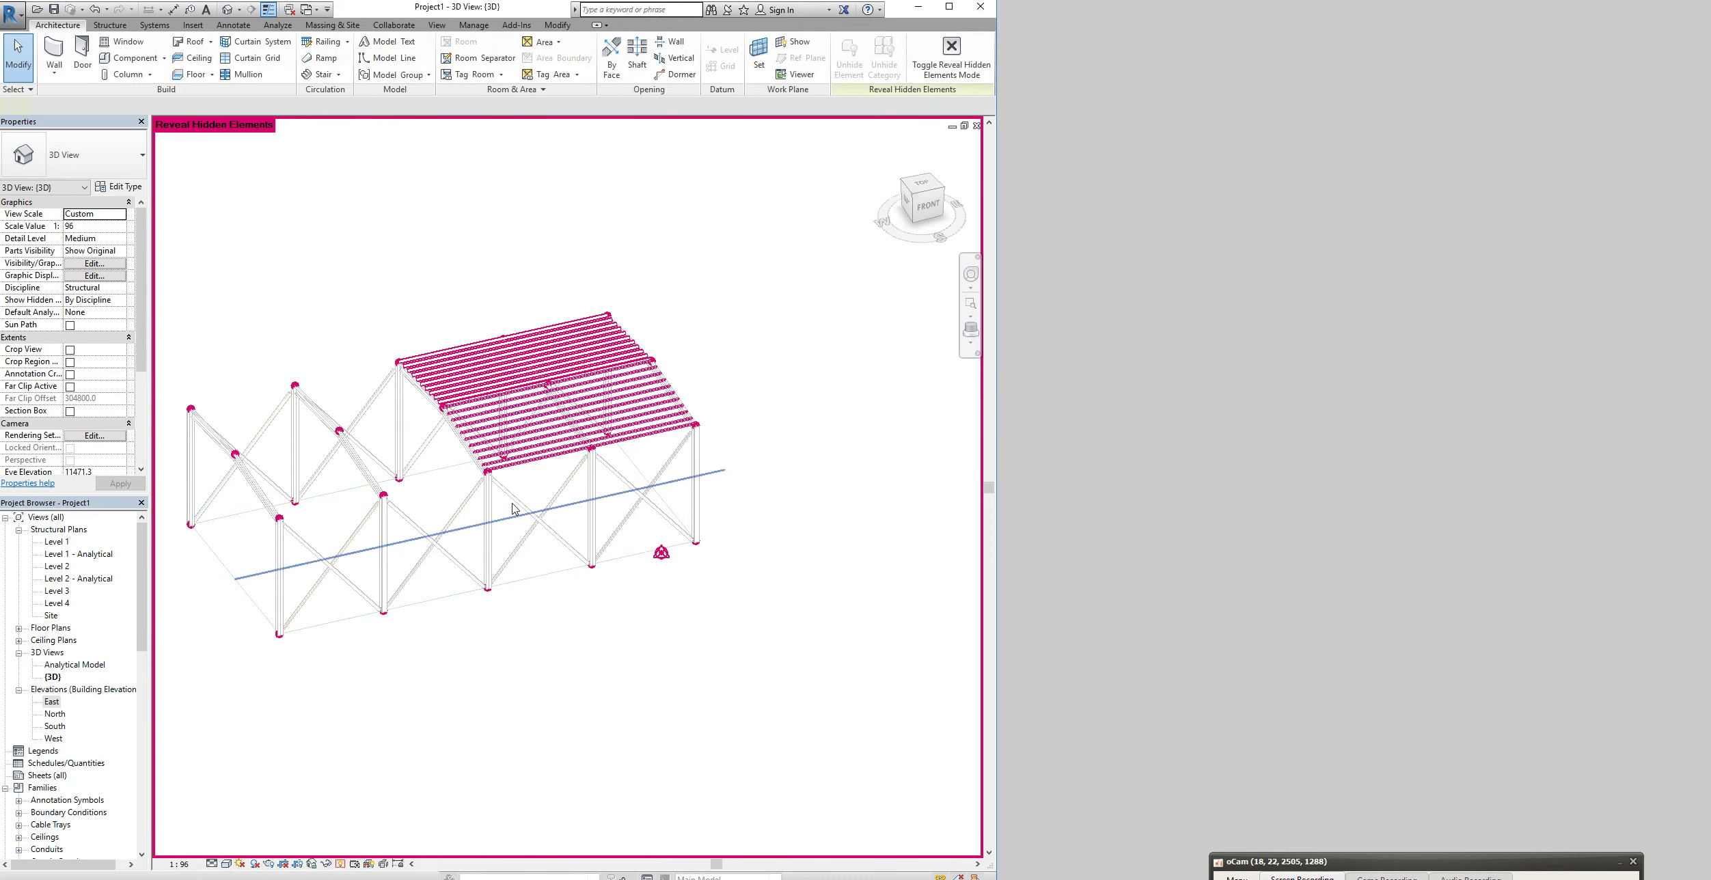
pyautogui.moveTo(370, 274); pyautogui.dragTo(779, 497)
pyautogui.rightClick(655, 421)
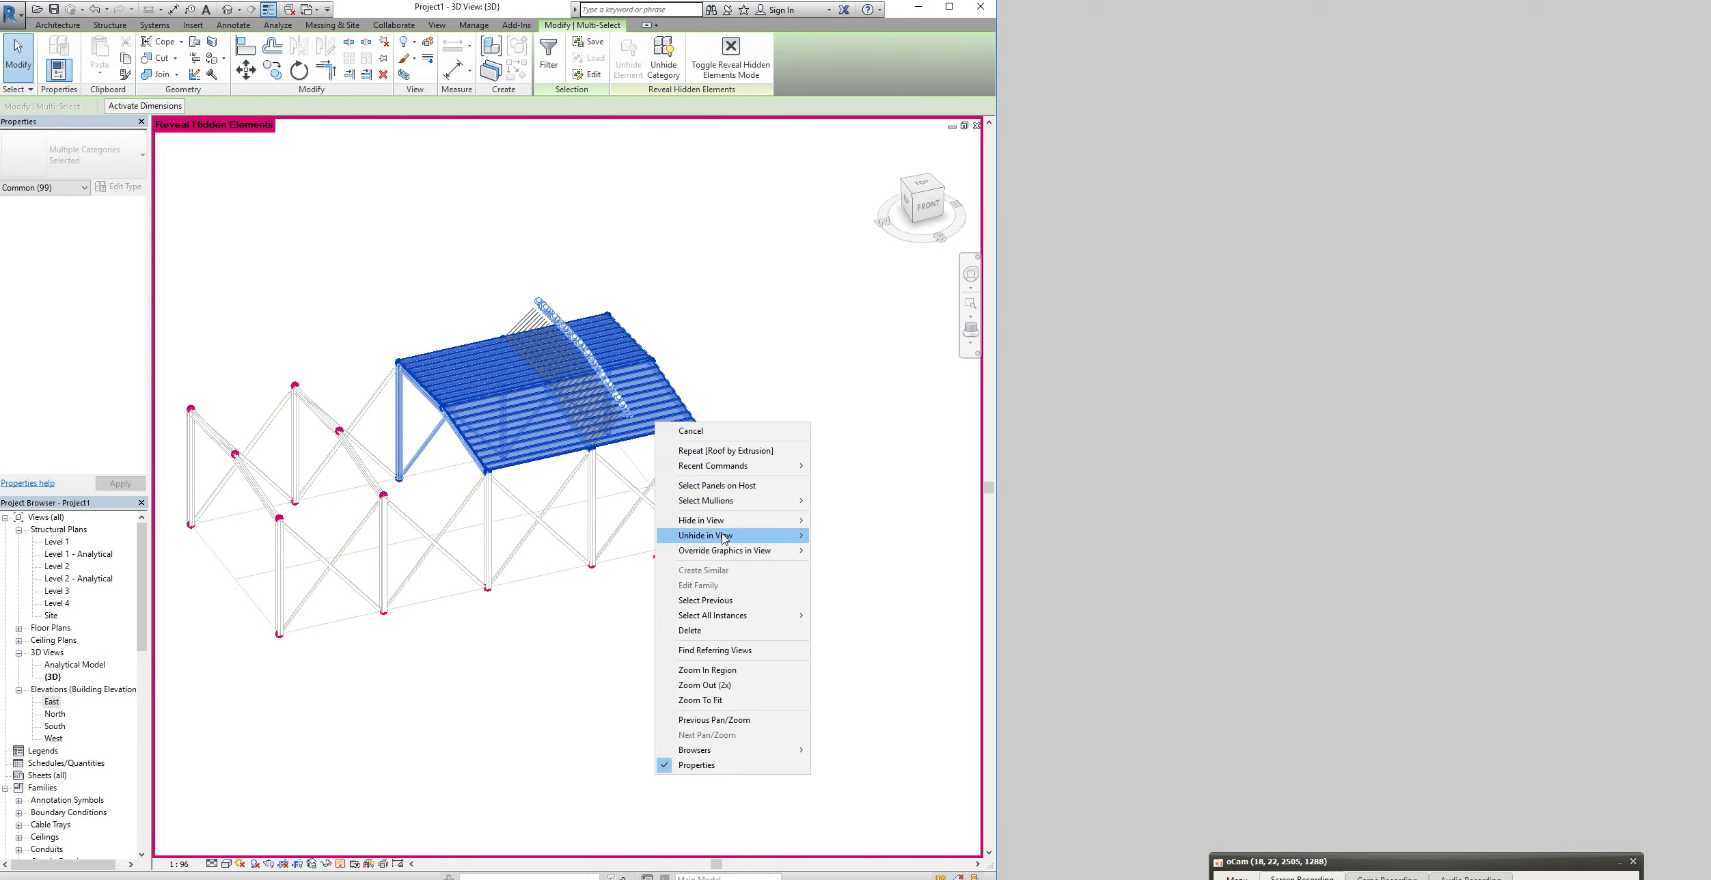
pyautogui.moveTo(776, 539)
pyautogui.click(848, 551)
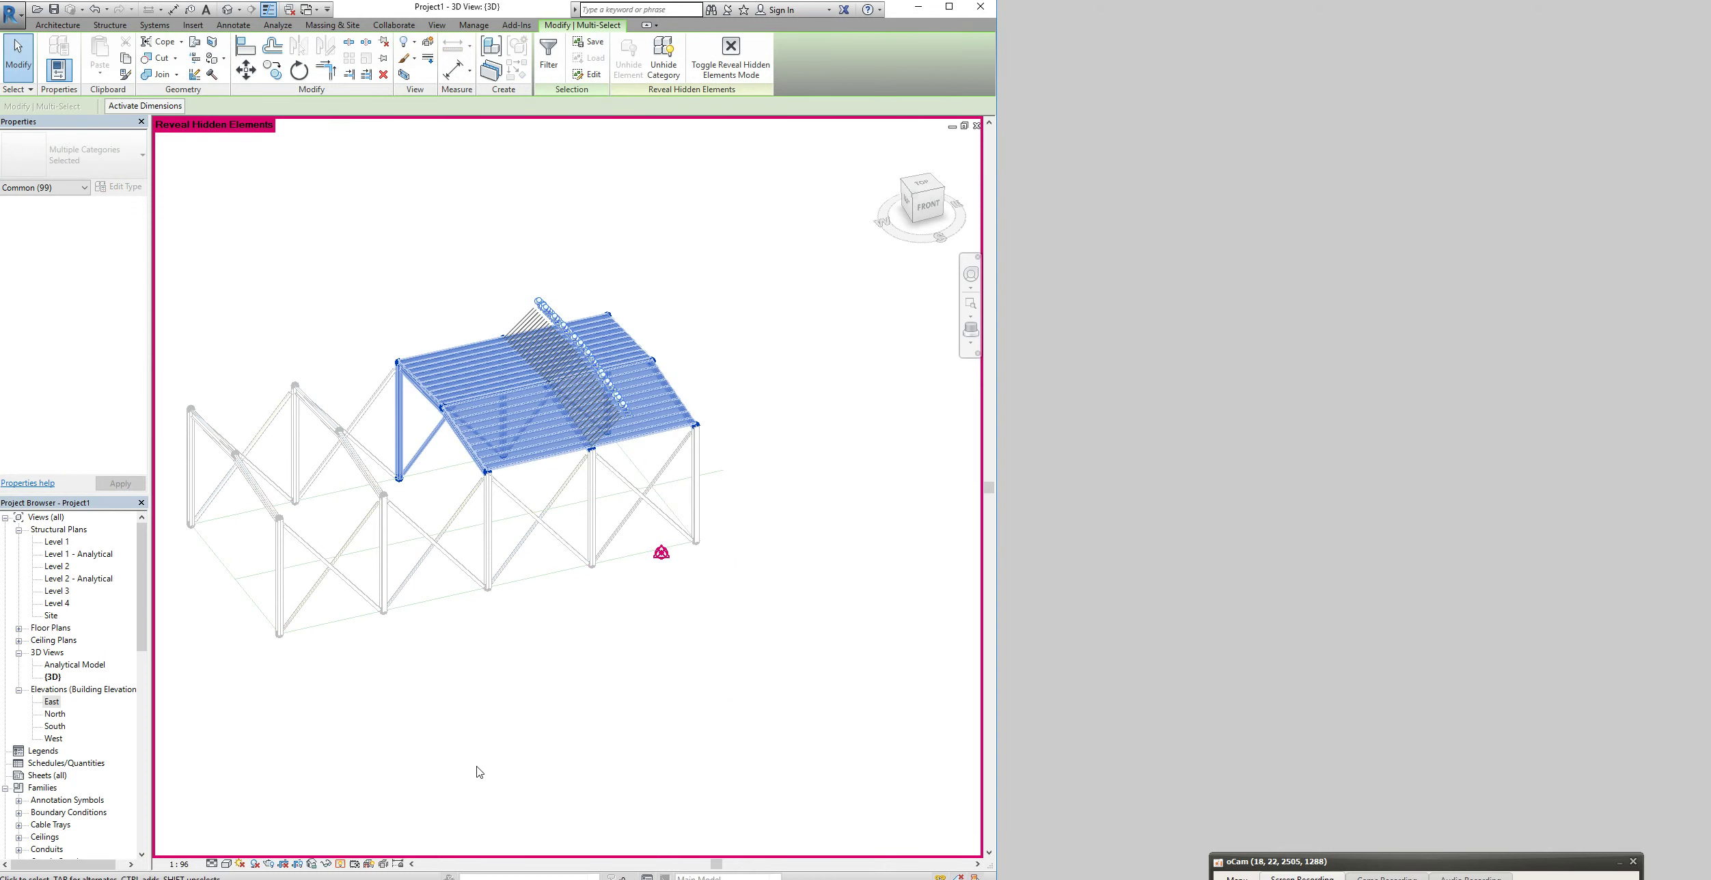
pyautogui.click(341, 863)
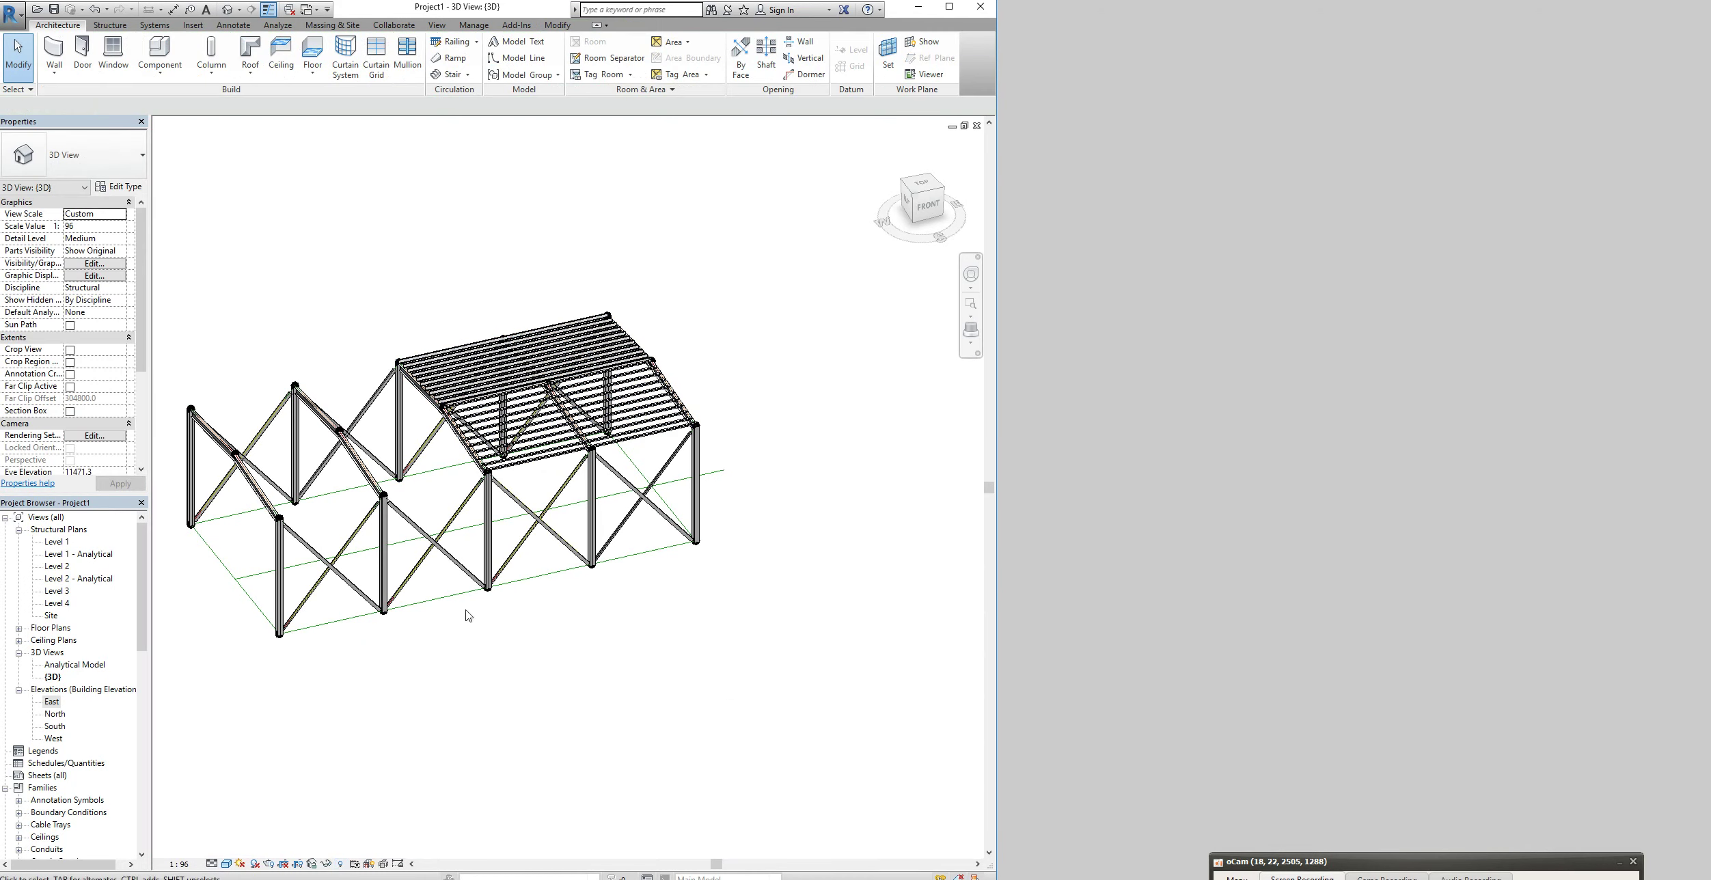
# In the top view, stretch the sloped glazing roof to the frame's end at grid A, giving an extrusion end of 20000 mm
pyautogui.click(537, 332)
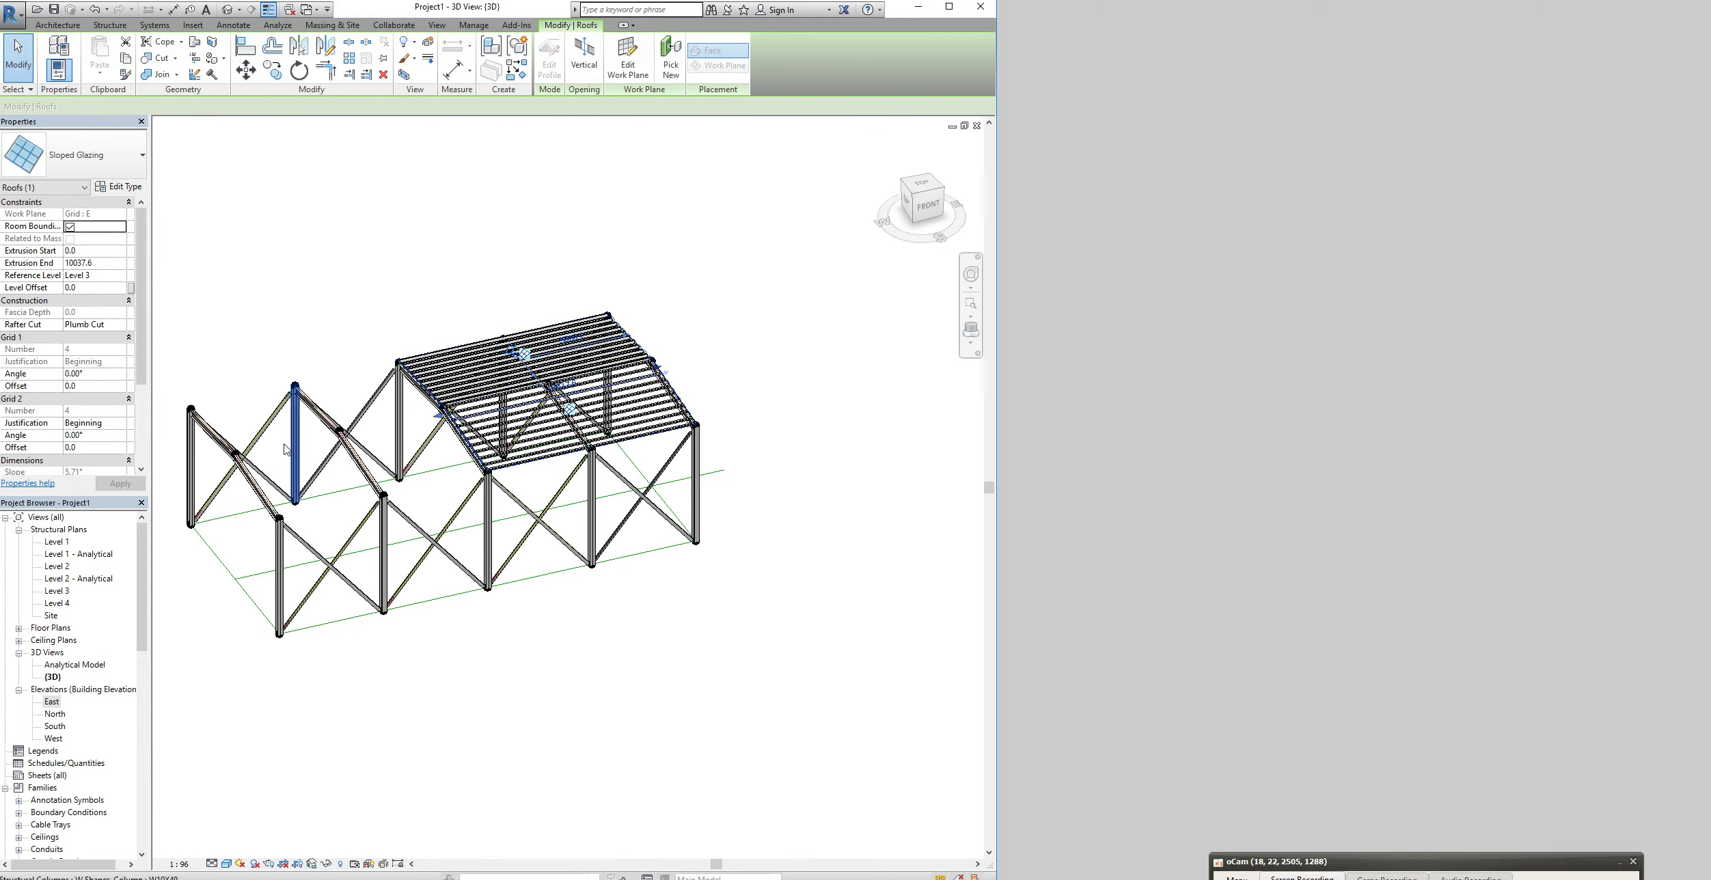
pyautogui.click(931, 179)
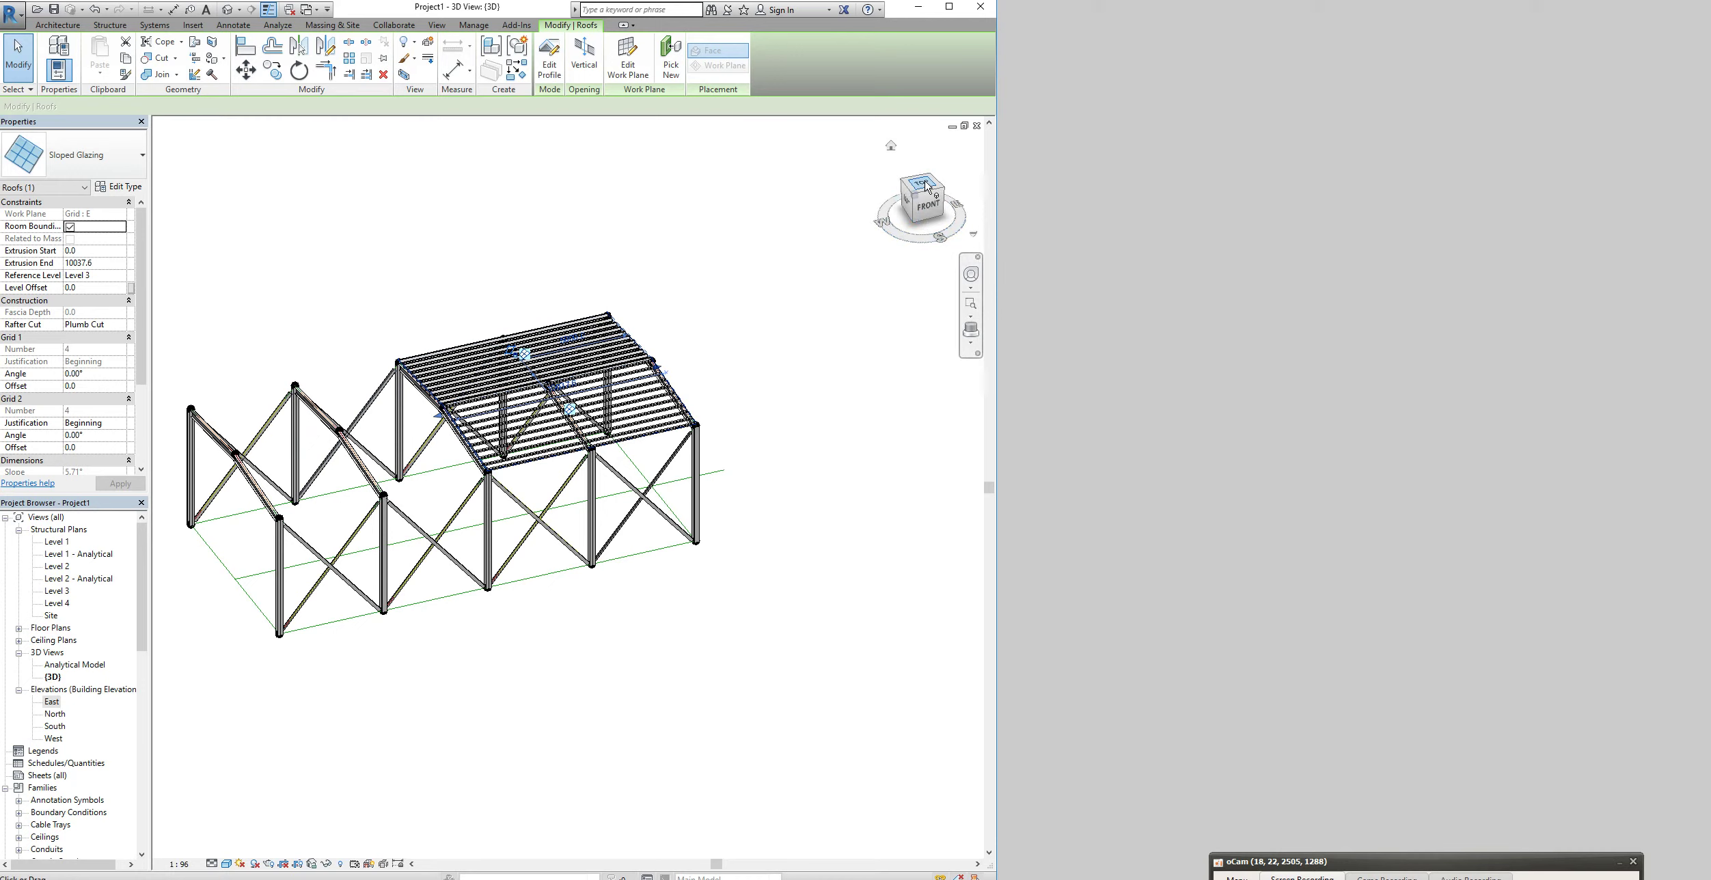
pyautogui.scroll(-3, 676, 465)
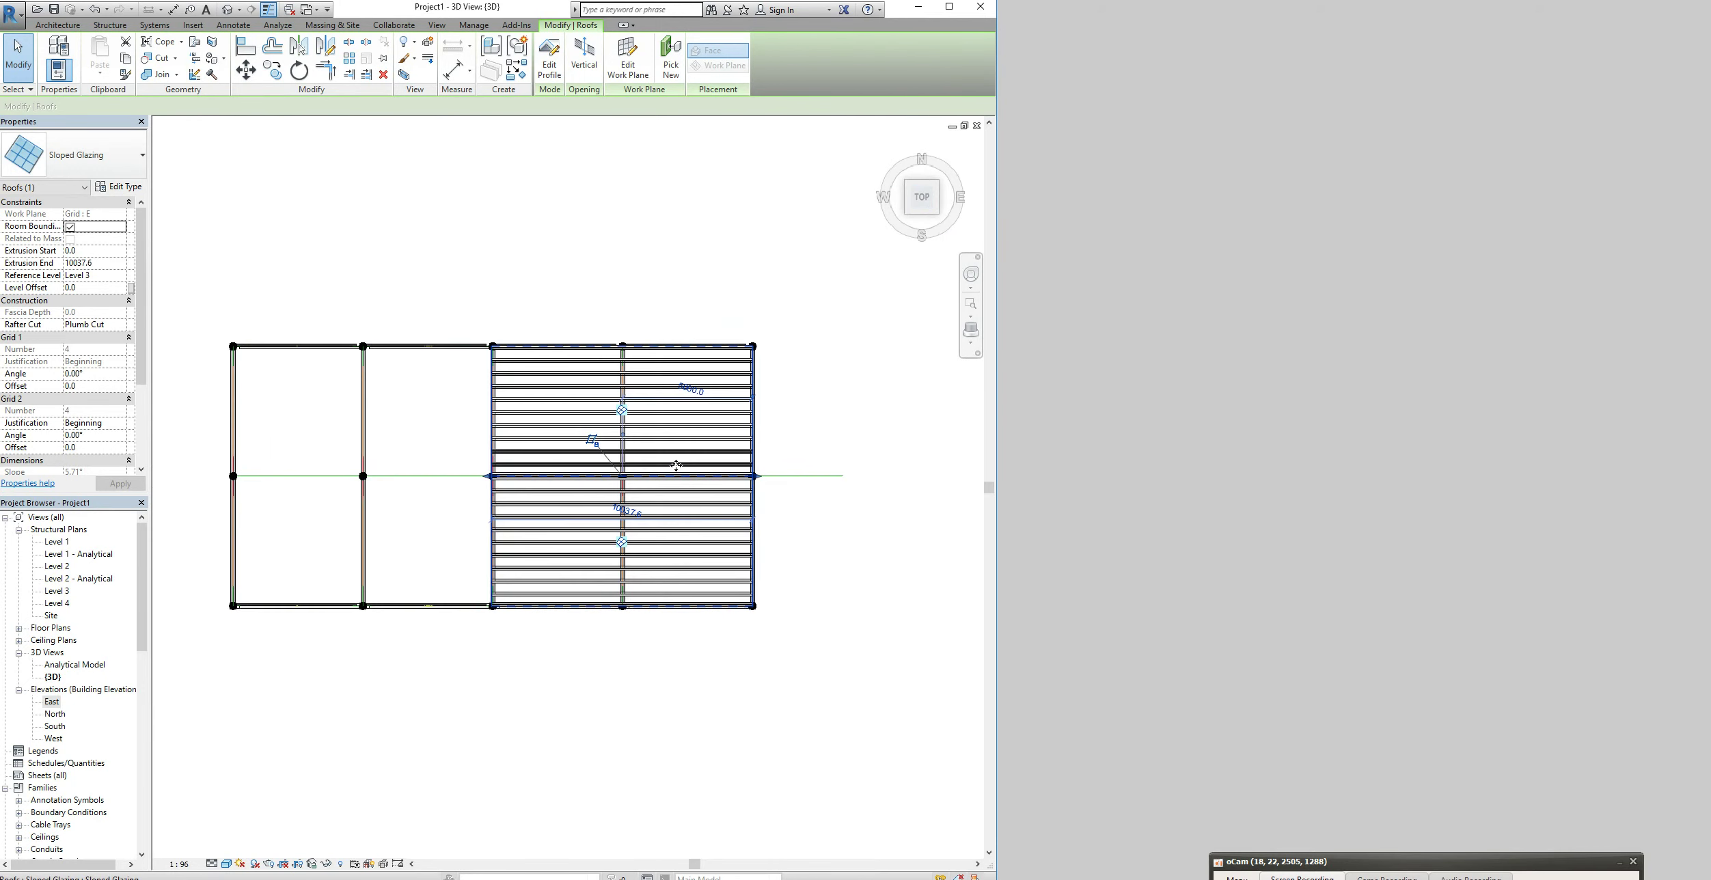
pyautogui.moveTo(511, 476); pyautogui.dragTo(294, 476)
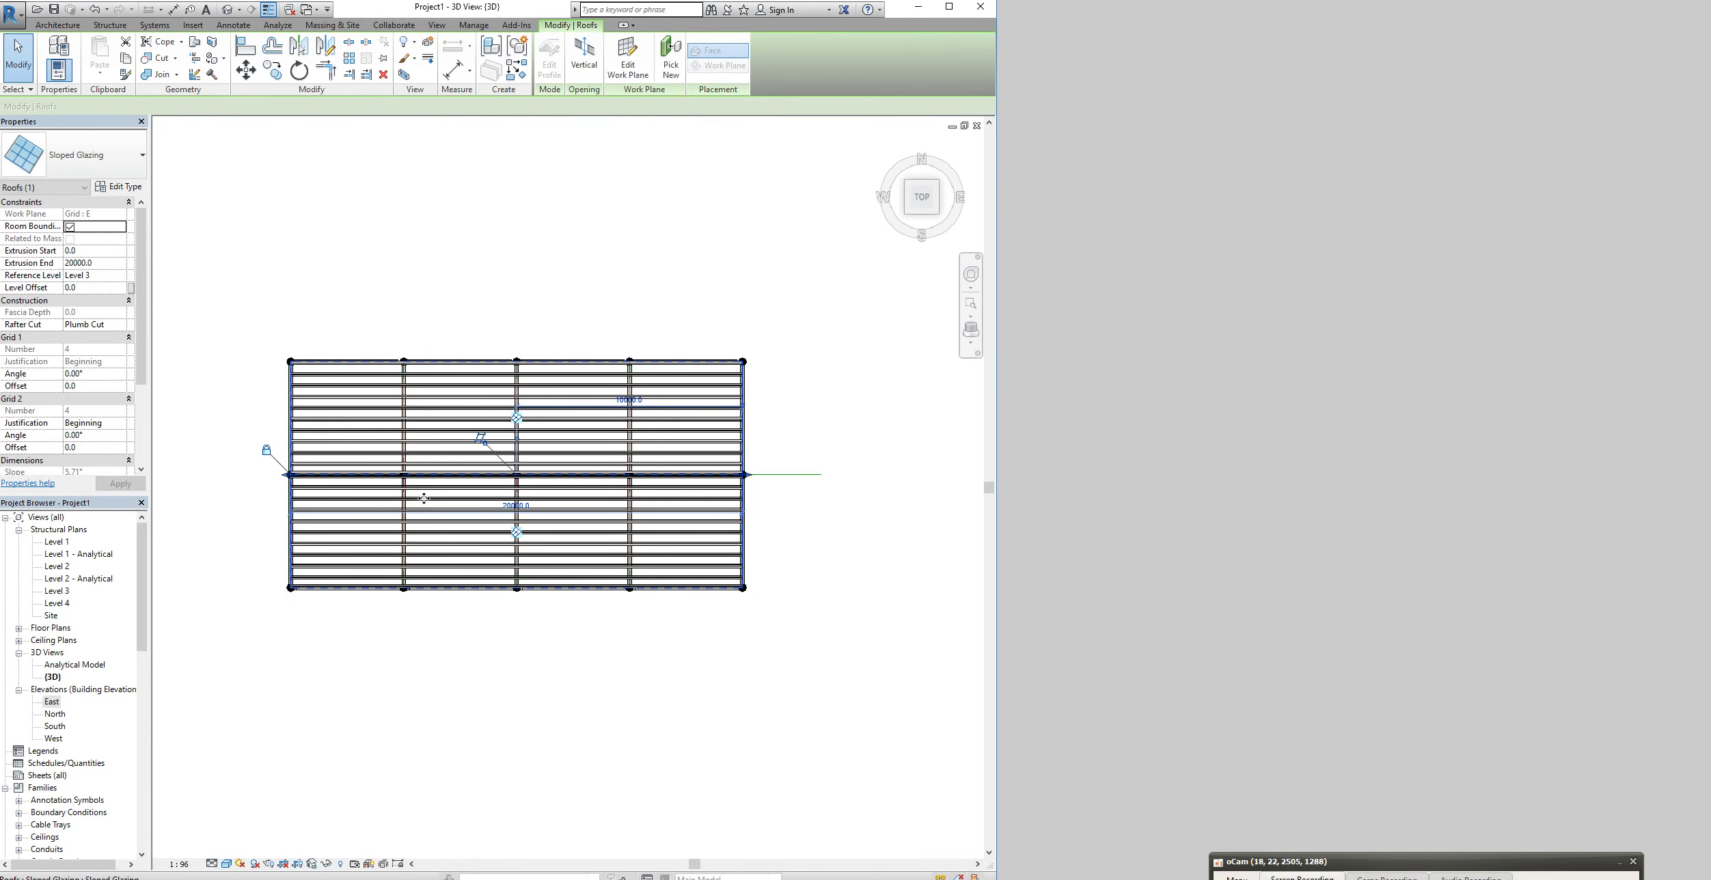
# In the Level 2 structural plan, place M_L-Angle L152X102X9.5 beams along grids A and B between the columns at grids 0 and 3
pyautogui.click(226, 10)
pyautogui.keyDown('shift'); pyautogui.moveTo(502, 681); pyautogui.dragTo(569, 592, button='middle'); pyautogui.keyUp('shift')
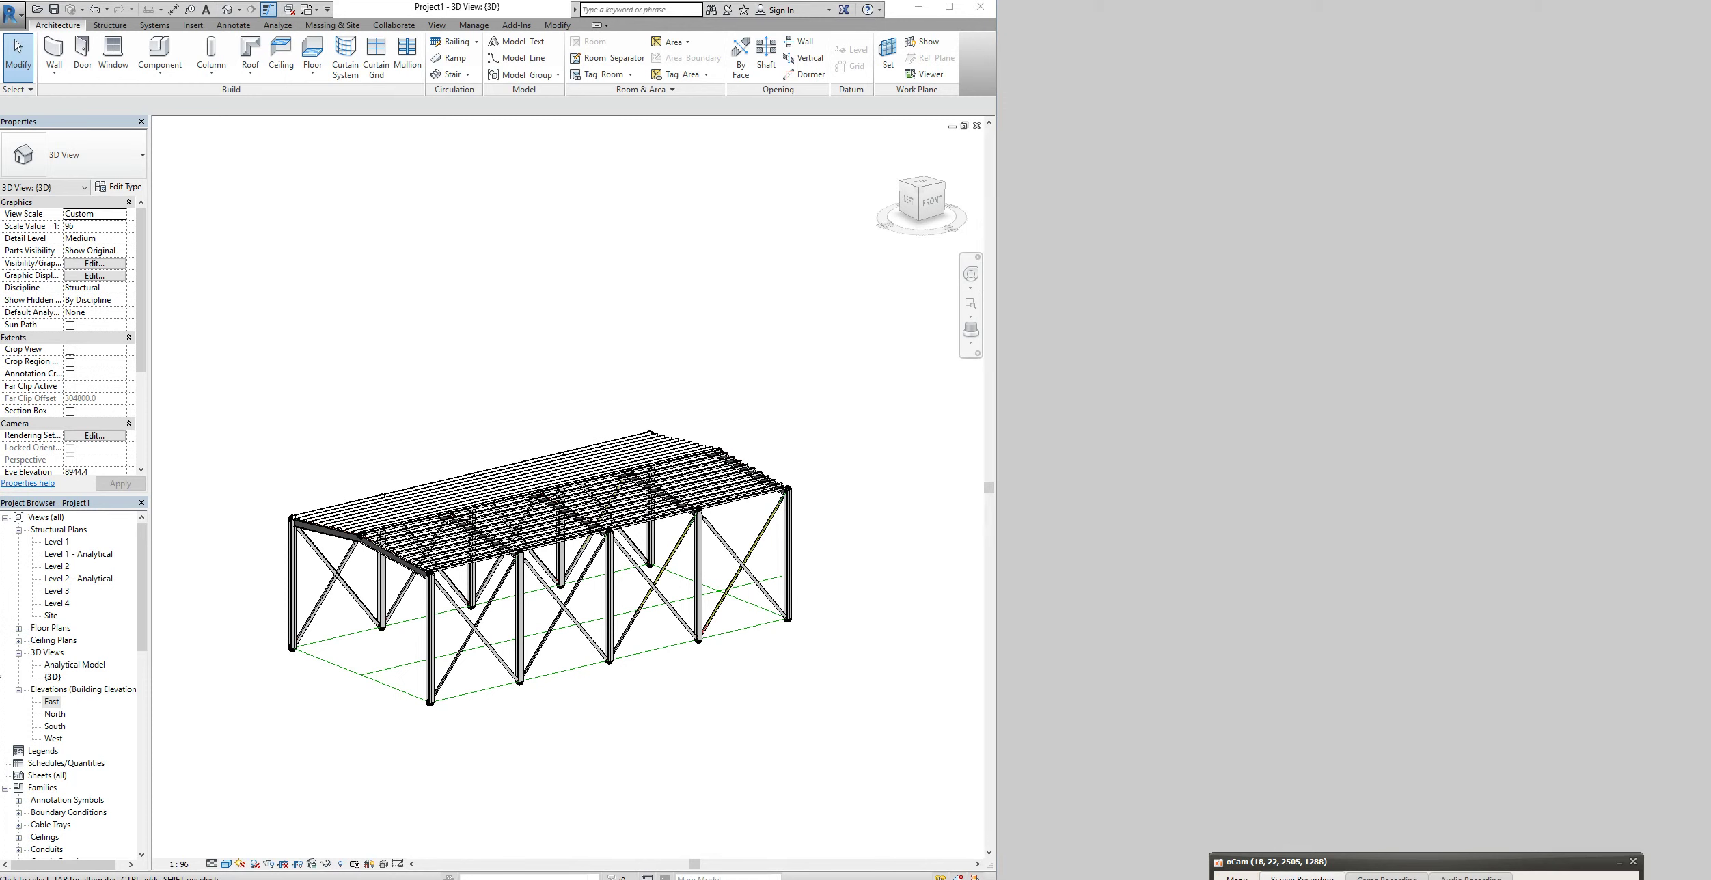
pyautogui.doubleClick(55, 566)
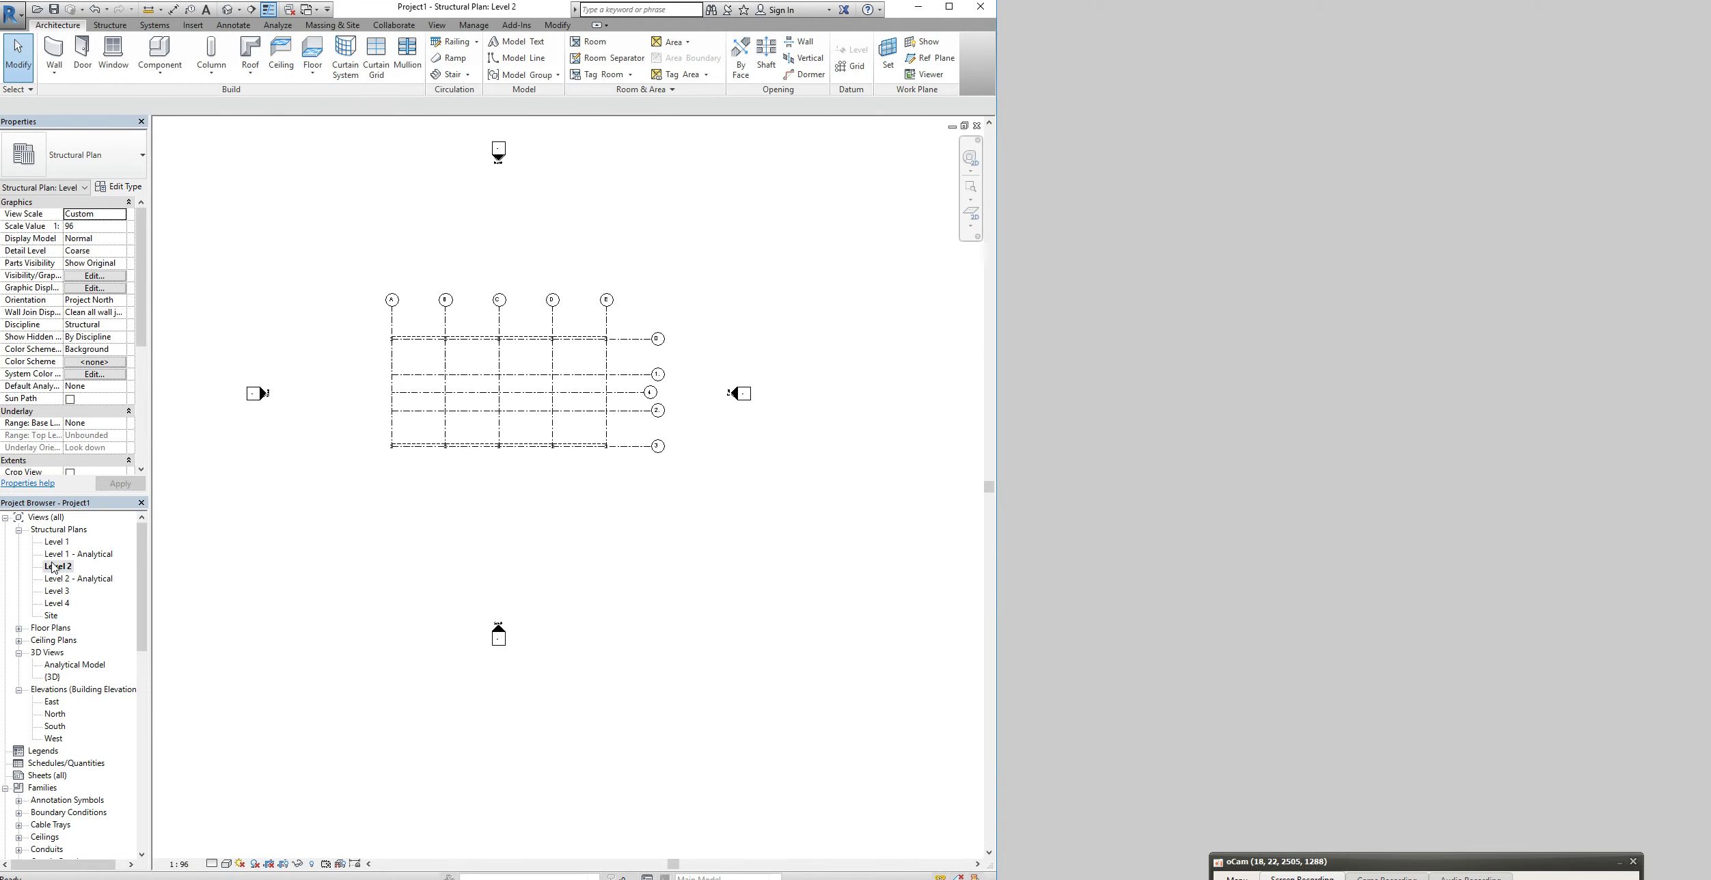
pyautogui.click(108, 25)
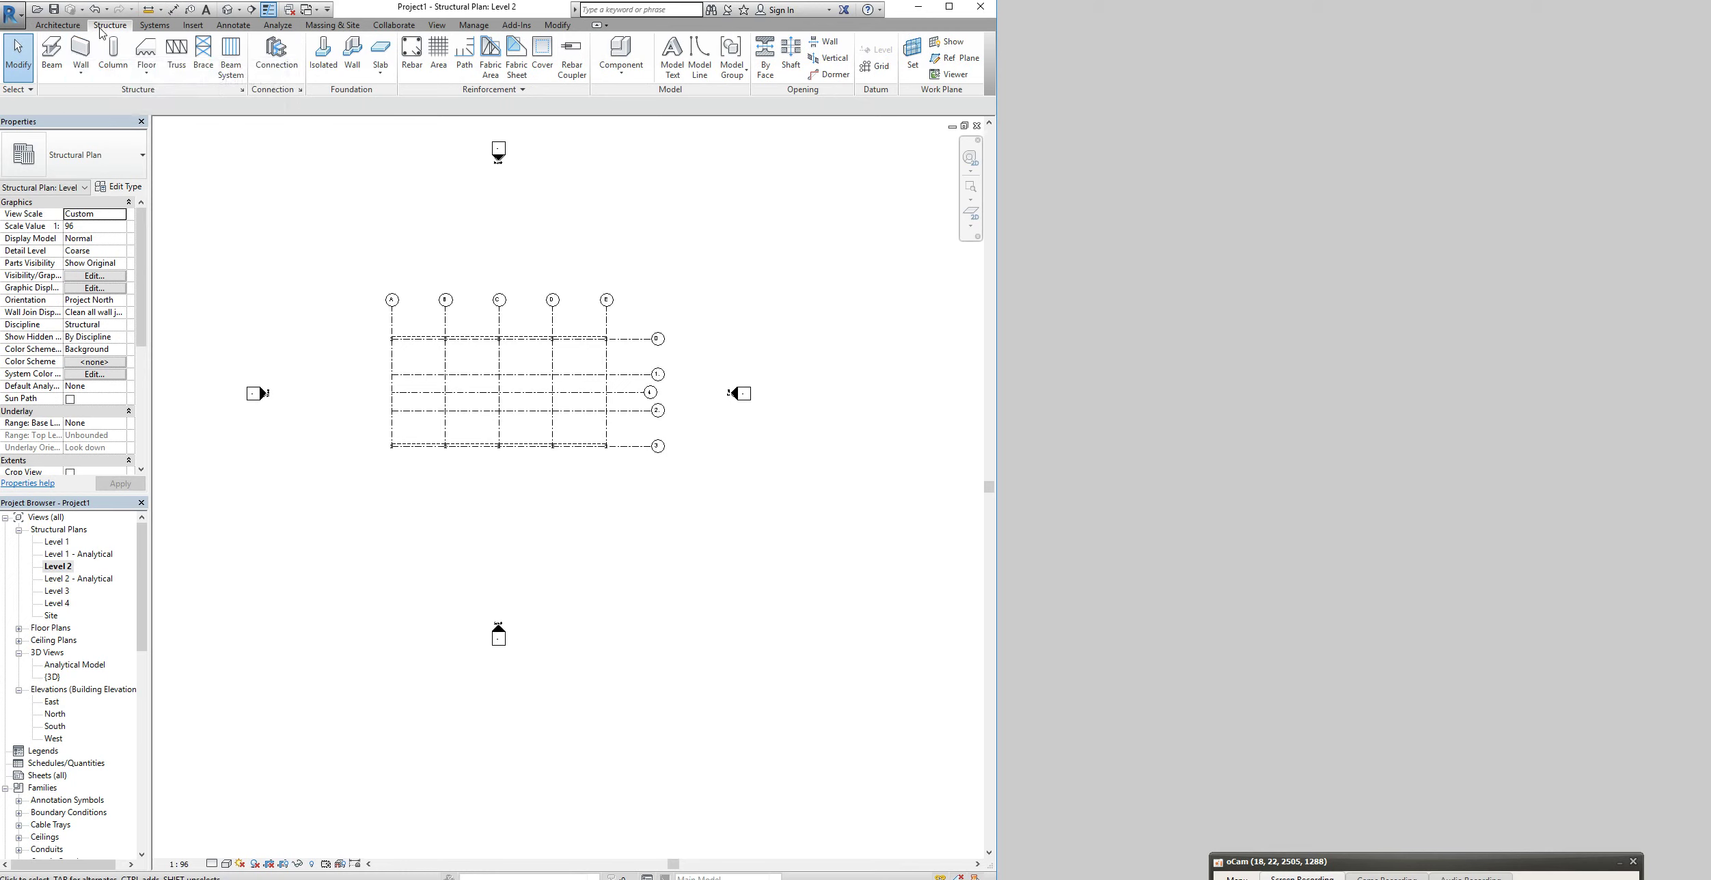
pyautogui.click(60, 50)
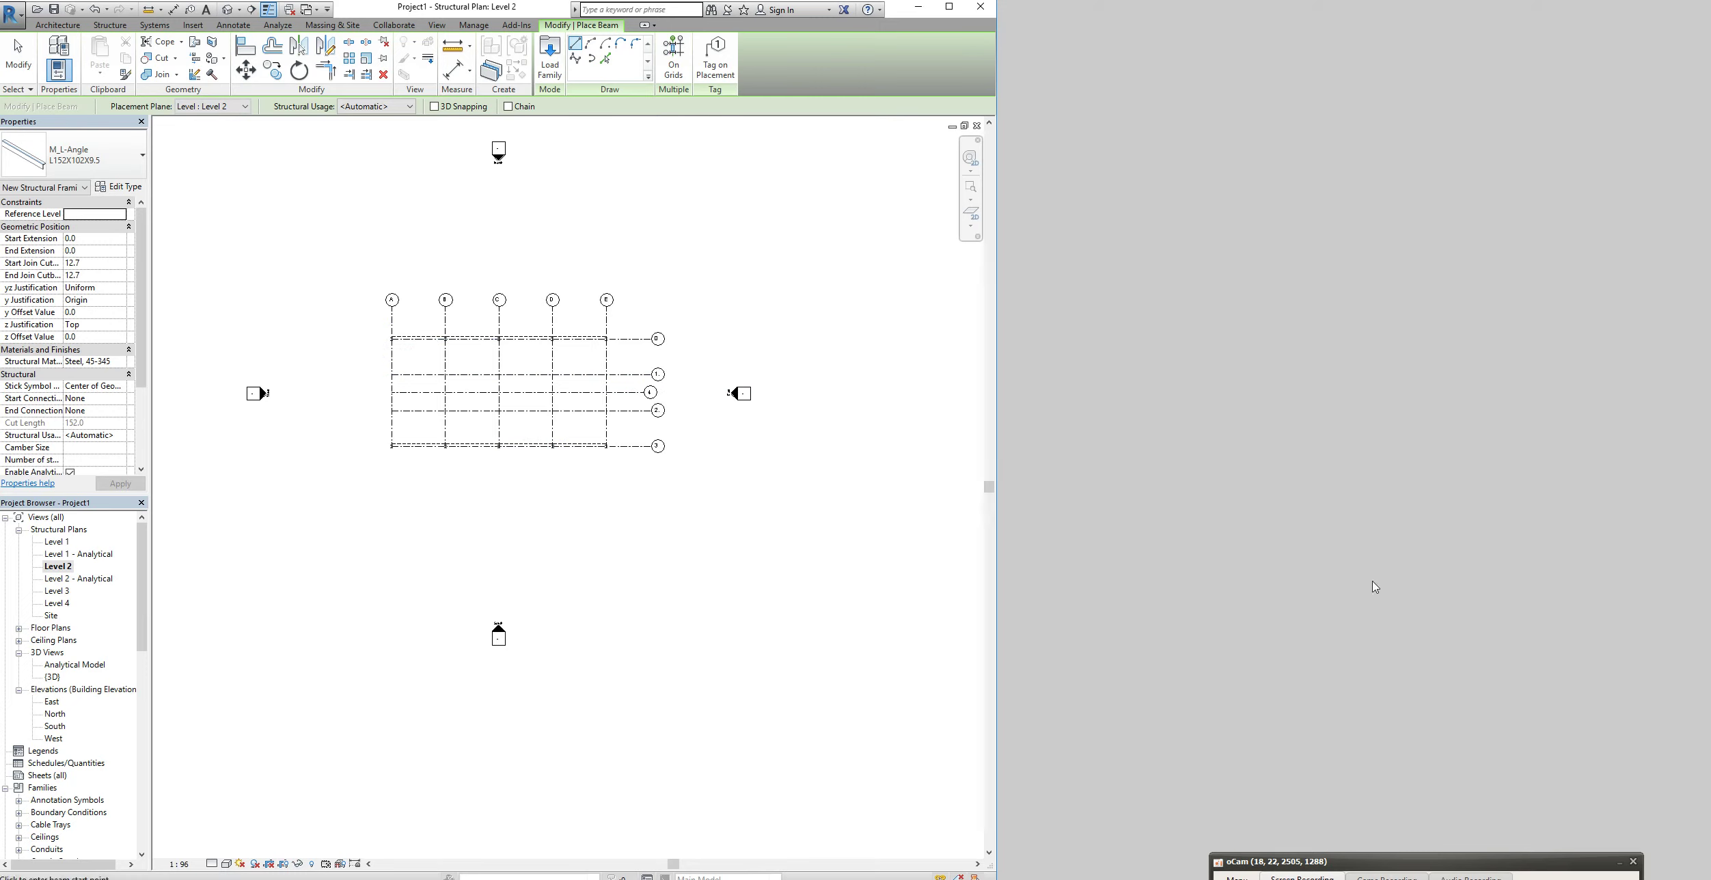
pyautogui.scroll(3, 395, 350)
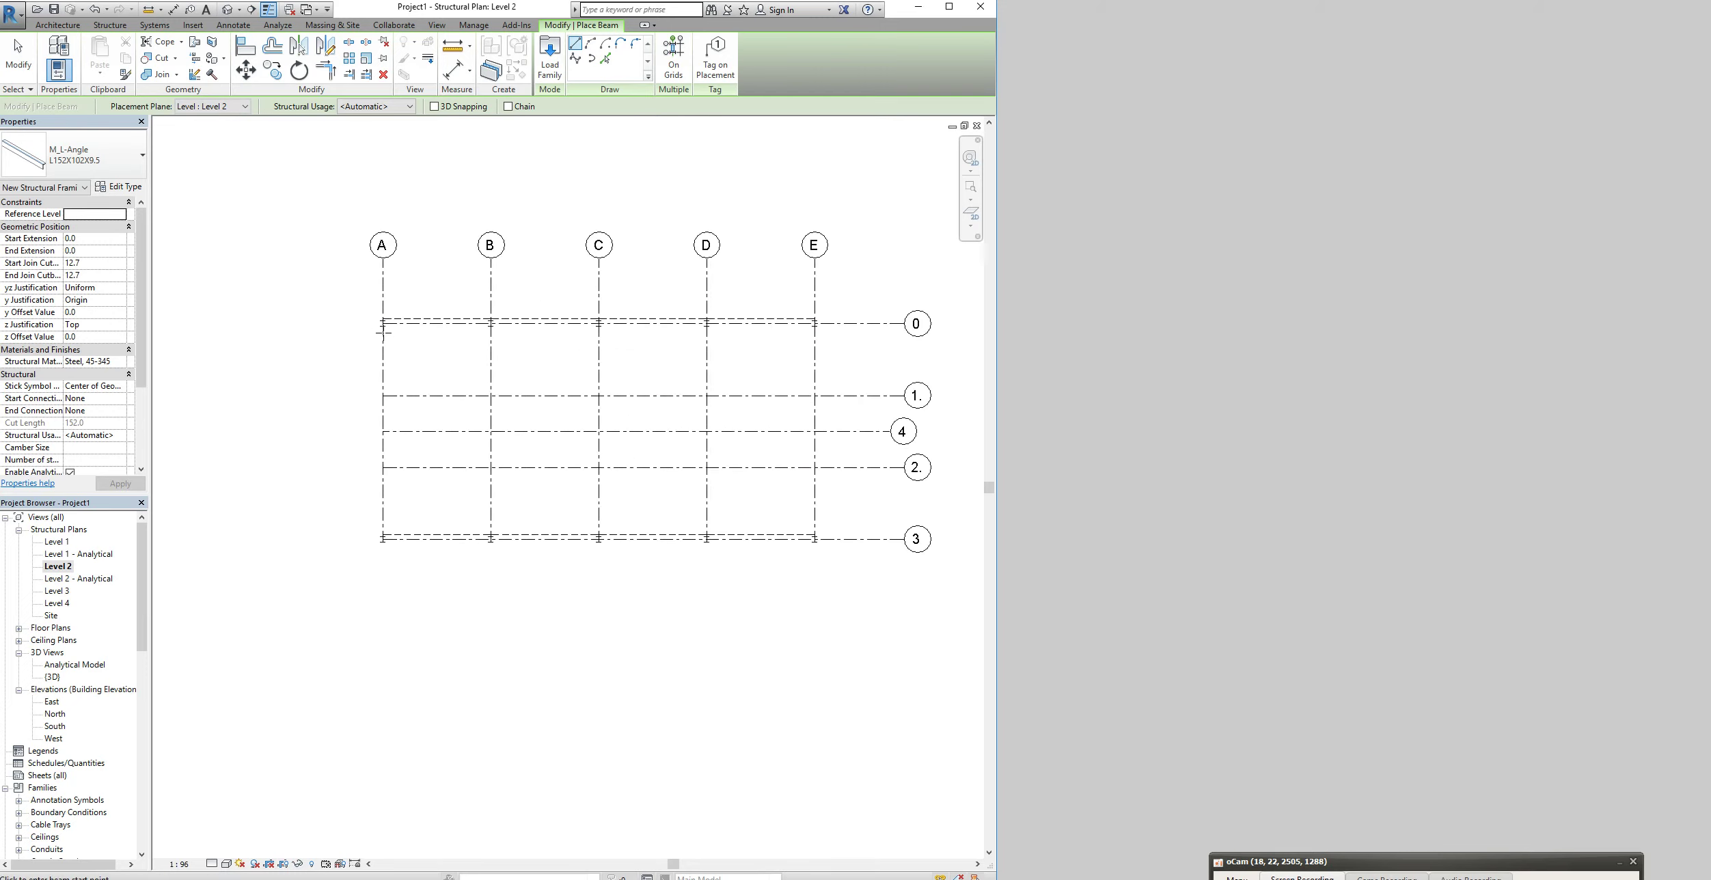
pyautogui.scroll(3, 385, 328)
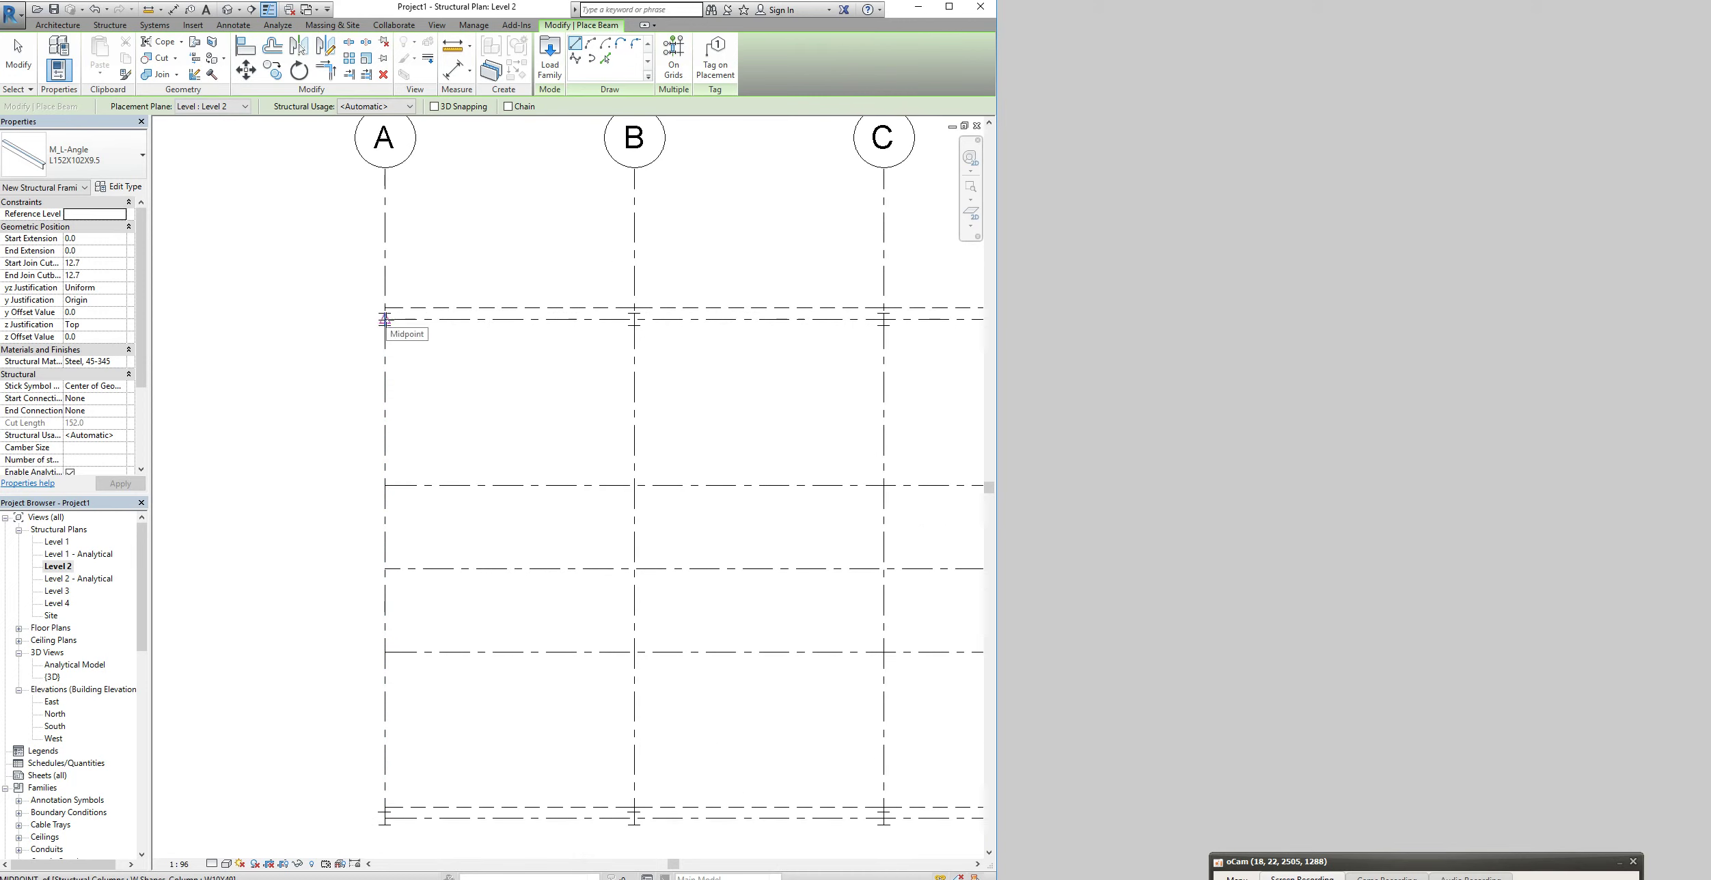
pyautogui.click(384, 319)
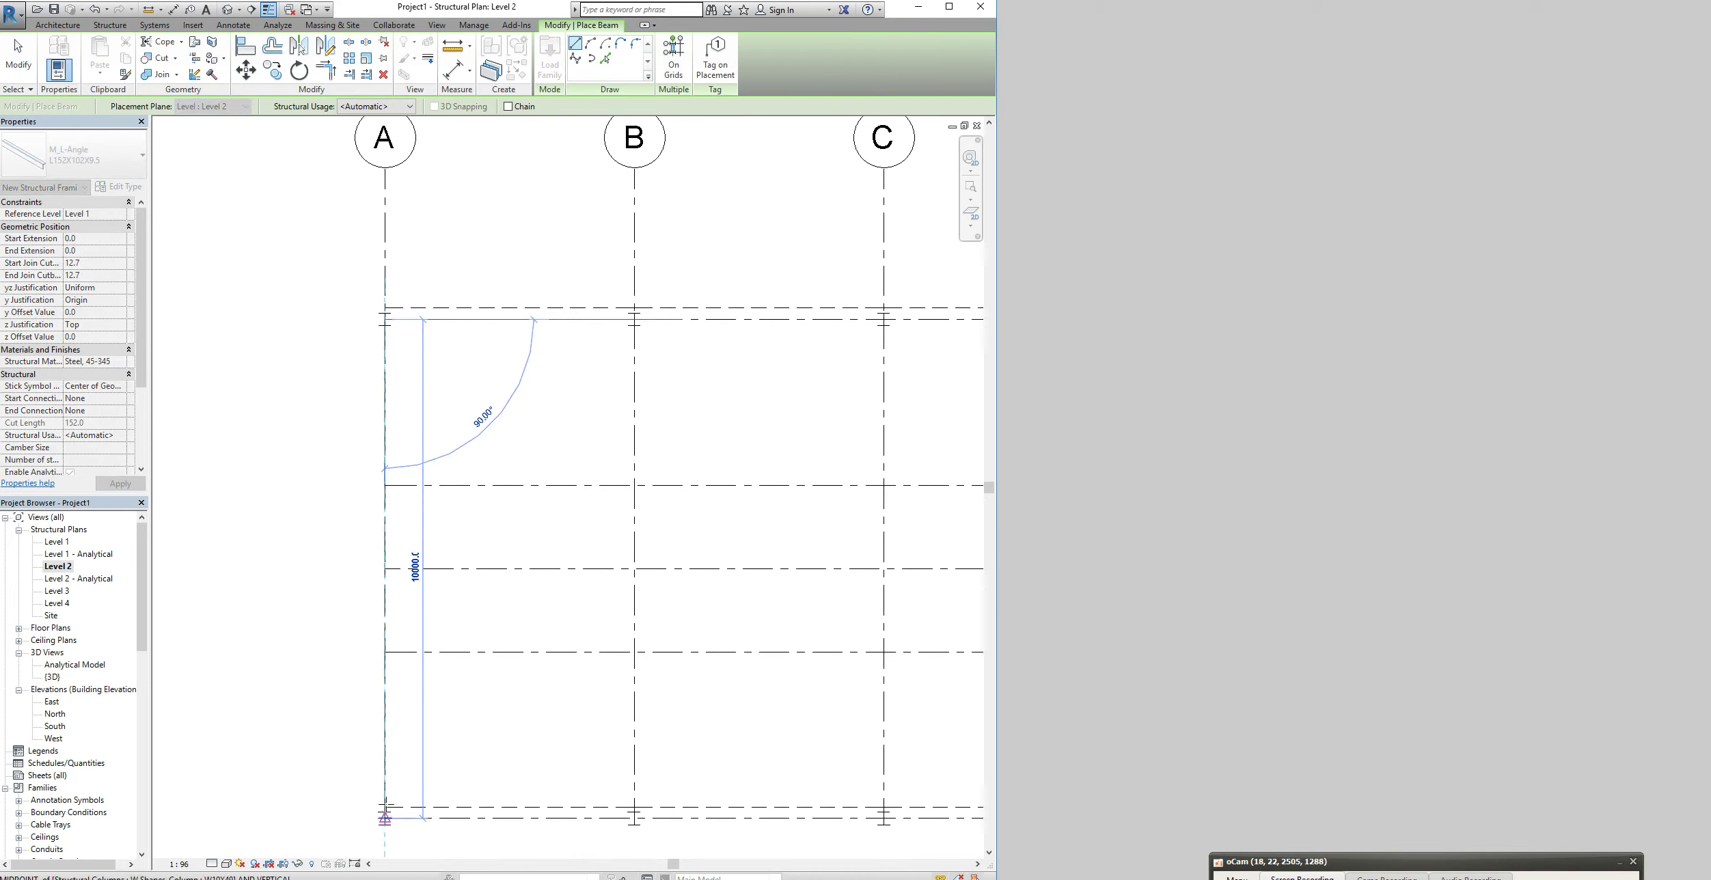
pyautogui.click(385, 818)
pyautogui.click(634, 319)
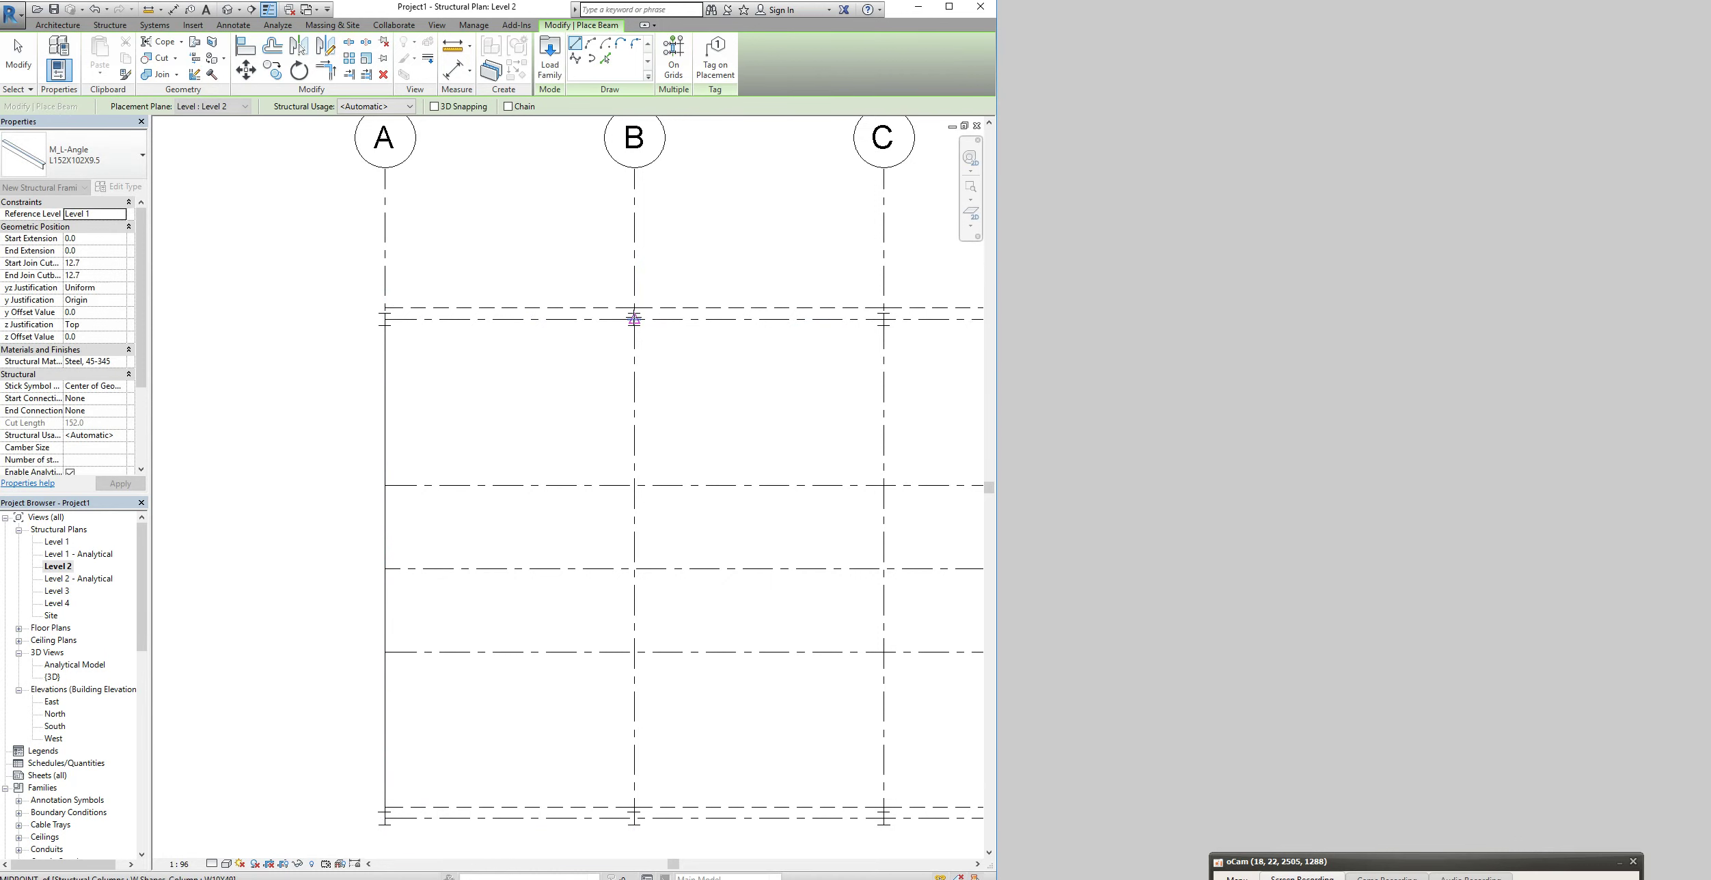
pyautogui.click(635, 818)
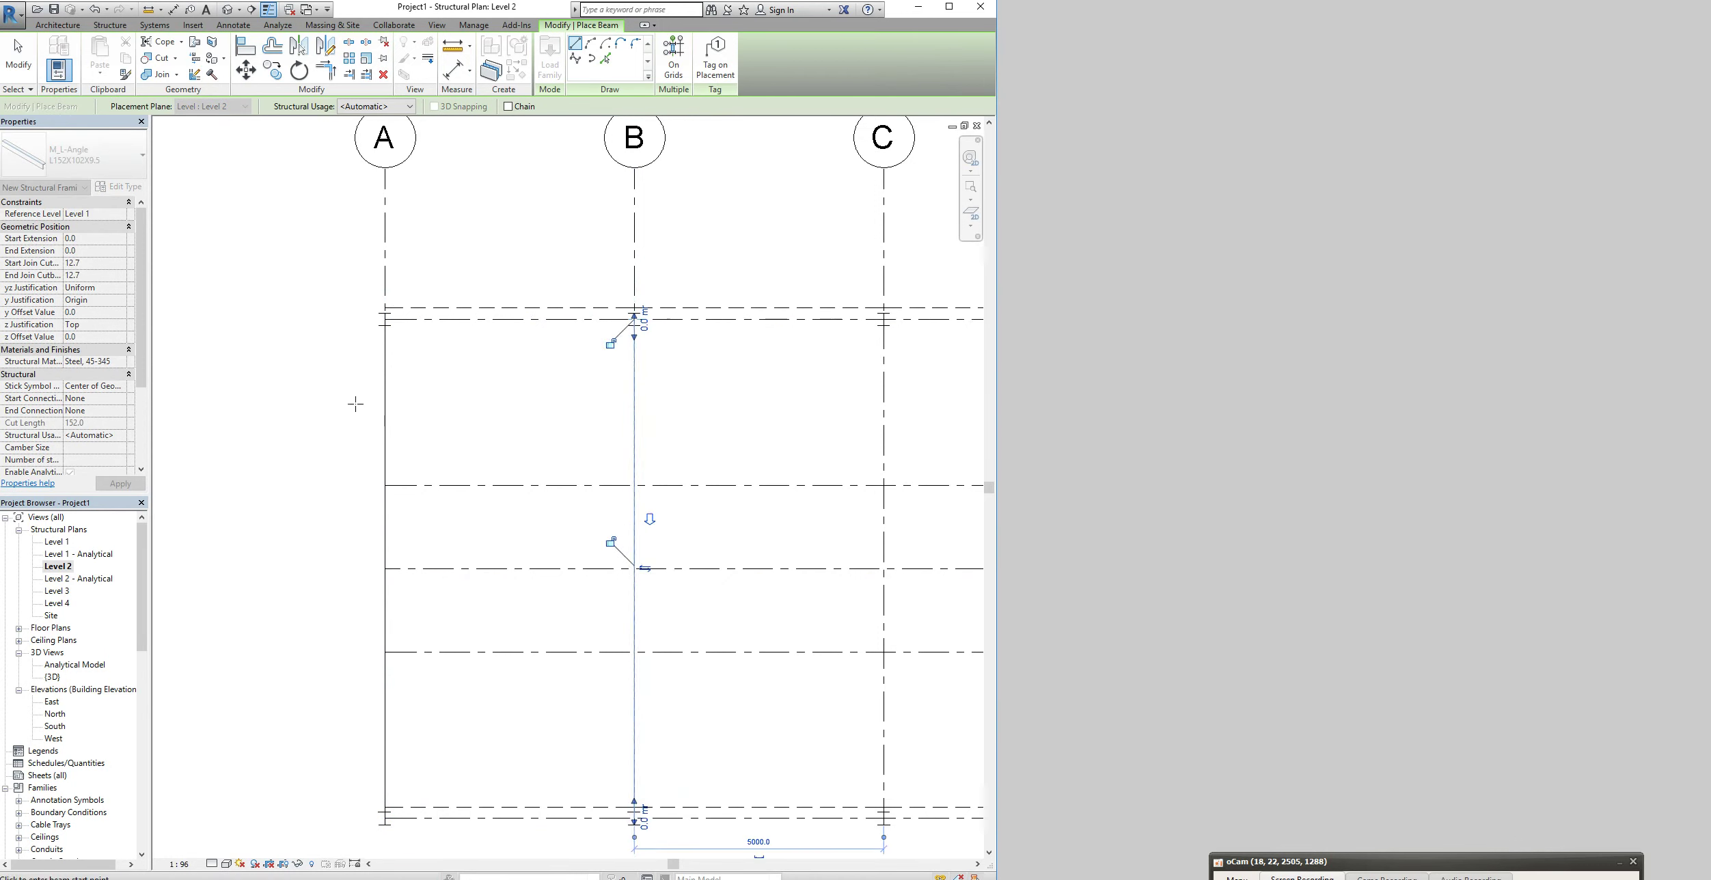
# In the 3D view, select both new cross beams at Level 2 and change their type to W8X10
pyautogui.click(229, 8)
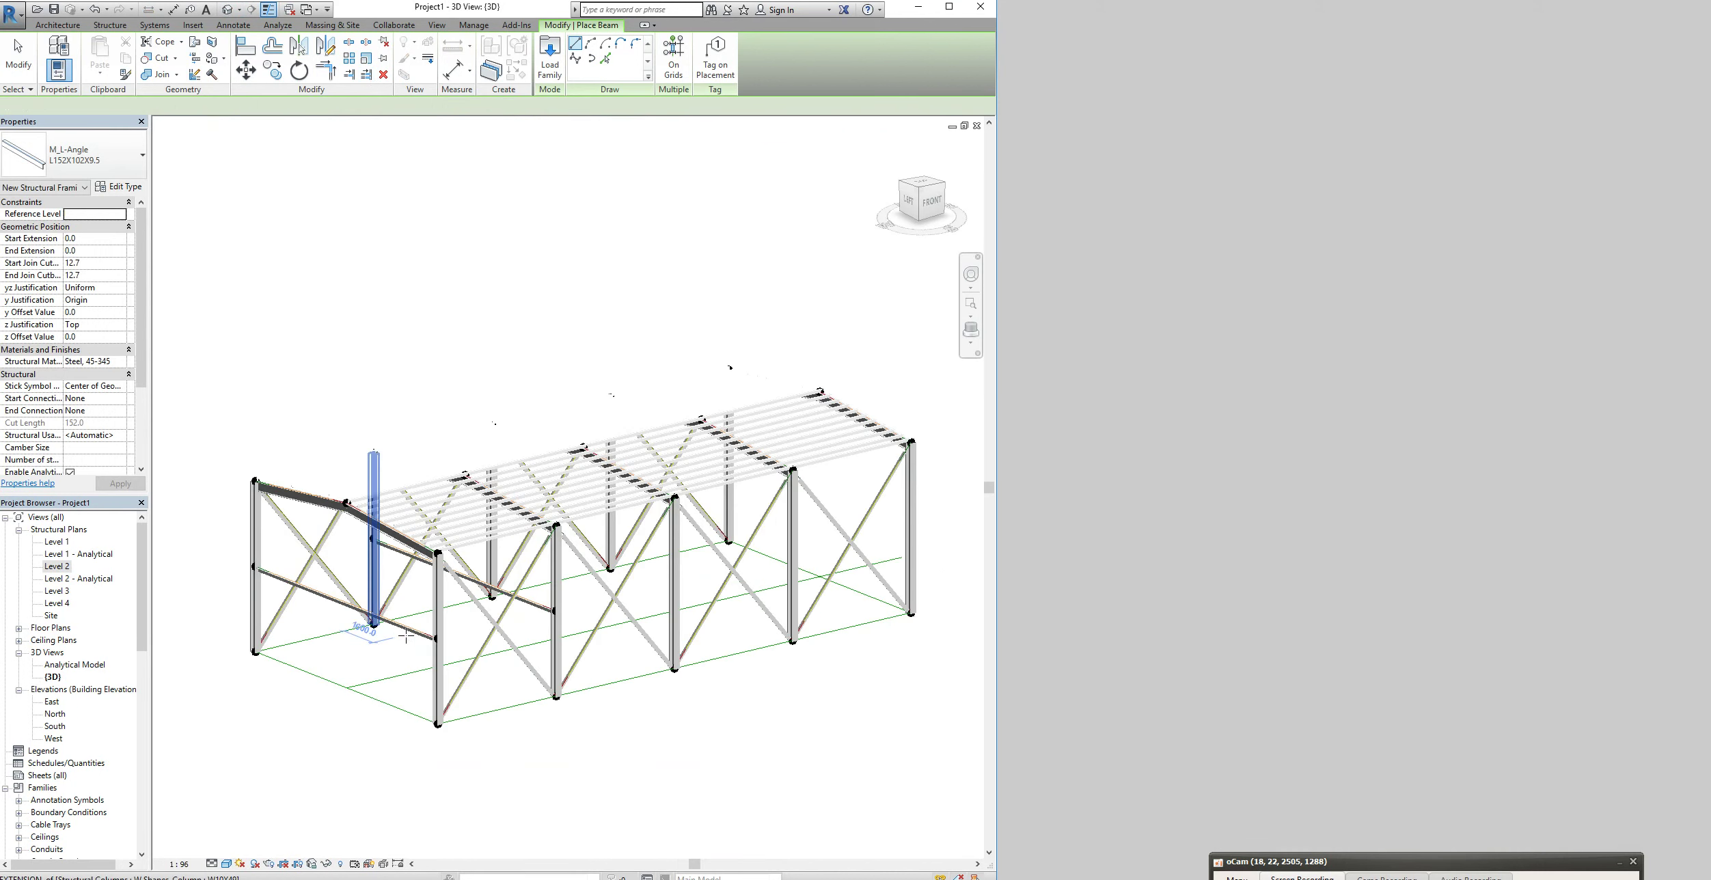
pyautogui.press('Escape')
pyautogui.press('Escape')
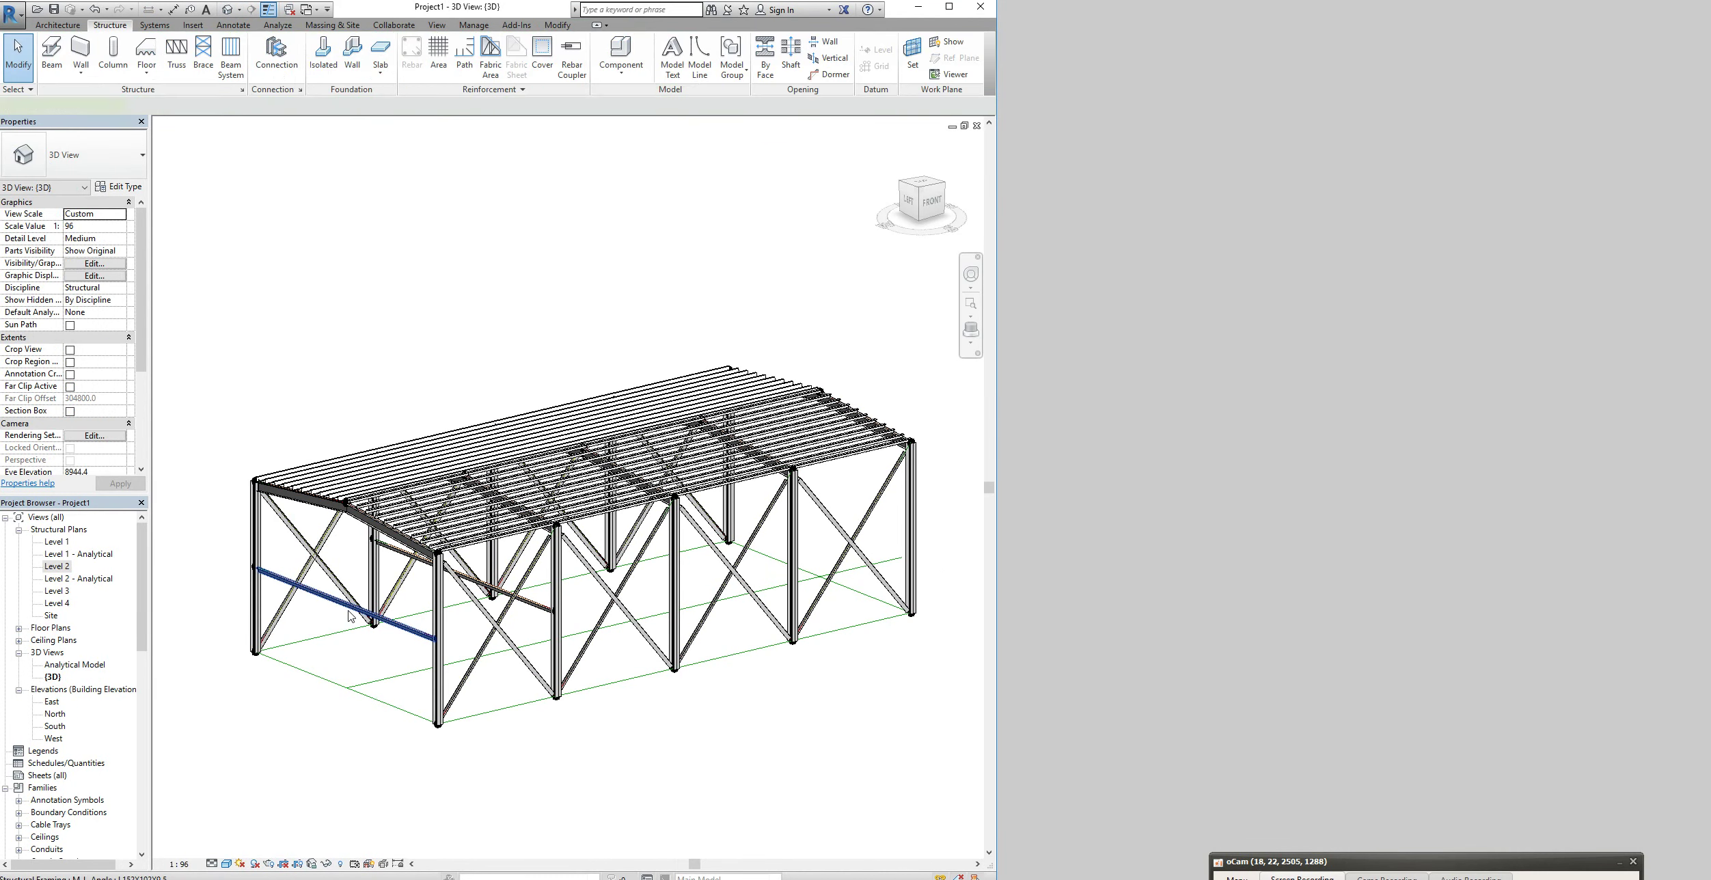
pyautogui.click(349, 610)
pyautogui.keyDown('ctrl'); pyautogui.click(523, 596); pyautogui.keyUp('ctrl')
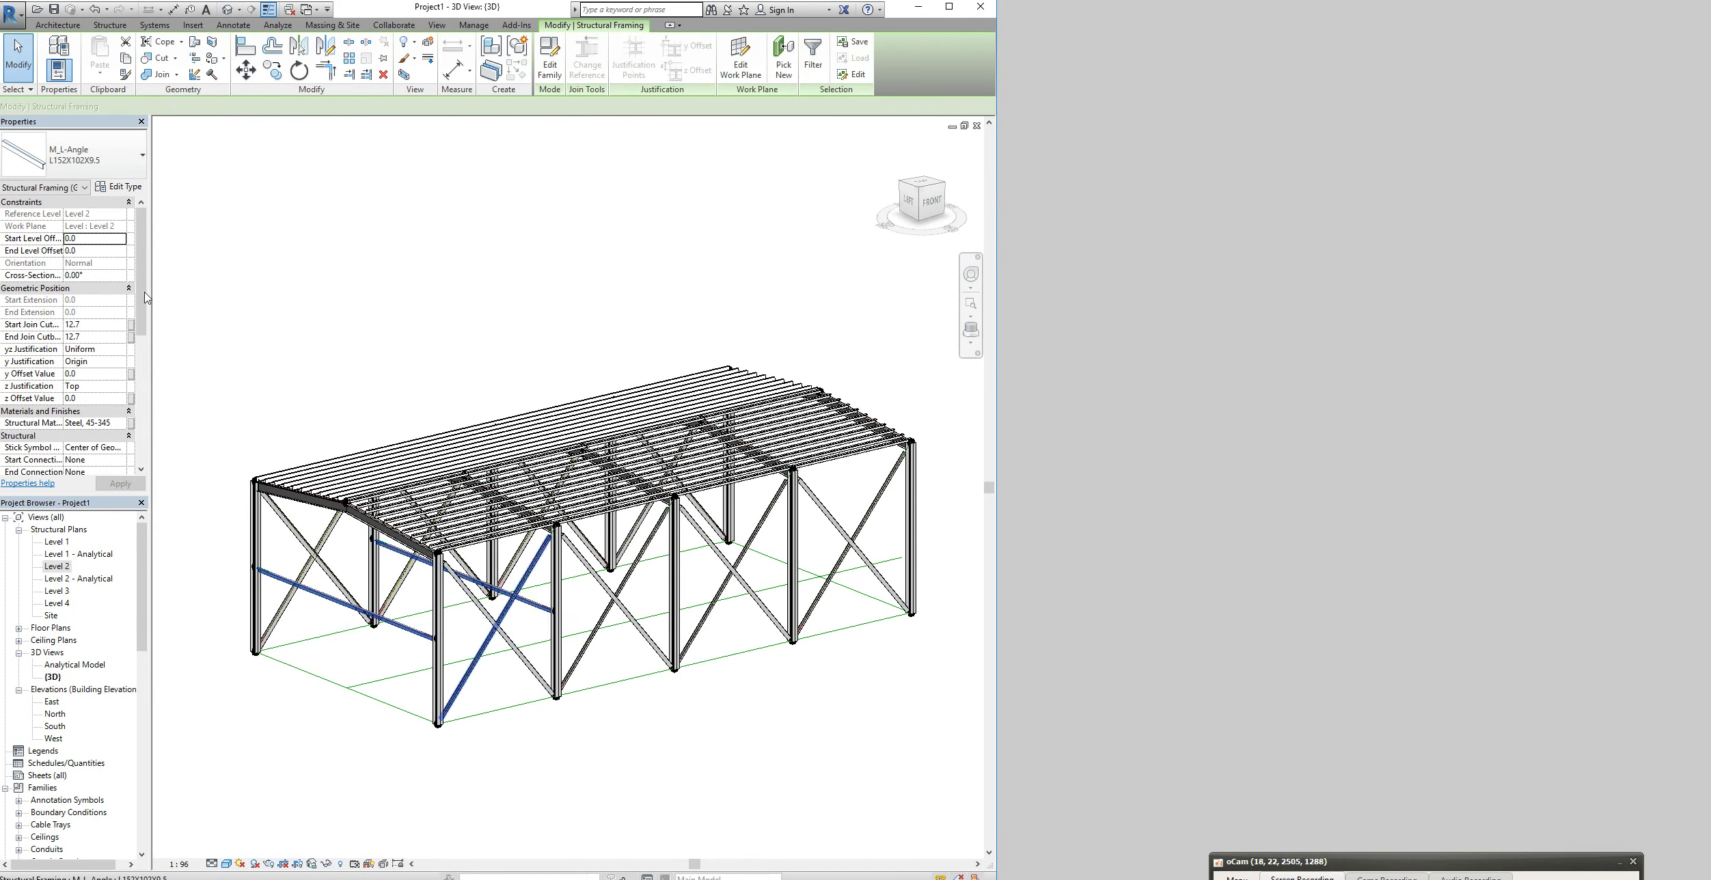
pyautogui.click(113, 169)
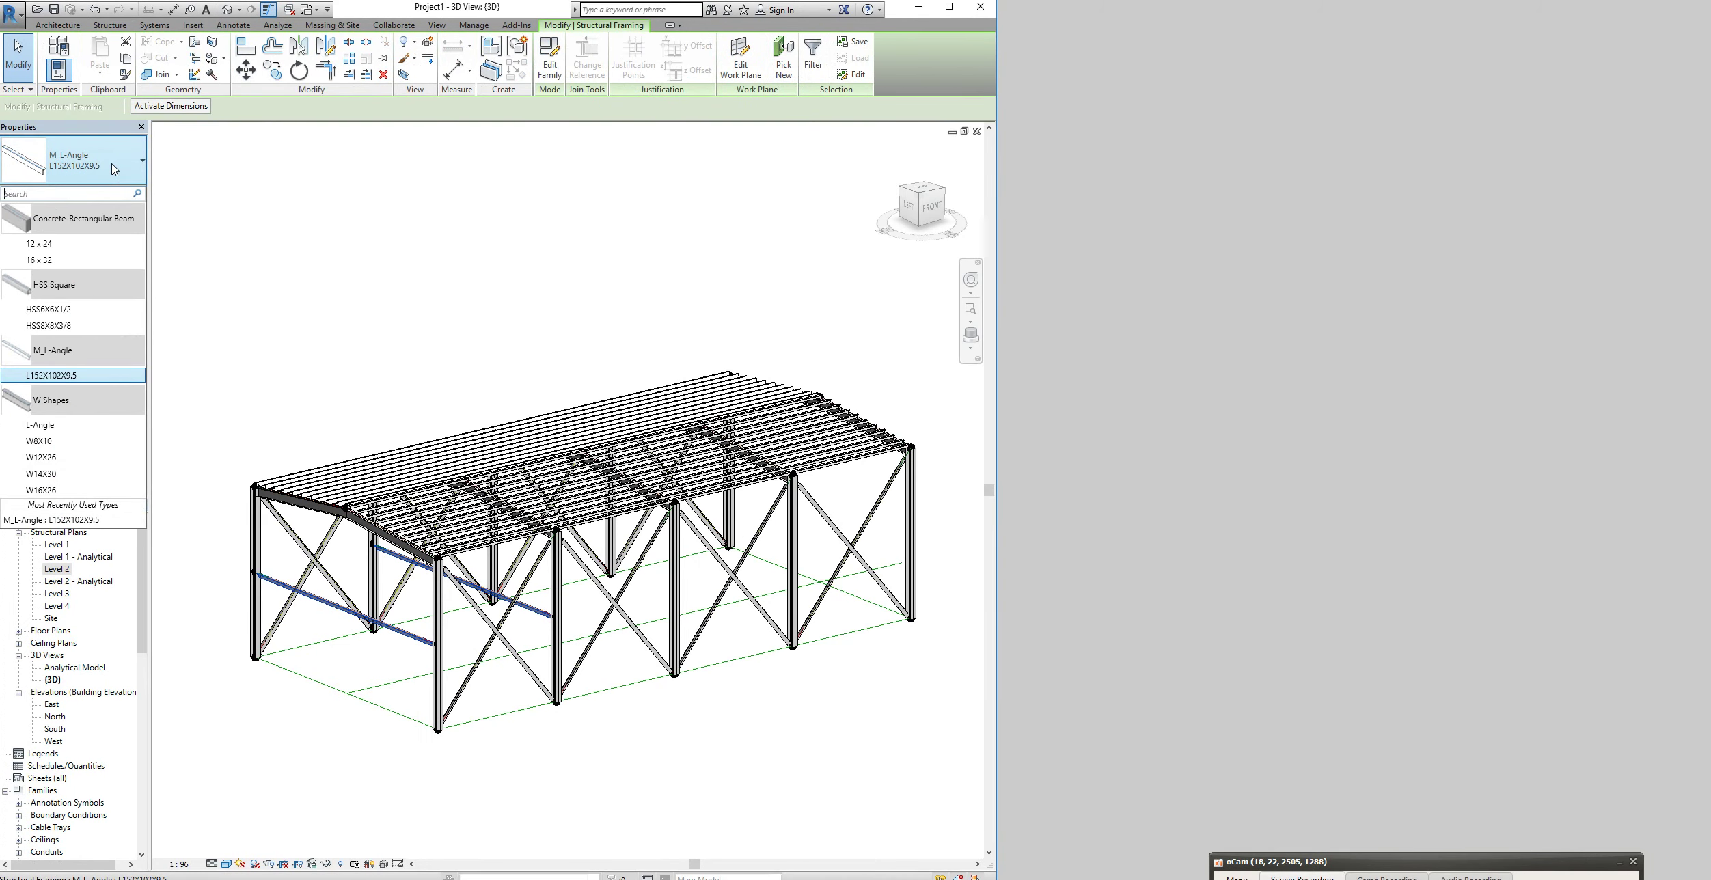
pyautogui.click(81, 441)
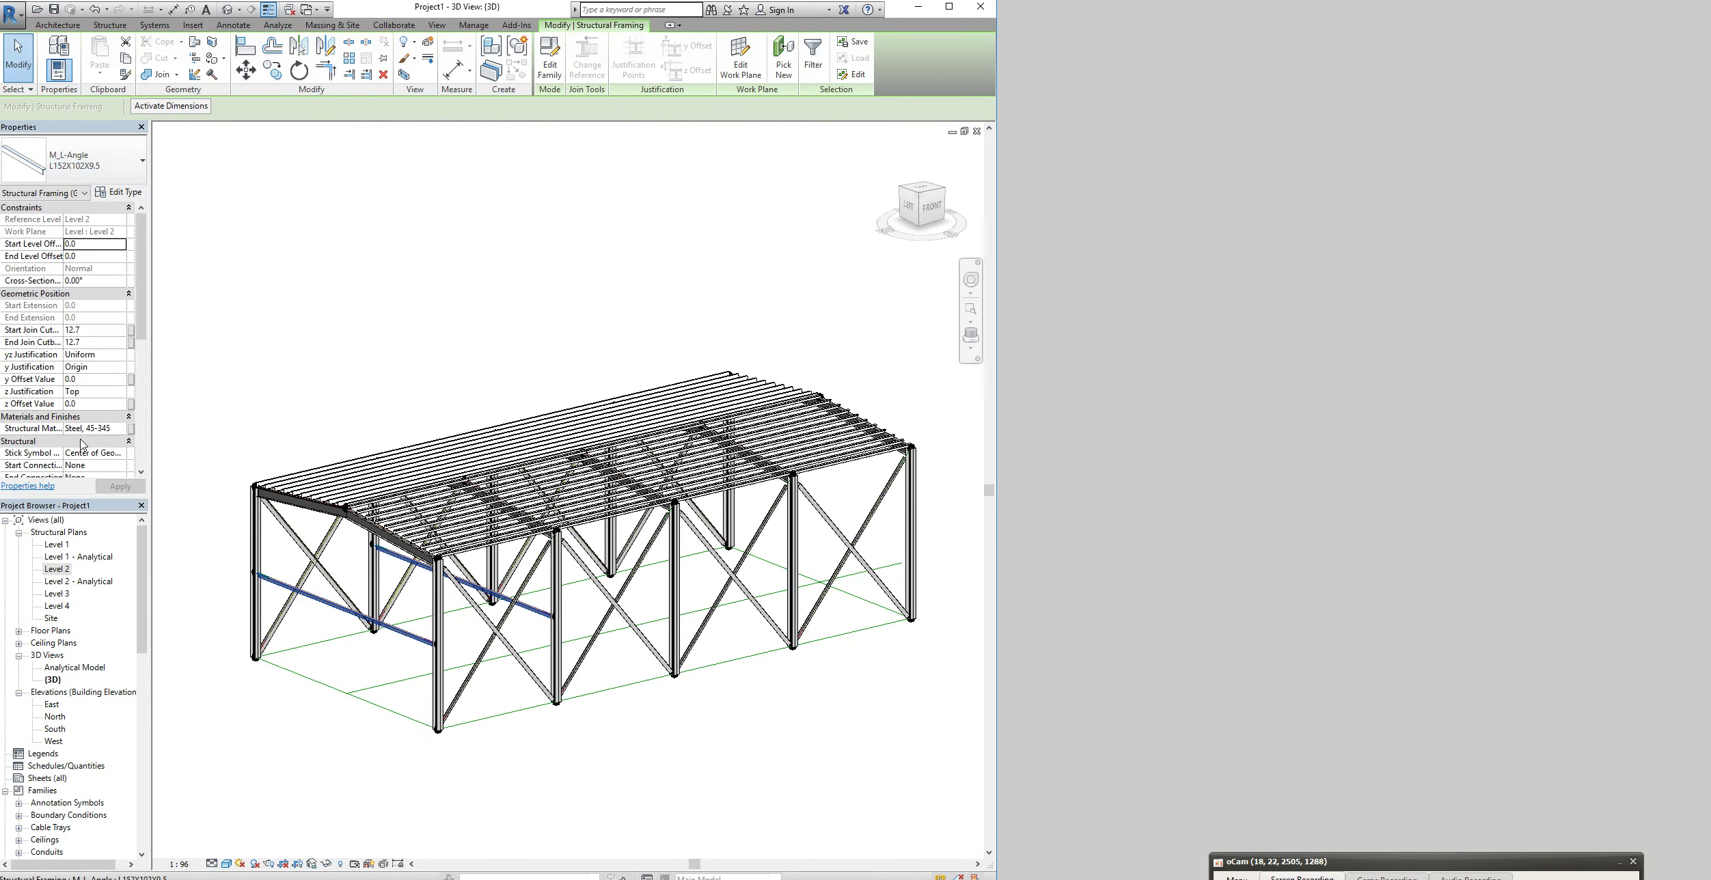
pyautogui.click(268, 457)
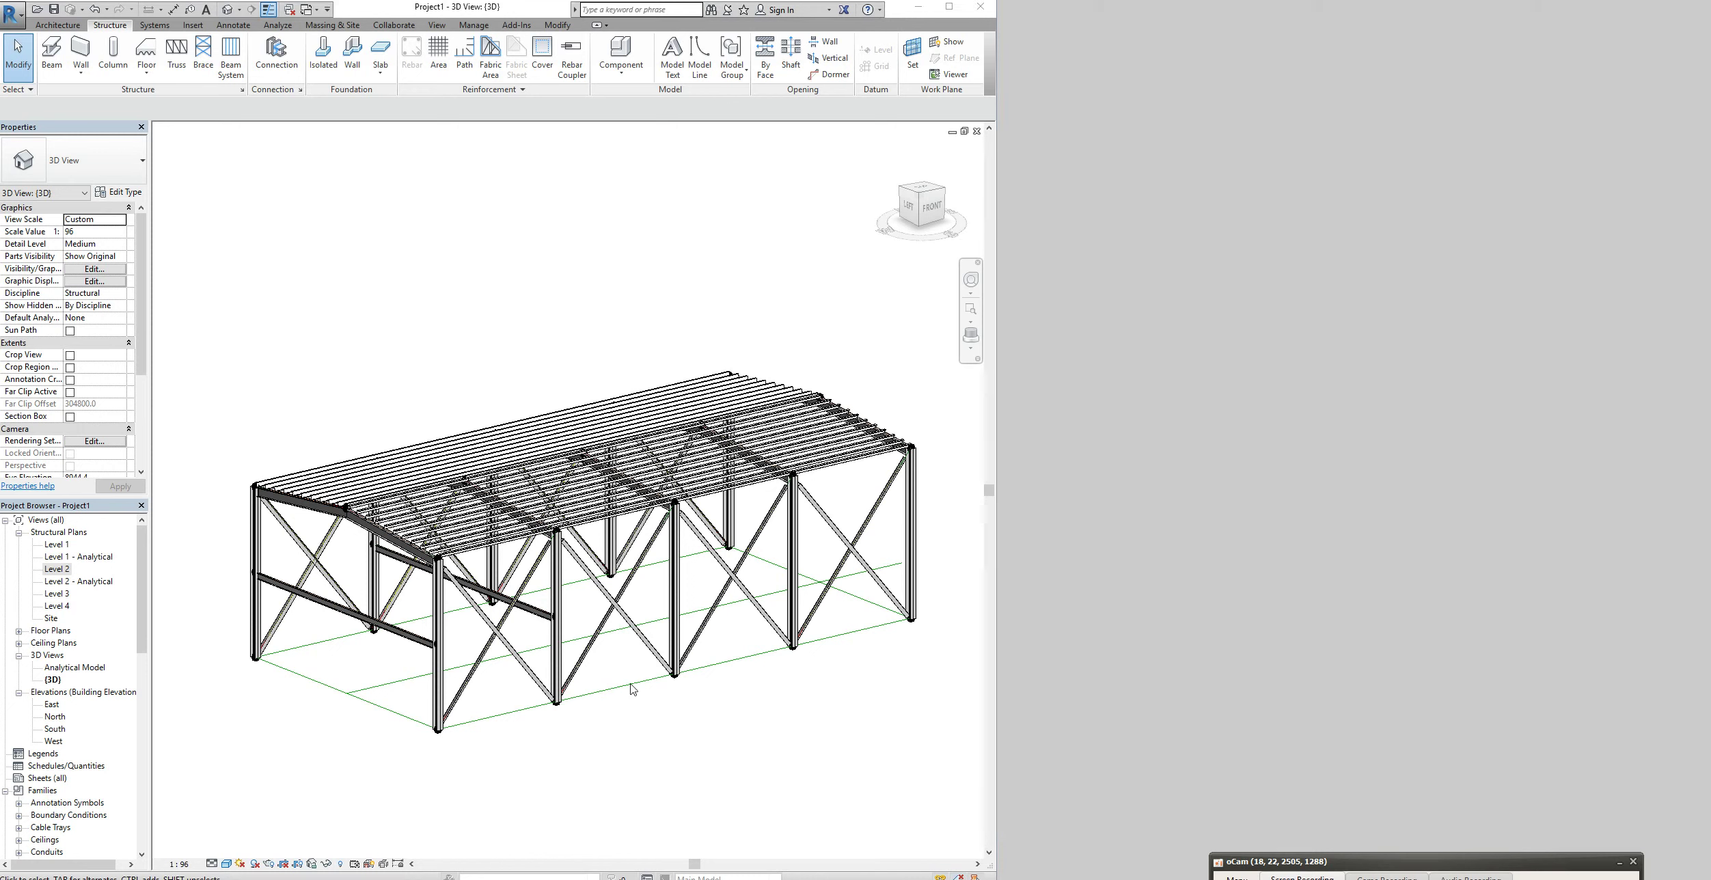
# Start a structural beam system and set its fixed spacing to 600 mm in the Level 2 plan
pyautogui.click(238, 64)
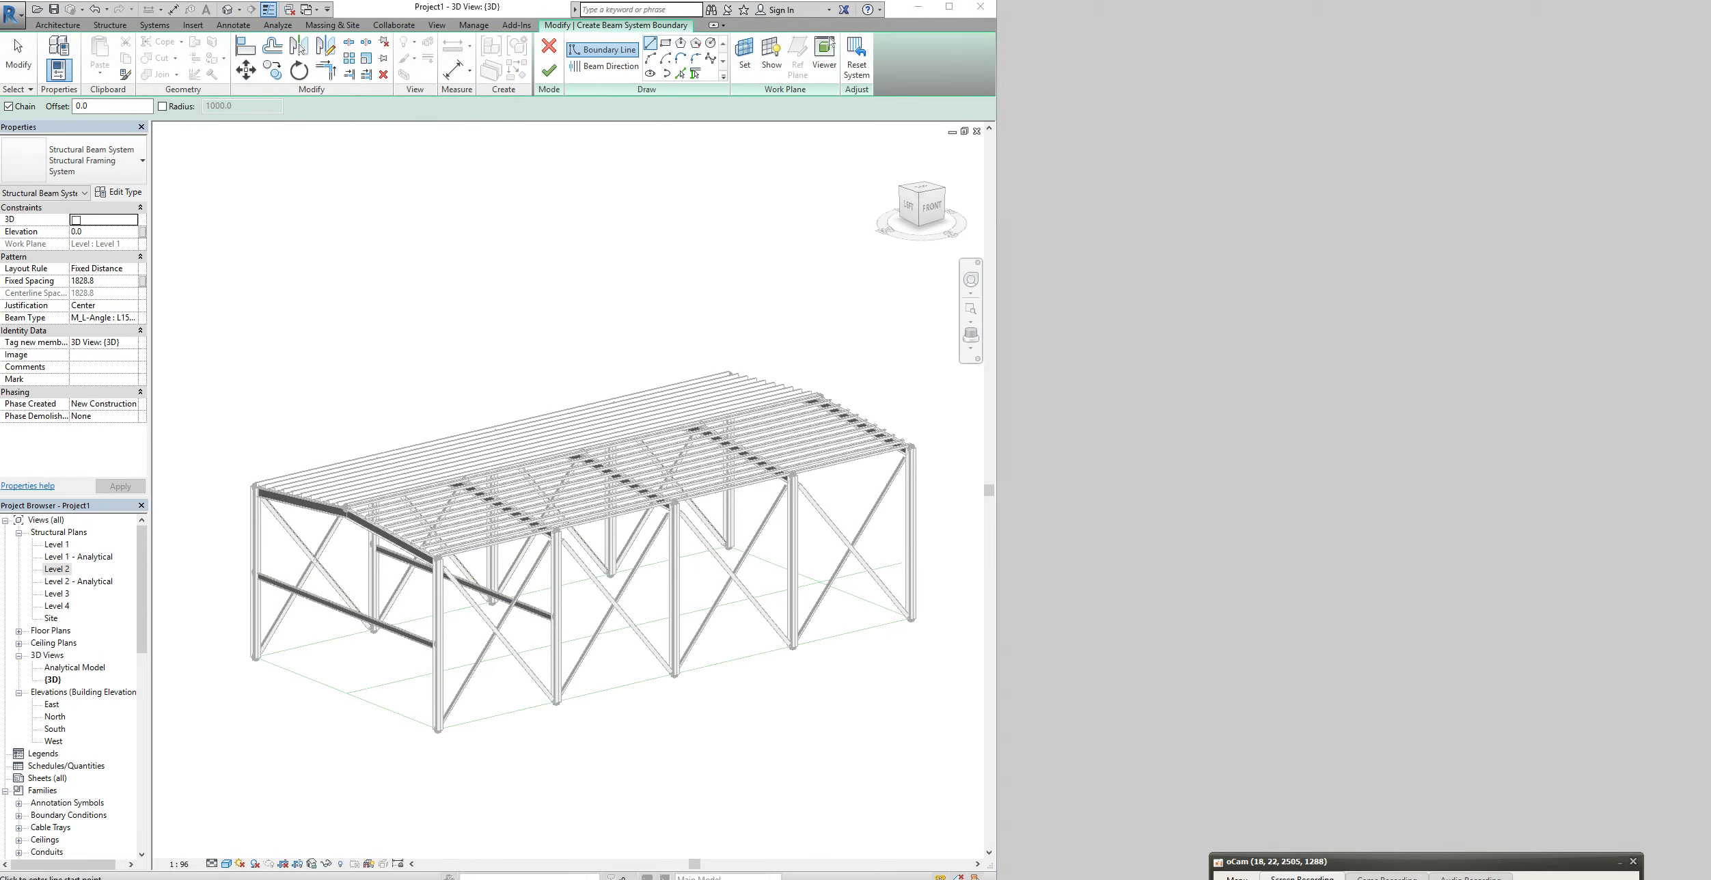
pyautogui.doubleClick(57, 569)
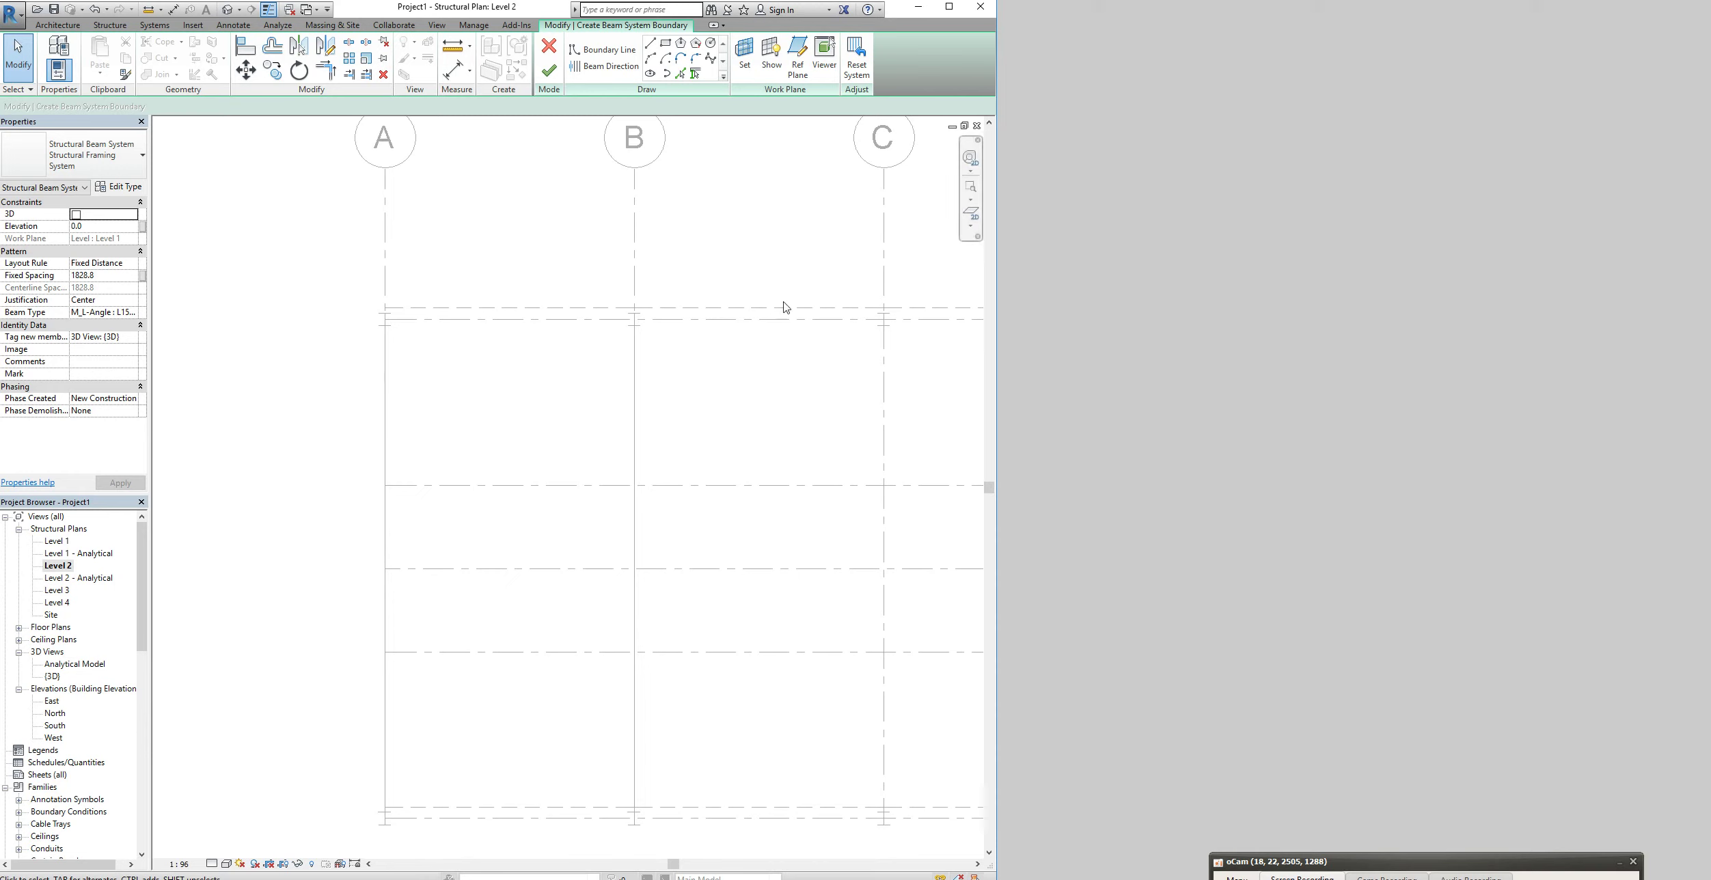
pyautogui.click(109, 25)
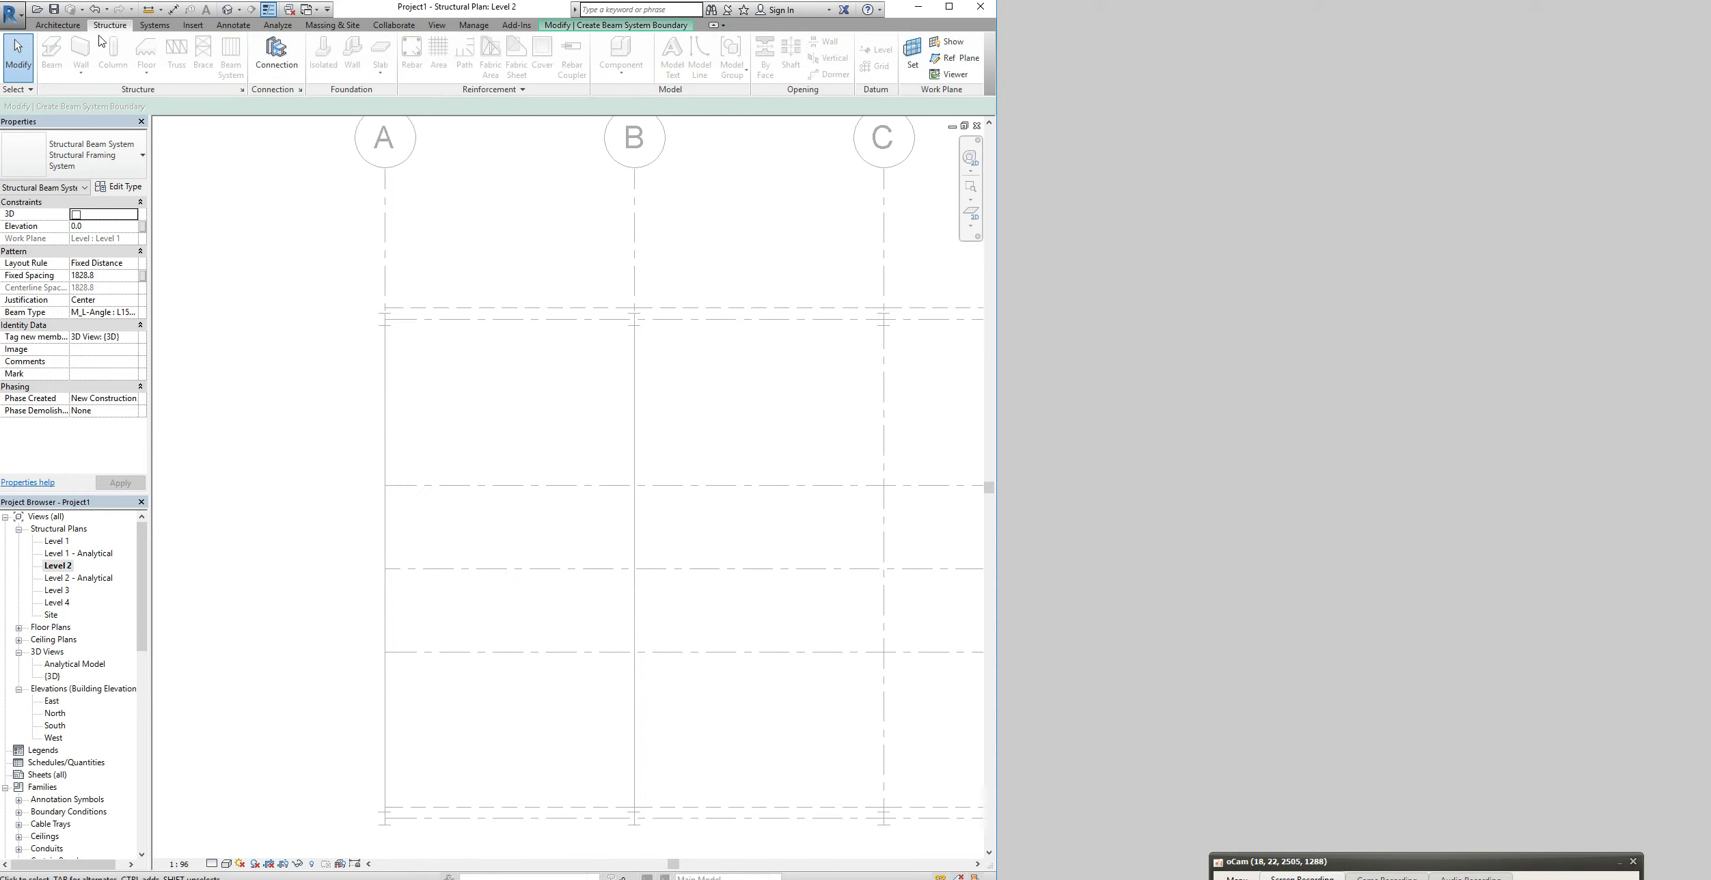
pyautogui.scroll(-1, 654, 287)
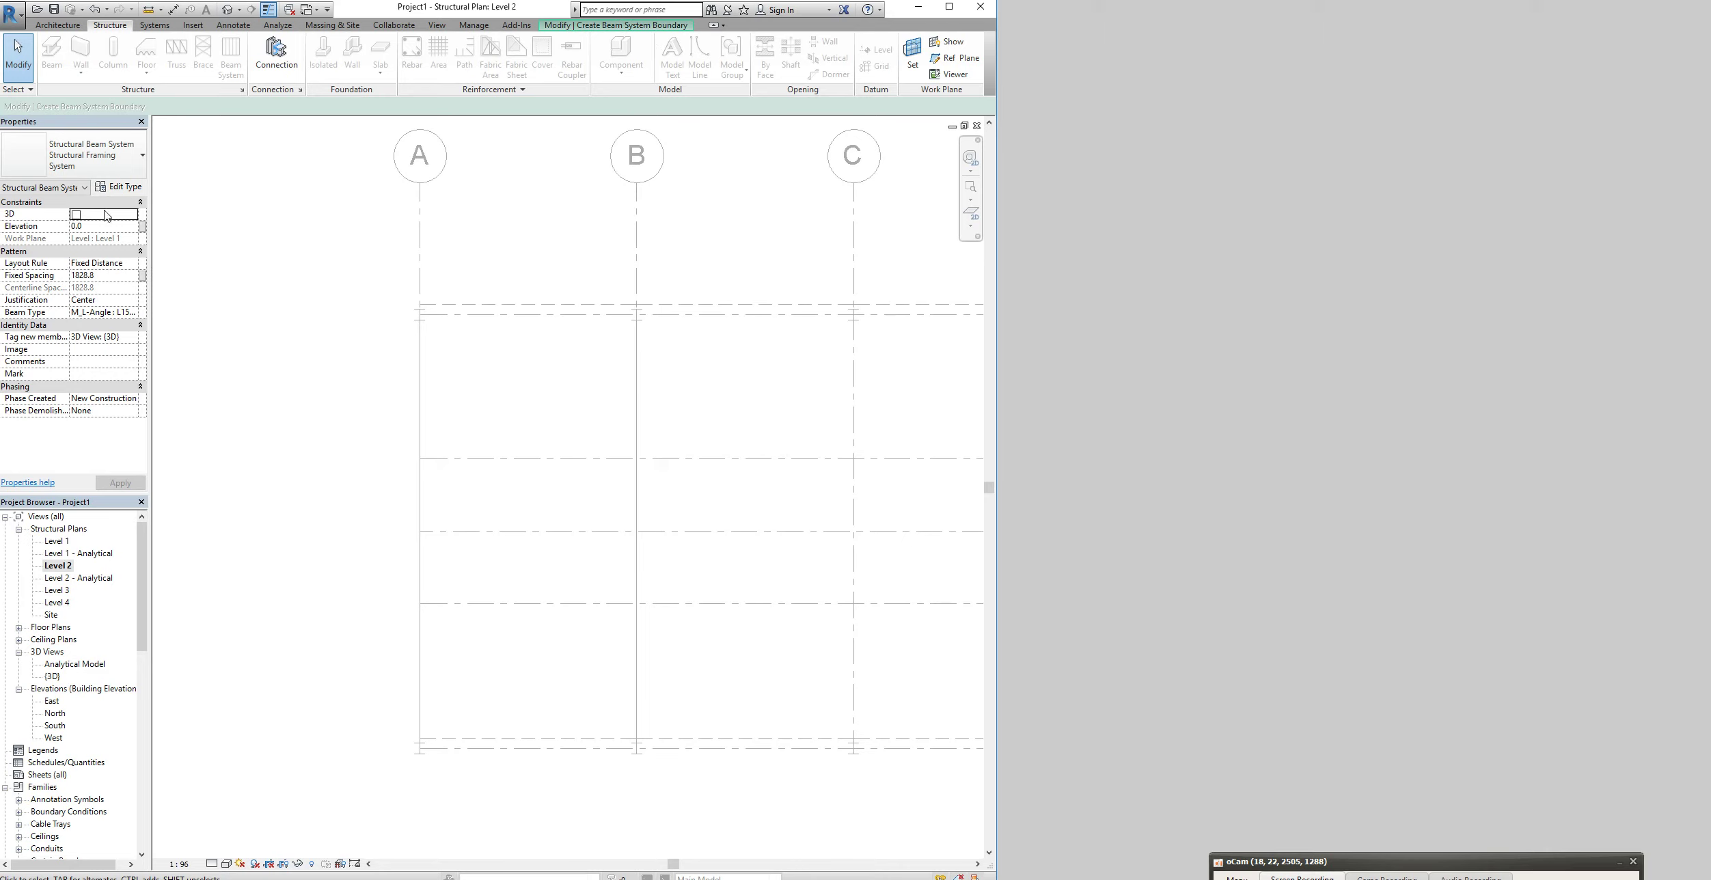
pyautogui.click(127, 276)
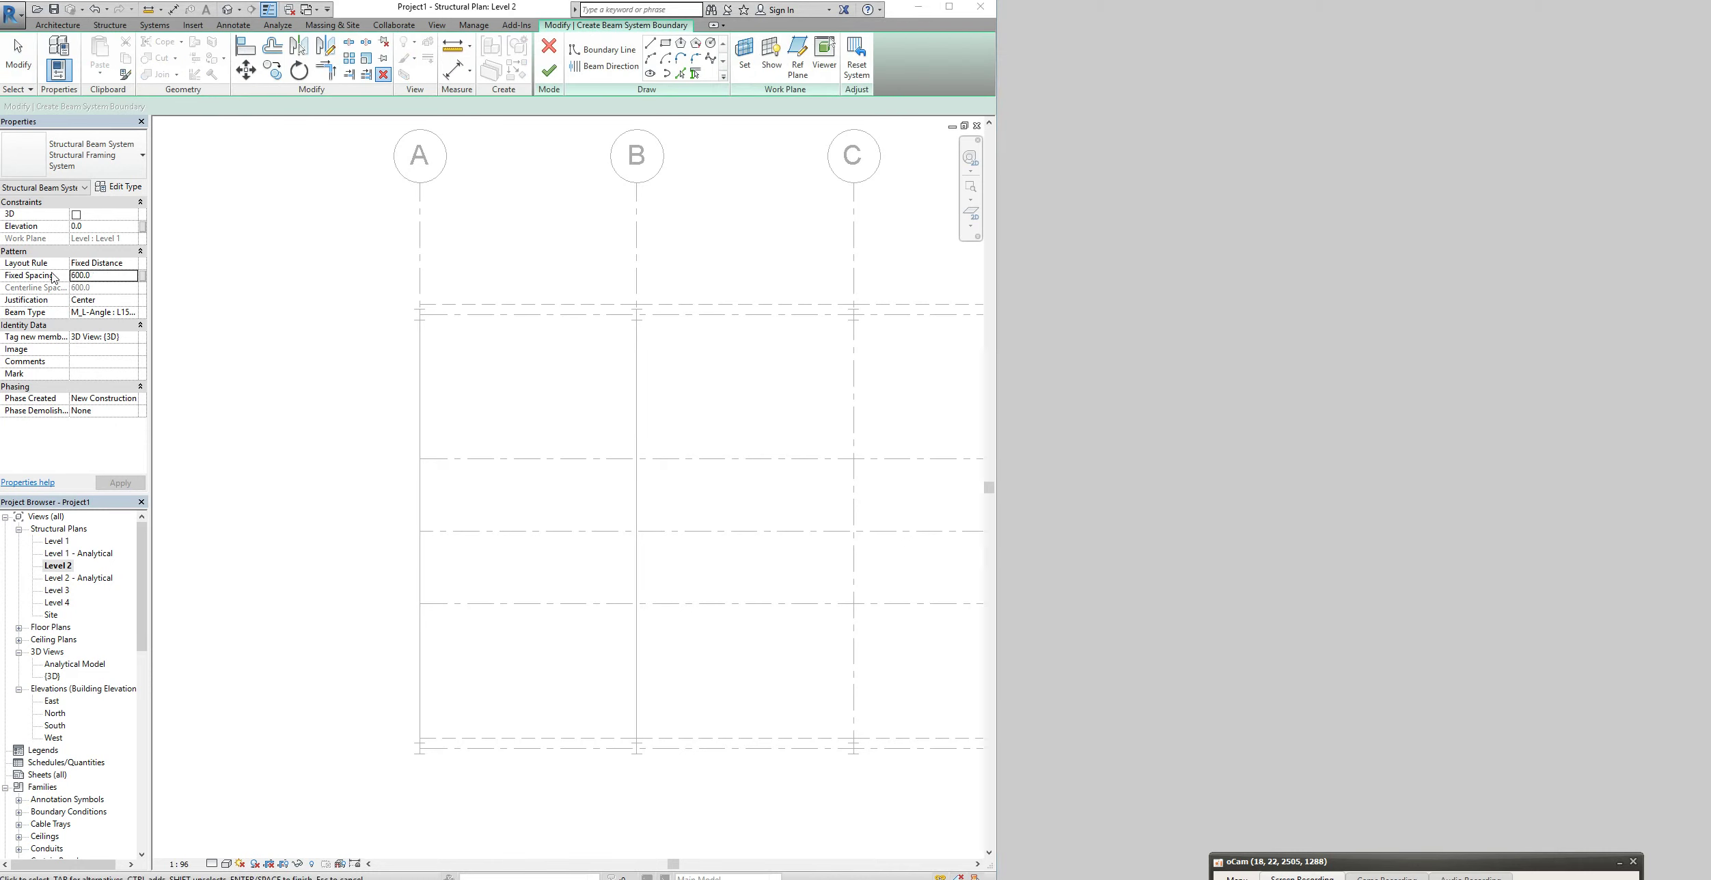
pyautogui.click(108, 275)
# Try to create the beam system from a rectangular boundary between grids A and B across the frame's width, and check it in 3D
pyautogui.click(666, 42)
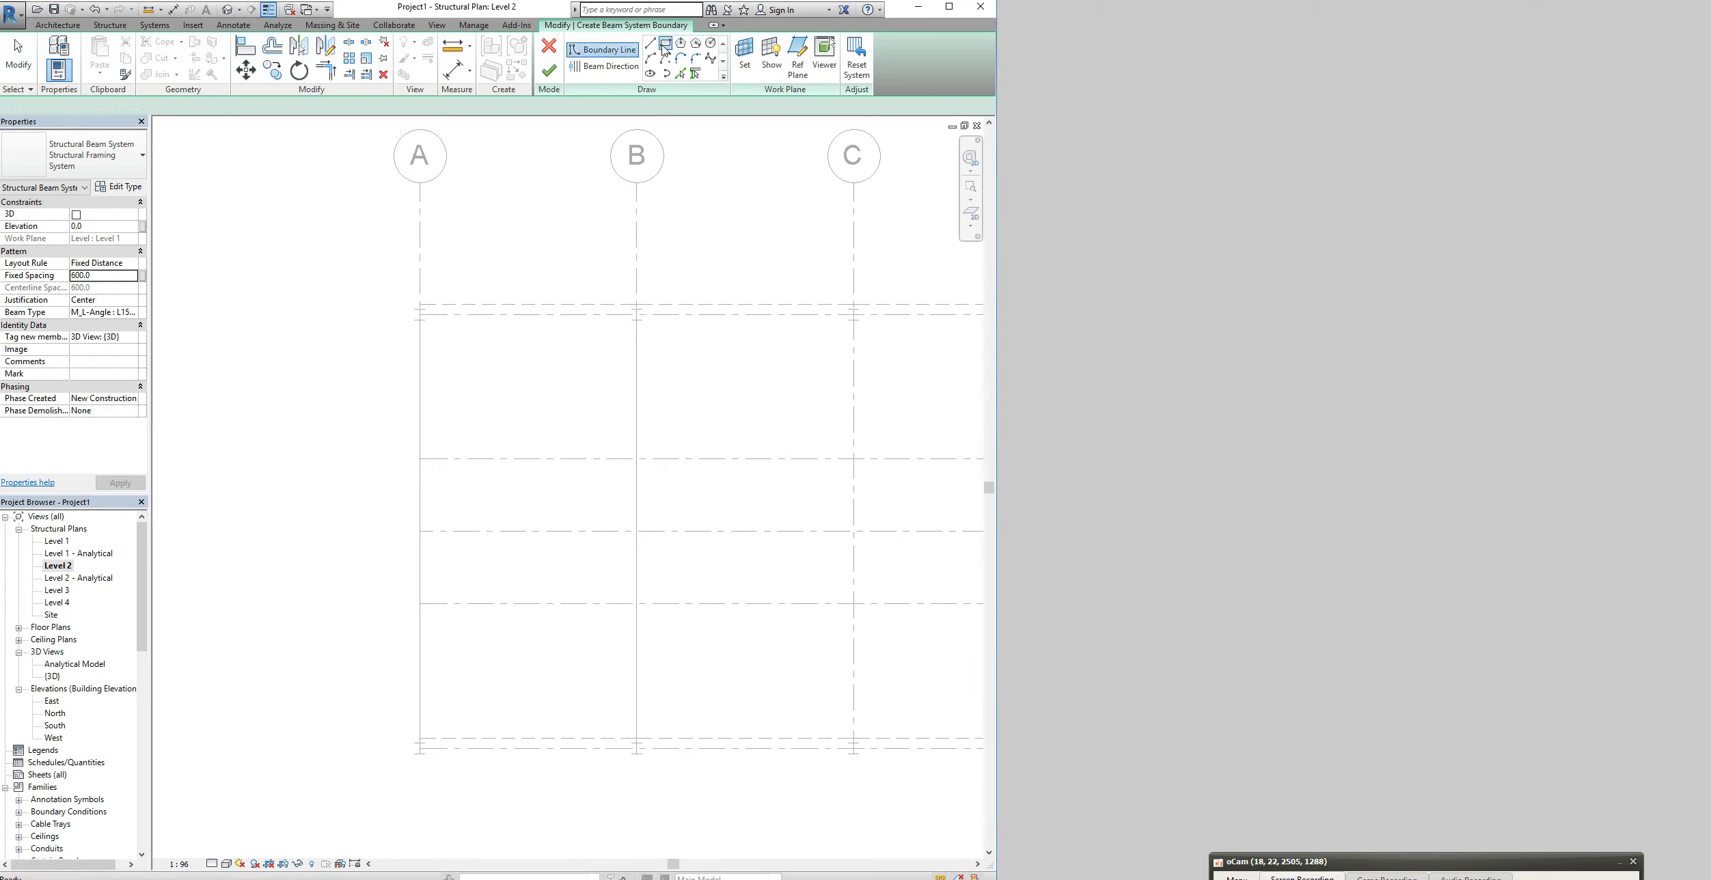
pyautogui.click(420, 313)
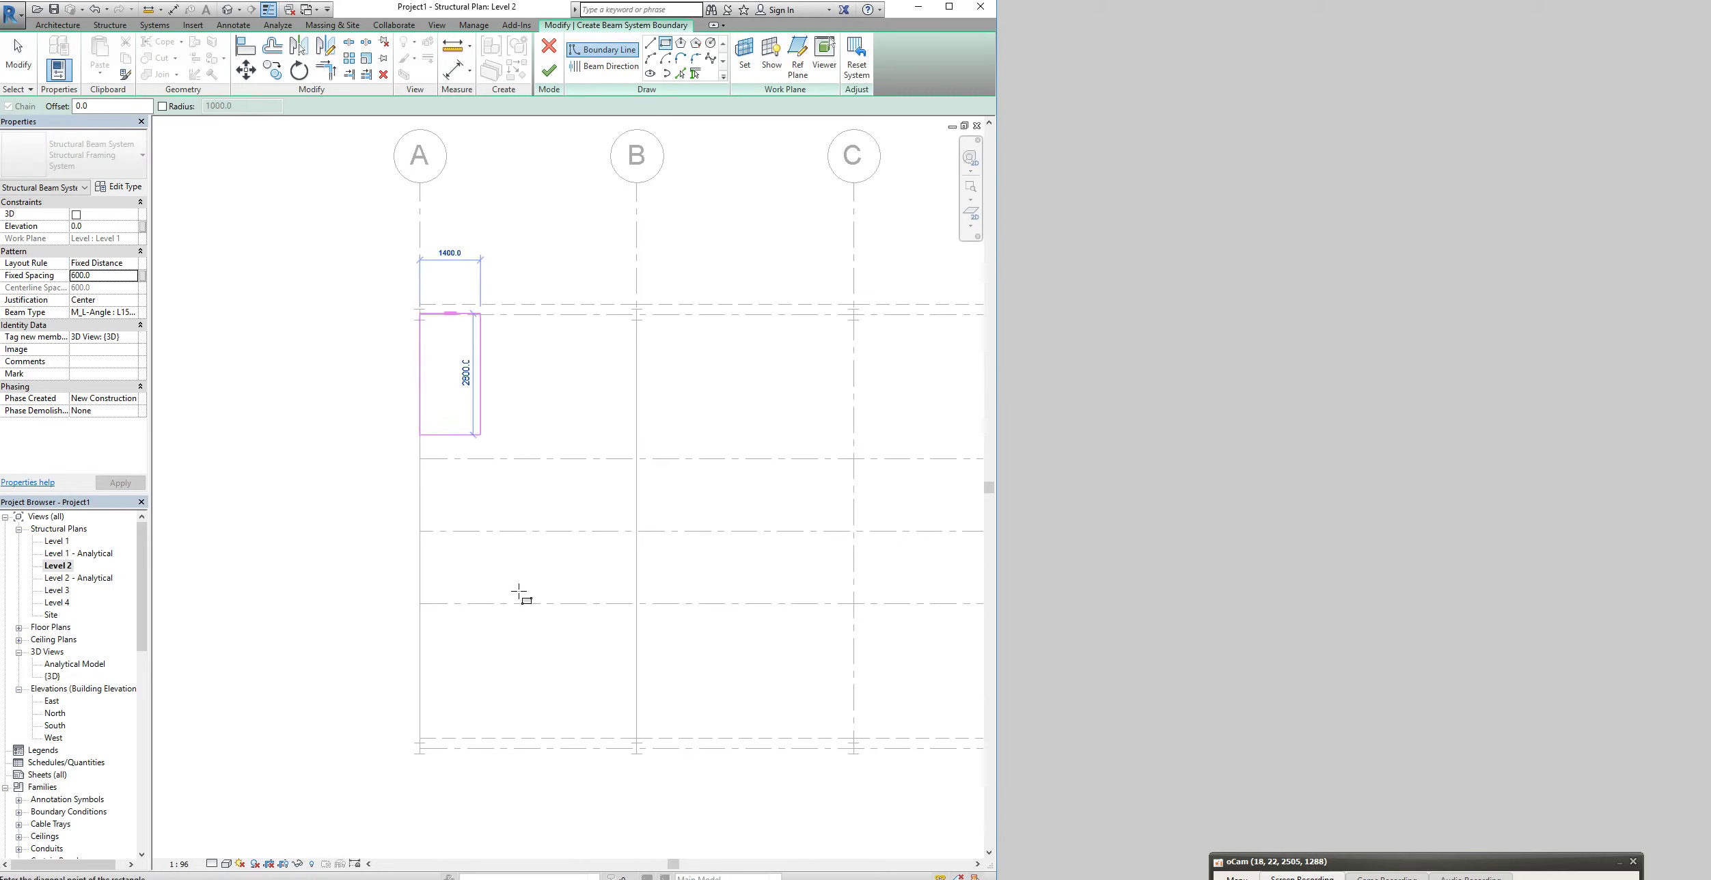
pyautogui.click(636, 748)
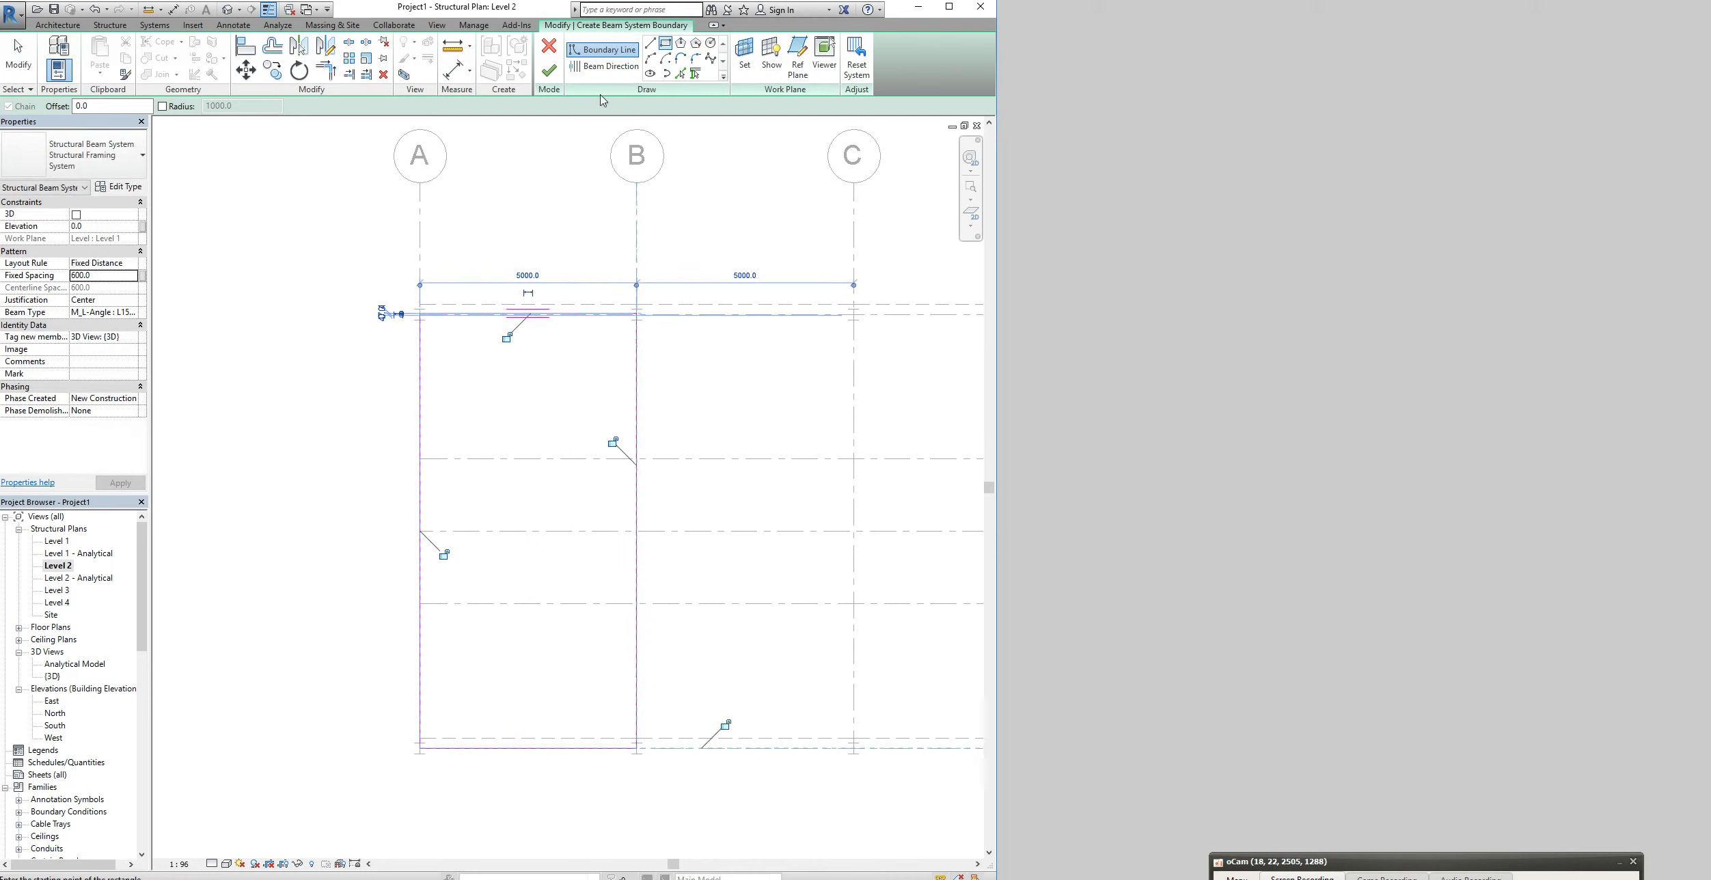
pyautogui.click(549, 70)
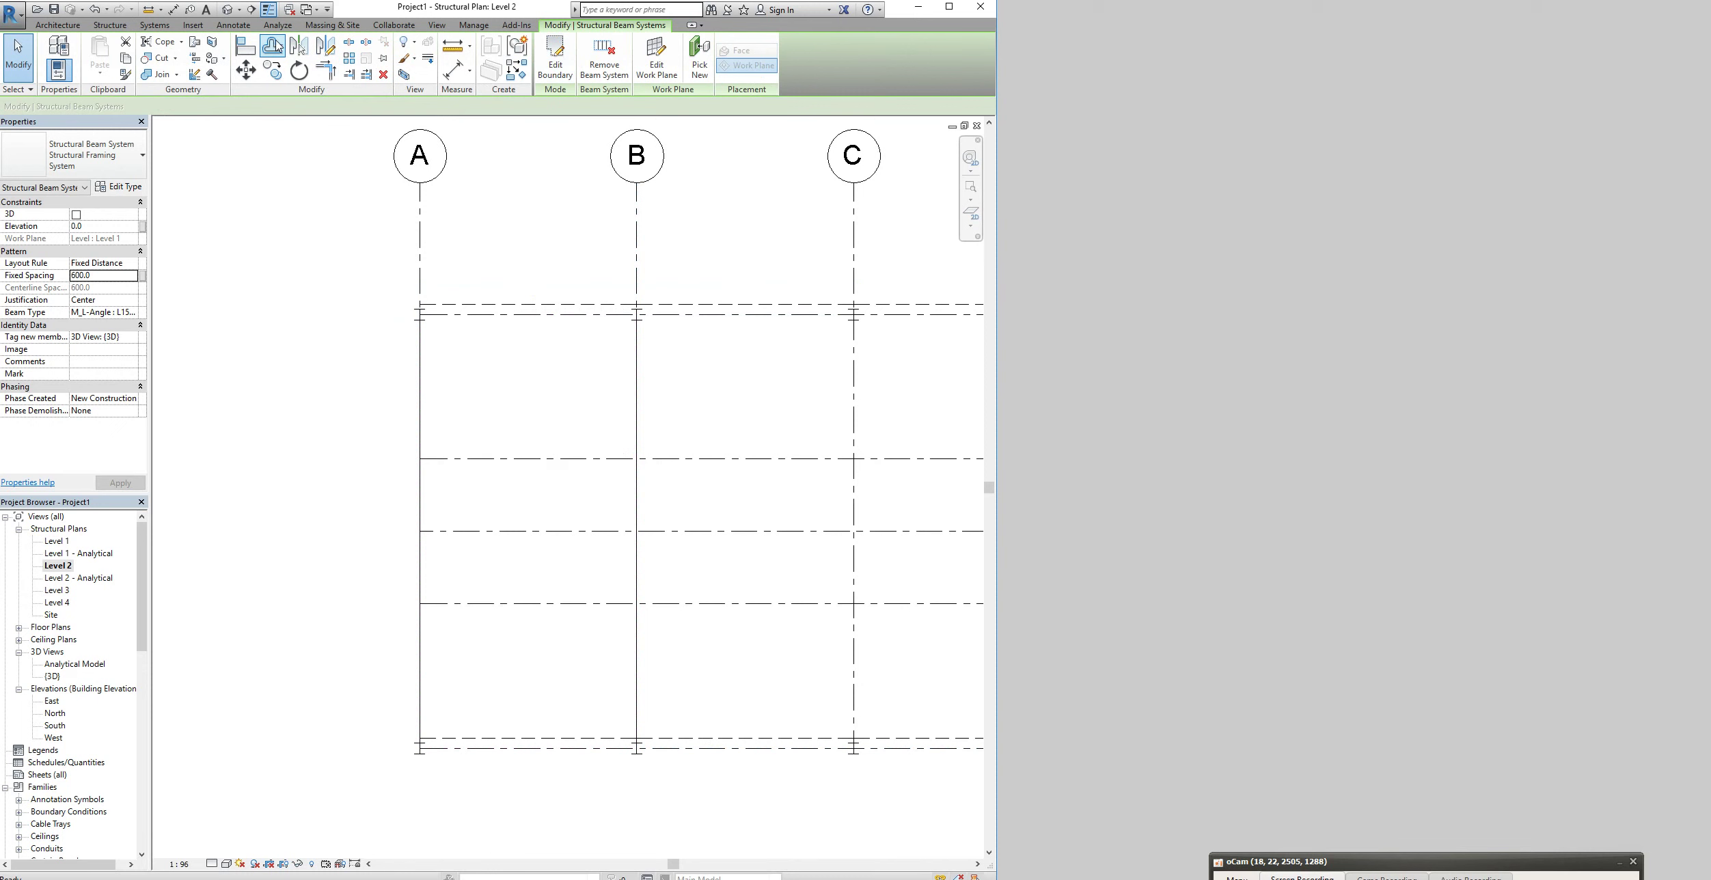
pyautogui.click(231, 10)
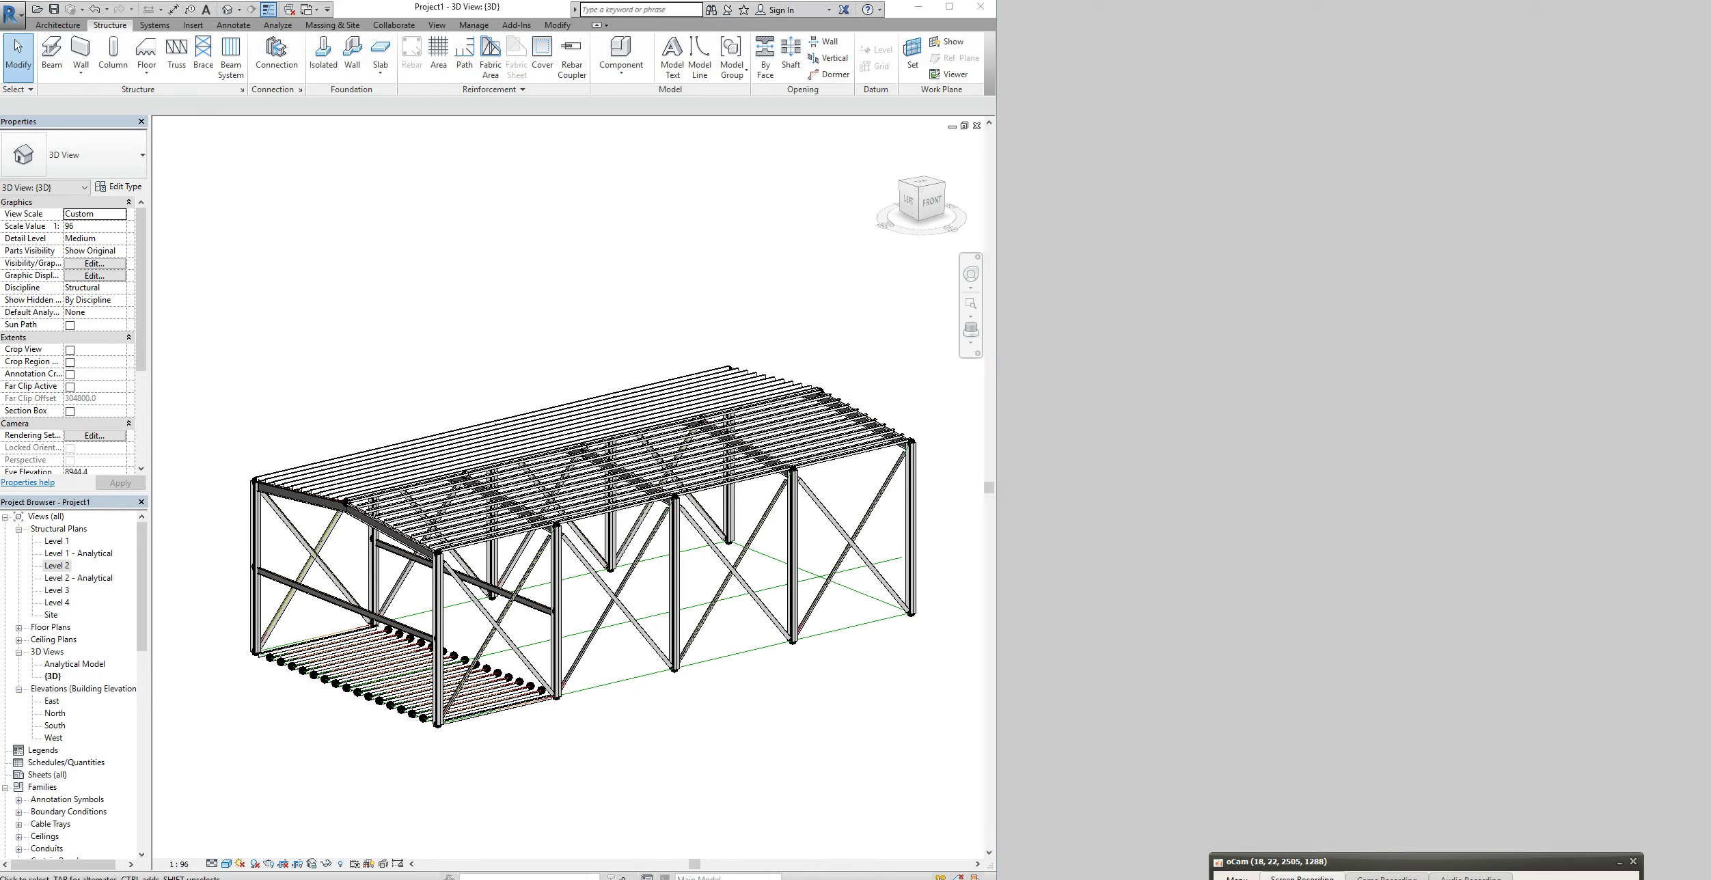
# Undo the beam system at ground level along with its boundary, and discard the sketch
pyautogui.click(98, 10)
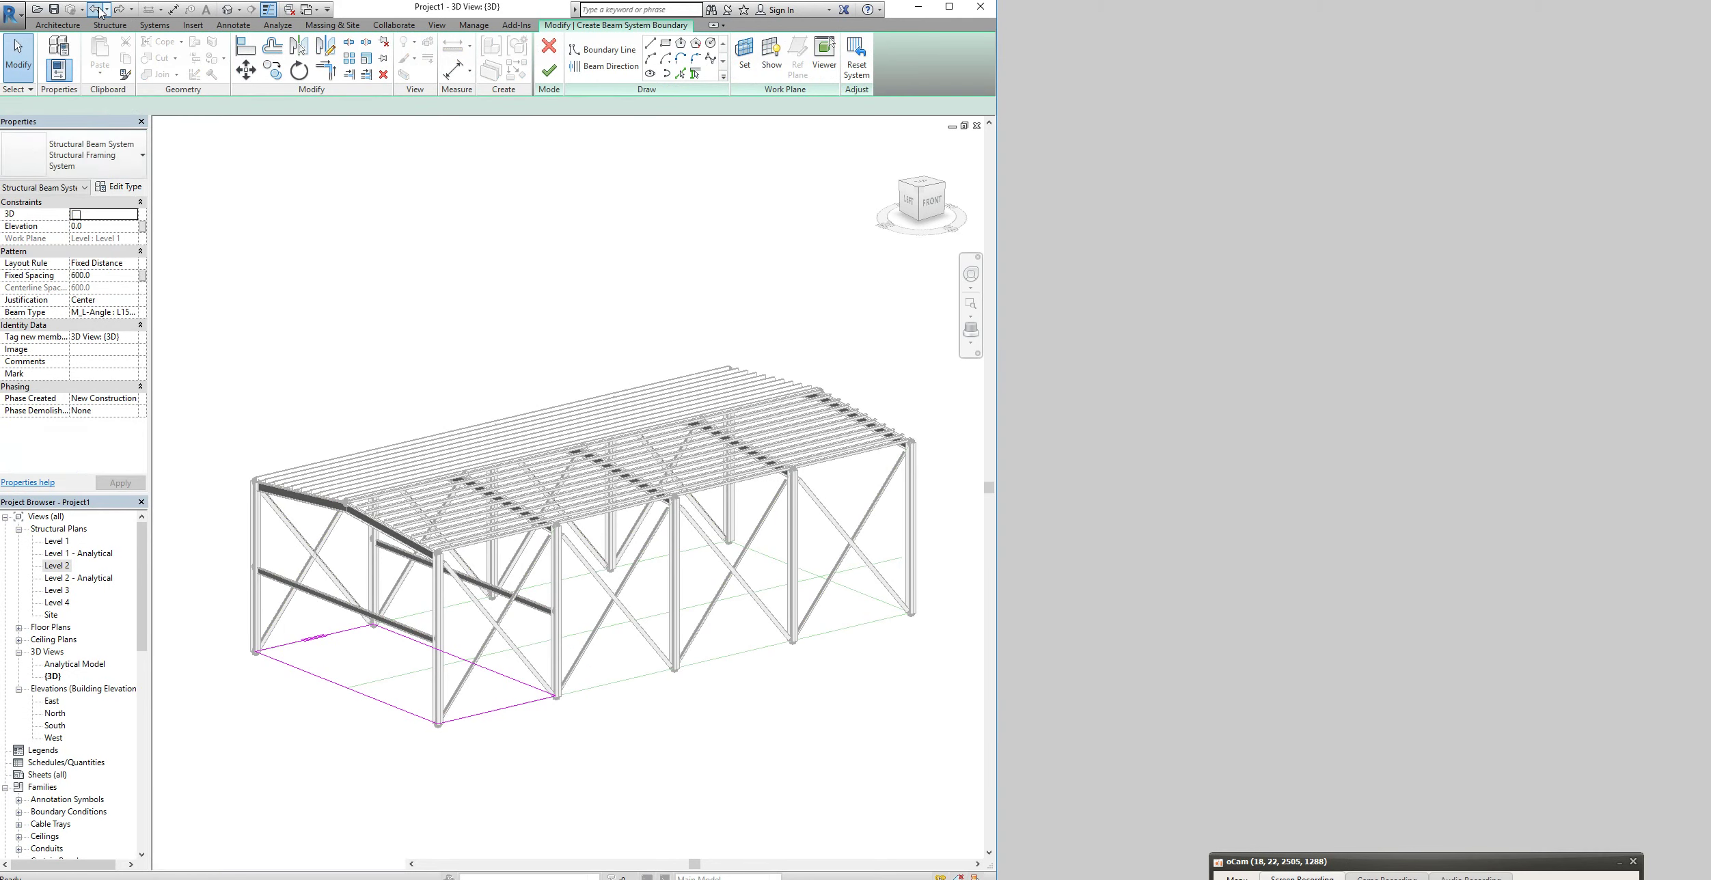
pyautogui.click(97, 9)
pyautogui.click(98, 11)
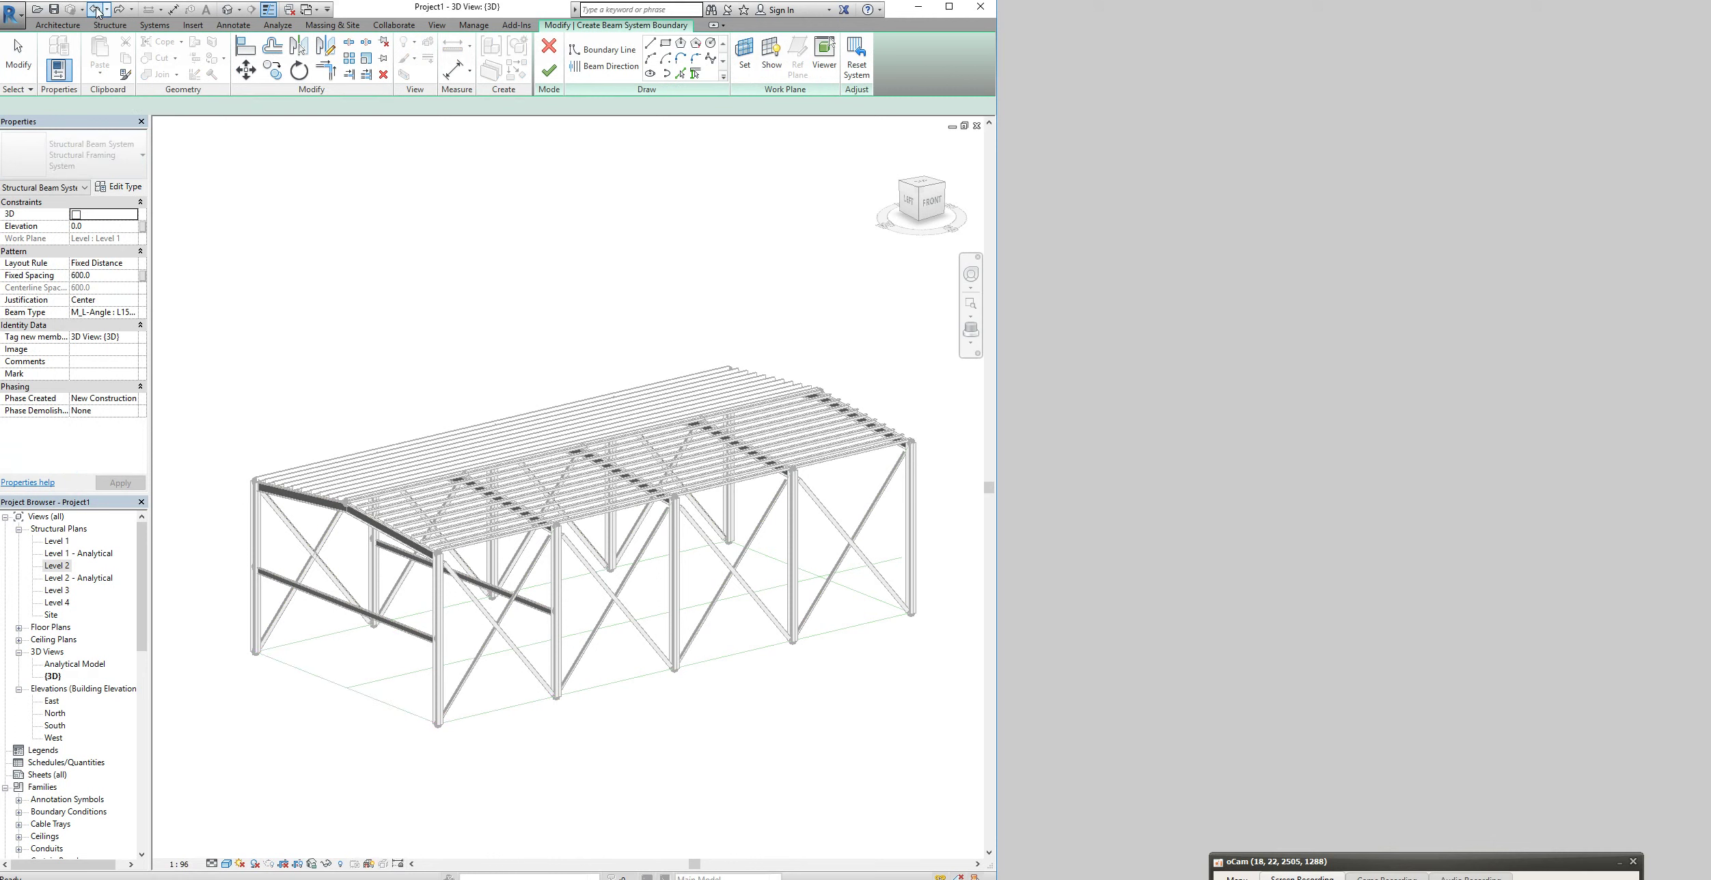
pyautogui.click(551, 46)
pyautogui.click(891, 484)
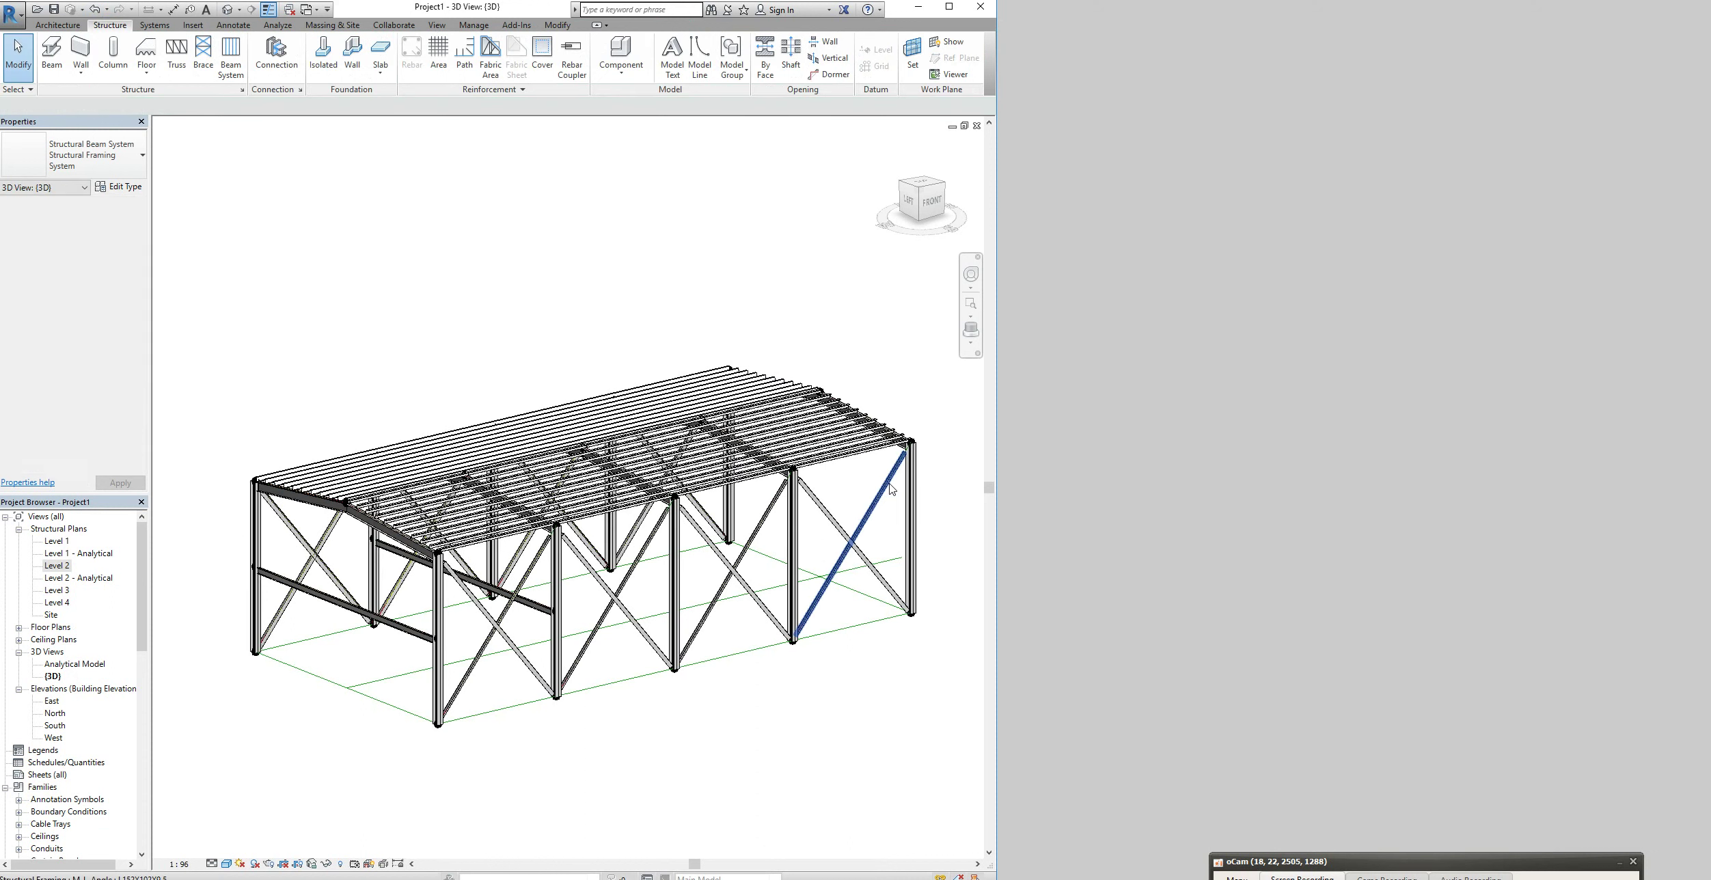
# Create a beam system on the Level 2 plan with a rectangular boundary between grids A and B across the frame's width
pyautogui.doubleClick(55, 565)
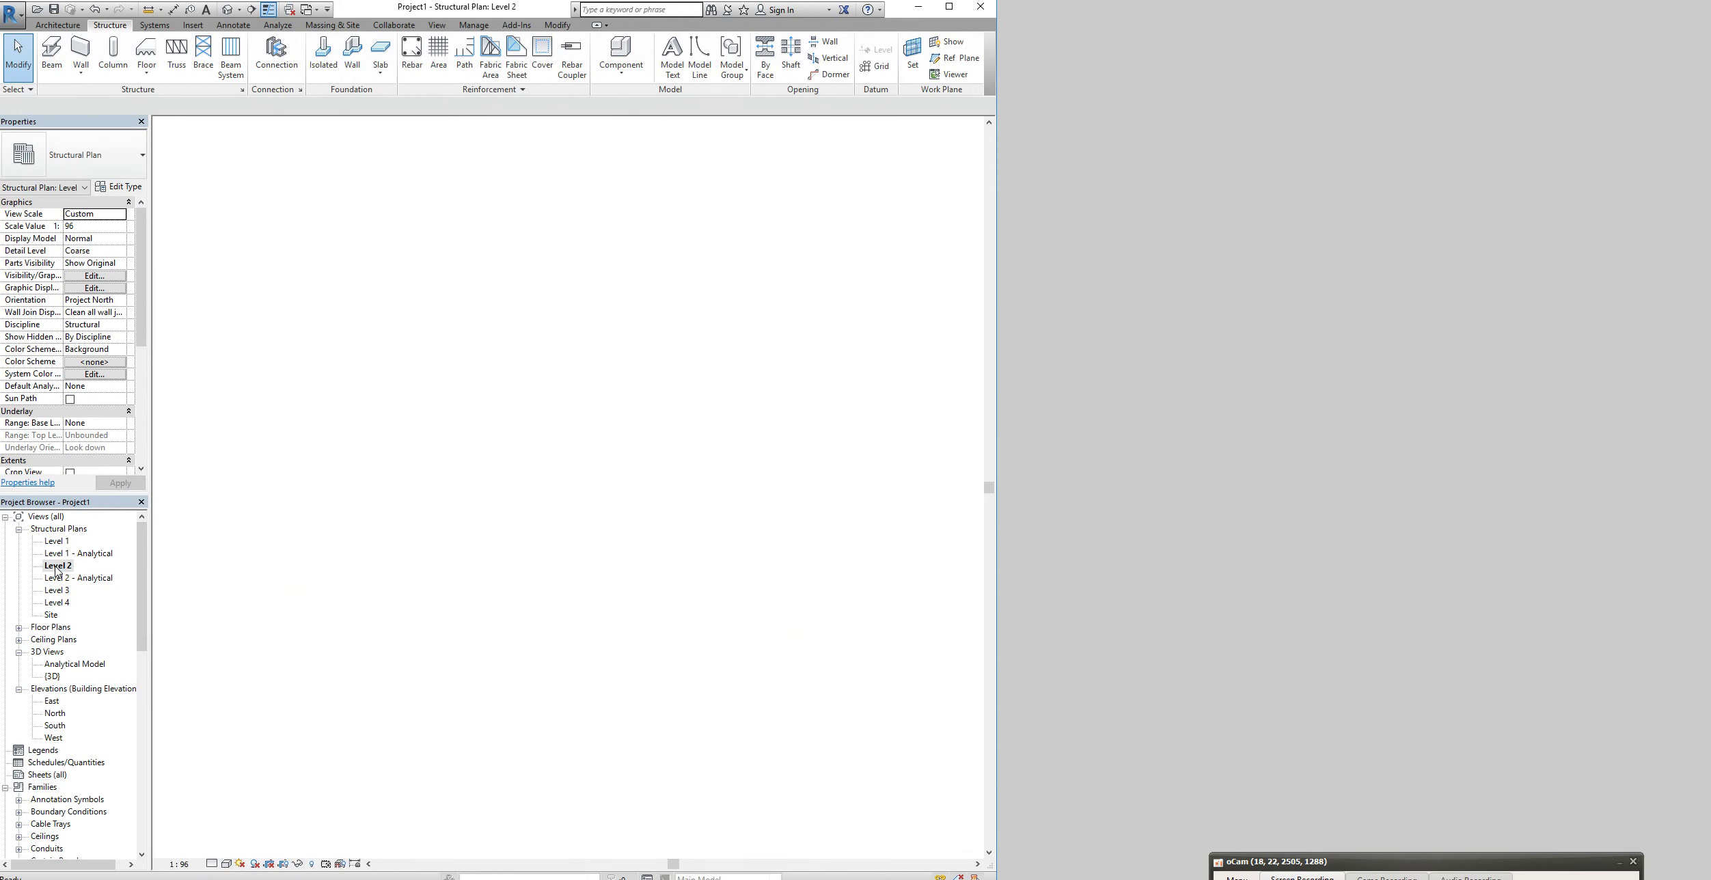
pyautogui.press('b')
pyautogui.press('s')
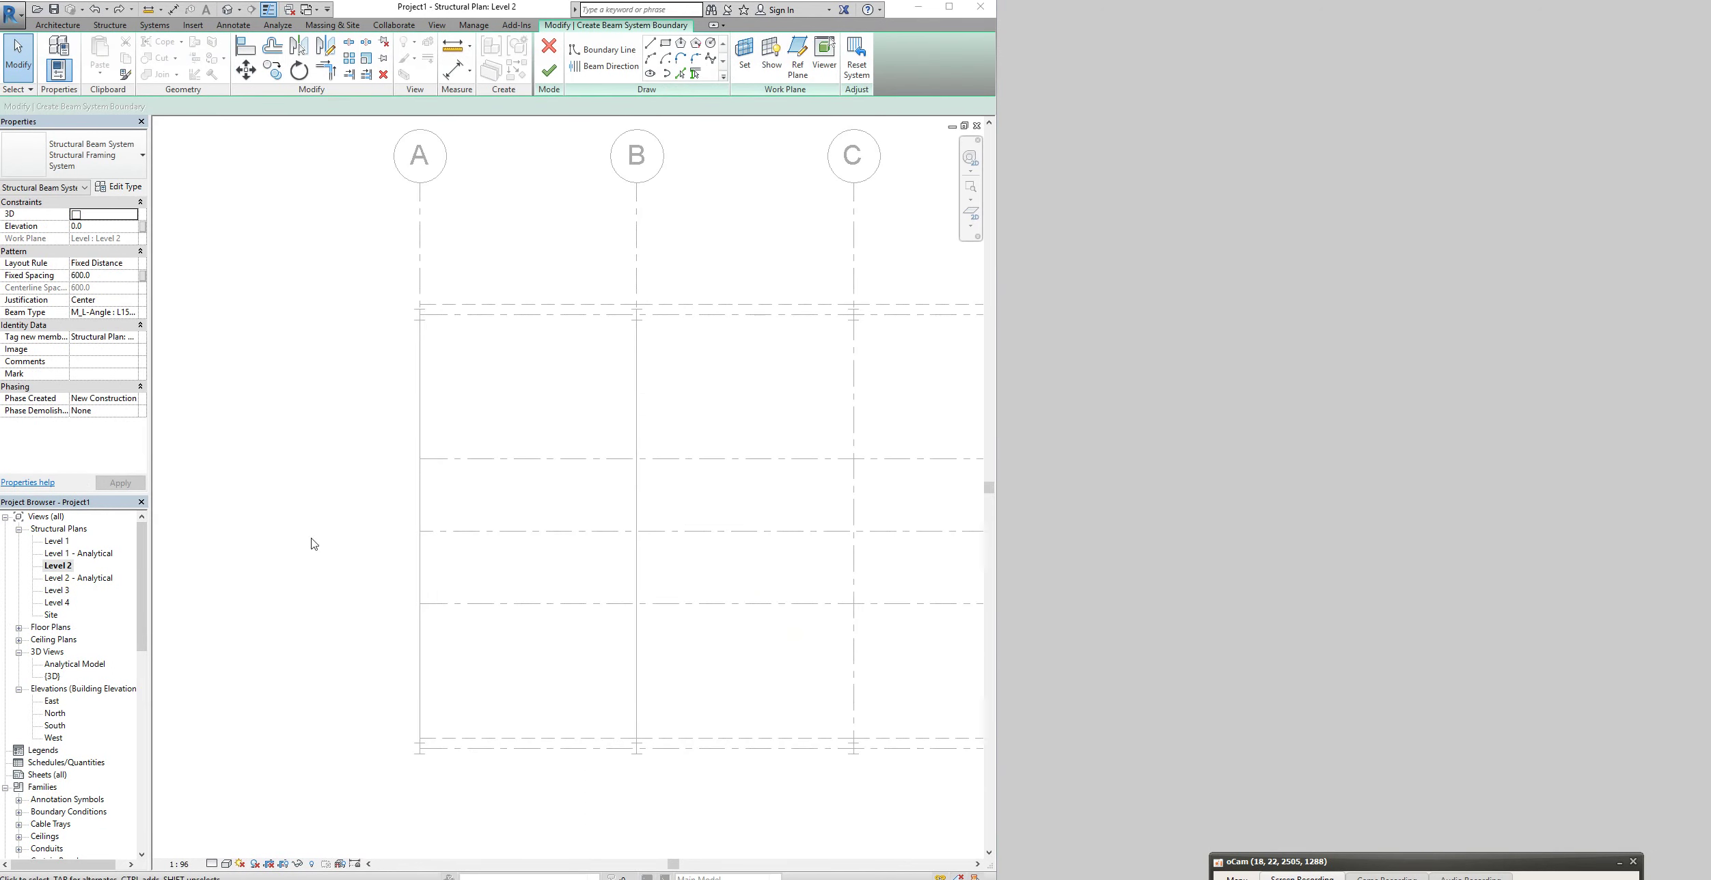
pyautogui.click(664, 44)
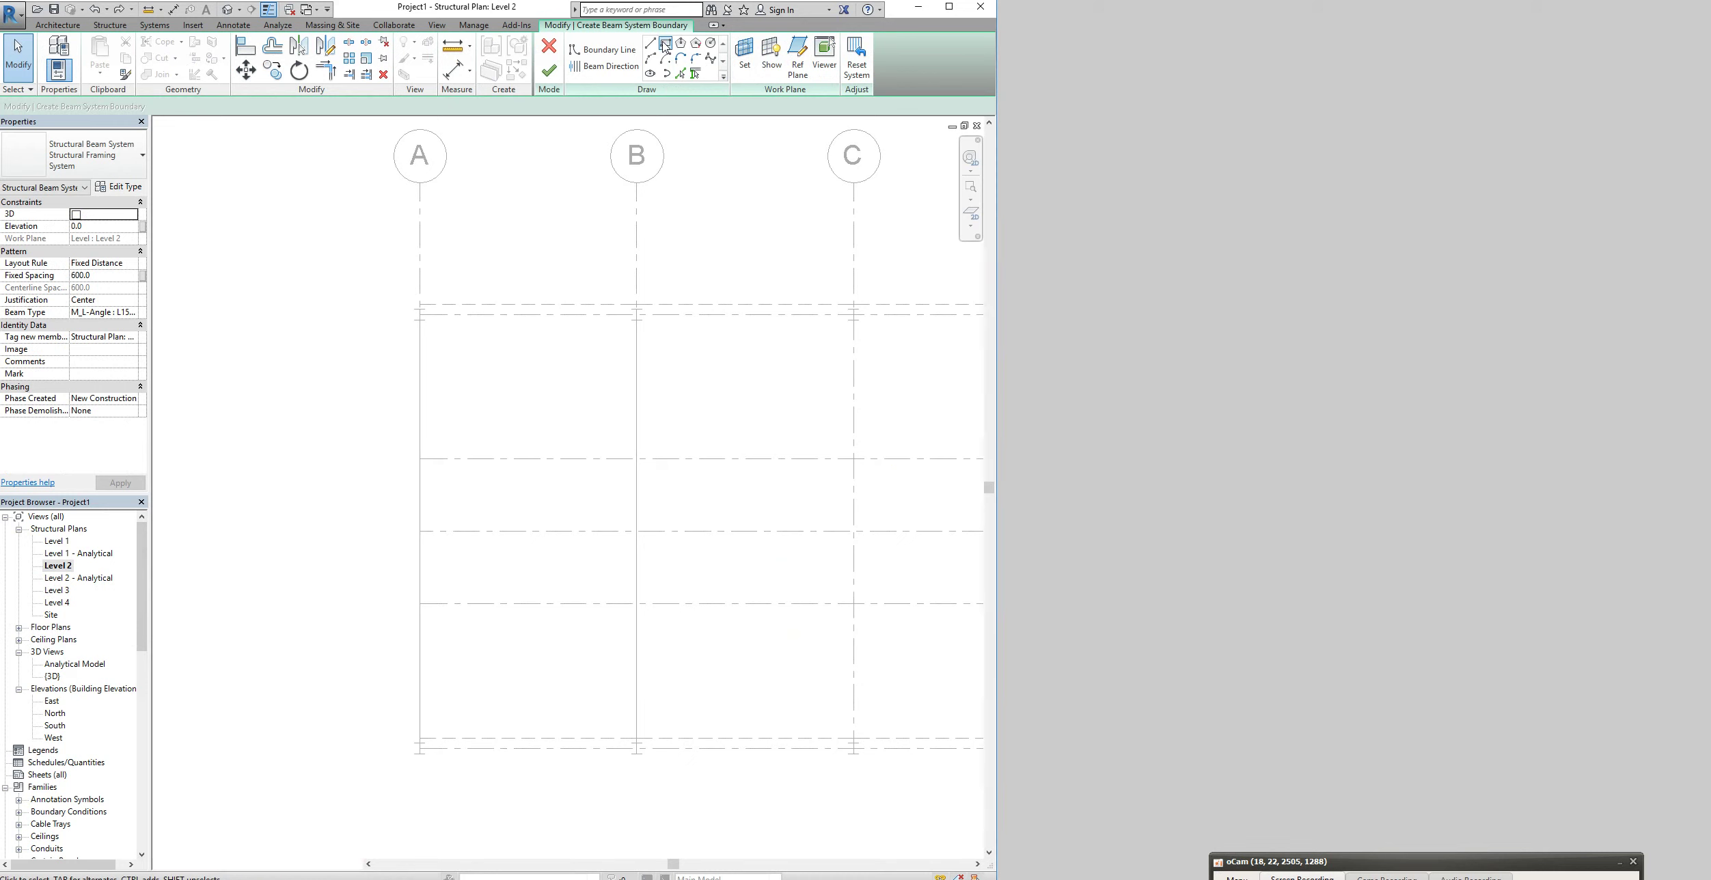
pyautogui.click(420, 315)
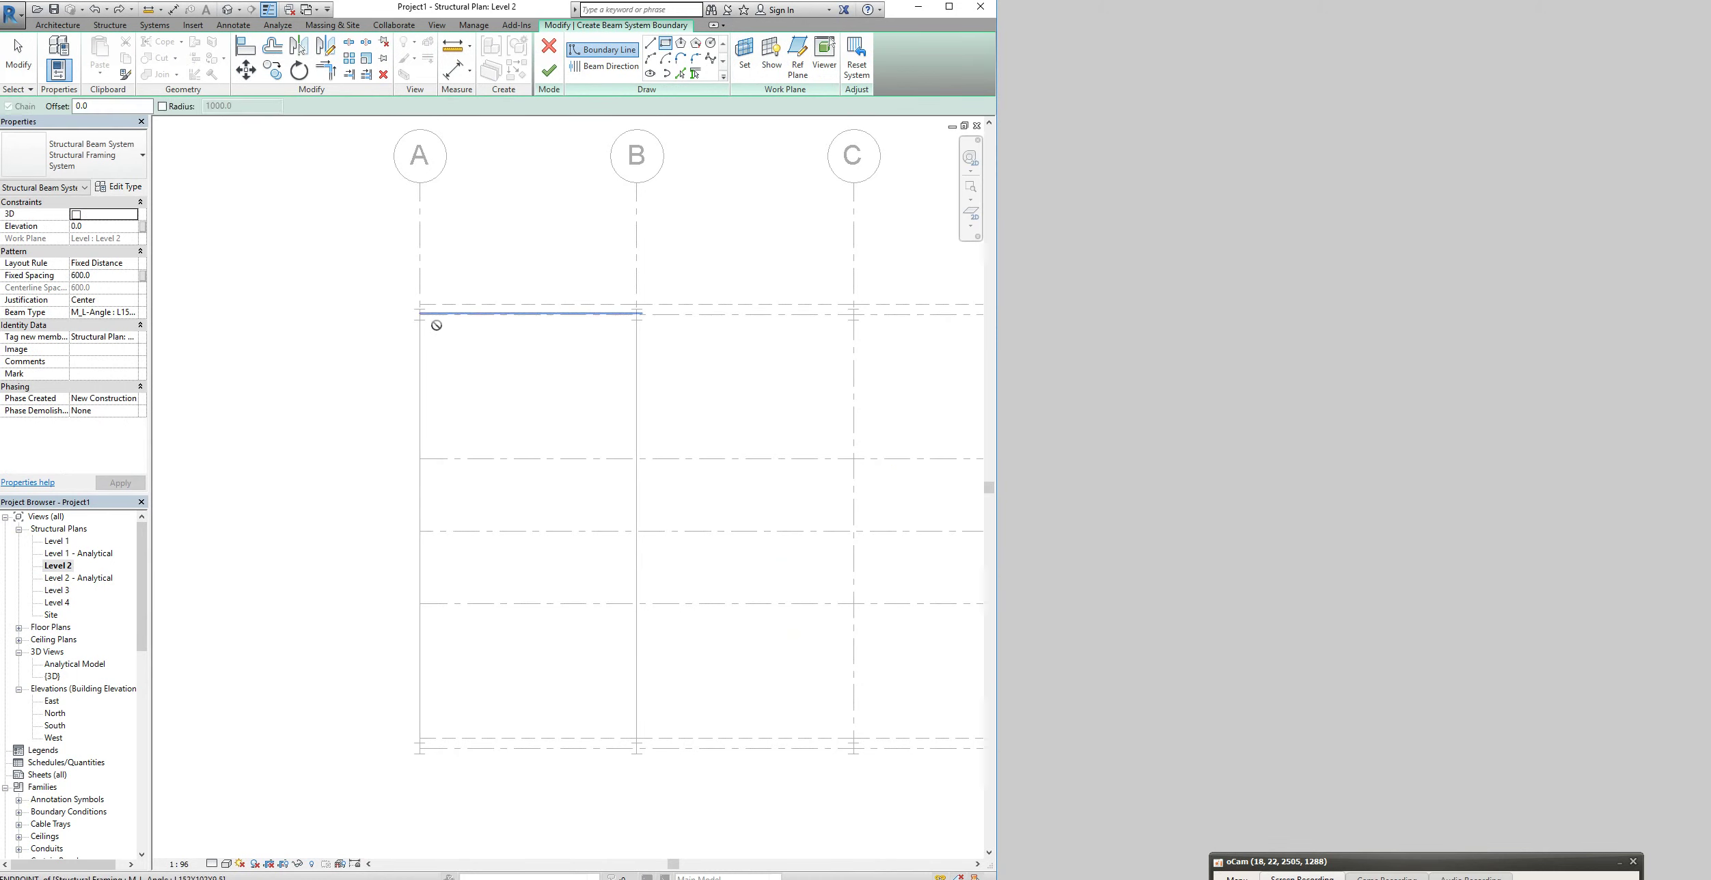
pyautogui.click(635, 747)
pyautogui.scroll(3, 636, 747)
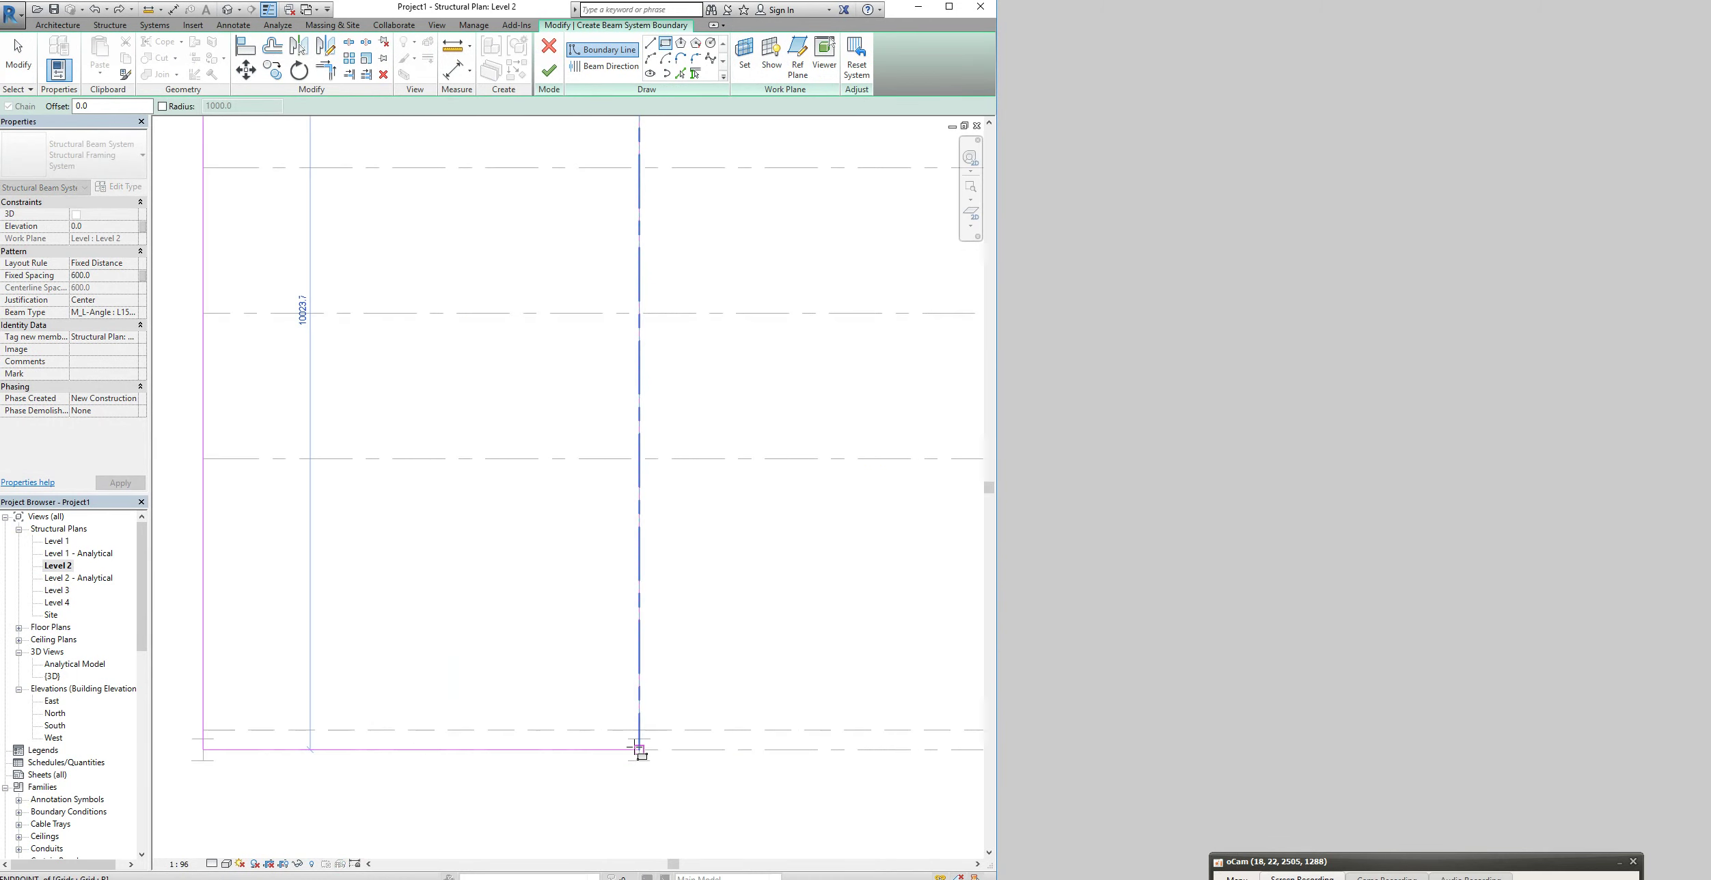
pyautogui.click(636, 748)
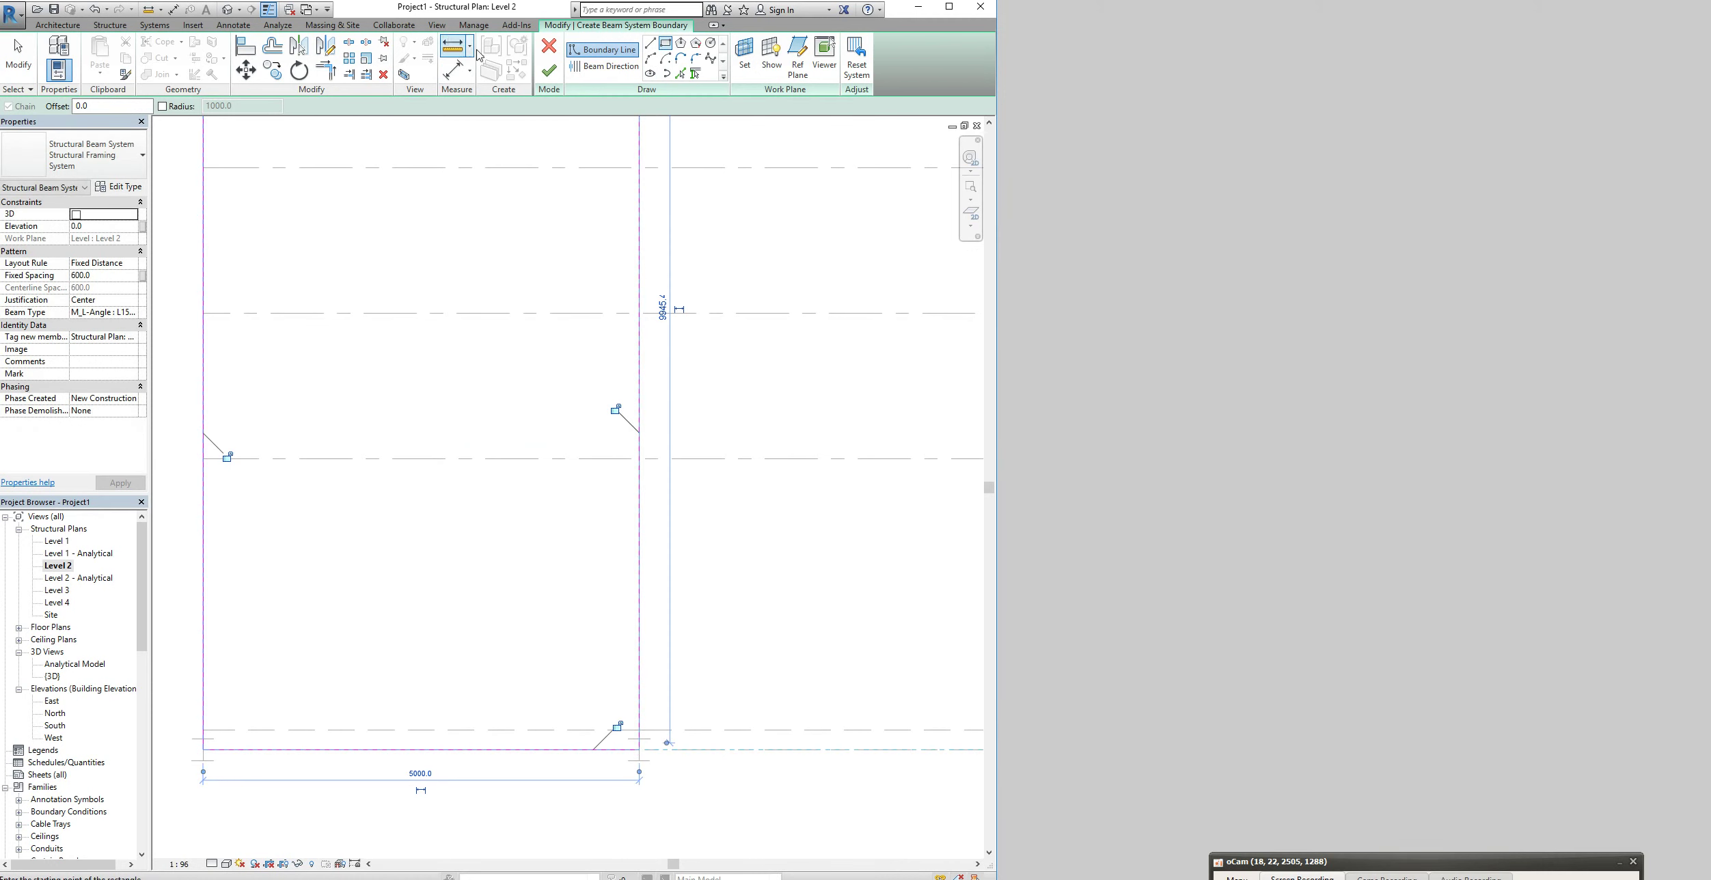
pyautogui.click(549, 72)
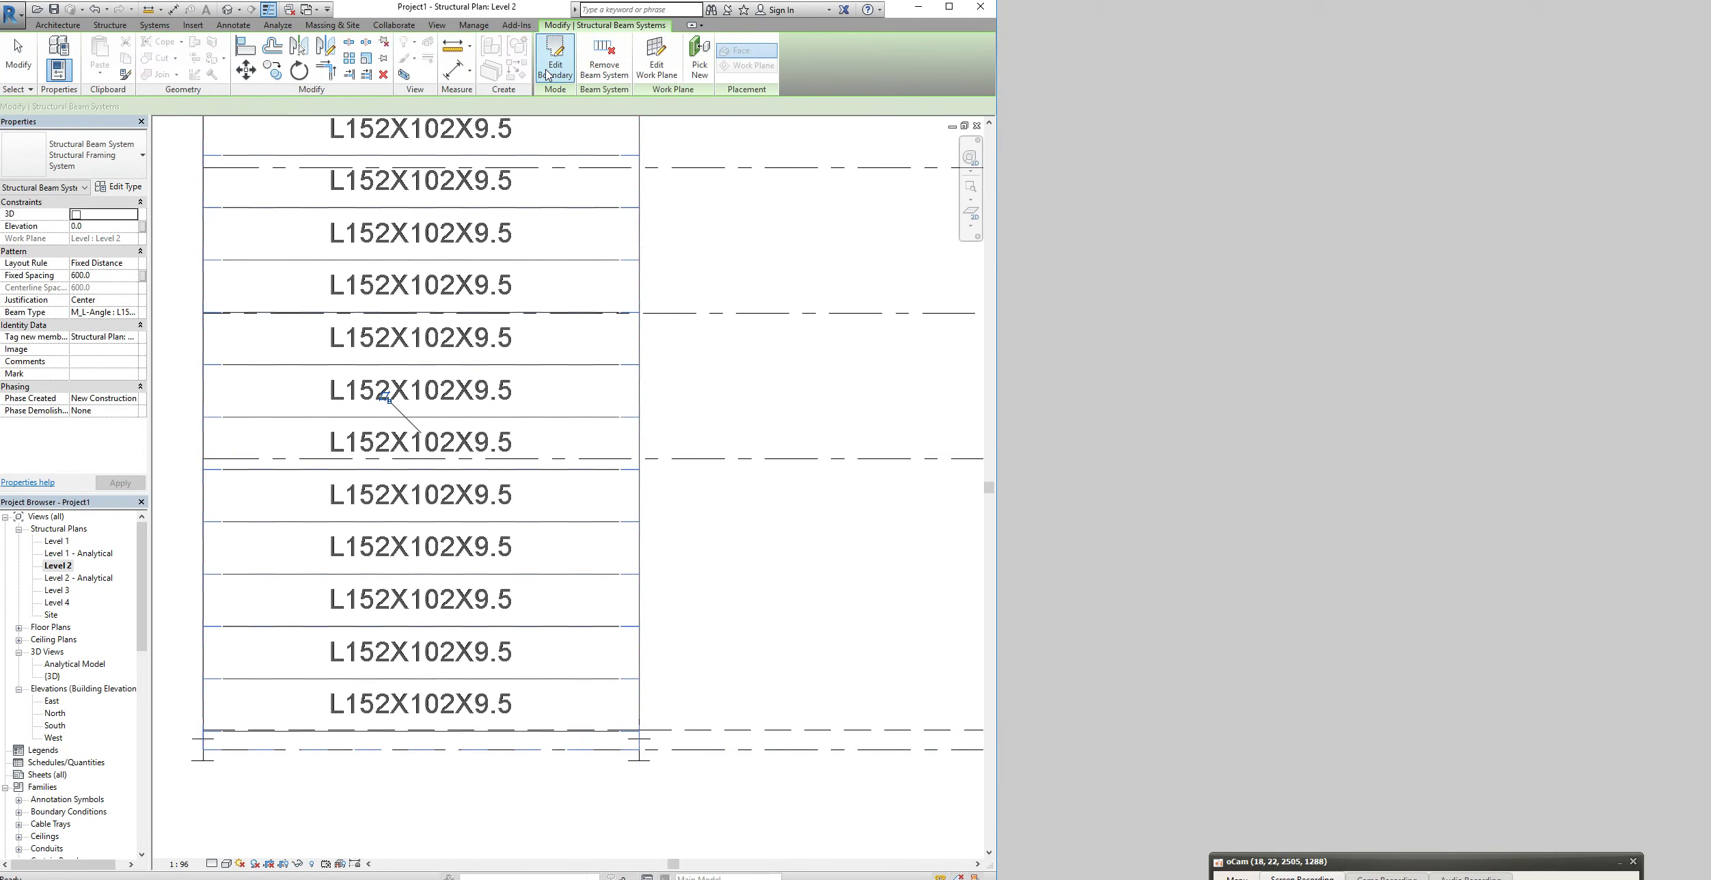
# Start an isolated foundation in the Level 1 plan and duplicate the 72" x 48" x 18" rectangular footing type as Building Footings
pyautogui.click(225, 8)
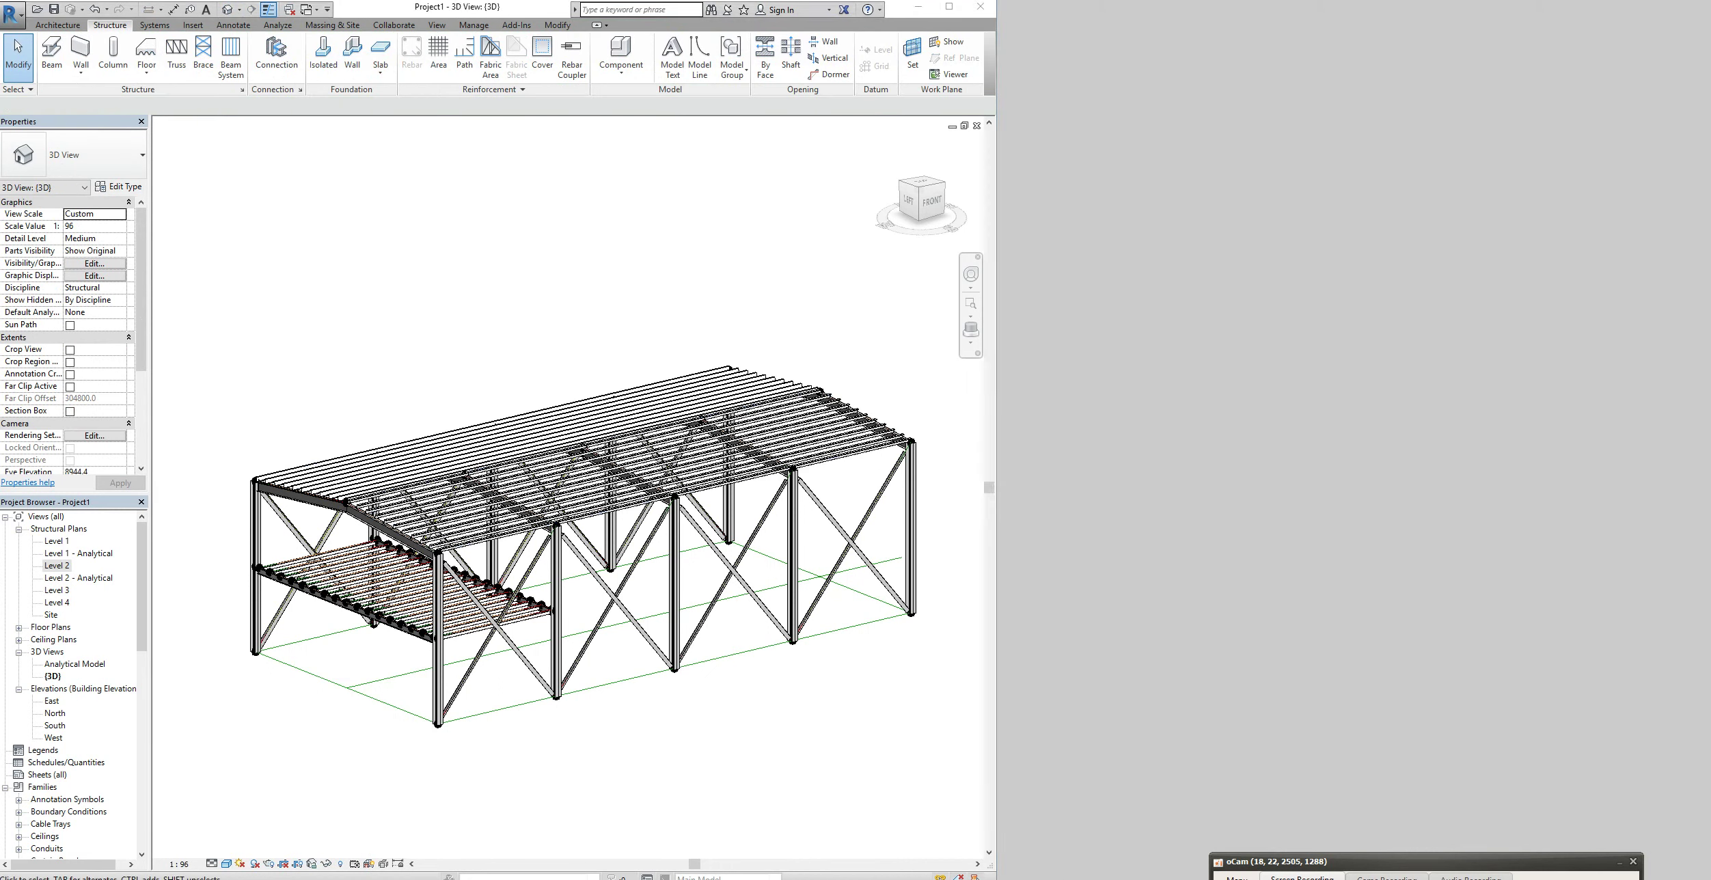
pyautogui.doubleClick(55, 545)
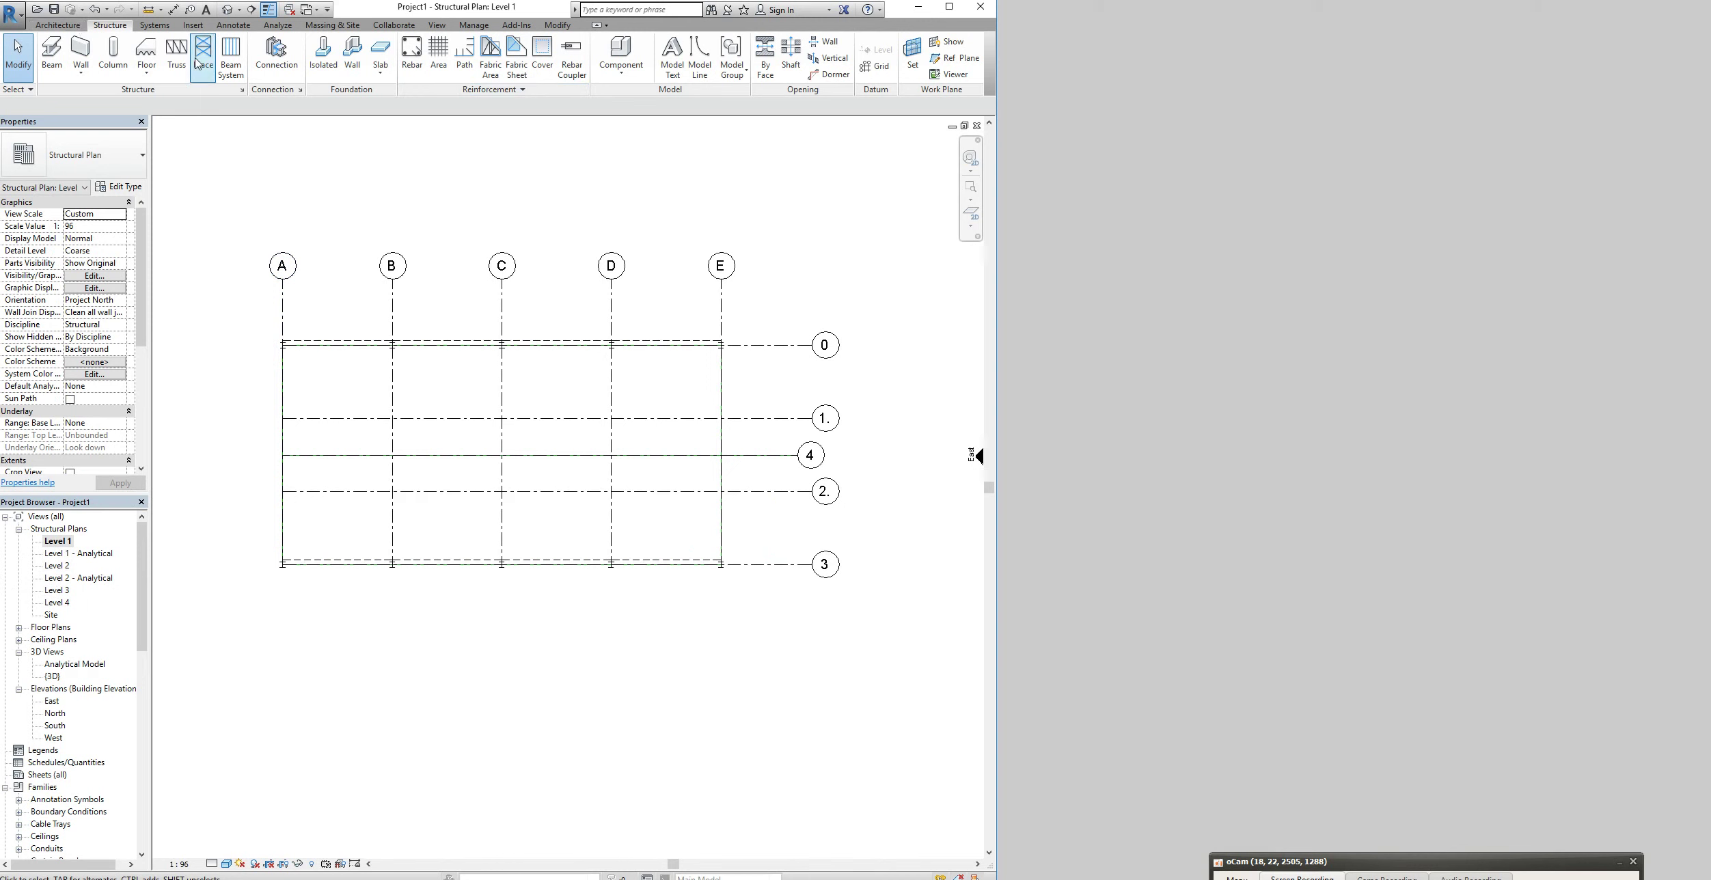
pyautogui.click(320, 76)
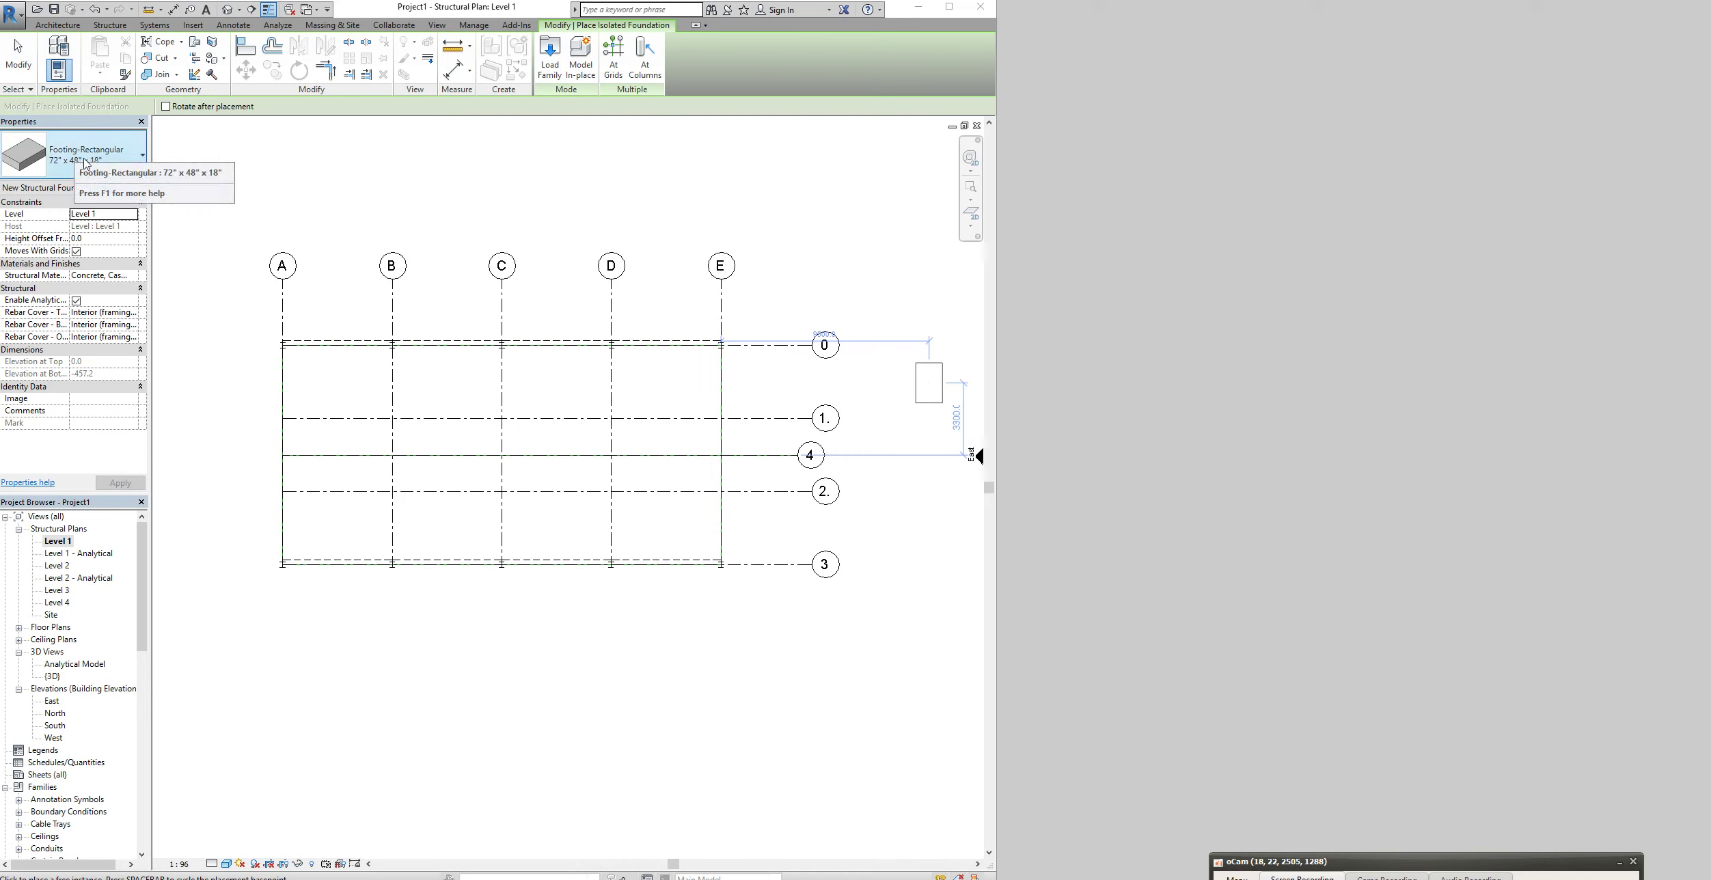
pyautogui.click(119, 190)
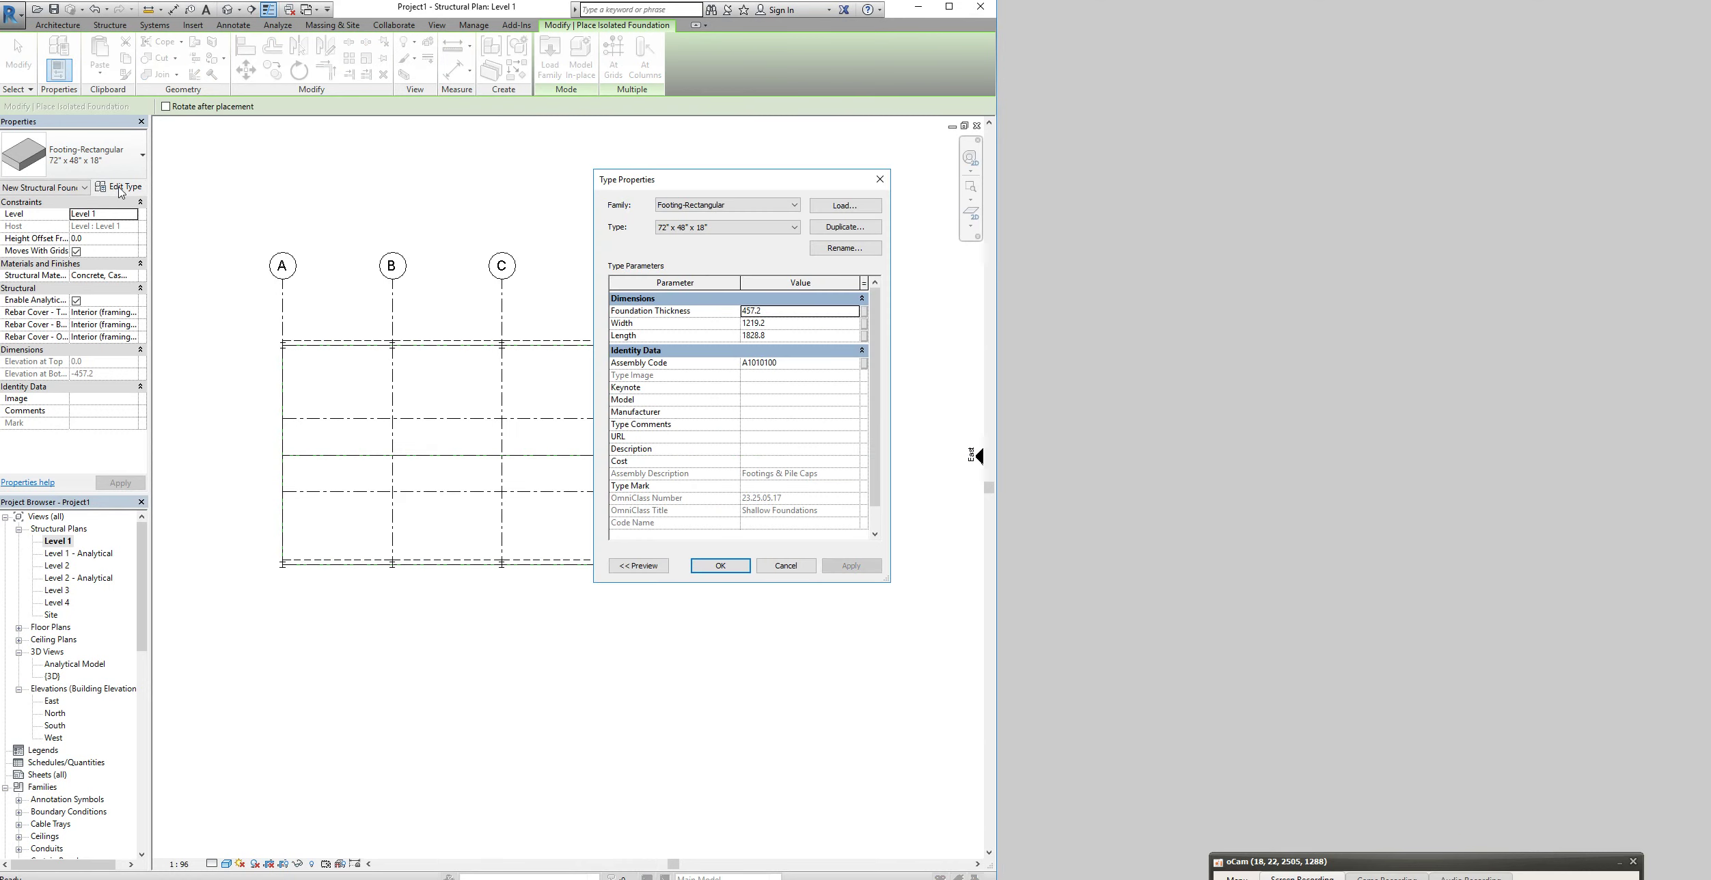
pyautogui.click(823, 231)
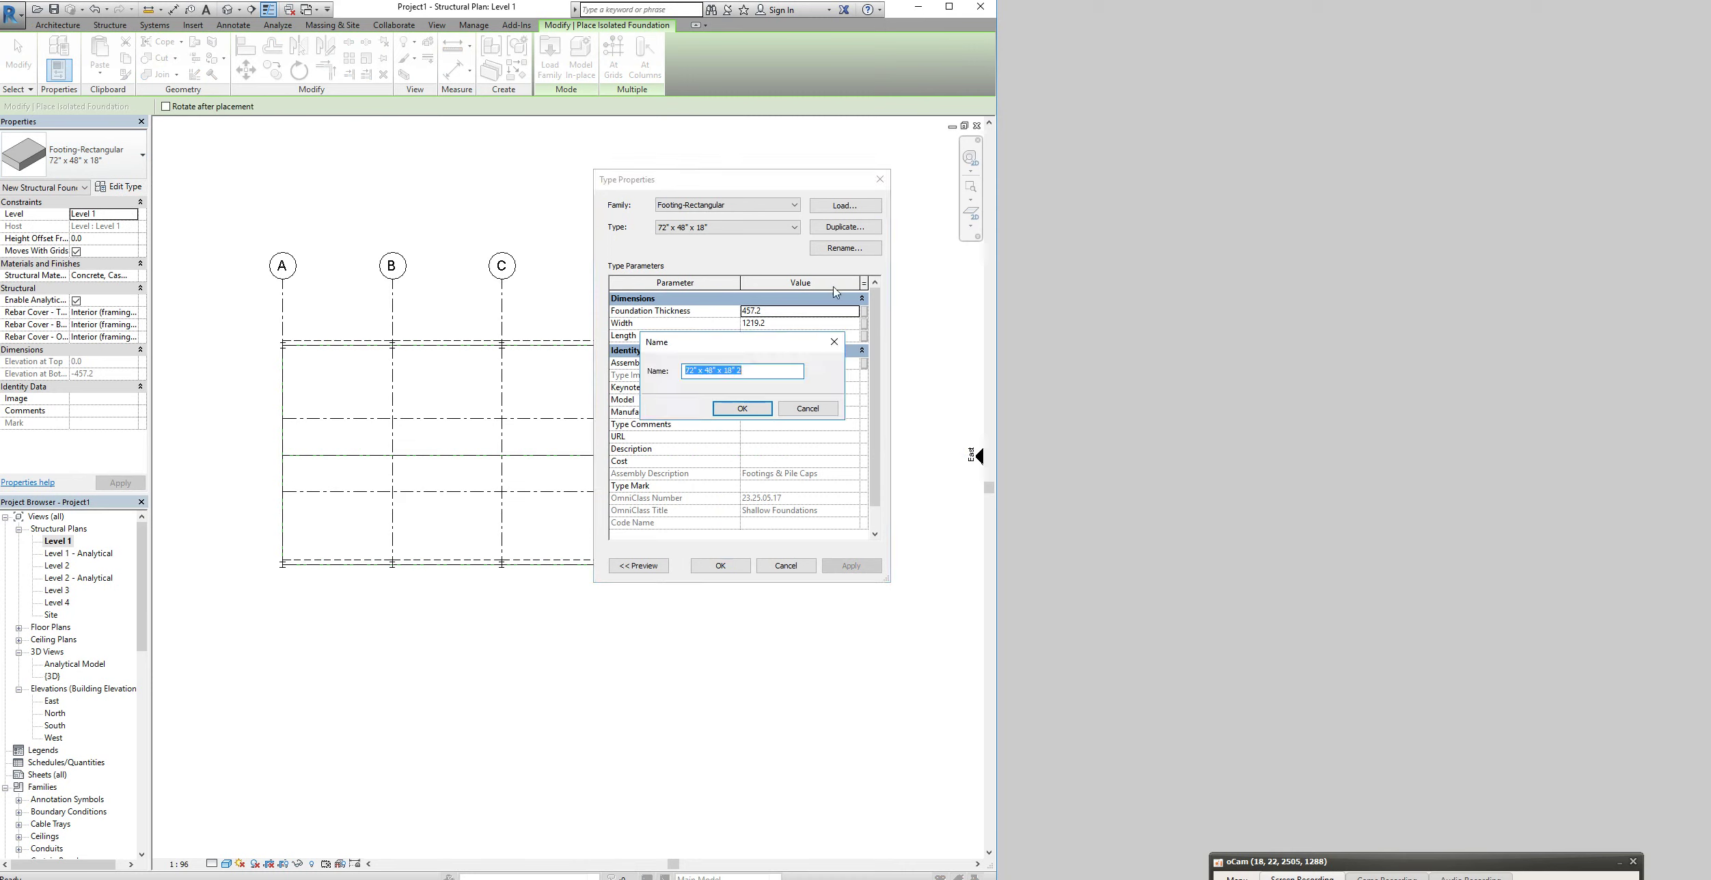
pyautogui.write('Buk')
pyautogui.click(732, 409)
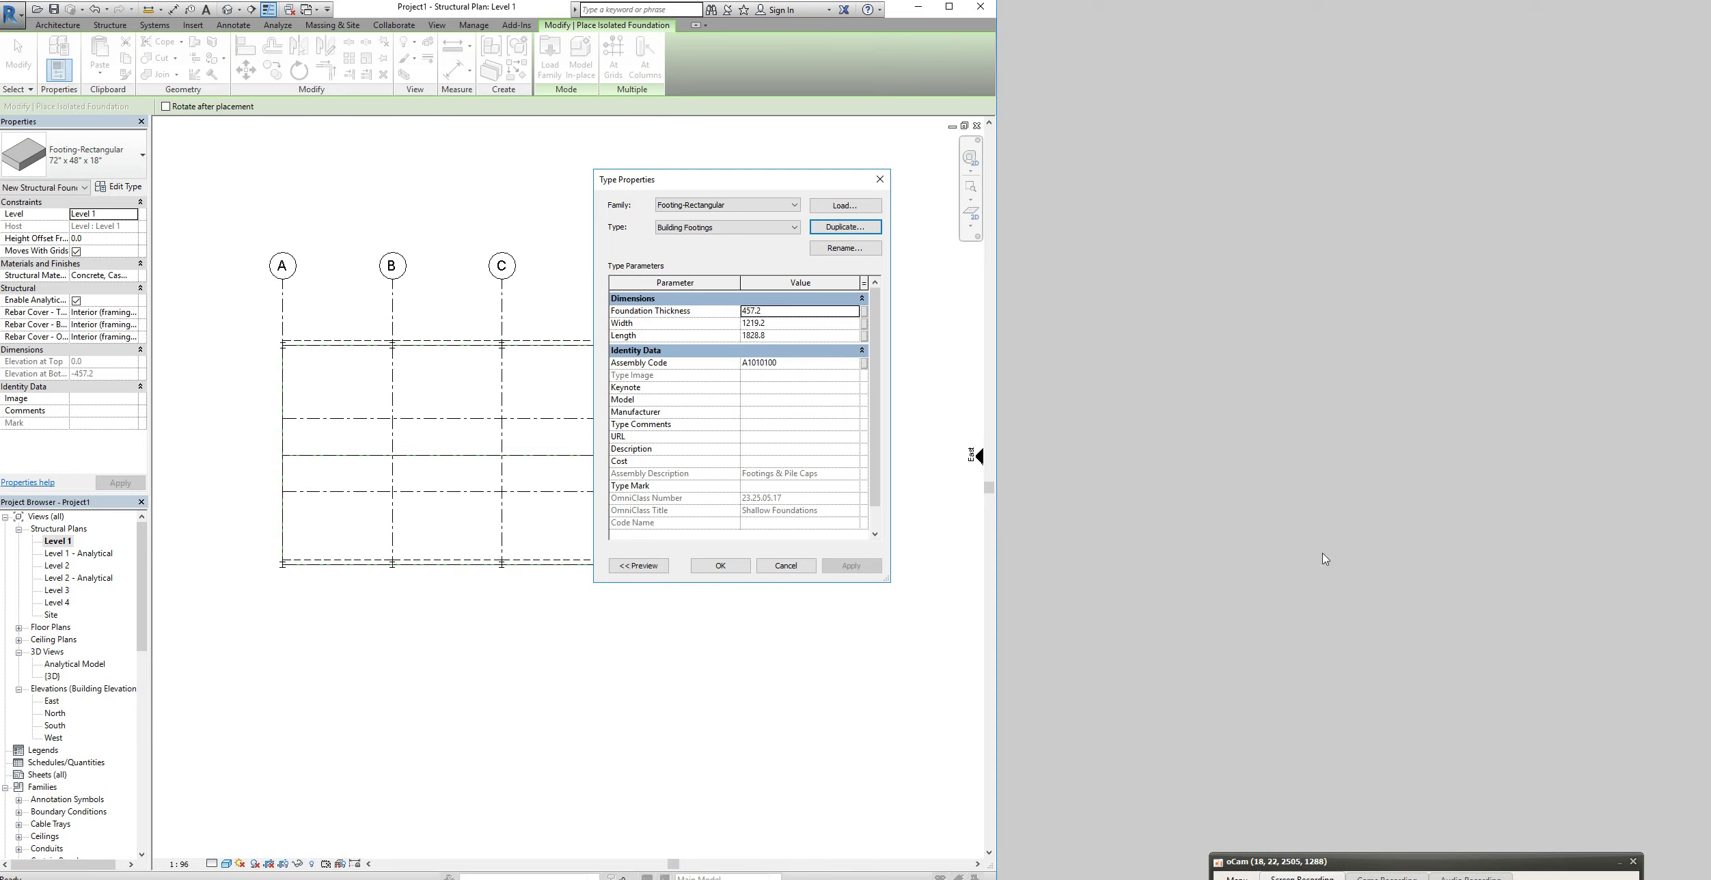
# Set the Building Footings foundation thickness to 400 mm and give it equal width and length for a square footing
pyautogui.click(758, 312)
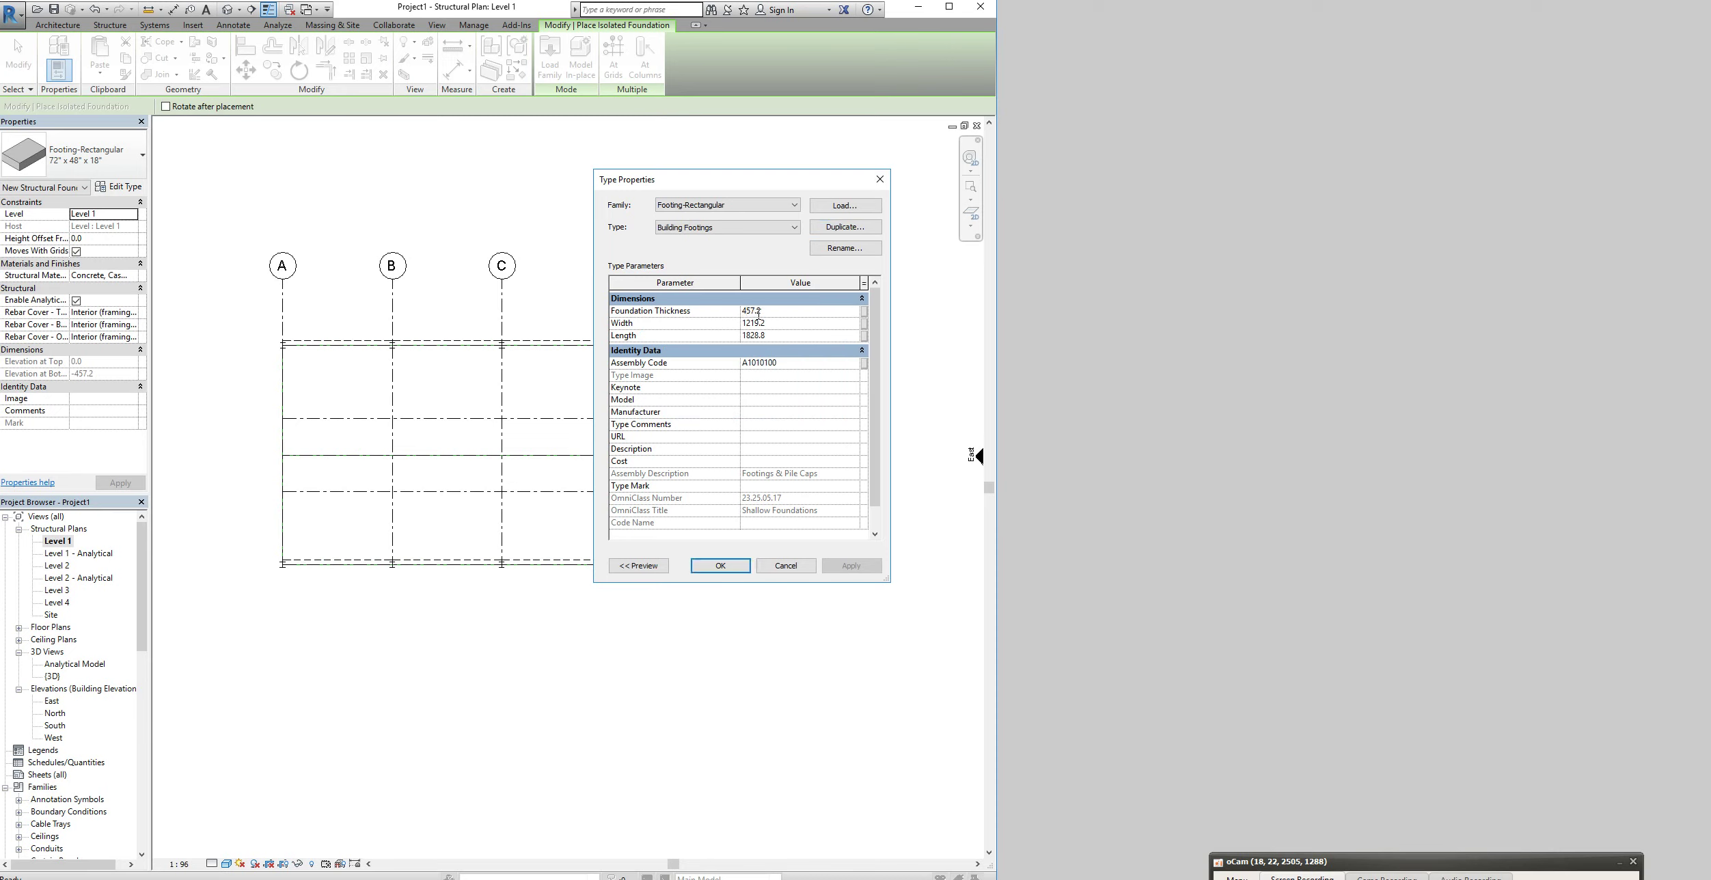
pyautogui.moveTo(757, 311); pyautogui.dragTo(729, 316)
pyautogui.write('400')
pyautogui.click(780, 326)
pyautogui.write('1')
pyautogui.click(769, 335)
pyautogui.write('10')
pyautogui.click(721, 566)
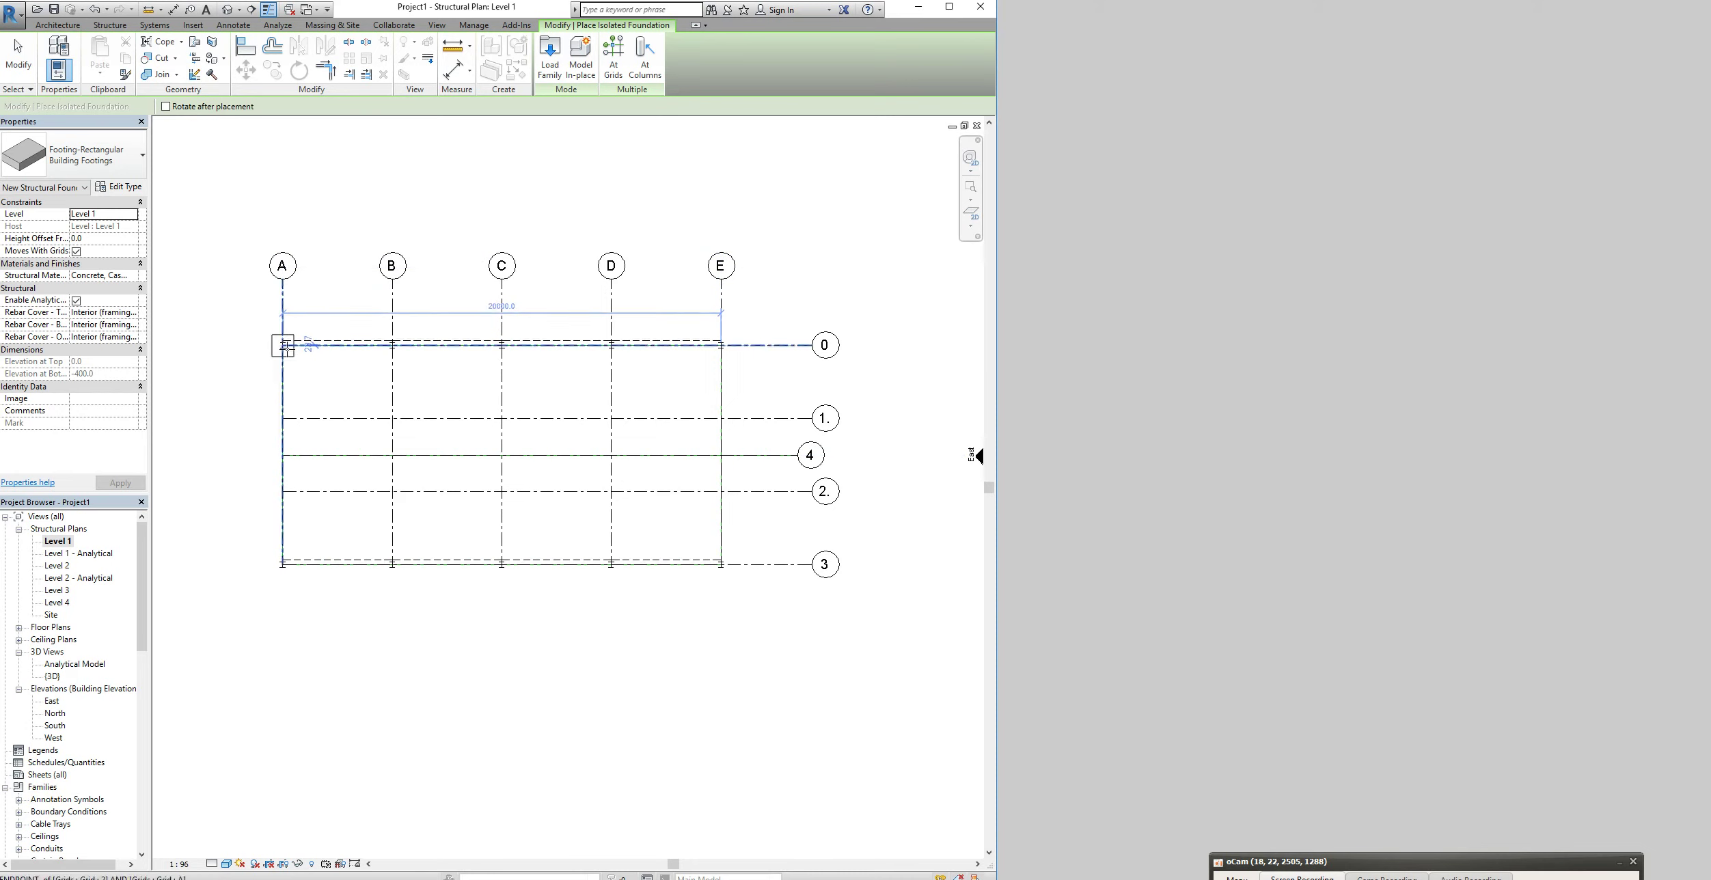
# Place a Building Footings foundation at grids A and 0 and repeat it under every column along grids 0 and 3
pyautogui.scroll(4, 285, 345)
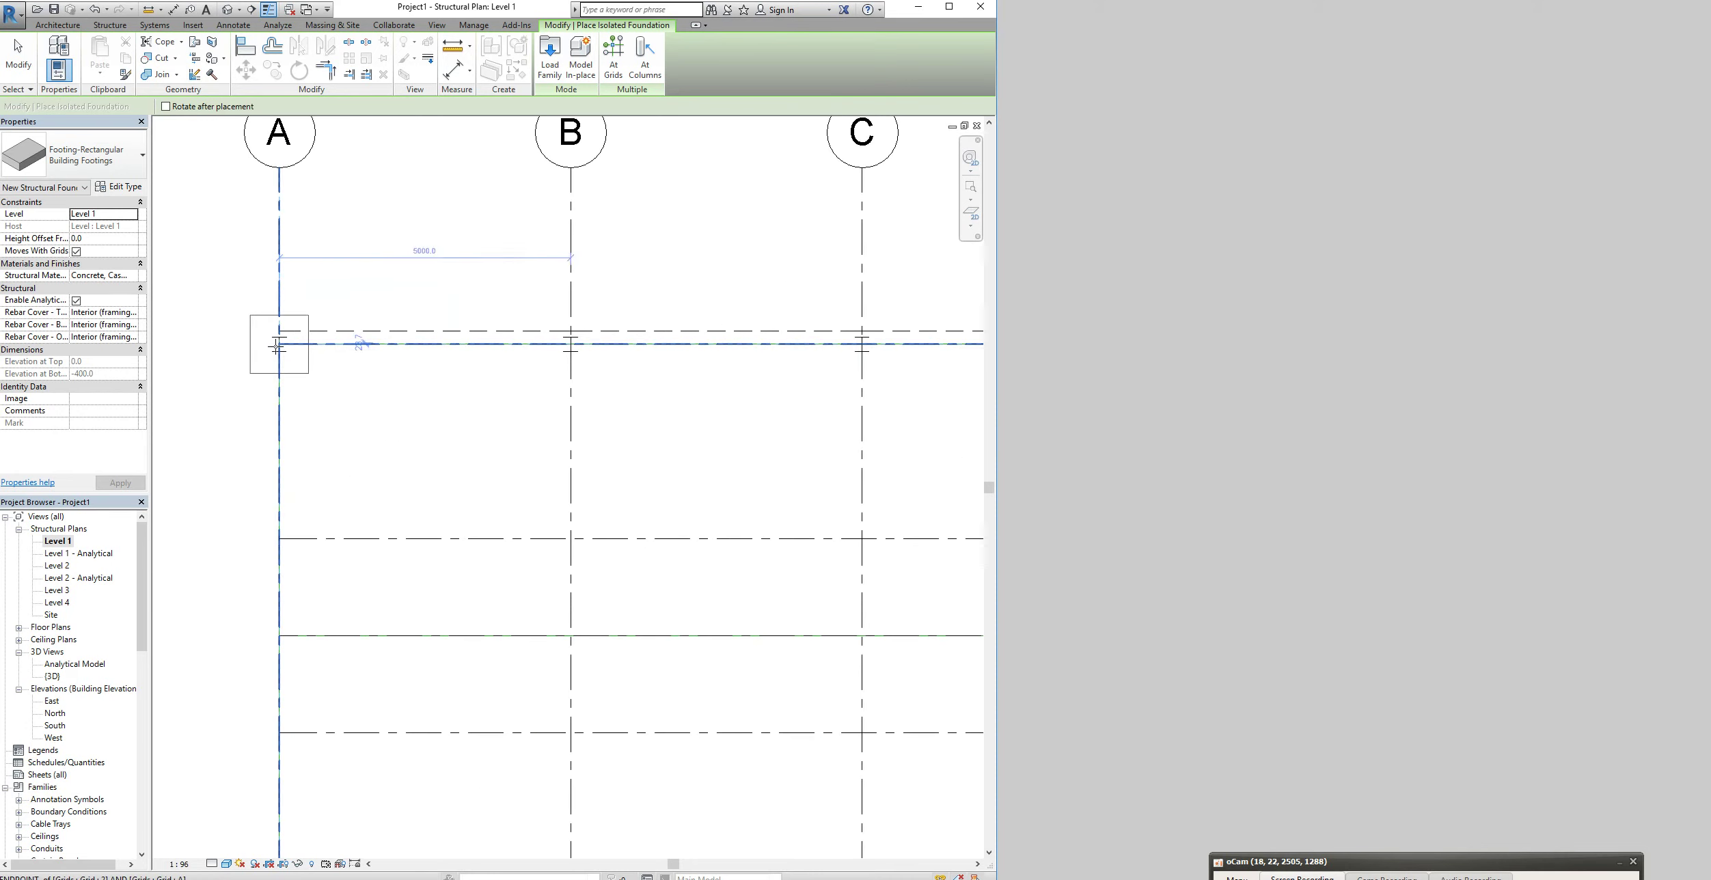
pyautogui.click(284, 345)
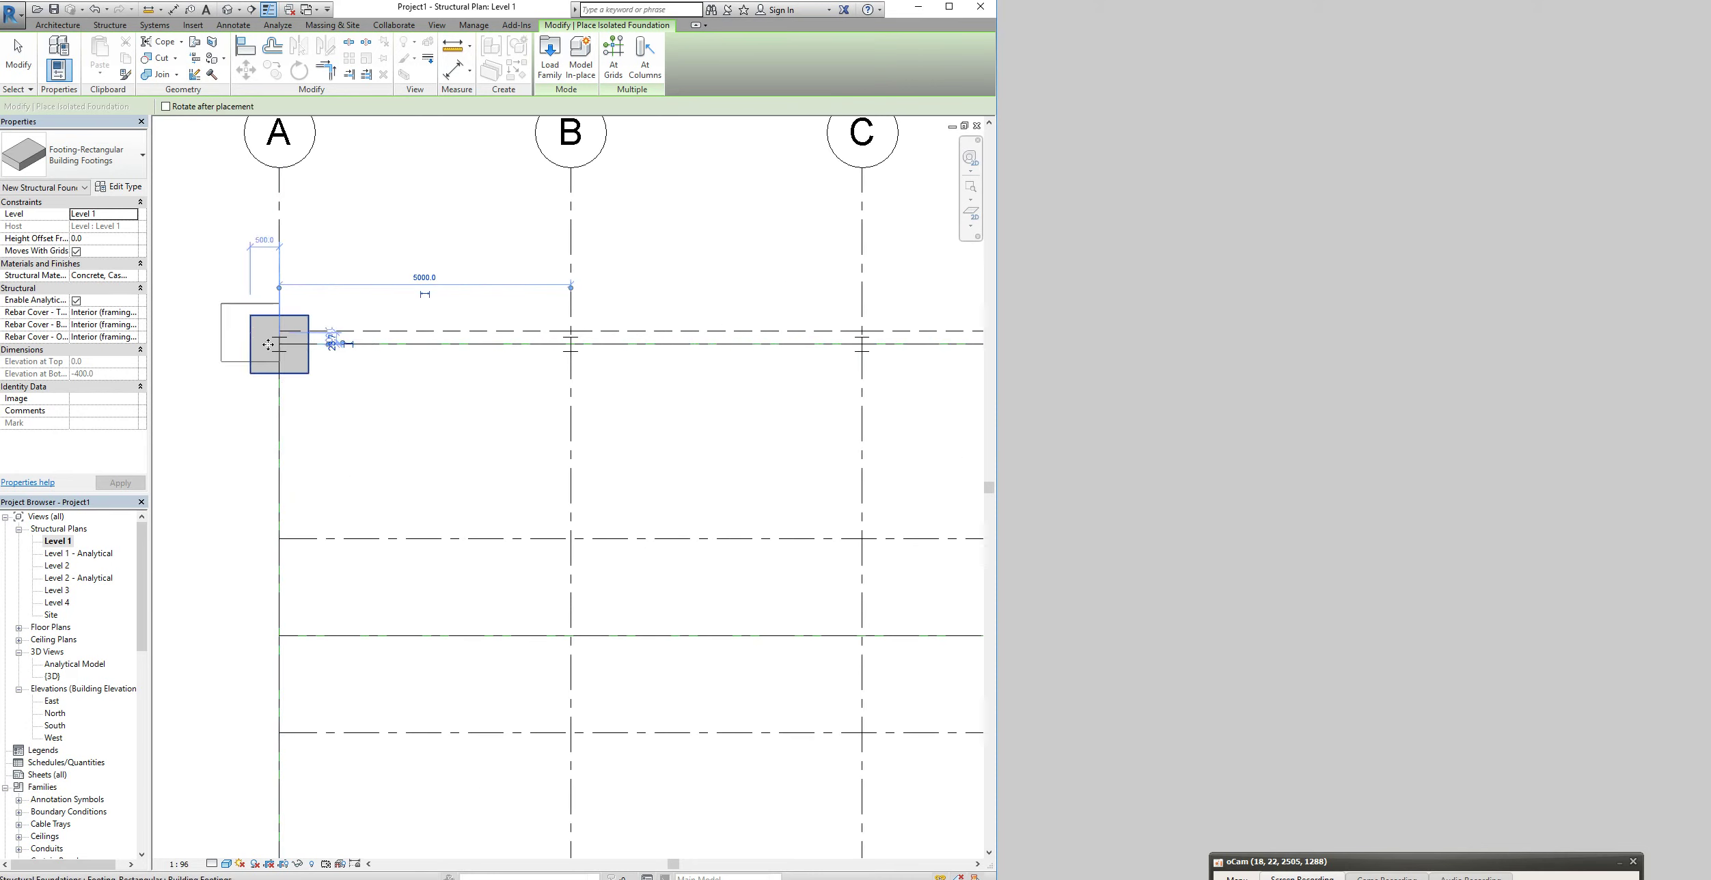
pyautogui.scroll(-4, 286, 384)
pyautogui.scroll(-3, 286, 384)
pyautogui.scroll(2, 285, 372)
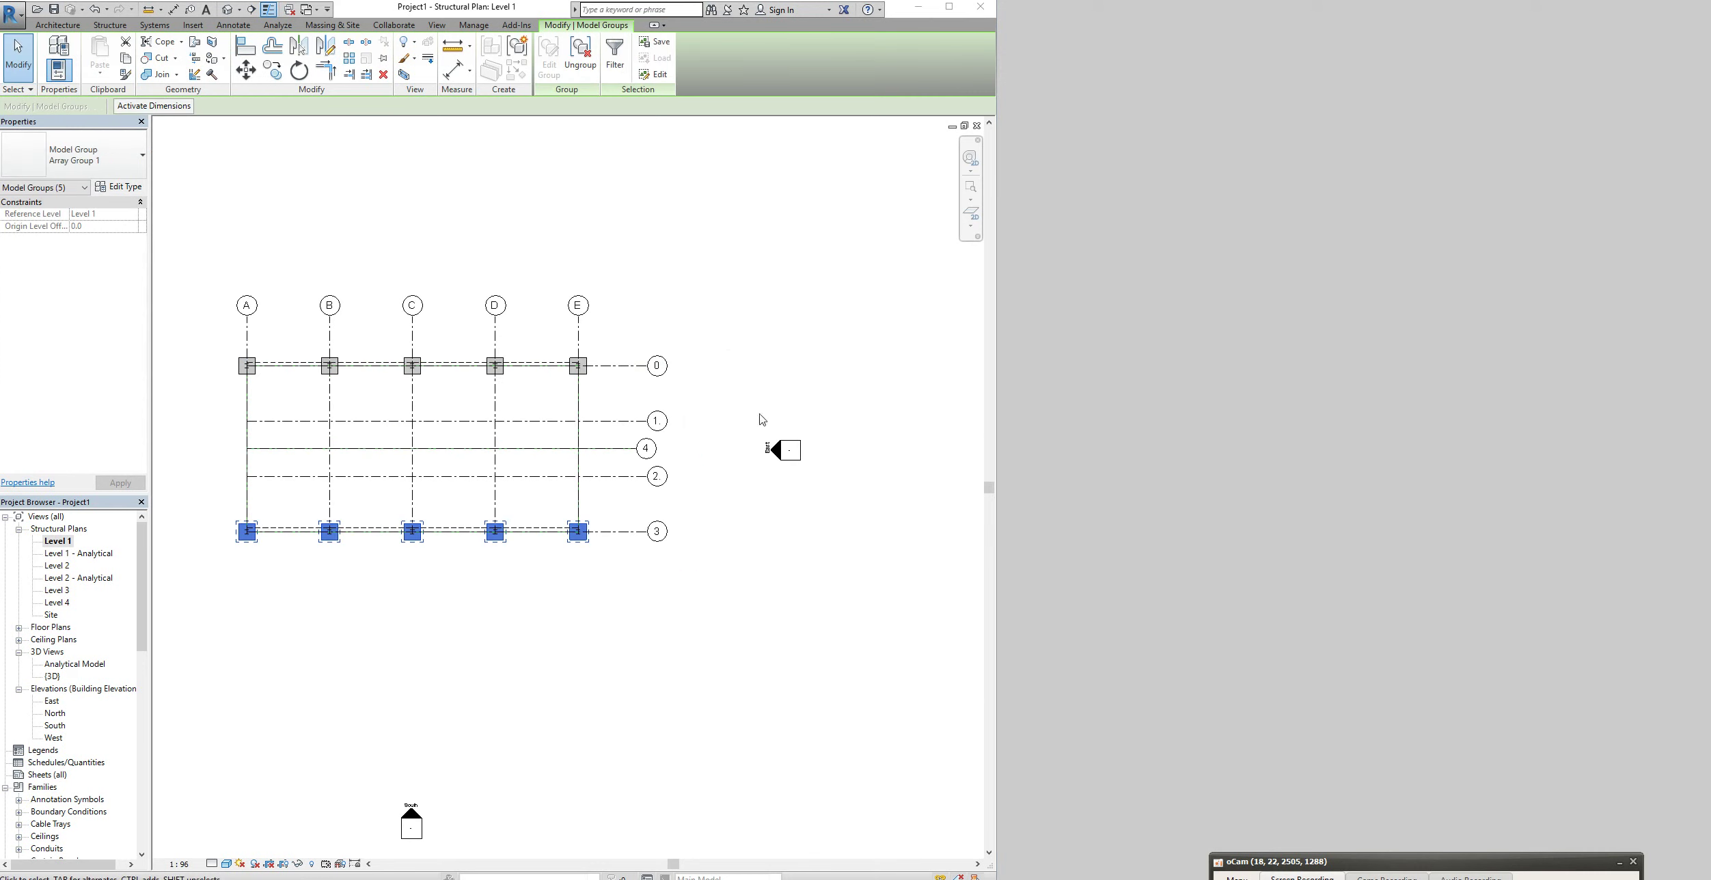
# Ungroup the arrayed footings along grids 3 and 0, and check the foundations under the frame in 3D
pyautogui.click(580, 55)
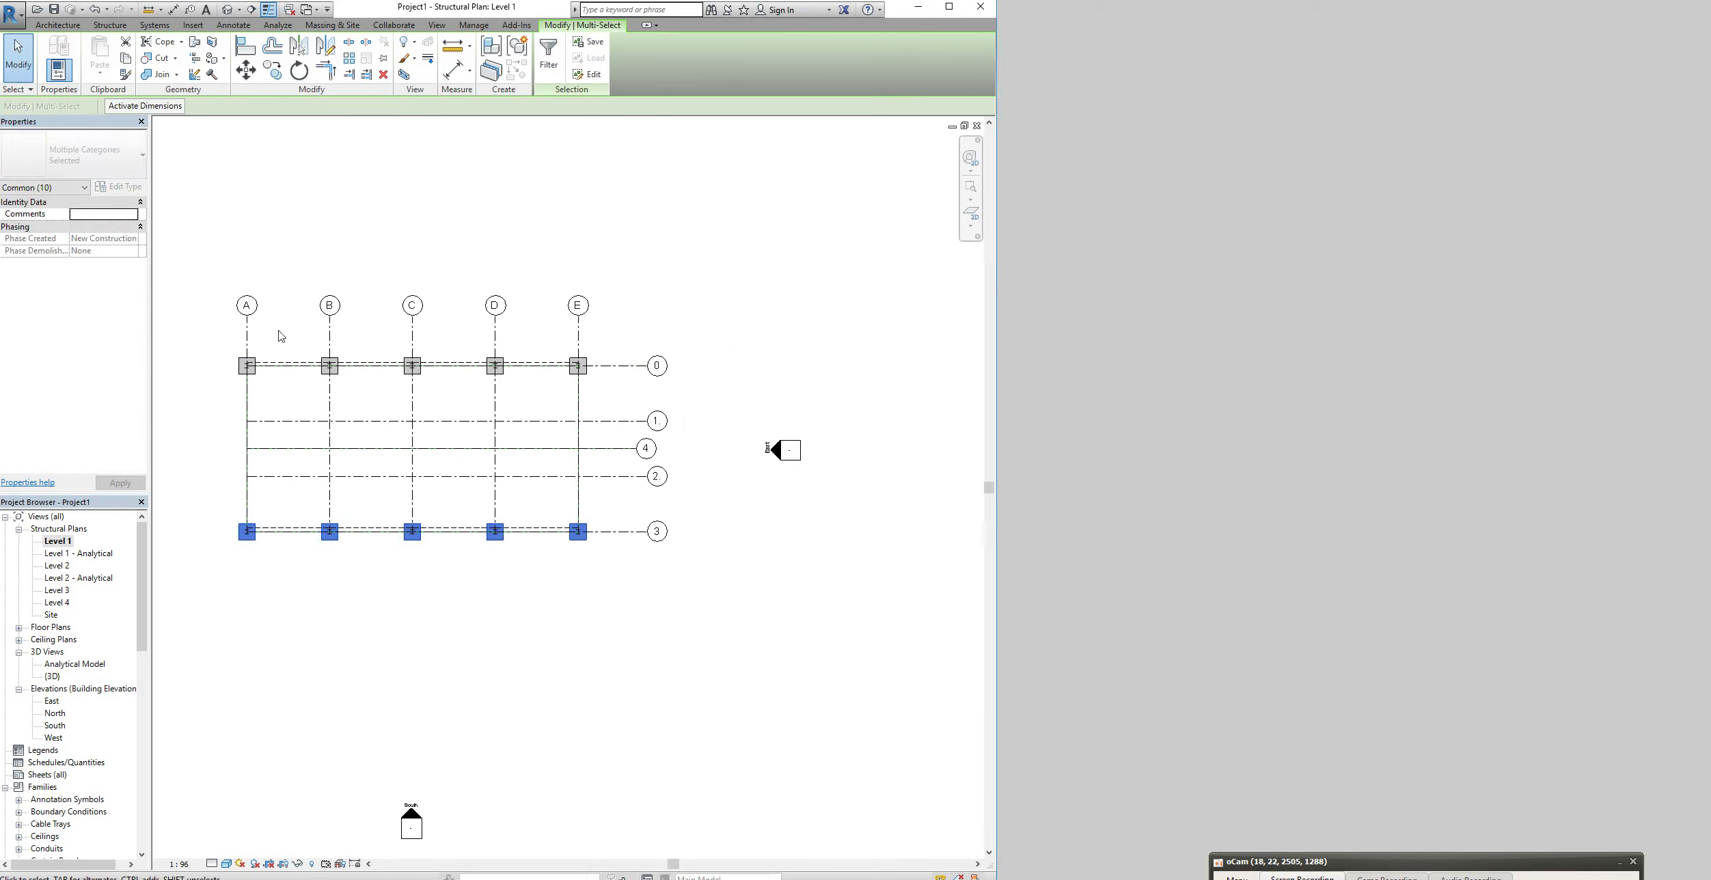
pyautogui.click(247, 363)
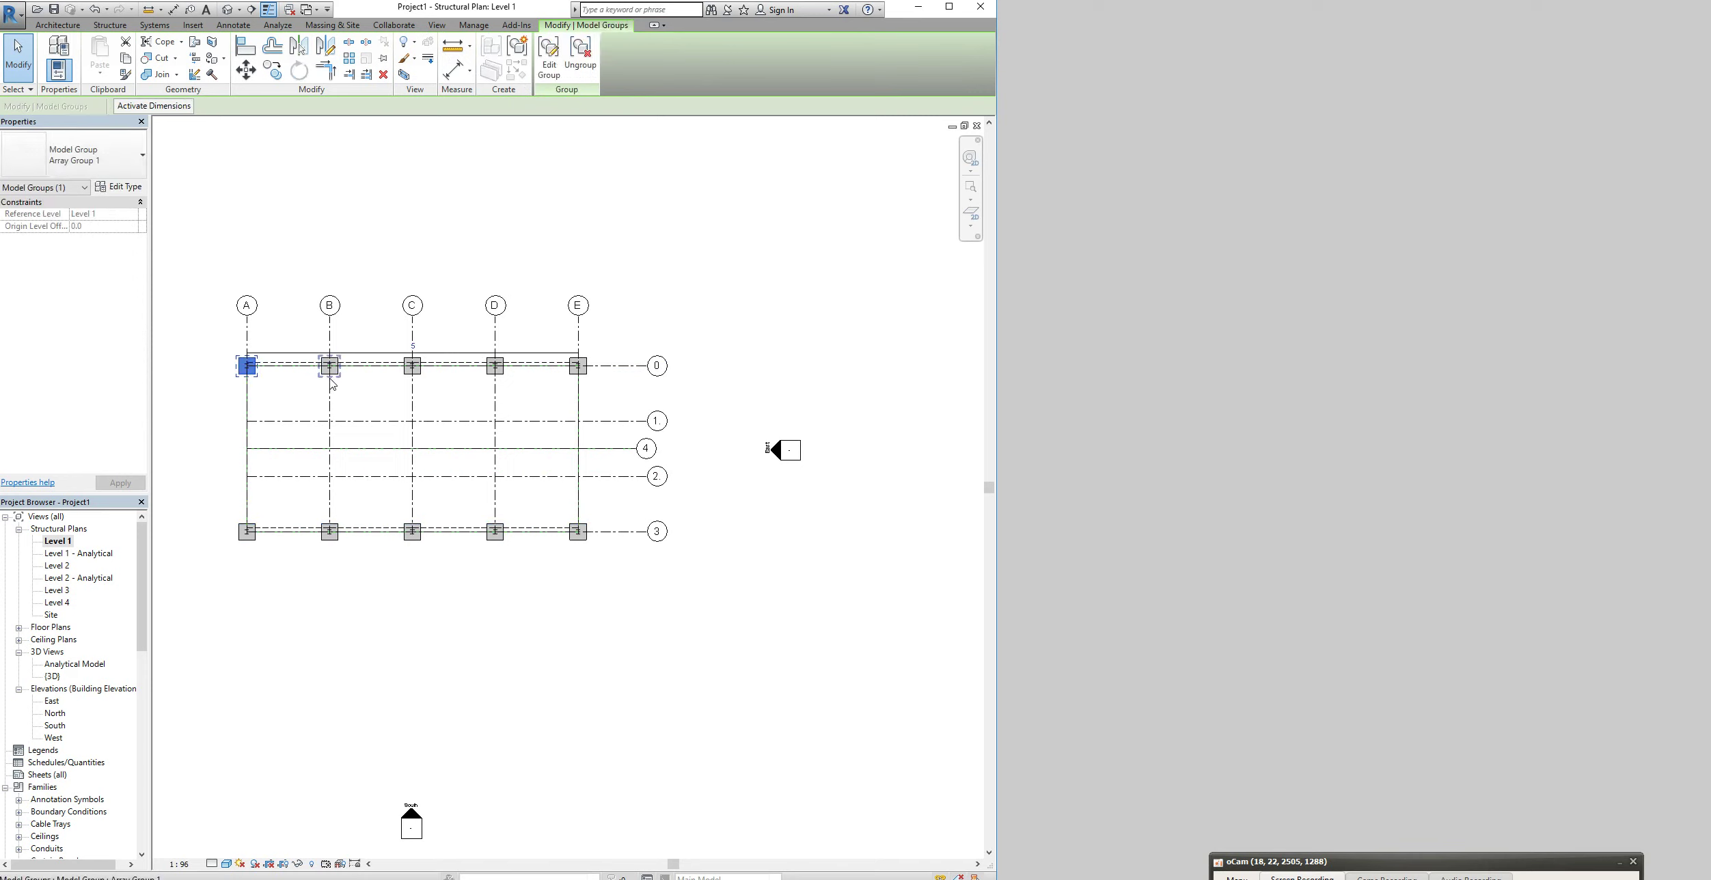
pyautogui.keyDown('ctrl'); pyautogui.click(412, 366); pyautogui.keyUp('ctrl')
pyautogui.keyDown('ctrl'); pyautogui.click(495, 366); pyautogui.keyUp('ctrl')
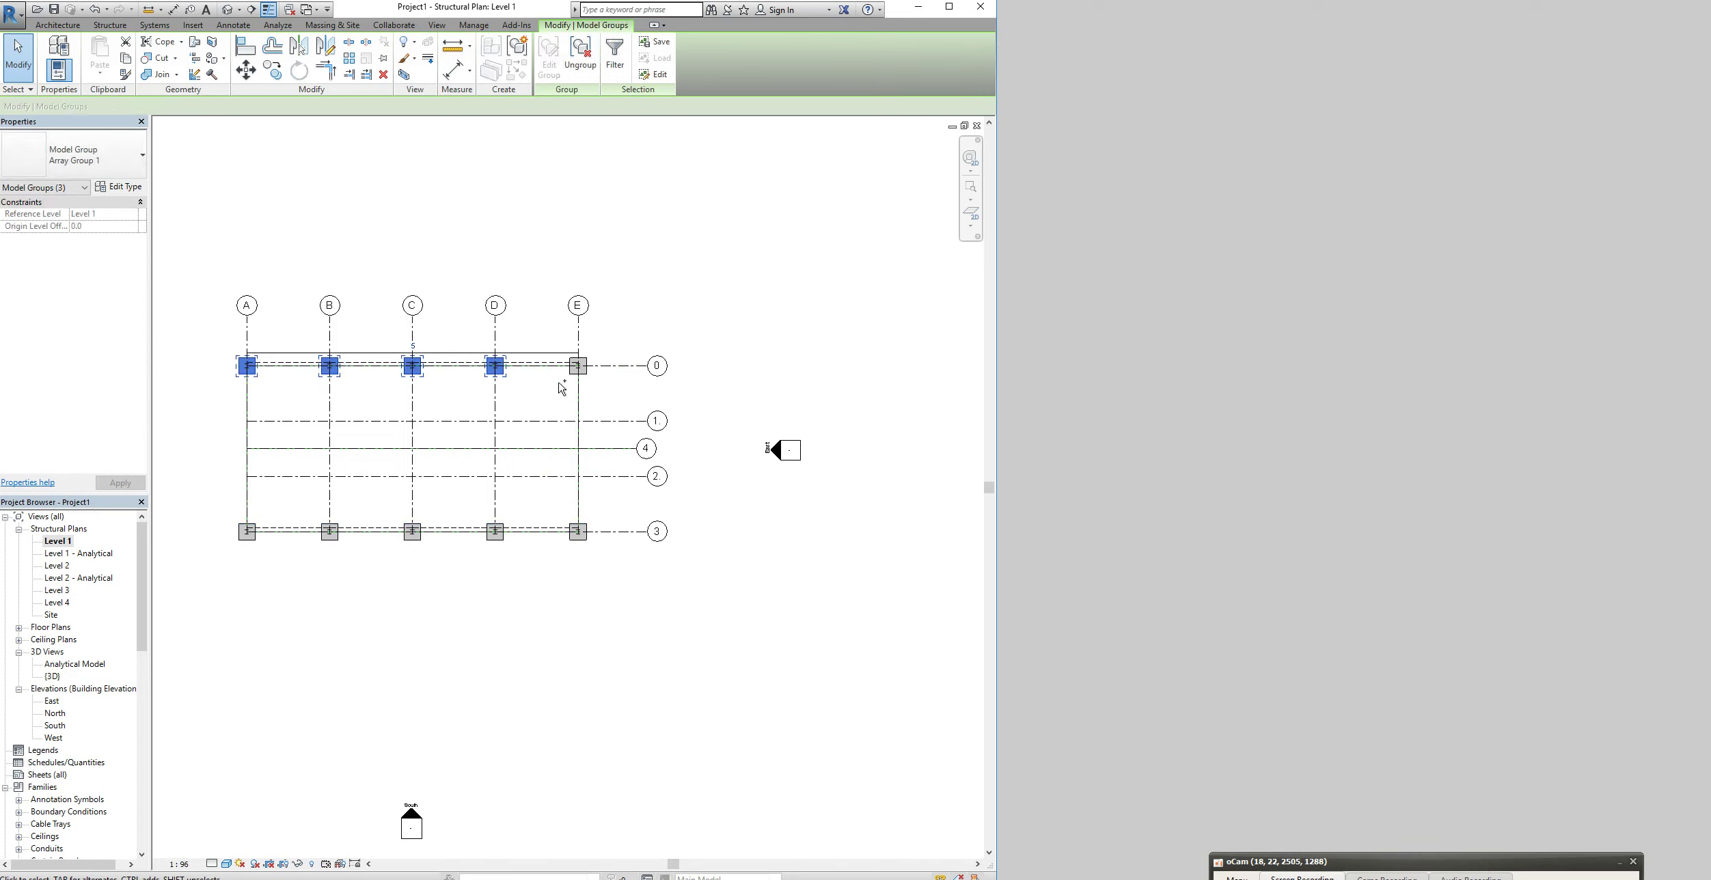
pyautogui.keyDown('ctrl'); pyautogui.click(577, 367); pyautogui.keyUp('ctrl')
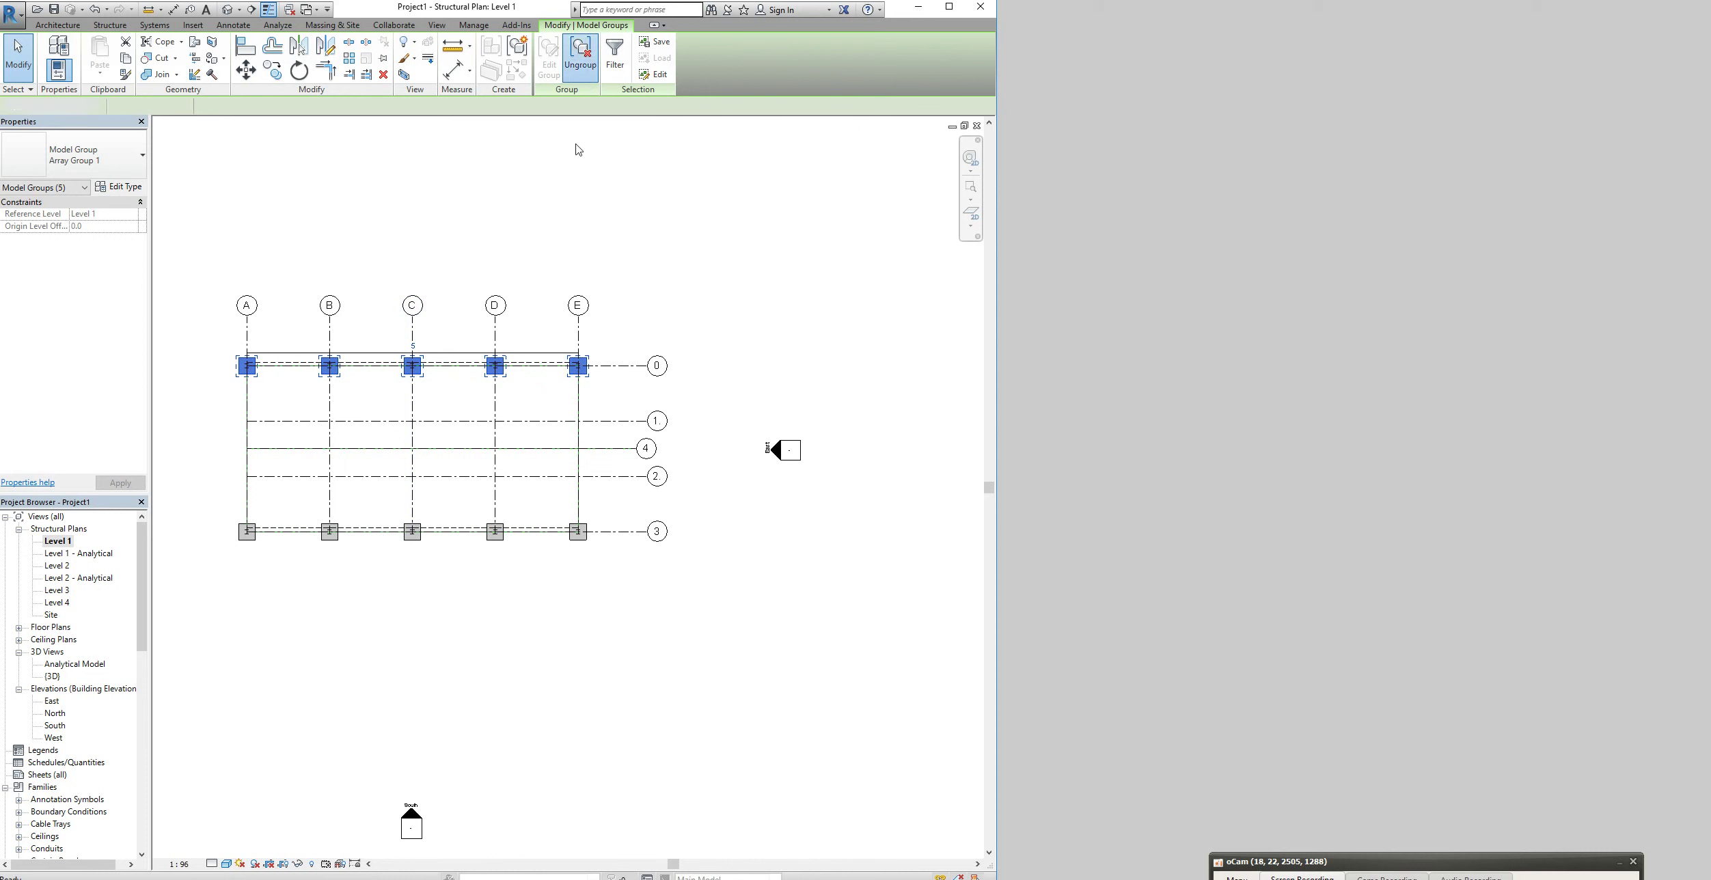
pyautogui.press('Escape')
pyautogui.moveTo(176, 333); pyautogui.dragTo(219, 382)
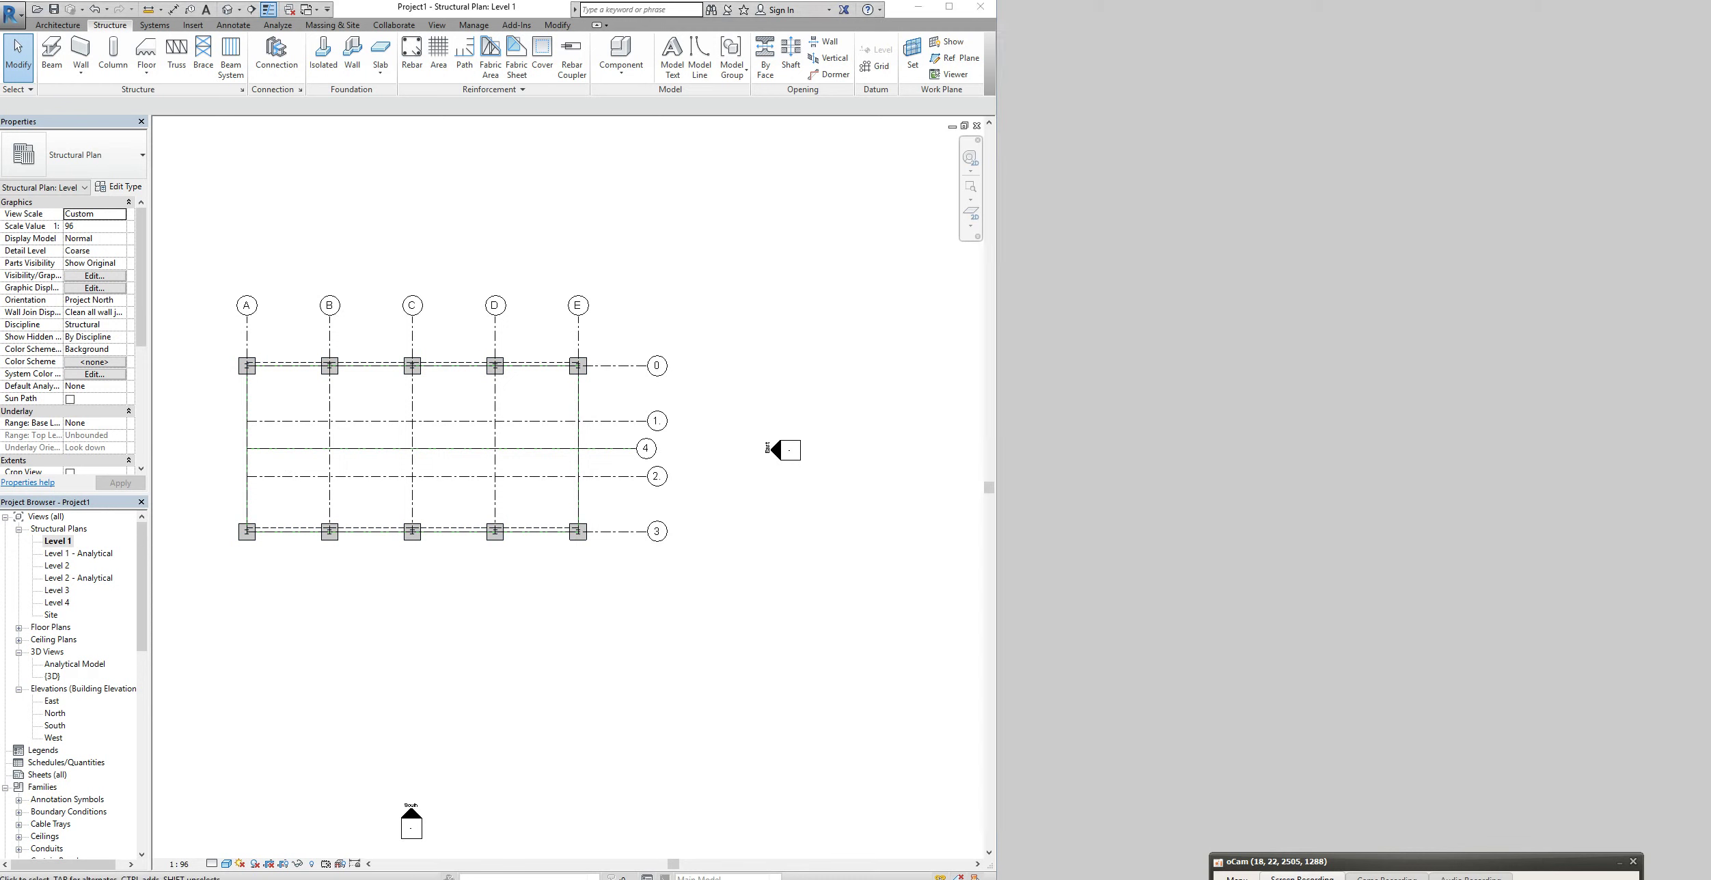
pyautogui.click(228, 9)
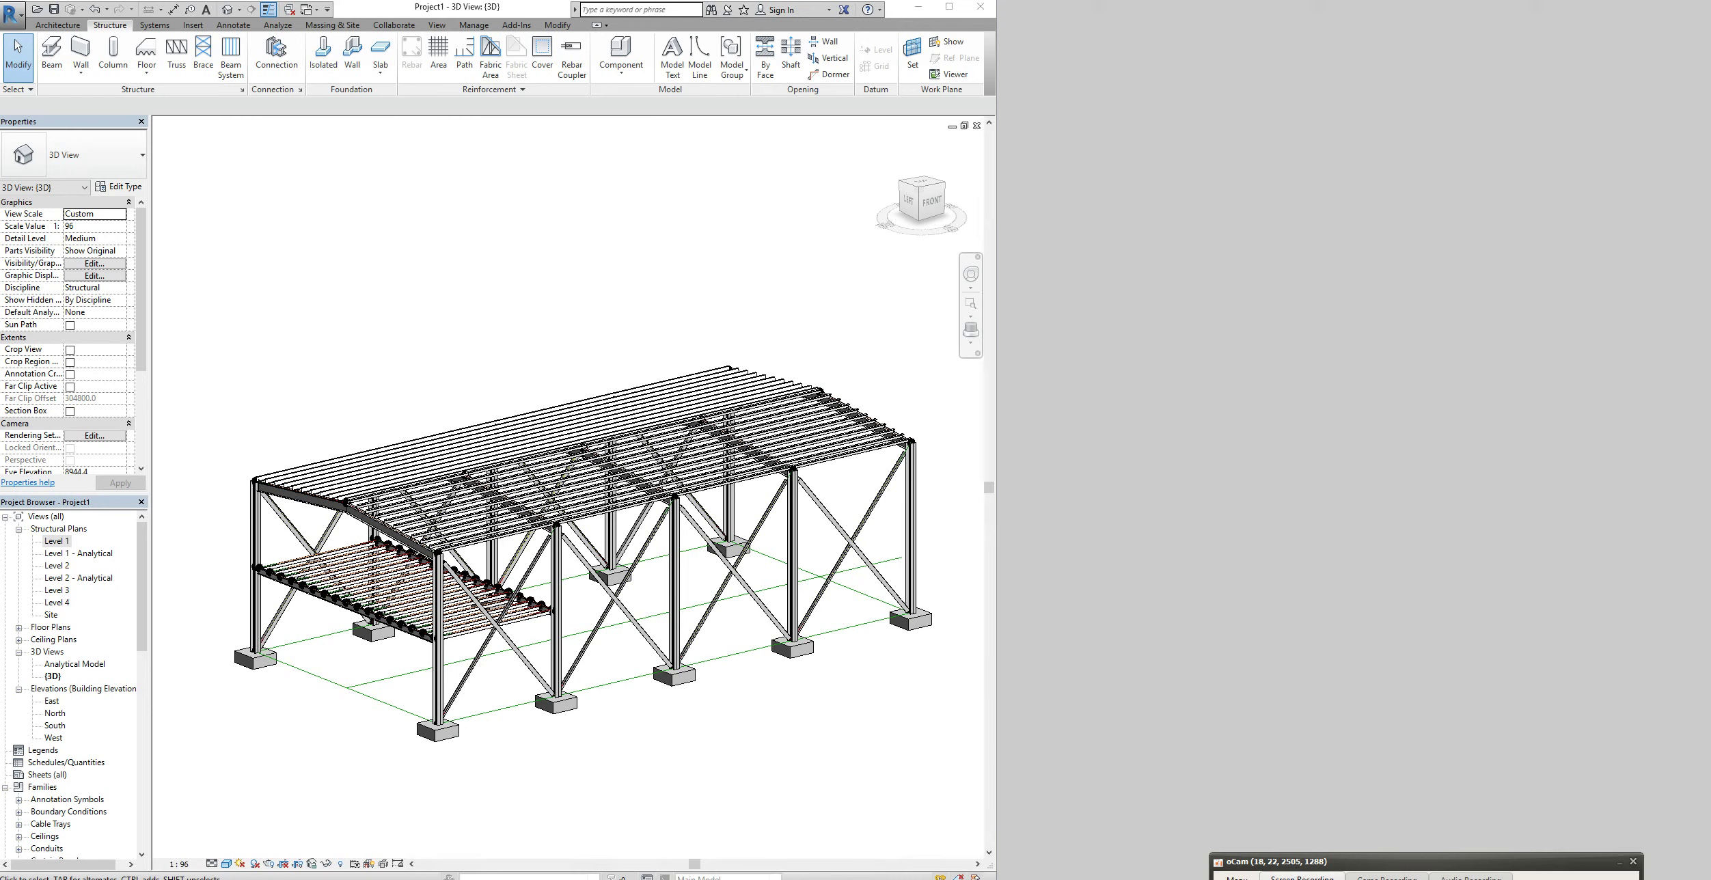
pyautogui.click(908, 864)
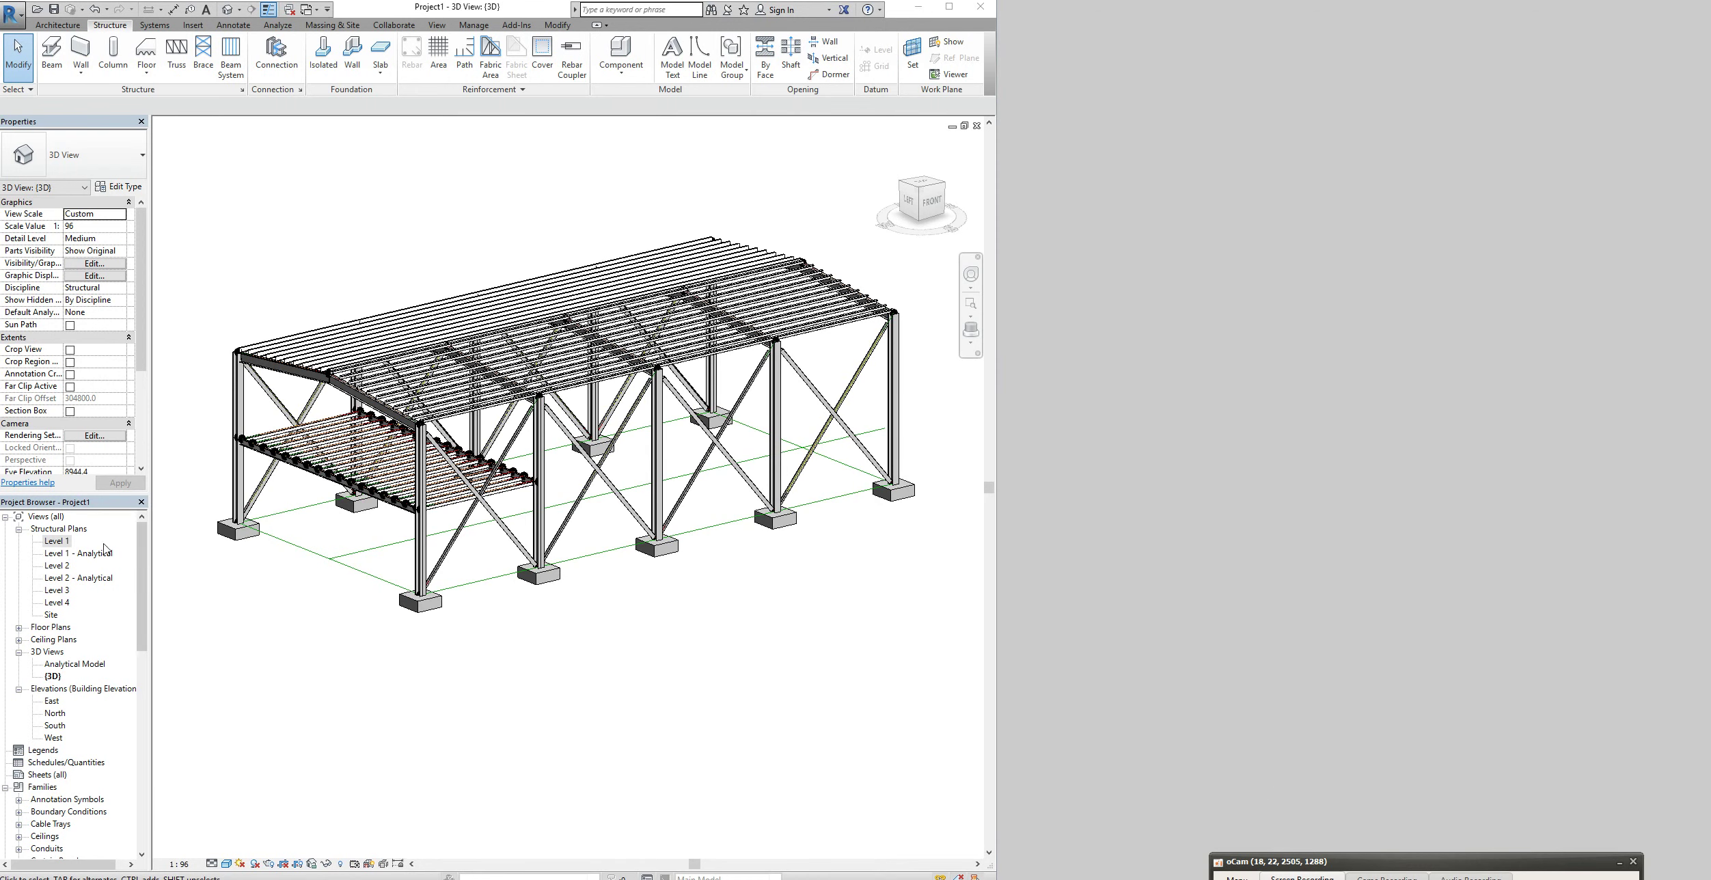
# Start a structural wall of the Generic - 8" type in the Level 1 plan
pyautogui.doubleClick(55, 541)
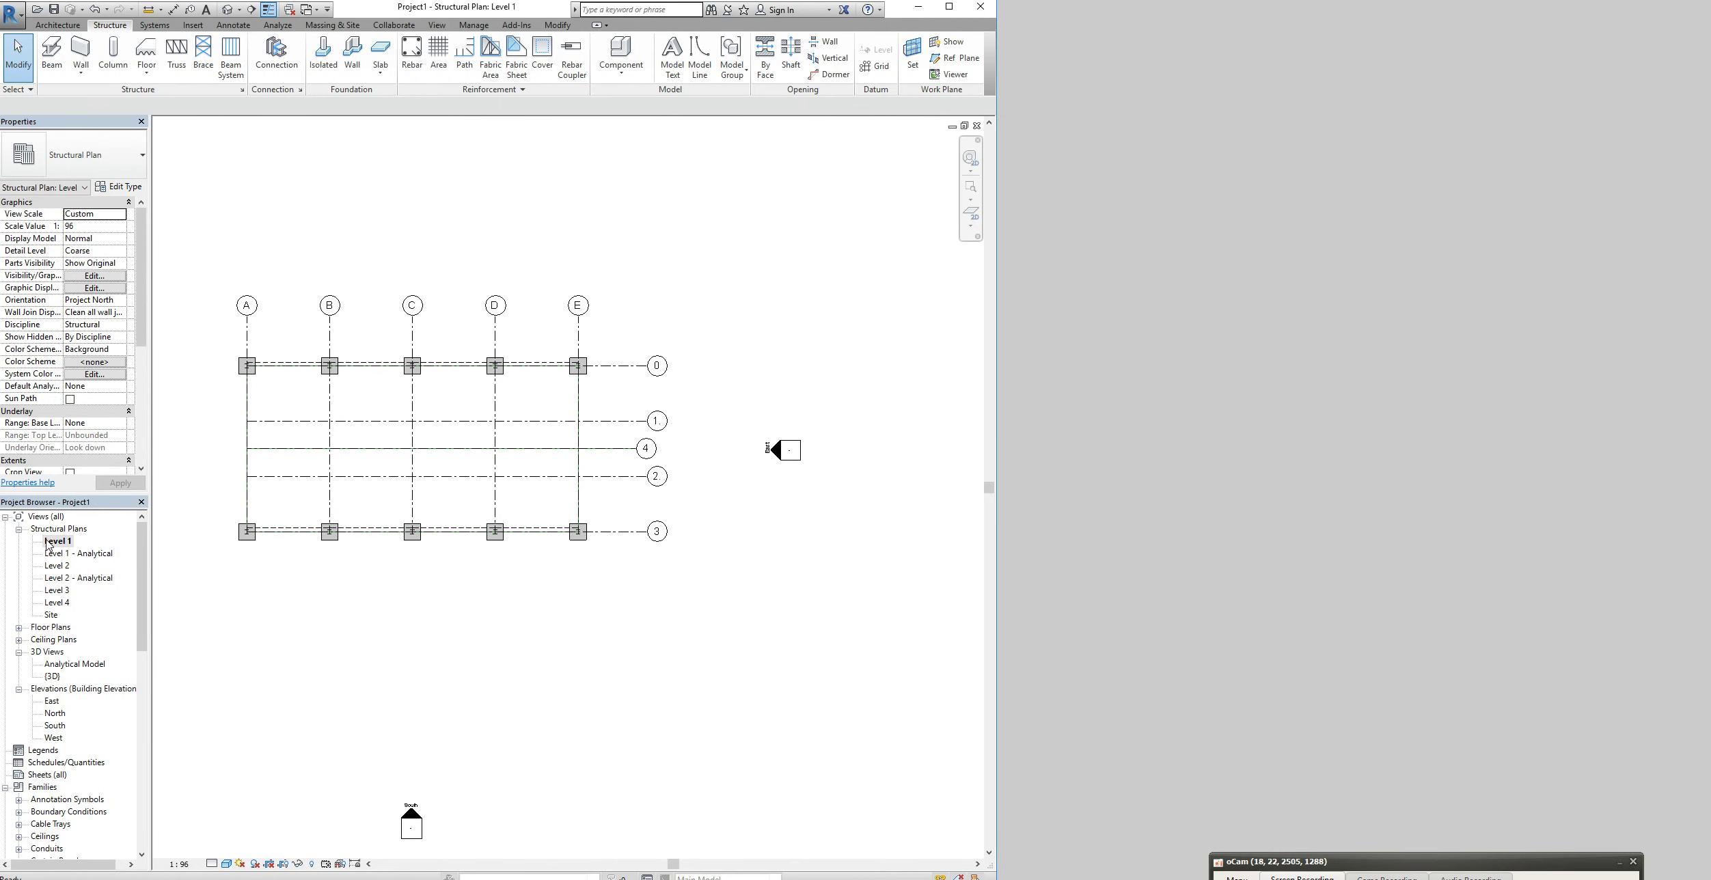
pyautogui.scroll(2, 242, 352)
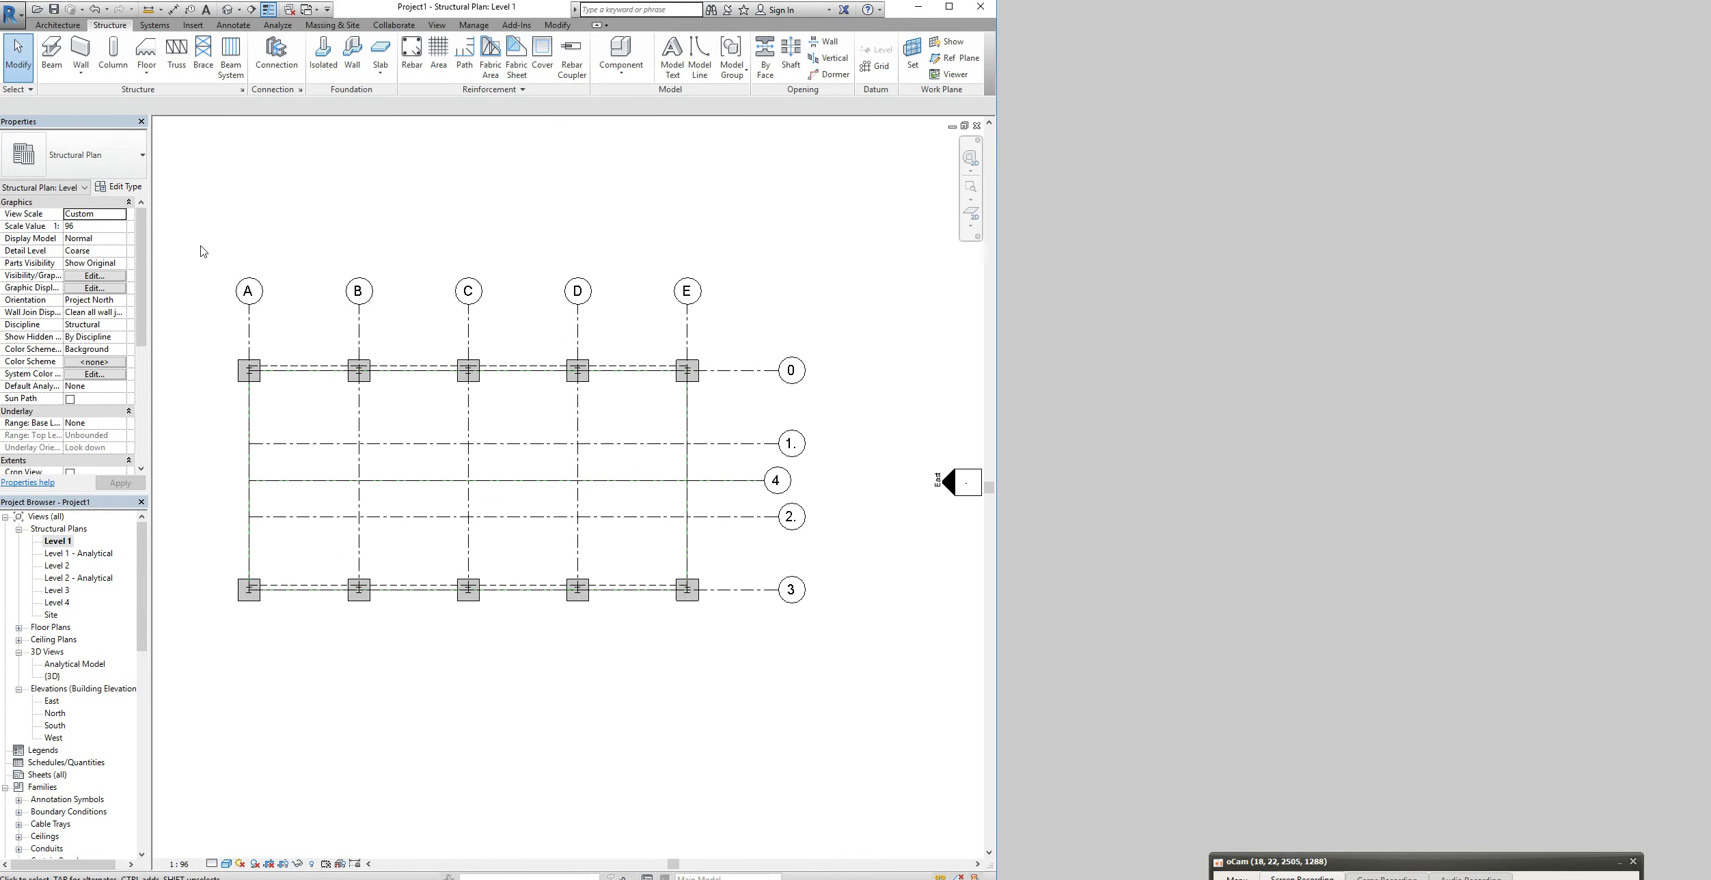
pyautogui.click(81, 71)
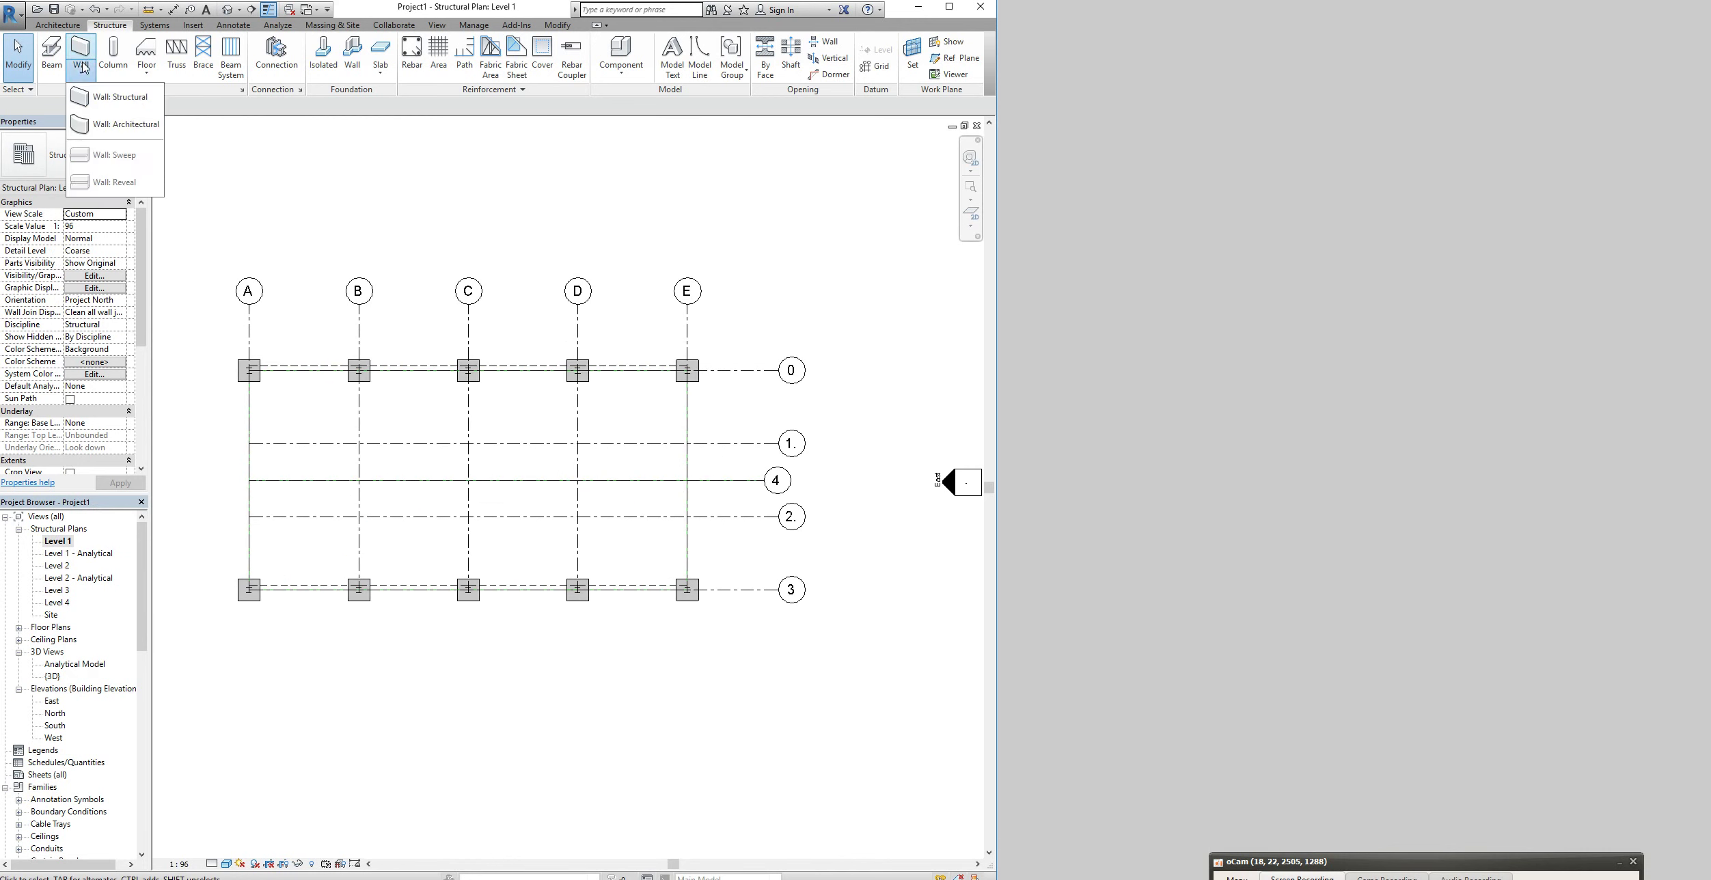
pyautogui.click(87, 96)
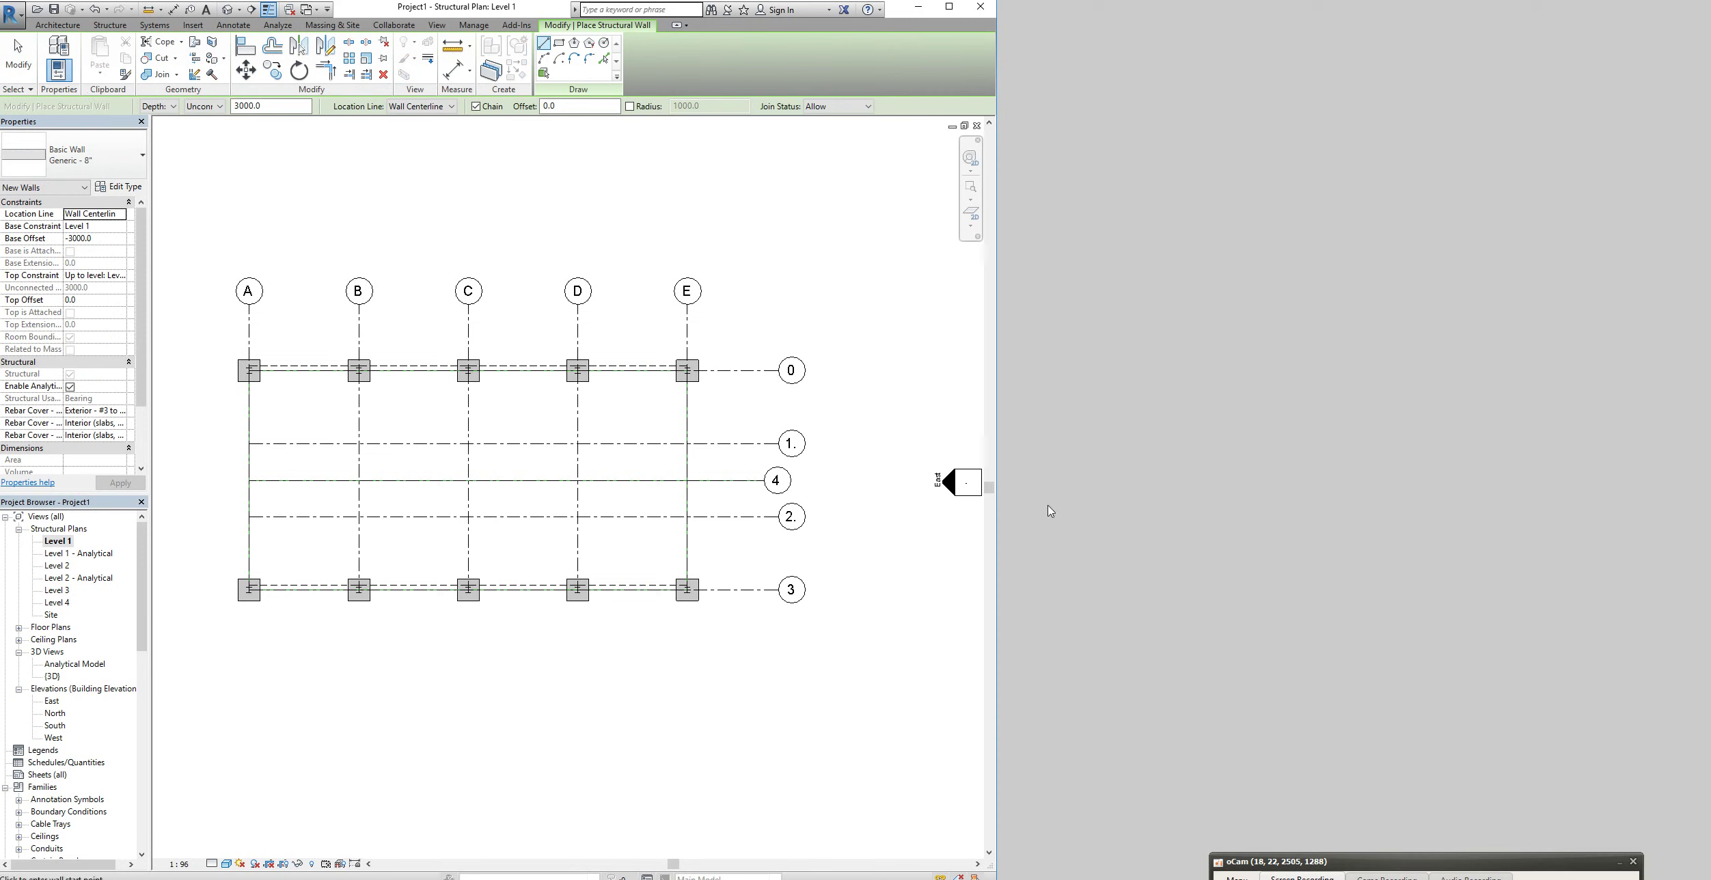
pyautogui.click(80, 26)
pyautogui.click(106, 27)
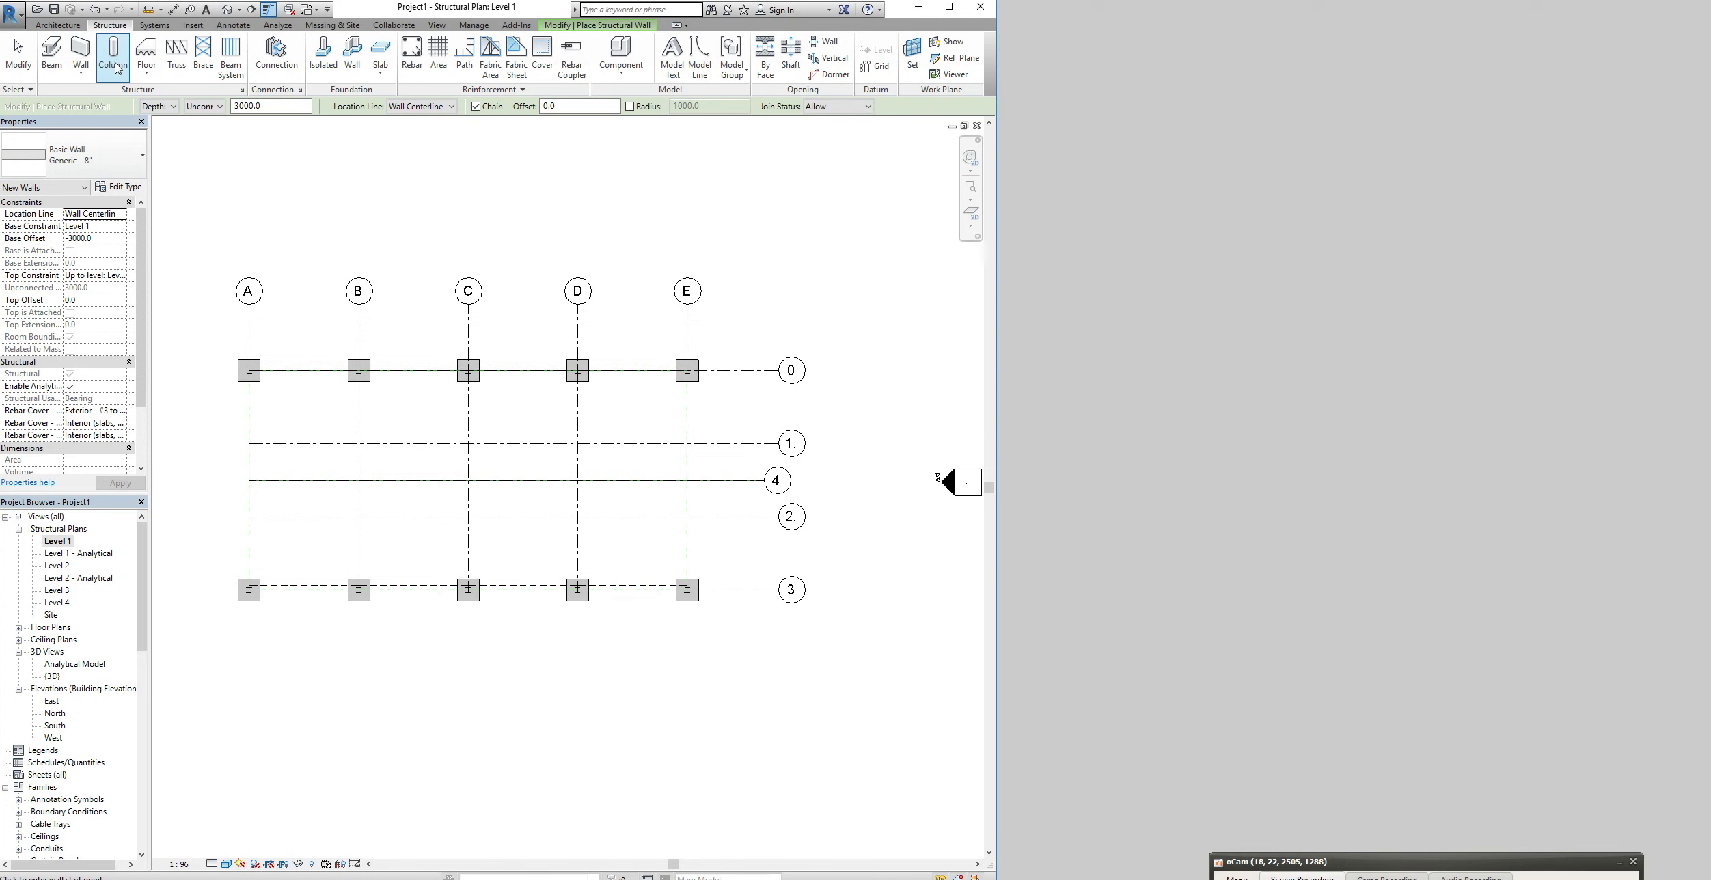
pyautogui.click(44, 25)
pyautogui.click(109, 26)
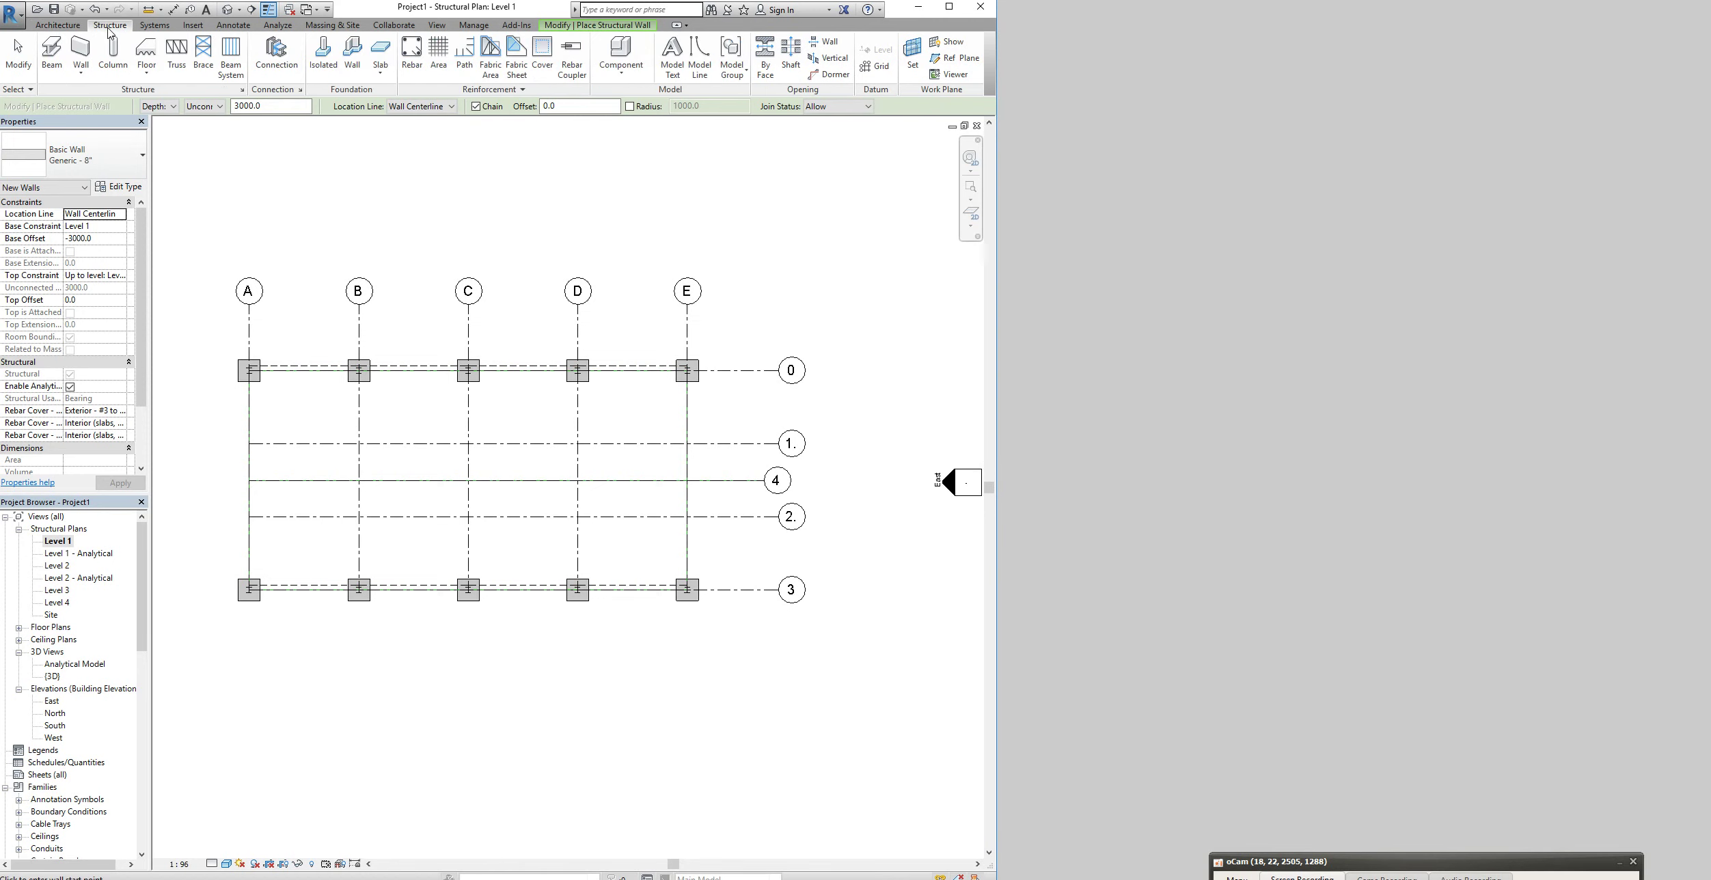
pyautogui.click(81, 69)
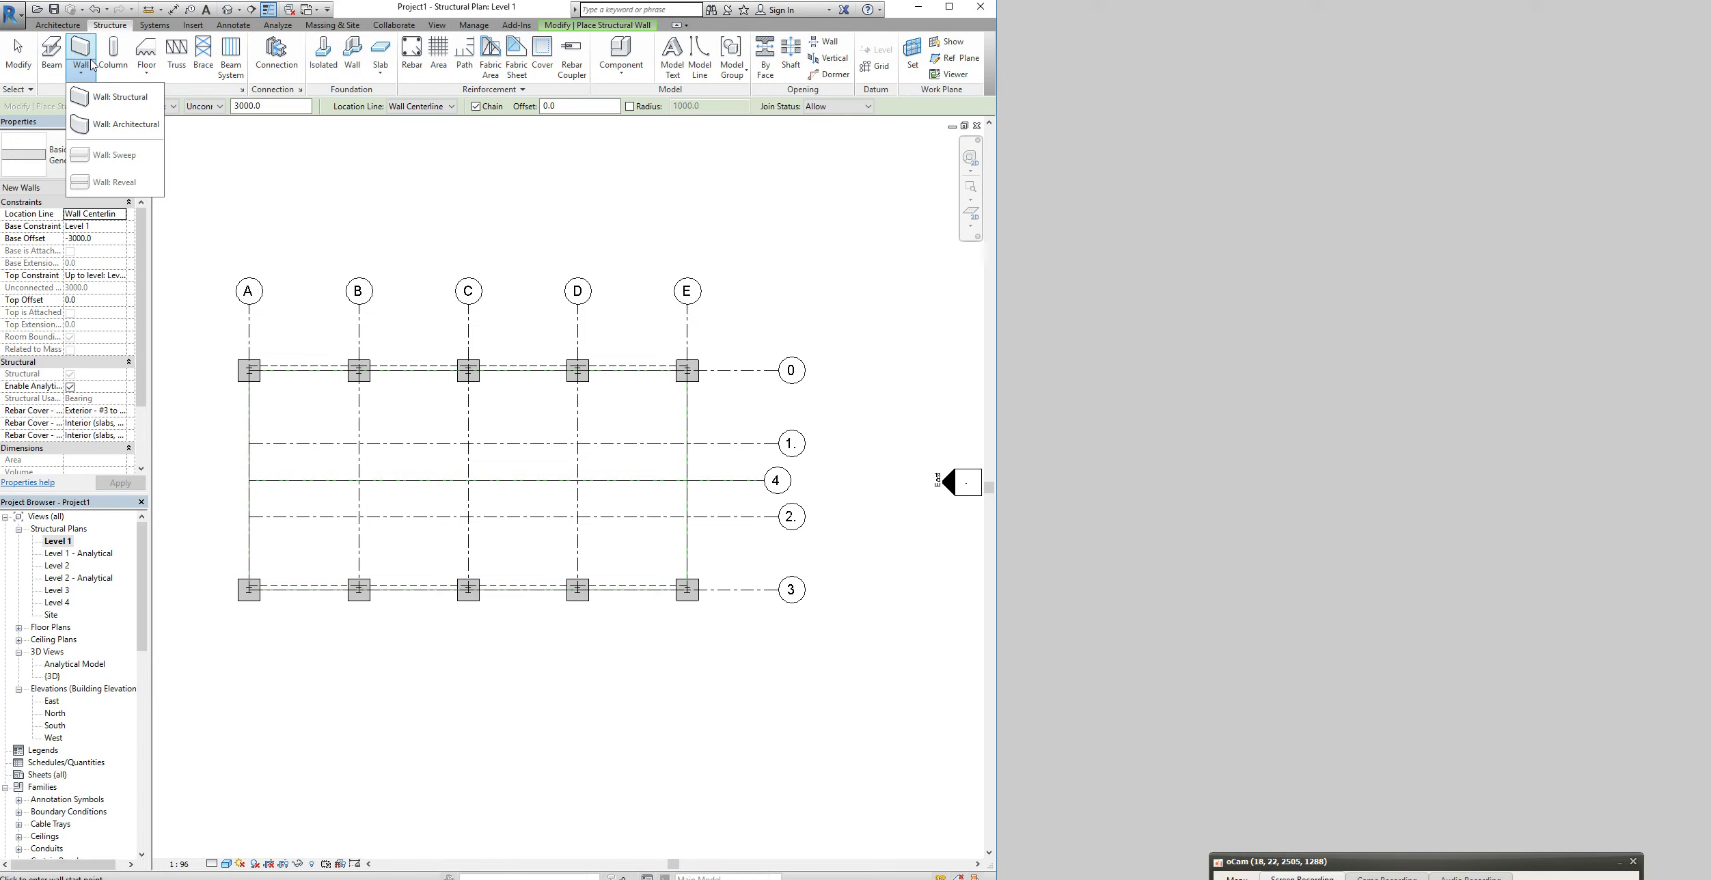
pyautogui.click(120, 96)
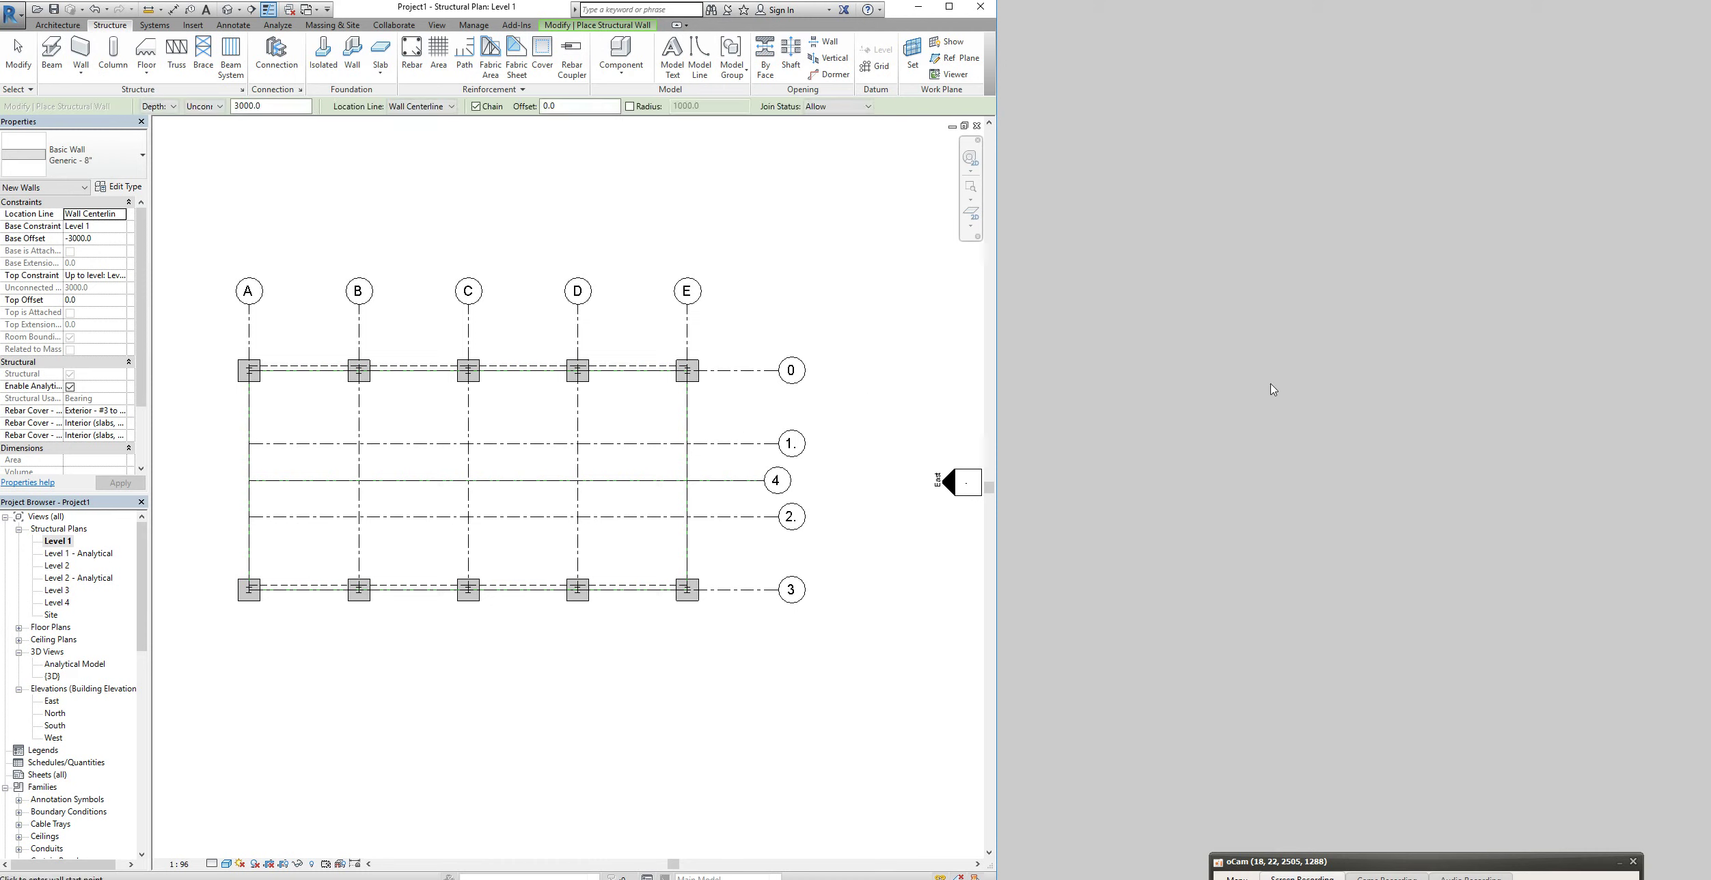
# Set the detail level of the Level 1 plan to Fine
pyautogui.click(222, 866)
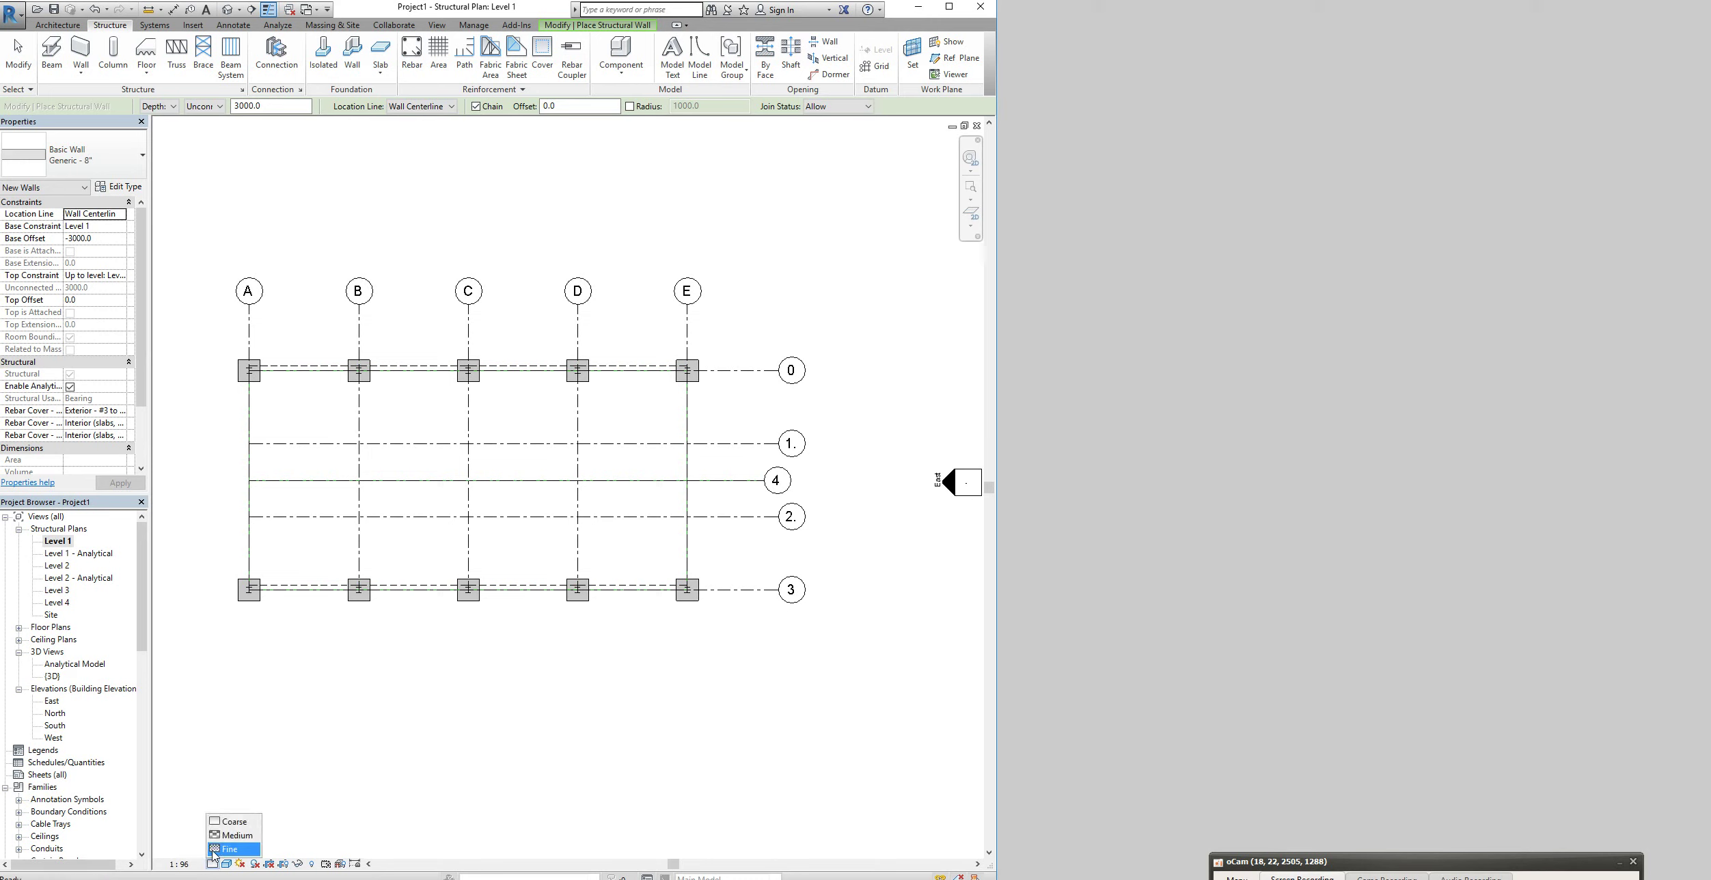
pyautogui.click(226, 850)
pyautogui.scroll(4, 273, 369)
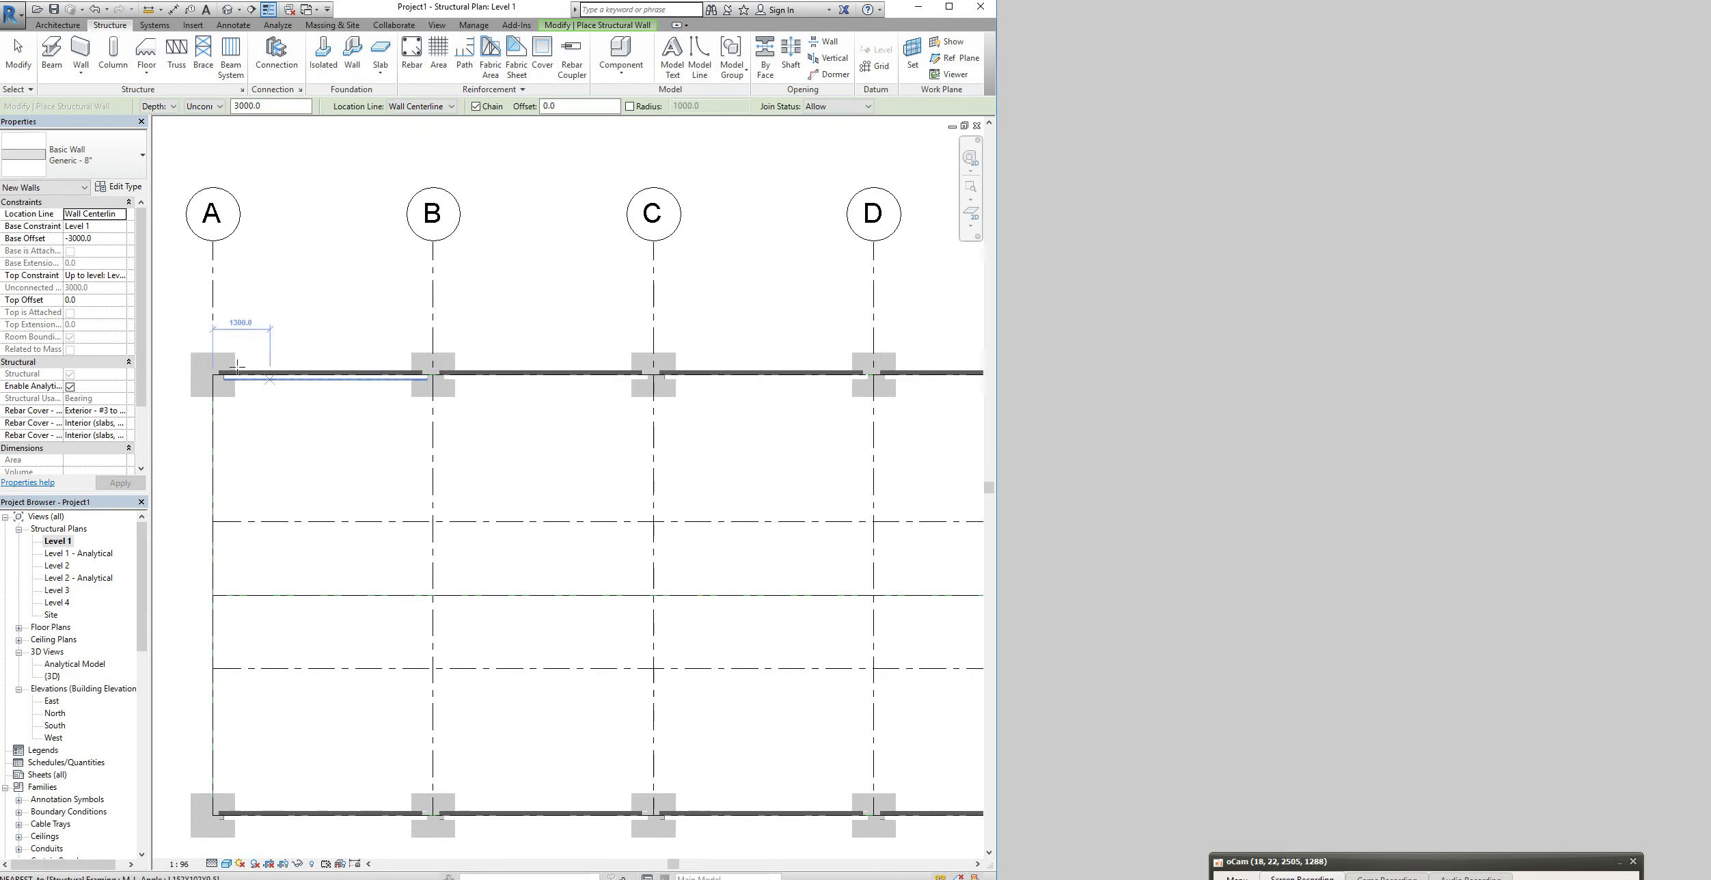
pyautogui.scroll(2, 235, 364)
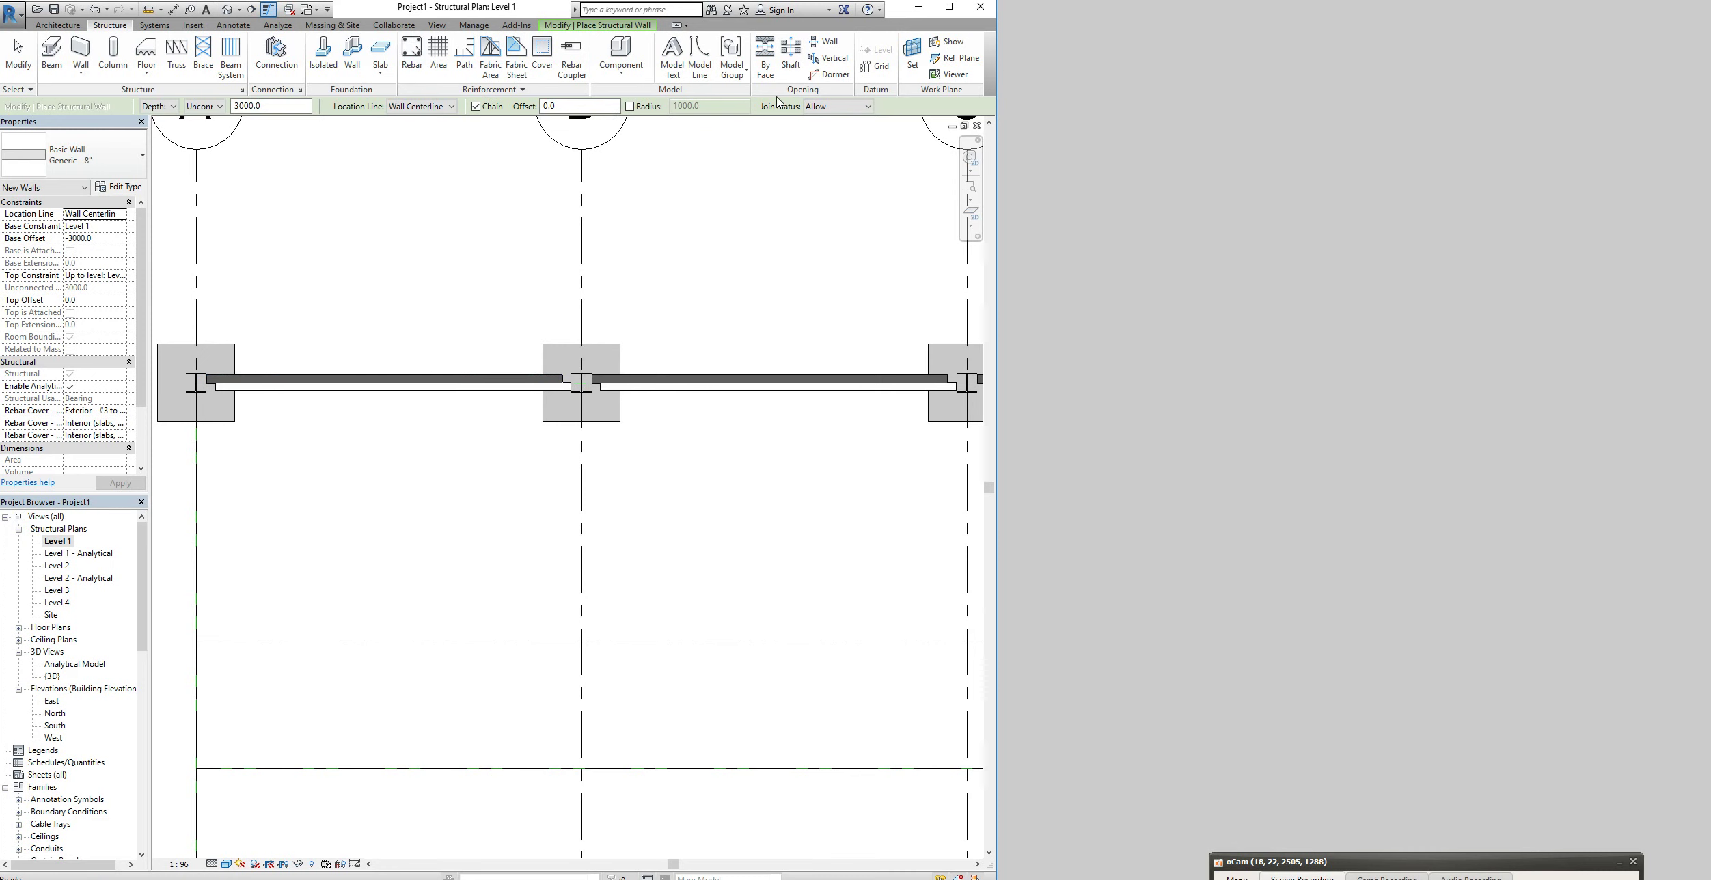
# Add a structural wall along grid 0 between grids A and B with Pick Lines, offset 235 mm outward from the framing line
pyautogui.click(566, 26)
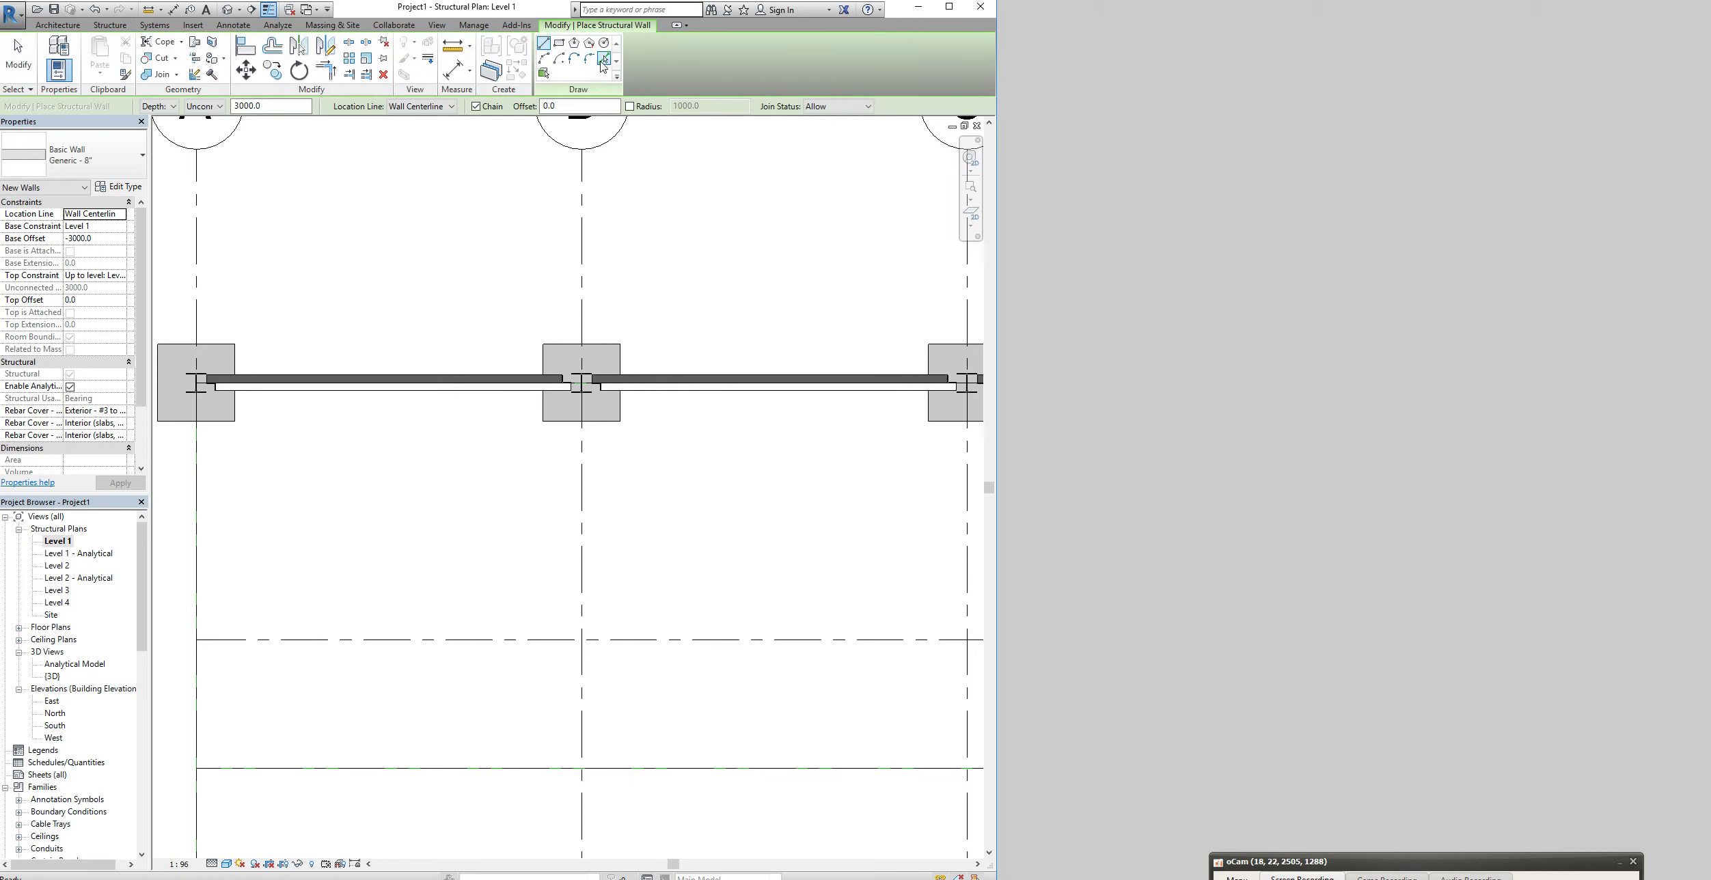
pyautogui.click(604, 60)
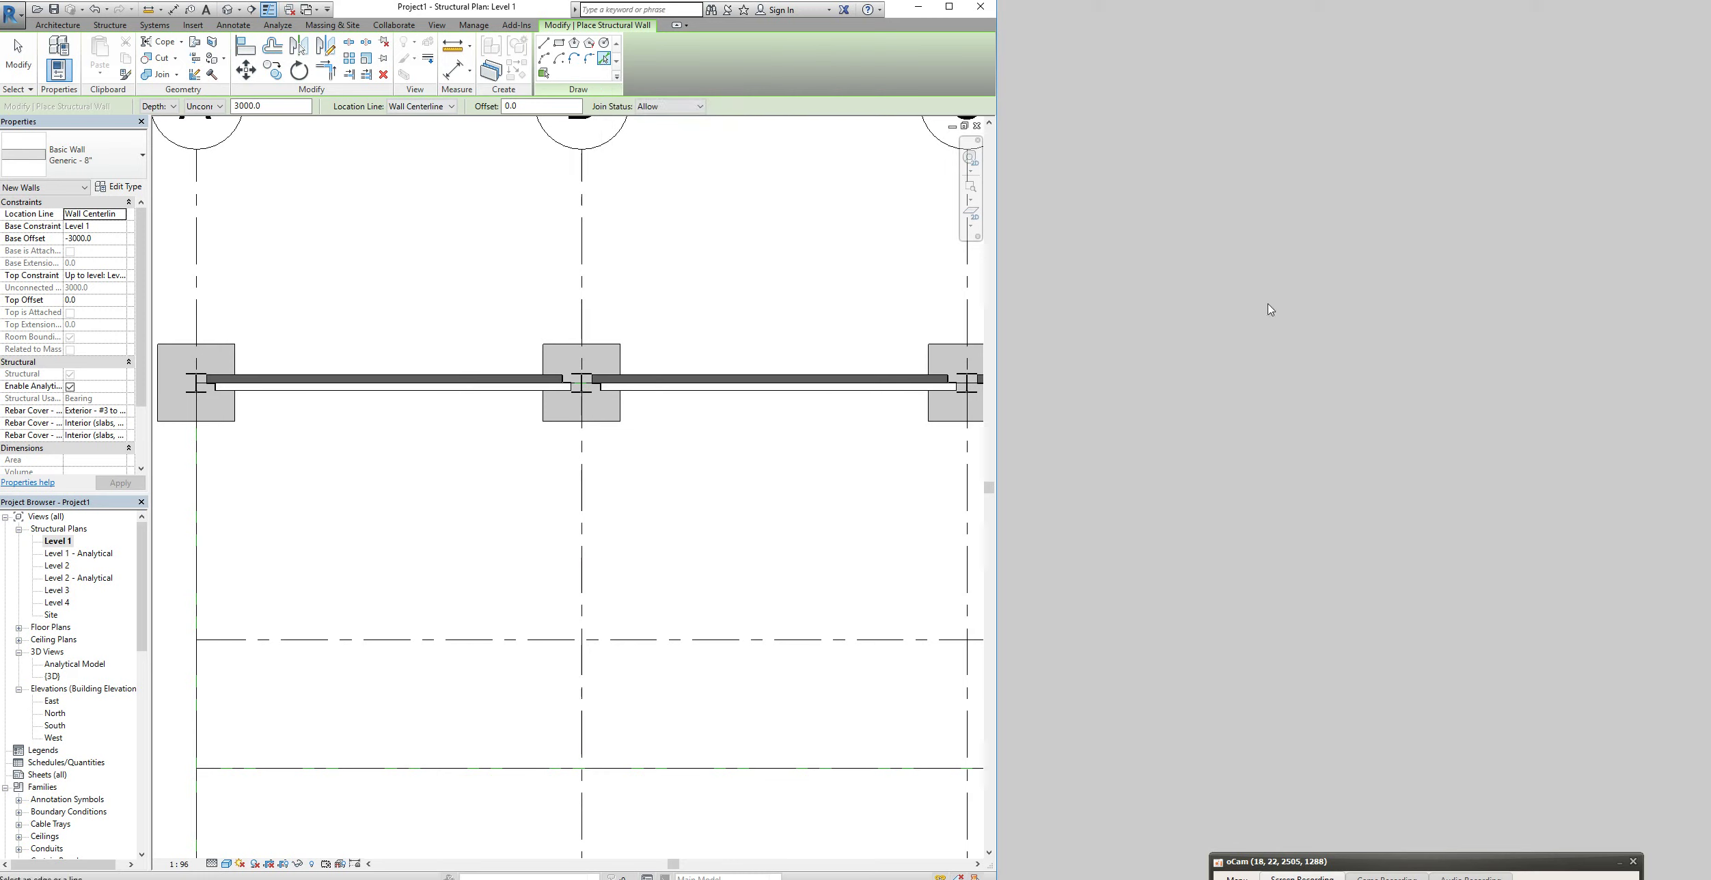
pyautogui.click(523, 106)
pyautogui.write('235')
pyautogui.click(390, 375)
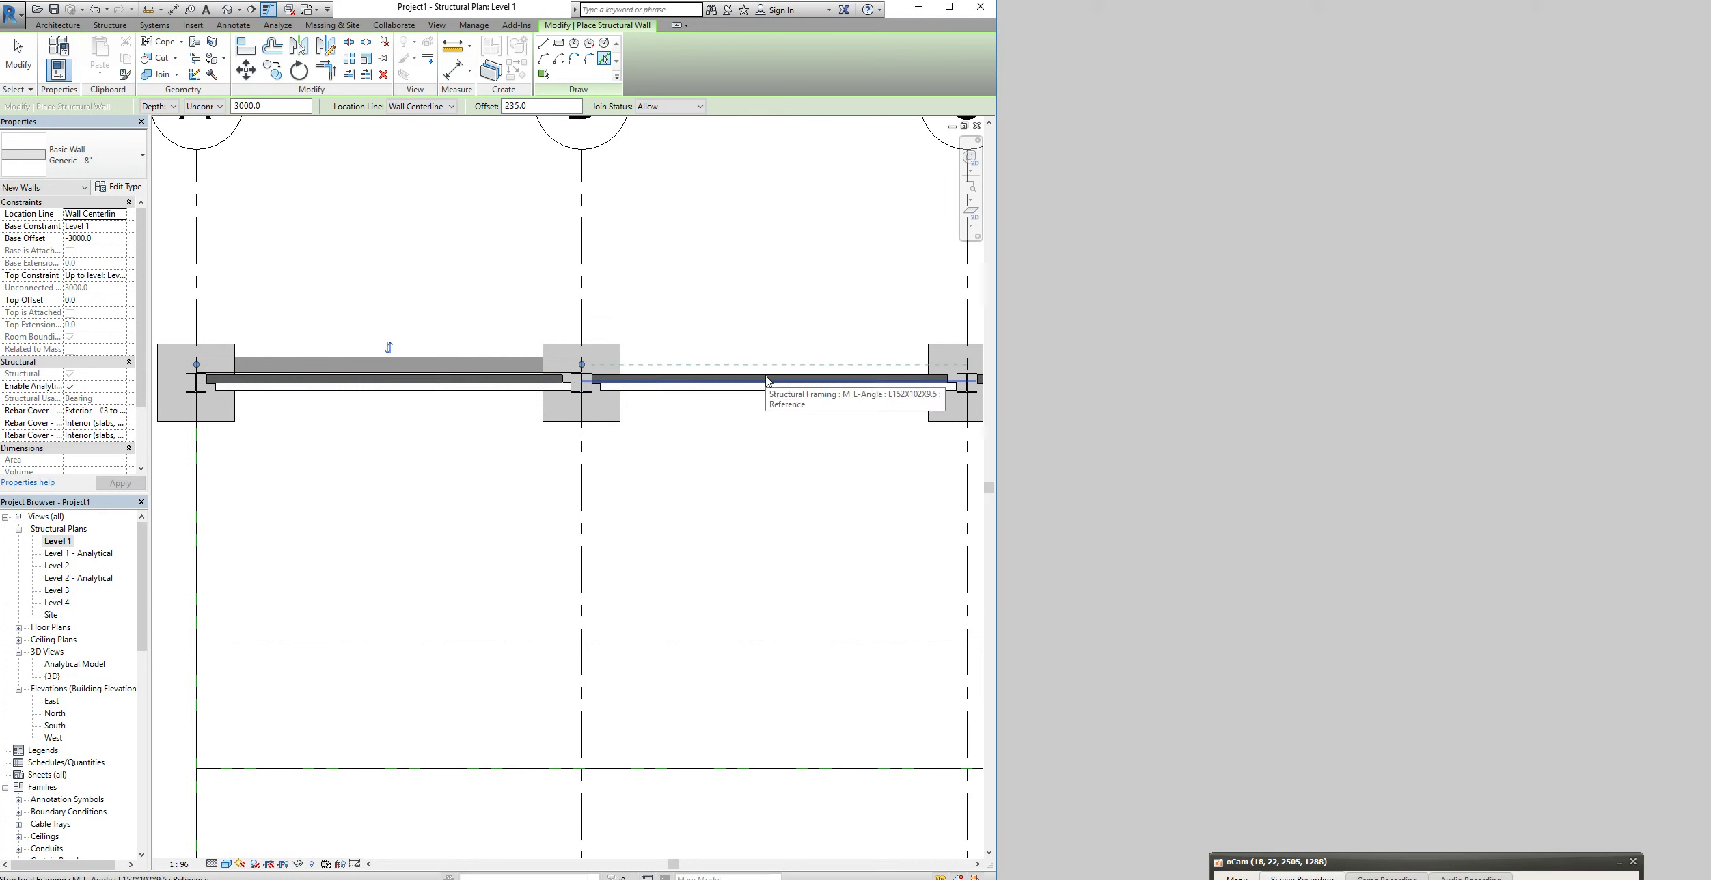
pyautogui.scroll(-1, 766, 380)
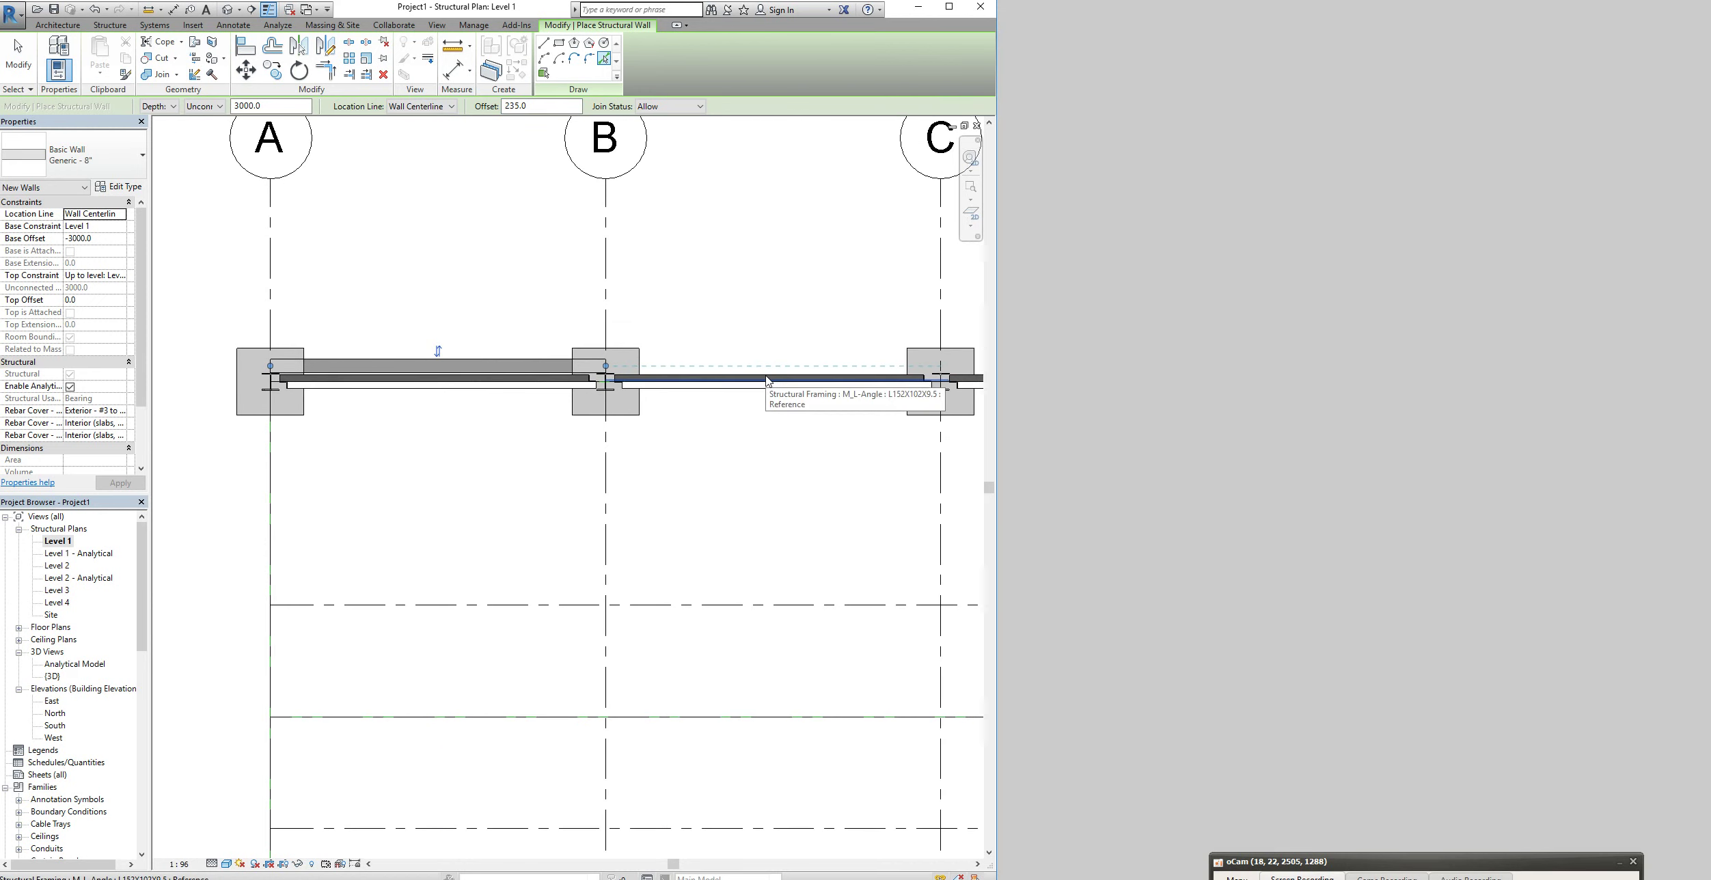
pyautogui.click(18, 55)
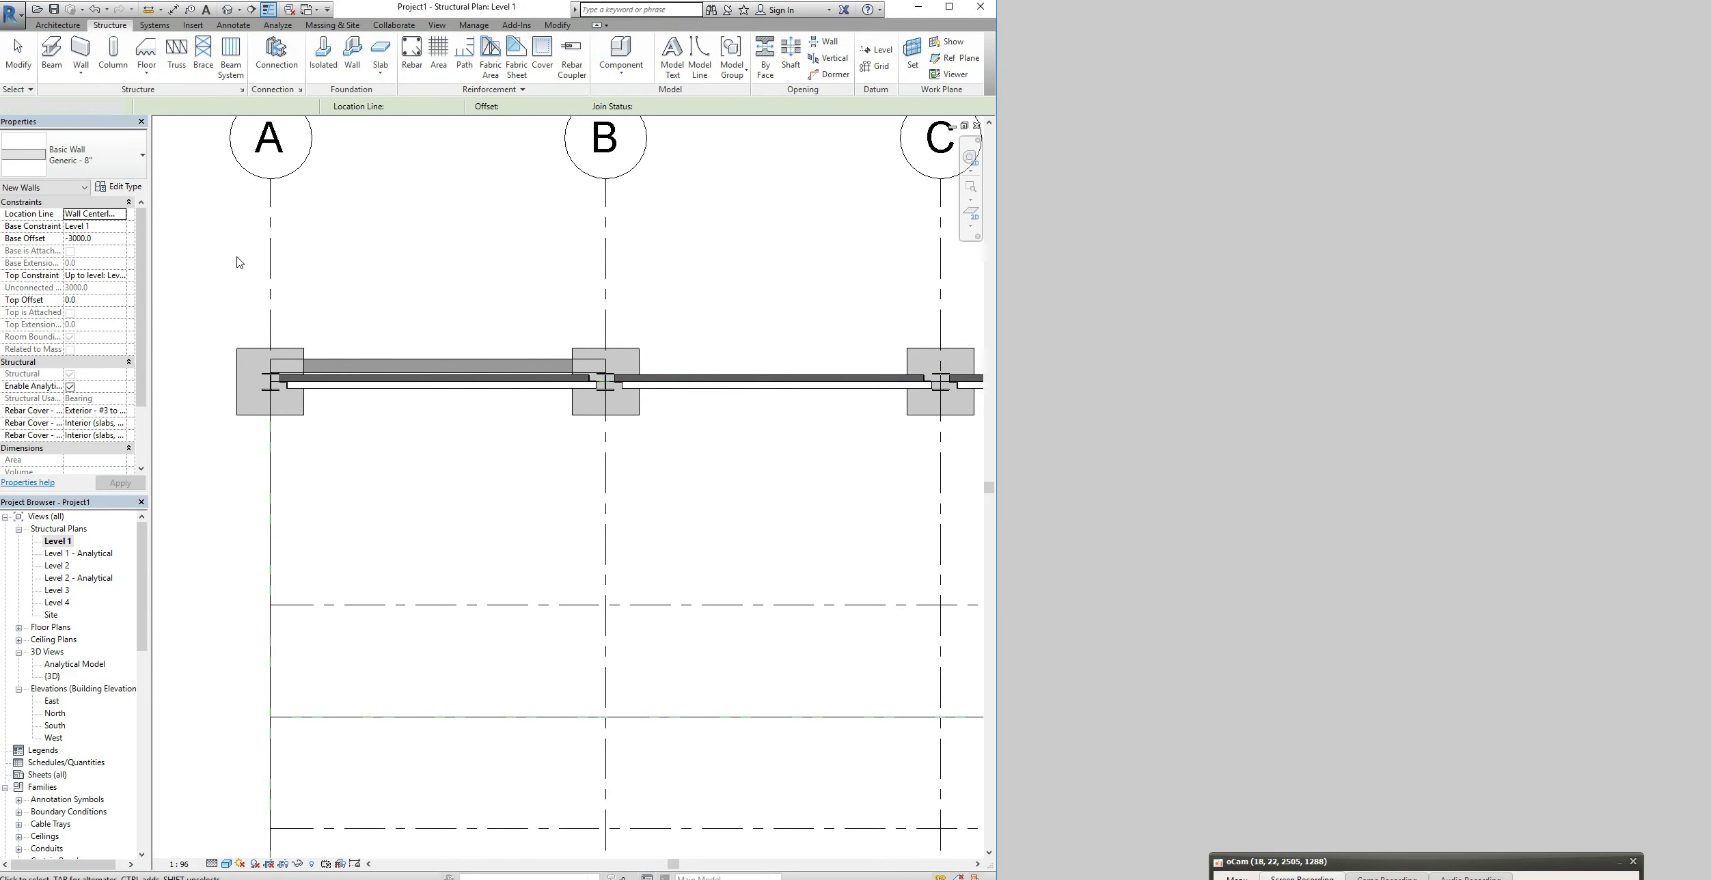
pyautogui.scroll(-2, 236, 272)
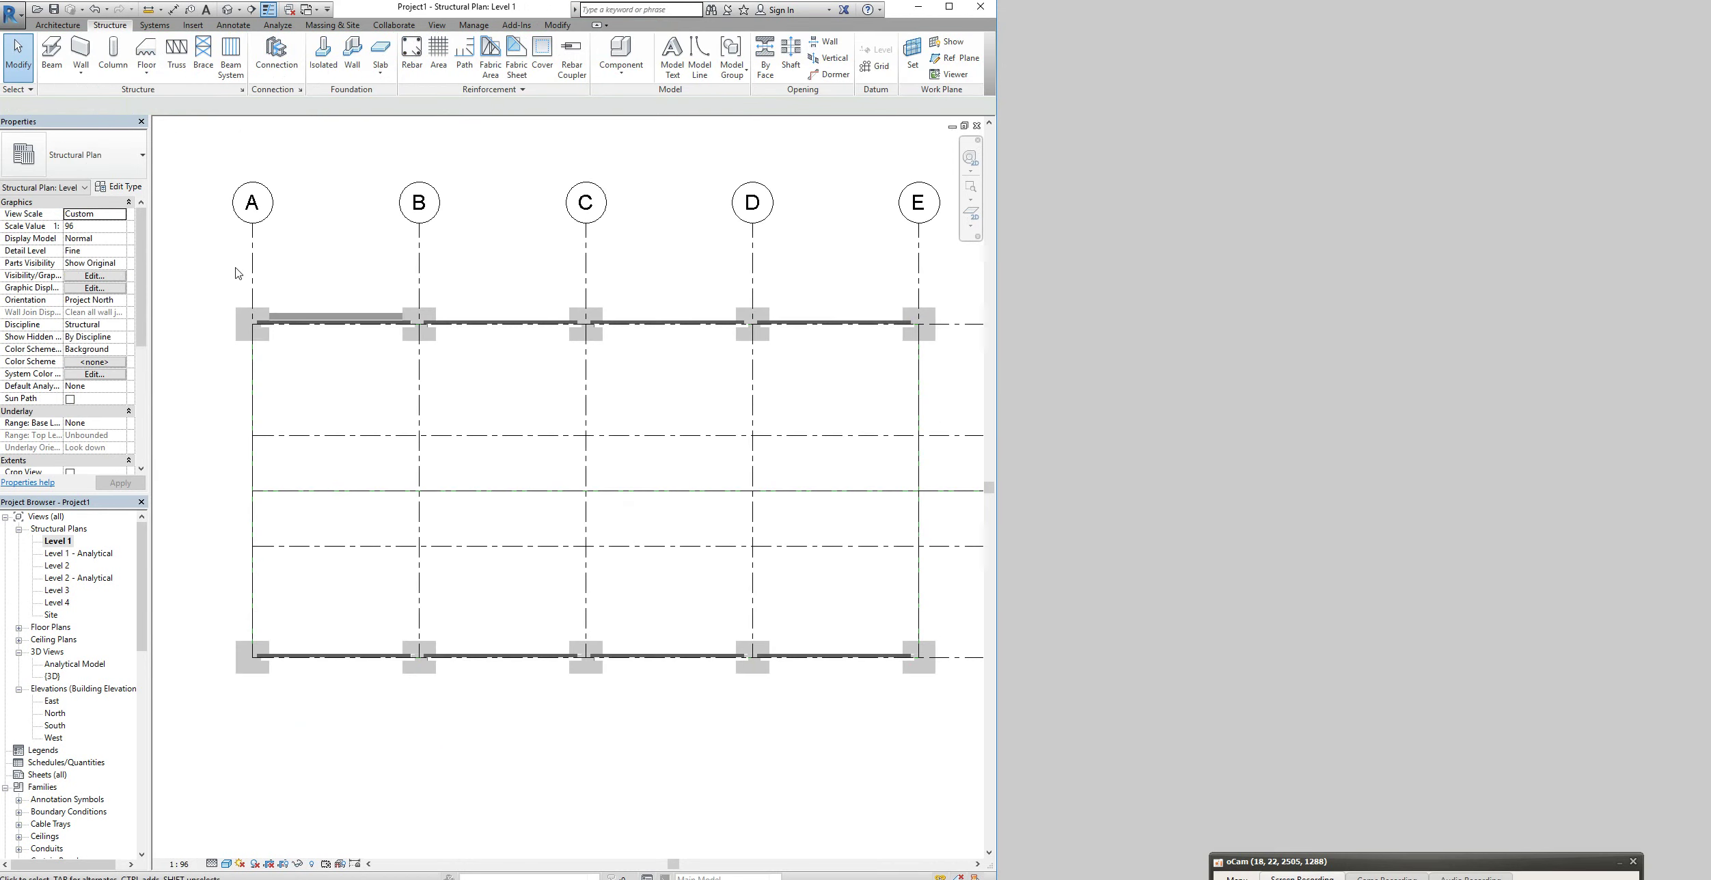
# Set the grid 0 wall between grids A and B to a top constraint of Level 4 and a base offset of 0
pyautogui.click(334, 319)
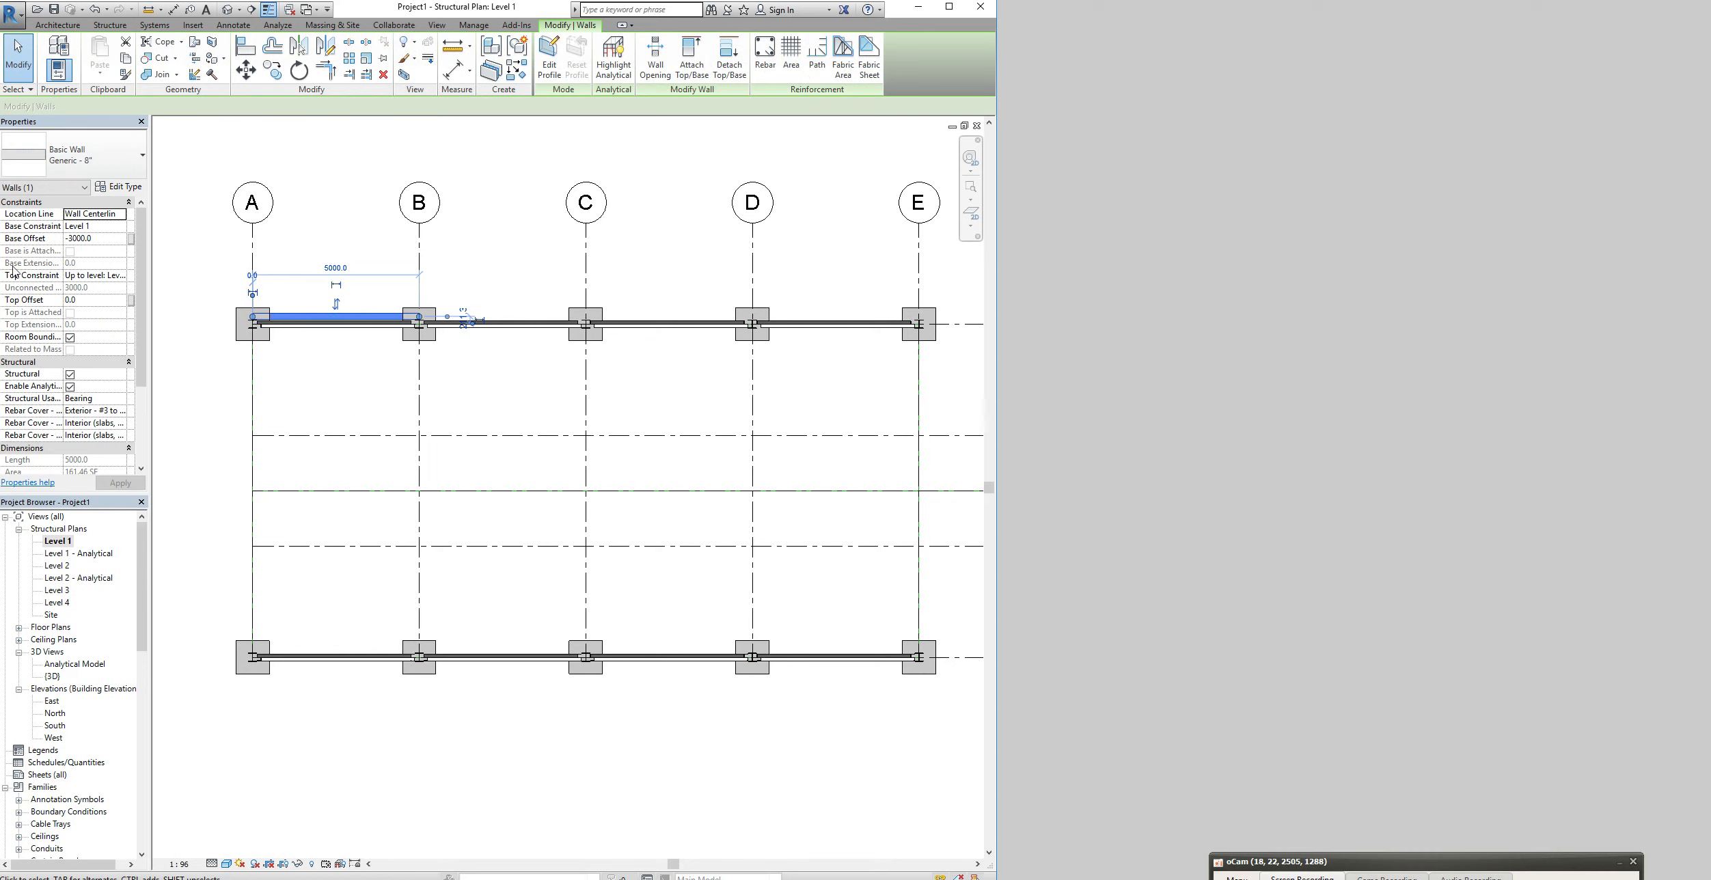
pyautogui.click(123, 276)
pyautogui.click(125, 277)
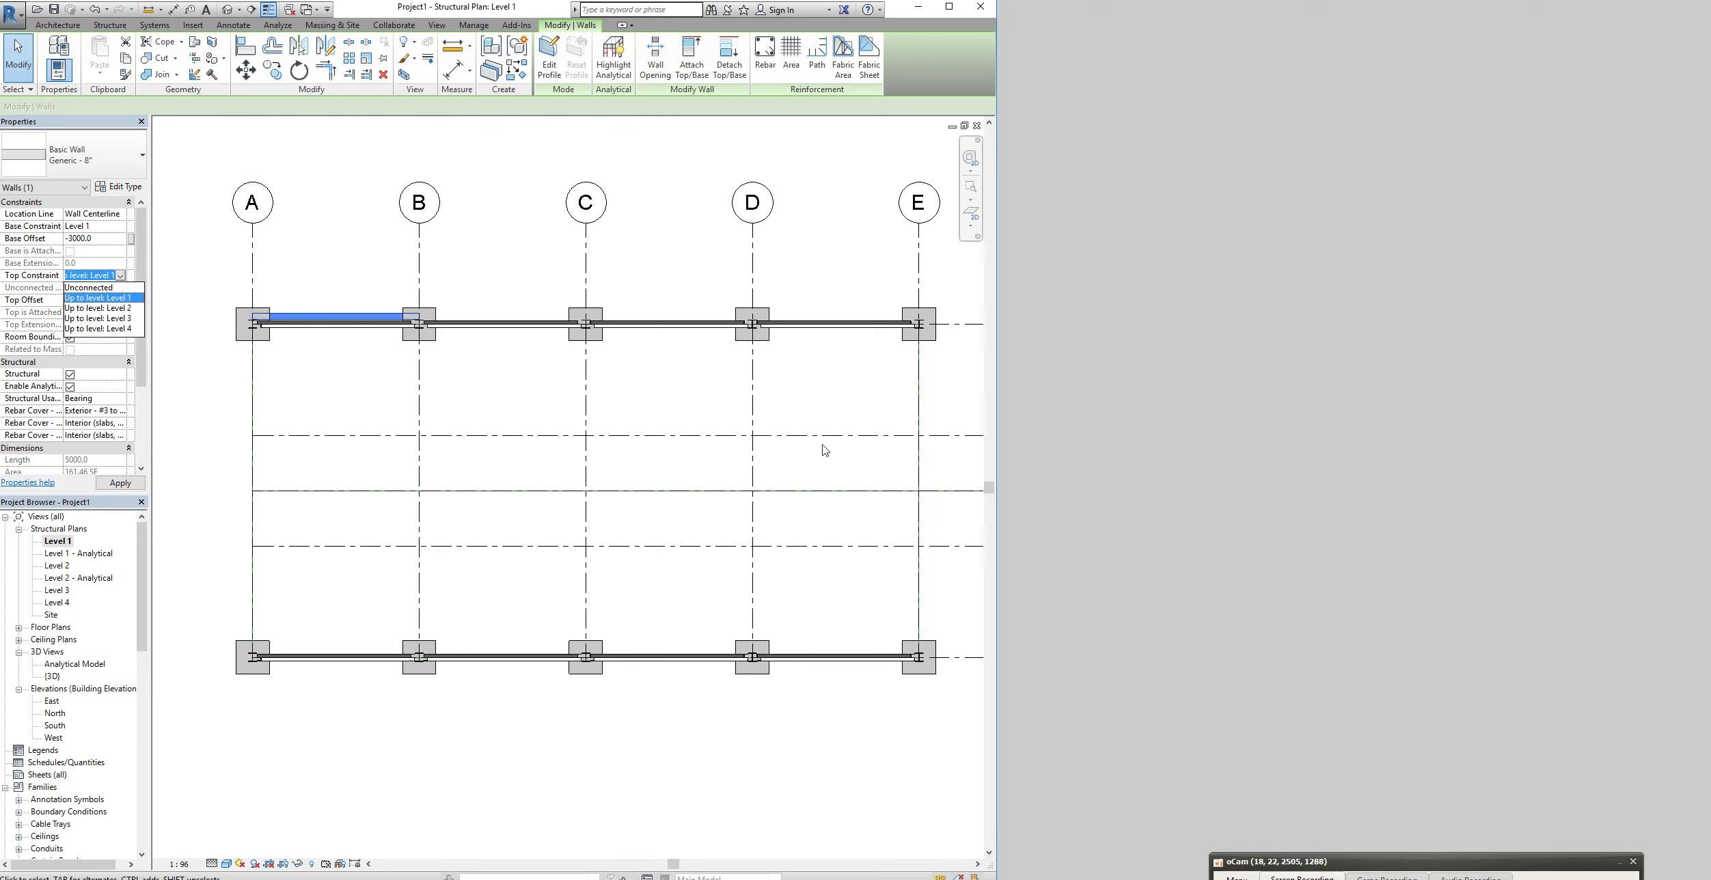
pyautogui.click(107, 329)
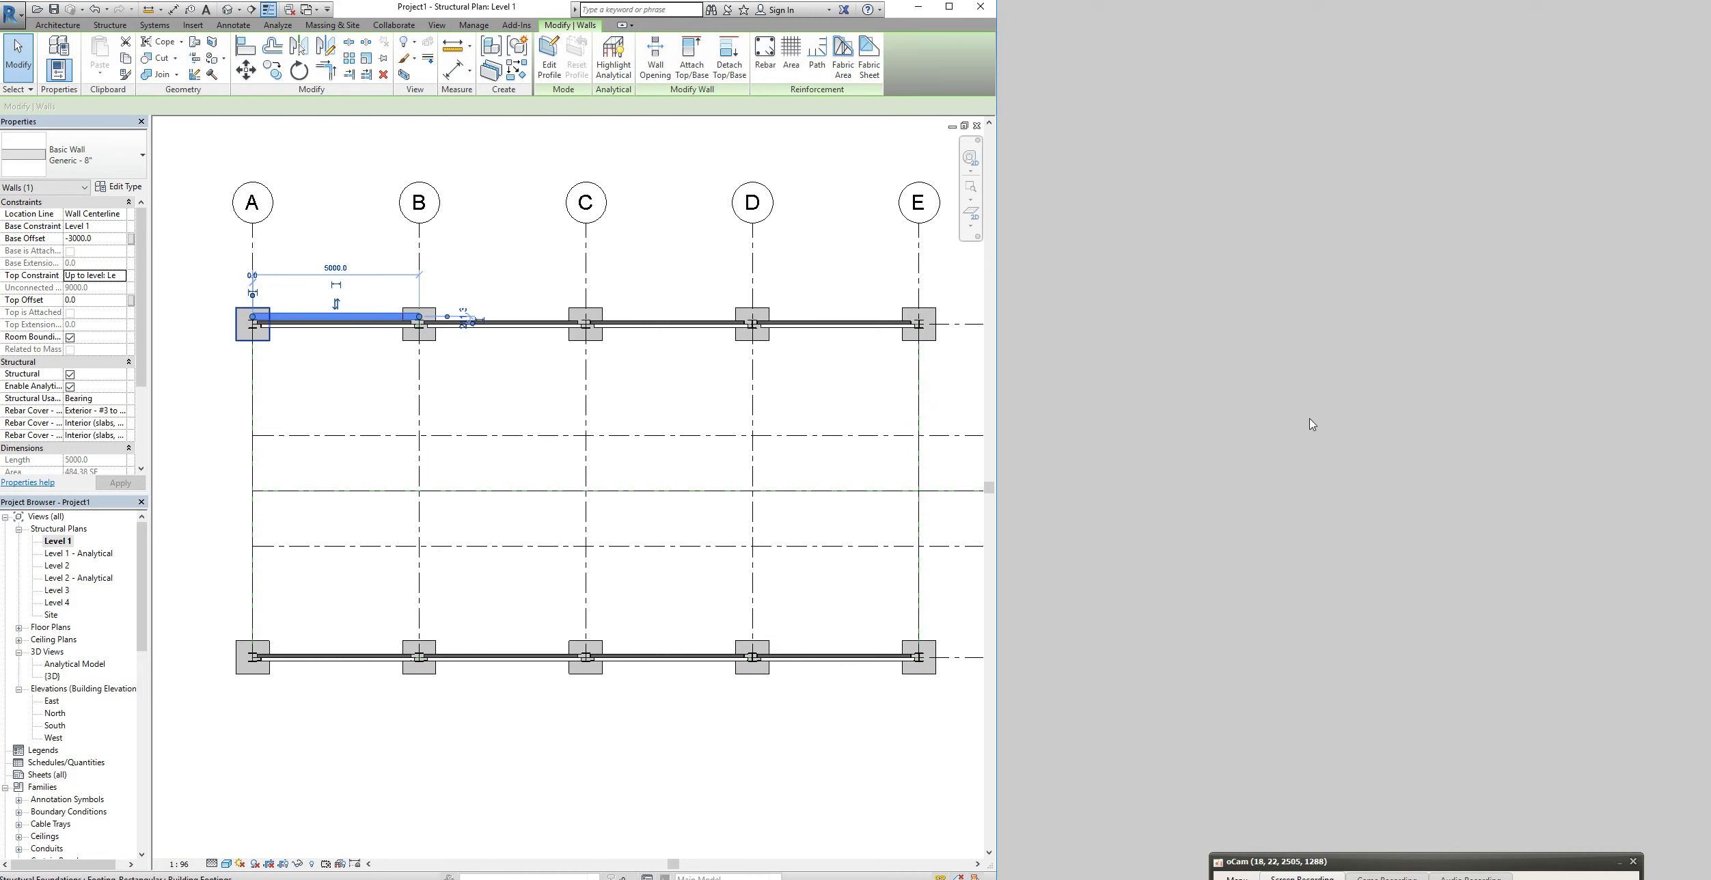
pyautogui.click(95, 227)
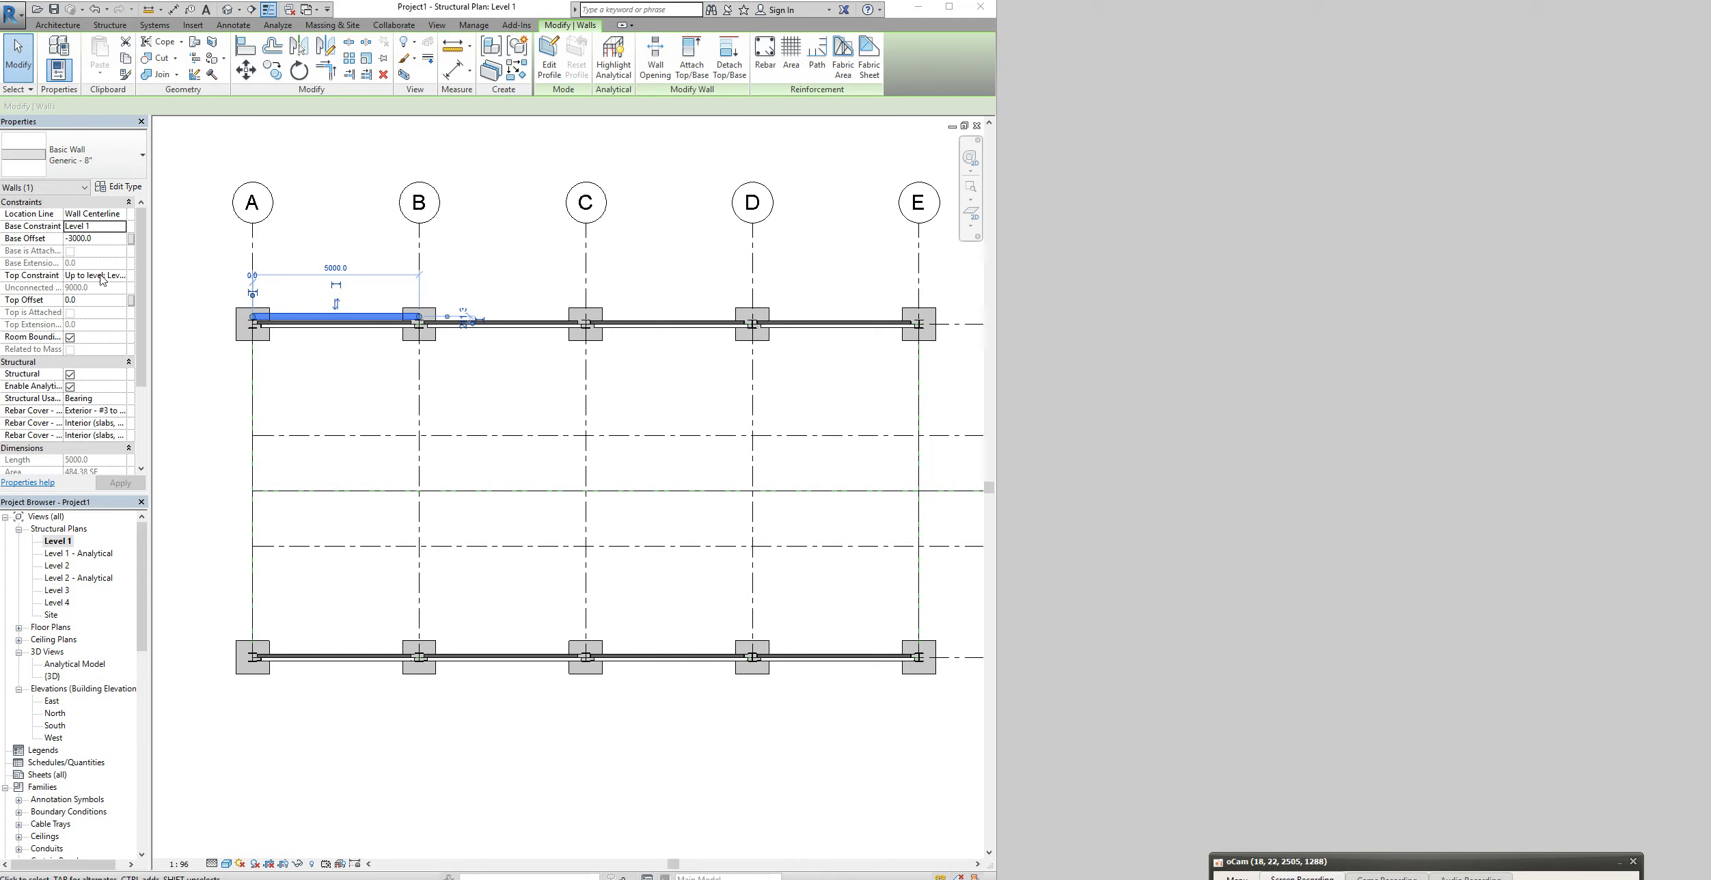
pyautogui.click(115, 239)
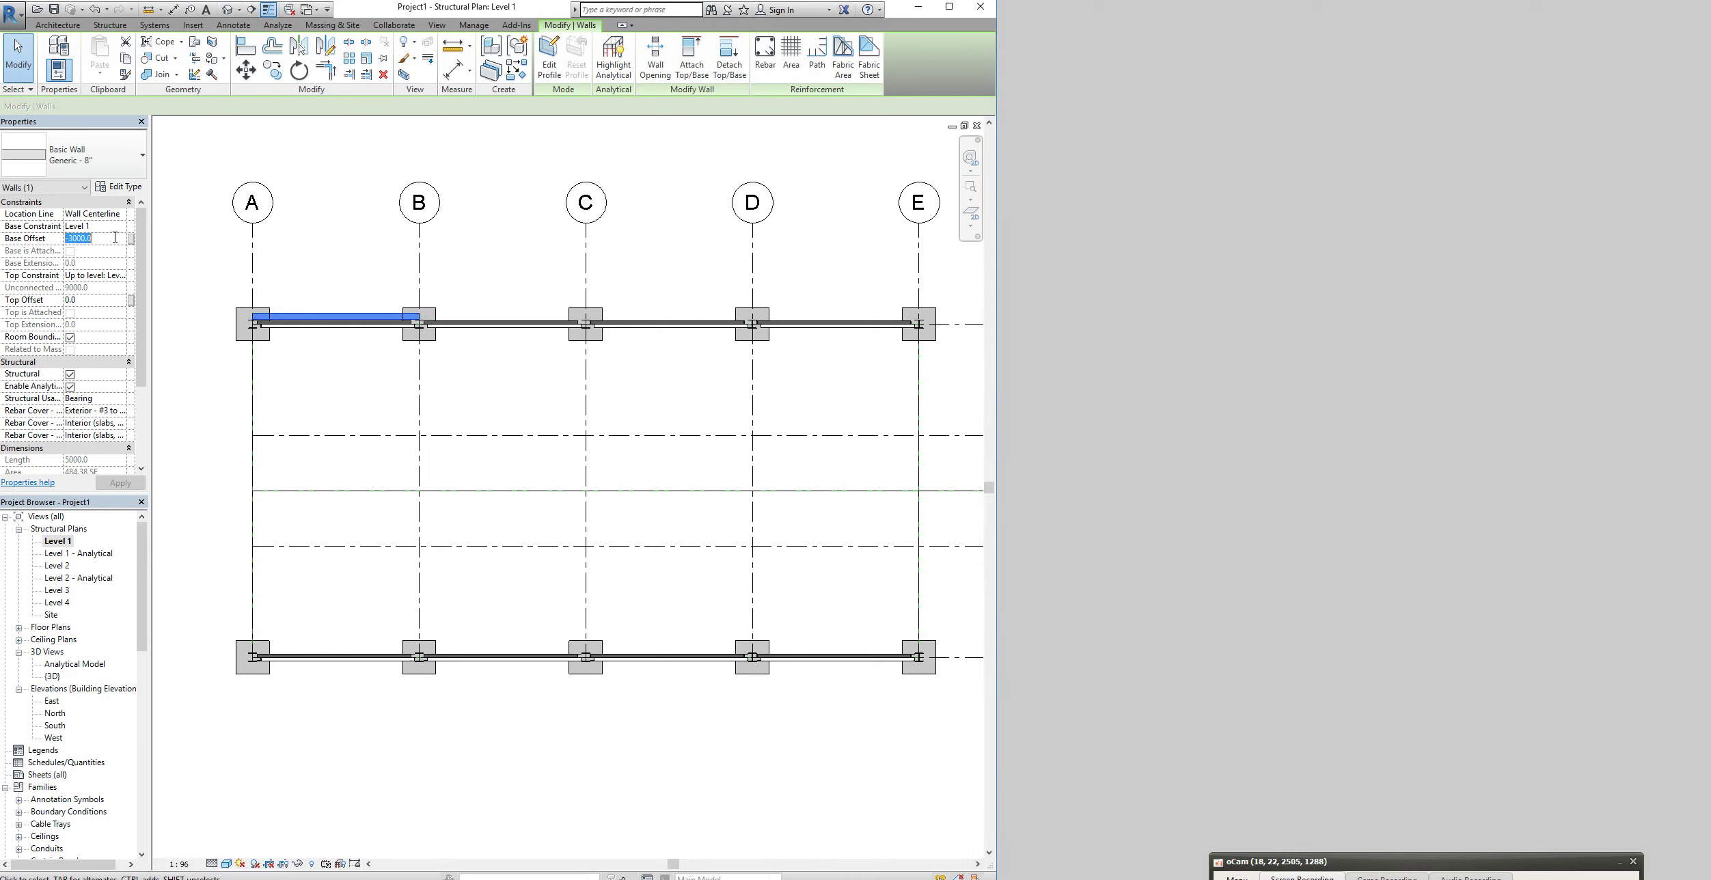
pyautogui.write('0')
pyautogui.press('Return')
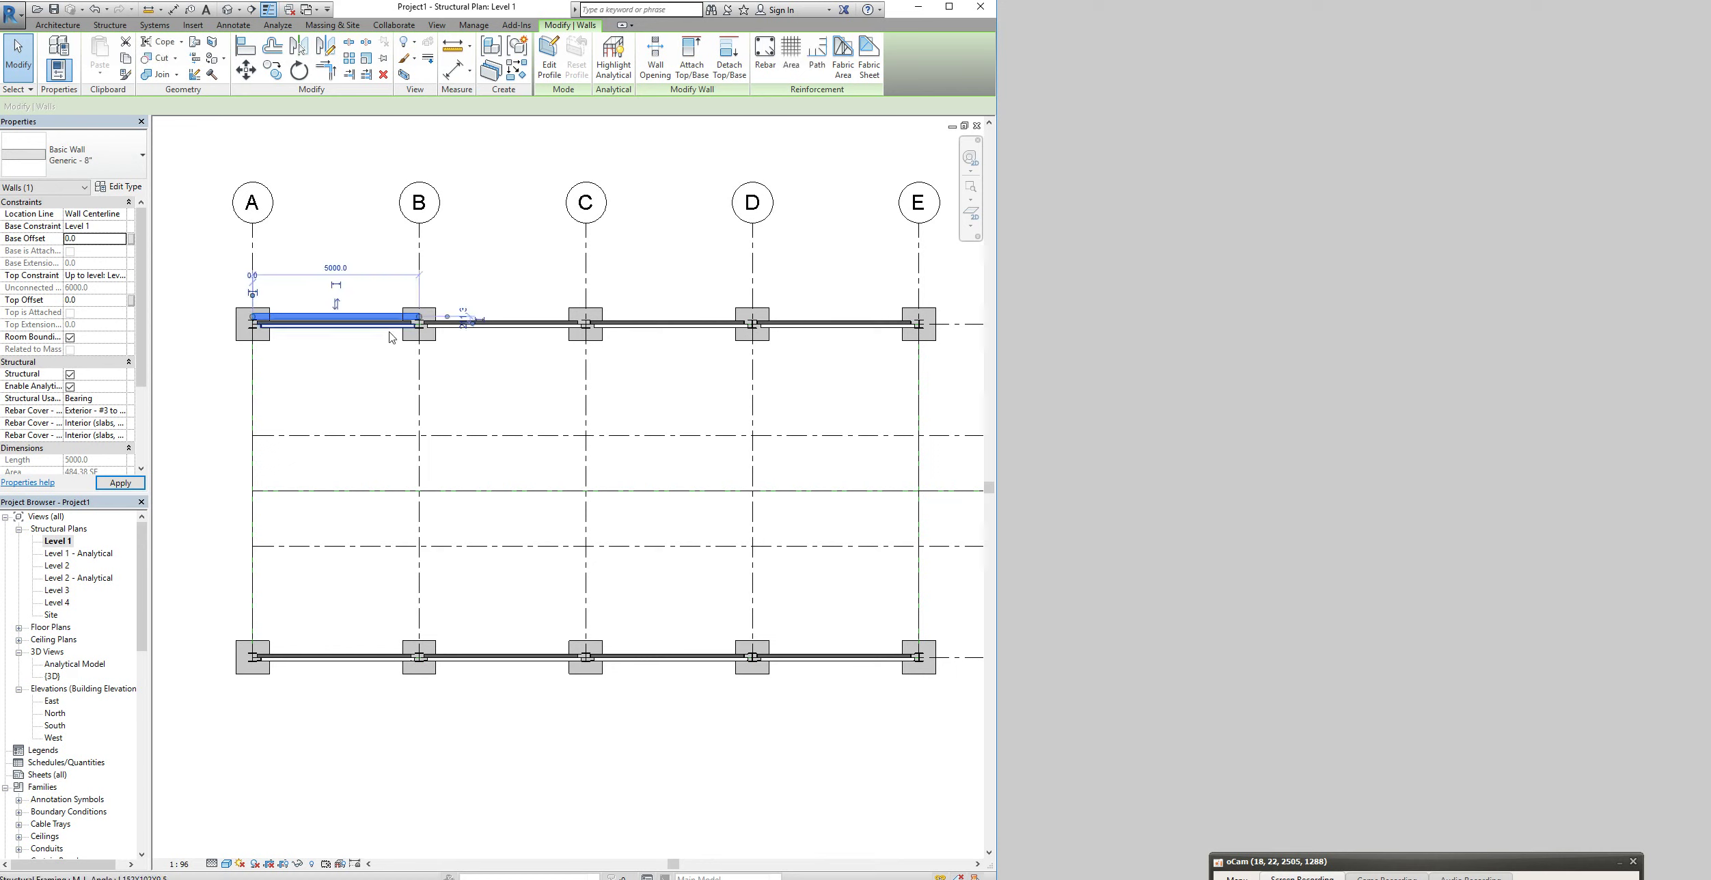
pyautogui.click(95, 276)
pyautogui.click(119, 276)
pyautogui.click(106, 307)
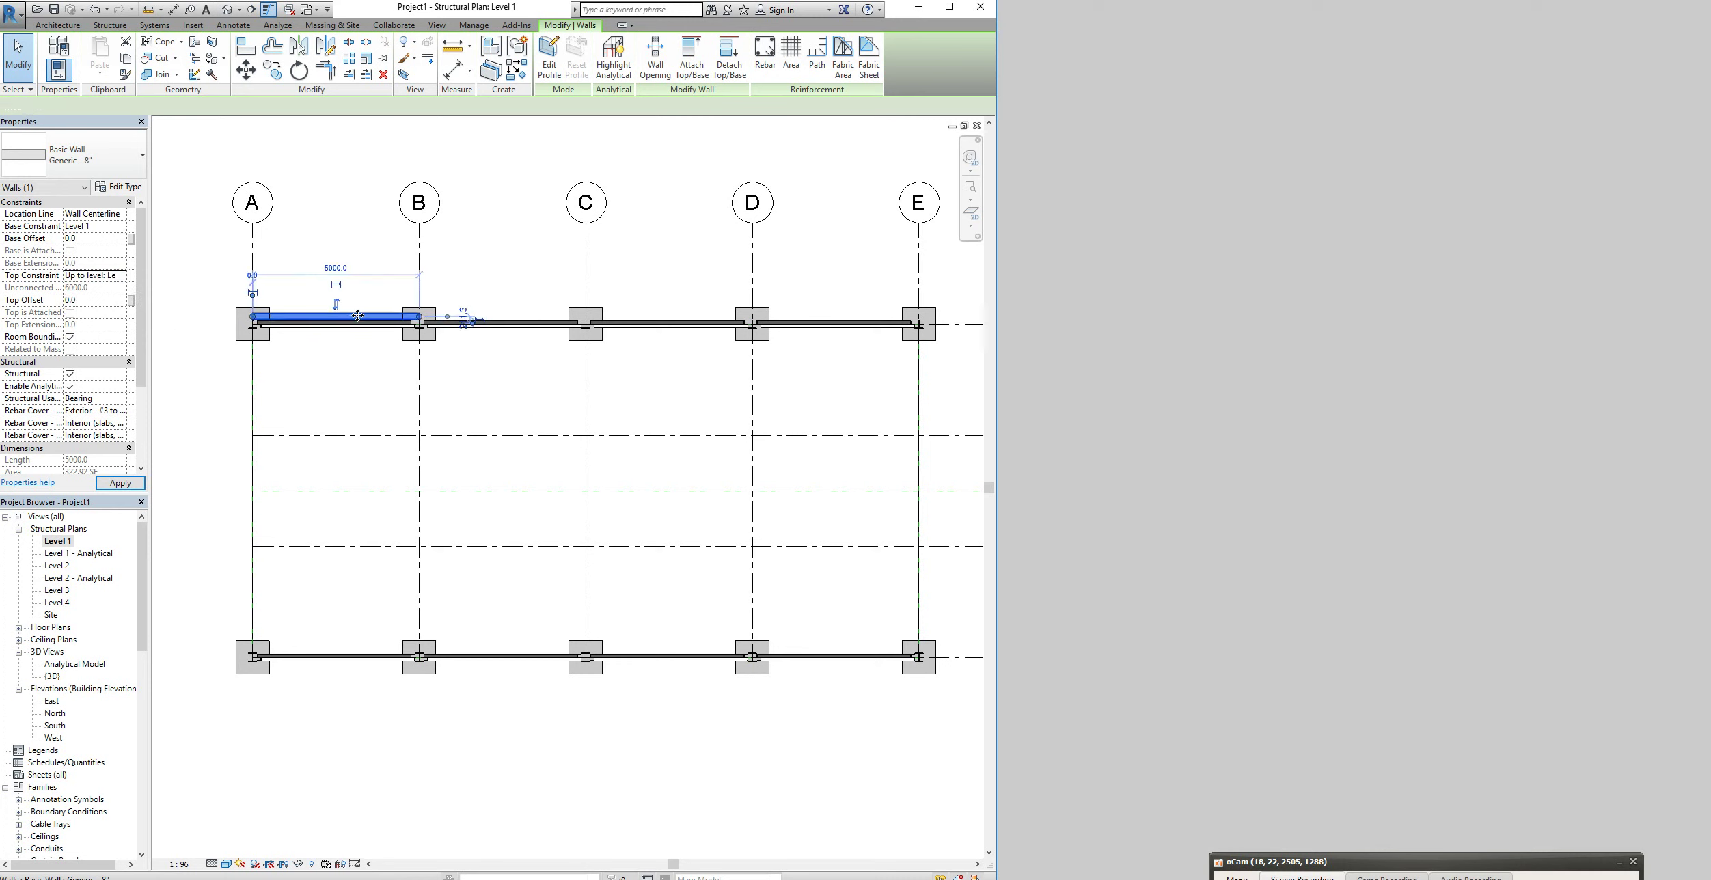
# Extend the grid 0 wall to grid E and mirror it about the building's central axis onto the opposite long side
pyautogui.moveTo(420, 322); pyautogui.dragTo(918, 317)
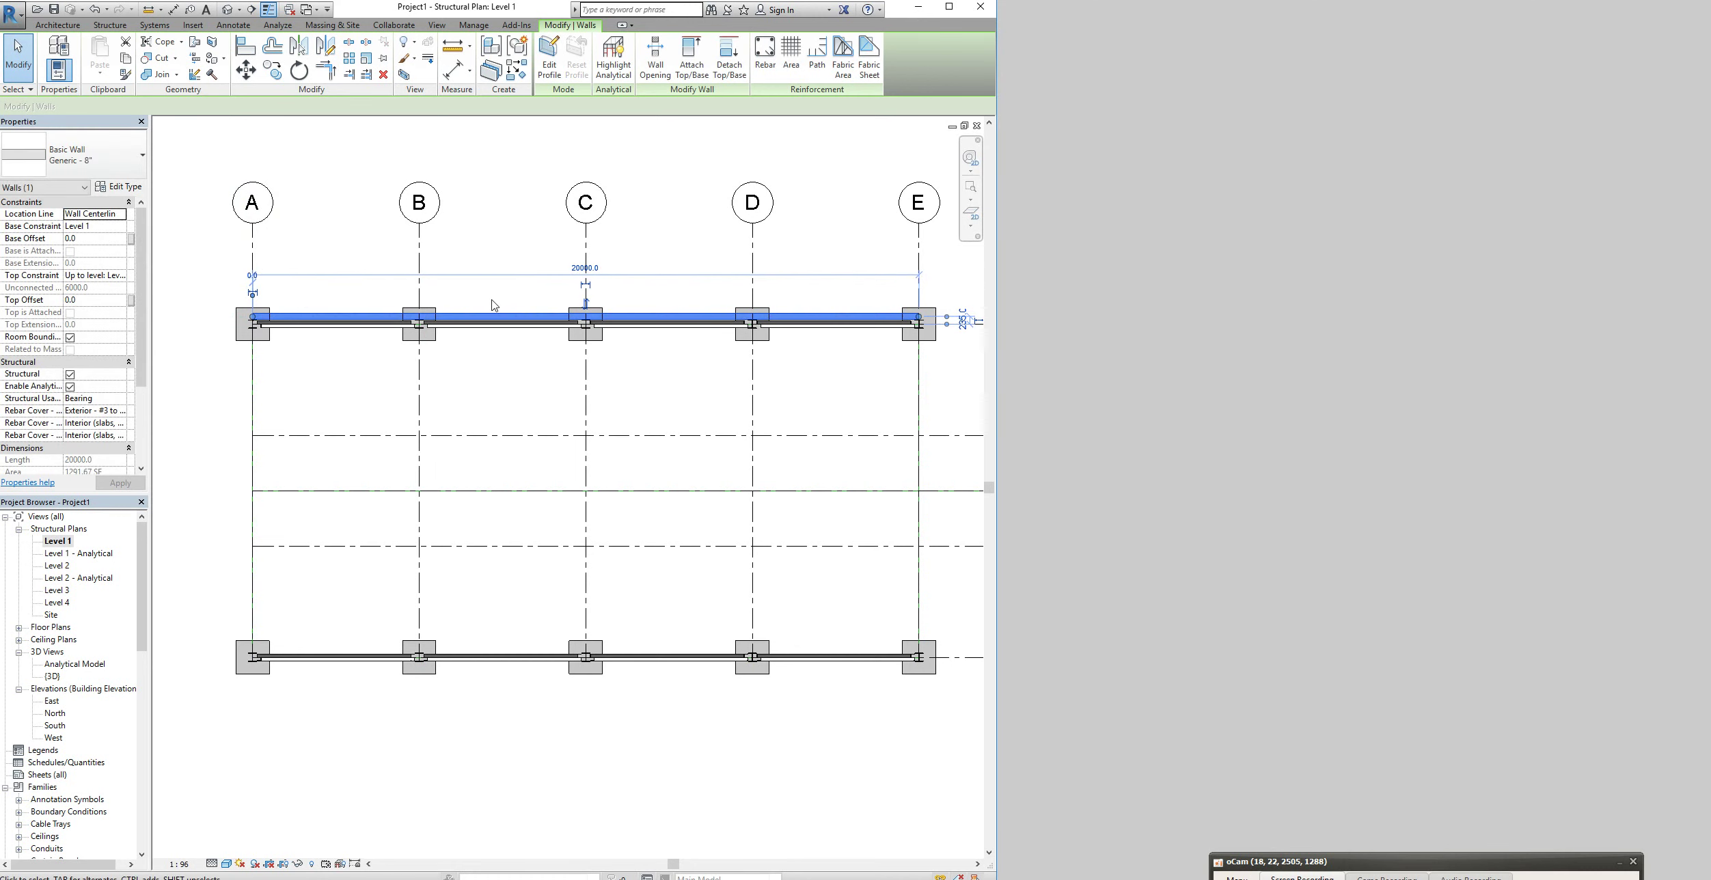
pyautogui.click(298, 46)
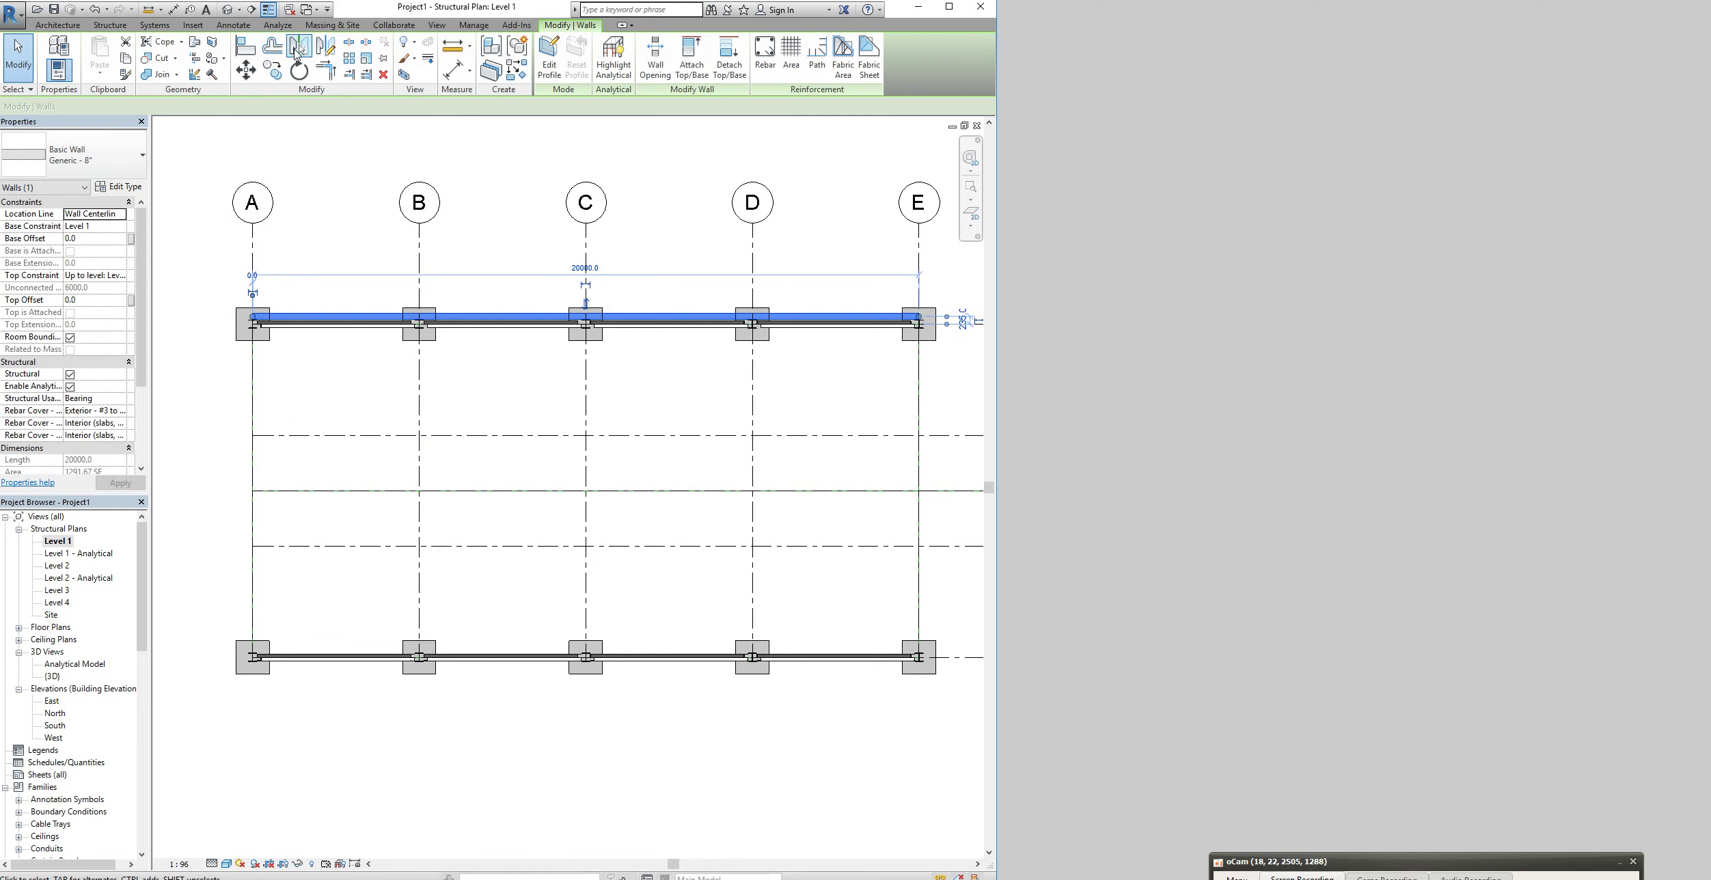
pyautogui.click(362, 491)
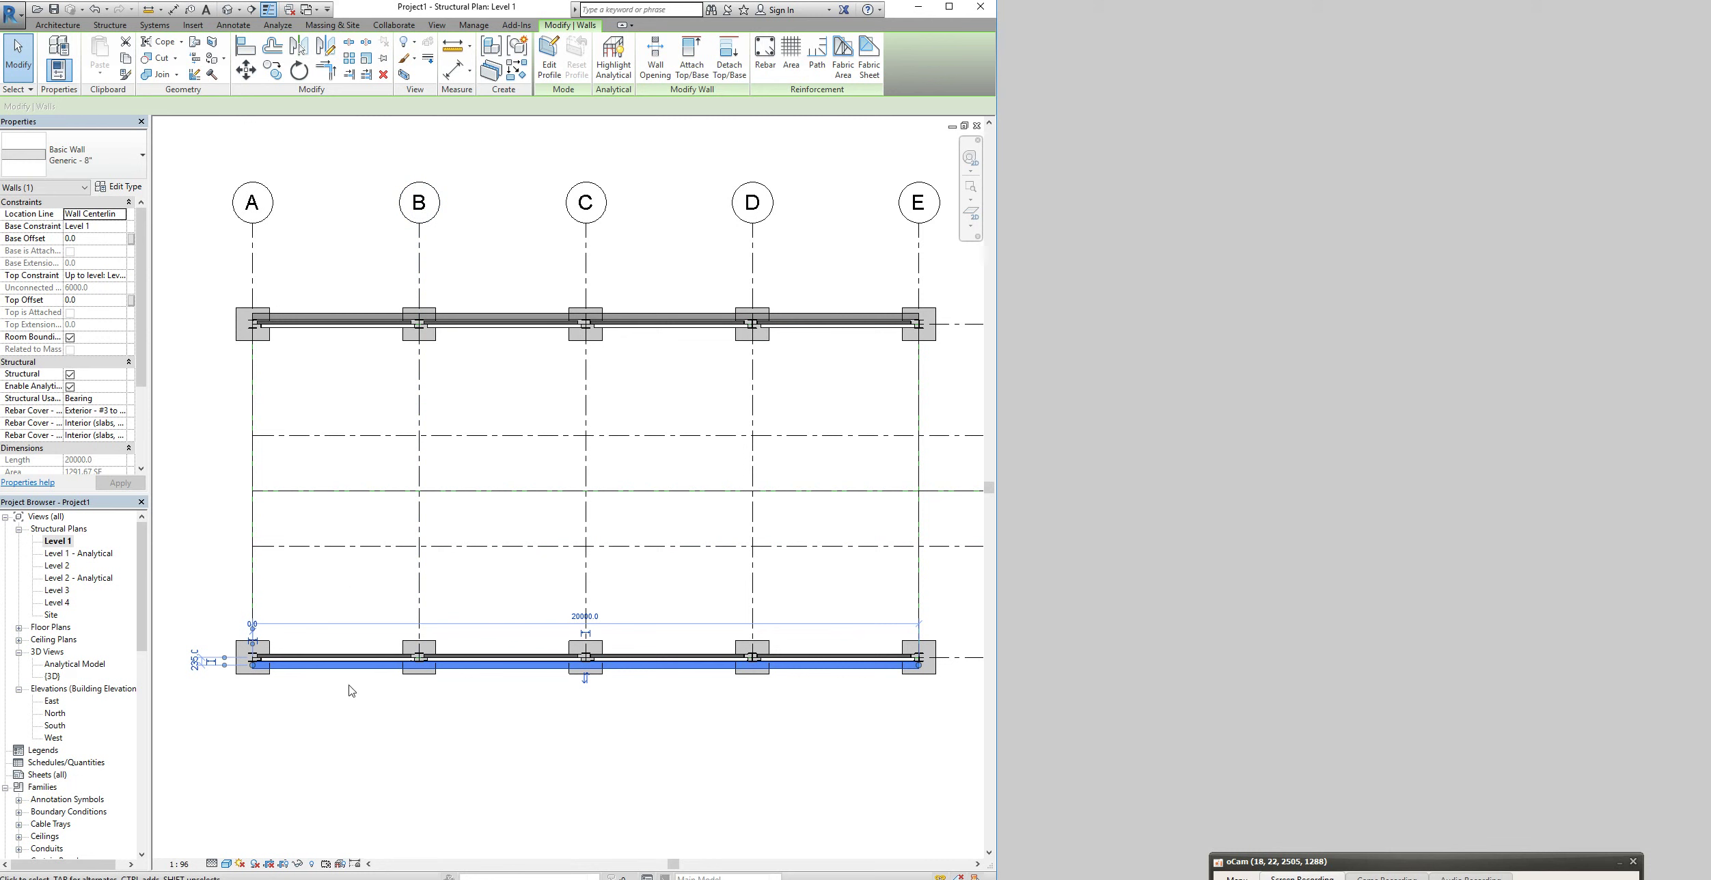
# Change both long structural walls from Basic Wall to the Curtain Wall system family and type
pyautogui.click(485, 314)
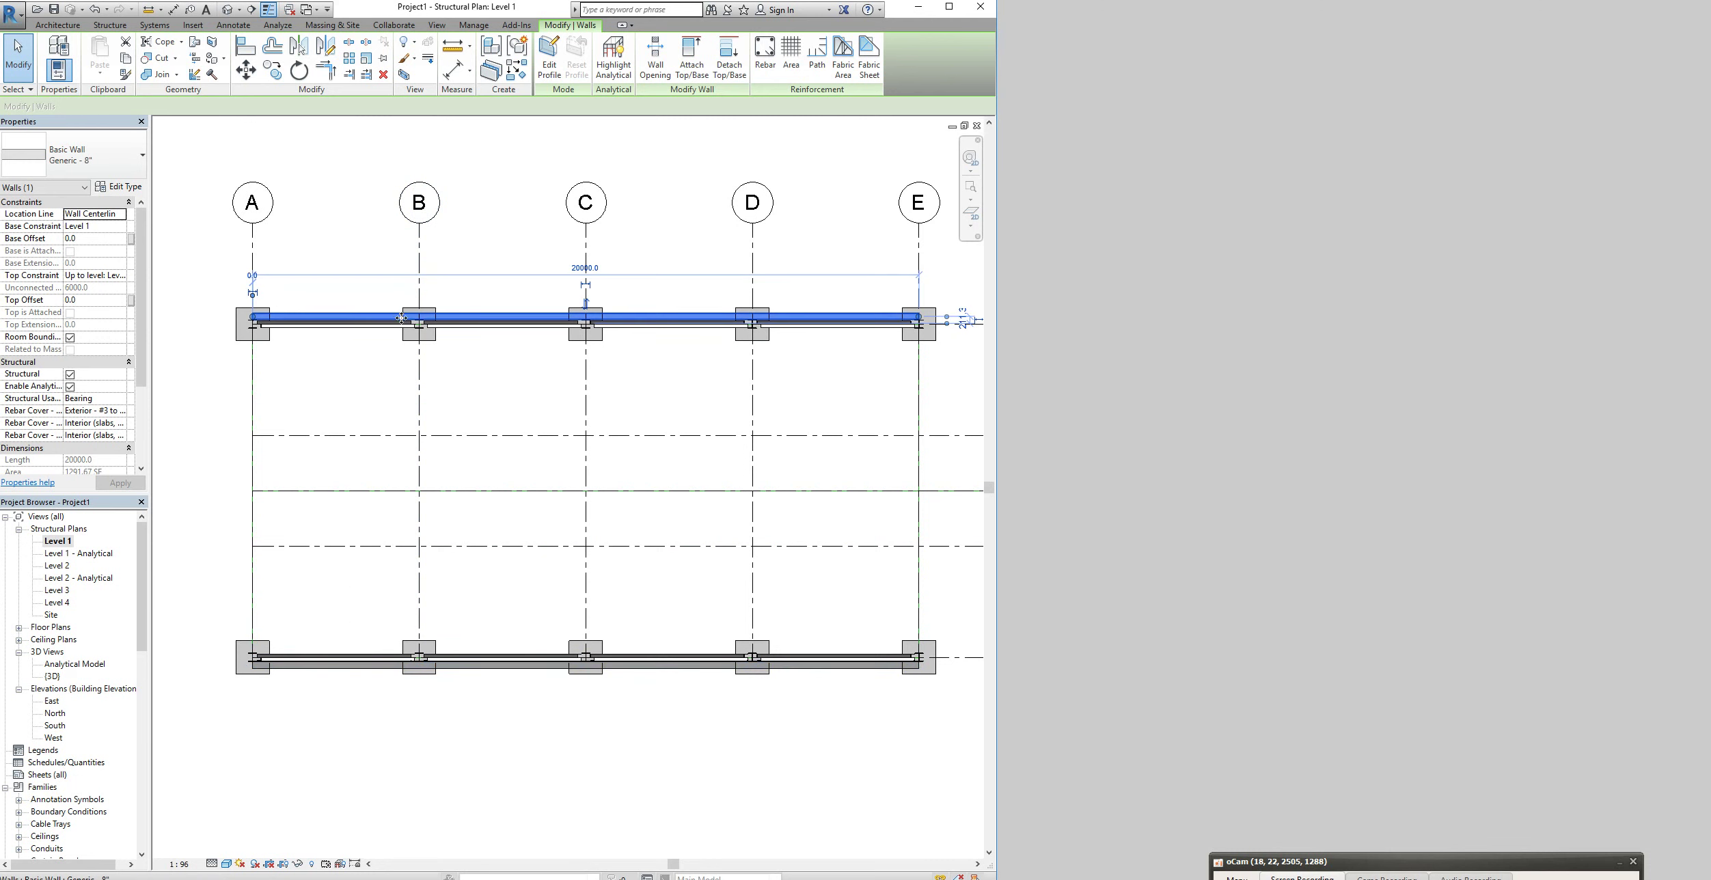
pyautogui.click(488, 403)
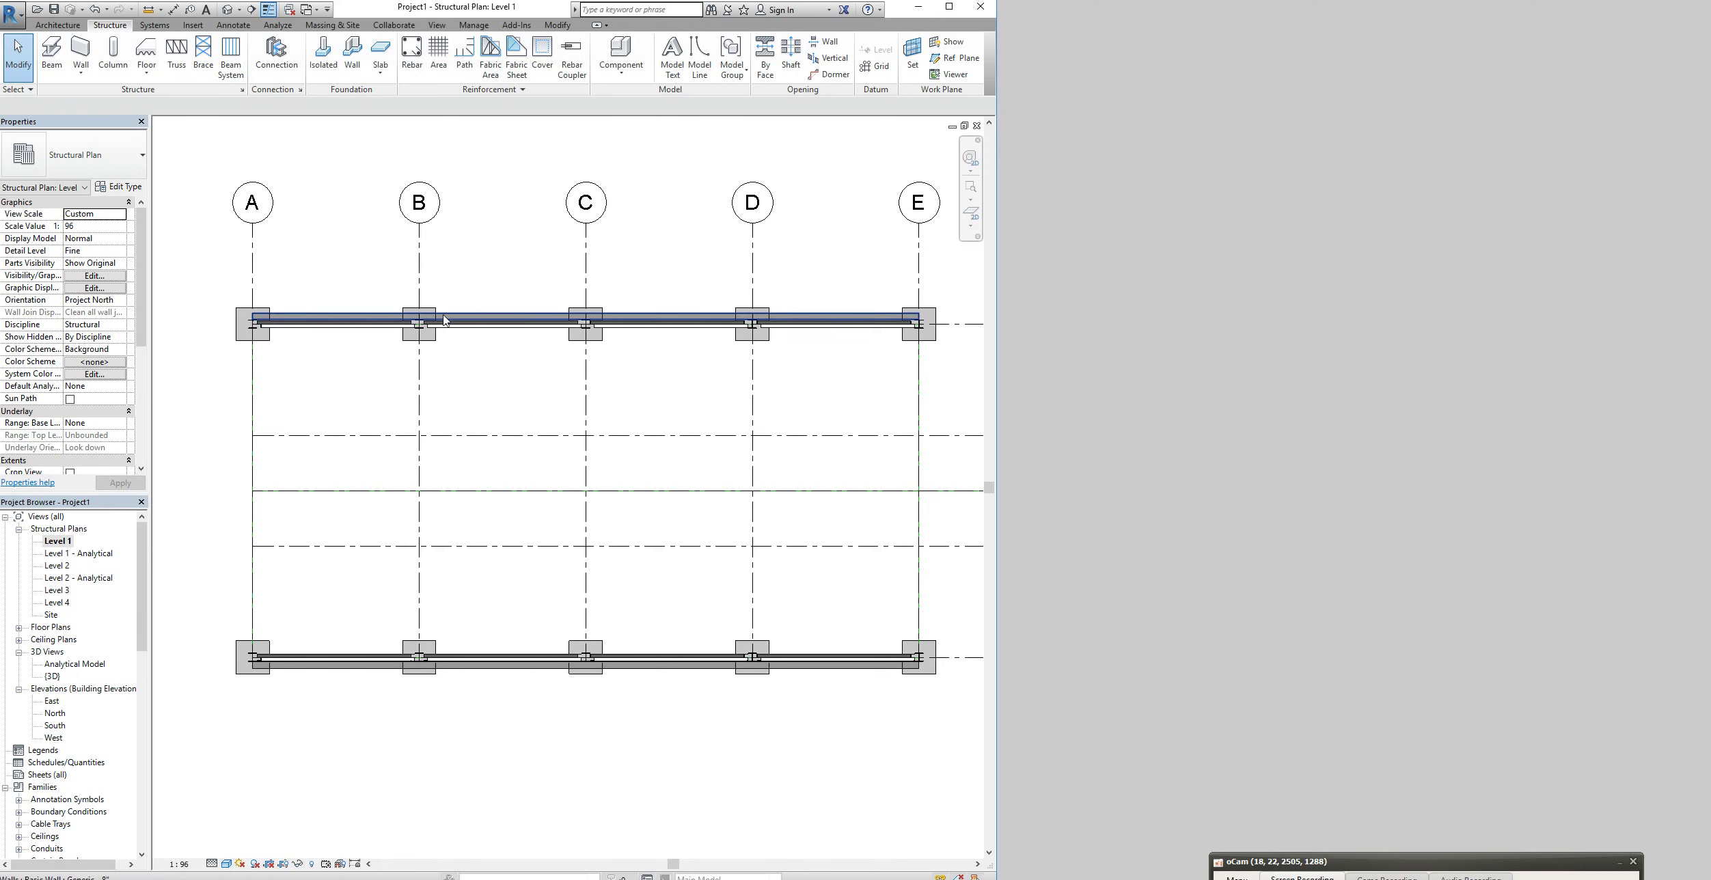
pyautogui.click(488, 318)
pyautogui.click(491, 660)
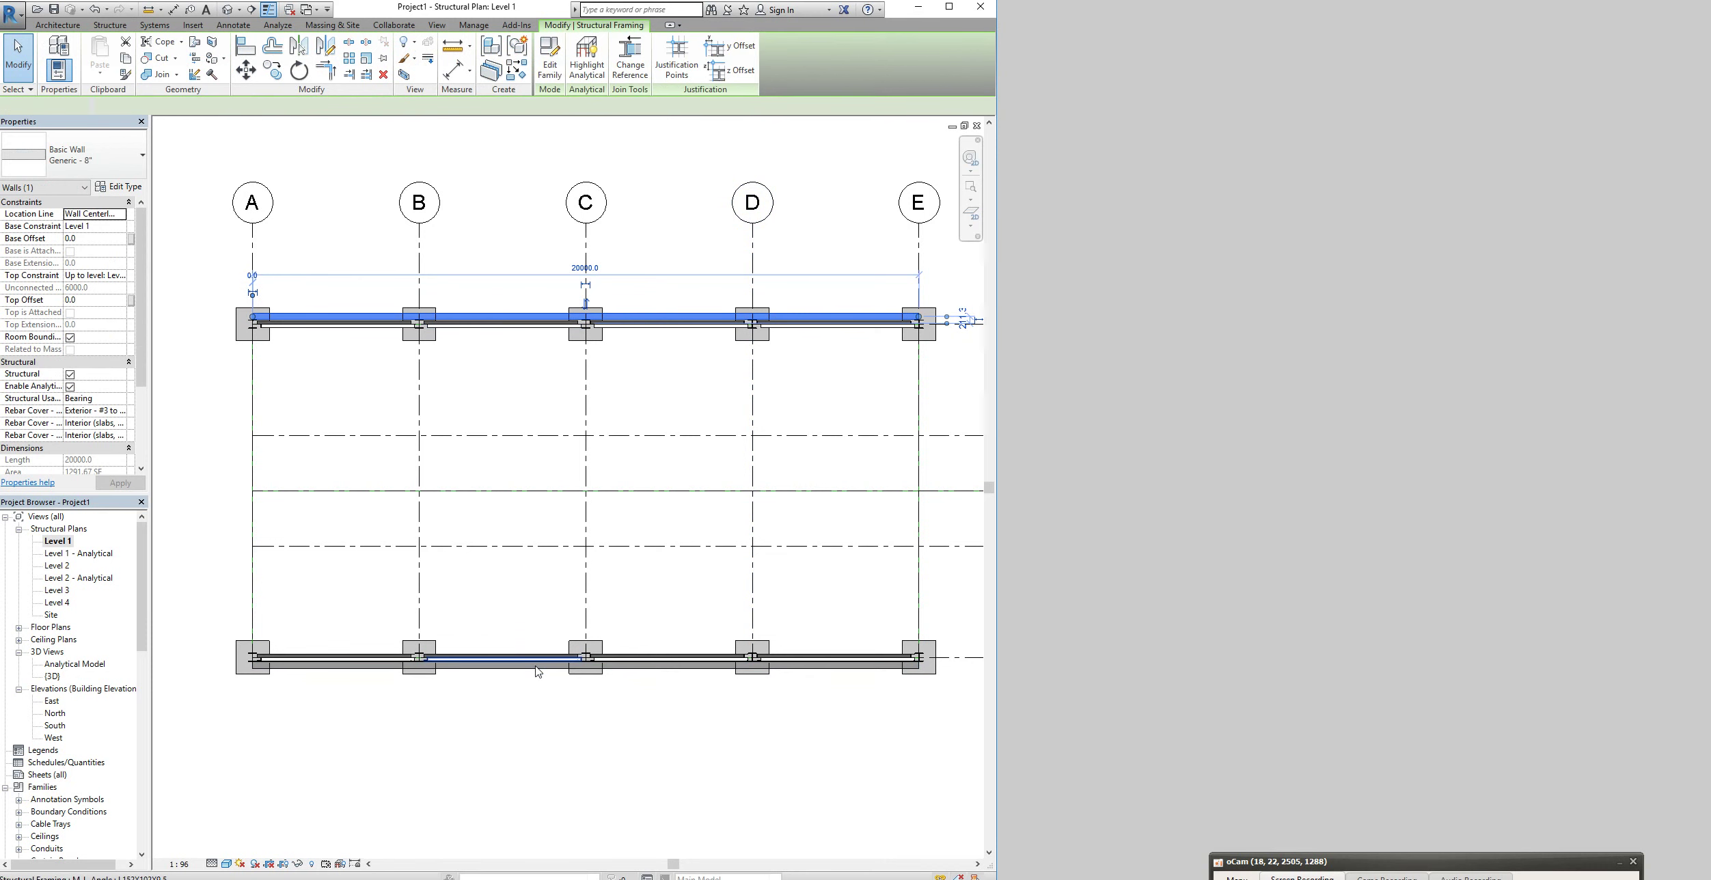
pyautogui.click(486, 698)
pyautogui.click(480, 661)
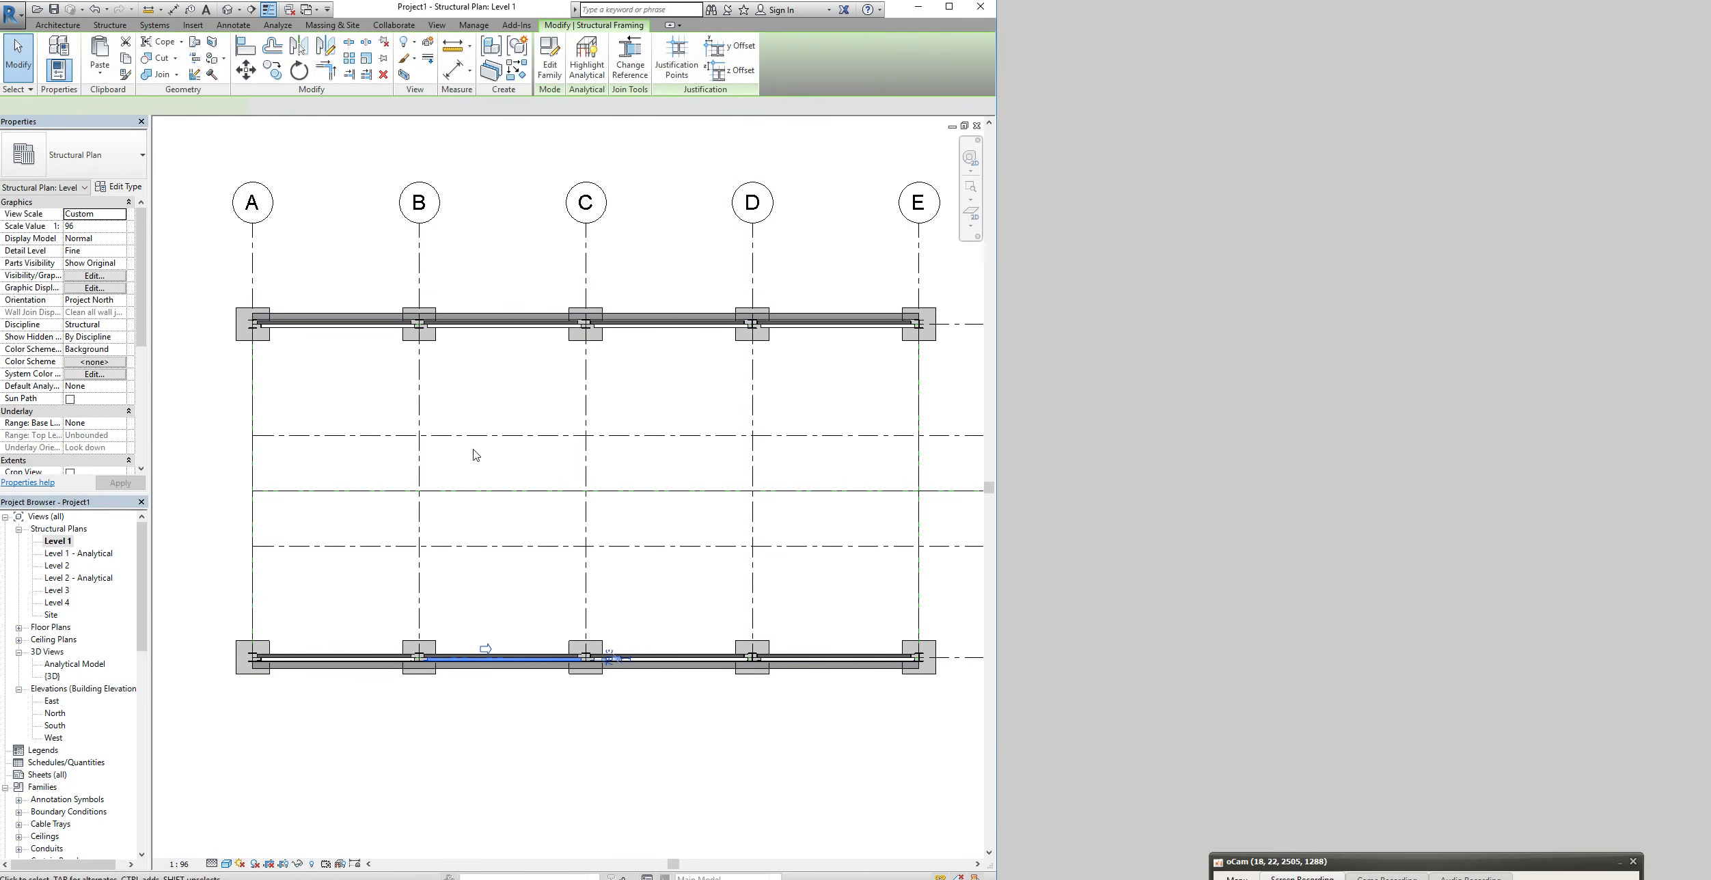
pyautogui.click(469, 689)
pyautogui.click(466, 668)
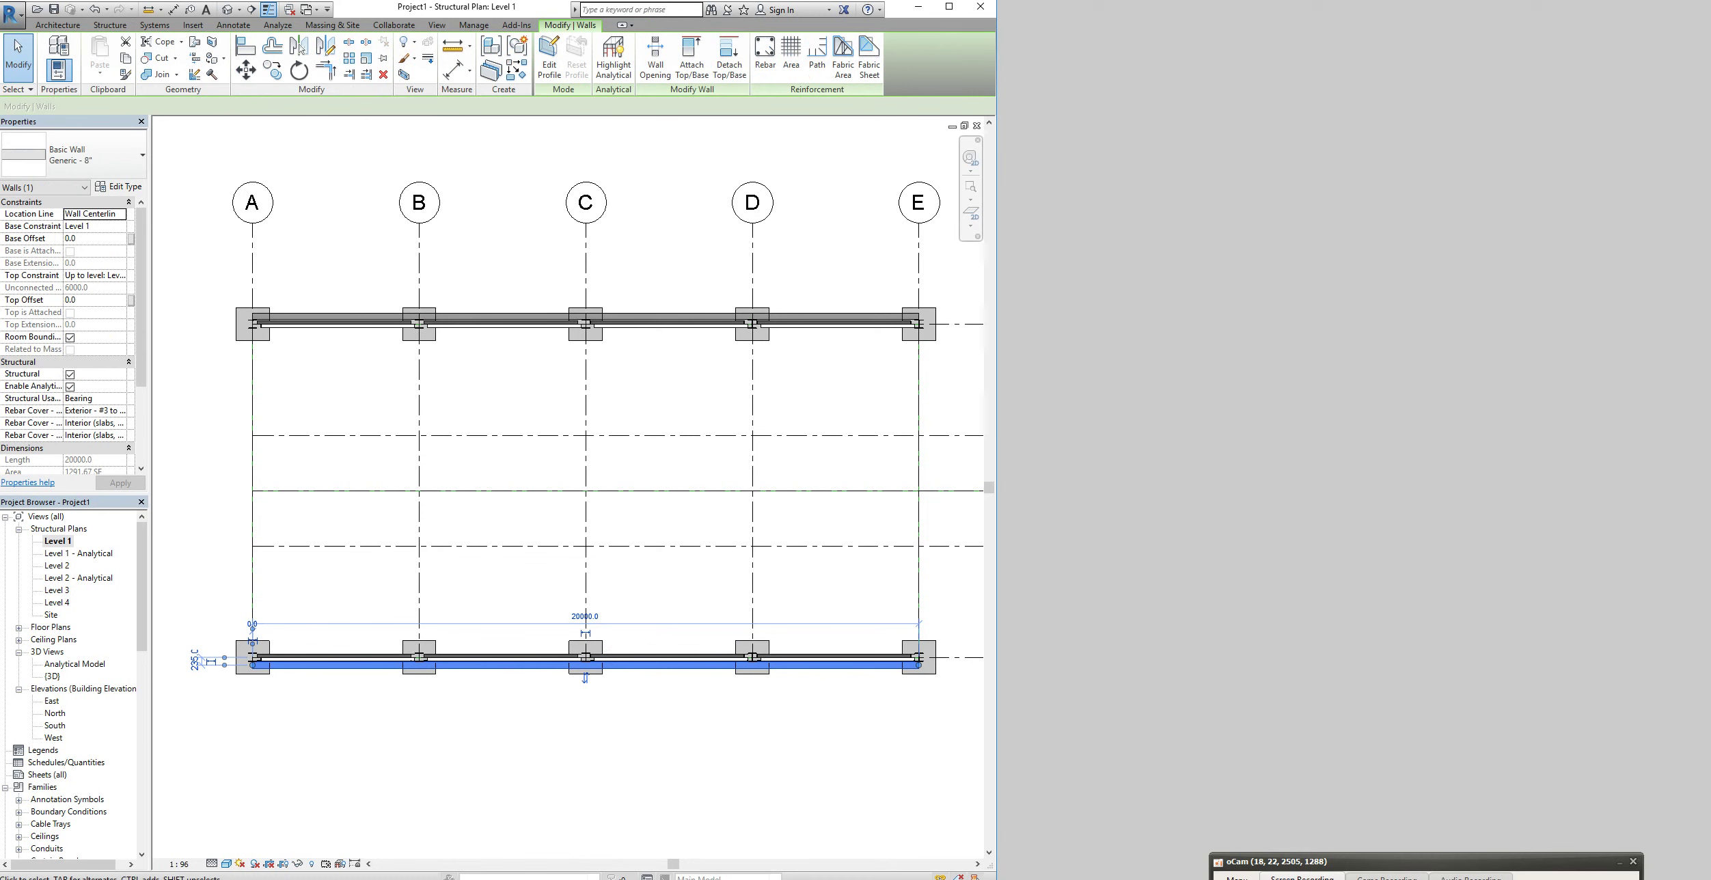
pyautogui.keyDown('ctrl'); pyautogui.click(472, 317); pyautogui.keyUp('ctrl')
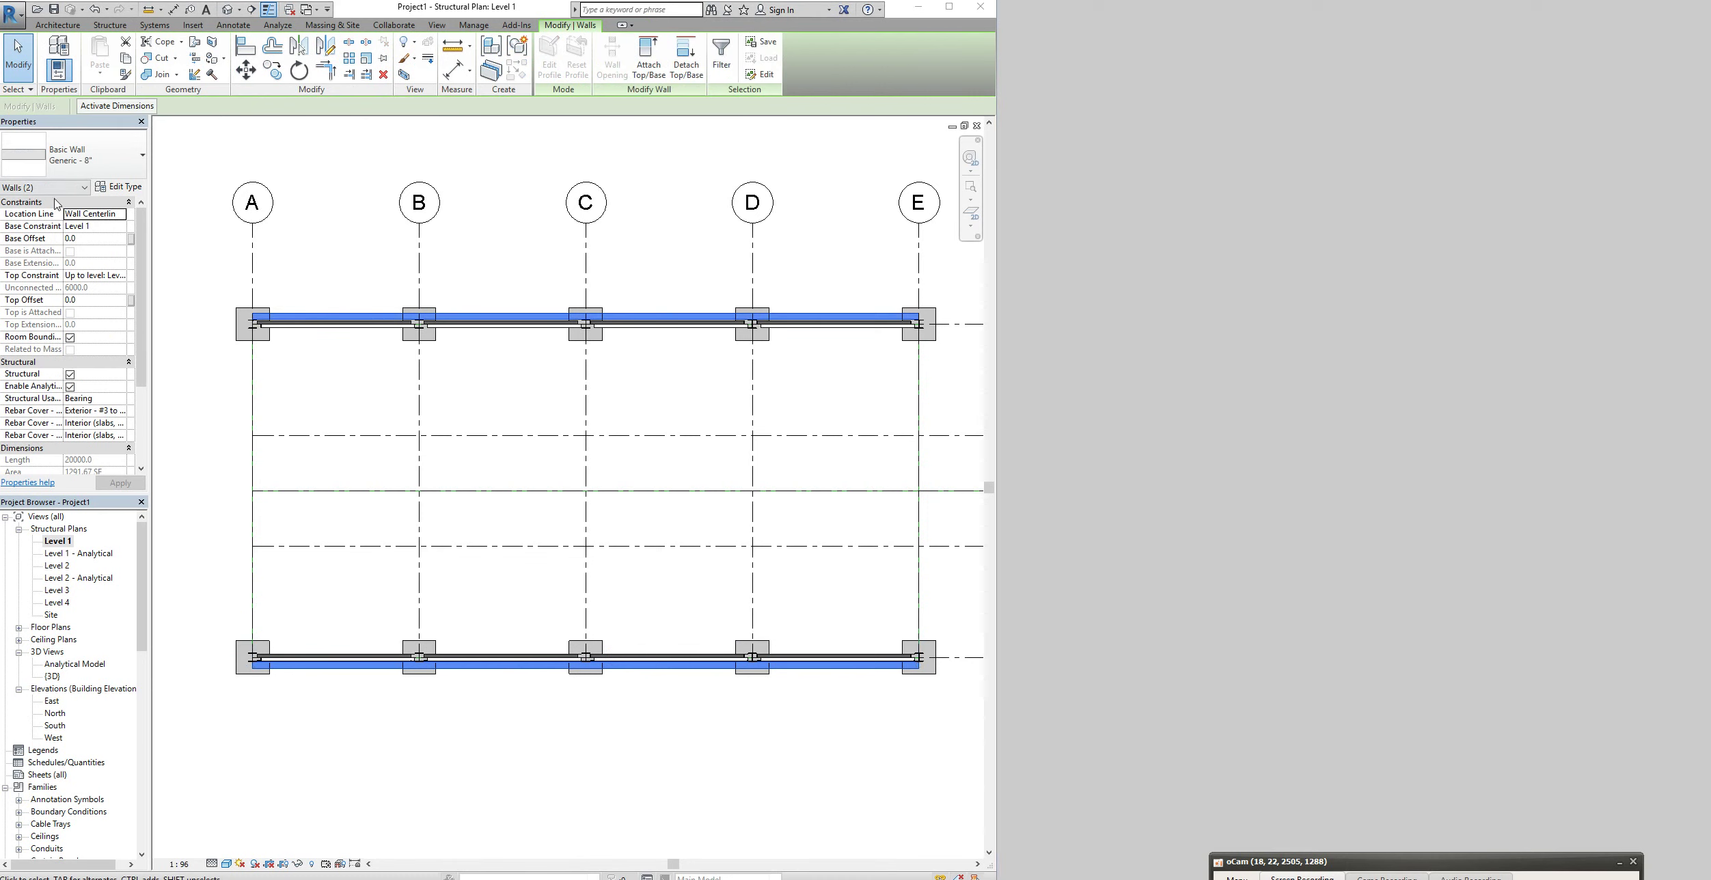
pyautogui.click(106, 189)
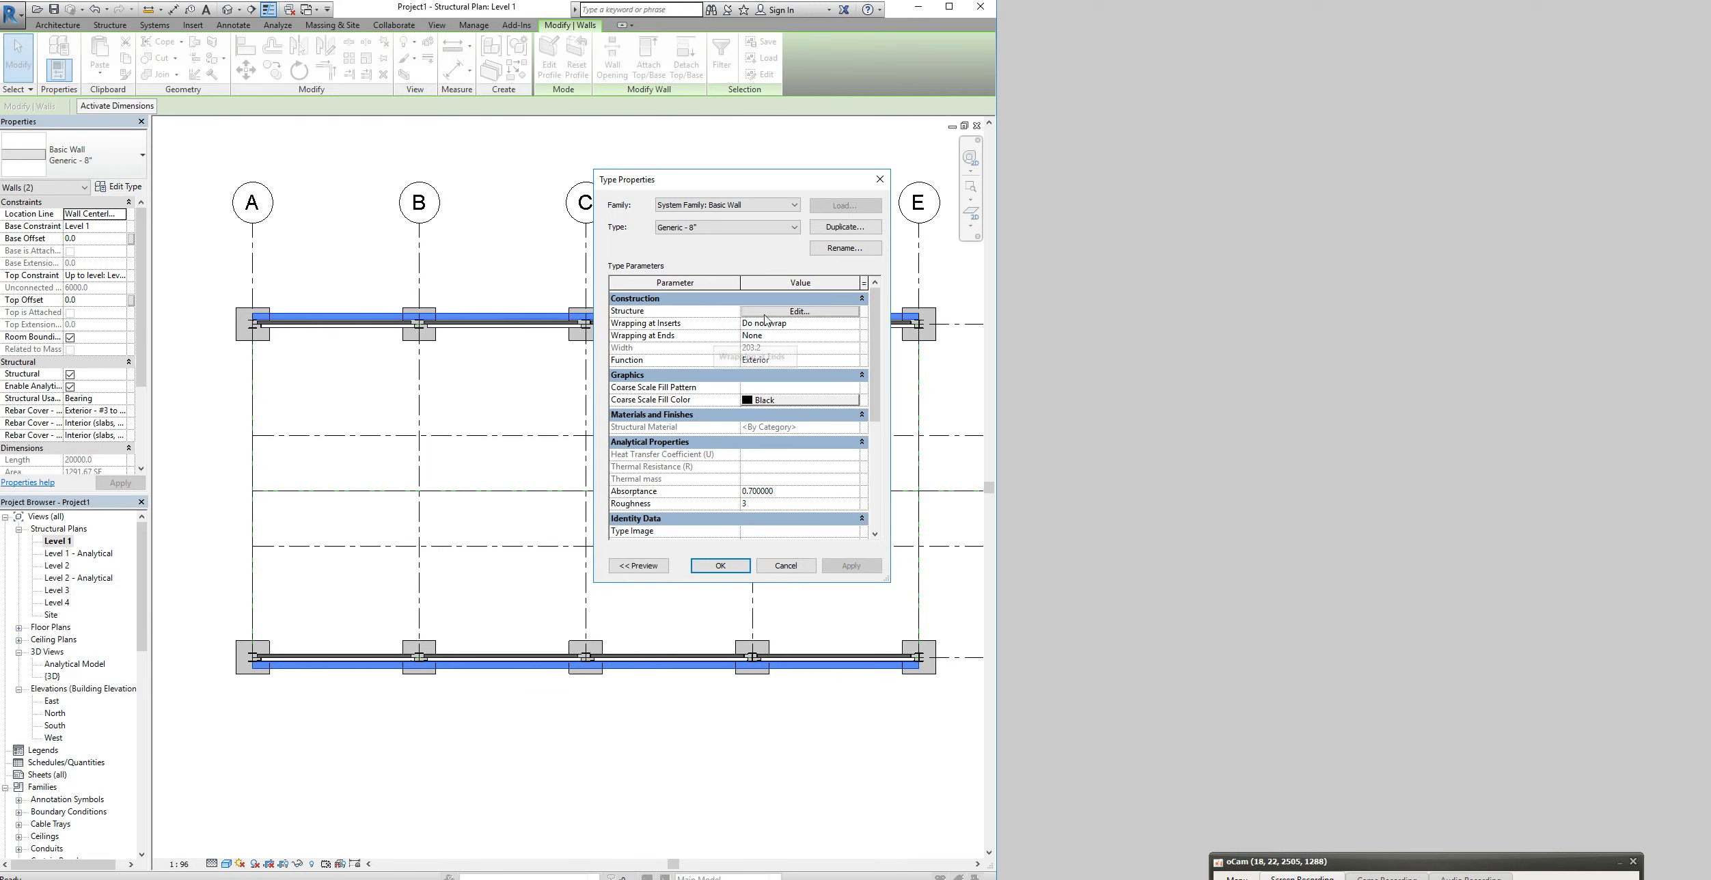
pyautogui.click(773, 208)
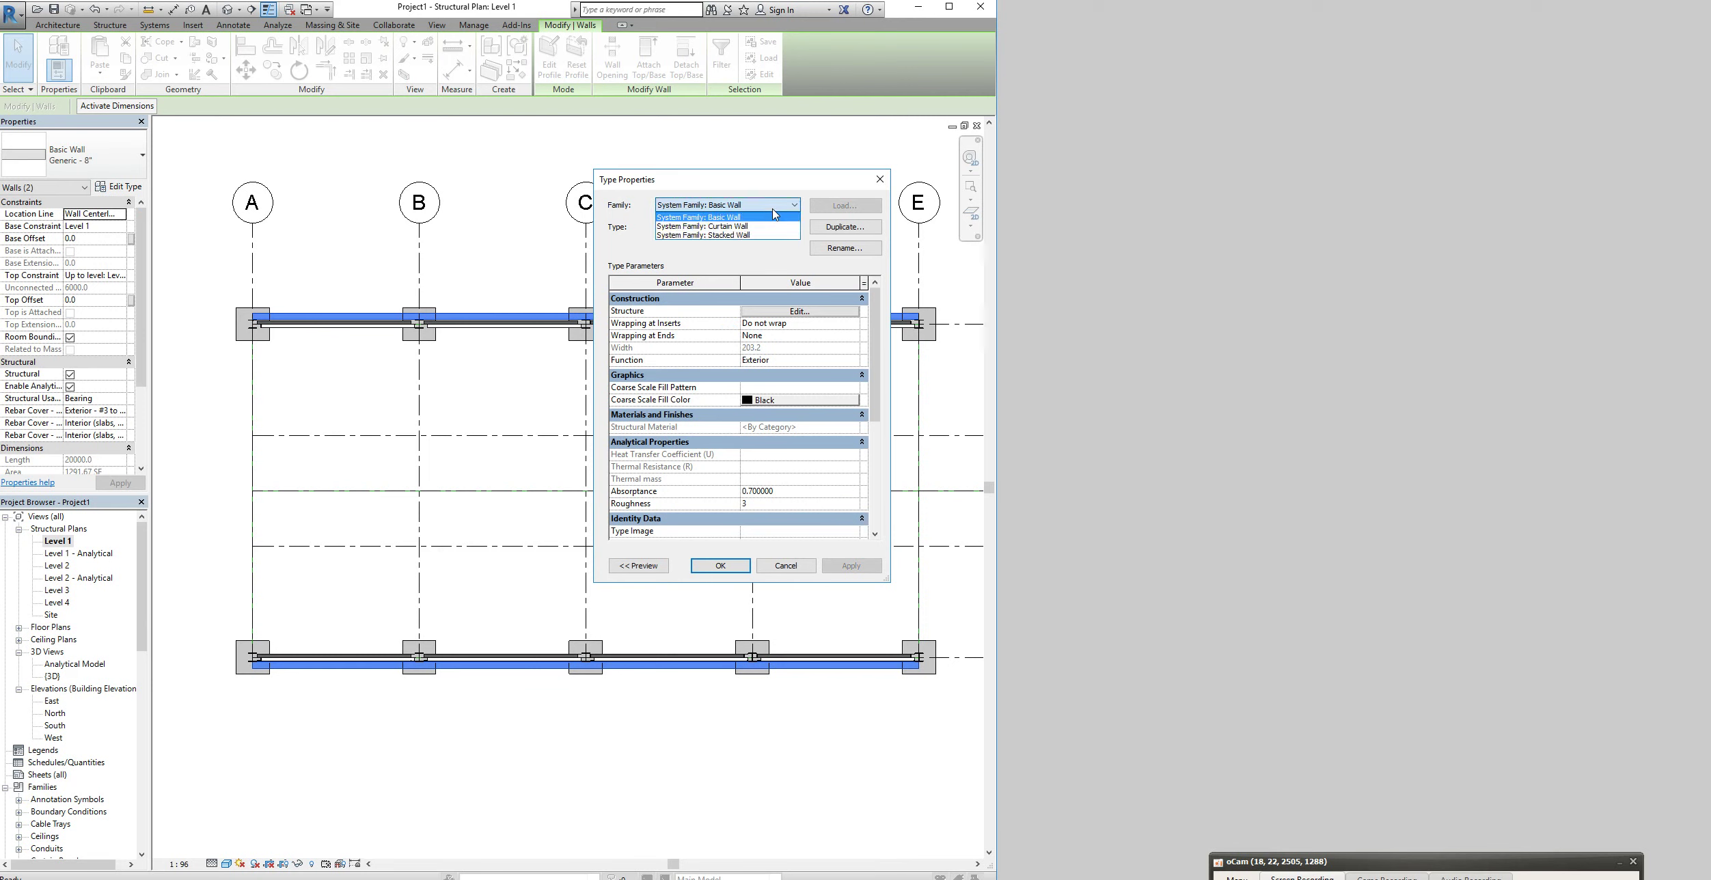
pyautogui.click(737, 227)
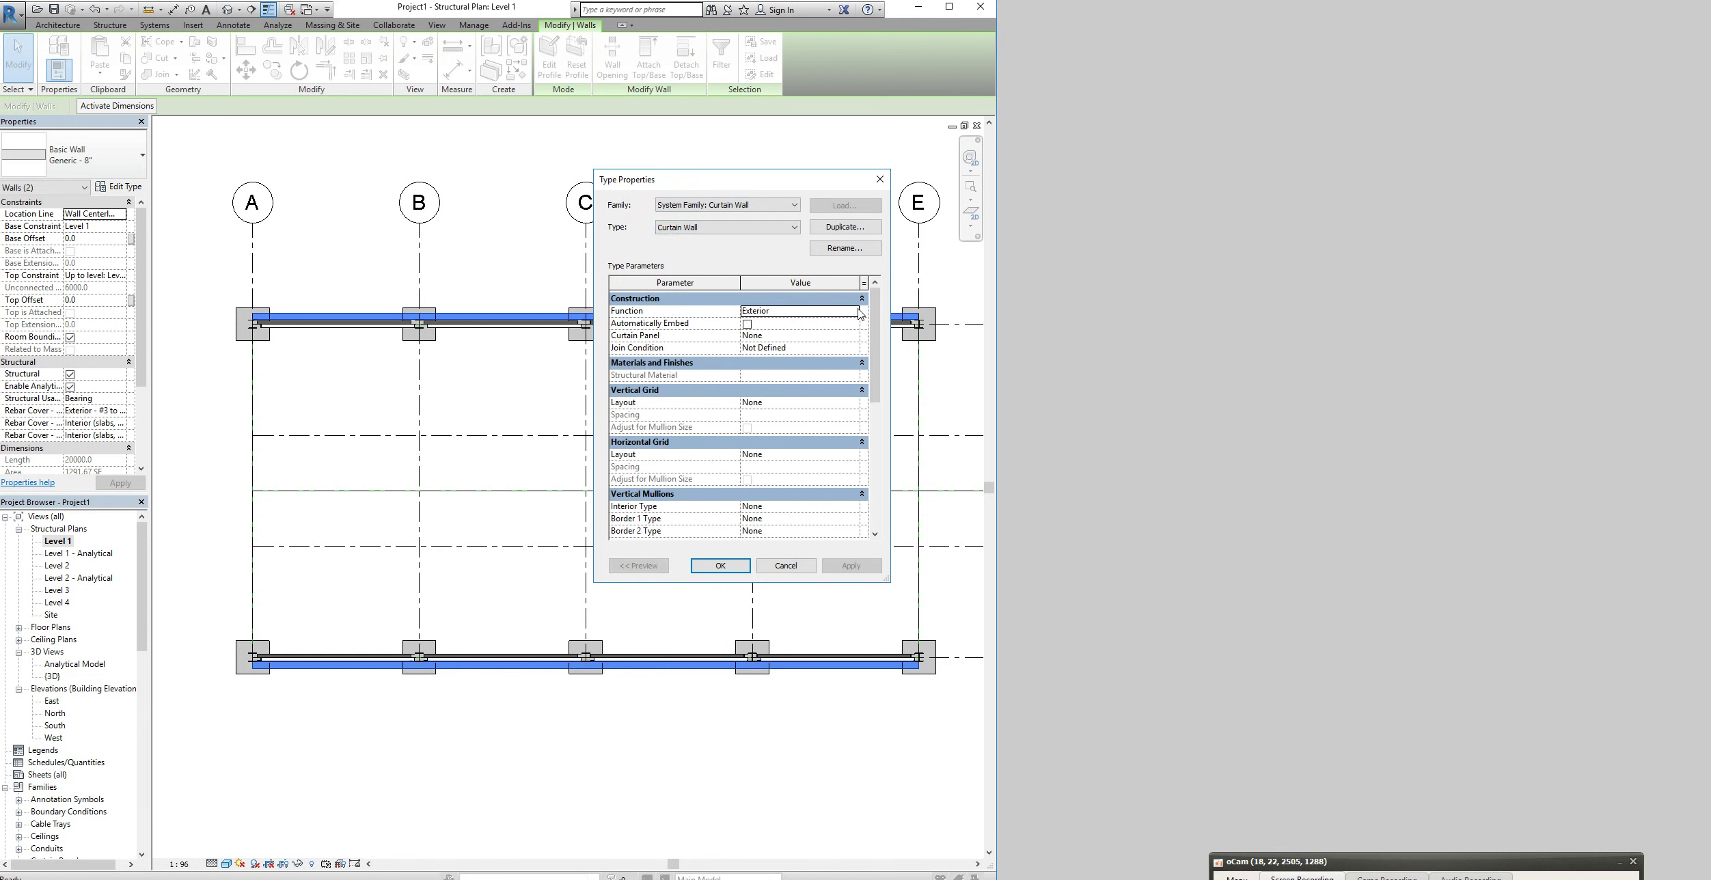
# Try to assign Curtain Wall : Curtain Wall as the curtain panel of the wall type
pyautogui.click(853, 336)
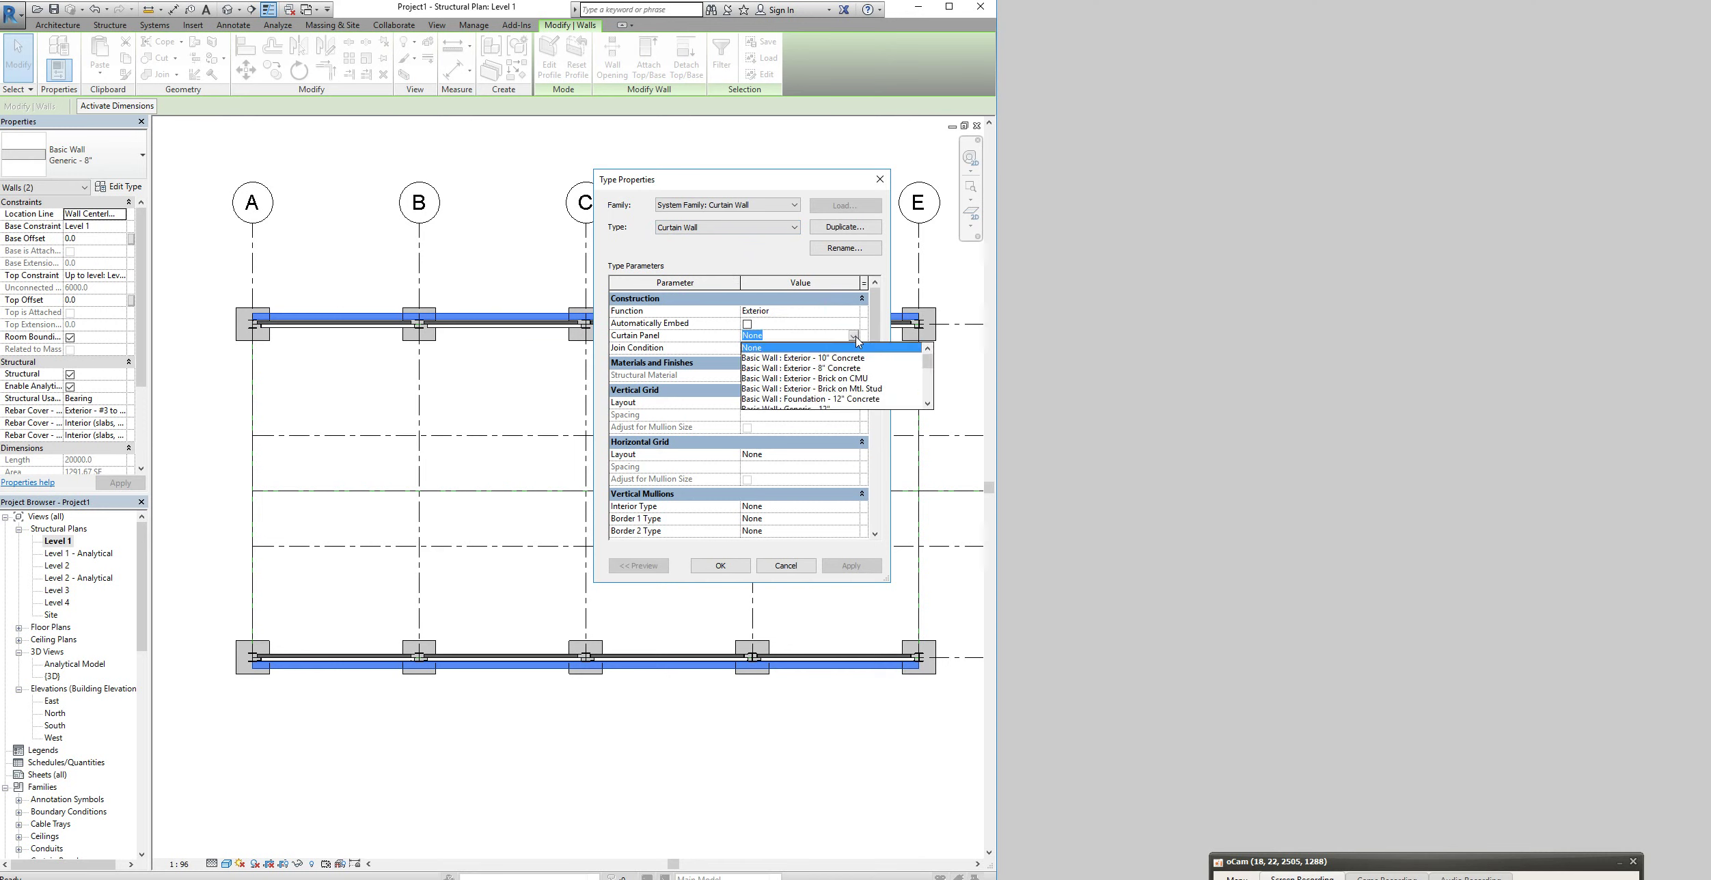
pyautogui.scroll(-3, 813, 379)
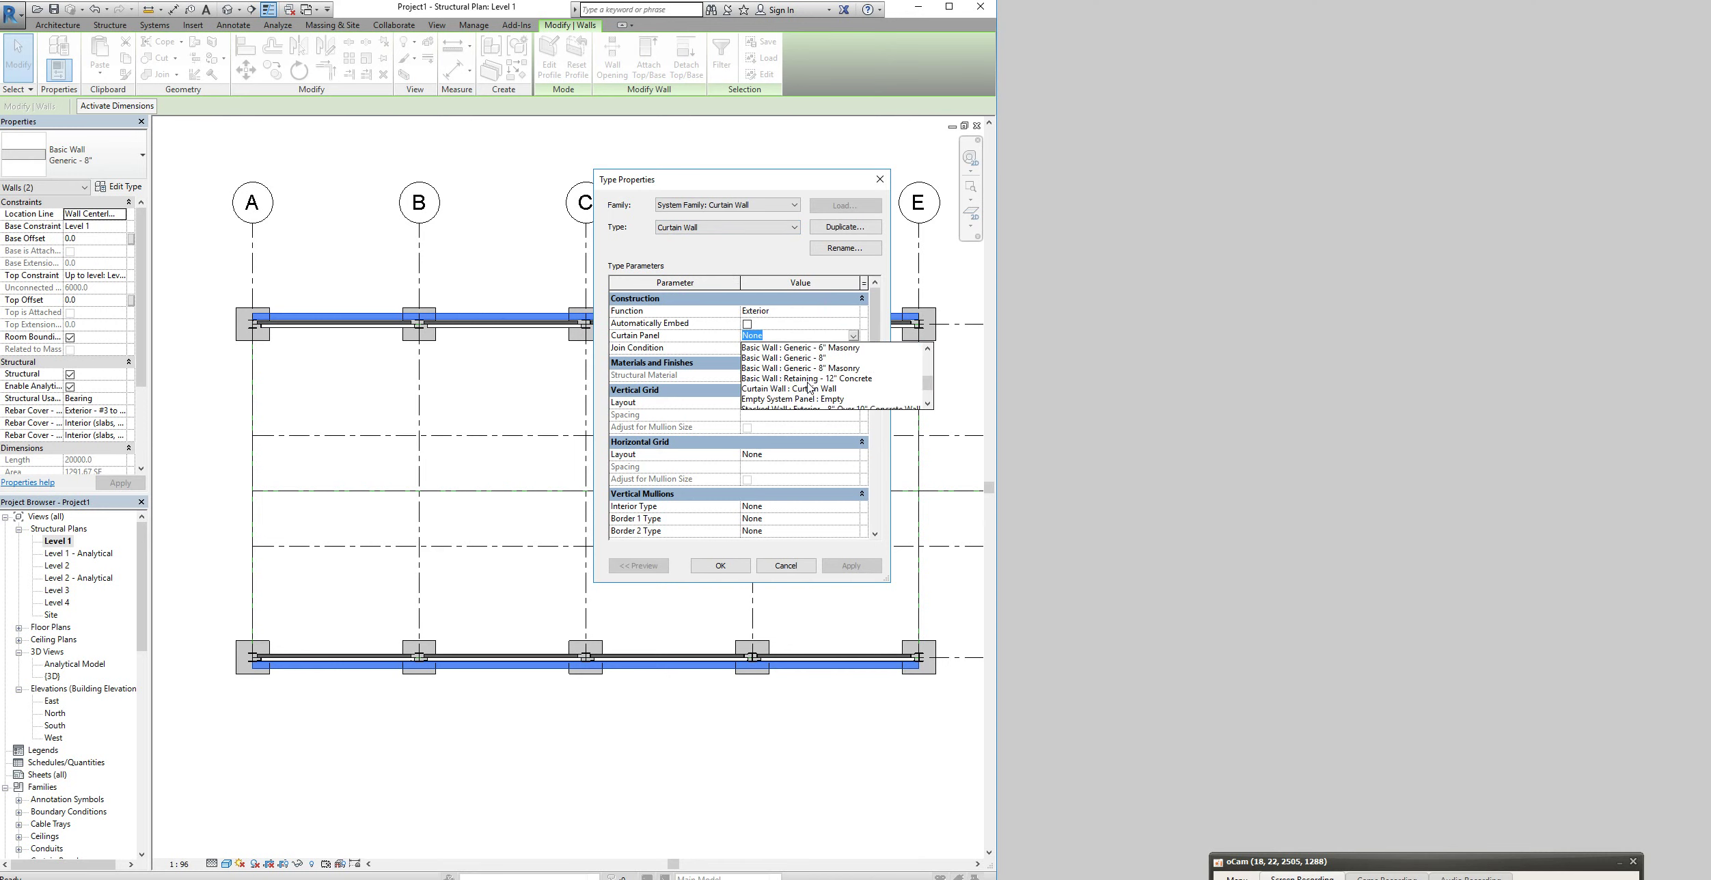
pyautogui.click(810, 388)
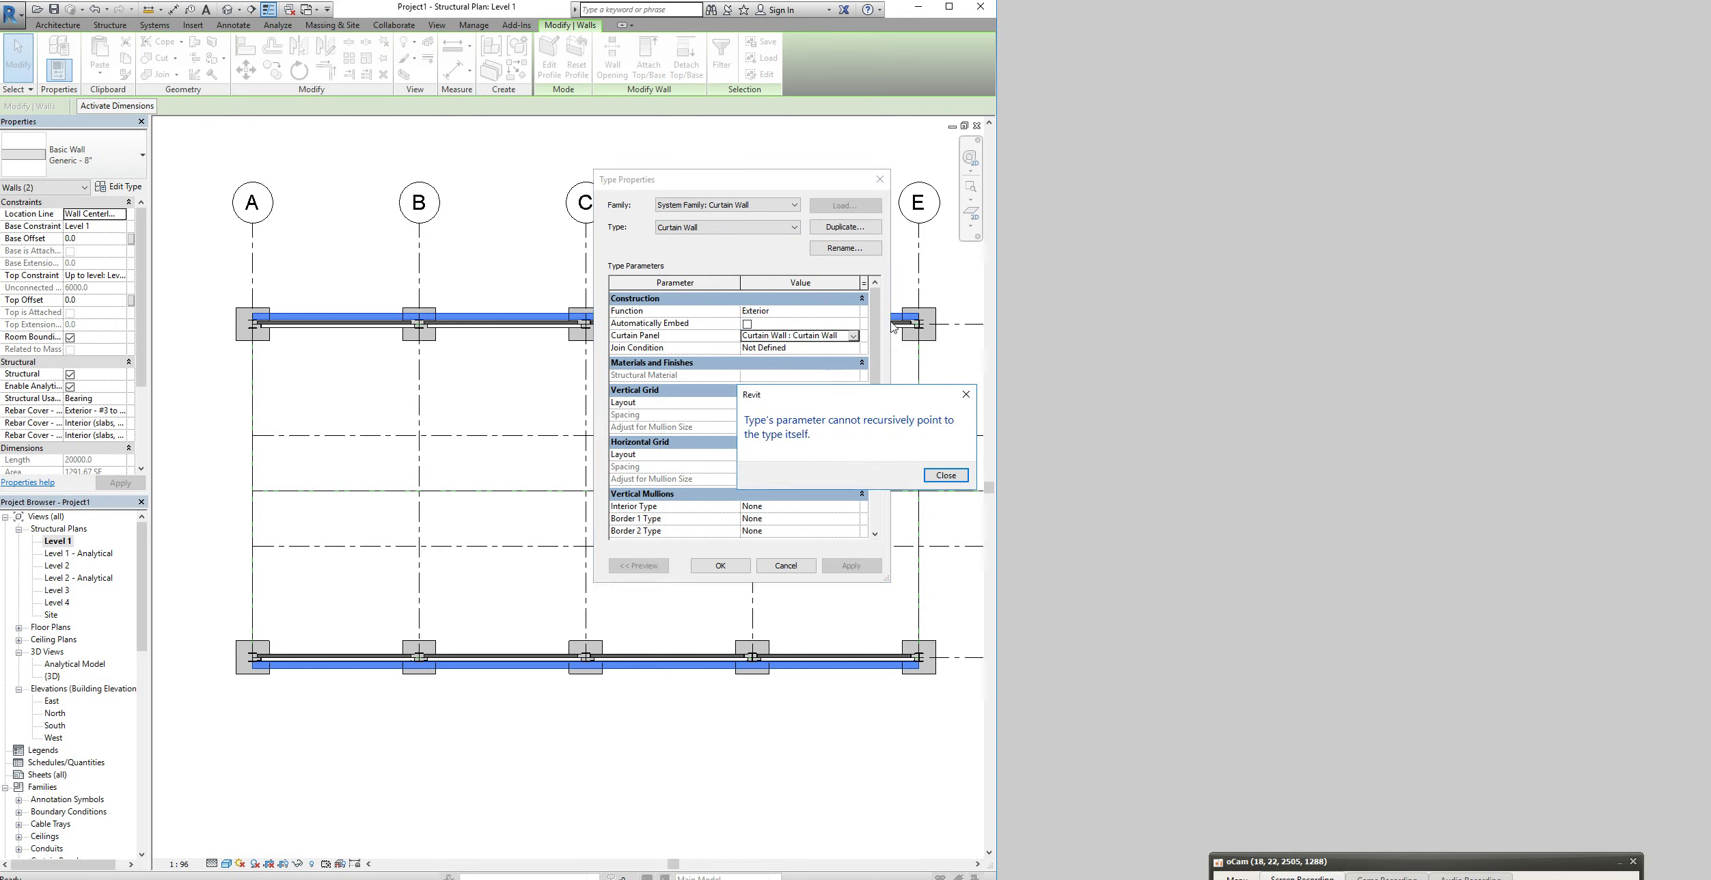
pyautogui.click(942, 473)
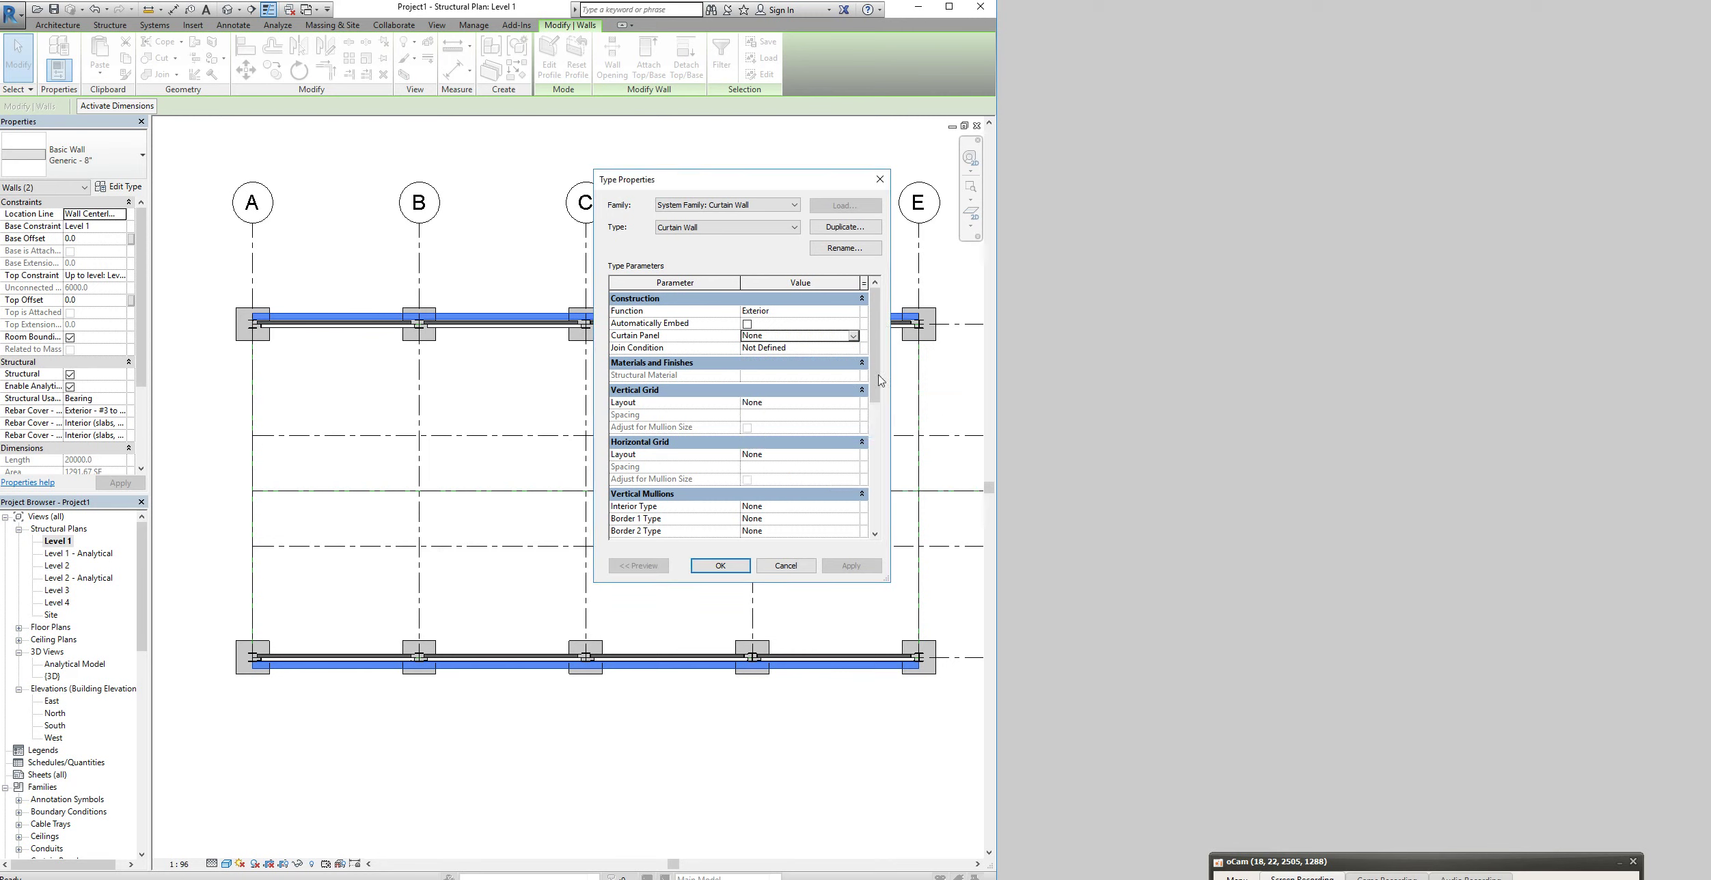
# Set the curtain panel of the Curtain Wall type to Empty System Panel : Empty
pyautogui.click(853, 335)
pyautogui.scroll(-3, 817, 389)
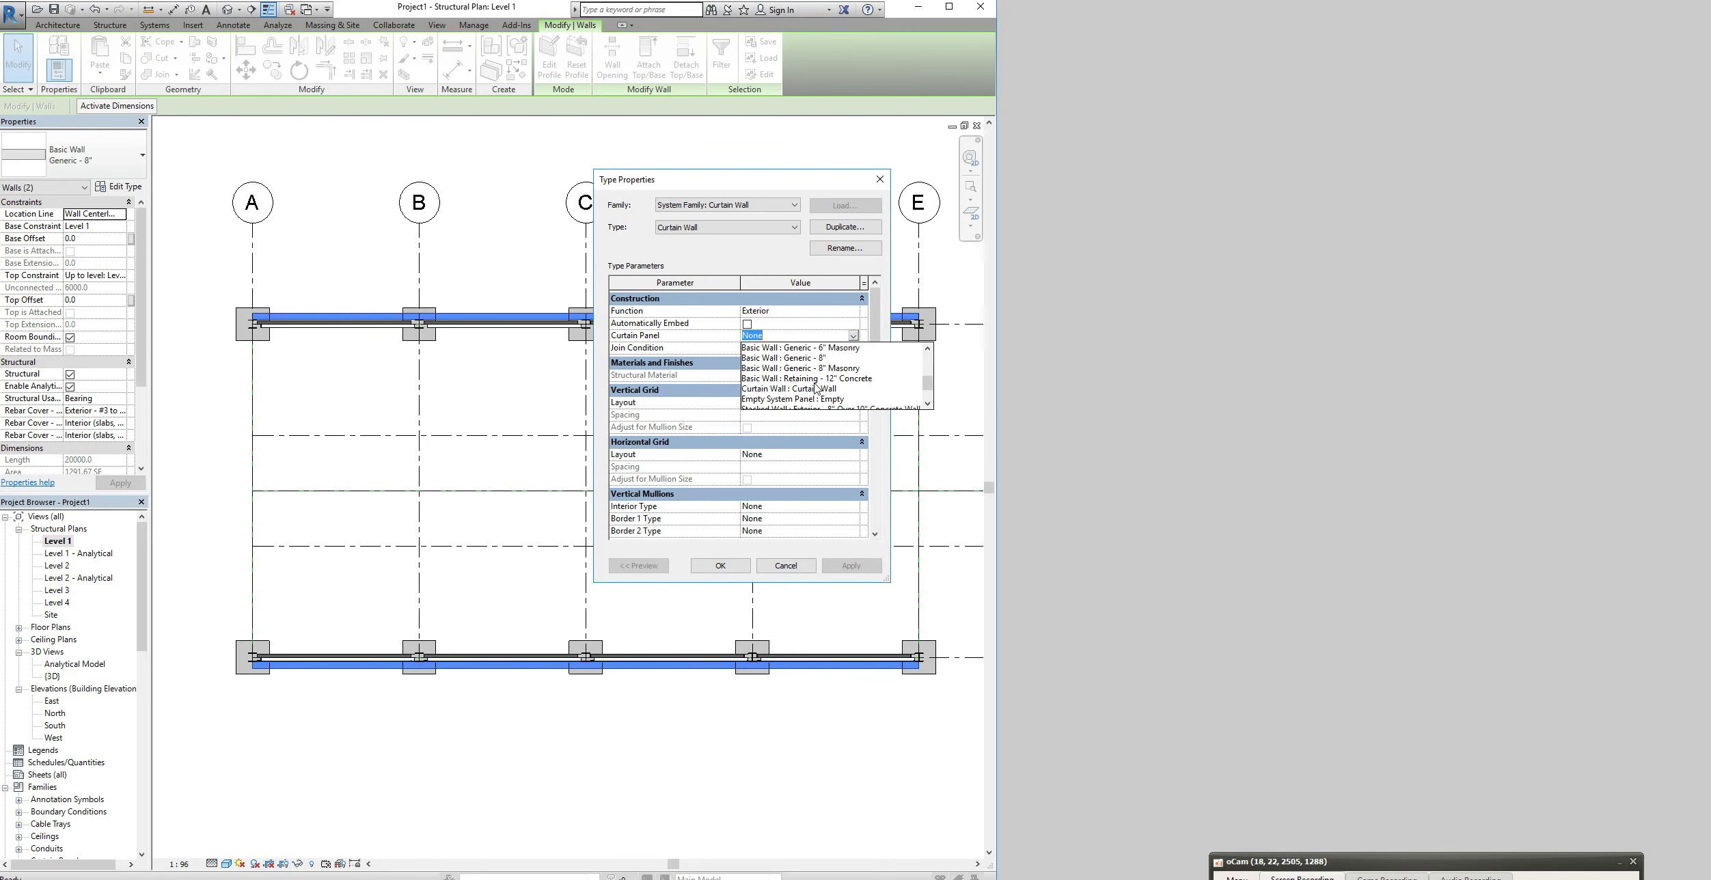
pyautogui.click(813, 400)
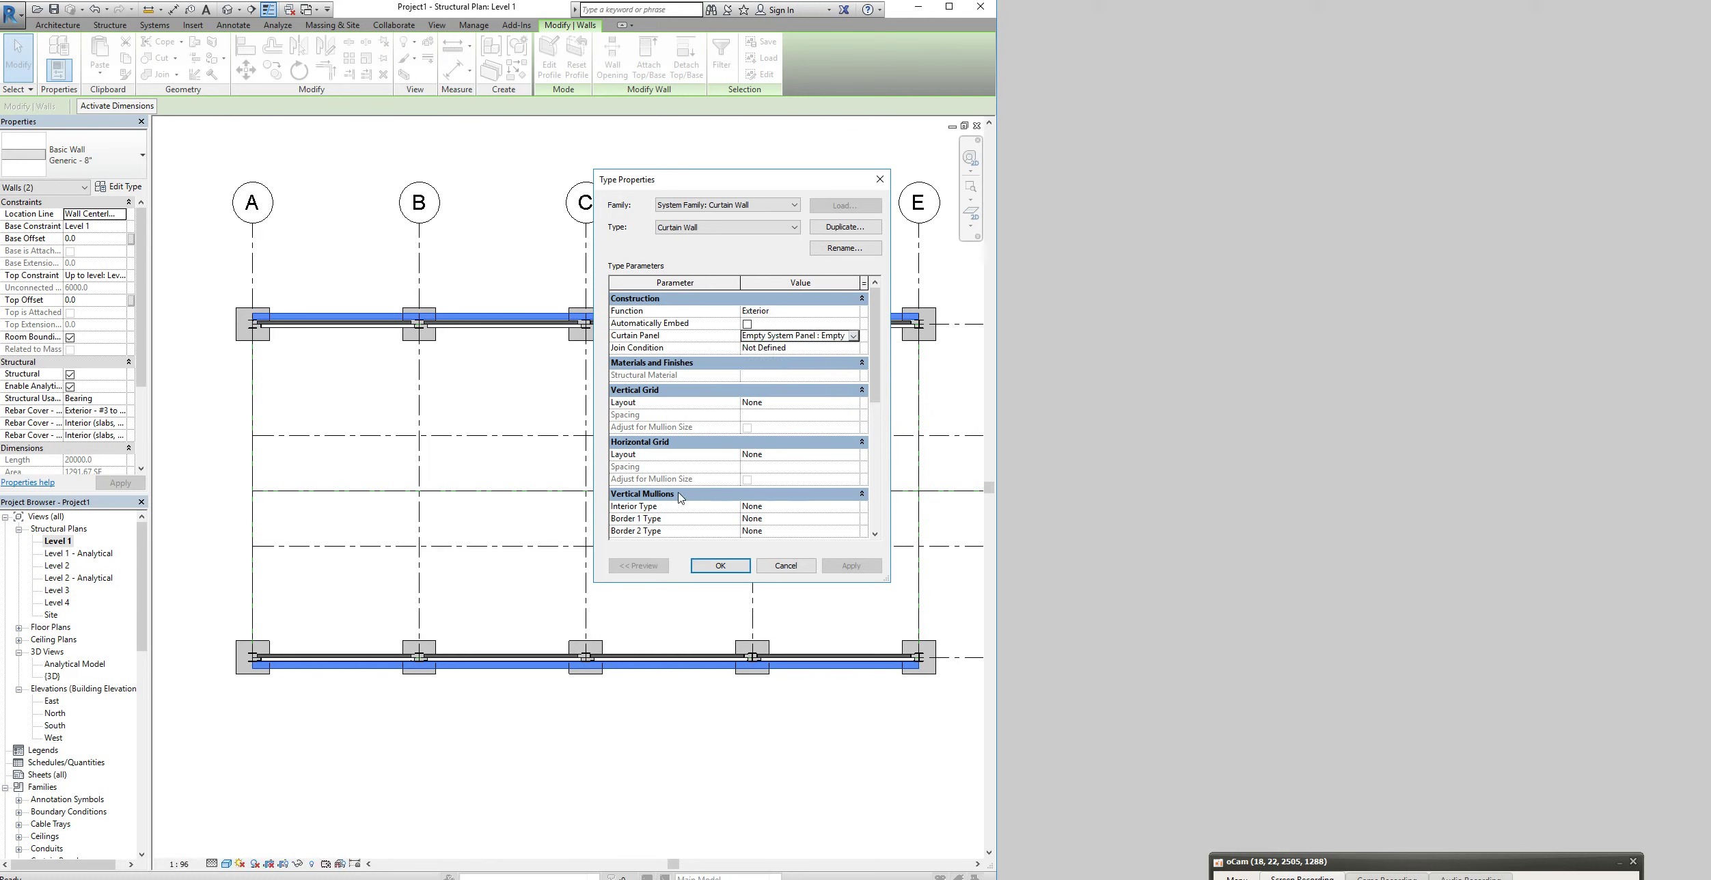
# Set the interior, Border 1 and Border 2 horizontal mullions to Rectangular Mullion : Z-Purlin and apply the type to both walls
pyautogui.moveTo(876, 369); pyautogui.dragTo(877, 423)
pyautogui.click(850, 452)
pyautogui.click(853, 452)
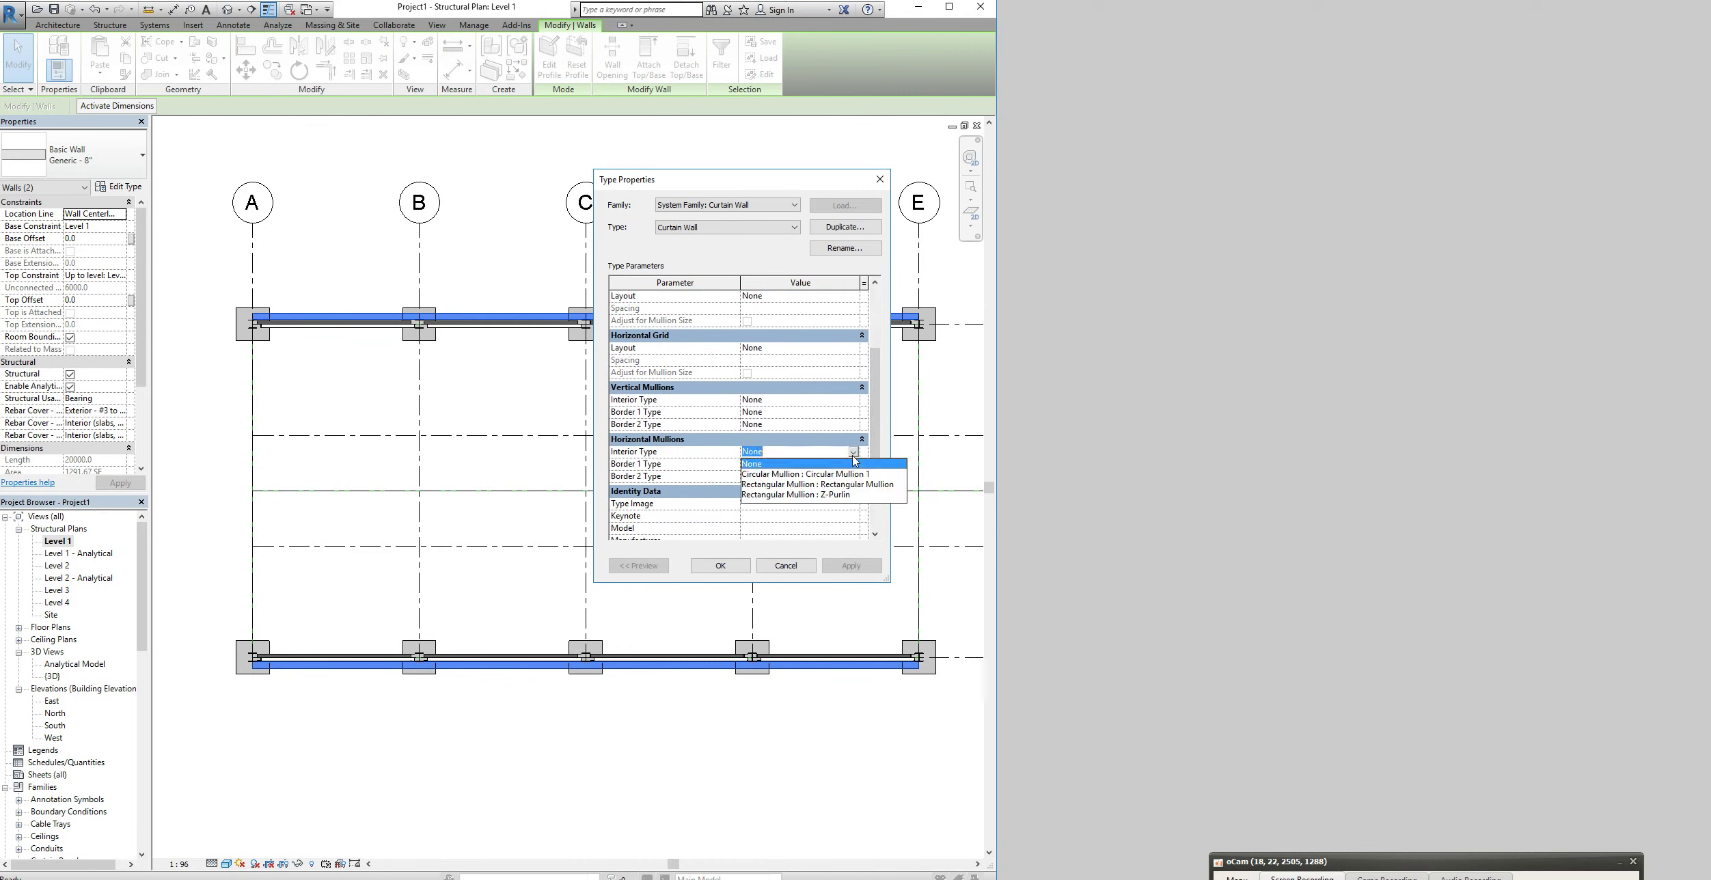
pyautogui.click(835, 495)
pyautogui.click(855, 464)
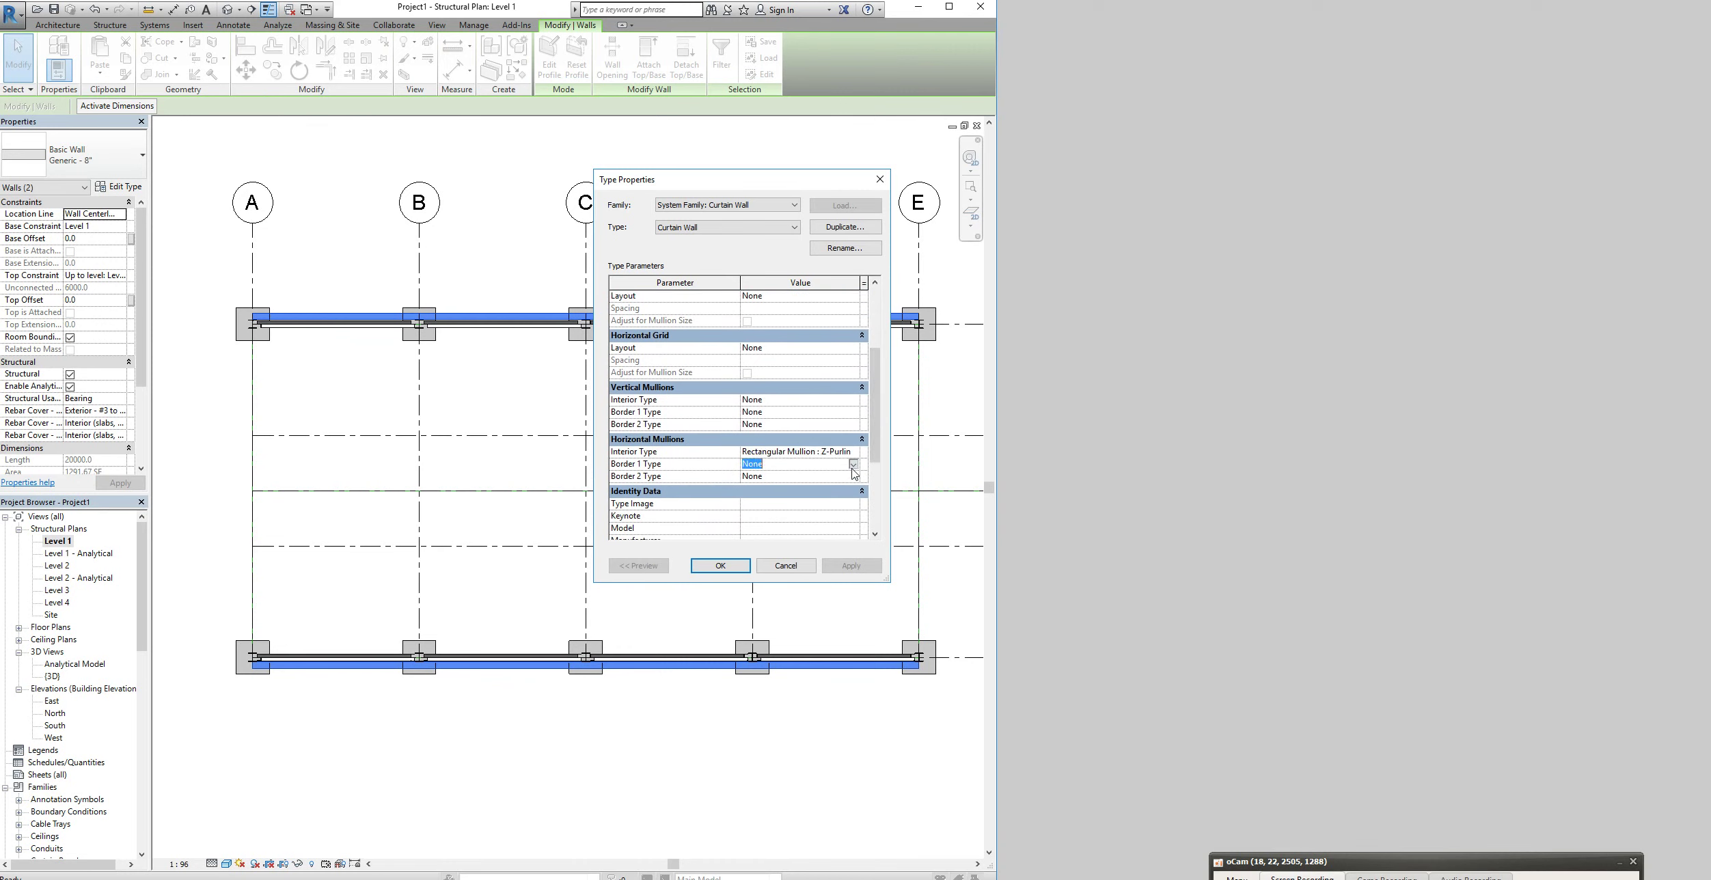
pyautogui.click(853, 464)
pyautogui.click(839, 527)
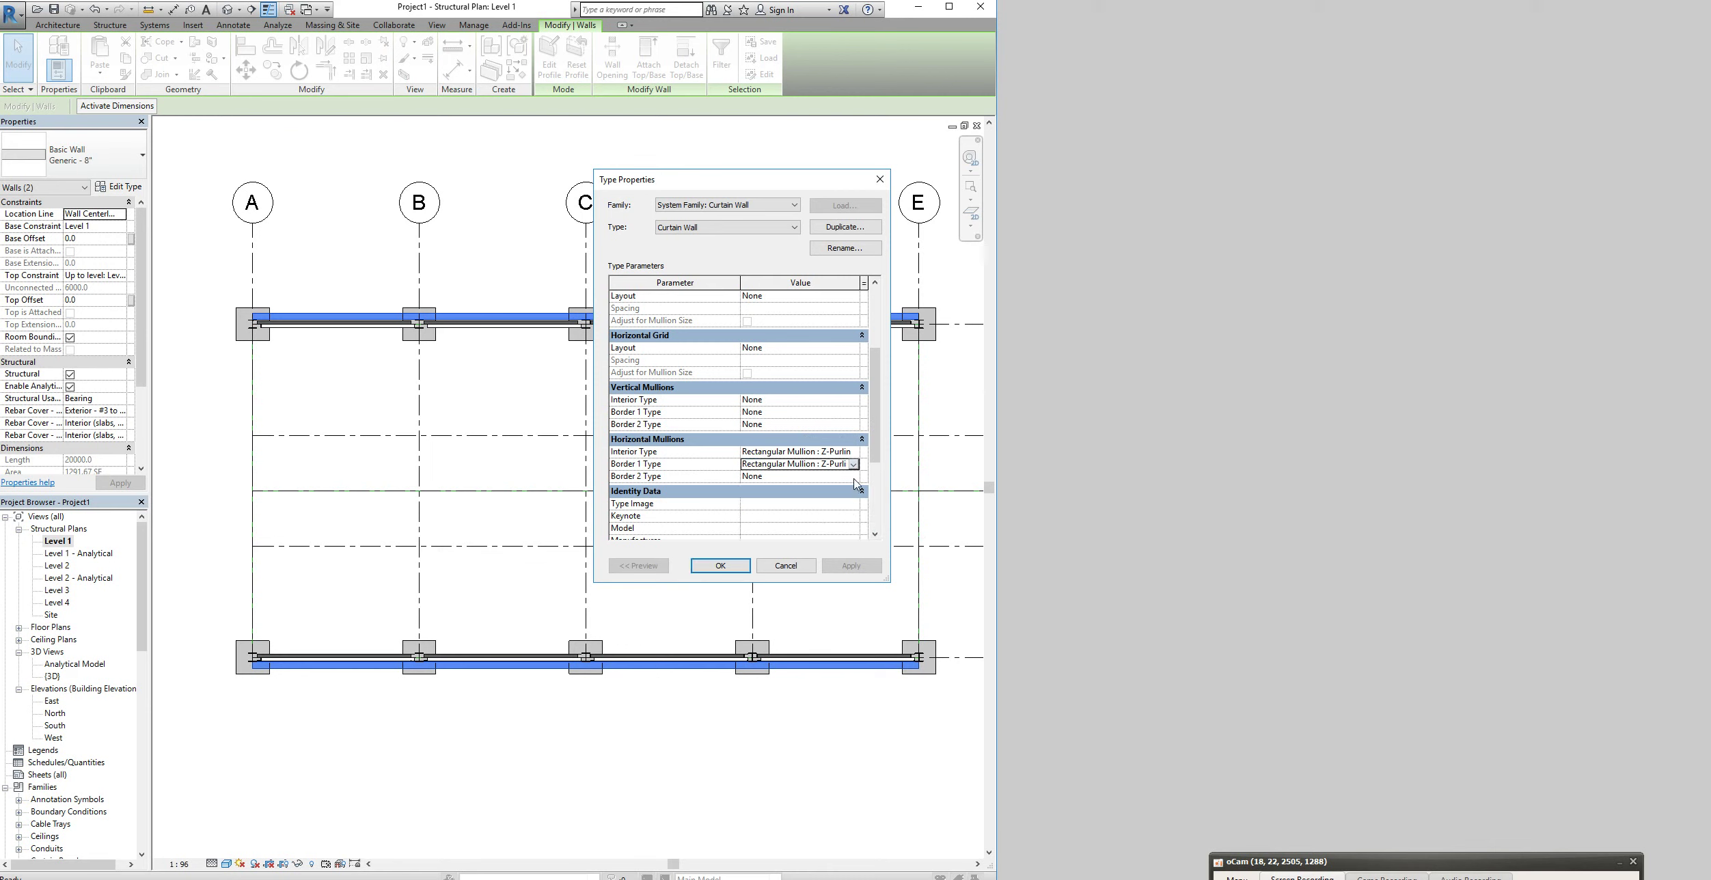
pyautogui.click(855, 476)
pyautogui.click(836, 540)
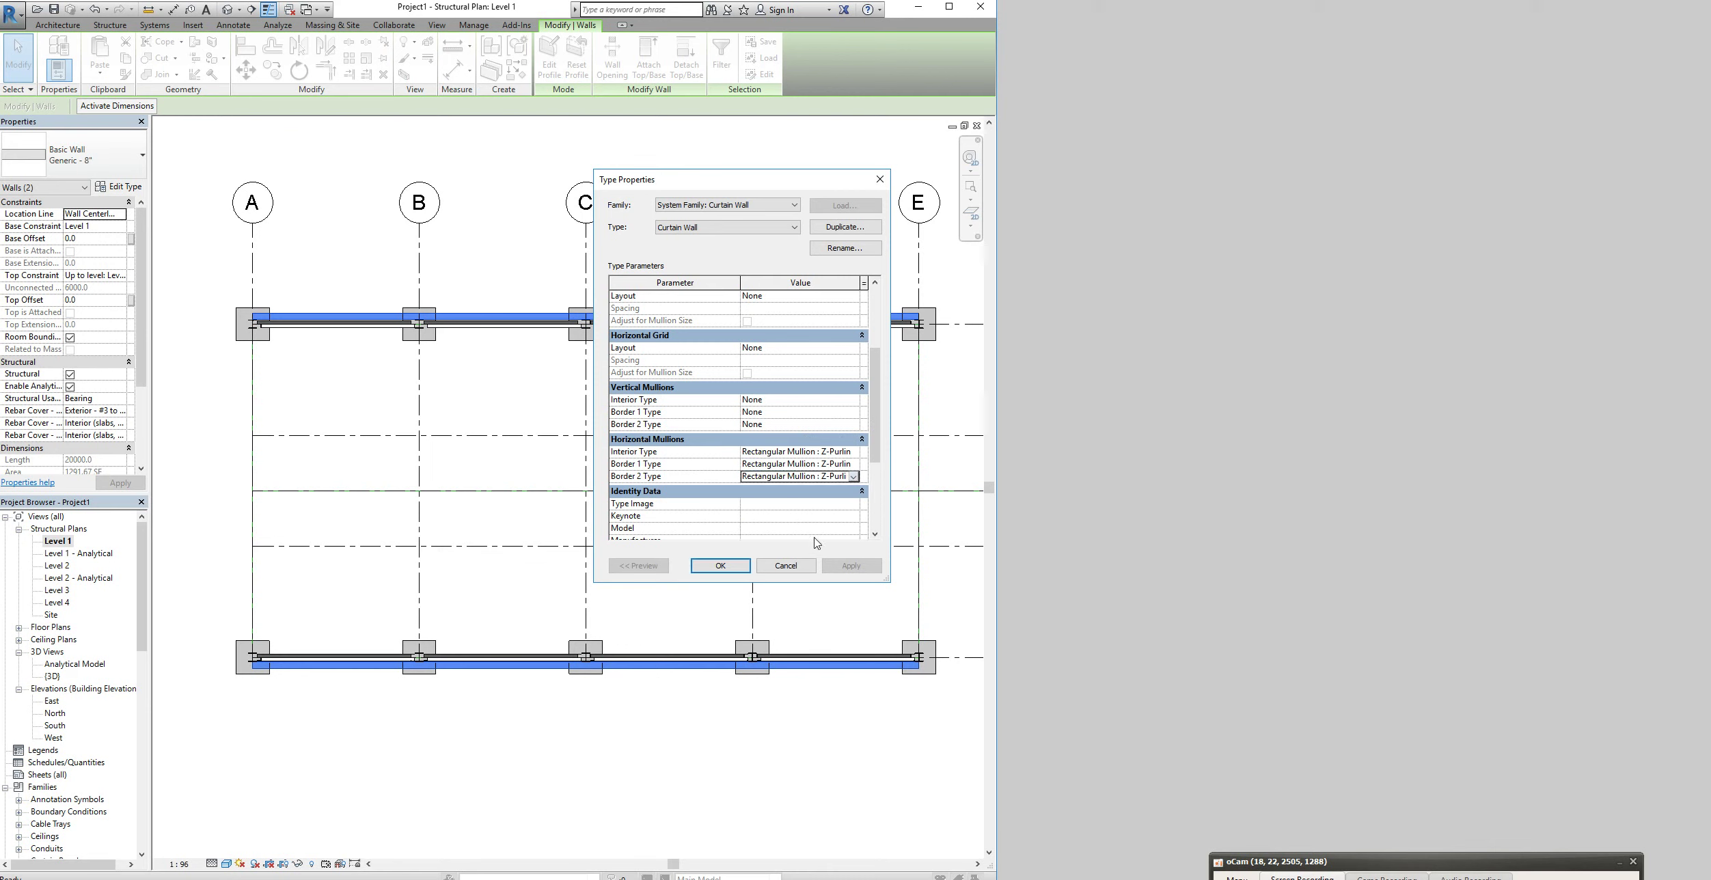
pyautogui.click(729, 567)
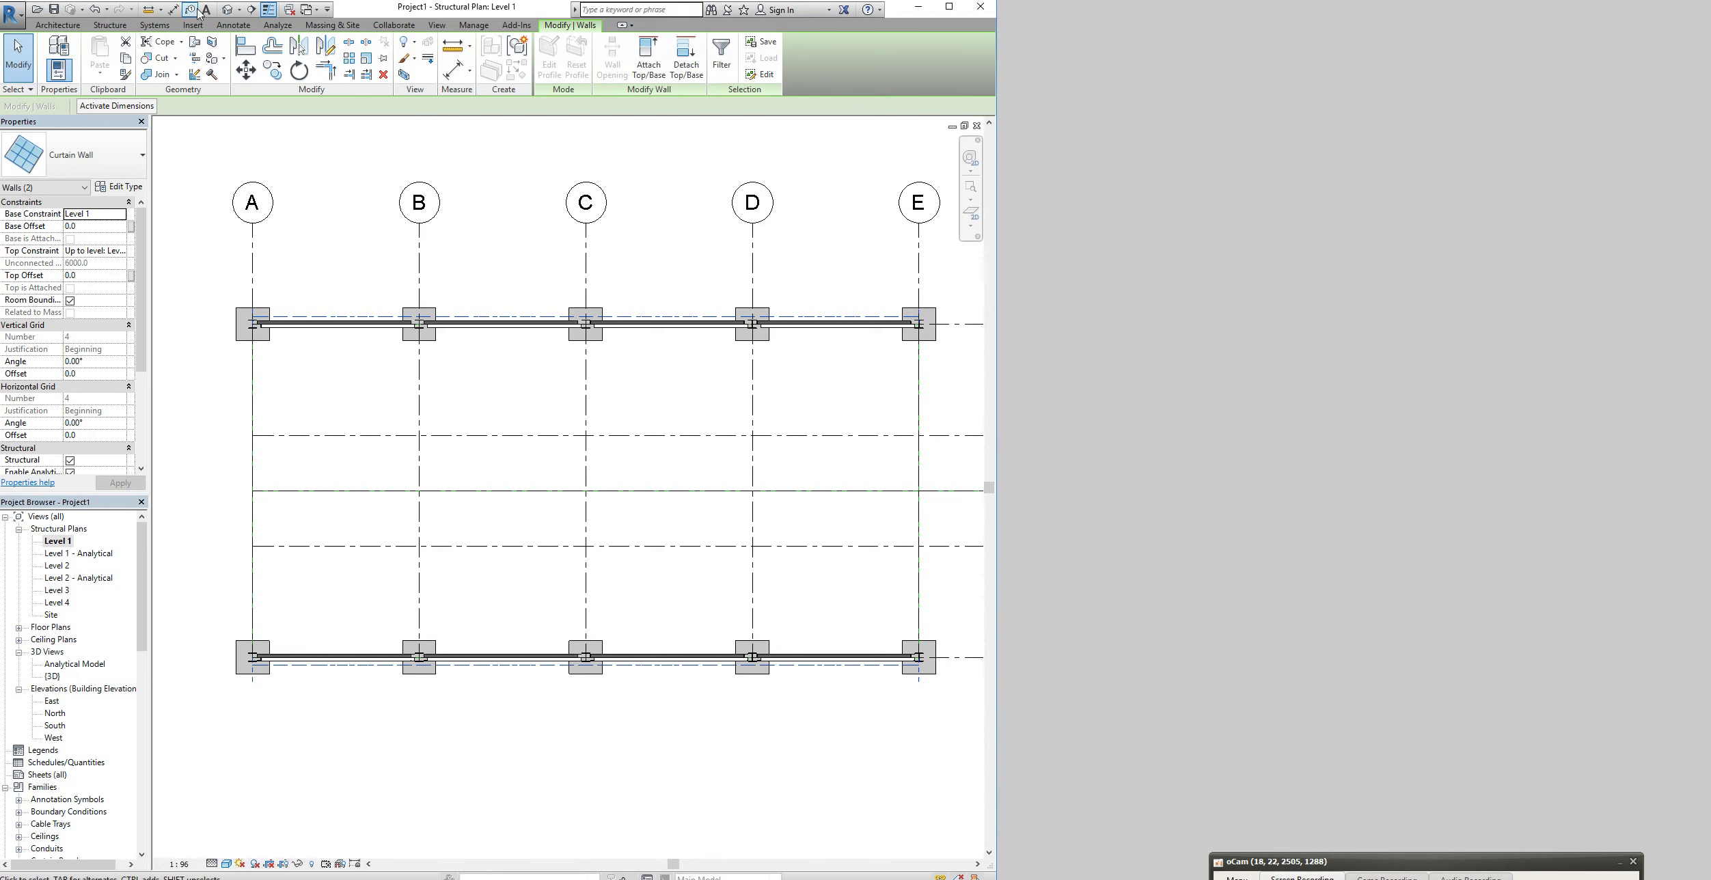
# In the 3D view, set the curtain wall type's horizontal grid to a Fixed Distance layout with 1200 mm spacing
pyautogui.click(227, 10)
pyautogui.press('Escape')
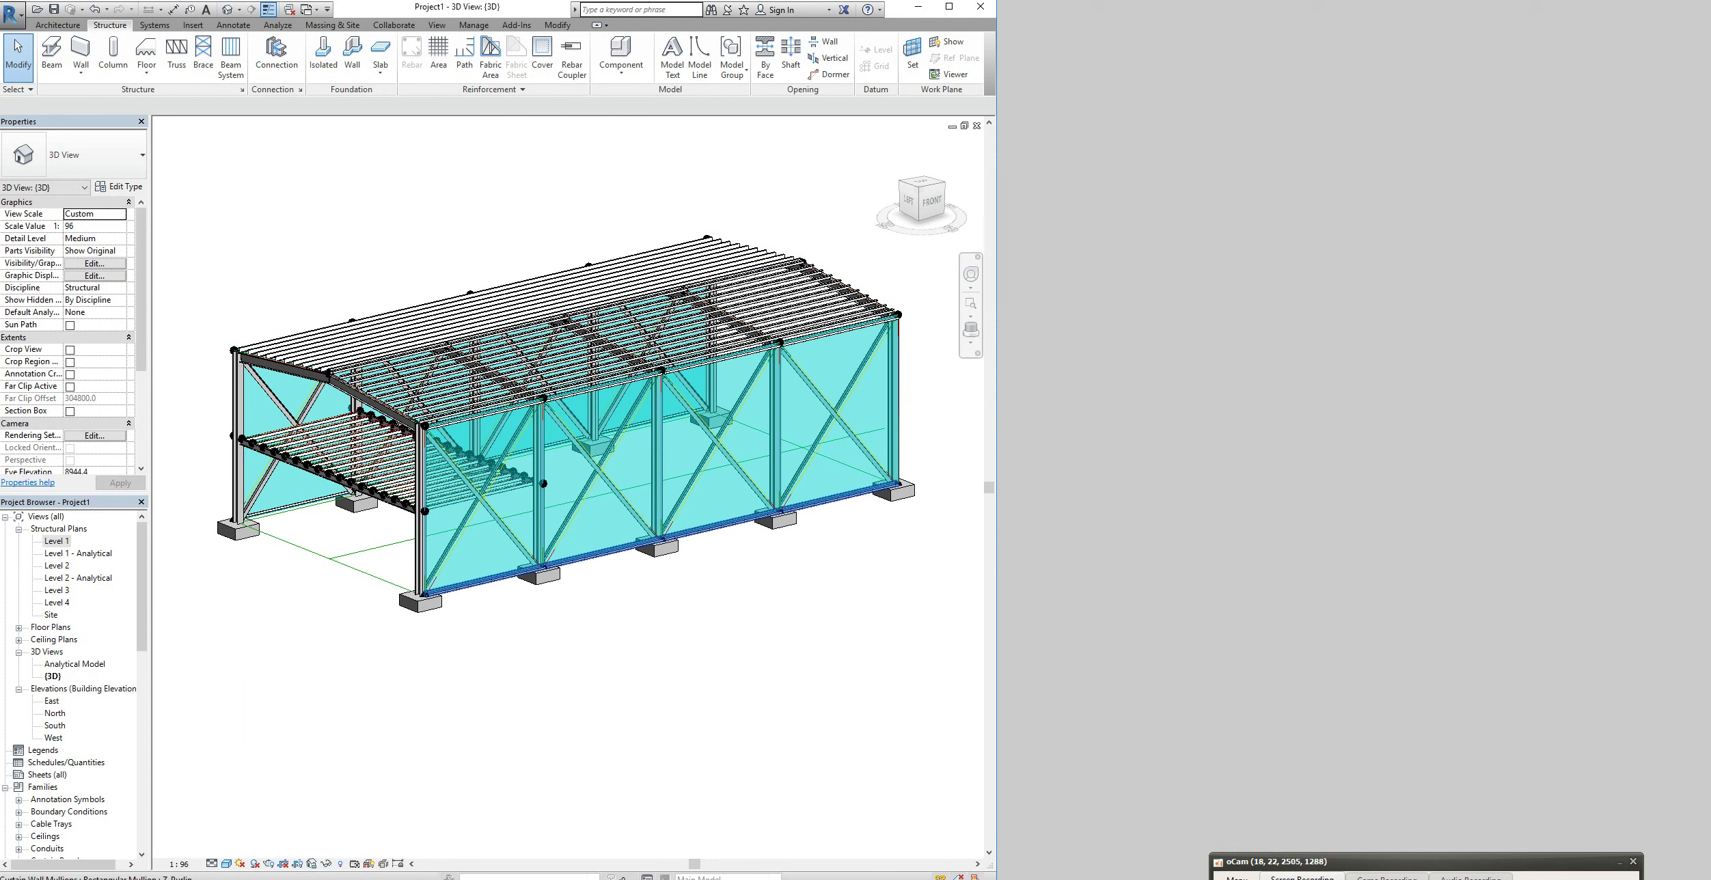
pyautogui.click(725, 531)
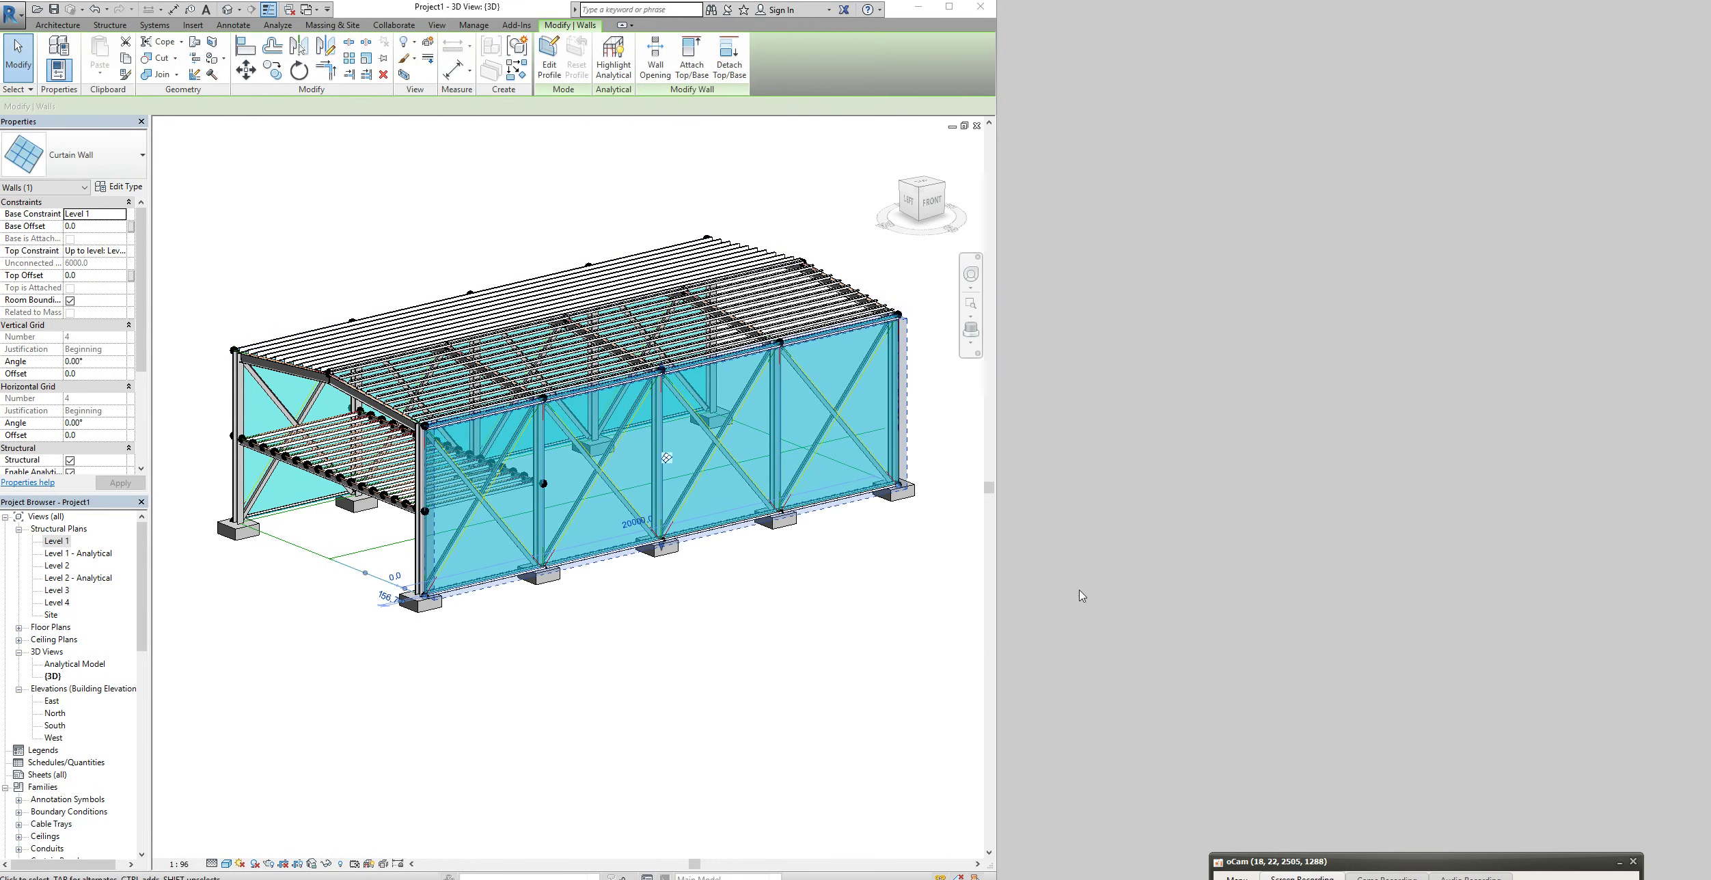
pyautogui.click(105, 188)
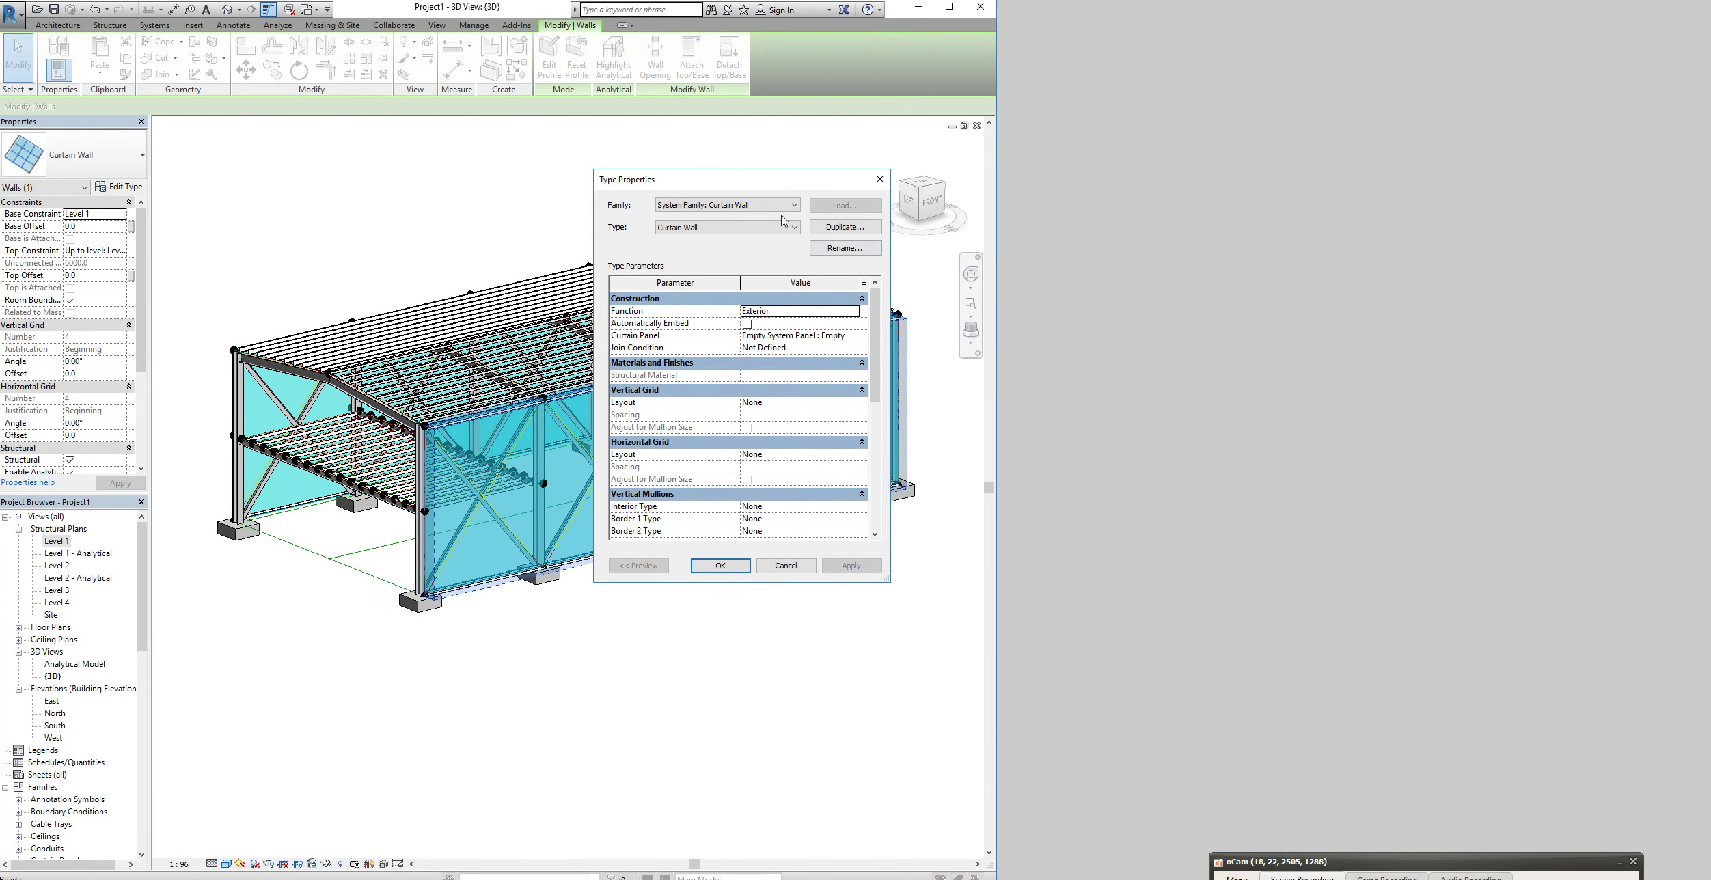
pyautogui.moveTo(702, 169); pyautogui.dragTo(544, 204)
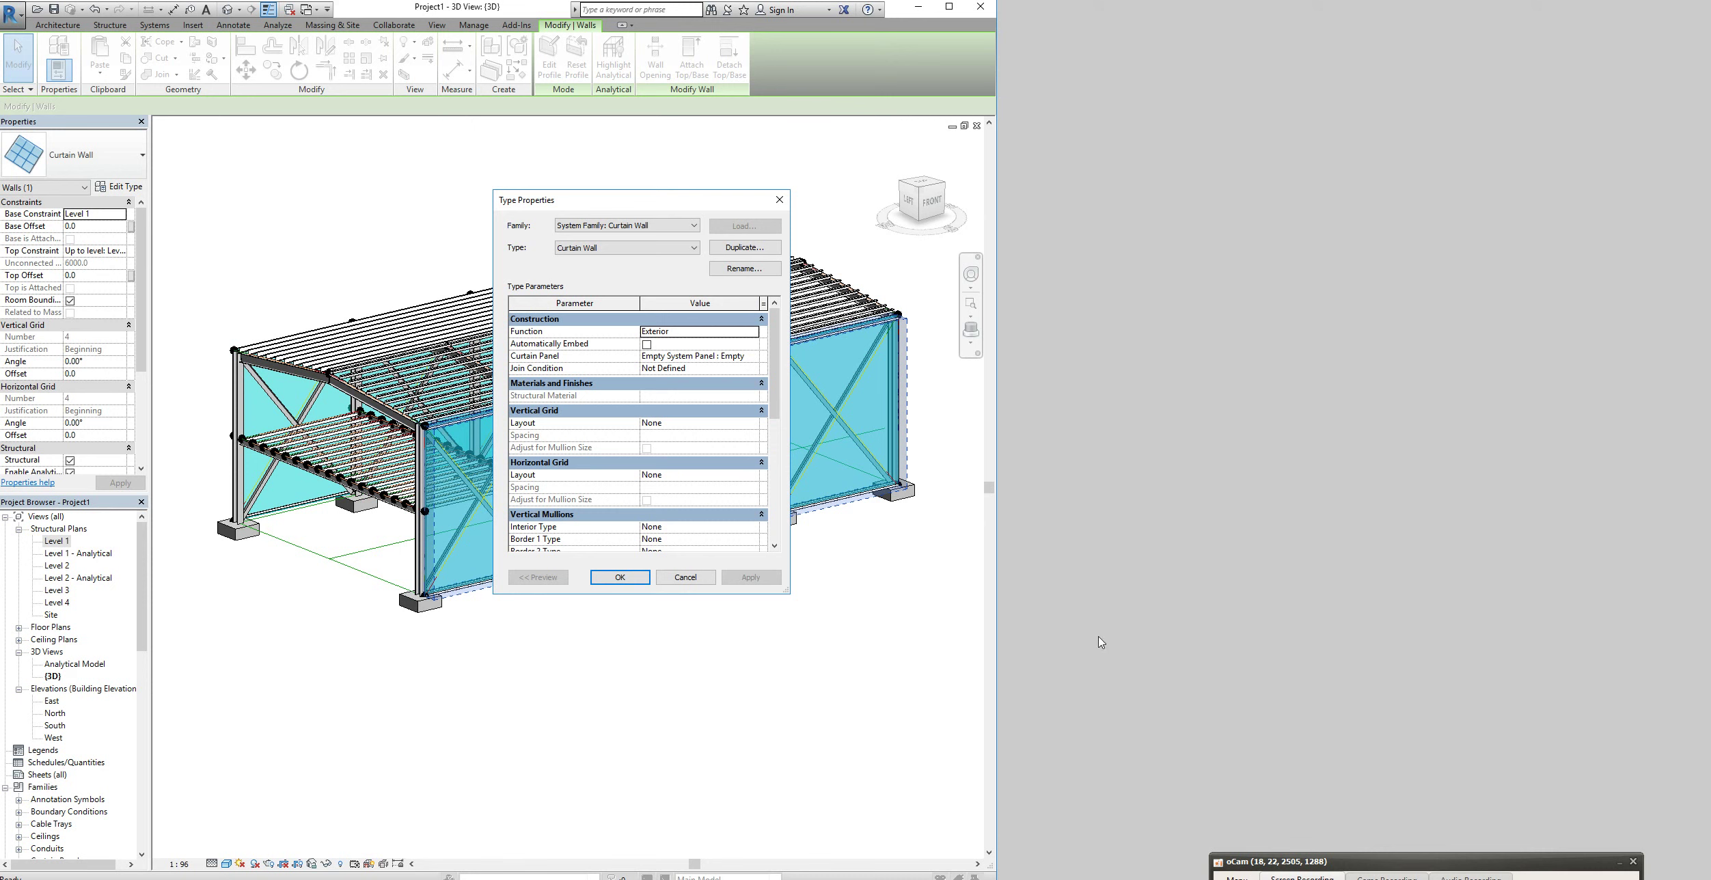
pyautogui.click(753, 475)
pyautogui.click(687, 504)
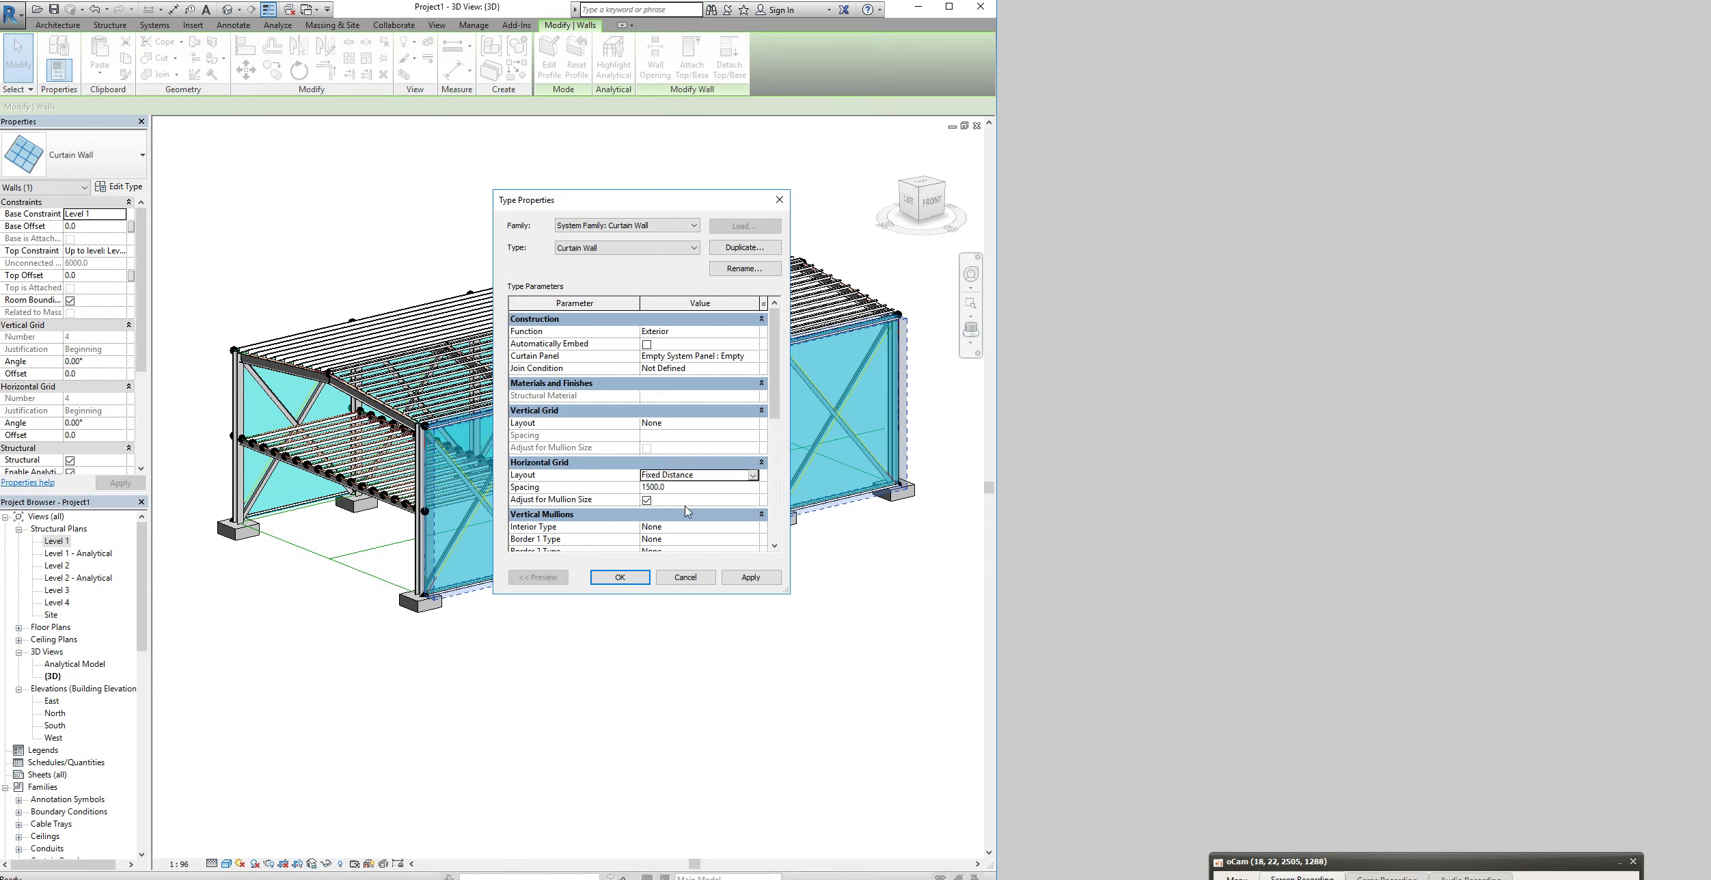
pyautogui.click(606, 487)
pyautogui.write('1200')
pyautogui.click(748, 577)
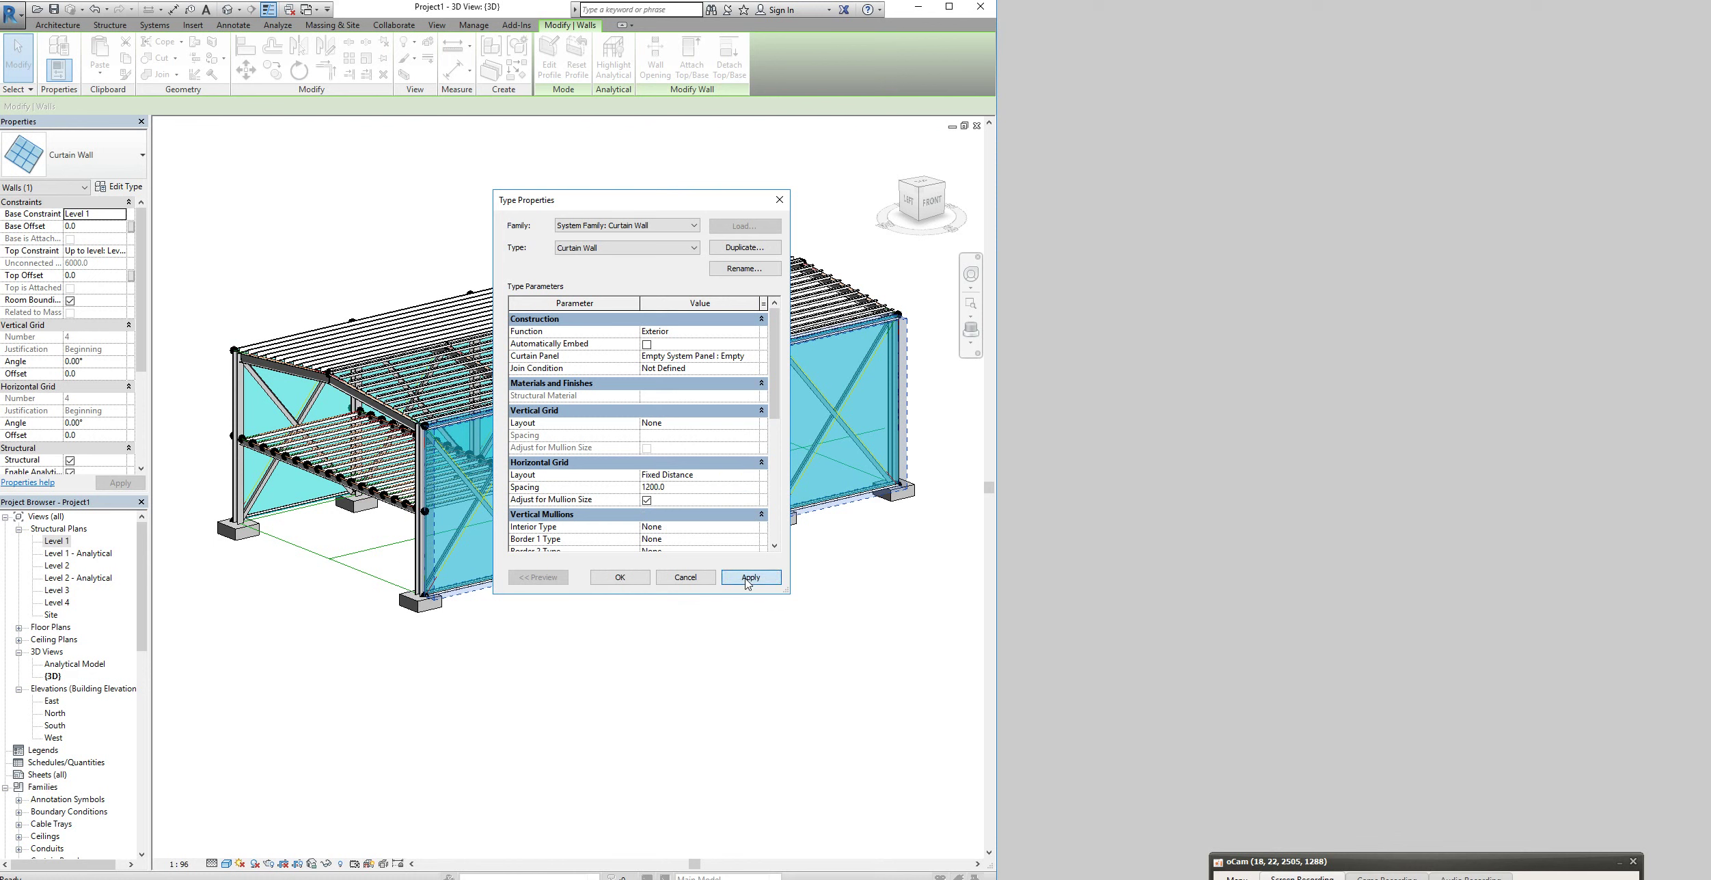
pyautogui.click(611, 584)
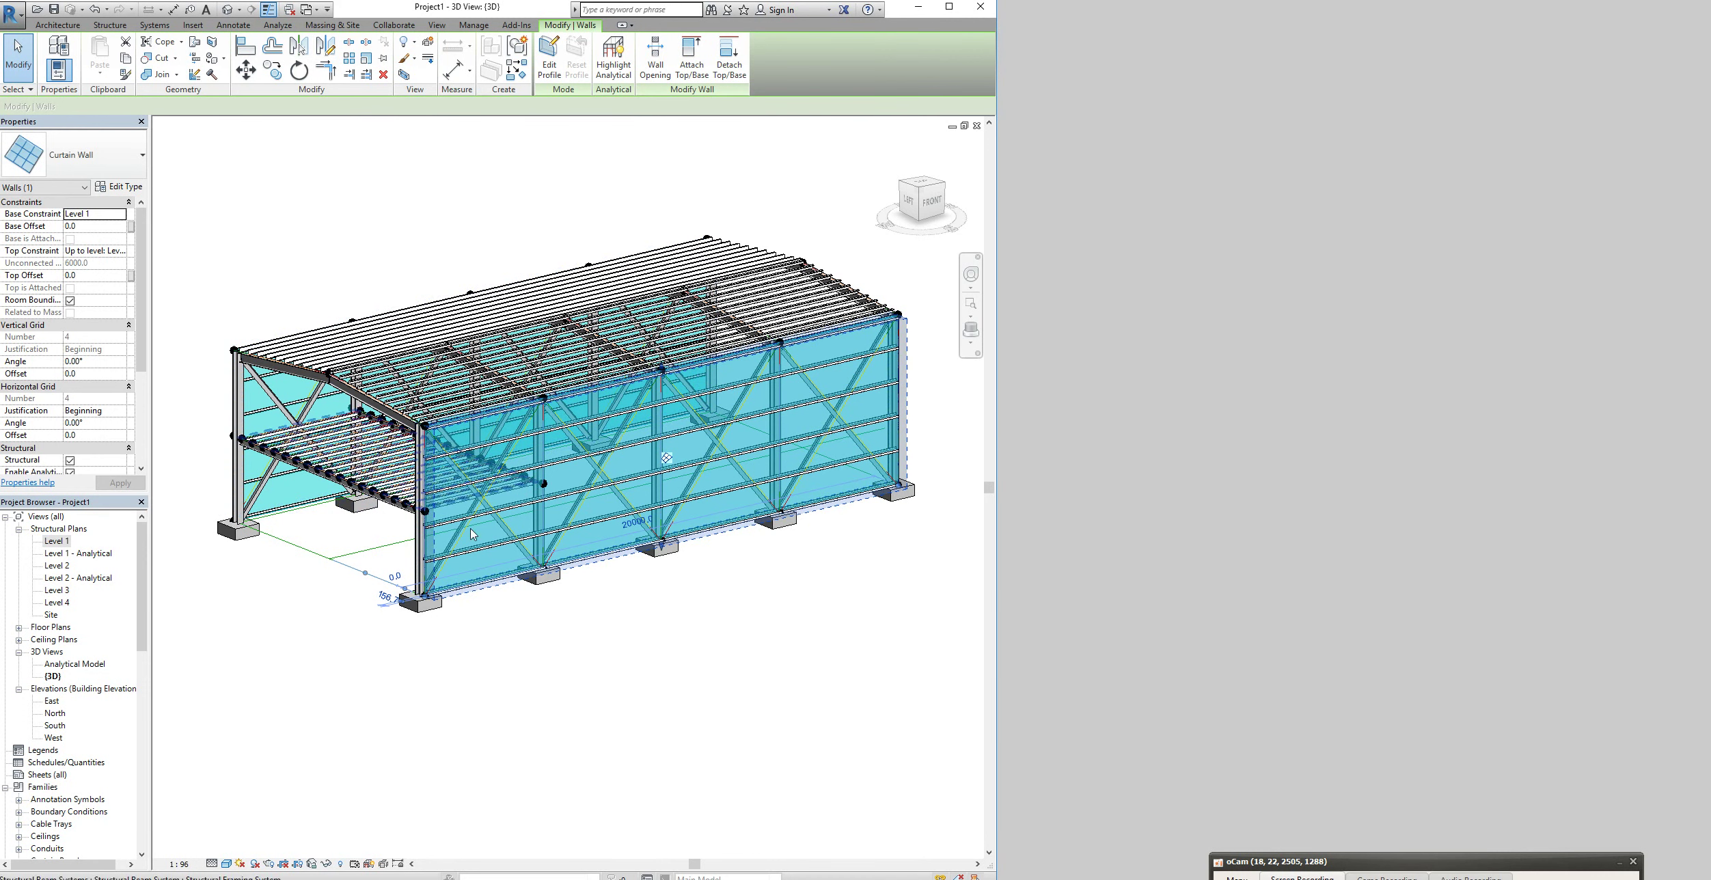
# Display the 3D view in the Hidden Line visual style at Fine detail level and clear the wall selection
pyautogui.click(226, 863)
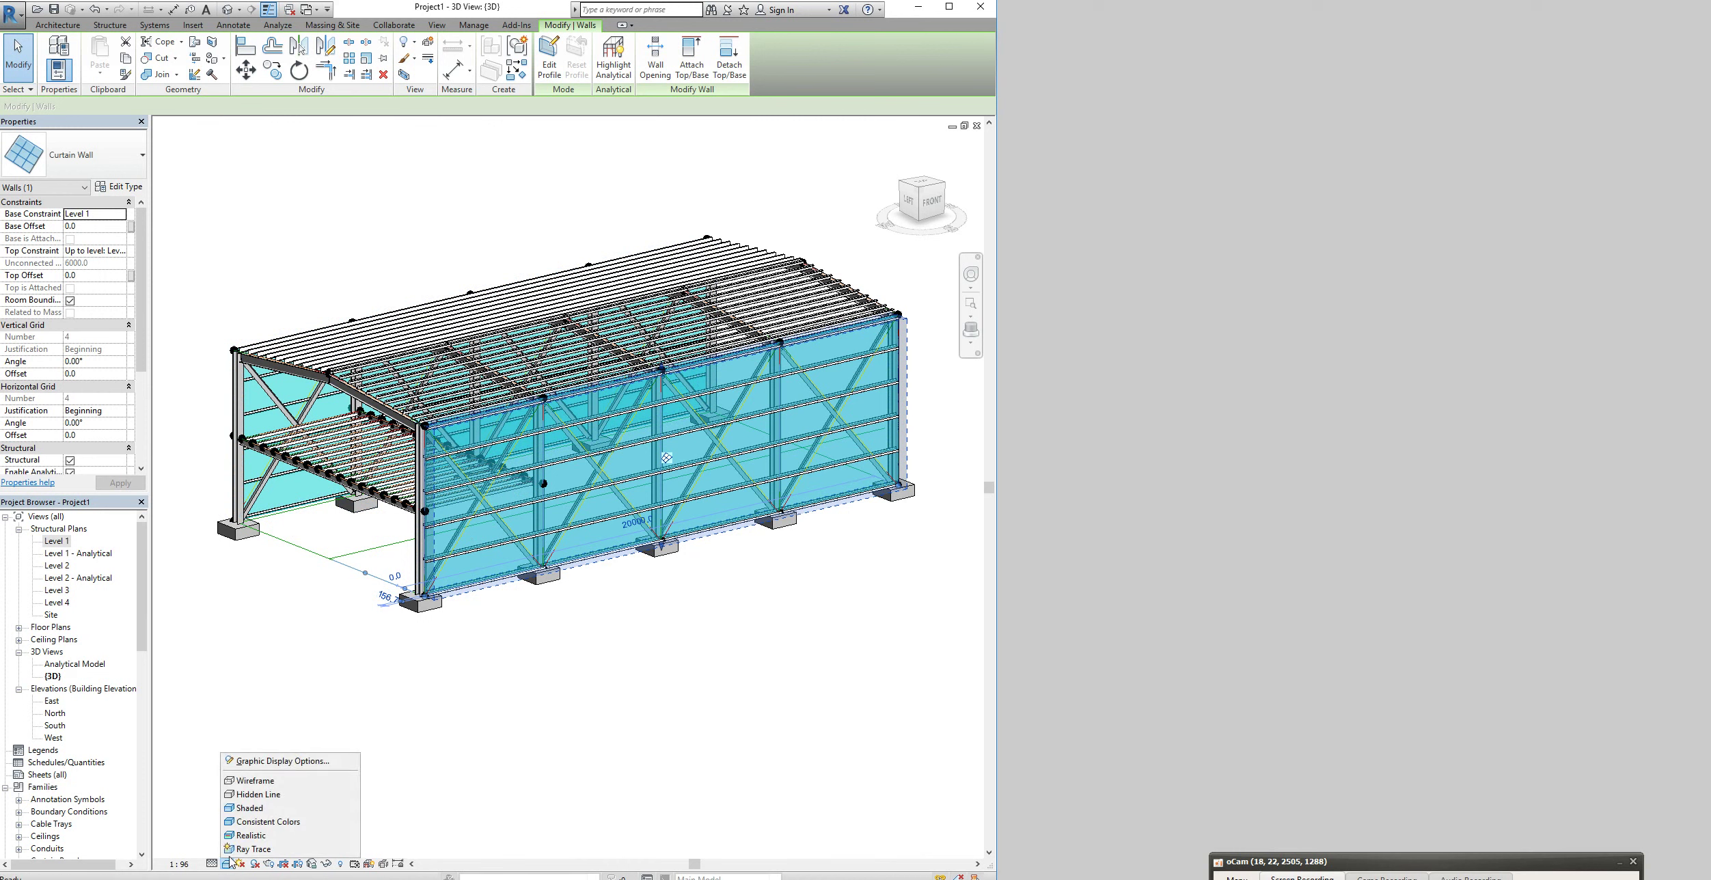
pyautogui.click(233, 797)
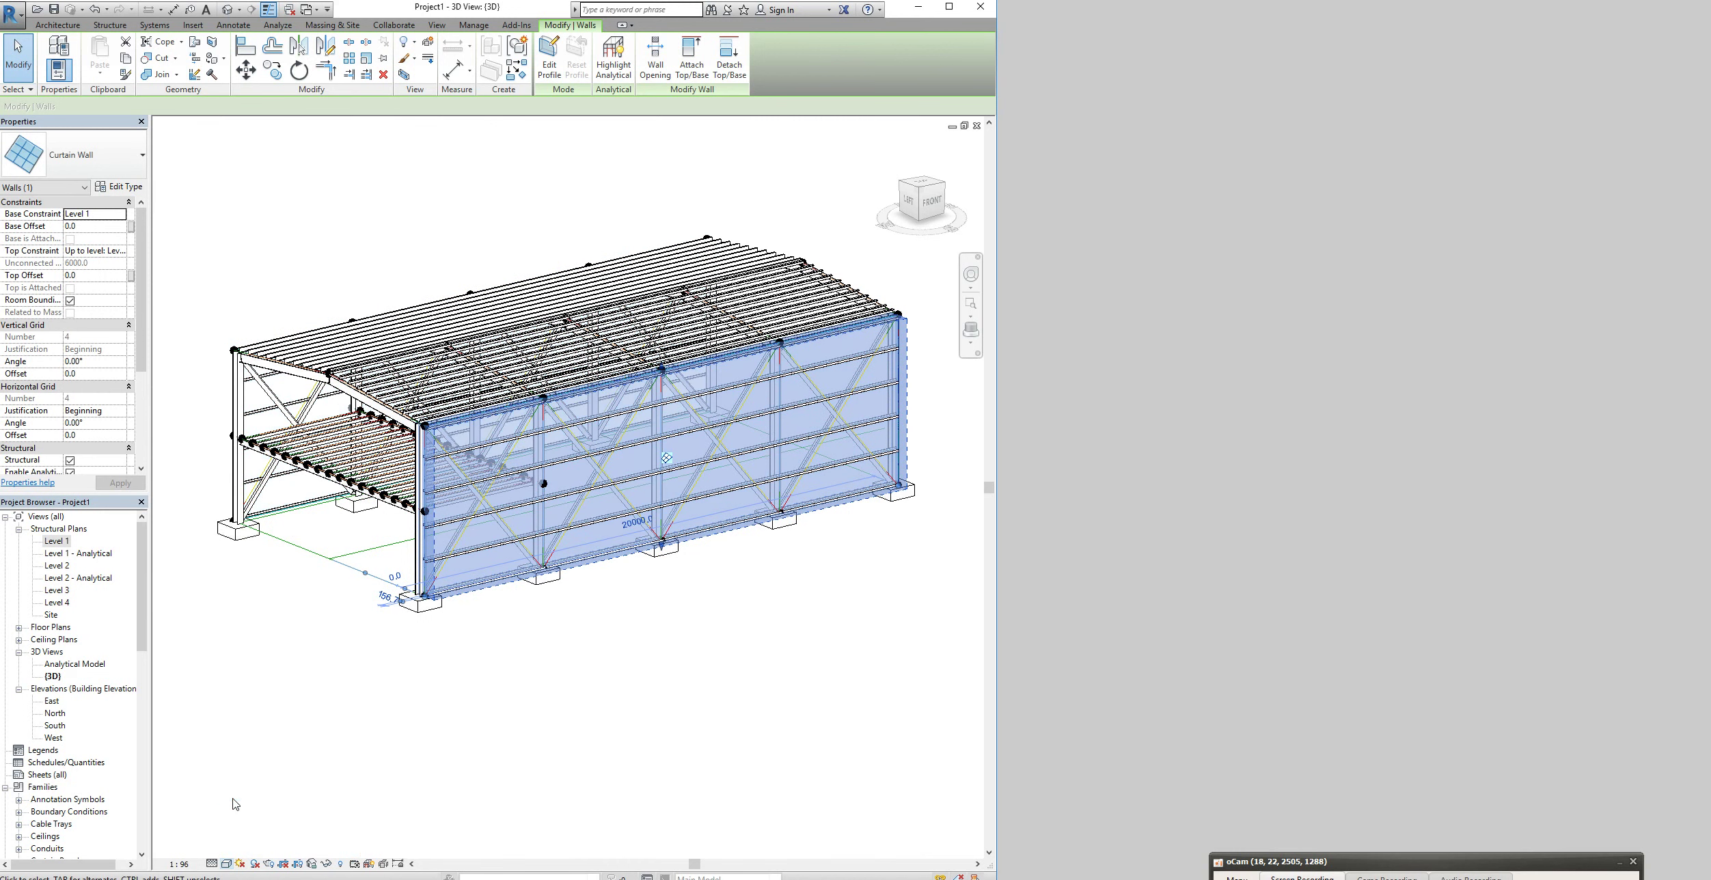
pyautogui.click(263, 786)
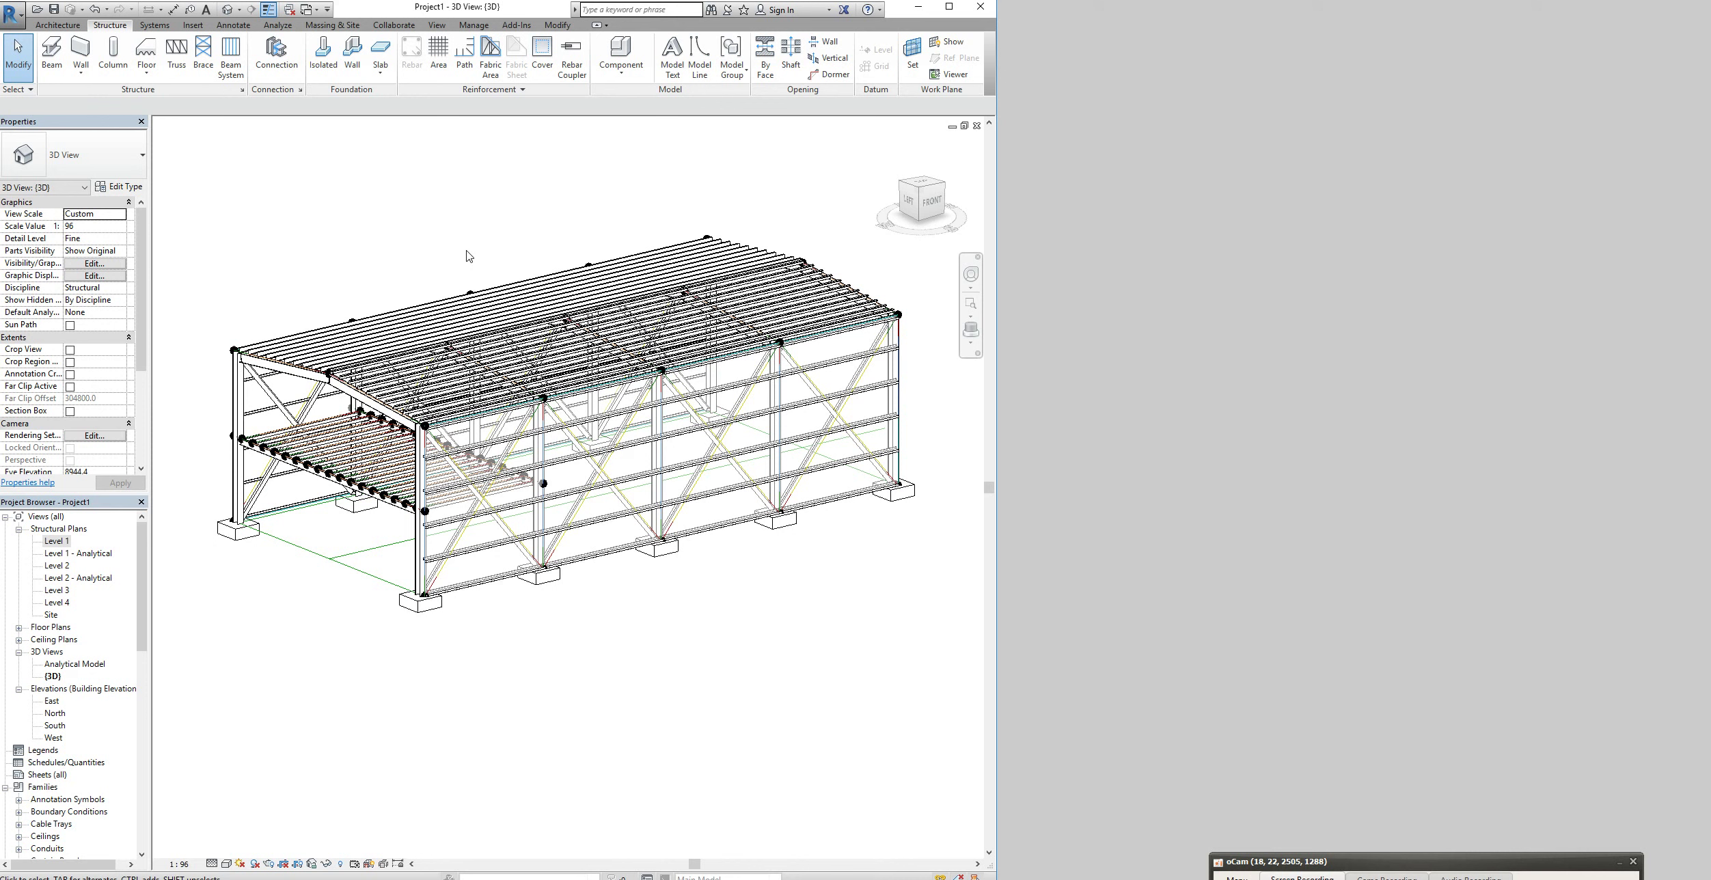
pyautogui.click(517, 26)
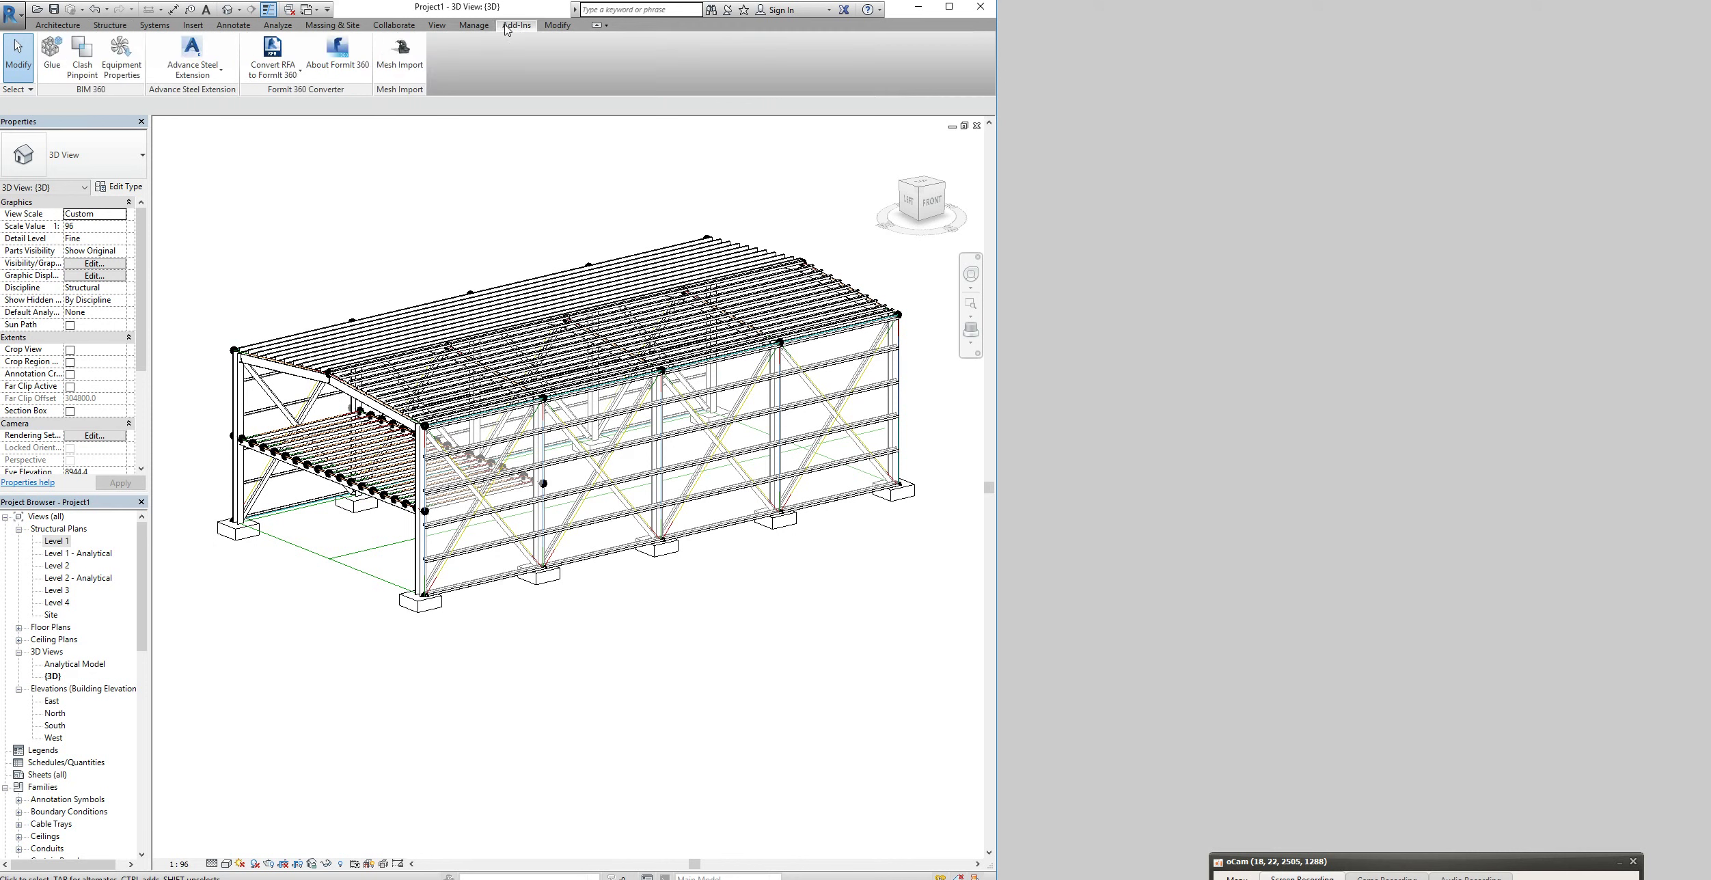